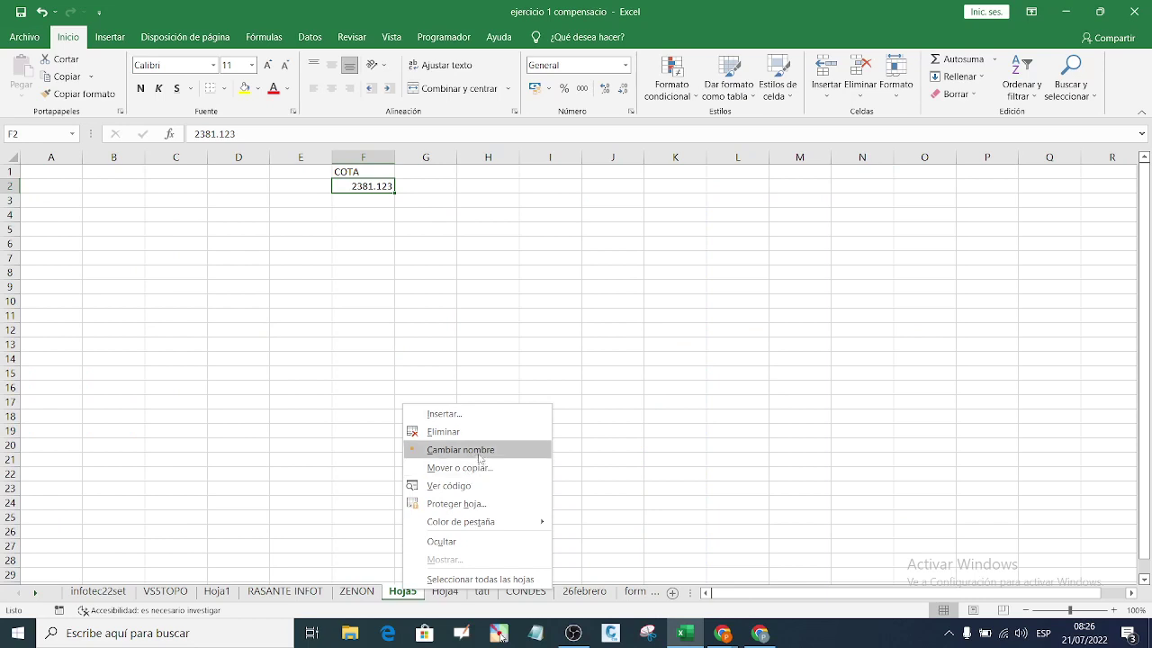
# Step: Rename the sheet Hoja5 as M10
pyautogui.click(479, 450)
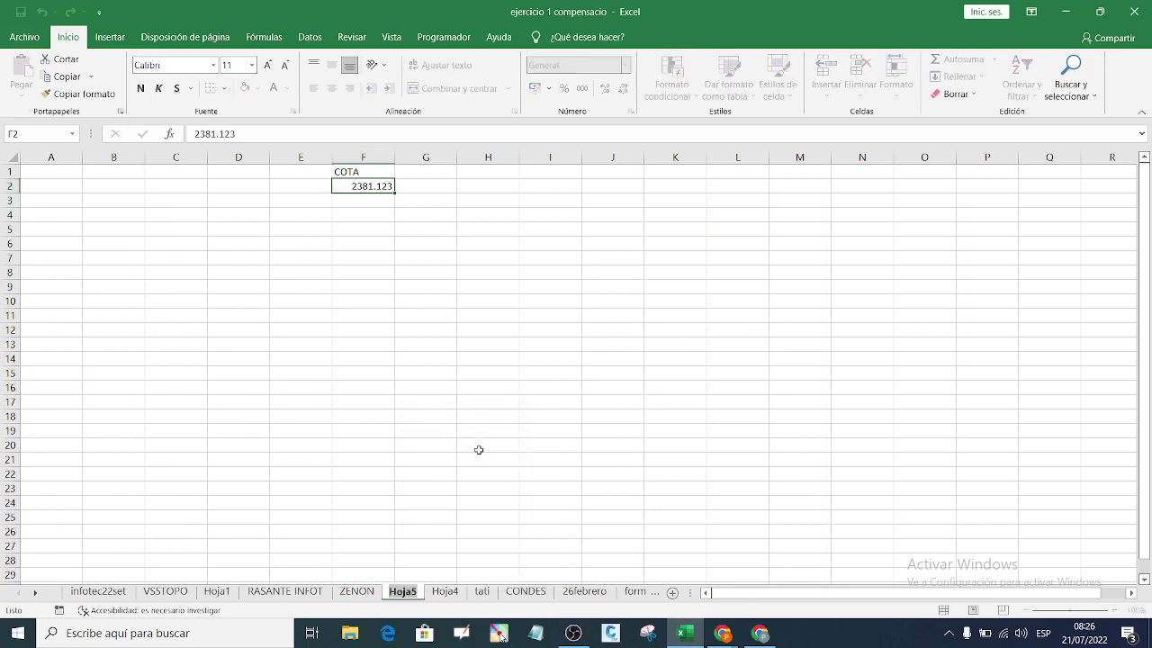
pyautogui.write('M10')
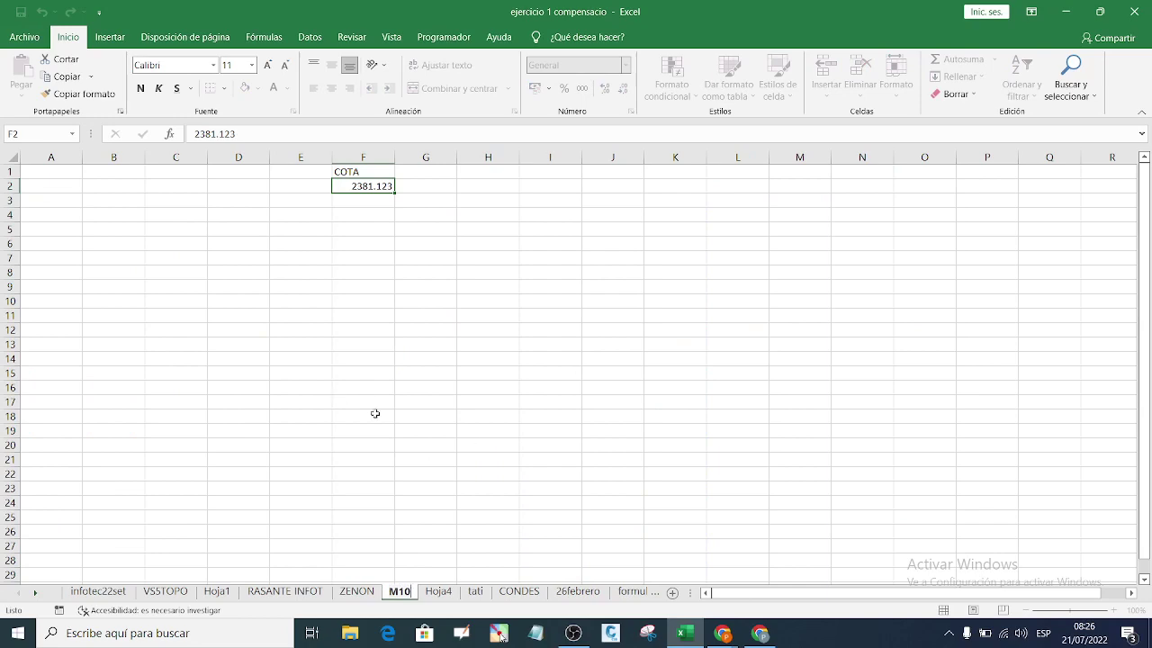
pyautogui.press('Return')
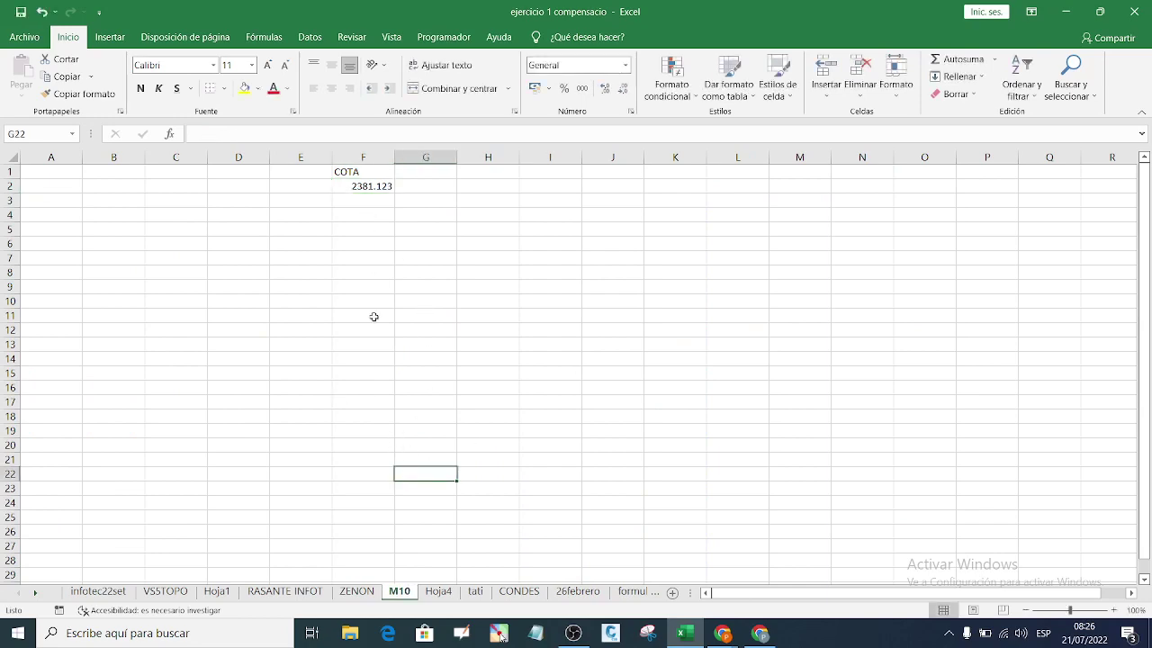
# Step: Copy the 0.6 reading from cell G3 of the ZENON sheet
pyautogui.click(360, 592)
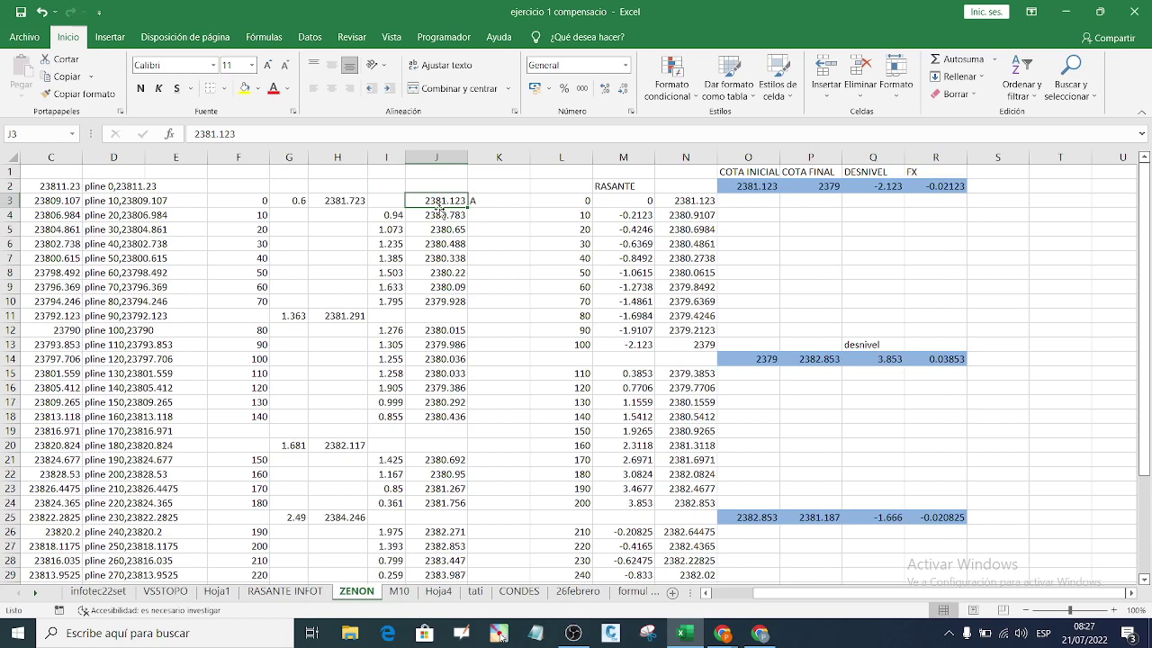
pyautogui.click(297, 202)
pyautogui.rightClick(298, 203)
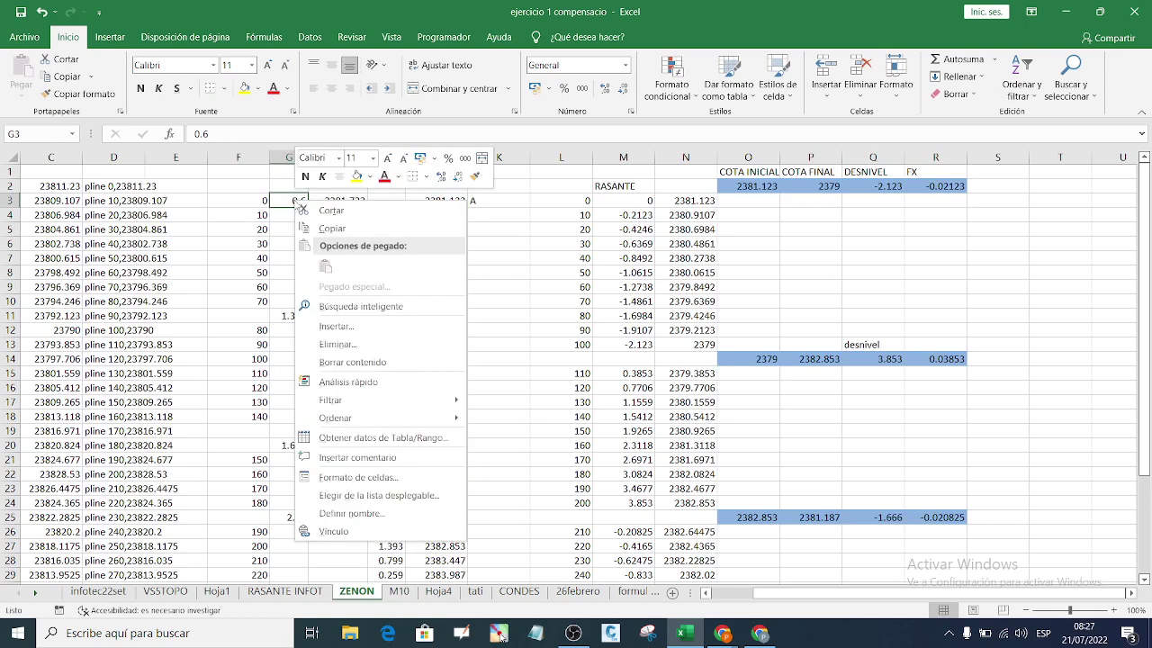
pyautogui.click(331, 228)
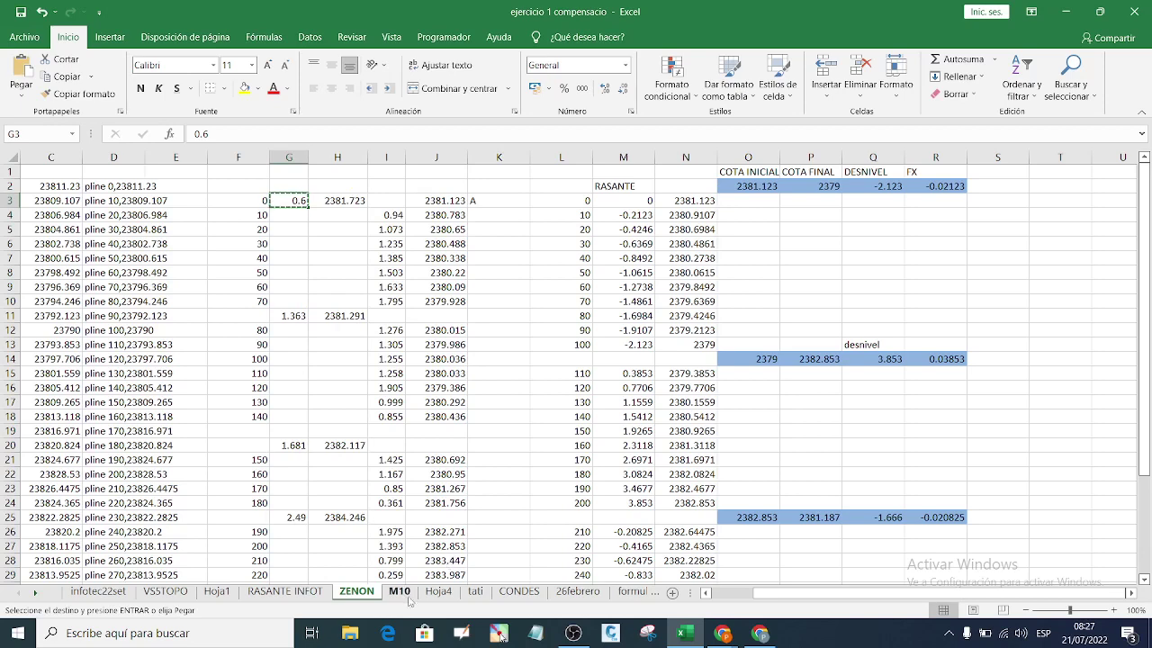
# Step: On sheet M10, enter the headers VD in E1, HI in D1 and VT in C1
pyautogui.click(401, 591)
pyautogui.click(302, 176)
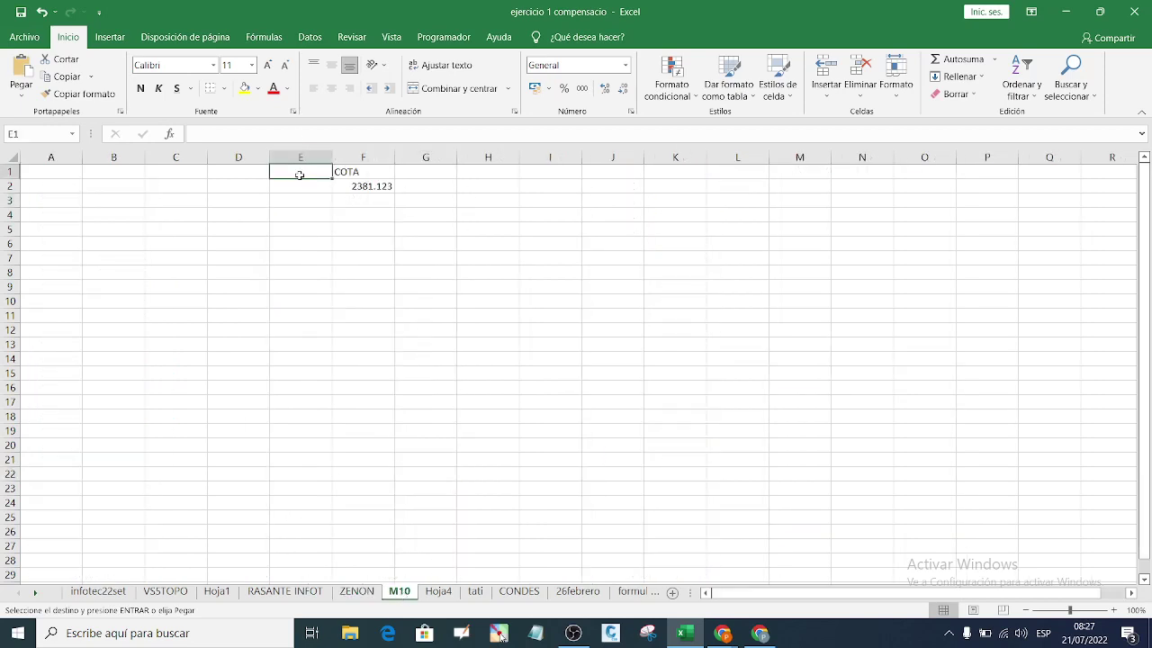
pyautogui.write('V')
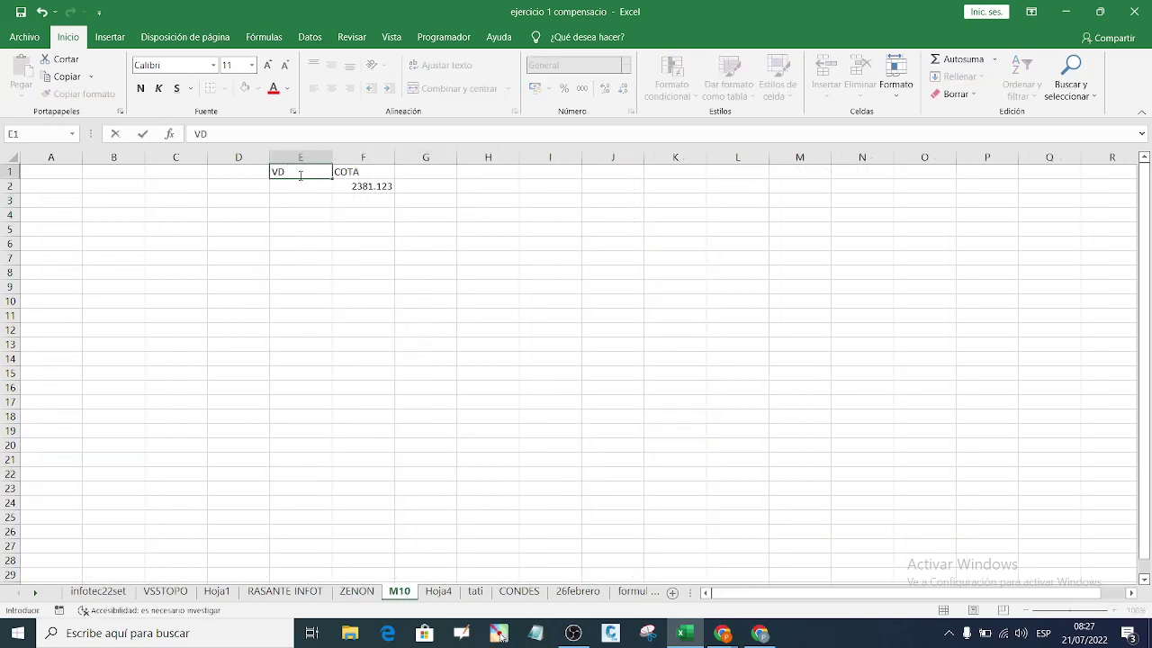
pyautogui.write('D')
pyautogui.click(248, 174)
pyautogui.write('HI')
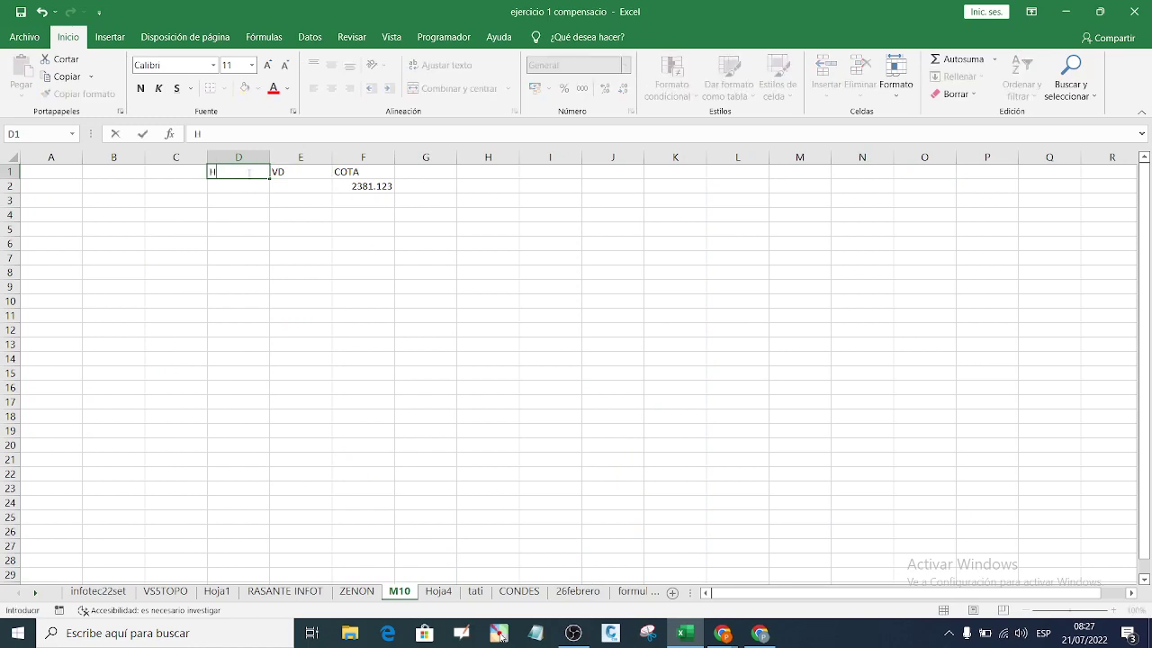
pyautogui.click(183, 171)
pyautogui.write('VT')
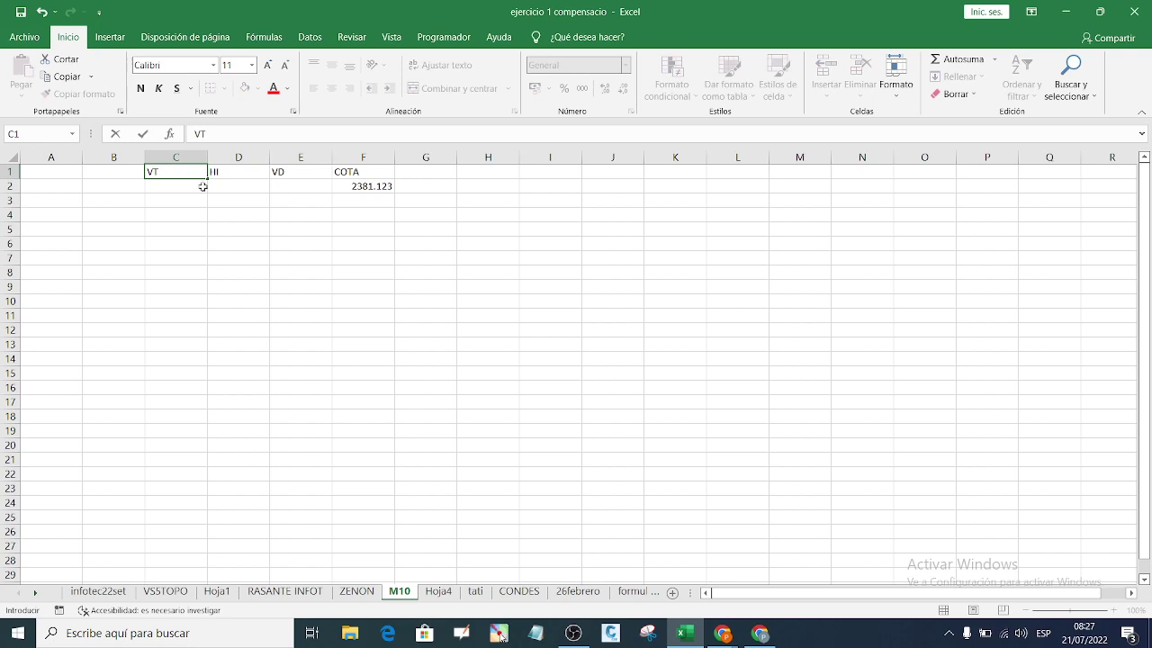
pyautogui.click(204, 186)
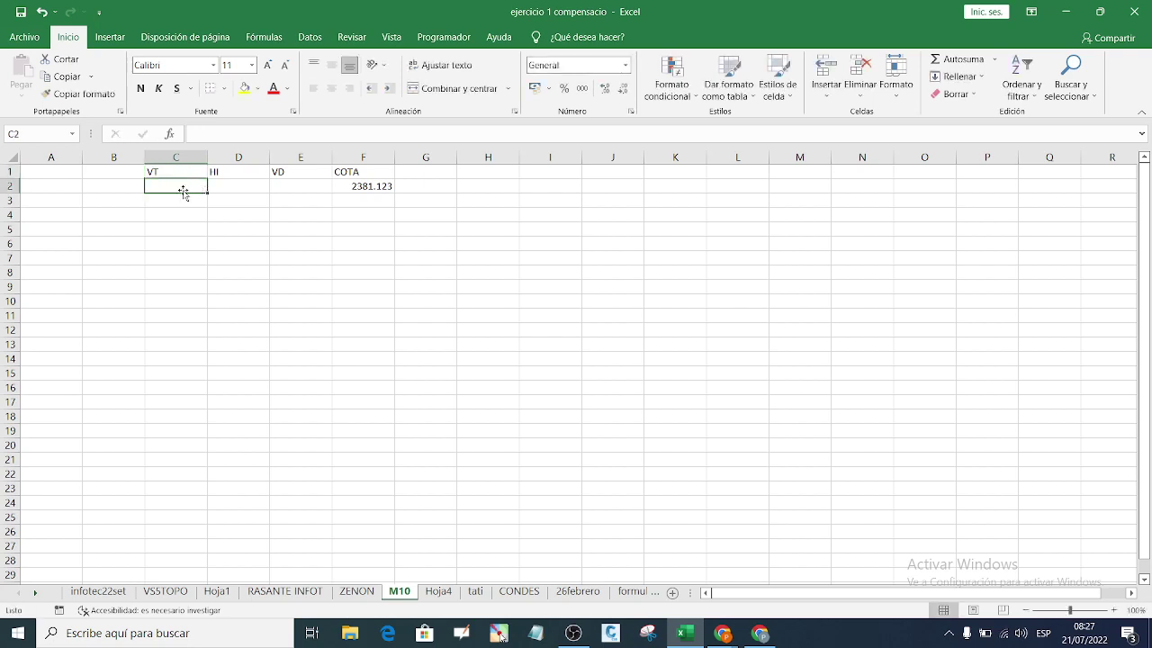
pyautogui.click(724, 634)
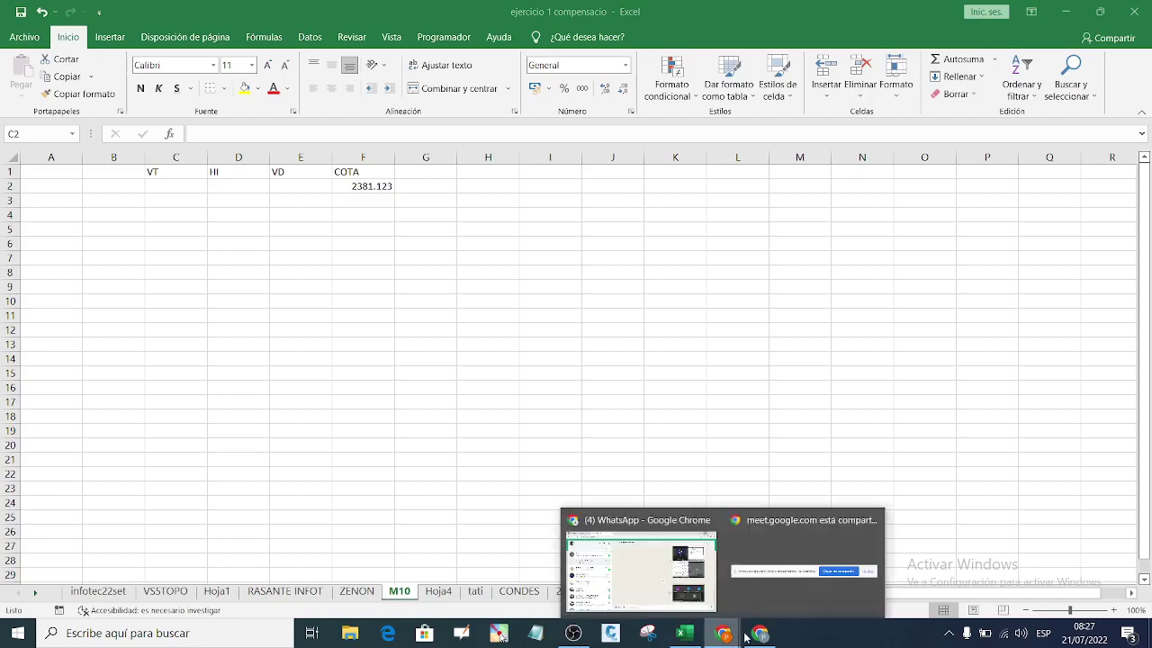
pyautogui.click(758, 634)
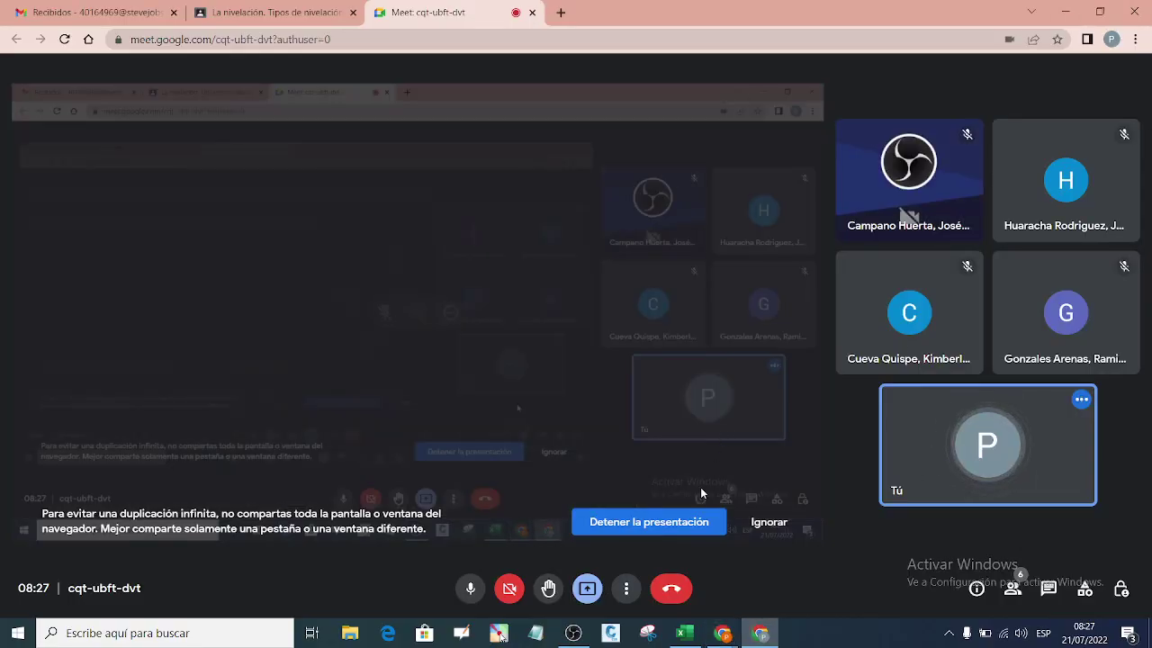
pyautogui.click(1059, 11)
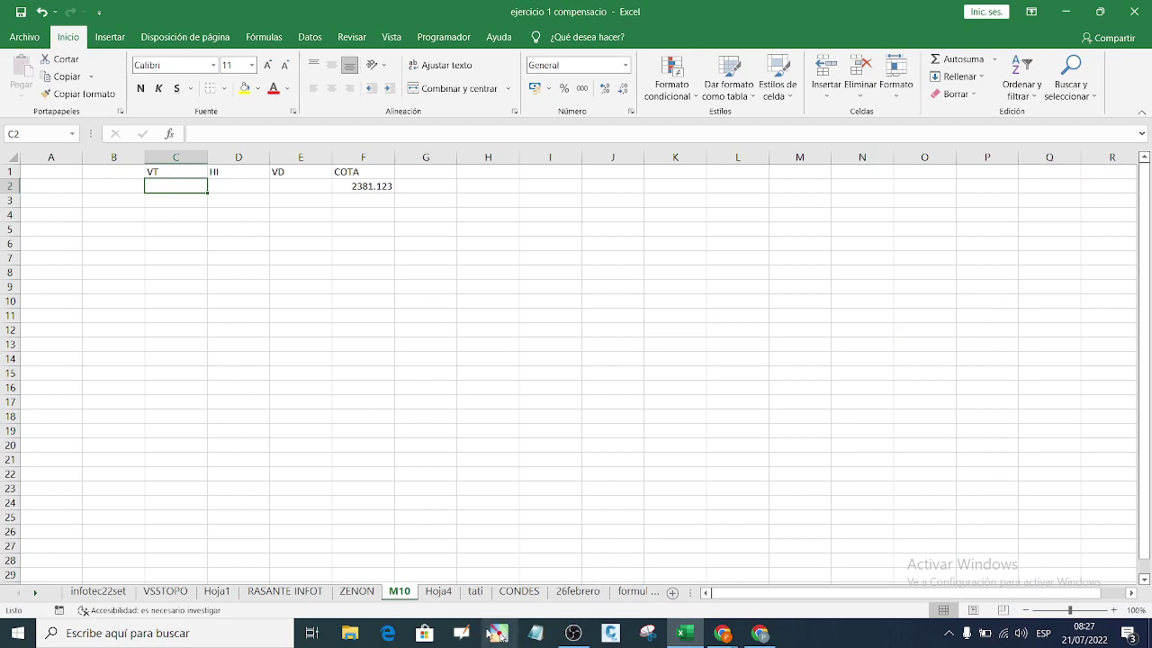
# Step: Enlarge the view of the ZENON sheet to 190% zoom
pyautogui.click(356, 591)
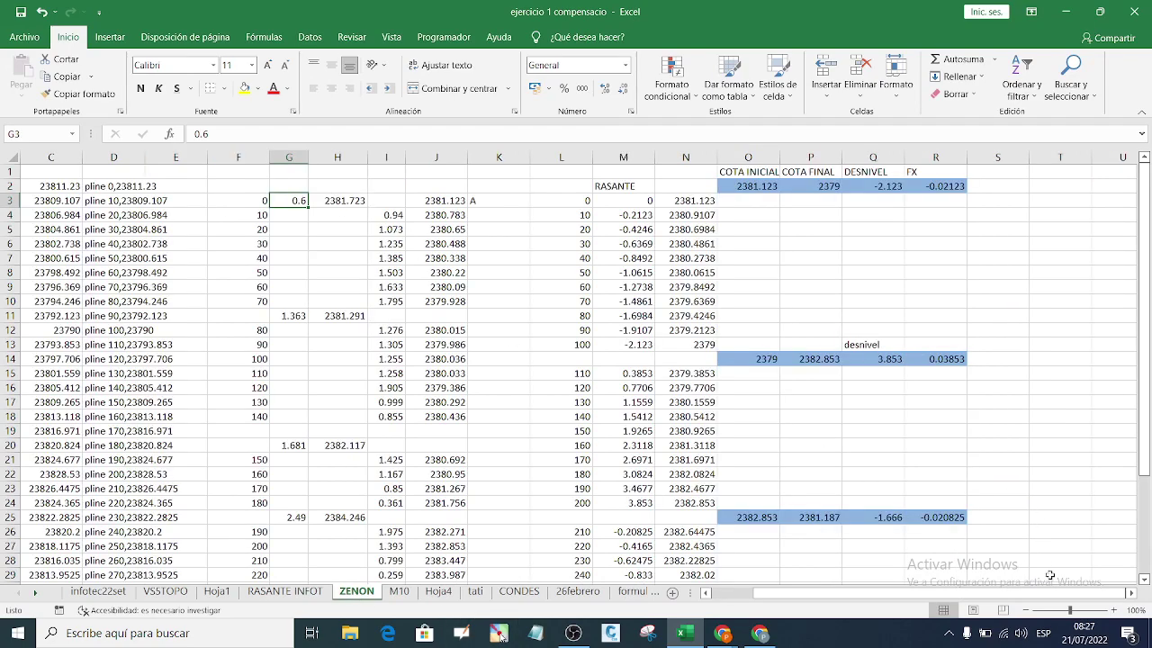
pyautogui.click(1124, 612)
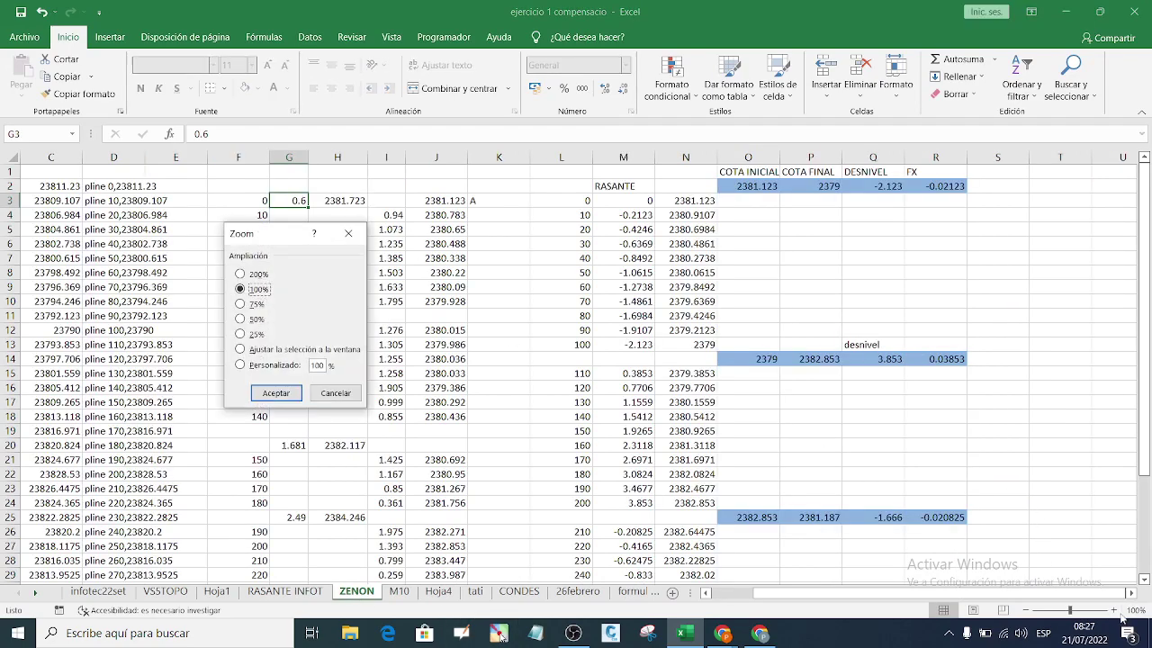
pyautogui.click(251, 306)
pyautogui.click(275, 393)
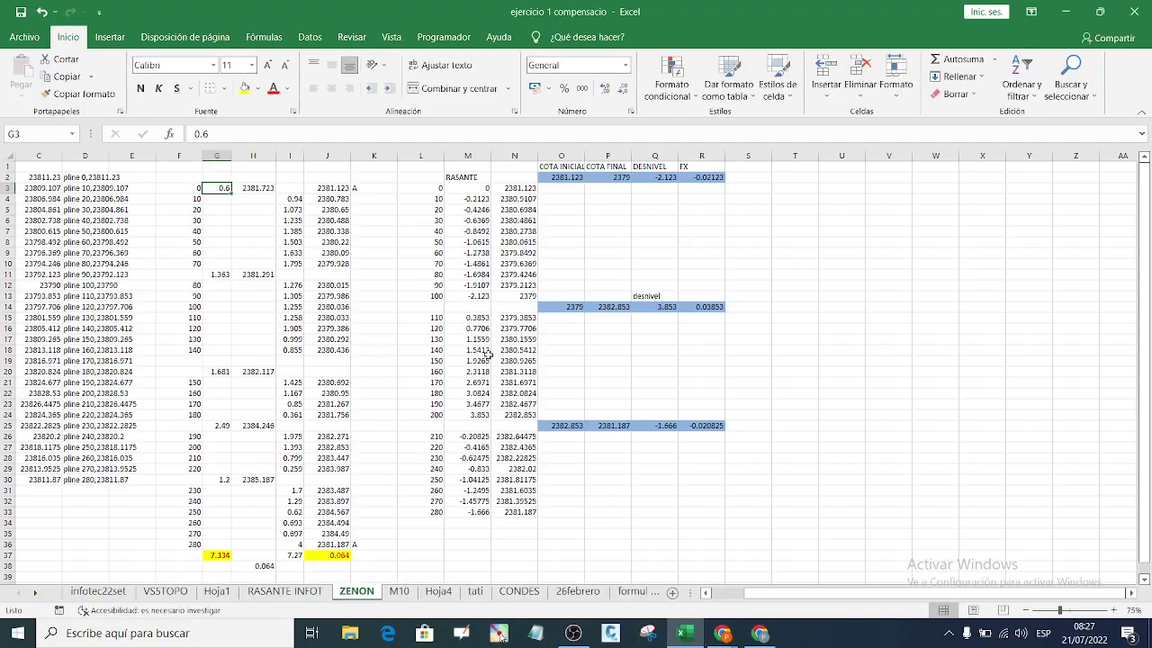
pyautogui.click(1112, 612)
pyautogui.click(1112, 612)
pyautogui.click(1112, 612)
pyautogui.click(1113, 612)
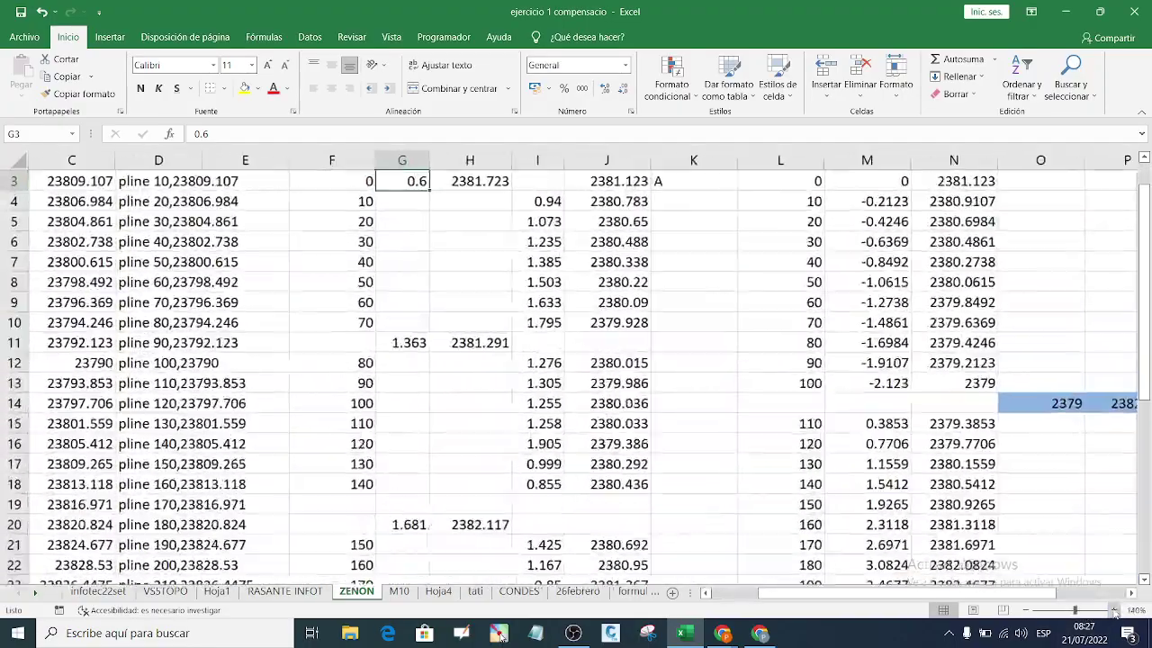
pyautogui.click(1113, 612)
pyautogui.click(1113, 611)
pyautogui.click(1113, 612)
pyautogui.click(1112, 612)
pyautogui.click(1113, 612)
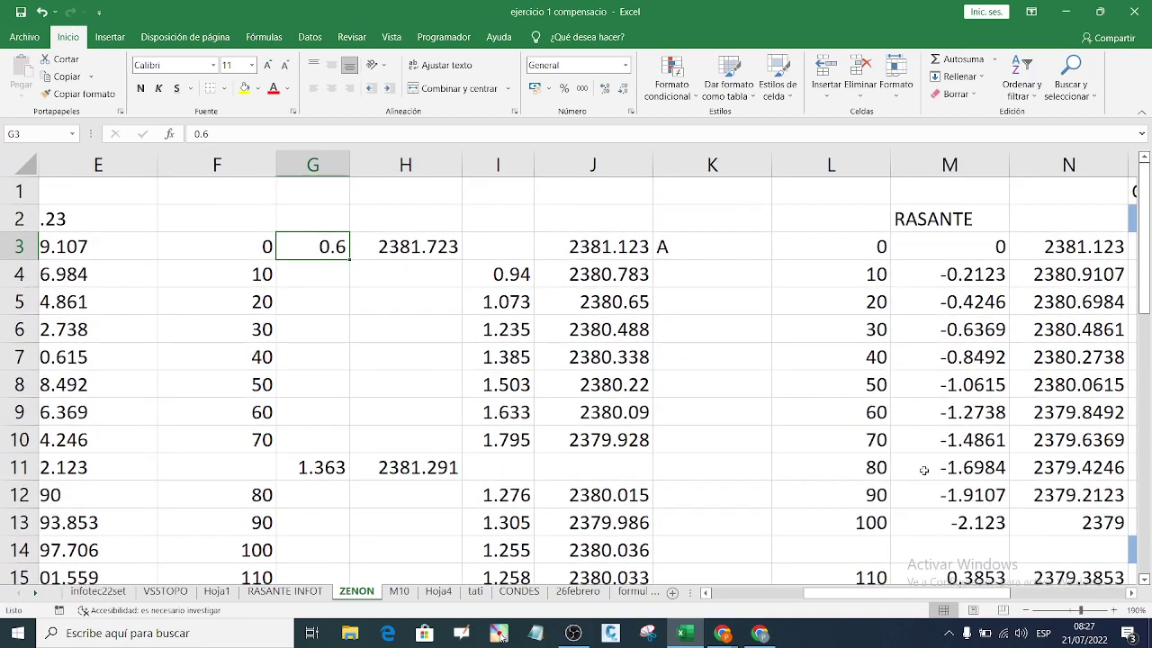
# Step: Copy the 0.6 reading from cell G3 of the ZENON sheet into cell C2 under VT on sheet M10
pyautogui.rightClick(339, 248)
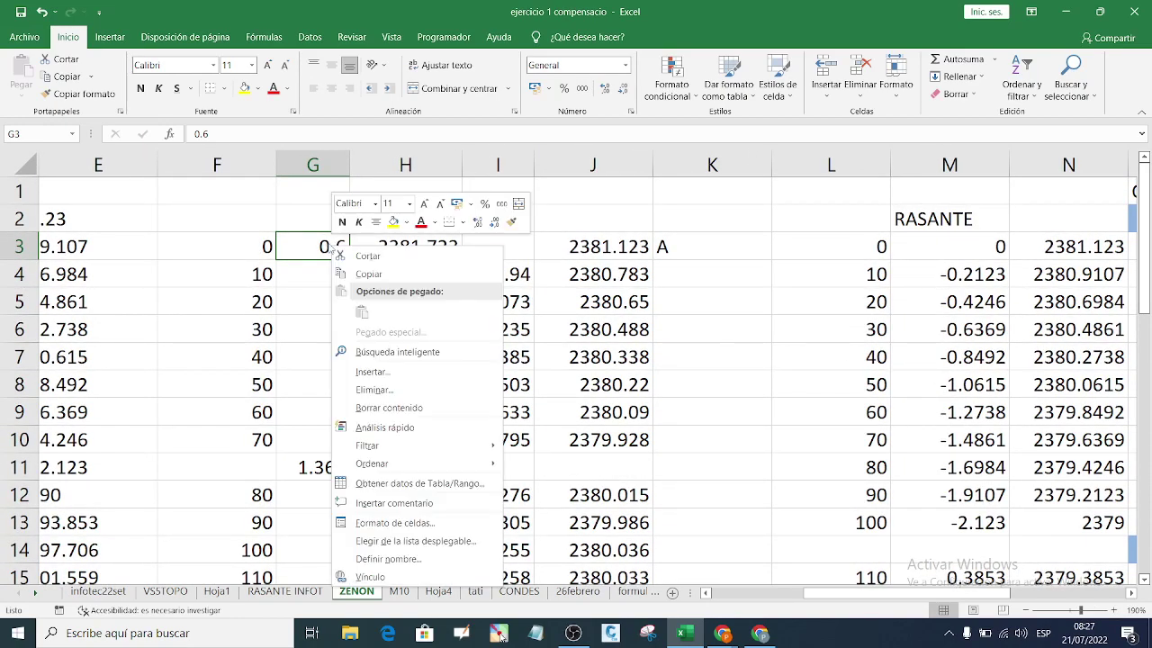
pyautogui.click(362, 271)
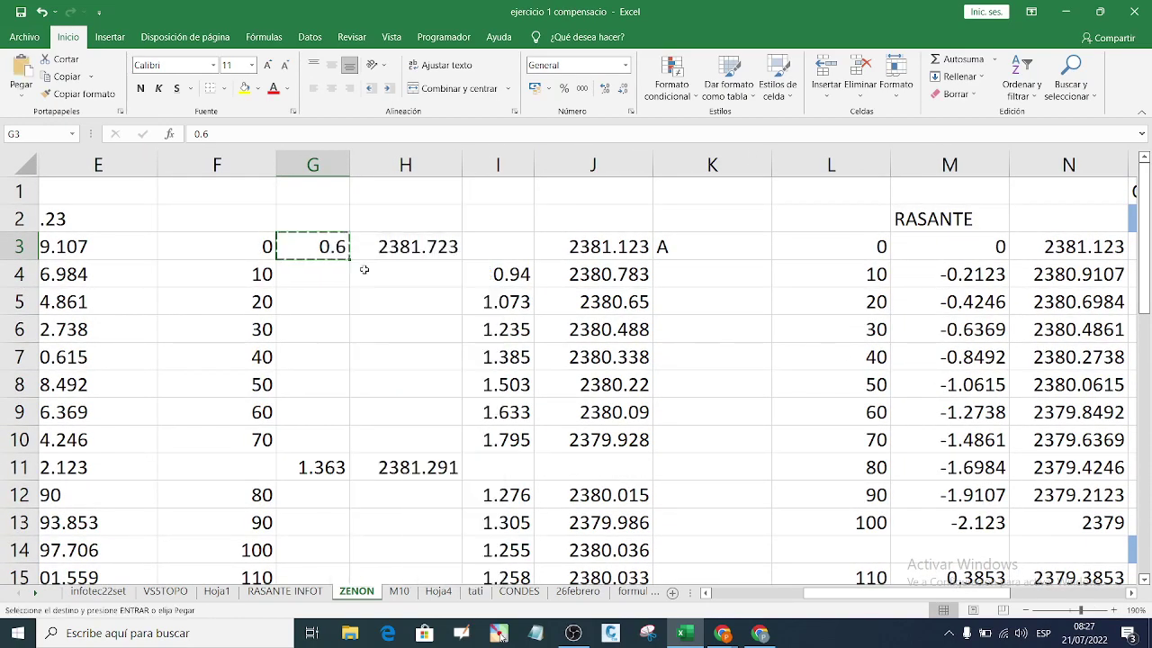
pyautogui.click(398, 591)
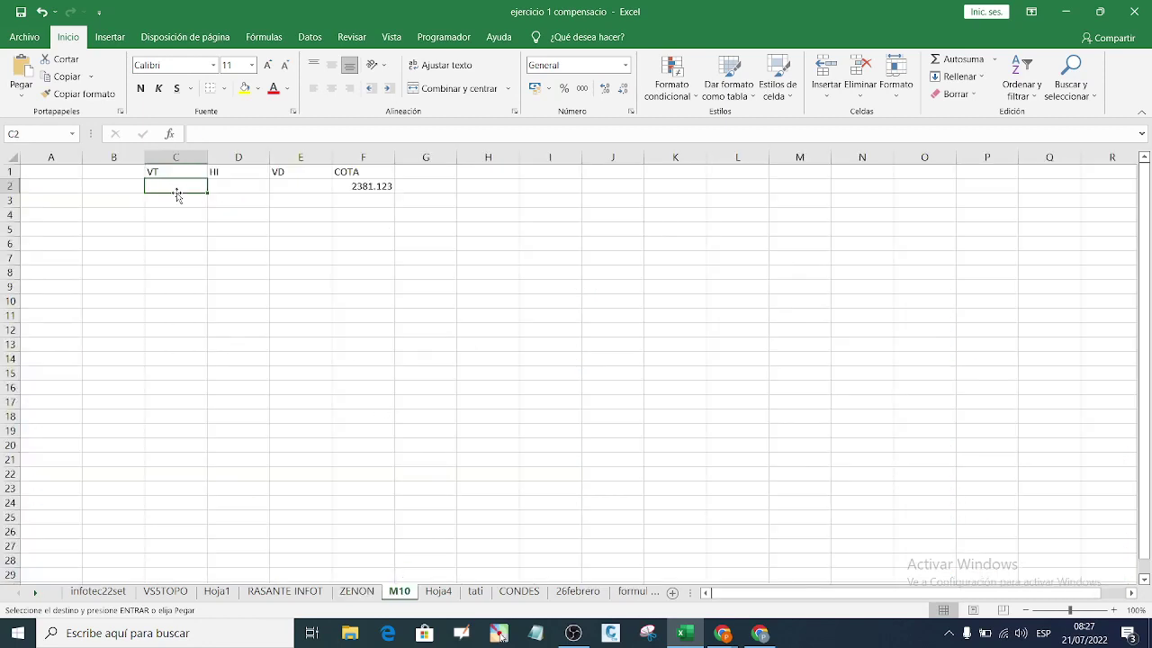
pyautogui.hotkey('ctrl', 'v')
pyautogui.click(220, 273)
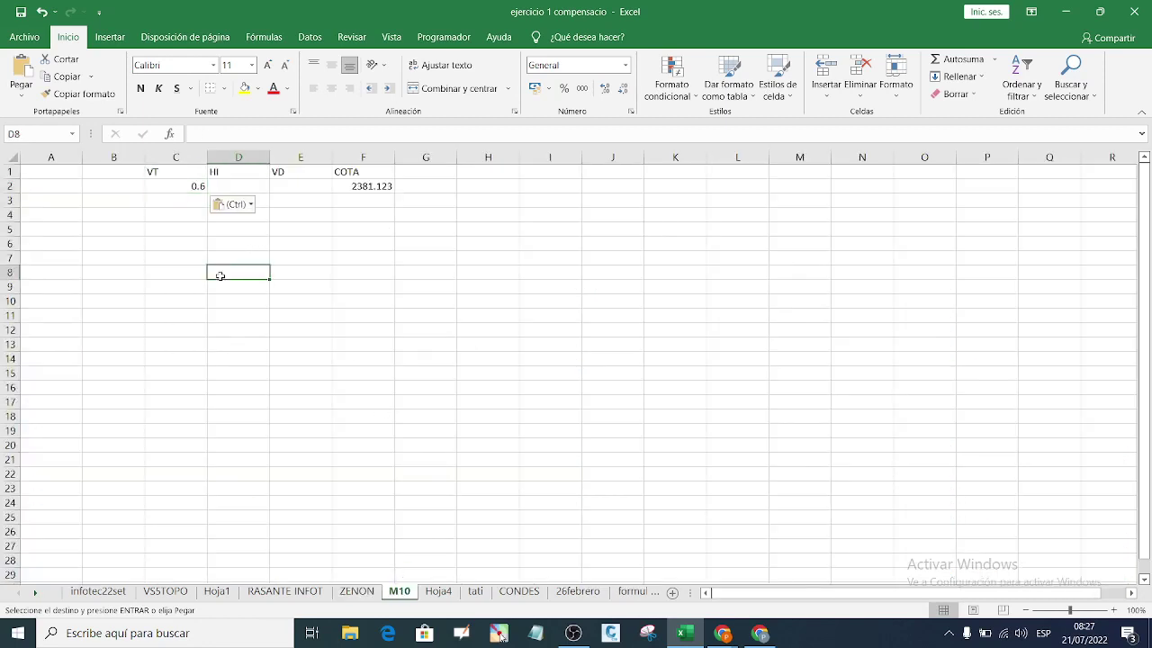
pyautogui.click(304, 227)
pyautogui.press('Escape')
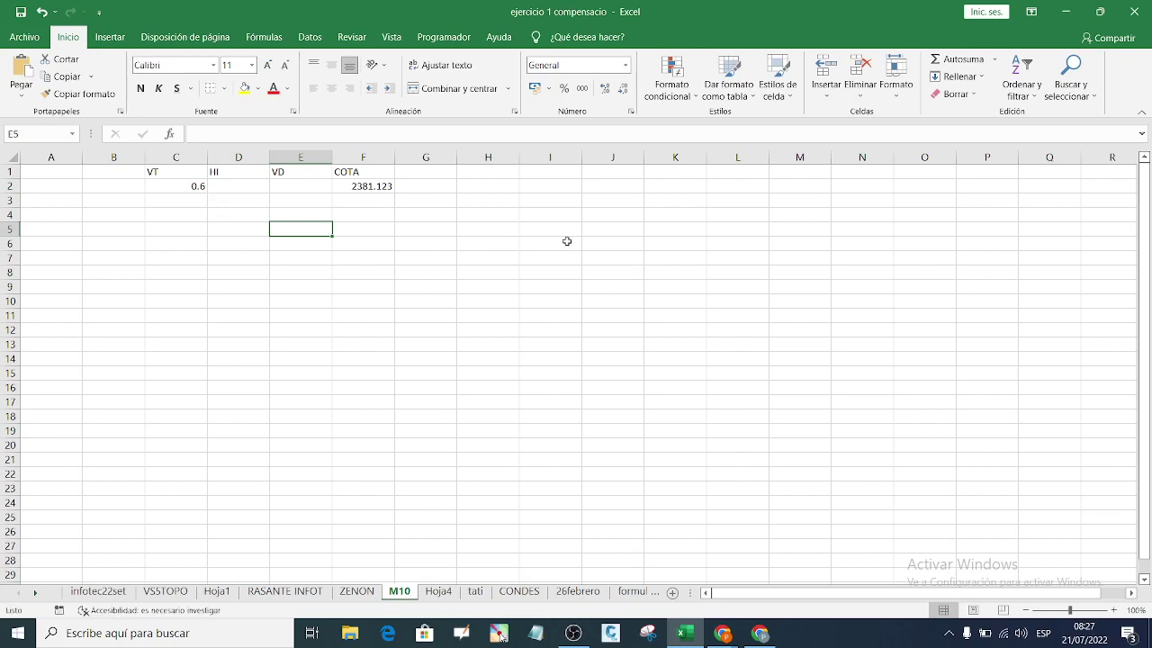
pyautogui.click(579, 243)
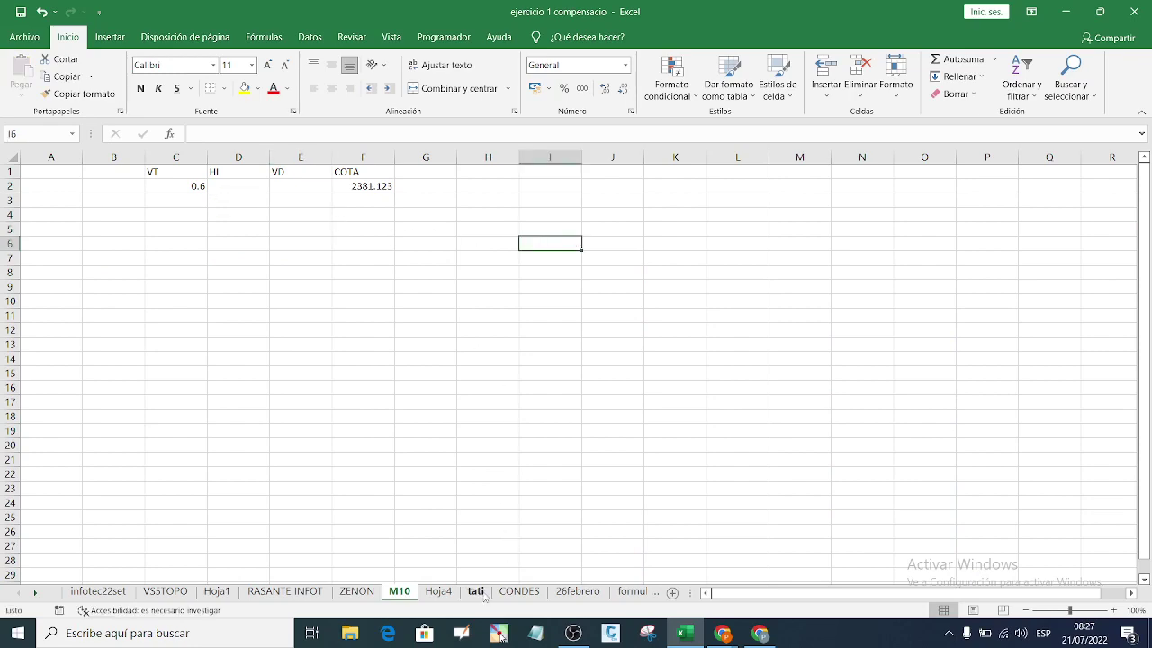
# Step: Copy the readings in I4:I10 of the ZENON sheet and paste them as values from E3 under VD on sheet M10
pyautogui.click(356, 591)
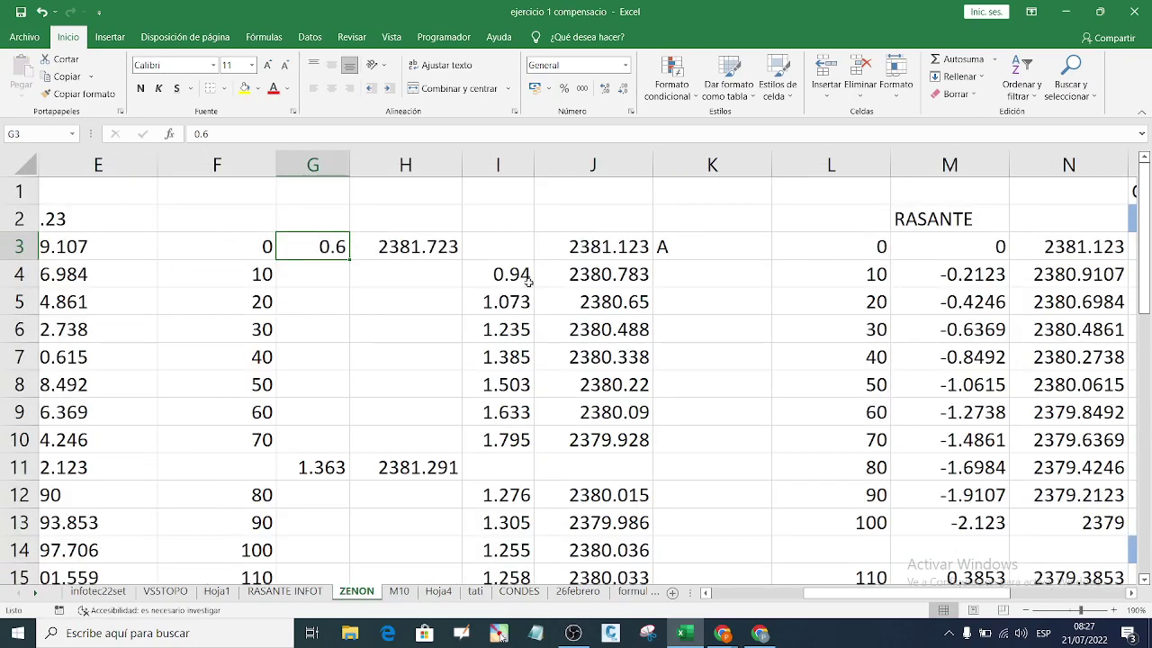
pyautogui.moveTo(506, 272); pyautogui.dragTo(503, 432)
pyautogui.rightClick(501, 430)
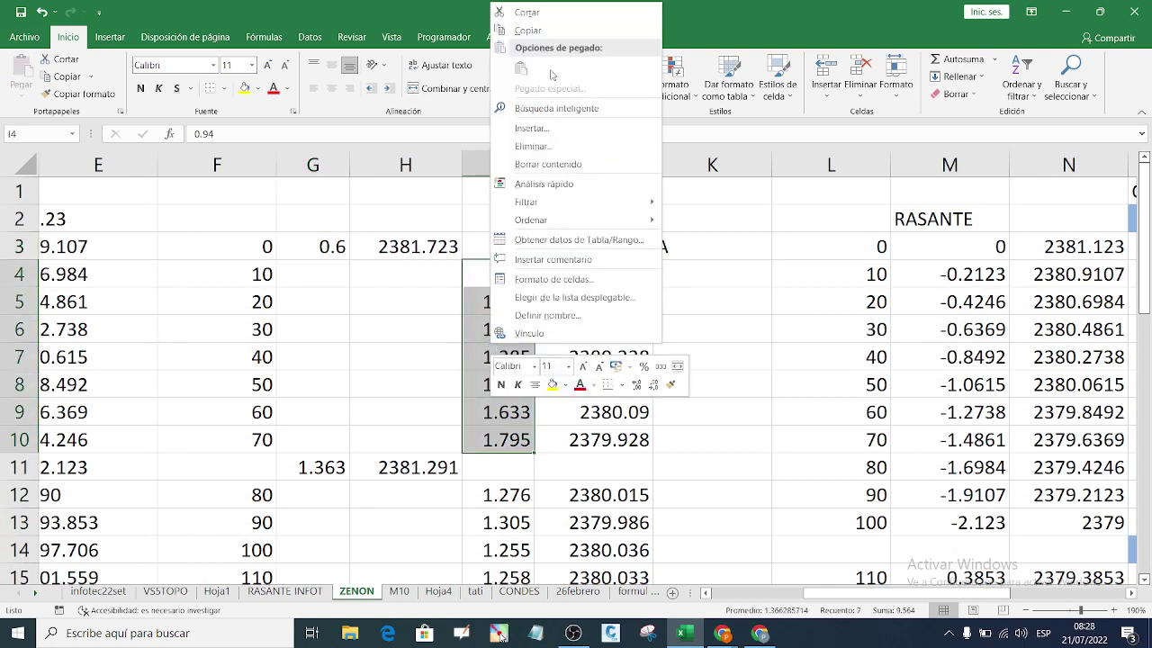
pyautogui.click(527, 30)
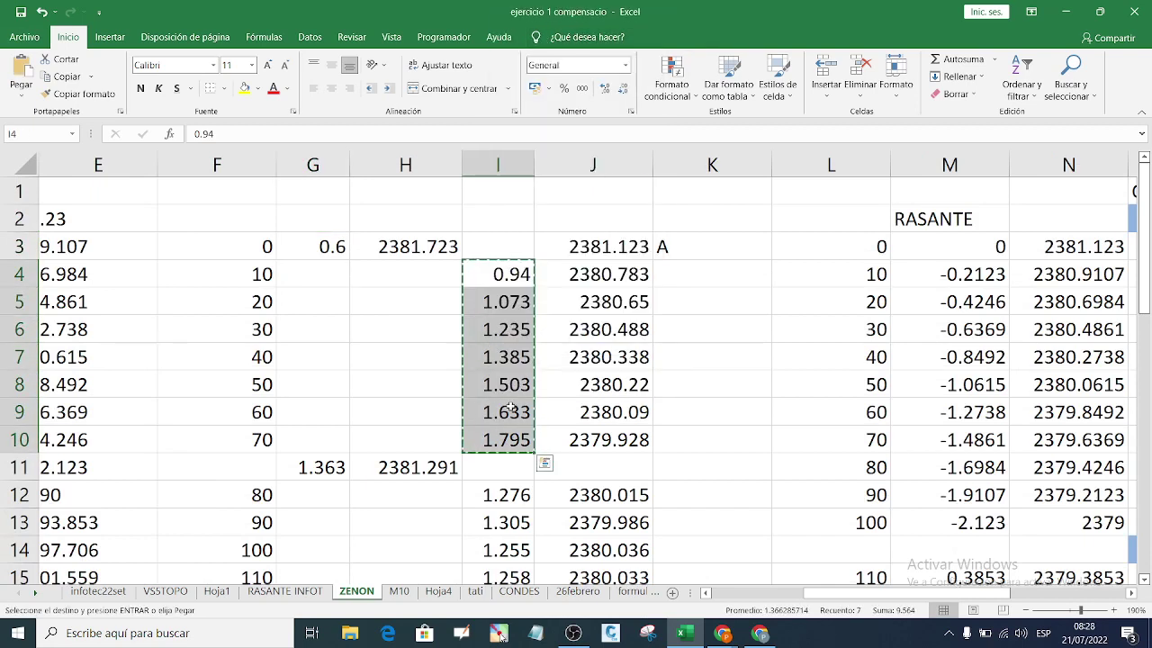
pyautogui.click(400, 591)
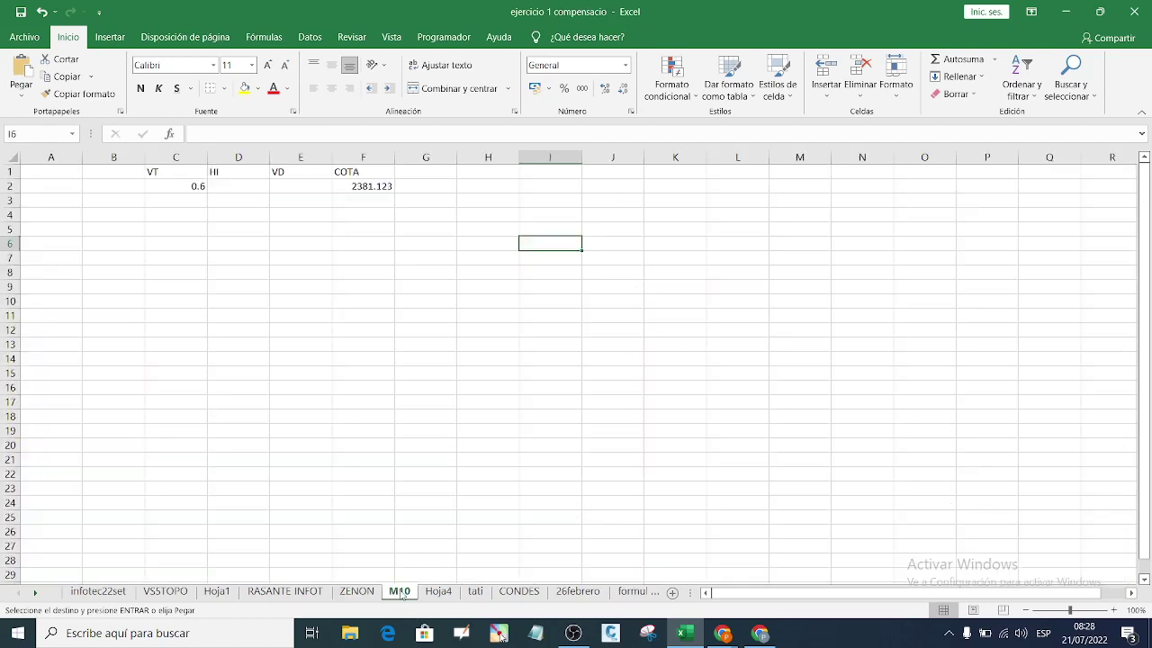
pyautogui.click(297, 197)
pyautogui.rightClick(287, 199)
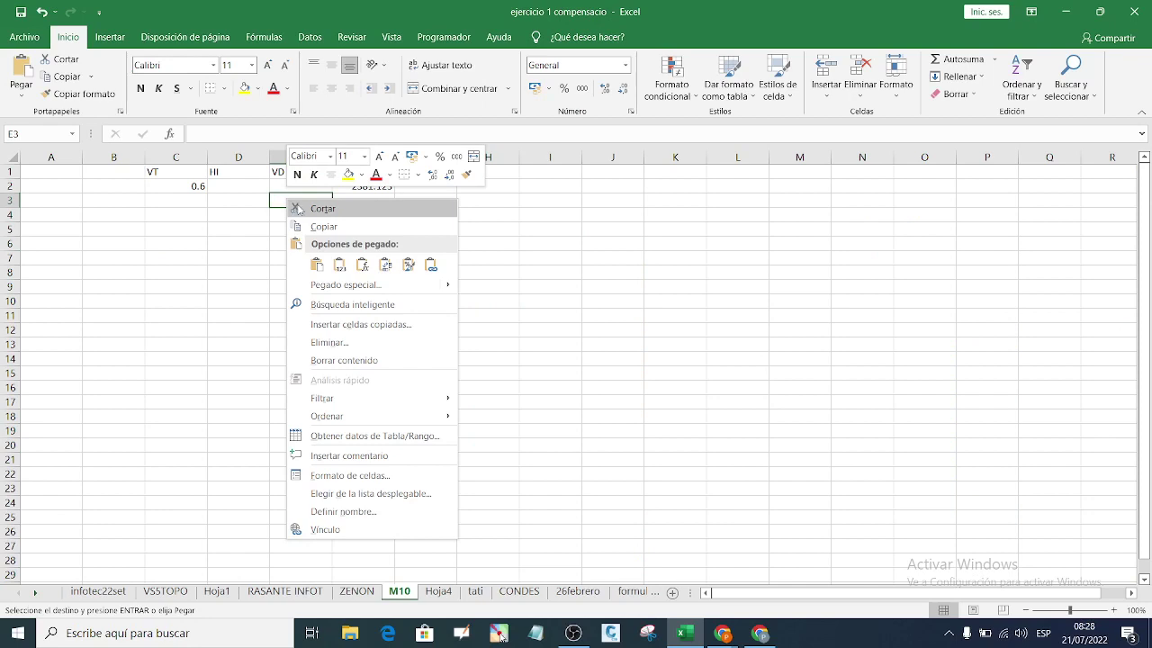
pyautogui.click(339, 265)
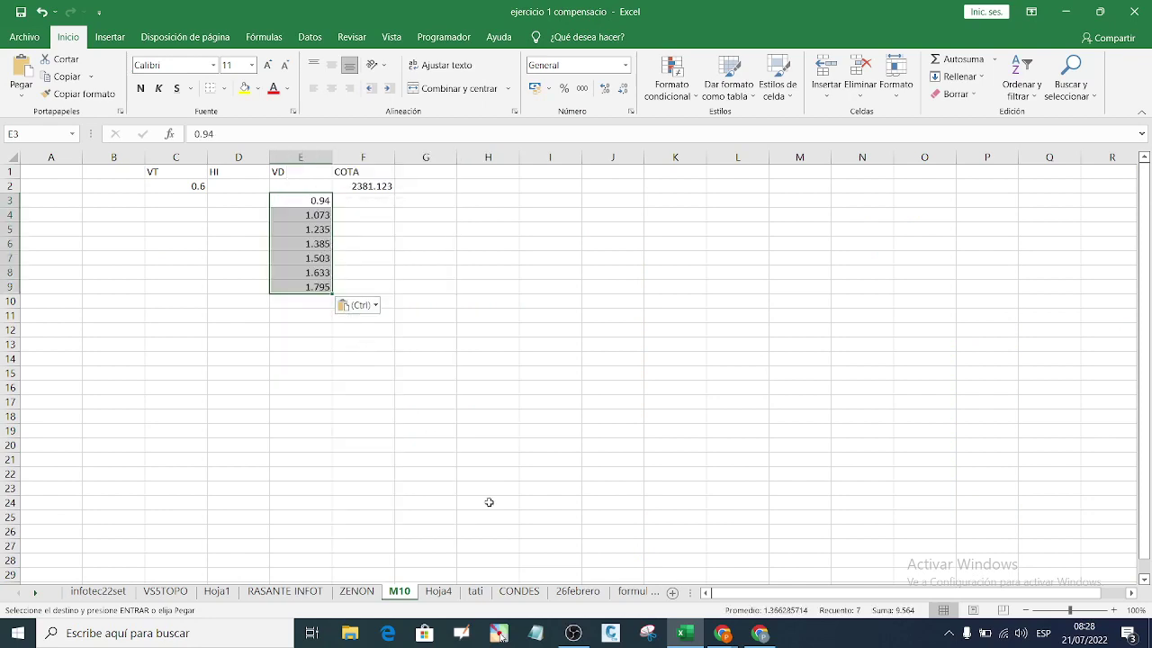
pyautogui.click(360, 601)
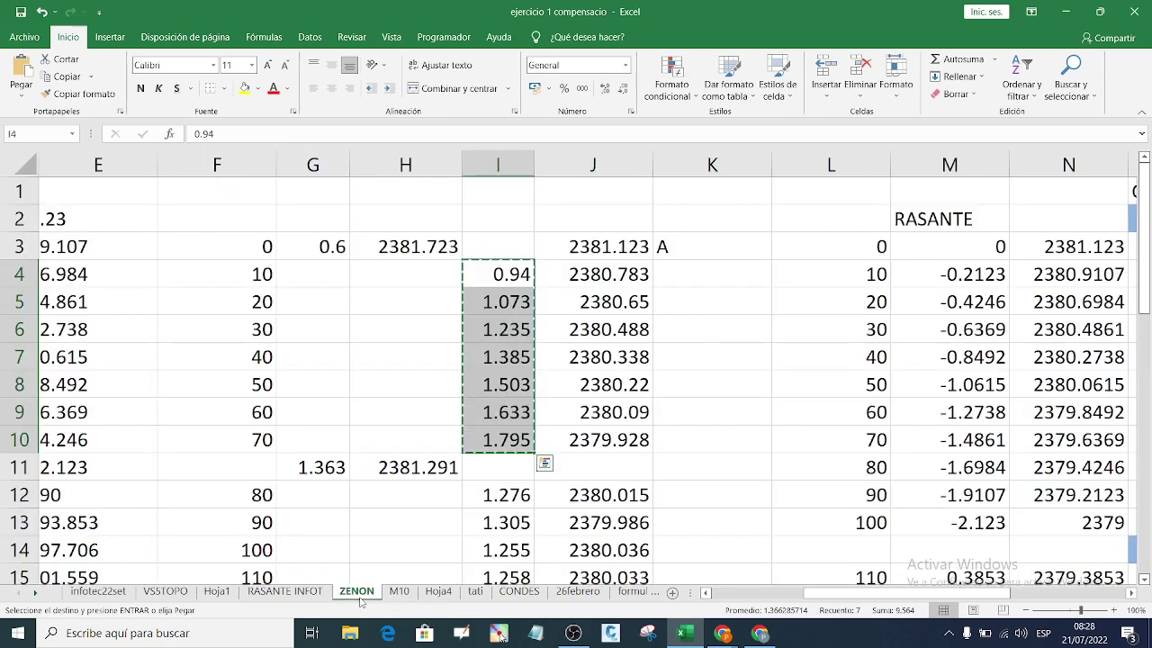
pyautogui.click(394, 594)
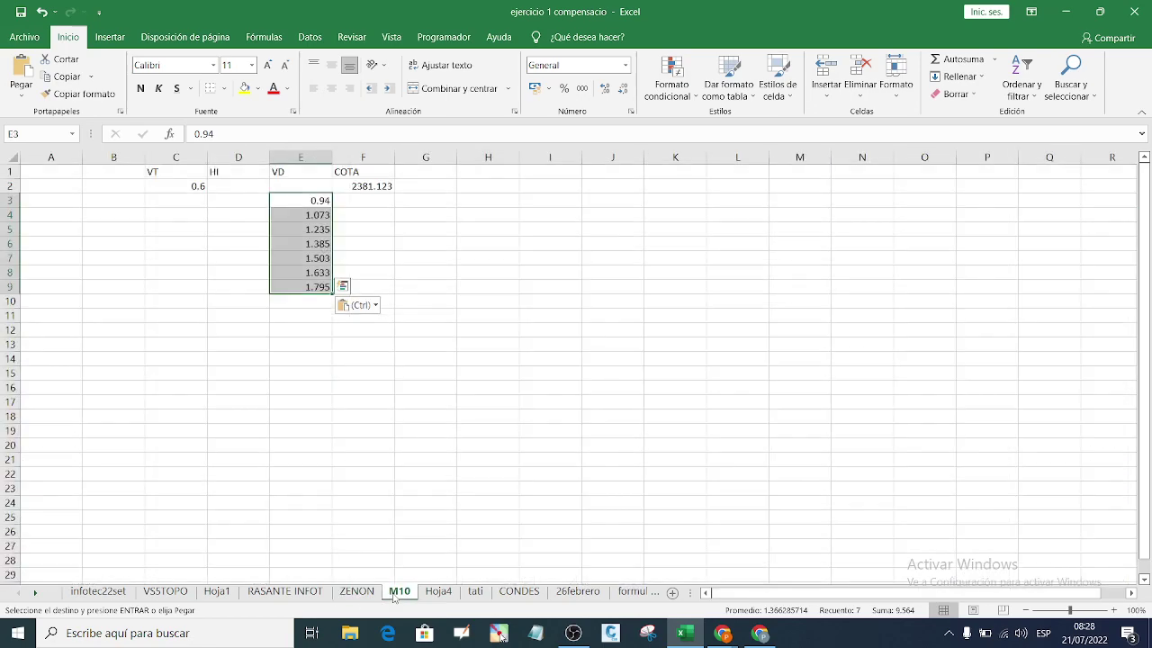
pyautogui.click(425, 432)
pyautogui.press('Escape')
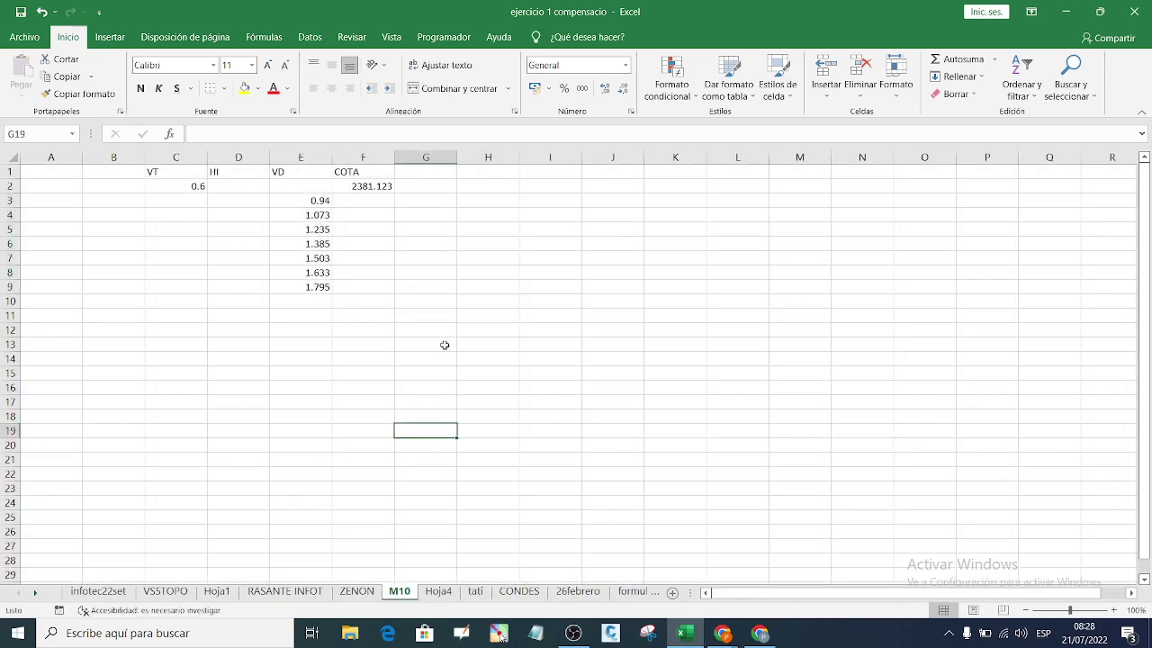
pyautogui.click(441, 343)
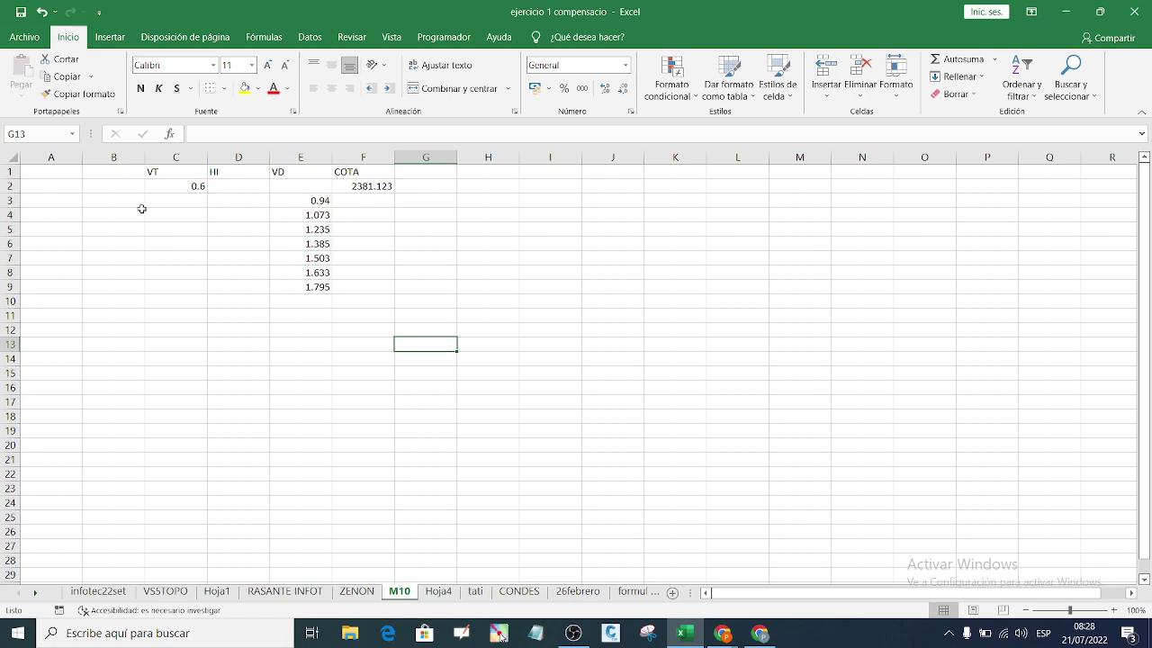
# Step: On sheet M10, enter the headers DH in A1 and DHA in B1
pyautogui.click(128, 173)
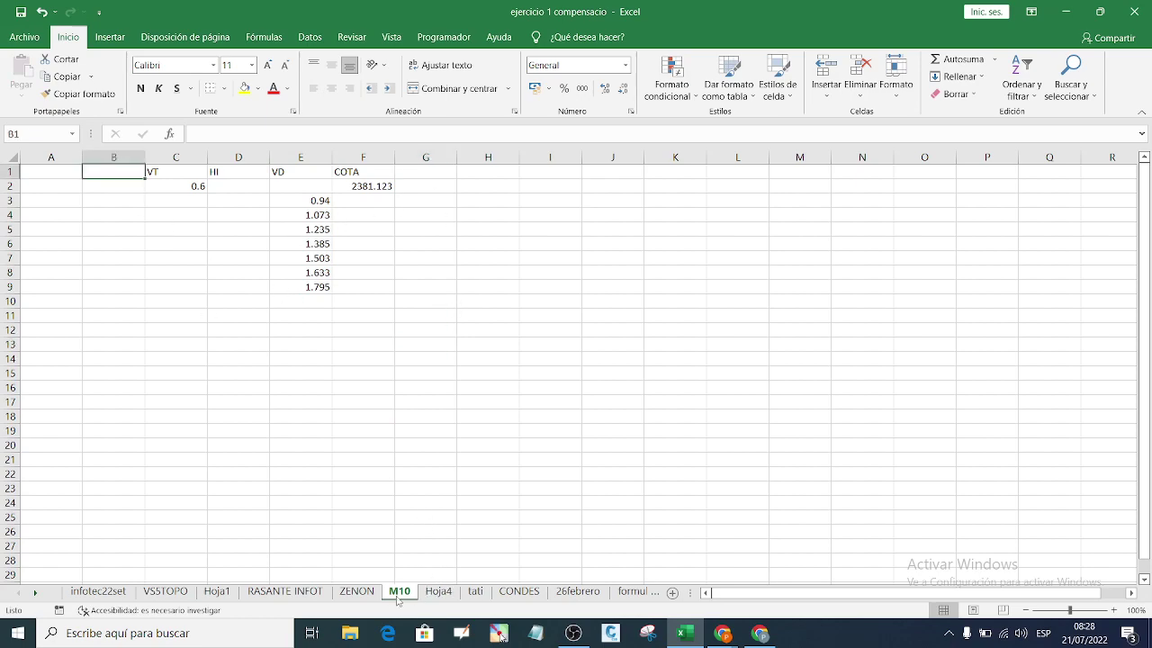
pyautogui.click(355, 592)
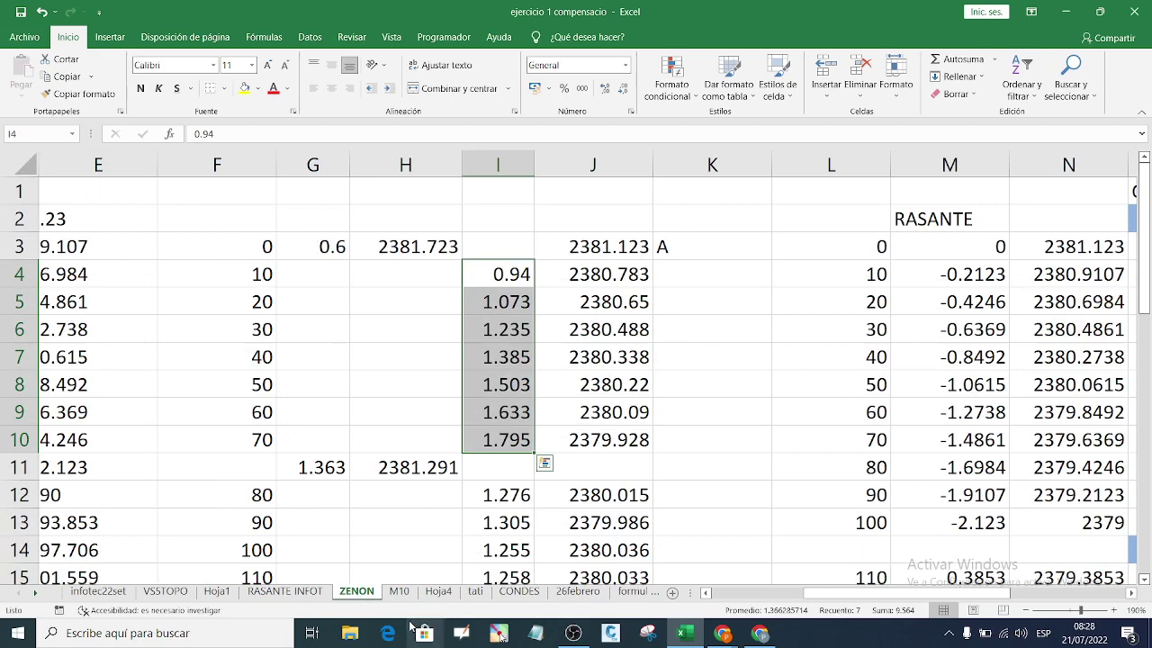
pyautogui.click(398, 592)
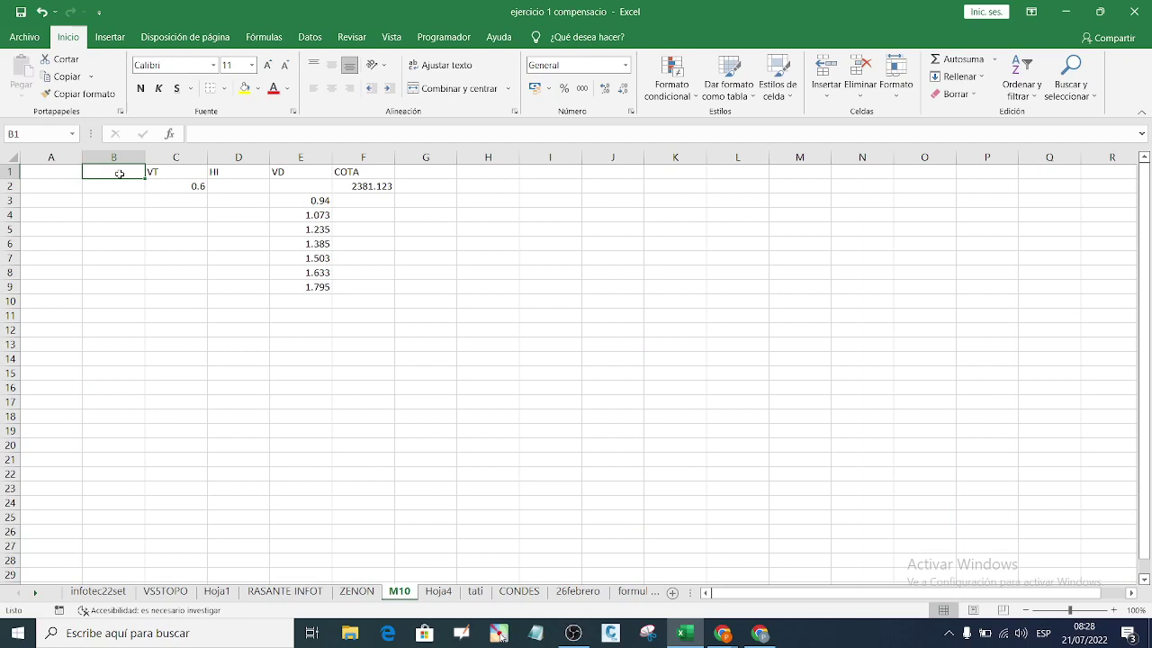
pyautogui.click(73, 176)
pyautogui.write('DH')
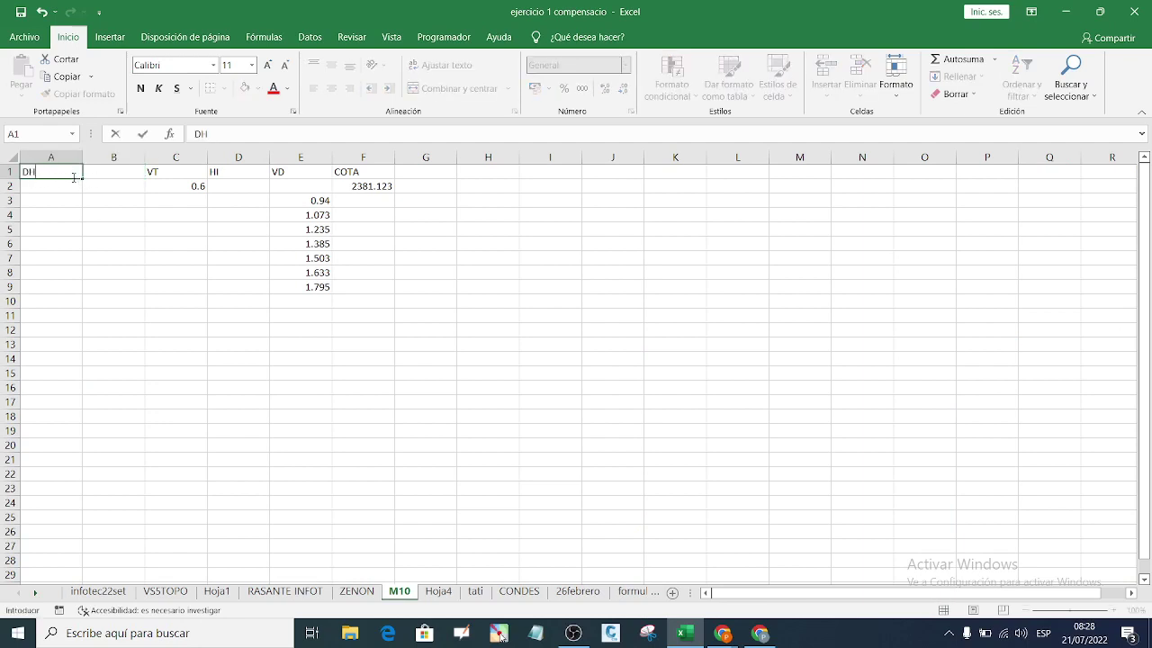
pyautogui.click(109, 170)
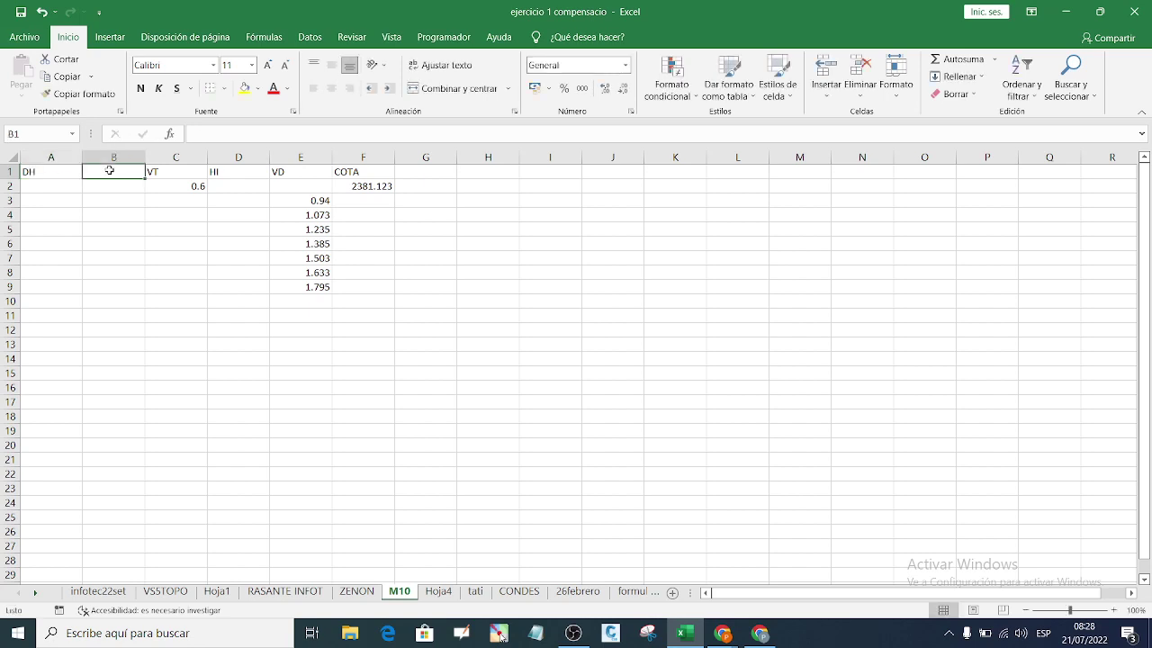
pyautogui.write('DHA')
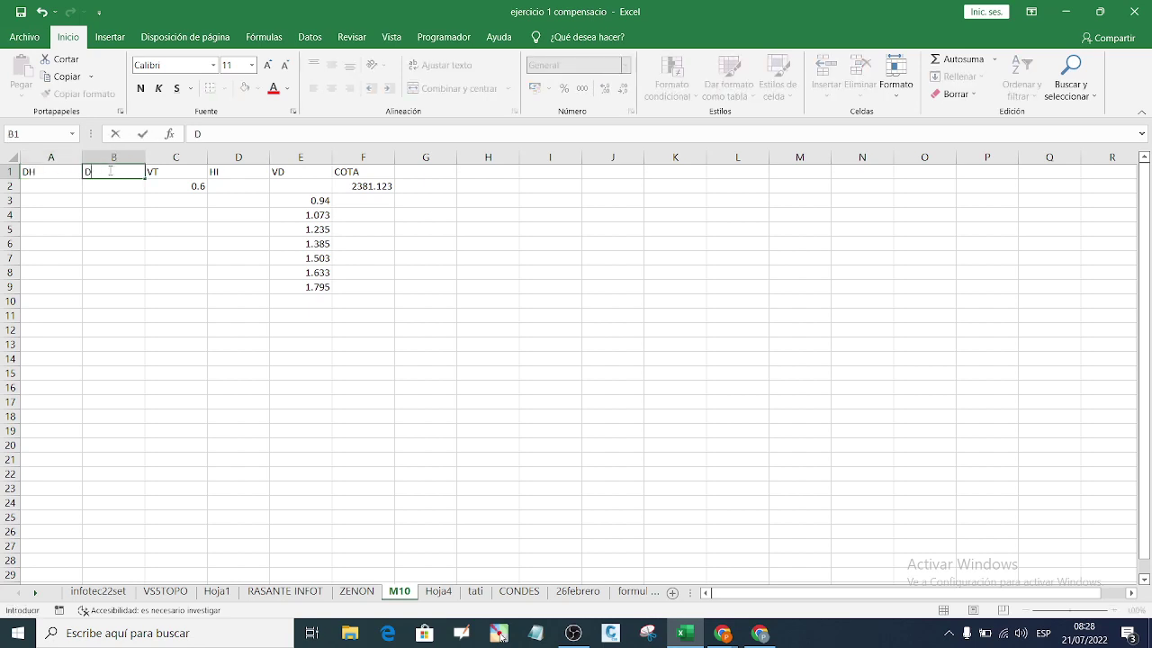
pyautogui.click(143, 222)
# Step: Copy the distances in F3:F10 of the ZENON sheet and return to sheet M10
pyautogui.click(369, 590)
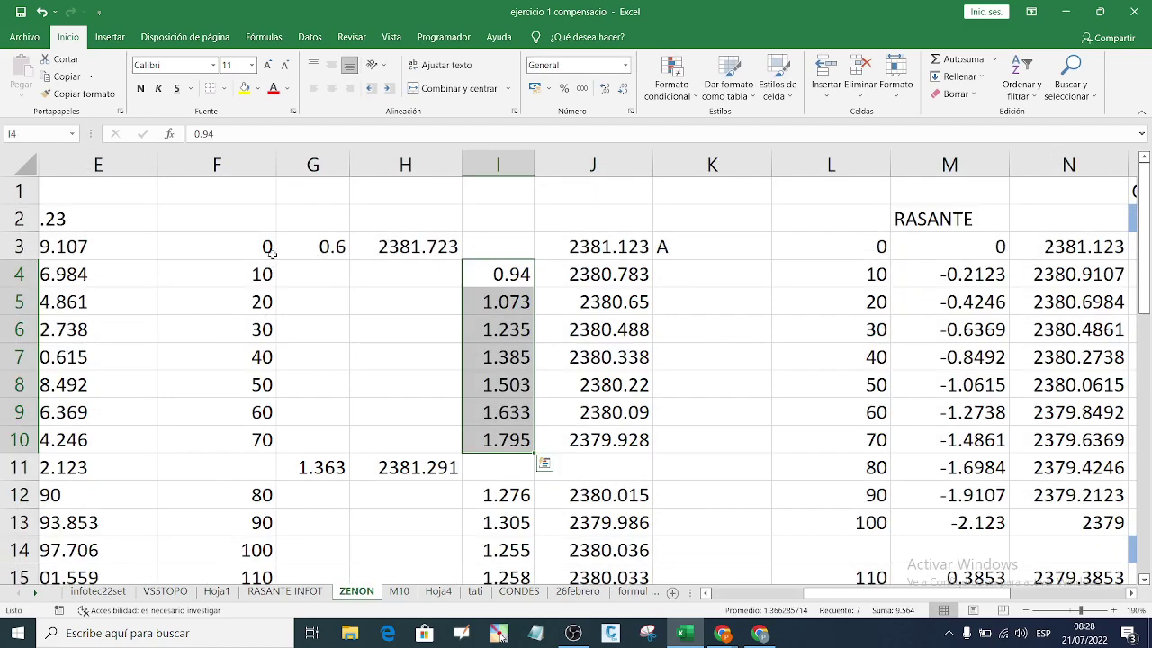
pyautogui.moveTo(270, 253); pyautogui.dragTo(262, 443)
pyautogui.rightClick(239, 349)
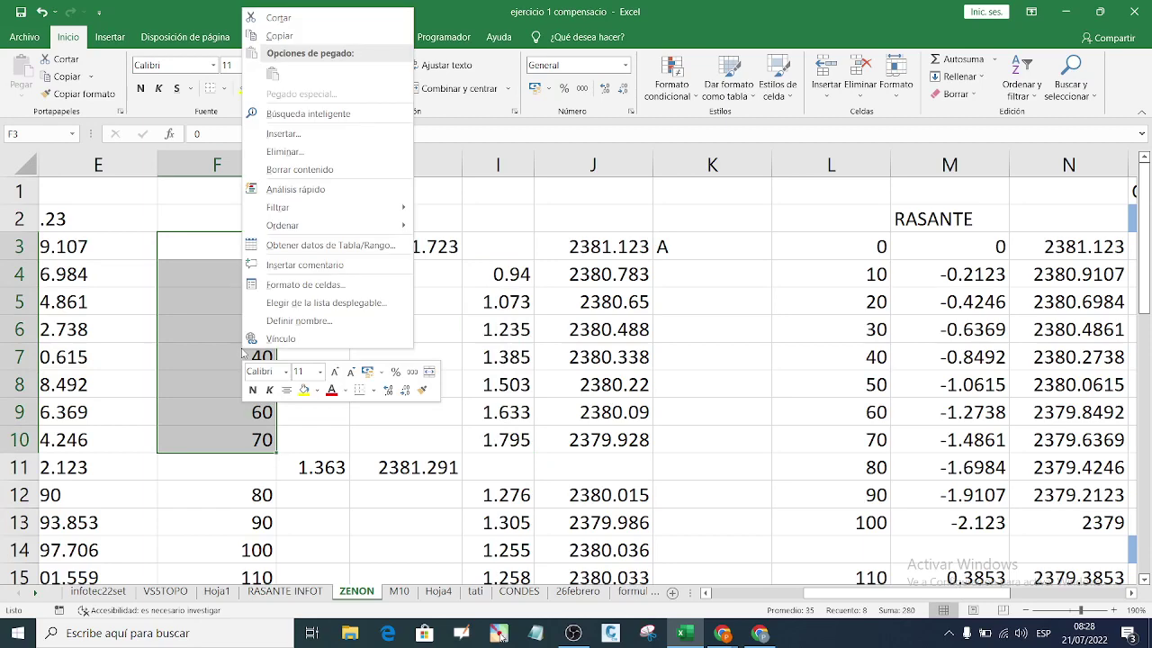
pyautogui.click(279, 36)
pyautogui.click(399, 591)
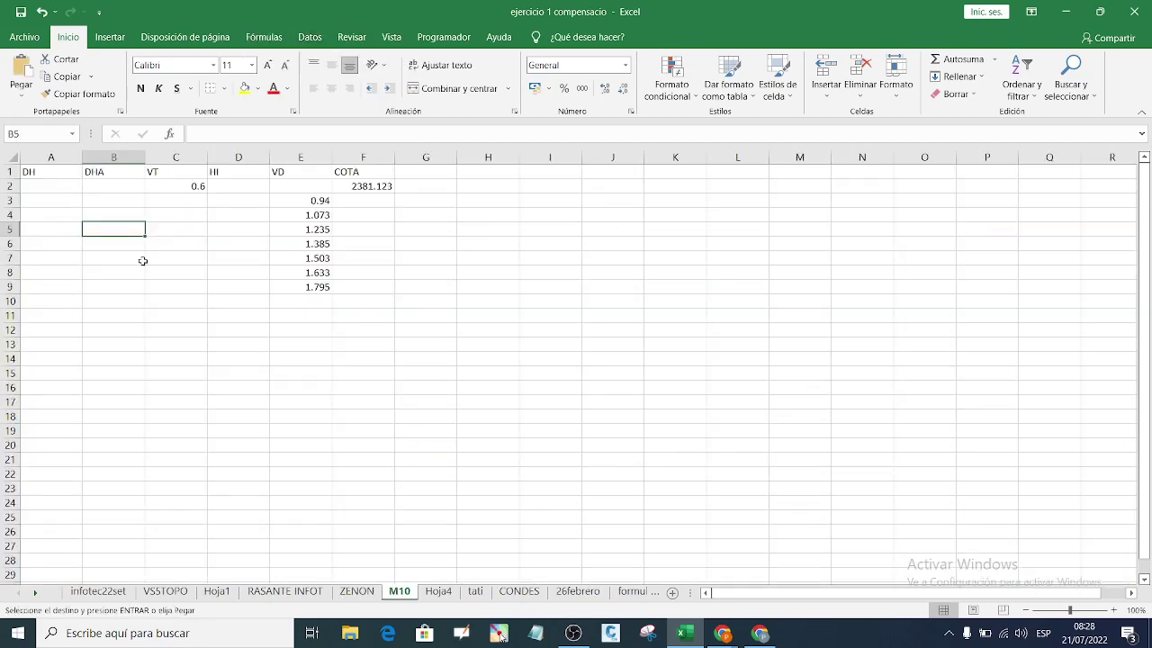
# Step: Try to paste the copied distances as values from A3 under DH
pyautogui.click(128, 201)
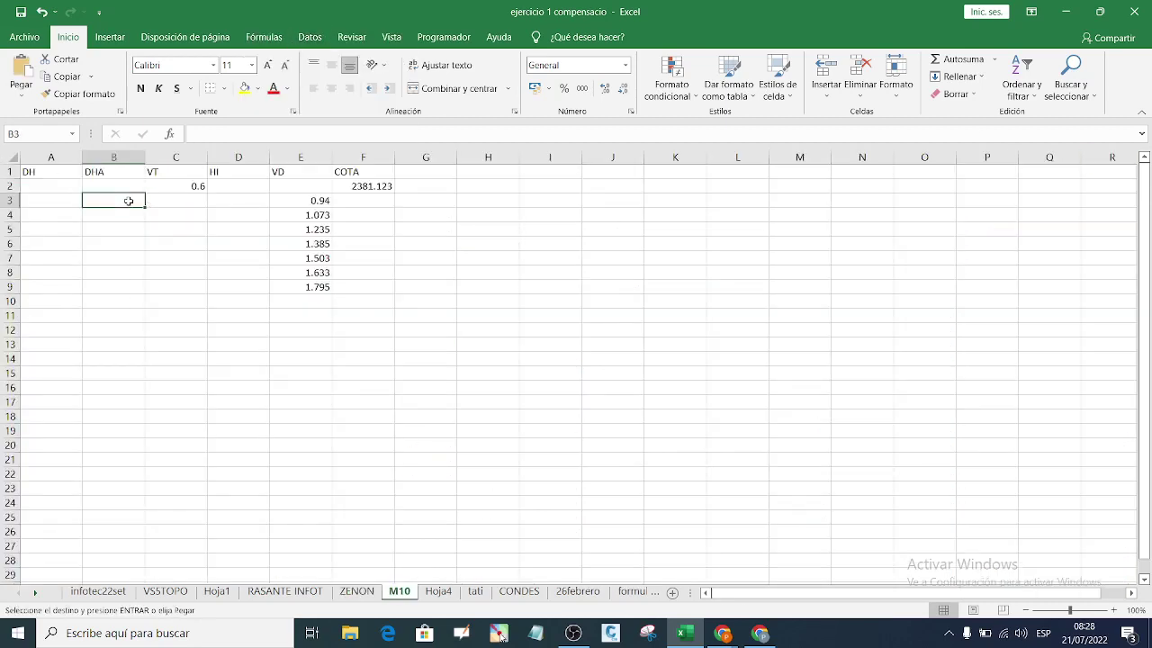
pyautogui.click(56, 202)
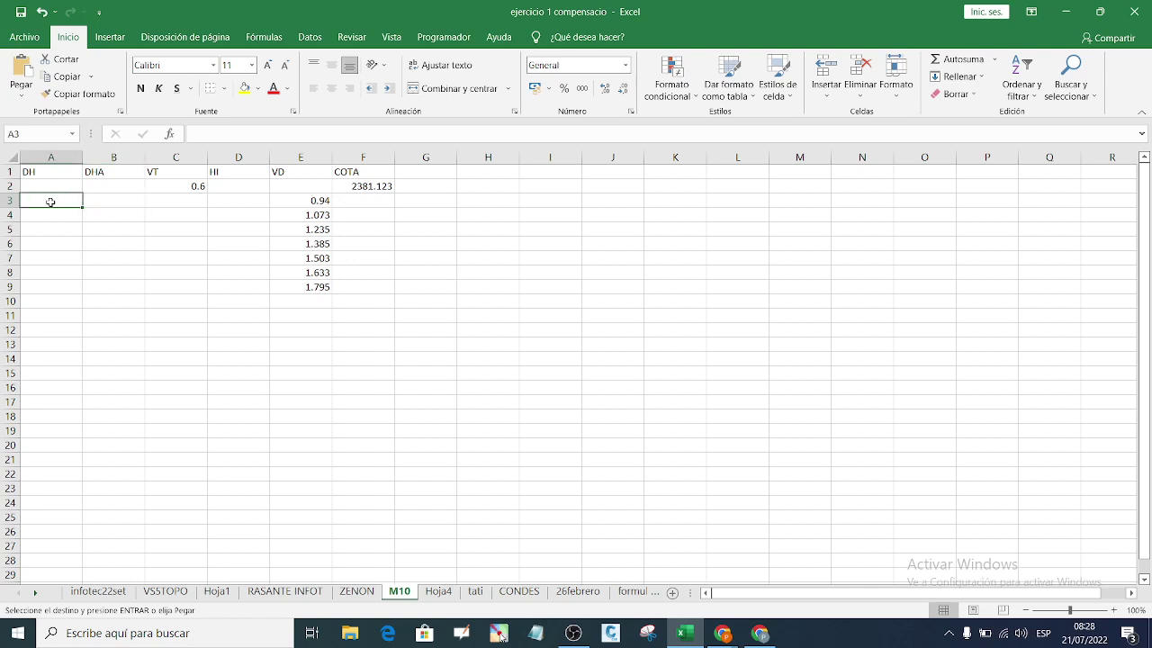
pyautogui.rightClick(51, 201)
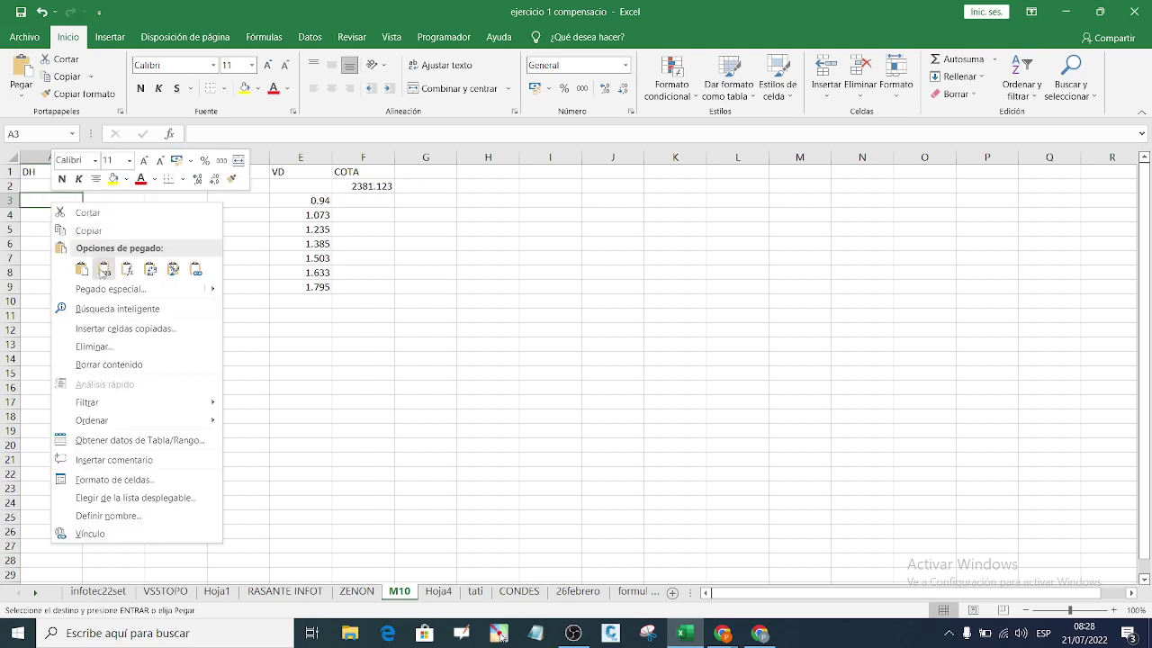
pyautogui.click(101, 268)
pyautogui.click(132, 268)
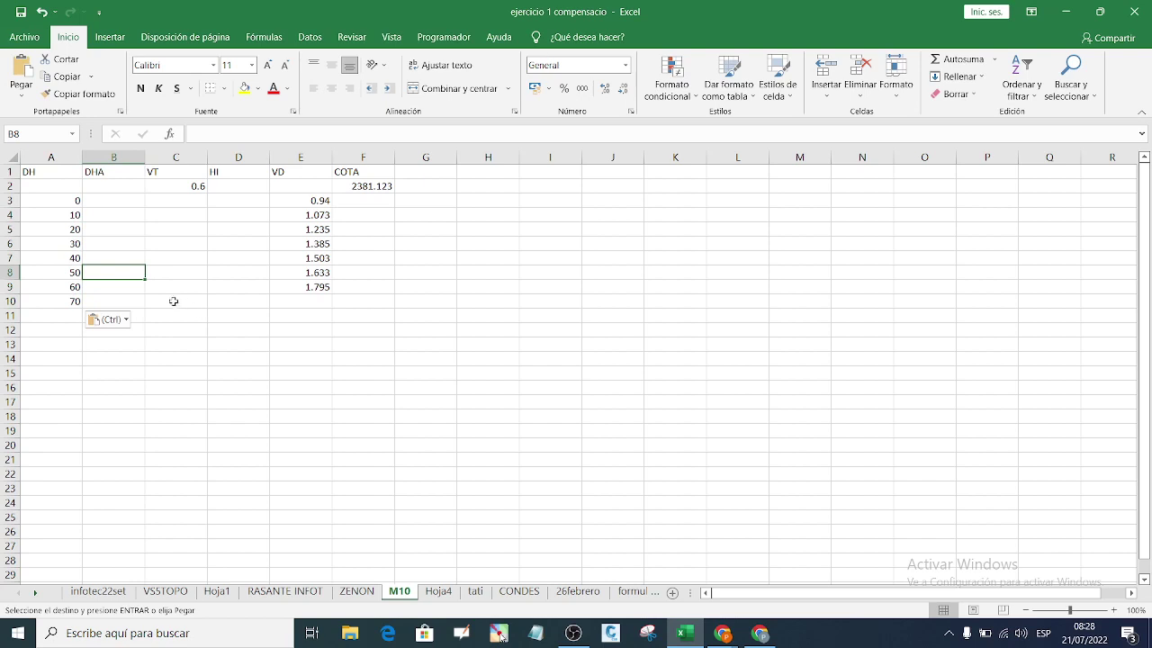
pyautogui.hotkey('ctrl', 'z')
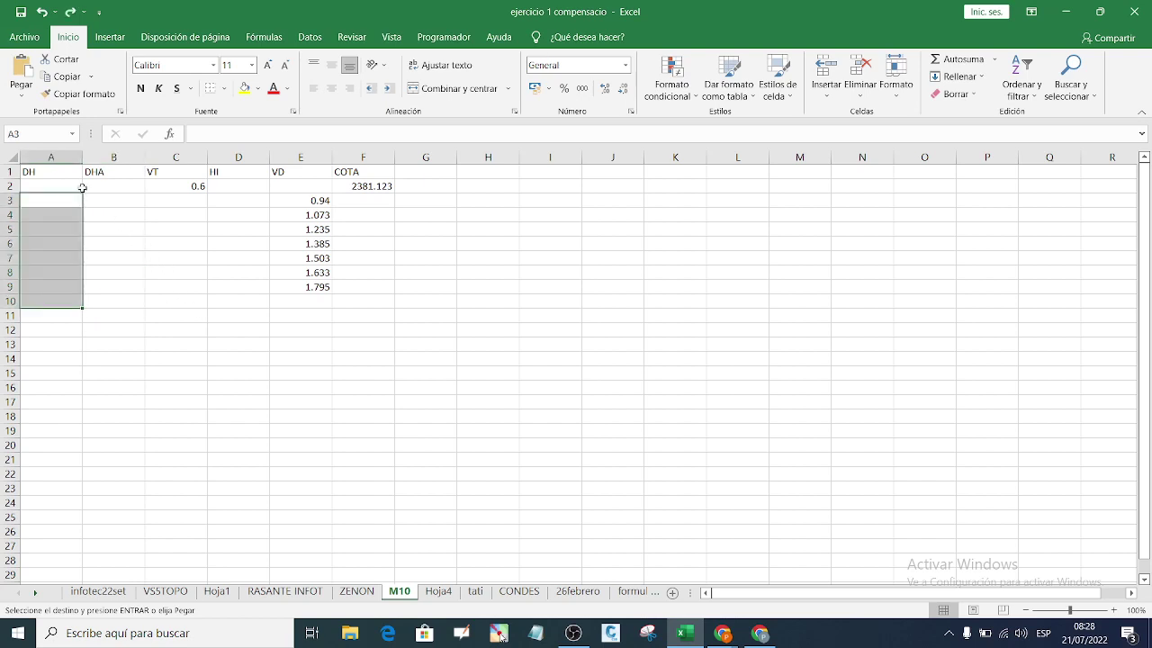
# Step: Paste the copied distances as values from A2 under DH on sheet M10
pyautogui.click(75, 187)
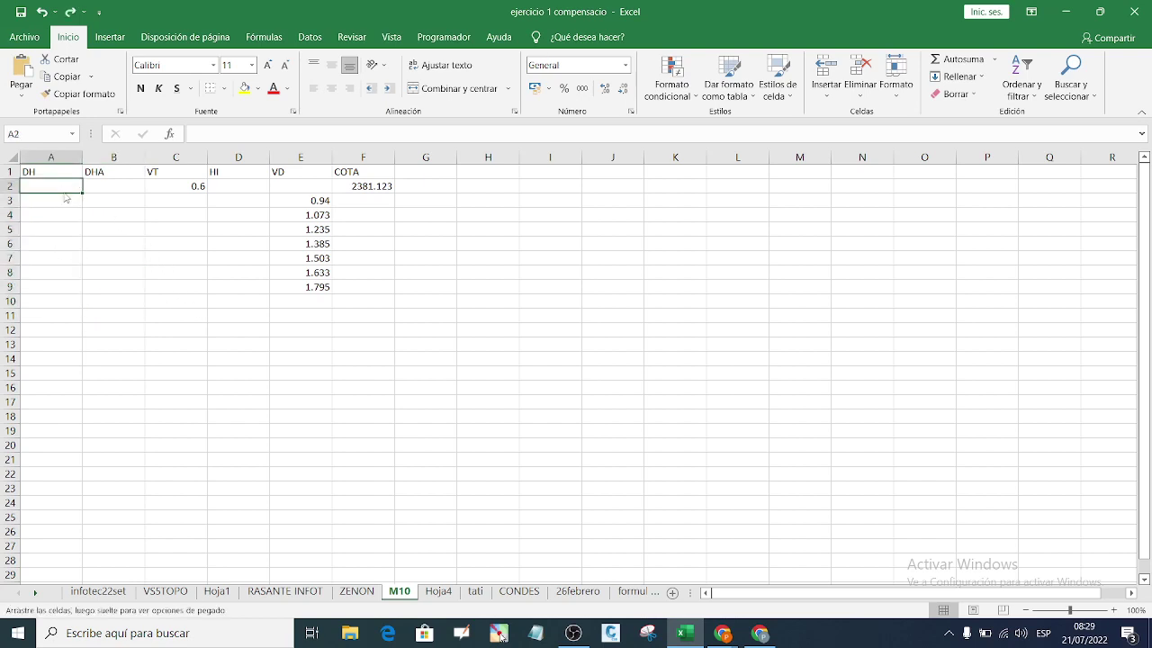
pyautogui.rightClick(68, 187)
pyautogui.click(118, 254)
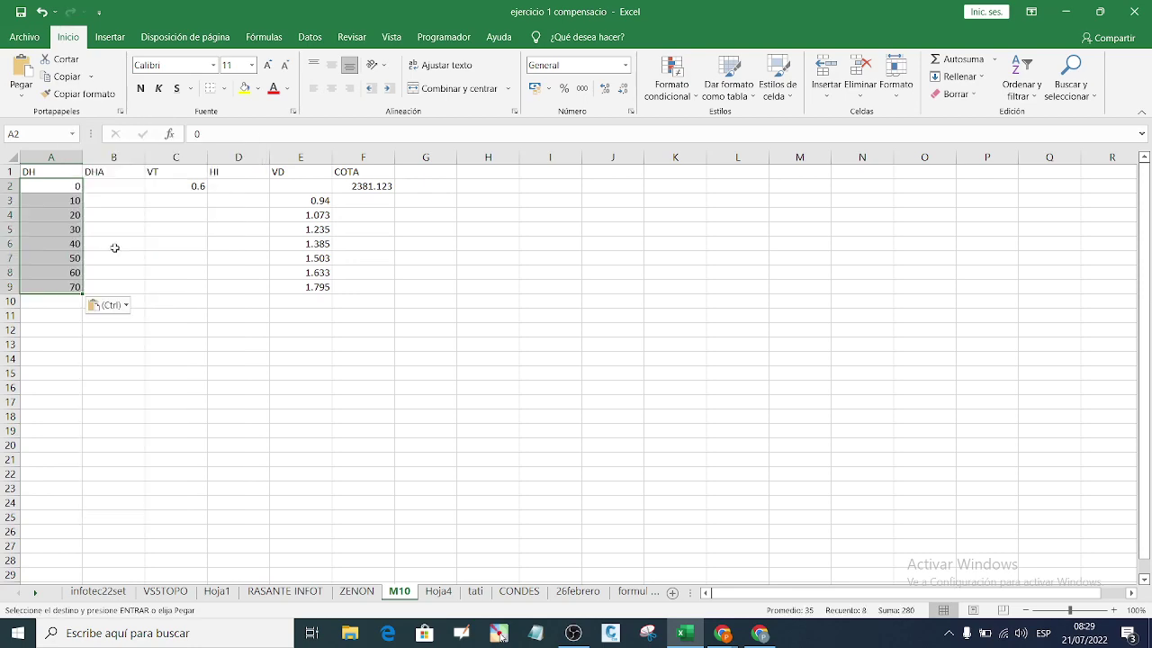
pyautogui.click(130, 268)
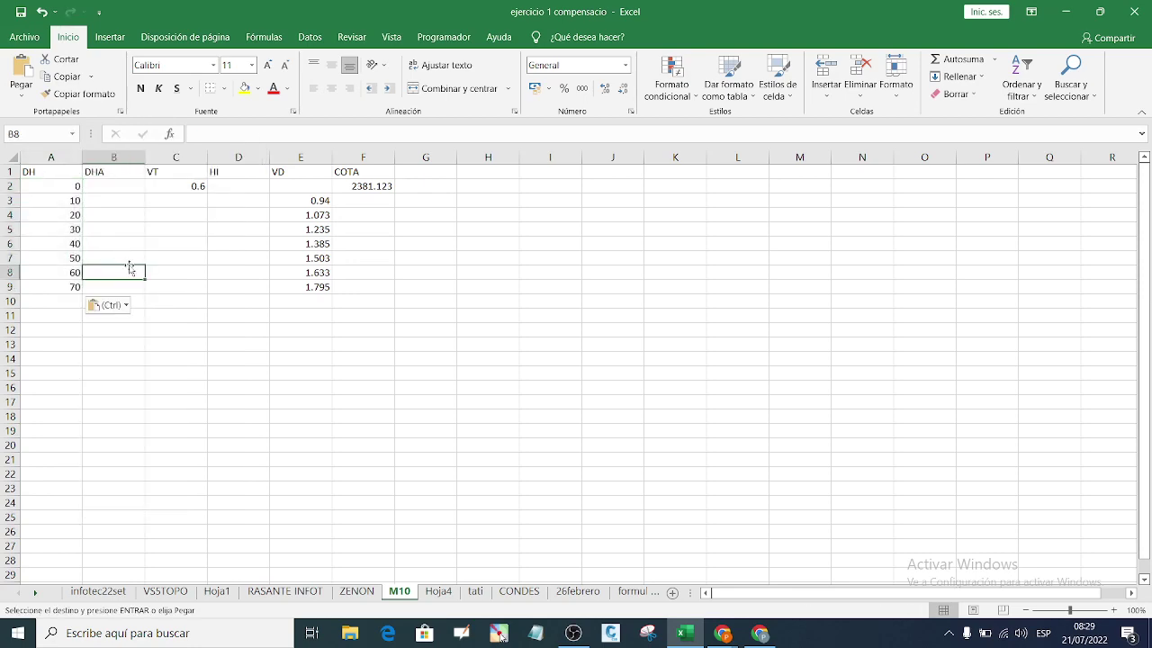
# Step: Examine the distances, readings, elevations and point label on the ZENON sheet, and return to sheet M10
pyautogui.click(356, 592)
pyautogui.click(328, 404)
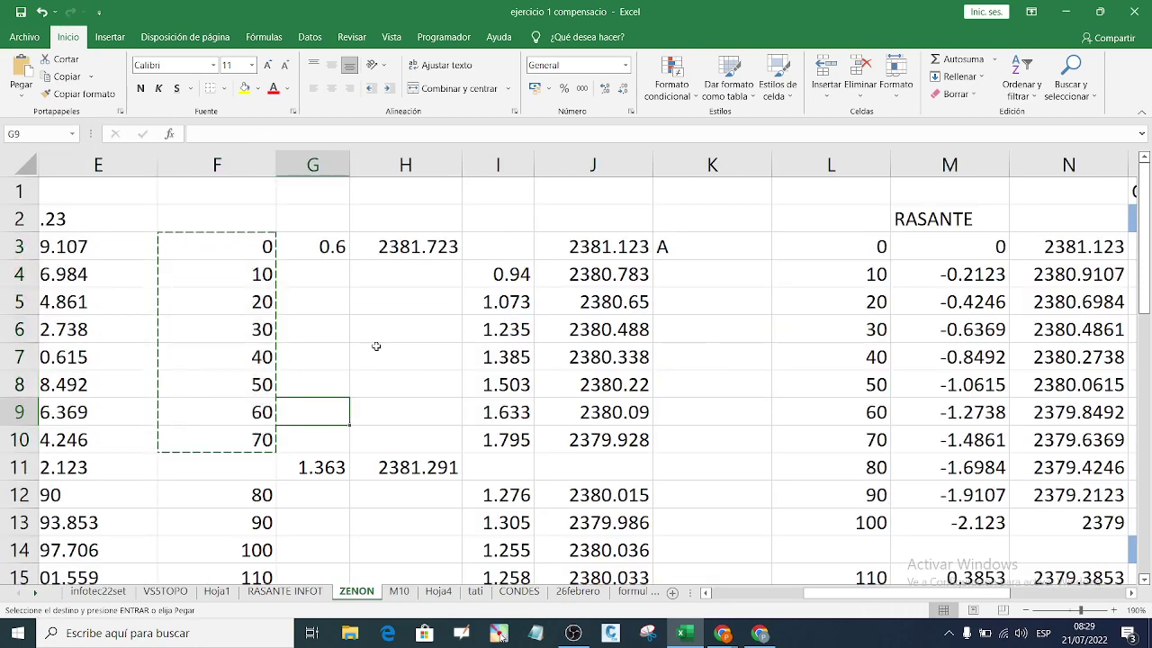
pyautogui.click(426, 364)
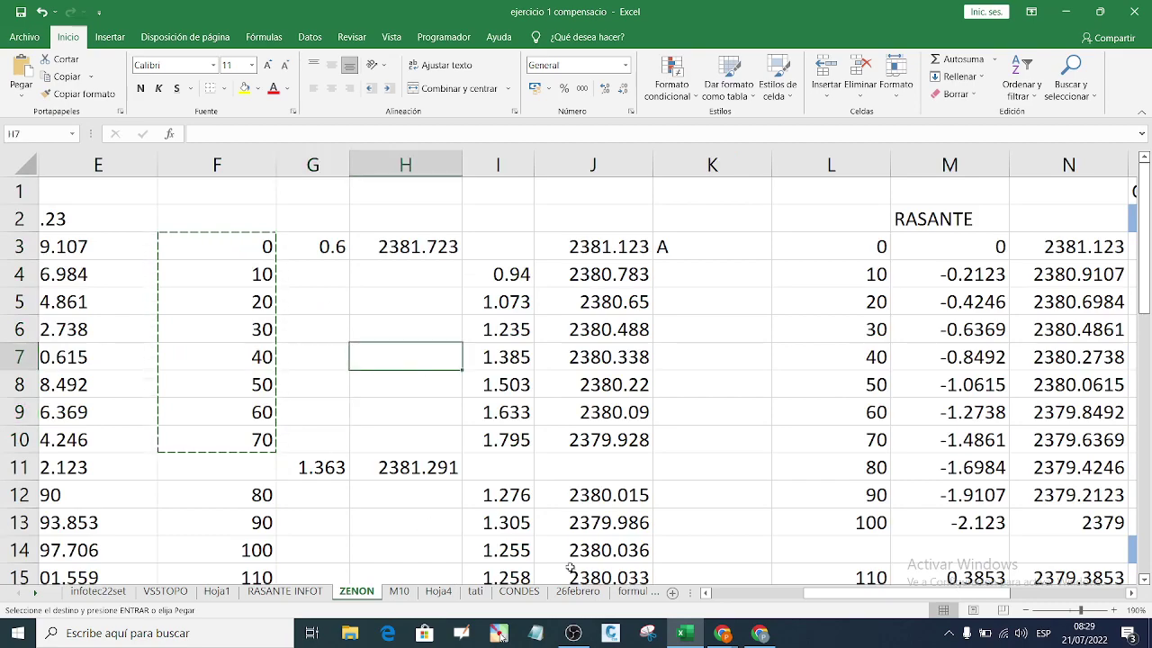
pyautogui.moveTo(823, 593)
pyautogui.mouseDown()
pyautogui.moveTo(793, 599)
pyautogui.moveTo(820, 601)
pyautogui.mouseUp()
pyautogui.click(791, 248)
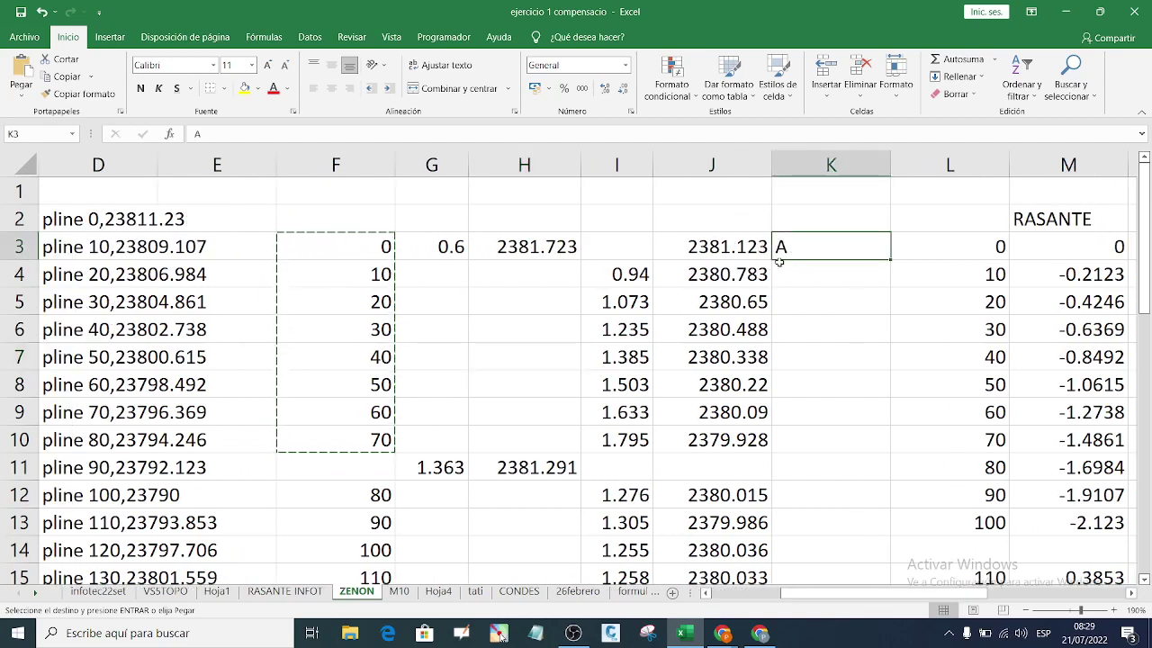
pyautogui.click(1066, 11)
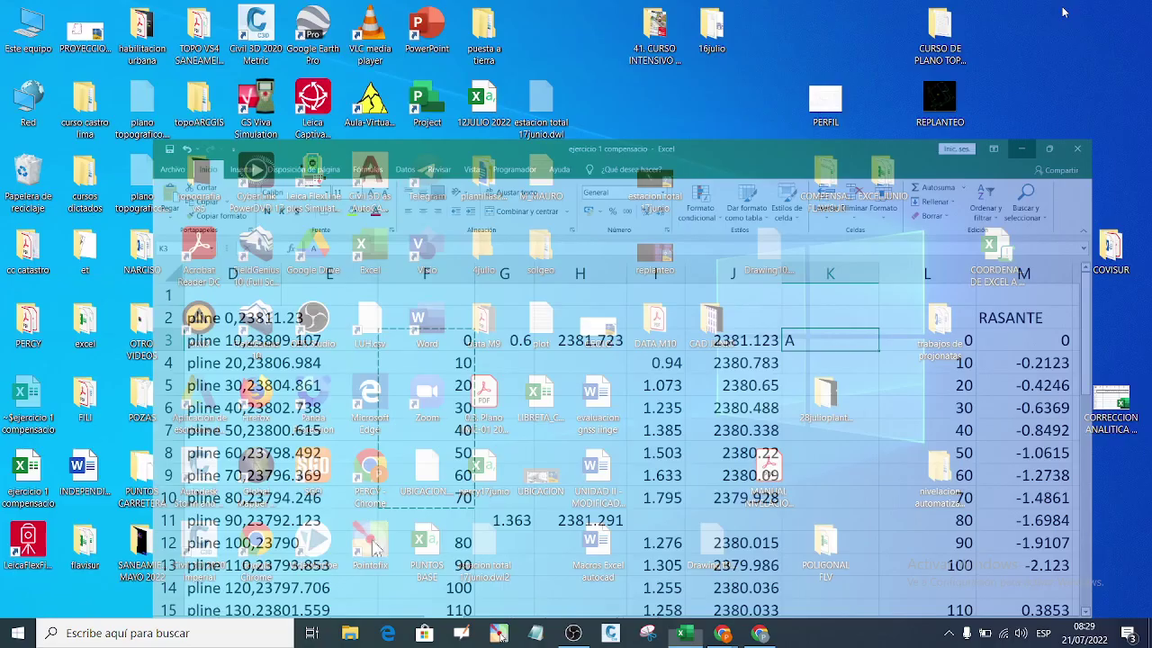
pyautogui.click(685, 632)
pyautogui.click(399, 591)
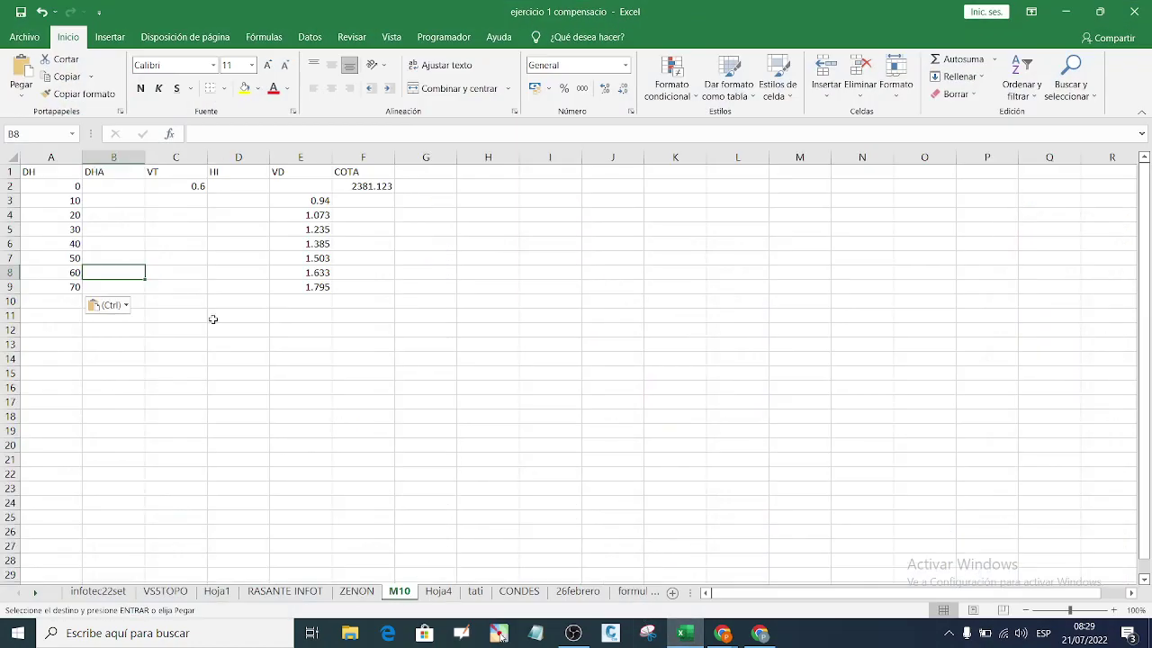
# Step: Insert two entire columns before the DH column on sheet M10
pyautogui.click(48, 172)
pyautogui.rightClick(48, 172)
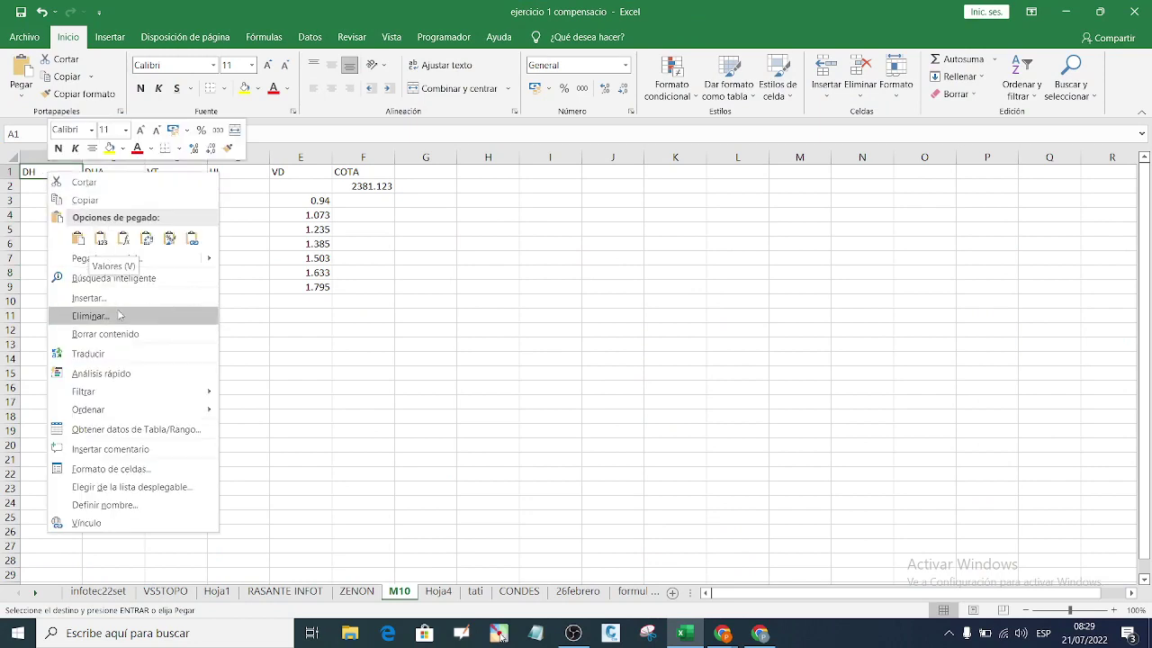
pyautogui.click(90, 298)
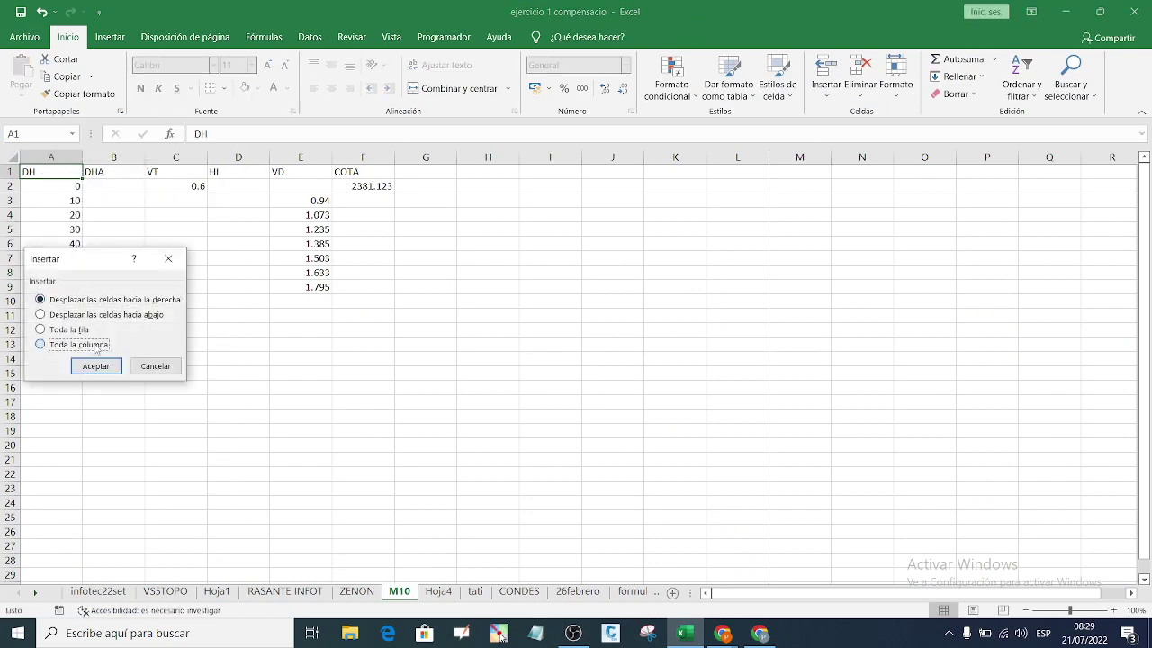
pyautogui.click(90, 344)
pyautogui.click(96, 366)
pyautogui.click(72, 214)
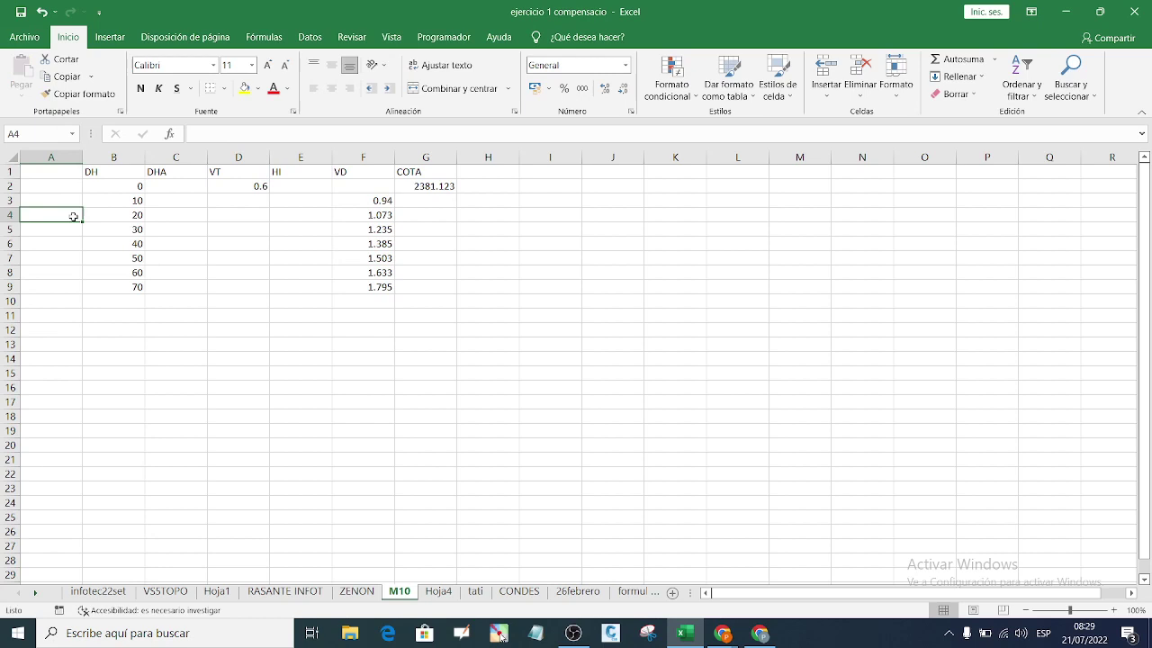
pyautogui.click(59, 171)
pyautogui.rightClick(59, 171)
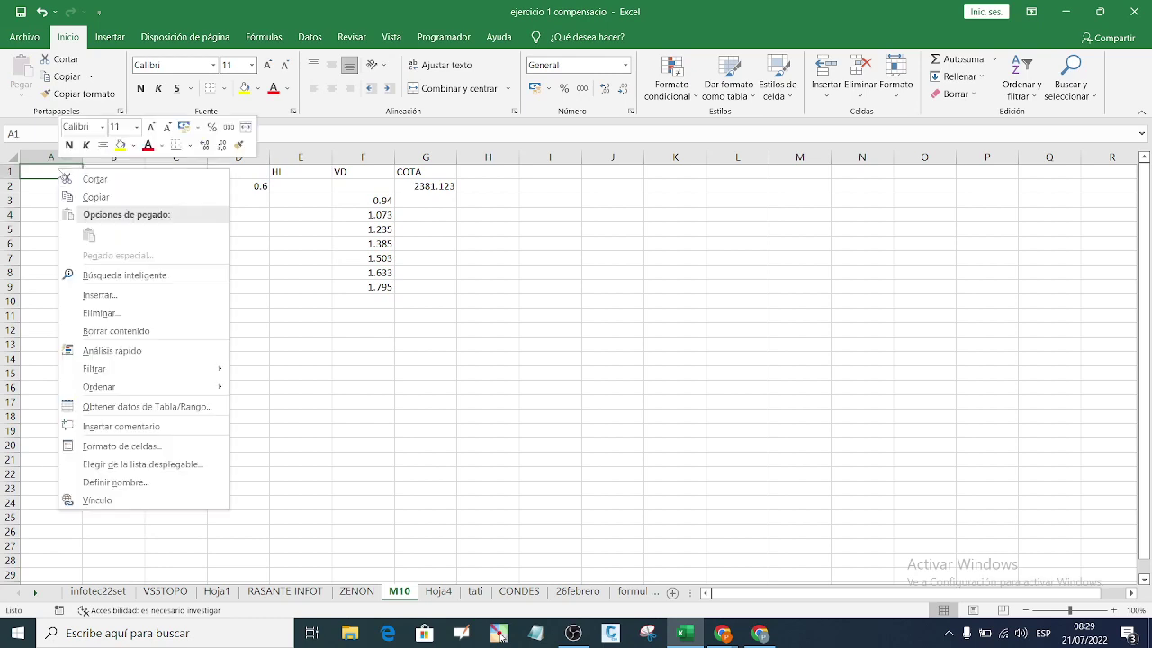
pyautogui.click(103, 297)
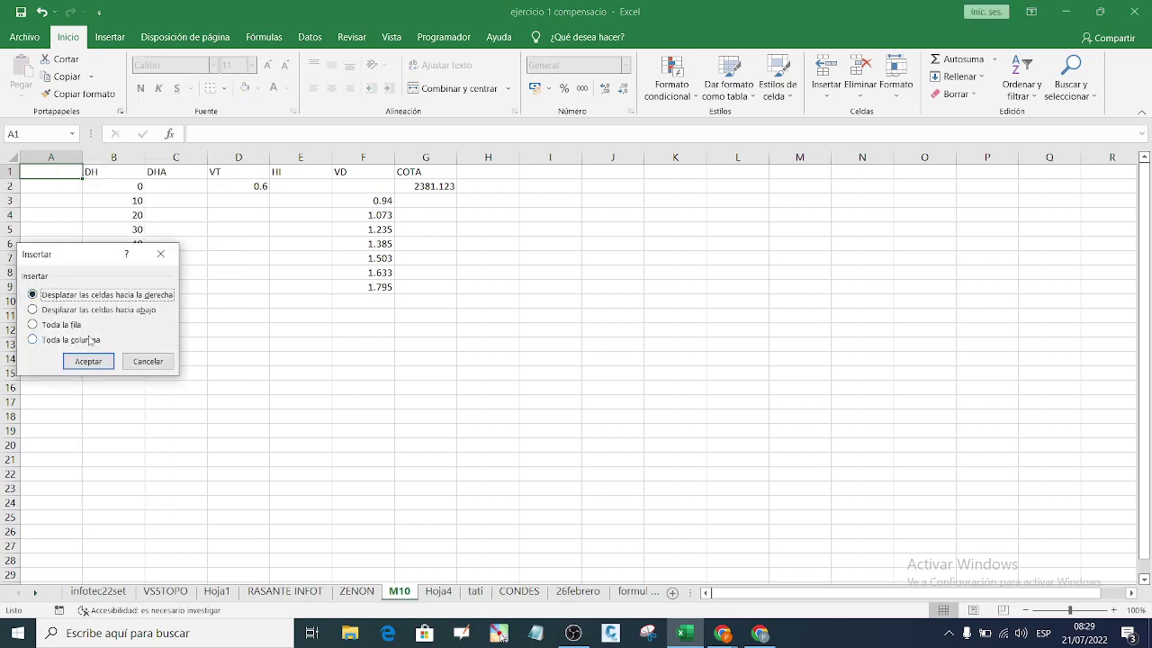
pyautogui.click(90, 340)
pyautogui.click(88, 362)
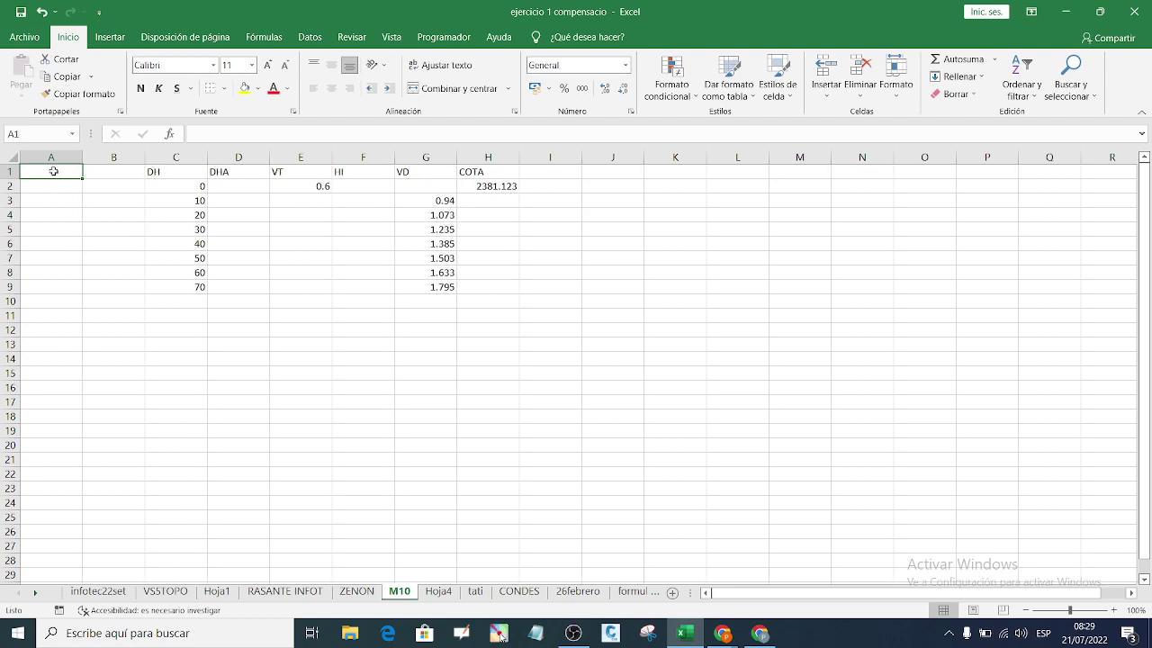
# Step: Enter the headers EST in A1 and PV in B1
pyautogui.write('C')
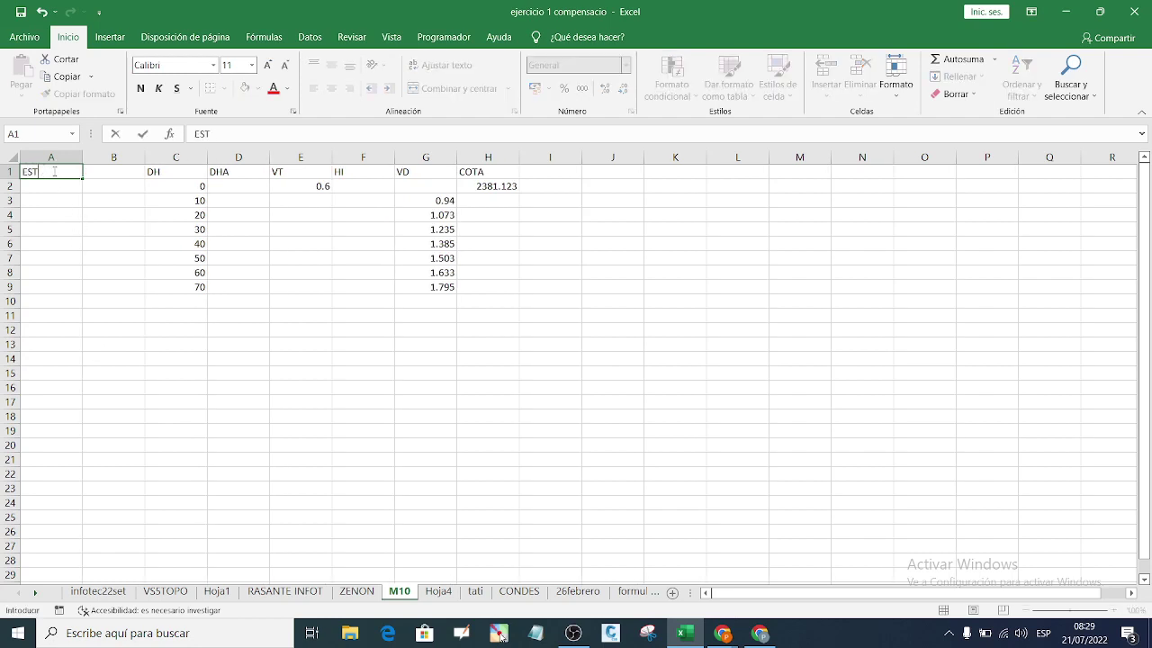
pyautogui.write('ST')
pyautogui.press('Return')
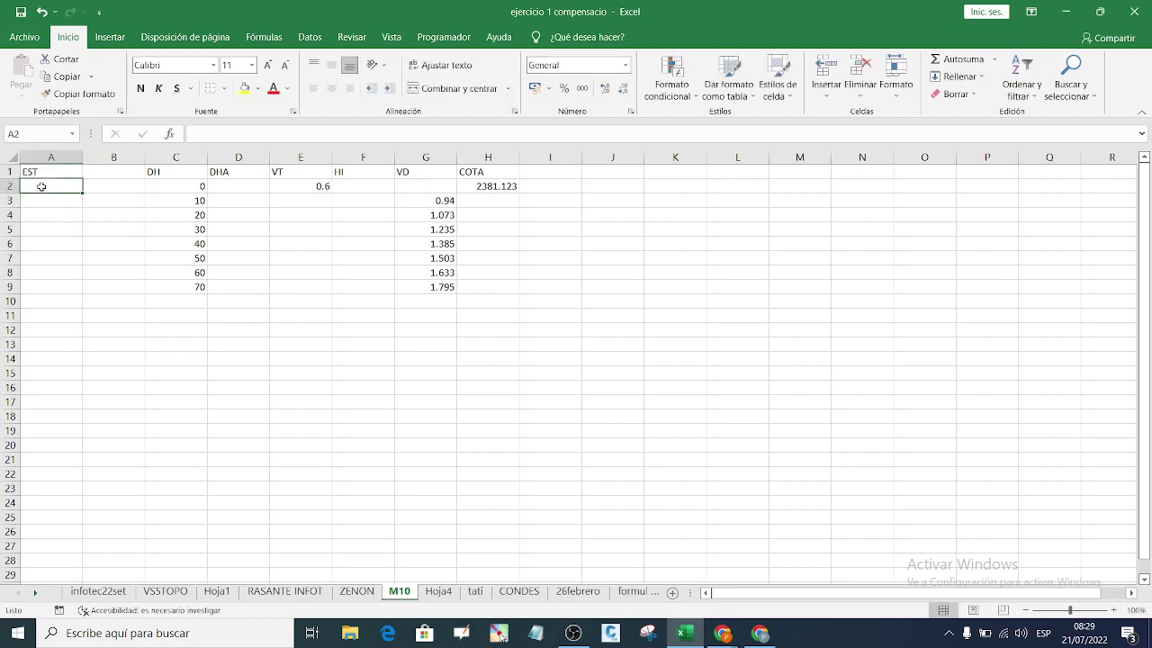
pyautogui.click(105, 171)
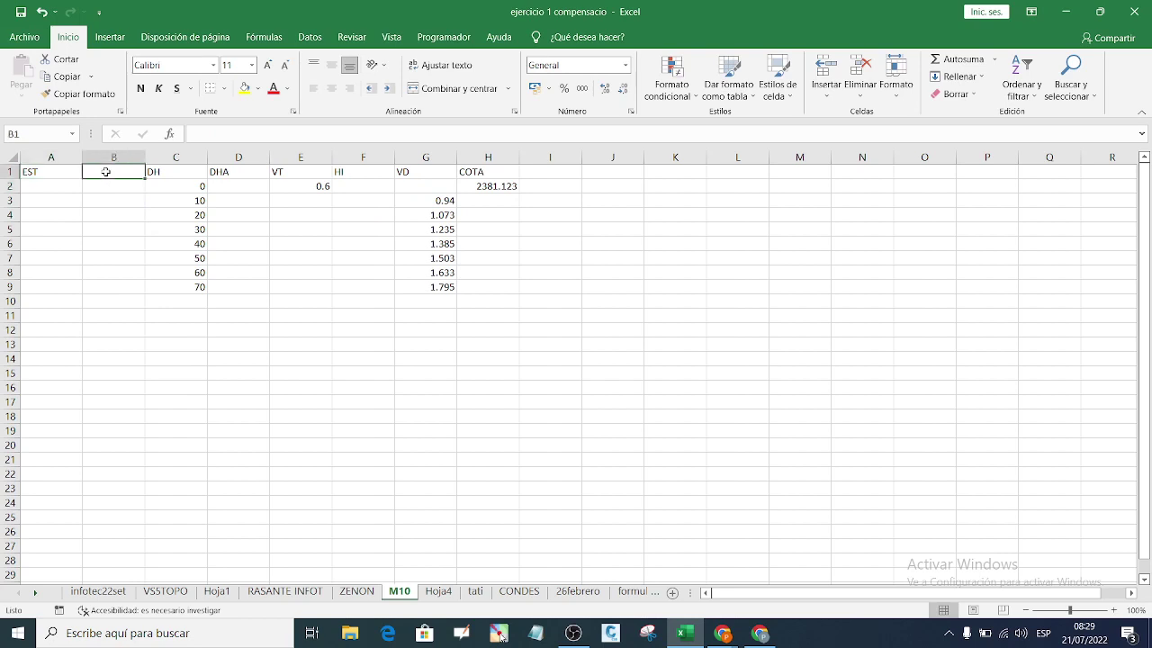
pyautogui.write('P')
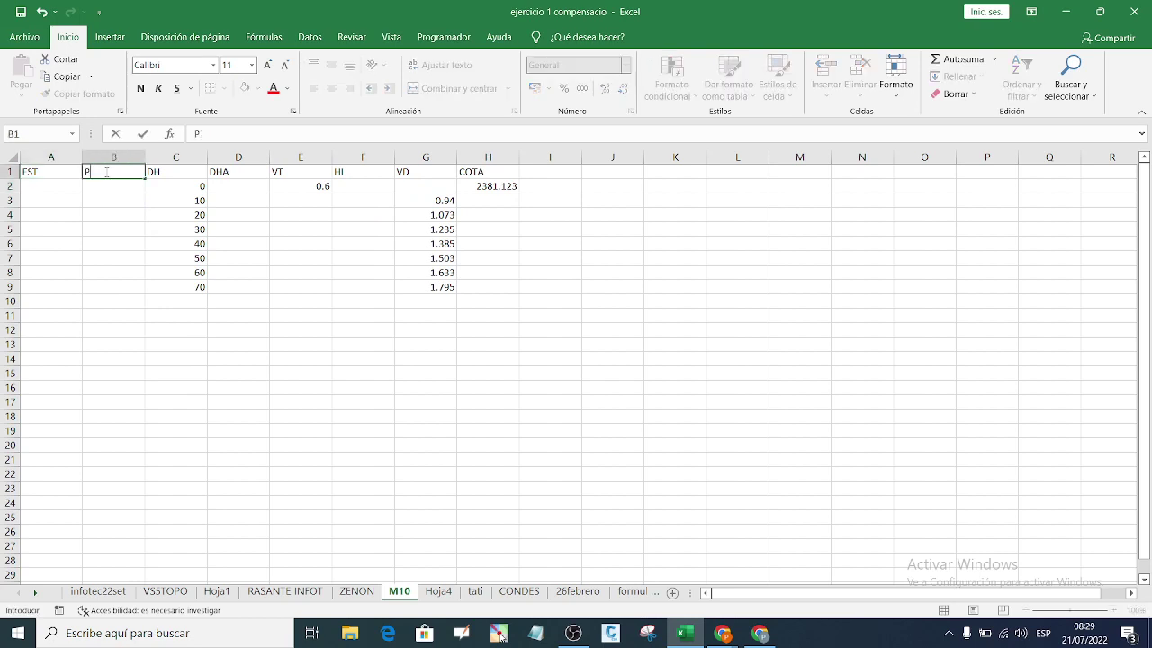
pyautogui.write('V')
pyautogui.click(192, 370)
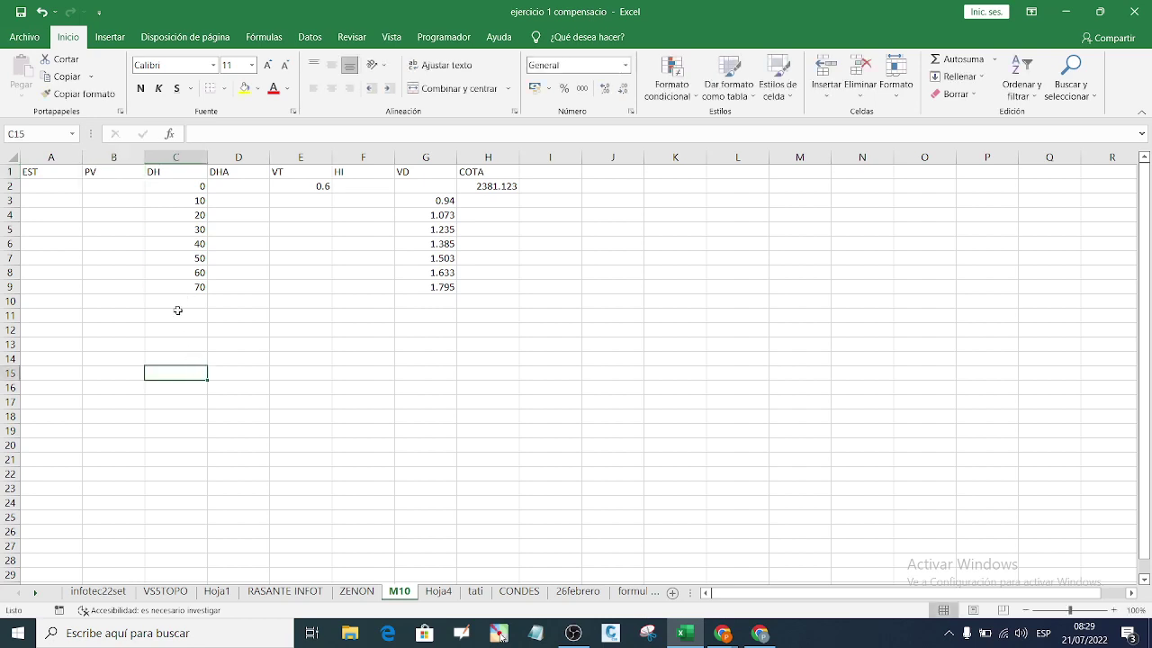
# Step: Make the header row A1:H1, from EST to COTA, bold
pyautogui.click(29, 171)
pyautogui.moveTo(30, 171); pyautogui.dragTo(491, 171)
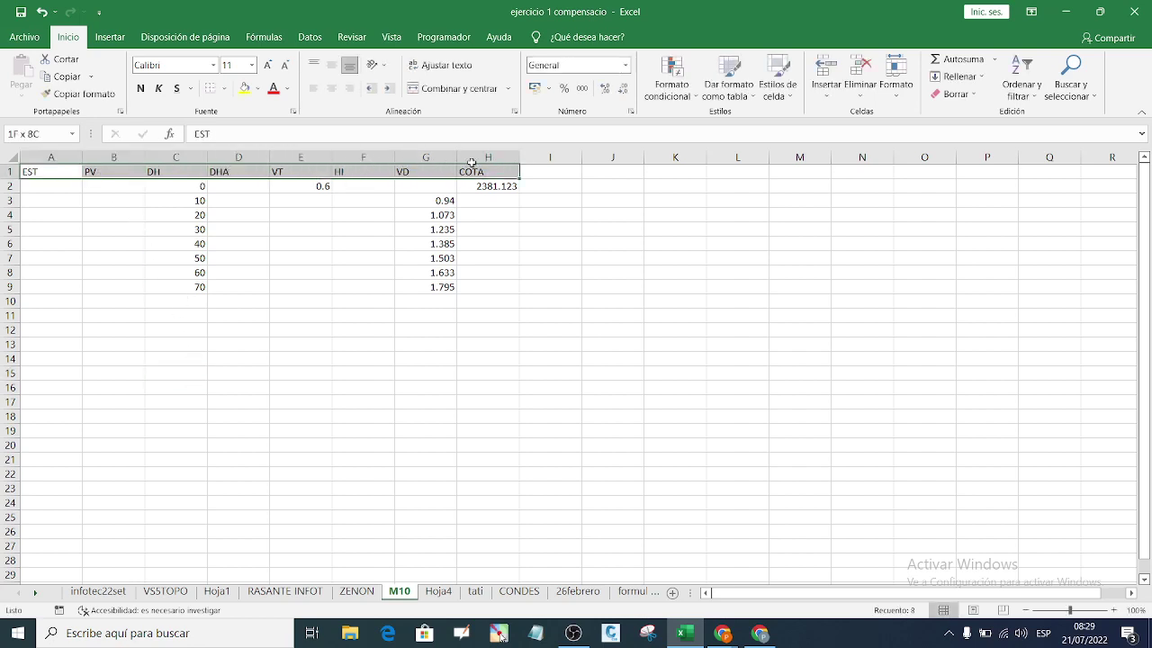
pyautogui.click(142, 90)
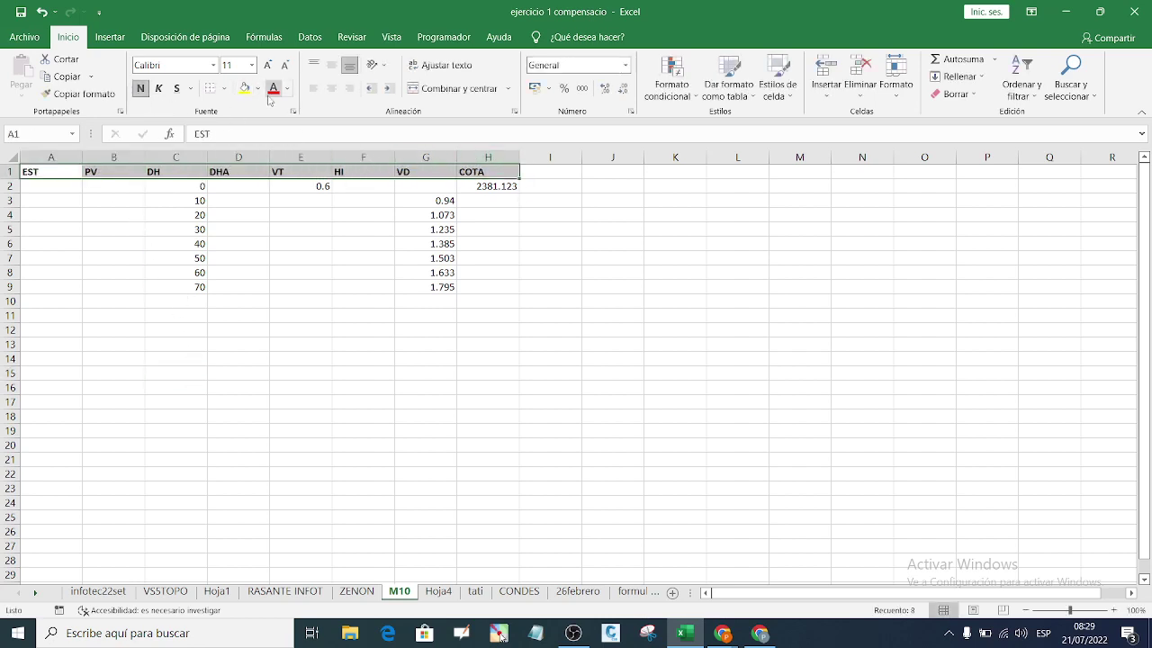
# Step: Colour the header row A1:H1 red and set its font size to 15
pyautogui.click(273, 88)
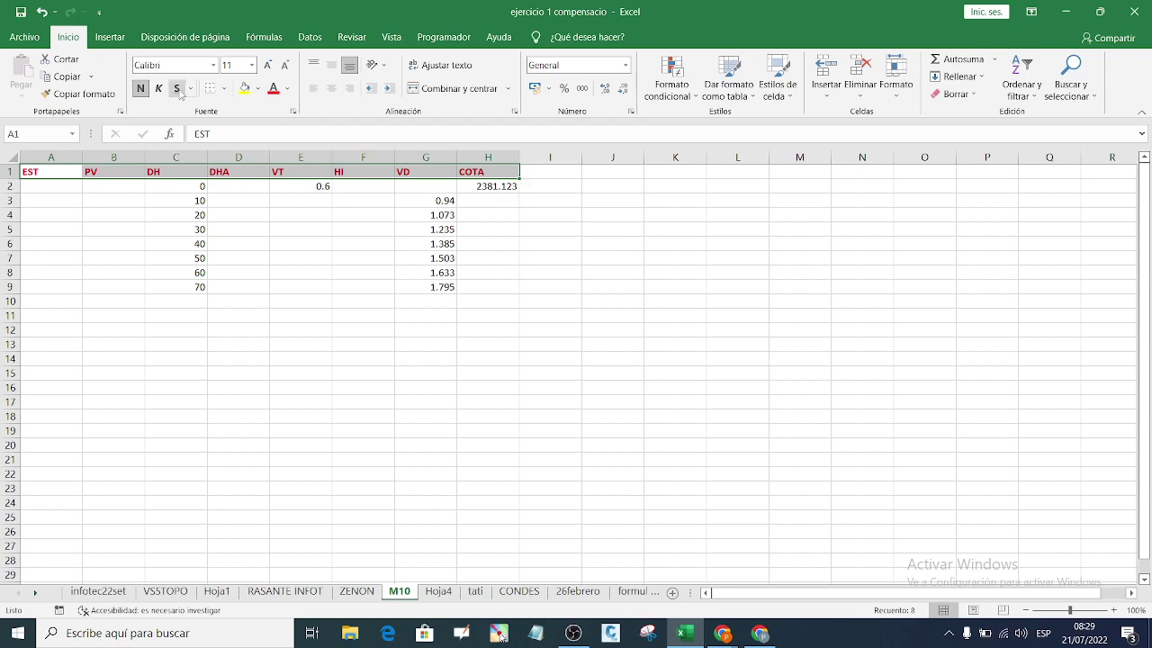
pyautogui.click(230, 65)
pyautogui.write('115')
pyautogui.press('Return')
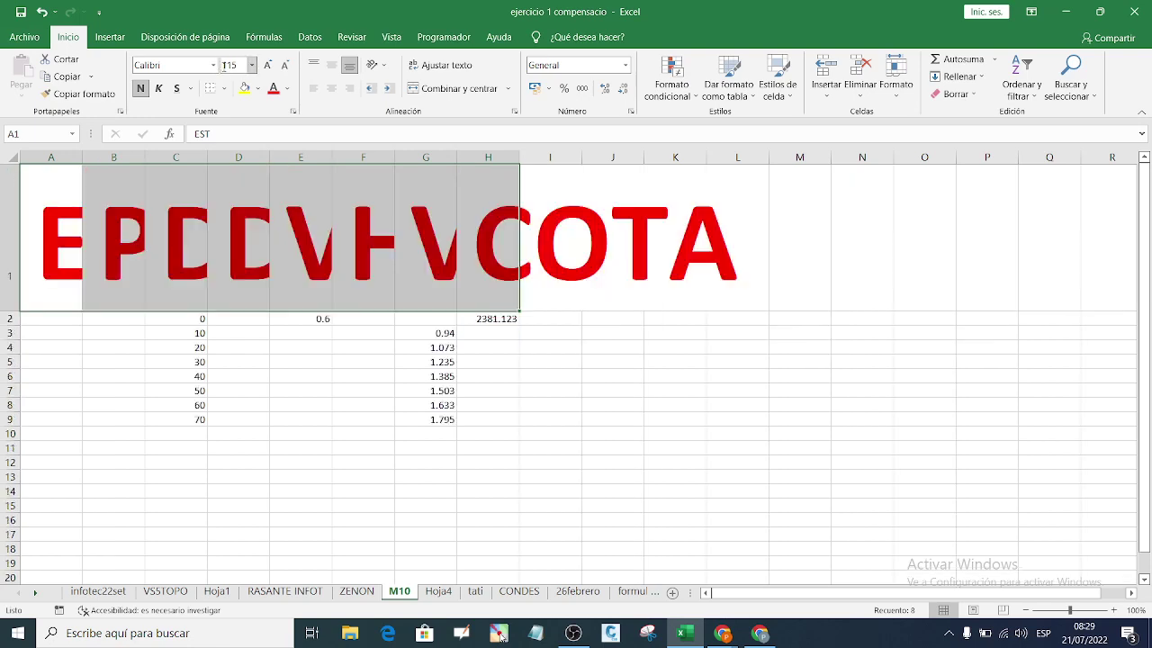
pyautogui.click(230, 65)
pyautogui.write('15')
pyautogui.press('Return')
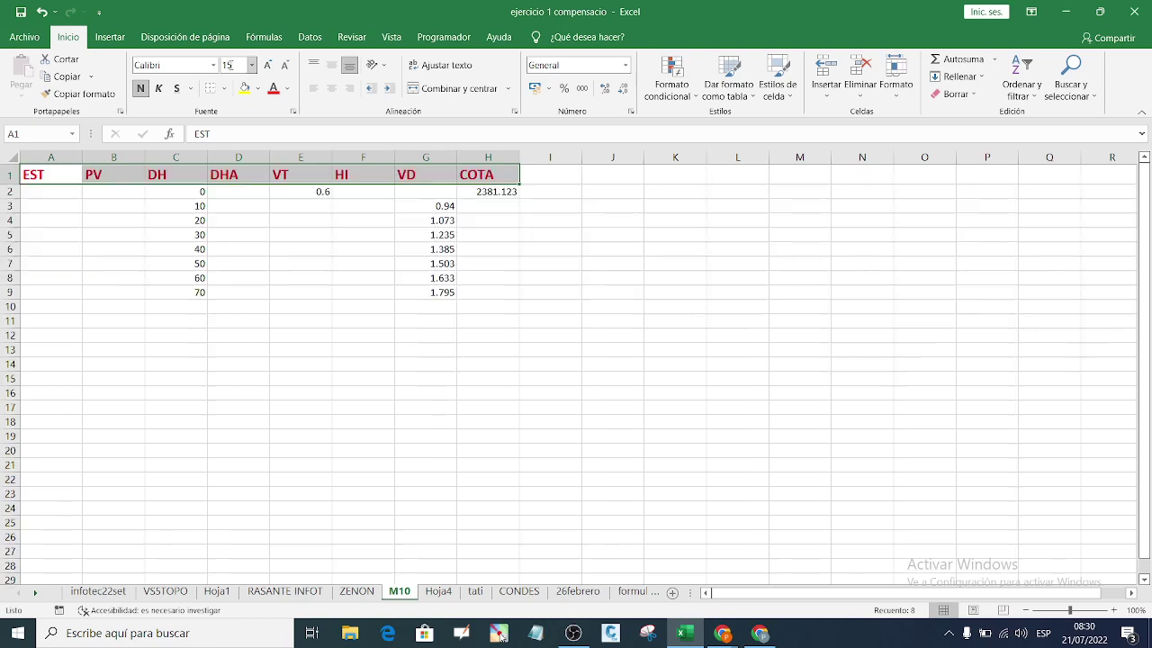
pyautogui.click(365, 291)
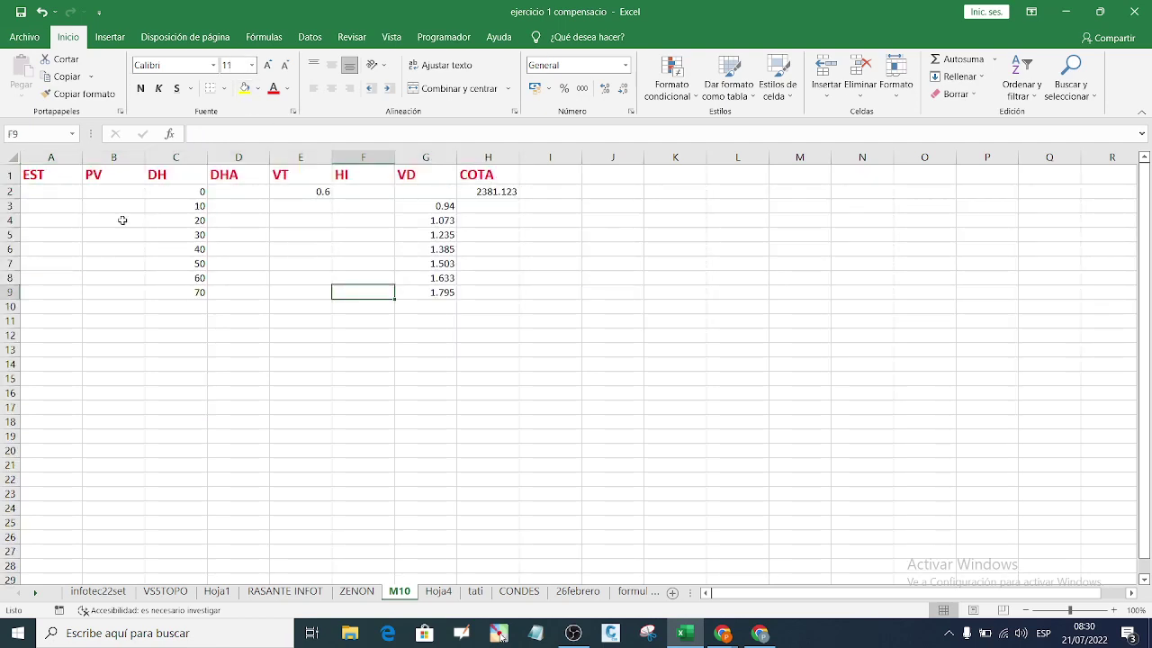
# Step: Enter the point labels A in B2 and B in B3 of the PV column on sheet M10
pyautogui.click(108, 189)
pyautogui.write('A')
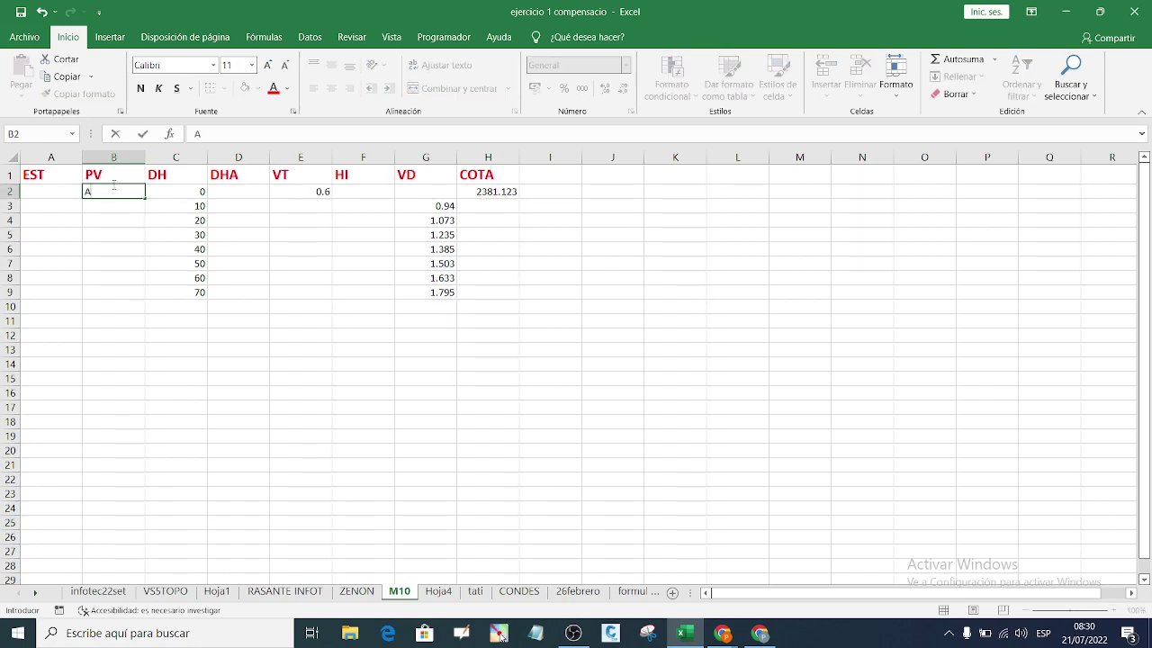
pyautogui.click(120, 221)
pyautogui.click(356, 592)
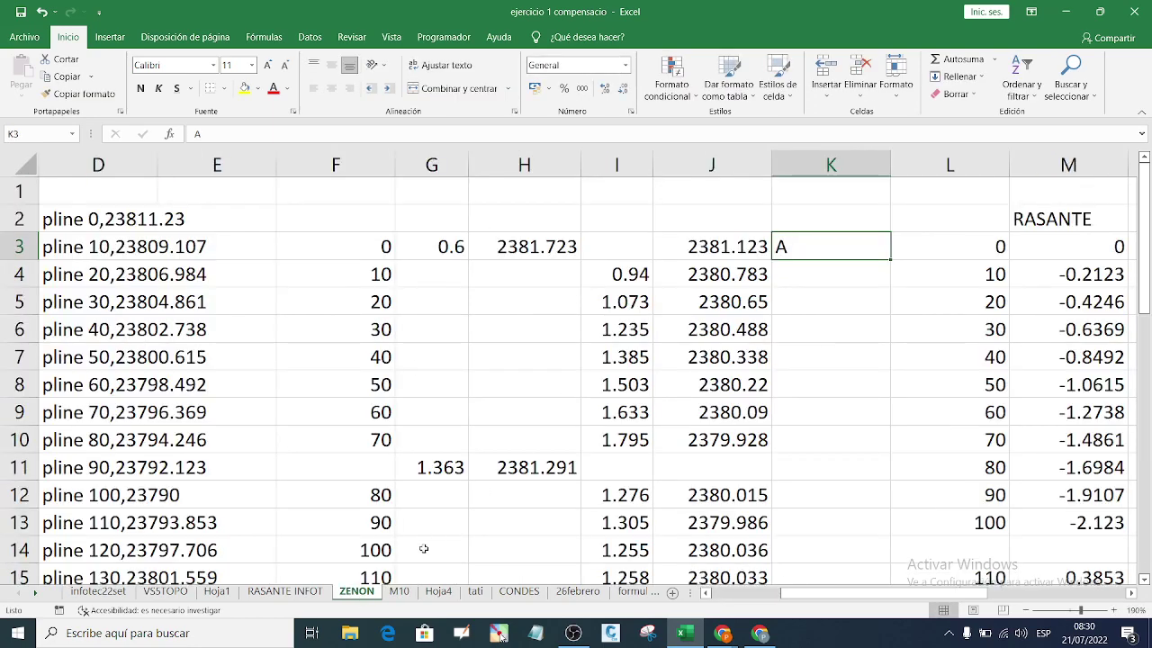
pyautogui.click(399, 591)
pyautogui.click(106, 206)
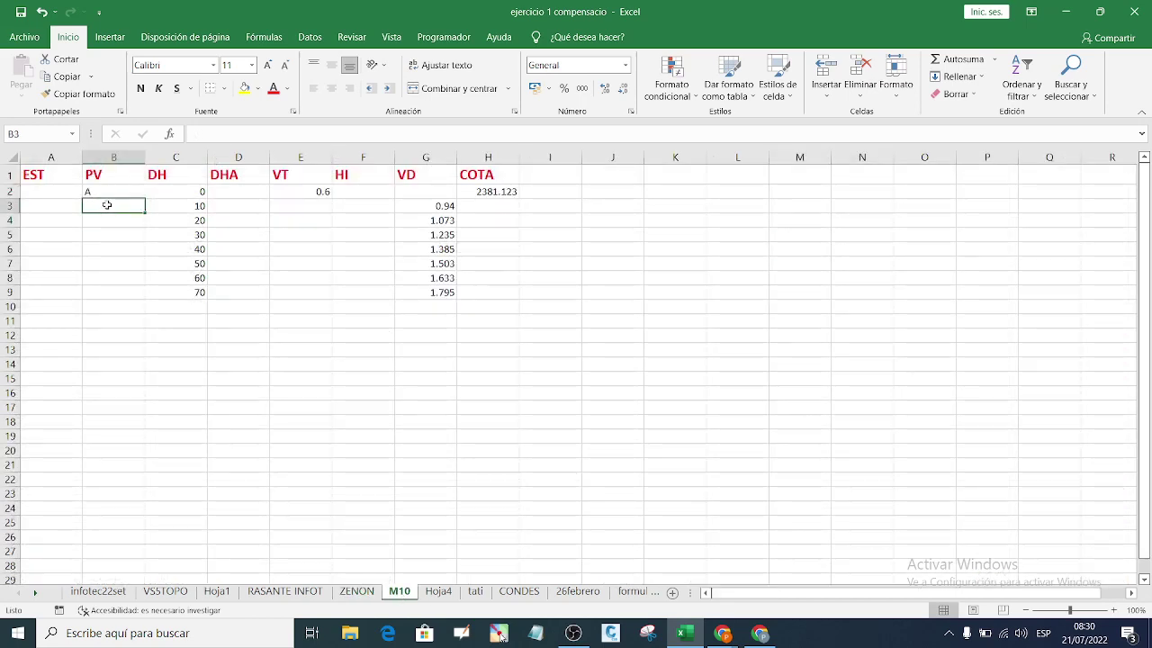
pyautogui.write('B')
pyautogui.press('Return')
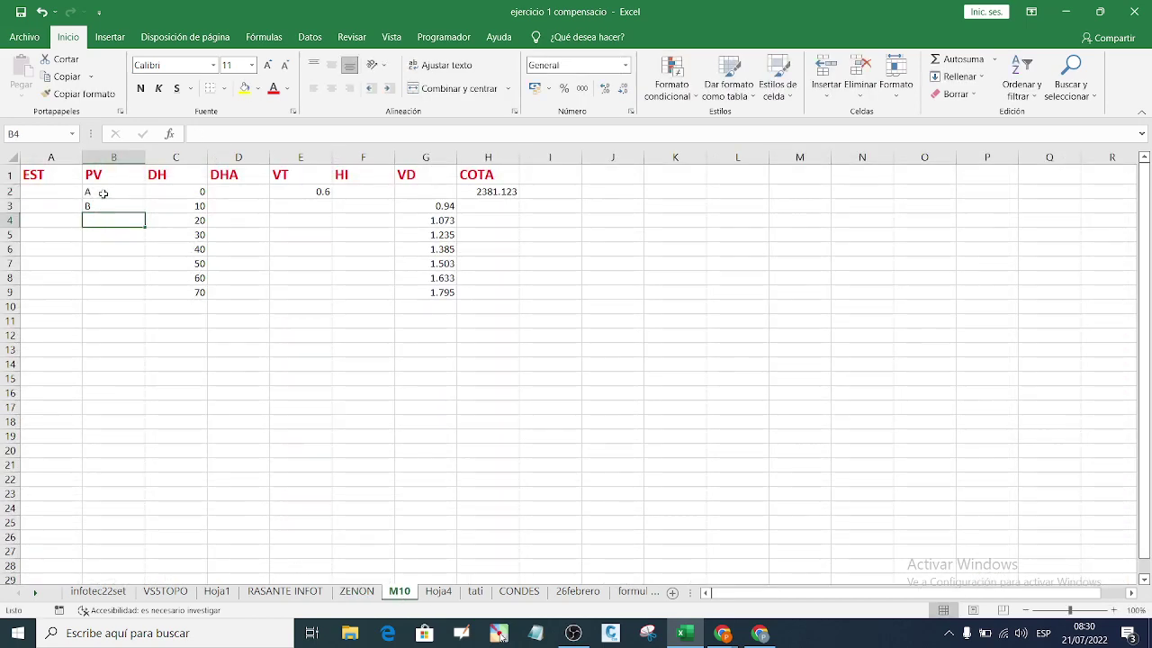
# Step: Try to fill the PV labels A and B down from B2:B3 to B9 as a series
pyautogui.click(103, 194)
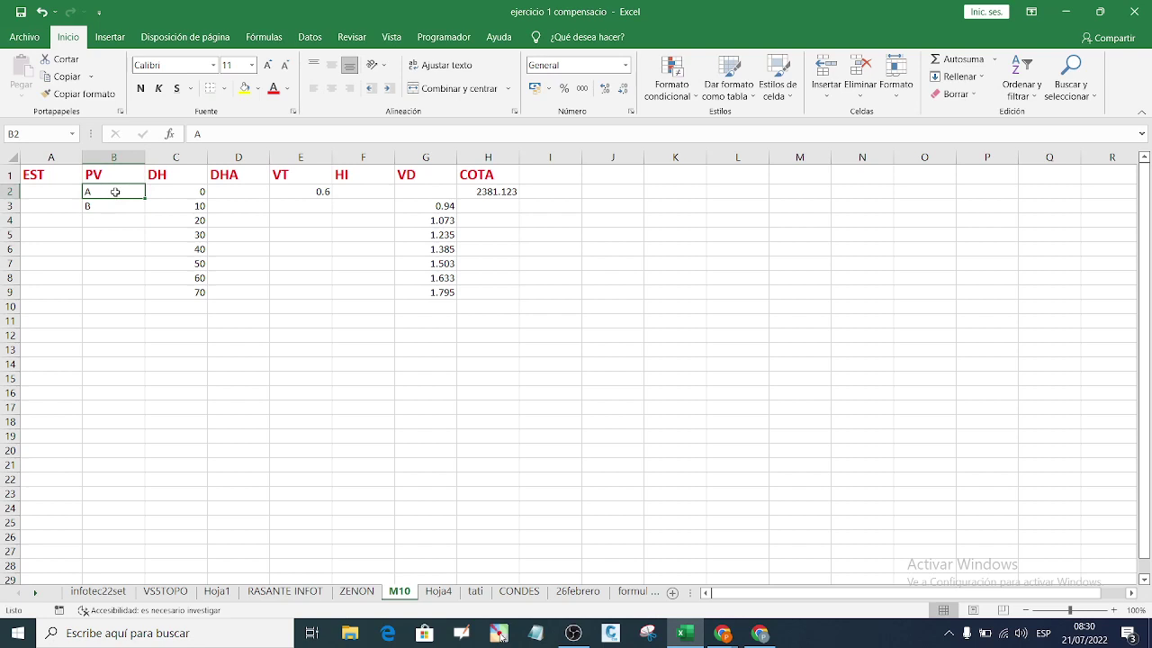
pyautogui.moveTo(114, 193); pyautogui.dragTo(149, 298)
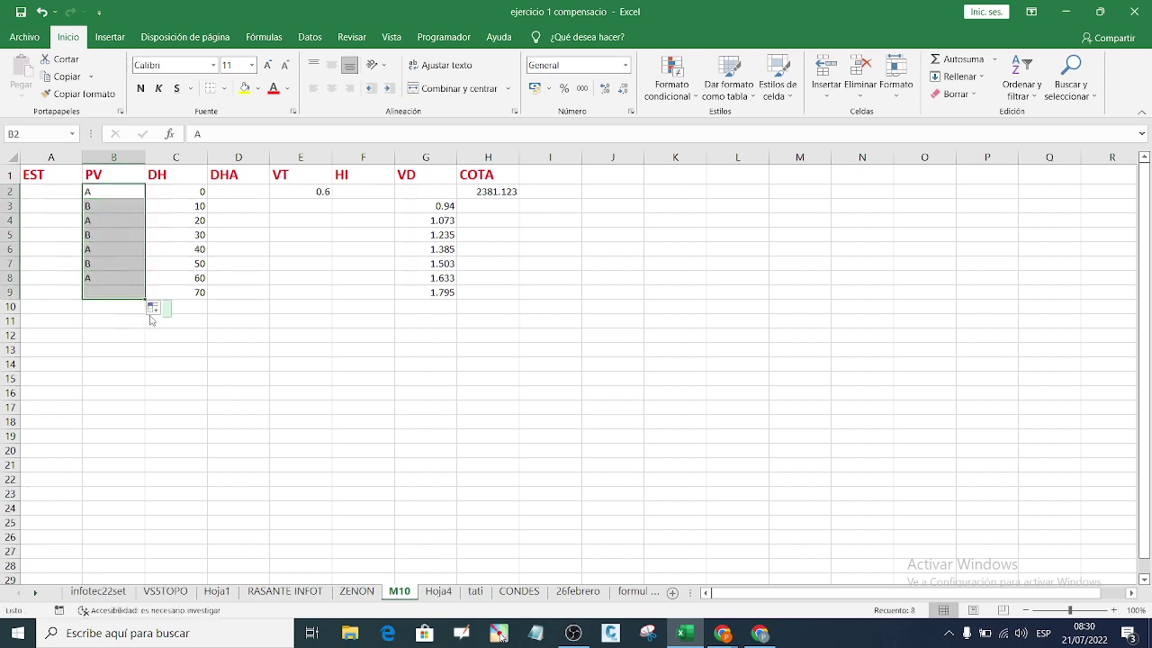
pyautogui.click(112, 207)
# Step: Enter C in B4 and try to extend the lettered series from B2:B4 down to B5
pyautogui.click(106, 217)
pyautogui.write('C')
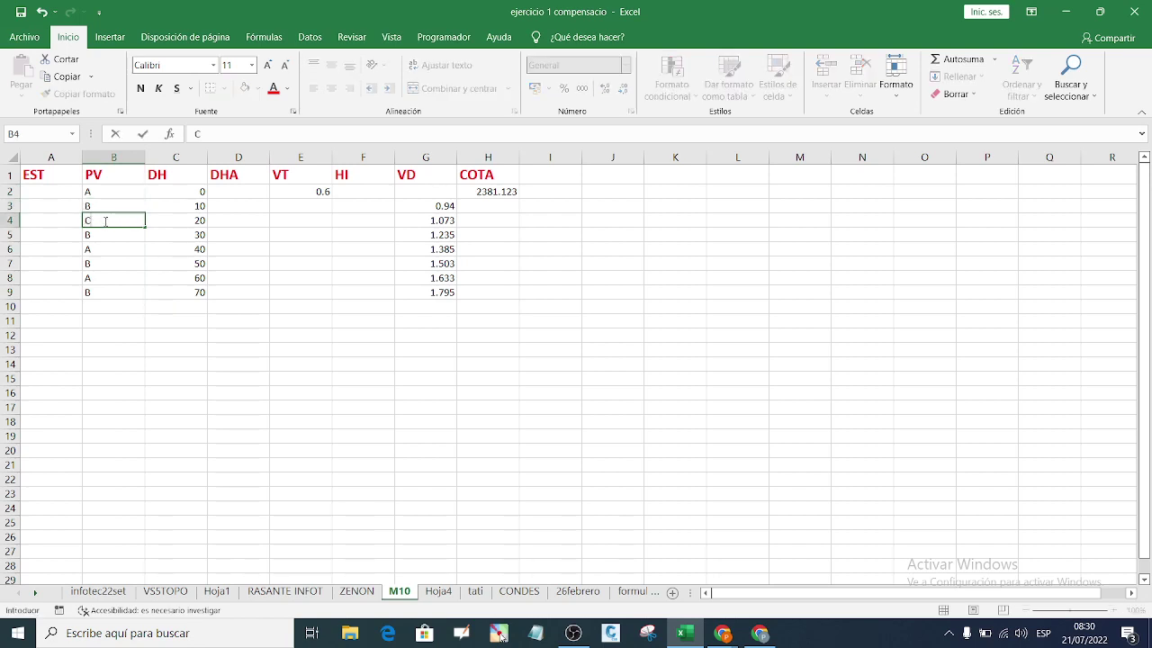
pyautogui.click(118, 190)
pyautogui.moveTo(117, 190); pyautogui.dragTo(134, 232)
pyautogui.press('BackSpace')
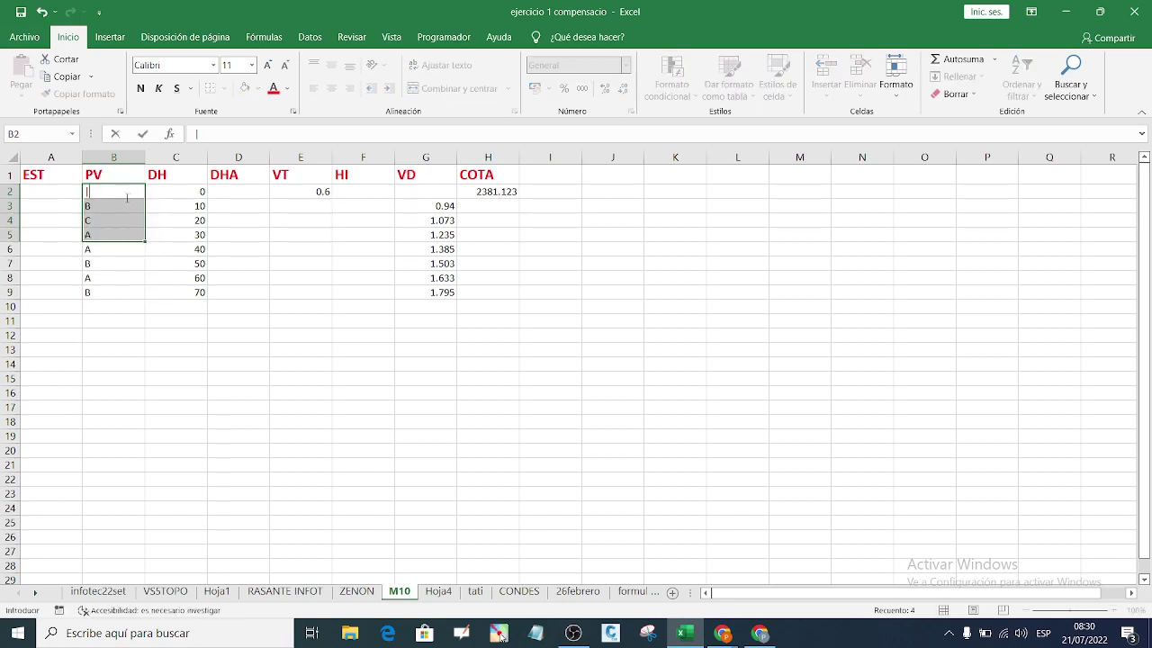
pyautogui.press('F2')
pyautogui.write('A')
pyautogui.press('Escape')
pyautogui.click(107, 223)
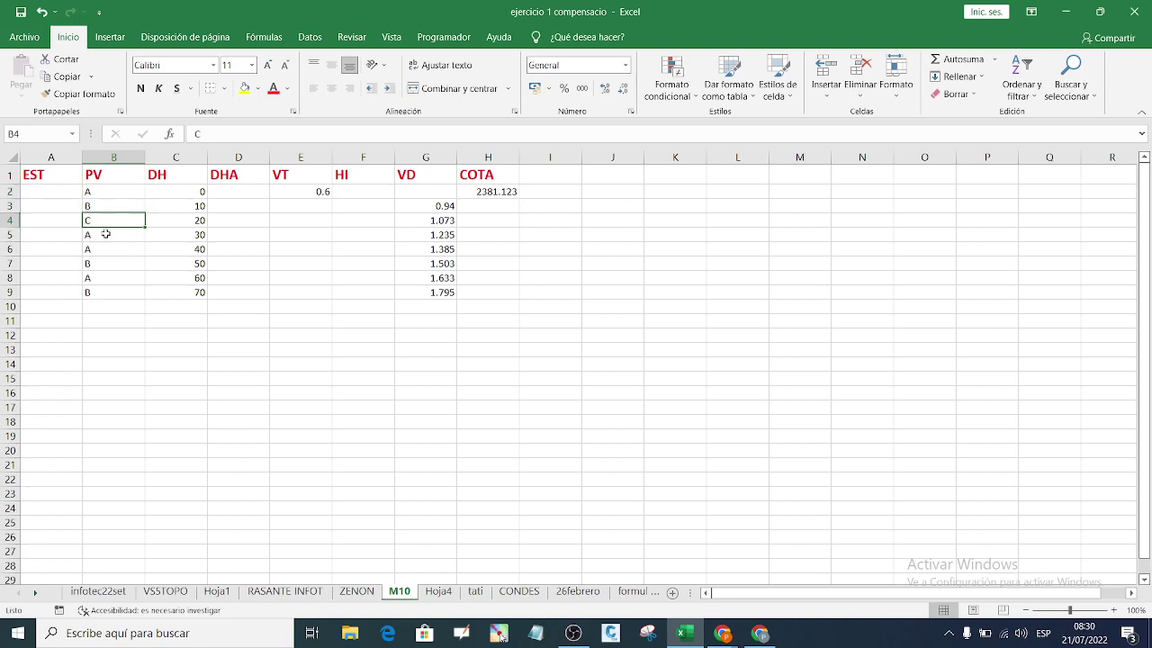
# Step: Enter the point labels D, E, F, G and H in cells B5 to B9 of the PV column
pyautogui.click(104, 234)
pyautogui.write('D')
pyautogui.press('Return')
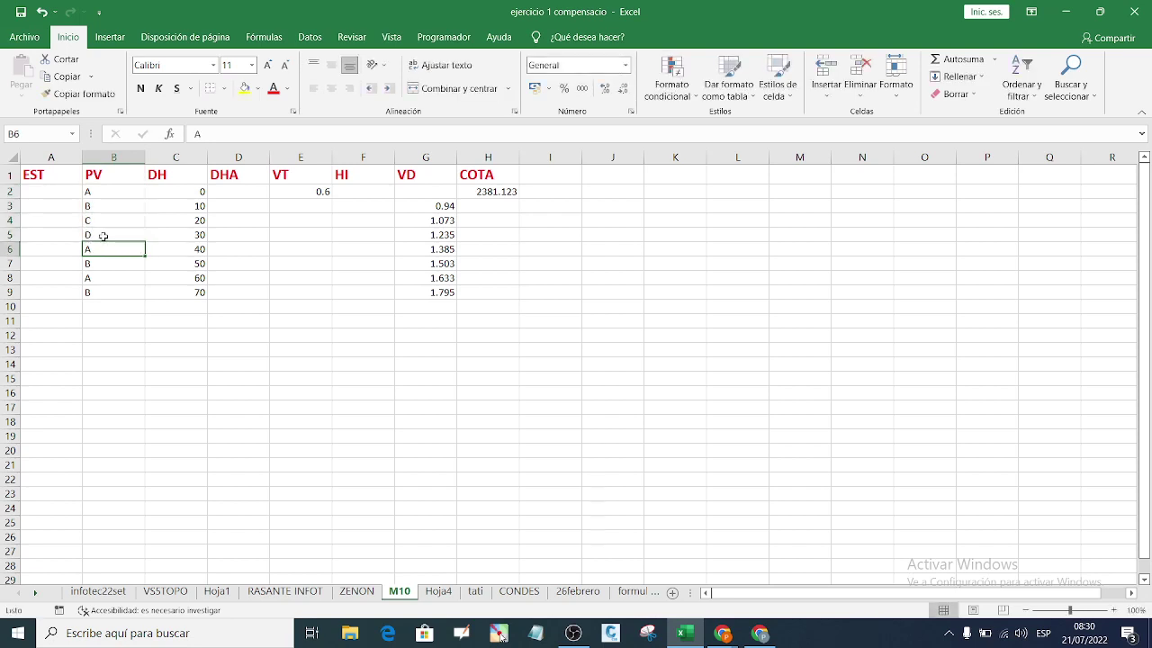
pyautogui.write('E')
pyautogui.press('Return')
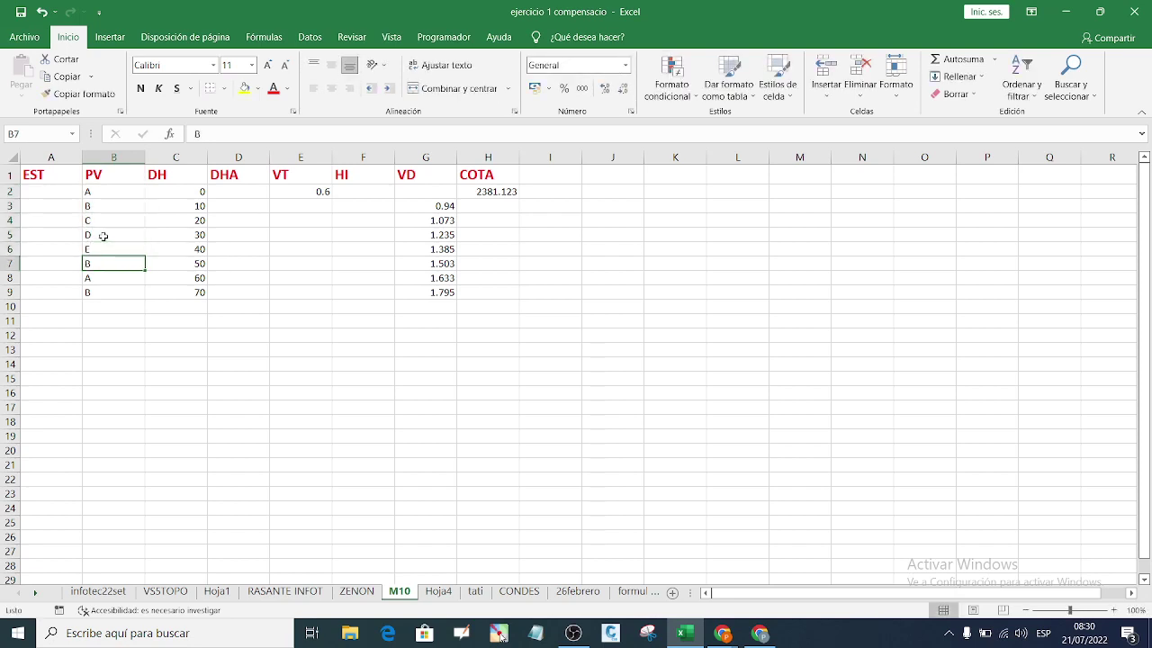
pyautogui.write('F')
pyautogui.press('Return')
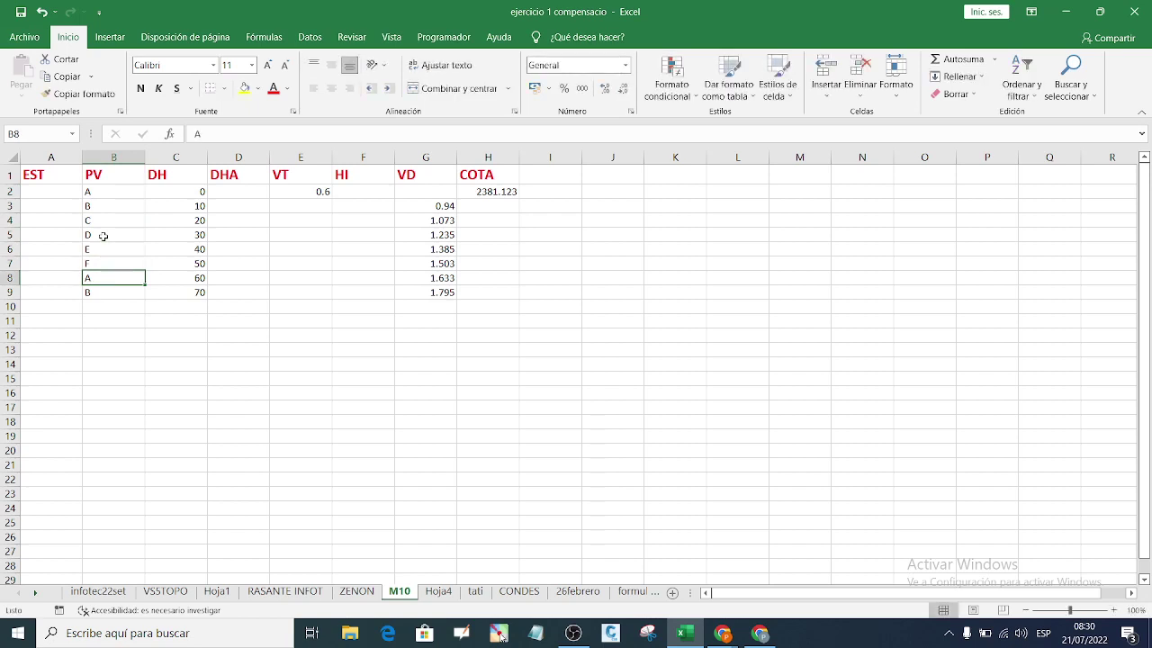
pyautogui.write('G')
pyautogui.press('Return')
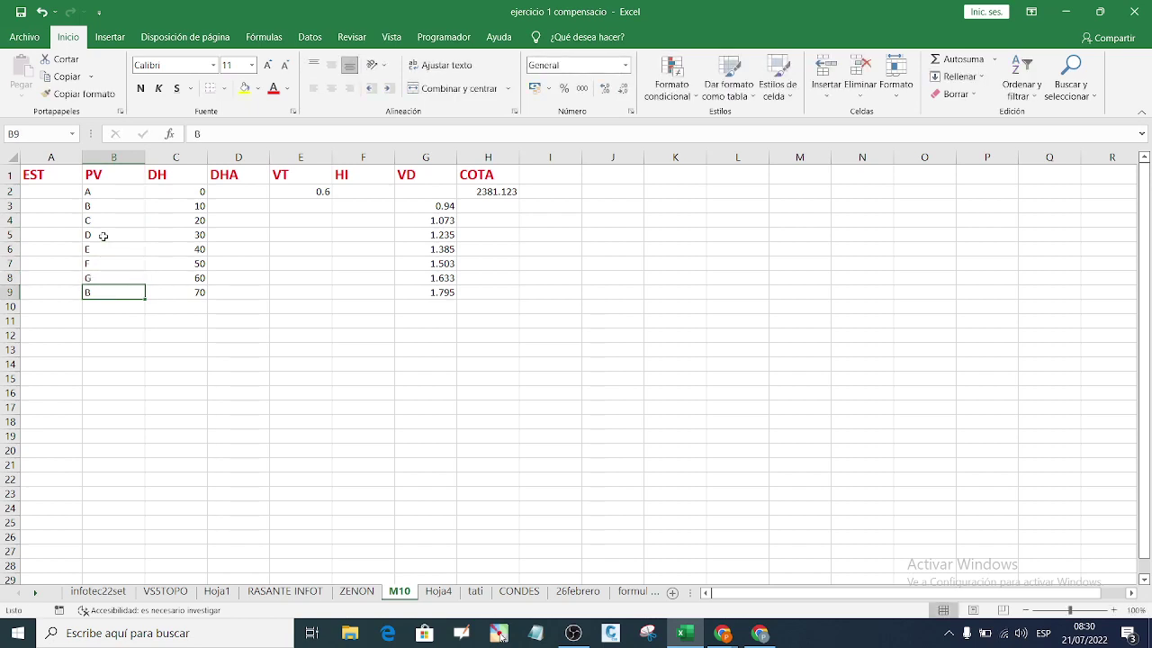
pyautogui.write('H')
pyautogui.press('Return')
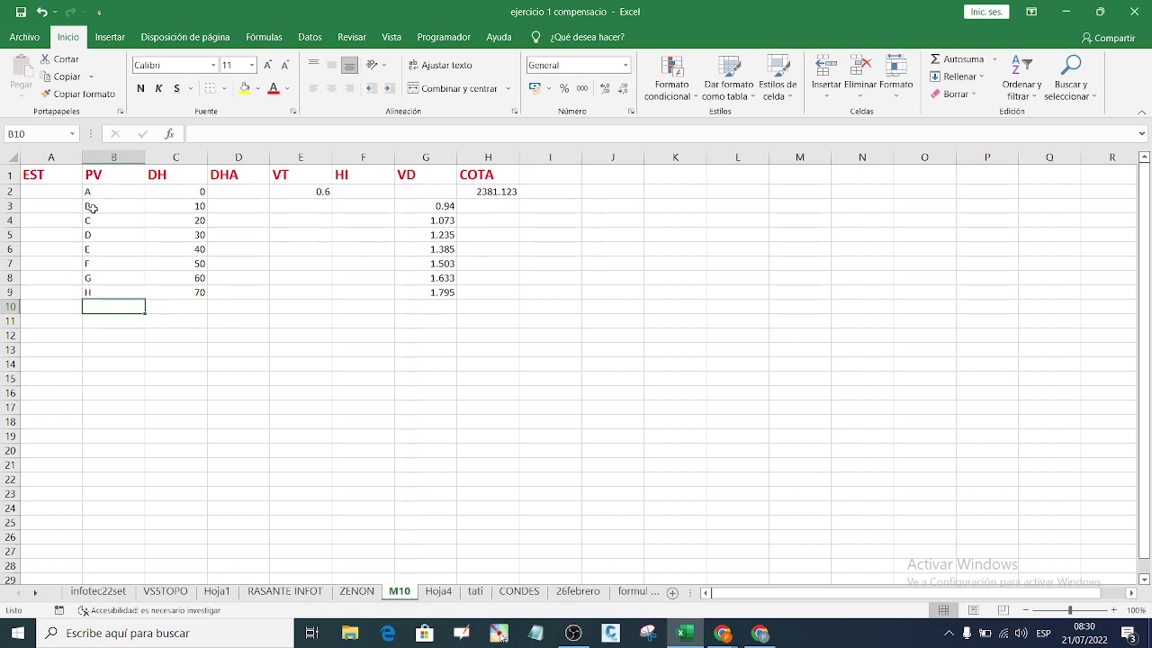
# Step: Enter station number 1 in A2, then merge A2:A9 and centre the number horizontally and vertically
pyautogui.click(51, 191)
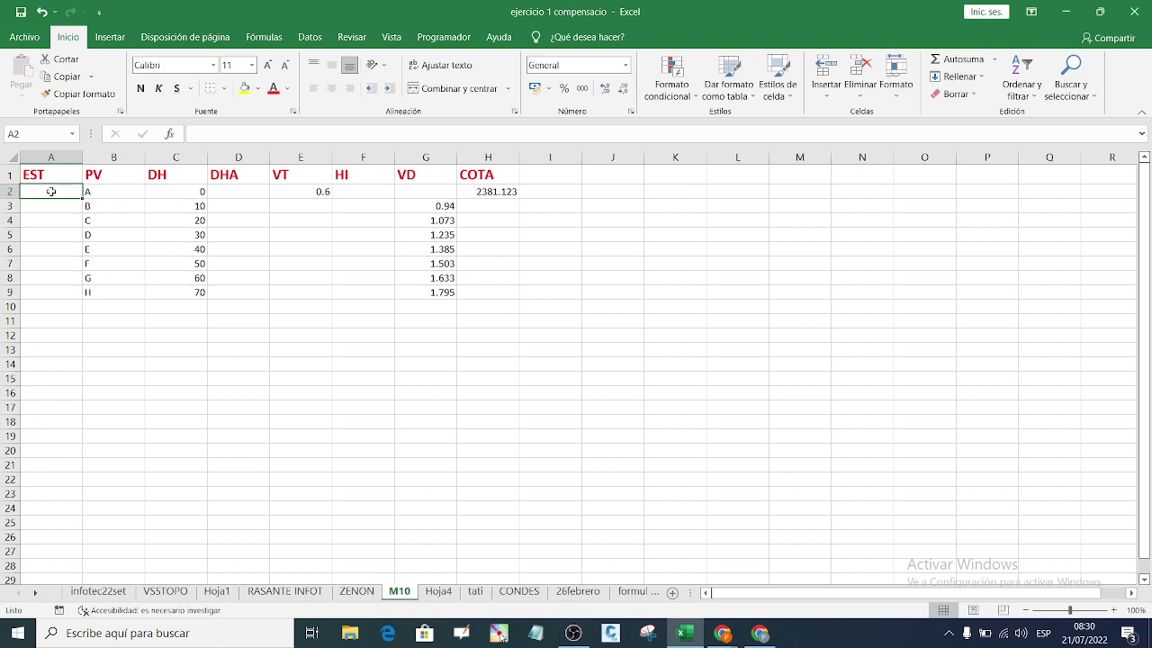
pyautogui.write('1')
pyautogui.click(53, 204)
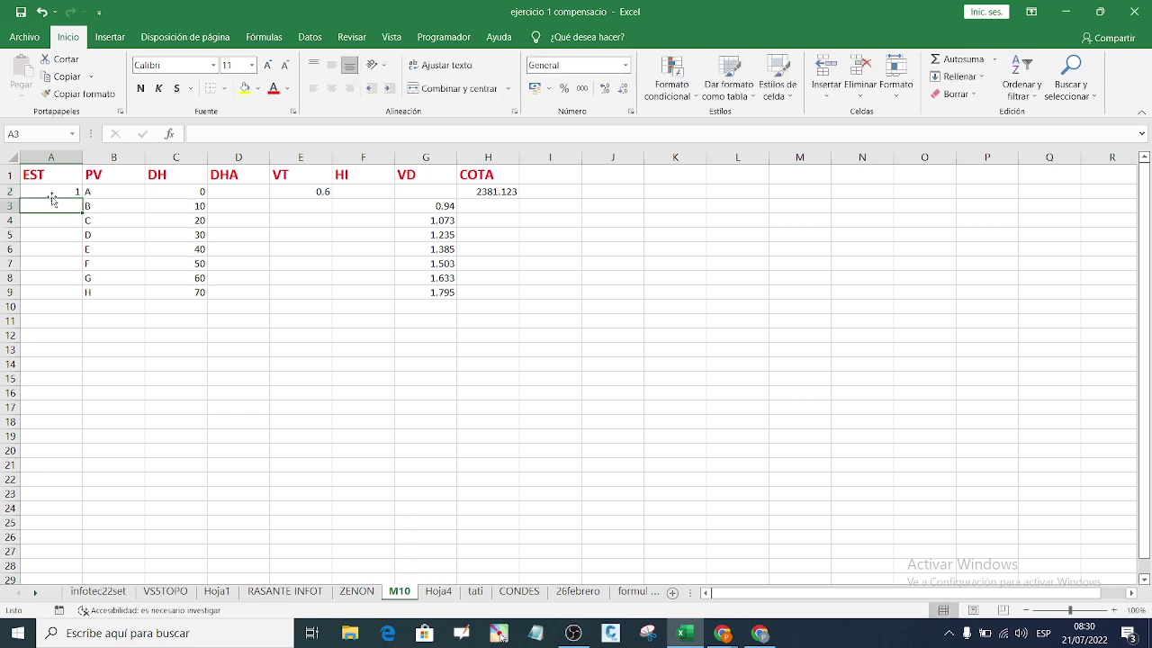
pyautogui.moveTo(51, 189); pyautogui.dragTo(53, 291)
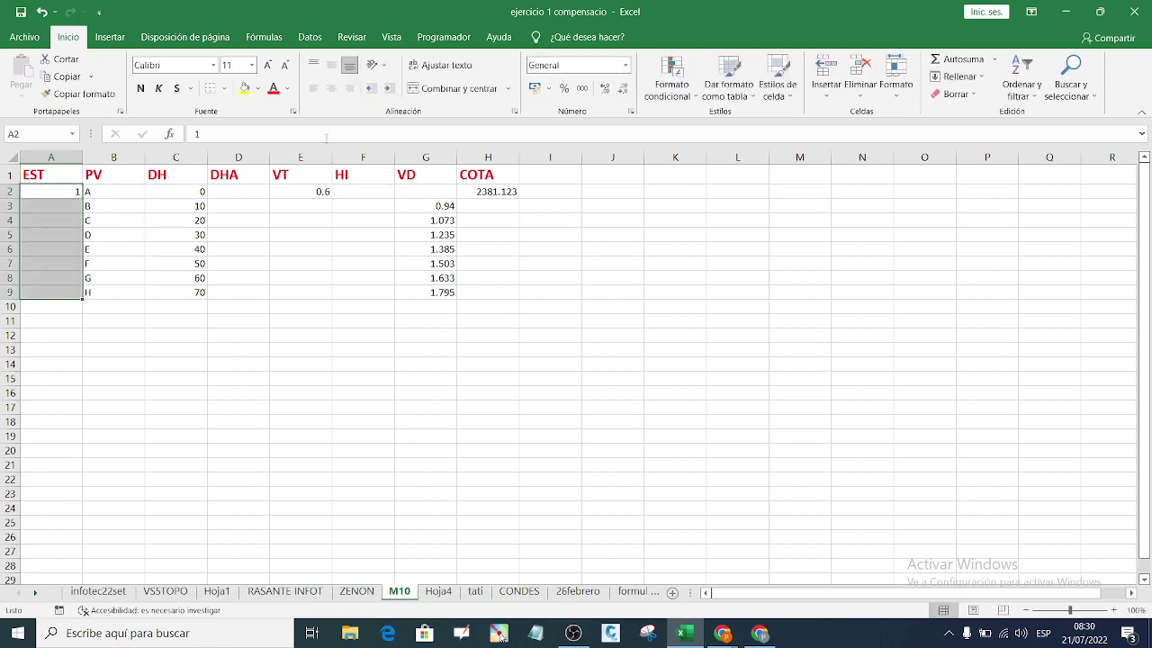
pyautogui.click(452, 88)
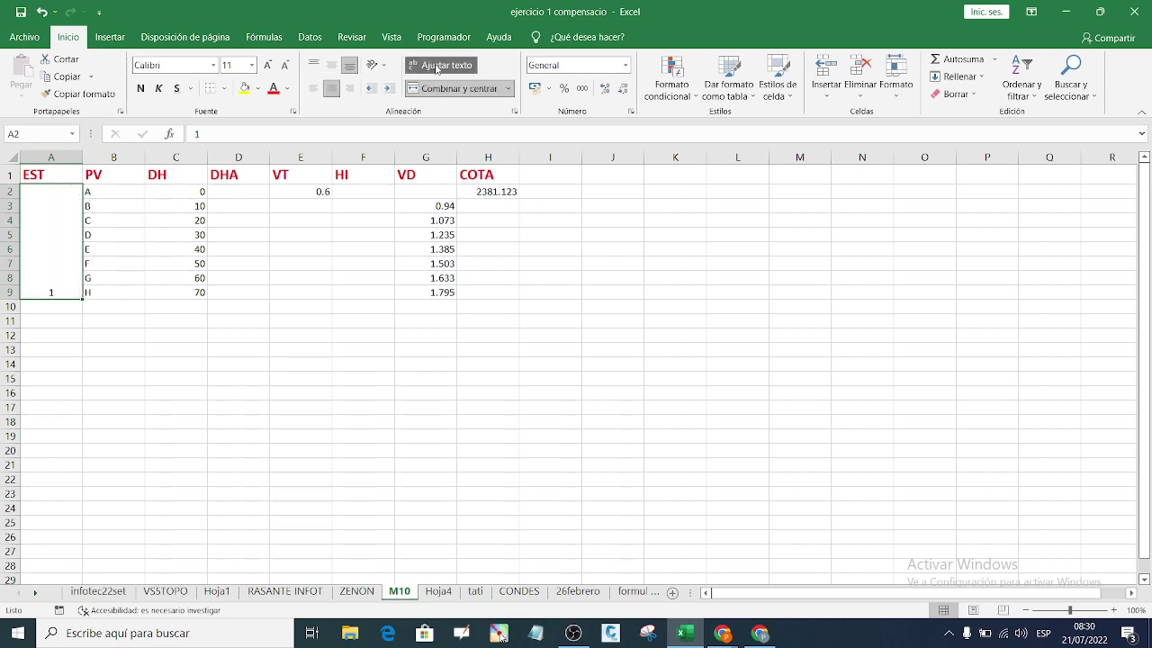
pyautogui.click(332, 67)
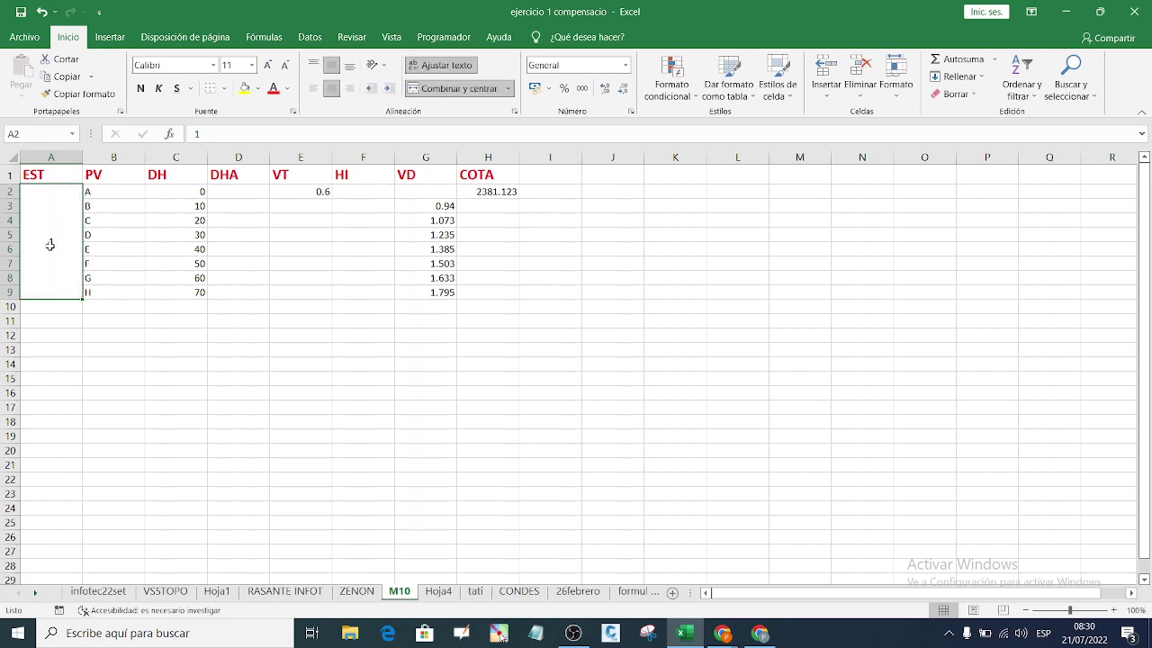
pyautogui.click(124, 206)
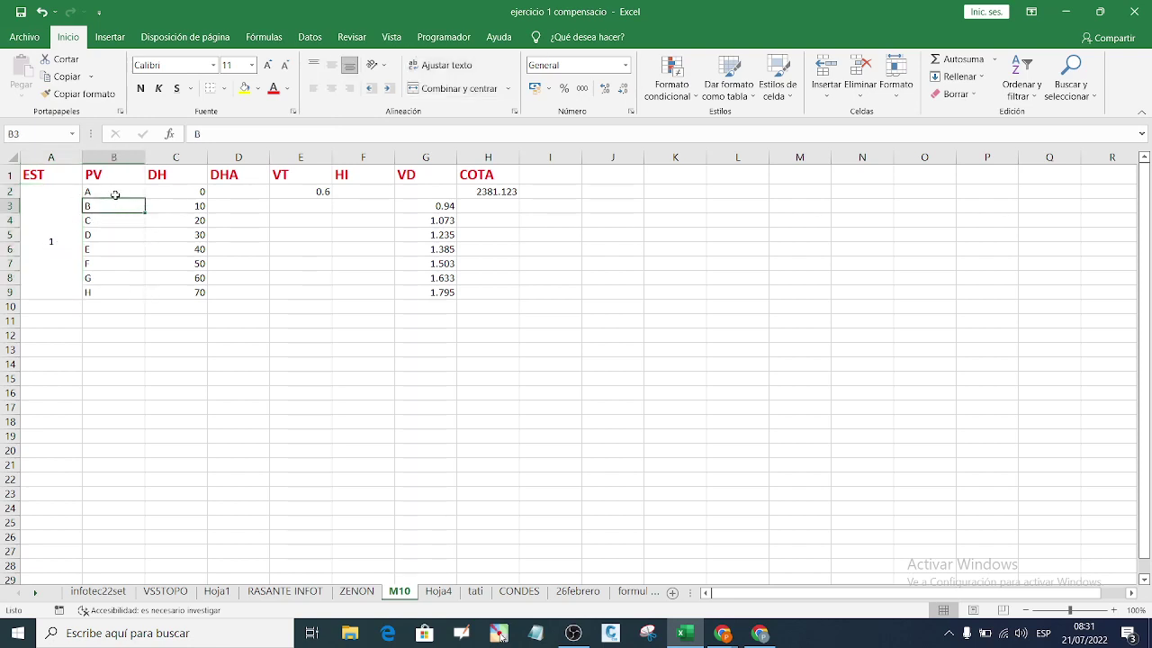
pyautogui.click(56, 201)
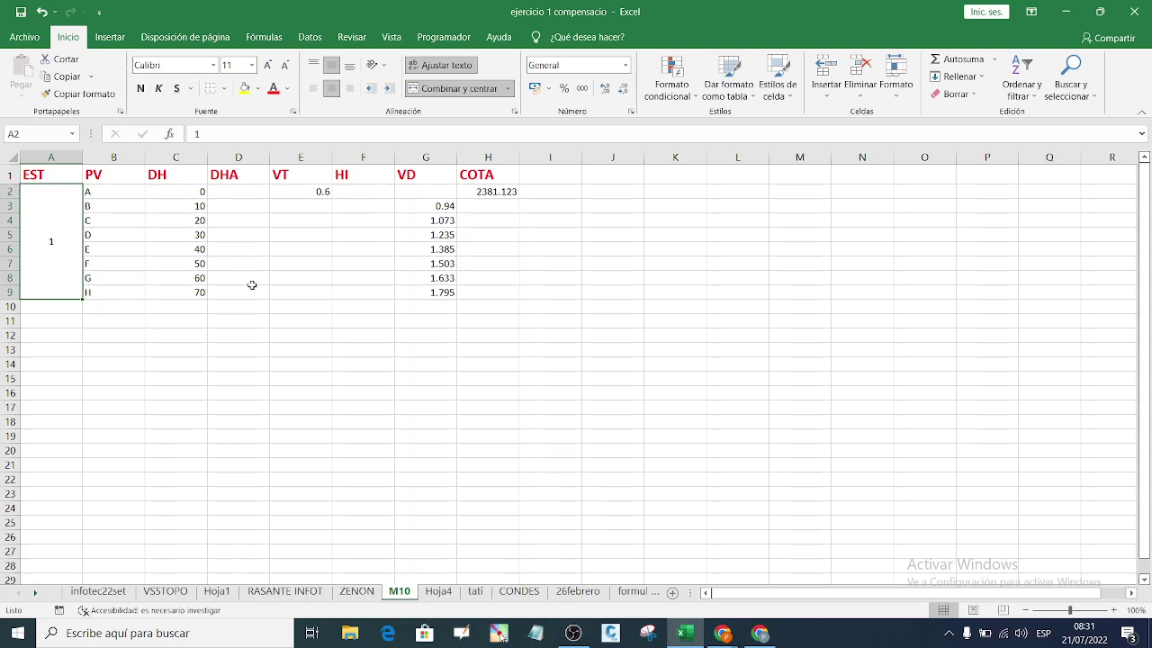
# Step: Copy the 1.363 reading from G11 on sheet ZENON and paste it as a value into E11 on sheet M10
pyautogui.click(363, 595)
pyautogui.scroll(-2, 450, 441)
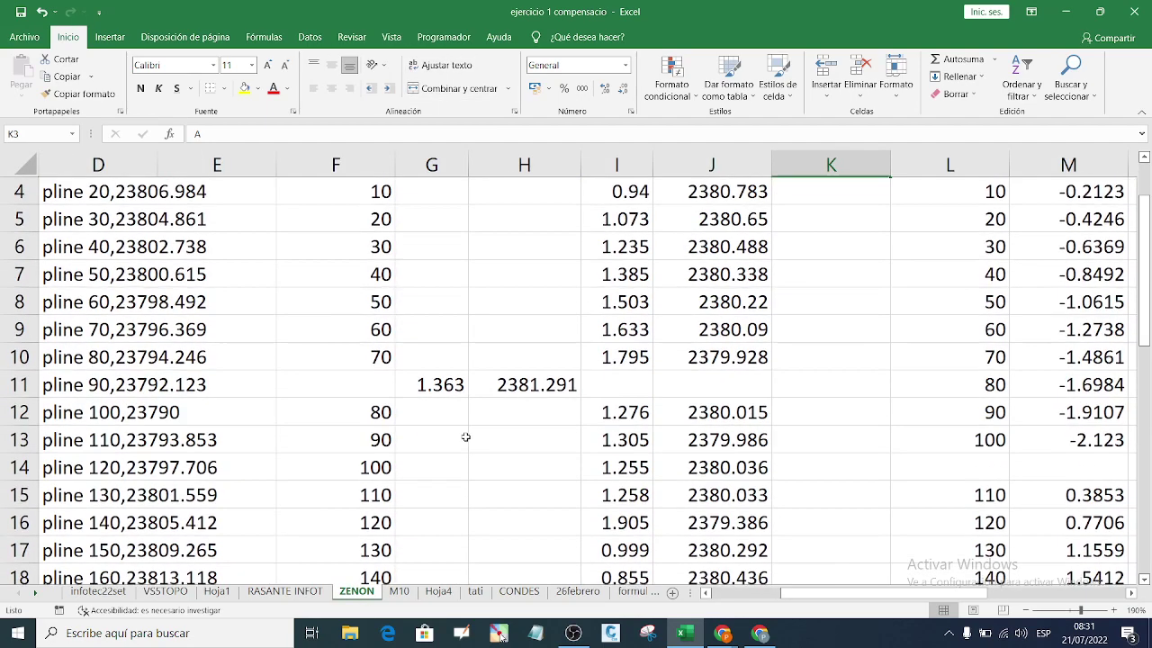
pyautogui.click(434, 304)
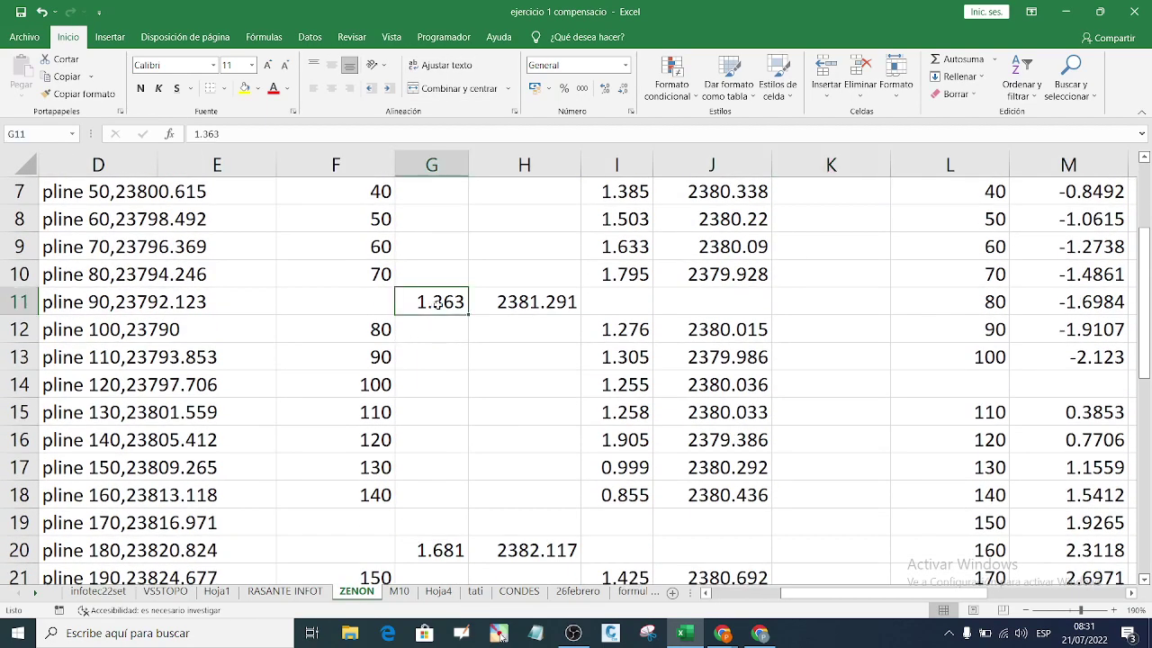
pyautogui.rightClick(436, 304)
pyautogui.click(468, 306)
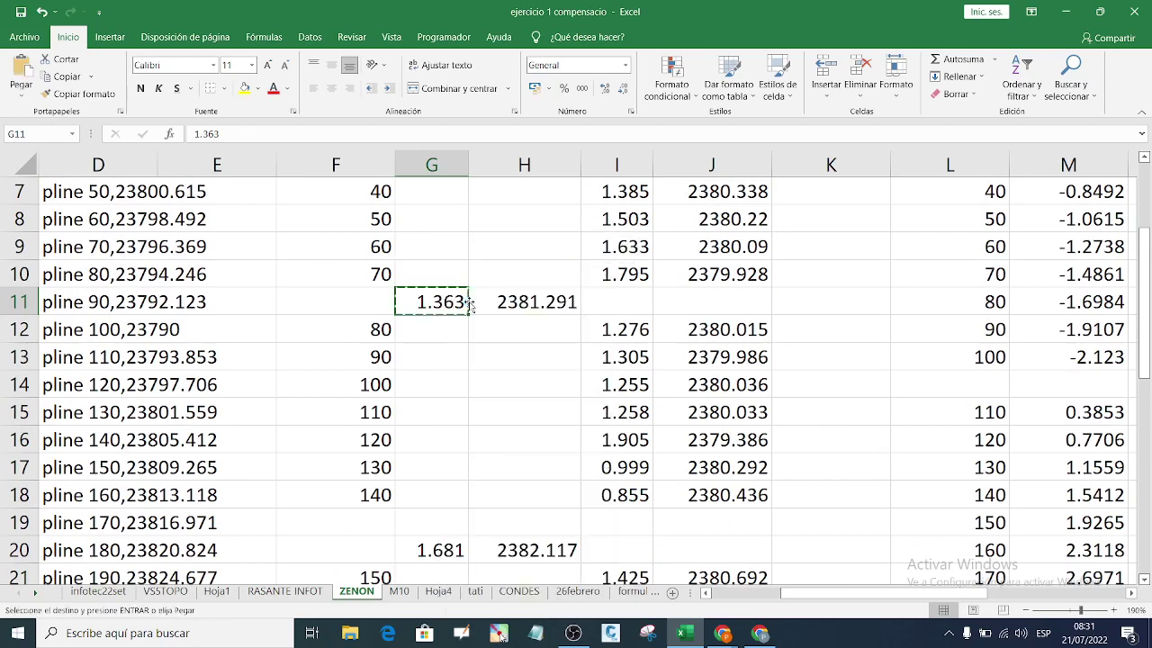
pyautogui.click(399, 591)
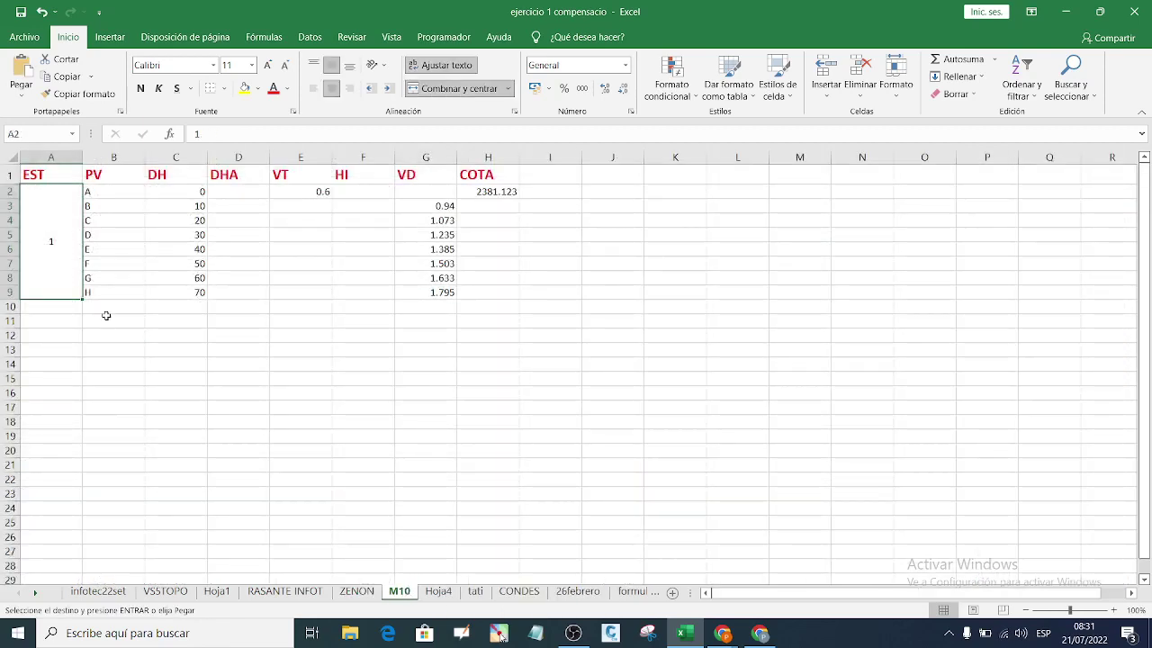
pyautogui.click(297, 324)
pyautogui.rightClick(298, 322)
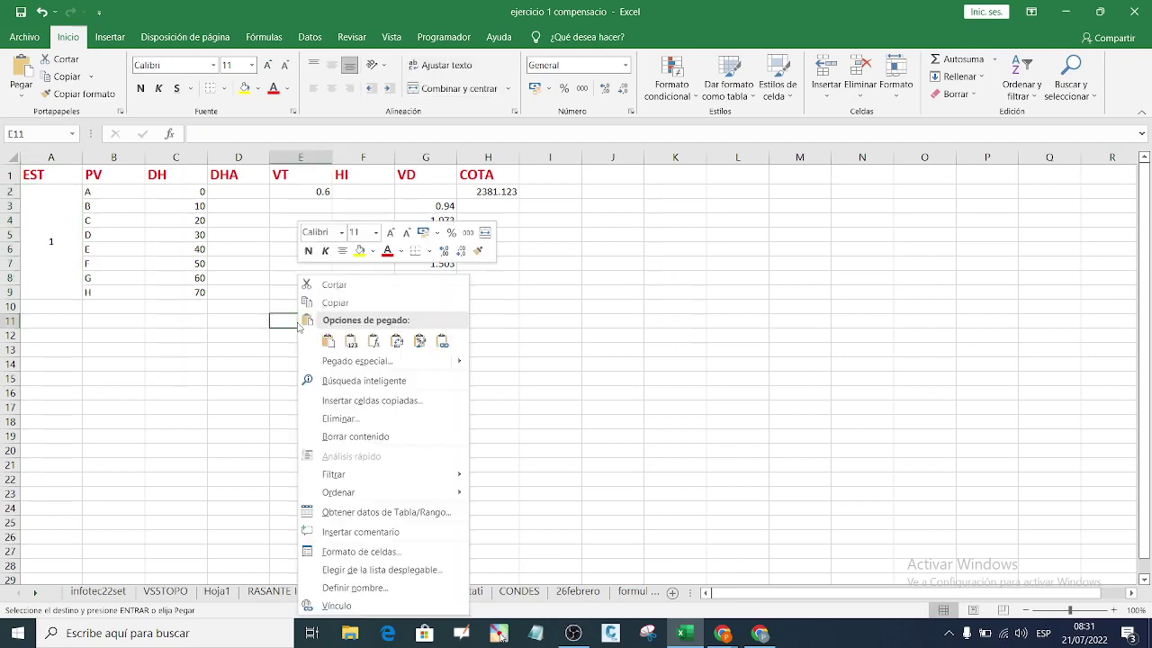
pyautogui.click(348, 340)
pyautogui.click(310, 361)
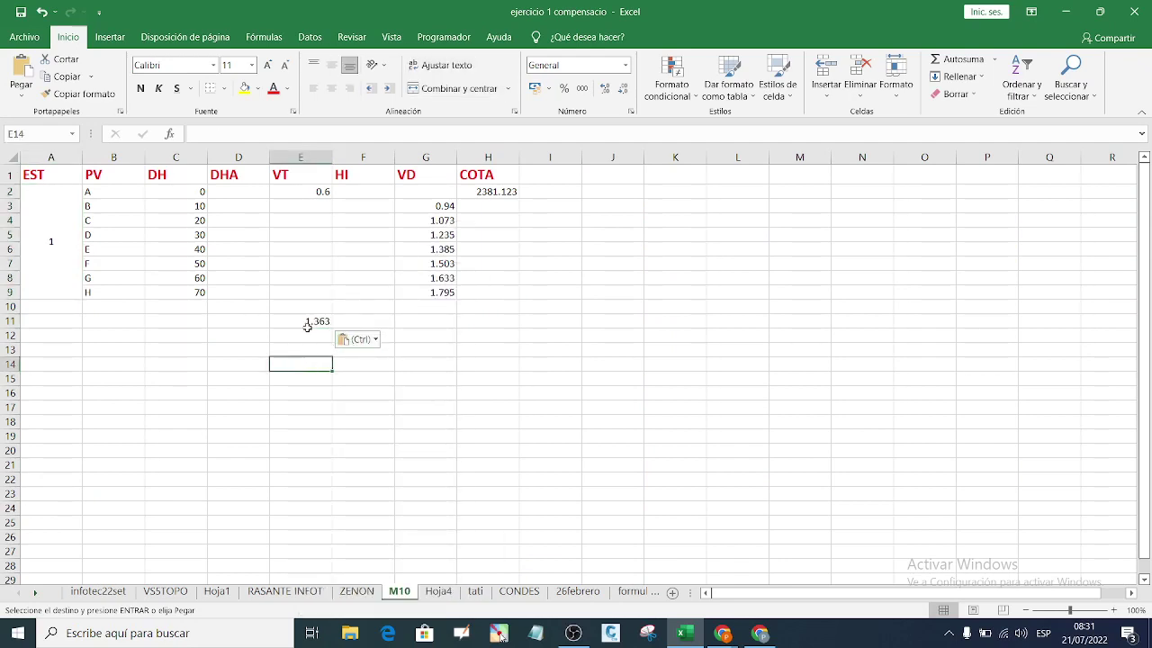
pyautogui.click(400, 321)
pyautogui.press('Escape')
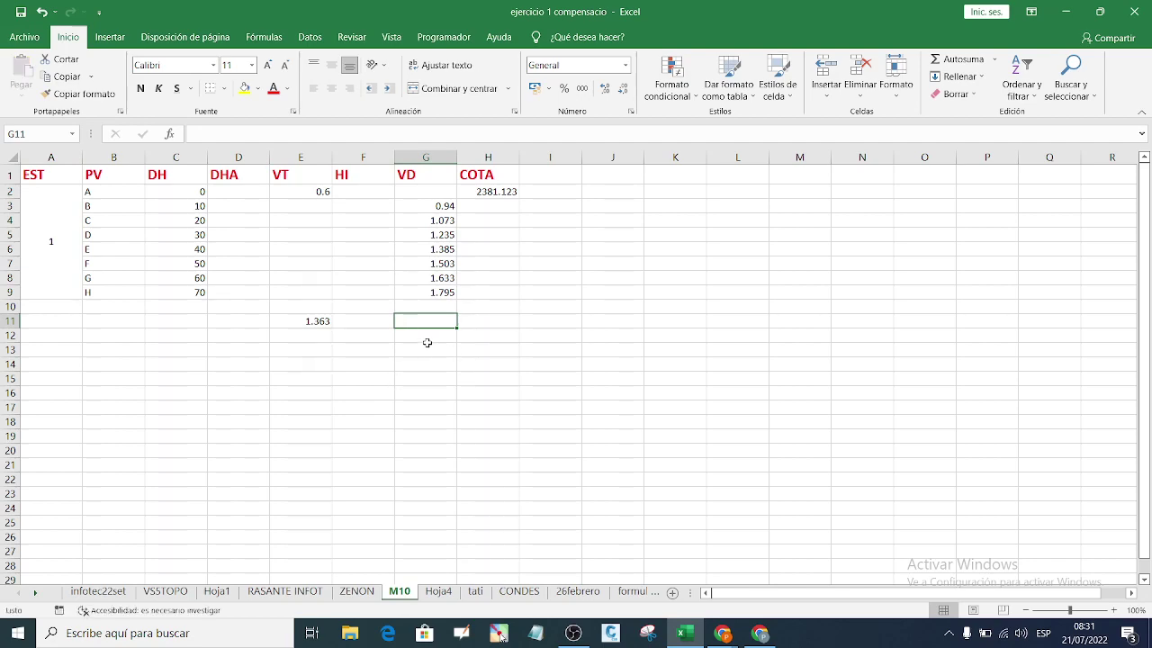
# Step: Copy the readings in I12:I18 on sheet ZENON and paste them as values into G12:G18 on sheet M10
pyautogui.click(356, 591)
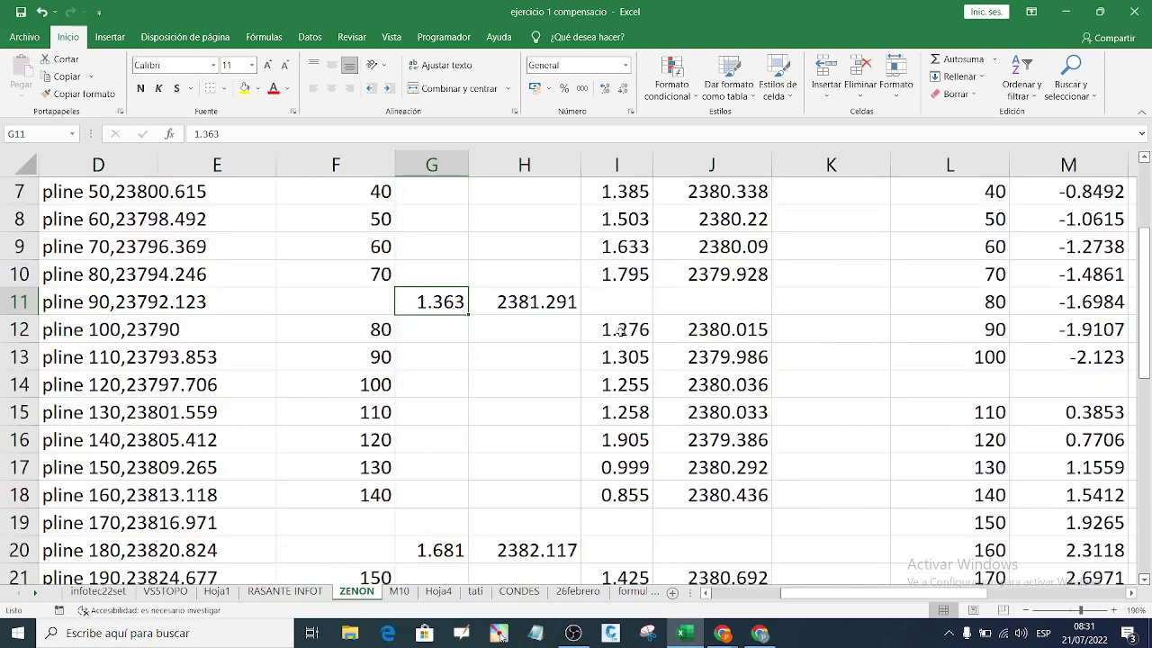
pyautogui.moveTo(621, 331); pyautogui.dragTo(621, 493)
pyautogui.rightClick(621, 403)
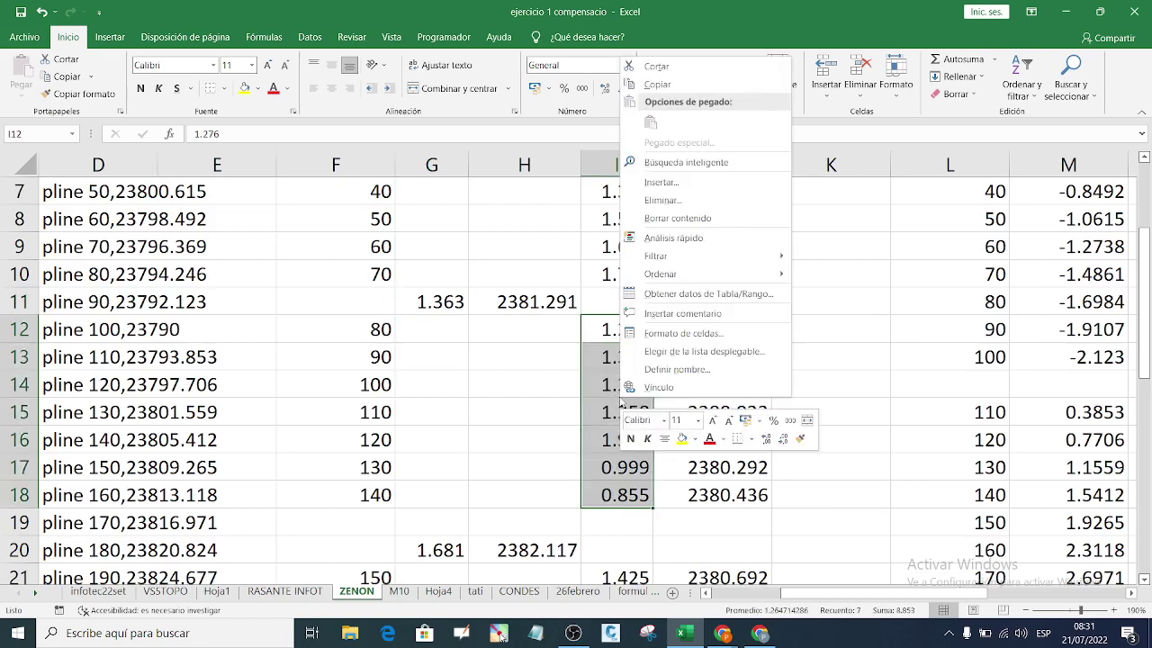
pyautogui.click(657, 84)
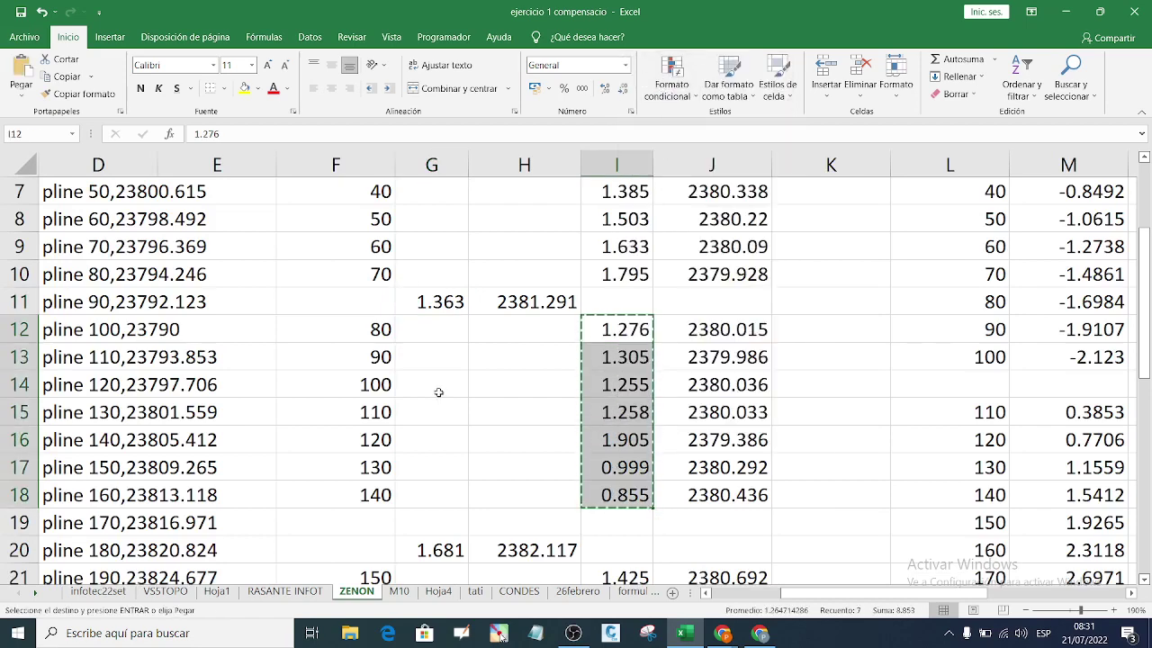
pyautogui.click(397, 591)
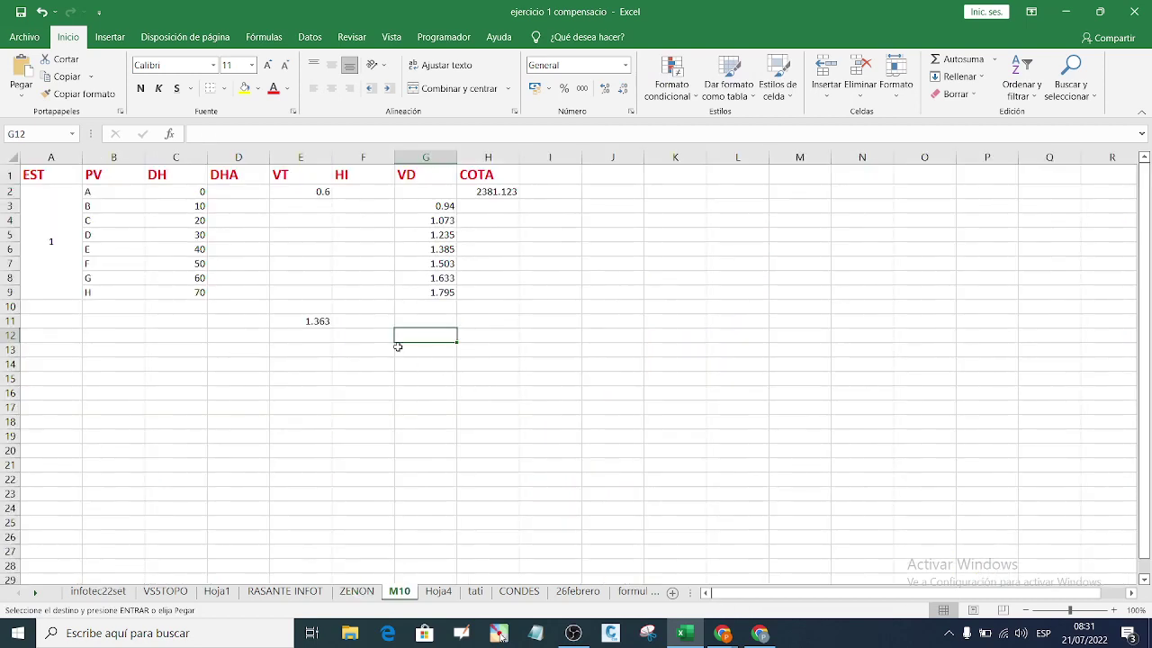
pyautogui.rightClick(425, 335)
pyautogui.click(484, 342)
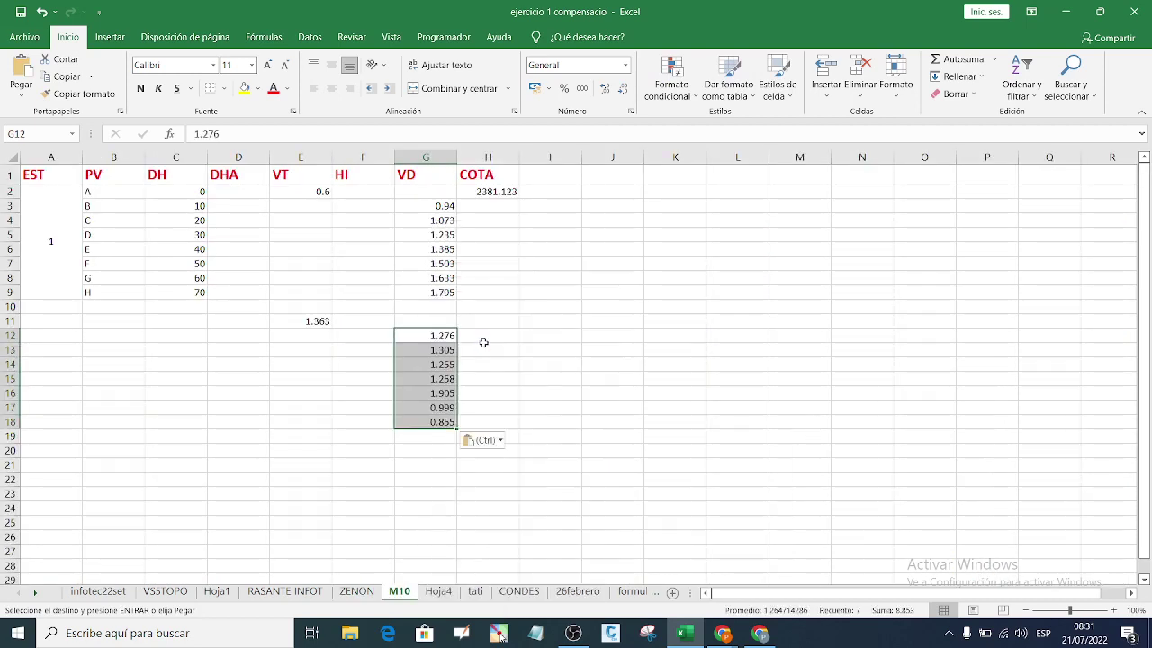
pyautogui.click(415, 420)
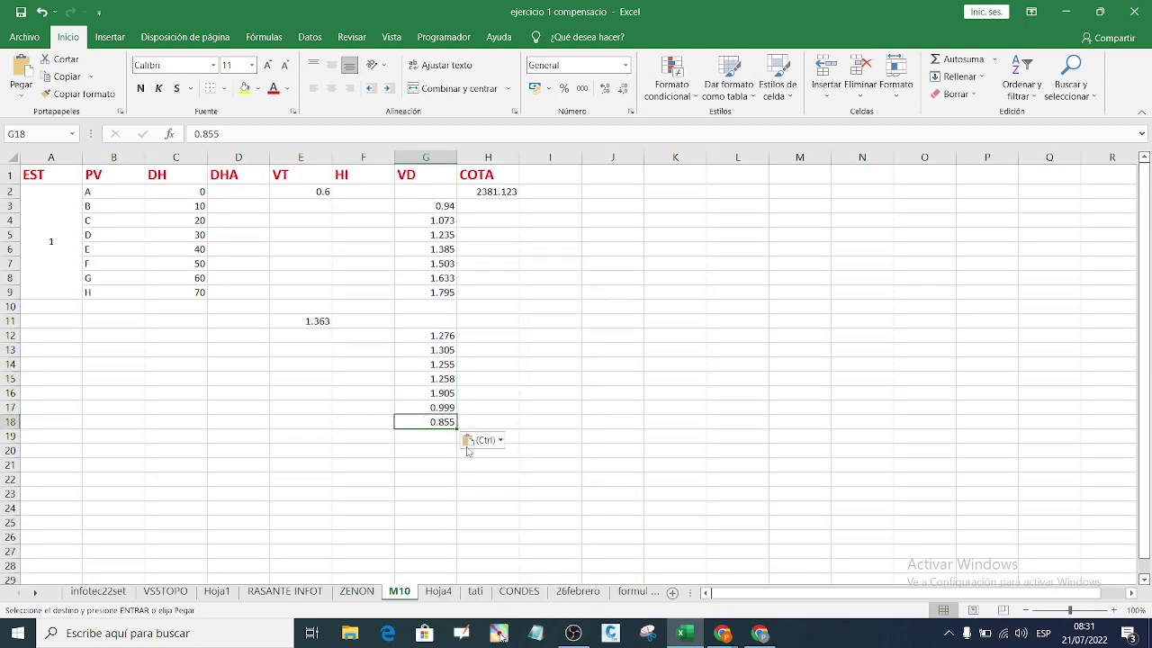
pyautogui.moveTo(414, 508); pyautogui.dragTo(408, 494)
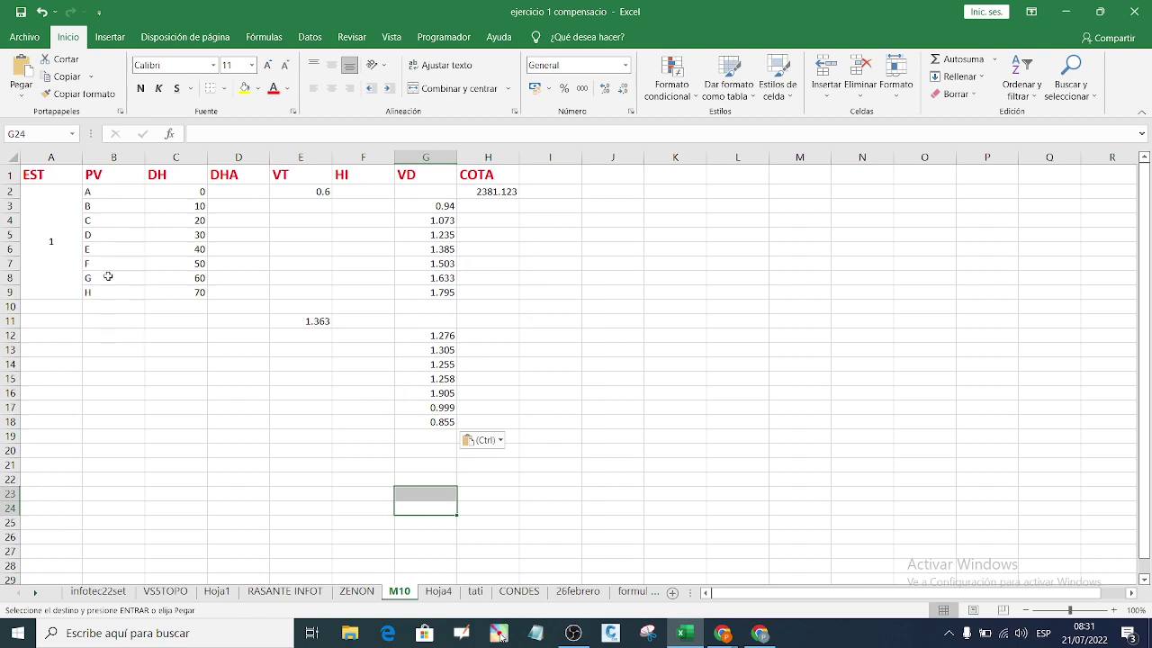
# Step: Copy the distances 80 to 140 from F12:F18 on sheet ZENON and paste them as values into D12:D18 on sheet M10
pyautogui.click(110, 336)
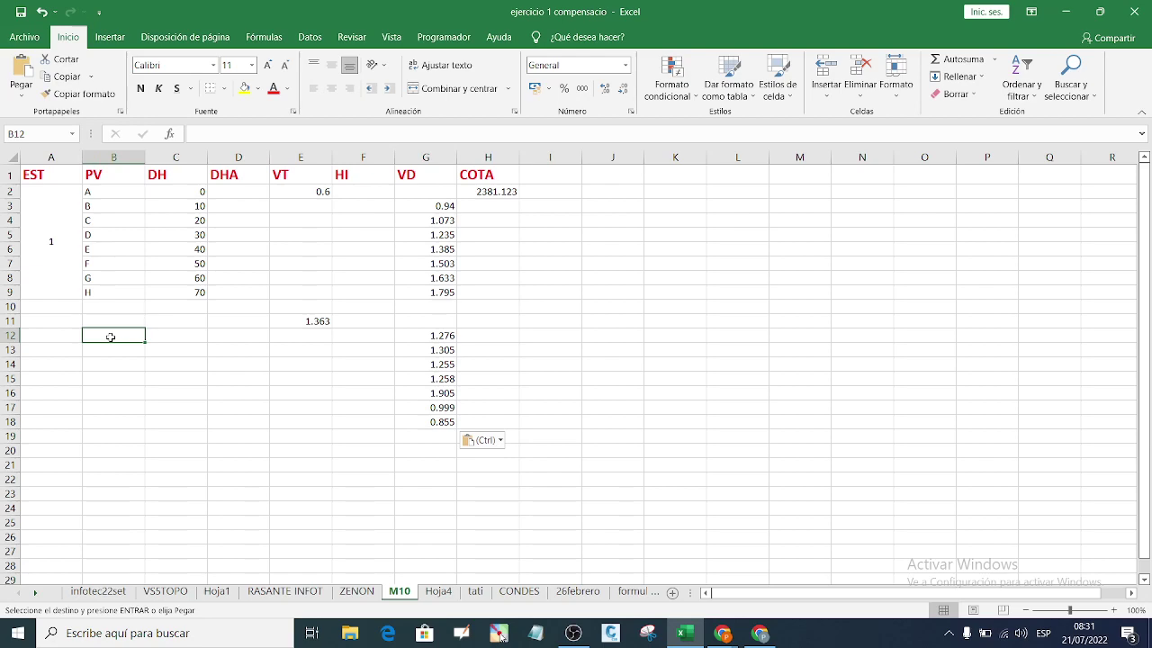
pyautogui.click(368, 593)
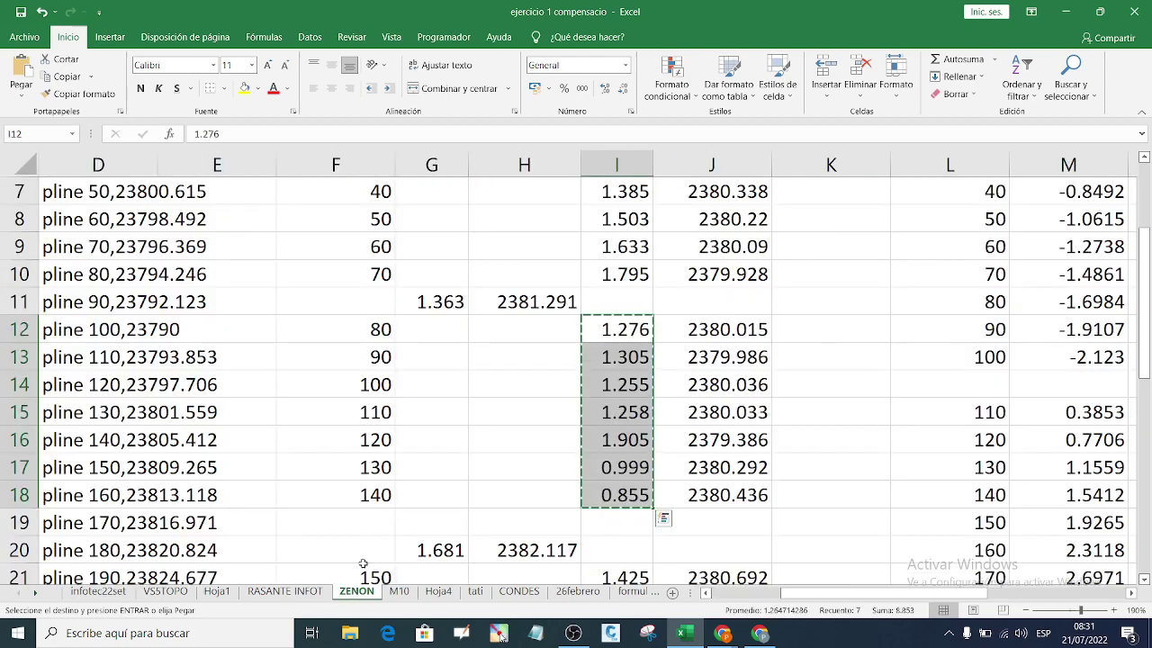
pyautogui.scroll(2, 385, 333)
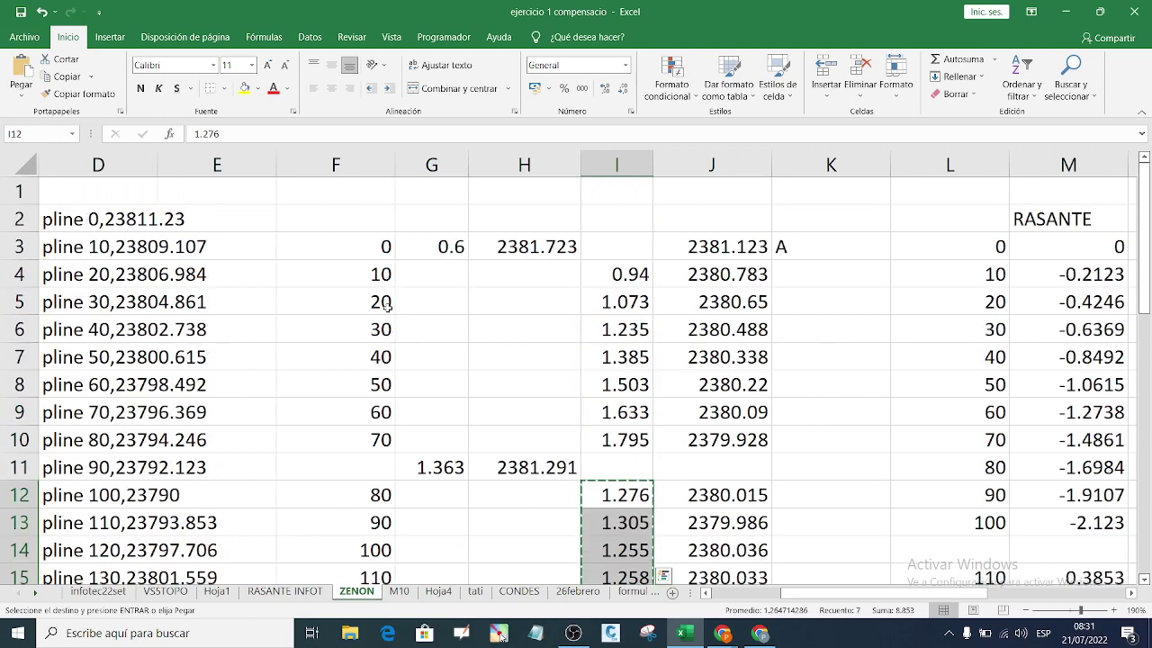
pyautogui.scroll(-2, 370, 346)
pyautogui.moveTo(379, 329); pyautogui.dragTo(376, 493)
pyautogui.rightClick(368, 493)
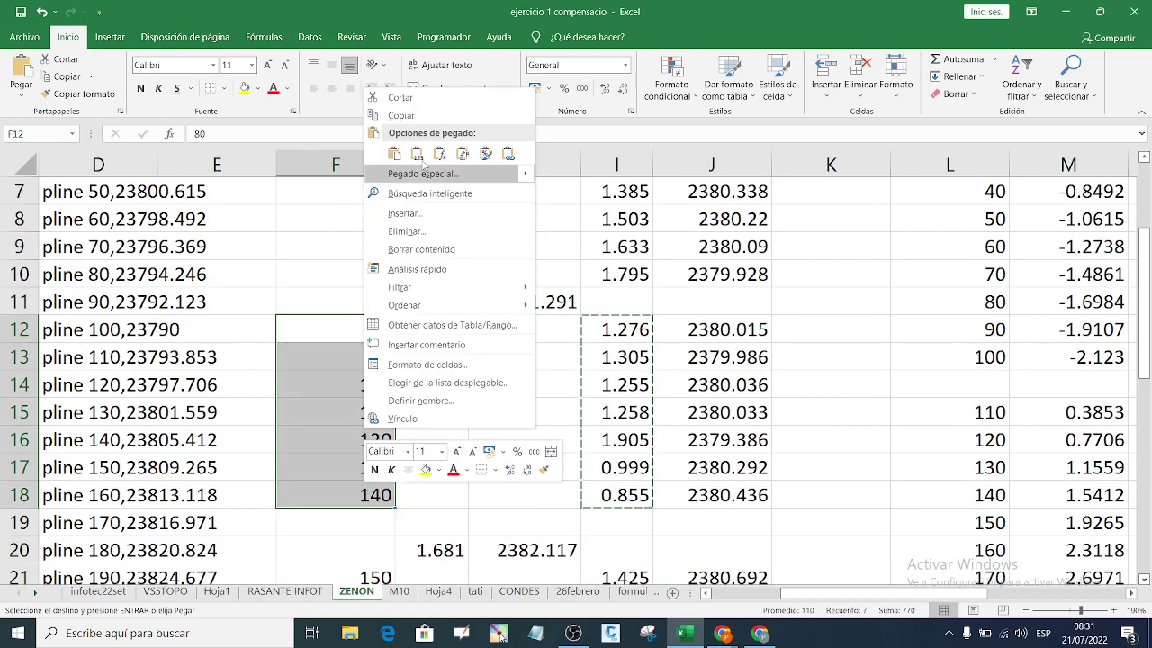
pyautogui.click(413, 117)
pyautogui.click(399, 592)
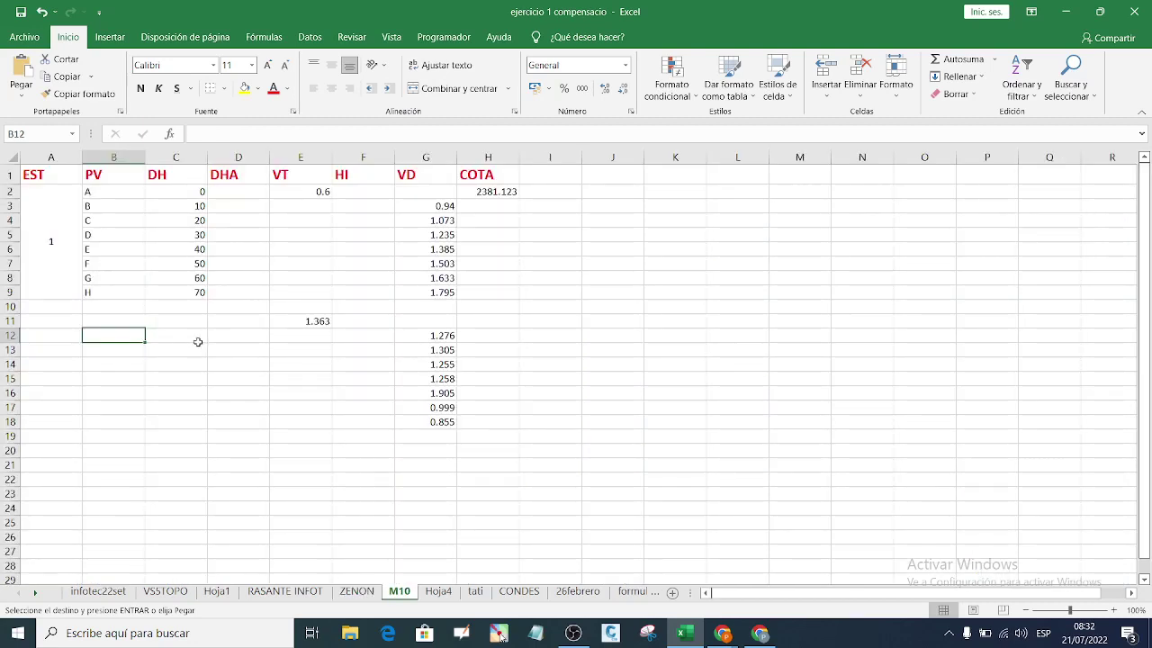
pyautogui.click(228, 324)
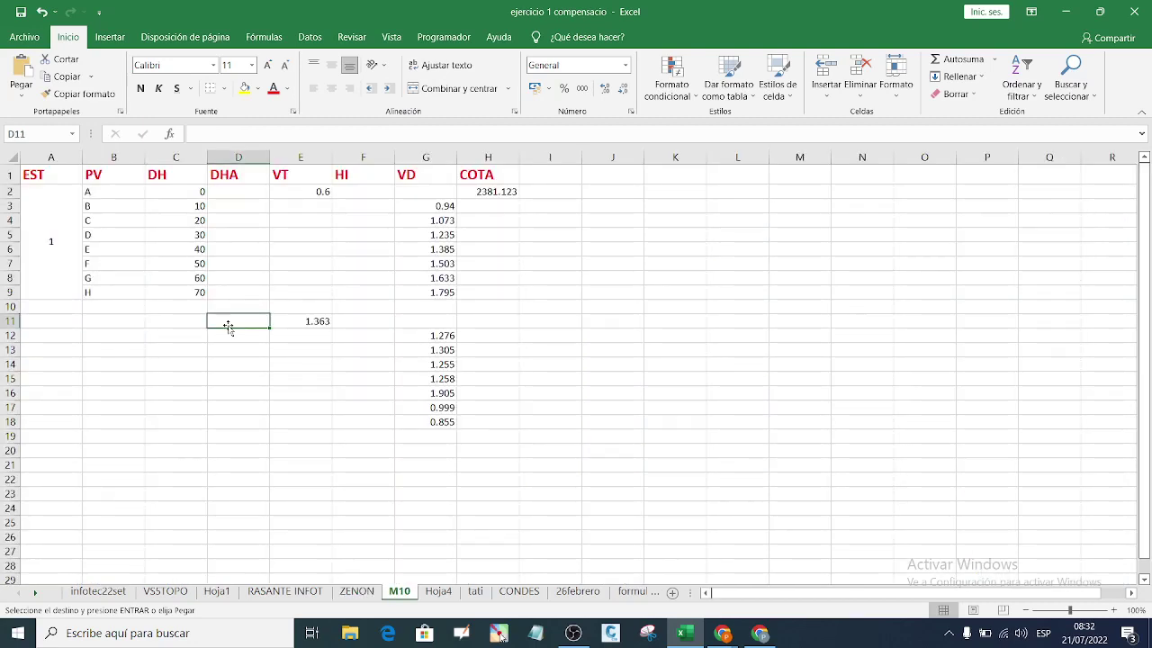
pyautogui.click(230, 331)
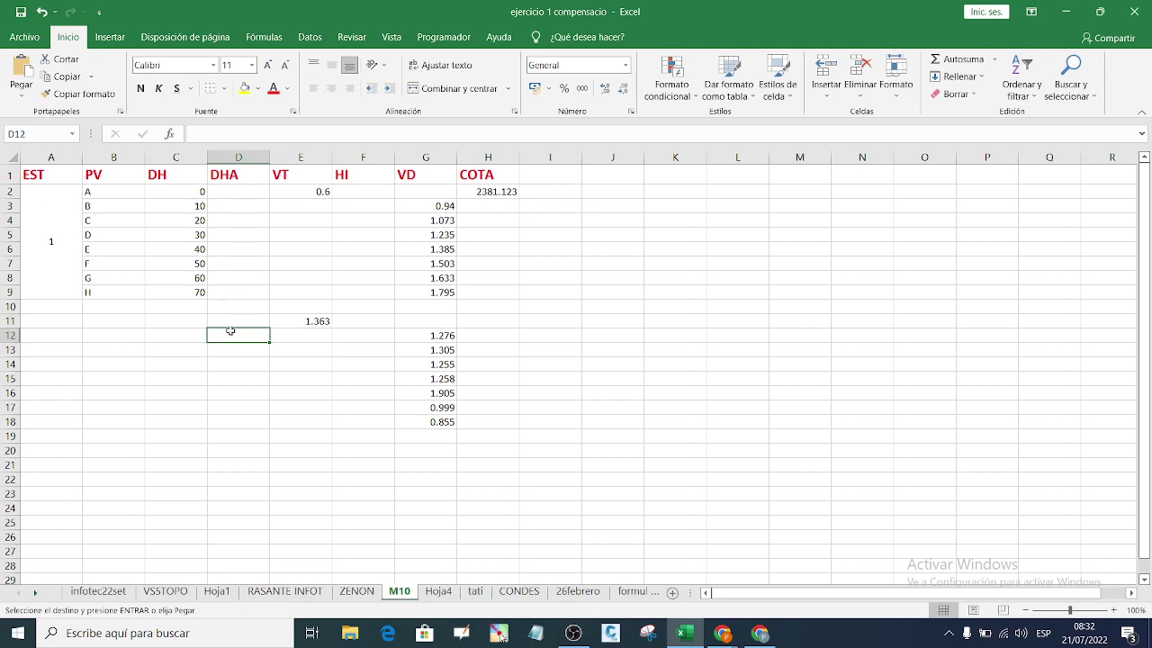
pyautogui.rightClick(231, 331)
pyautogui.click(283, 342)
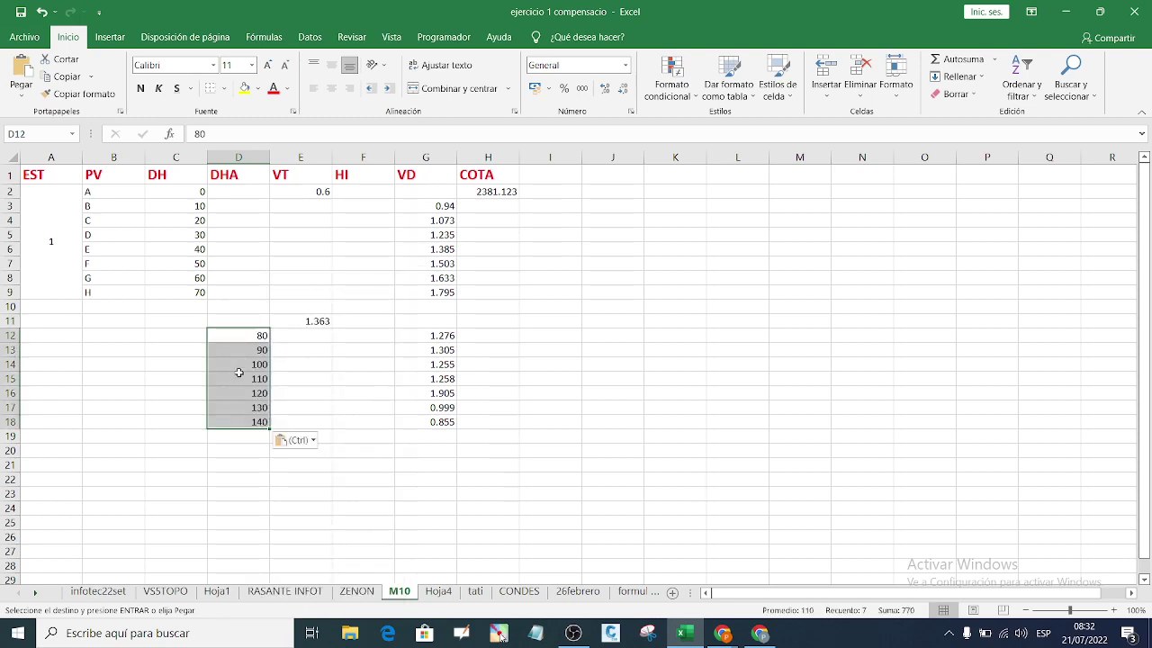
pyautogui.click(301, 388)
# Step: Move the first station's distances from C2:C9 in the DH column to D2:D9 in the DHA column
pyautogui.moveTo(195, 193); pyautogui.dragTo(194, 292)
pyautogui.rightClick(194, 260)
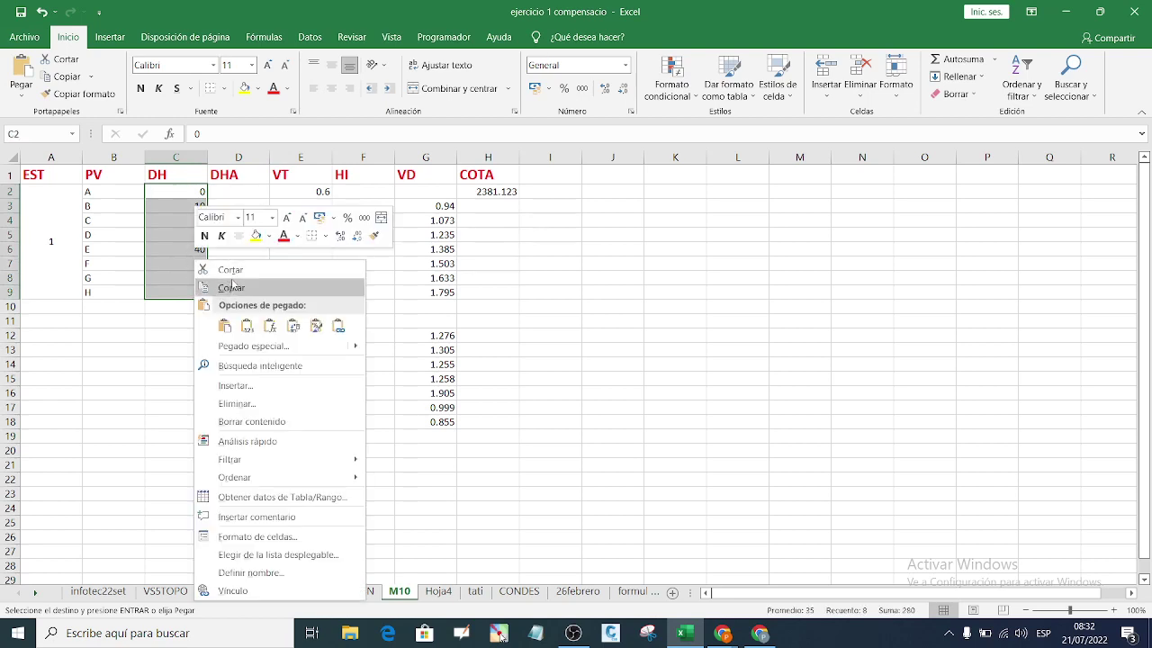
pyautogui.click(231, 288)
pyautogui.rightClick(233, 192)
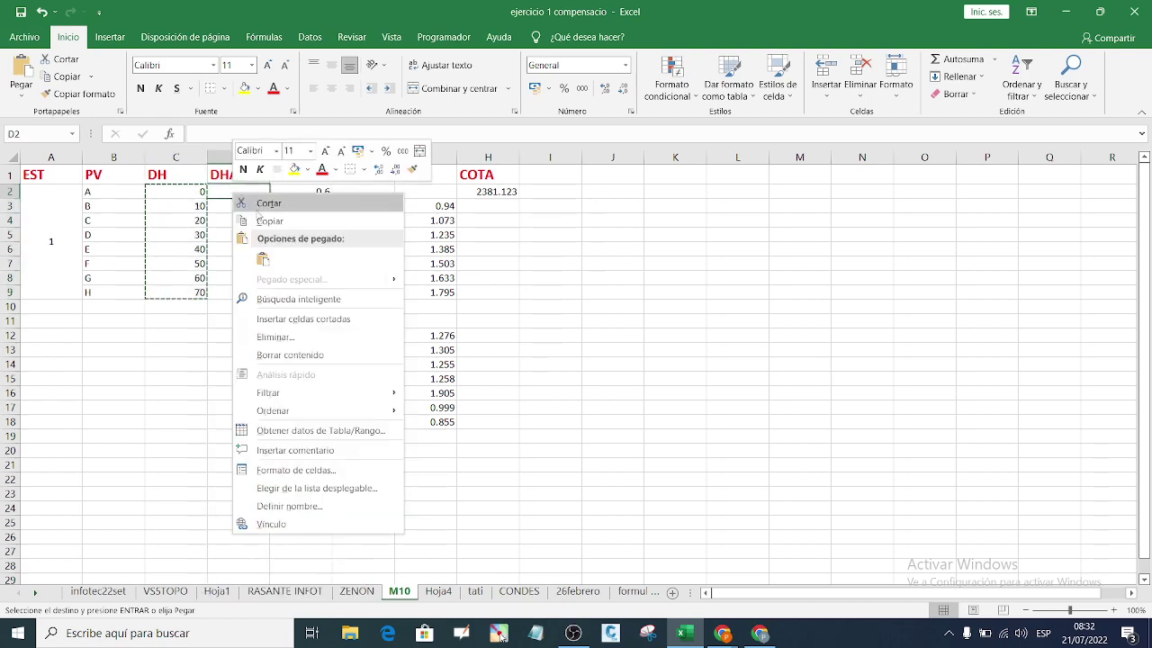
pyautogui.click(263, 260)
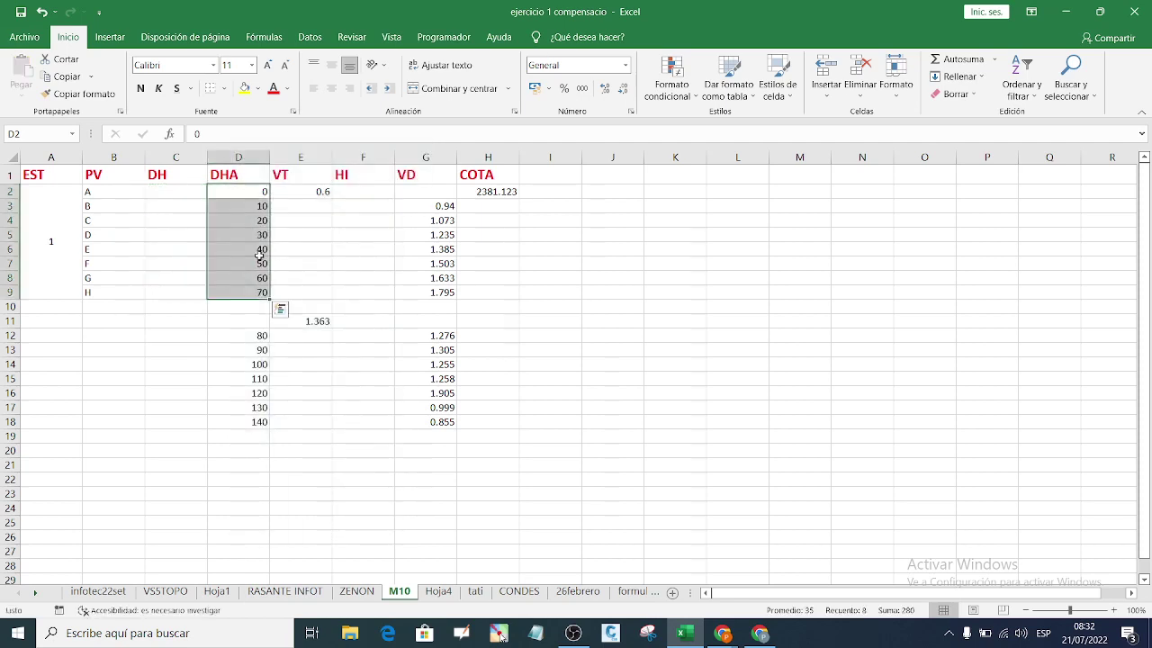
# Step: Enter 0 in C2 and 10 in C3 of the DH column, then fill the 10 down to C9
pyautogui.click(171, 192)
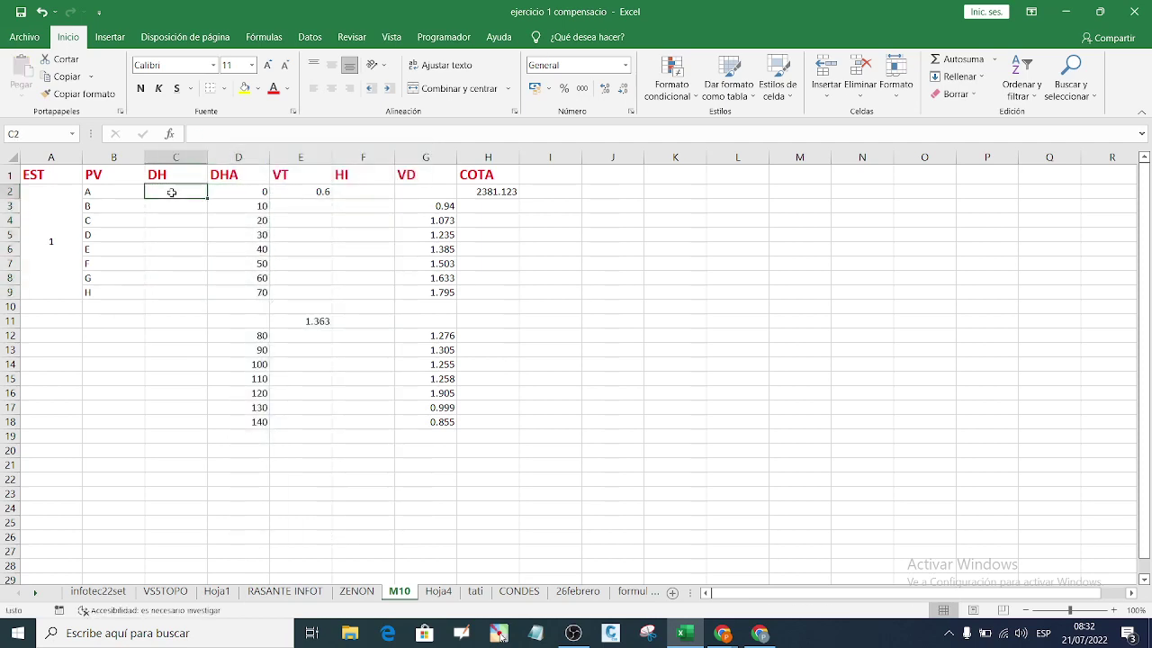
pyautogui.write('0')
pyautogui.press('Return')
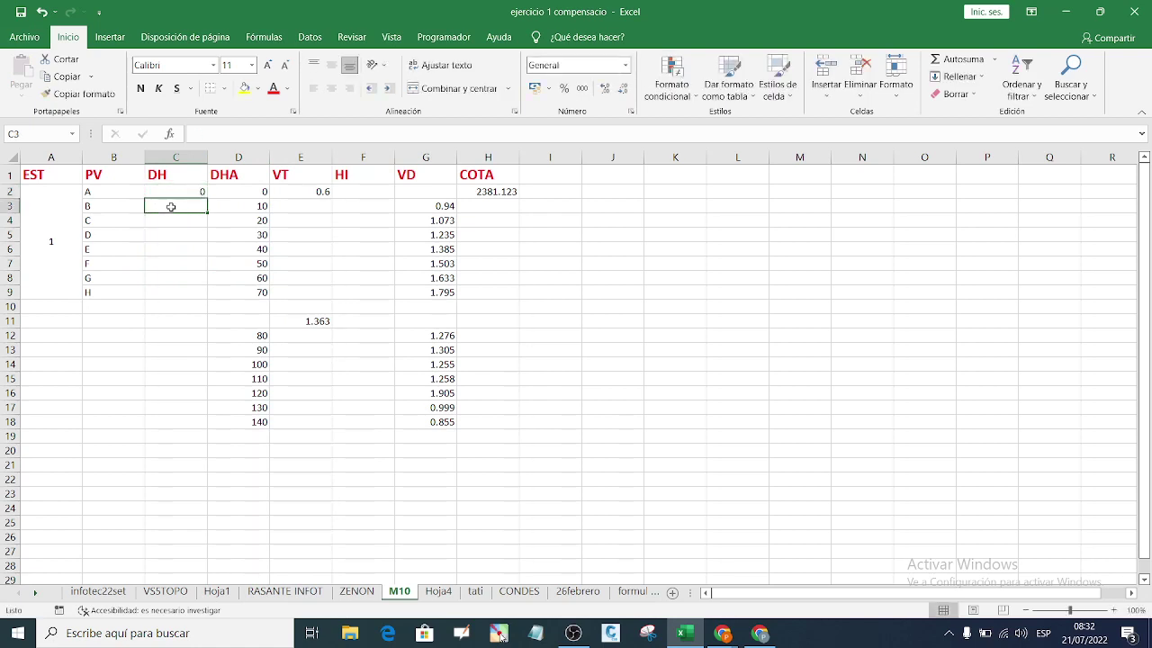
pyautogui.write('10')
pyautogui.press('Return')
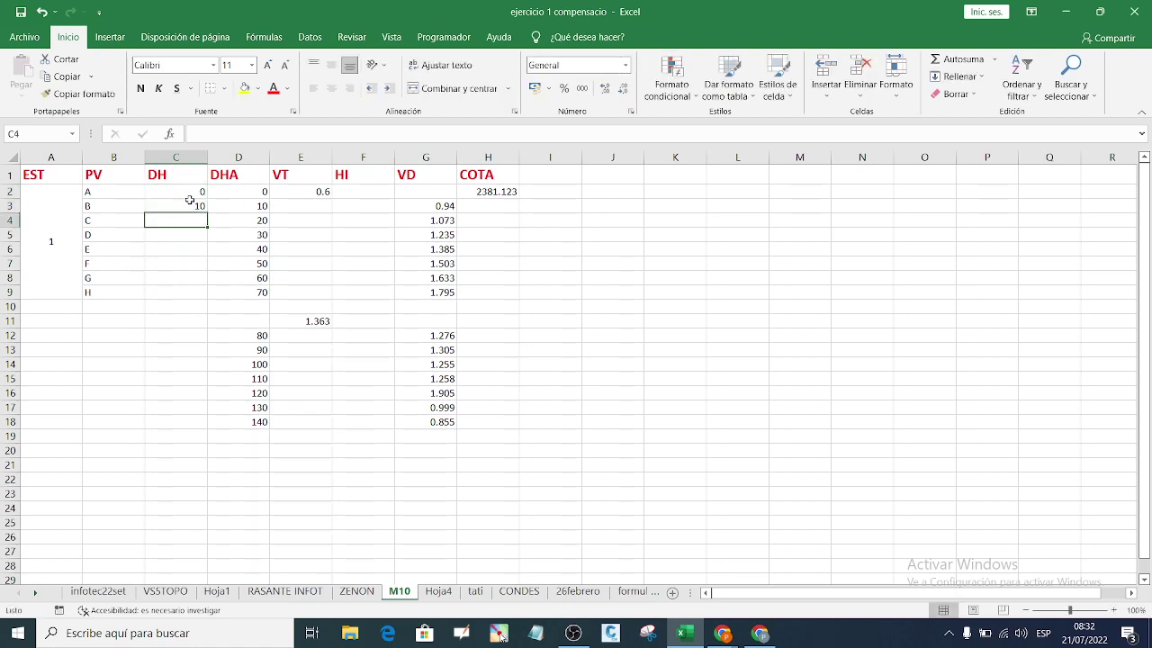
pyautogui.click(192, 205)
pyautogui.moveTo(206, 213); pyautogui.dragTo(209, 302)
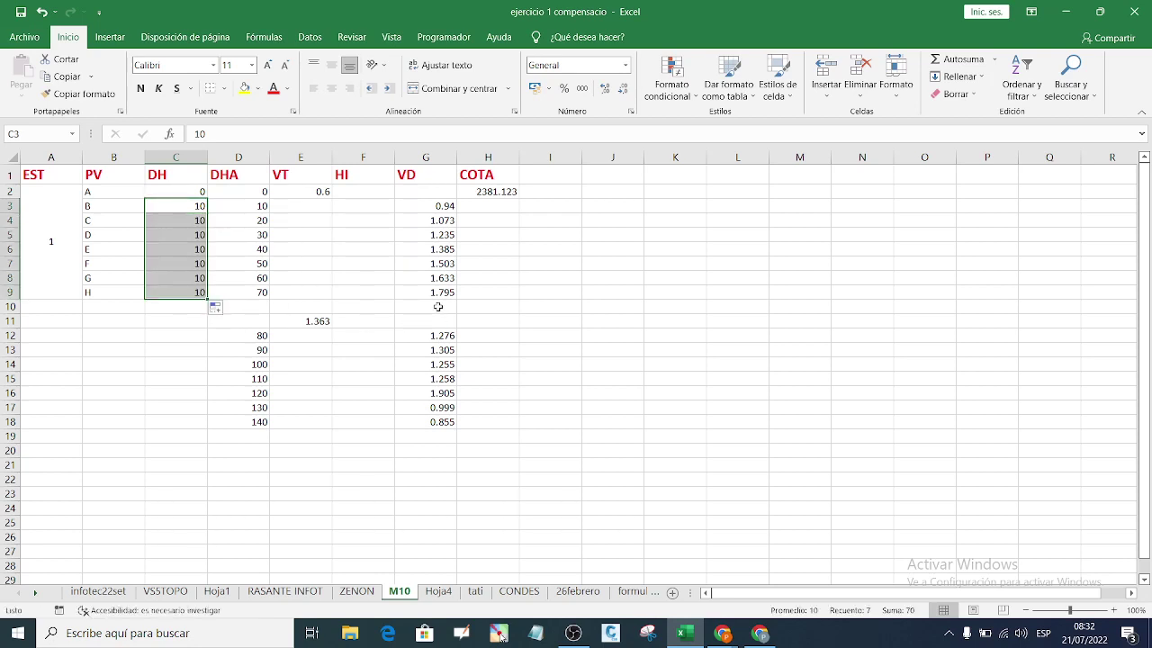
# Step: Enter the partial distance 10 in C12 and fill it down through C18 in the DH column
pyautogui.click(188, 337)
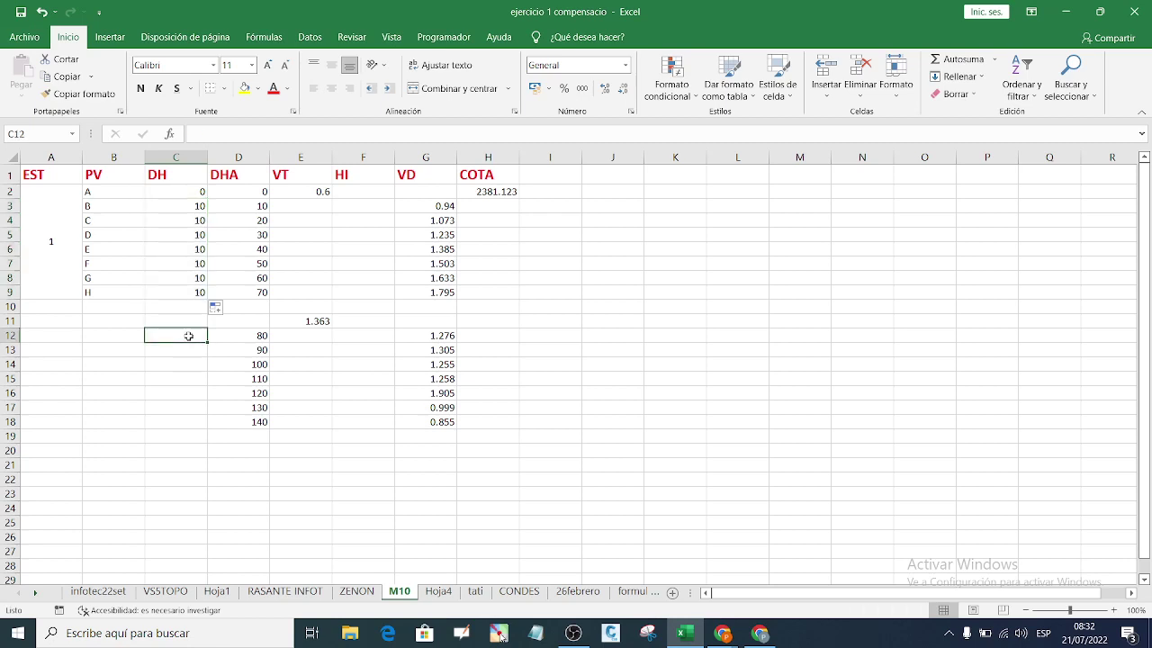
pyautogui.write('10')
pyautogui.press('Return')
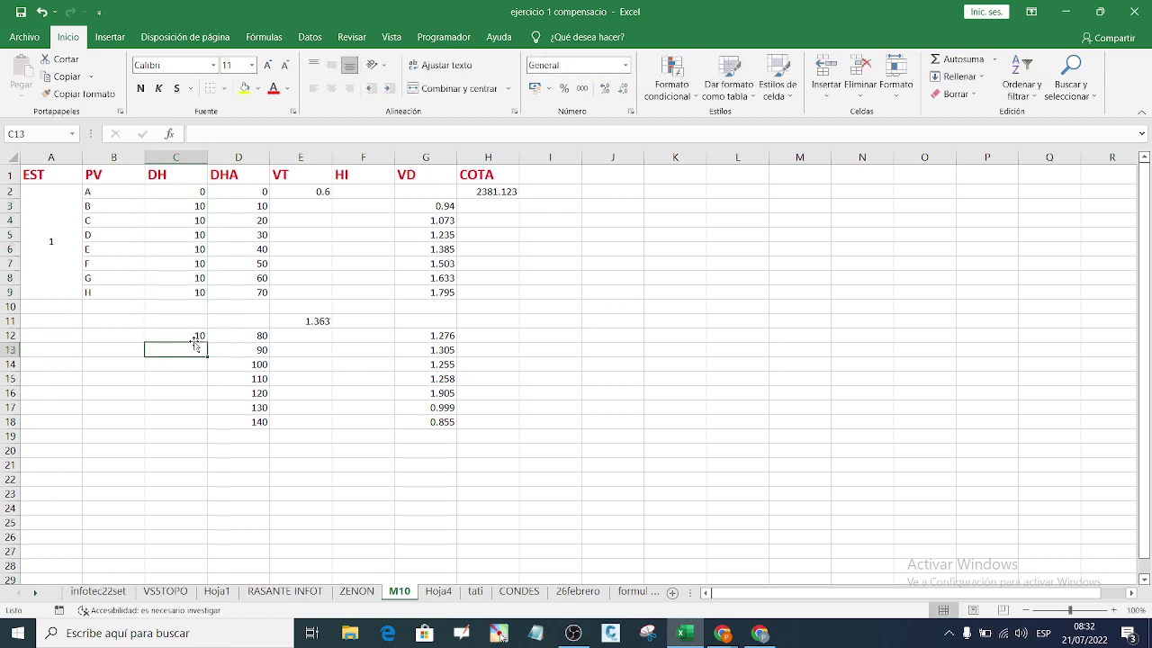
pyautogui.click(197, 335)
pyautogui.moveTo(202, 340); pyautogui.dragTo(205, 356)
pyautogui.click(193, 335)
pyautogui.write('A')
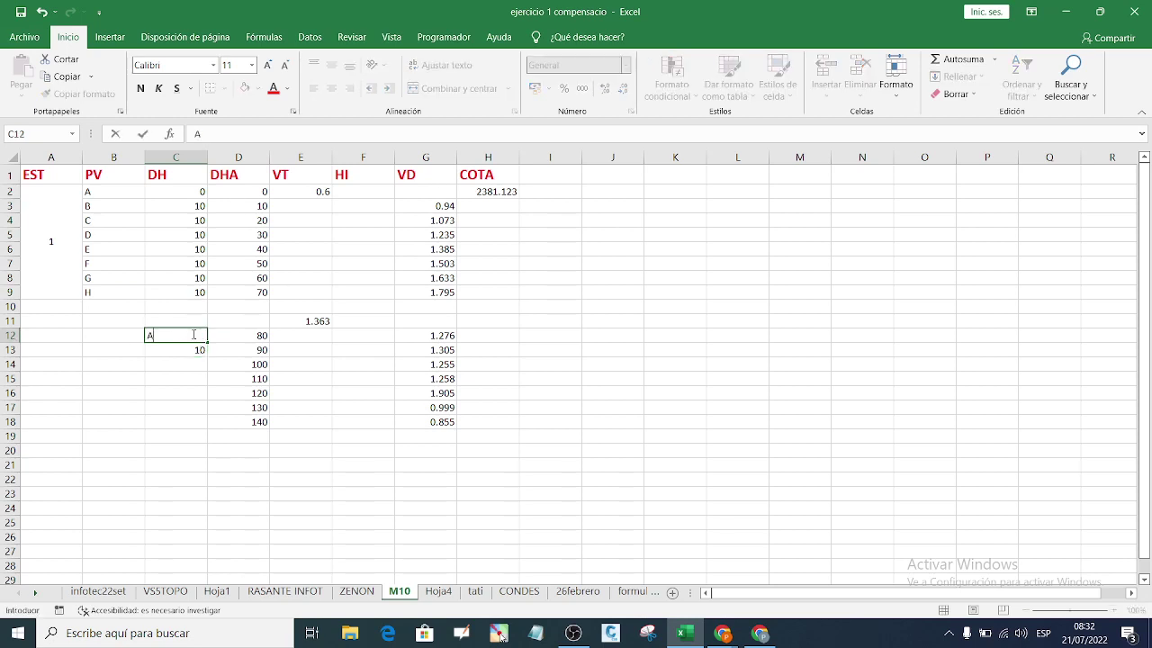
pyautogui.press('BackSpace')
pyautogui.write('10')
pyautogui.press('Return')
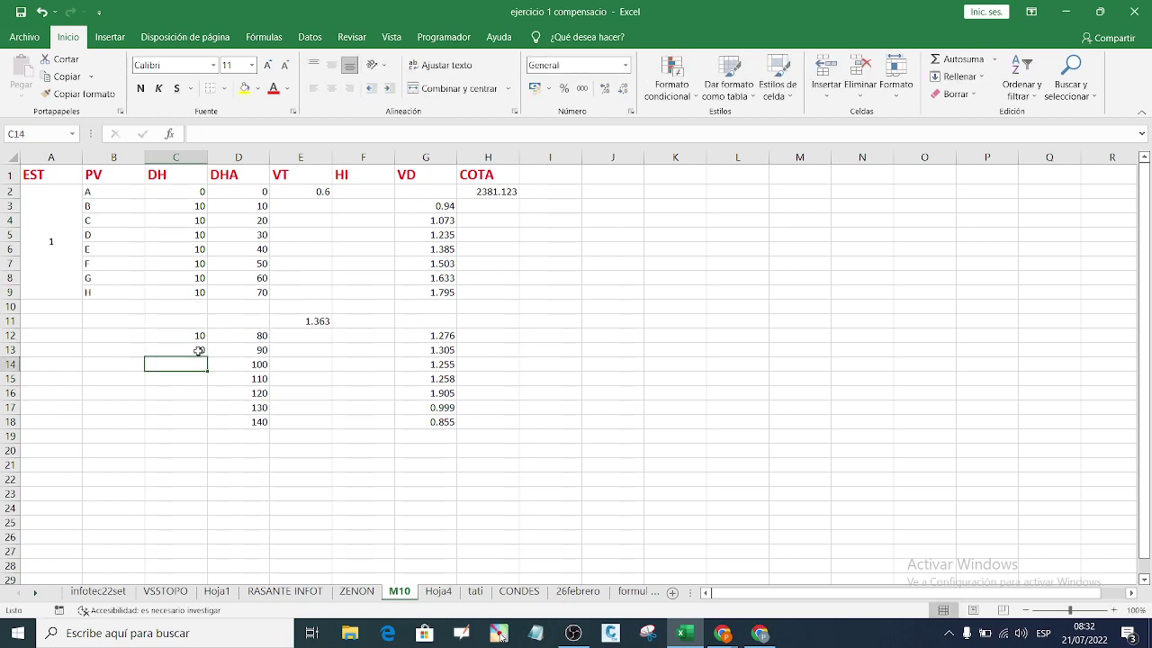
pyautogui.click(200, 335)
pyautogui.moveTo(204, 344); pyautogui.dragTo(200, 428)
pyautogui.click(301, 450)
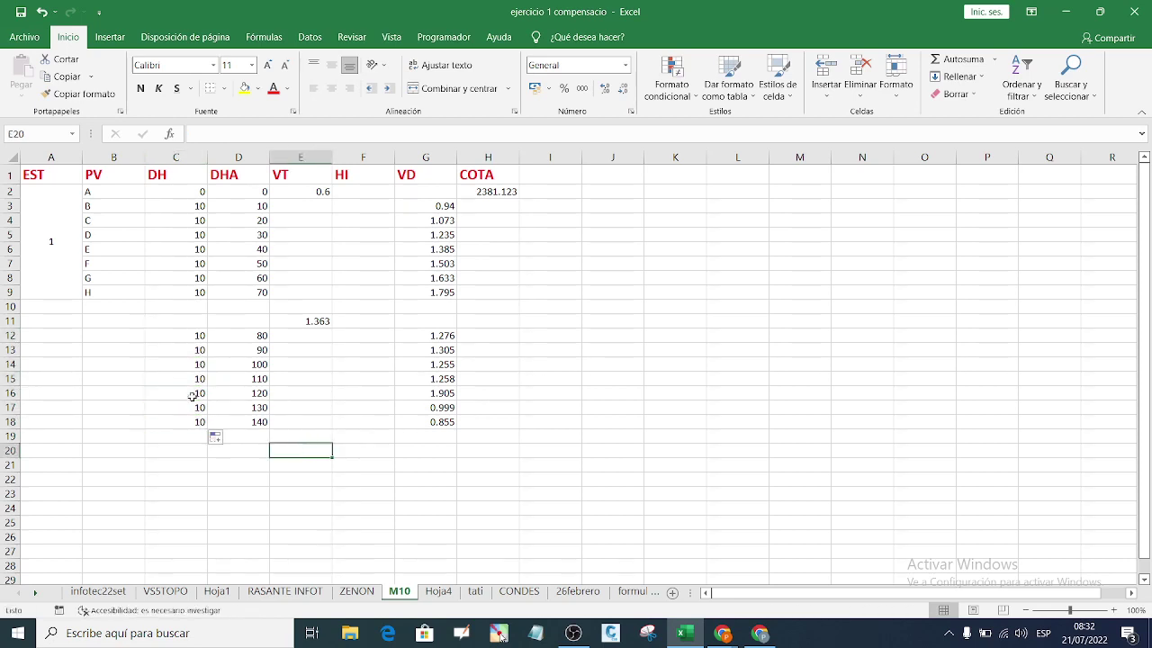
# Step: Enter the point labels I, J, K, L, M, N and O in cells B12 to B18 of the PV column
pyautogui.click(120, 335)
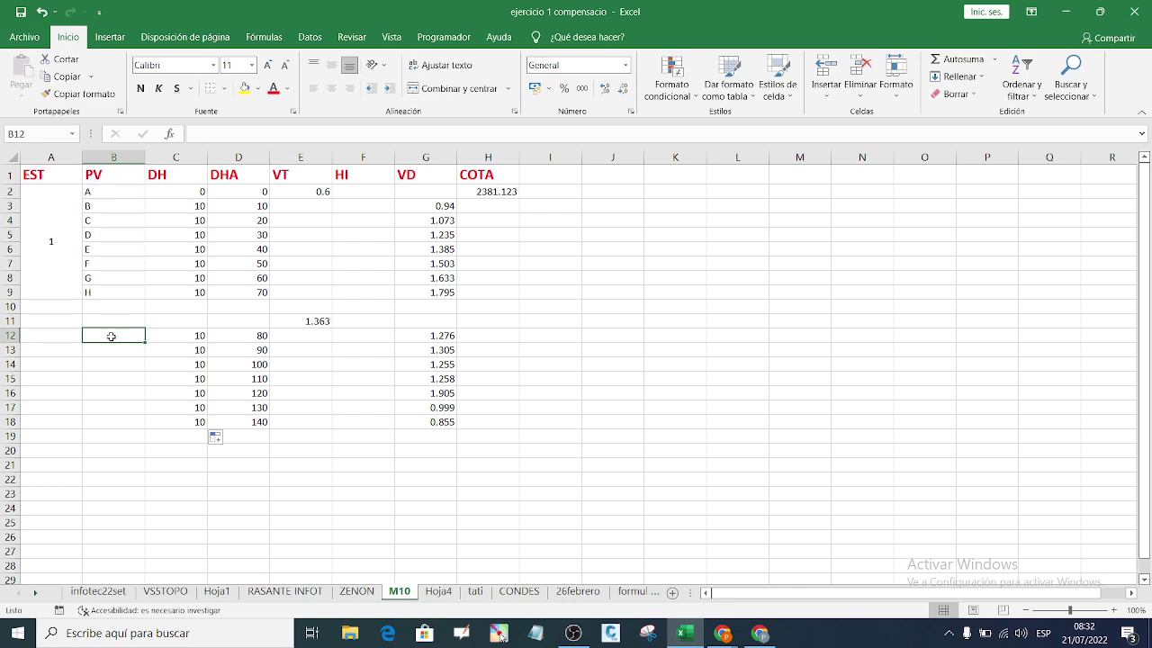
pyautogui.write('I')
pyautogui.press('Return')
pyautogui.write('J')
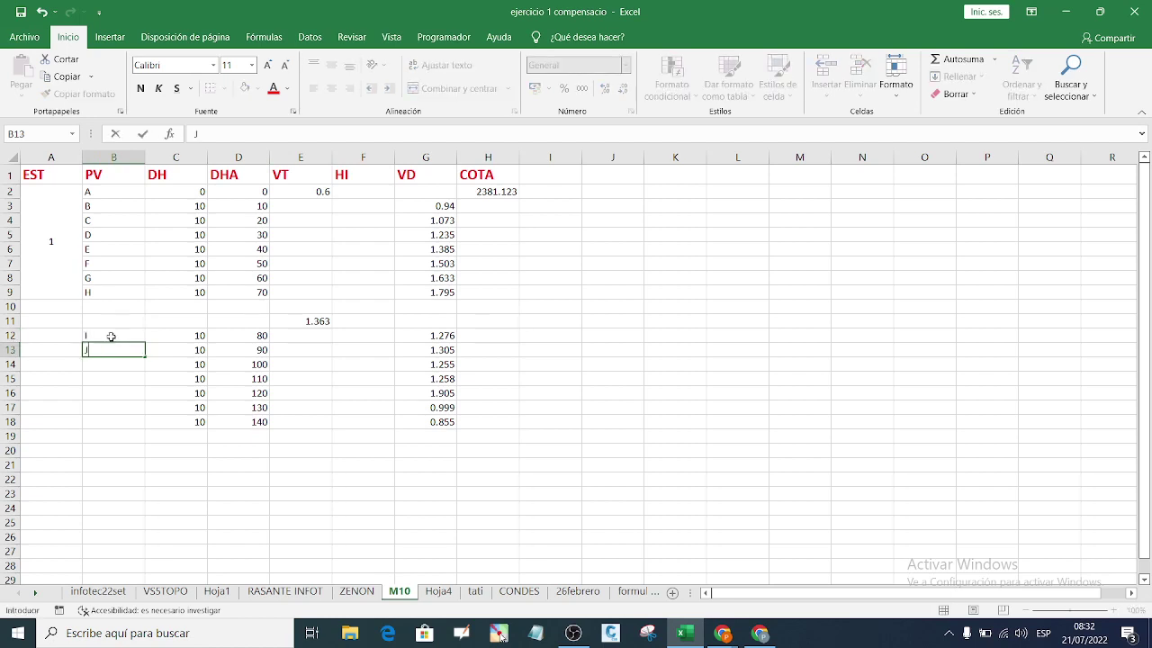
pyautogui.press('Return')
pyautogui.write('K')
pyautogui.press('Return')
pyautogui.write('L')
pyautogui.press('Return')
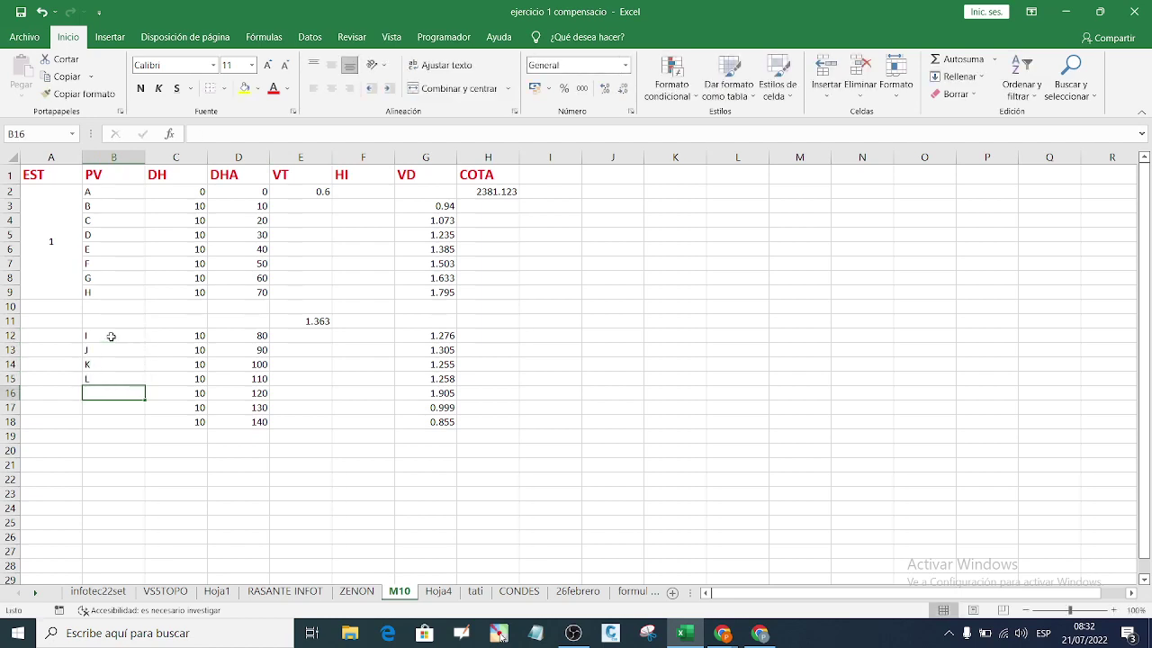
pyautogui.write('M')
pyautogui.press('Return')
pyautogui.write('N')
pyautogui.press('Return')
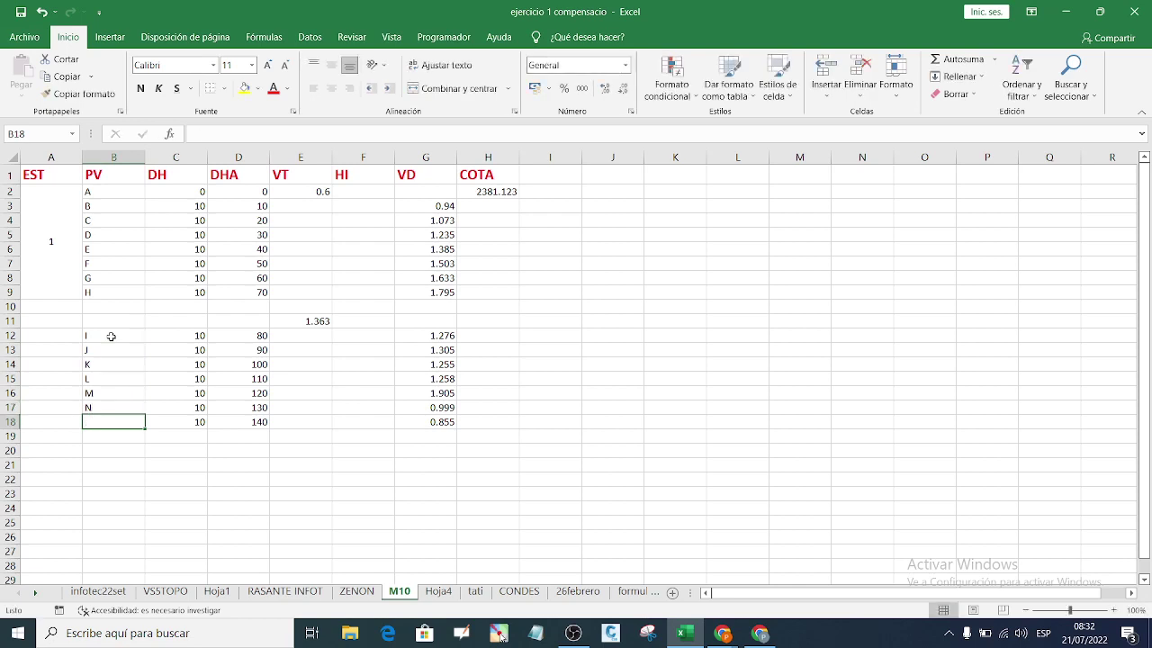
pyautogui.write('O')
pyautogui.press('Return')
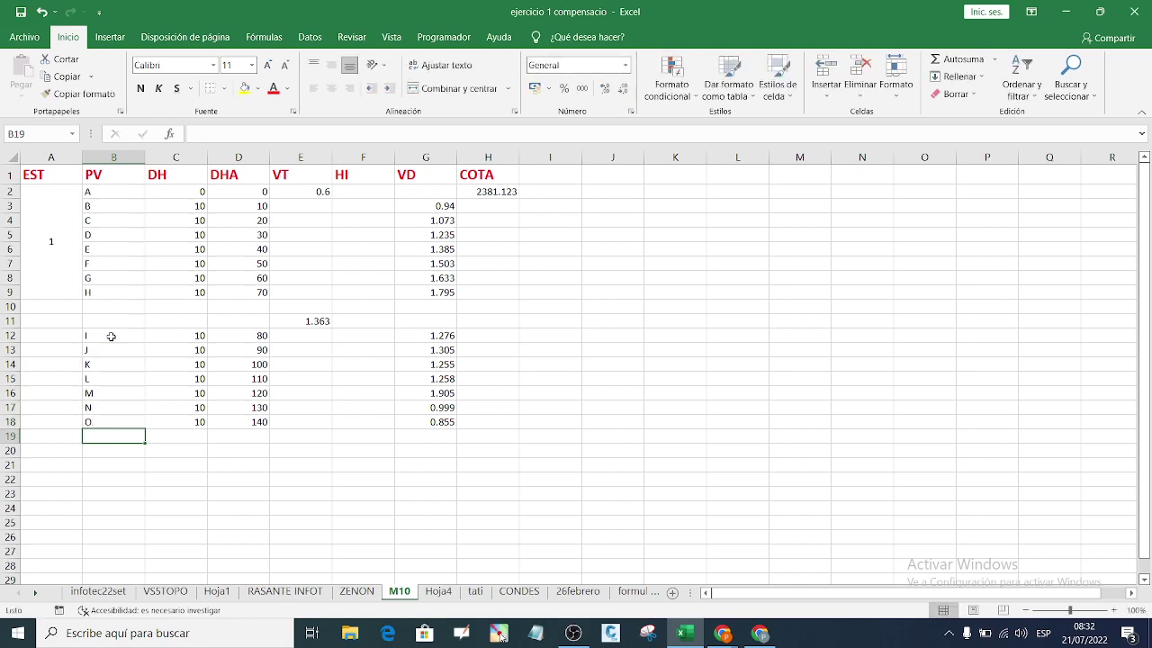
# Step: Enter station number 2 in A11, then merge cells A11:A18 and center the number horizontally and vertically
pyautogui.click(49, 322)
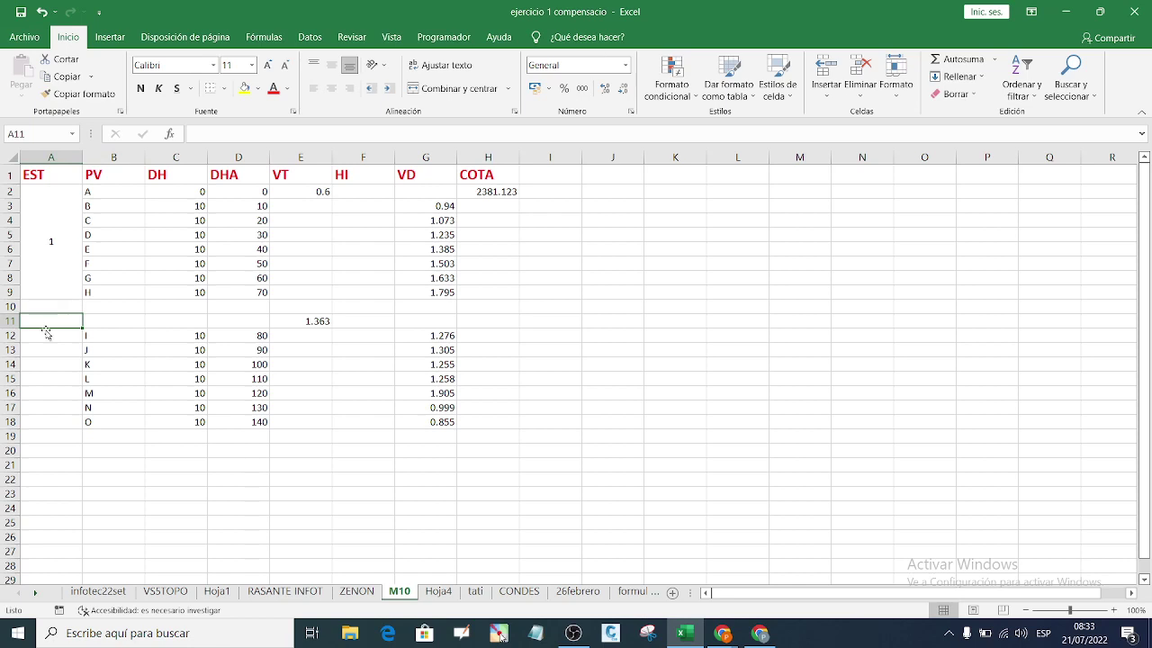
pyautogui.click(46, 333)
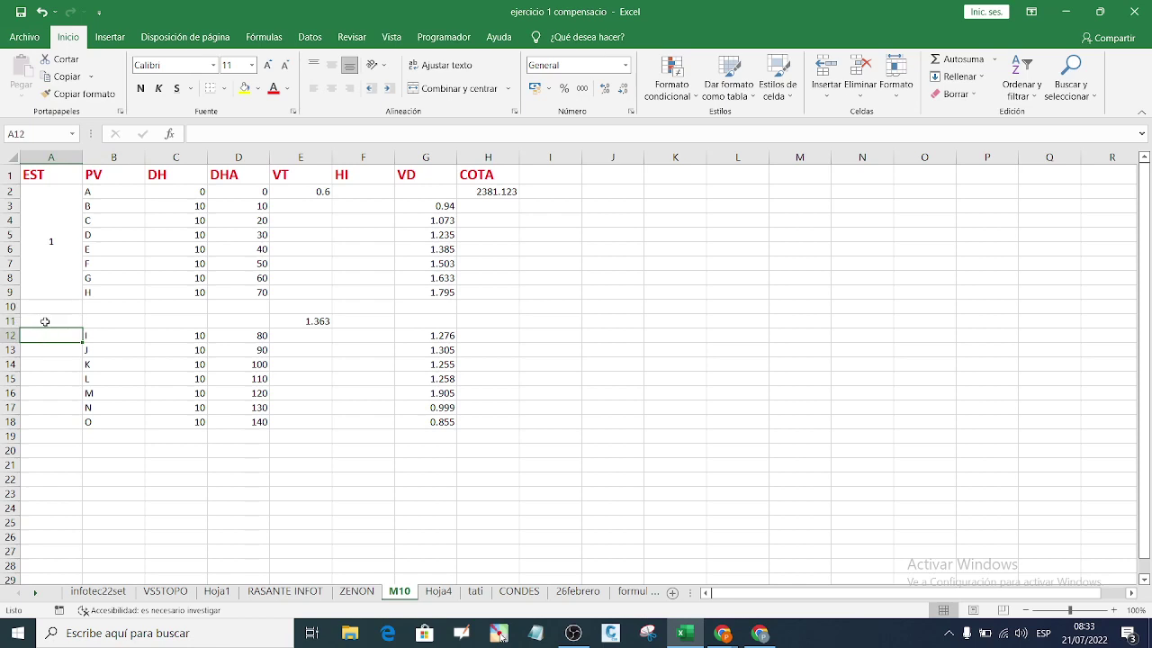
pyautogui.click(45, 322)
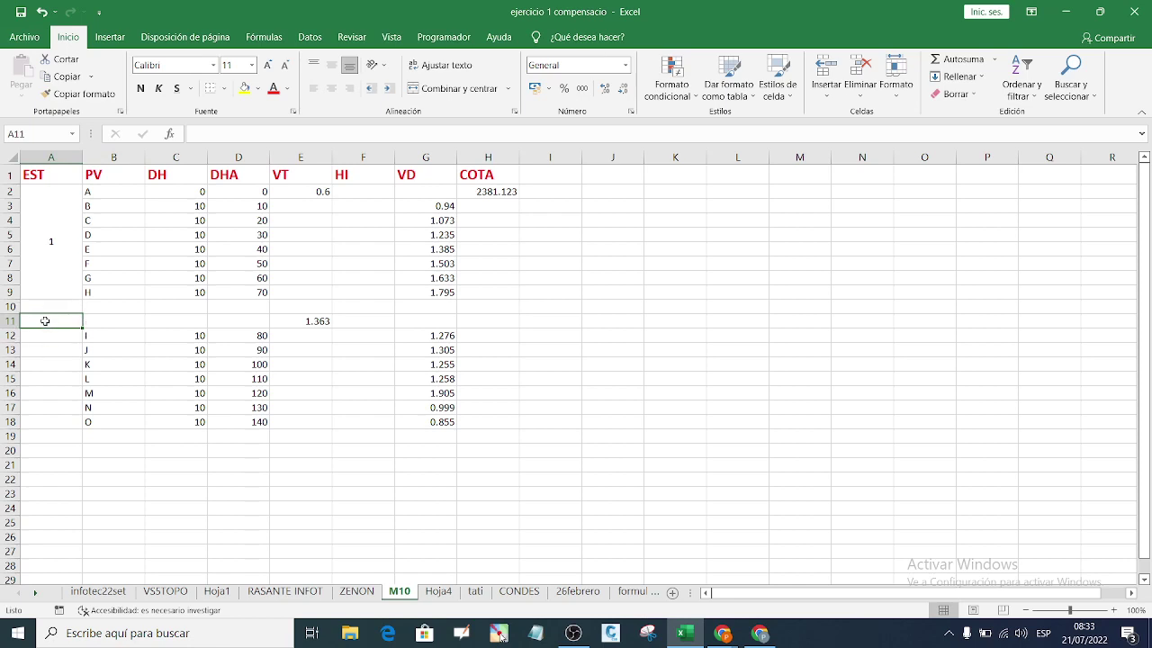
pyautogui.write('2')
pyautogui.click(51, 324)
pyautogui.moveTo(51, 321); pyautogui.dragTo(63, 419)
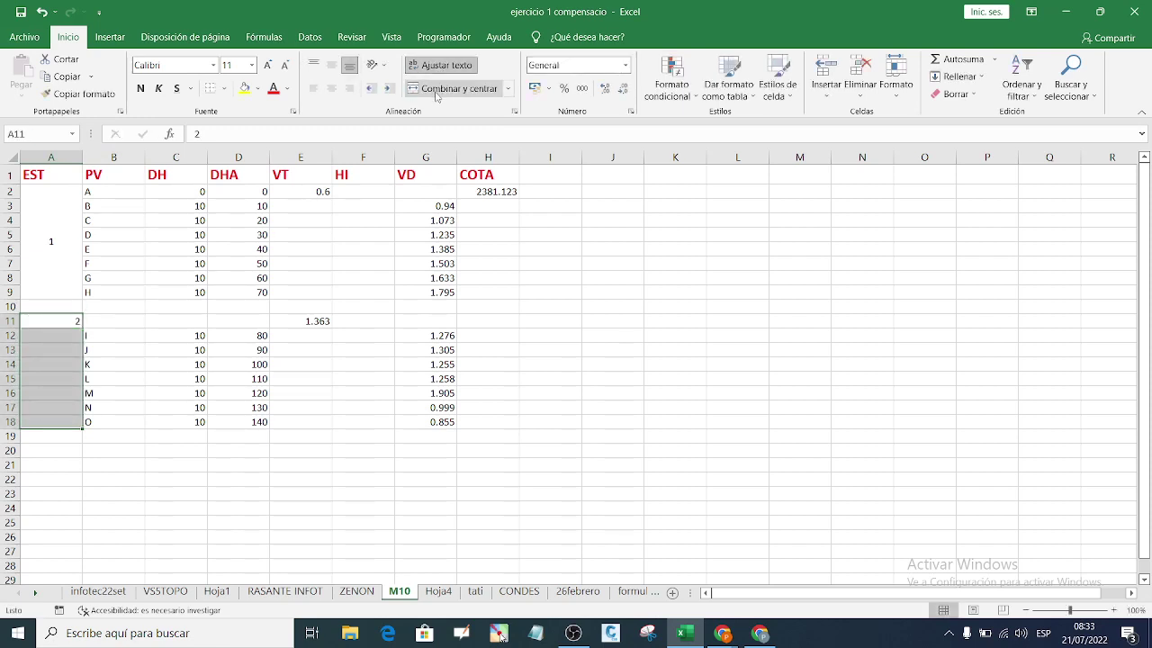
pyautogui.click(437, 94)
pyautogui.click(331, 67)
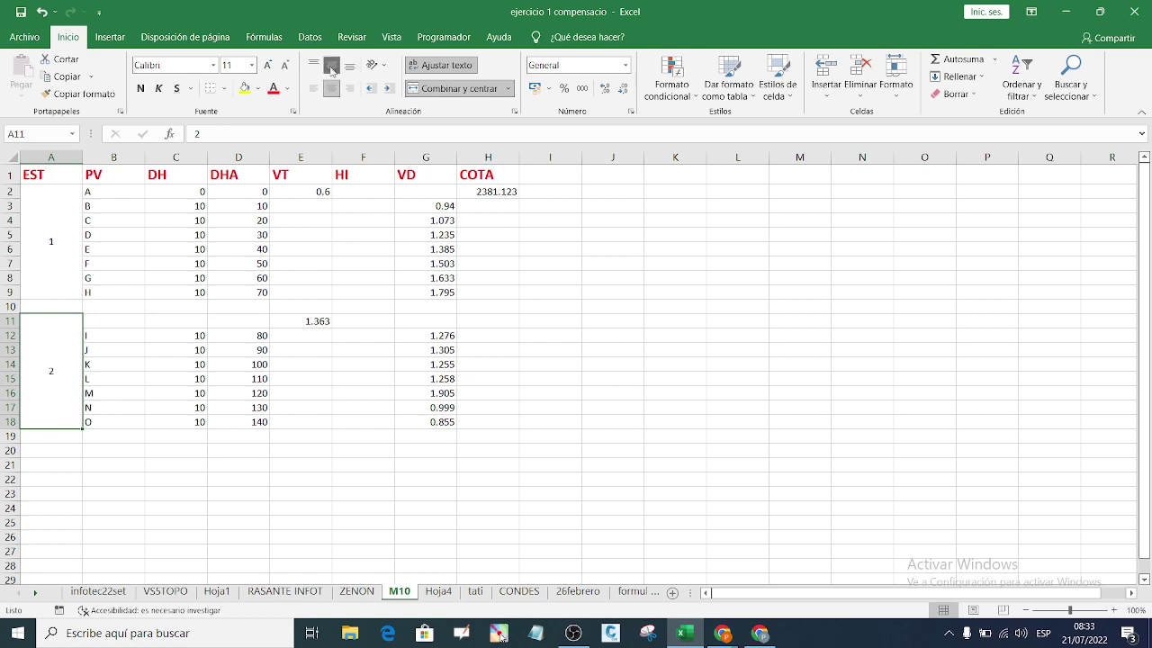
pyautogui.click(261, 466)
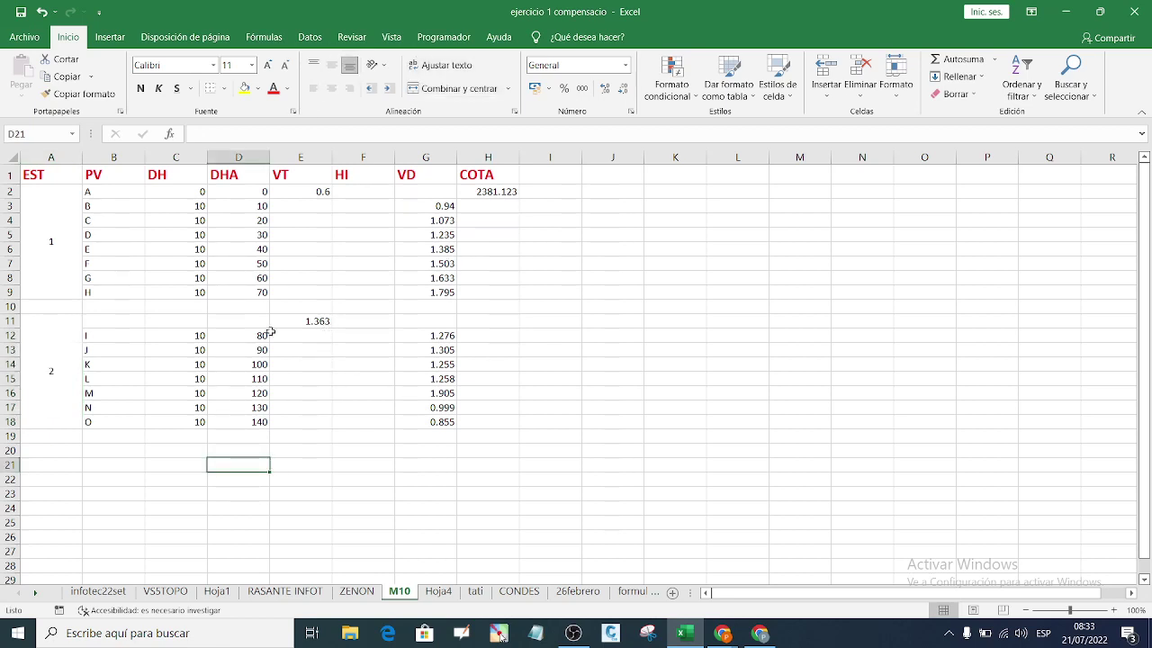
# Step: Narrow the PV, DH, DHA, VT and VD columns and center the VD heading in G1
pyautogui.moveTo(145, 158)
pyautogui.mouseDown()
pyautogui.moveTo(112, 163)
pyautogui.moveTo(174, 157)
pyautogui.moveTo(141, 157)
pyautogui.mouseUp()
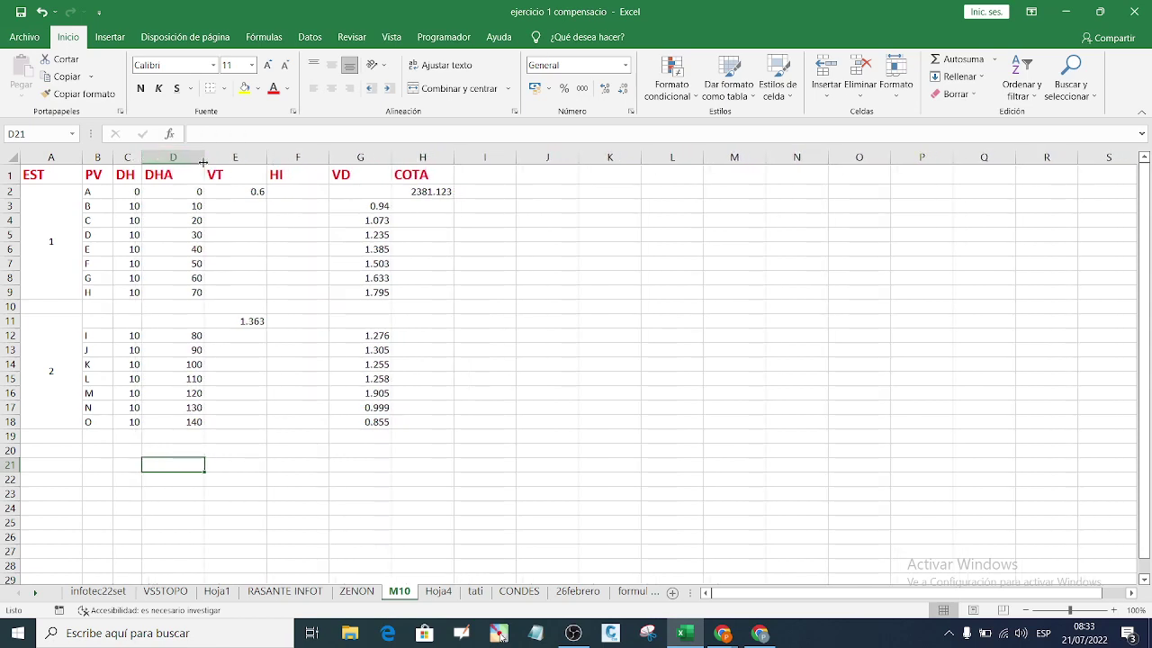
pyautogui.moveTo(195, 157); pyautogui.dragTo(226, 156)
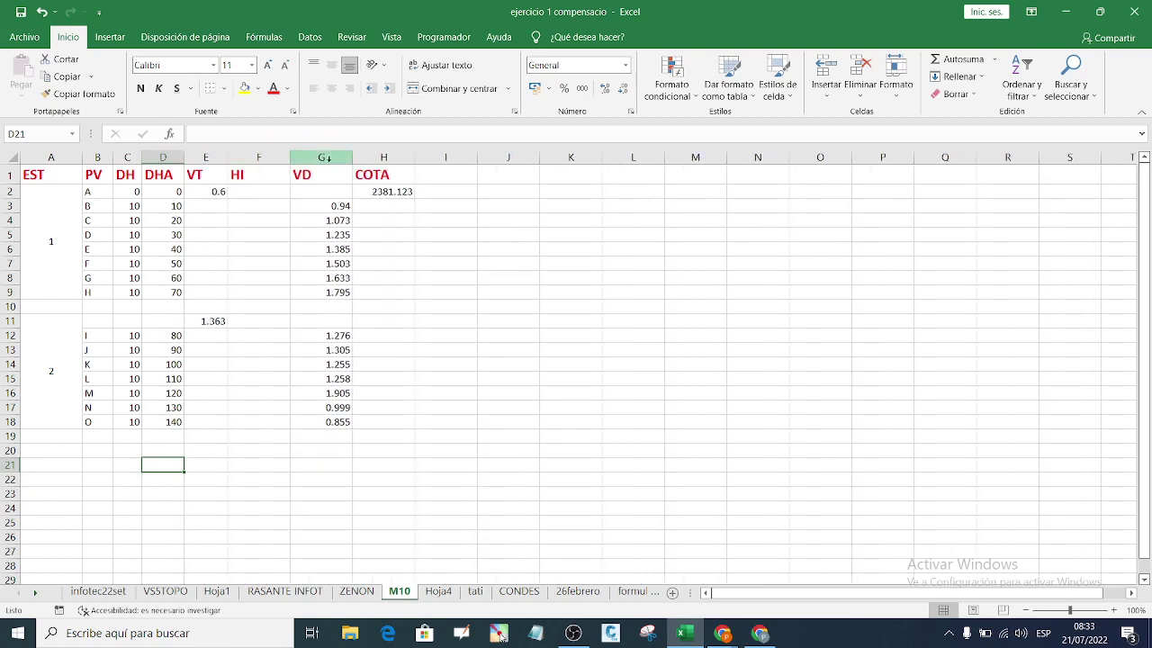
pyautogui.moveTo(351, 157); pyautogui.dragTo(340, 157)
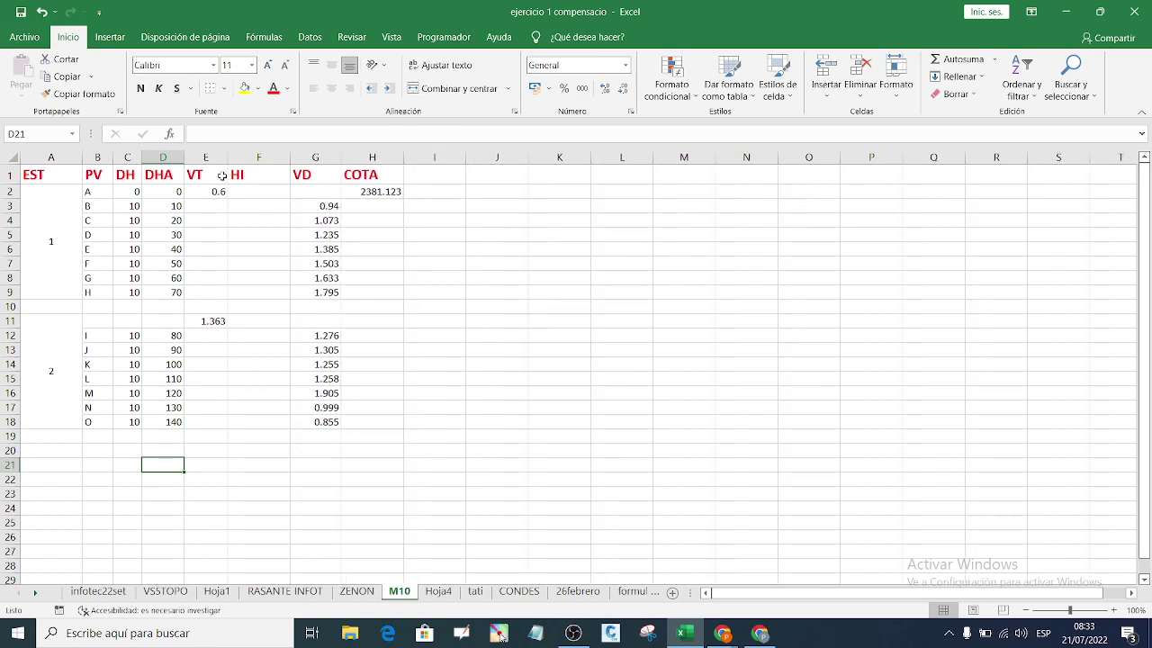
pyautogui.click(304, 175)
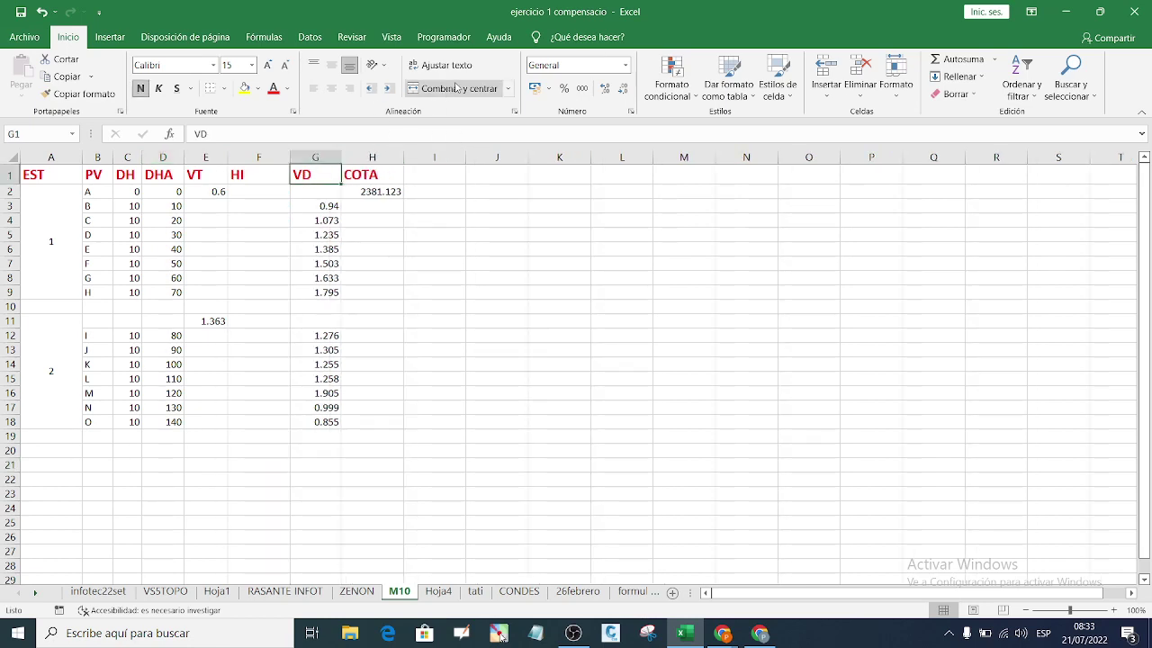
pyautogui.click(449, 90)
# Step: Try to center the header row A1:H1 with Merge and Center, and undo the merge
pyautogui.moveTo(68, 183); pyautogui.dragTo(383, 176)
pyautogui.click(454, 88)
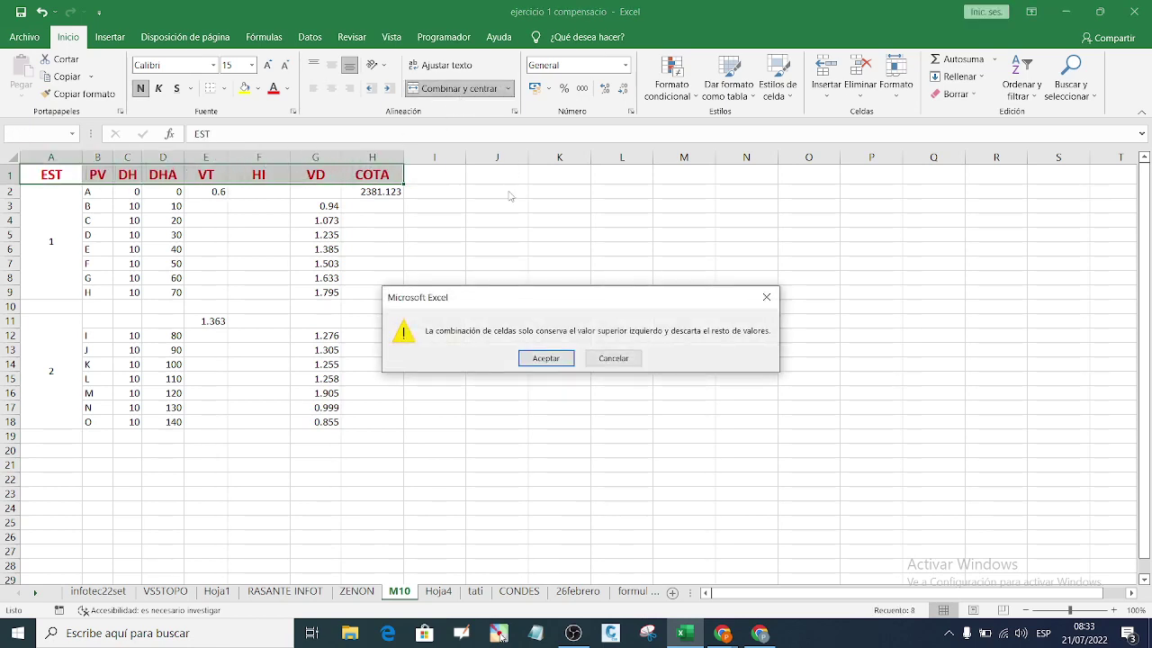
pyautogui.click(545, 357)
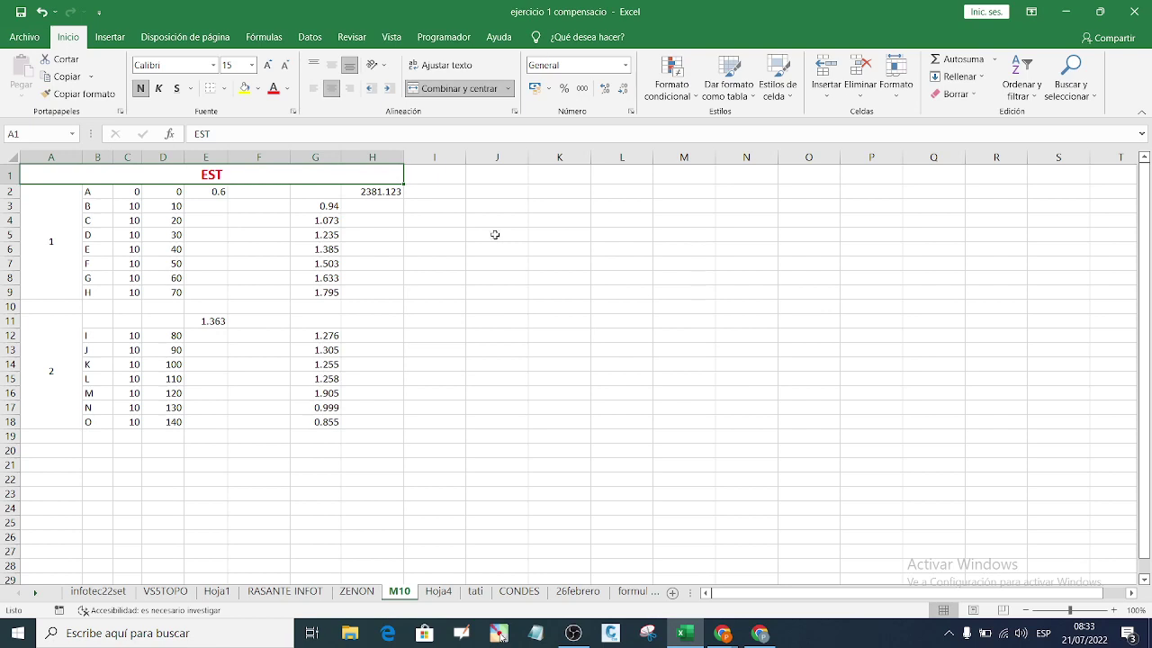
pyautogui.hotkey('ctrl', 'z')
pyautogui.click(509, 287)
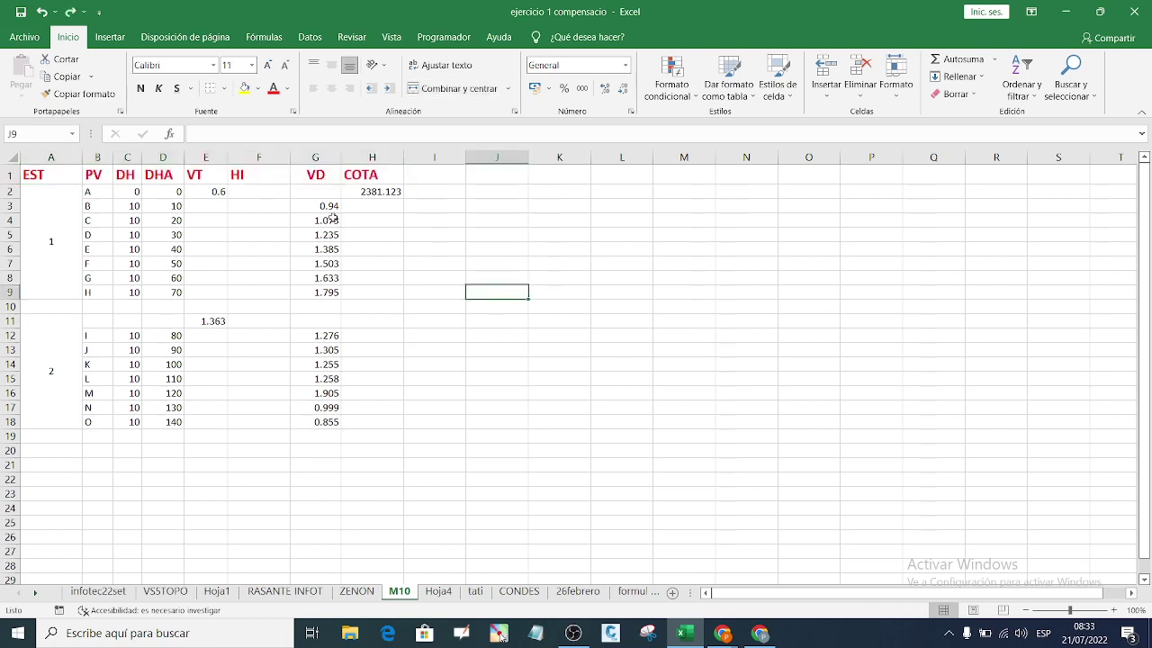
# Step: Center the headings HI, VT, DHA, DH and PV in cells F1 to B1, one at a time
pyautogui.click(258, 172)
pyautogui.click(331, 88)
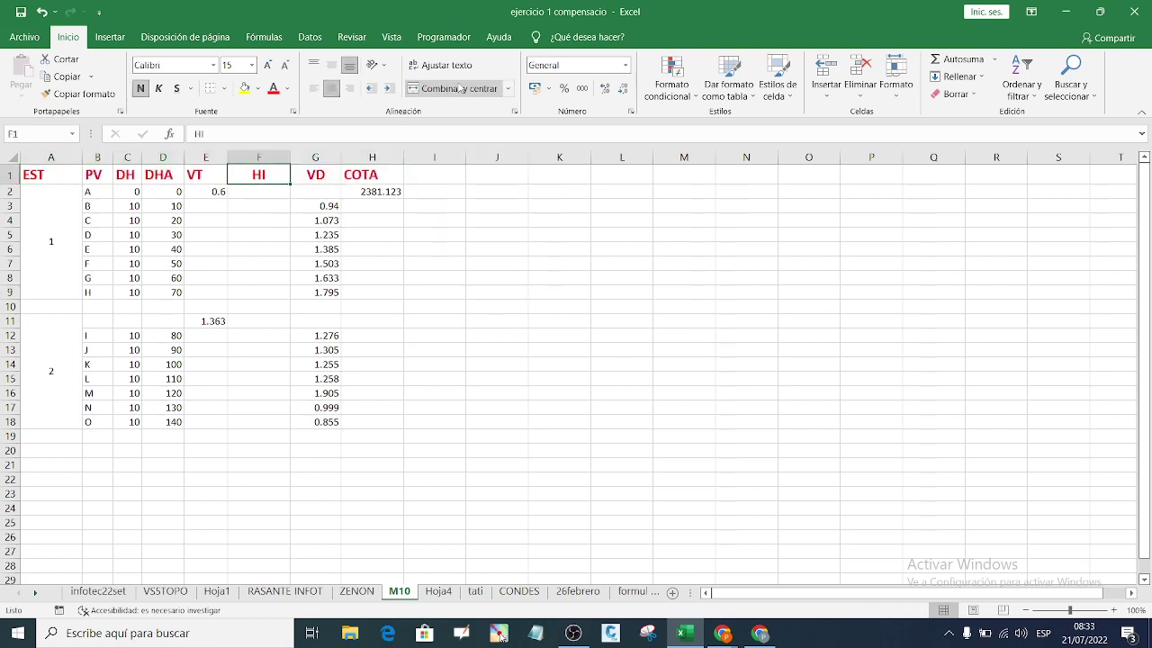
pyautogui.click(489, 261)
pyautogui.click(206, 172)
pyautogui.click(331, 89)
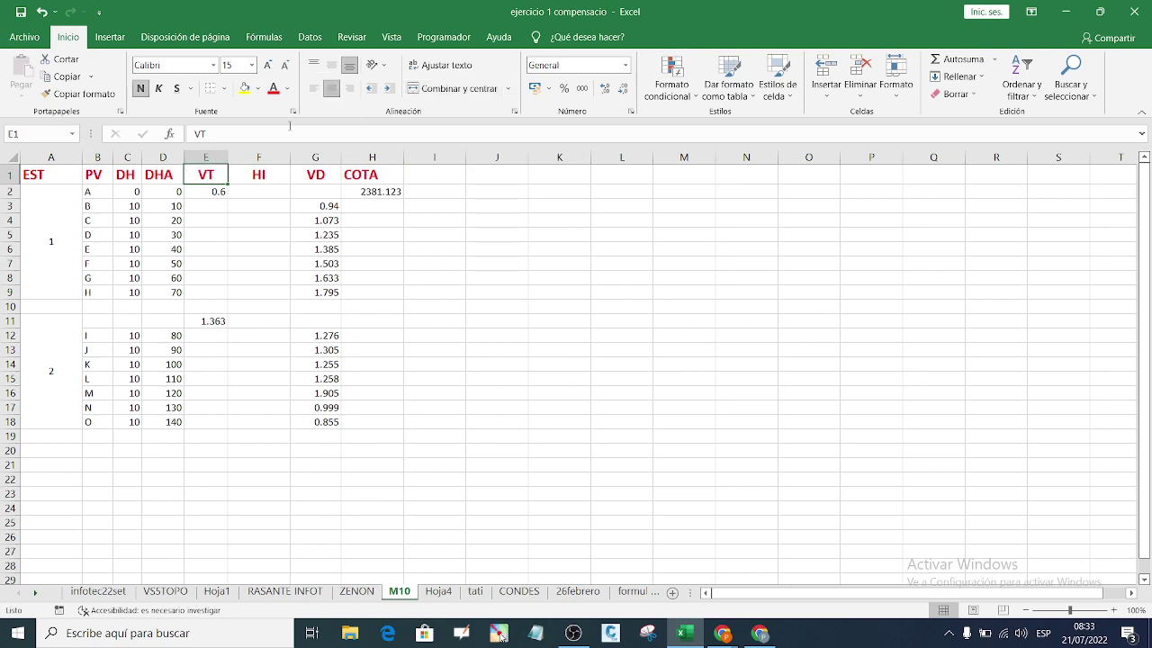
pyautogui.click(164, 173)
pyautogui.click(331, 88)
pyautogui.click(497, 234)
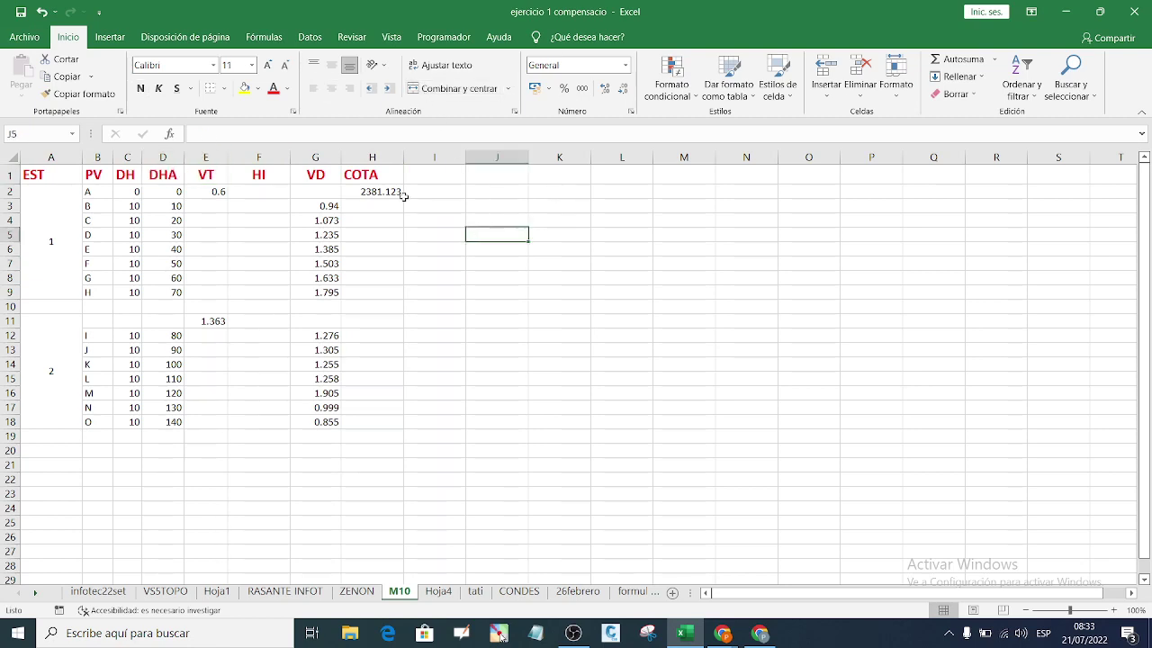
pyautogui.click(124, 175)
pyautogui.click(331, 88)
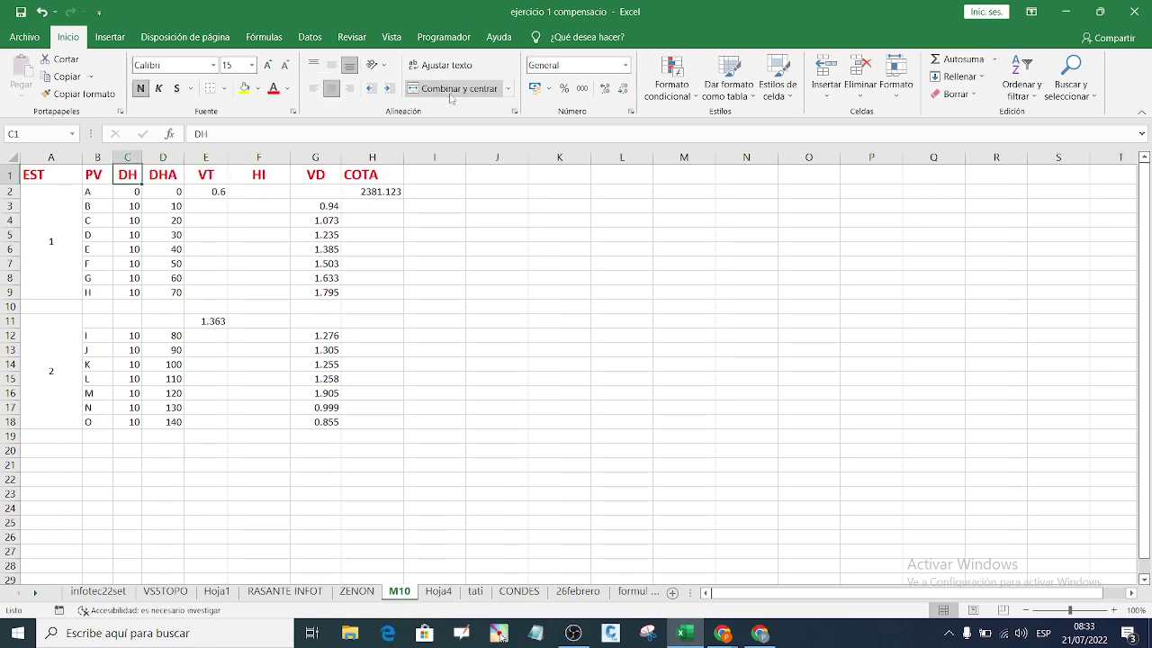
pyautogui.click(502, 246)
pyautogui.click(99, 177)
pyautogui.click(331, 89)
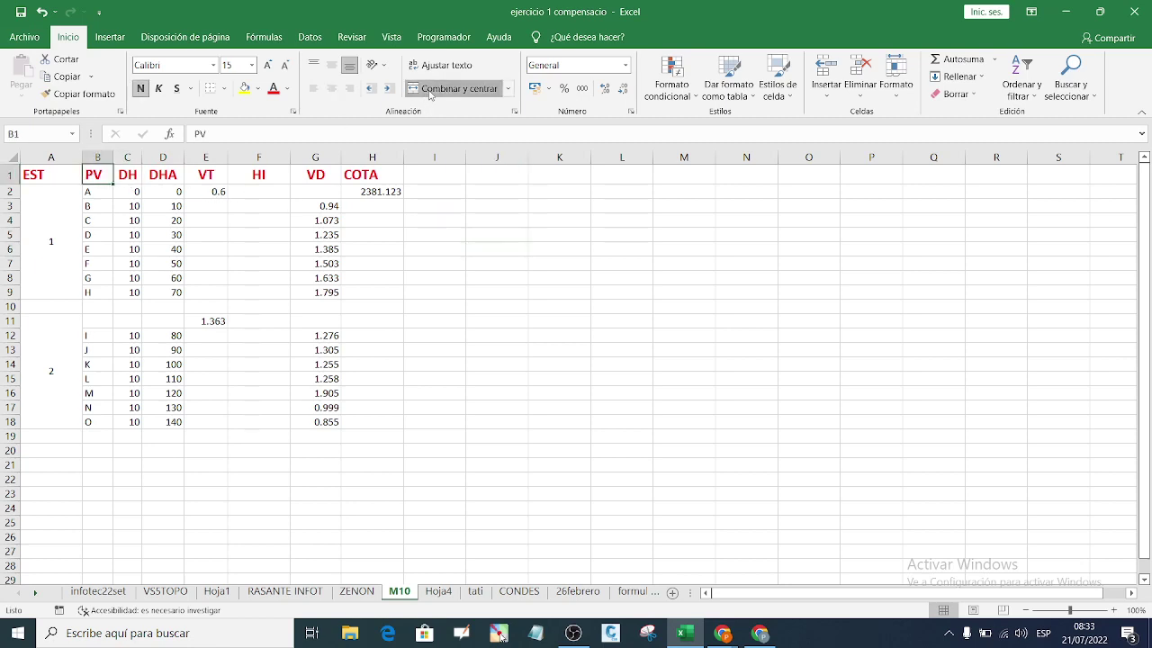
pyautogui.click(534, 260)
pyautogui.click(474, 389)
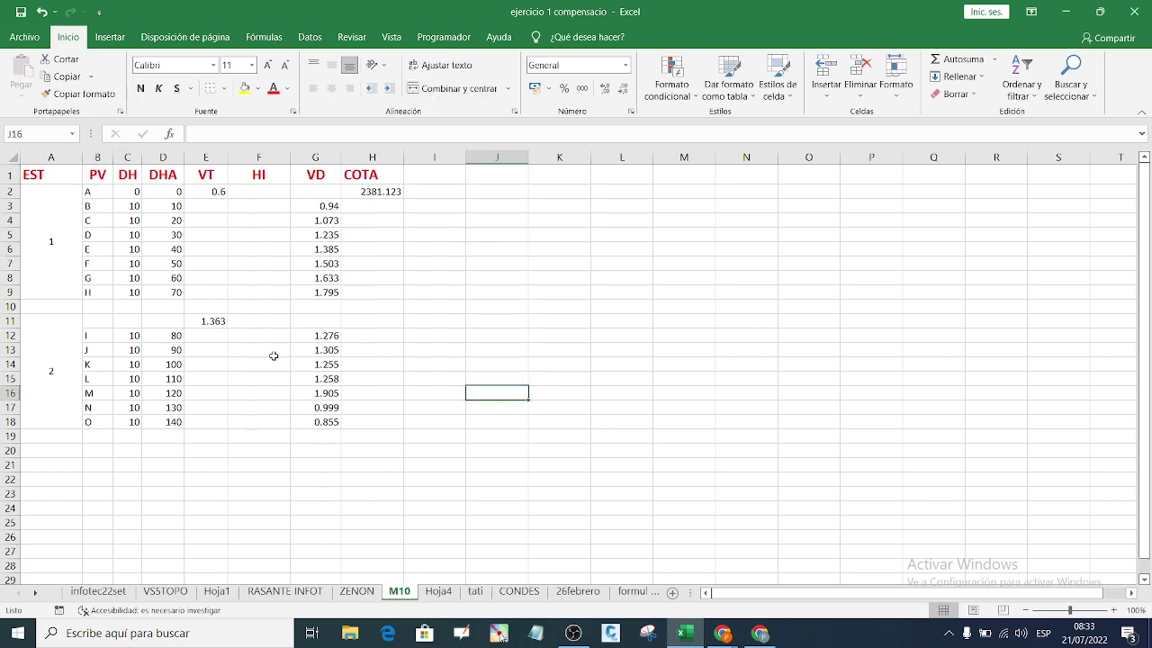
# Step: Copy the third station's backsight reading from G20 on sheet ZENON and paste it as a value in E19 of M10
pyautogui.click(357, 591)
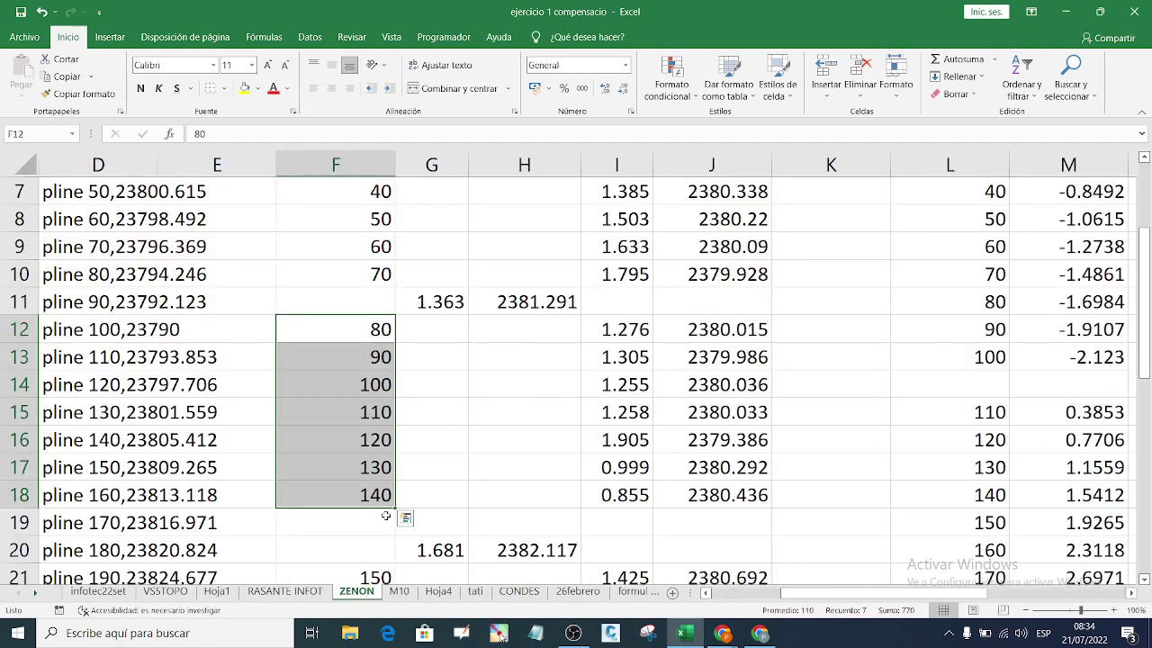
pyautogui.scroll(-4, 422, 448)
pyautogui.scroll(-4, 423, 448)
pyautogui.scroll(6, 428, 445)
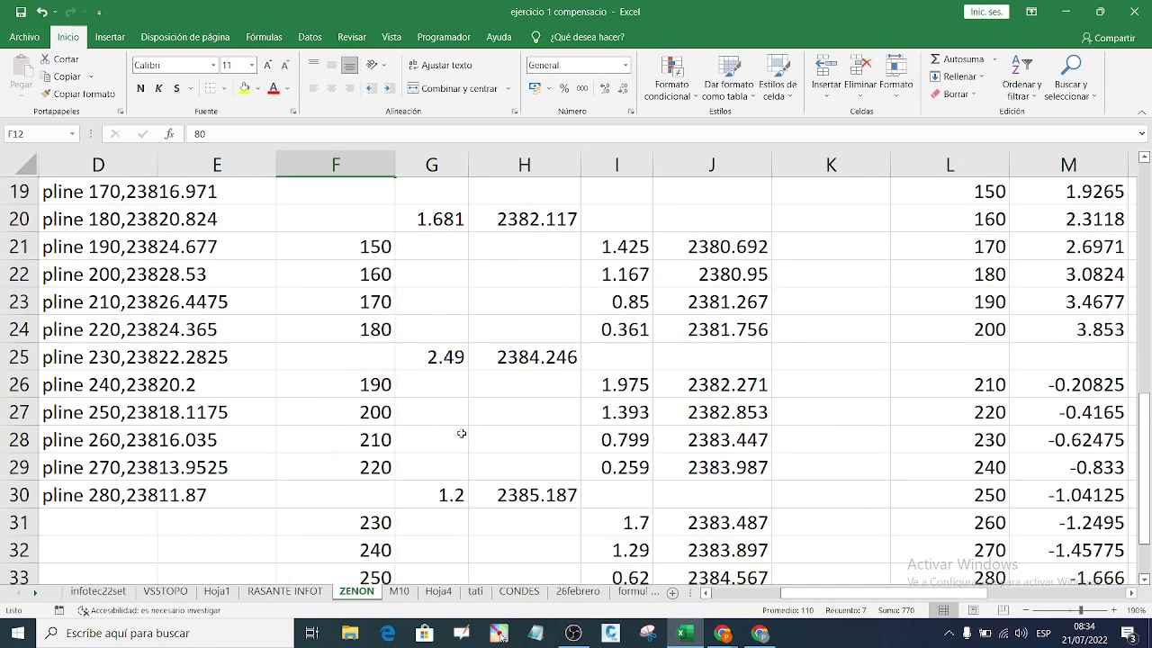
pyautogui.scroll(3, 466, 426)
pyautogui.scroll(-3, 505, 431)
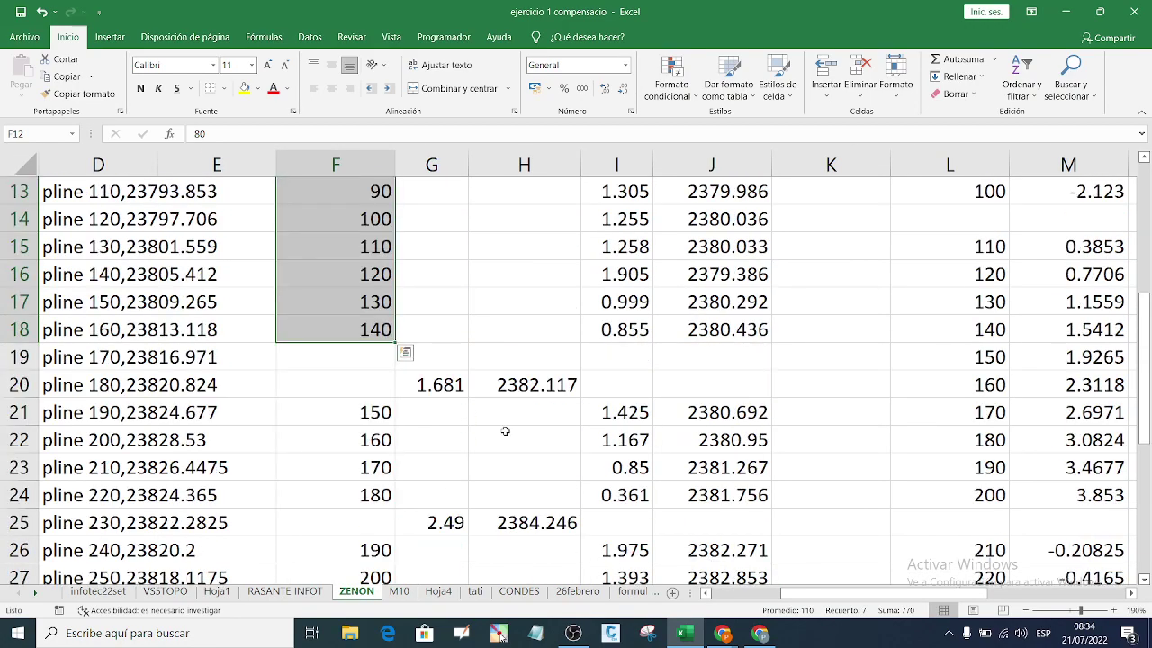
pyautogui.click(440, 386)
pyautogui.rightClick(446, 385)
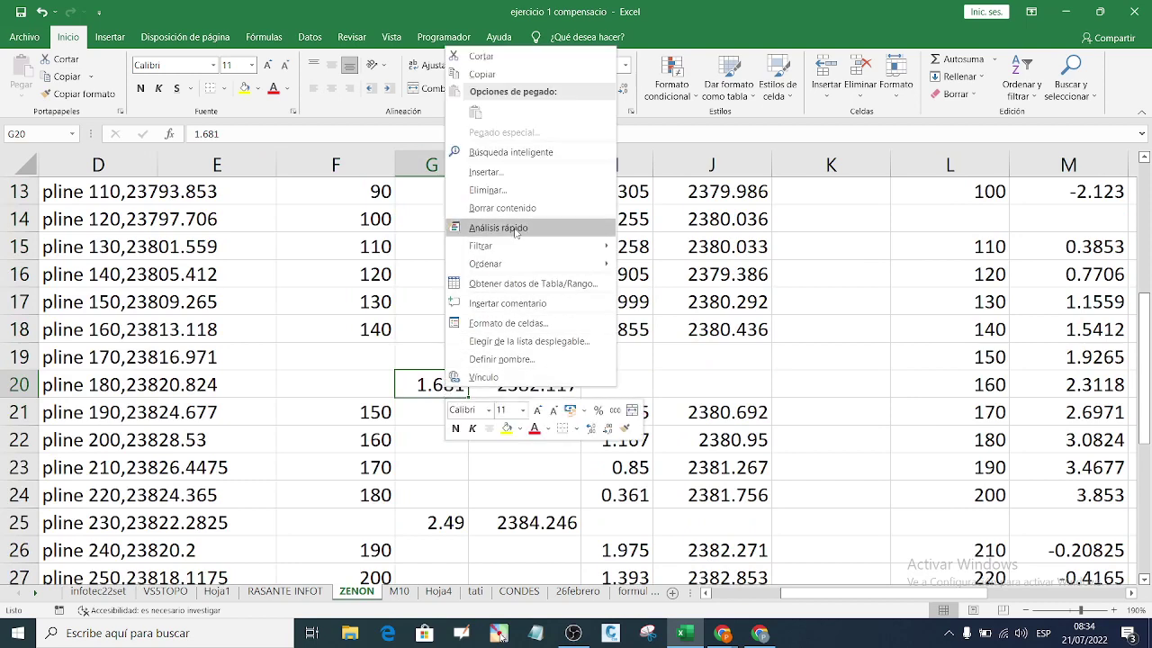
pyautogui.click(491, 75)
pyautogui.click(399, 592)
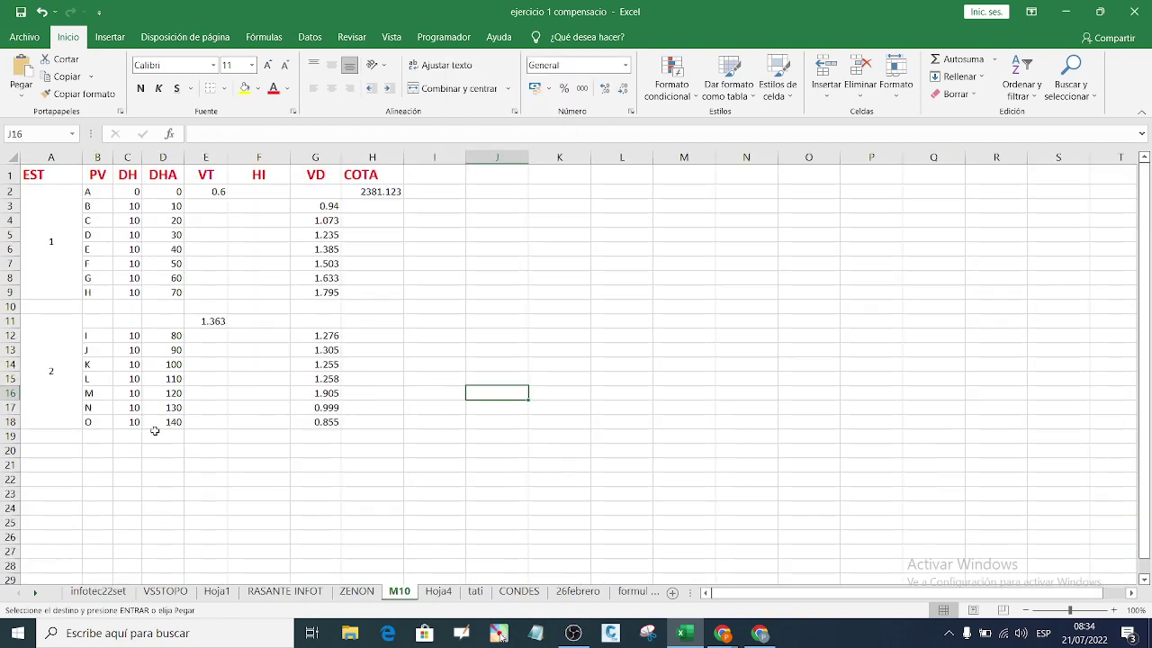
pyautogui.click(207, 439)
pyautogui.rightClick(208, 437)
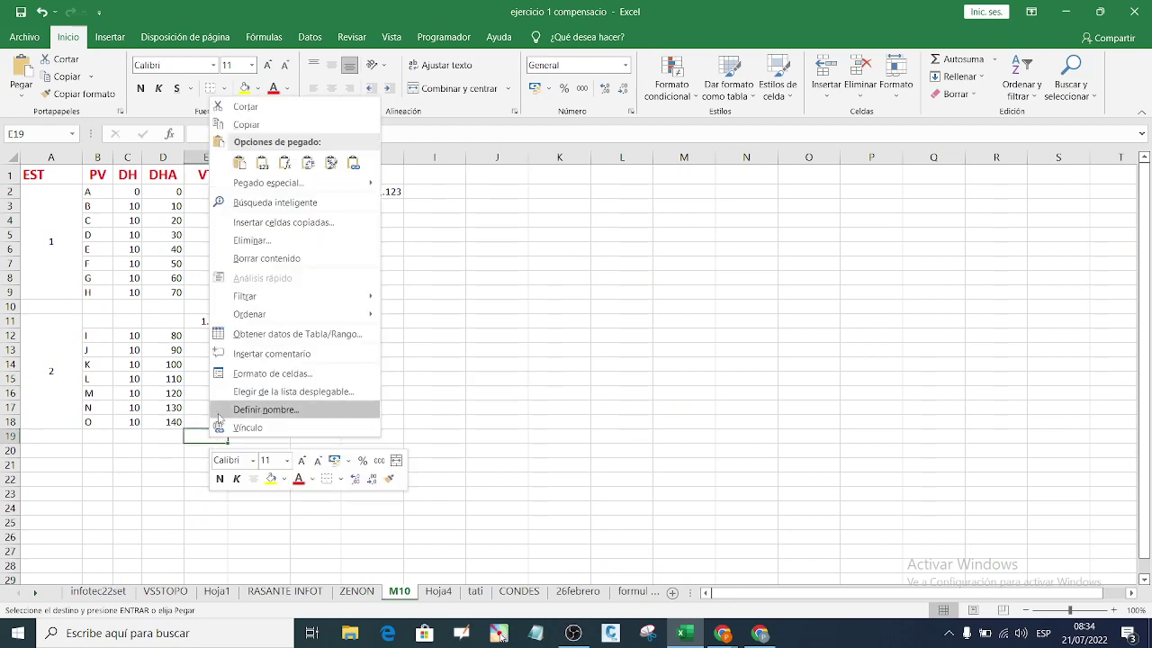
pyautogui.click(261, 164)
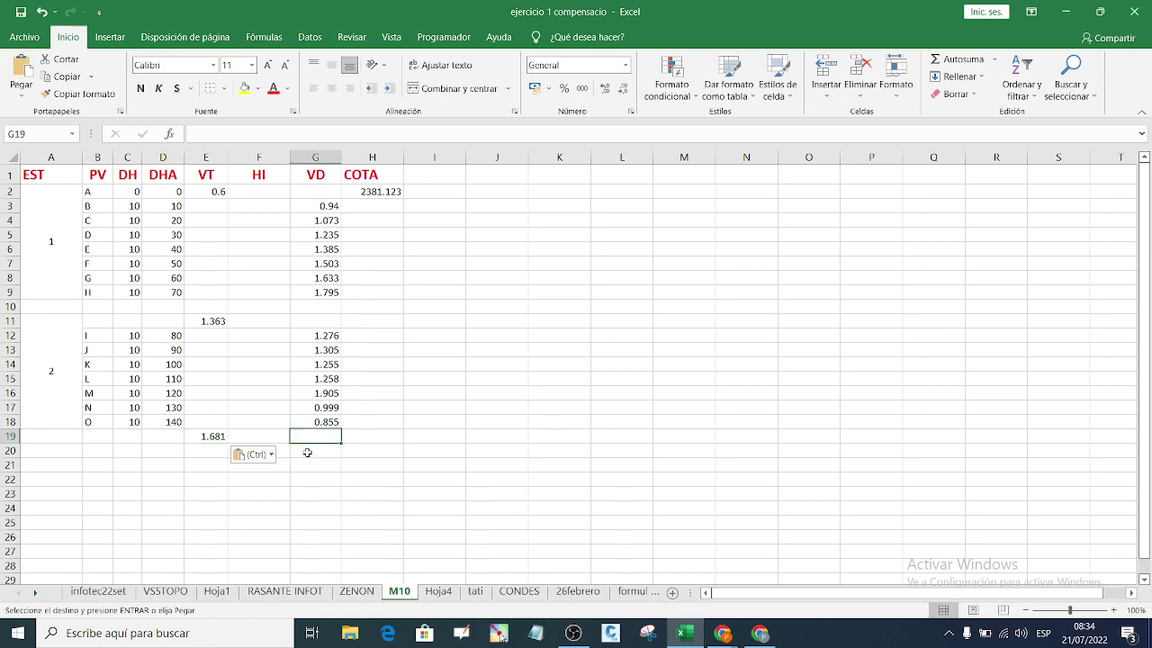
# Step: Copy the foresight readings I21:I24 from sheet ZENON and paste them as values from G20 in the VD column of M10
pyautogui.click(358, 592)
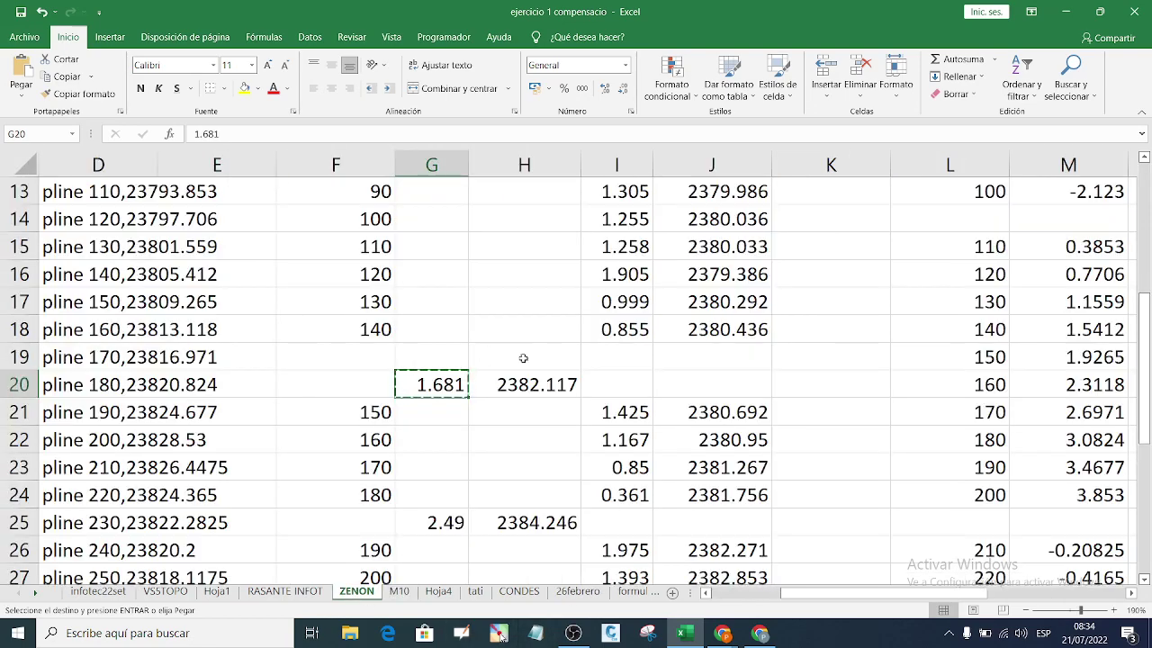
pyautogui.moveTo(619, 411); pyautogui.dragTo(628, 490)
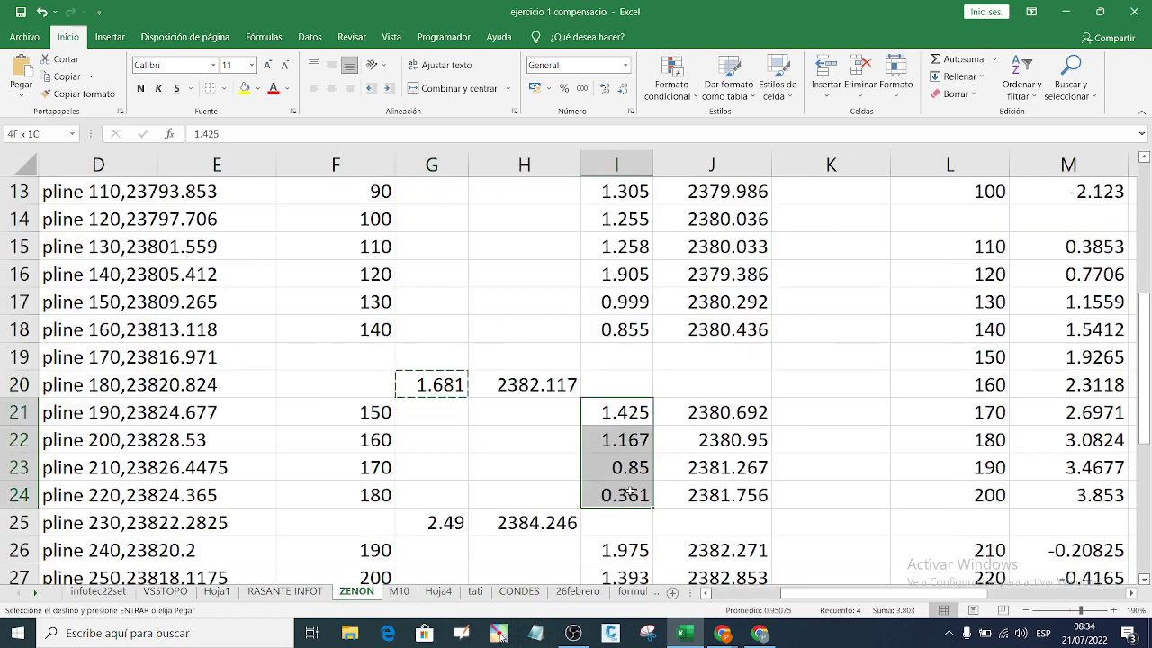
pyautogui.rightClick(618, 442)
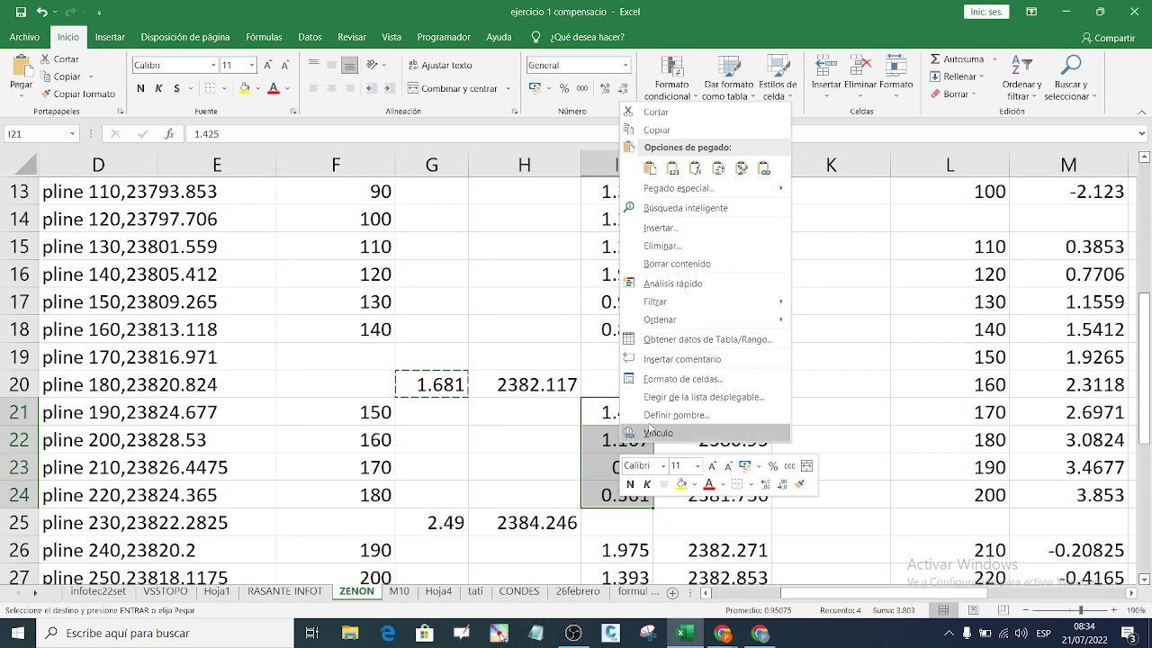
pyautogui.click(656, 130)
pyautogui.click(397, 591)
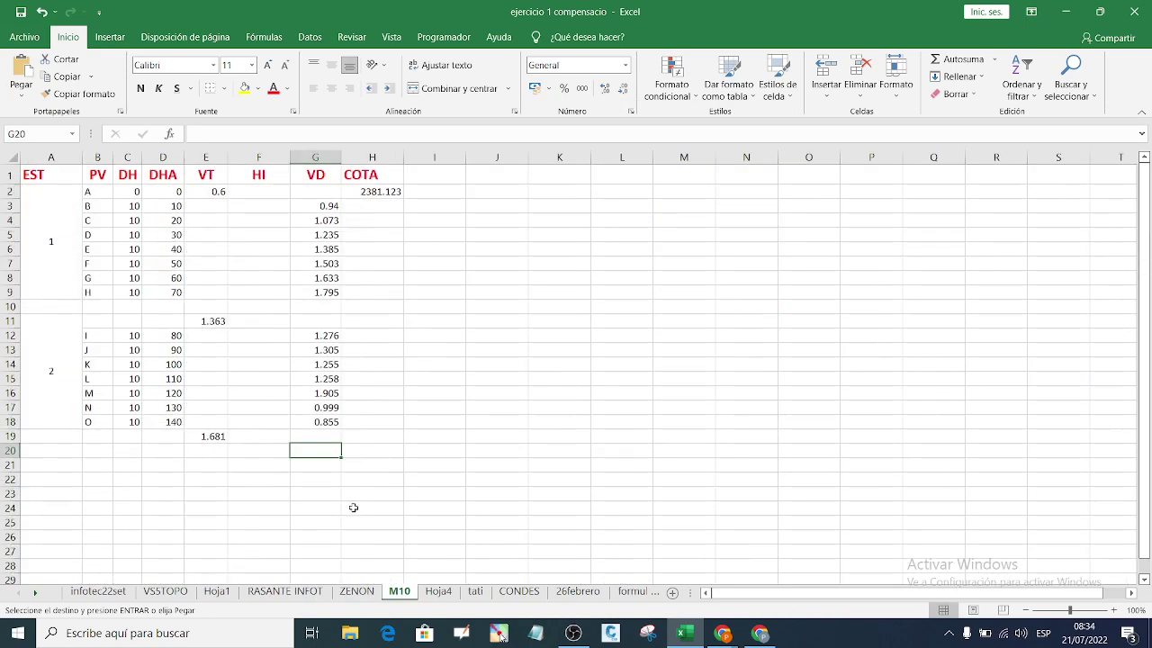
pyautogui.rightClick(311, 448)
pyautogui.click(365, 177)
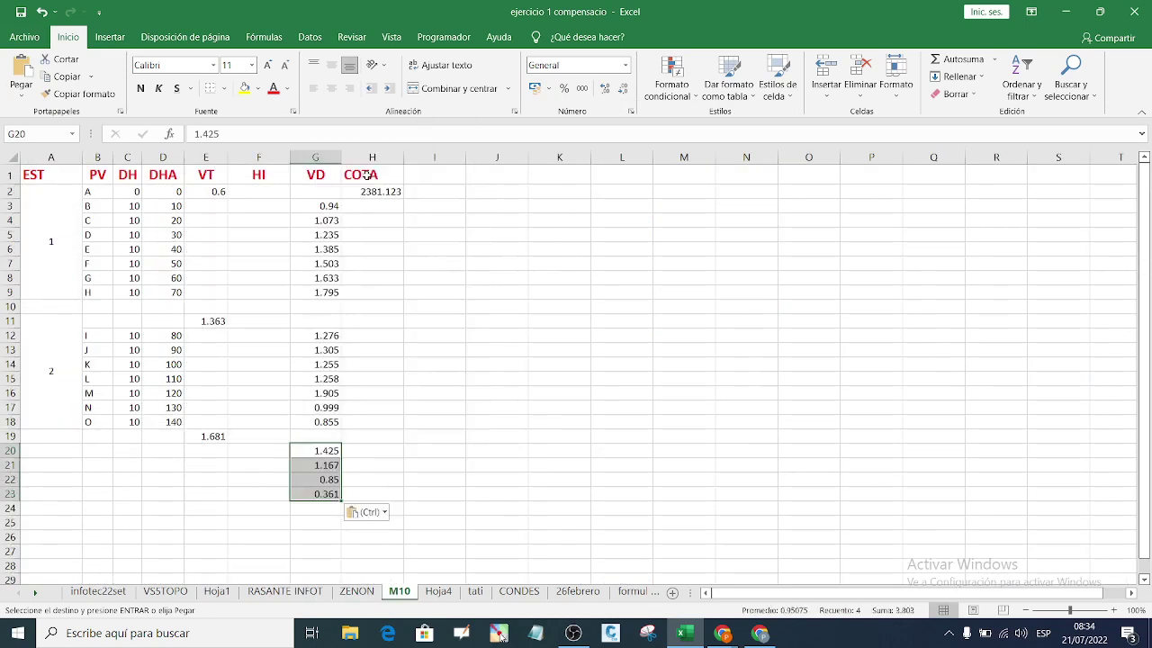
pyautogui.click(424, 465)
pyautogui.click(449, 508)
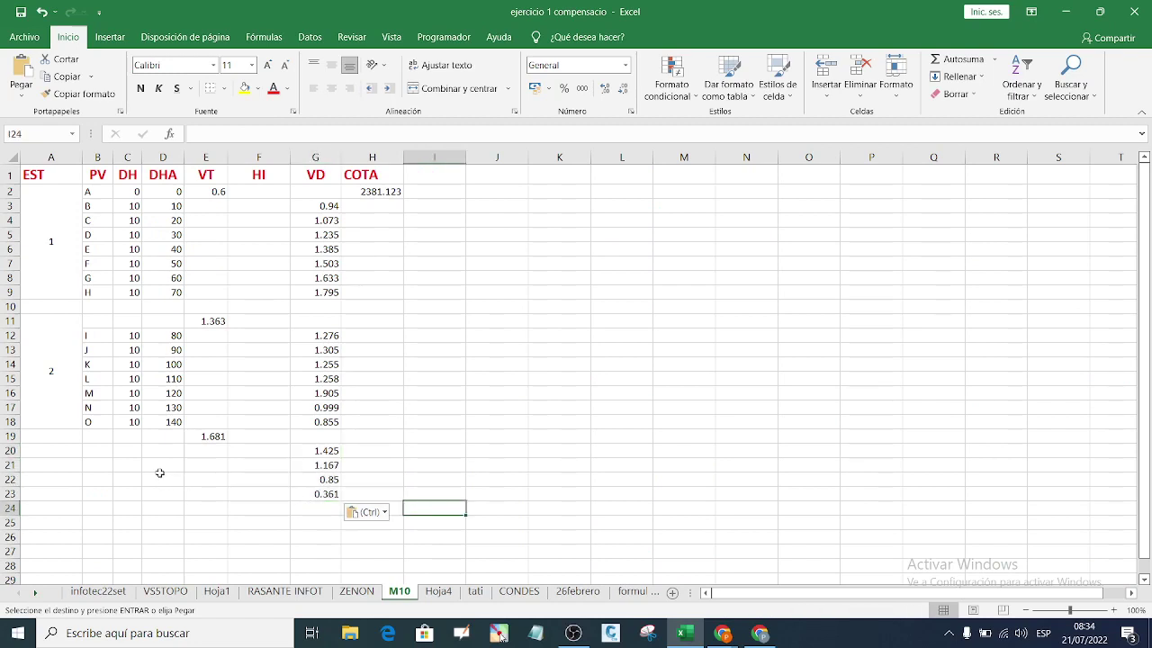
pyautogui.click(759, 633)
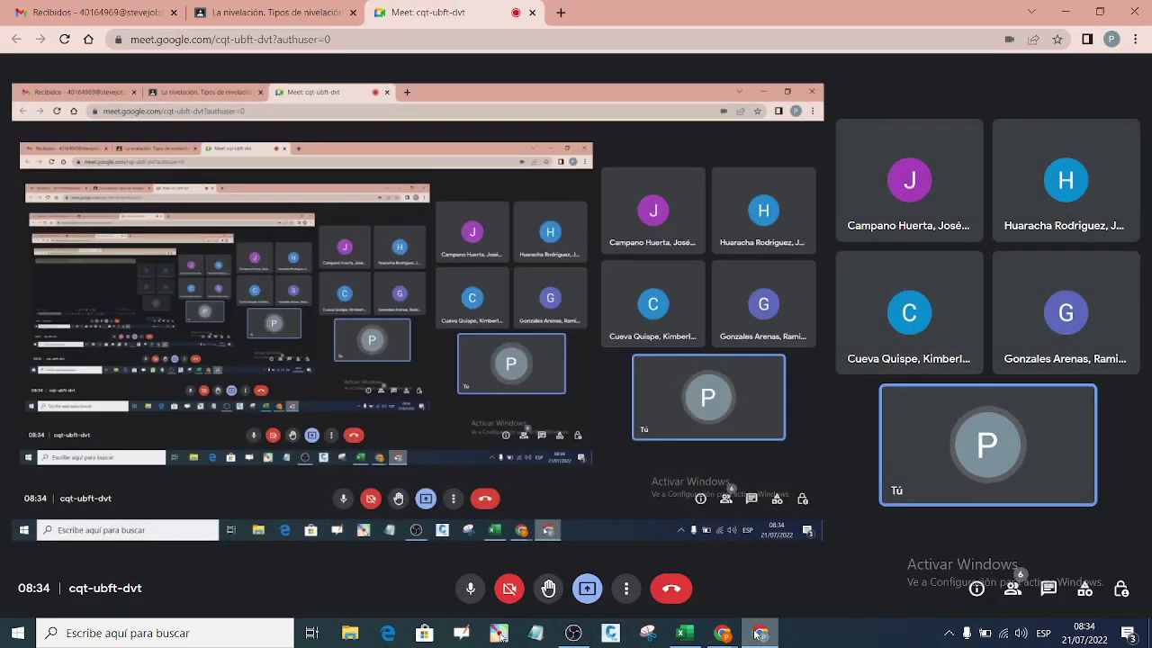
pyautogui.click(758, 633)
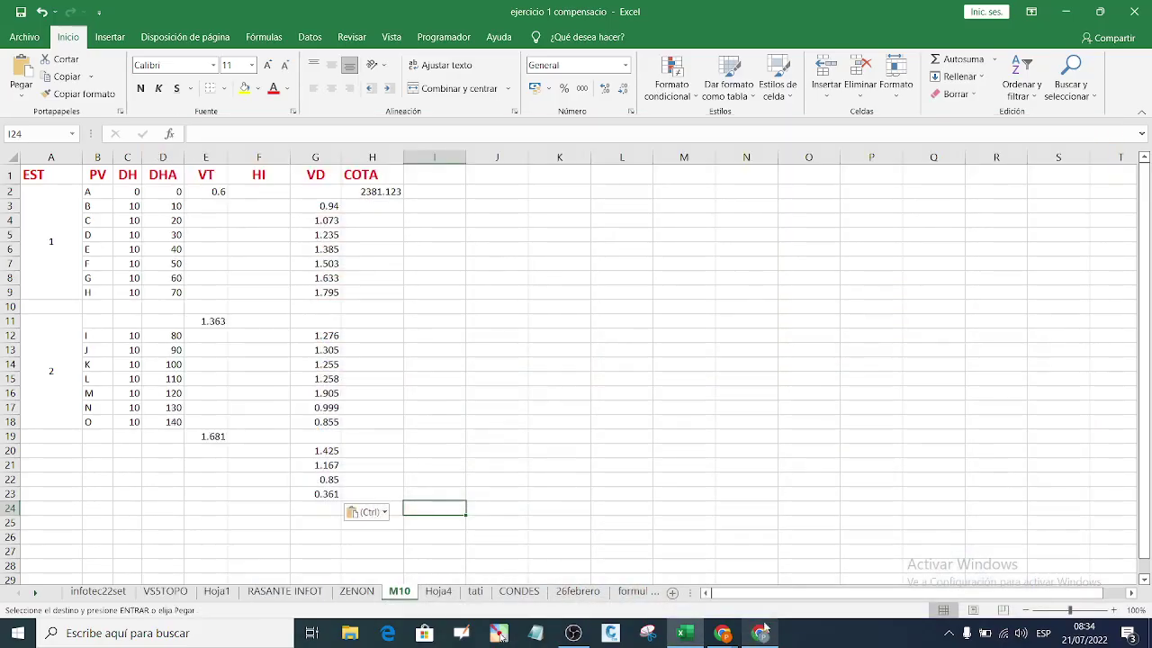
# Step: Copy the accumulated distances F21:F24 from sheet ZENON and paste them as values from D20 in the DHA column of M10
pyautogui.click(357, 591)
pyautogui.click(373, 412)
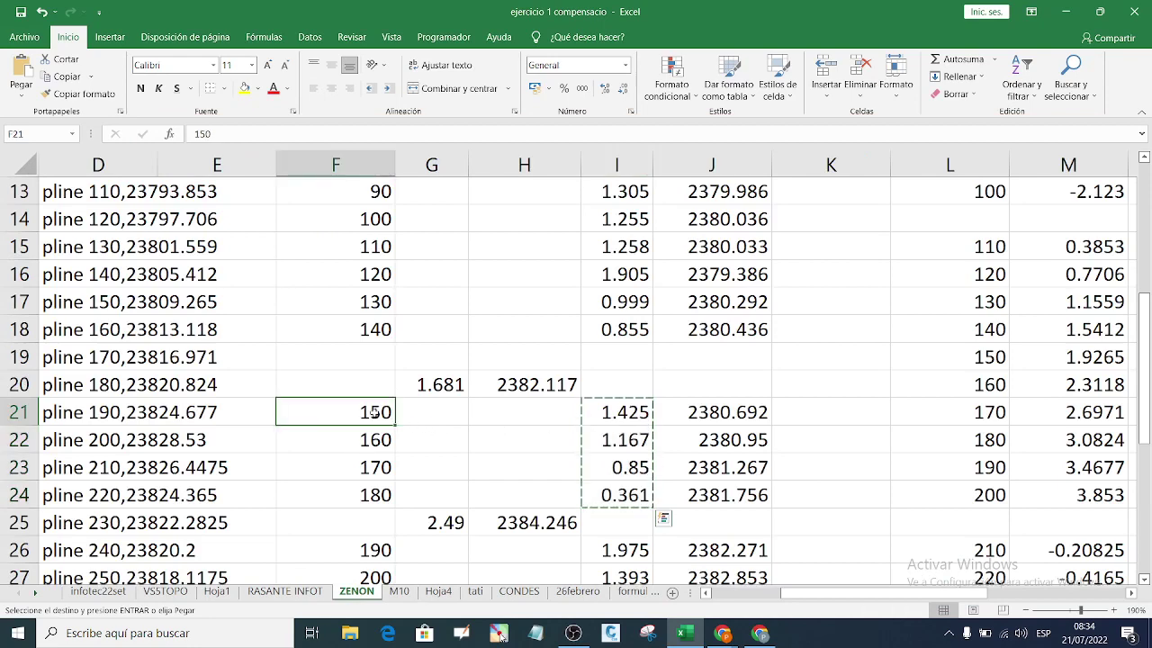
pyautogui.moveTo(374, 412); pyautogui.dragTo(374, 493)
pyautogui.rightClick(364, 455)
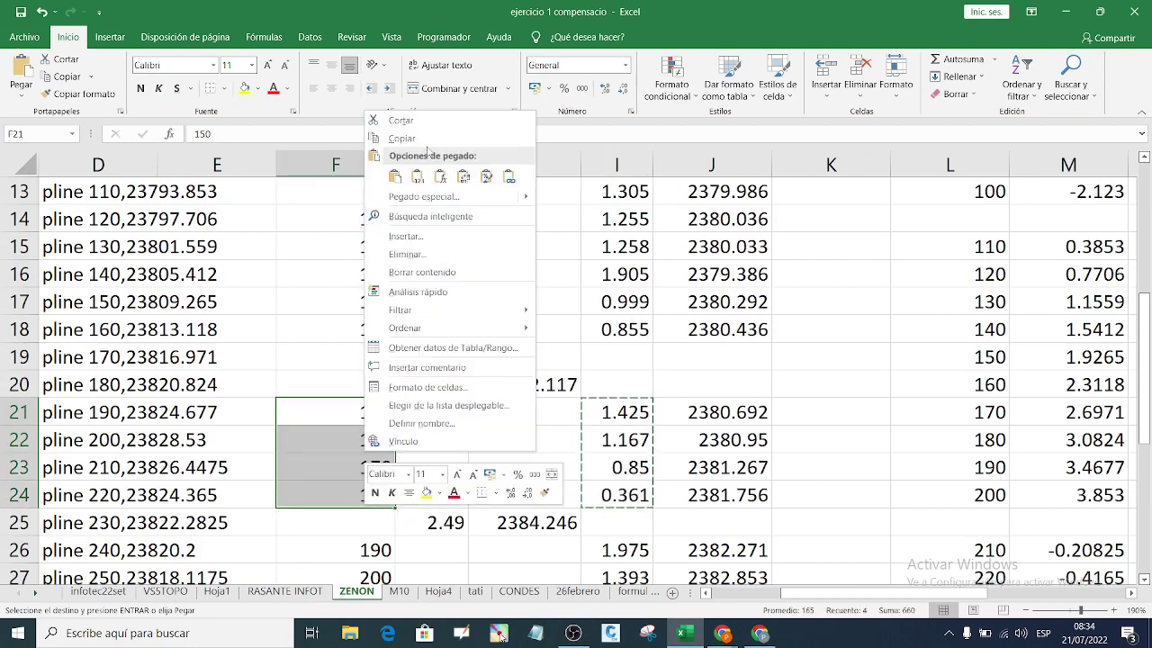
pyautogui.click(407, 138)
pyautogui.click(399, 591)
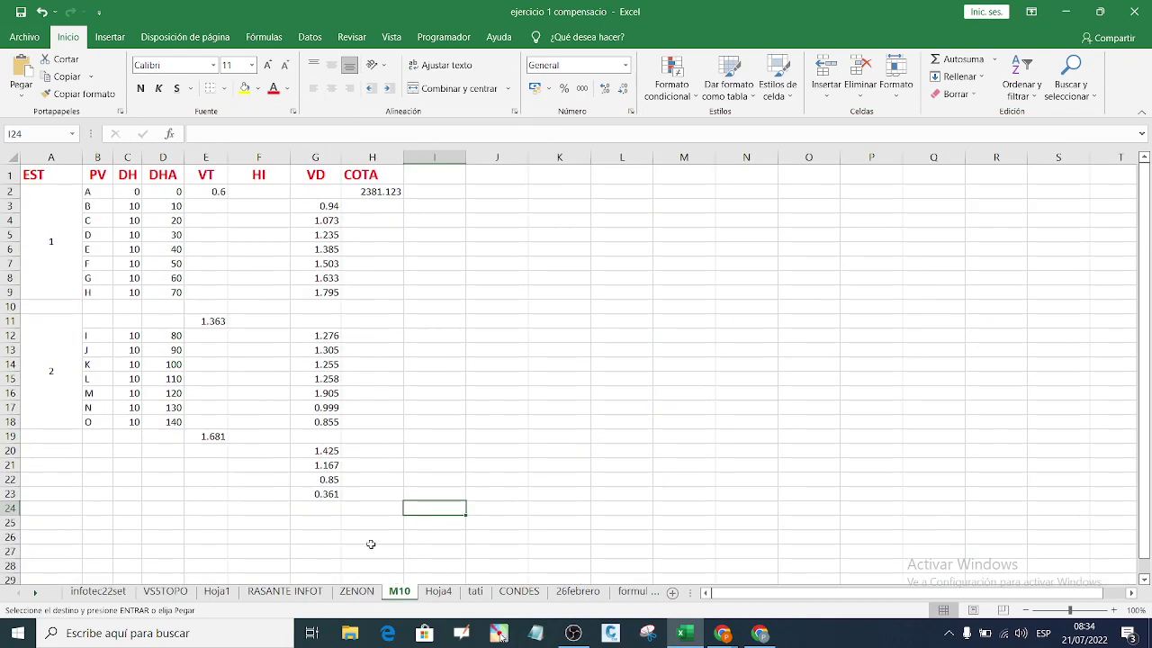
pyautogui.click(172, 453)
pyautogui.rightClick(171, 453)
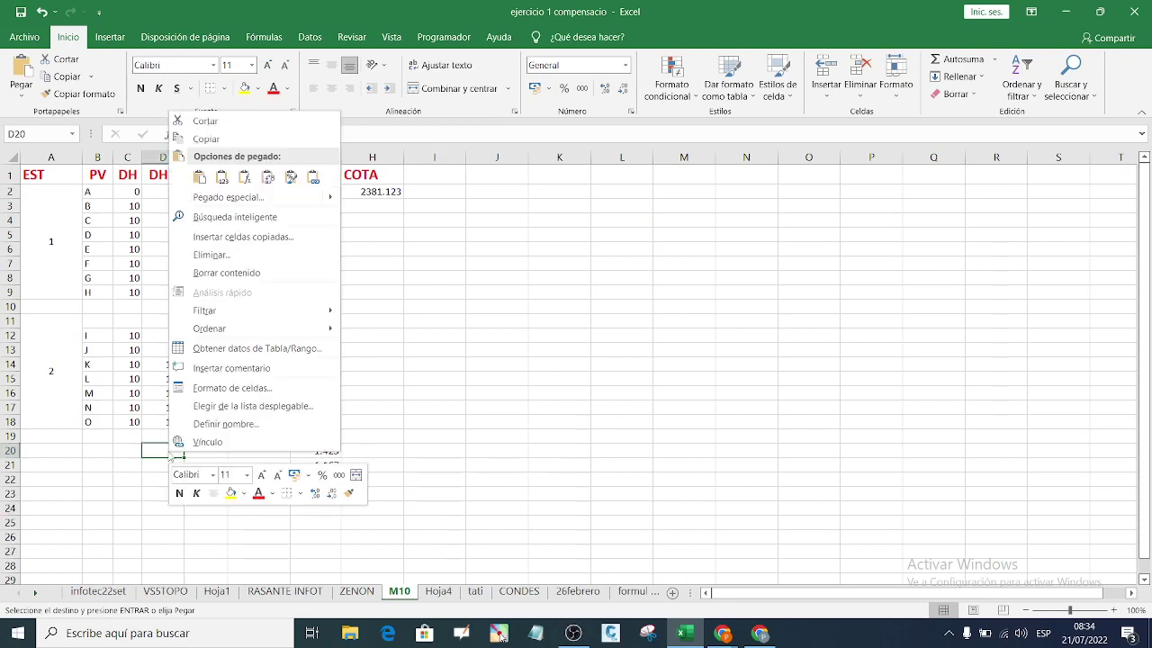
pyautogui.click(222, 177)
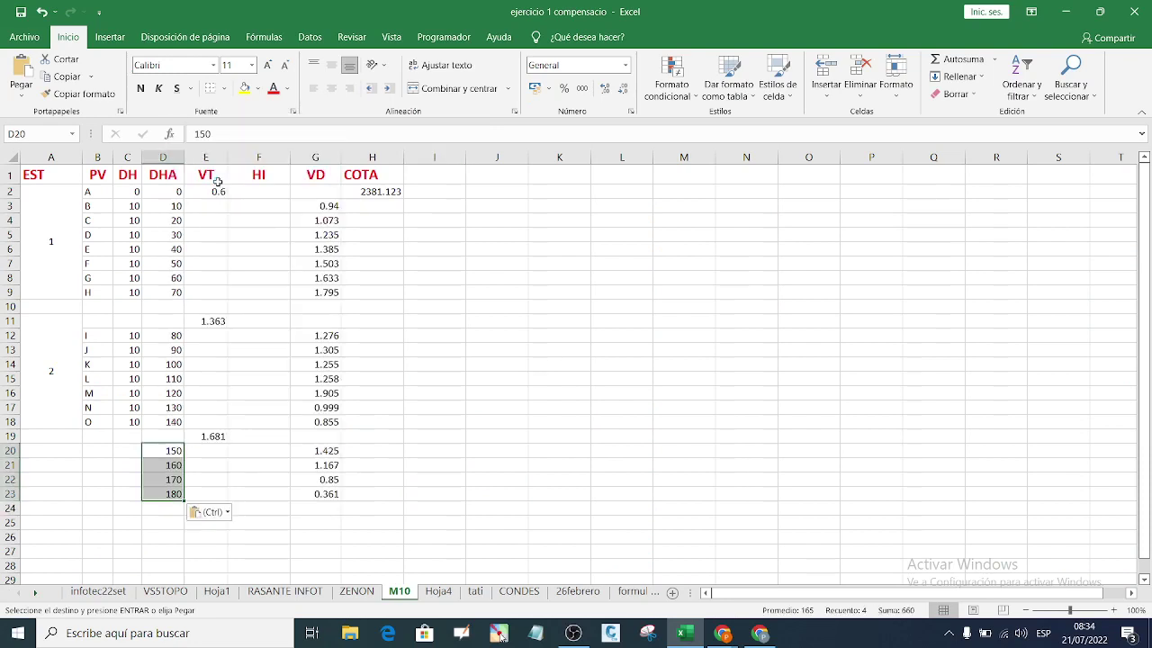
# Step: Enter the partial distance 10 in C20 and fill it down to C23
pyautogui.click(122, 453)
pyautogui.write('10')
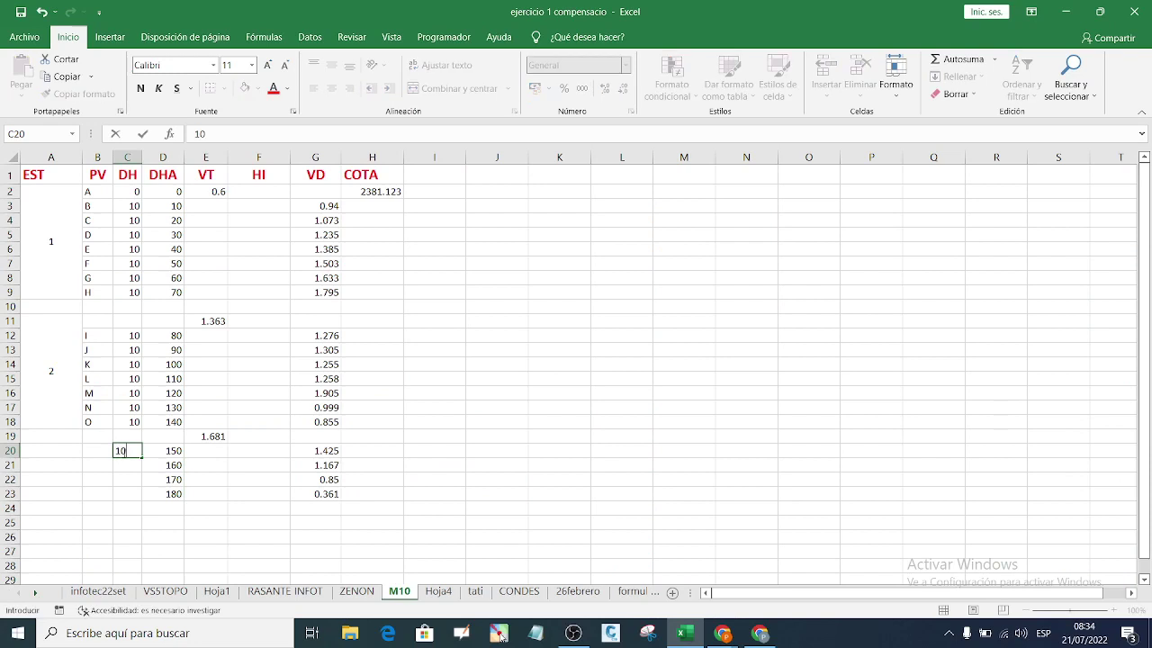
pyautogui.press('Return')
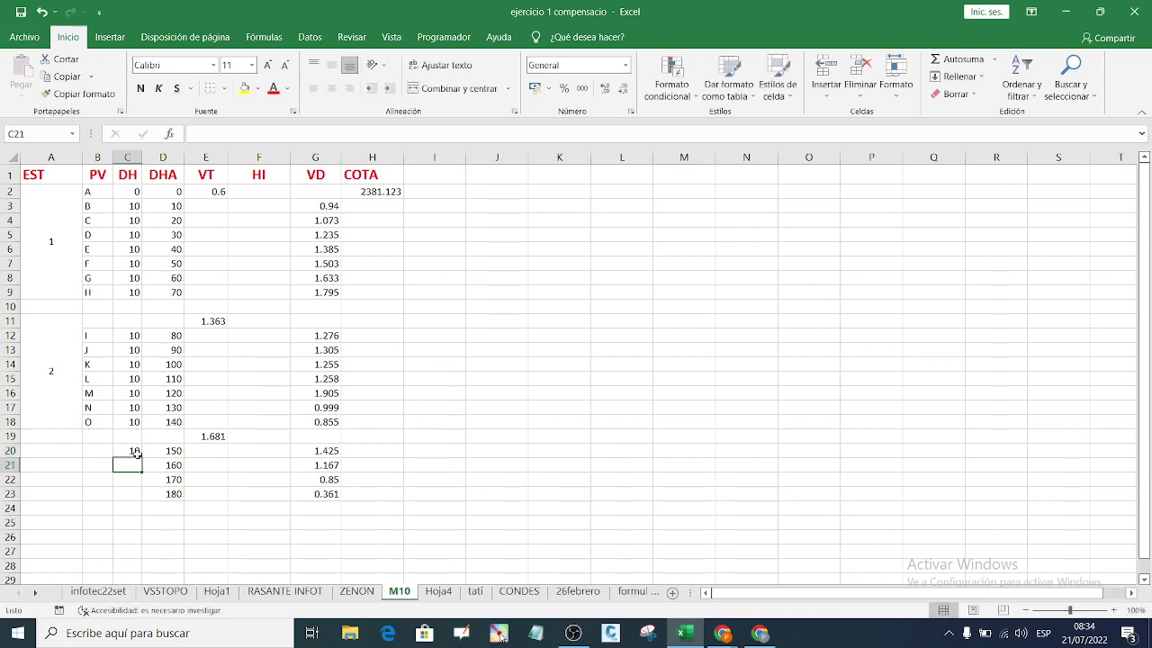
pyautogui.click(135, 454)
pyautogui.moveTo(142, 457); pyautogui.dragTo(141, 497)
# Step: Enter the point letters P, Q, R and S in cells B20 to B23 of the PV column
pyautogui.click(97, 453)
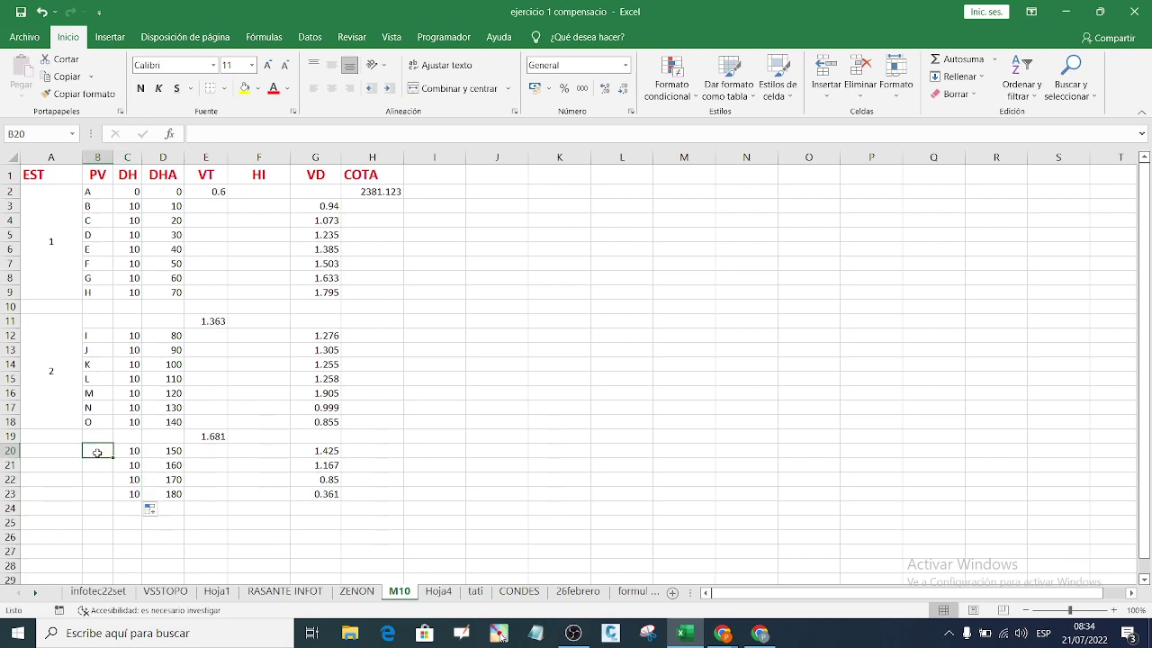
pyautogui.write('P')
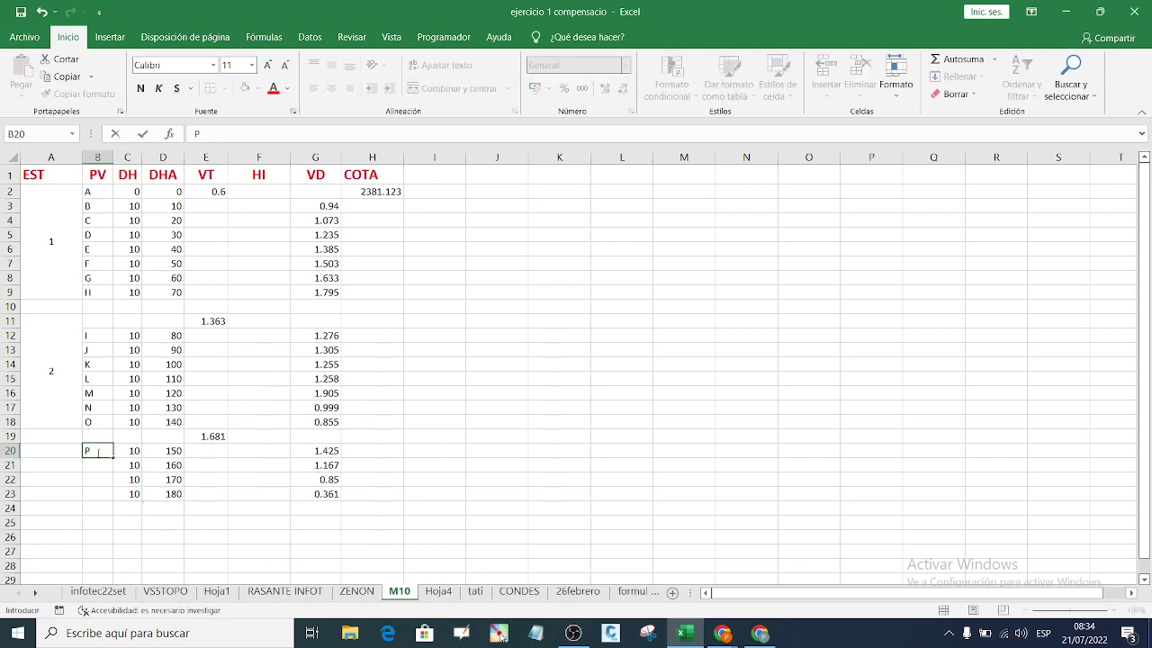
pyautogui.press('Return')
pyautogui.write('Q')
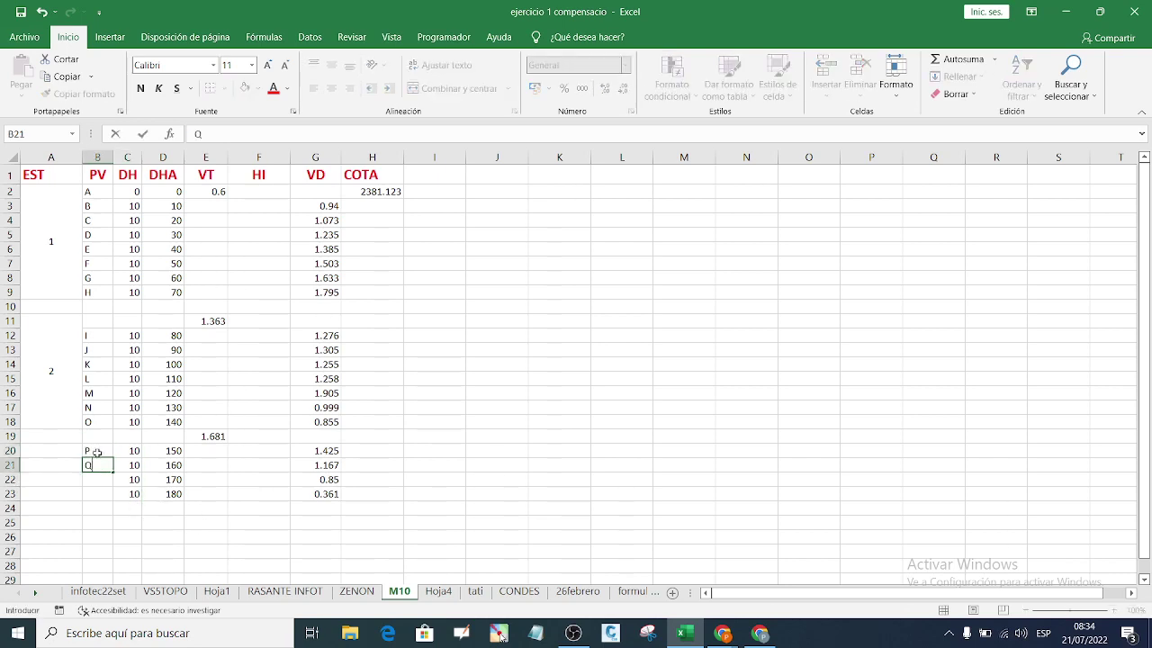
pyautogui.press('Return')
pyautogui.write('R')
pyautogui.press('Return')
pyautogui.write('S')
pyautogui.press('Return')
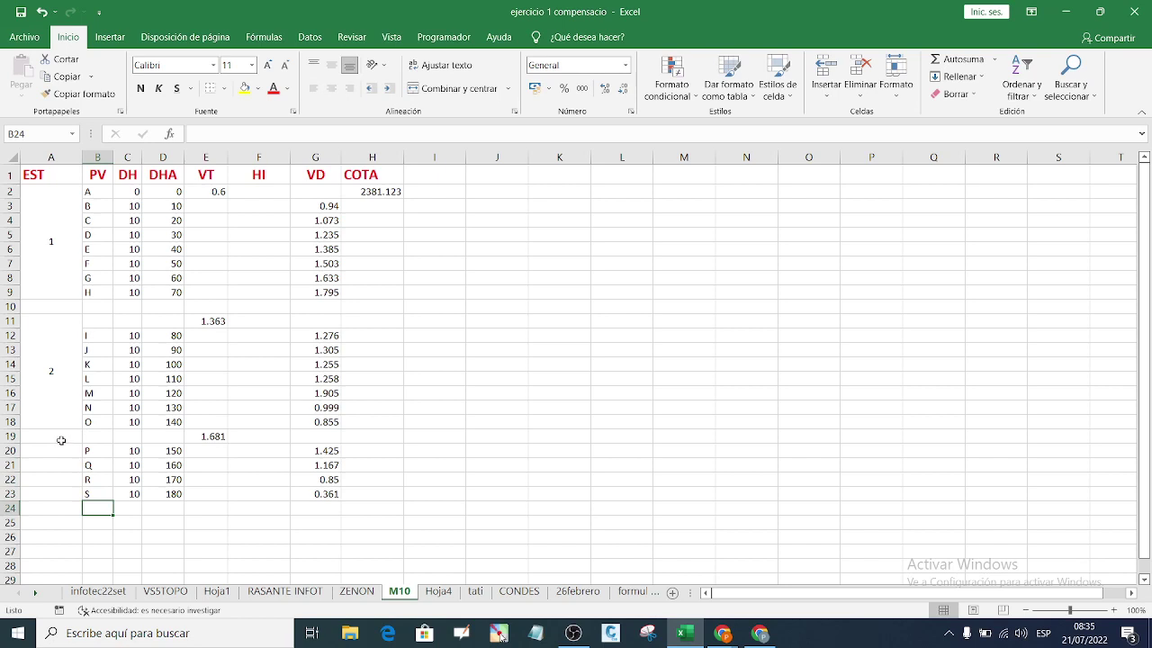
# Step: Enter station number 3 in A20, merge and center it across A20:A23, and align it vertically to the middle
pyautogui.click(55, 450)
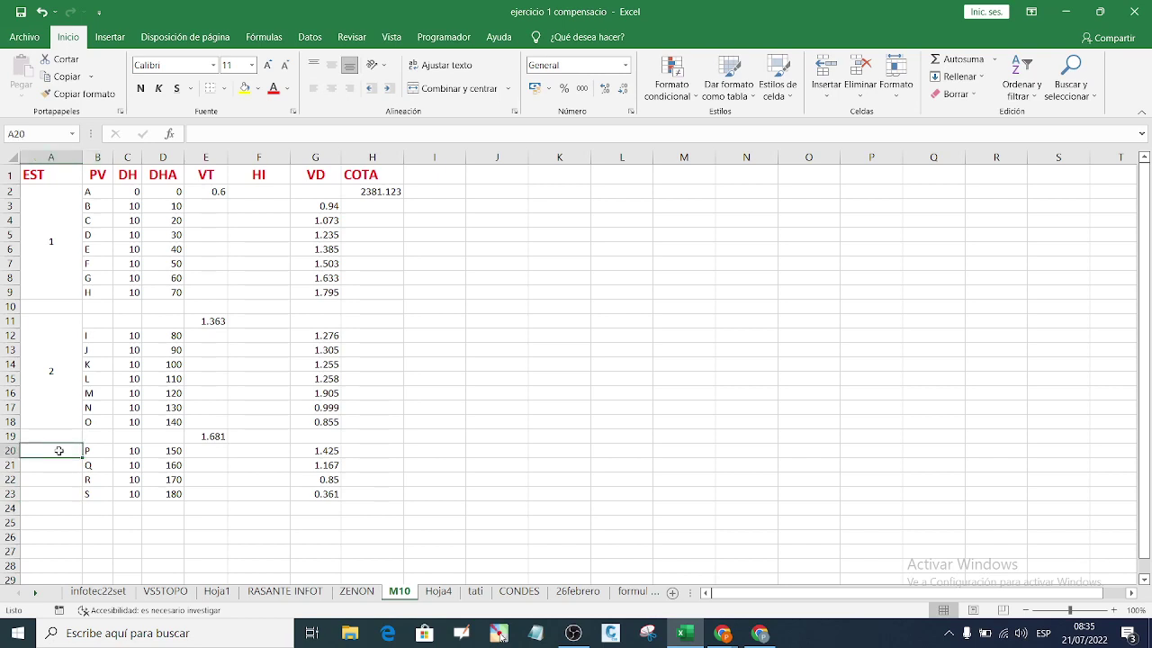
pyautogui.write('3')
pyautogui.press('Return')
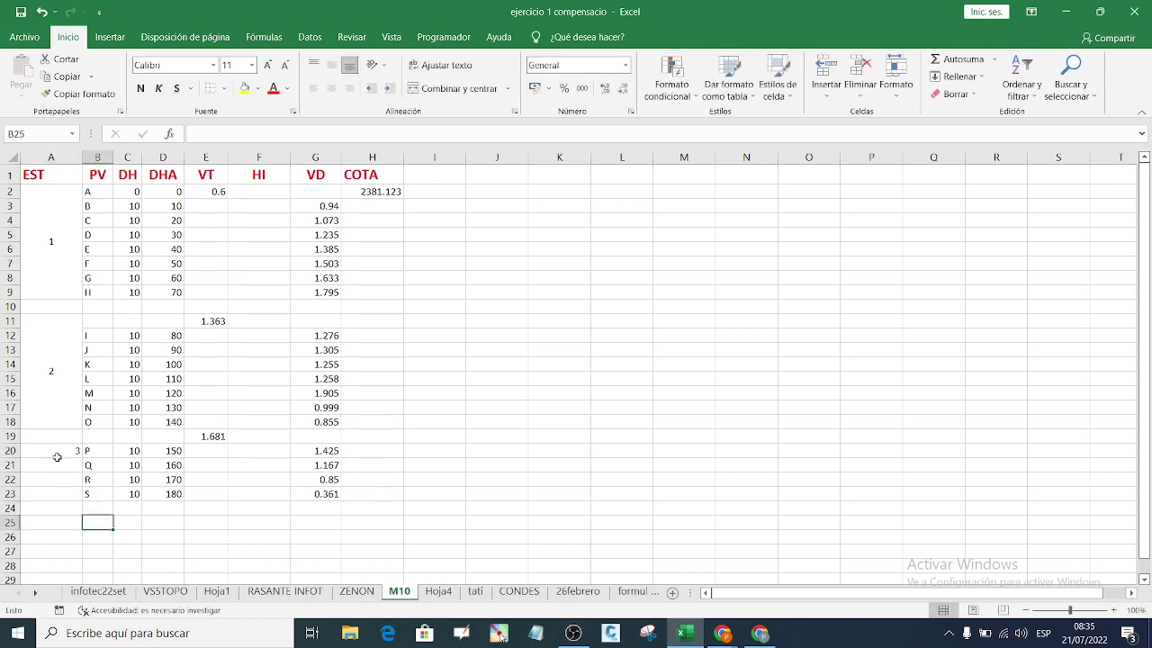
pyautogui.moveTo(57, 456); pyautogui.dragTo(63, 490)
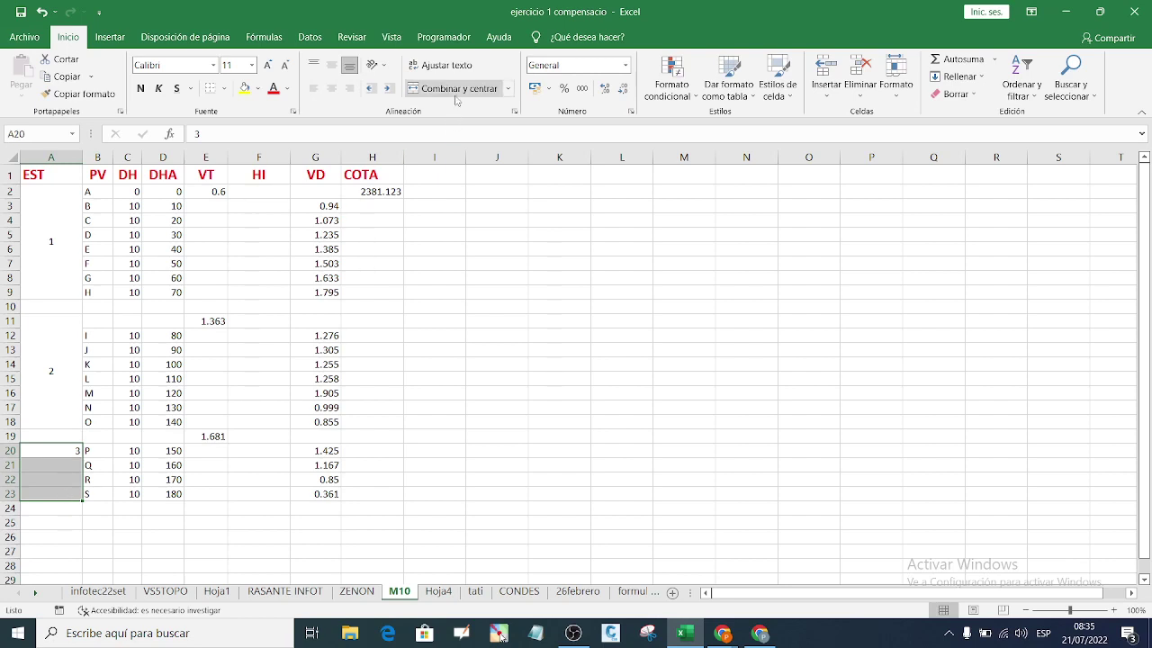
pyautogui.click(450, 88)
pyautogui.click(331, 65)
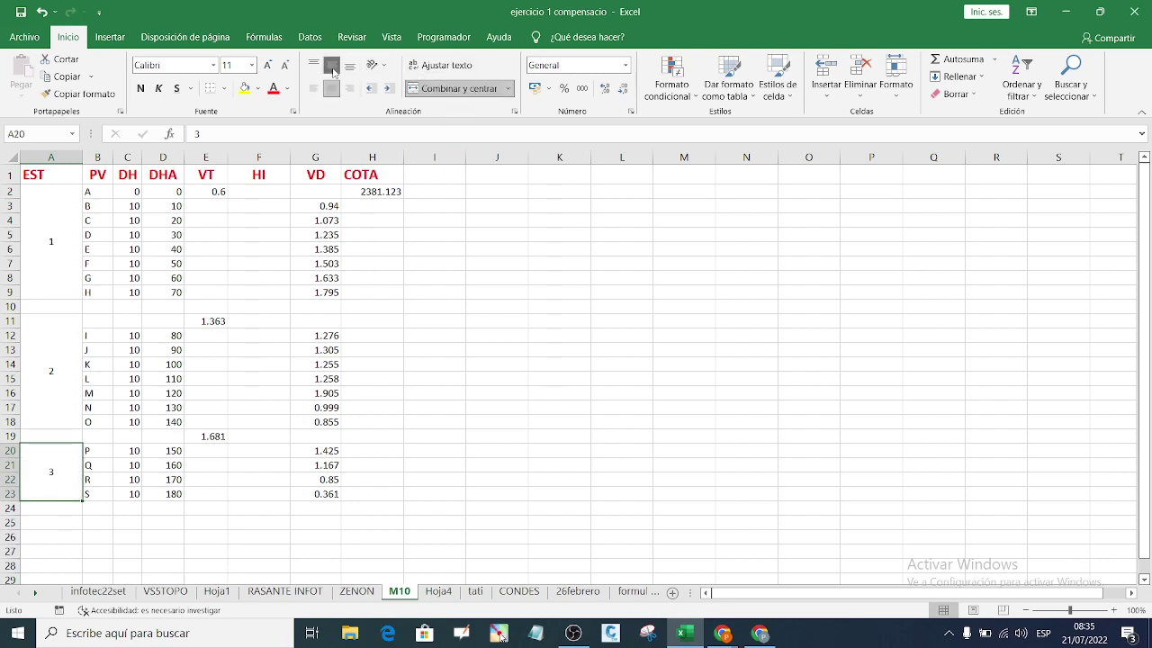
pyautogui.click(497, 520)
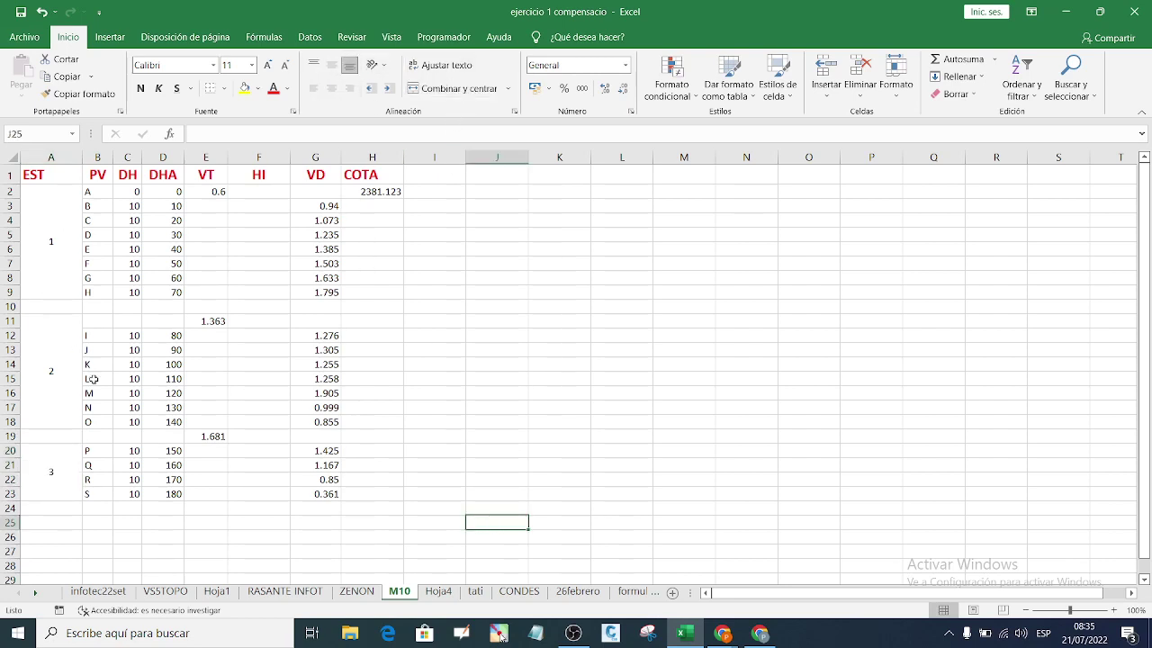
# Step: Enlarge the sheet view to 120% and review the levelling table from the headings through station 3
pyautogui.click(1113, 611)
pyautogui.click(1113, 611)
pyautogui.click(1113, 611)
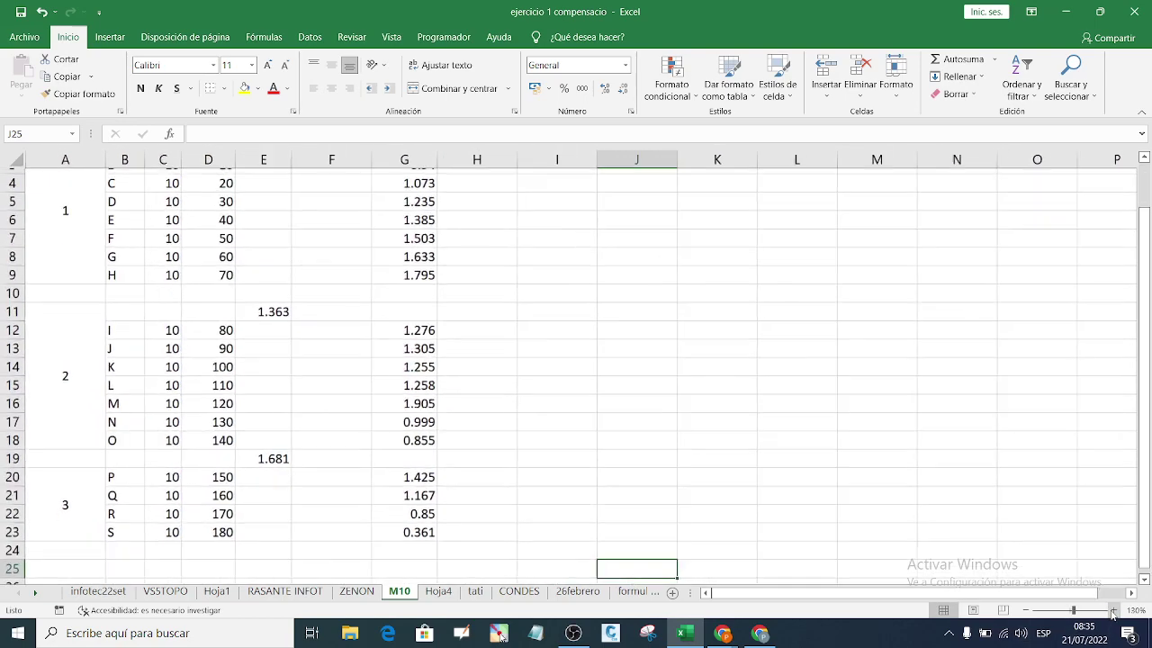
pyautogui.click(1032, 611)
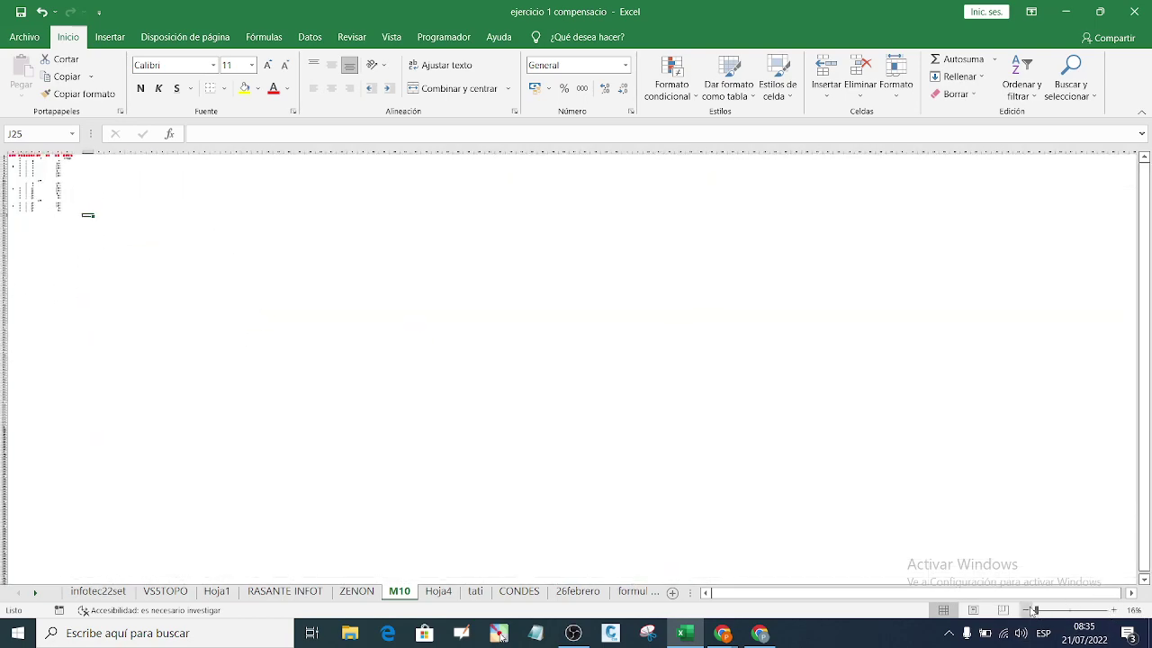
pyautogui.click(1113, 611)
pyautogui.click(1113, 611)
pyautogui.click(1113, 611)
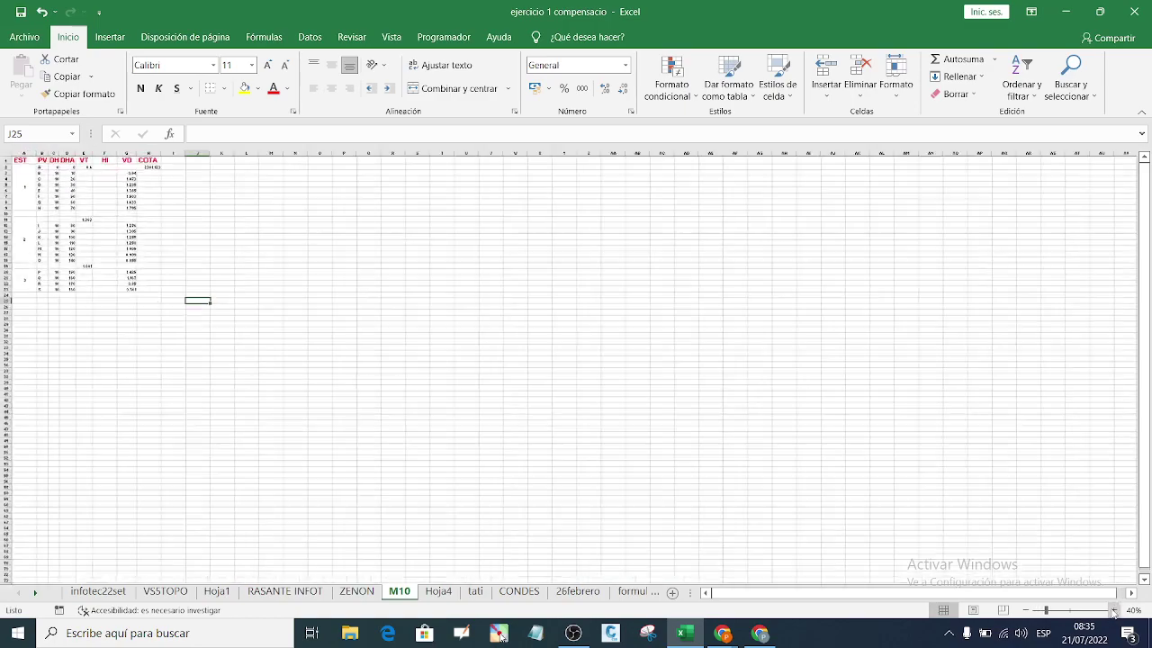
pyautogui.click(1113, 611)
pyautogui.click(1113, 611)
pyautogui.click(1113, 610)
pyautogui.click(1113, 611)
pyautogui.click(1113, 611)
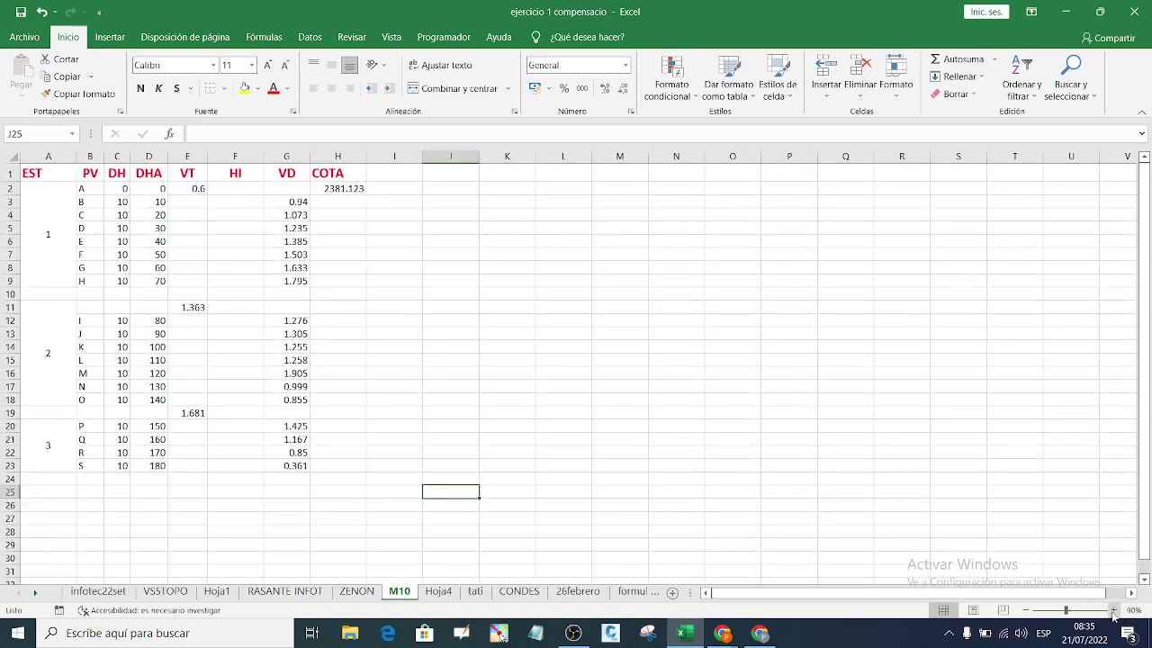
pyautogui.click(1112, 611)
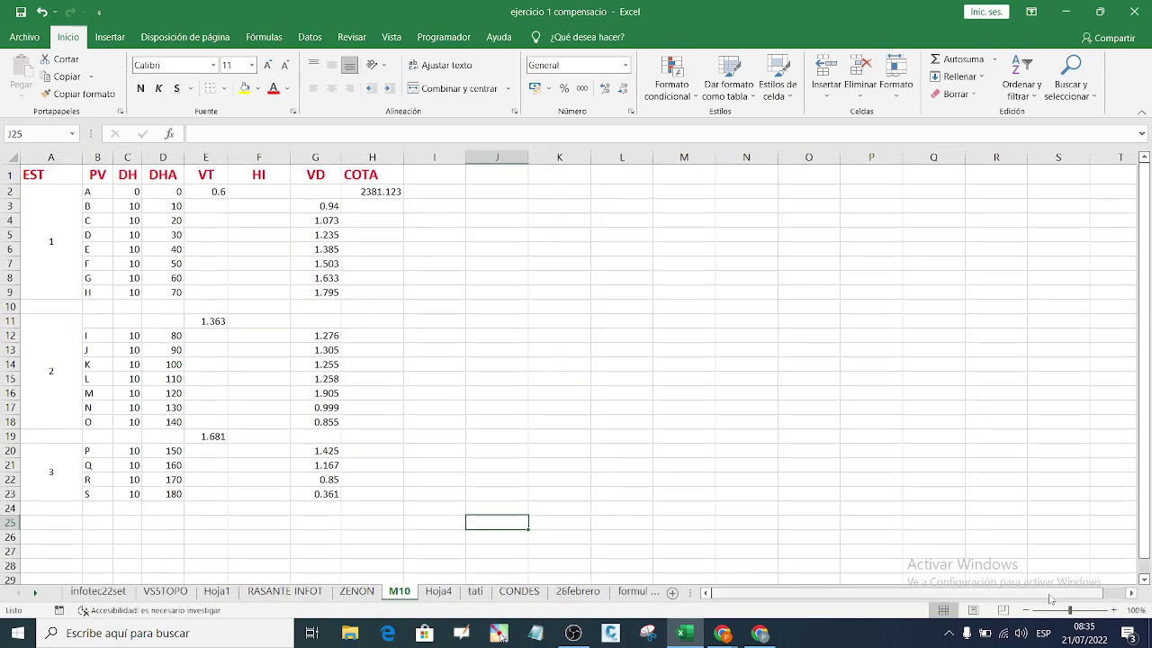
pyautogui.click(1114, 611)
pyautogui.click(1113, 611)
pyautogui.scroll(1, 488, 483)
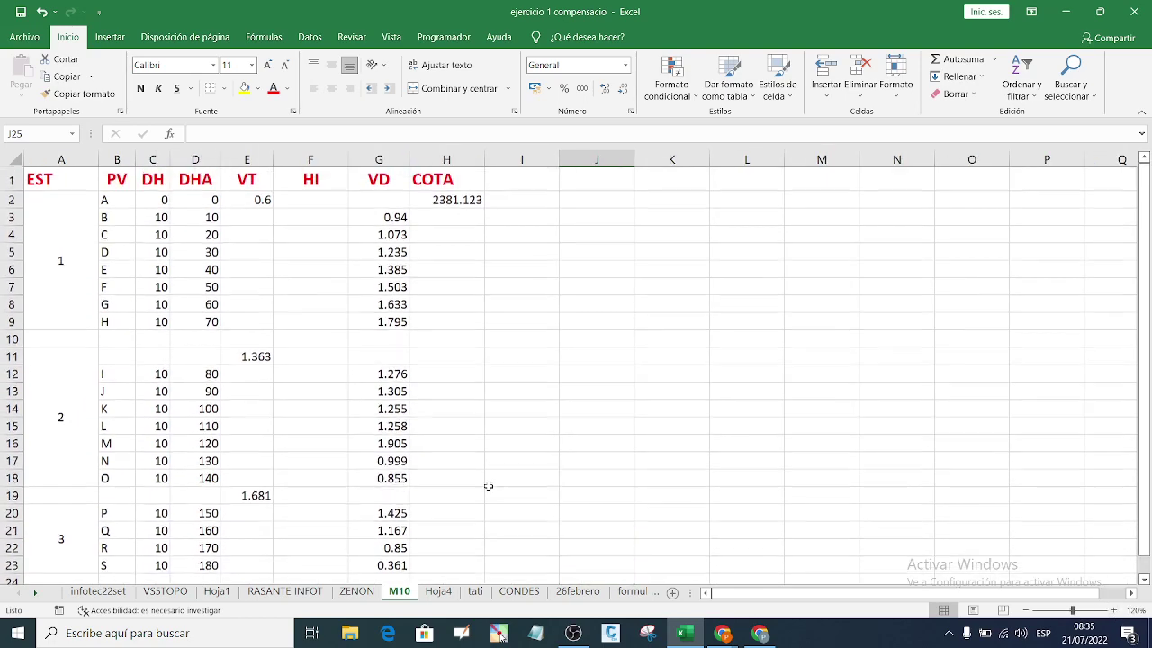
pyautogui.scroll(-4, 498, 442)
pyautogui.scroll(2, 357, 422)
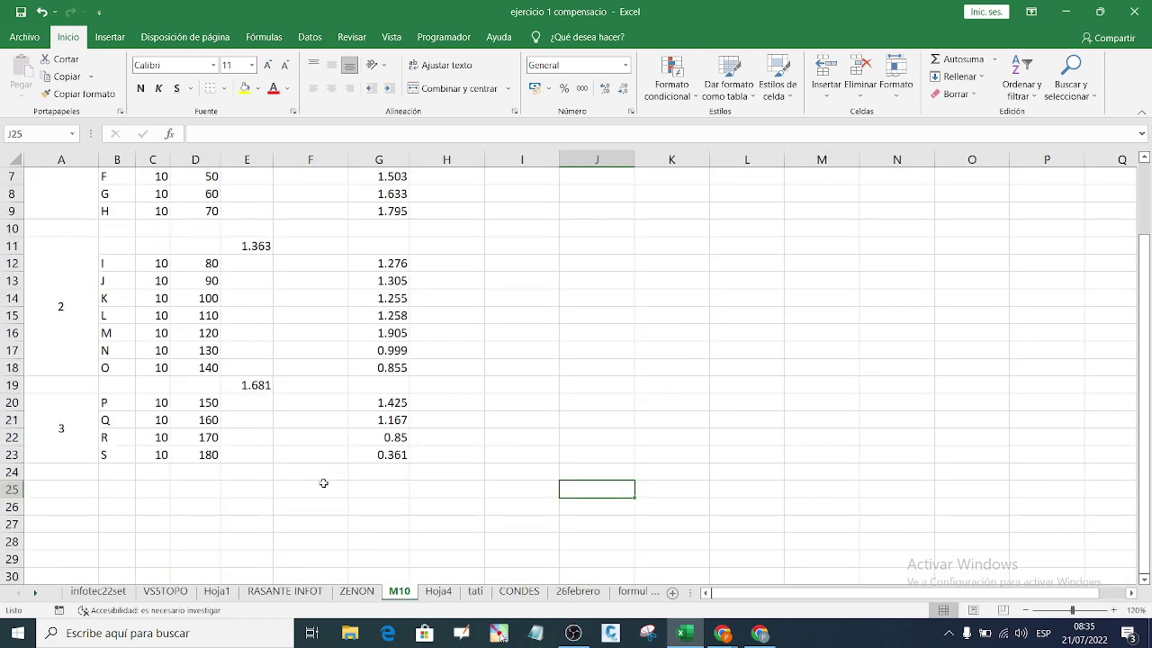
# Step: Copy the fourth station's backsight reading from G25 on sheet ZENON and paste it as a value in E24 of M10
pyautogui.click(360, 592)
pyautogui.scroll(-4, 494, 441)
pyautogui.scroll(1, 550, 413)
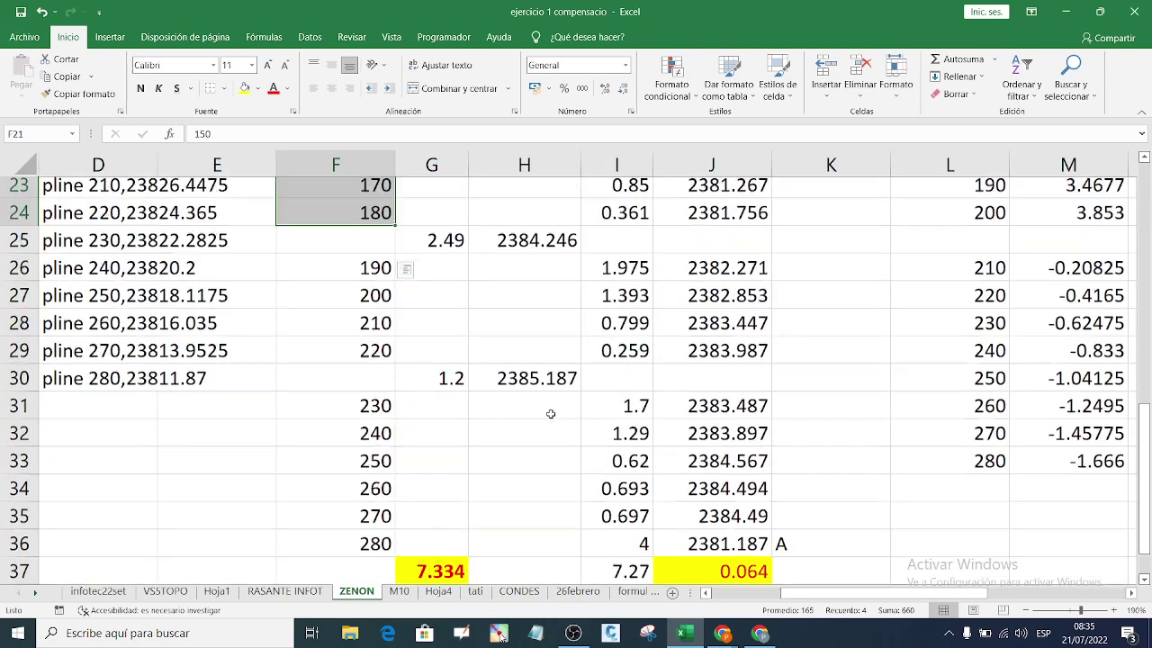
pyautogui.scroll(1, 550, 413)
pyautogui.click(424, 274)
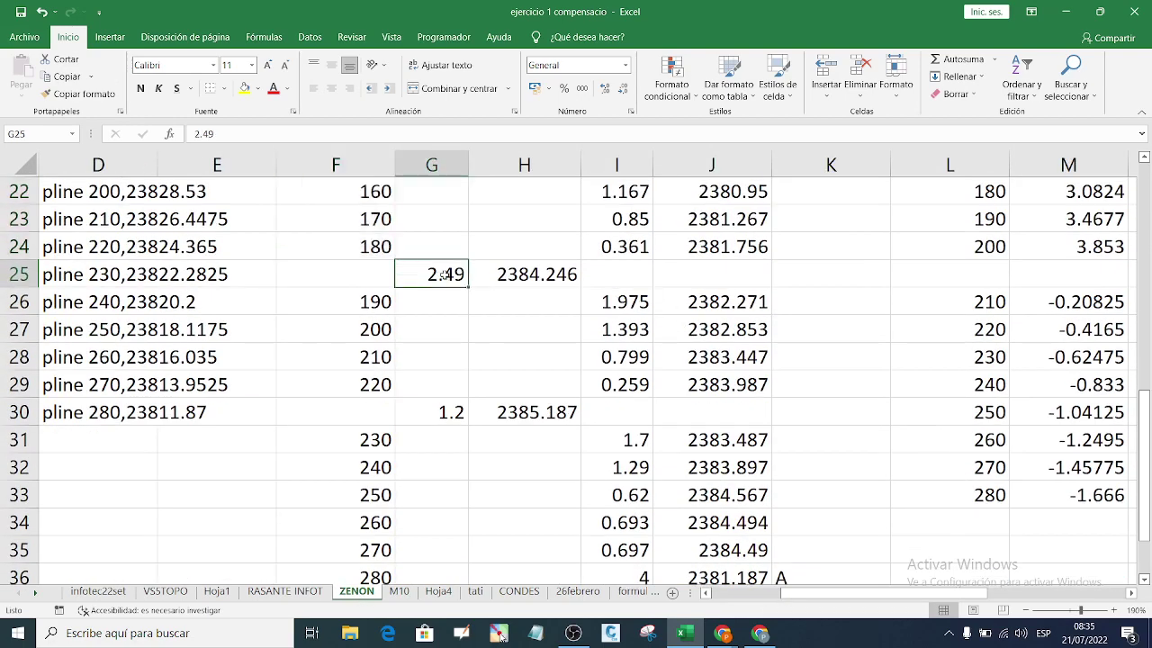
pyautogui.rightClick(449, 275)
pyautogui.click(485, 303)
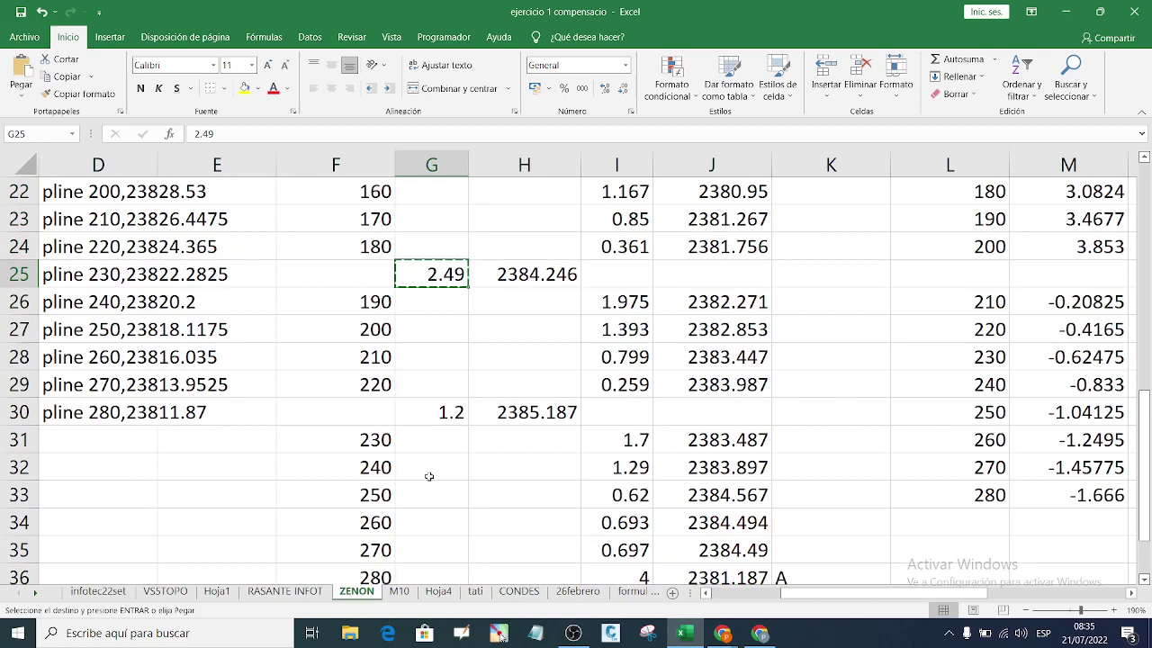
pyautogui.click(399, 591)
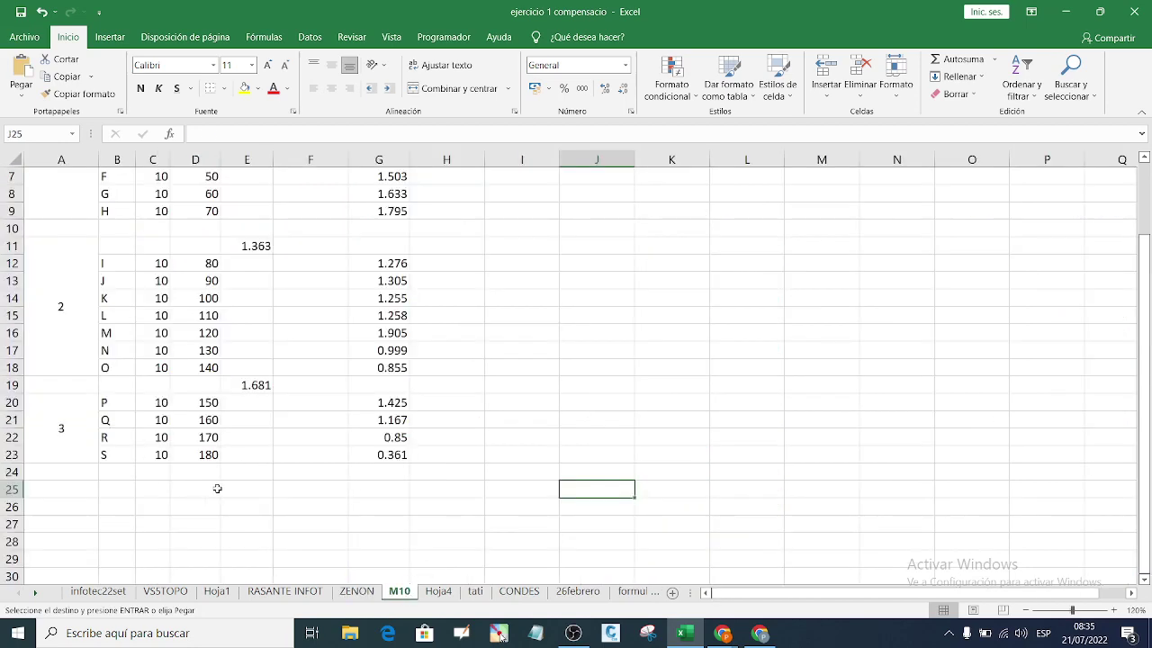
pyautogui.click(243, 477)
pyautogui.rightClick(243, 476)
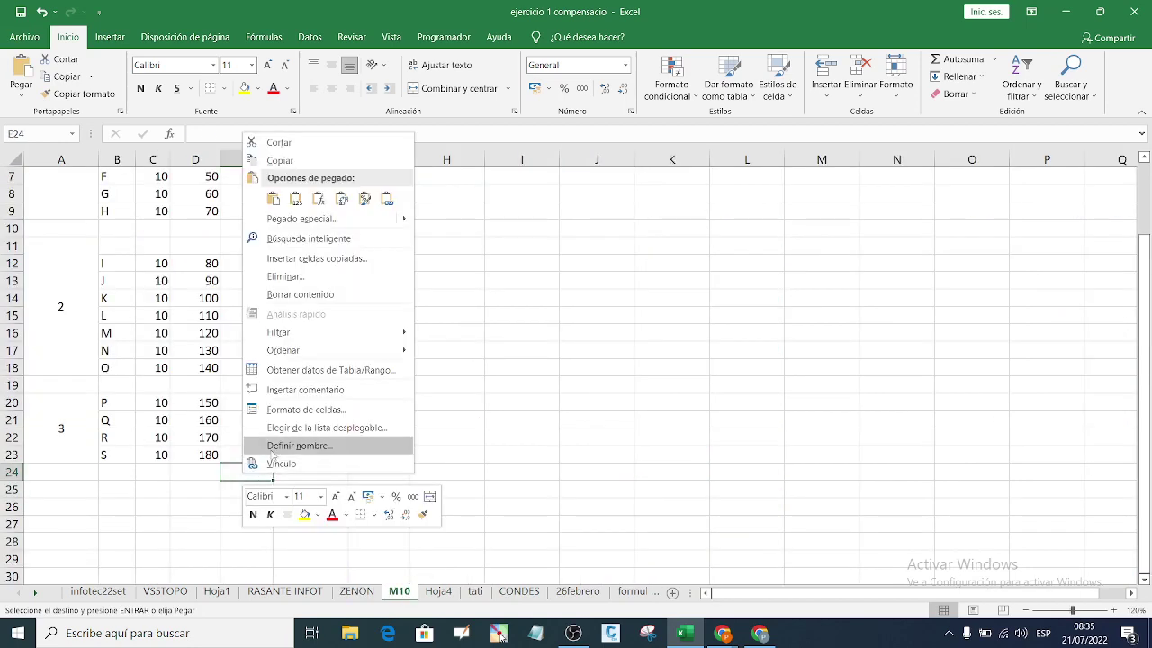
pyautogui.click(297, 200)
# Step: Copy the foresight readings I26:I29 from sheet ZENON and paste them as values from G25 in the VD column of M10
pyautogui.click(378, 488)
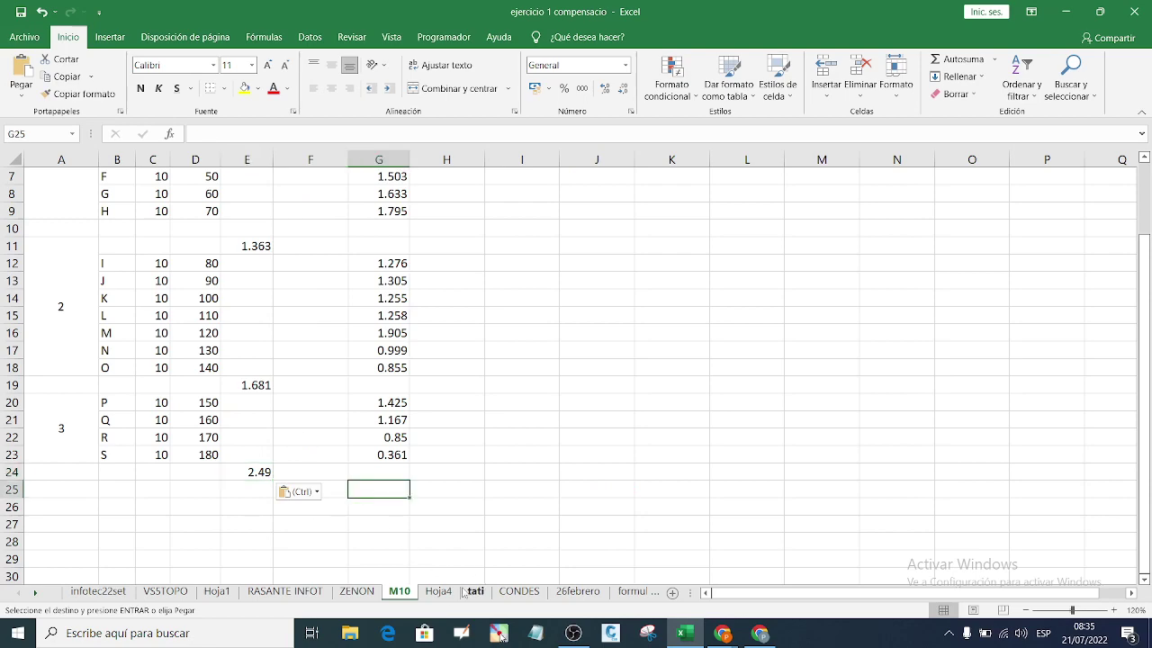
pyautogui.click(356, 591)
pyautogui.moveTo(650, 304); pyautogui.dragTo(620, 385)
pyautogui.rightClick(619, 350)
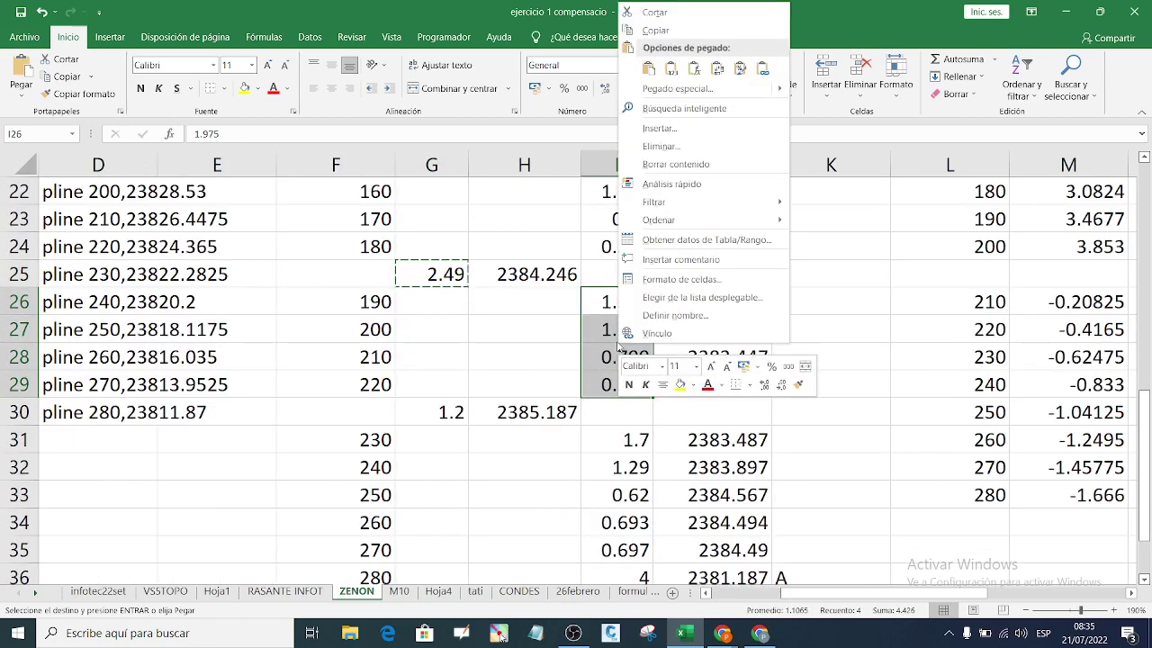
pyautogui.click(662, 32)
pyautogui.click(401, 592)
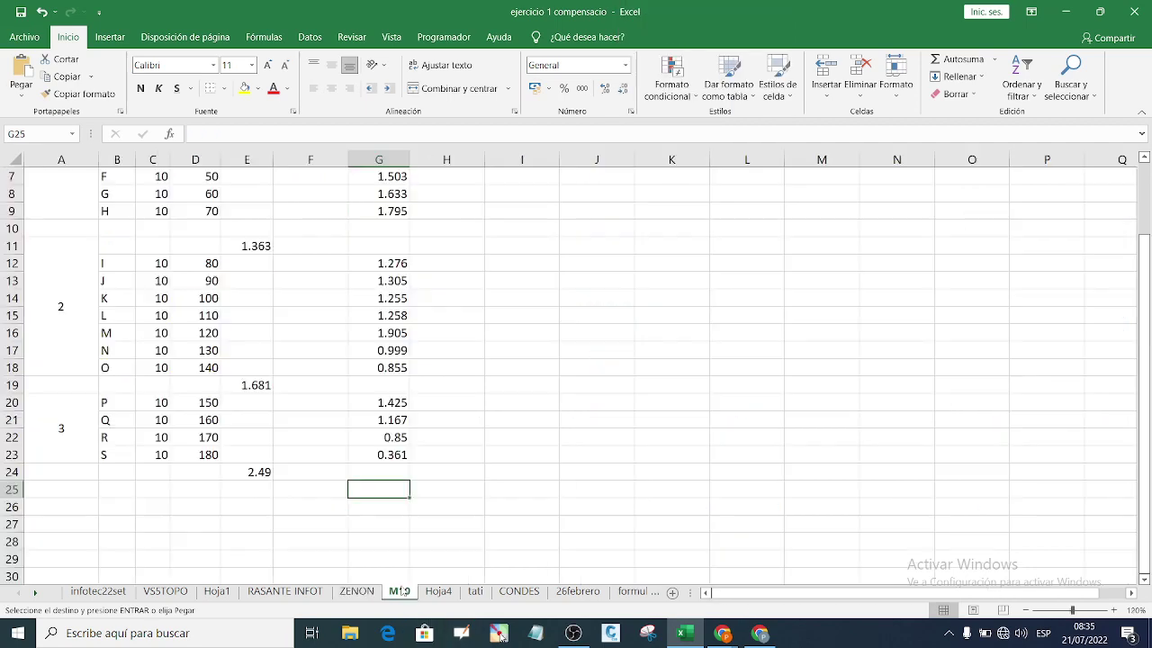
pyautogui.rightClick(368, 489)
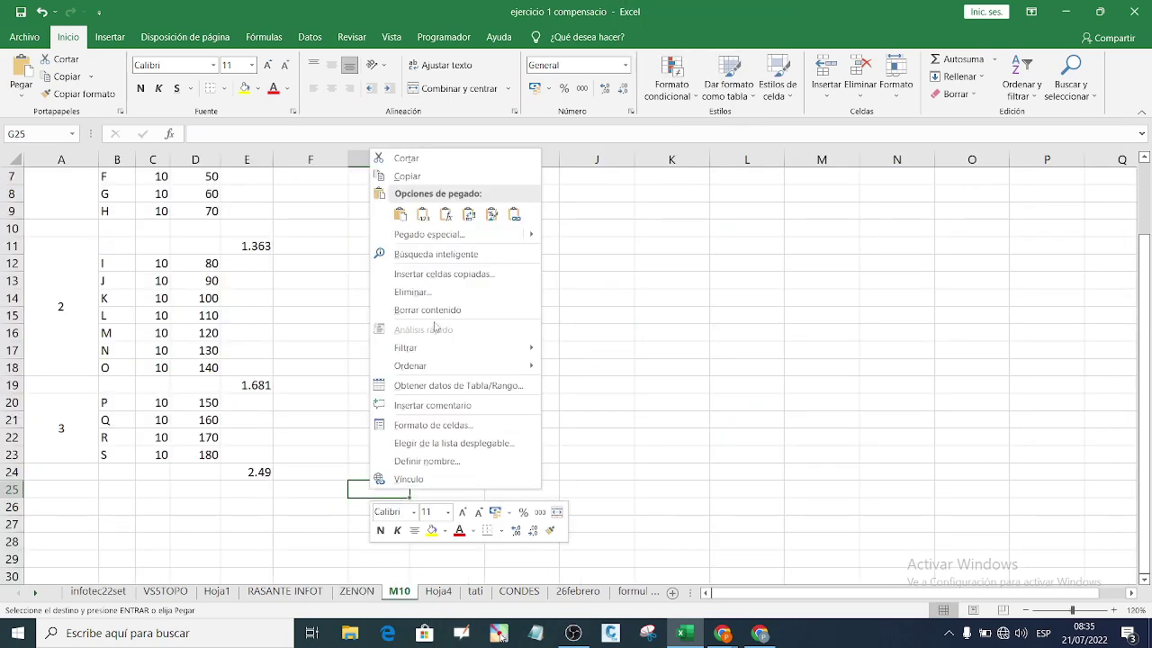
pyautogui.click(423, 214)
pyautogui.click(465, 501)
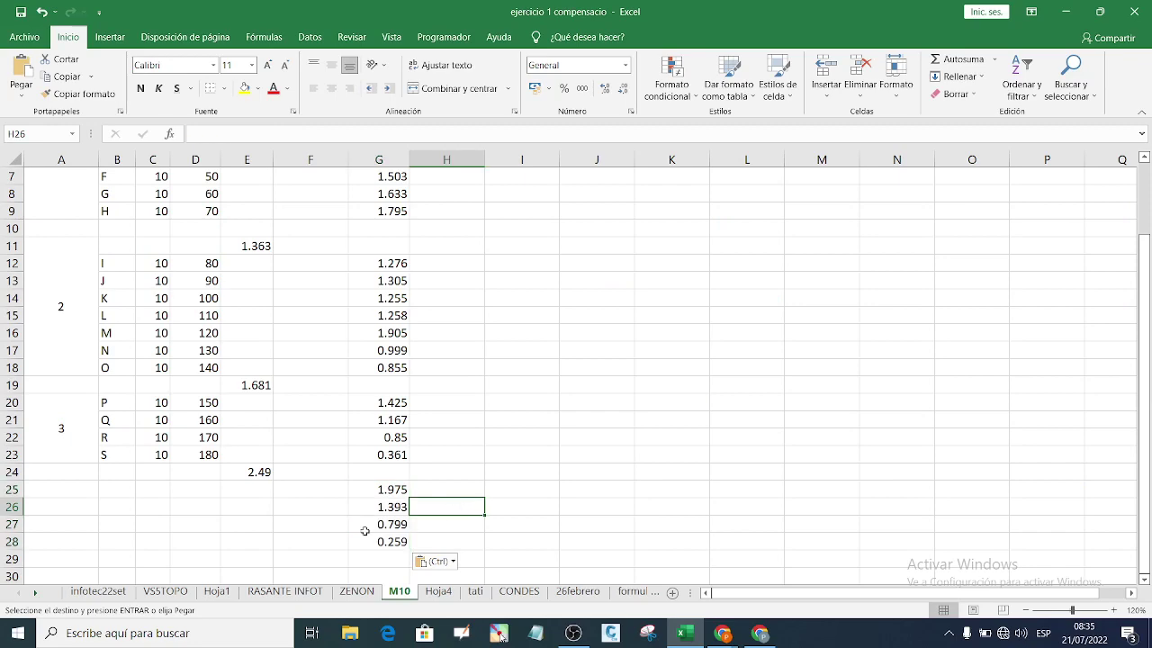
# Step: Copy the accumulated distances F26:F29 from sheet ZENON and paste them from D25 on sheet M10
pyautogui.click(357, 592)
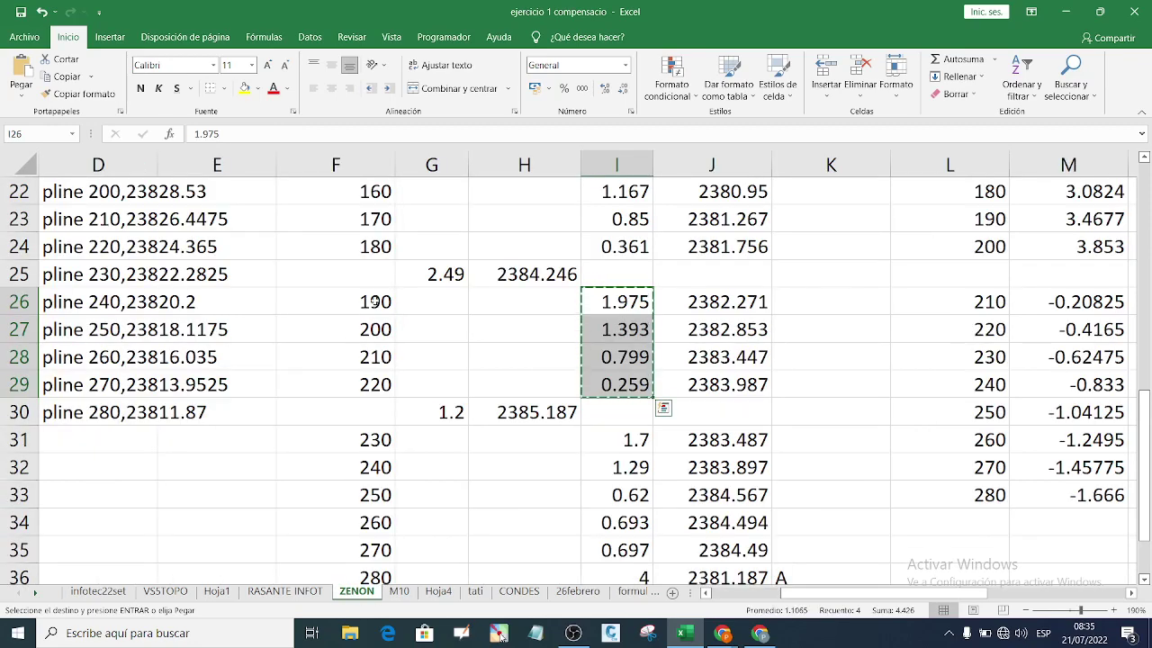
pyautogui.moveTo(374, 301); pyautogui.dragTo(375, 378)
pyautogui.rightClick(375, 361)
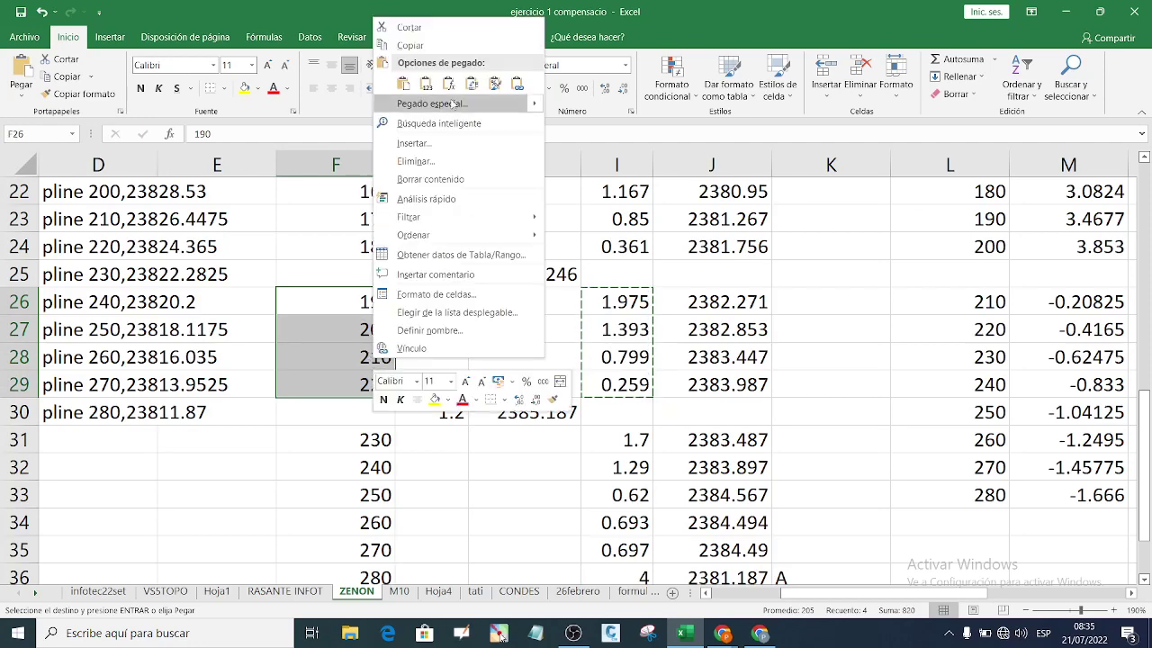
pyautogui.click(410, 45)
pyautogui.click(397, 592)
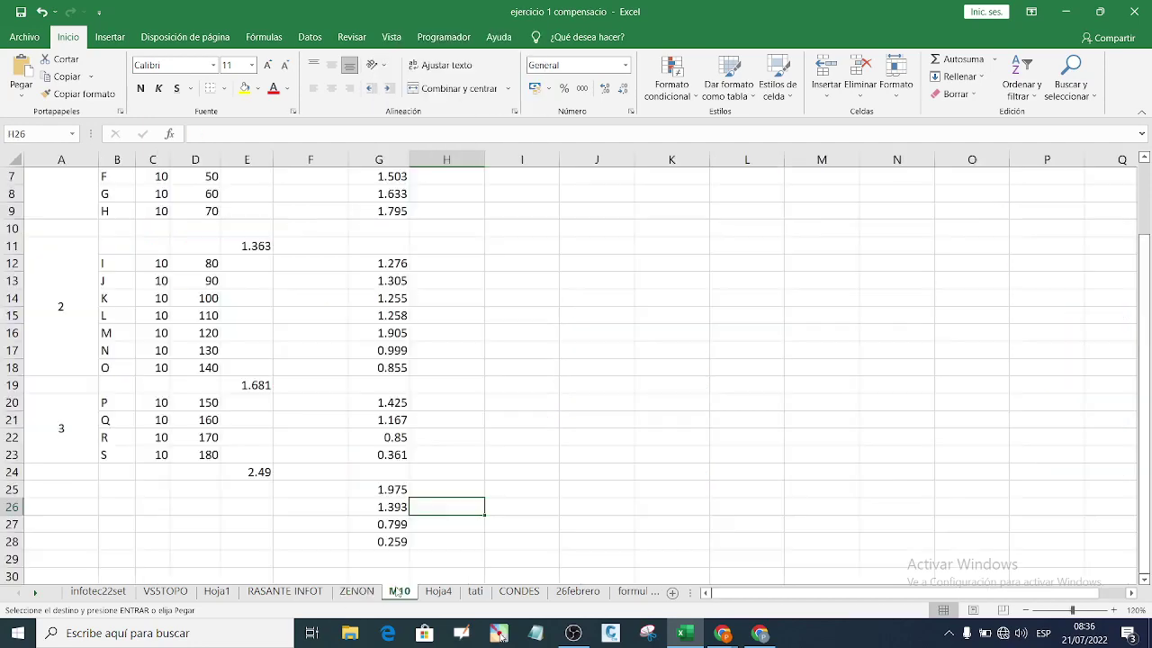
pyautogui.click(247, 491)
pyautogui.click(205, 490)
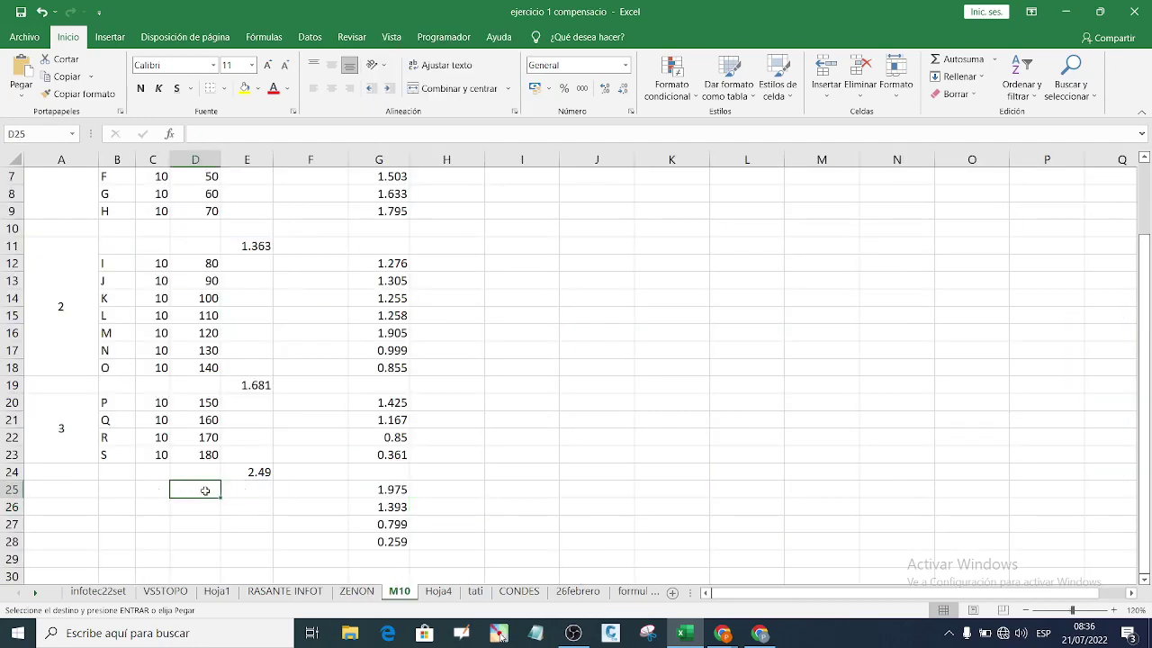
pyautogui.rightClick(198, 490)
pyautogui.click(219, 209)
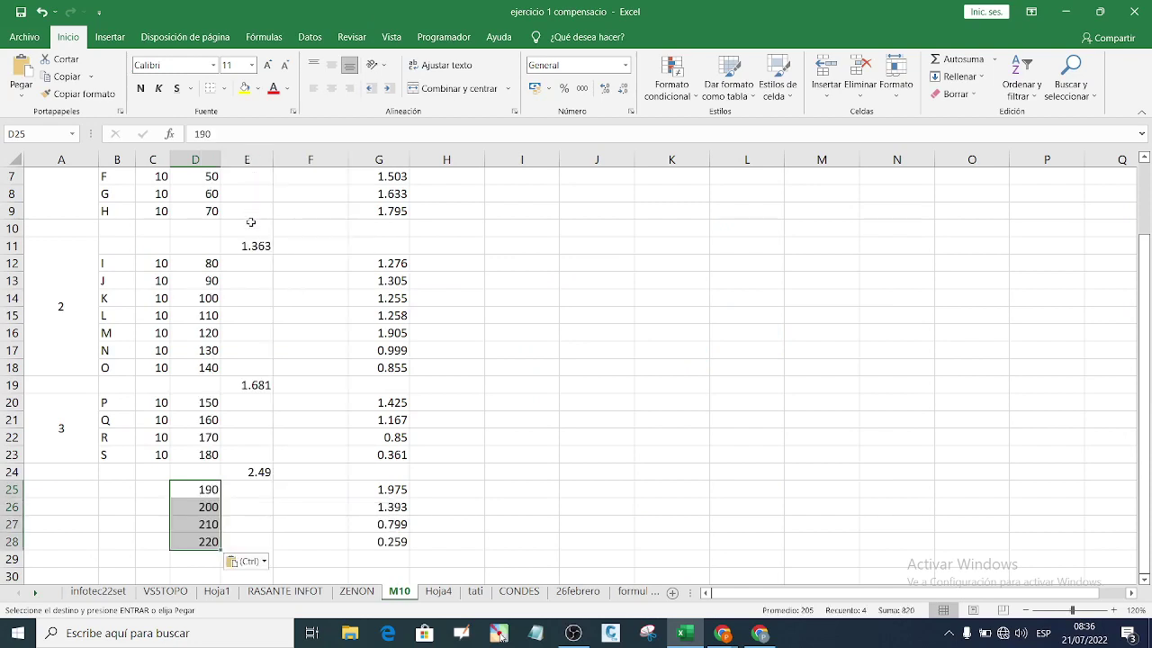
pyautogui.click(240, 501)
# Step: Enter a partial distance of 10 in C25 and fill it down through C28
pyautogui.click(156, 491)
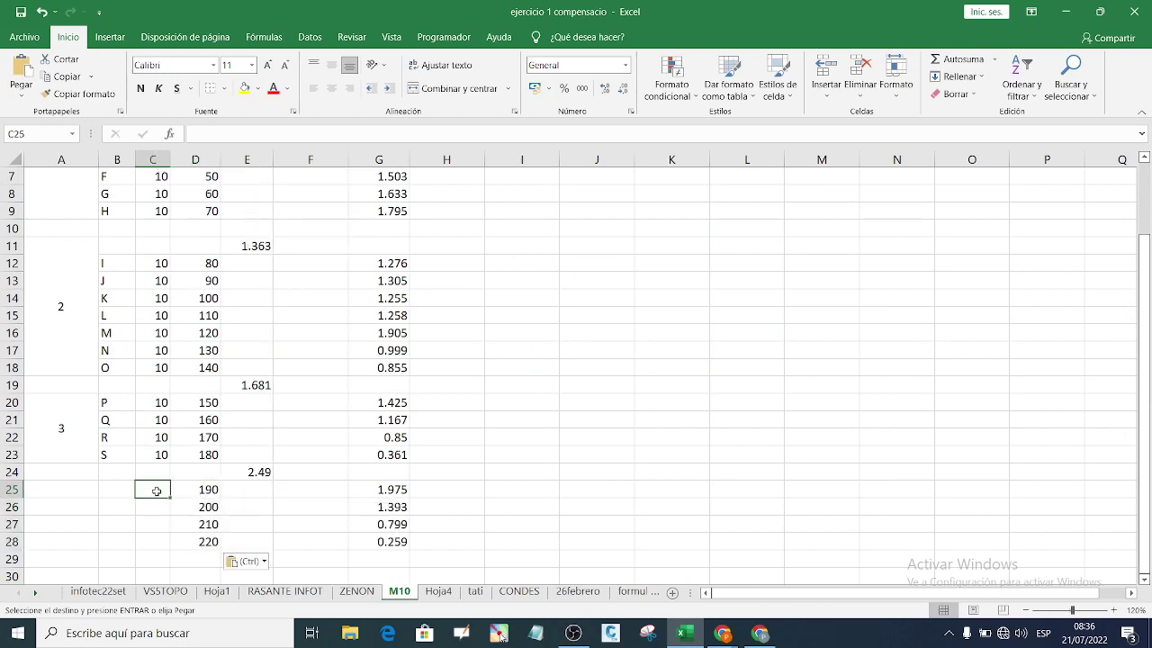
pyautogui.write('10')
pyautogui.press('Return')
pyautogui.click(163, 489)
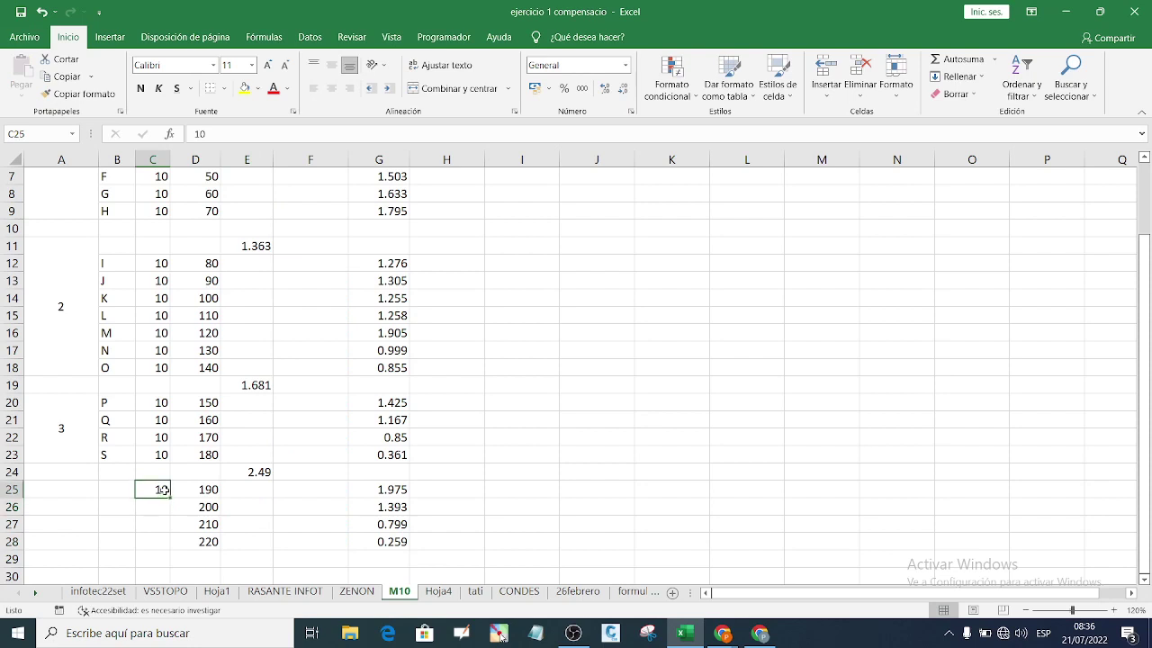
pyautogui.moveTo(168, 497); pyautogui.dragTo(169, 549)
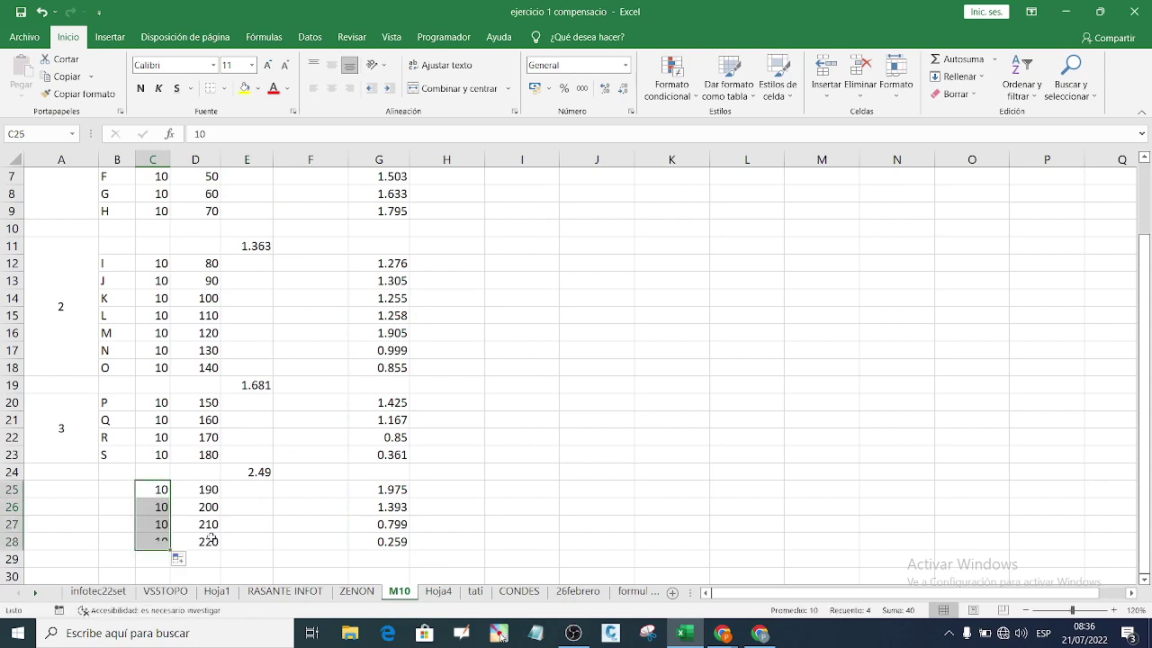
pyautogui.click(231, 541)
# Step: Enter station number 4 in A25, merge and center it across A25:A28, and align it vertically to the middle
pyautogui.scroll(-2, 223, 493)
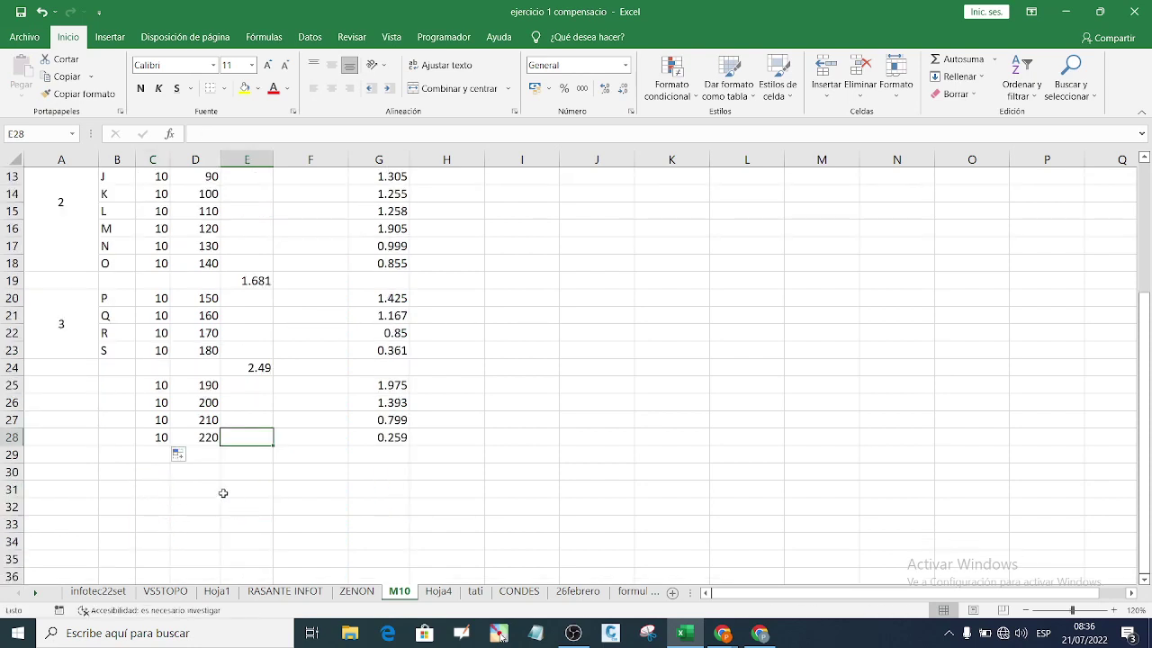
pyautogui.click(79, 385)
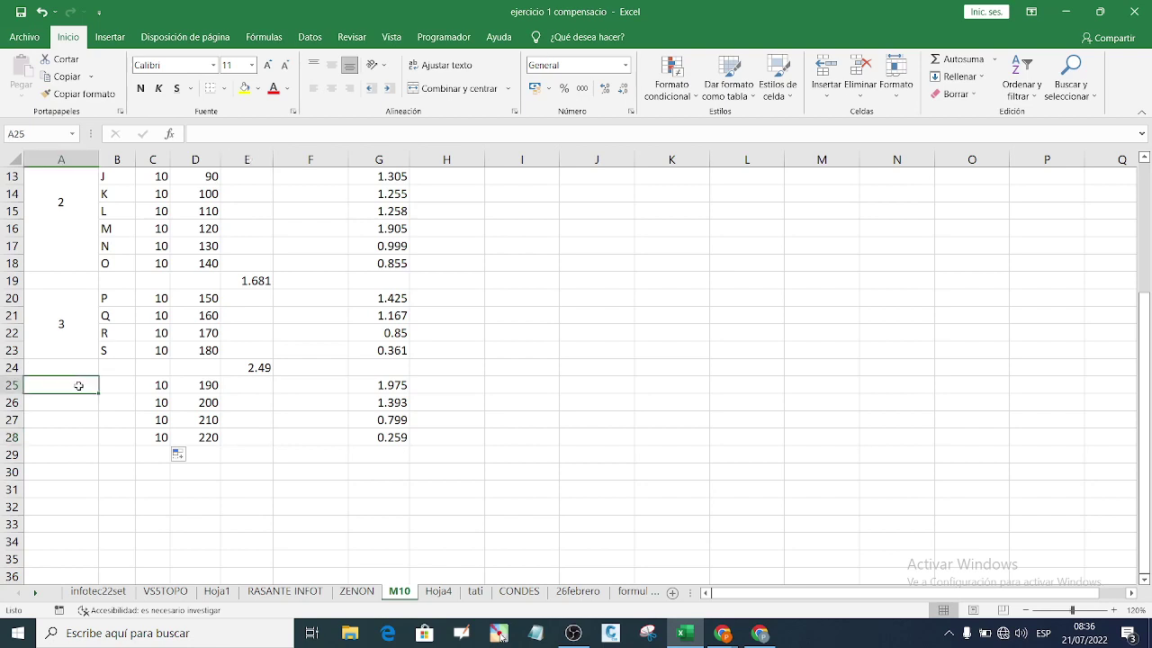
pyautogui.write('4')
pyautogui.press('Return')
pyautogui.click(90, 380)
pyautogui.moveTo(97, 393); pyautogui.dragTo(84, 431)
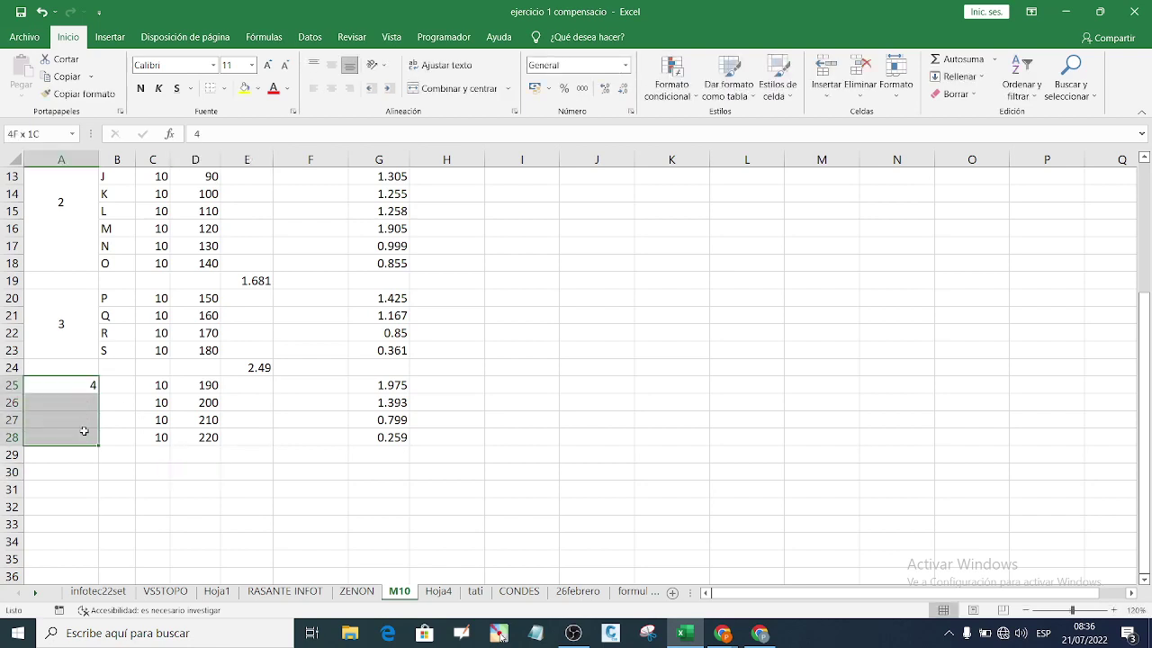
pyautogui.click(414, 87)
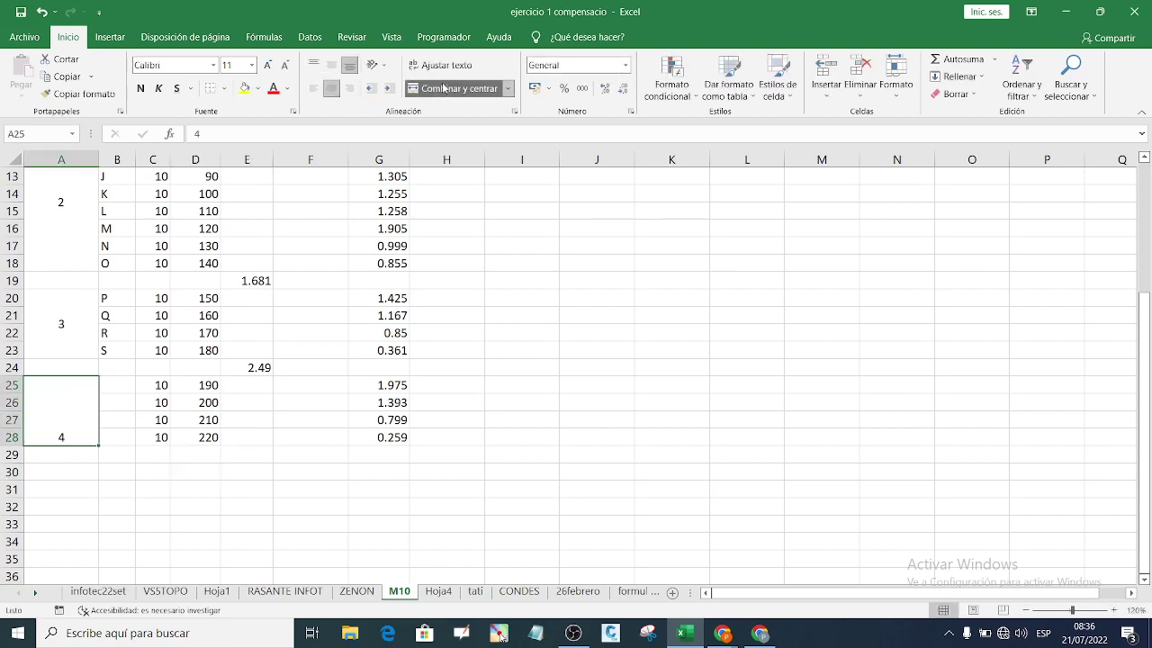
pyautogui.click(247, 471)
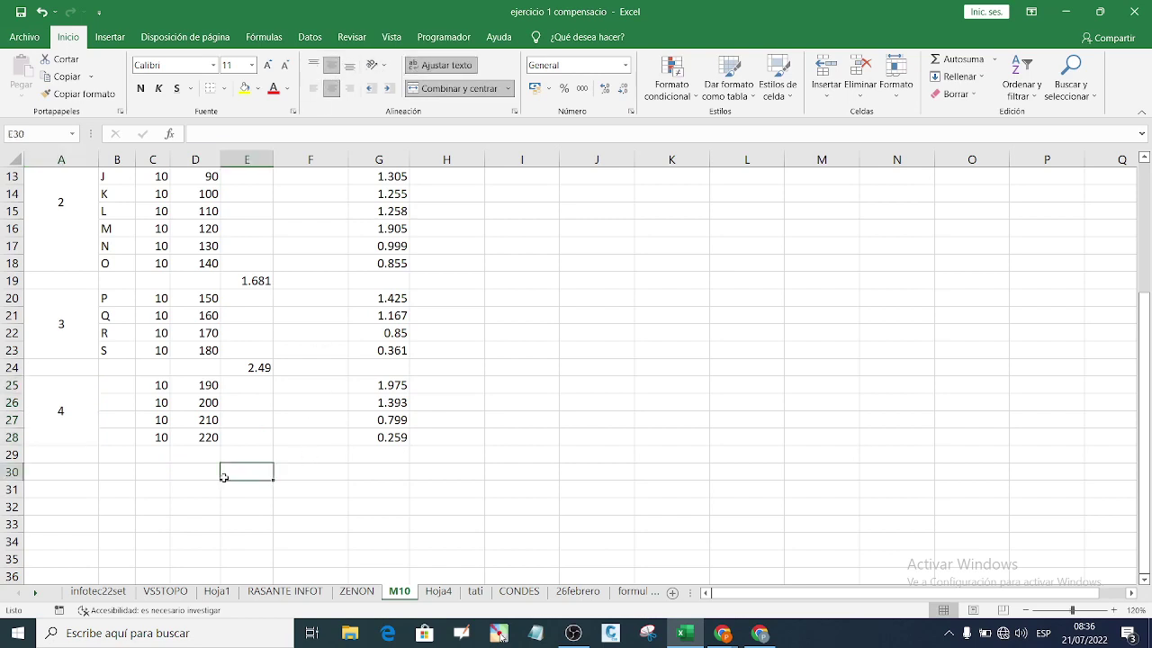
# Step: Label the points of station 4 as T, U, V and W in B25:B28
pyautogui.click(116, 383)
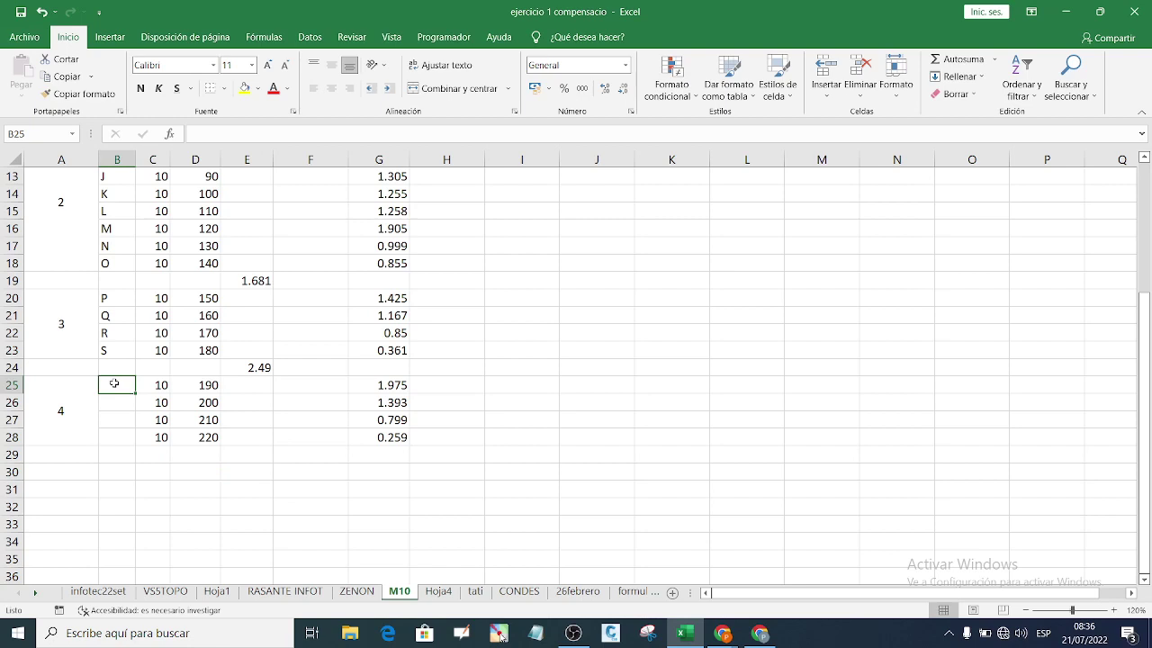
pyautogui.write('T')
pyautogui.click(114, 405)
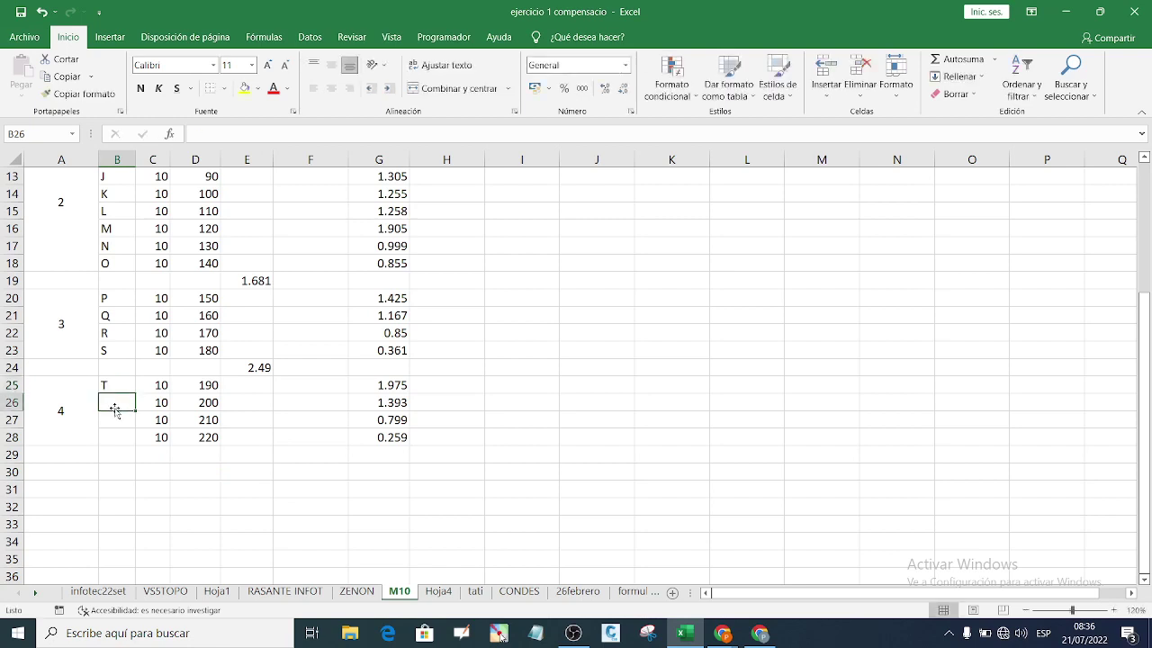
pyautogui.write('U')
pyautogui.click(117, 423)
pyautogui.write('V')
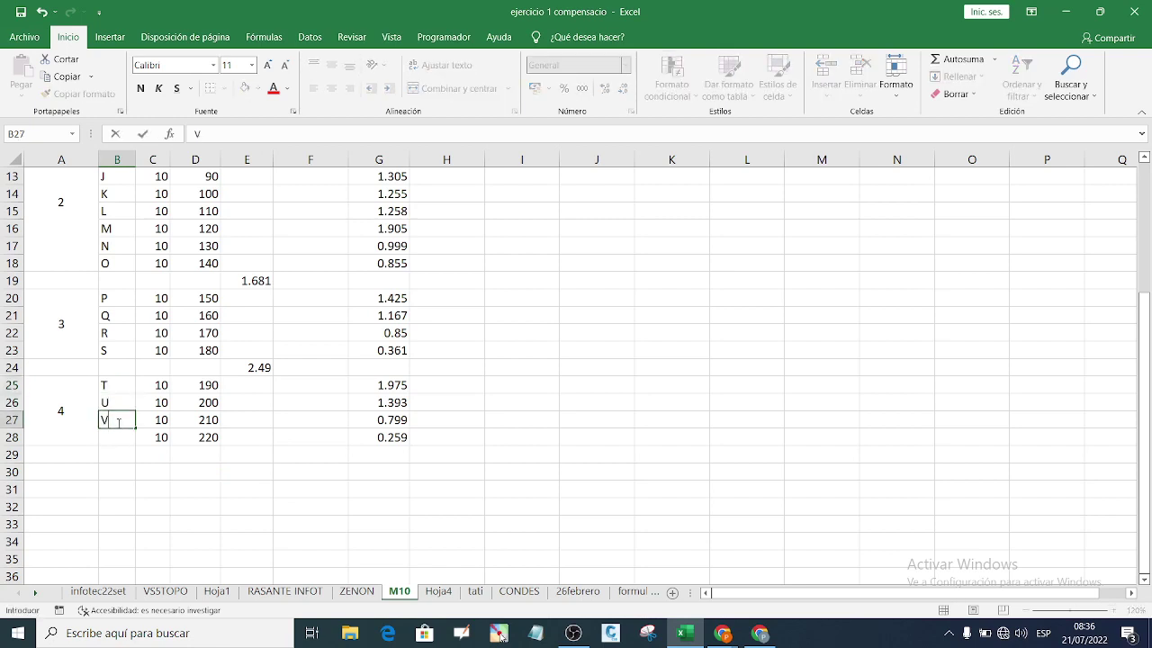
pyautogui.click(117, 440)
pyautogui.write('W')
pyautogui.click(130, 462)
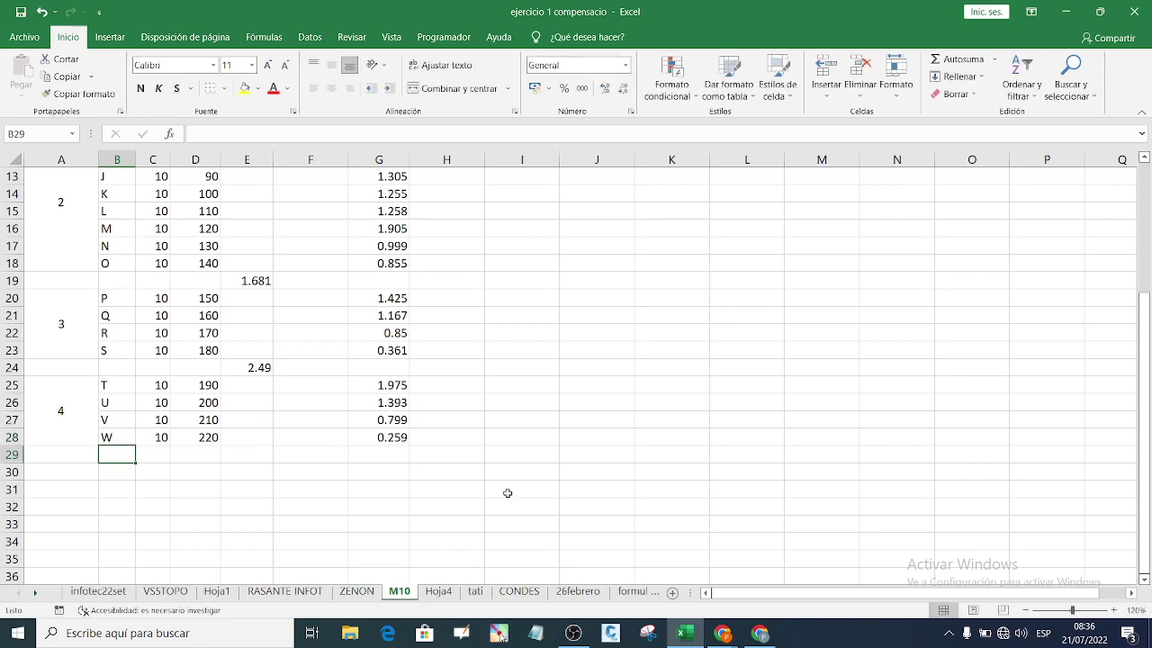
# Step: Copy the fifth station's backsight reading of 1.2 from G30 on sheet ZENON and paste it in E29 of M10
pyautogui.click(369, 592)
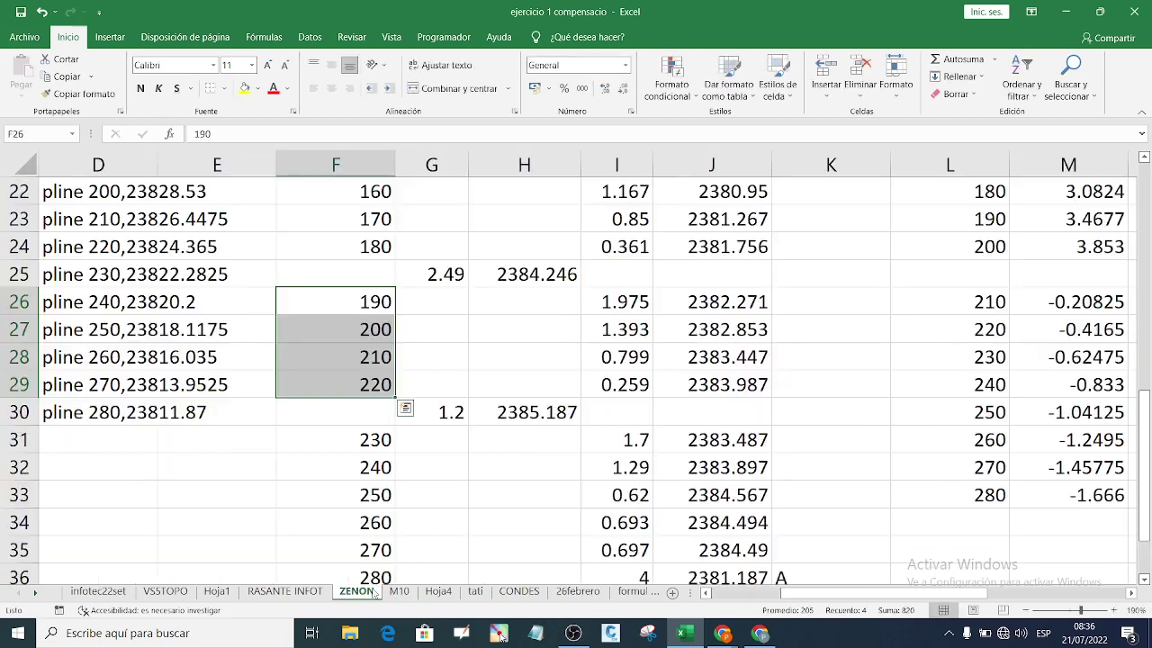
pyautogui.click(450, 412)
pyautogui.rightClick(452, 416)
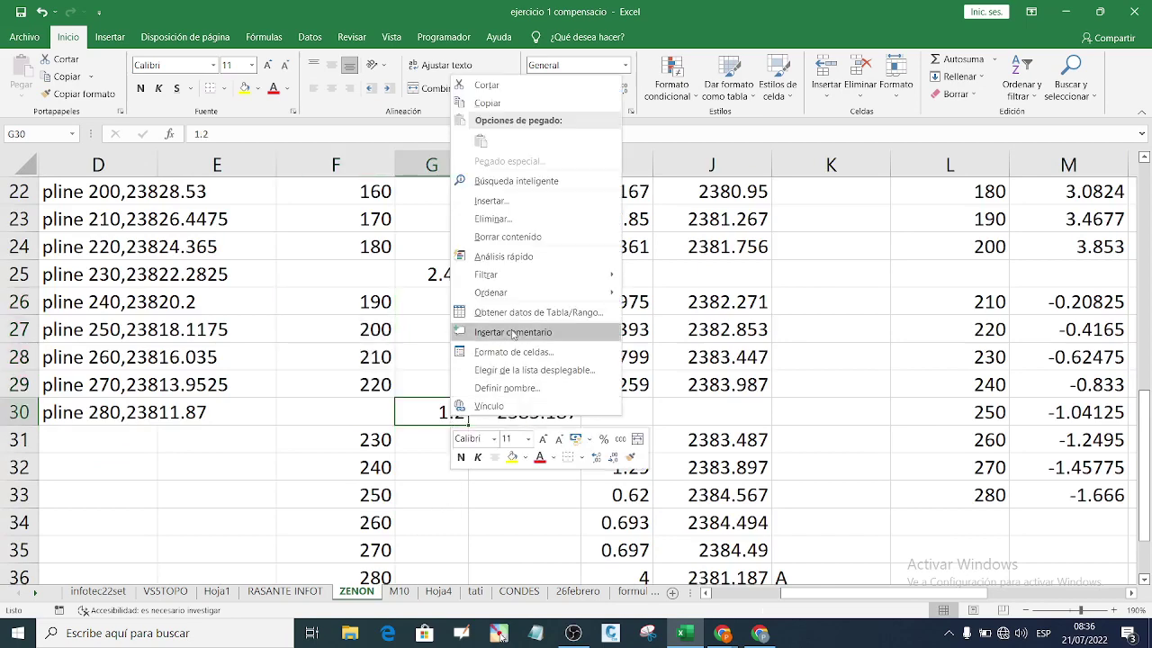
pyautogui.click(517, 106)
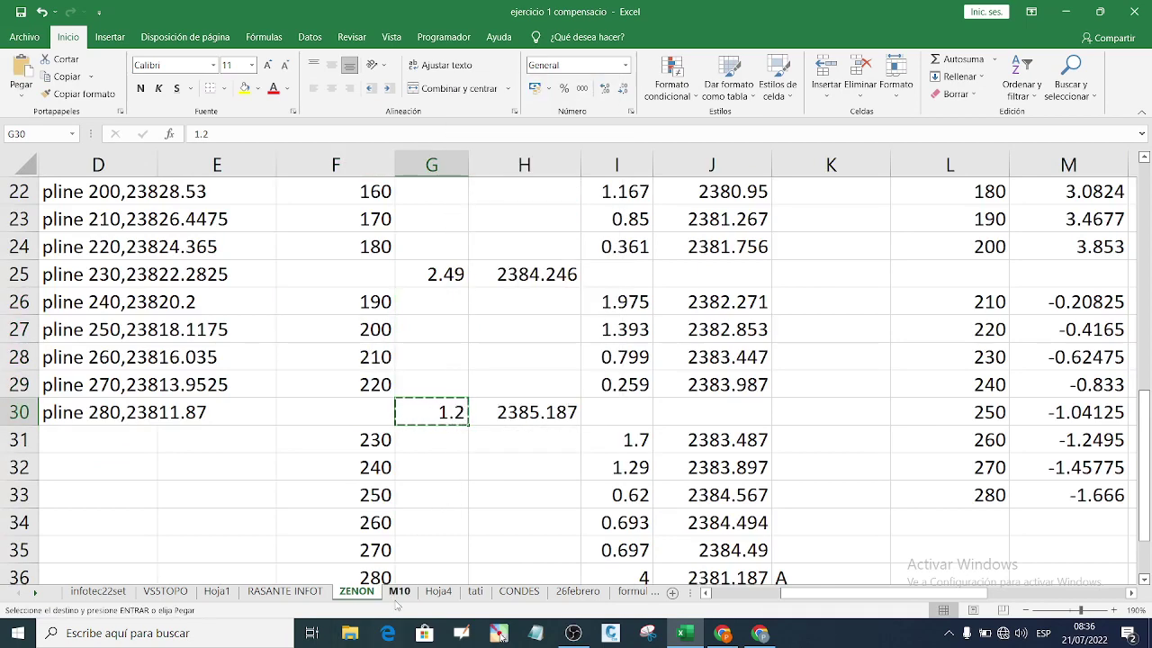
pyautogui.click(398, 592)
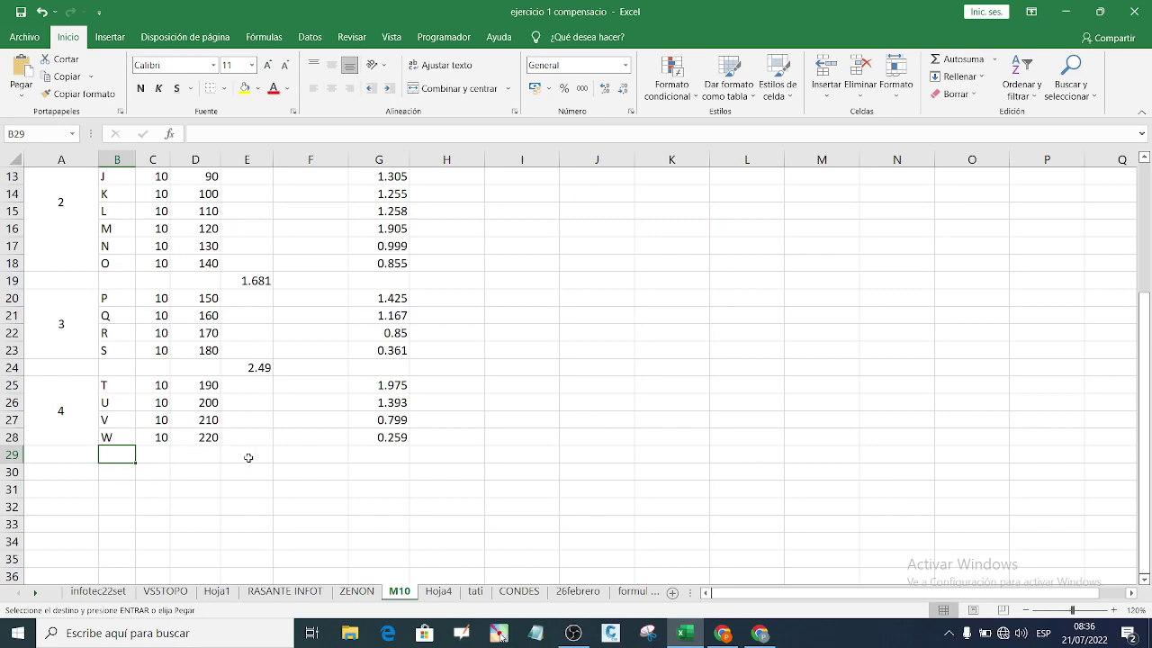
pyautogui.click(248, 457)
pyautogui.write('1.2')
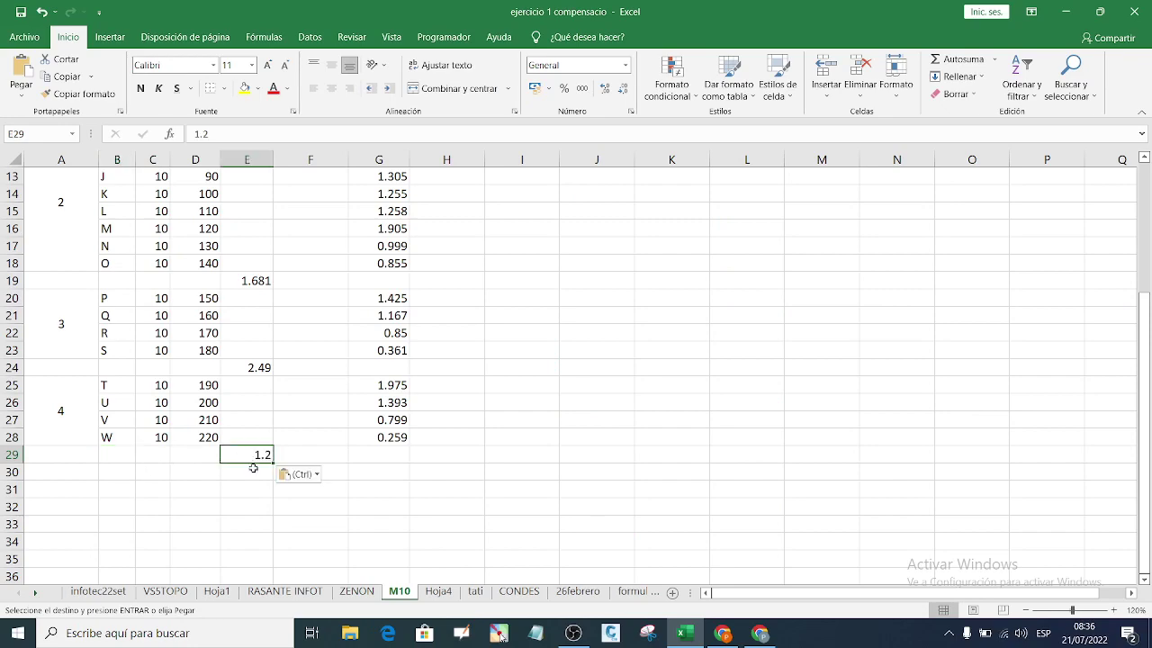
pyautogui.click(252, 486)
# Step: Copy the last station's foresight readings I31:I36 on sheet ZENON
pyautogui.click(377, 485)
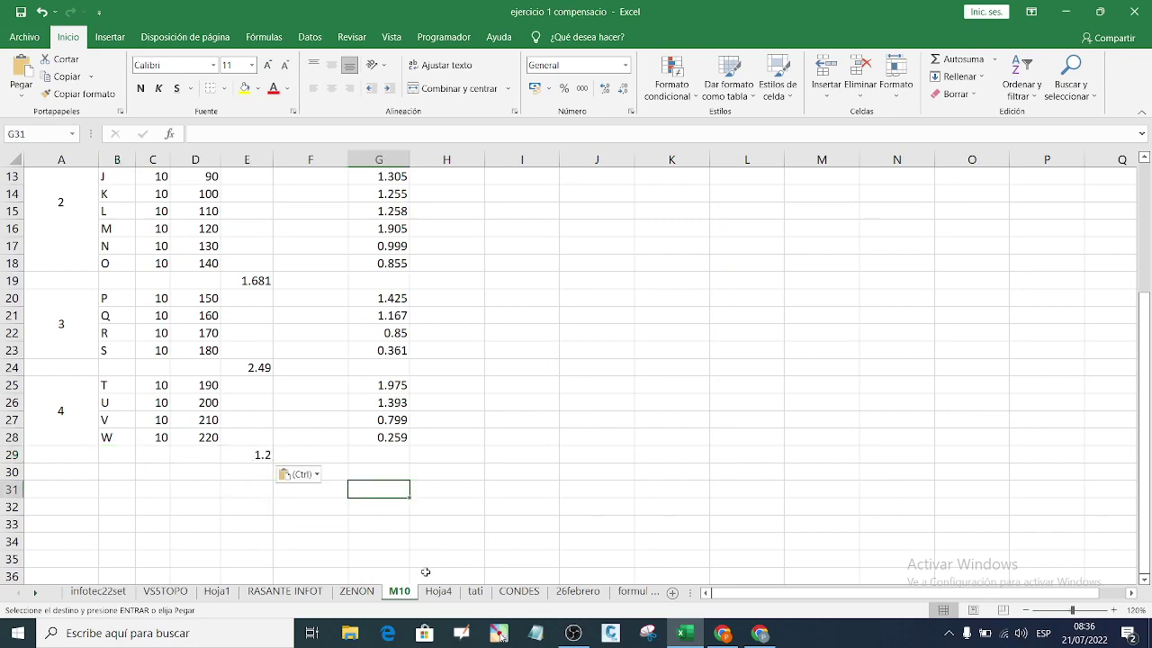
pyautogui.click(356, 591)
pyautogui.scroll(5, 637, 446)
pyautogui.scroll(-1, 652, 462)
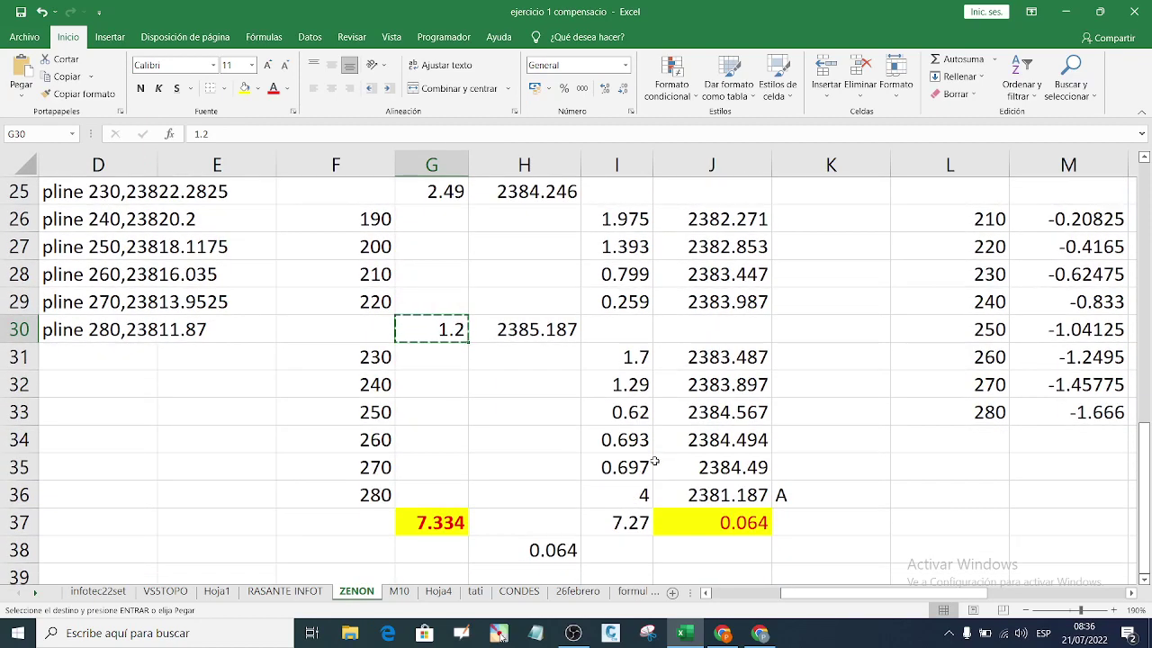
pyautogui.click(636, 356)
pyautogui.moveTo(636, 412); pyautogui.dragTo(637, 491)
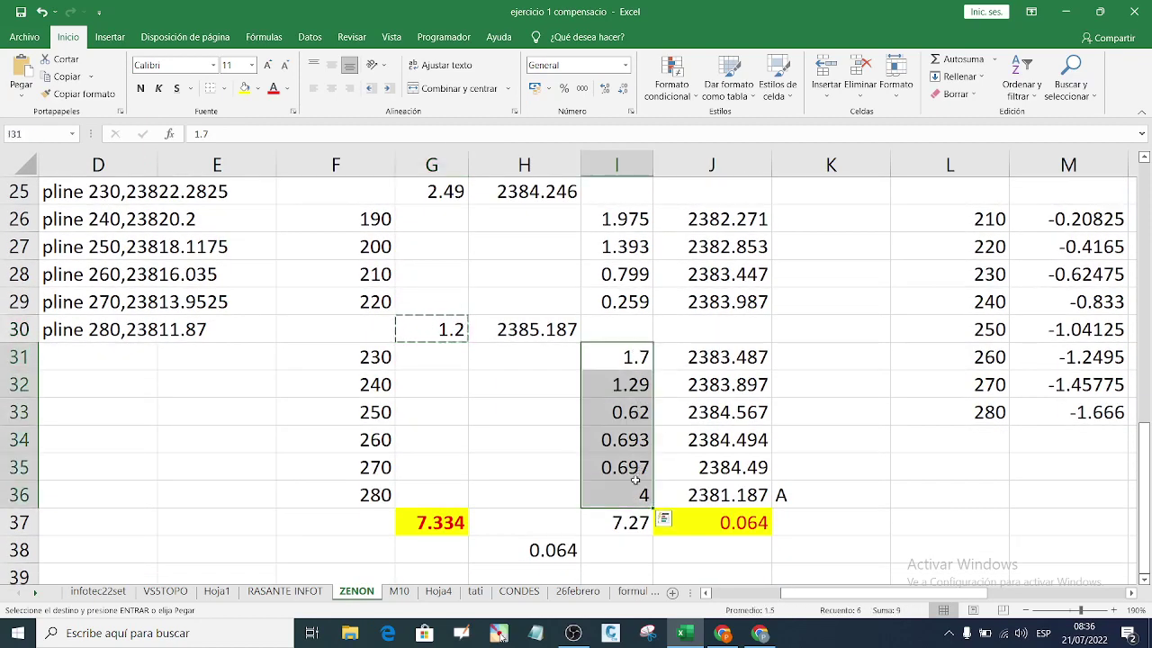
pyautogui.rightClick(623, 435)
pyautogui.click(649, 116)
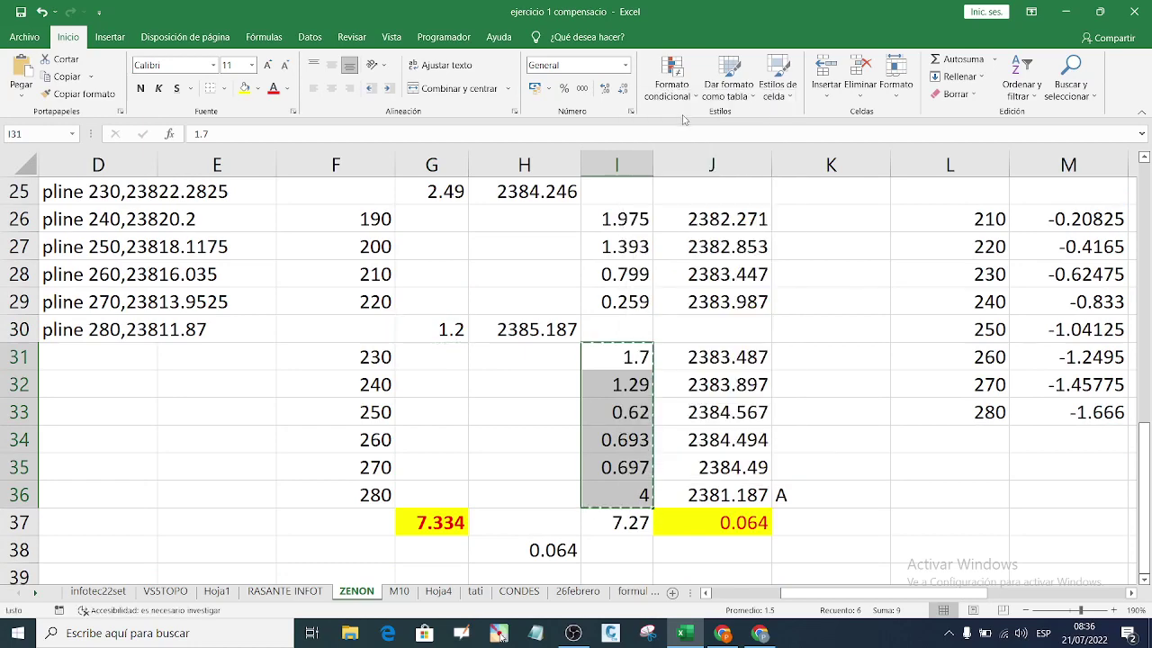
pyautogui.click(399, 591)
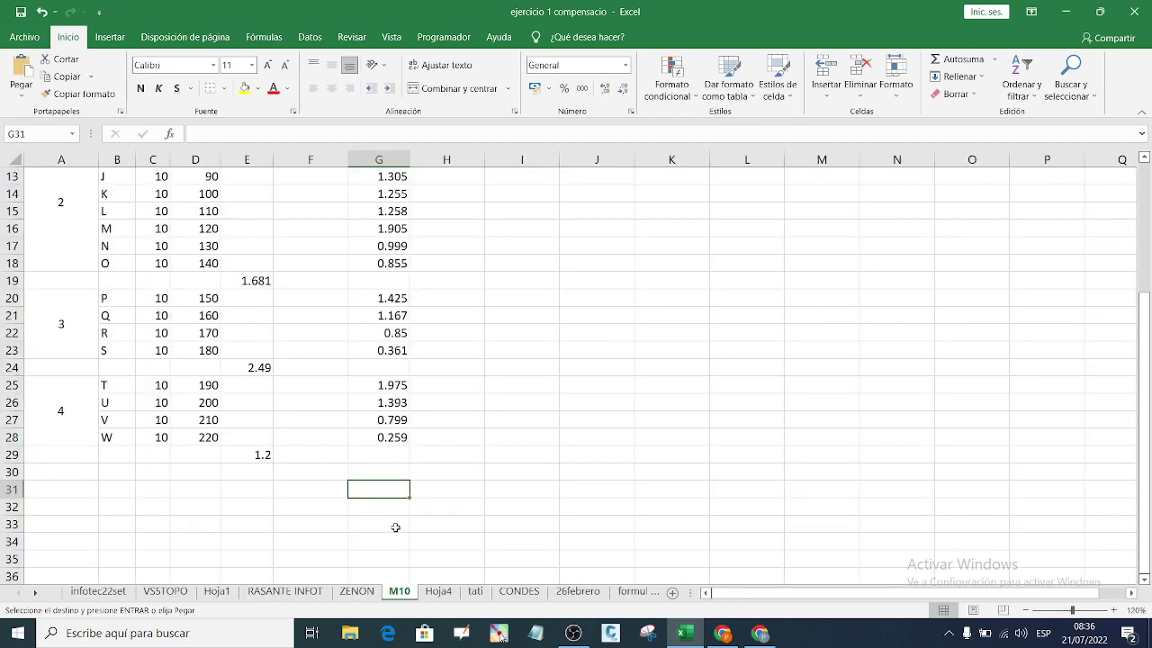
pyautogui.click(323, 472)
pyautogui.rightClick(323, 472)
pyautogui.press('Escape')
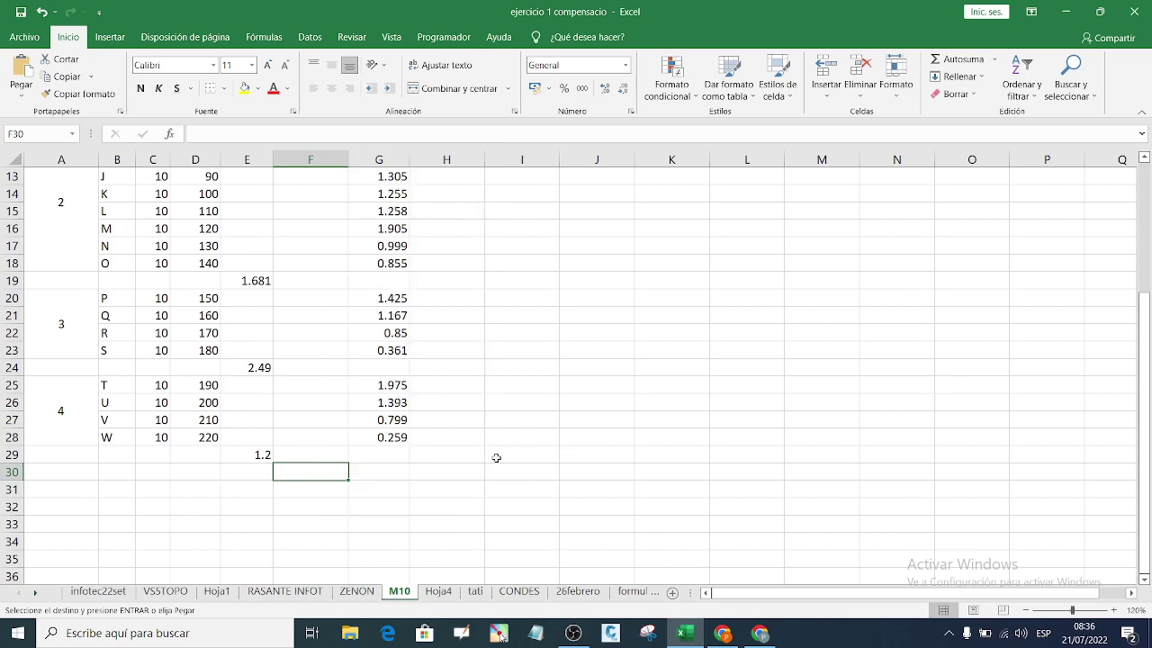
pyautogui.press('F2')
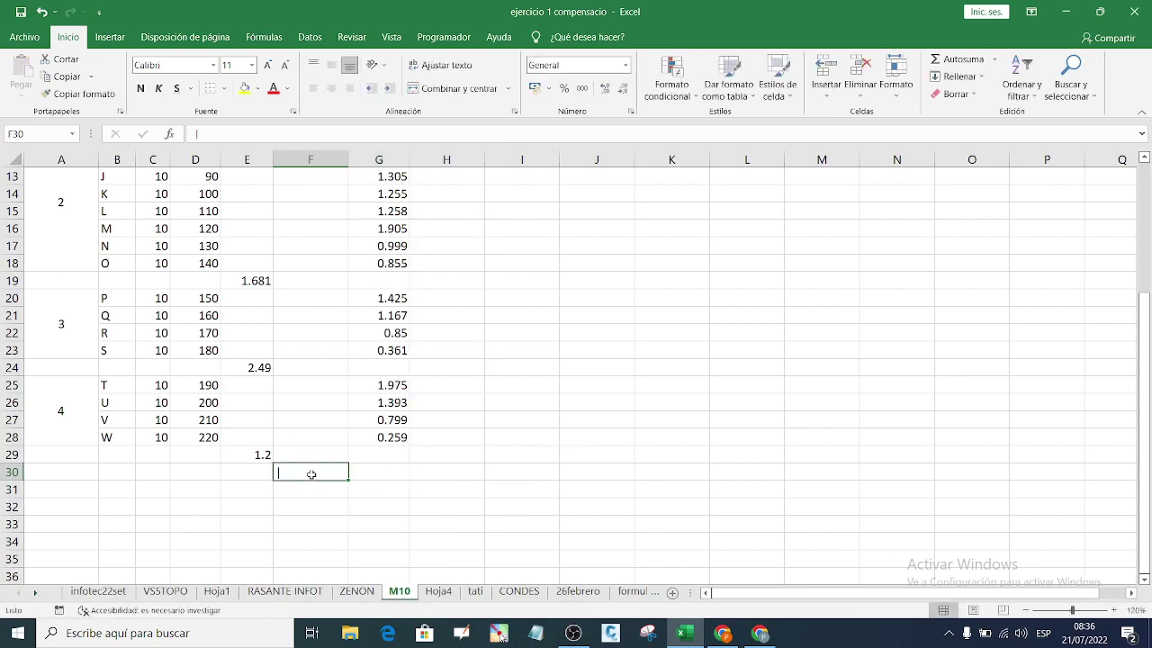
pyautogui.click(369, 474)
pyautogui.rightClick(372, 473)
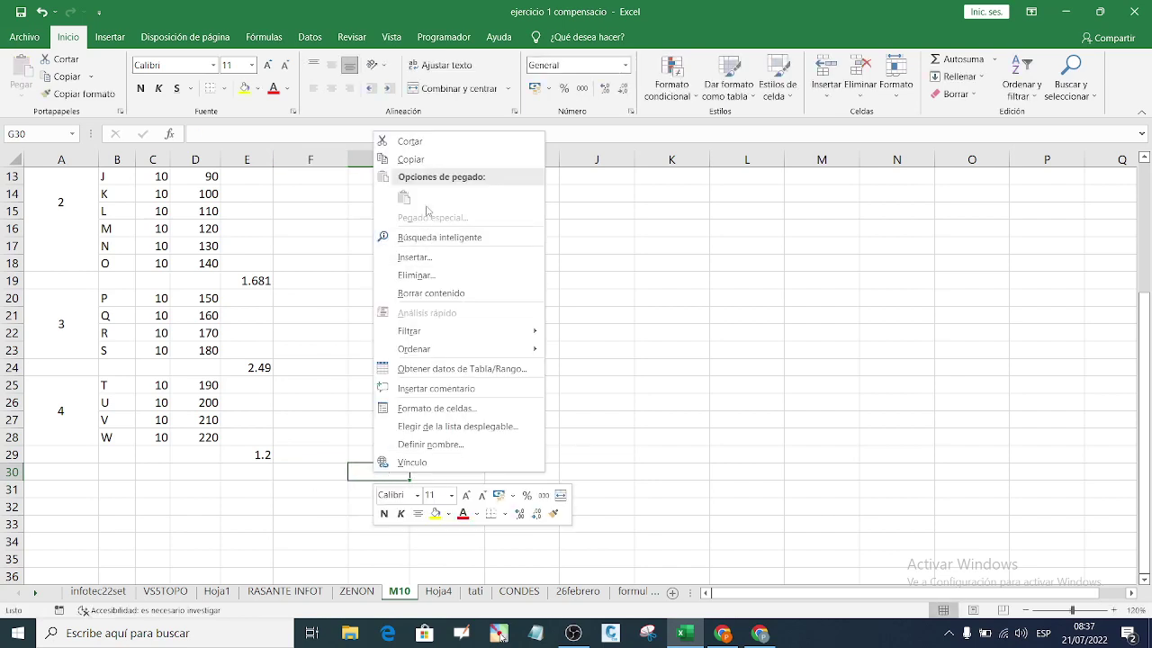
pyautogui.press('Escape')
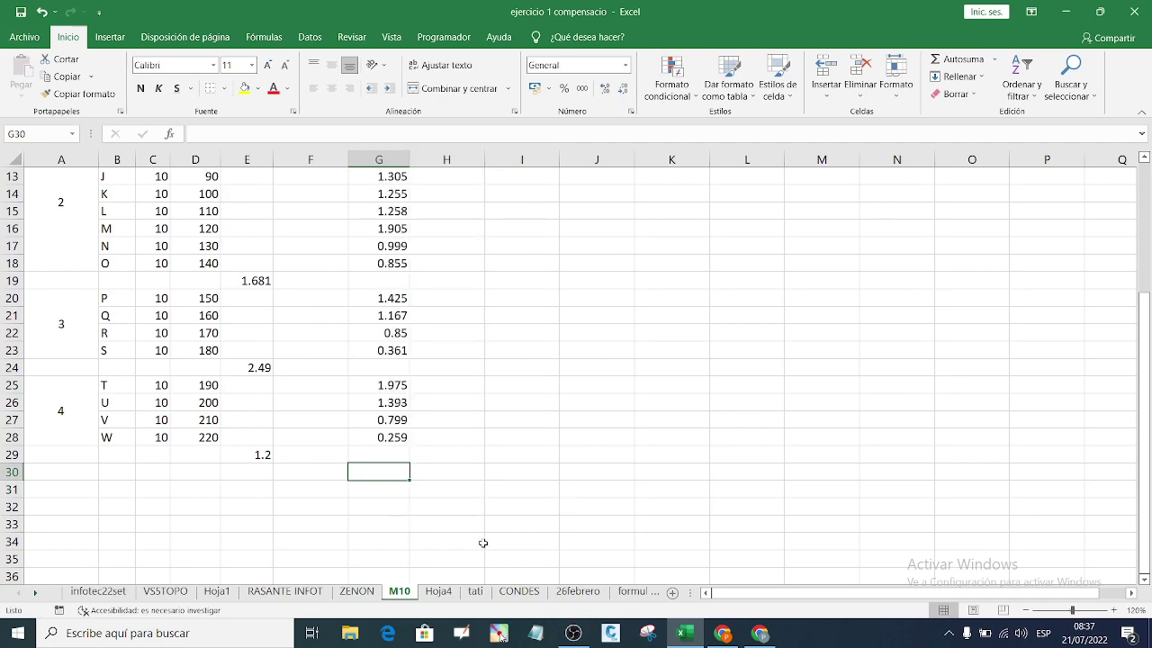
# Step: Copy the selected foresight readings I31:I36 on sheet ZENON again and paste them as values from G30 on M10
pyautogui.click(356, 591)
pyautogui.rightClick(625, 405)
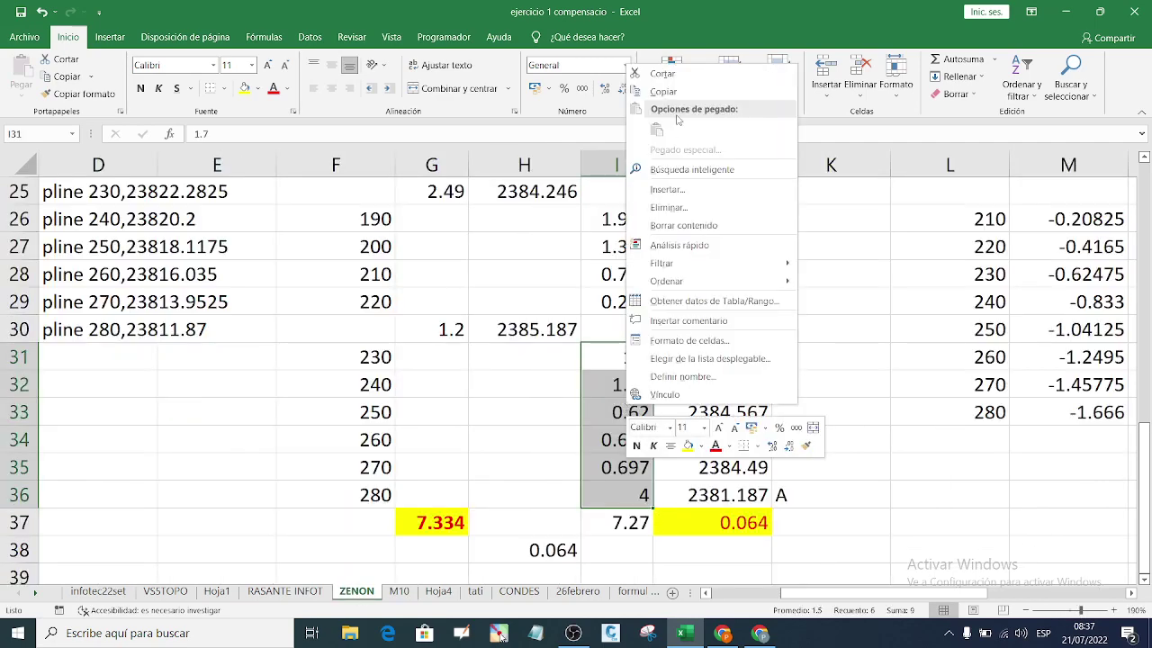
pyautogui.click(681, 95)
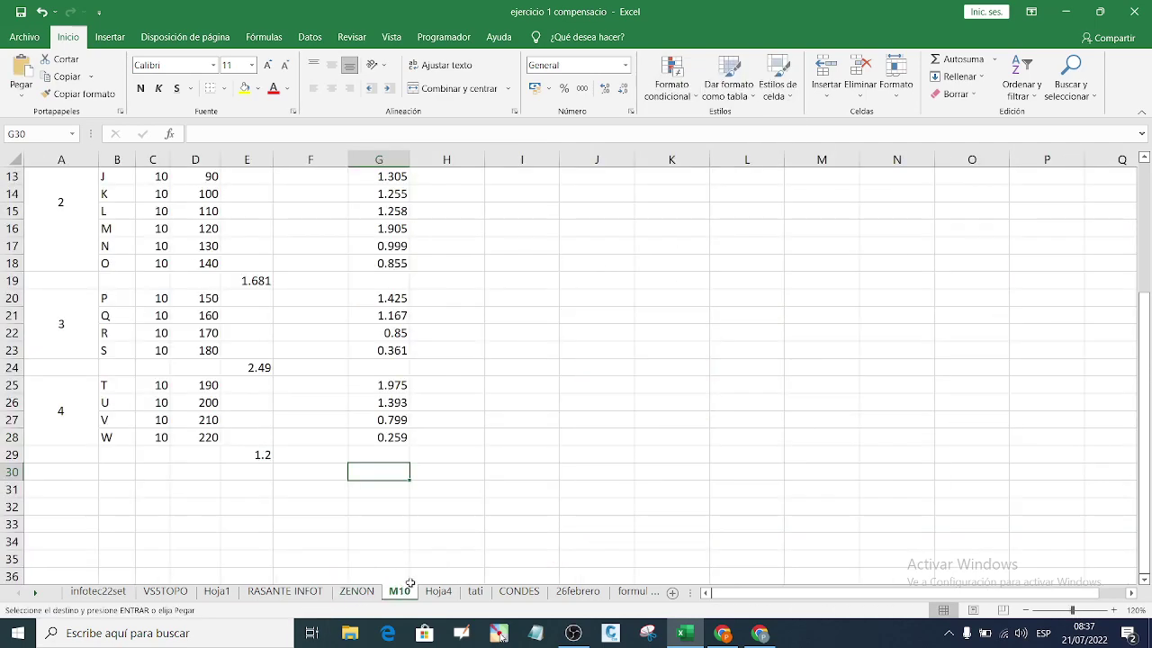
pyautogui.click(395, 591)
pyautogui.rightClick(381, 472)
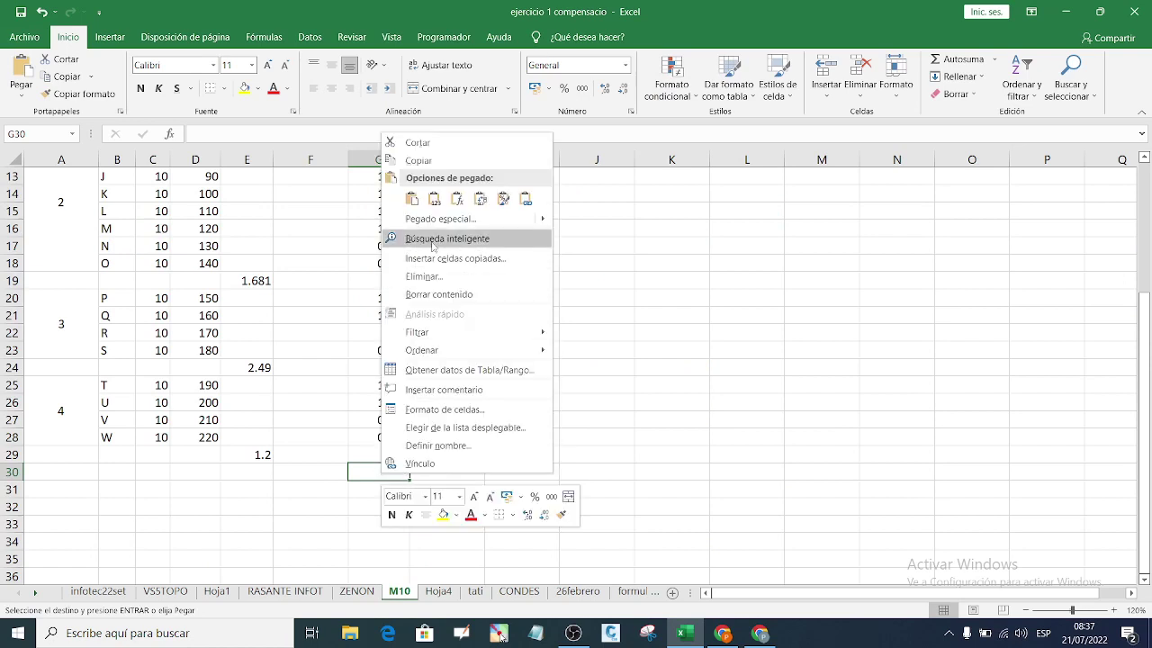
pyautogui.click(435, 205)
pyautogui.click(452, 486)
pyautogui.scroll(-2, 455, 490)
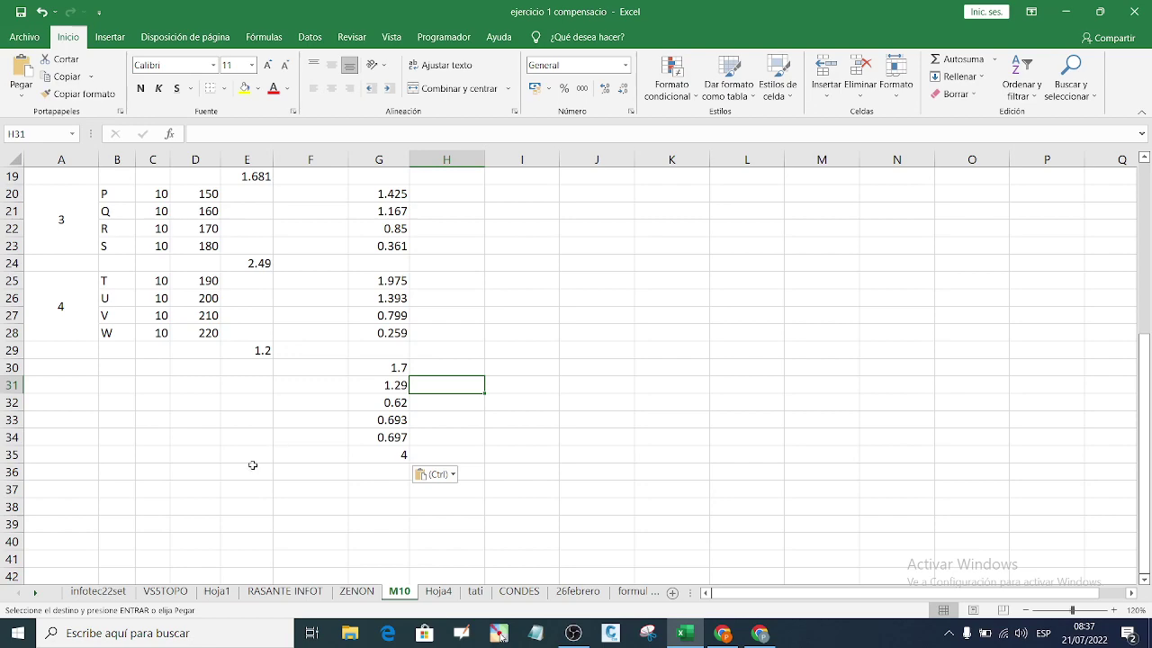
# Step: Copy the accumulated distances F31:F36 on sheet ZENON and paste them from D30 on M10
pyautogui.click(354, 591)
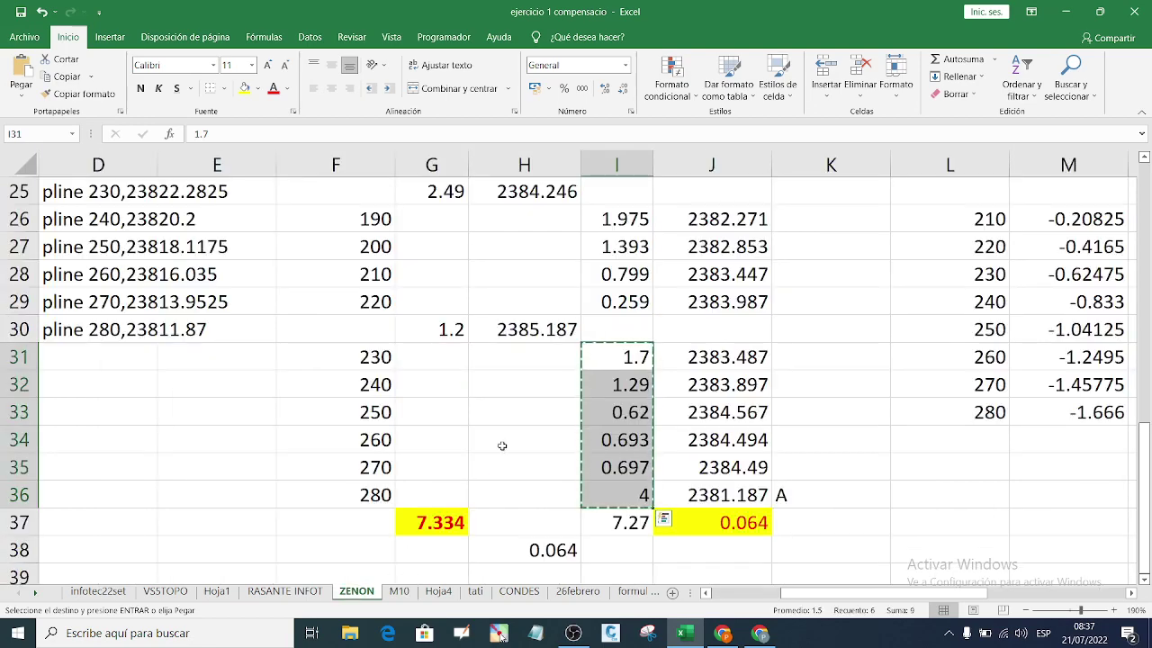
pyautogui.click(372, 359)
pyautogui.moveTo(373, 359); pyautogui.dragTo(376, 490)
pyautogui.hotkey('ctrl', 'c')
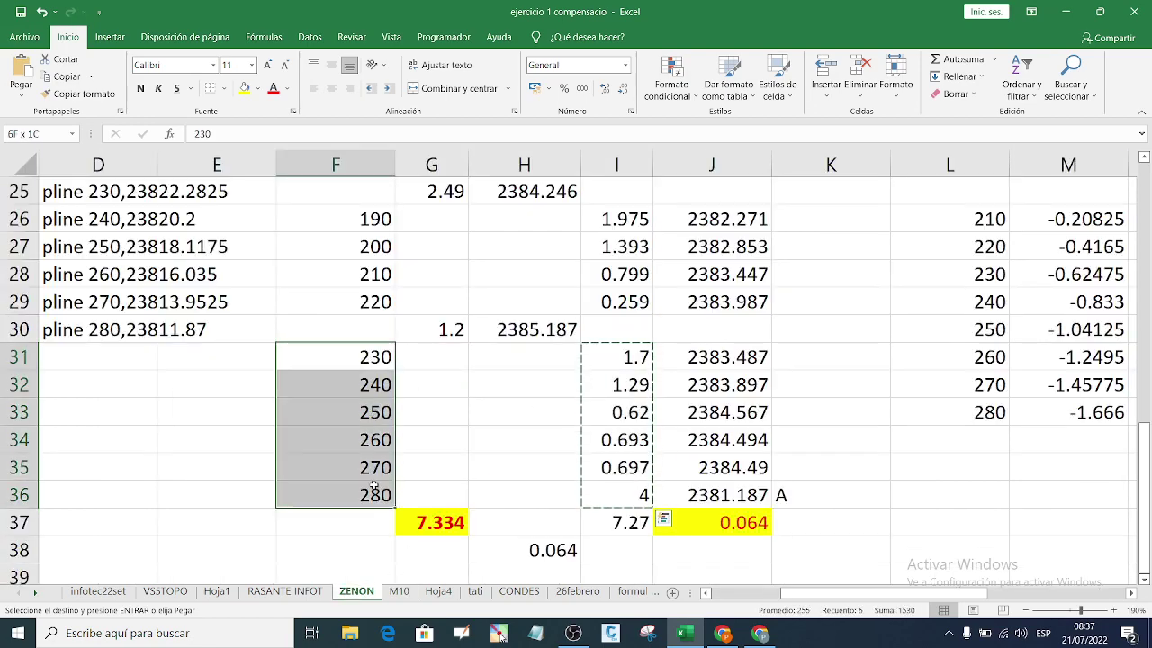
pyautogui.rightClick(376, 491)
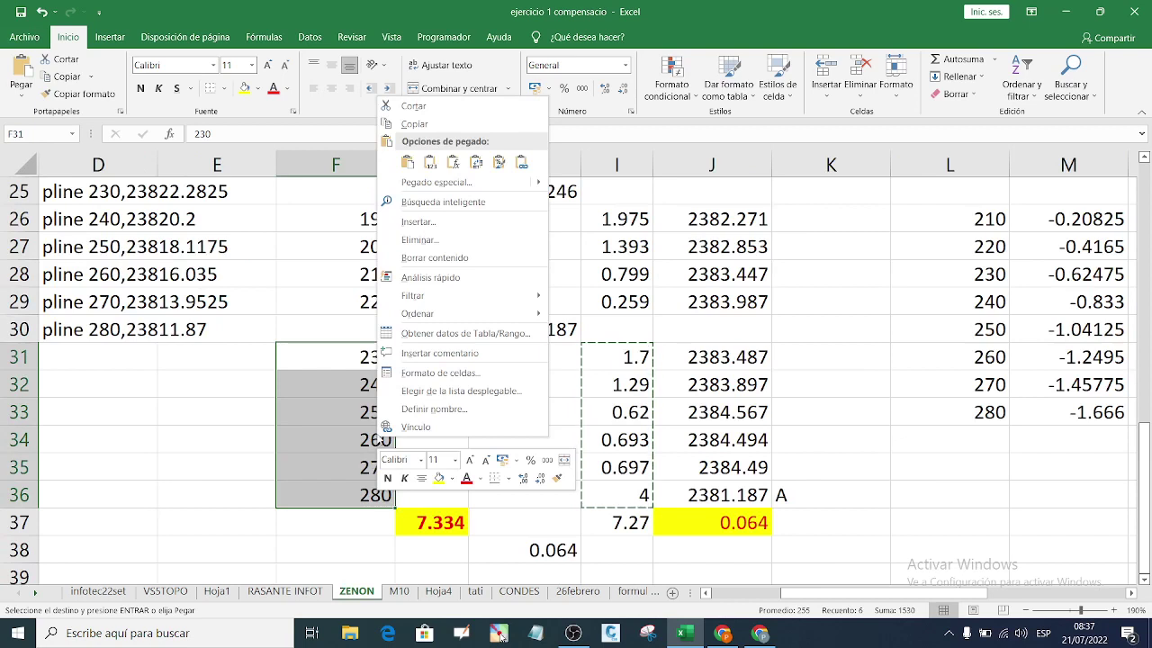
pyautogui.click(413, 123)
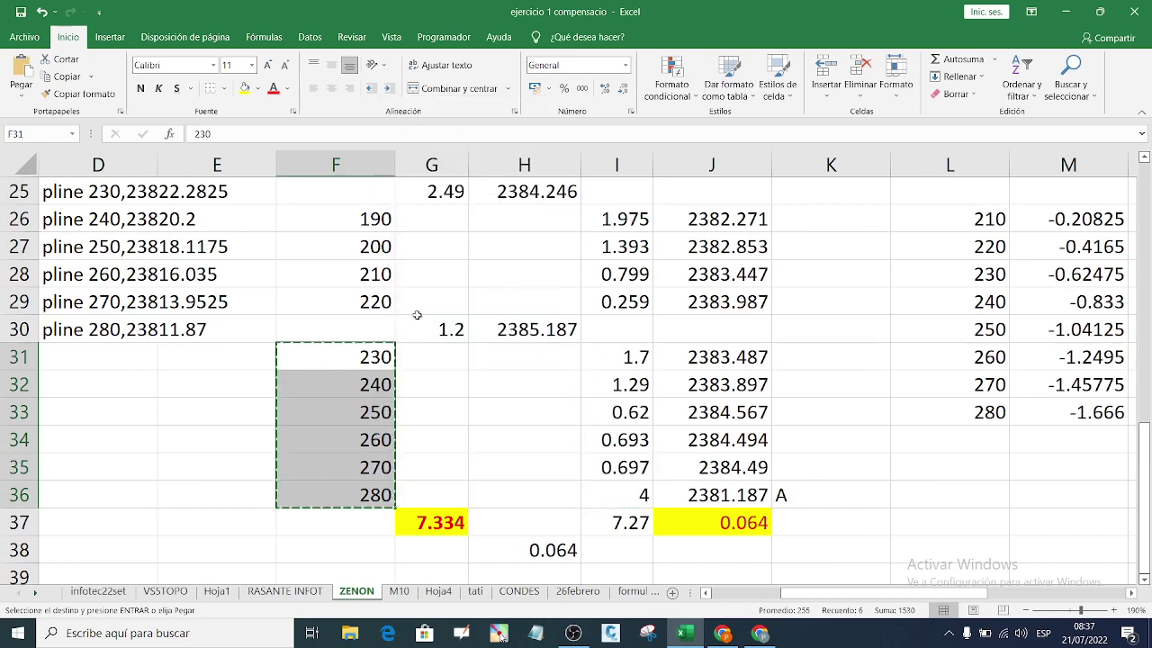
pyautogui.click(400, 591)
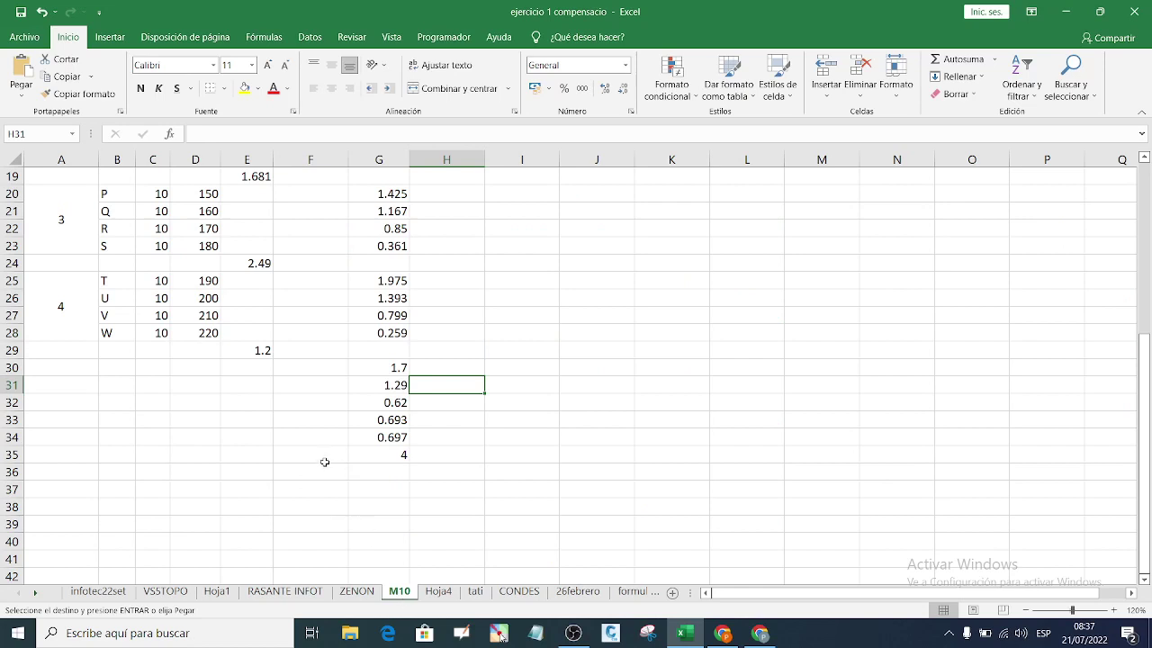
pyautogui.click(198, 365)
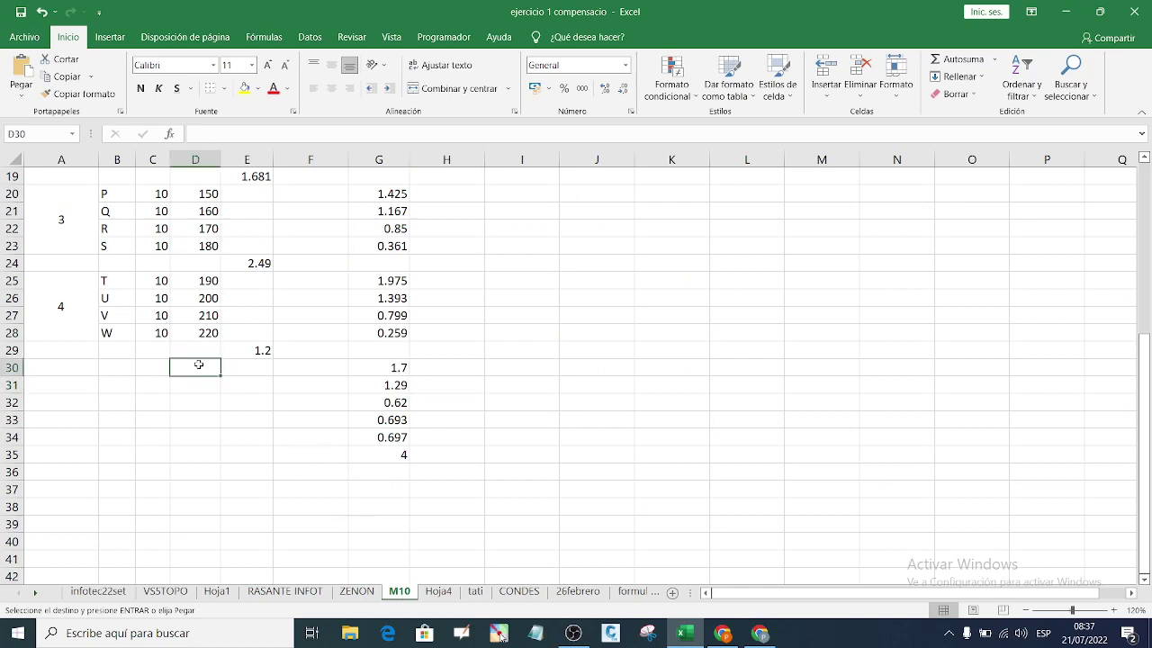
pyautogui.hotkey('ctrl', 'v')
pyautogui.click(277, 417)
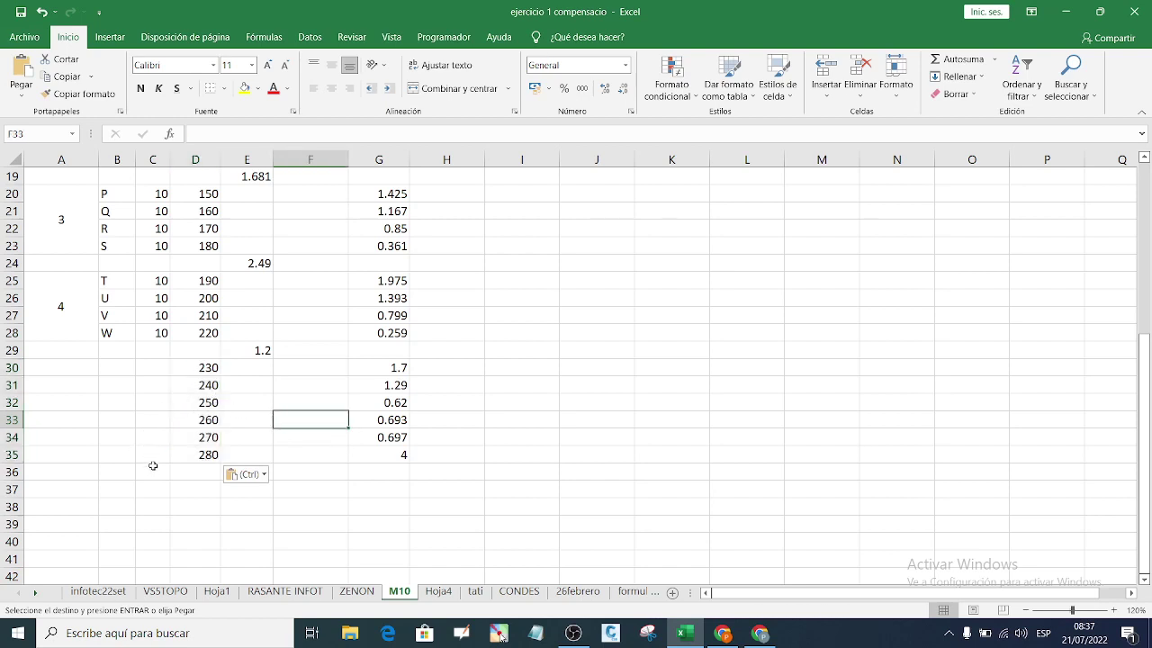
# Step: Enter a partial distance of 10 in C30 and fill it down to C35
pyautogui.click(152, 366)
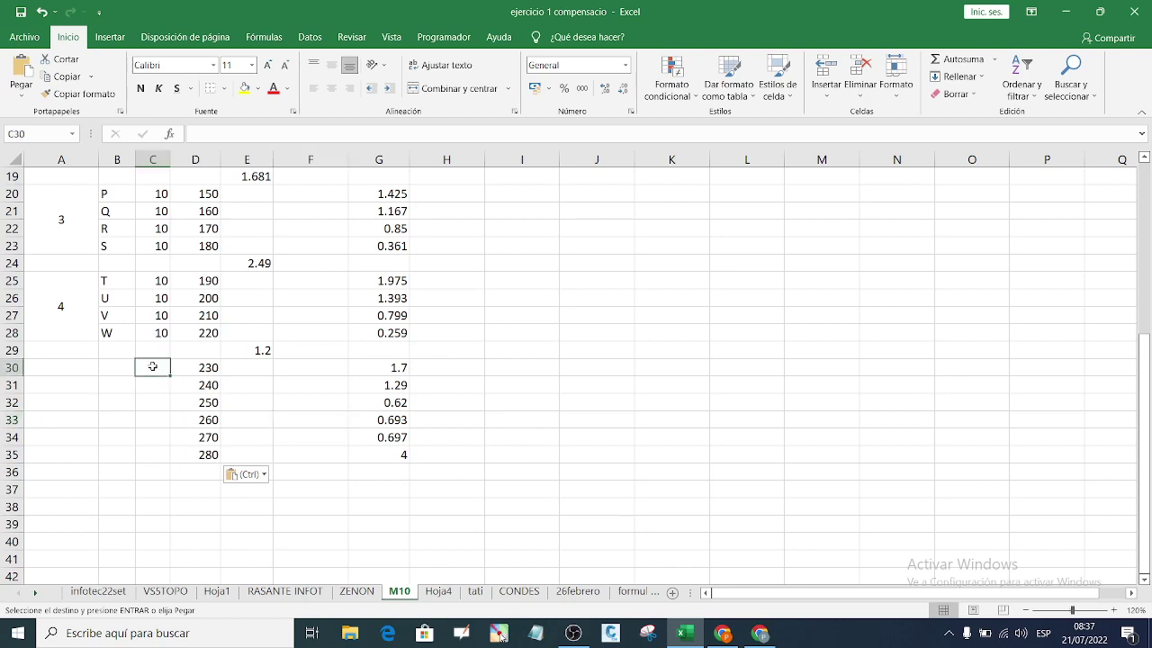
pyautogui.write('10')
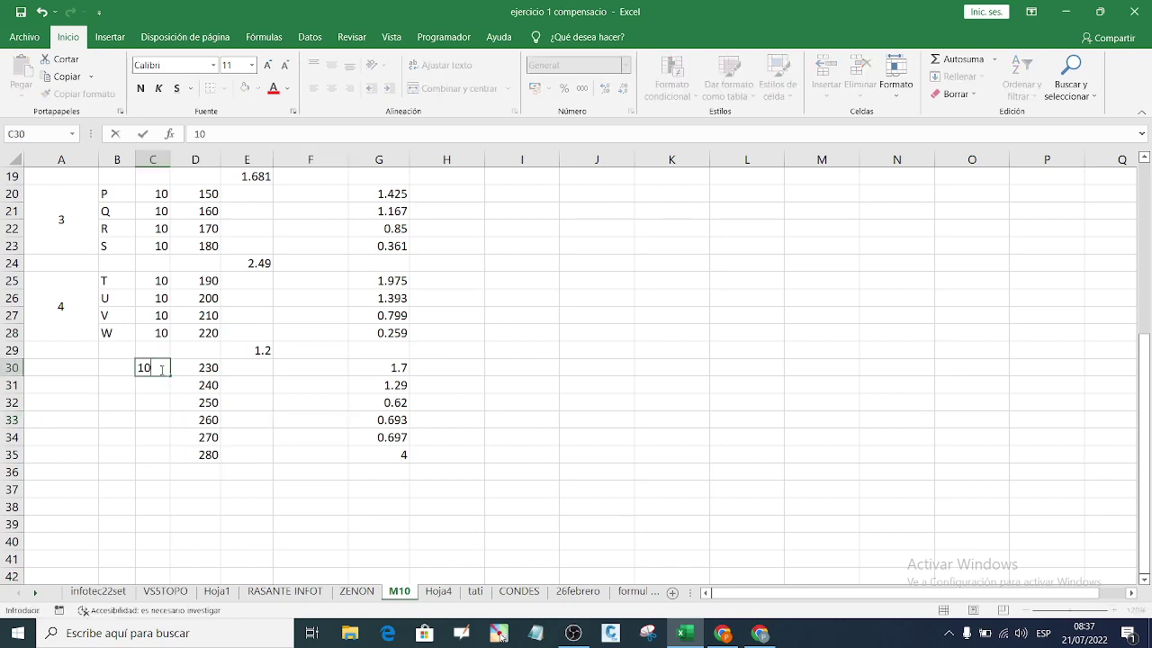
pyautogui.click(186, 402)
pyautogui.click(163, 369)
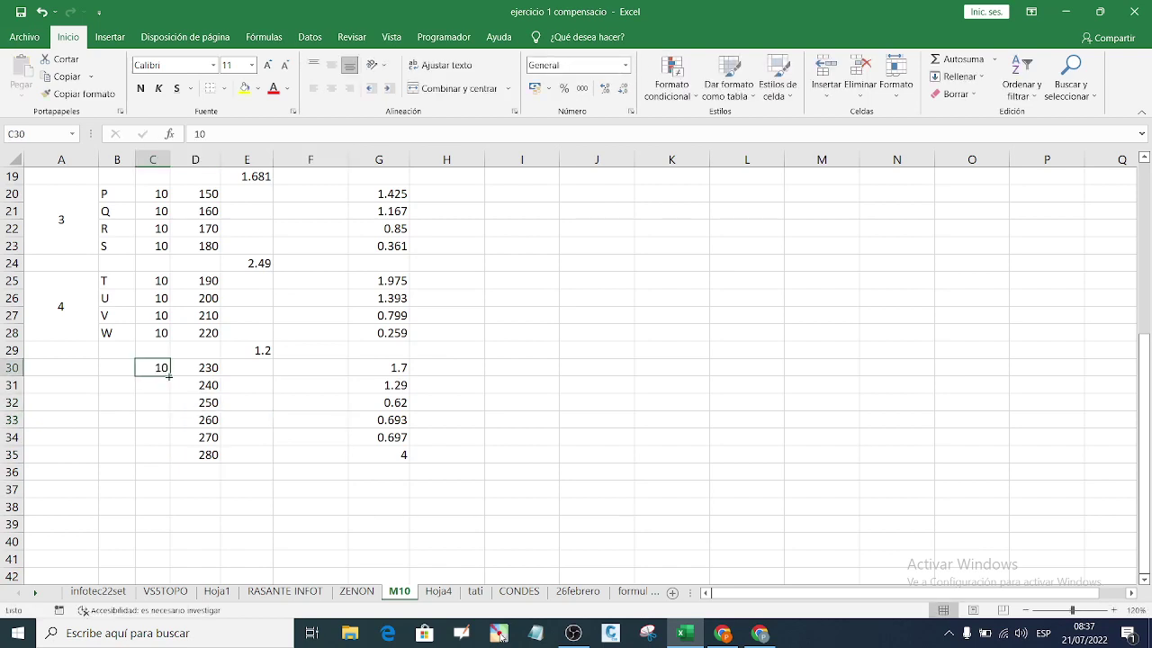
pyautogui.moveTo(168, 377); pyautogui.dragTo(167, 467)
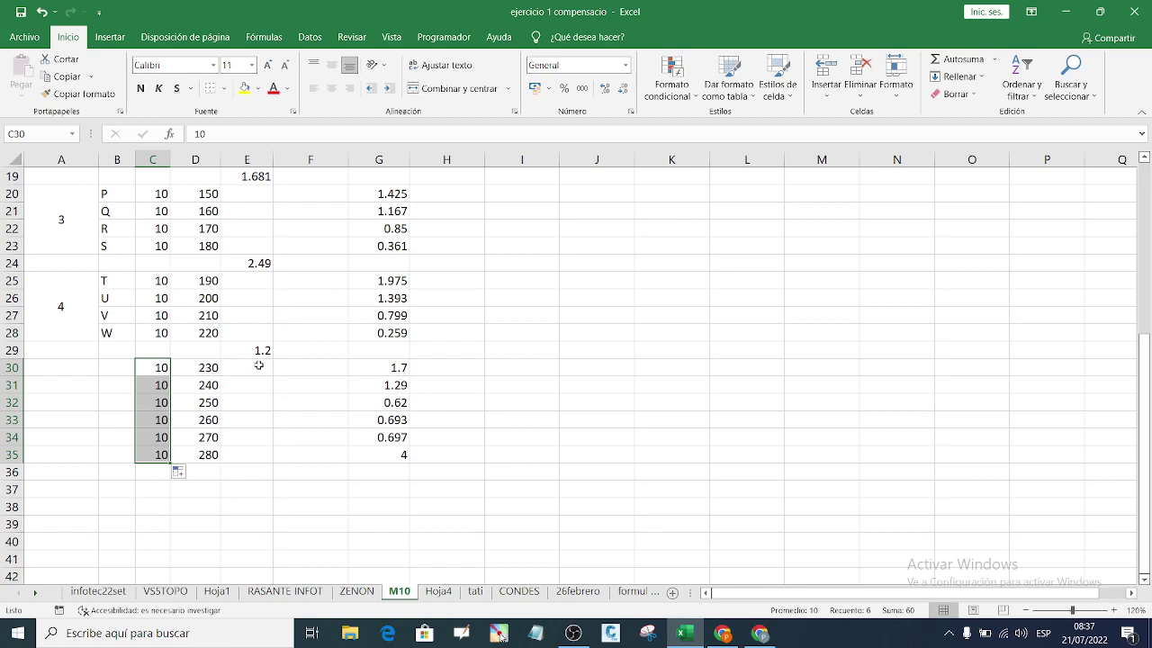
pyautogui.click(372, 479)
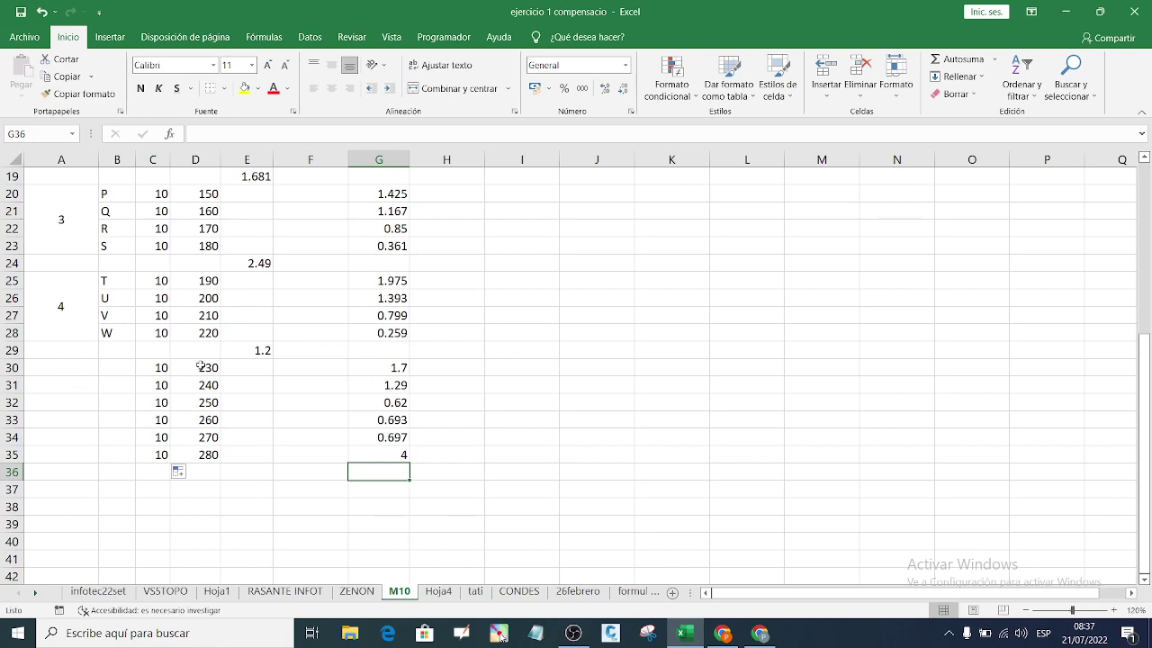
pyautogui.click(233, 502)
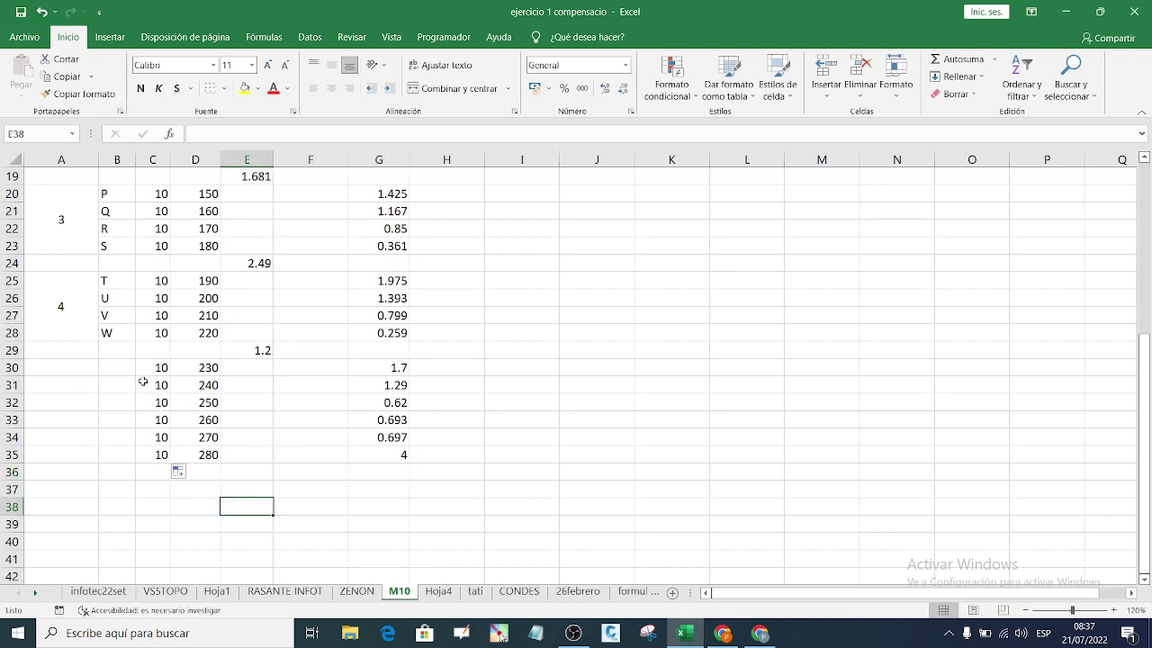
# Step: Label the points of the last station as X, Y, X, A1, A2 and A in B30:B35
pyautogui.click(117, 371)
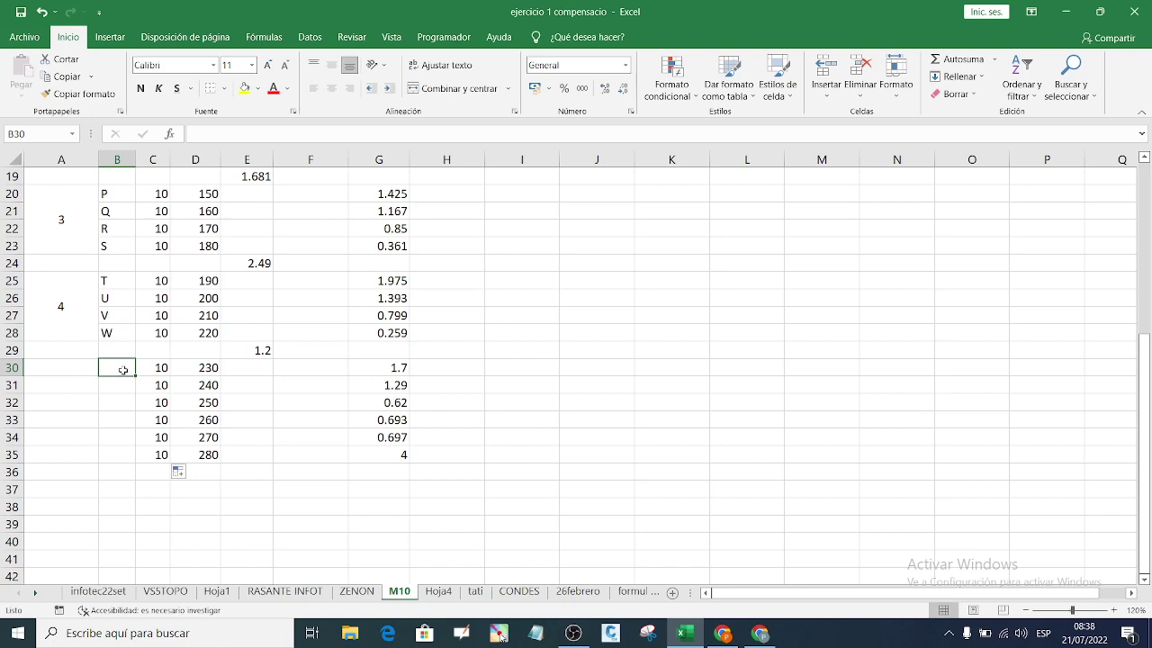
pyautogui.write('X')
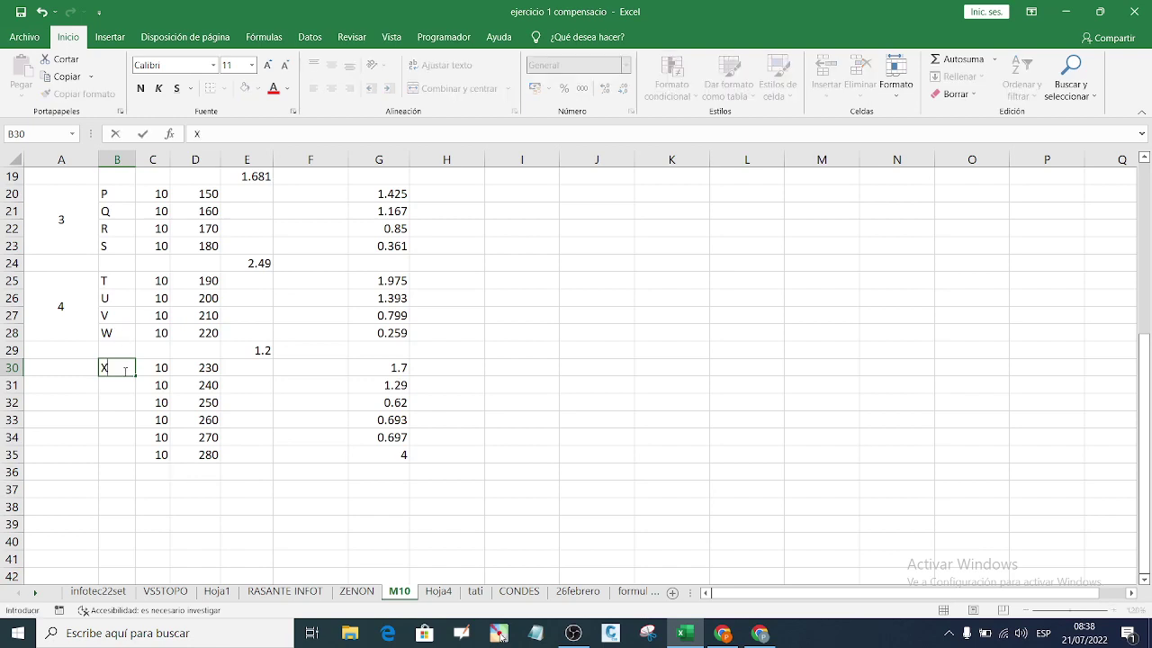
pyautogui.click(119, 385)
pyautogui.write('Y')
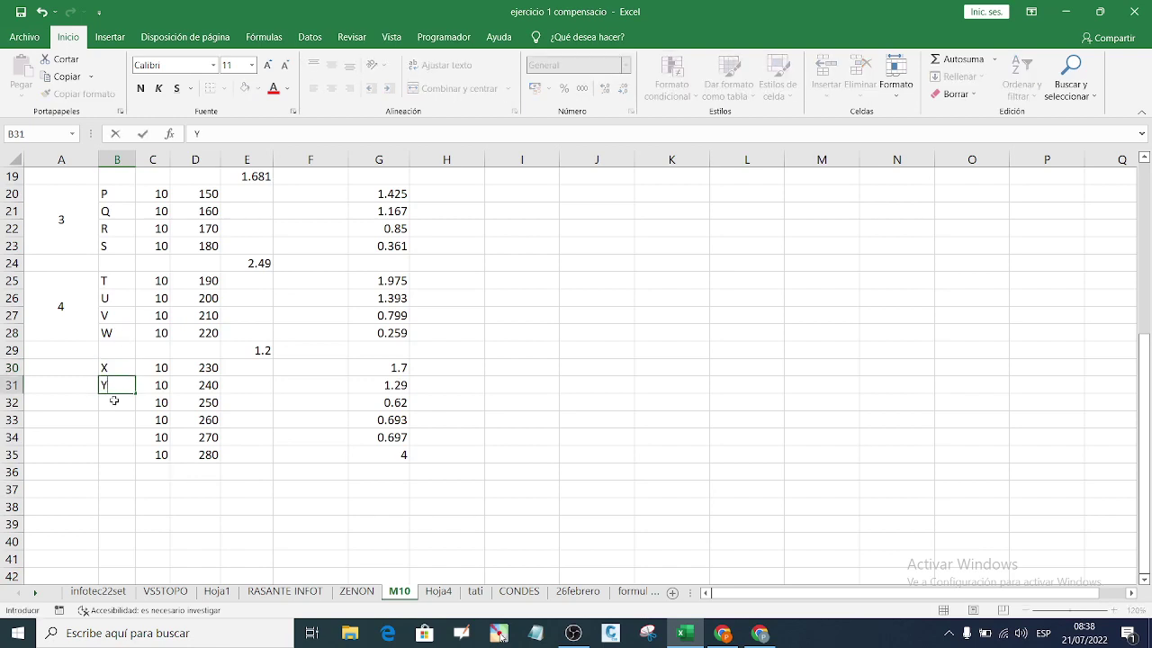
pyautogui.click(113, 404)
pyautogui.write('X')
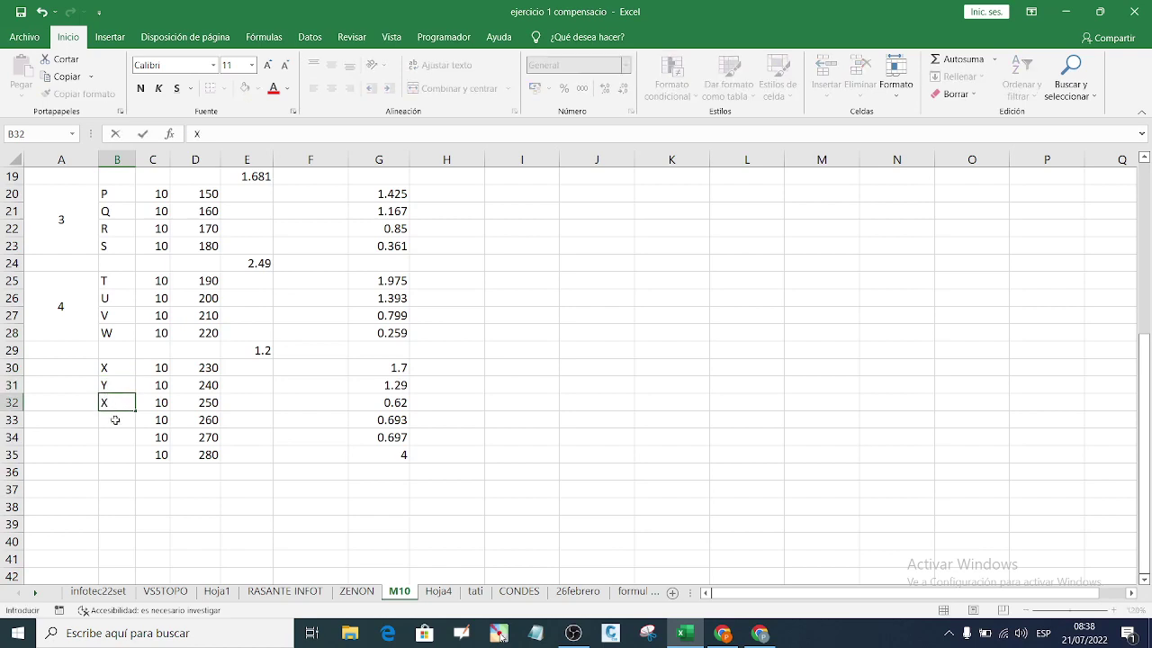
pyautogui.click(115, 420)
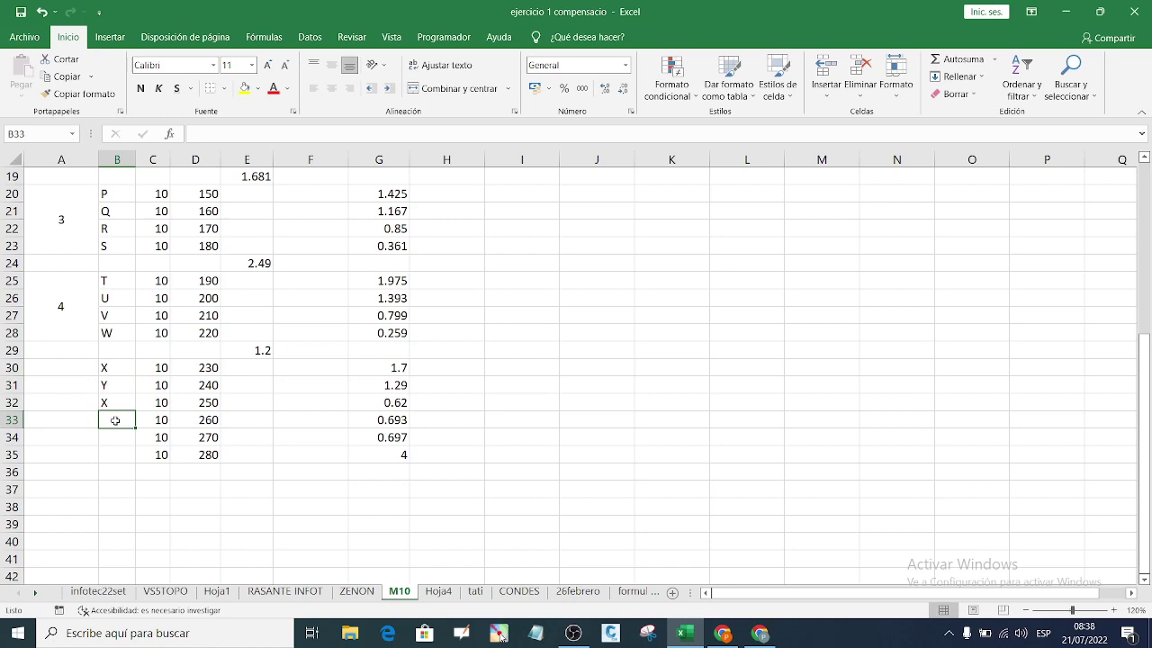
pyautogui.write('A1')
pyautogui.click(119, 434)
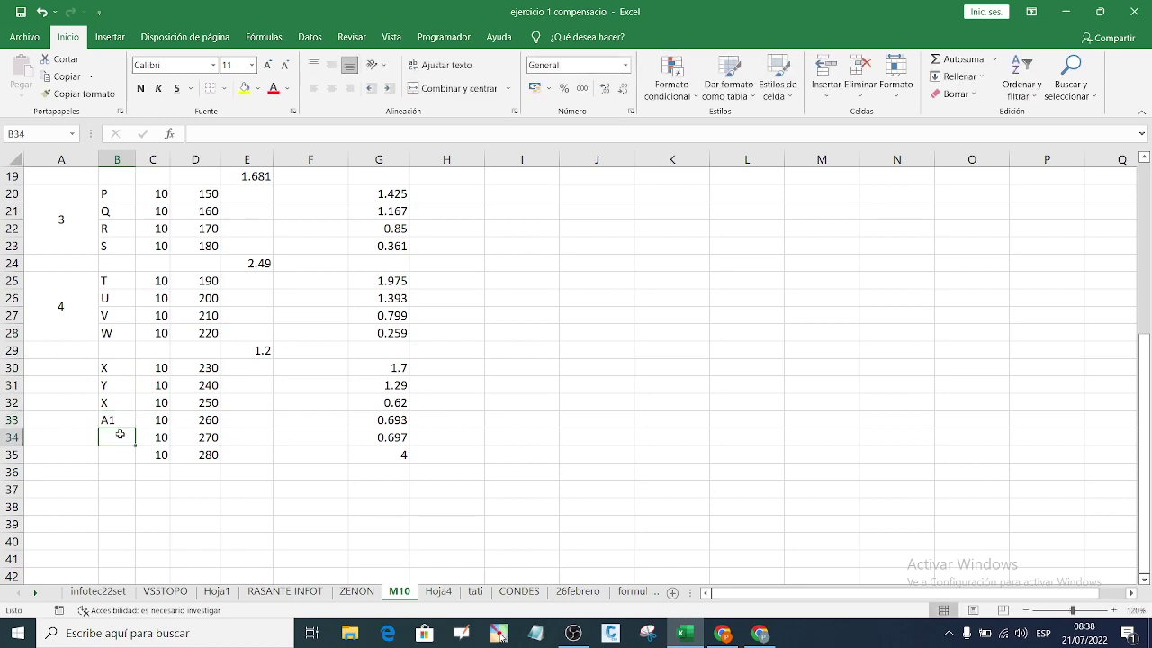
pyautogui.write('A2')
pyautogui.click(120, 454)
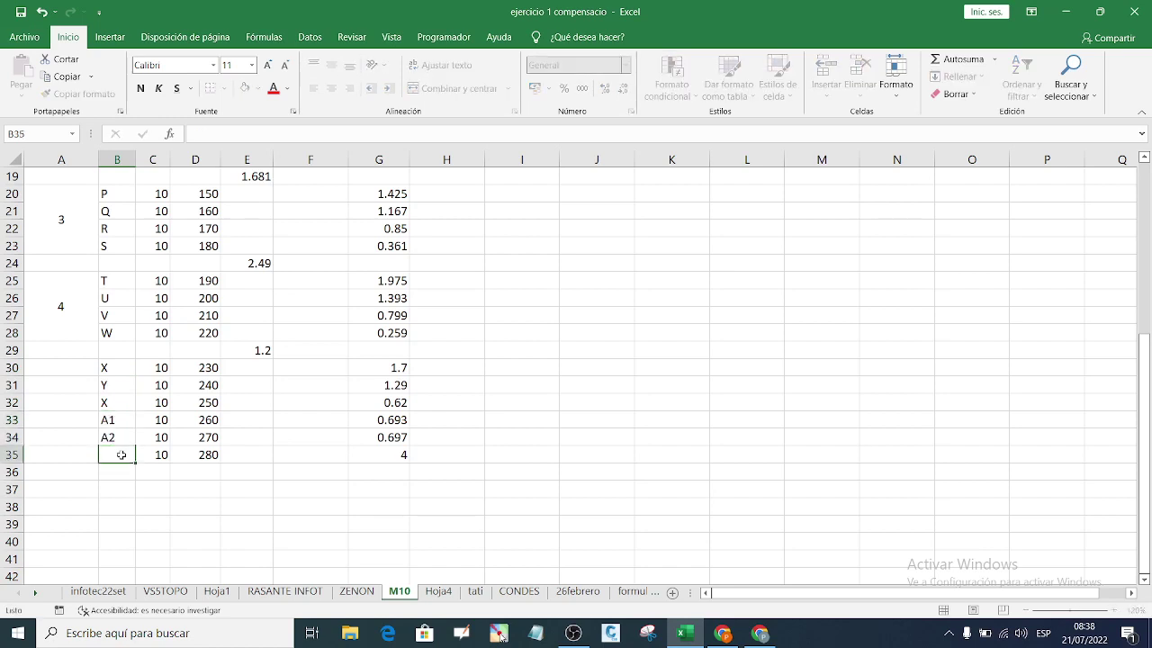
pyautogui.write('A')
pyautogui.click(133, 478)
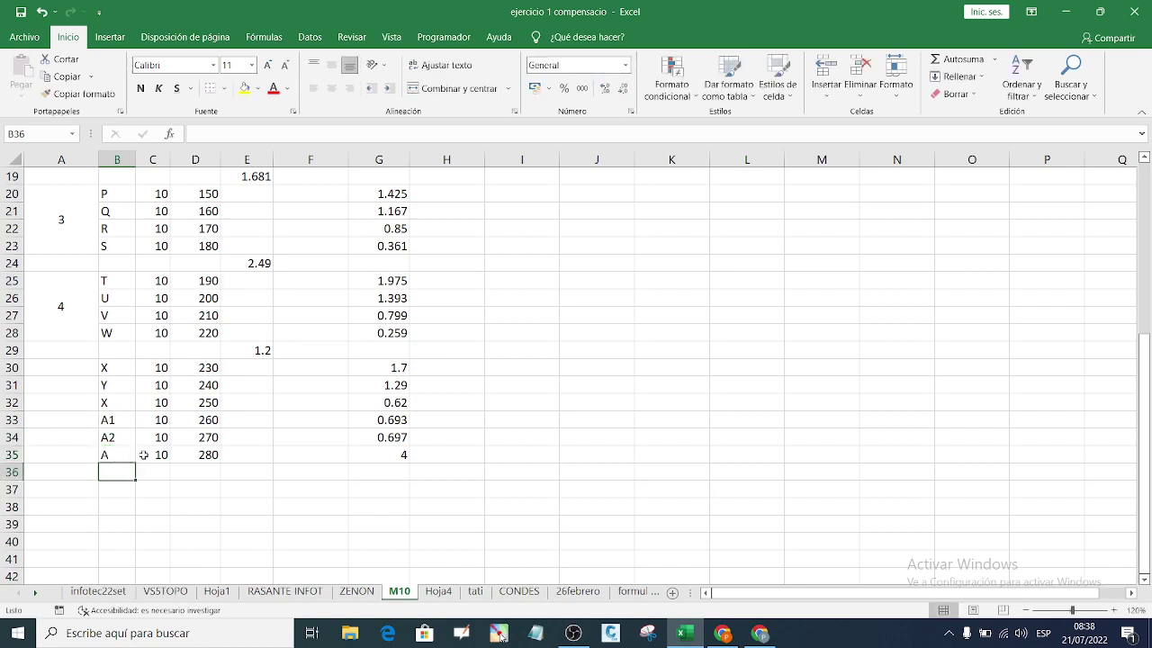
# Step: Enter station number 5 in A30, then merge A30:A35 and centre it horizontally and vertically
pyautogui.scroll(6, 120, 463)
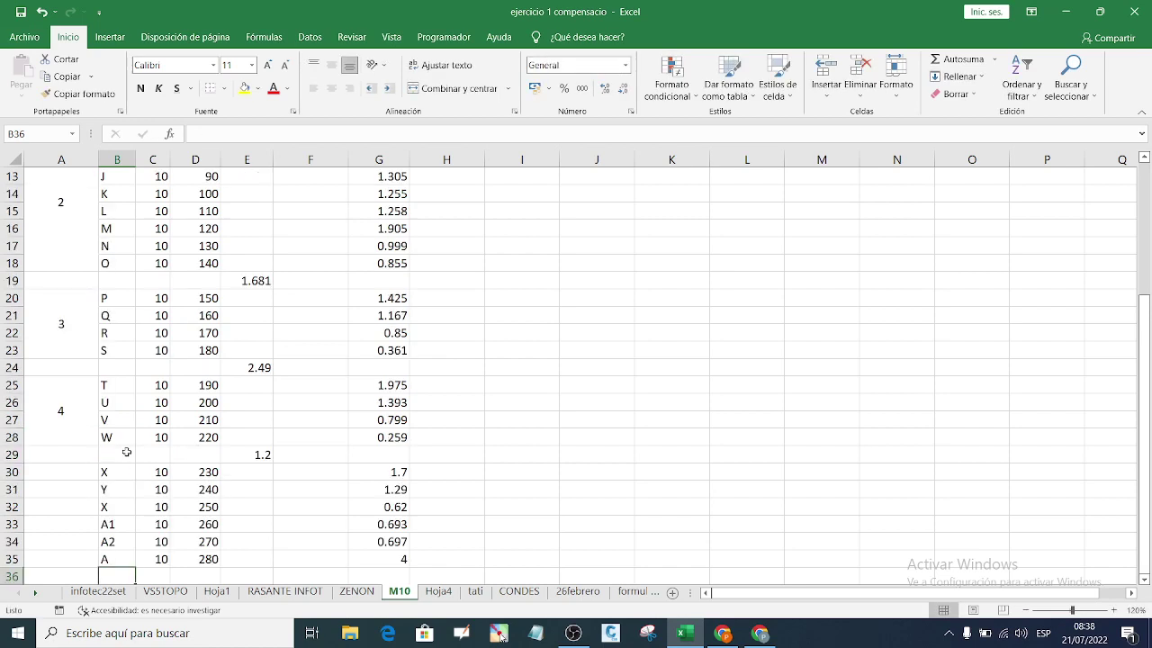
pyautogui.click(116, 200)
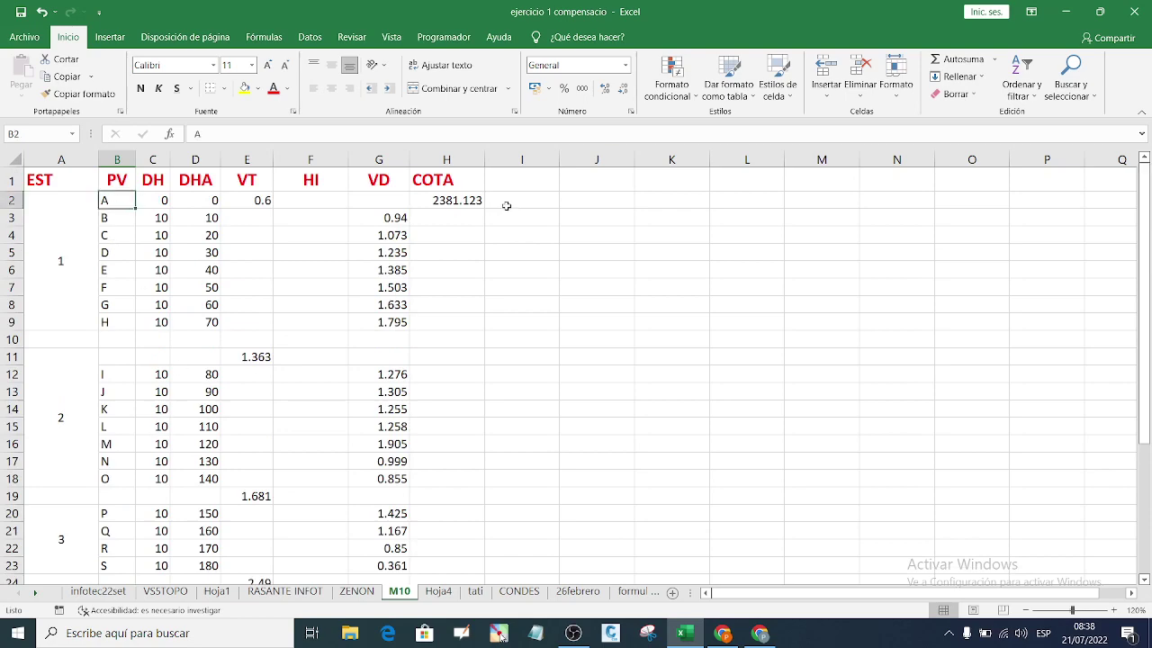
pyautogui.scroll(-7, 257, 468)
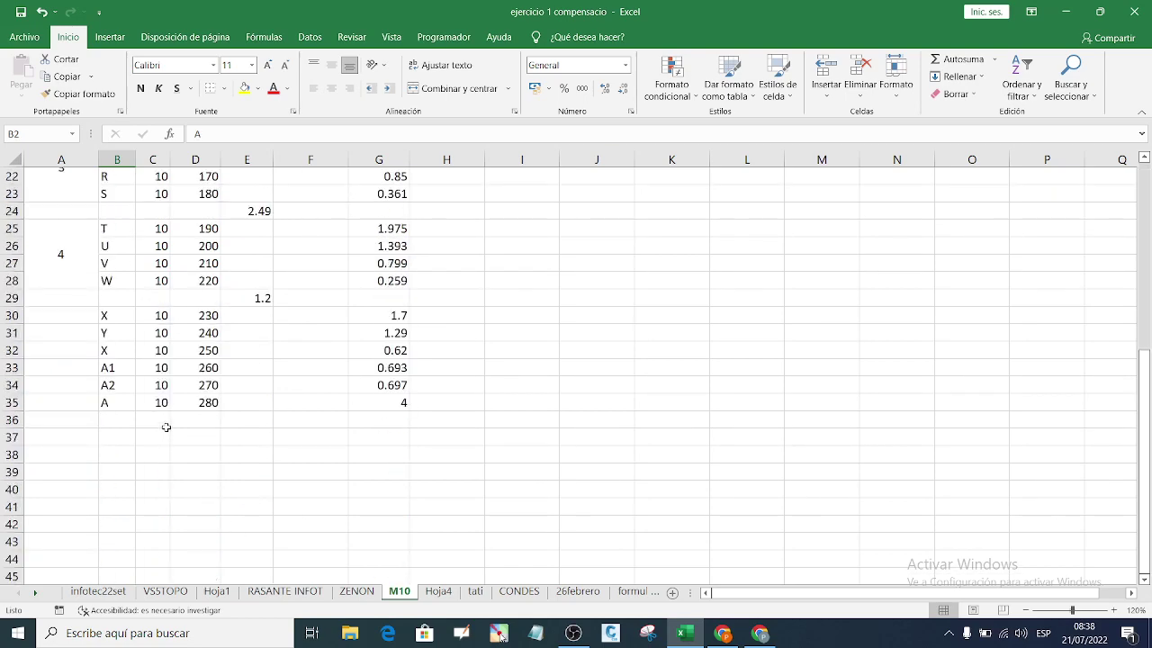
pyautogui.scroll(2, 166, 427)
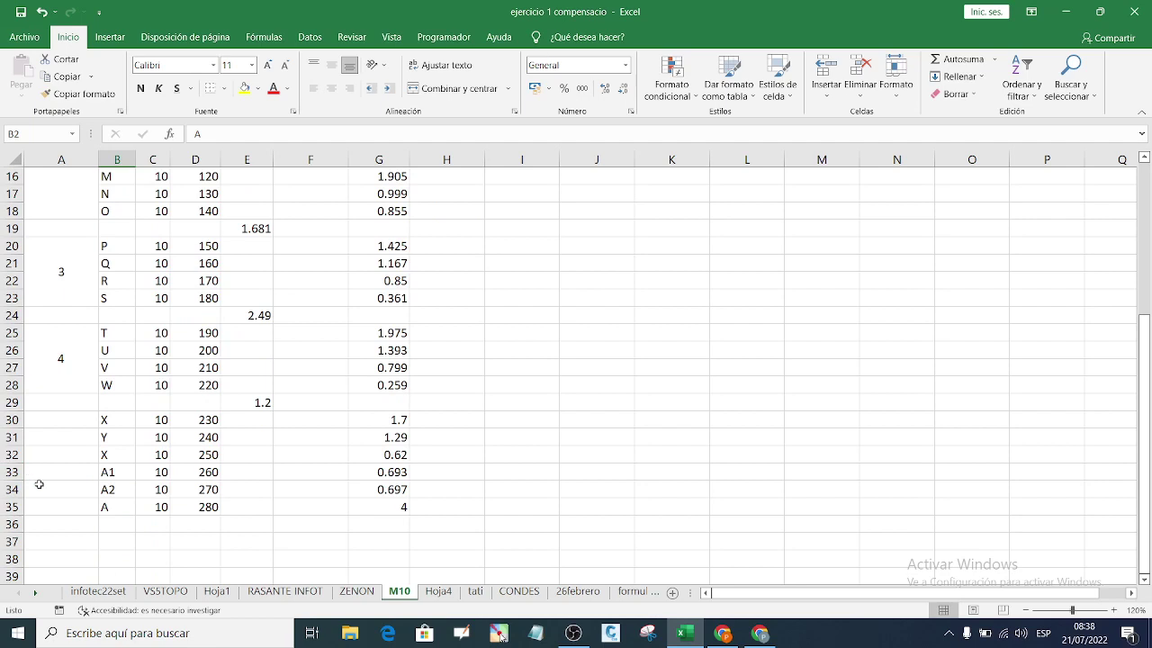
pyautogui.click(63, 420)
pyautogui.write('5')
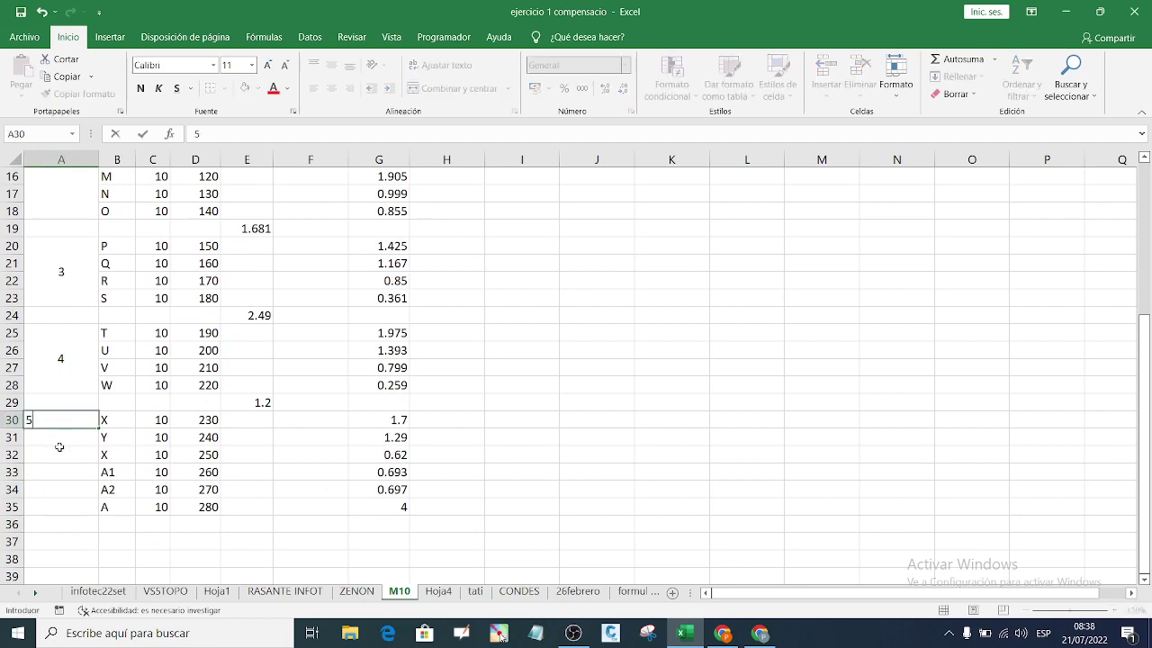
pyautogui.press('Return')
pyautogui.moveTo(63, 419); pyautogui.dragTo(65, 506)
pyautogui.click(457, 88)
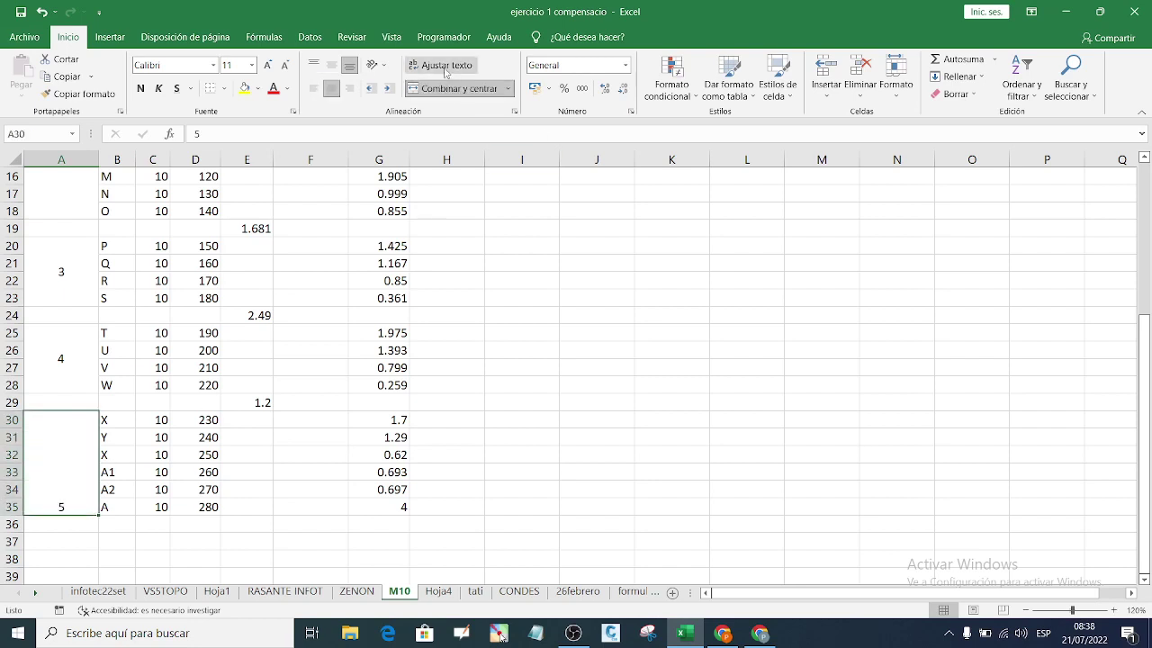
pyautogui.click(332, 67)
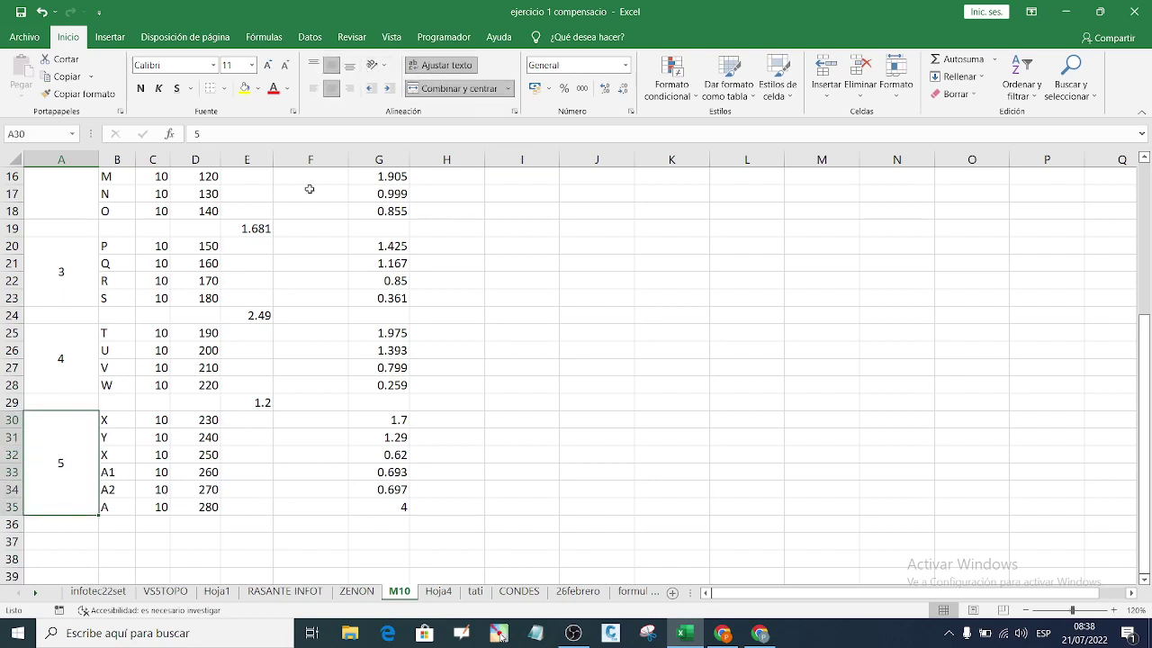
pyautogui.click(579, 452)
# Step: Save the workbook and insert an entire blank column between the HI and VD columns
pyautogui.scroll(5, 414, 405)
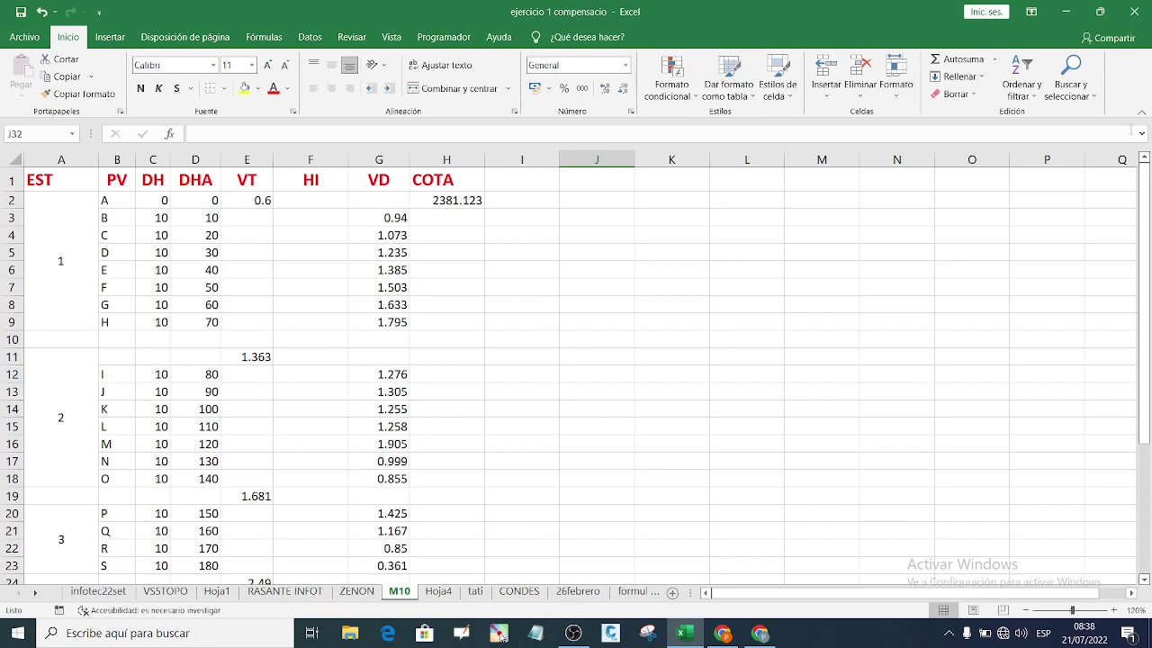
pyautogui.hotkey('ctrl', 's')
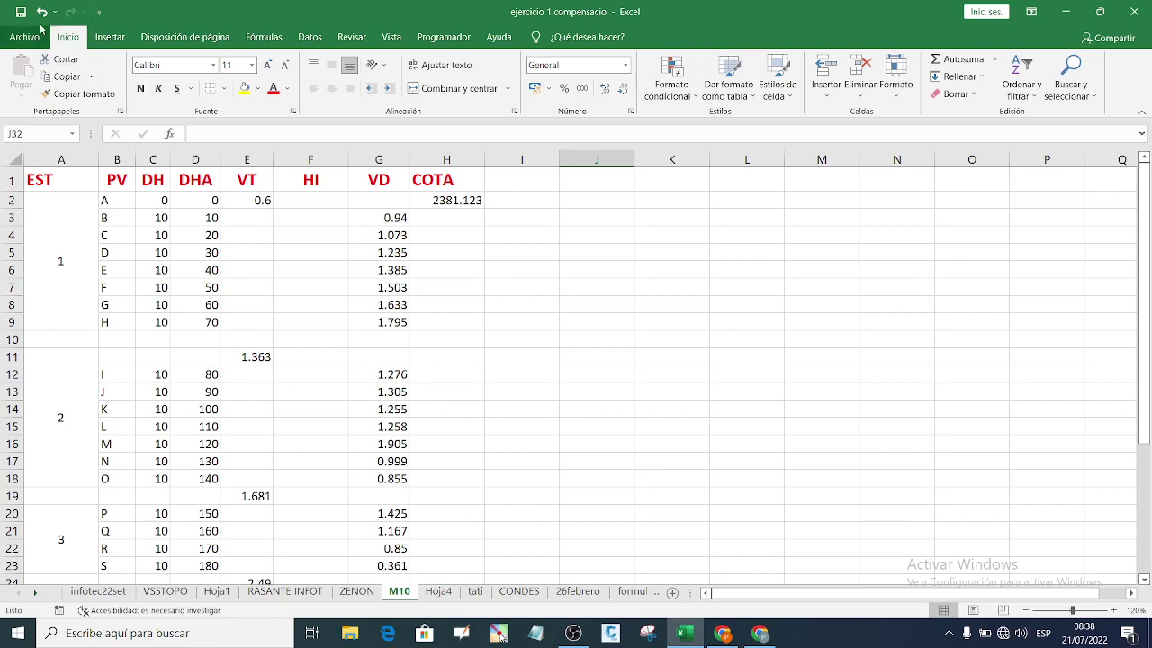
pyautogui.click(423, 200)
pyautogui.click(394, 202)
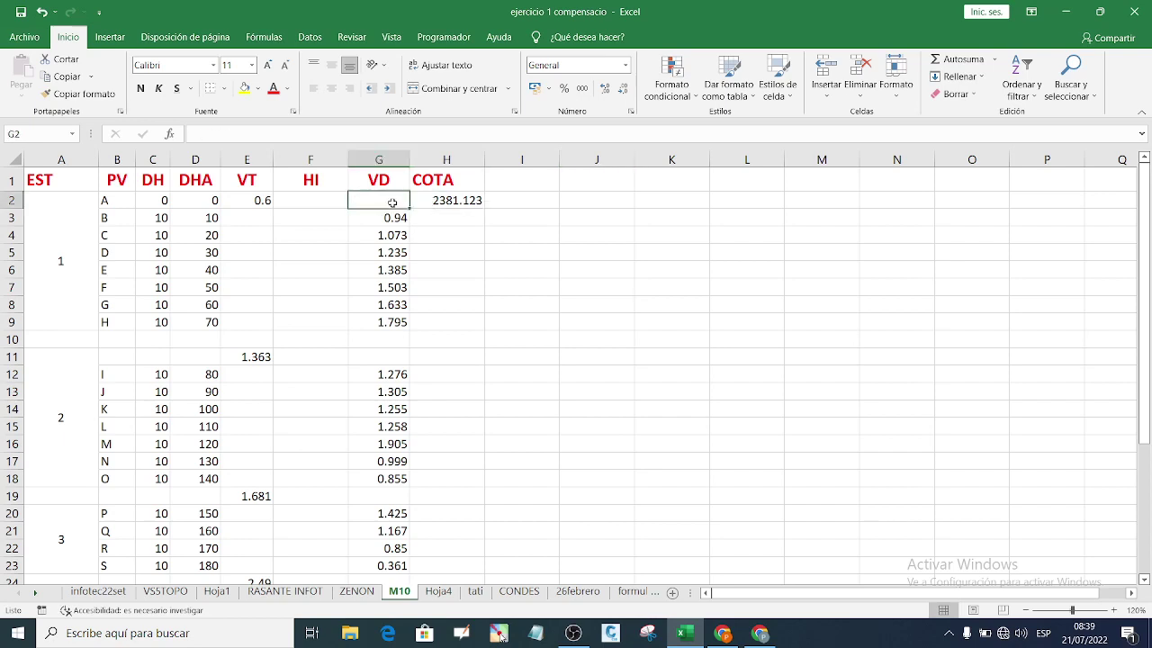
pyautogui.rightClick(391, 205)
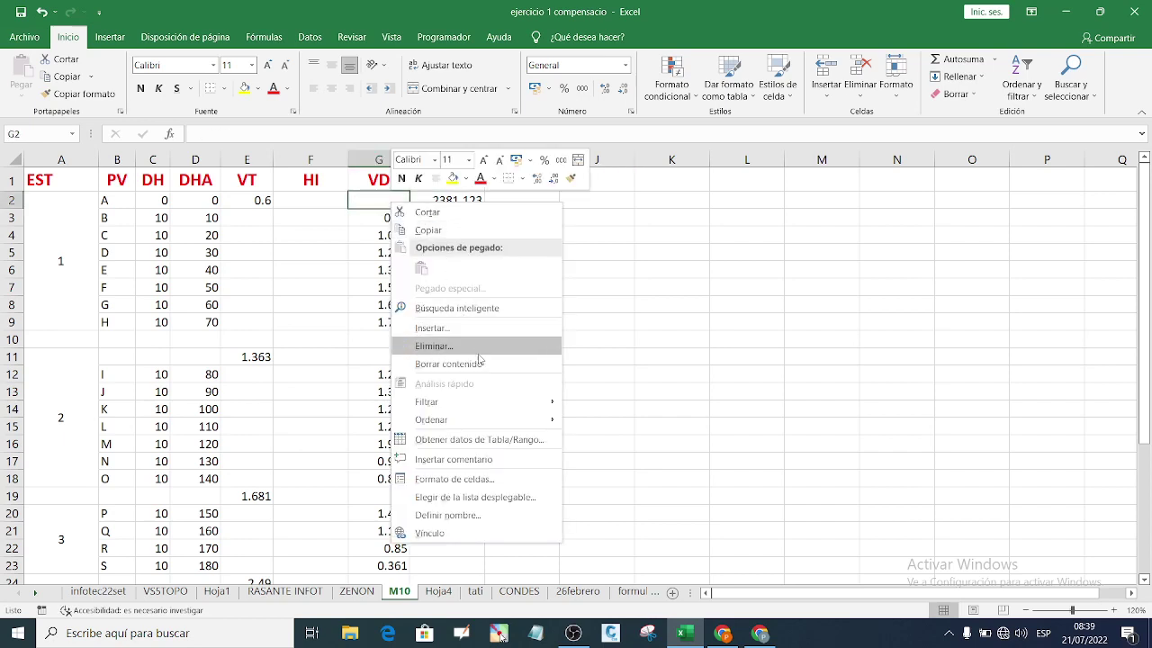
pyautogui.click(432, 328)
pyautogui.click(441, 374)
pyautogui.click(442, 402)
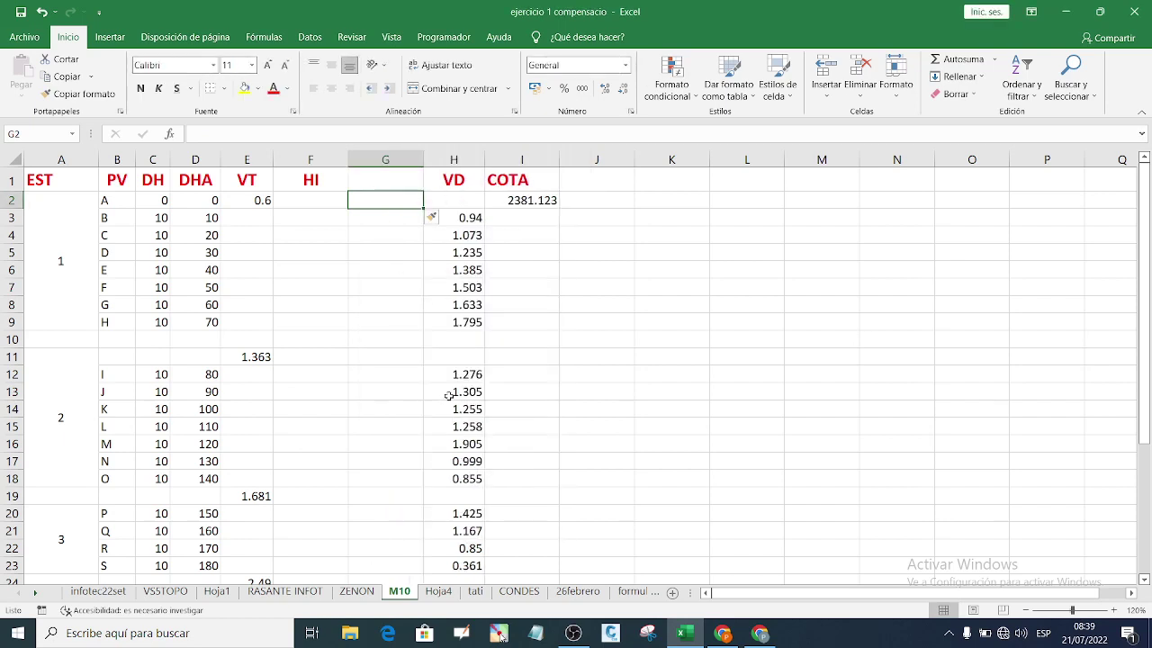
pyautogui.click(595, 338)
pyautogui.press('Up')
pyautogui.press('Up')
pyautogui.press('Up')
pyautogui.press('Up')
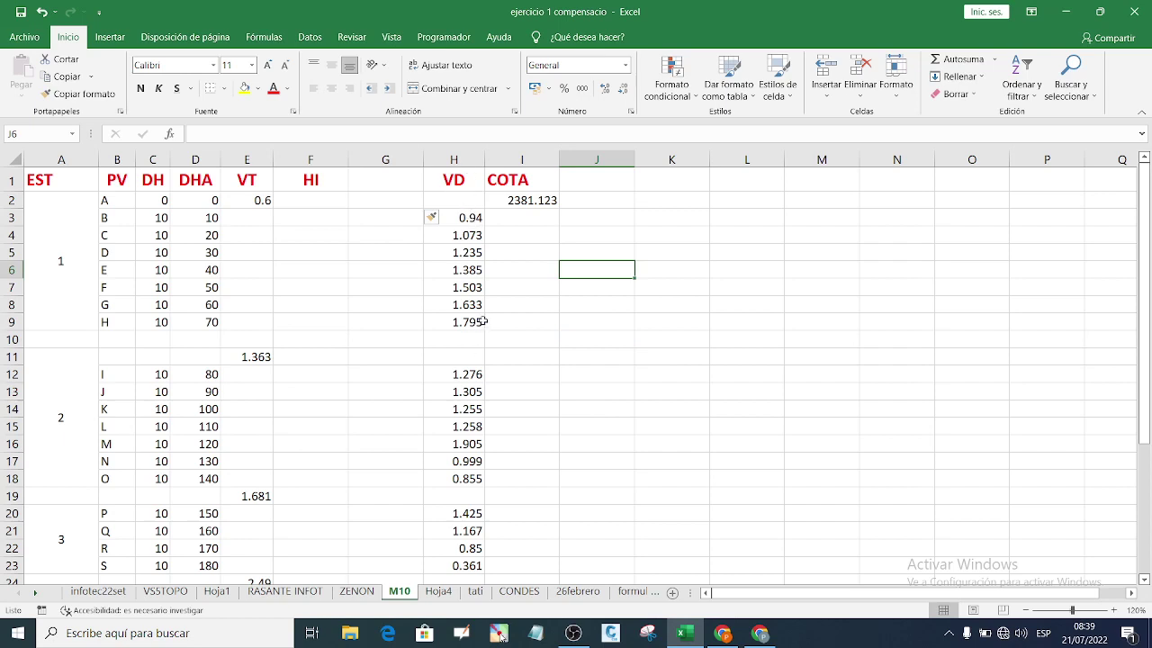
pyautogui.click(544, 340)
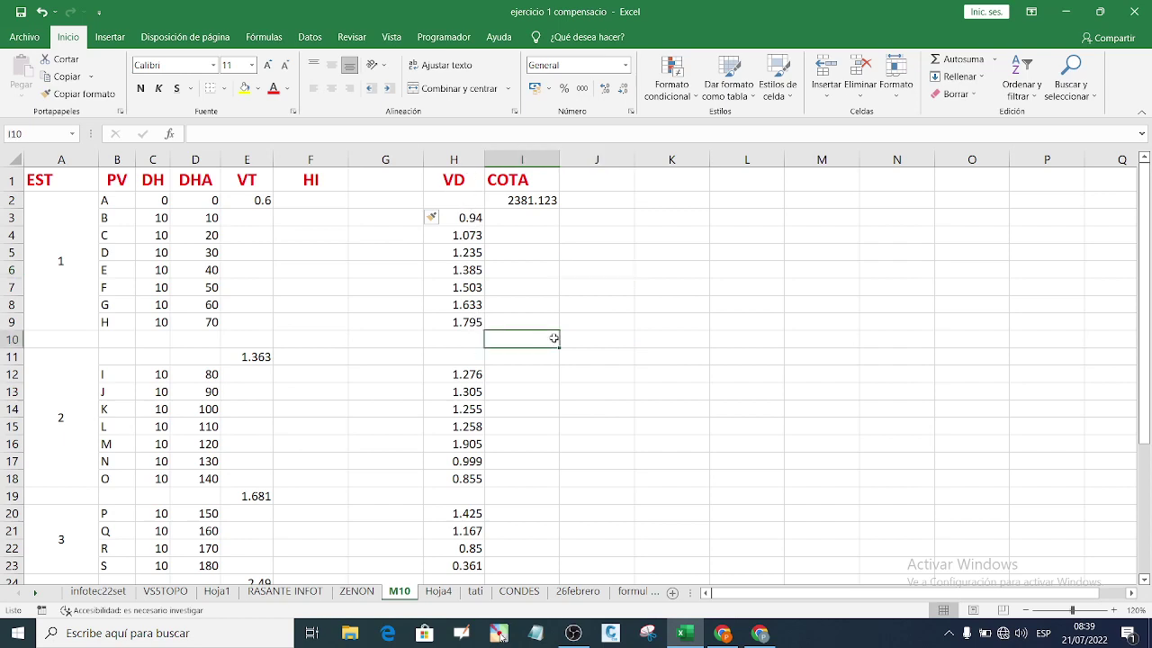
# Step: Move the intermediate readings of station 1 from H3:H8 into the blank column at G3:G8
pyautogui.moveTo(468, 216); pyautogui.dragTo(469, 306)
pyautogui.rightClick(459, 271)
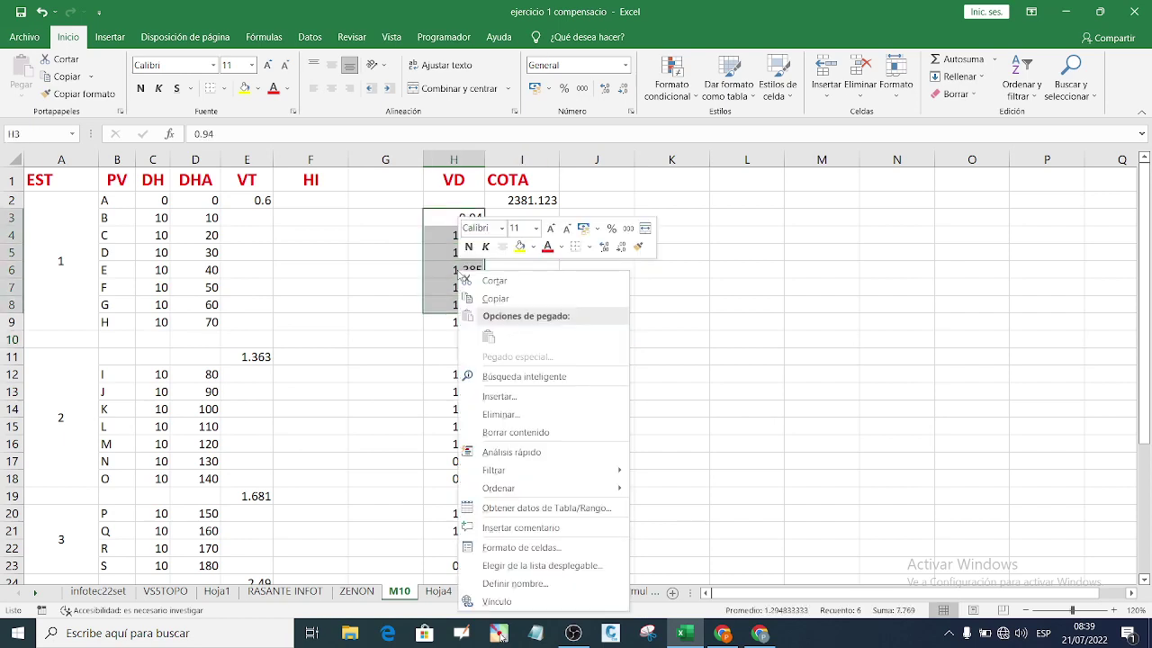
pyautogui.click(509, 300)
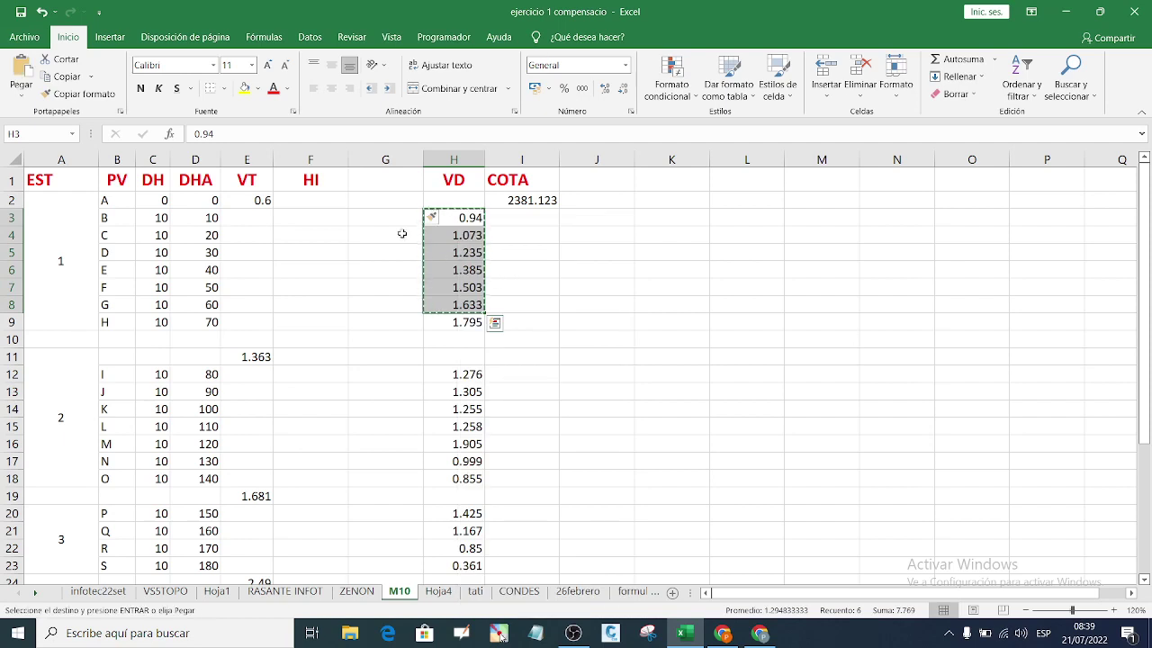
pyautogui.click(389, 218)
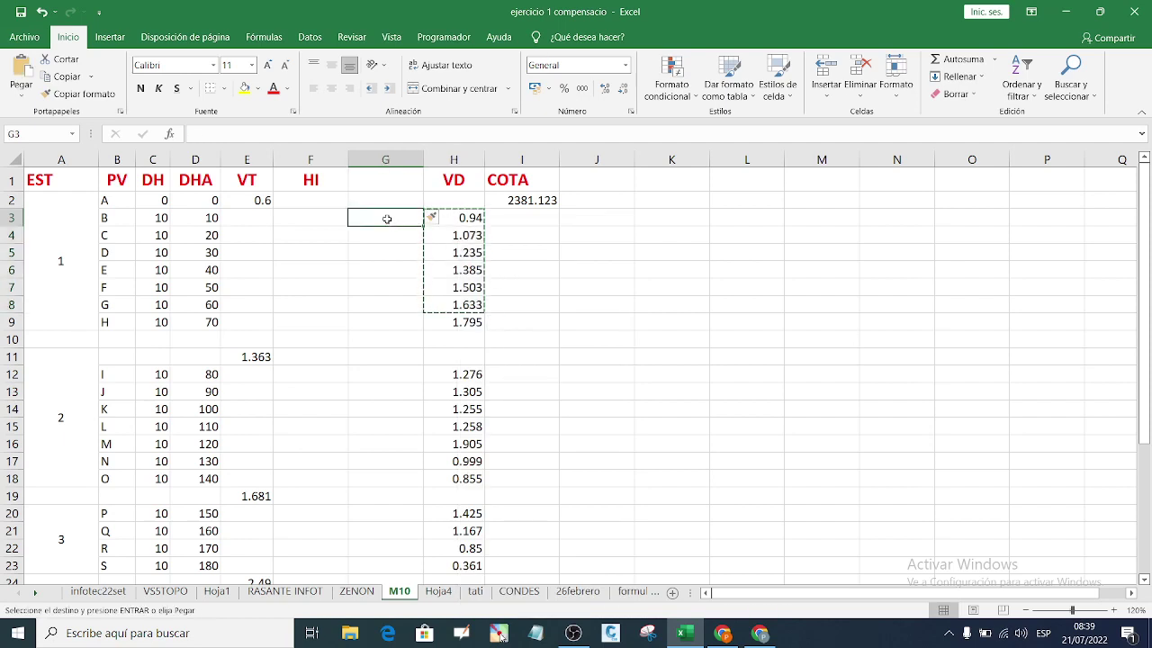
pyautogui.hotkey('ctrl', 'v')
pyautogui.click(514, 277)
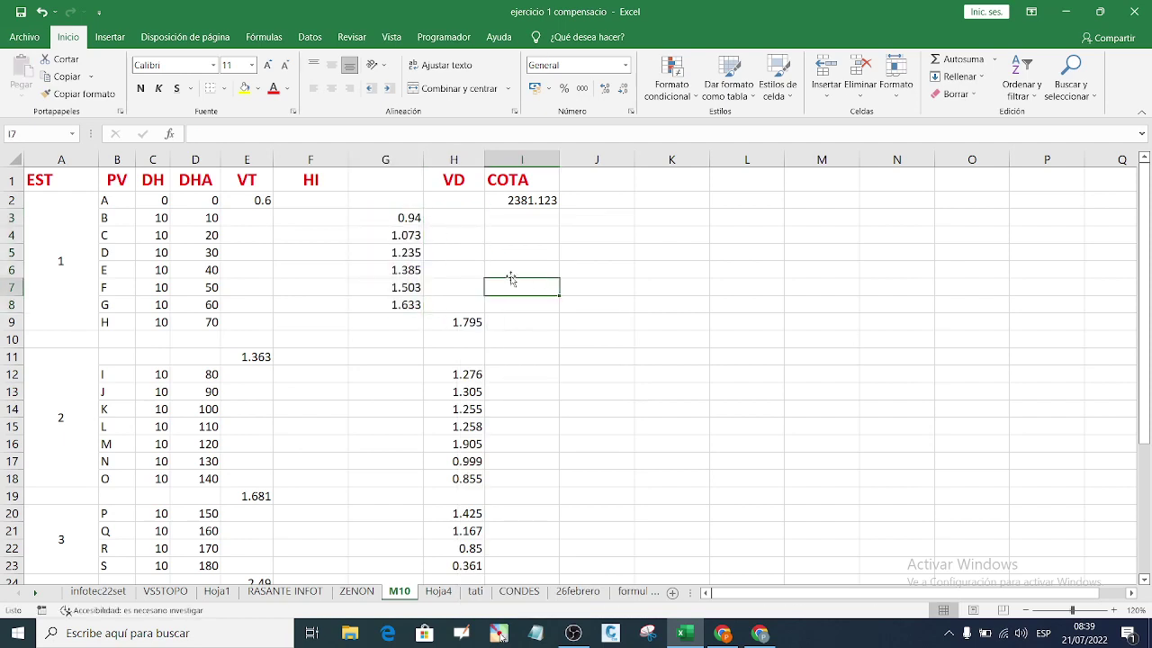
# Step: Label the new column VI in header cell G1
pyautogui.click(376, 182)
pyautogui.write('V')
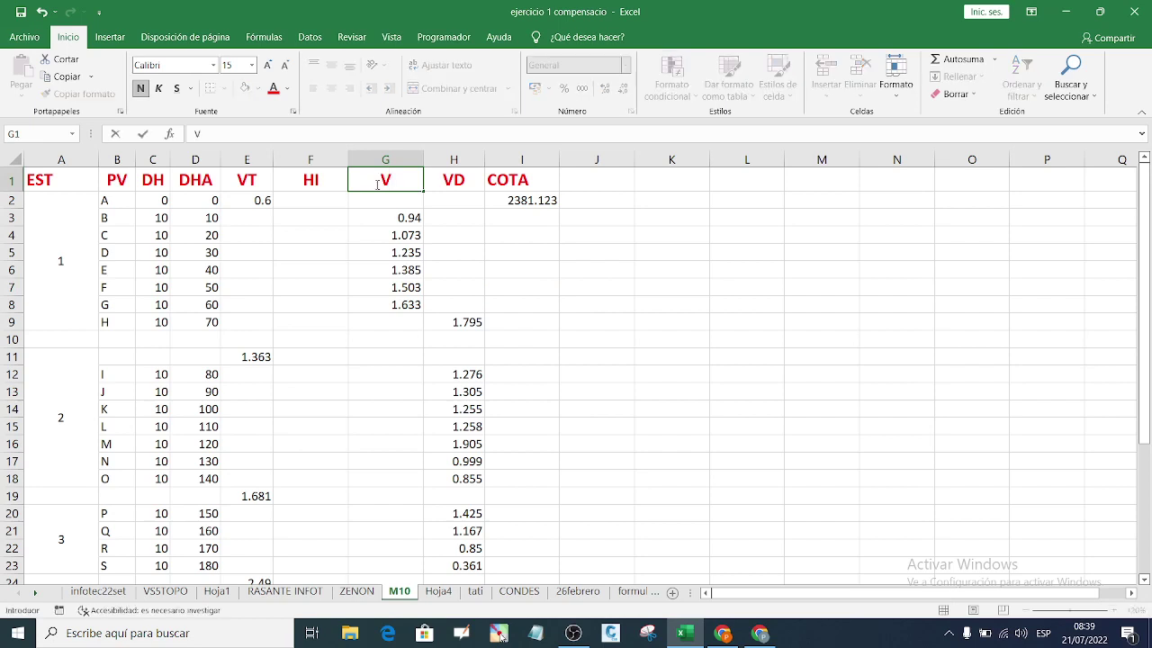
pyautogui.write('I')
pyautogui.click(701, 289)
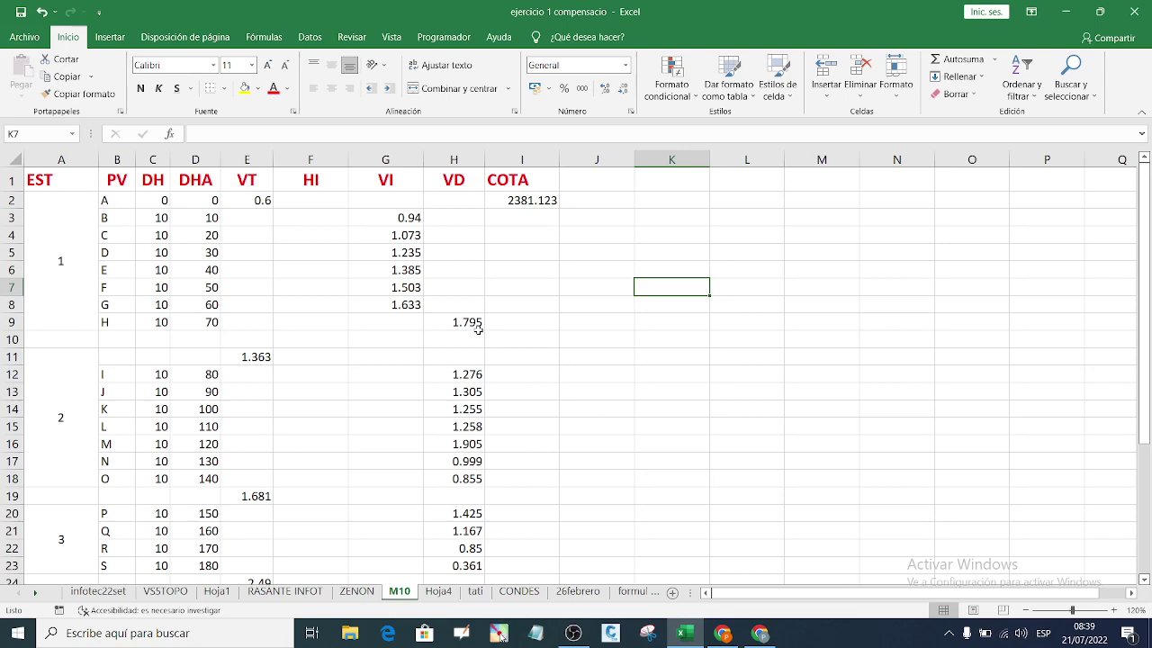
# Step: Move the intermediate readings of station 2 from H12:H17 to the VI column at G12:G17
pyautogui.scroll(-1, 424, 359)
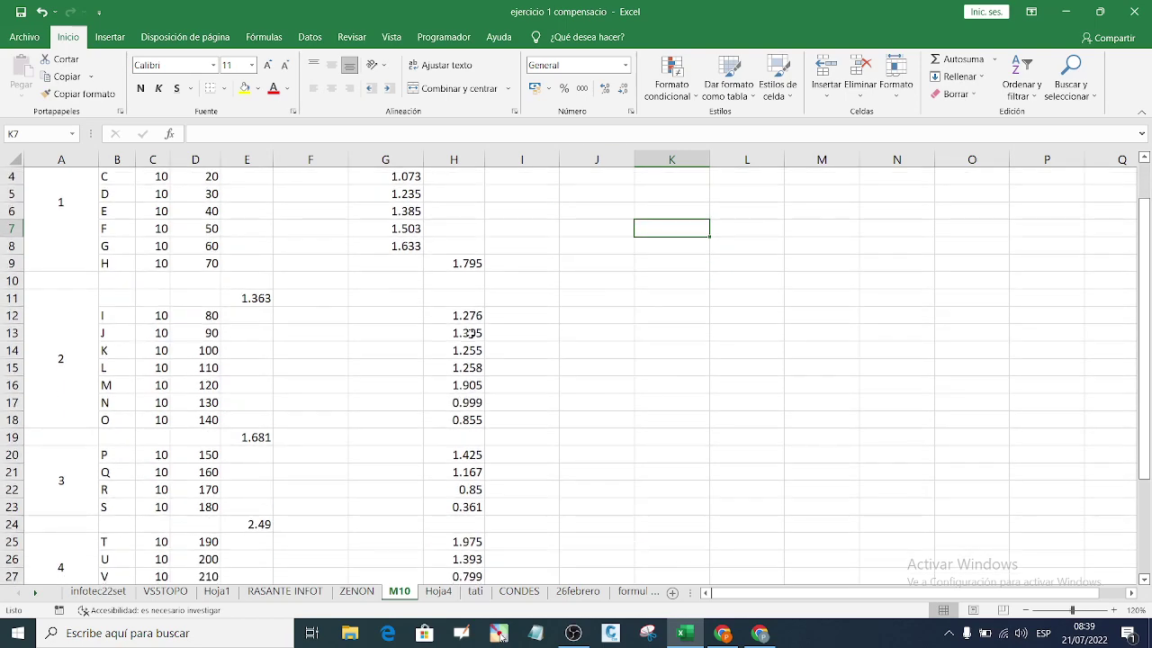
pyautogui.moveTo(468, 316); pyautogui.dragTo(466, 402)
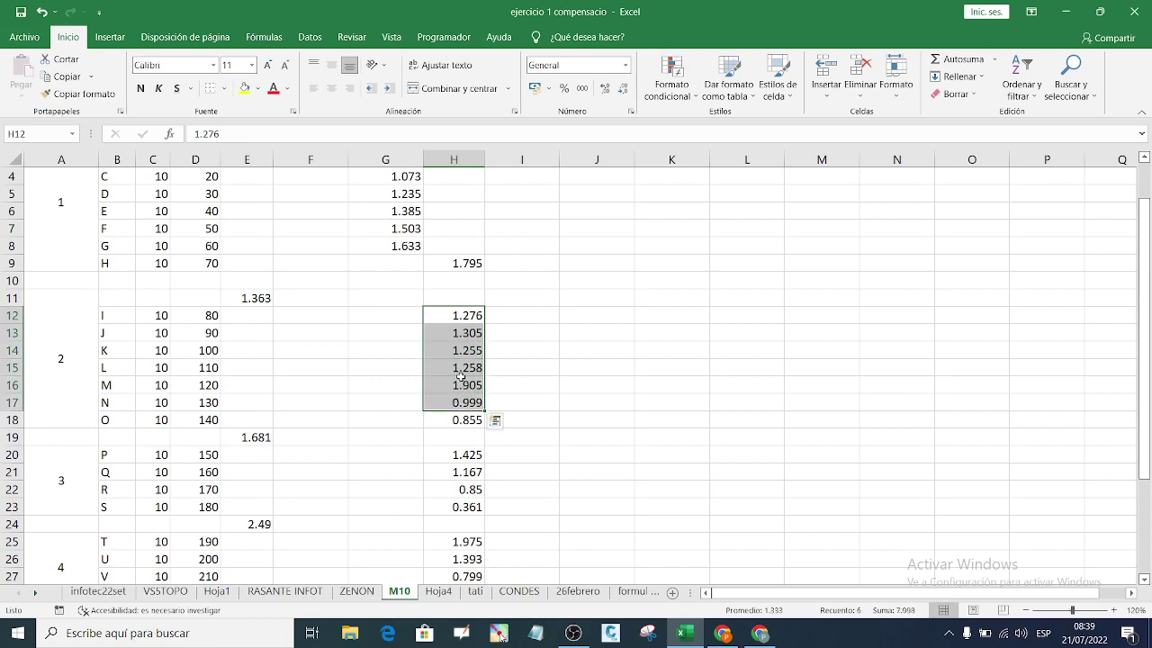
pyautogui.rightClick(464, 389)
pyautogui.click(488, 64)
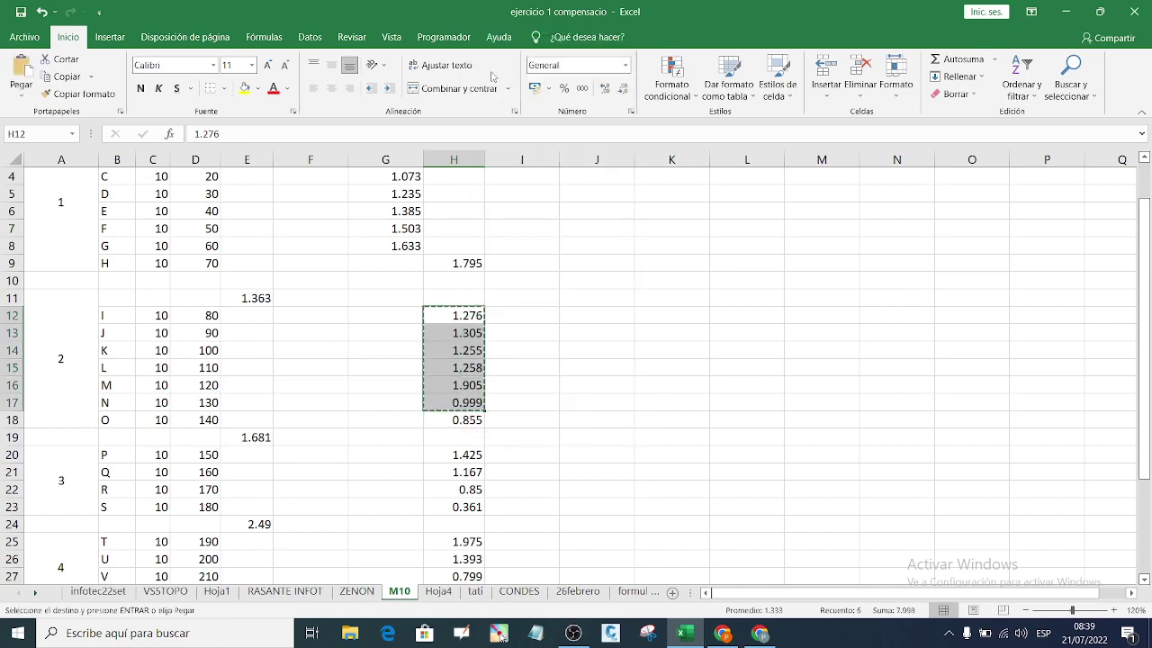
pyautogui.click(392, 315)
pyautogui.hotkey('ctrl', 'v')
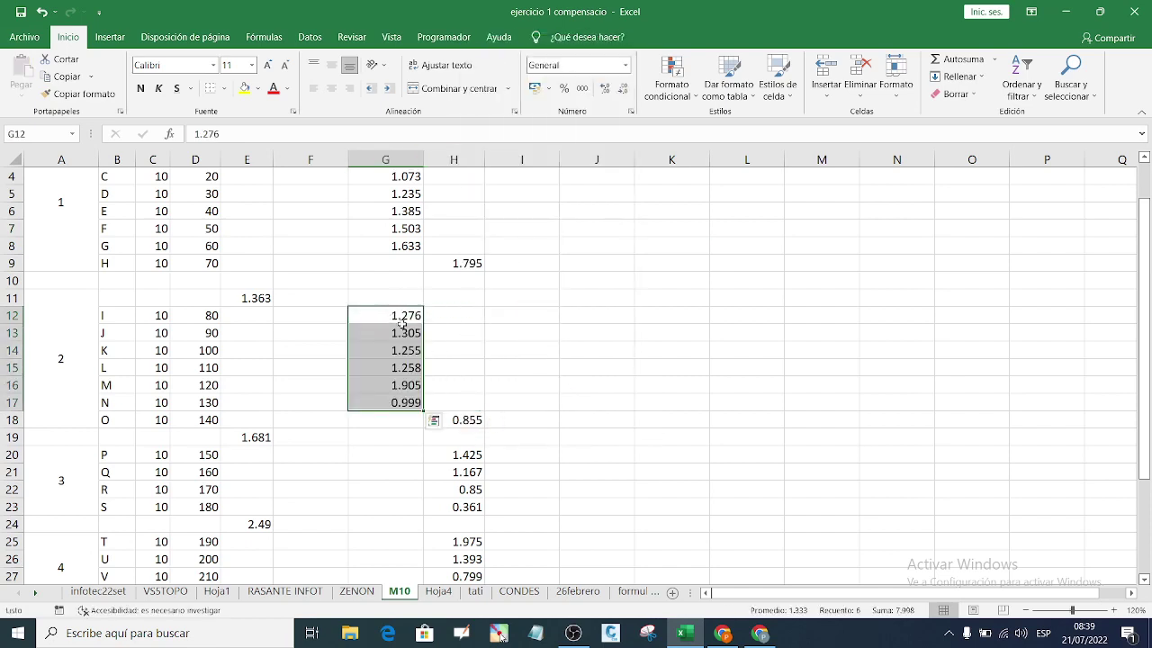
pyautogui.click(562, 403)
# Step: Move the intermediate readings of station 3 from H20:H22 to the VI column at G20:G22
pyautogui.scroll(-2, 501, 379)
pyautogui.moveTo(458, 348); pyautogui.dragTo(466, 378)
pyautogui.rightClick(466, 378)
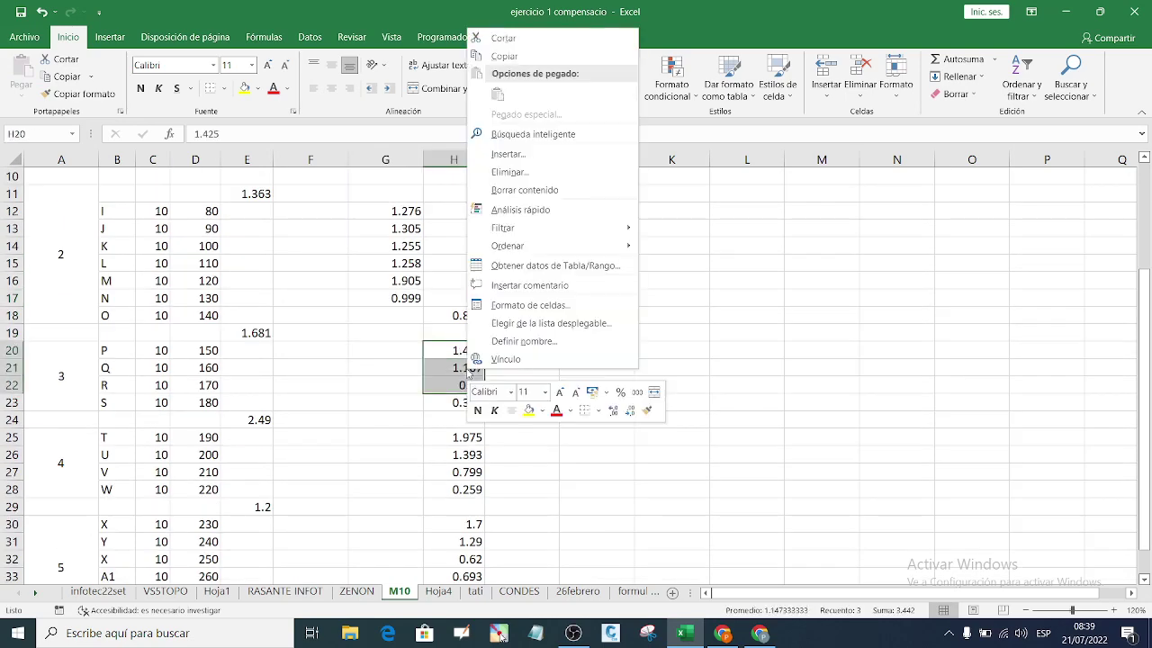
pyautogui.click(515, 57)
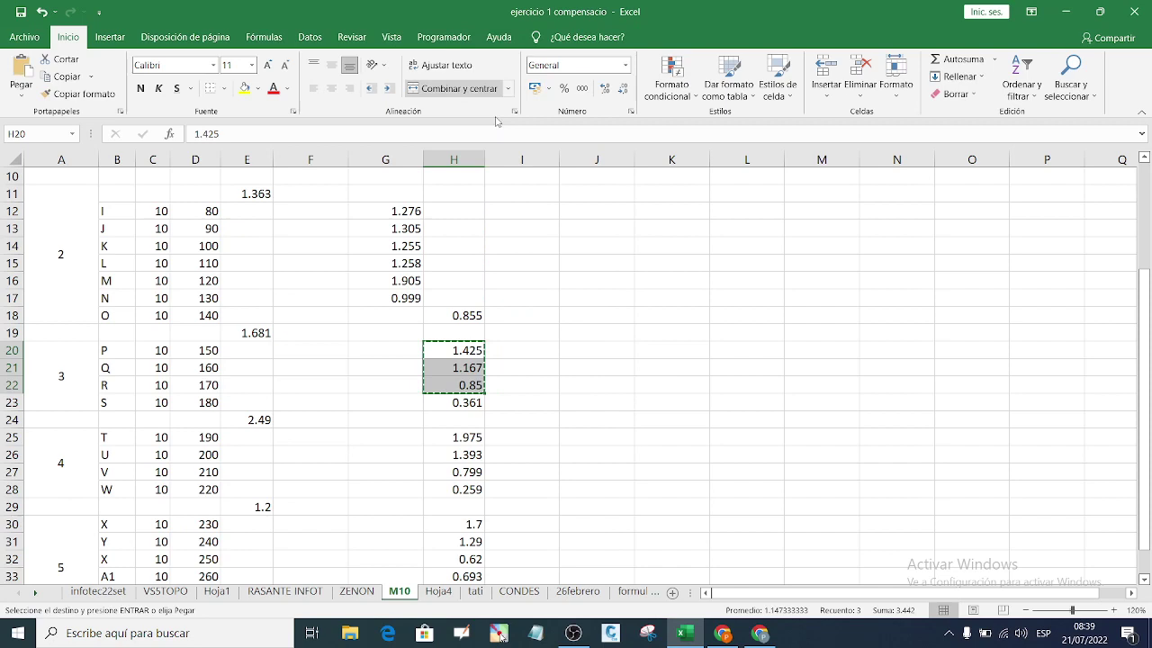
pyautogui.click(385, 350)
pyautogui.hotkey('ctrl', 'v')
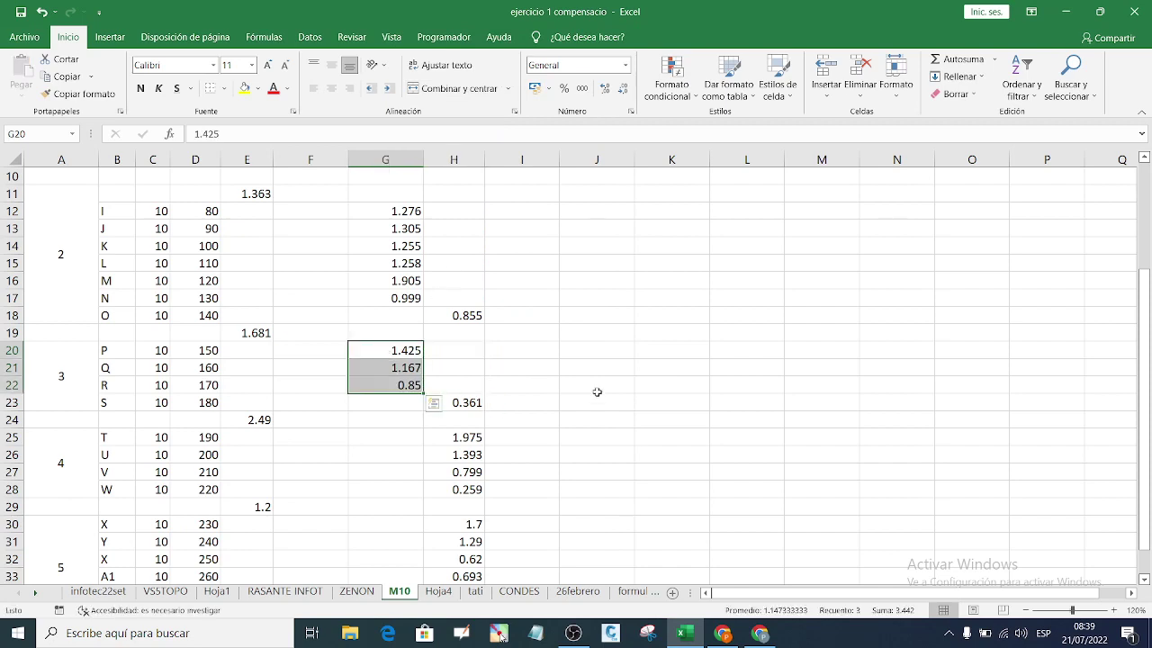
pyautogui.click(597, 404)
# Step: Move the intermediate readings of station 4 from H25:H27 to the VI column at G25:G27
pyautogui.scroll(-2, 519, 401)
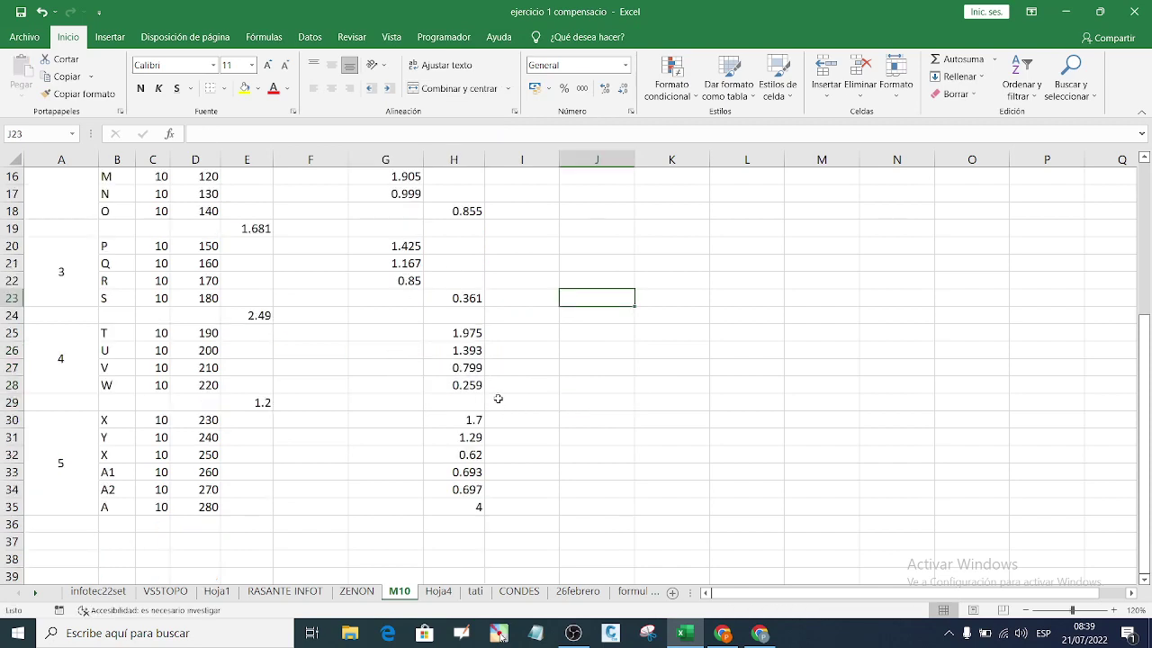
pyautogui.moveTo(470, 332); pyautogui.dragTo(471, 367)
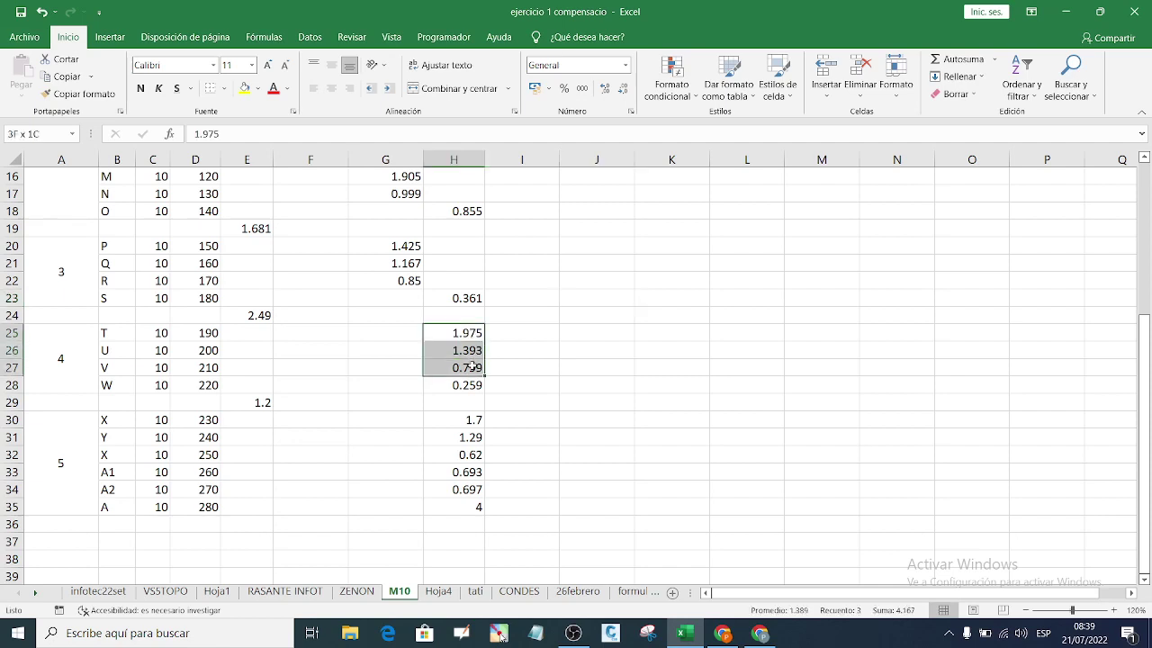
pyautogui.rightClick(470, 360)
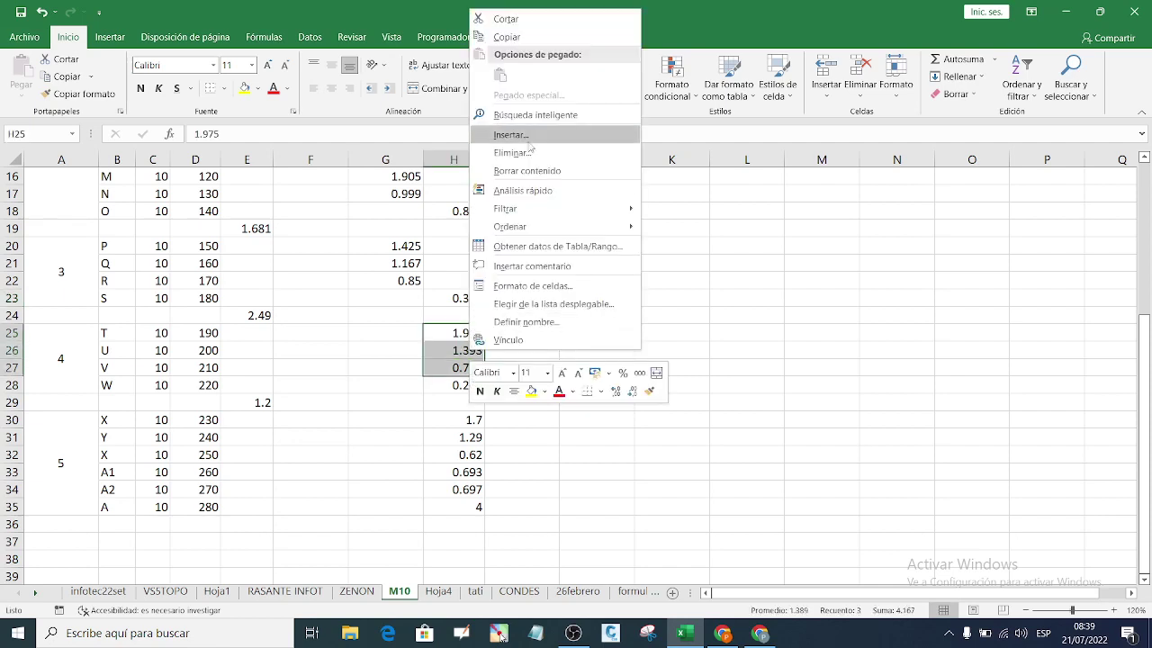
pyautogui.click(506, 19)
pyautogui.click(390, 334)
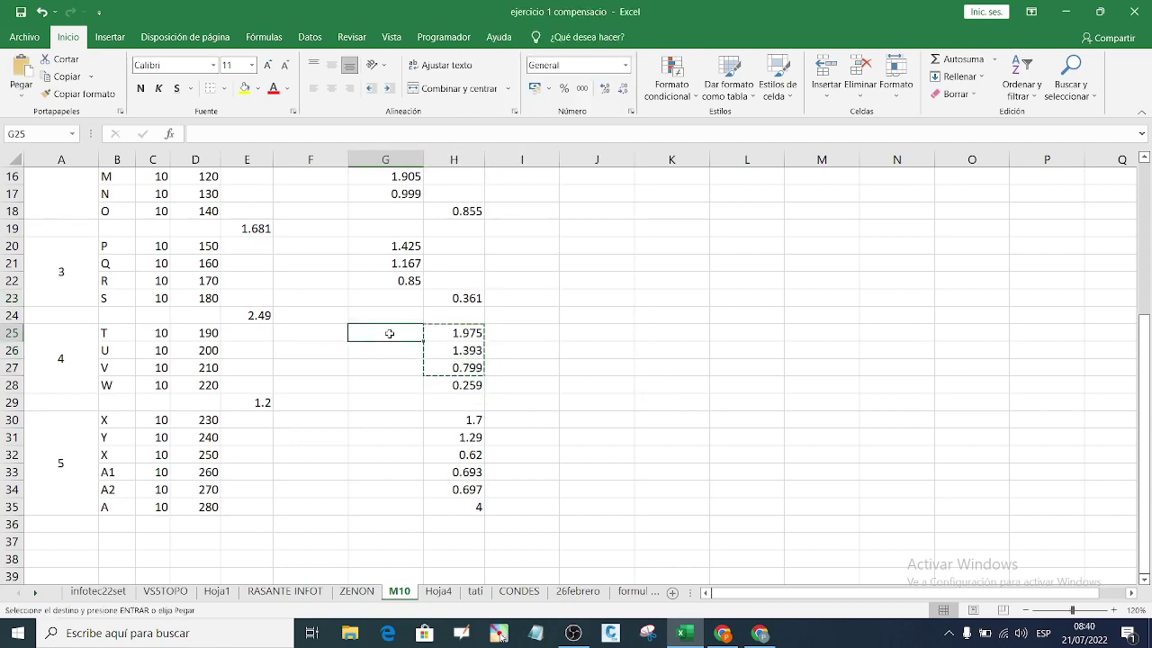
pyautogui.hotkey('ctrl', 'v')
pyautogui.click(666, 398)
# Step: Move the intermediate readings of station 5 from H30:H34 to the VI column at G30:G34
pyautogui.moveTo(468, 420); pyautogui.dragTo(464, 491)
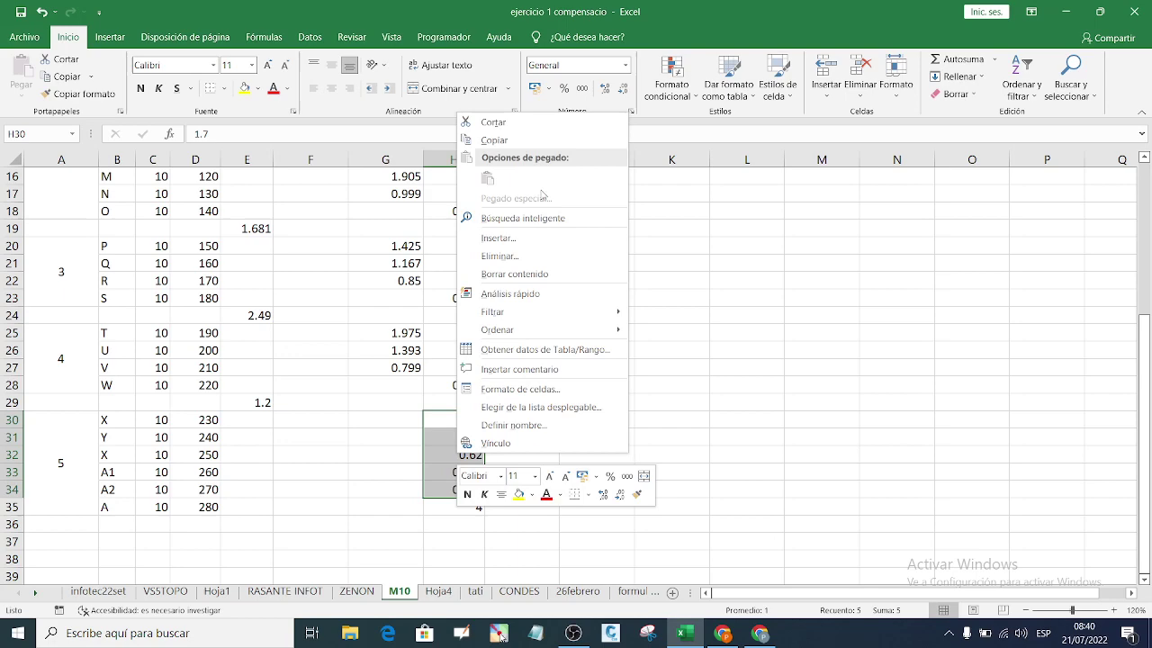
pyautogui.click(494, 141)
pyautogui.click(384, 422)
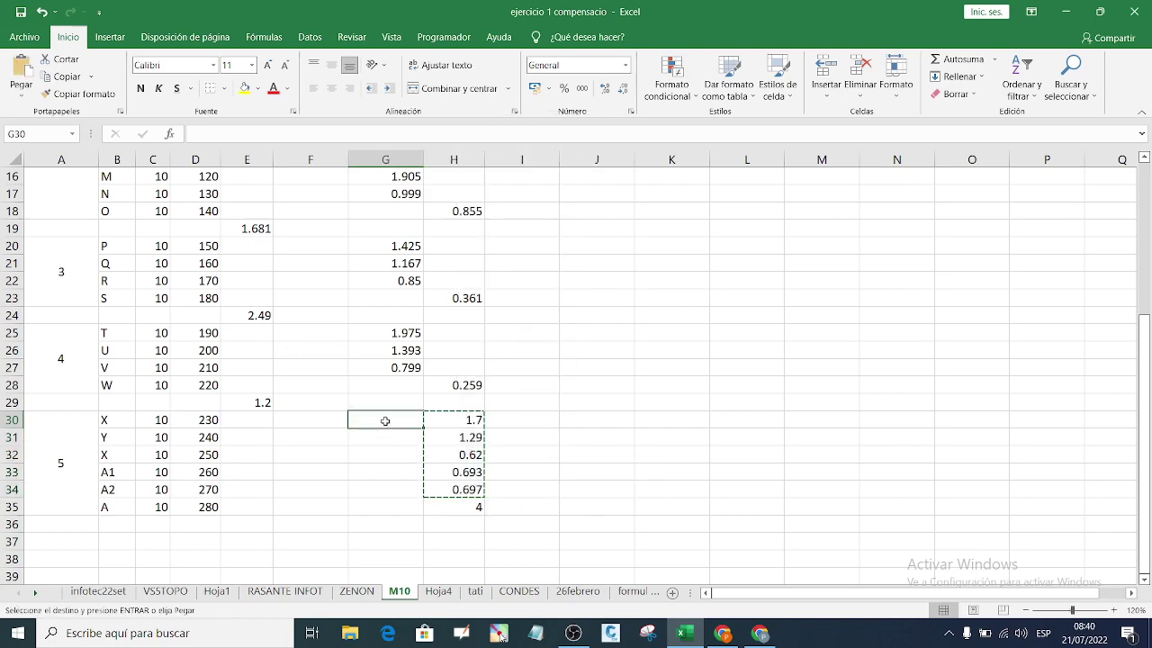
pyautogui.hotkey('ctrl', 'v')
pyautogui.click(646, 490)
# Step: Apply all borders to the whole levelling table, A1:I35
pyautogui.scroll(5, 615, 494)
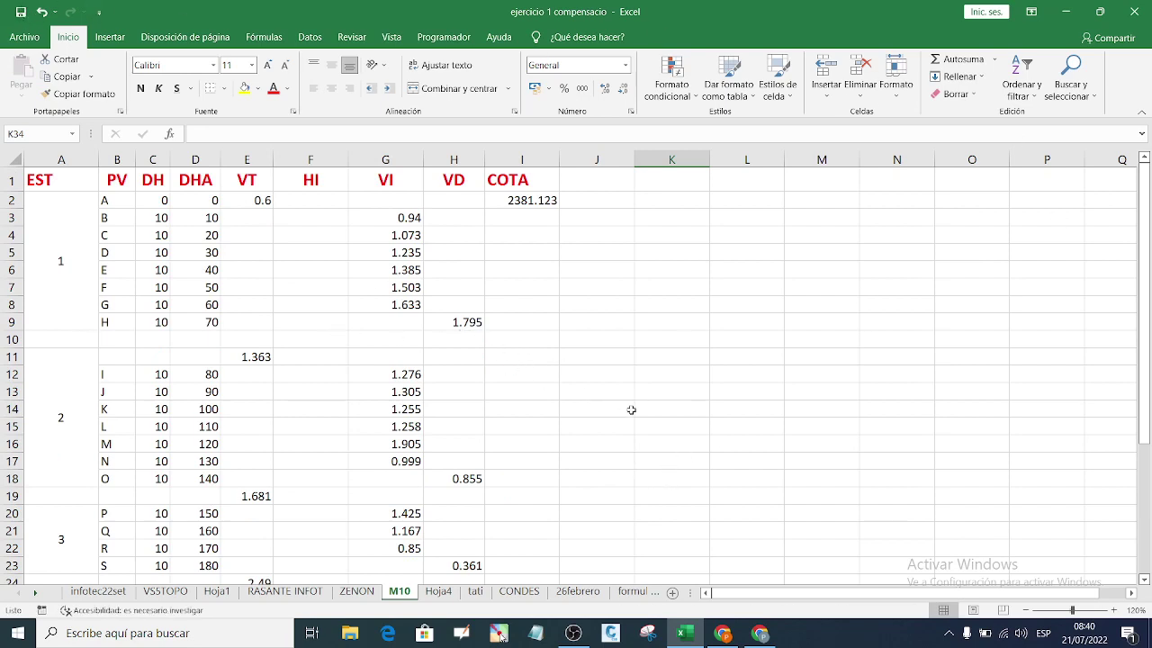
pyautogui.scroll(-6, 528, 366)
pyautogui.scroll(2, 526, 383)
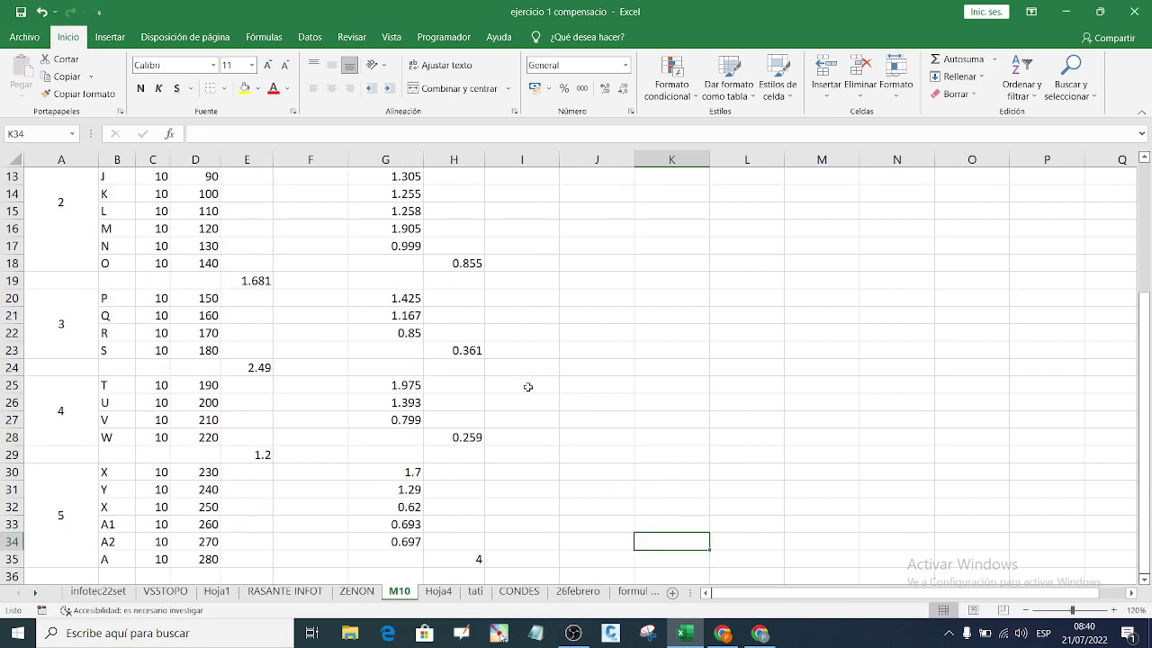
pyautogui.scroll(4, 509, 399)
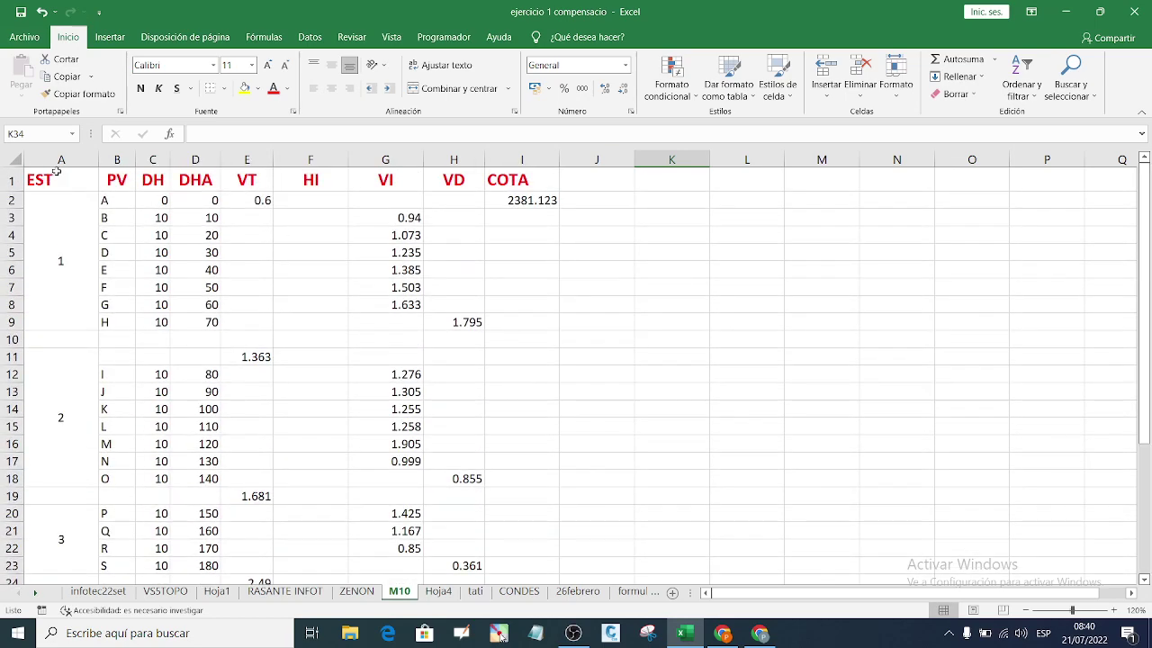
pyautogui.moveTo(56, 172); pyautogui.dragTo(524, 470)
pyautogui.click(223, 88)
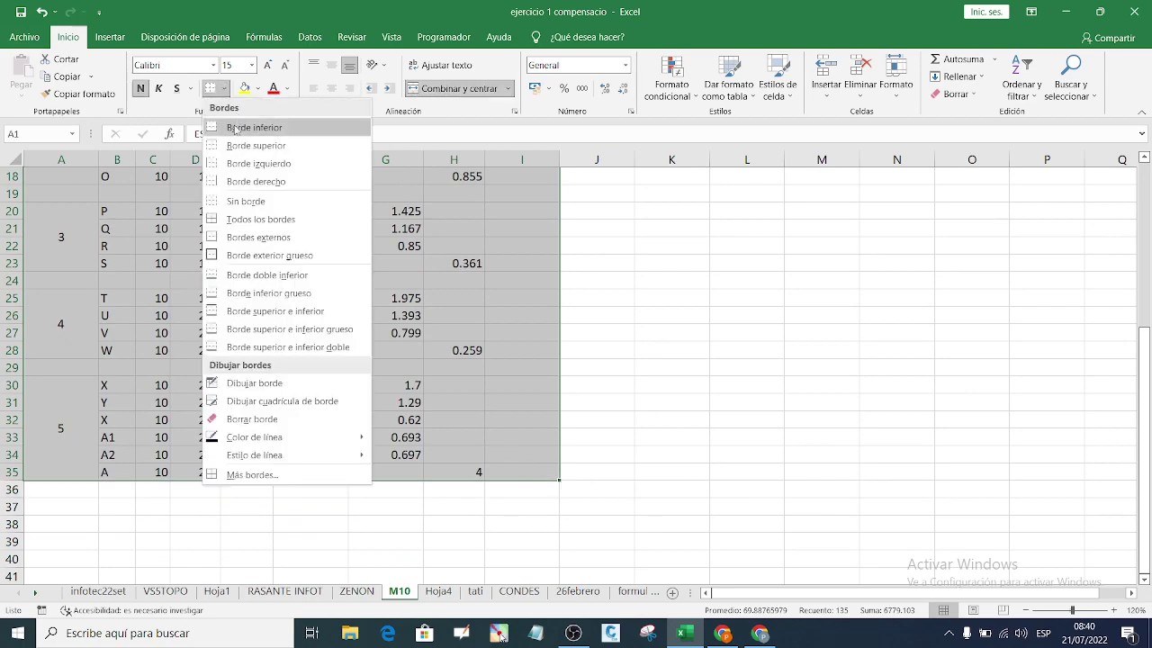
pyautogui.click(232, 217)
pyautogui.scroll(5, 230, 217)
pyautogui.scroll(1, 230, 217)
pyautogui.click(642, 357)
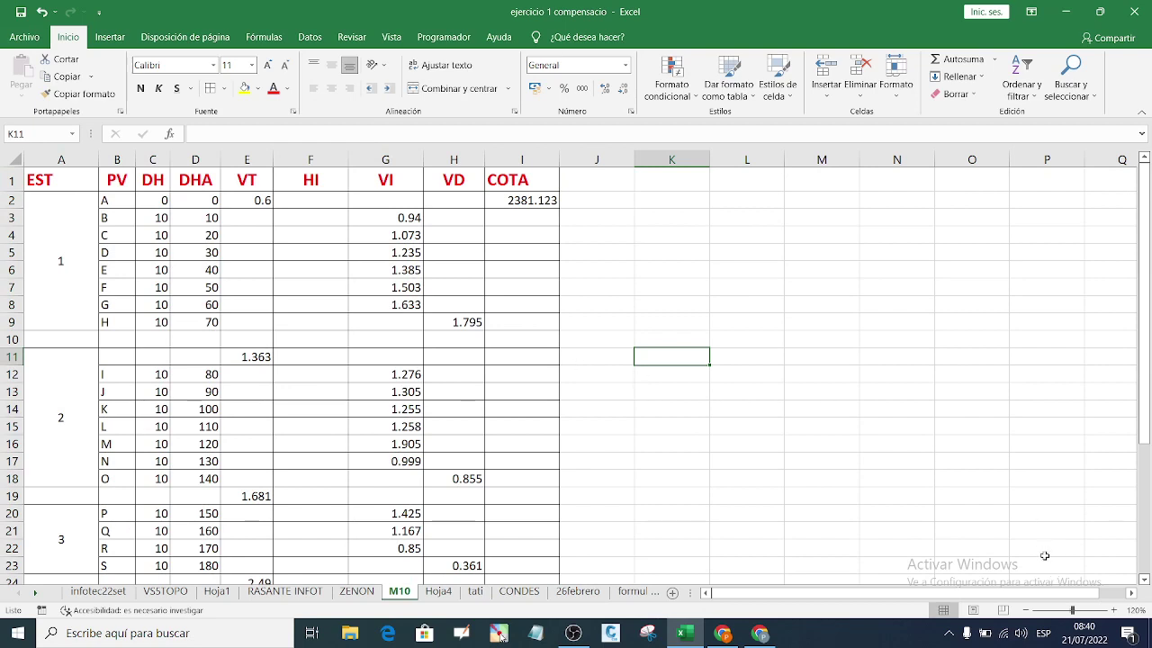
pyautogui.click(58, 179)
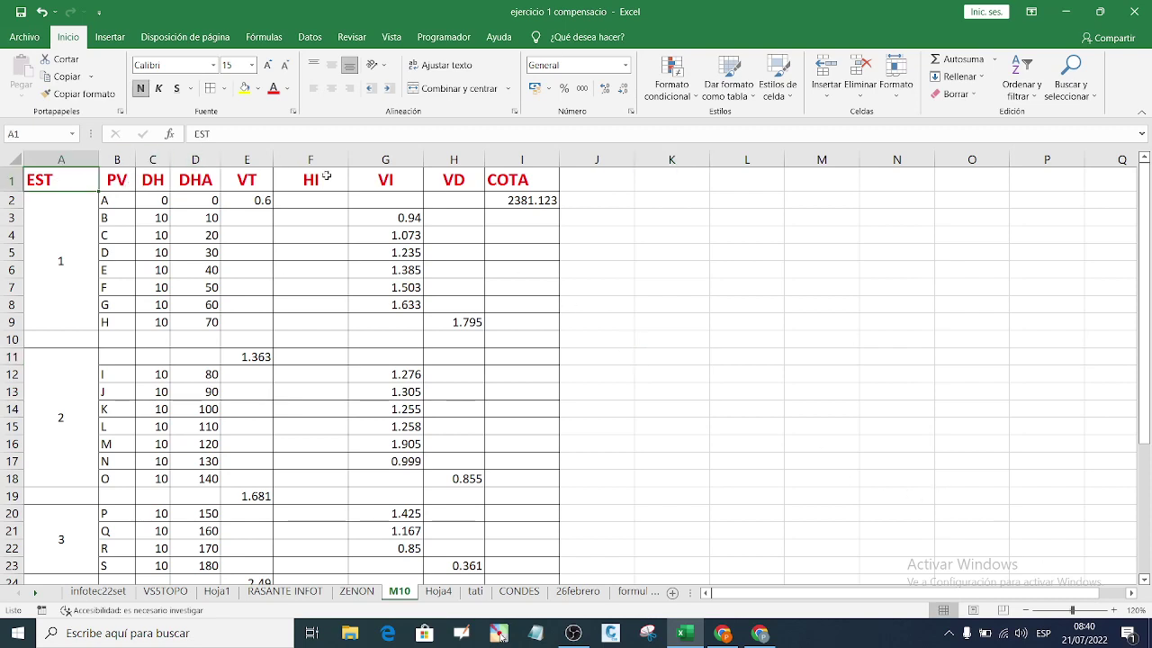
pyautogui.click(741, 200)
pyautogui.click(670, 244)
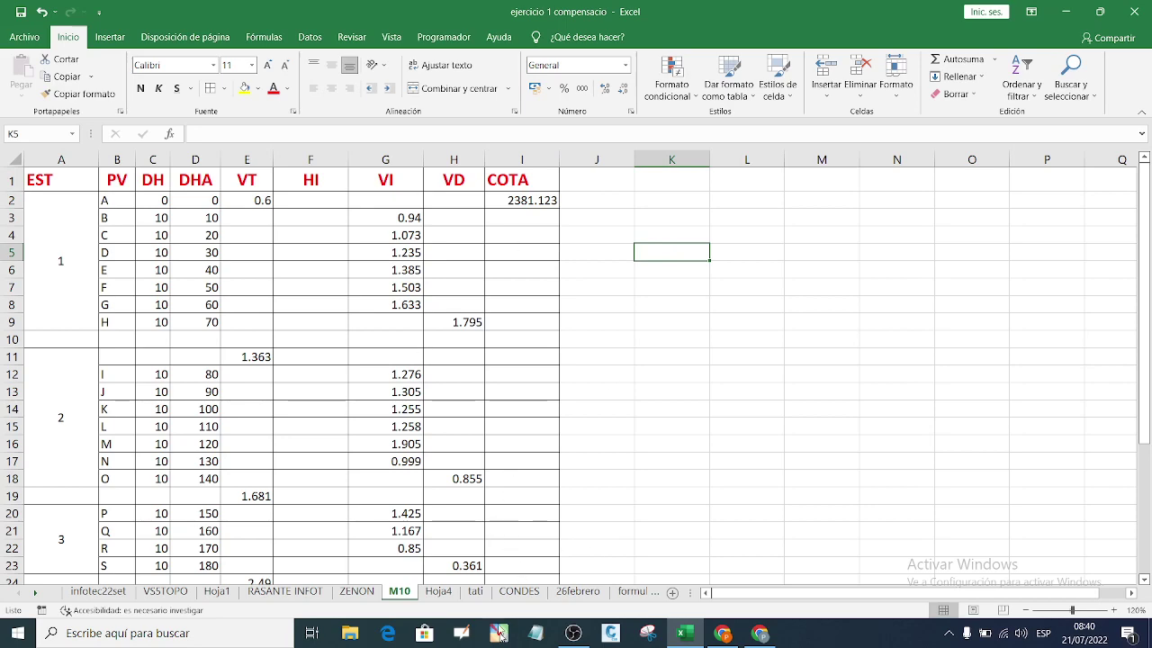
# Step: Switch to the screen annotation tool and outline the starting COTA in I2 and the empty HI cell F2 in red
pyautogui.click(499, 633)
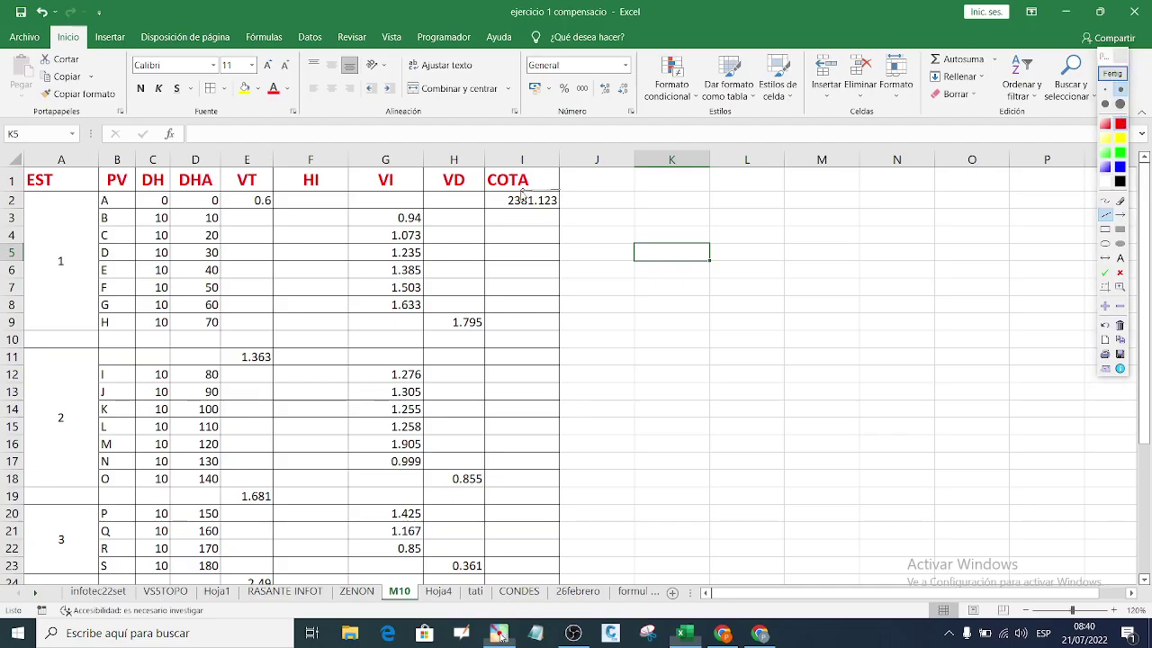
pyautogui.moveTo(561, 190)
pyautogui.mouseDown()
pyautogui.moveTo(502, 208)
pyautogui.moveTo(558, 213)
pyautogui.moveTo(562, 187)
pyautogui.mouseUp()
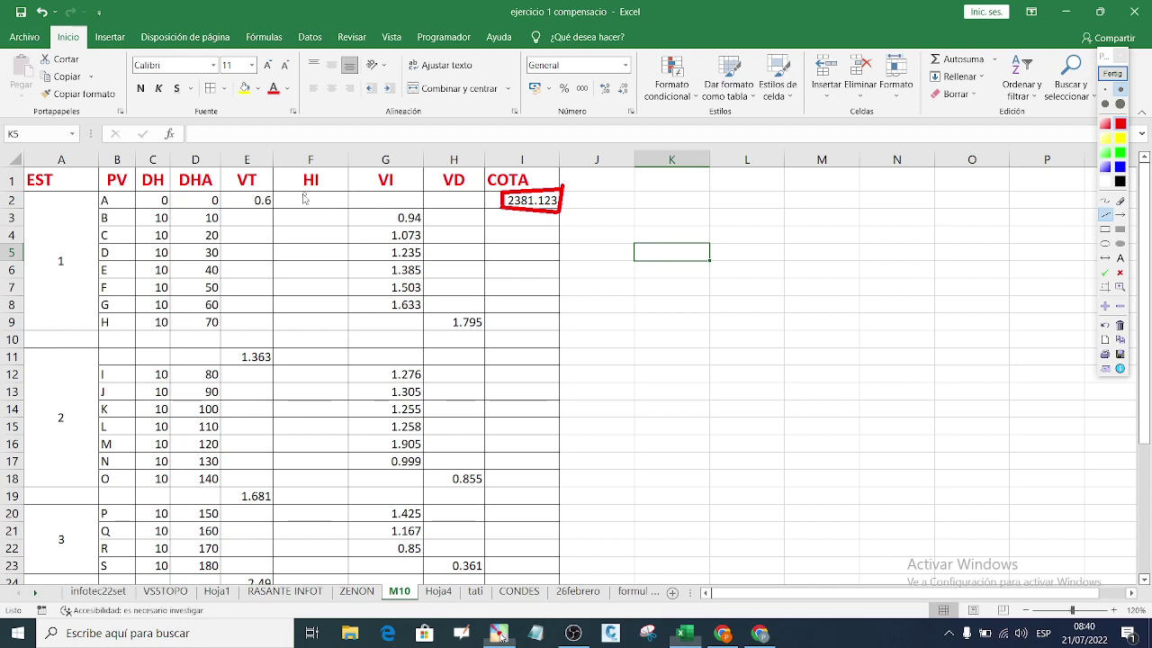
pyautogui.click(1104, 228)
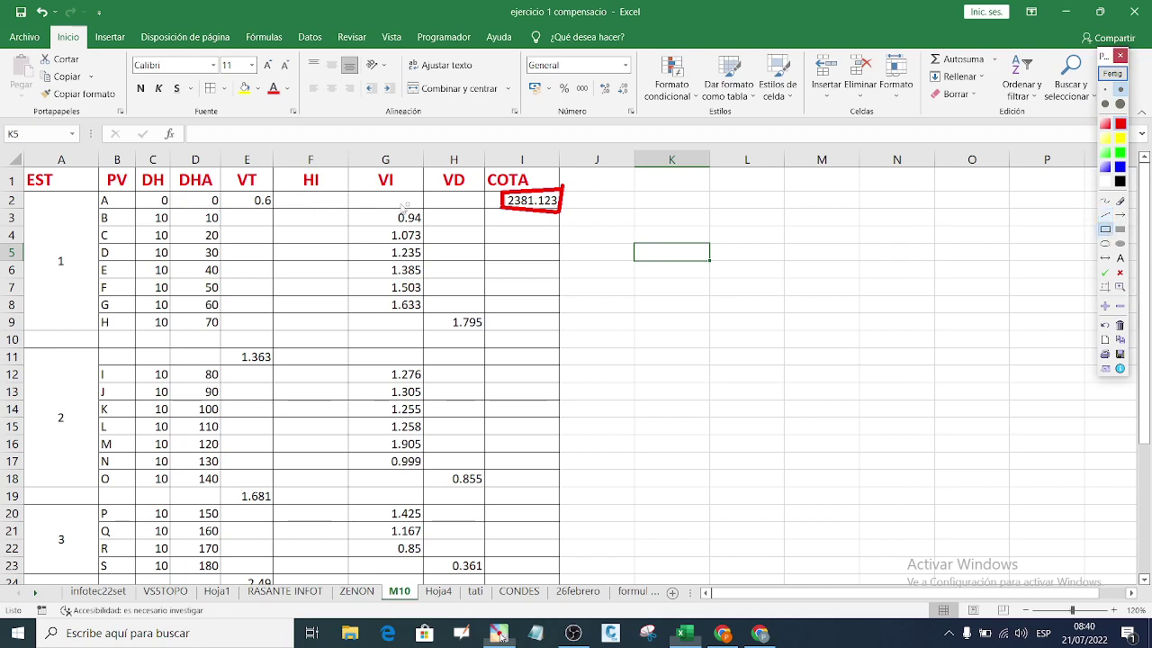
pyautogui.moveTo(279, 189); pyautogui.dragTo(347, 215)
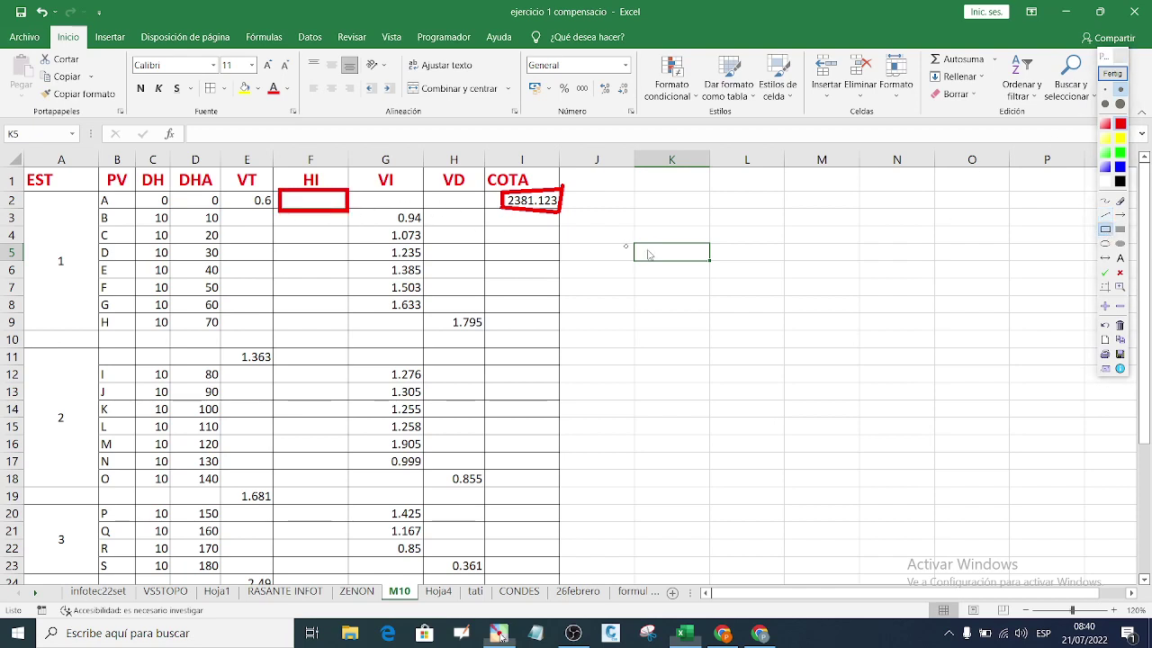
pyautogui.click(1105, 202)
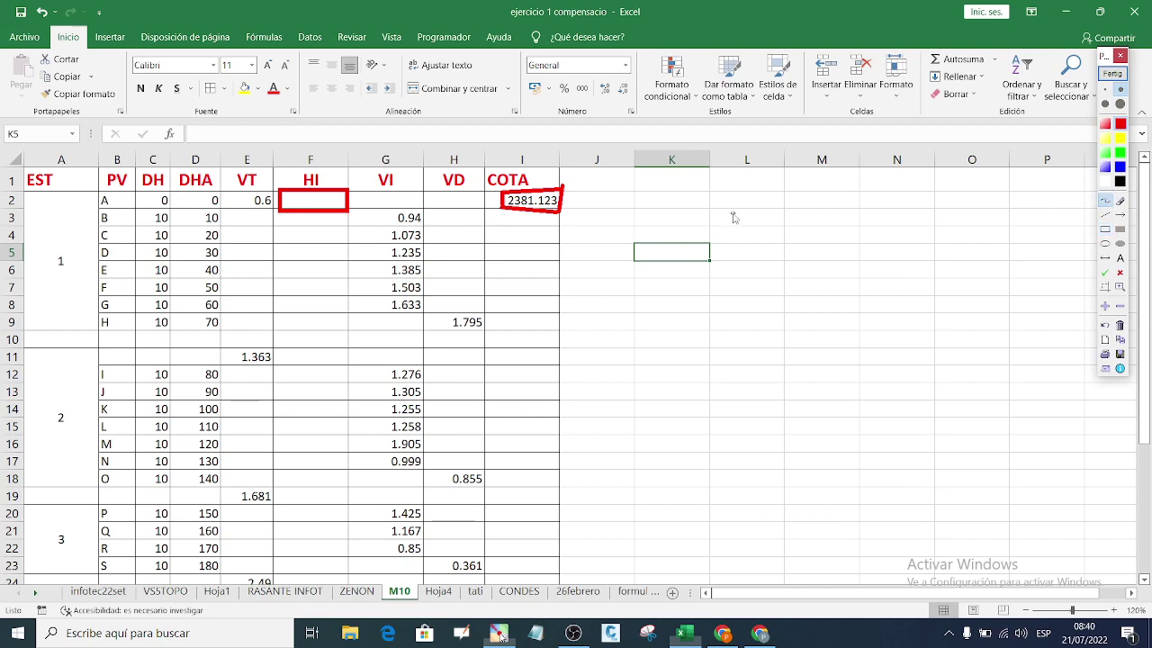
pyautogui.moveTo(736, 198); pyautogui.dragTo(717, 214)
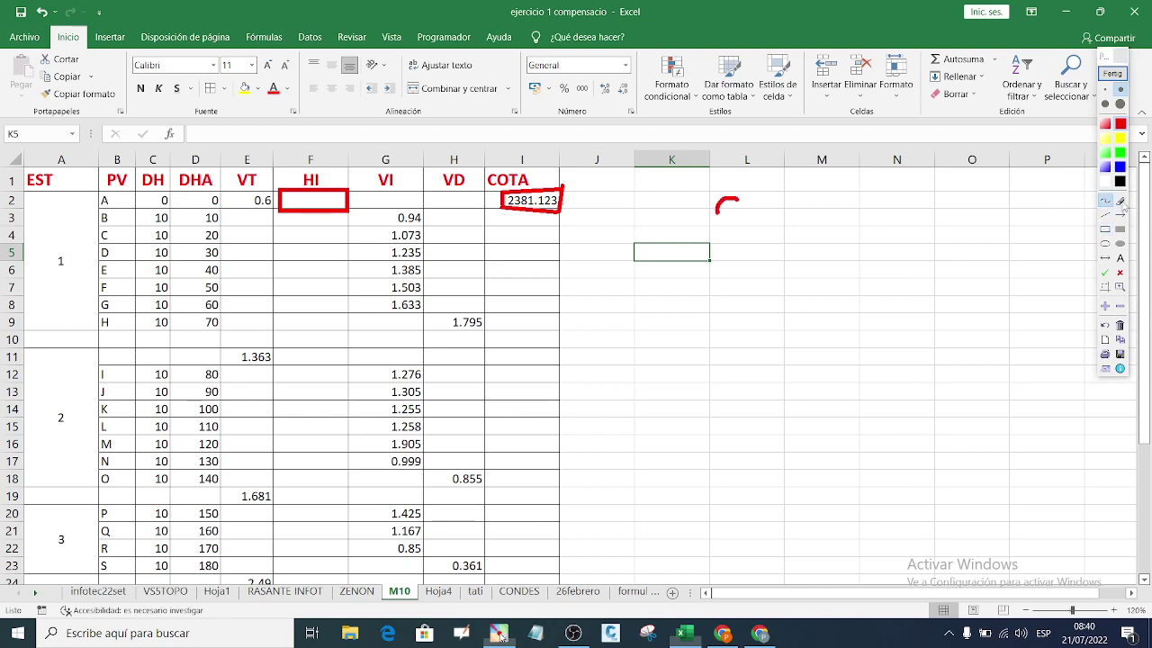
pyautogui.click(1118, 200)
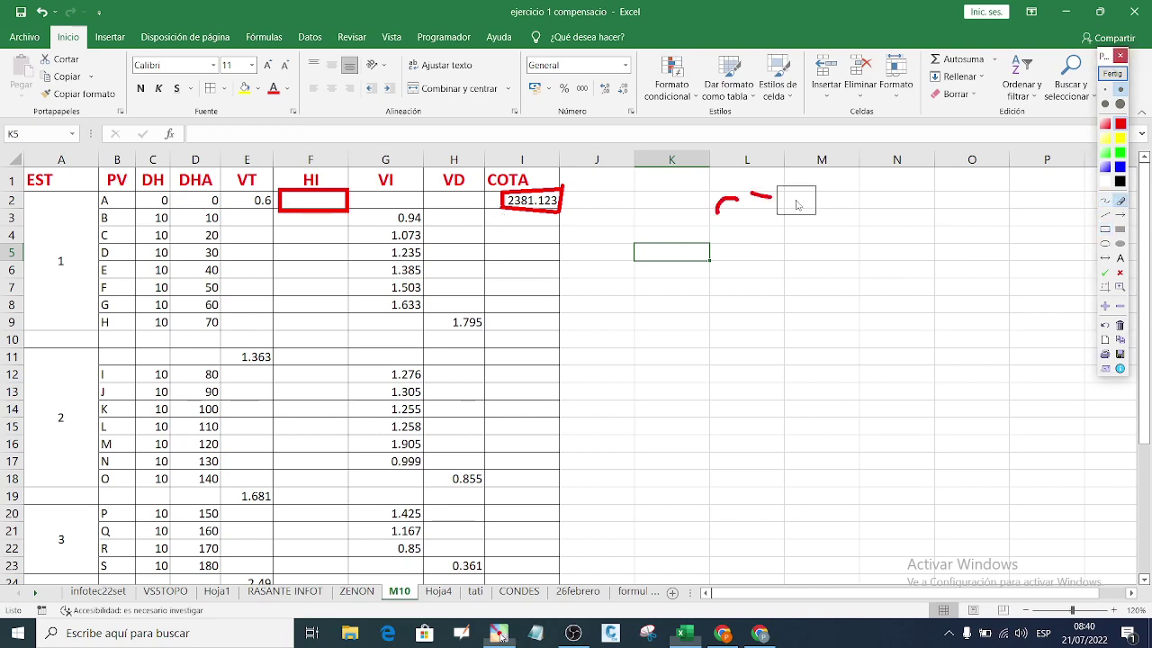
pyautogui.moveTo(796, 201); pyautogui.dragTo(738, 213)
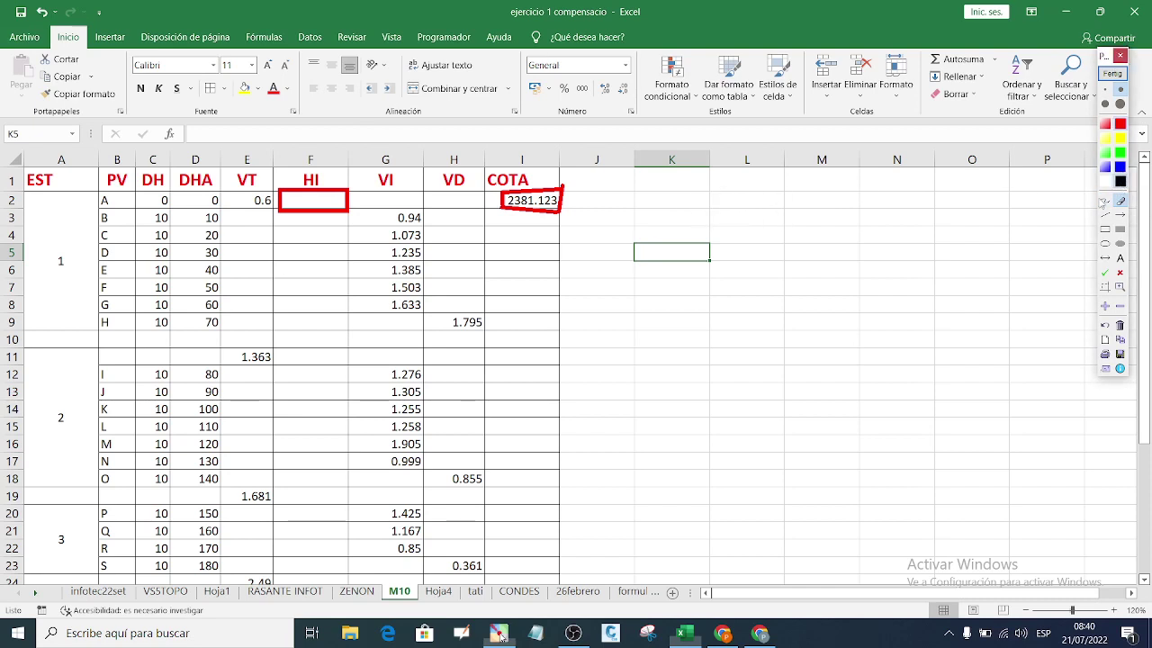
# Step: Handwrite the formula HI = C + VT in black with the freehand pen in the empty area beside the table
pyautogui.click(1105, 200)
pyautogui.moveTo(754, 185); pyautogui.dragTo(760, 228)
pyautogui.moveTo(784, 168)
pyautogui.mouseDown()
pyautogui.moveTo(793, 227)
pyautogui.moveTo(788, 195)
pyautogui.moveTo(815, 227)
pyautogui.moveTo(846, 191)
pyautogui.moveTo(848, 211)
pyautogui.mouseUp()
pyautogui.moveTo(889, 189)
pyautogui.mouseDown()
pyautogui.moveTo(891, 212)
pyautogui.moveTo(939, 217)
pyautogui.moveTo(952, 197)
pyautogui.moveTo(986, 204)
pyautogui.moveTo(1011, 183)
pyautogui.moveTo(1051, 184)
pyautogui.mouseUp()
pyautogui.moveTo(1040, 186); pyautogui.dragTo(1041, 217)
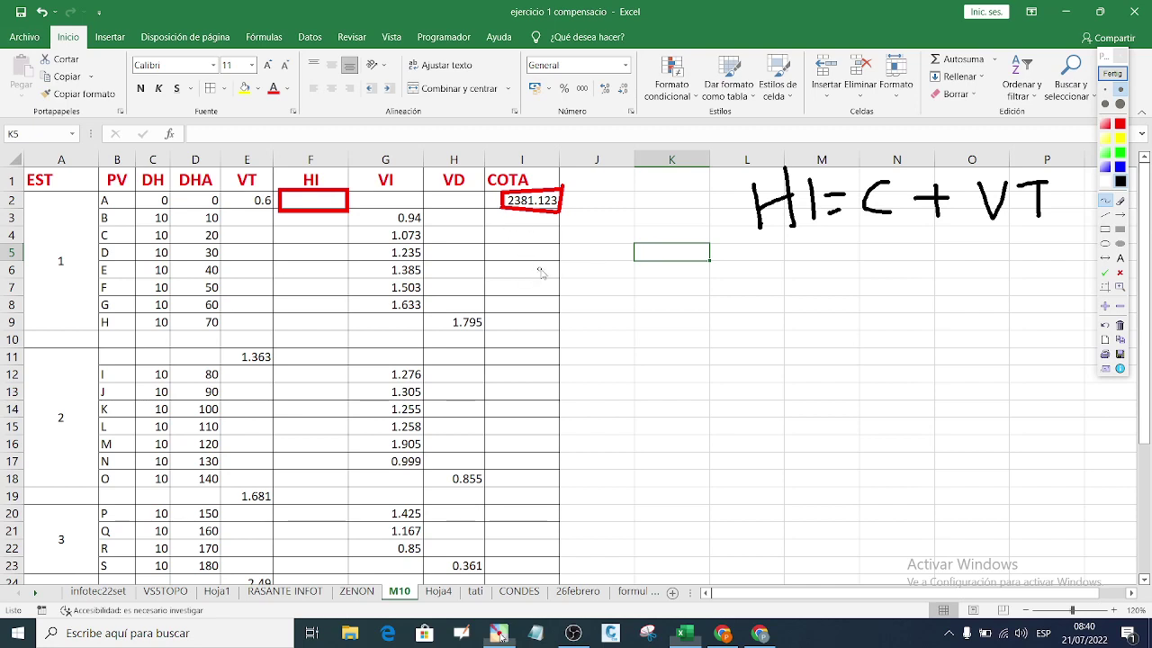
# Step: Mark the COTA cells below I2 with short black strokes, handwrite C = HI - VD under the first formula, and close the annotation tool
pyautogui.moveTo(544, 257); pyautogui.dragTo(554, 252)
pyautogui.moveTo(541, 267)
pyautogui.mouseDown()
pyautogui.moveTo(556, 259)
pyautogui.moveTo(556, 230)
pyautogui.mouseUp()
pyautogui.moveTo(747, 299)
pyautogui.mouseDown()
pyautogui.moveTo(750, 323)
pyautogui.moveTo(803, 309)
pyautogui.moveTo(805, 328)
pyautogui.moveTo(839, 349)
pyautogui.mouseUp()
pyautogui.moveTo(868, 291)
pyautogui.mouseDown()
pyautogui.moveTo(869, 342)
pyautogui.moveTo(880, 317)
pyautogui.moveTo(888, 330)
pyautogui.moveTo(930, 311)
pyautogui.moveTo(971, 324)
pyautogui.moveTo(989, 289)
pyautogui.moveTo(1012, 316)
pyautogui.mouseUp()
pyautogui.moveTo(1006, 292)
pyautogui.mouseDown()
pyautogui.moveTo(1020, 289)
pyautogui.moveTo(1011, 321)
pyautogui.mouseUp()
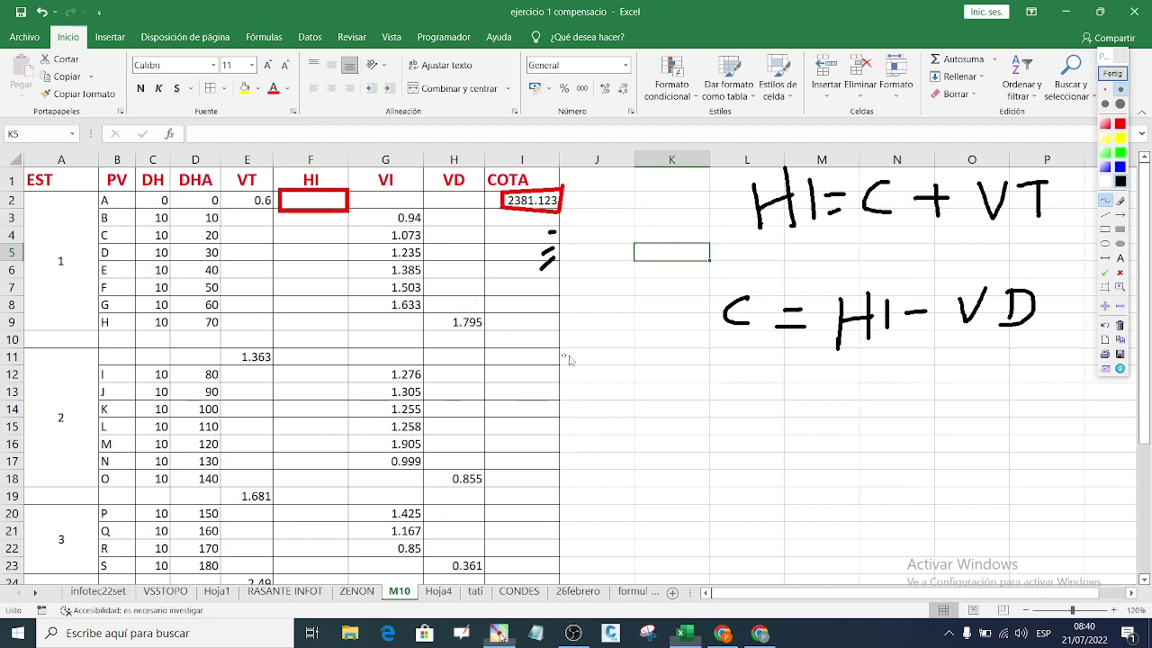
pyautogui.click(1123, 55)
# Step: Calculate the first instrument height in F2 with the formula =I2+E2
pyautogui.click(330, 204)
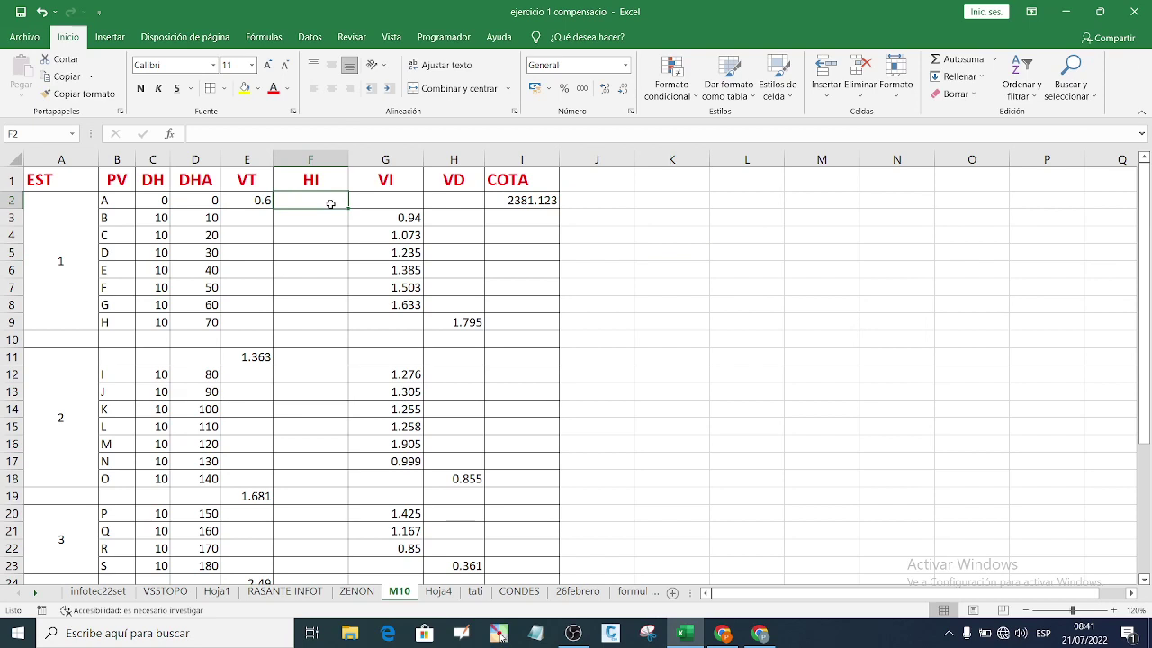
pyautogui.write('=')
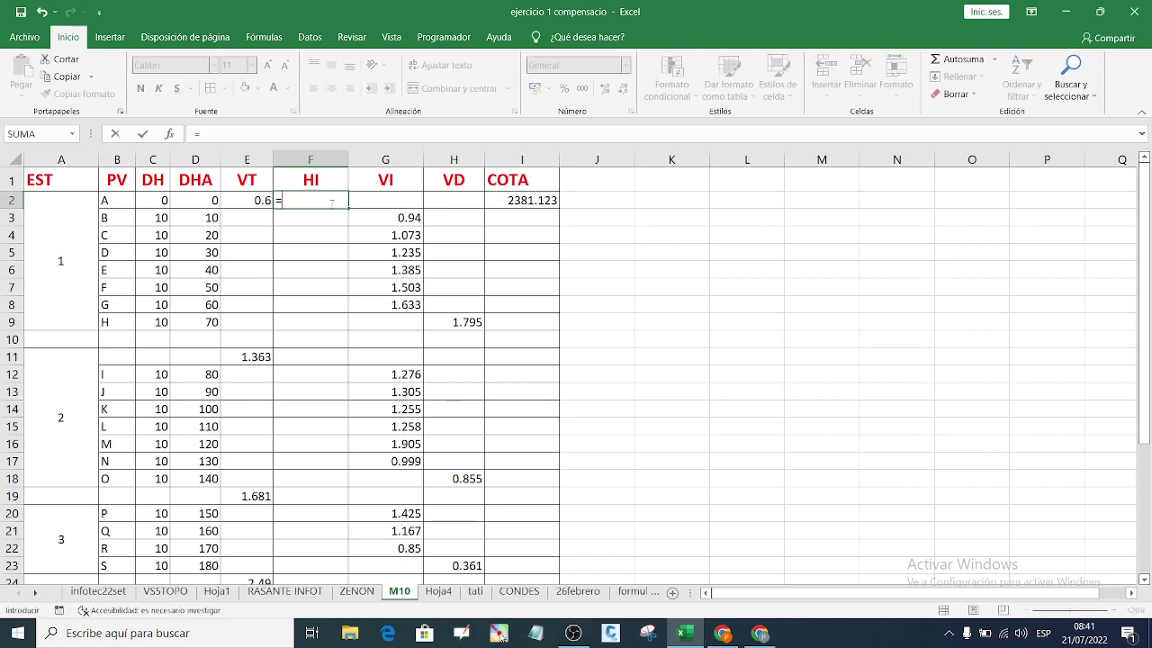
pyautogui.click(521, 202)
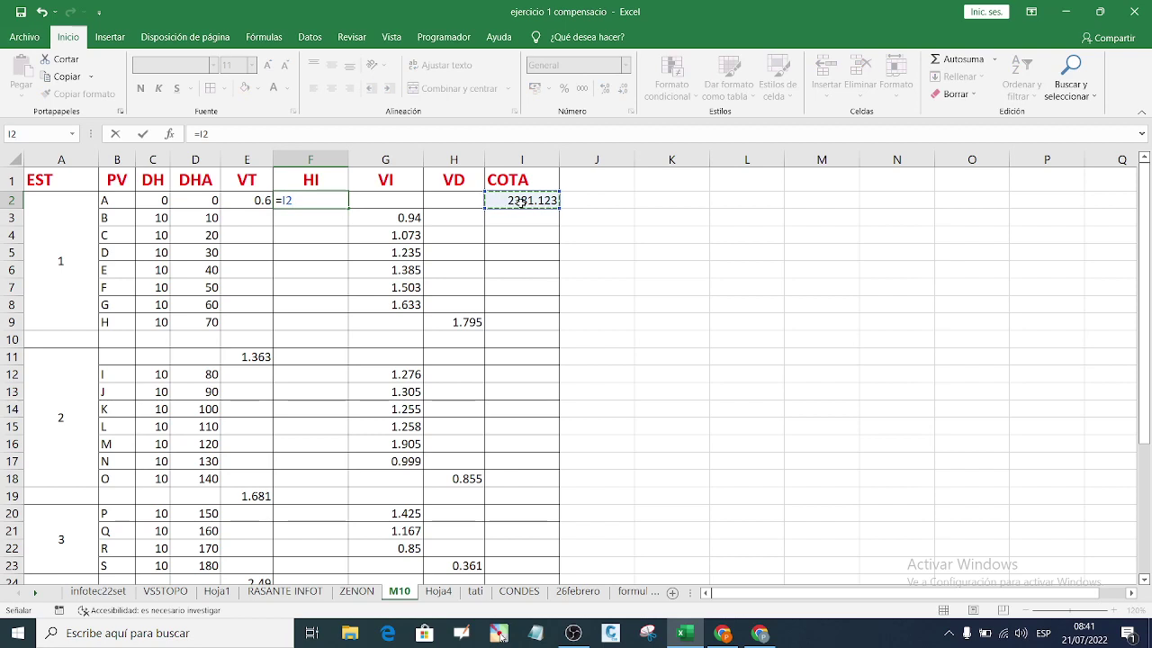
pyautogui.write('+')
pyautogui.click(258, 201)
pyautogui.press('Return')
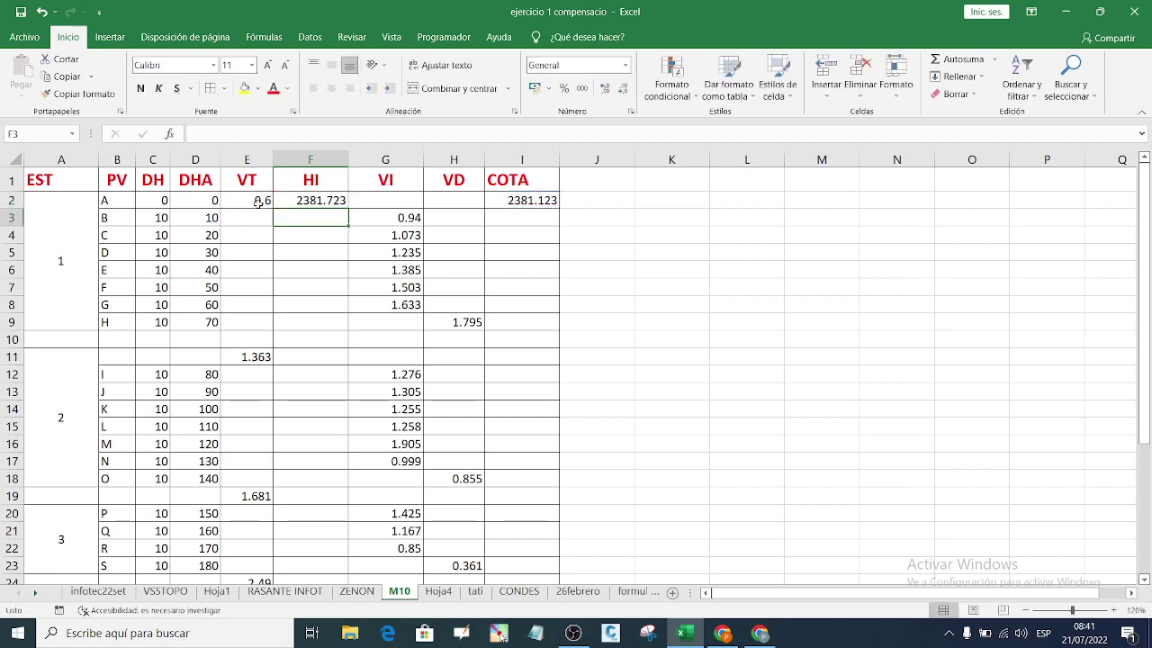
pyautogui.click(312, 202)
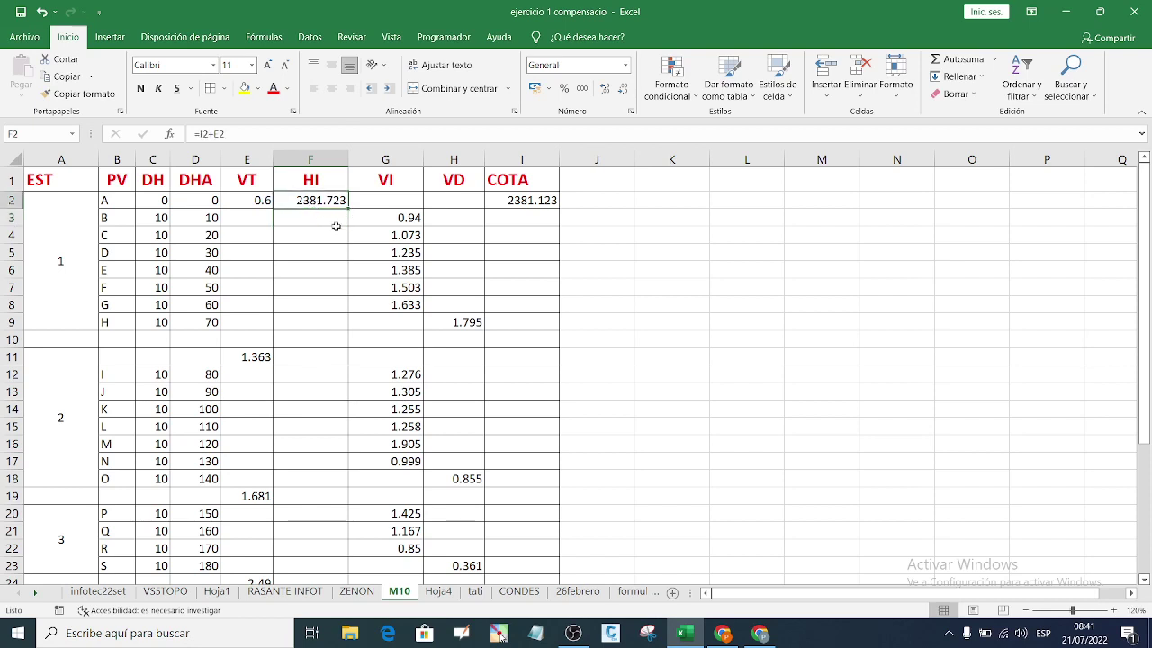
# Step: Calculate point B's elevation in I3 with =F$2-G3, keeping the instrument height's row fixed
pyautogui.click(525, 221)
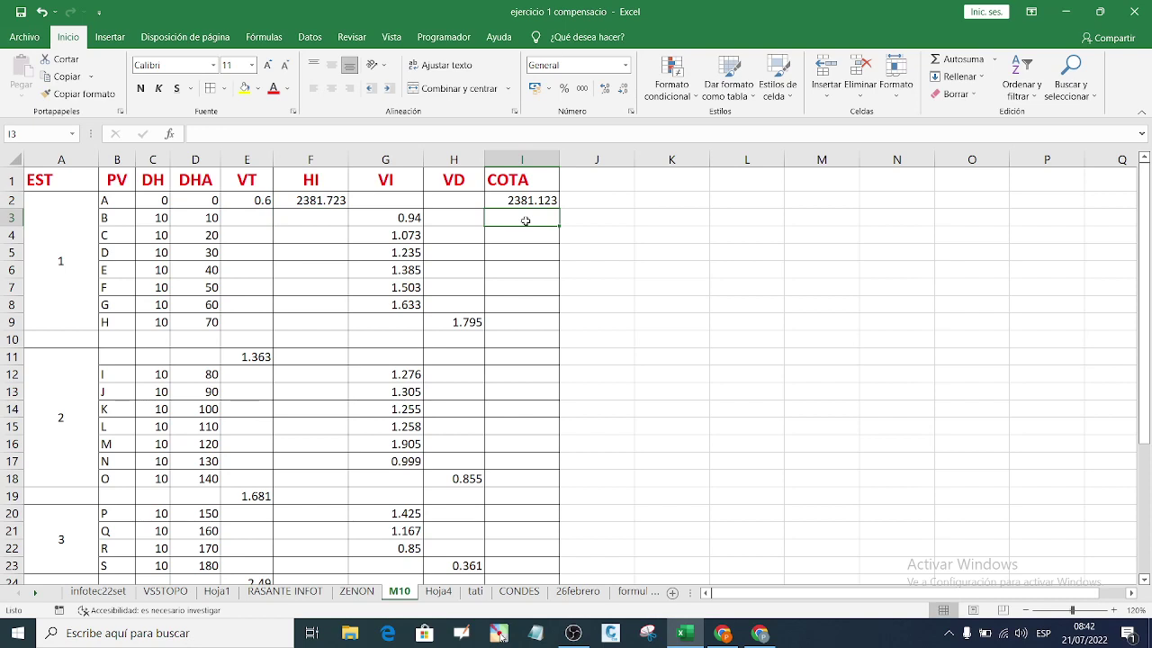
pyautogui.write('=')
pyautogui.click(324, 204)
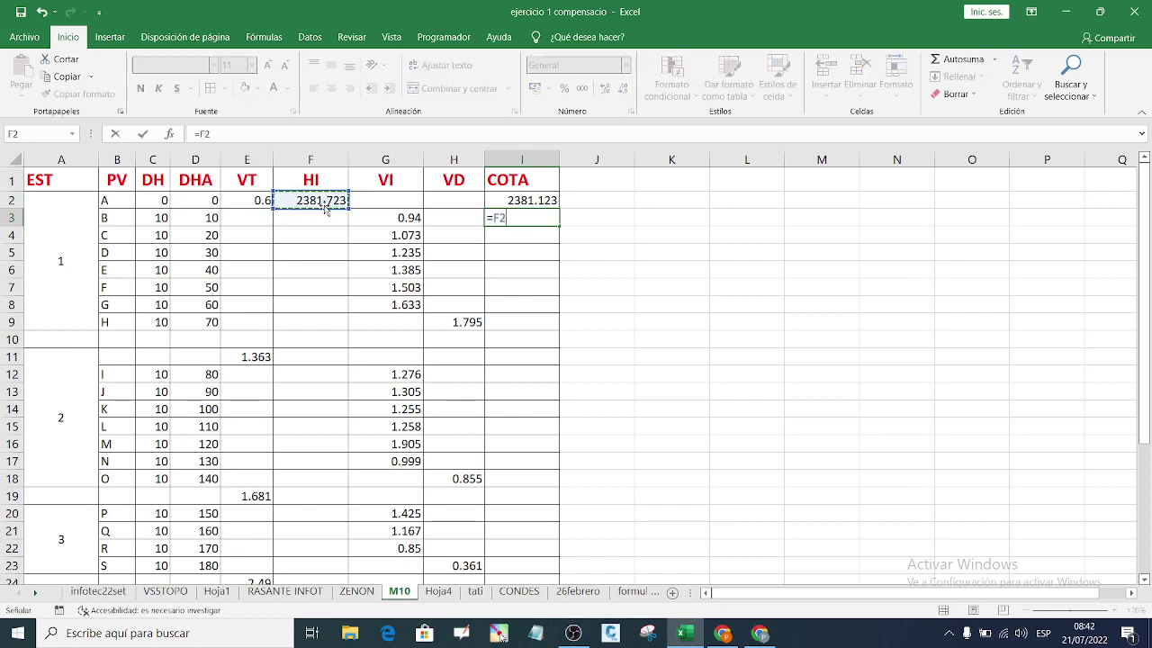
pyautogui.write('-')
pyautogui.click(405, 218)
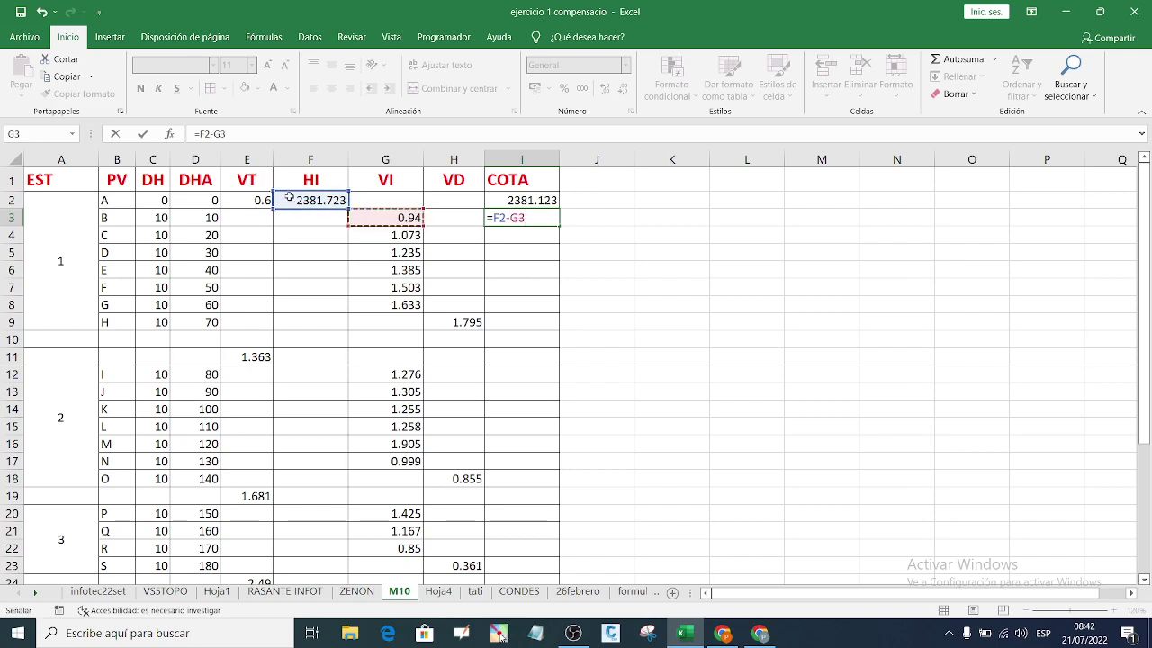
pyautogui.click(202, 133)
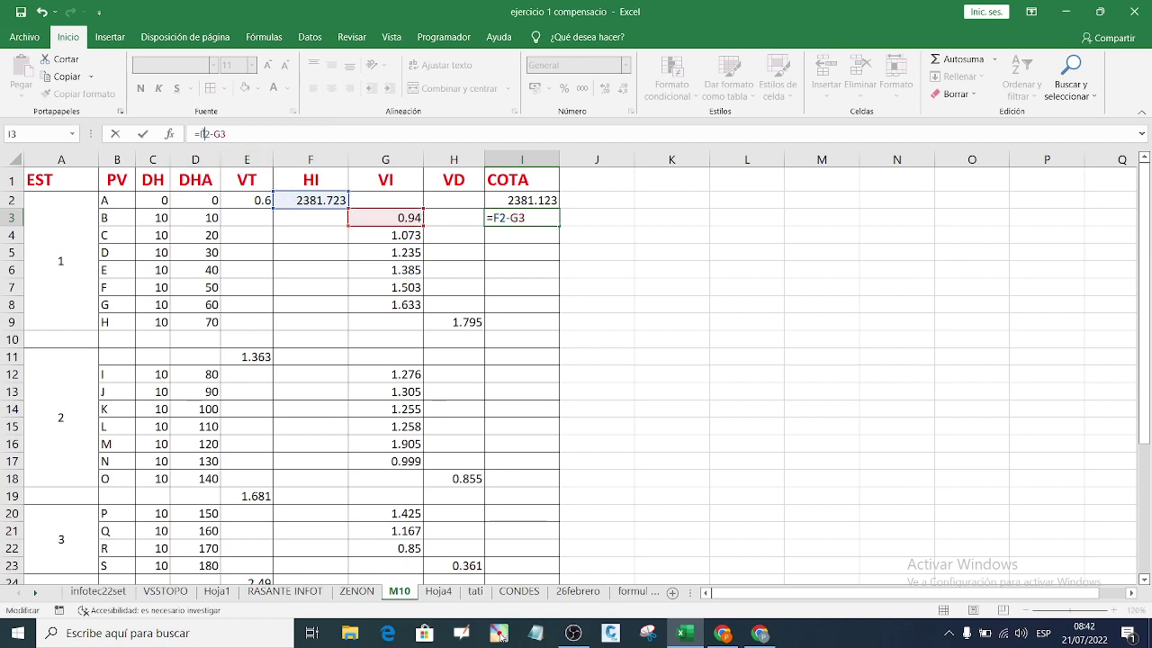
pyautogui.write('$')
pyautogui.press('Return')
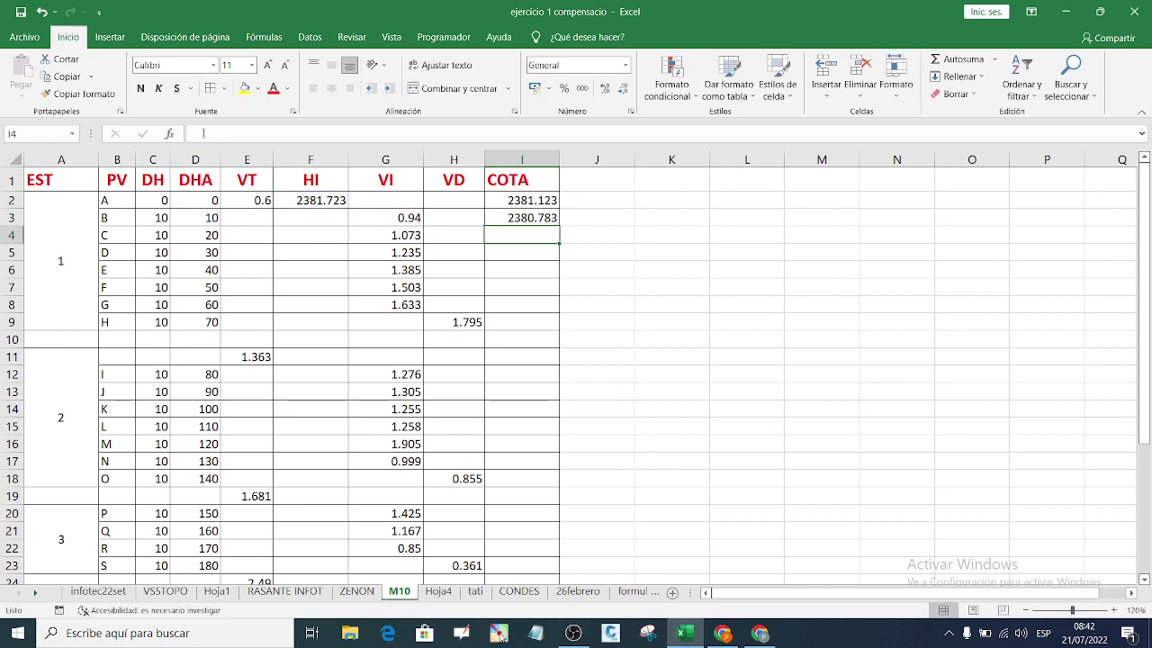
# Step: Fill the elevation formula from I3 down to I8 and check the formula in I8
pyautogui.click(527, 217)
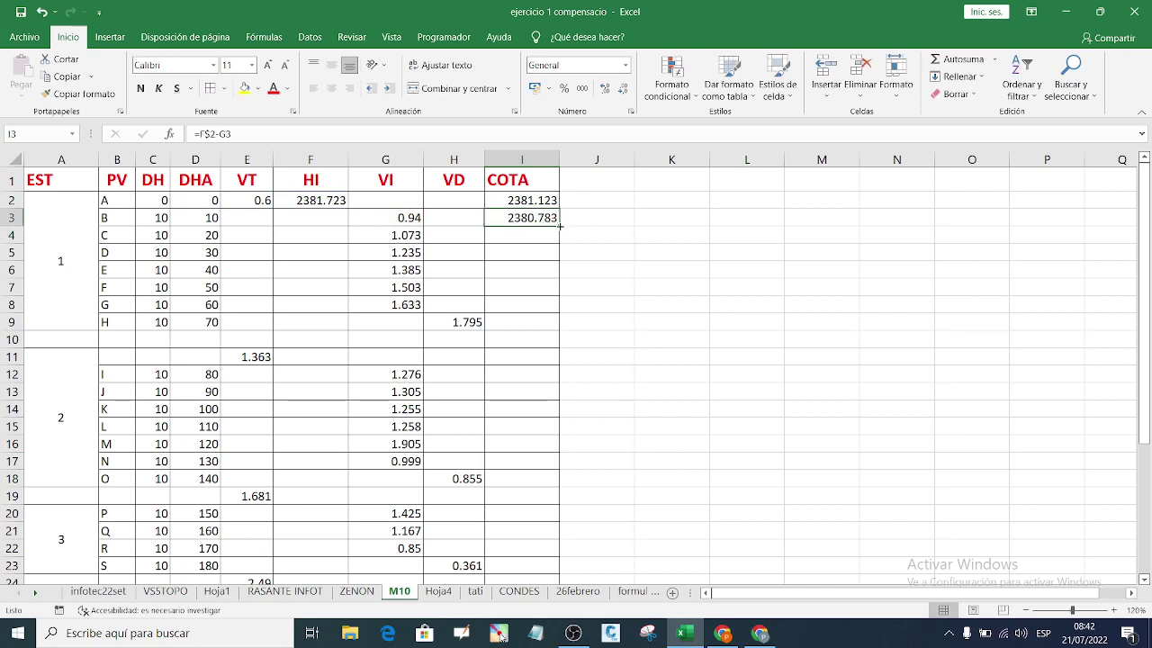
pyautogui.moveTo(559, 227); pyautogui.dragTo(558, 308)
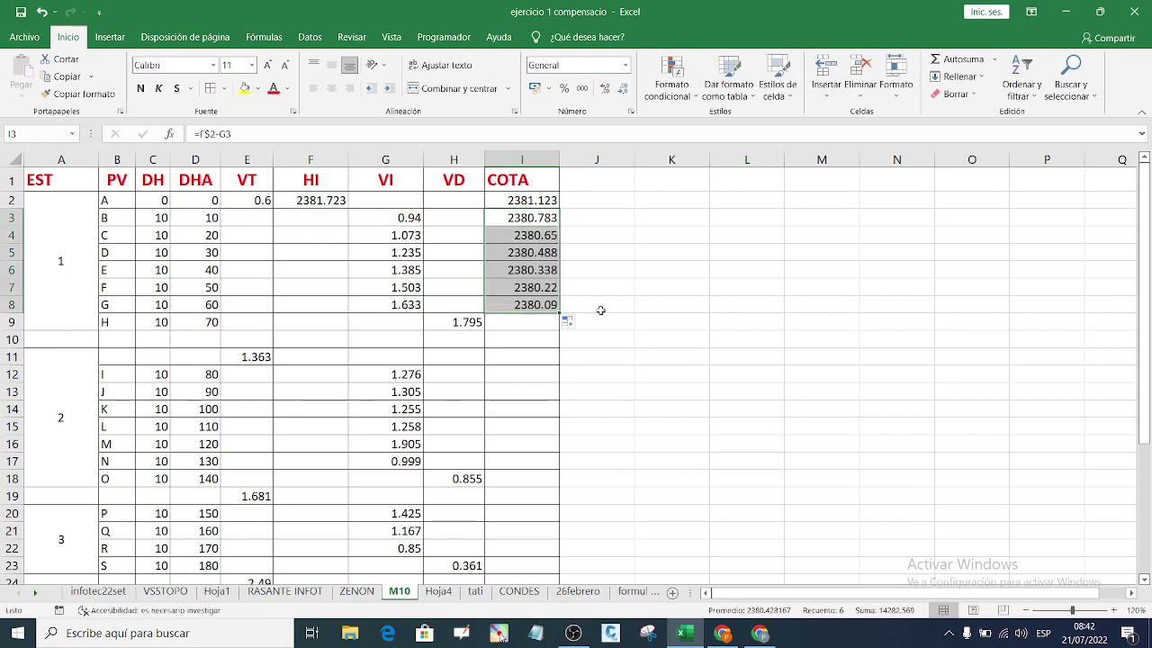
pyautogui.click(530, 306)
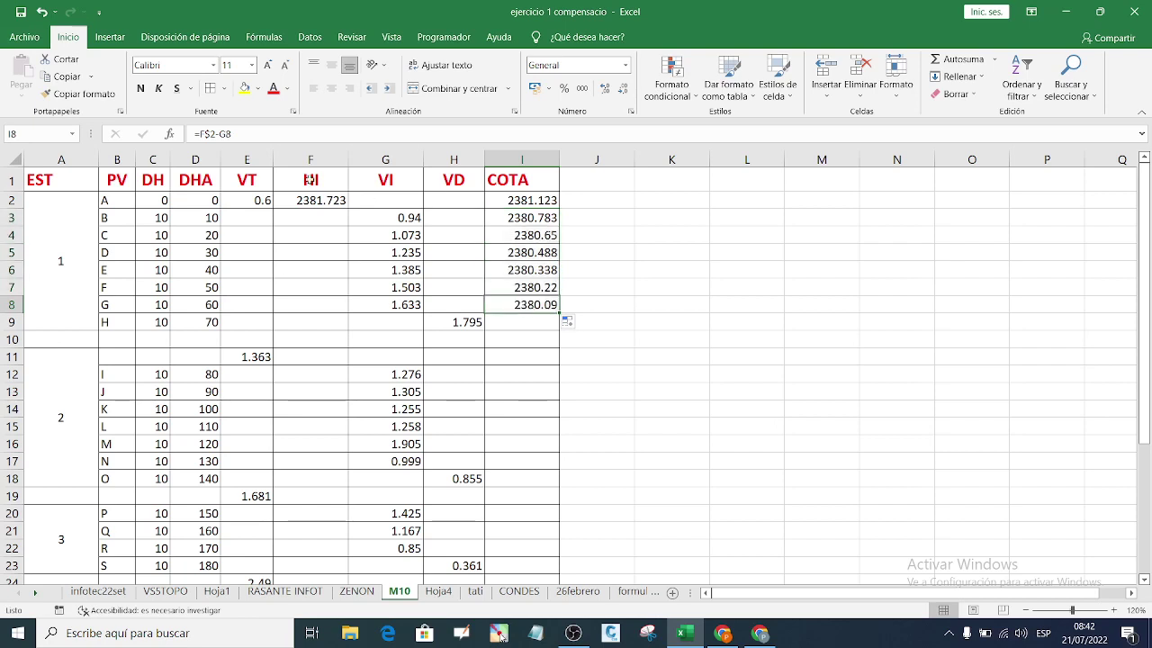
pyautogui.press('F2')
pyautogui.press('Escape')
pyautogui.click(622, 334)
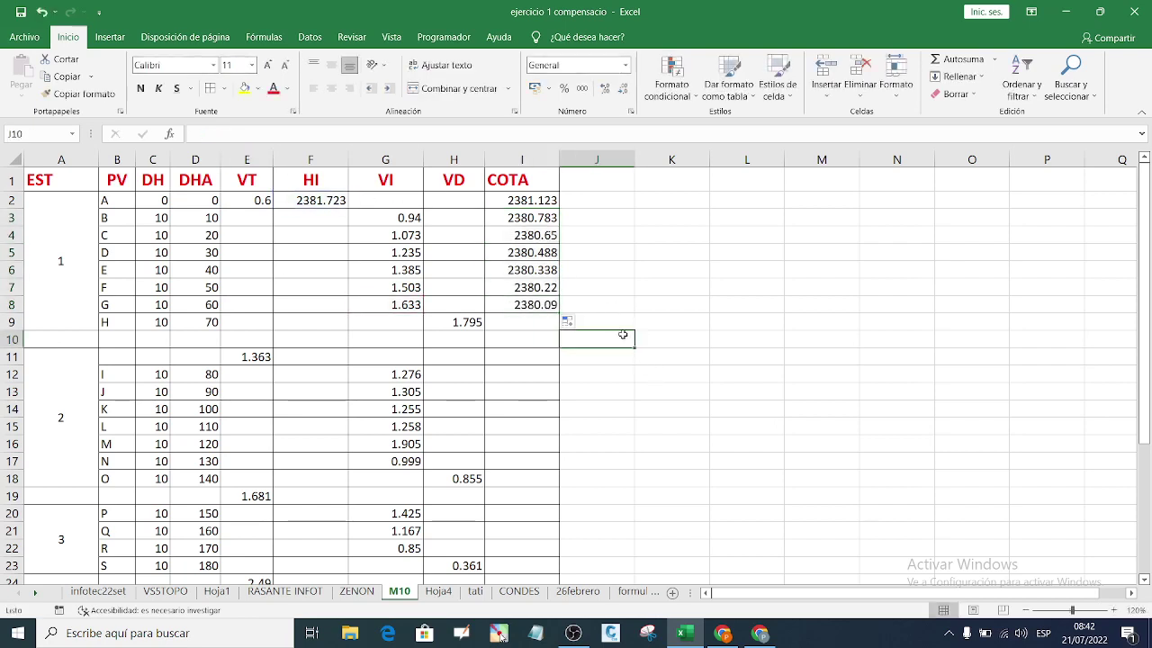
# Step: Calculate point H's elevation in I9 with the formula =F2-H9
pyautogui.click(522, 322)
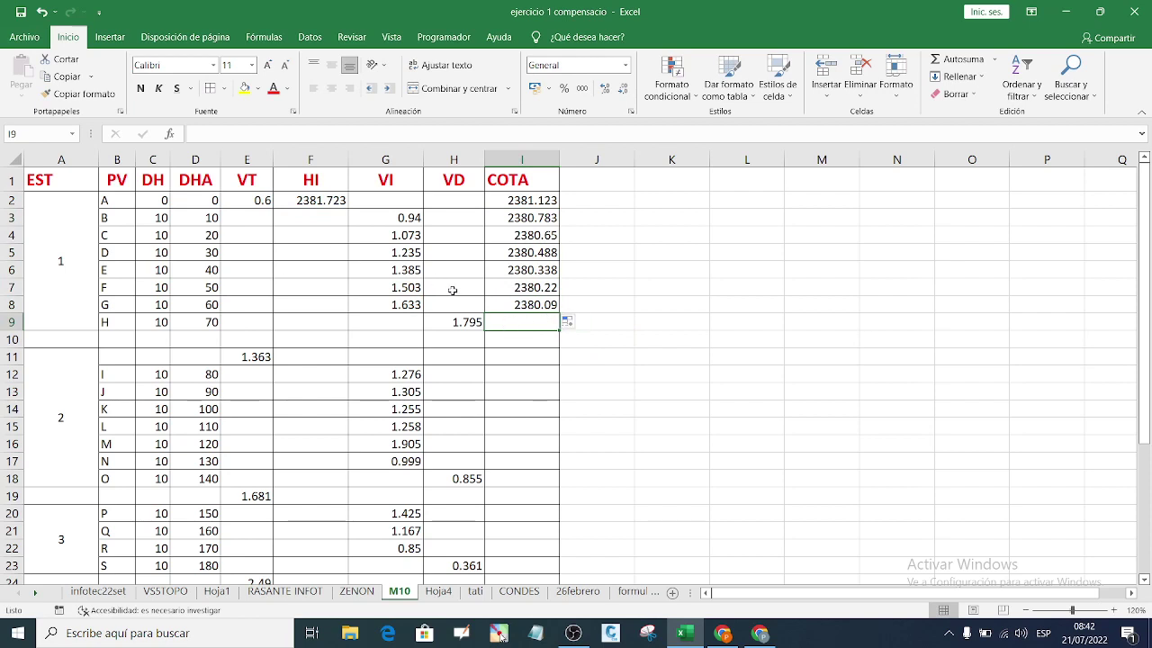
pyautogui.write('=')
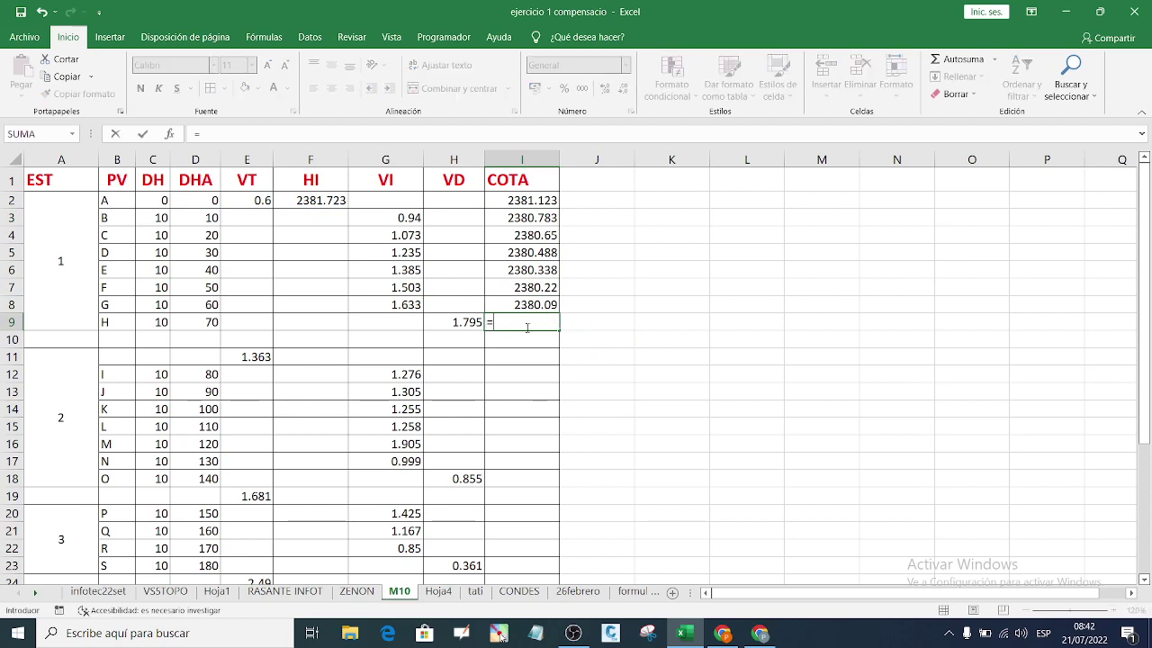
pyautogui.click(328, 202)
pyautogui.write('-')
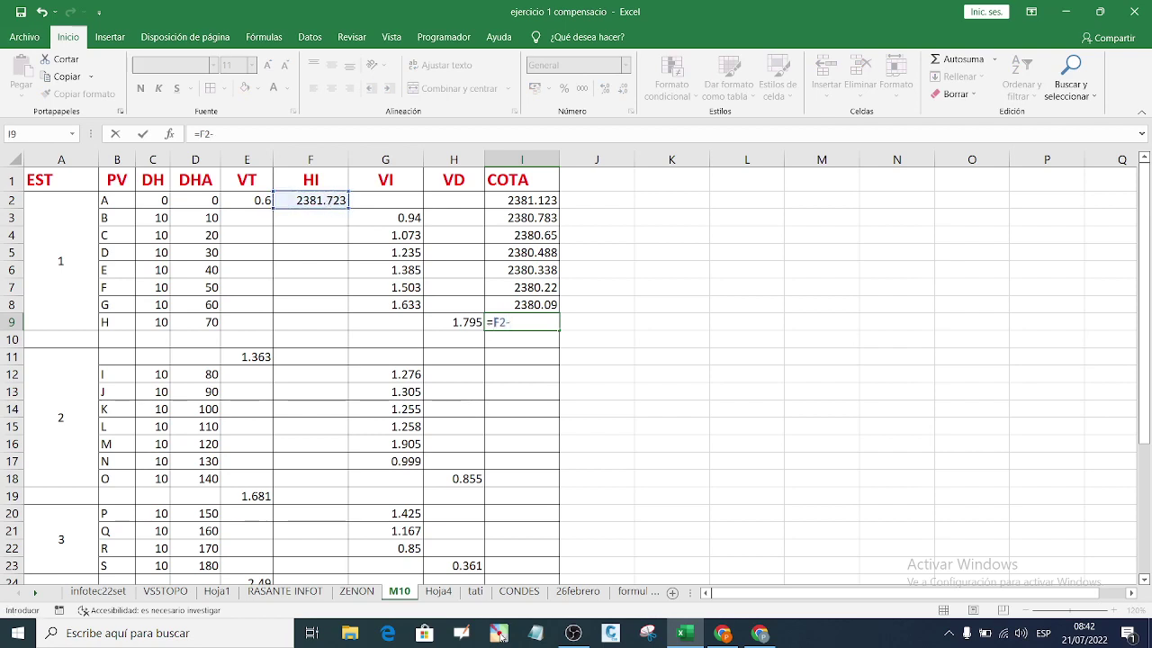
pyautogui.click(469, 323)
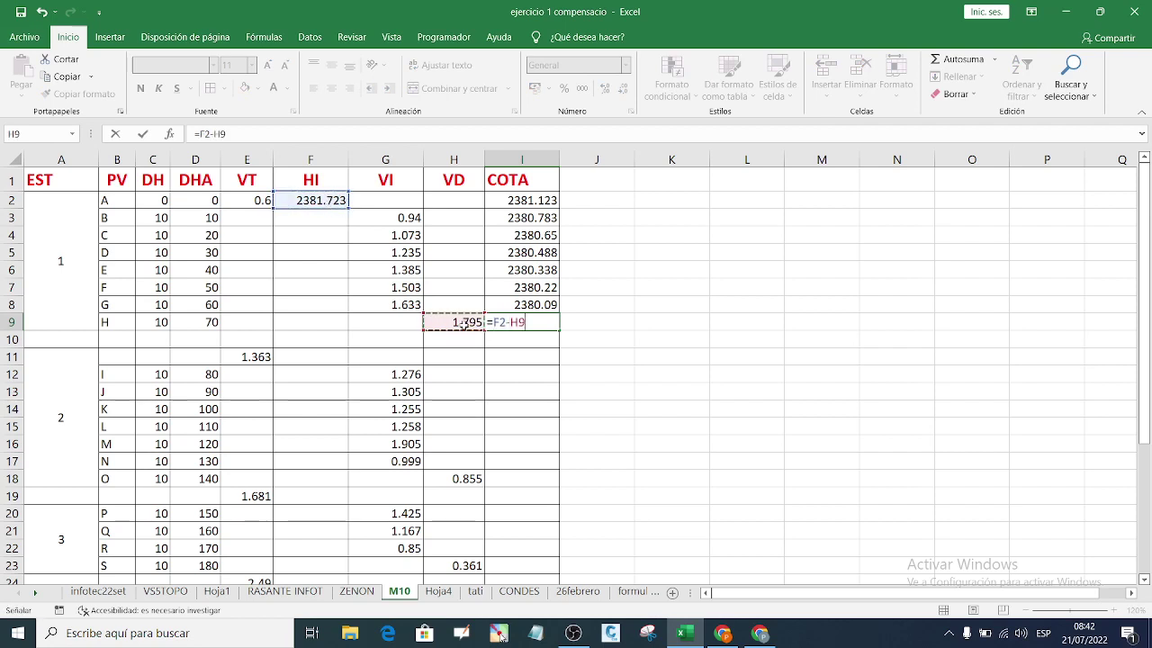
pyautogui.press('Return')
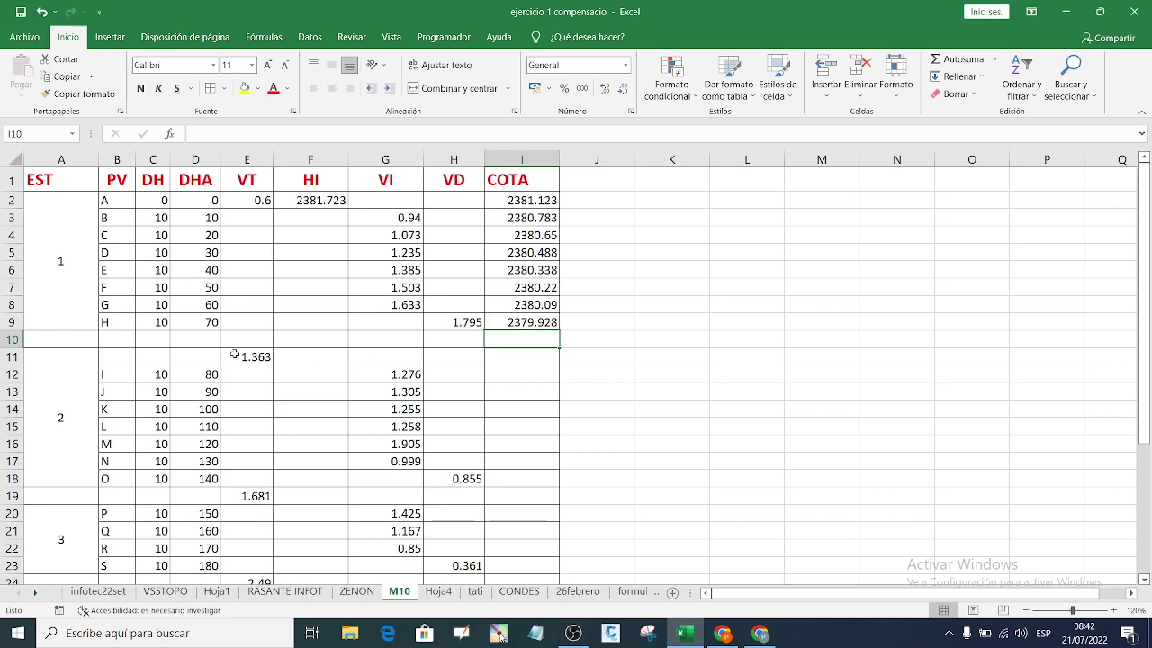
# Step: Delete the entire empty row 10 between point H and station 2's VT reading
pyautogui.scroll(-1, 649, 385)
pyautogui.scroll(1, 333, 332)
pyautogui.click(198, 340)
pyautogui.rightClick(198, 340)
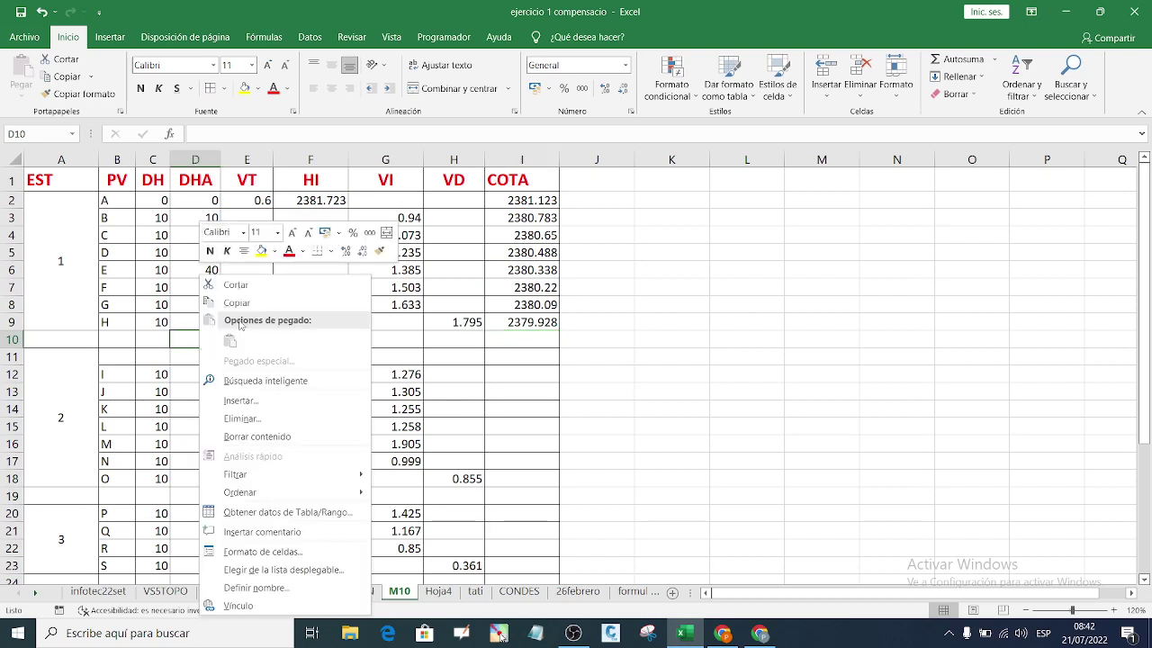
pyautogui.click(179, 340)
pyautogui.rightClick(179, 340)
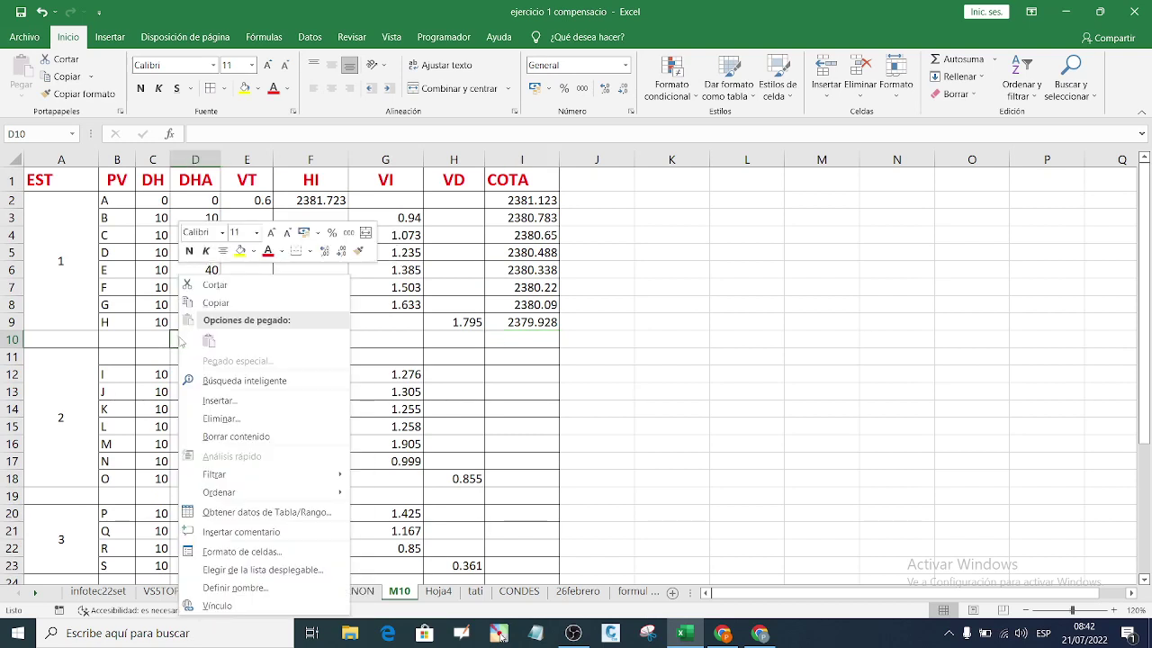
pyautogui.click(221, 418)
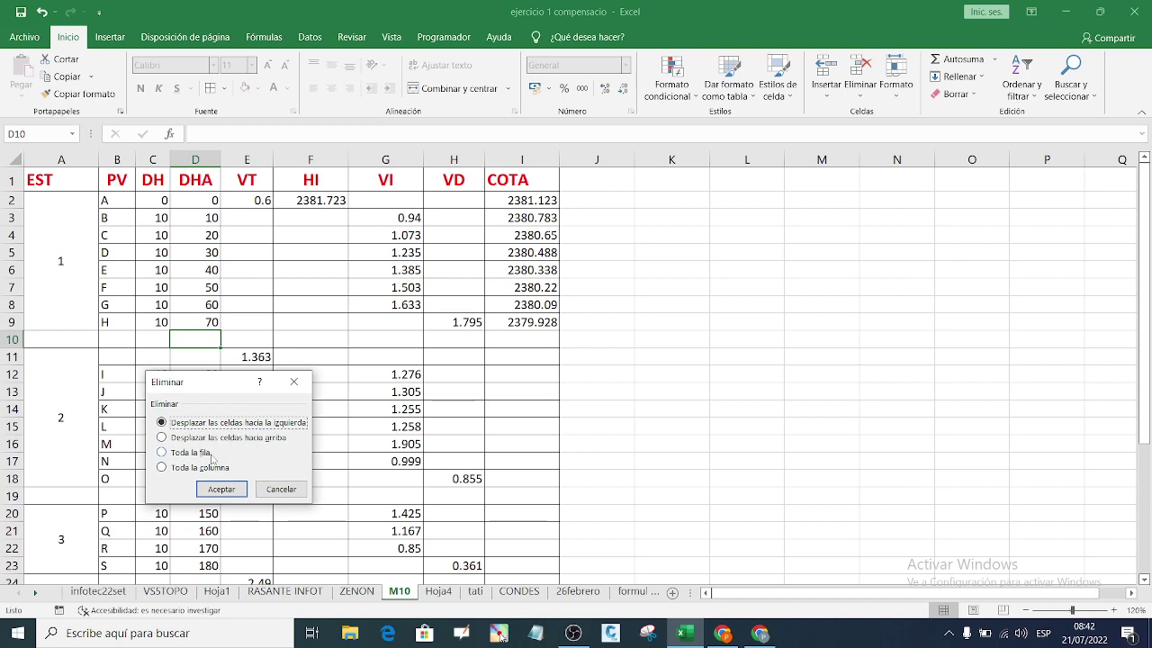
pyautogui.click(207, 453)
pyautogui.click(221, 489)
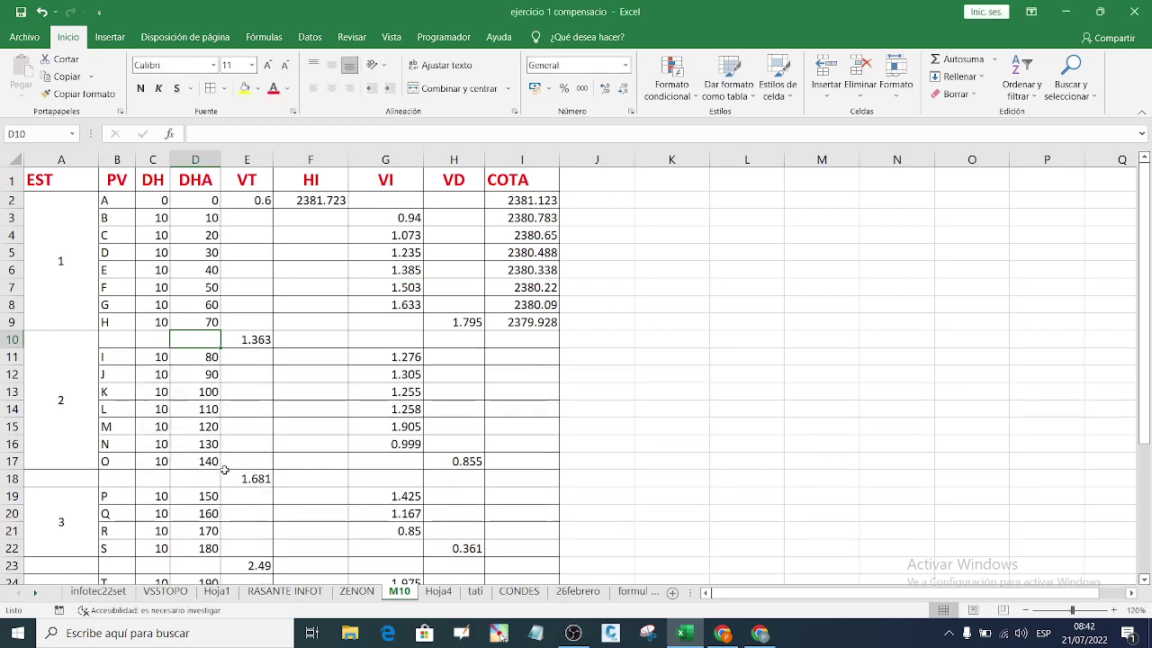
pyautogui.click(653, 392)
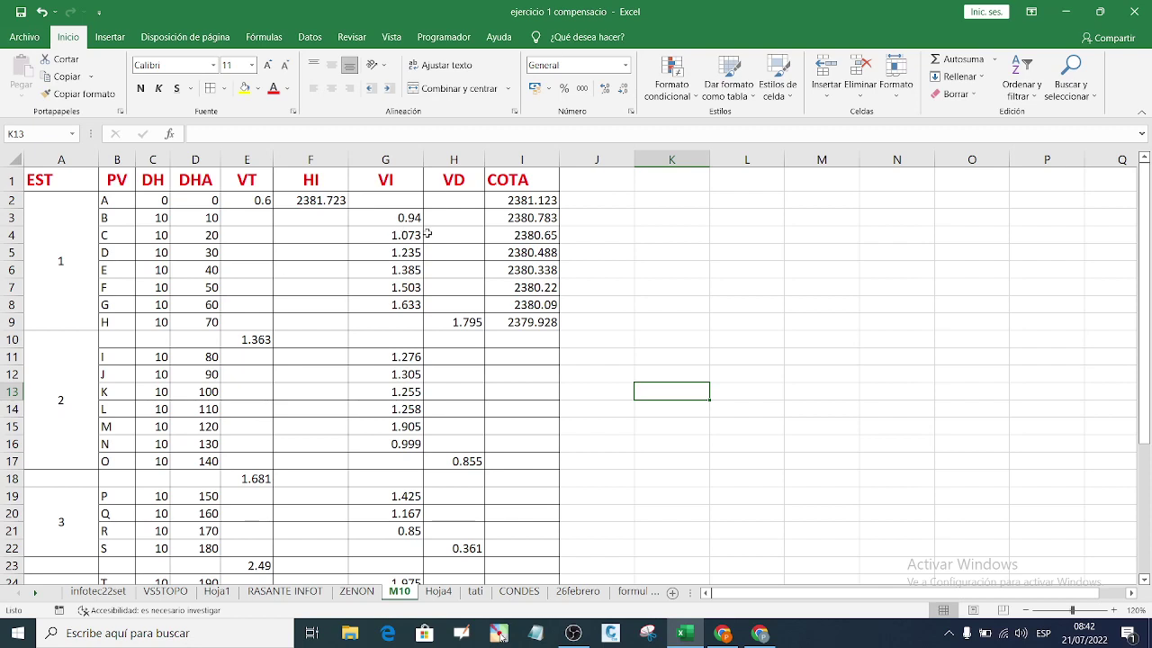
# Step: Set the font colour of the VI and VD readings in G3:H9 and the VT reading in E2 to dark blue
pyautogui.moveTo(404, 212); pyautogui.dragTo(454, 319)
pyautogui.click(287, 90)
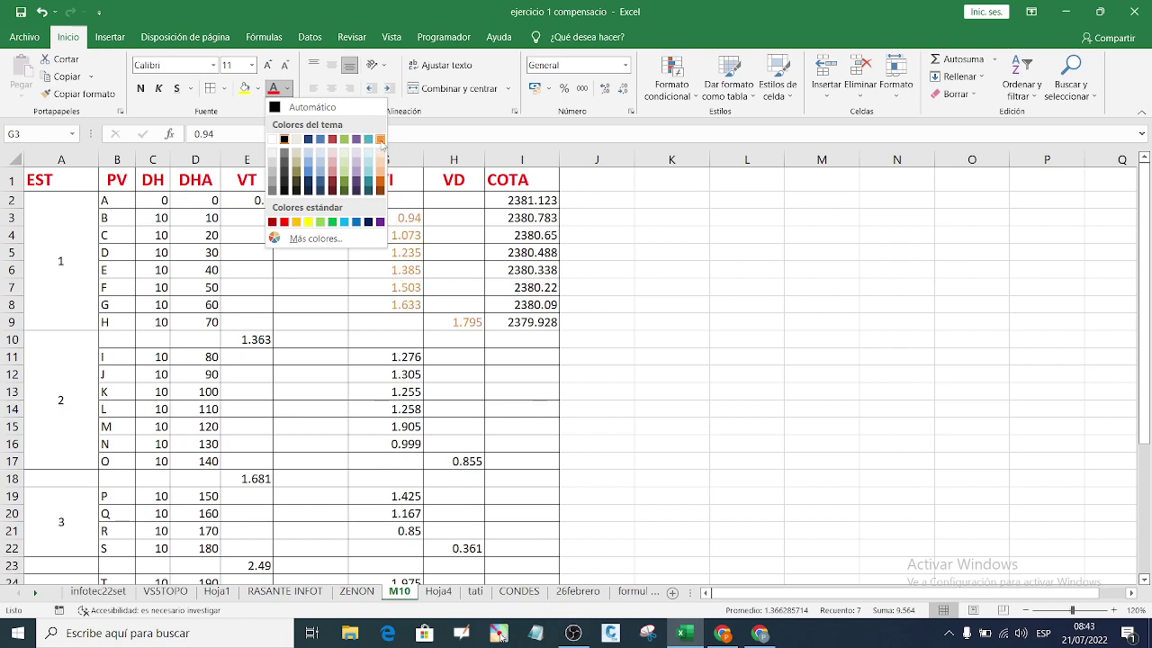
pyautogui.click(308, 140)
pyautogui.click(591, 361)
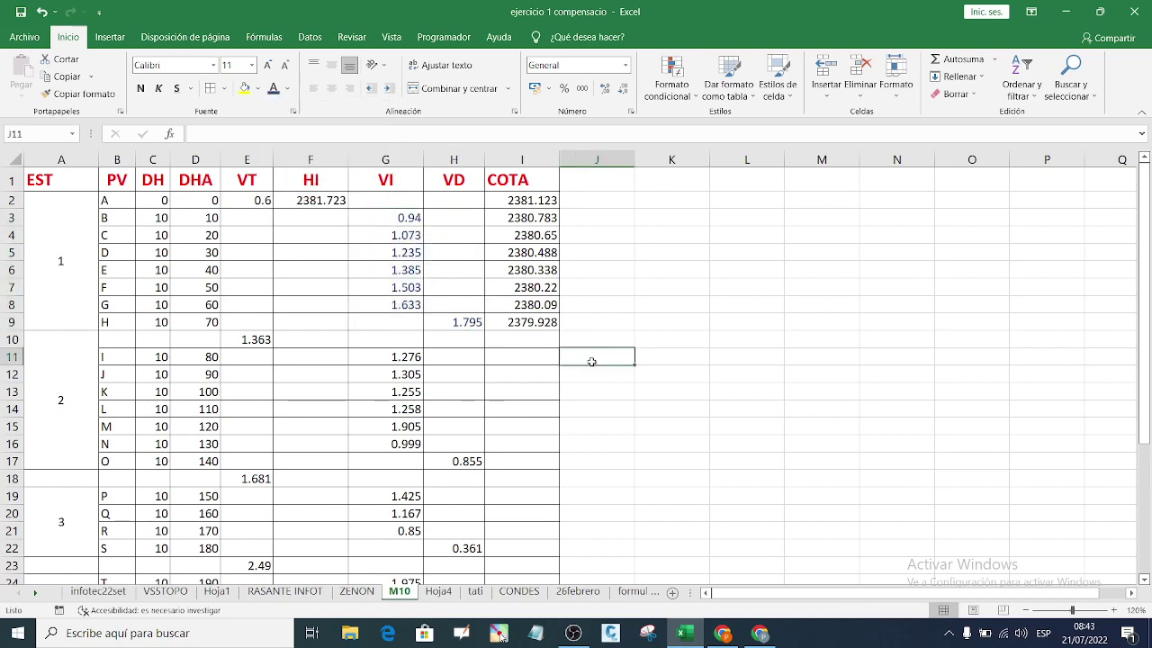
pyautogui.click(258, 204)
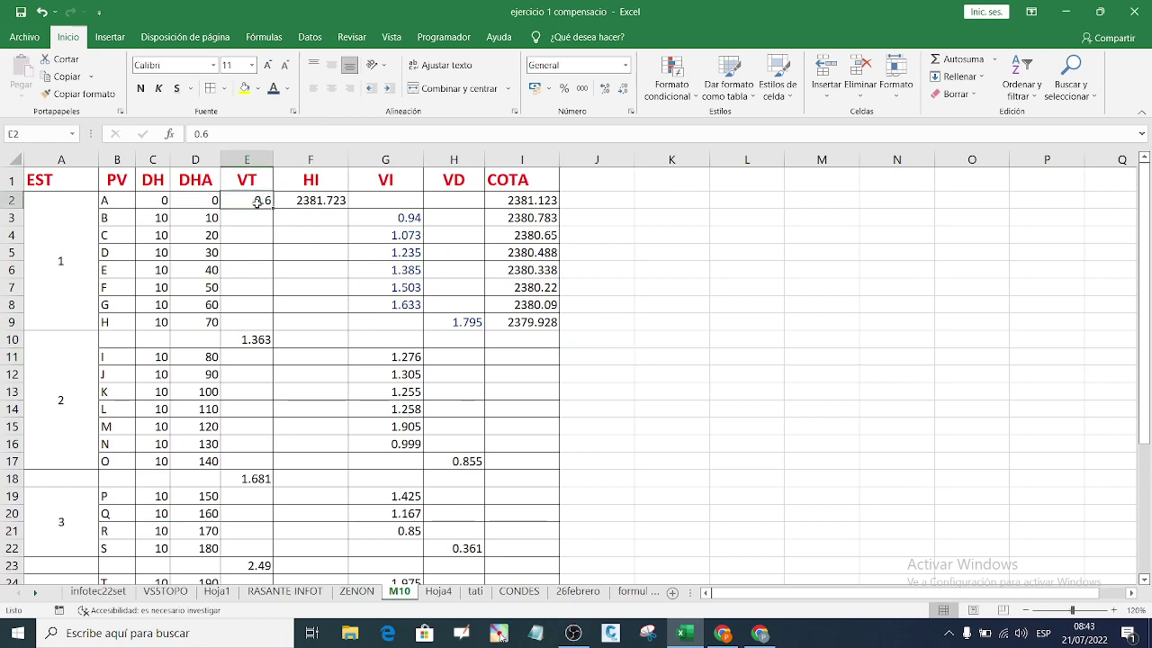
pyautogui.click(311, 237)
# Step: Set the VI and VD readings in G11:H34 to a dark blue font and make them bold
pyautogui.moveTo(409, 360); pyautogui.dragTo(479, 545)
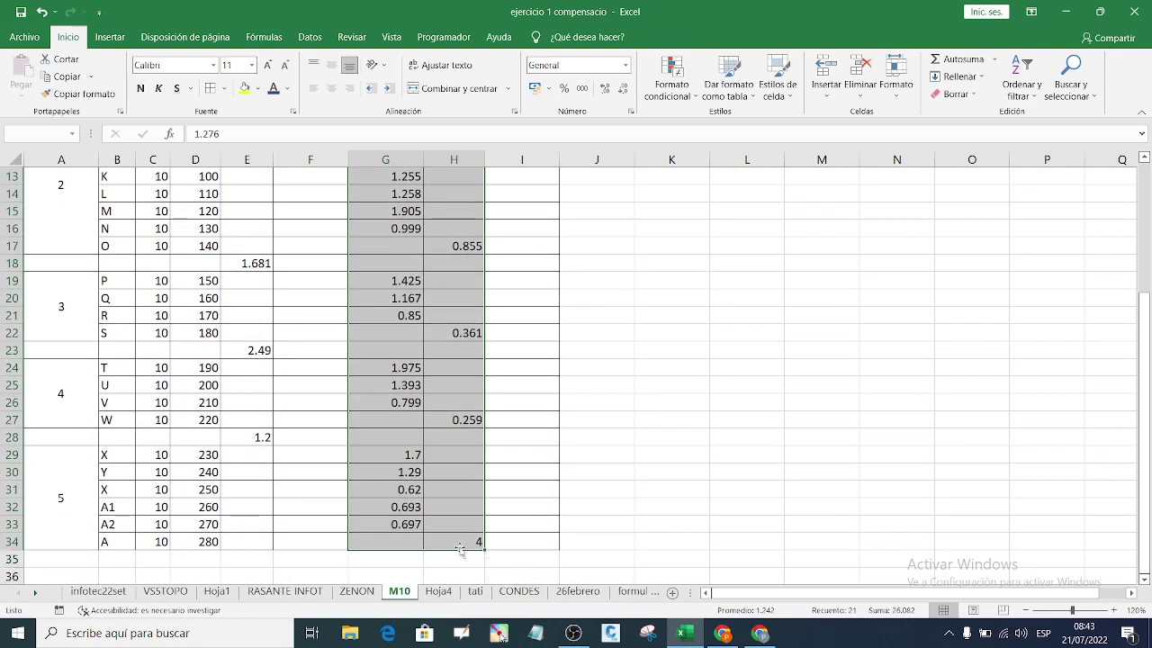
pyautogui.click(286, 89)
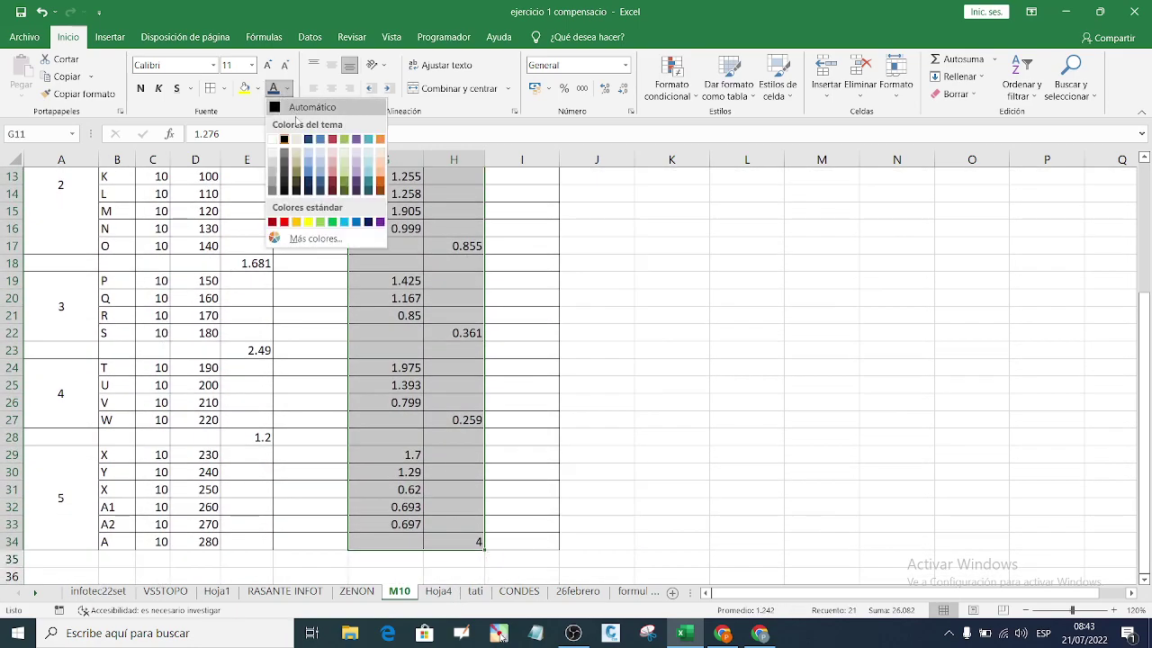
pyautogui.click(311, 141)
pyautogui.scroll(4, 310, 144)
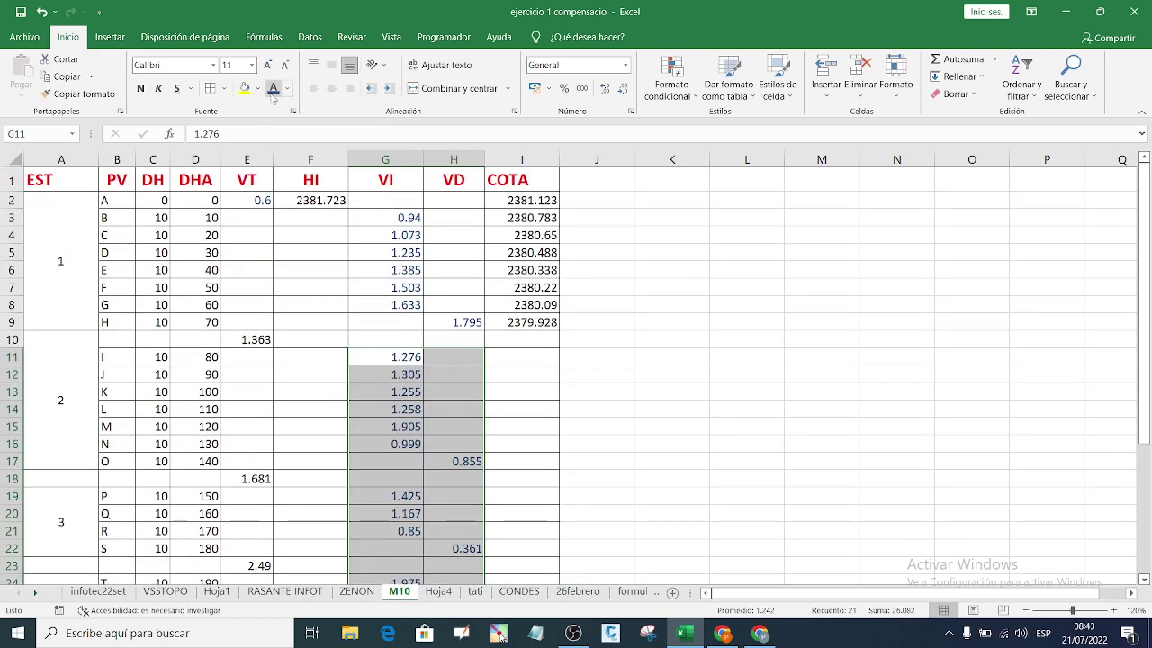
pyautogui.click(140, 88)
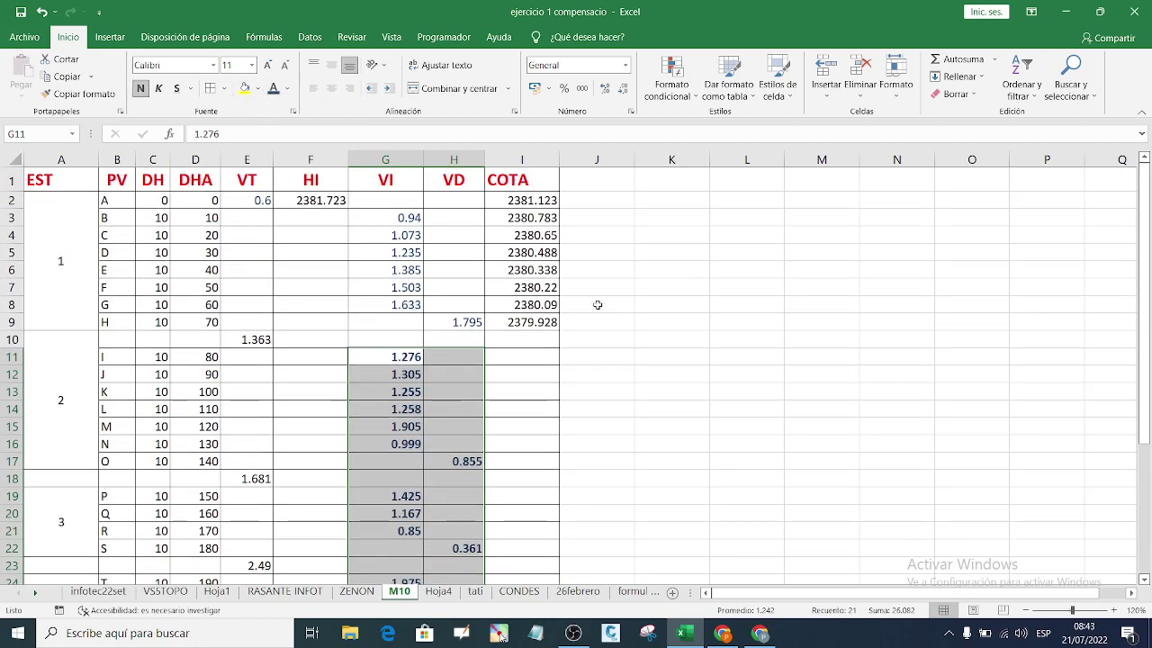
# Step: Make station 1's VI and VD readings in G3:H9 bold
pyautogui.moveTo(405, 218); pyautogui.dragTo(466, 321)
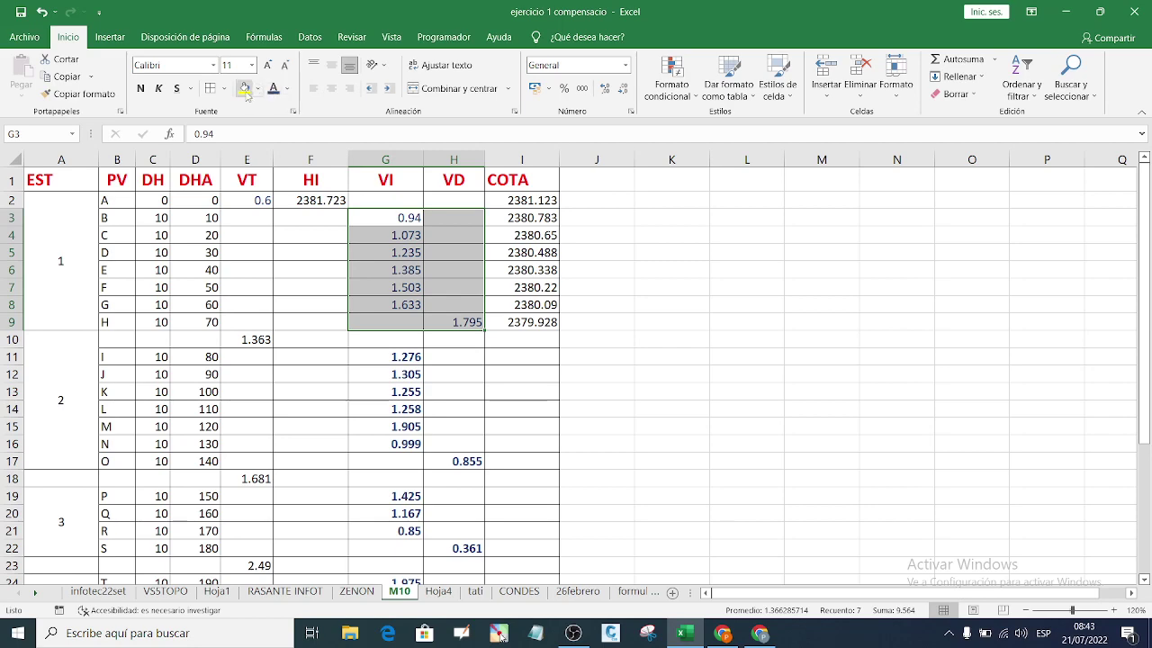
pyautogui.click(141, 89)
pyautogui.click(583, 392)
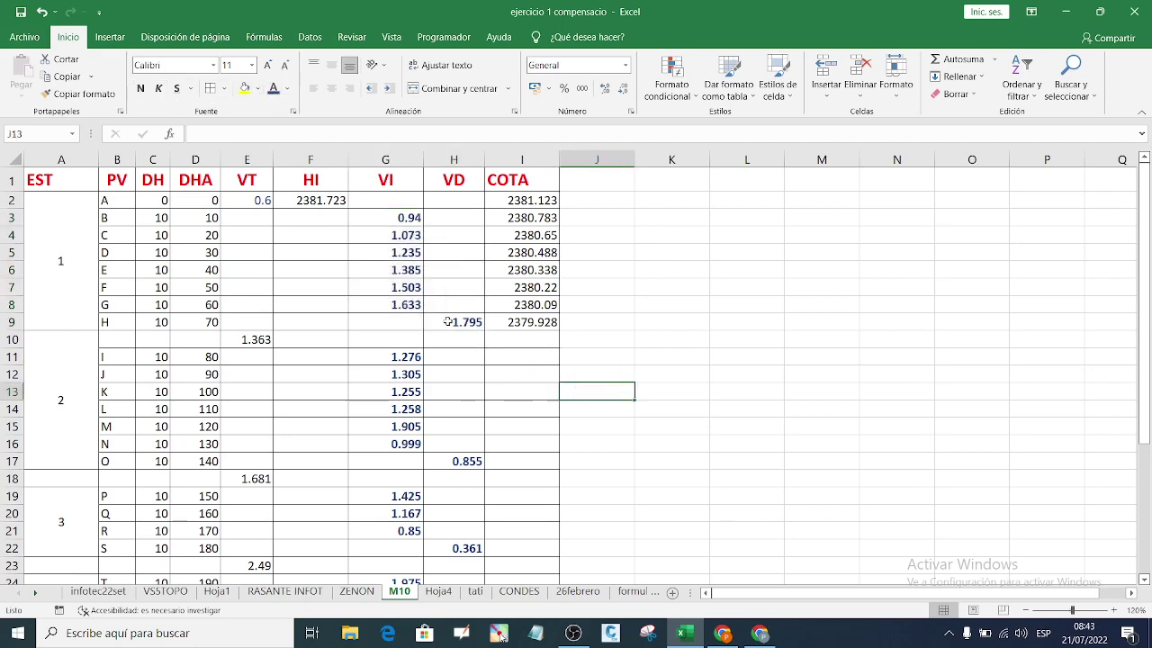
# Step: Make the VT readings in column E bold, from station 1 through station 5
pyautogui.moveTo(261, 200); pyautogui.dragTo(268, 483)
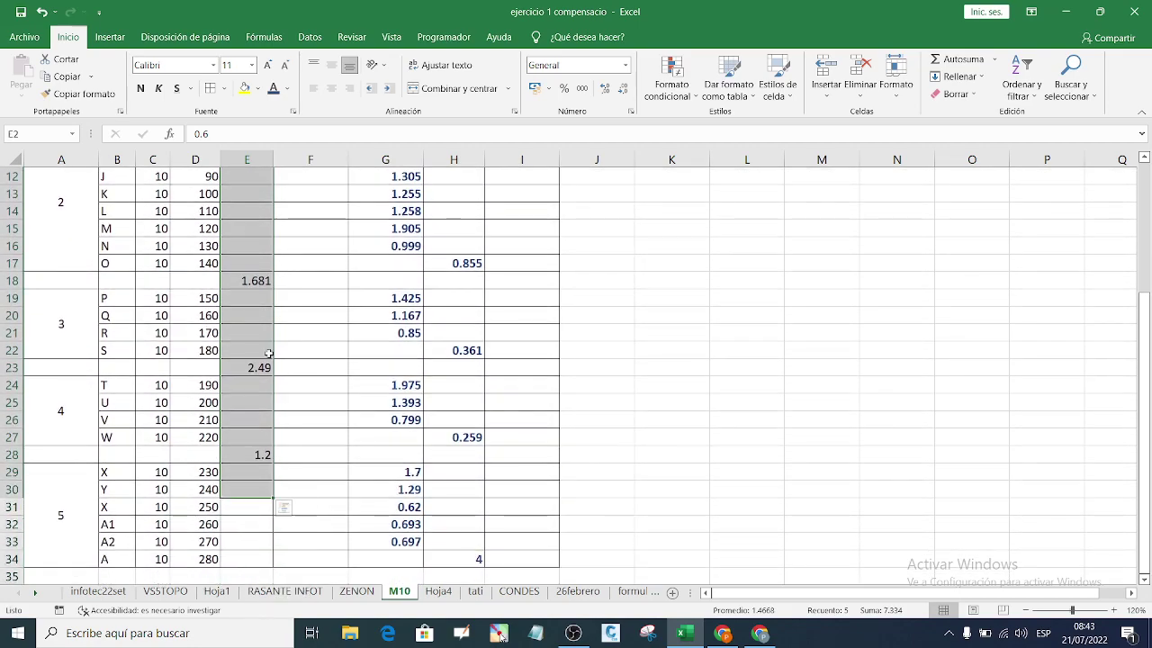
pyautogui.click(141, 88)
pyautogui.moveTo(385, 252); pyautogui.dragTo(378, 288)
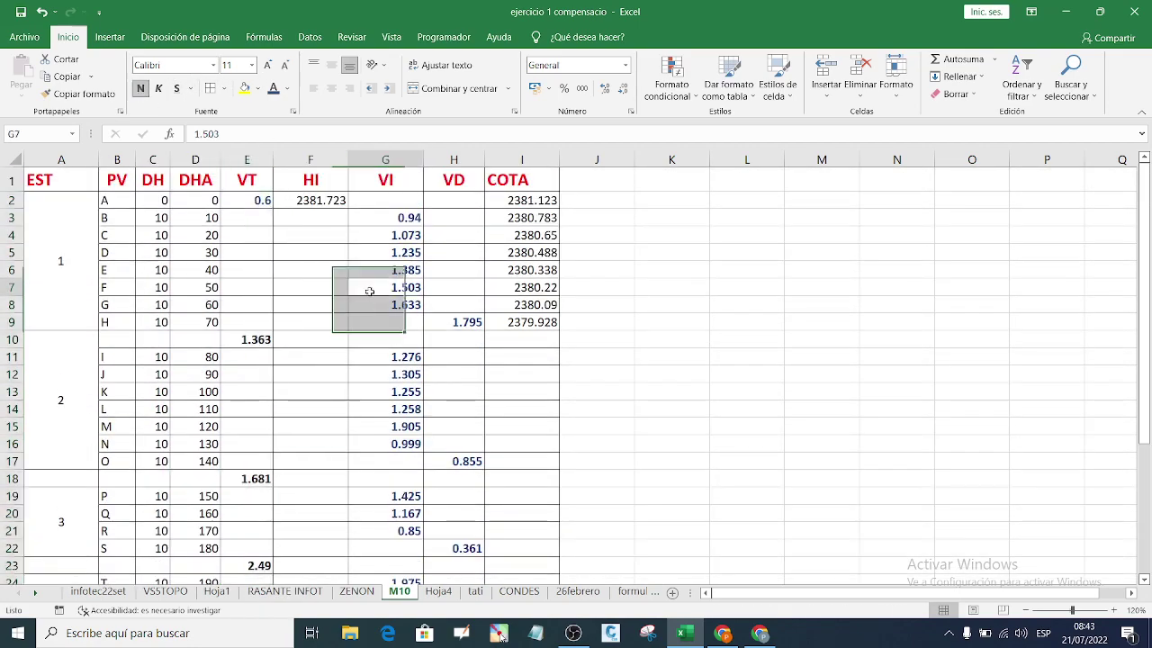
pyautogui.click(688, 423)
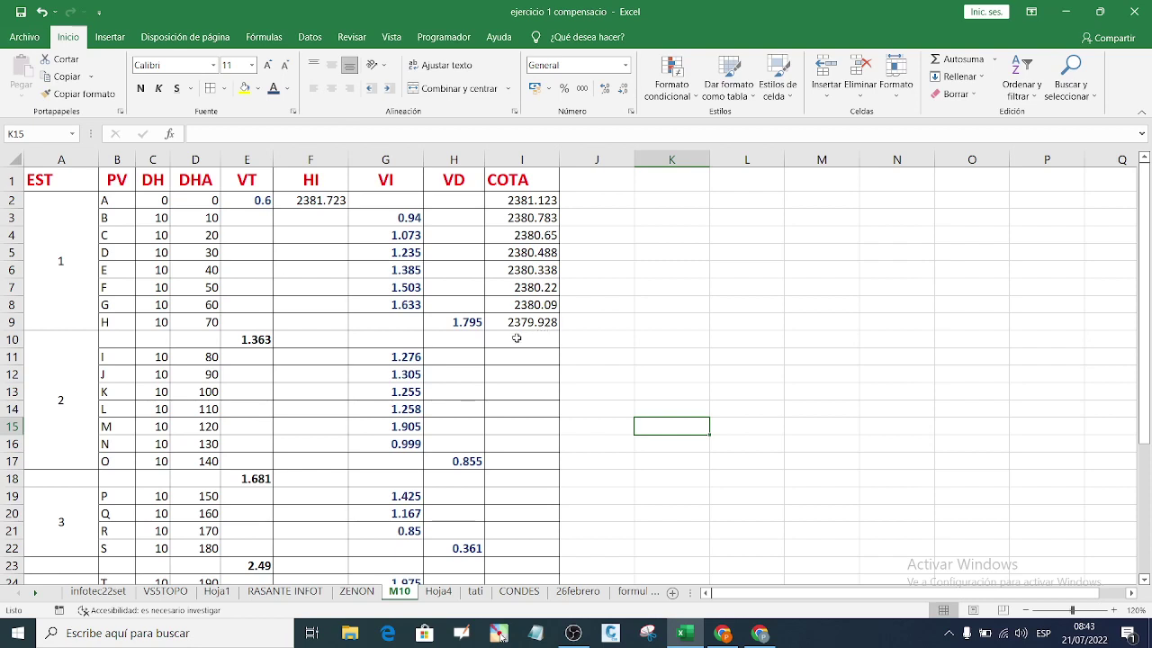
# Step: Calculate station 2's instrument height in F10 as point H's elevation plus the VT reading, with =I9+E10
pyautogui.click(308, 340)
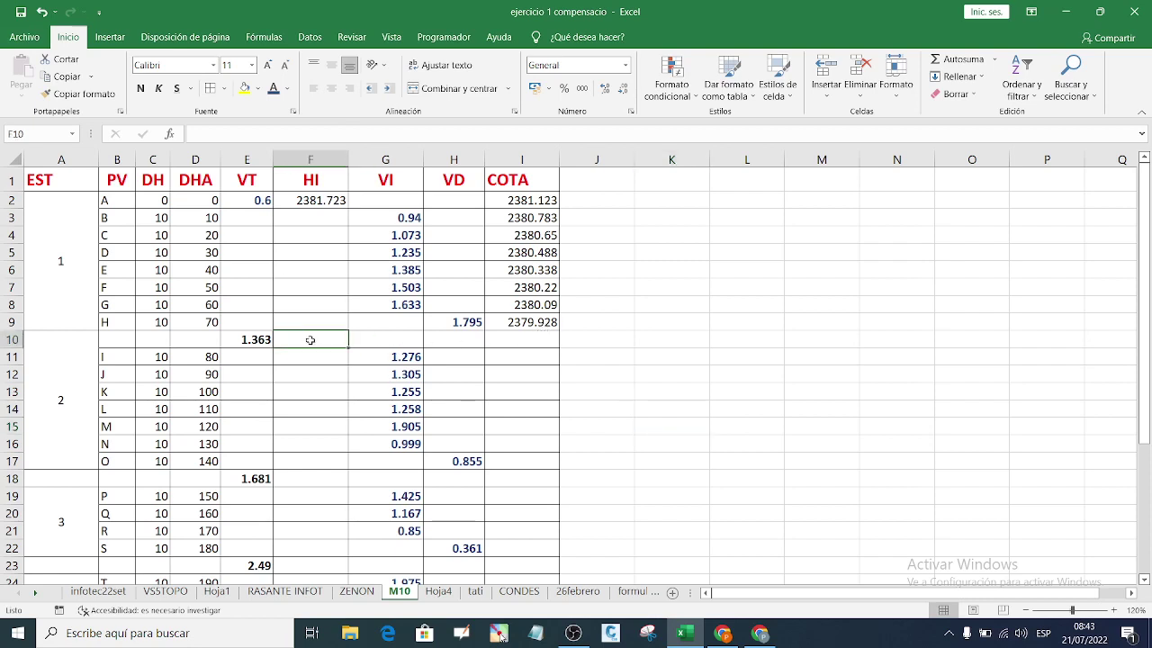
pyautogui.write('=')
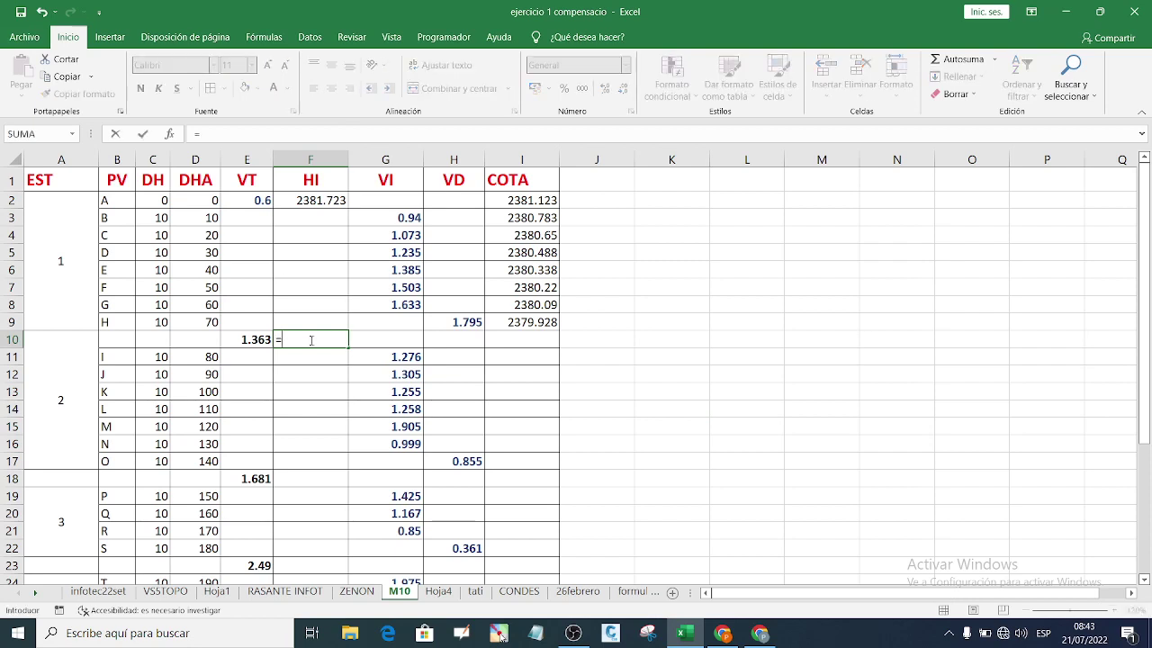
pyautogui.click(540, 322)
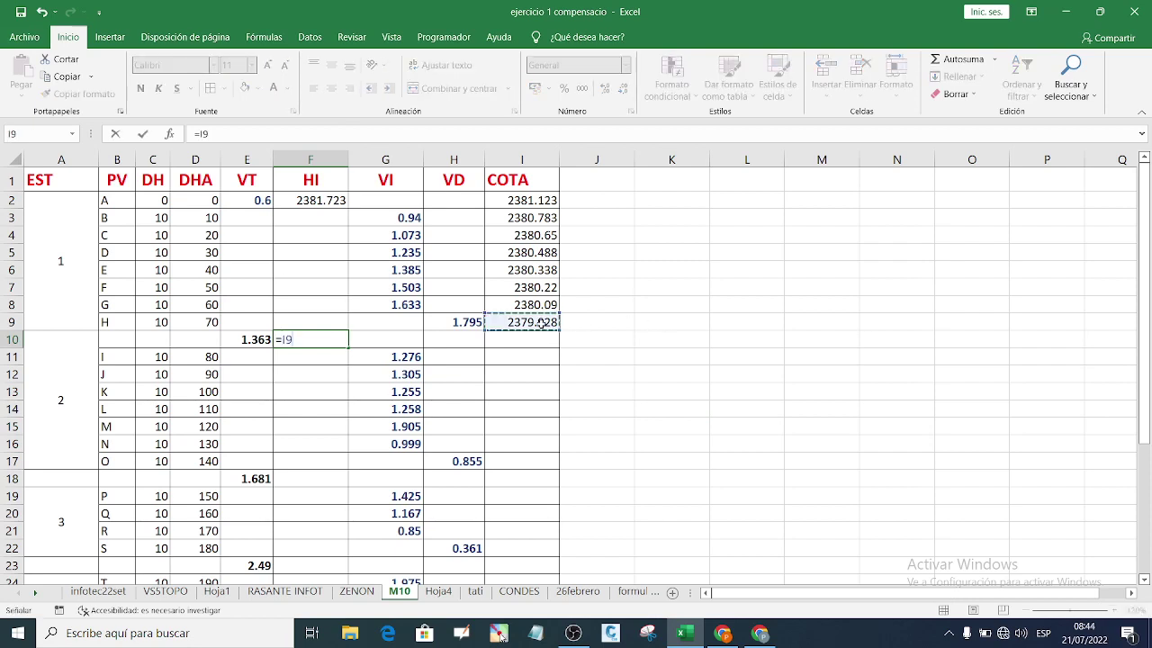
pyautogui.write('+')
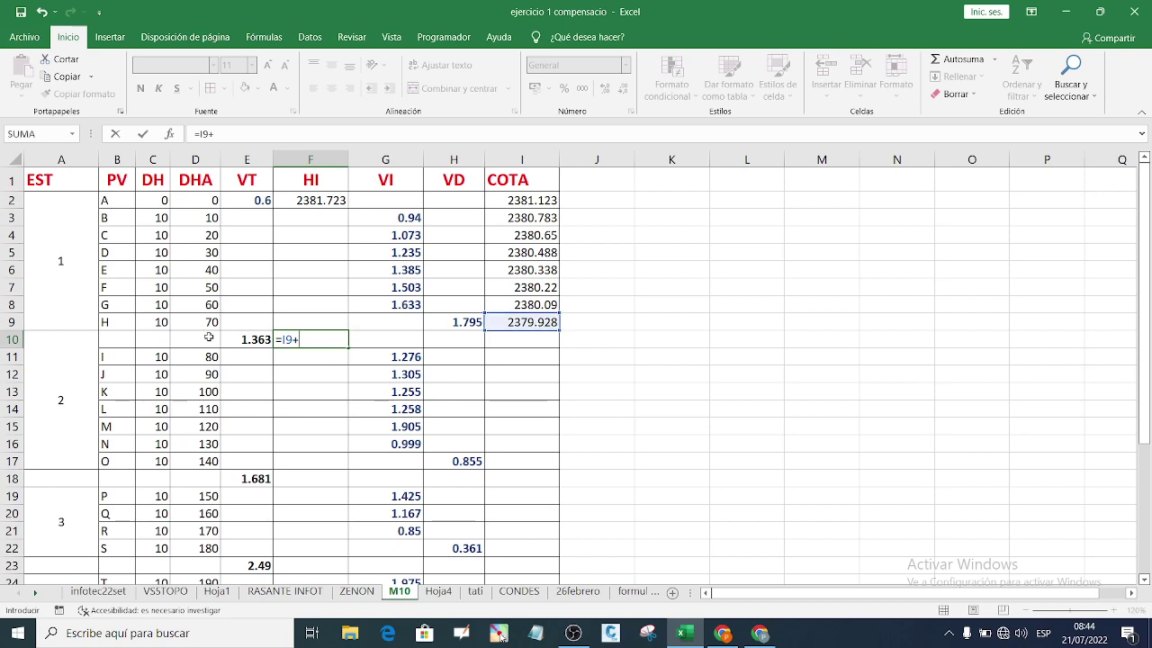
pyautogui.click(244, 339)
pyautogui.press('Return')
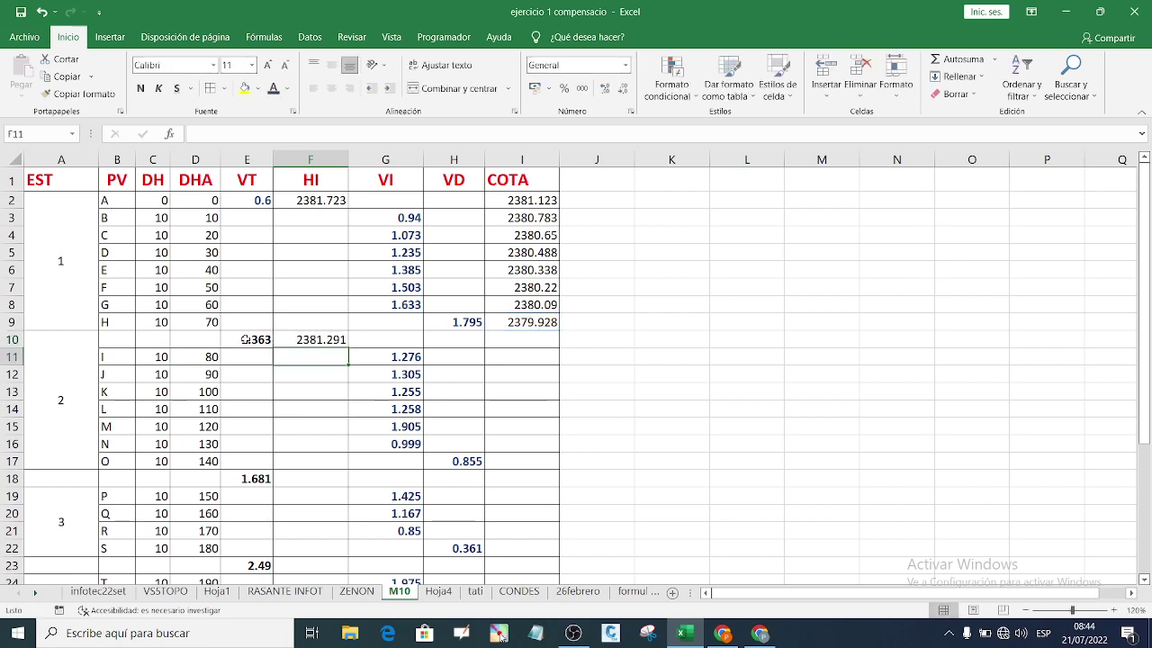
# Step: Calculate point I's elevation in I11 as station 2's instrument height minus its VI reading, with =F10-G11
pyautogui.click(477, 358)
pyautogui.click(510, 360)
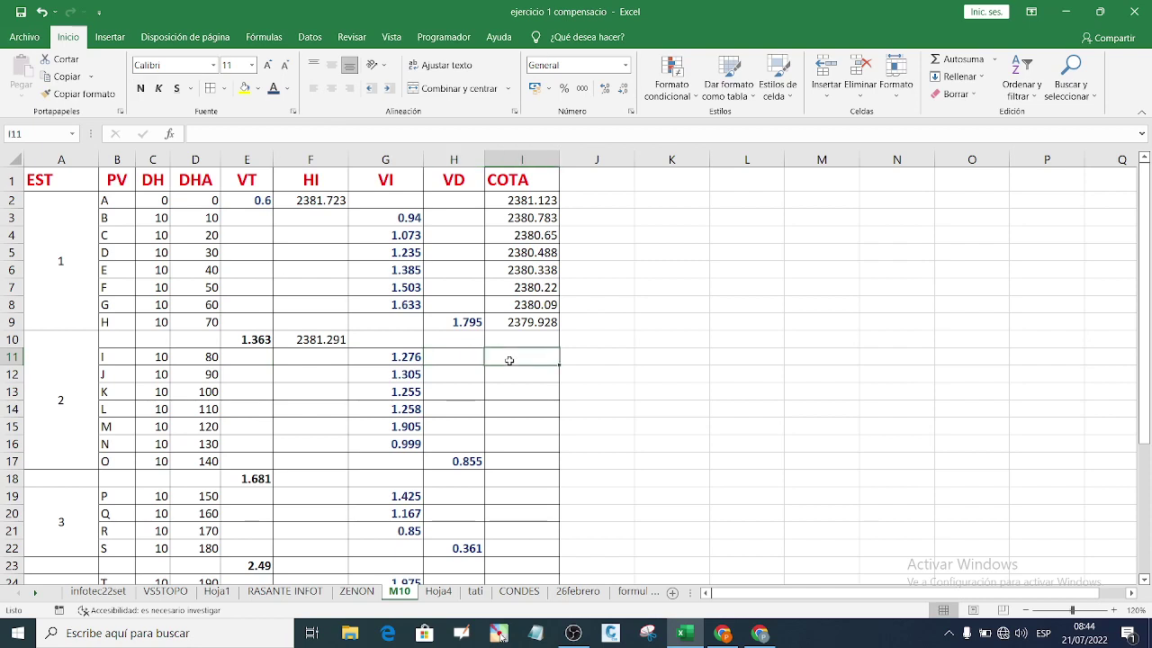
pyautogui.write('=')
pyautogui.click(319, 341)
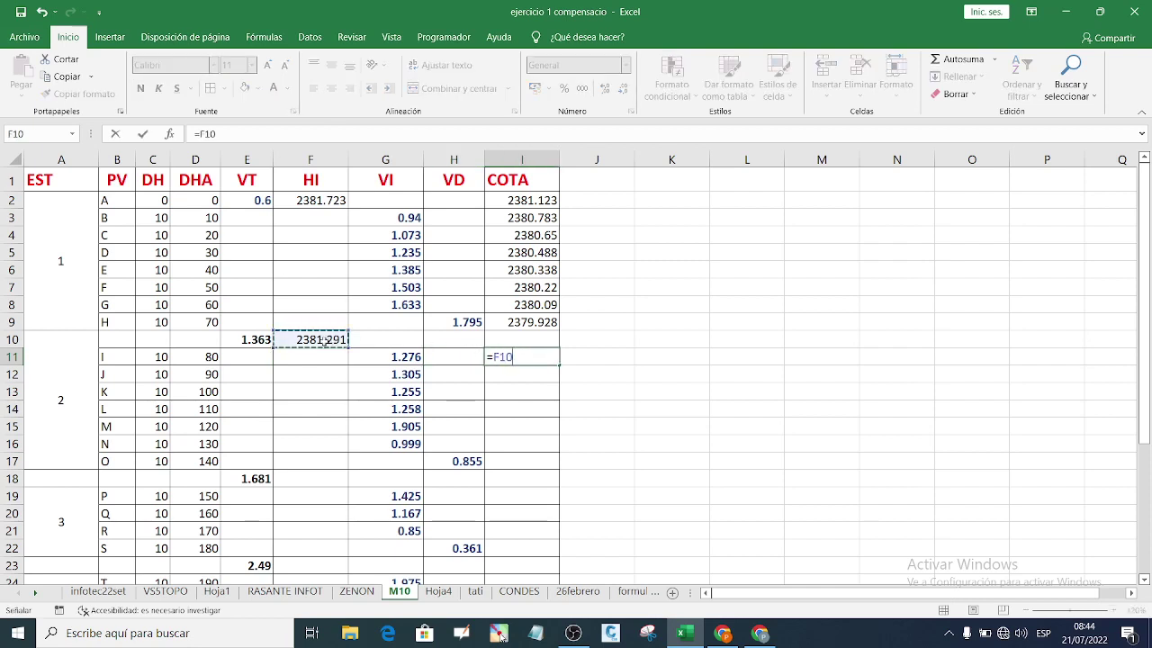
pyautogui.write('-')
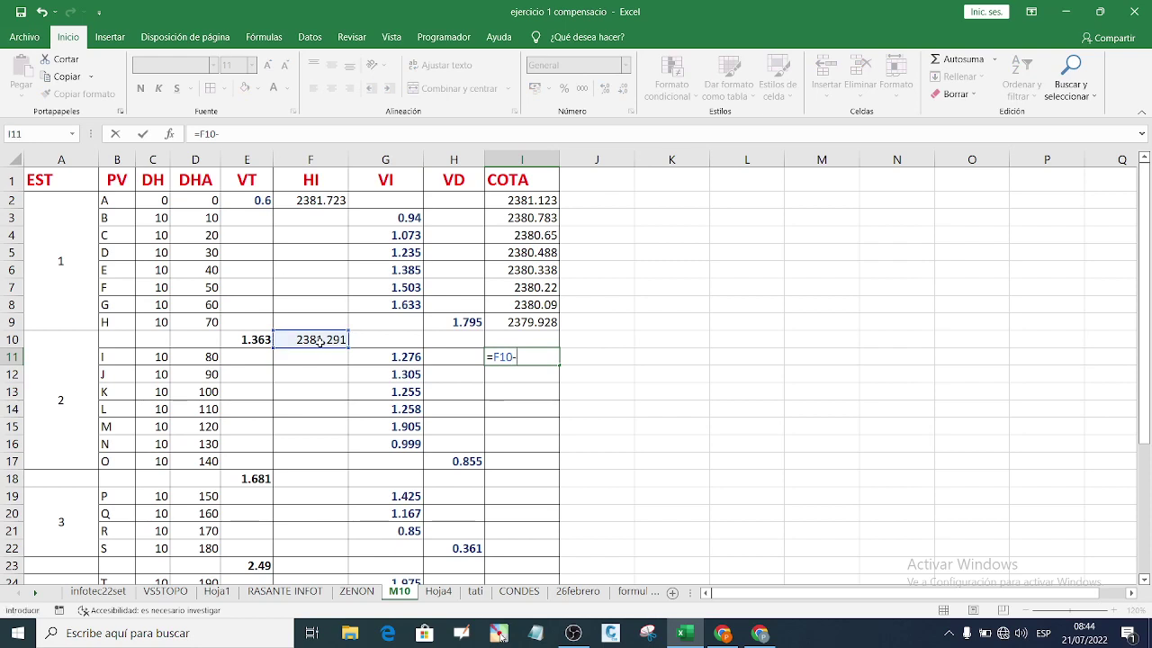
pyautogui.click(386, 357)
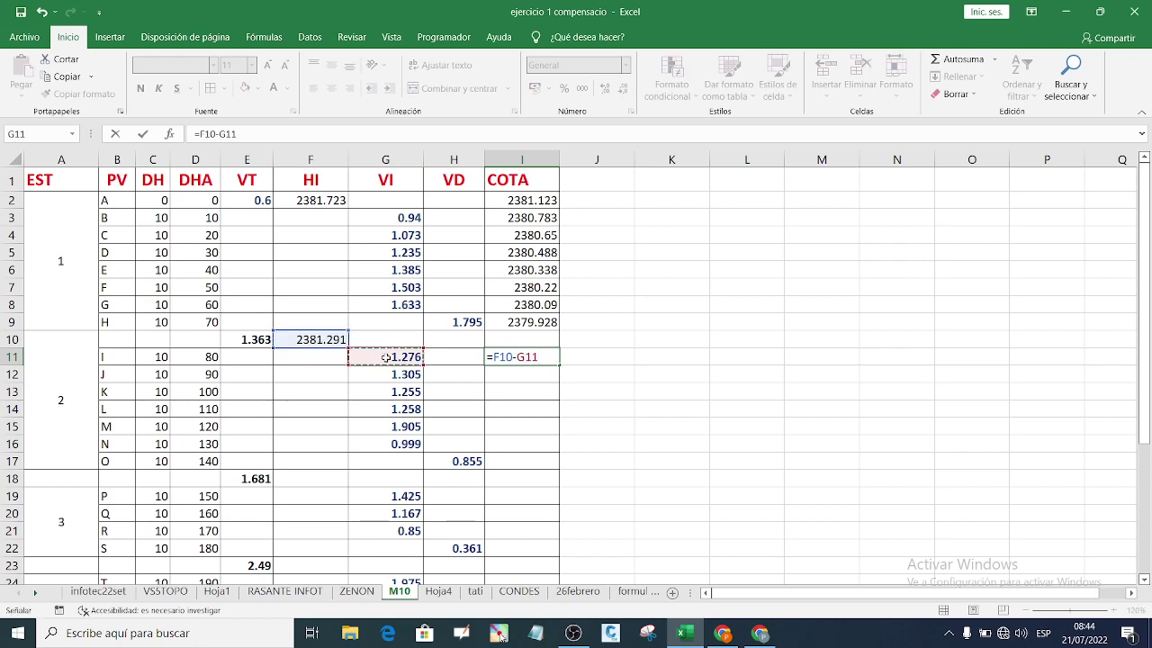
pyautogui.press('Return')
pyautogui.click(507, 360)
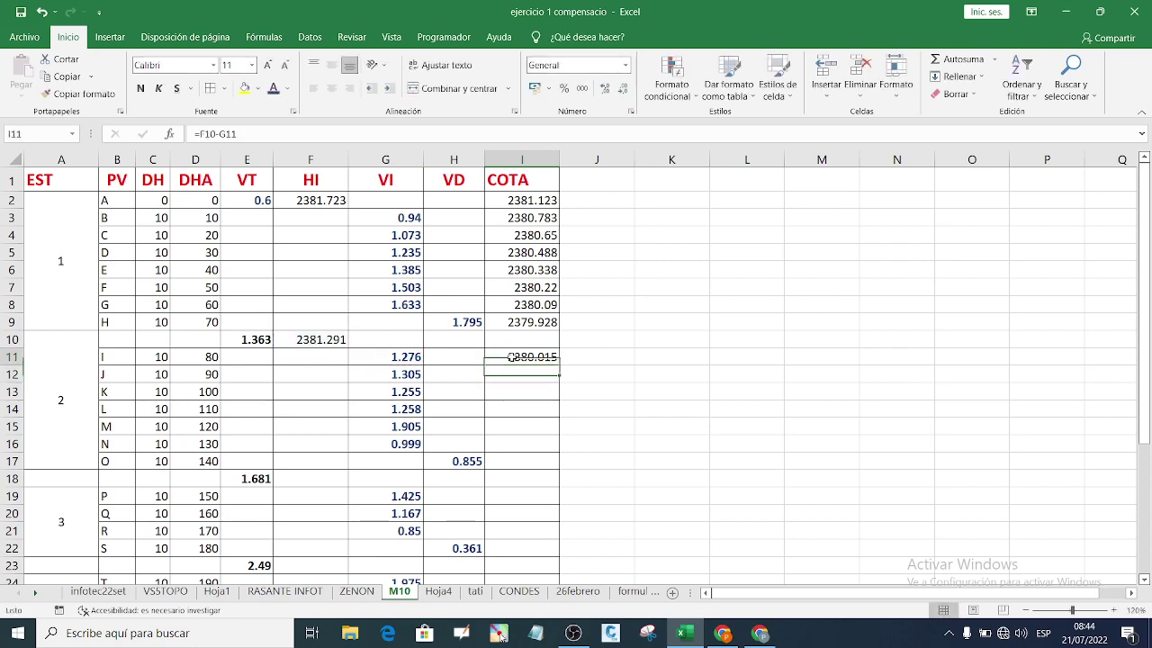
# Step: Lock the row of the F10 reference in I11 so the formula reads =F$10-G11, and fill it down through I16
pyautogui.click(206, 134)
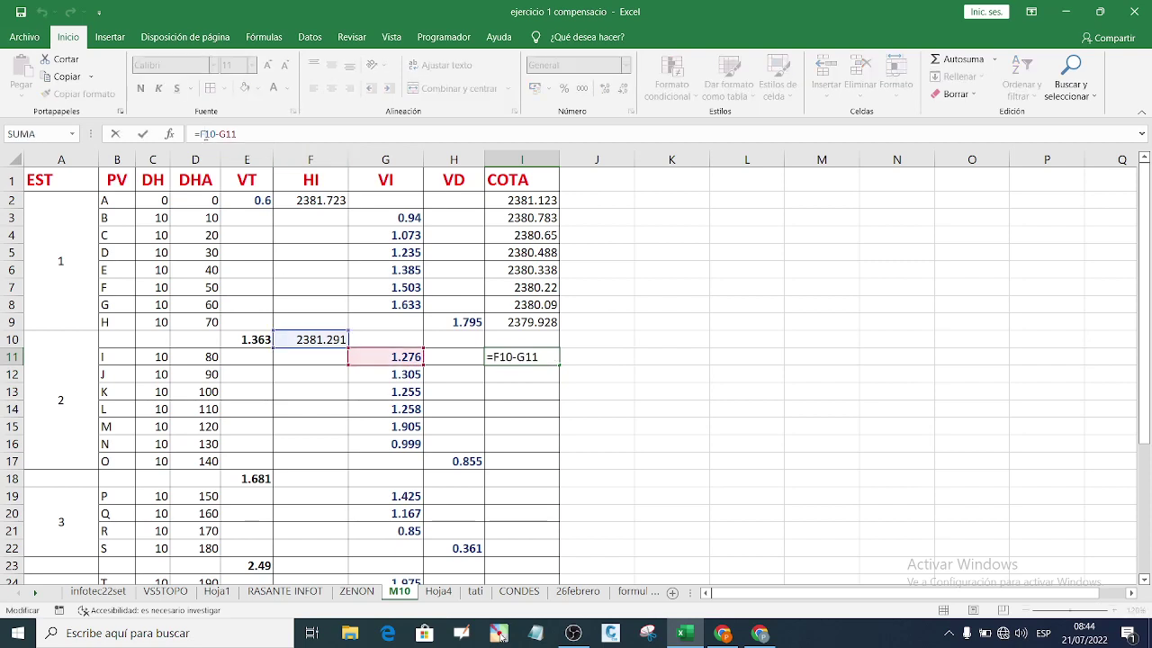
pyautogui.write('$')
pyautogui.press('Return')
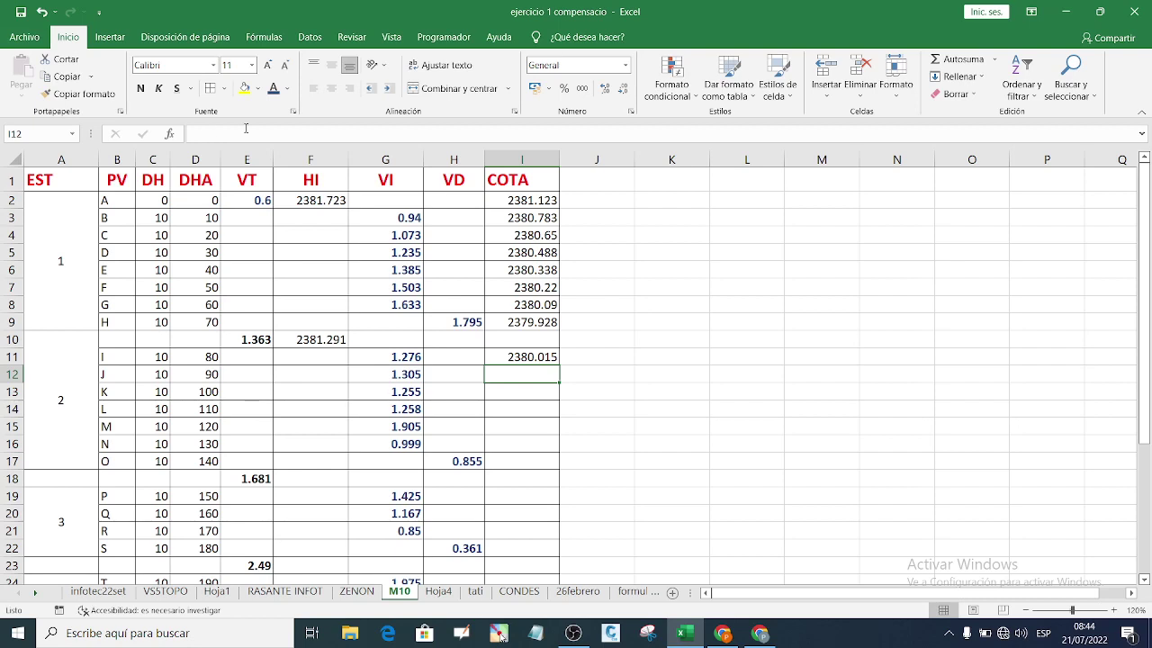
pyautogui.click(538, 358)
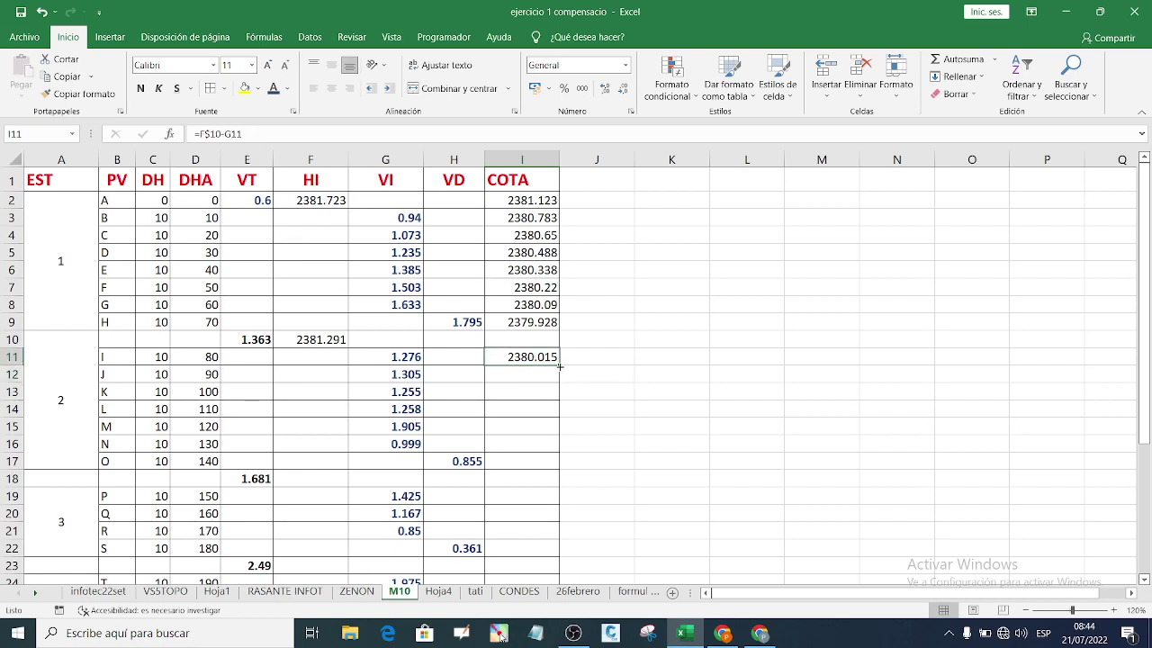
pyautogui.moveTo(559, 365); pyautogui.dragTo(558, 452)
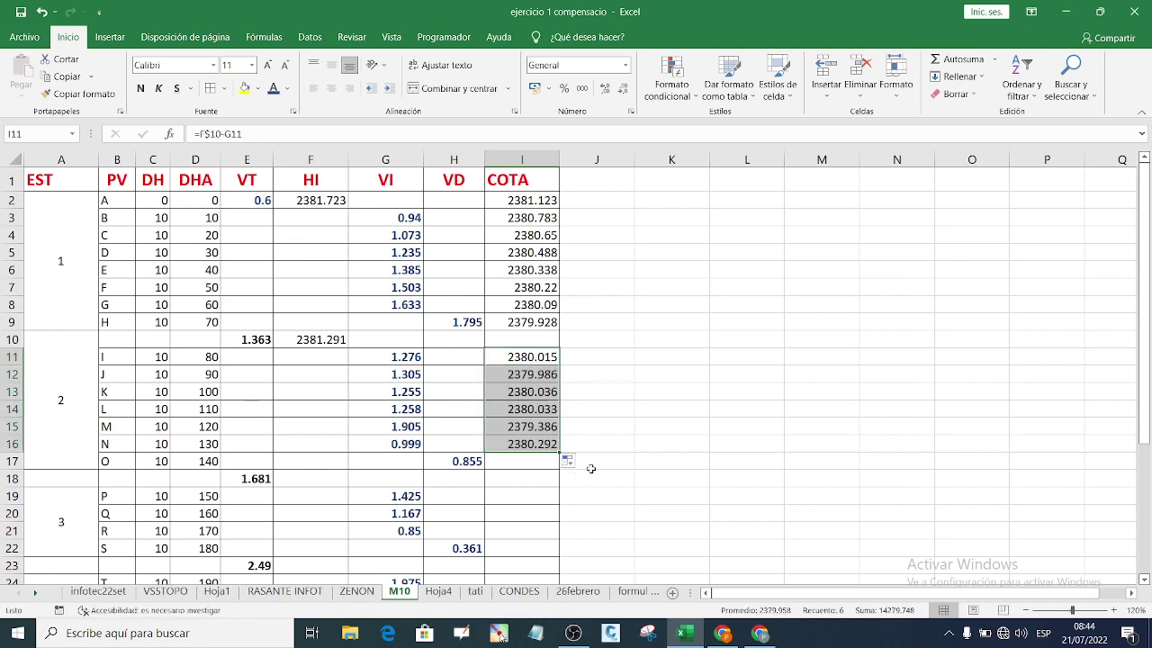
# Step: Calculate the COTA of point O in I17 with the formula =F10-H17
pyautogui.click(507, 465)
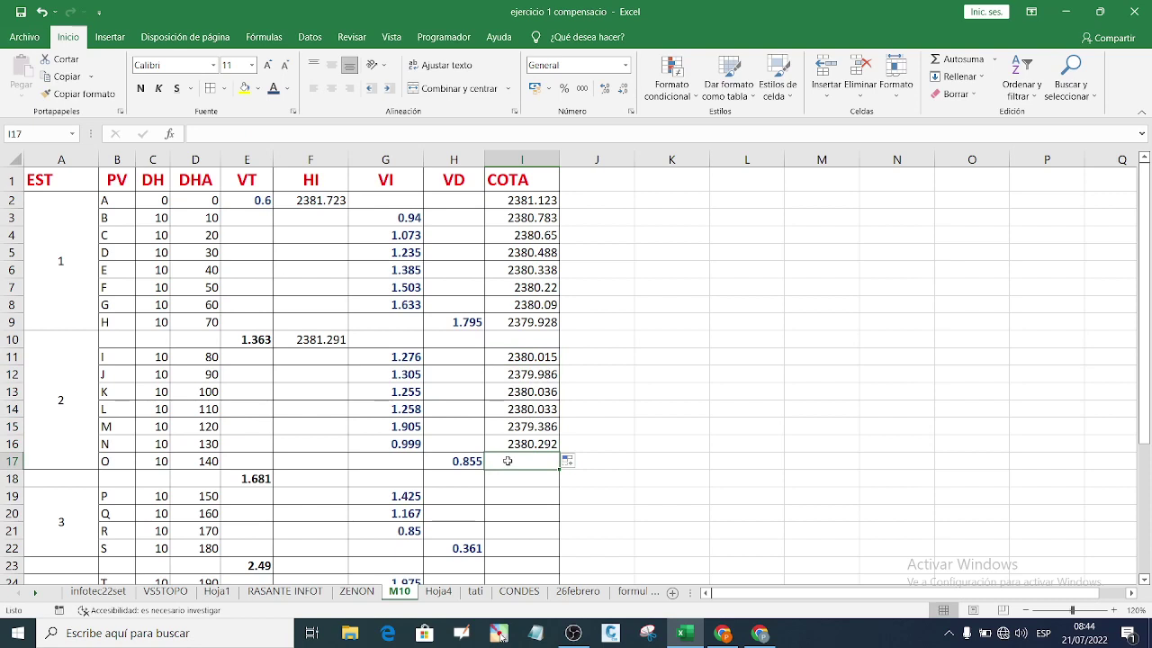
pyautogui.write('=')
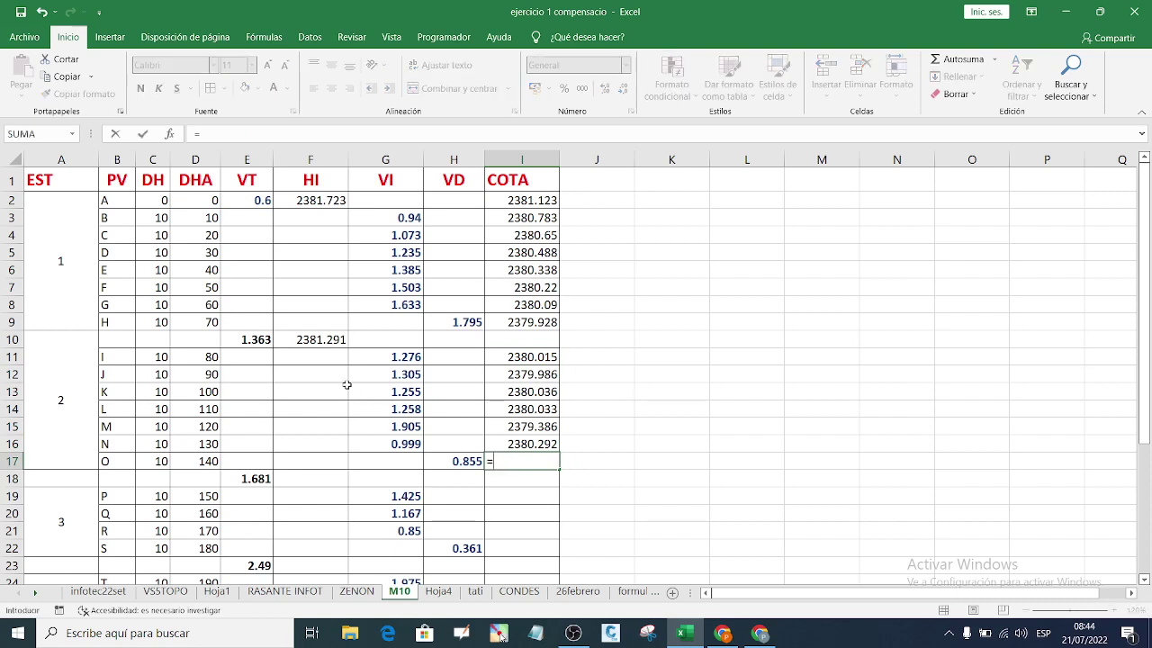
pyautogui.click(321, 340)
pyautogui.write('-')
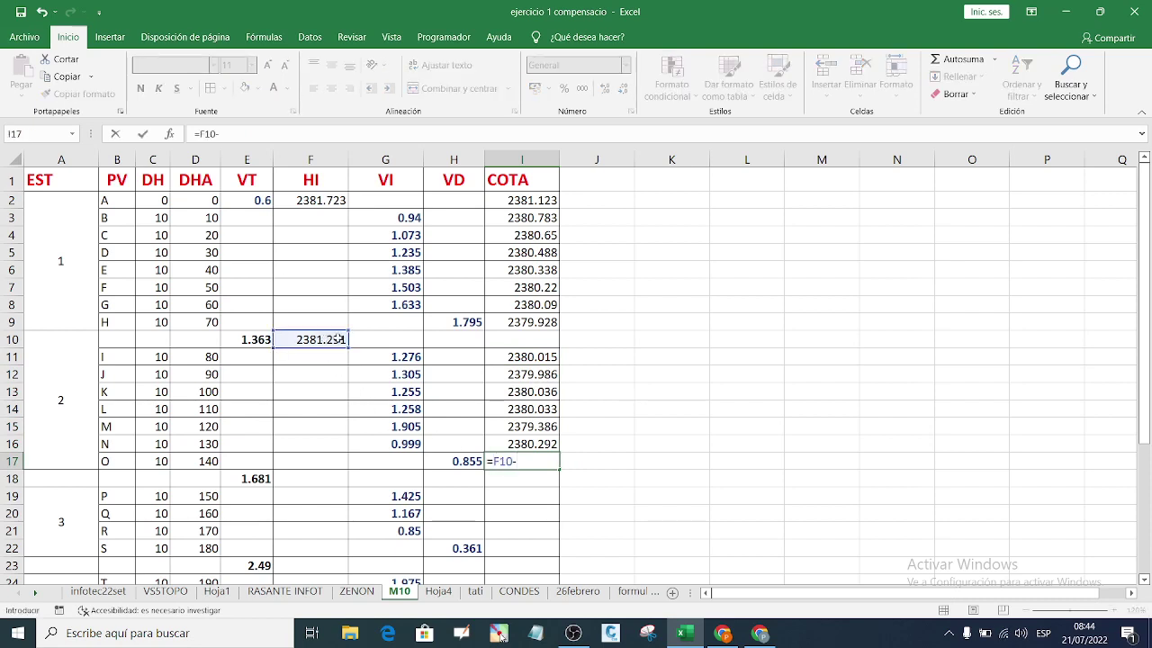
pyautogui.click(459, 460)
pyautogui.press('Return')
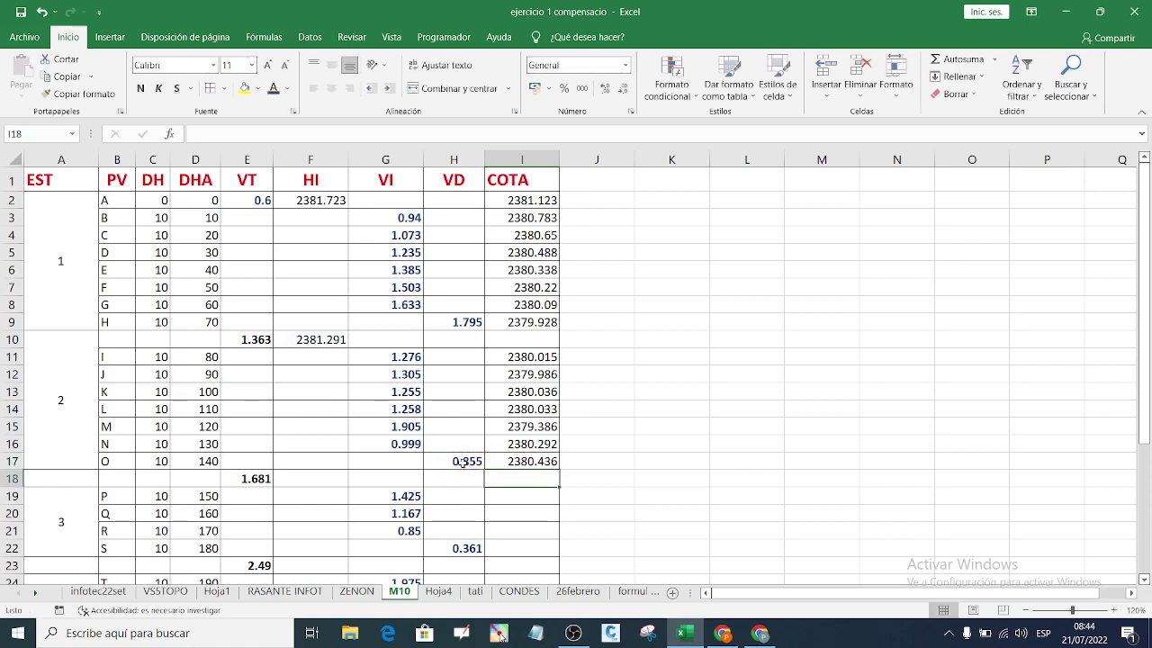
# Step: Calculate the instrument height (HI) for station 3 in F18 with the formula =I17+E18
pyautogui.click(309, 482)
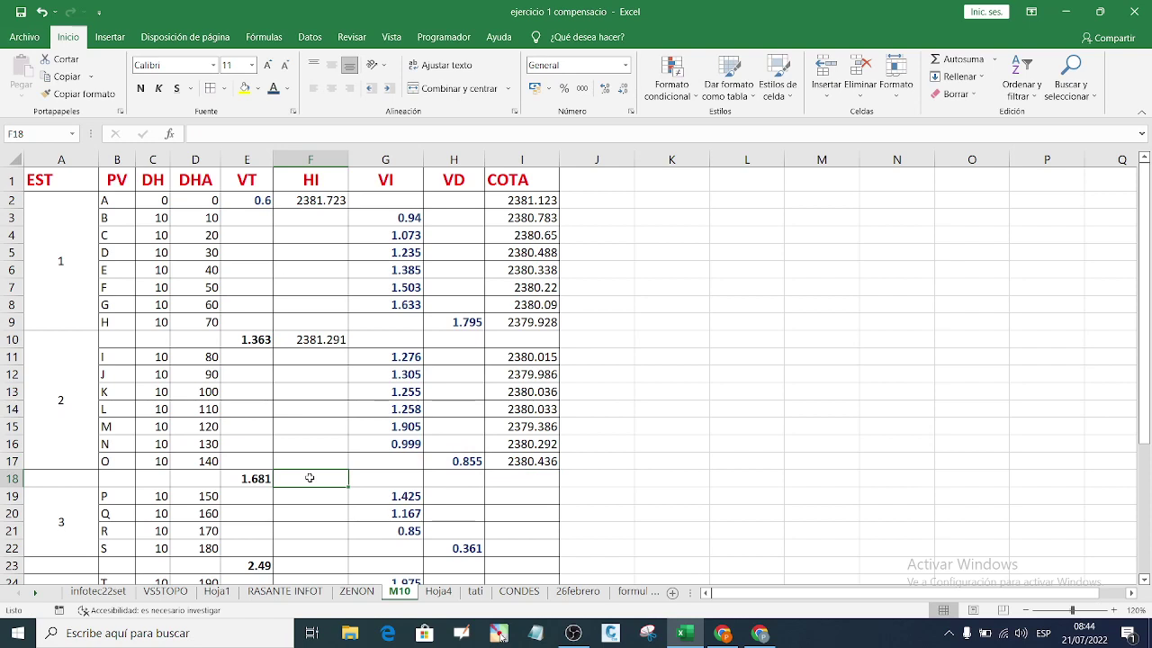
pyautogui.write('=')
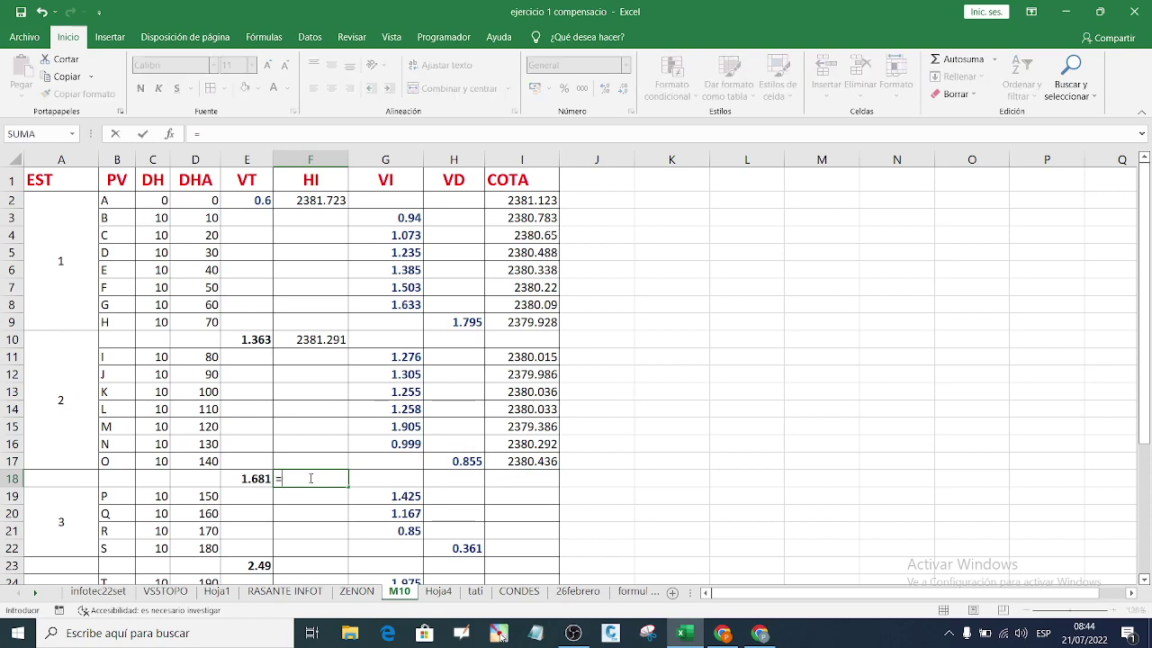
pyautogui.click(532, 463)
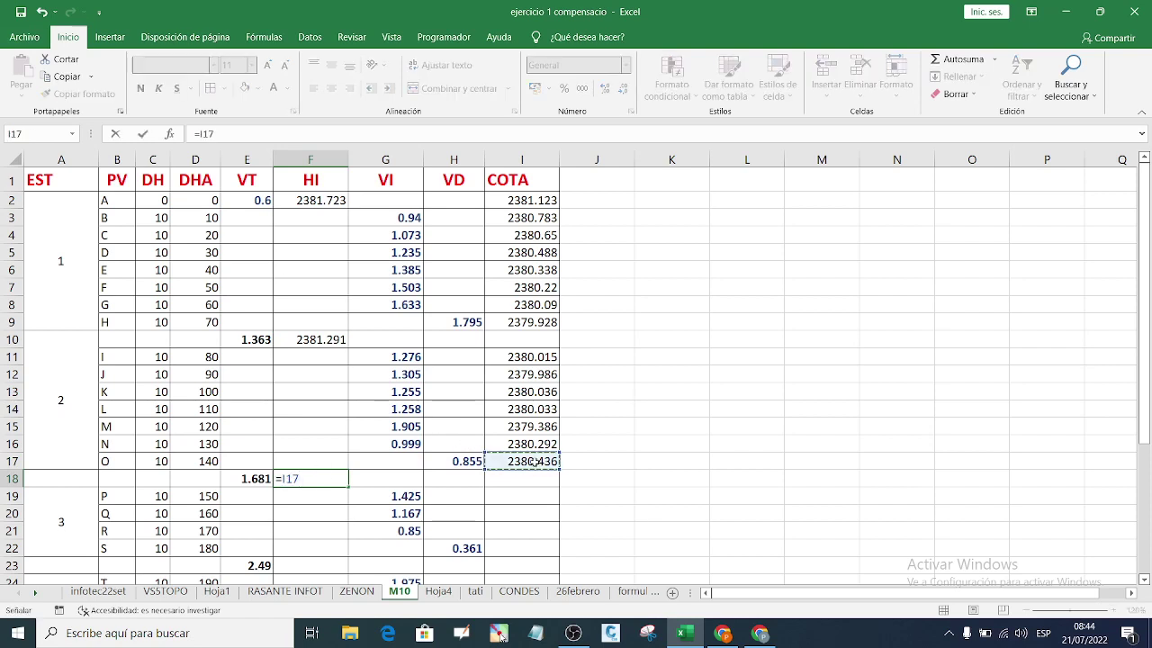
pyautogui.write('+')
pyautogui.click(255, 478)
pyautogui.press('Return')
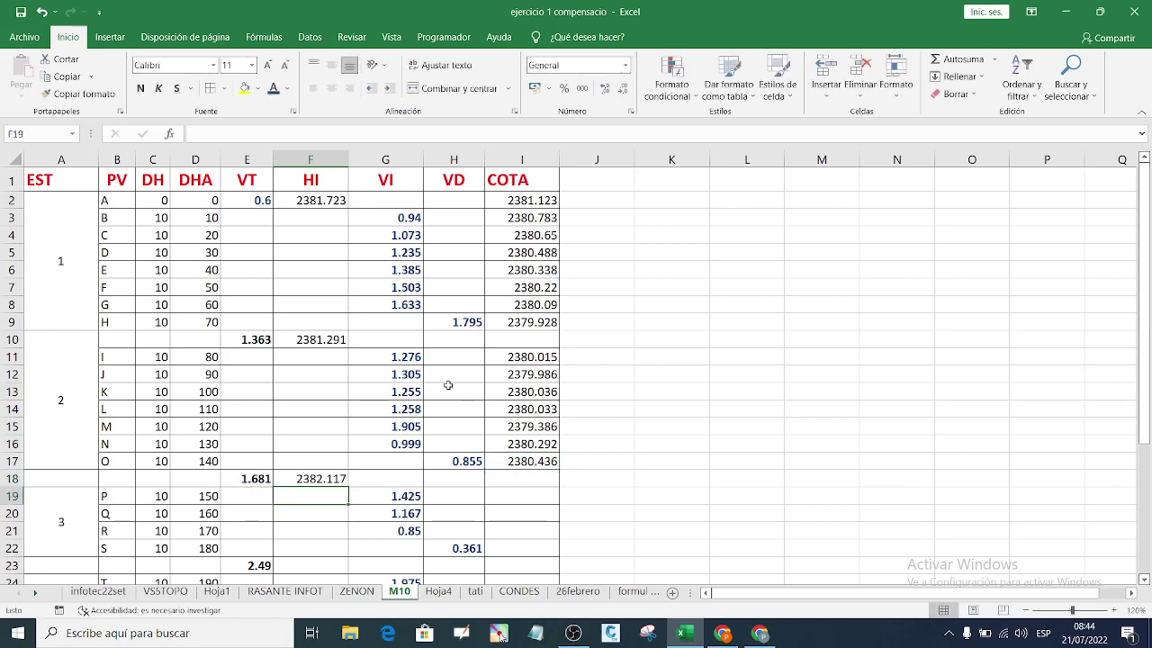
# Step: Calculate the COTA of point P in I19 with =F$18-G19 and fill the formula down through I21
pyautogui.scroll(-2, 450, 387)
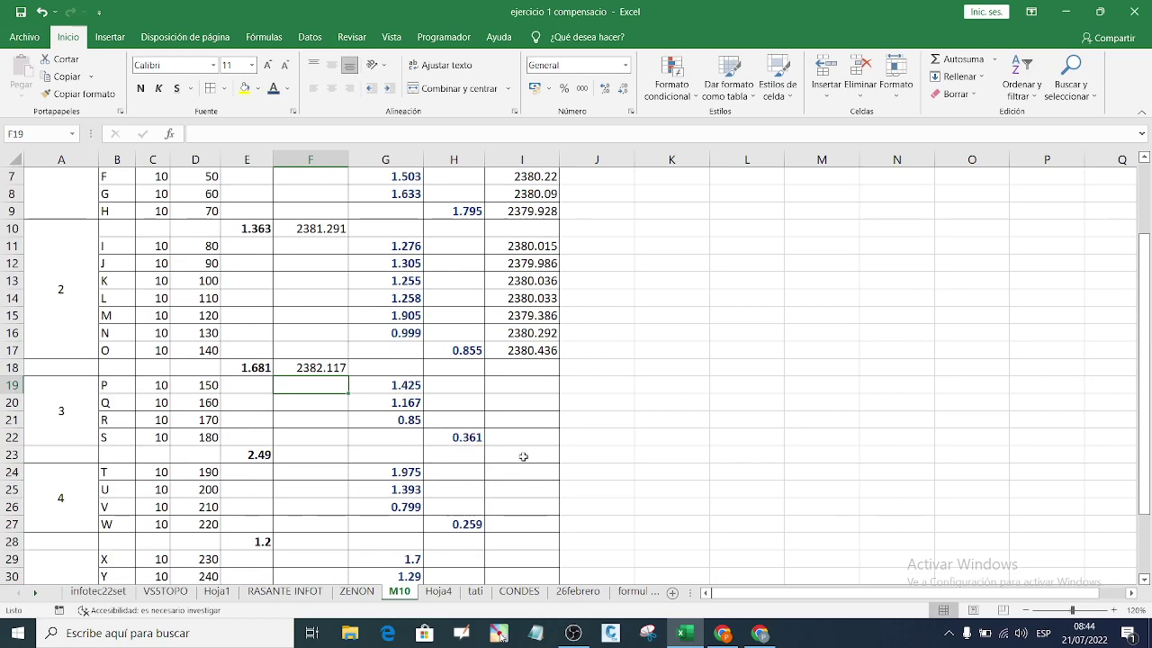
pyautogui.click(527, 387)
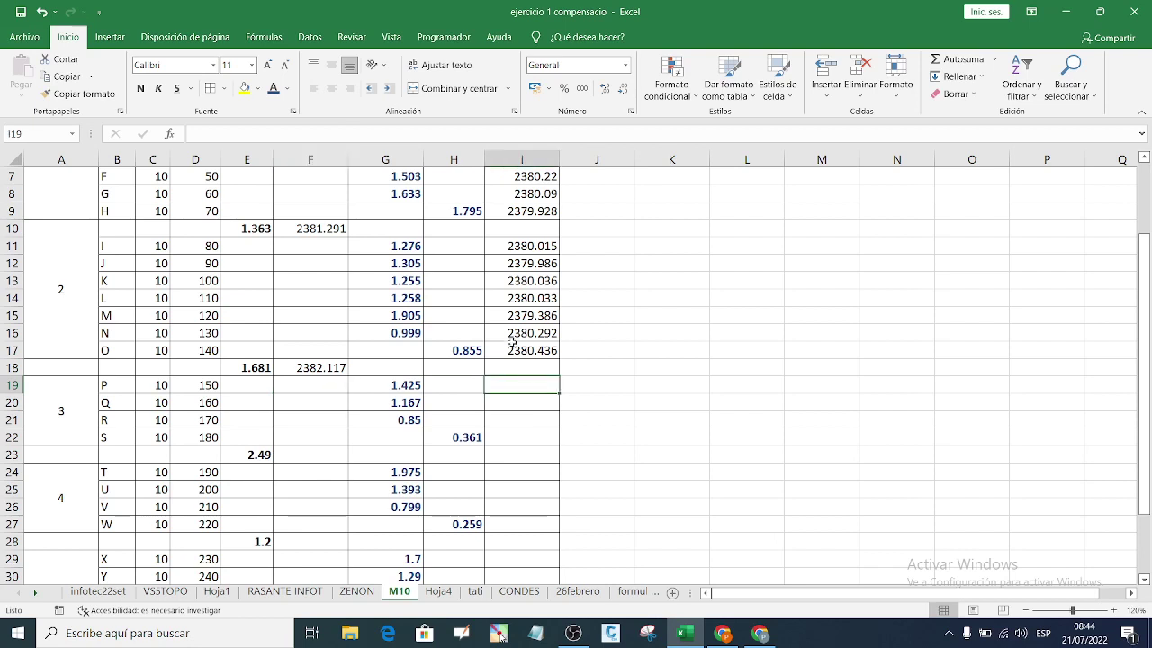
pyautogui.write('=')
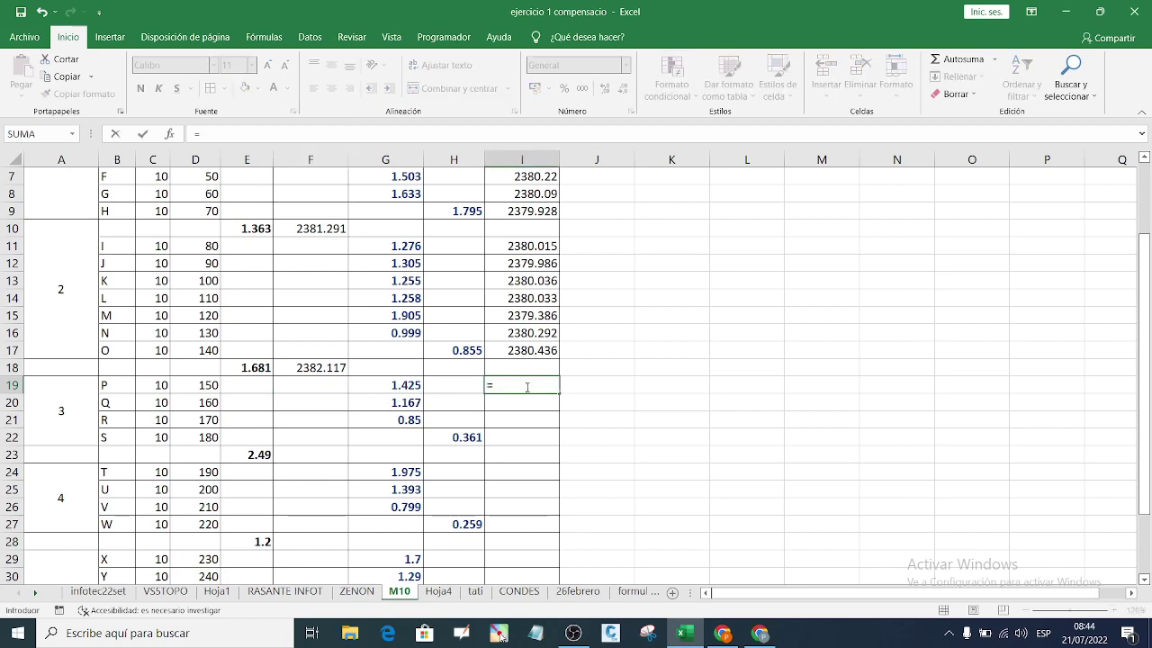
pyautogui.click(339, 369)
pyautogui.write('-')
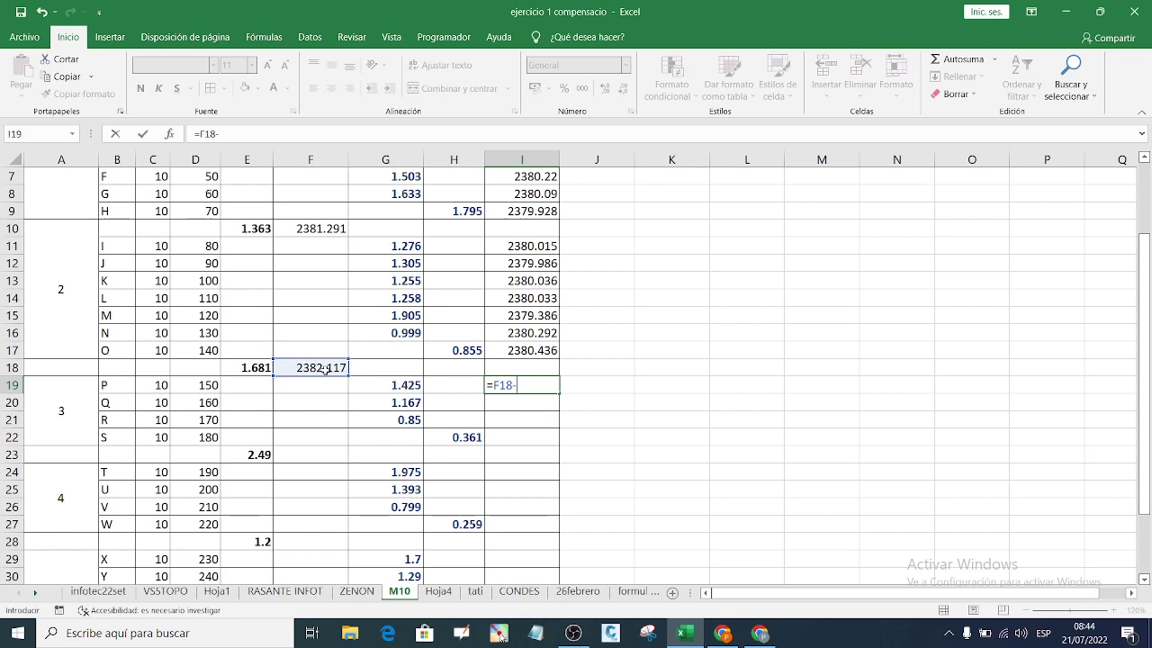
pyautogui.click(414, 386)
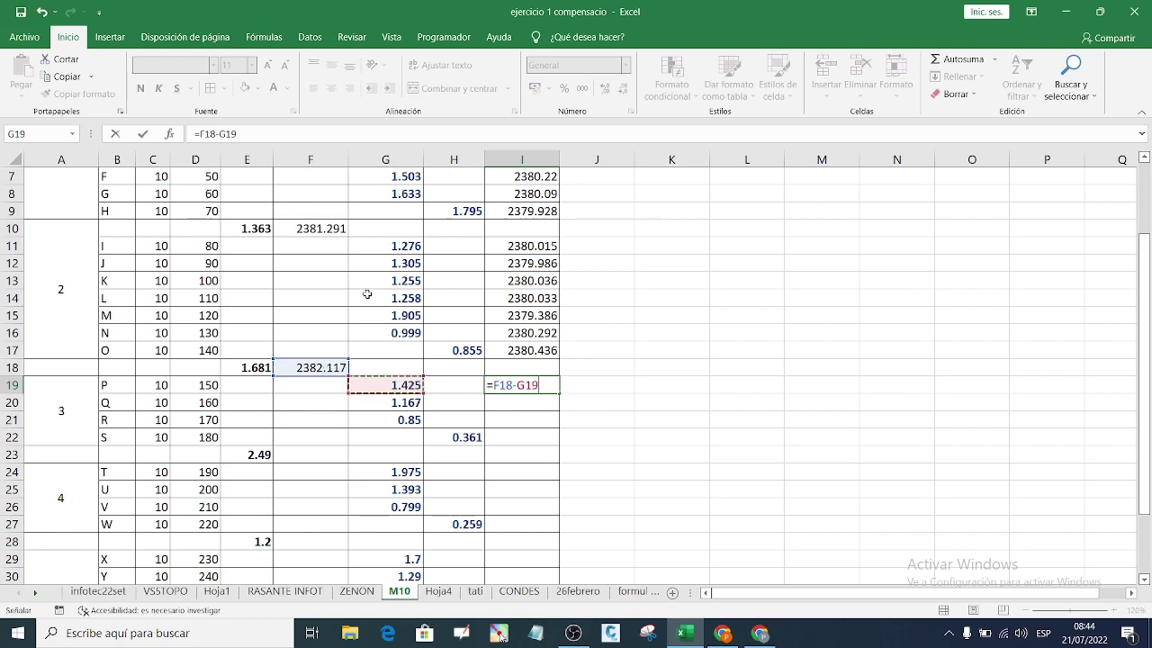
pyautogui.click(206, 134)
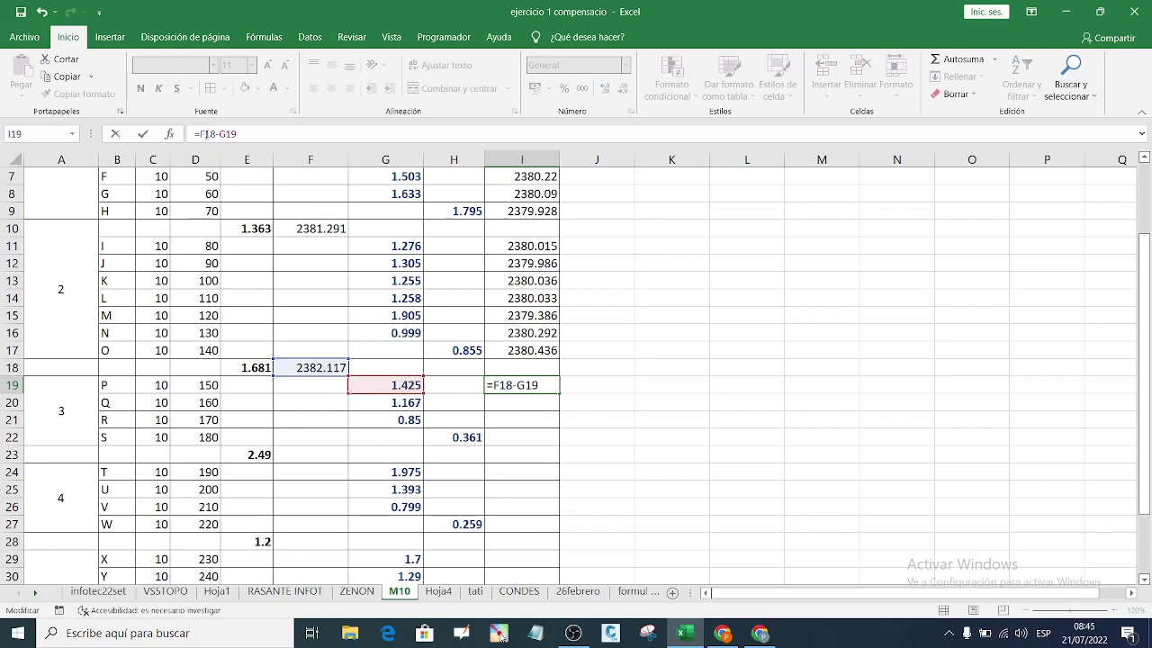
pyautogui.press('Return')
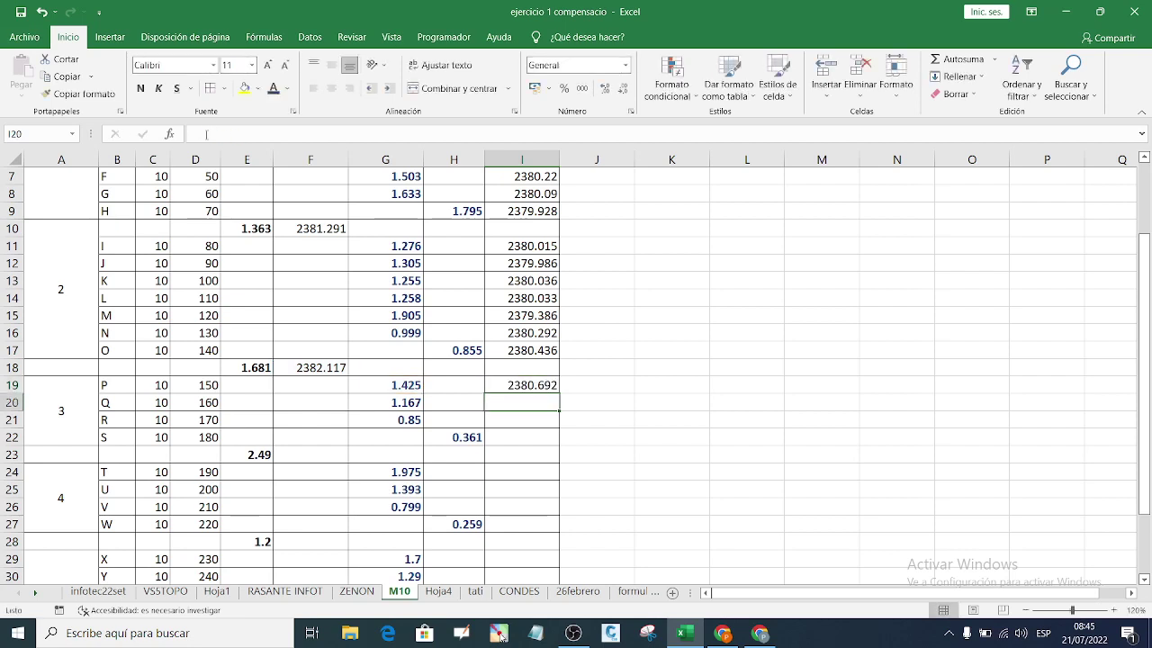
pyautogui.click(530, 385)
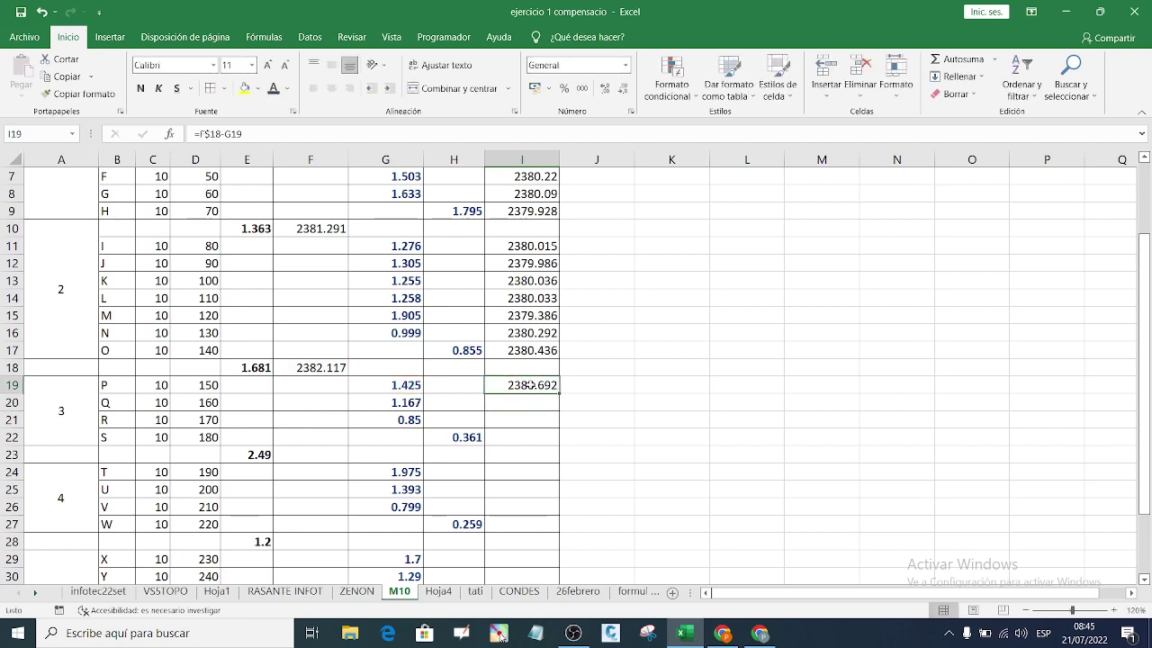
pyautogui.moveTo(558, 394); pyautogui.dragTo(558, 430)
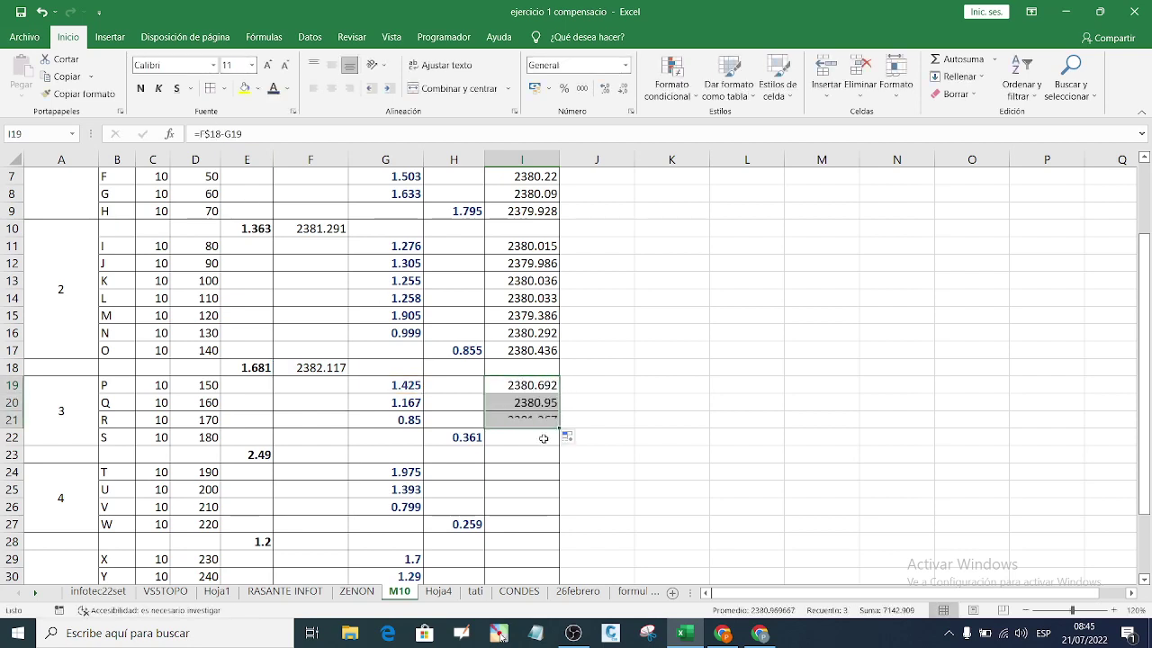
# Step: Calculate the COTA of point S in I22 with the formula =F18-H22
pyautogui.click(518, 441)
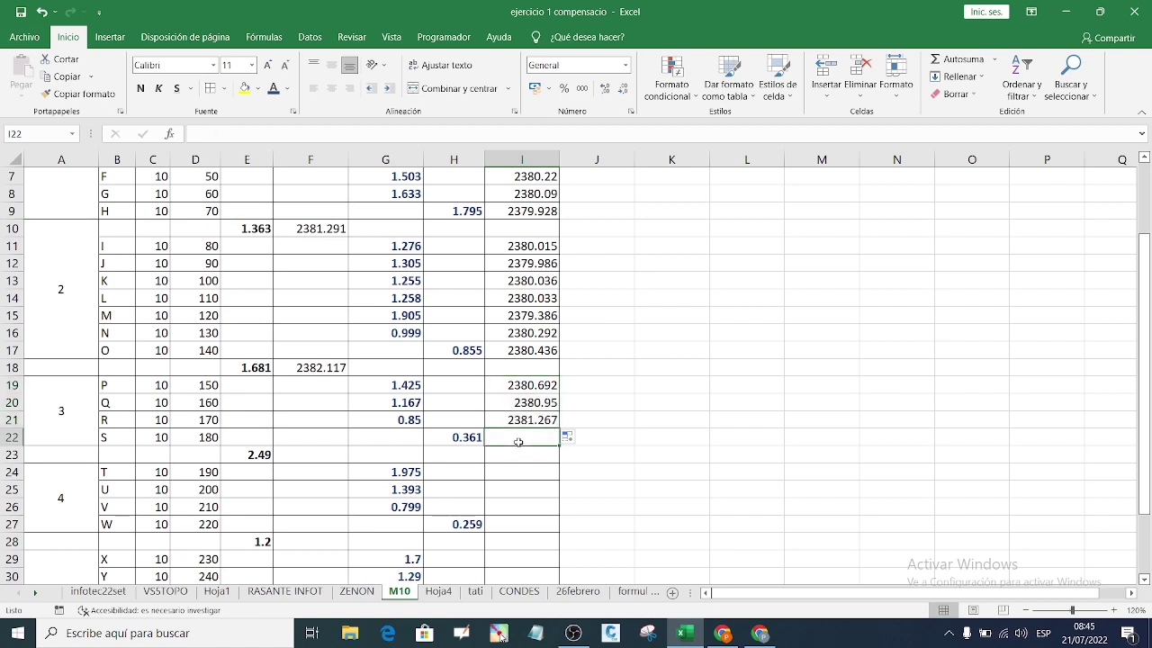
pyautogui.write('=')
pyautogui.click(324, 365)
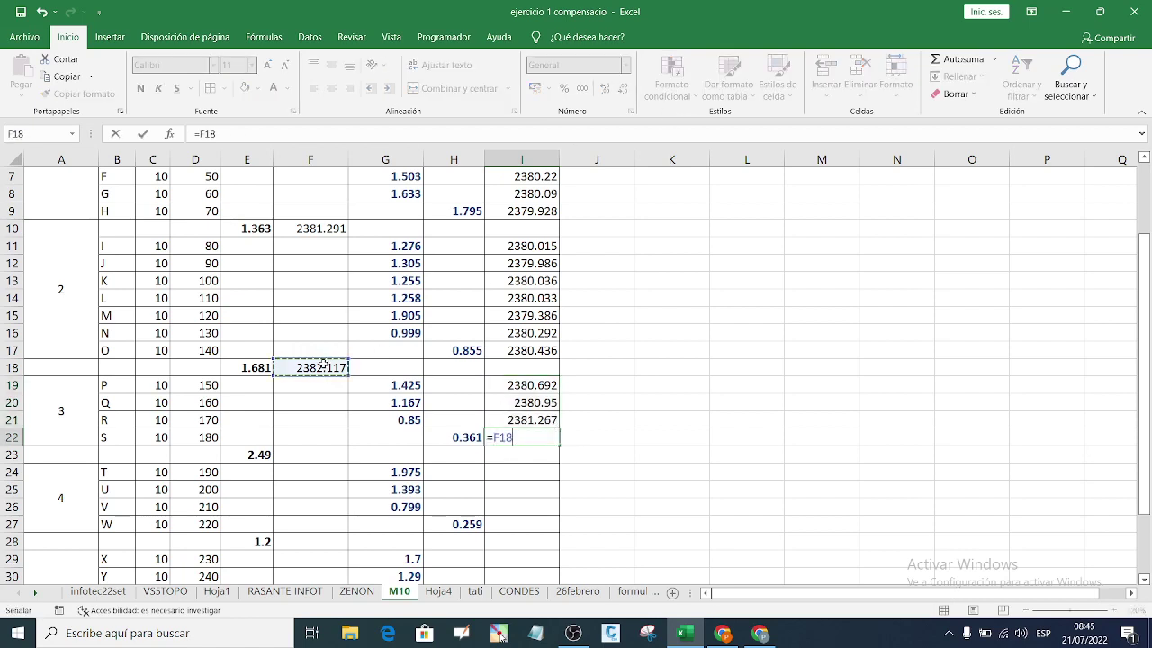
pyautogui.write('-')
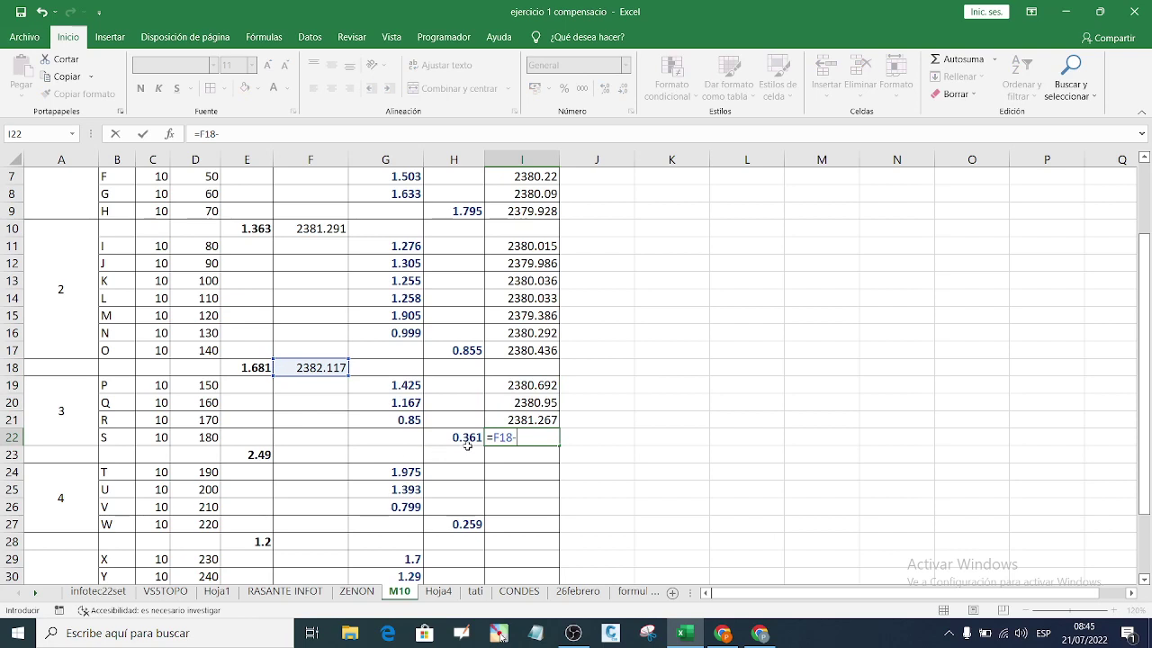
pyautogui.click(466, 439)
pyautogui.press('Return')
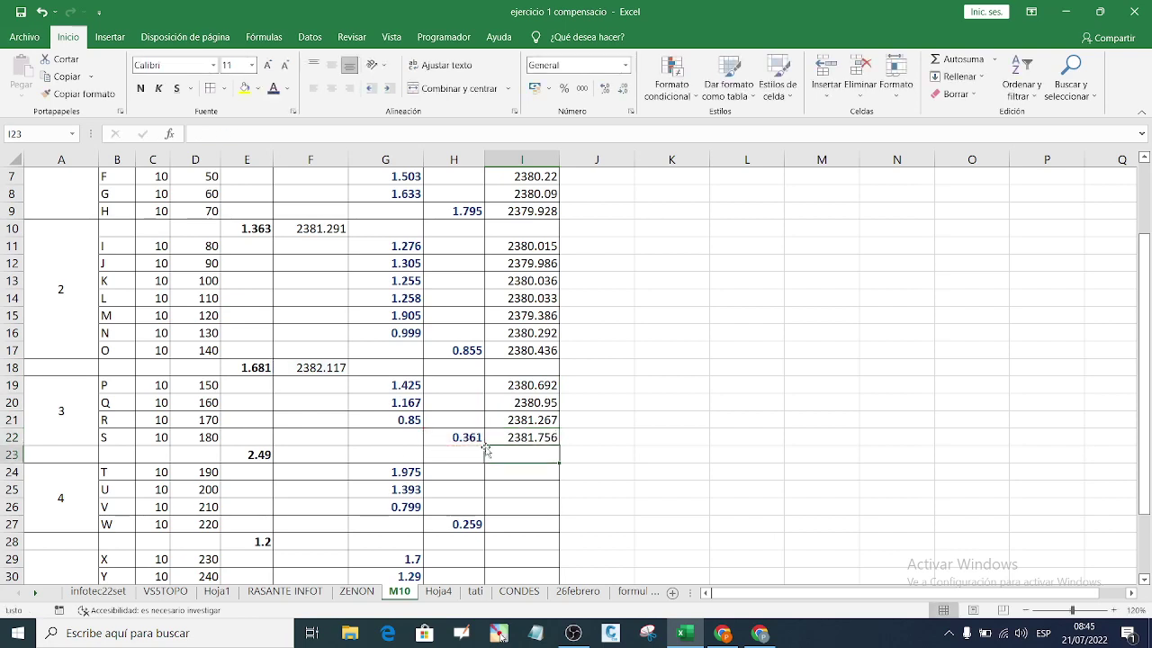
# Step: Calculate the instrument height (HI) for station 4 in F23 with the formula =I22+E23
pyautogui.click(320, 455)
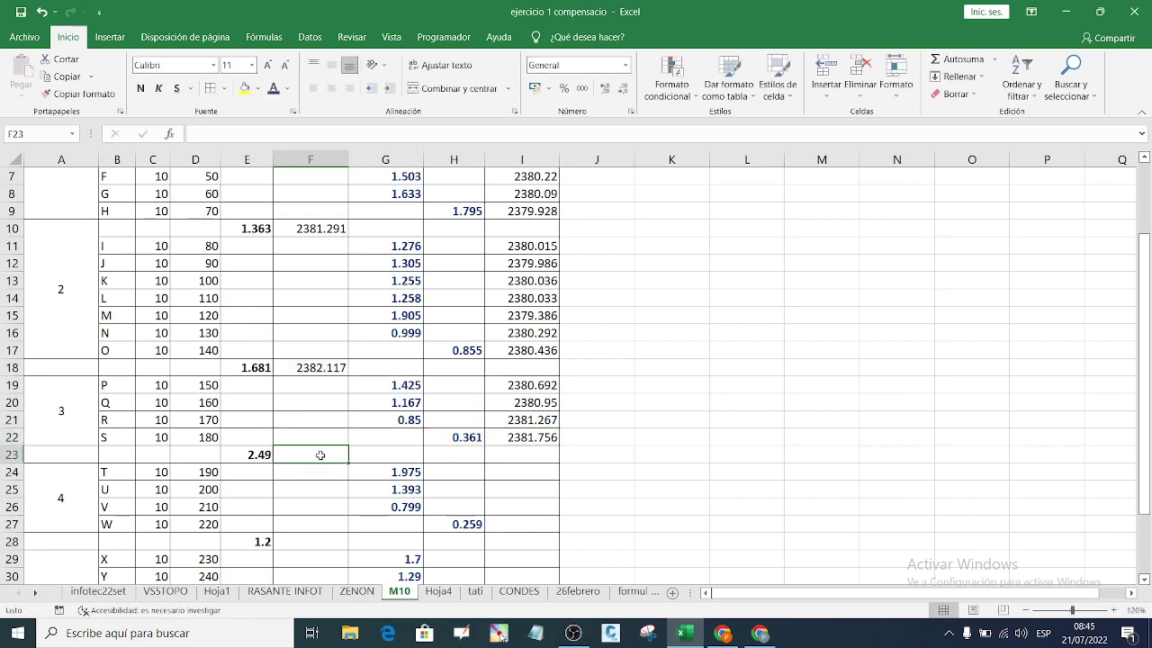
pyautogui.write('=')
pyautogui.click(536, 437)
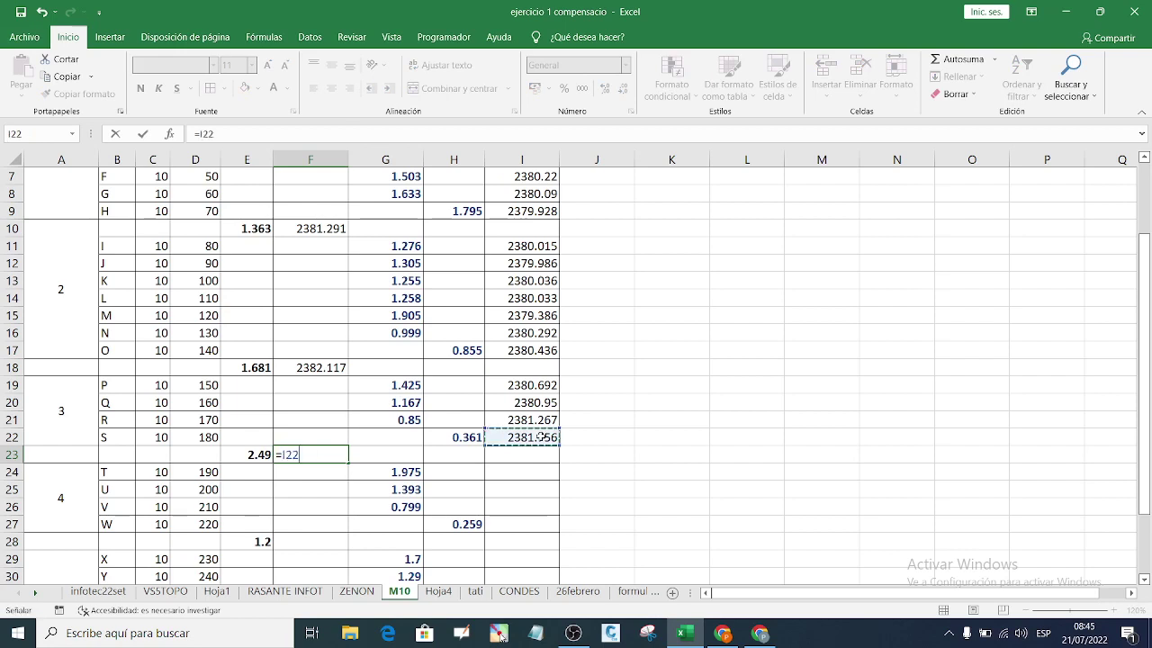
pyautogui.write('+')
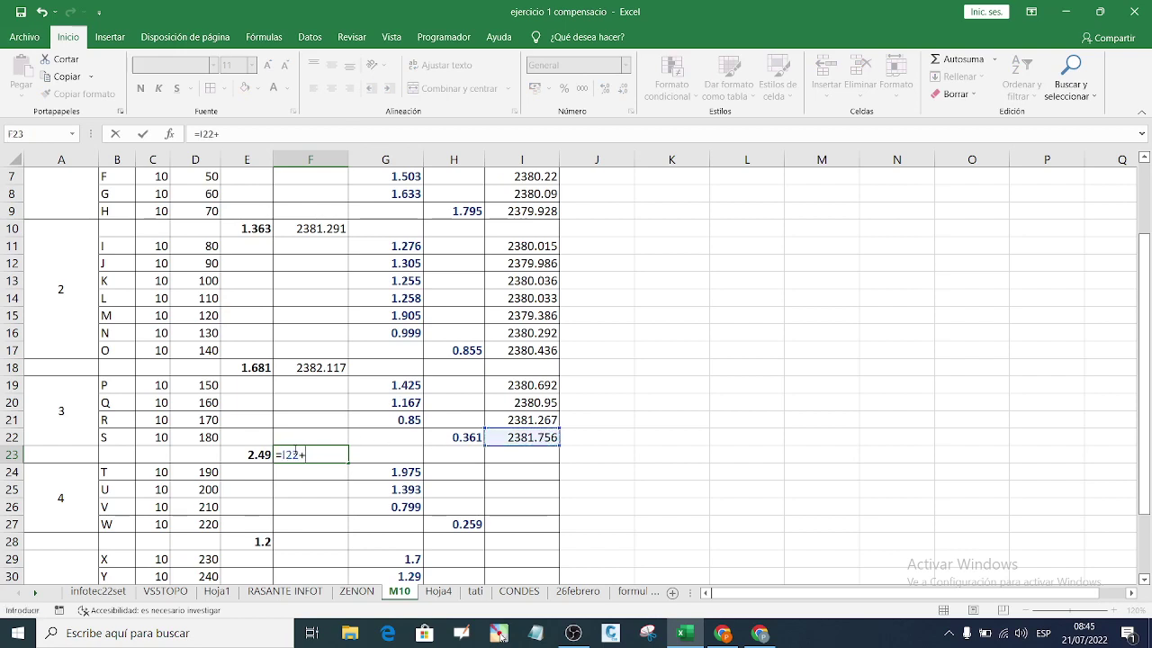
pyautogui.click(256, 454)
pyautogui.press('Return')
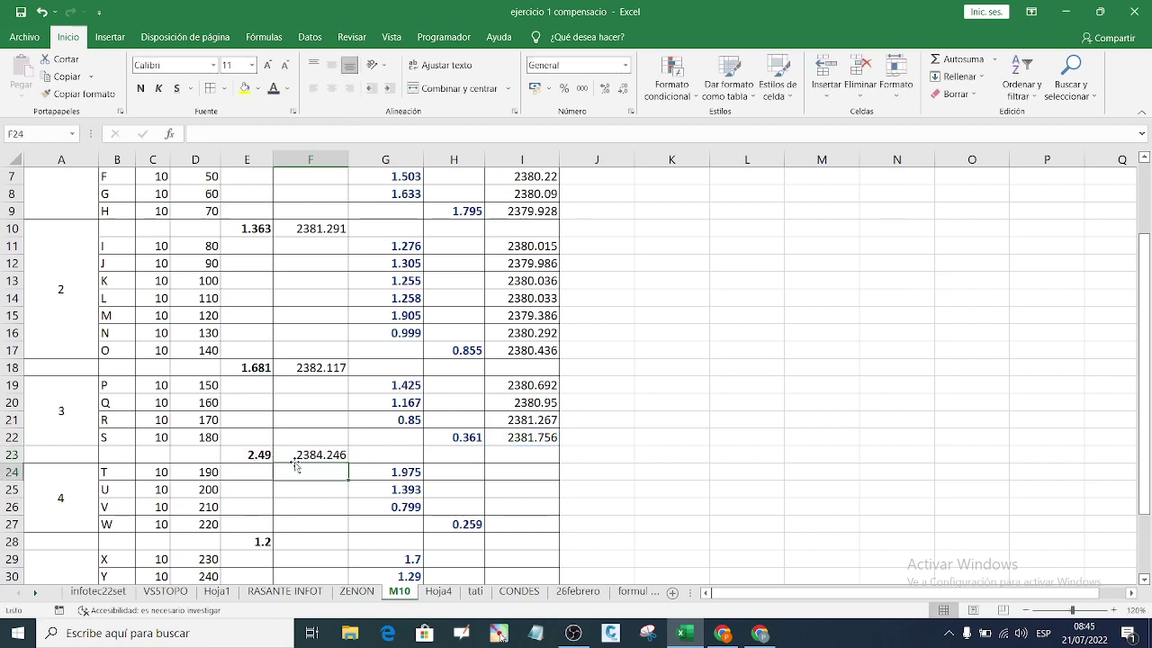
# Step: Calculate the COTA of point T in I24 by subtracting G24 from F23, with the row of the F23 reference locked
pyautogui.click(393, 472)
pyautogui.click(510, 471)
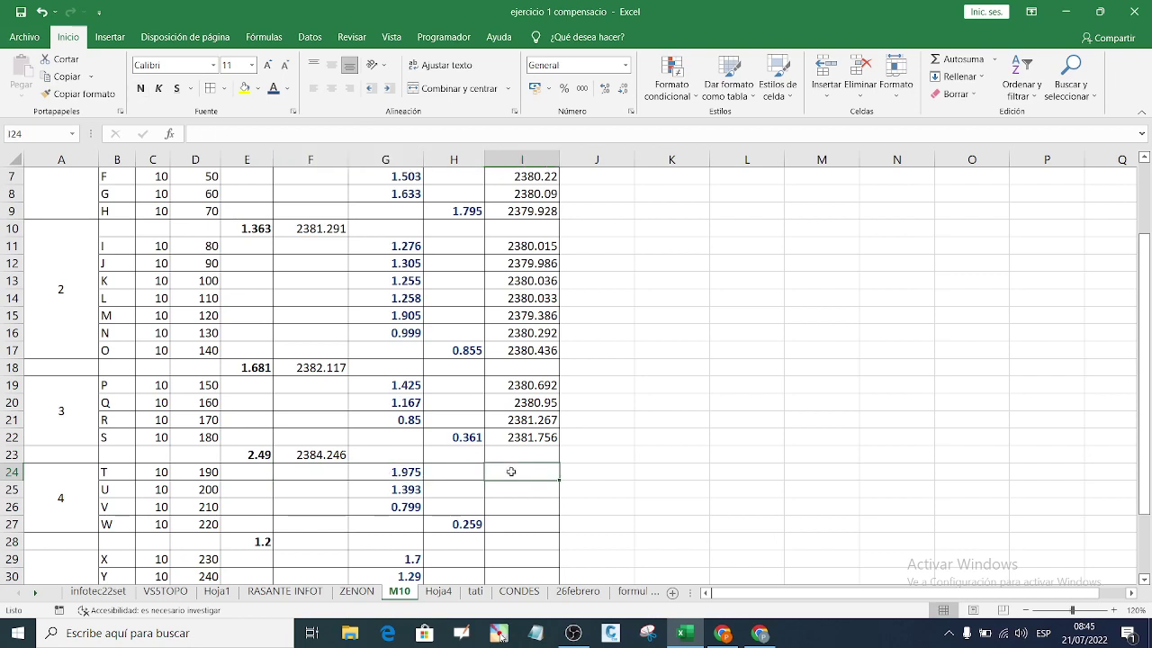
pyautogui.write('=')
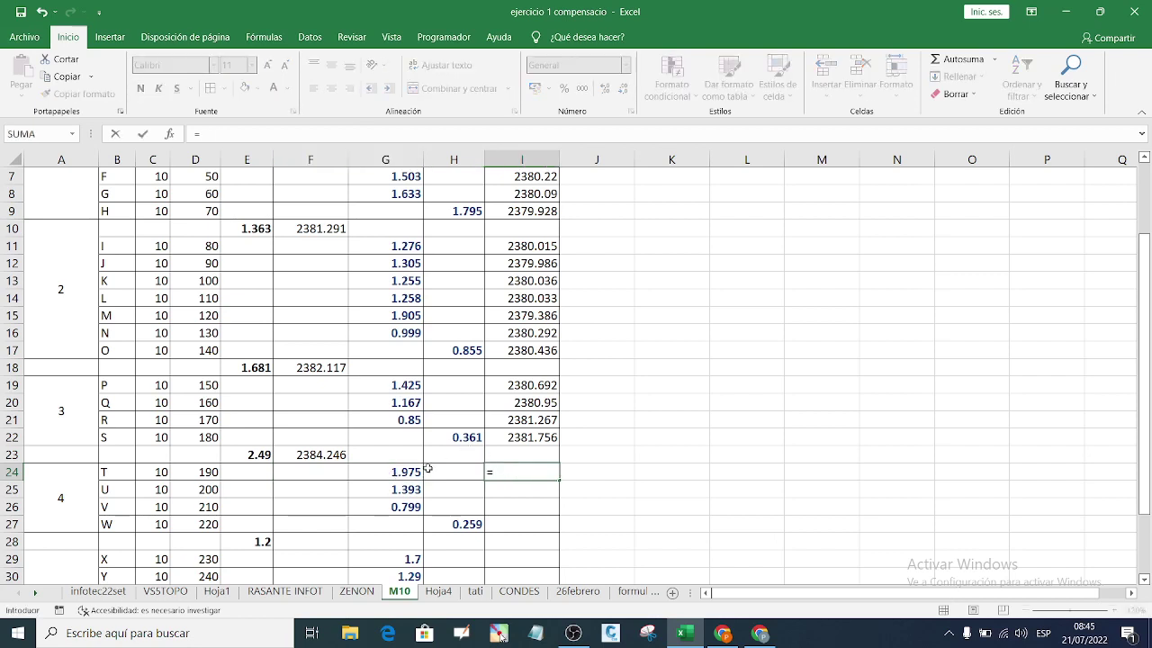
pyautogui.click(326, 456)
pyautogui.write('-')
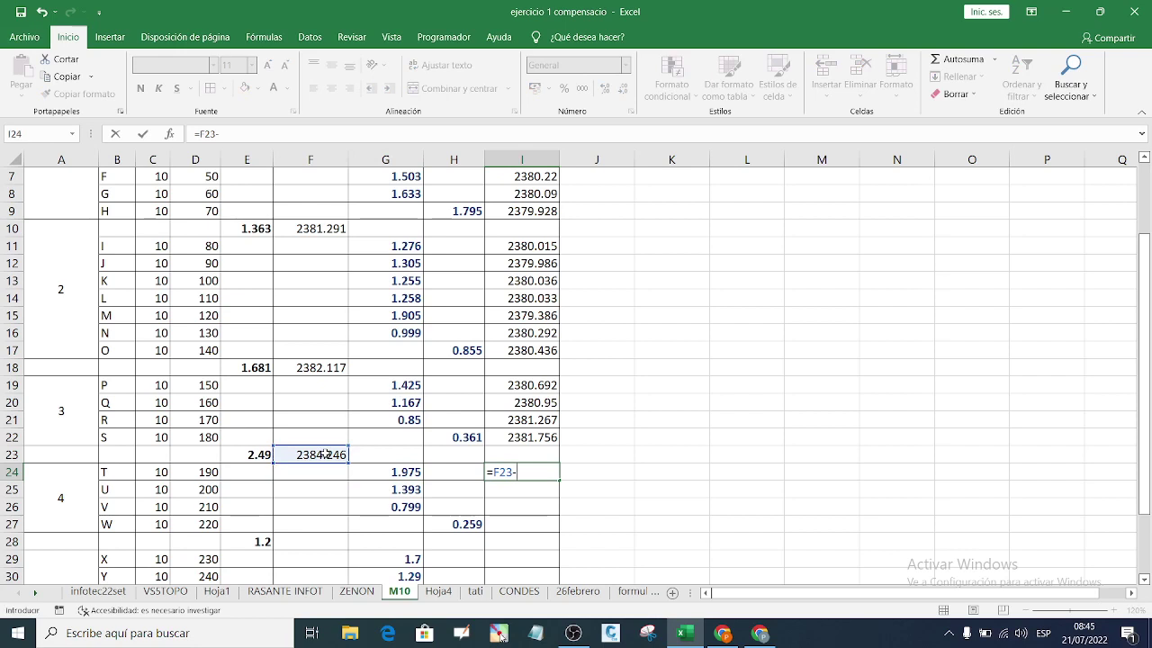
pyautogui.click(414, 473)
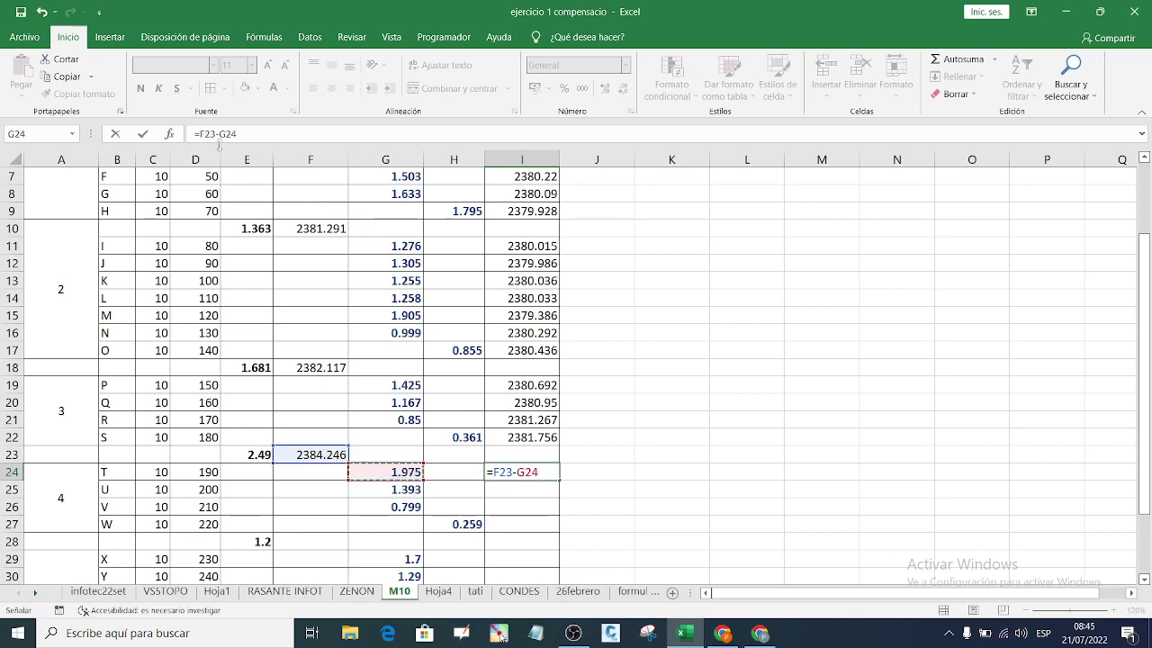
pyautogui.click(204, 134)
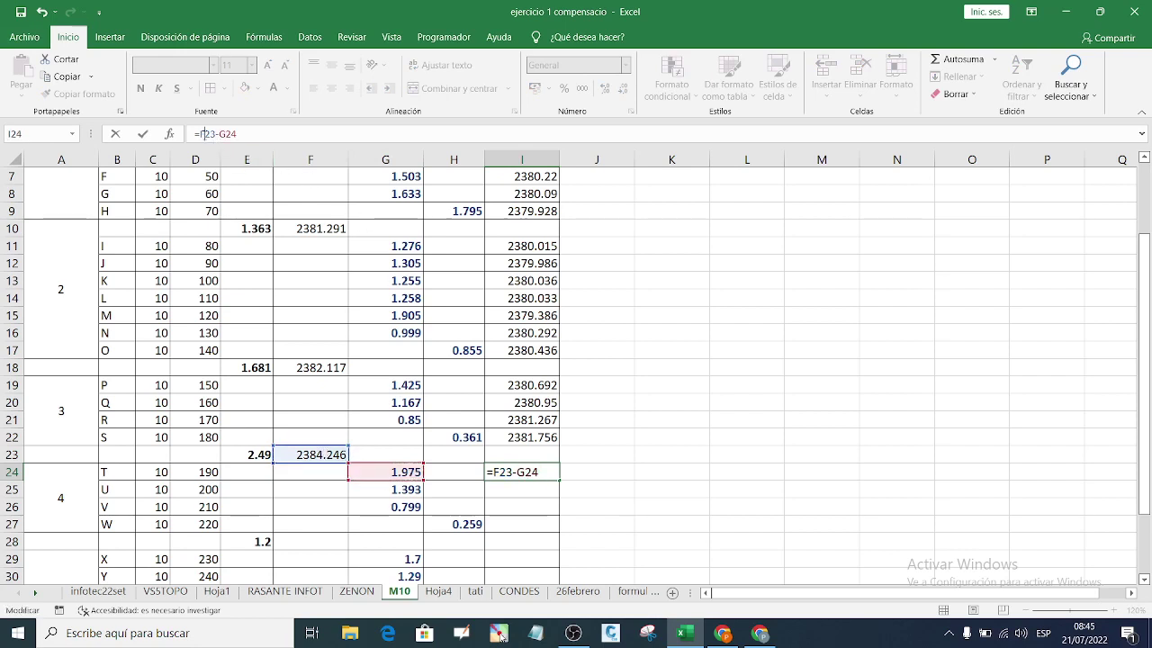
pyautogui.press('Return')
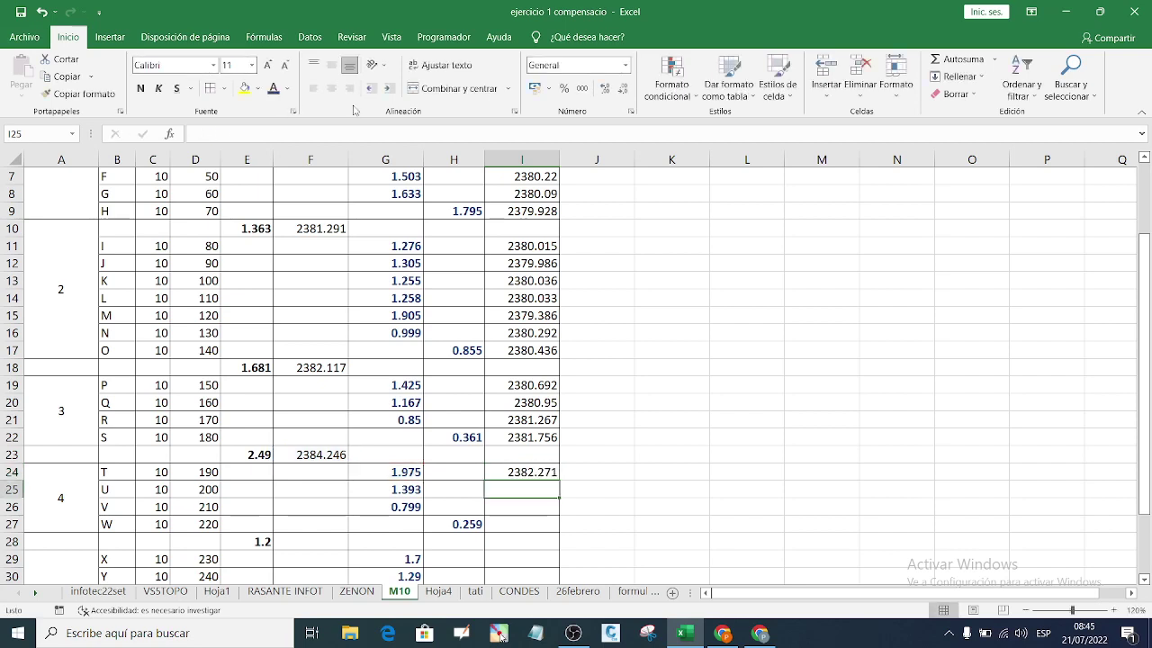
# Step: Fill the COTA formula from I24 down through I26, and calculate the COTA of point W in I27 with =F23-H27
pyautogui.click(537, 472)
pyautogui.moveTo(557, 479); pyautogui.dragTo(558, 514)
pyautogui.click(527, 529)
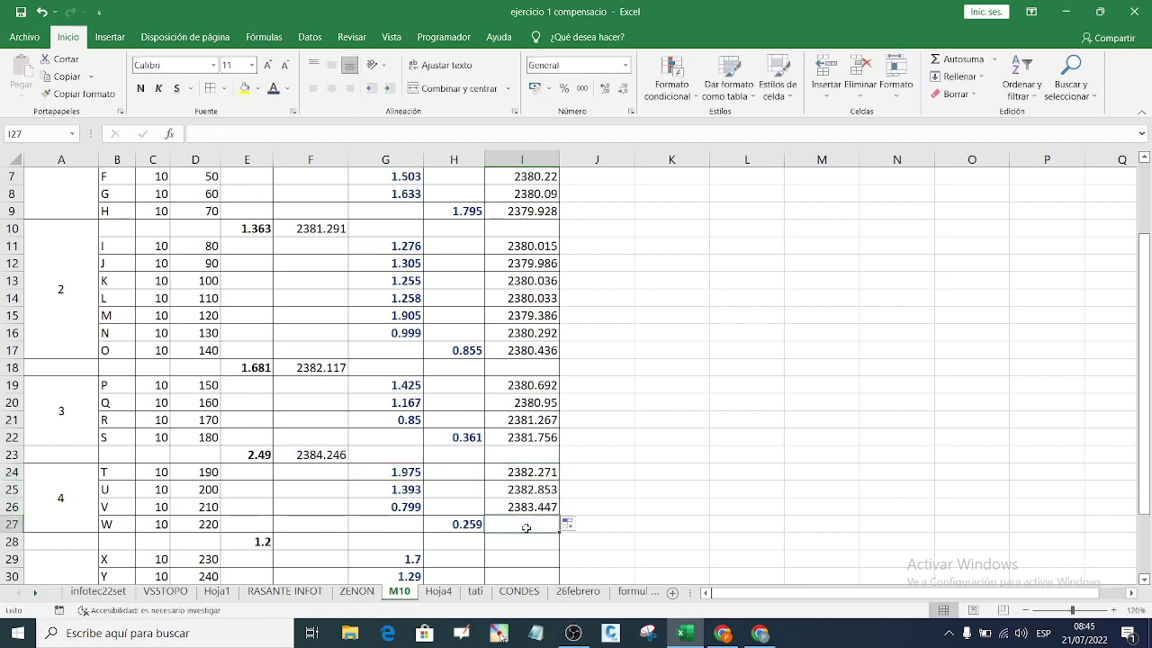
pyautogui.write('=')
pyautogui.click(306, 454)
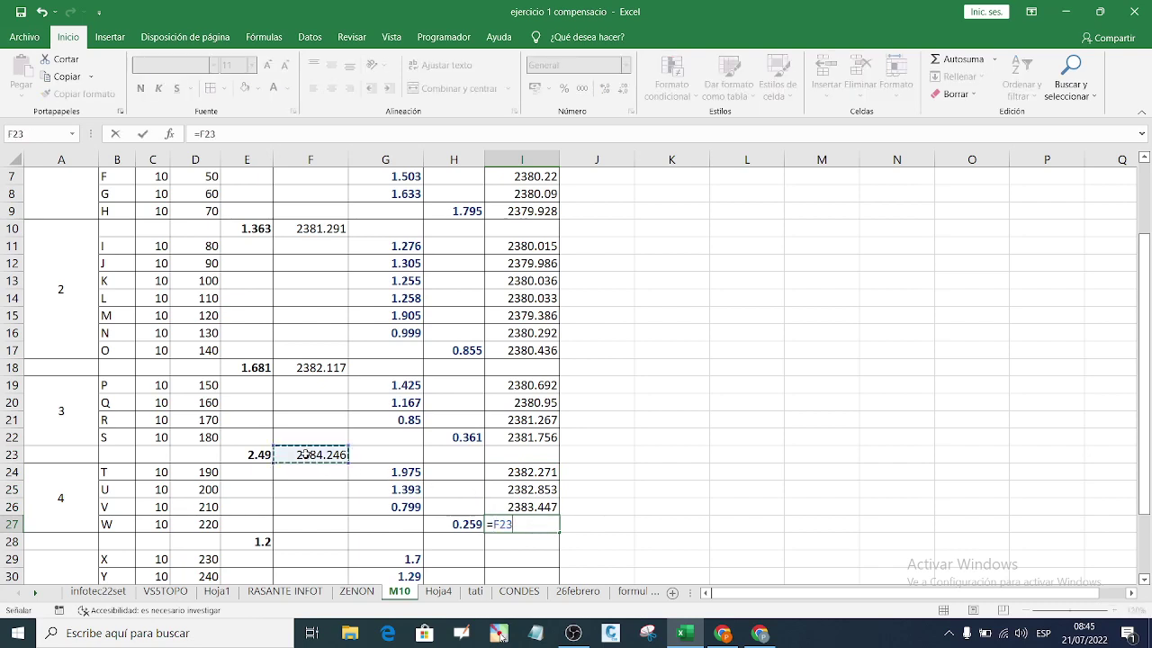
pyautogui.write('-')
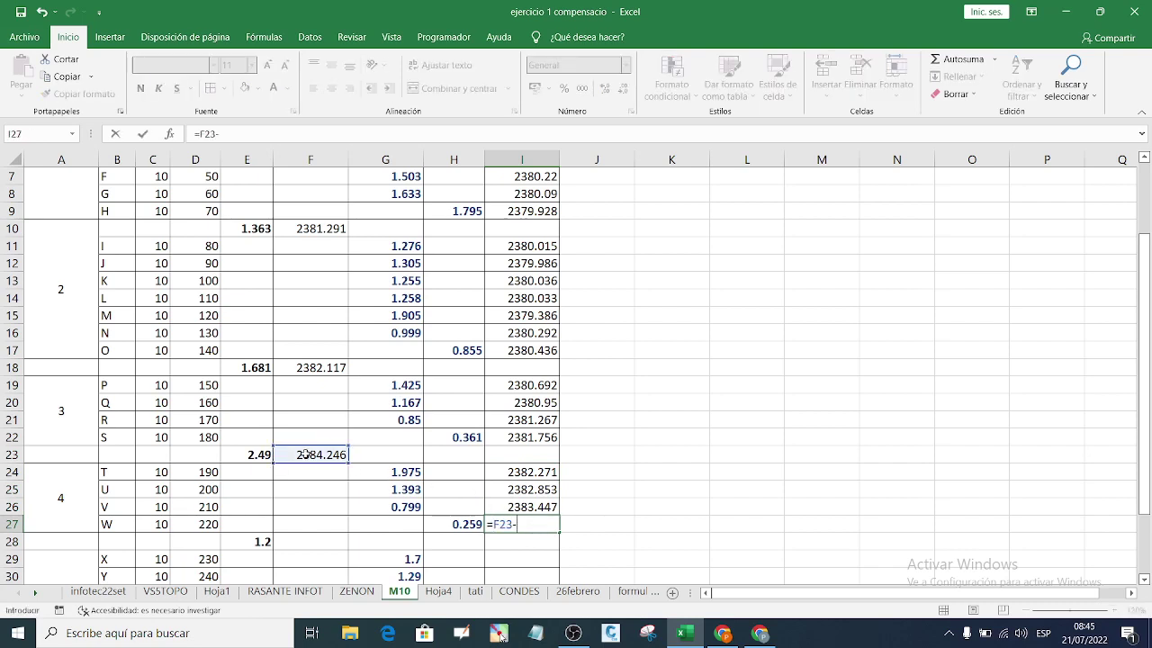
pyautogui.click(466, 529)
pyautogui.press('Return')
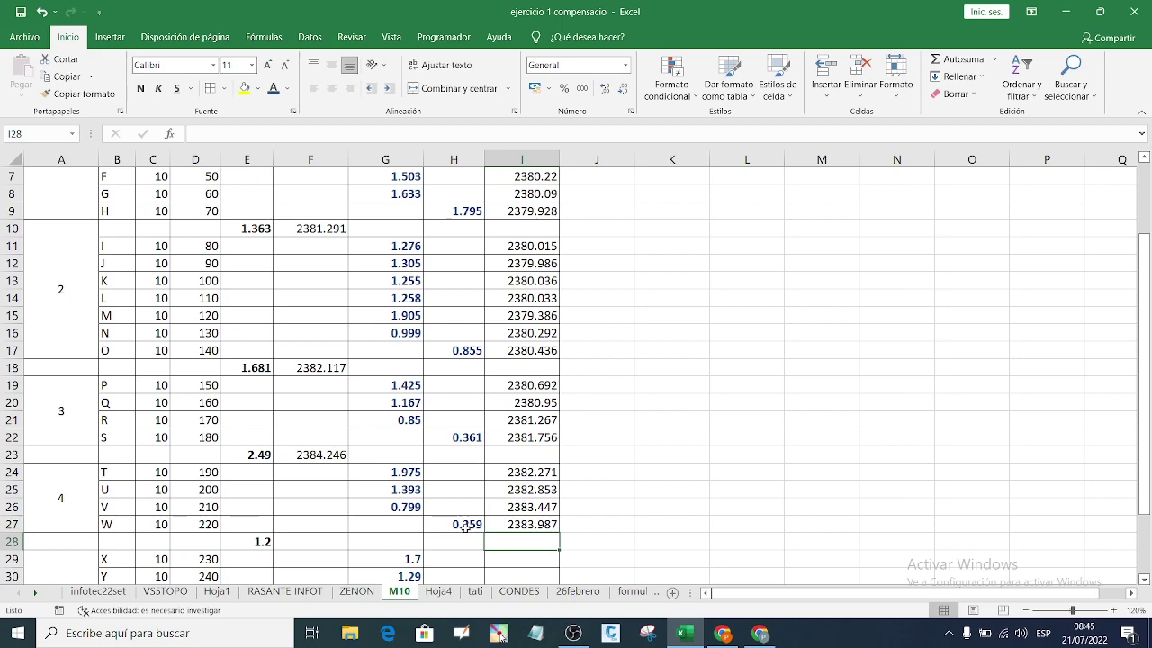
# Step: Calculate the instrument height (HI) for station 5 in F28 with the formula =I27+E28
pyautogui.scroll(-2, 468, 536)
pyautogui.click(312, 439)
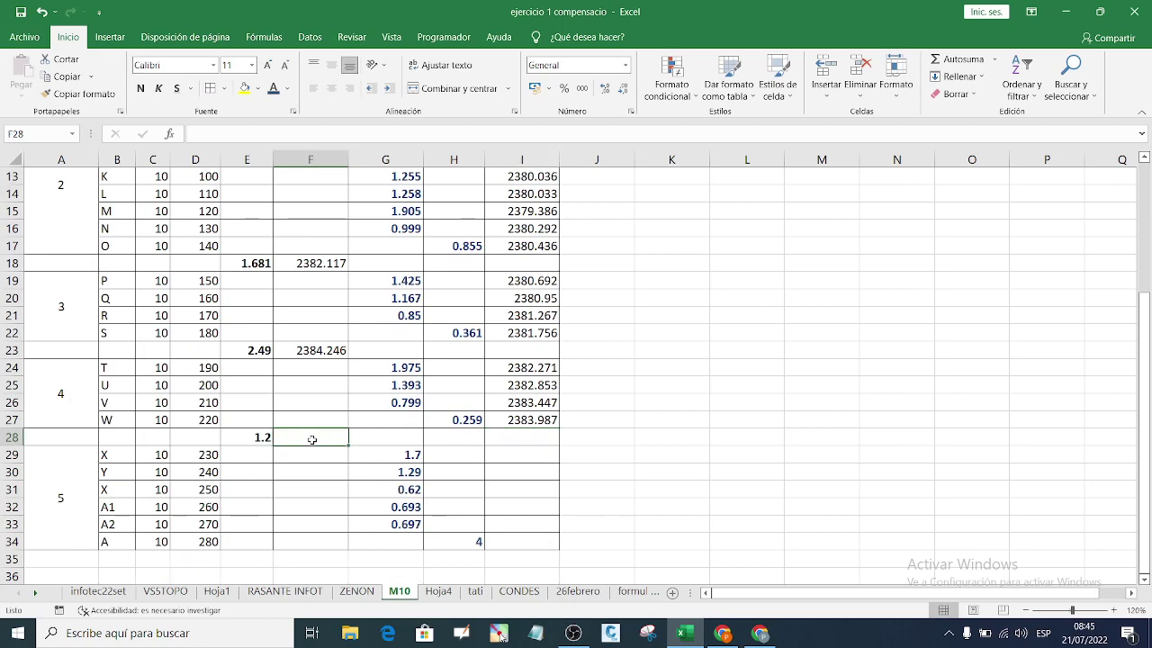
pyautogui.write('=')
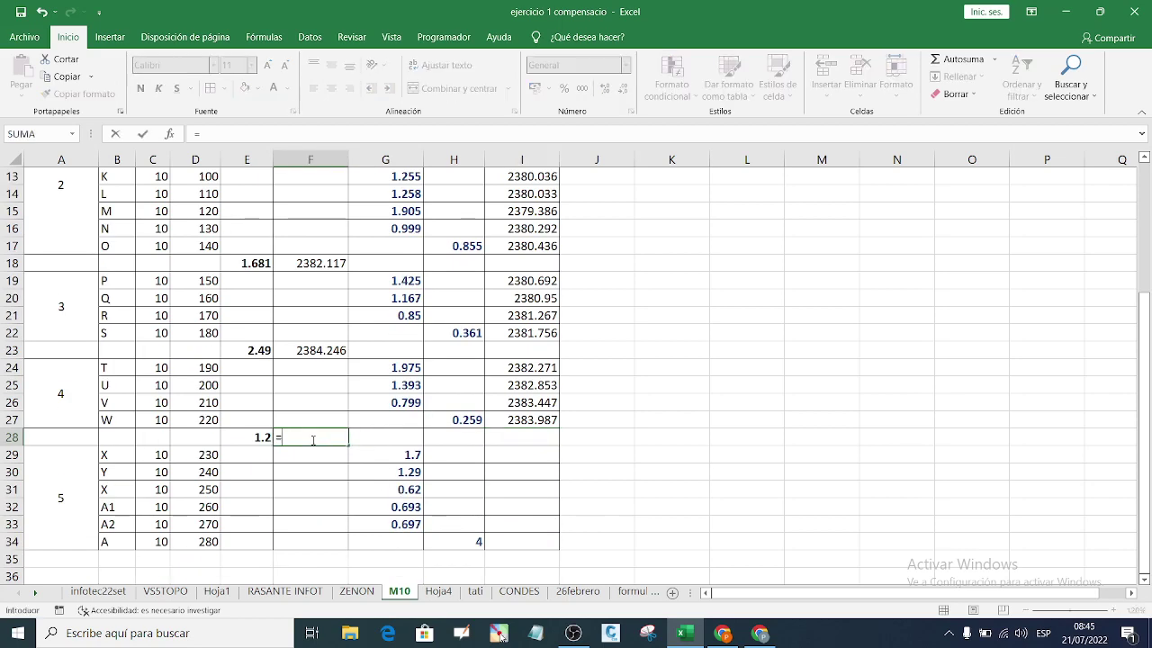
pyautogui.click(515, 420)
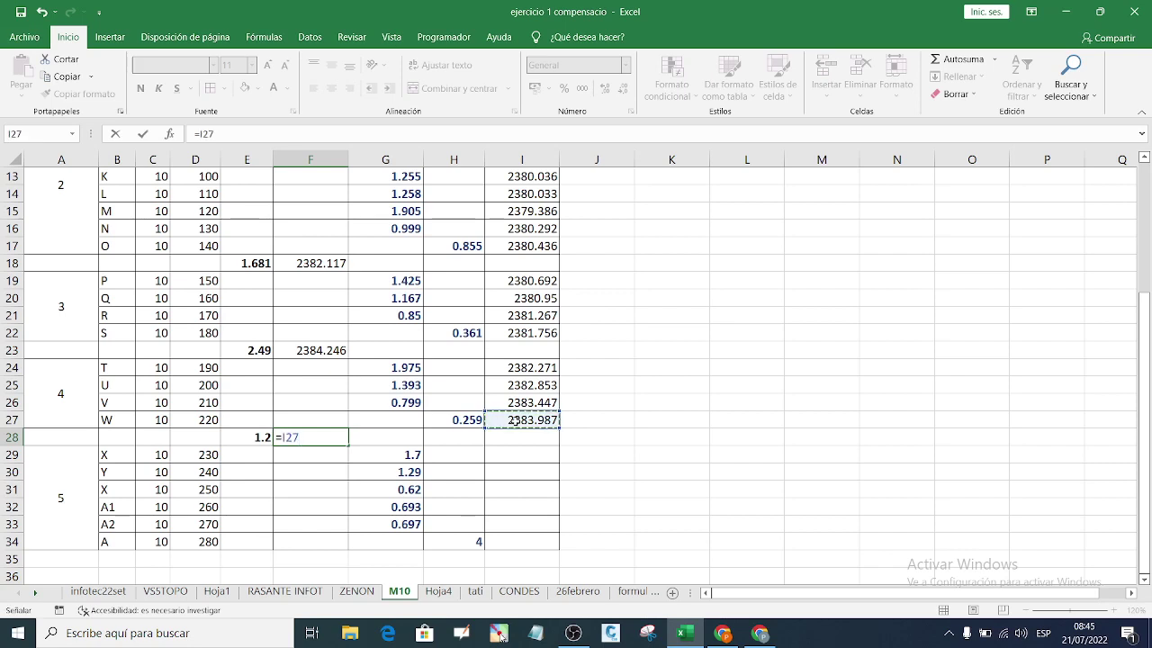
pyautogui.write('+')
pyautogui.click(259, 435)
pyautogui.press('Return')
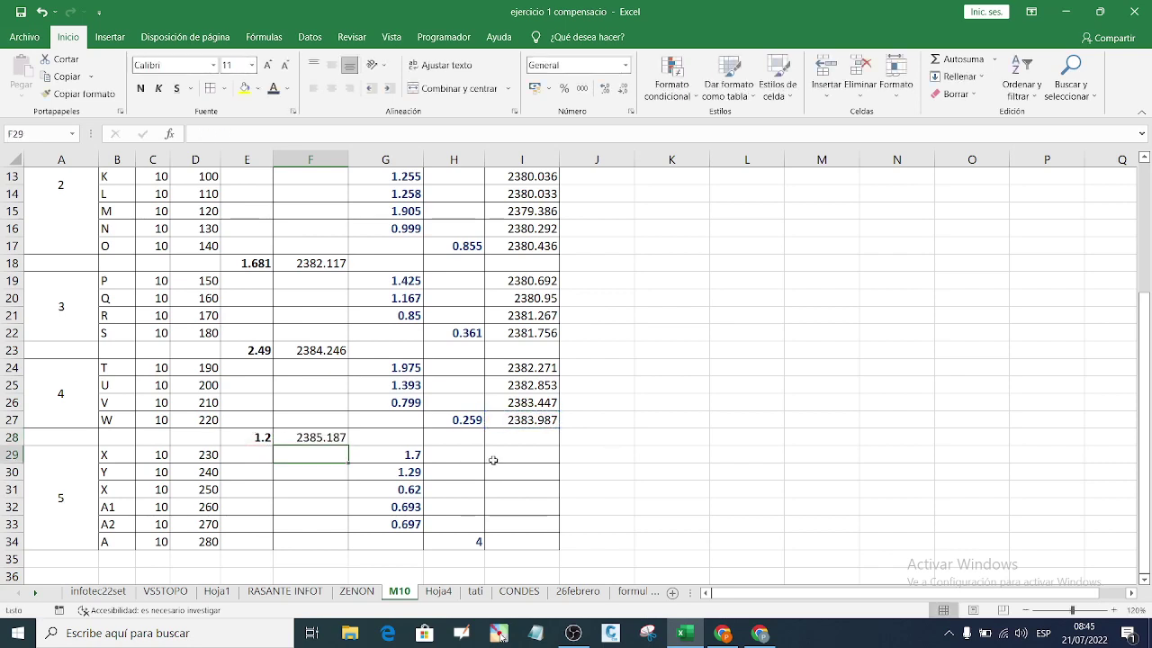
# Step: Calculate the COTA of the first station 5 point in I29 with =F$28-G29 and fill the formula down through I33
pyautogui.click(522, 455)
pyautogui.write('=')
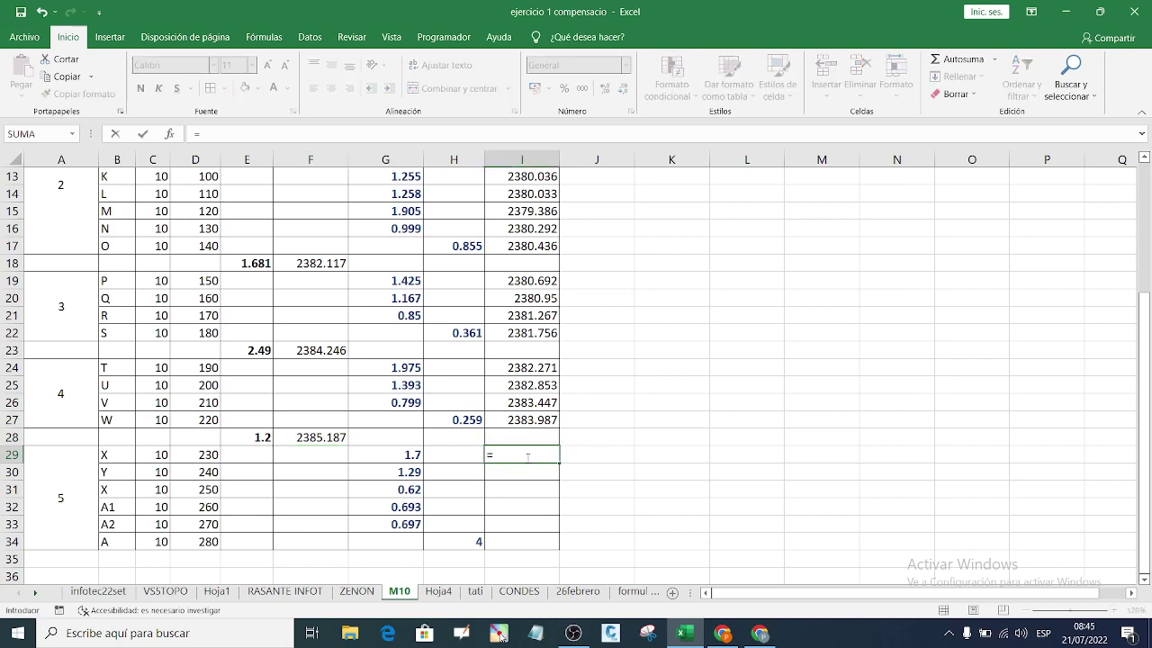
pyautogui.click(326, 438)
pyautogui.write('-')
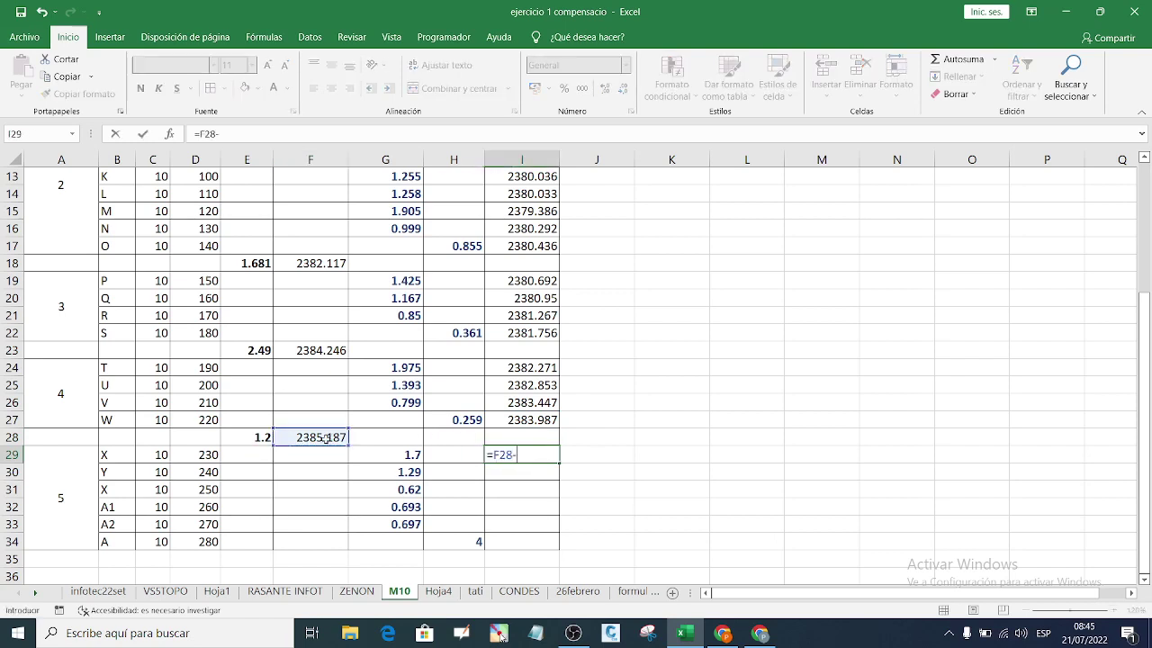
pyautogui.click(395, 462)
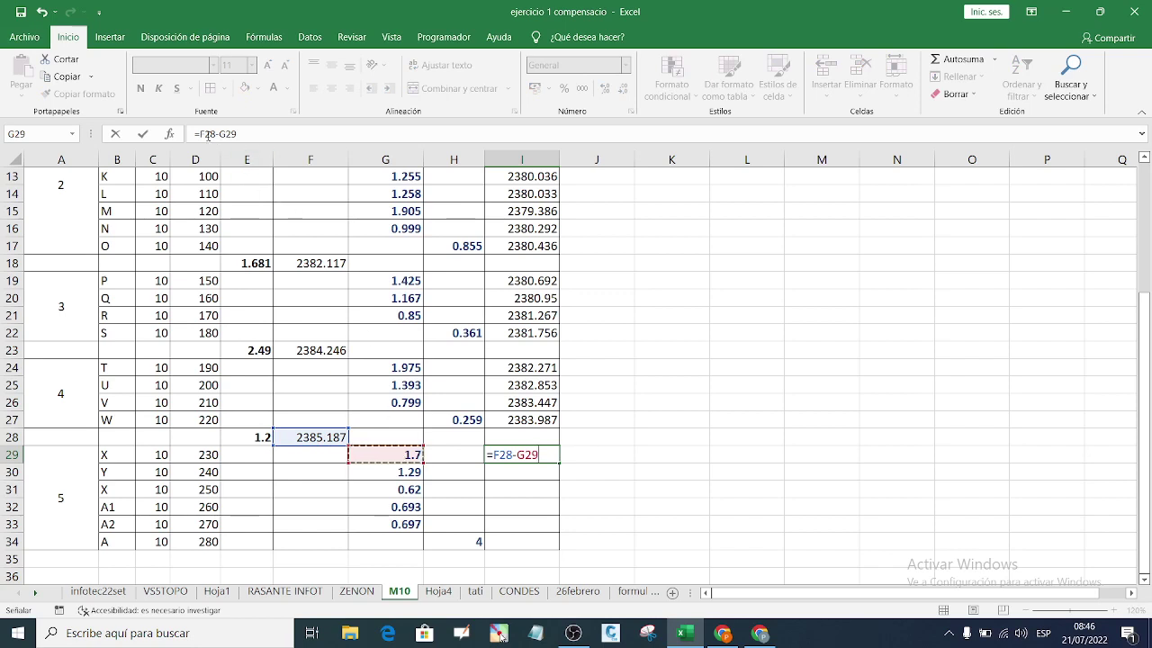
pyautogui.click(206, 134)
pyautogui.write('$')
pyautogui.press('Return')
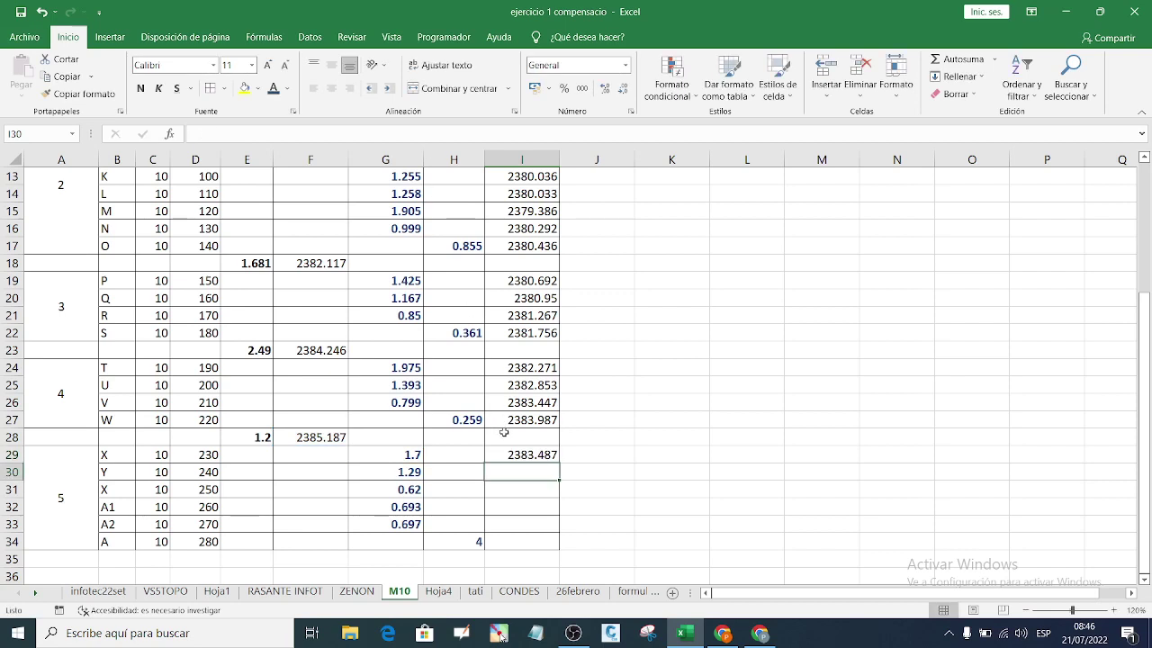
pyautogui.click(515, 457)
pyautogui.moveTo(560, 460); pyautogui.dragTo(556, 531)
# Step: Calculate the COTA of the closing point A in I34 with the formula =F28-H34
pyautogui.click(520, 546)
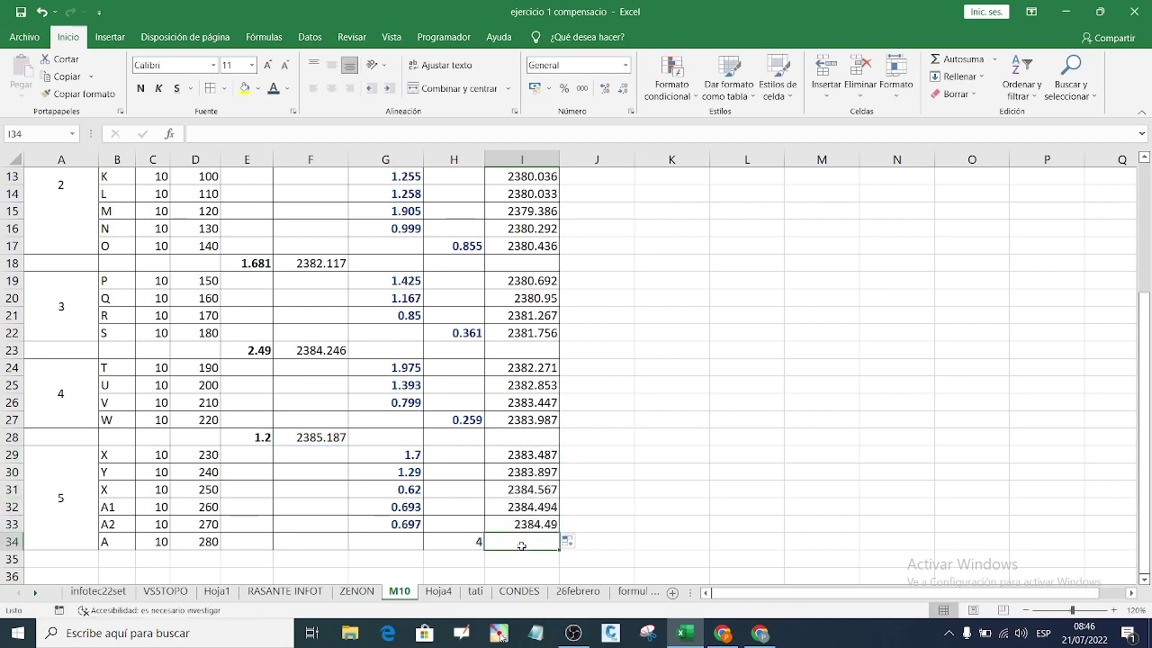
pyautogui.write('=')
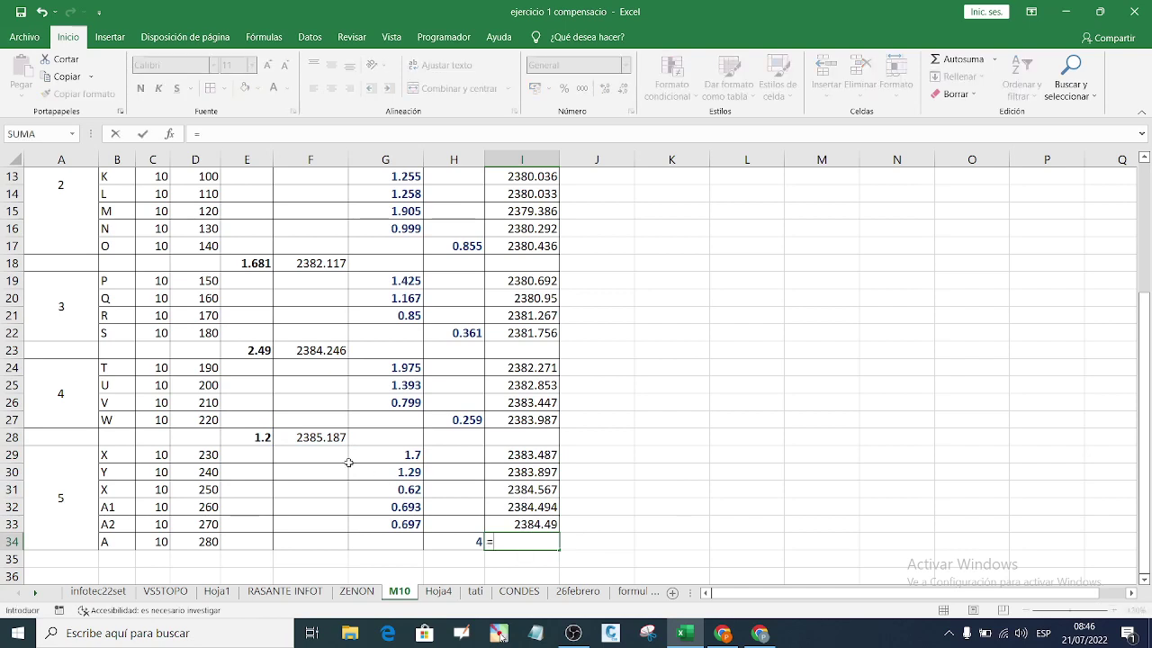
pyautogui.click(330, 439)
pyautogui.write('-')
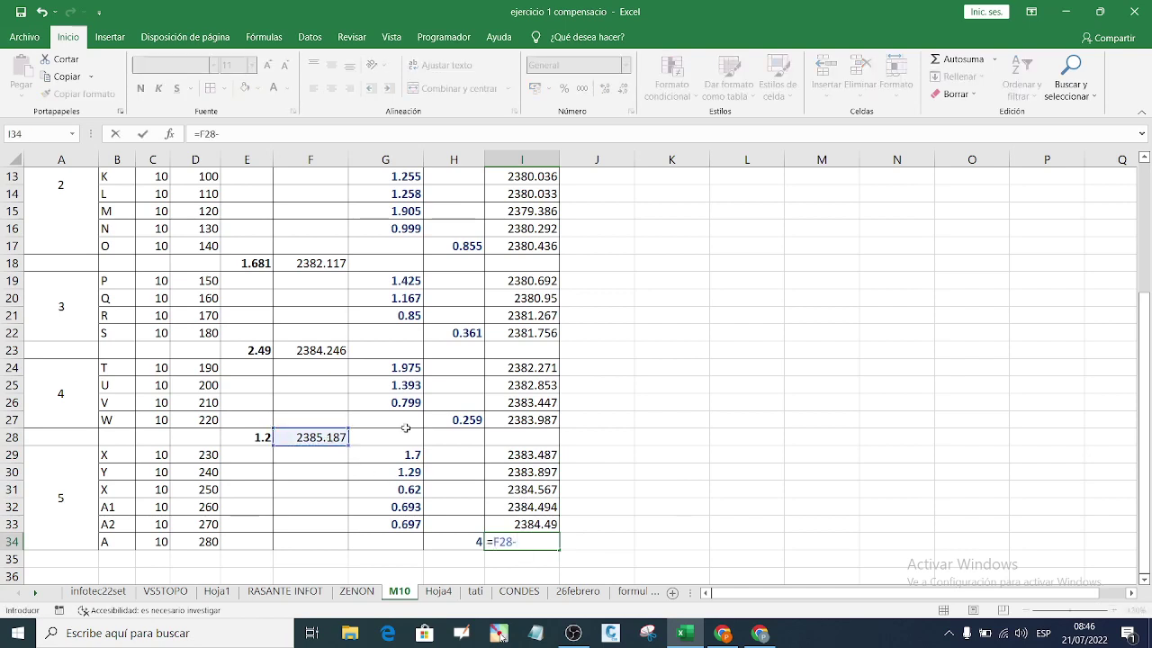
pyautogui.click(473, 545)
pyautogui.press('Return')
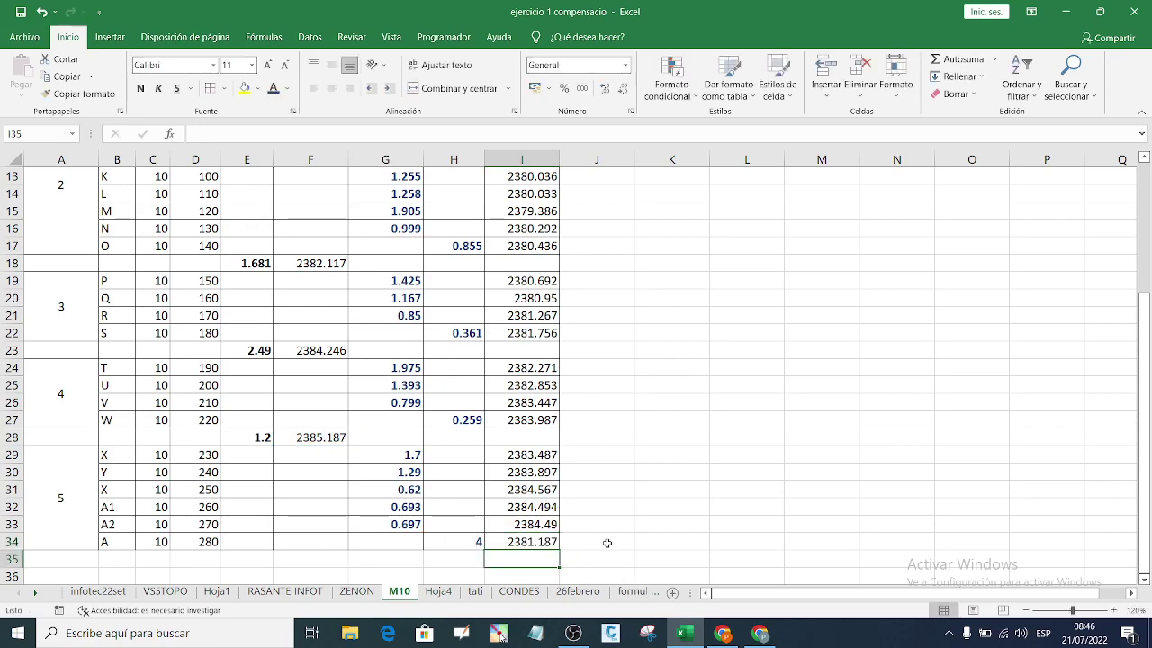
# Step: Review the HI and COTA columns across all five stations, down to the closing point A in row 34
pyautogui.scroll(4, 610, 507)
pyautogui.scroll(-1, 627, 476)
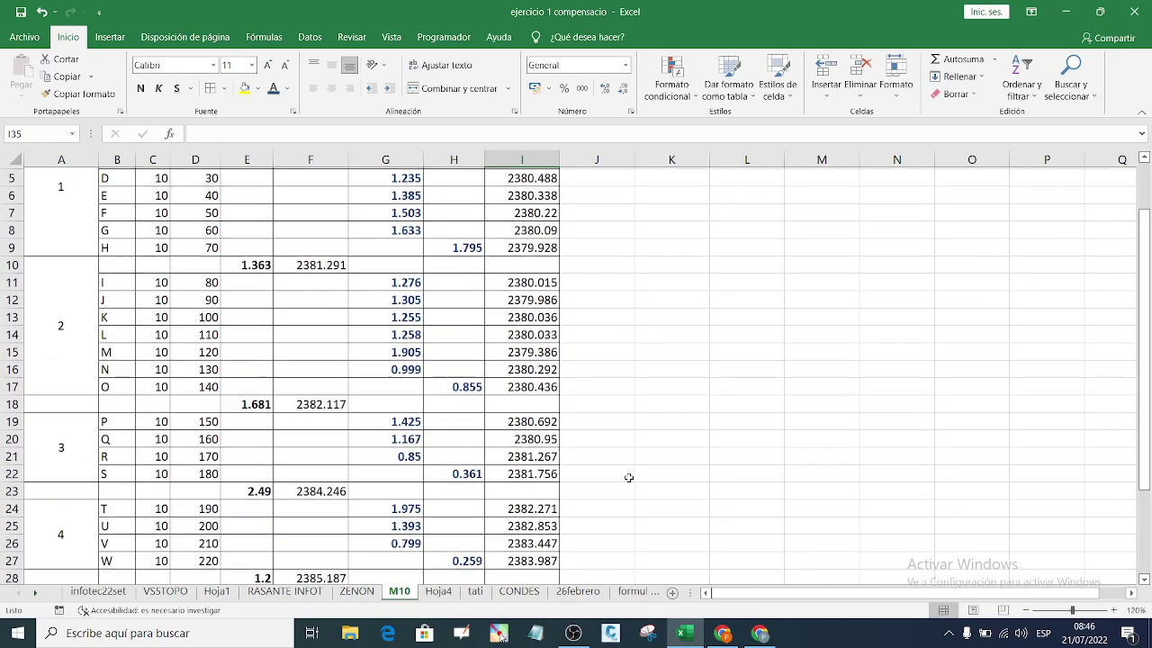
pyautogui.scroll(1, 628, 473)
pyautogui.scroll(-4, 628, 473)
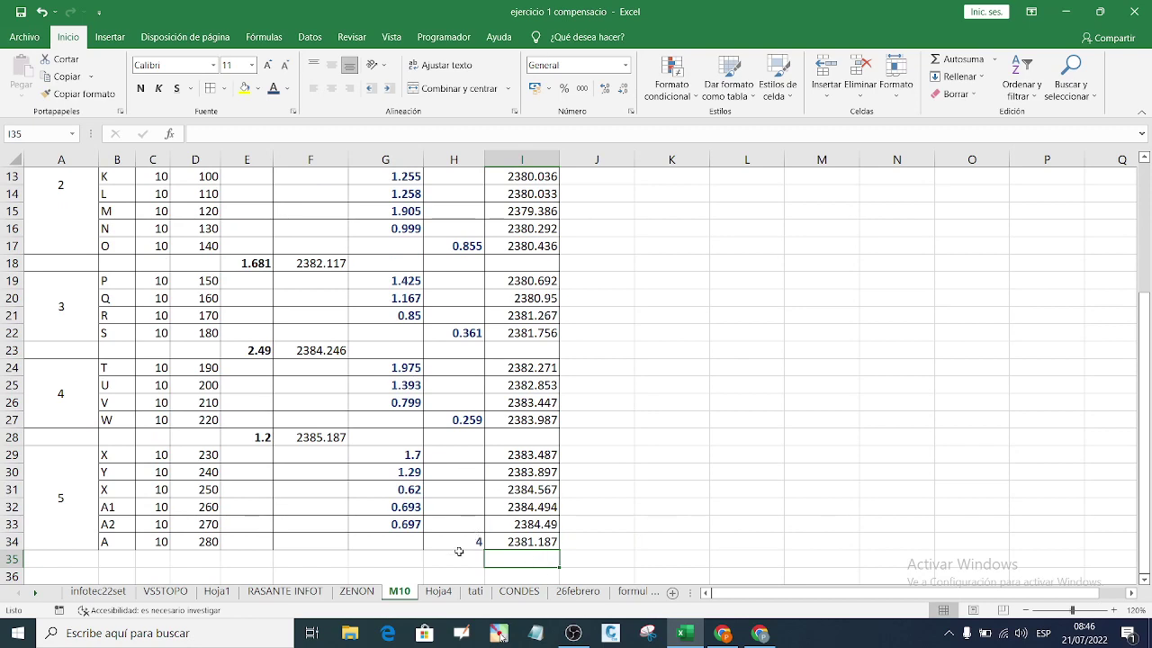
pyautogui.scroll(2, 537, 524)
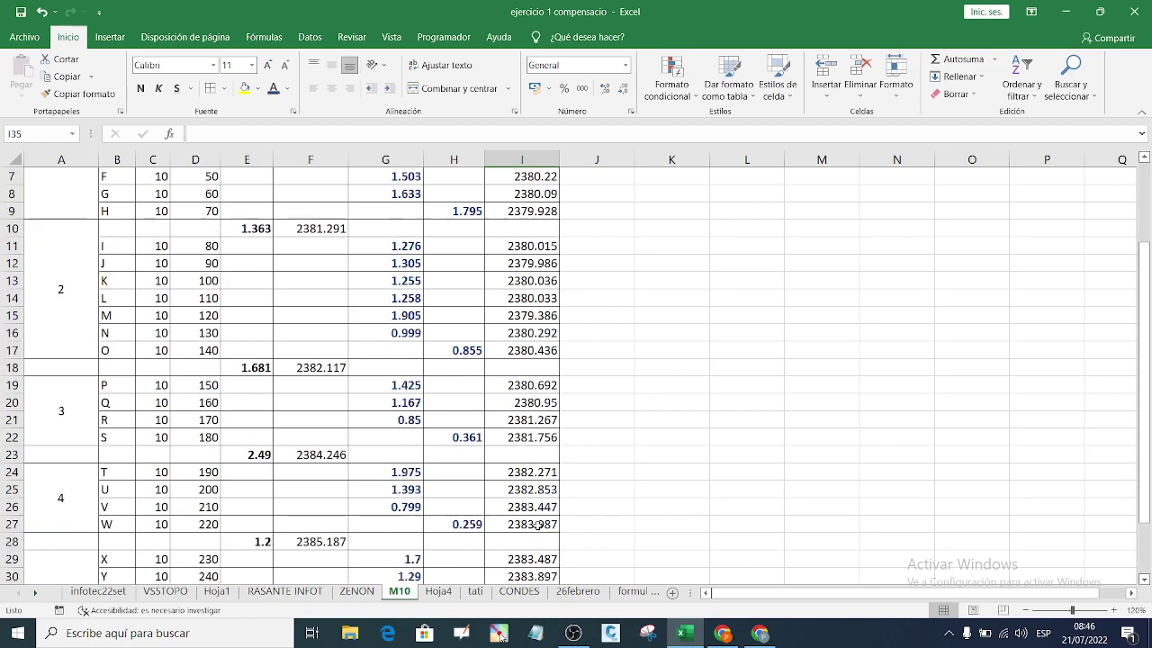
pyautogui.scroll(3, 537, 524)
pyautogui.scroll(-4, 548, 495)
pyautogui.scroll(2, 563, 469)
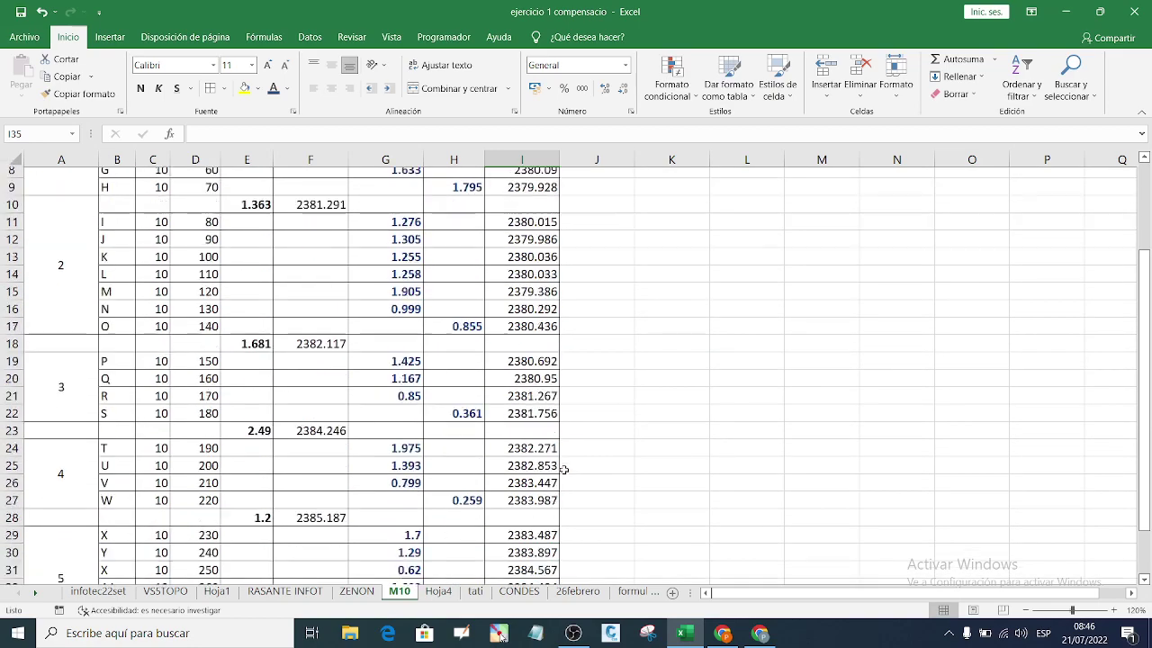
pyautogui.scroll(-2, 563, 468)
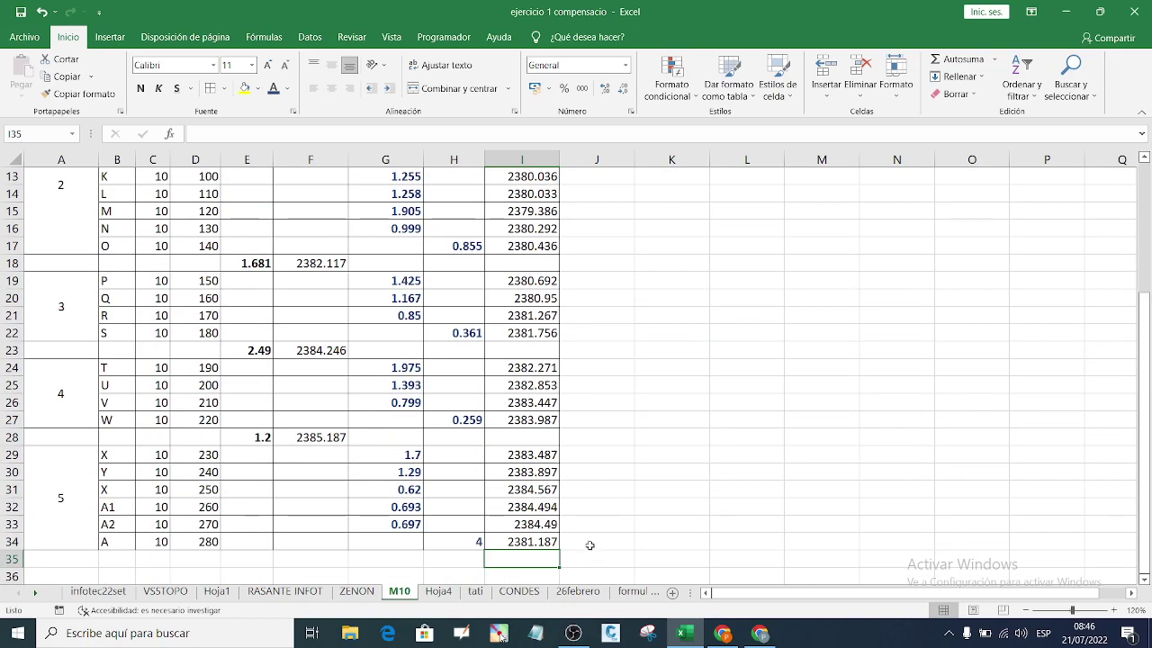
# Step: Sketch the station labels E1 to E5 in red as a loop beside the table with the screen drawing tool
pyautogui.click(498, 632)
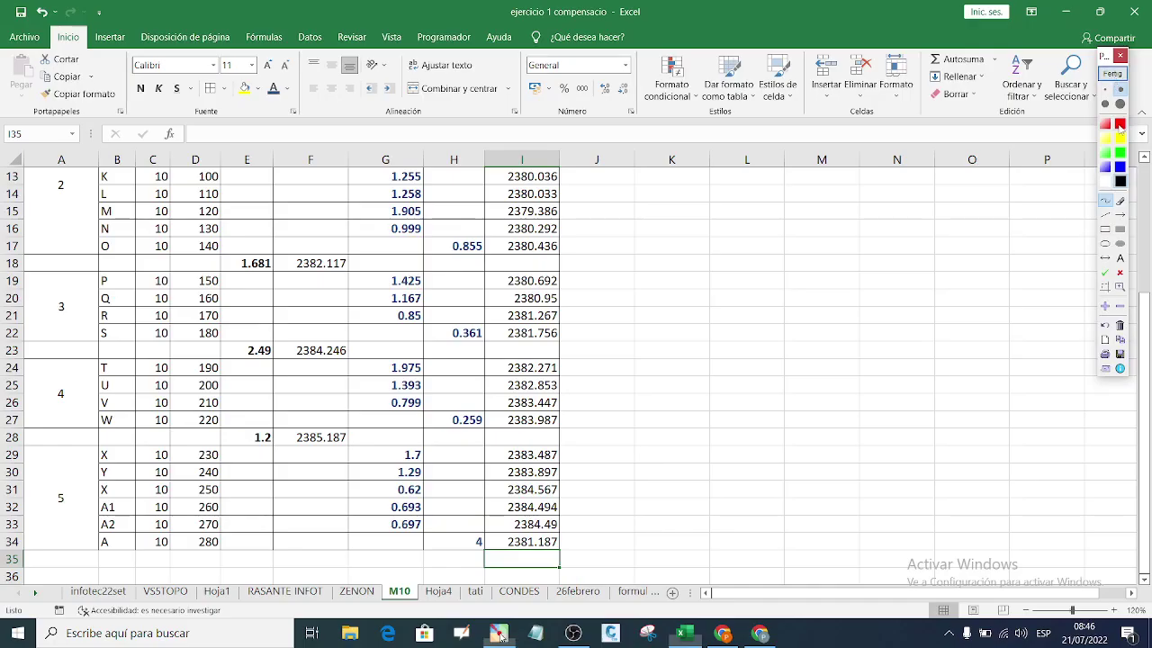
pyautogui.moveTo(646, 313)
pyautogui.mouseDown()
pyautogui.moveTo(677, 331)
pyautogui.moveTo(662, 302)
pyautogui.moveTo(699, 330)
pyautogui.moveTo(698, 306)
pyautogui.mouseUp()
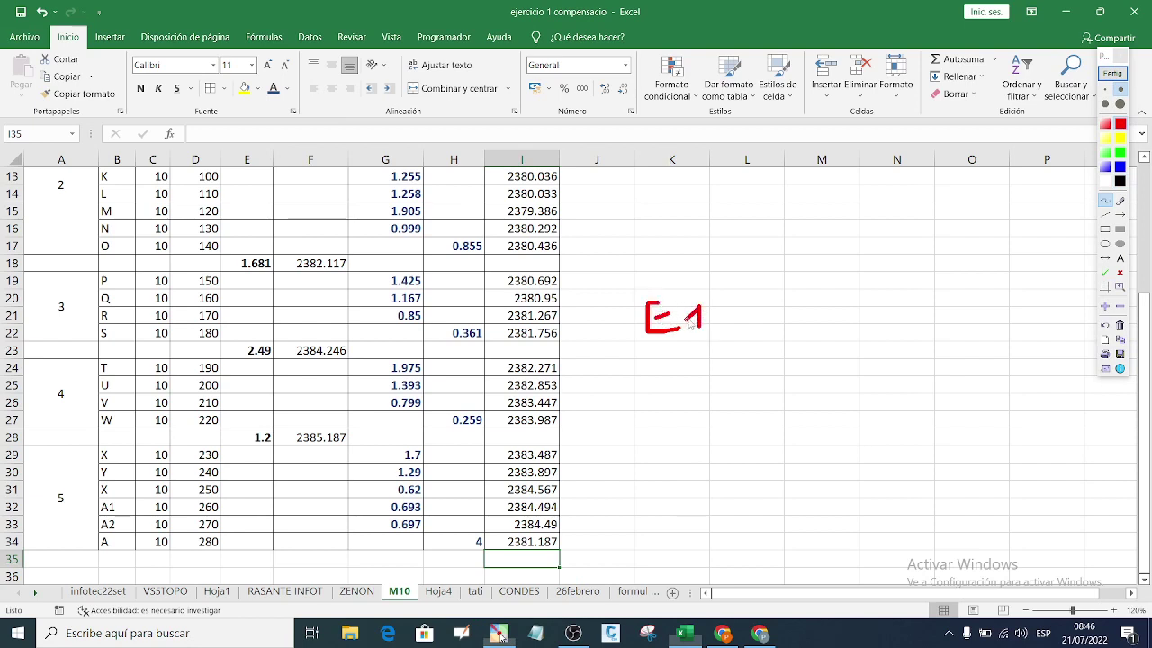
pyautogui.moveTo(854, 302)
pyautogui.mouseDown()
pyautogui.moveTo(864, 312)
pyautogui.moveTo(878, 297)
pyautogui.moveTo(909, 331)
pyautogui.mouseUp()
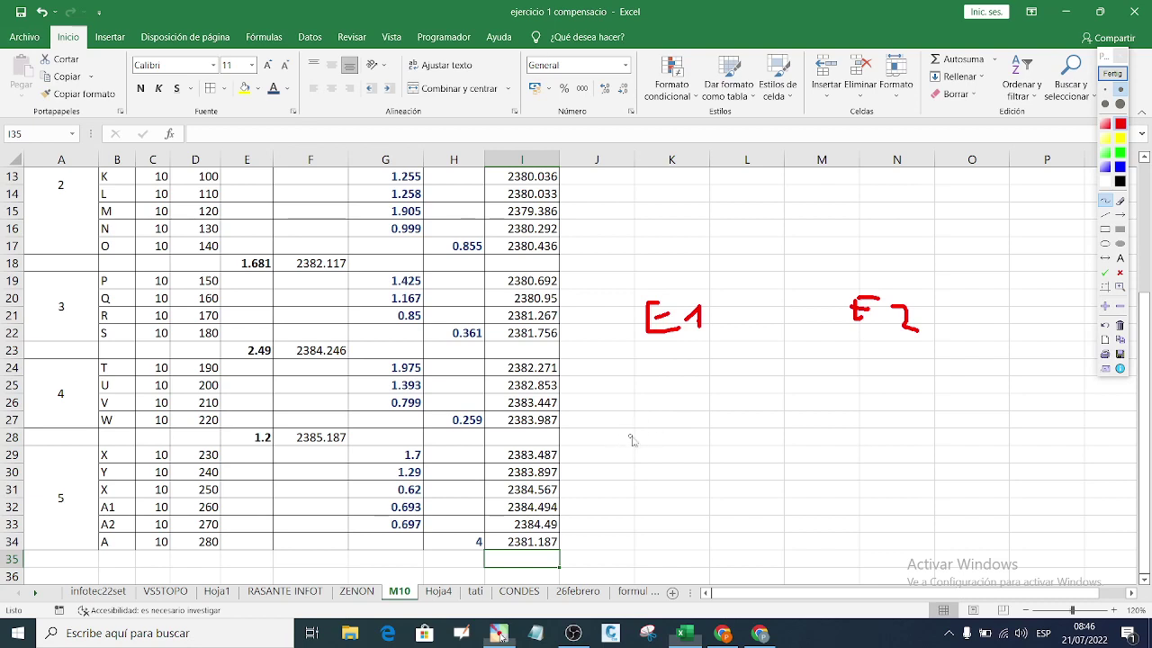
pyautogui.moveTo(955, 408)
pyautogui.mouseDown()
pyautogui.moveTo(972, 428)
pyautogui.moveTo(990, 401)
pyautogui.mouseUp()
pyautogui.moveTo(1003, 430)
pyautogui.mouseDown()
pyautogui.moveTo(1015, 434)
pyautogui.moveTo(1007, 448)
pyautogui.mouseUp()
pyautogui.moveTo(818, 480)
pyautogui.mouseDown()
pyautogui.moveTo(843, 500)
pyautogui.moveTo(842, 479)
pyautogui.mouseUp()
pyautogui.moveTo(859, 484); pyautogui.dragTo(870, 514)
pyautogui.moveTo(674, 456)
pyautogui.mouseDown()
pyautogui.moveTo(693, 473)
pyautogui.moveTo(690, 492)
pyautogui.moveTo(698, 457)
pyautogui.moveTo(691, 481)
pyautogui.moveTo(666, 491)
pyautogui.mouseUp()
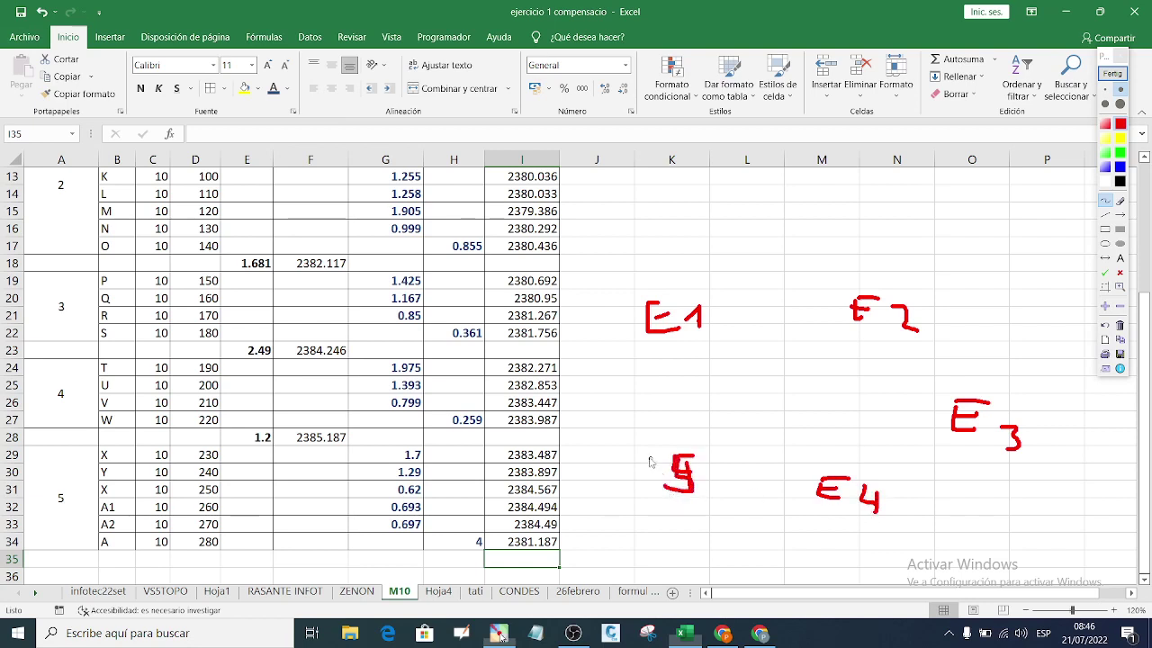
pyautogui.moveTo(624, 447)
pyautogui.mouseDown()
pyautogui.moveTo(644, 477)
pyautogui.moveTo(645, 447)
pyautogui.mouseUp()
# Step: Sketch a black letter A beside E1 and draw arrows towards it from E1 and E5
pyautogui.click(1104, 204)
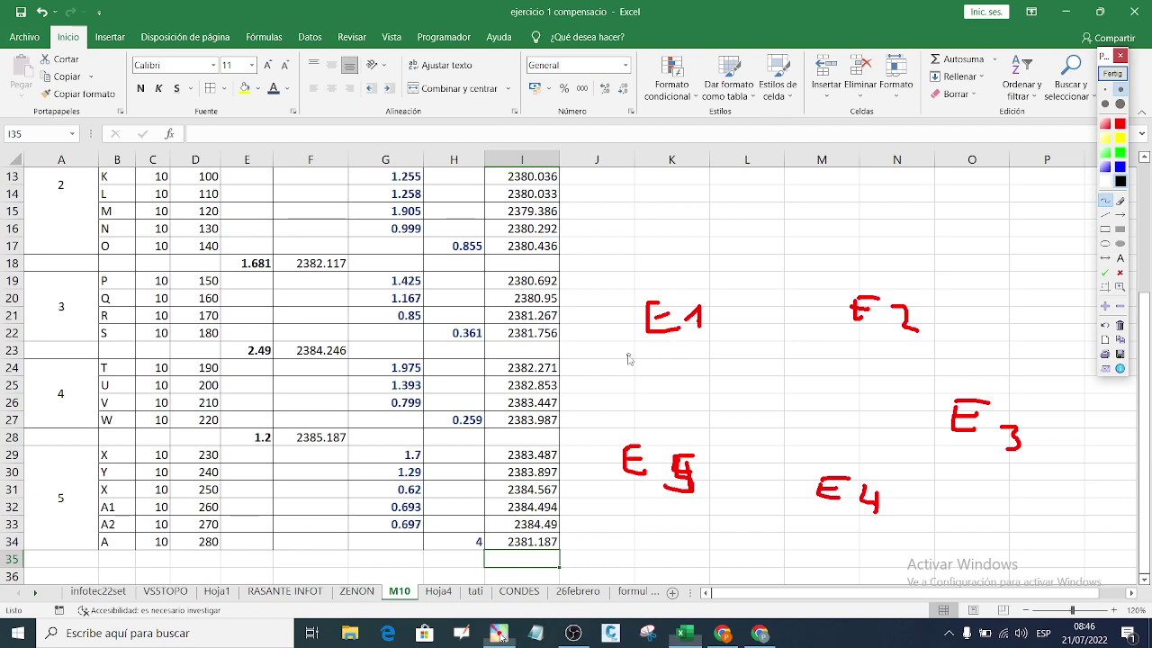
pyautogui.moveTo(608, 356)
pyautogui.mouseDown()
pyautogui.moveTo(598, 371)
pyautogui.moveTo(612, 358)
pyautogui.moveTo(621, 382)
pyautogui.moveTo(602, 383)
pyautogui.mouseUp()
pyautogui.click(1121, 215)
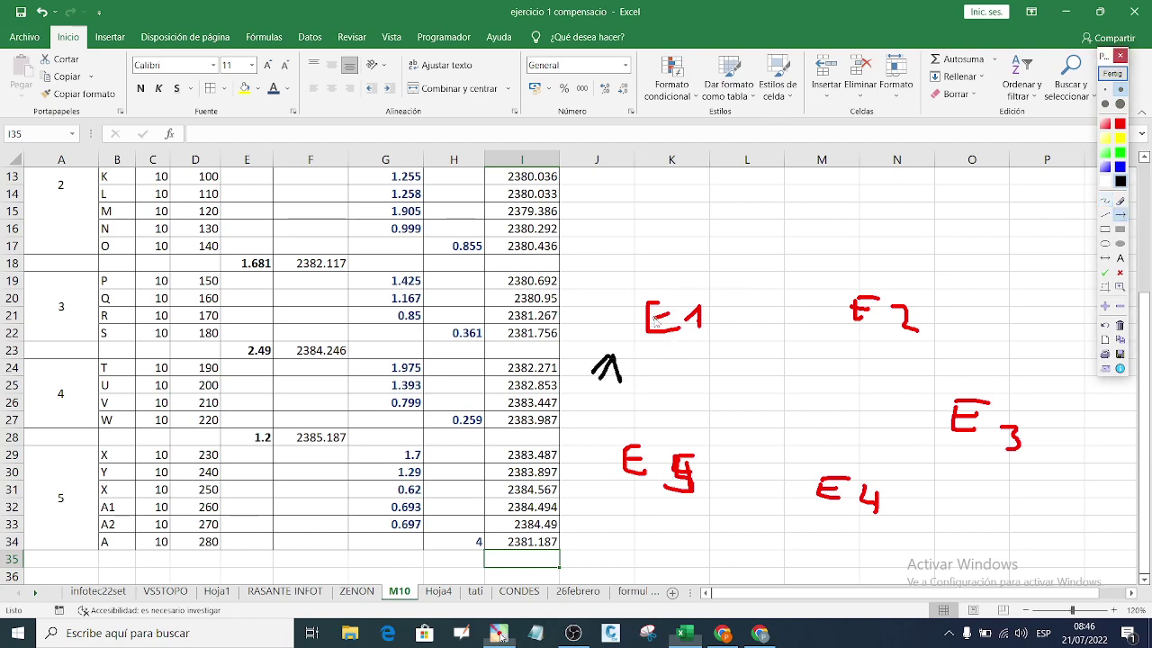
pyautogui.moveTo(655, 316); pyautogui.dragTo(605, 341)
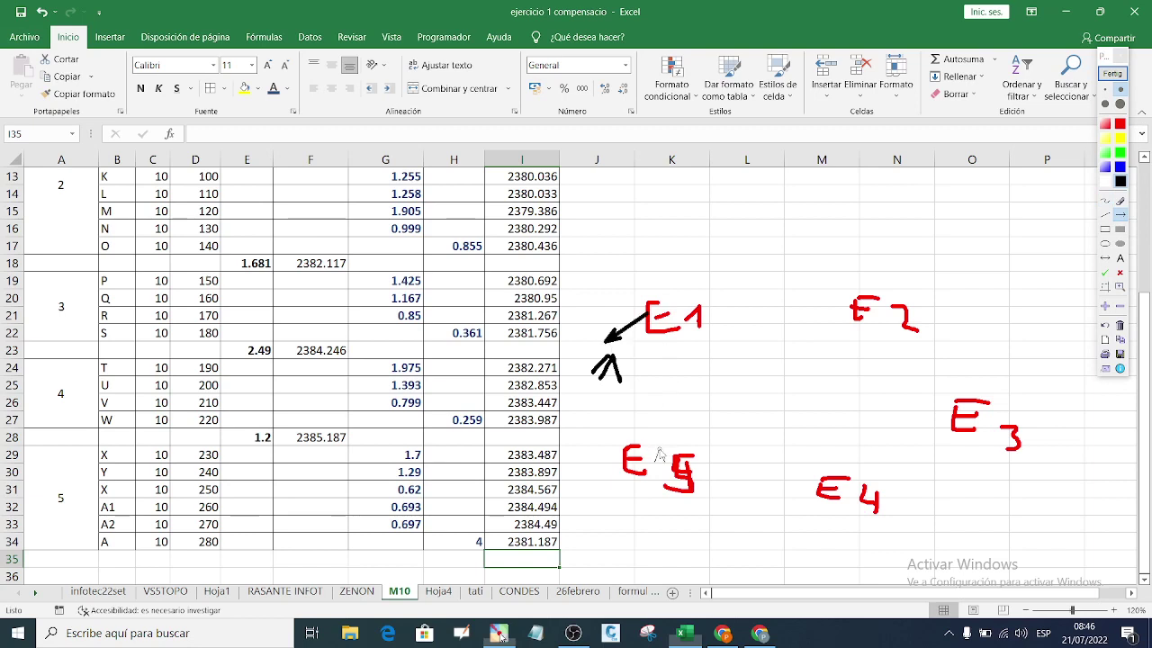
pyautogui.moveTo(660, 448); pyautogui.dragTo(630, 387)
# Step: Erase the rough A, redraw it with a few strokes above E1, and close the screen drawing tool
pyautogui.click(1120, 200)
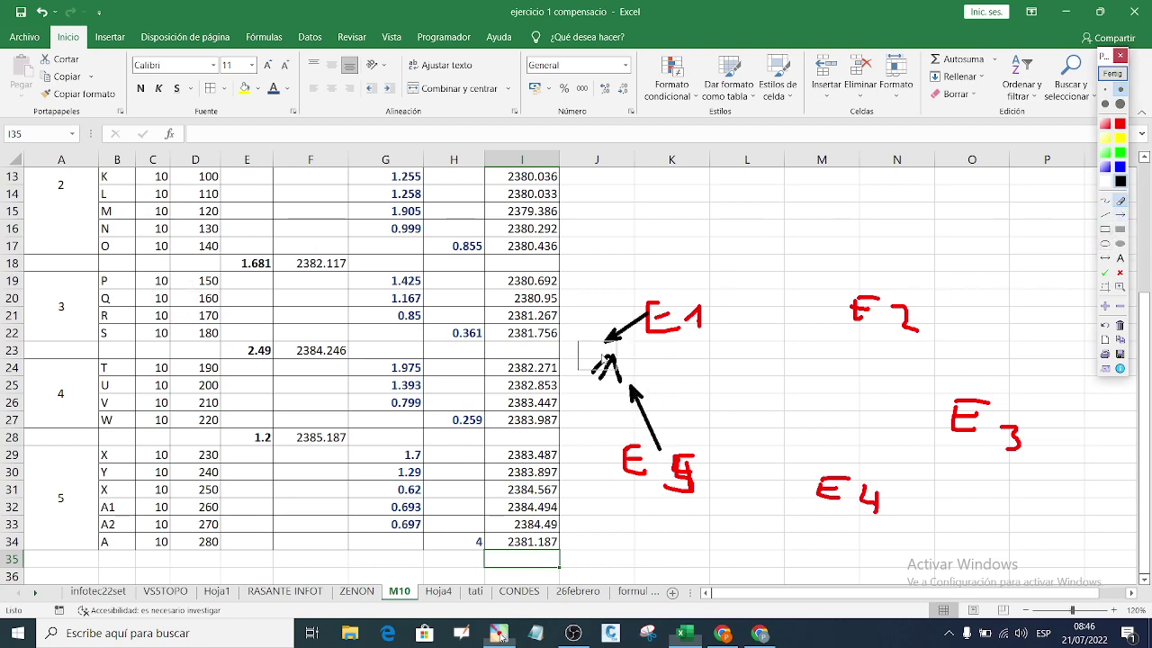
pyautogui.click(602, 364)
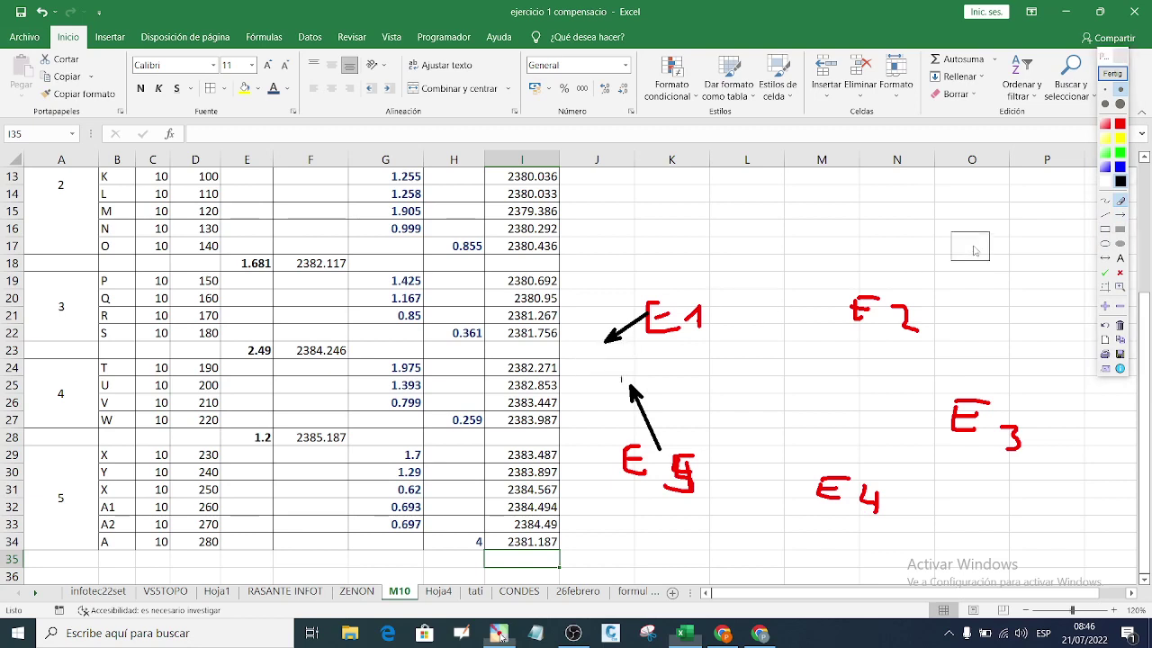
pyautogui.click(1105, 201)
pyautogui.moveTo(590, 370)
pyautogui.mouseDown()
pyautogui.moveTo(608, 356)
pyautogui.moveTo(617, 370)
pyautogui.mouseUp()
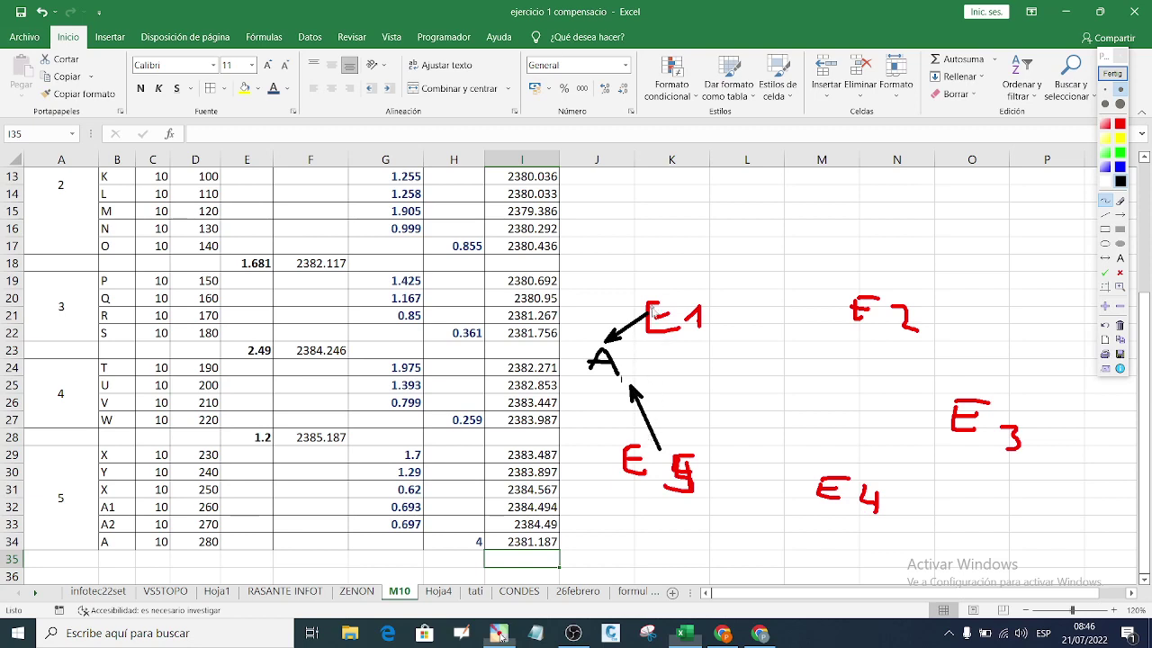
pyautogui.moveTo(673, 295)
pyautogui.mouseDown()
pyautogui.moveTo(629, 286)
pyautogui.moveTo(673, 293)
pyautogui.moveTo(684, 259)
pyautogui.mouseUp()
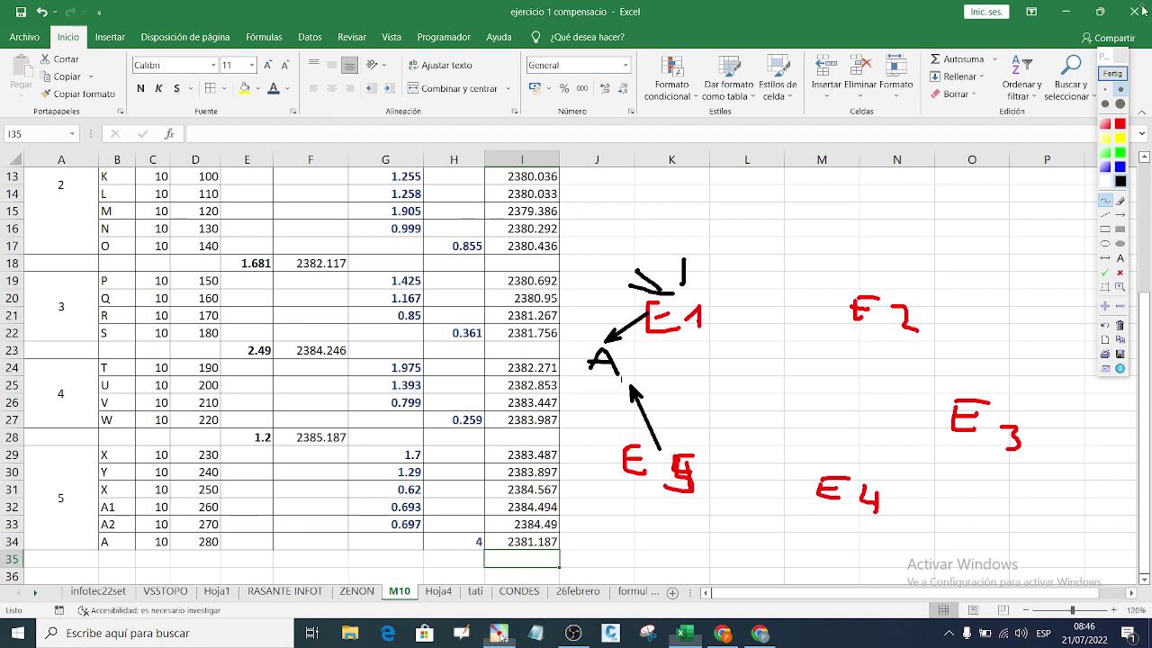
pyautogui.click(1112, 73)
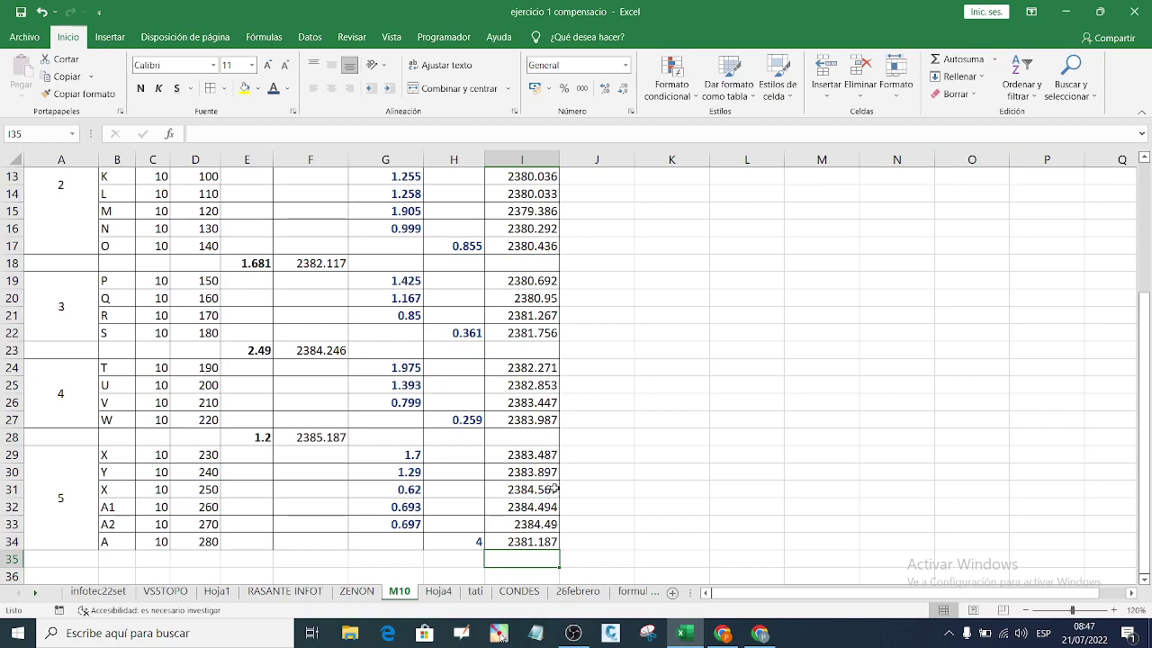
# Step: Check the closing elevation of point A against sheet ZENON and return to row 35 of sheet M10
pyautogui.scroll(2, 551, 488)
pyautogui.scroll(-2, 546, 497)
pyautogui.click(357, 591)
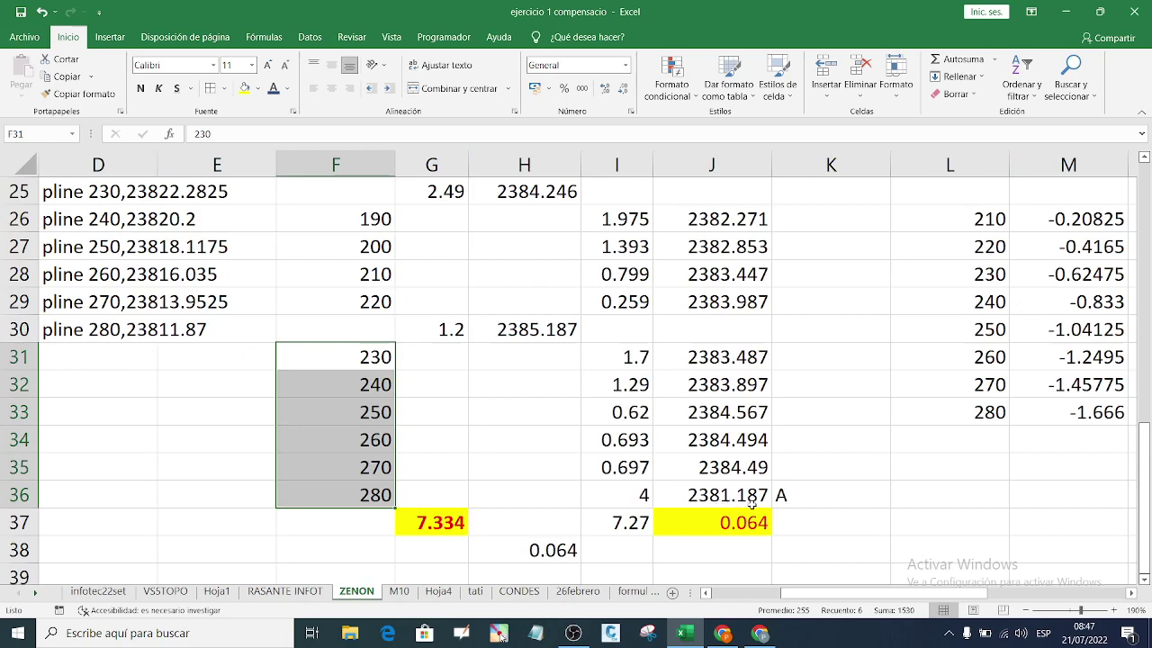
pyautogui.click(399, 591)
pyautogui.click(666, 558)
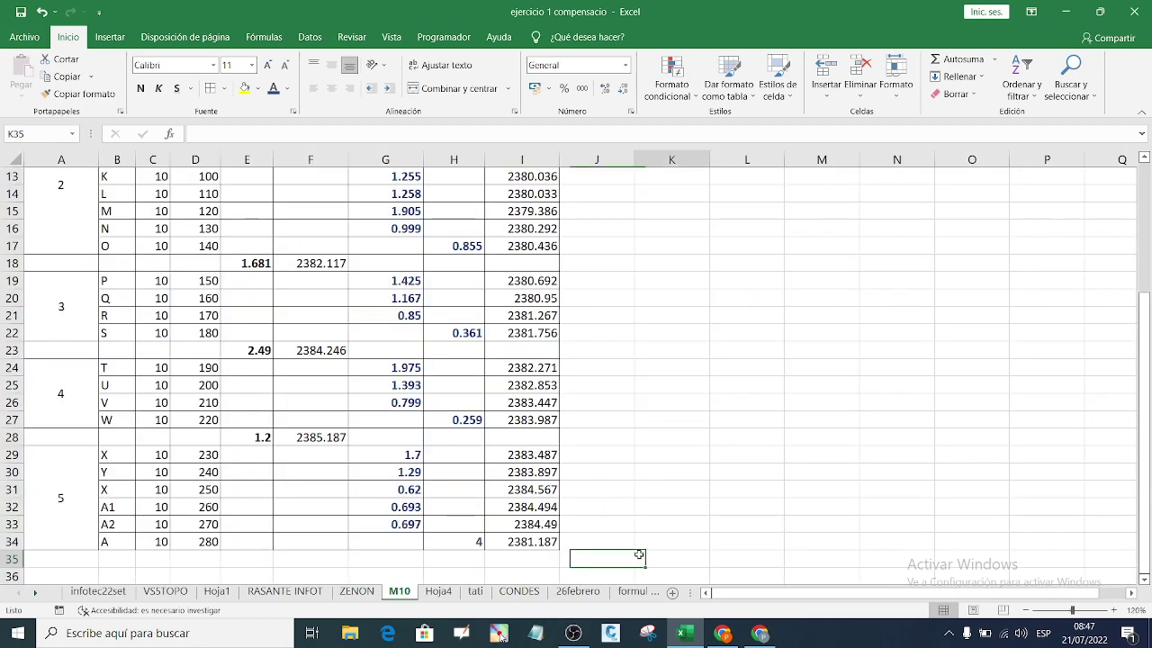
# Step: Review the levelling table and compare the closing COTA of point A in I34 with its starting COTA in I2
pyautogui.scroll(4, 493, 520)
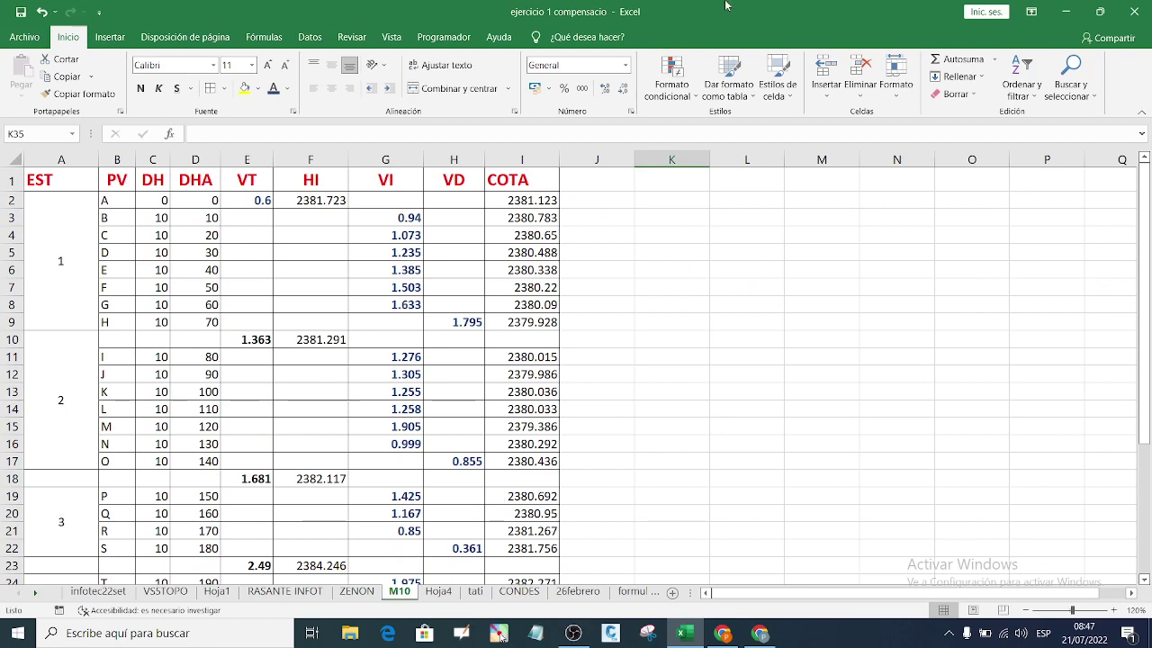
pyautogui.scroll(-3, 610, 382)
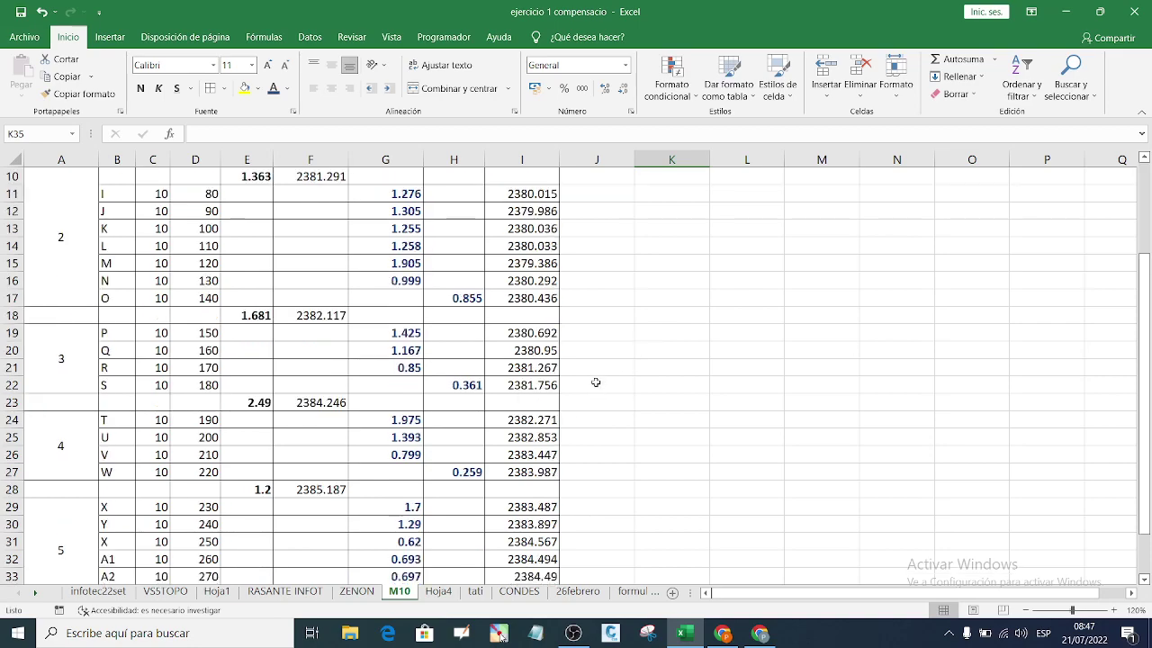
pyautogui.scroll(-3, 596, 379)
pyautogui.scroll(3, 602, 378)
pyautogui.scroll(3, 616, 373)
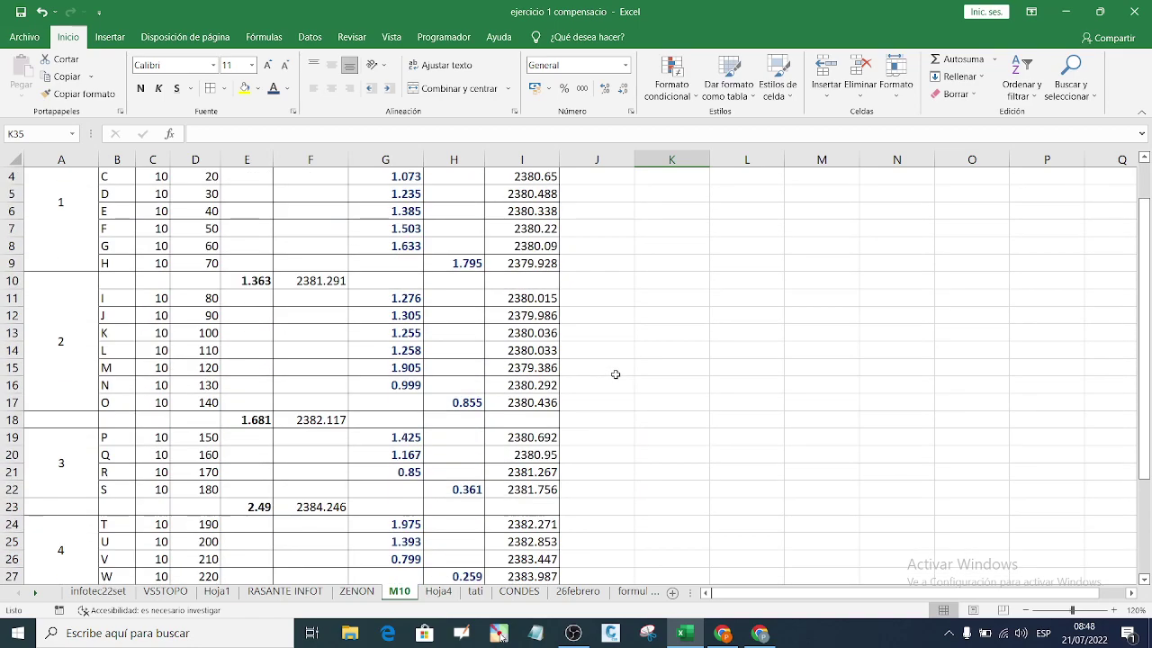
pyautogui.scroll(-1, 620, 369)
pyautogui.scroll(-3, 623, 372)
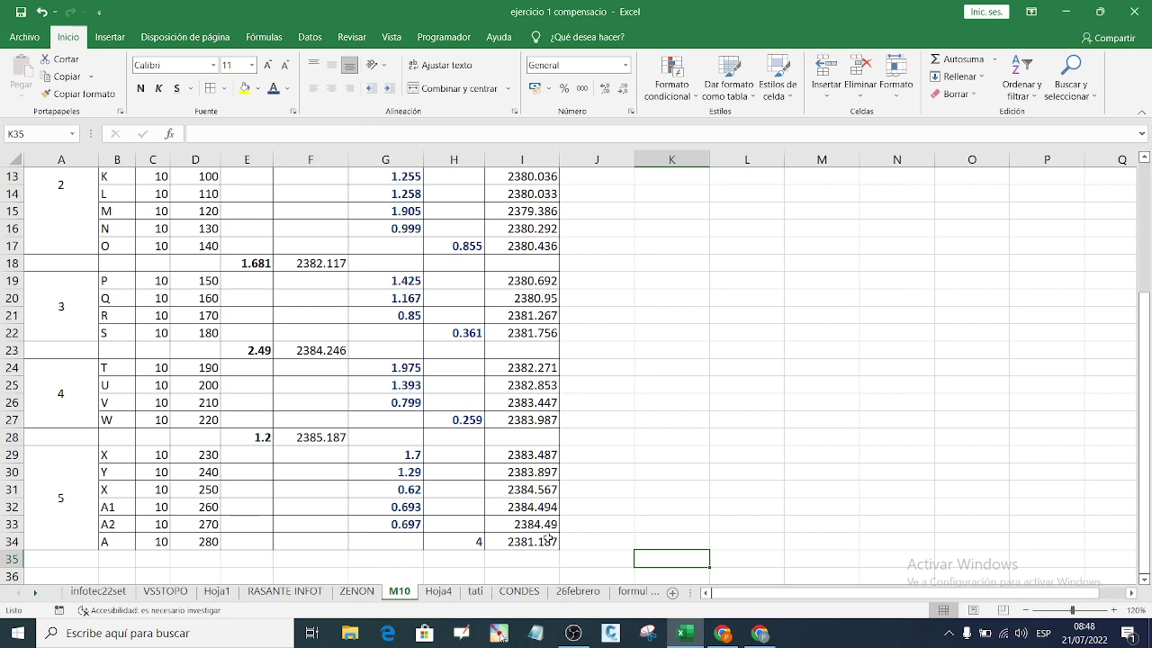
pyautogui.click(642, 522)
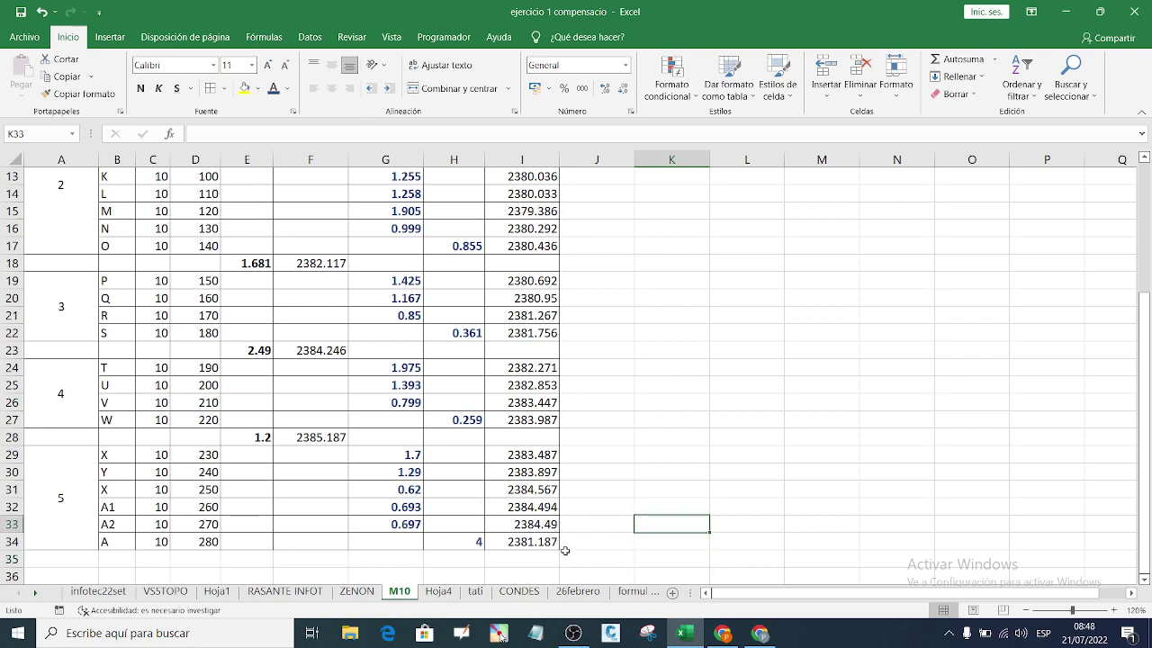
pyautogui.scroll(-1, 550, 557)
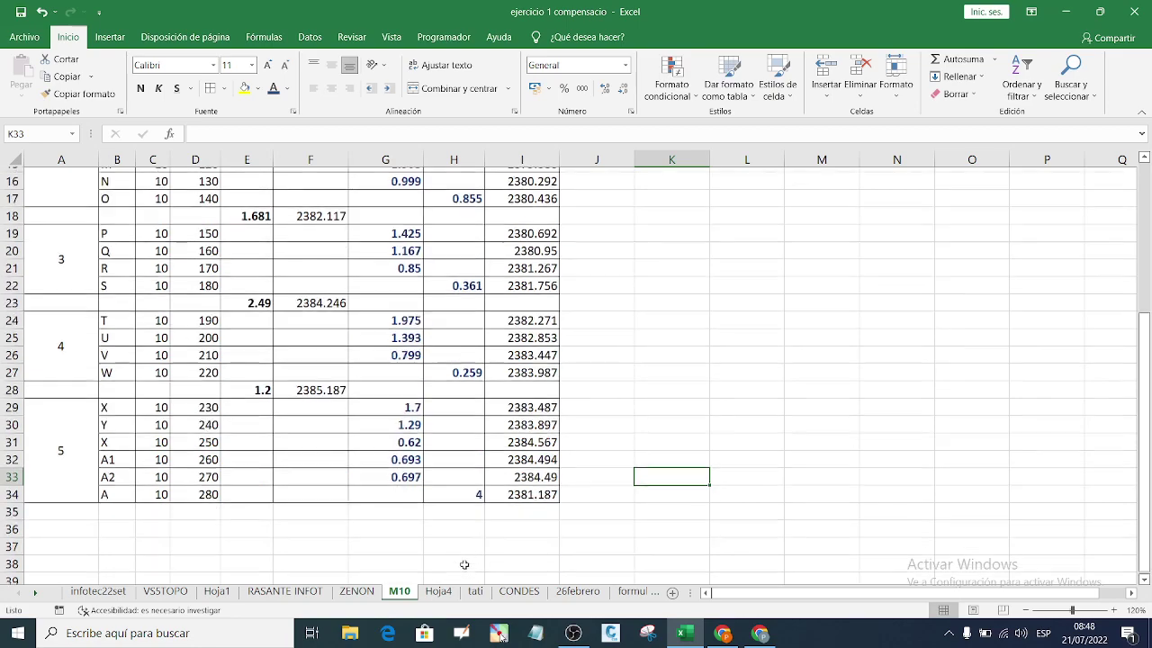
pyautogui.click(536, 490)
pyautogui.scroll(5, 536, 490)
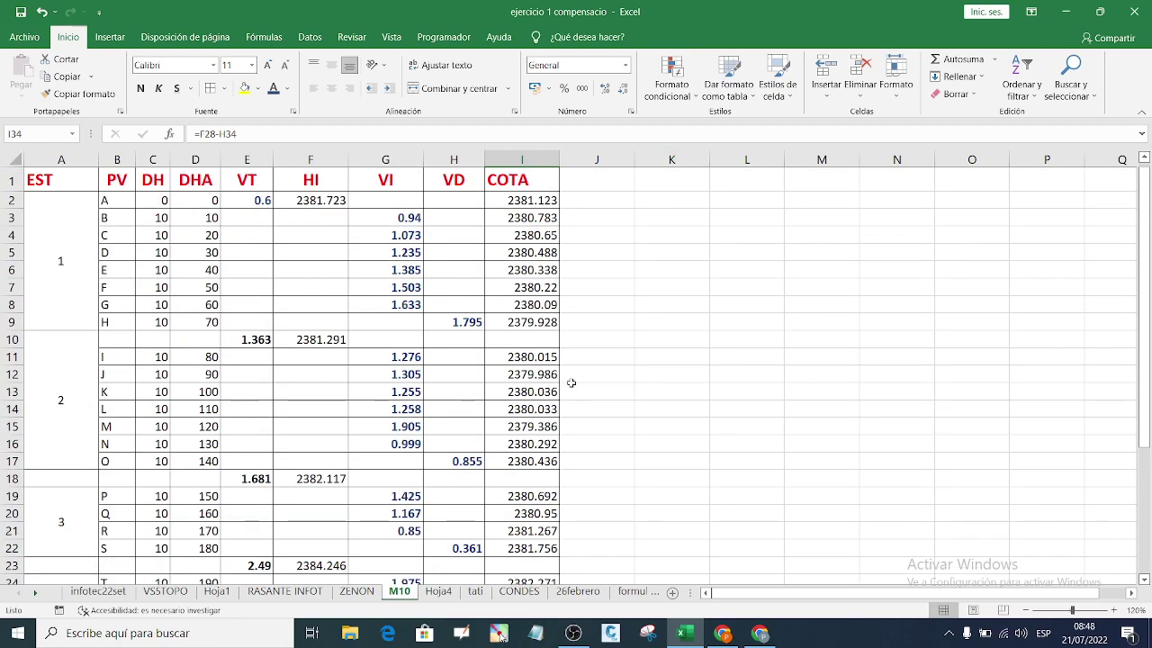
pyautogui.click(539, 202)
pyautogui.scroll(-6, 610, 516)
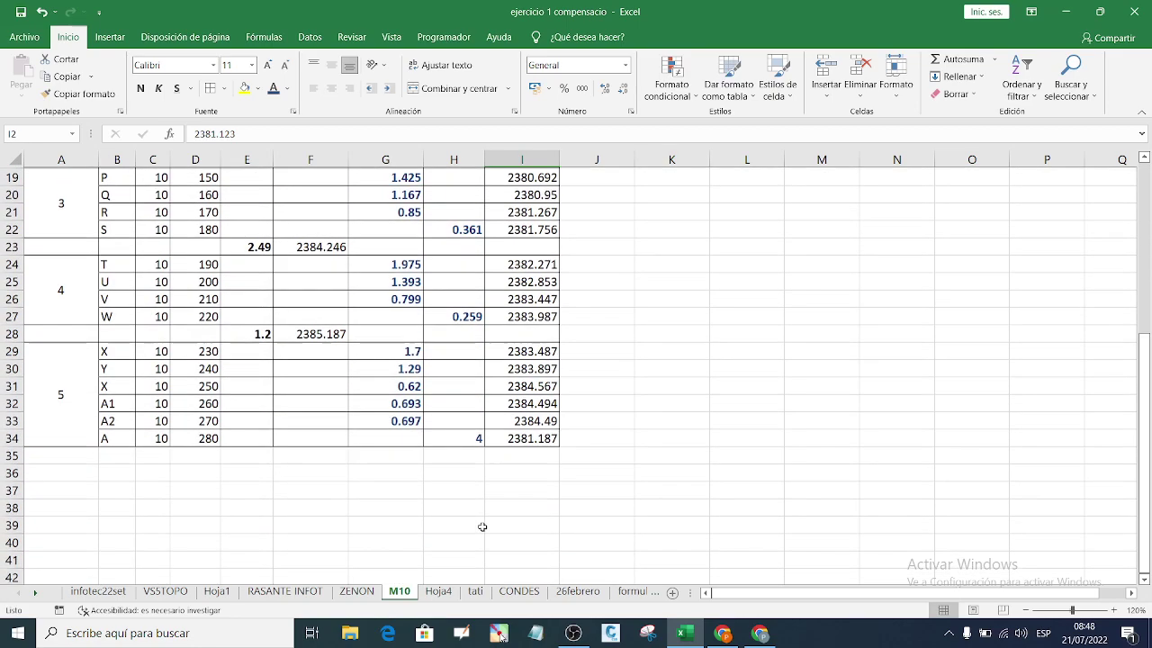
# Step: Label cell F38 EC and calculate the closing error in G38 with the formula =I34-I2
pyautogui.click(241, 474)
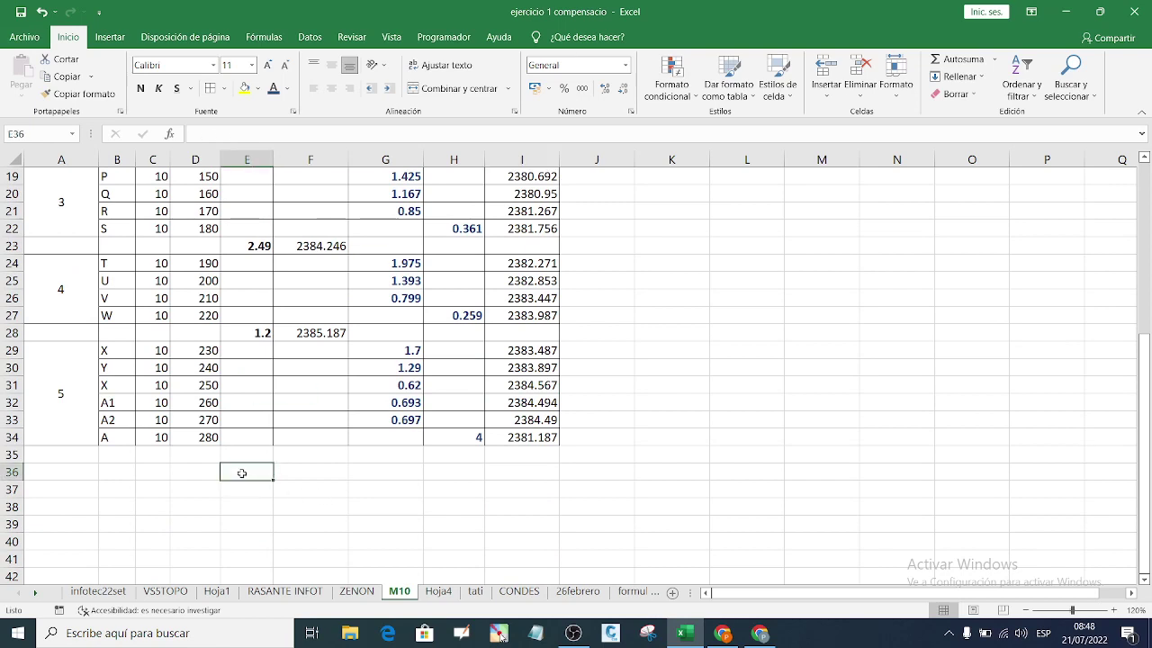
pyautogui.click(291, 506)
pyautogui.write('EC')
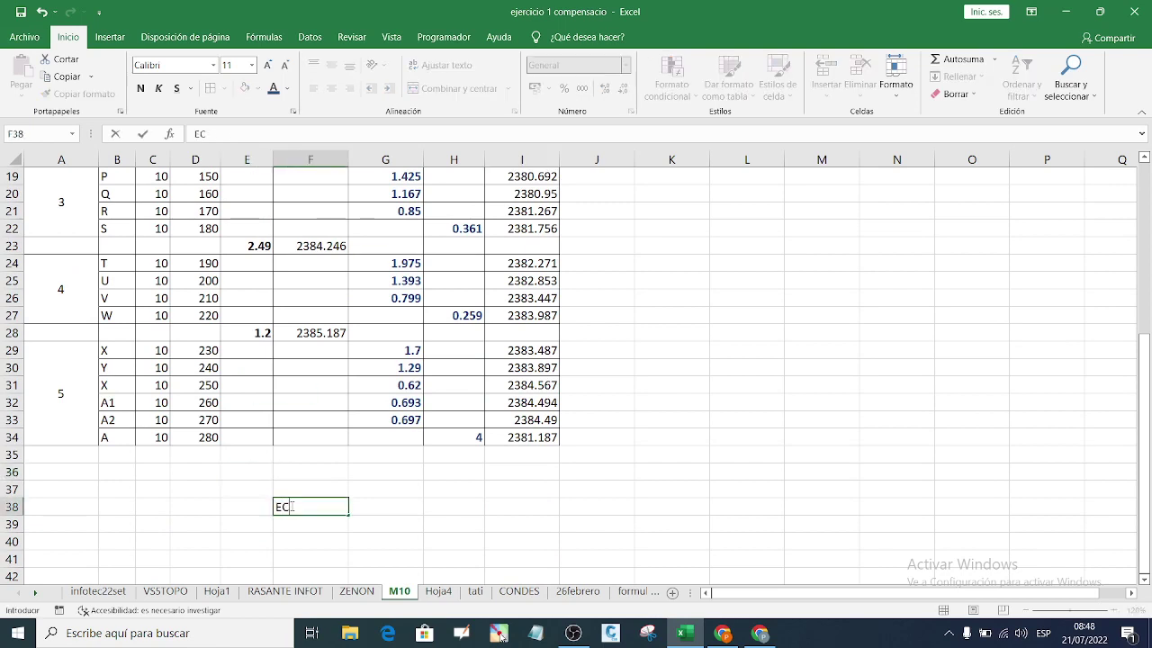
pyautogui.press('Tab')
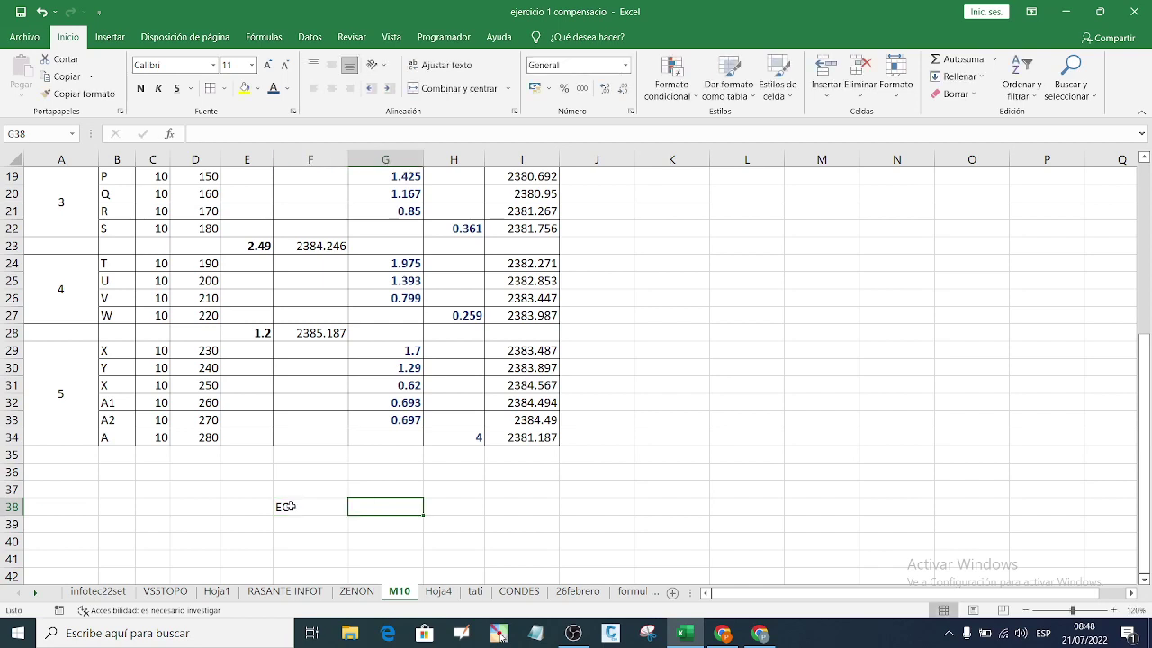
pyautogui.write('=')
pyautogui.click(545, 435)
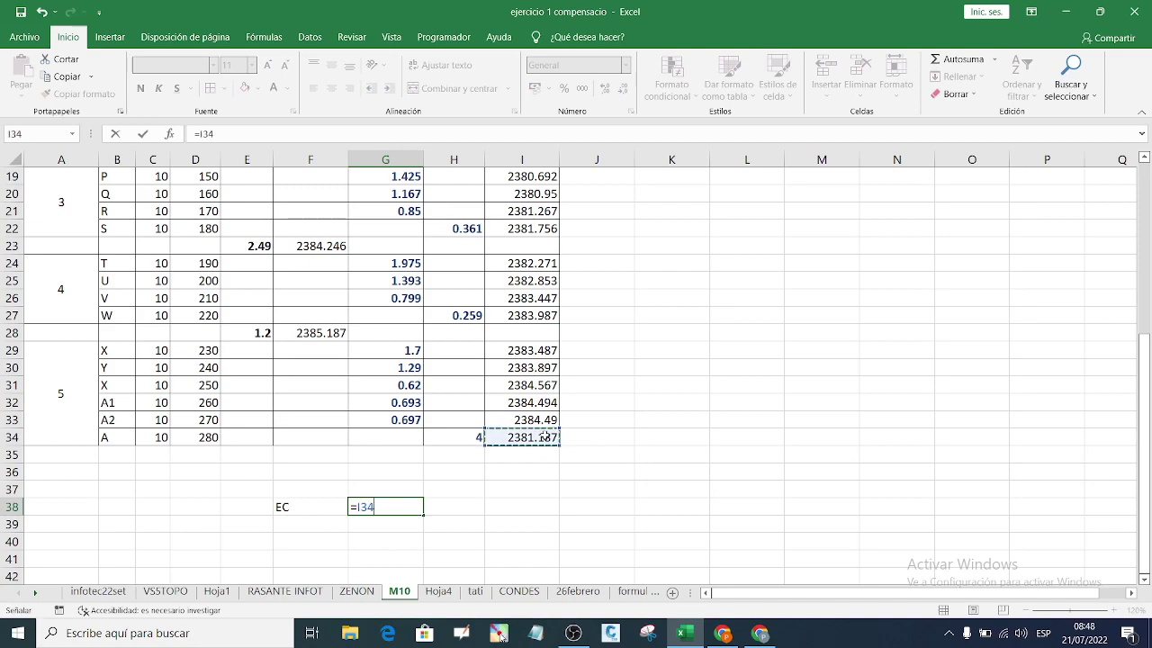
pyautogui.write('-')
pyautogui.scroll(6, 538, 297)
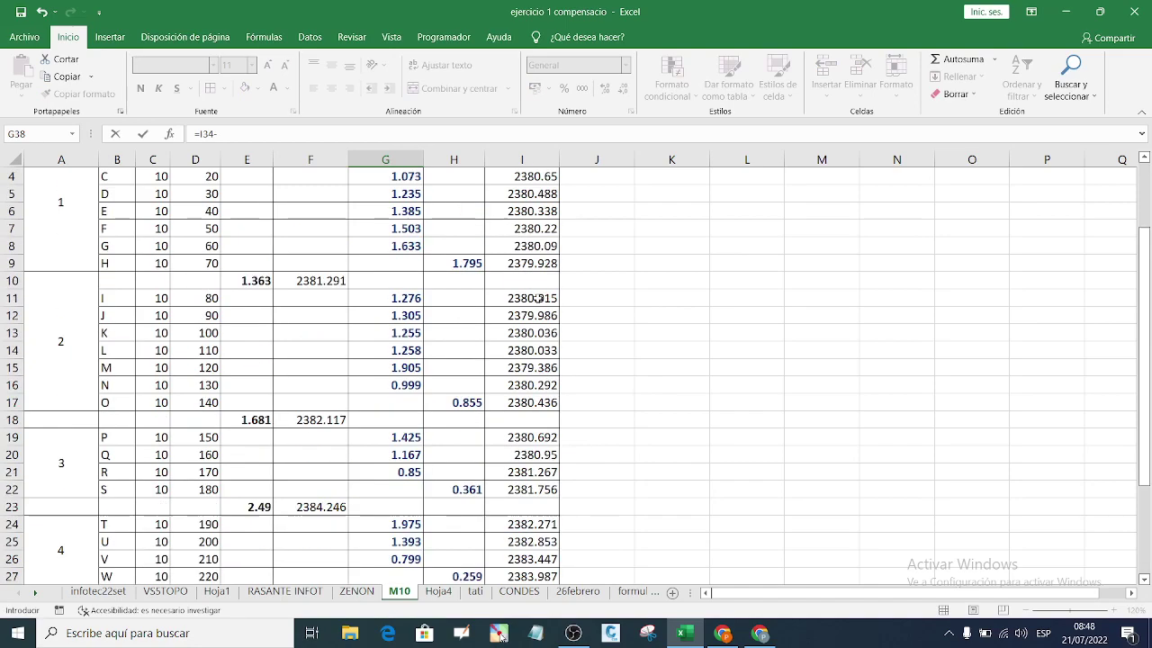
pyautogui.click(536, 201)
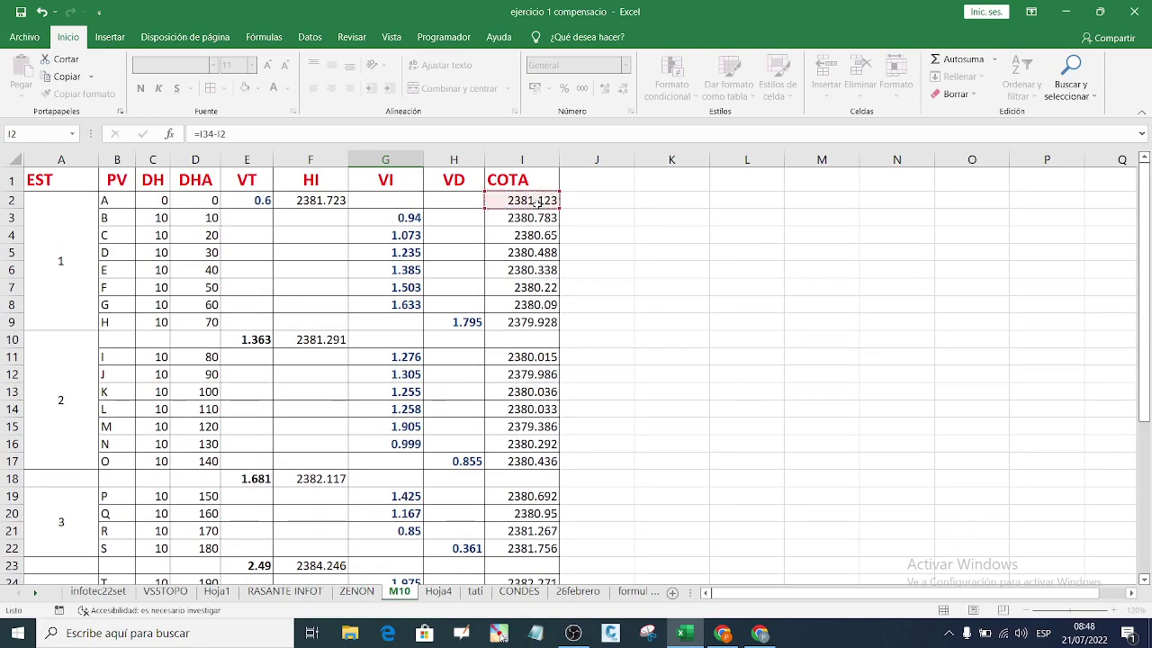
pyautogui.press('Return')
pyautogui.click(398, 559)
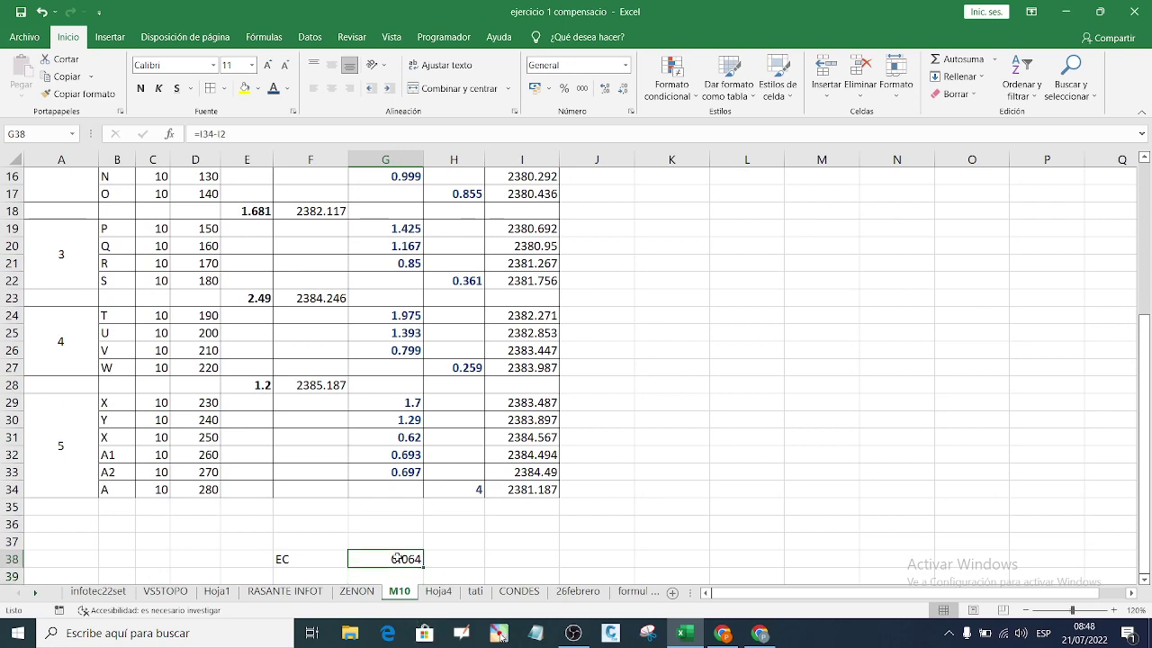
# Step: Format the EC label and its value in F38:G38 as bold red text
pyautogui.click(296, 559)
pyautogui.moveTo(349, 564); pyautogui.dragTo(409, 562)
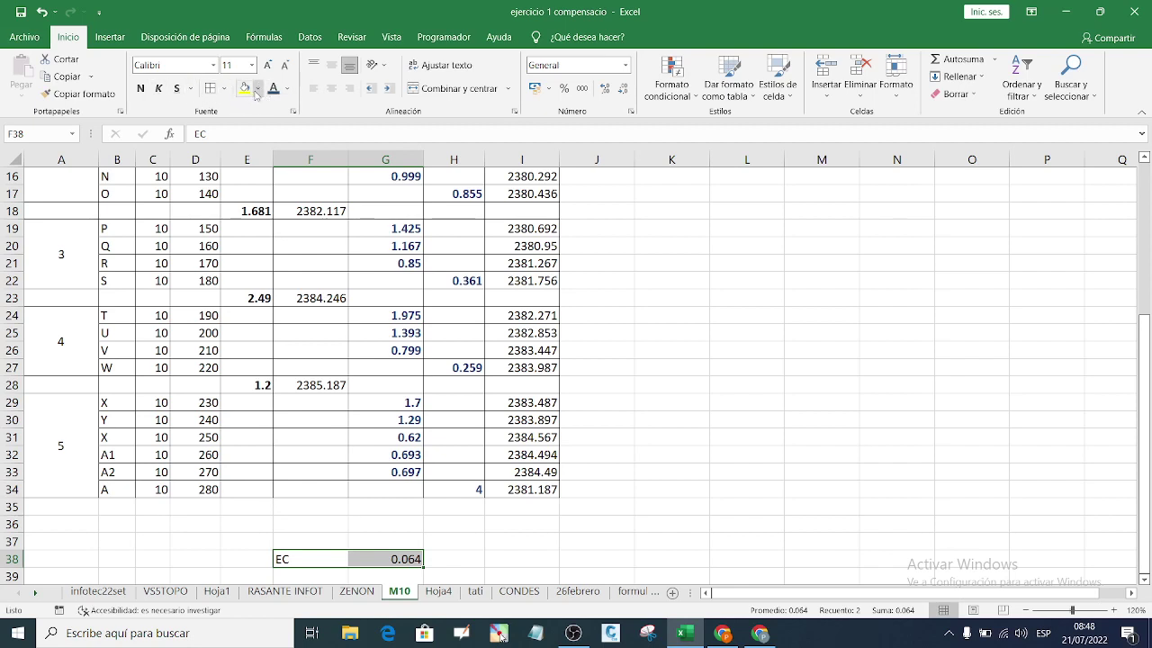
pyautogui.click(145, 90)
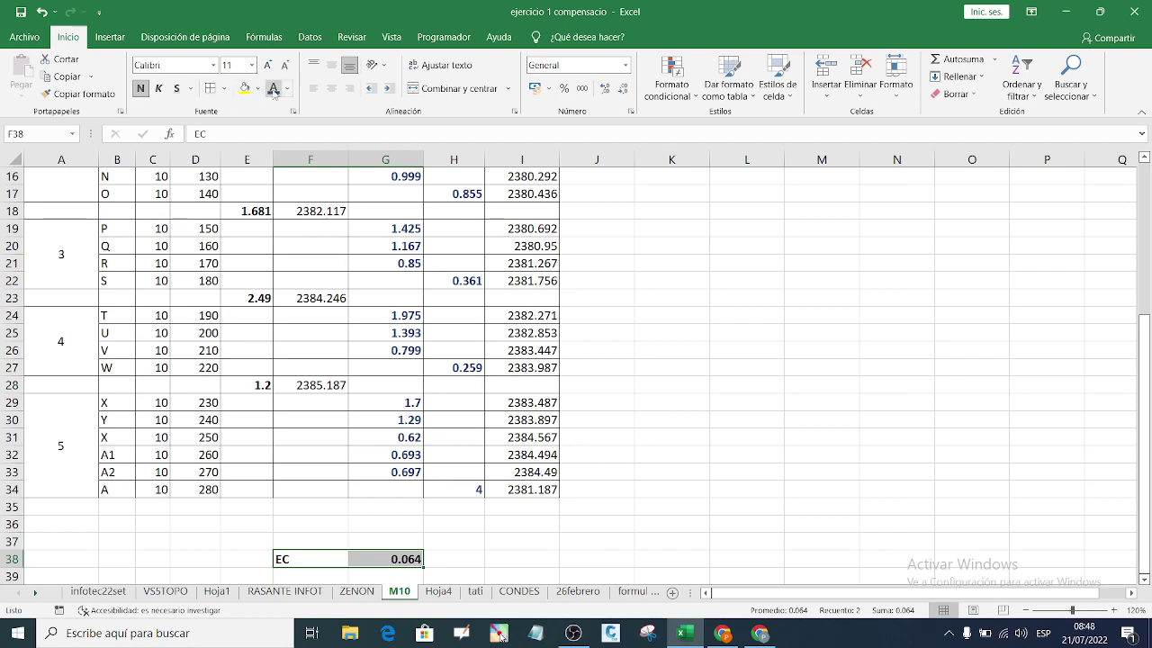
pyautogui.click(287, 89)
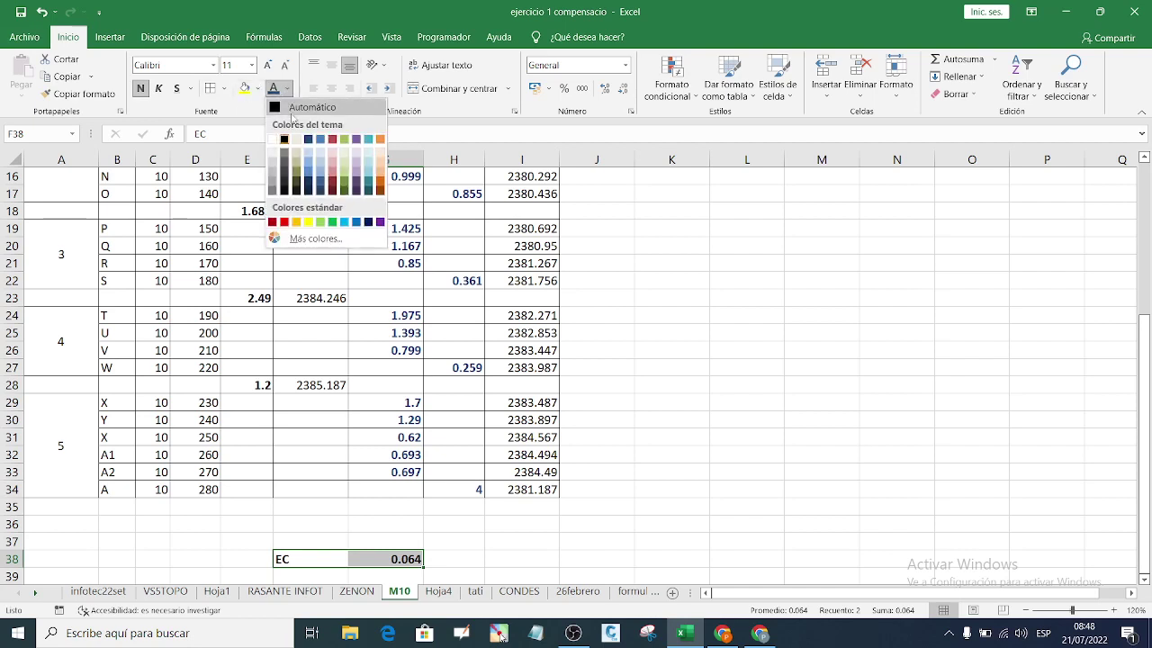
pyautogui.click(284, 221)
pyautogui.click(478, 560)
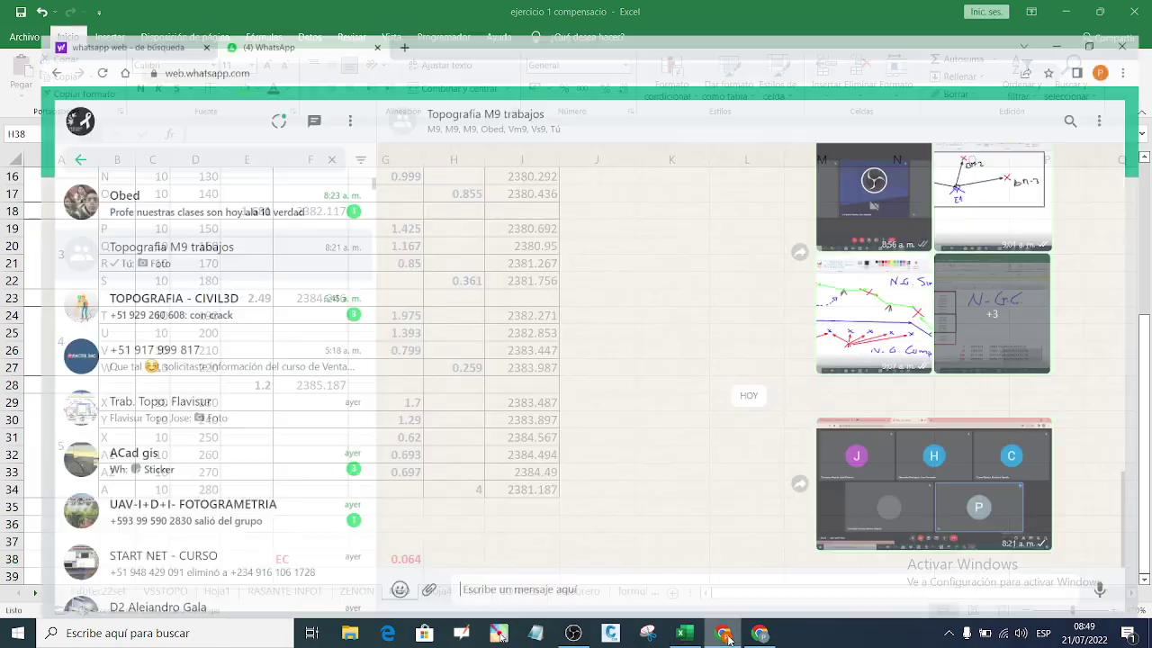
# Step: Switch to Chrome, open the Meet link from the class page La nivelación. Tipos de nivelación, and return to Excel
pyautogui.click(760, 634)
pyautogui.click(762, 634)
pyautogui.click(760, 634)
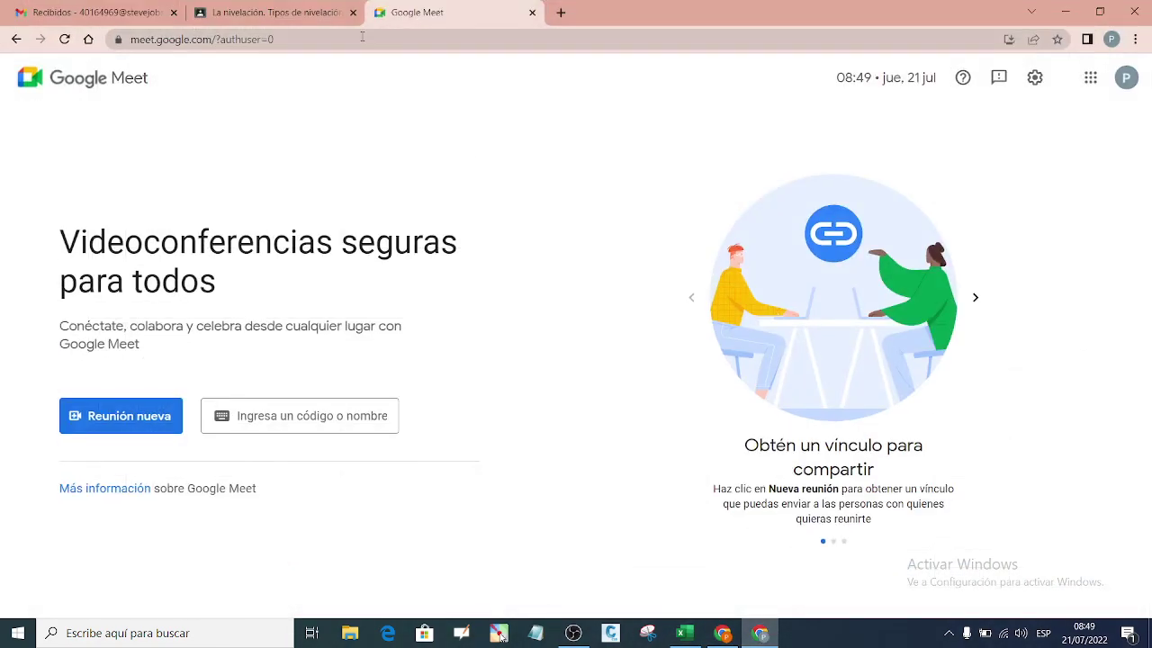
pyautogui.click(306, 12)
pyautogui.click(292, 370)
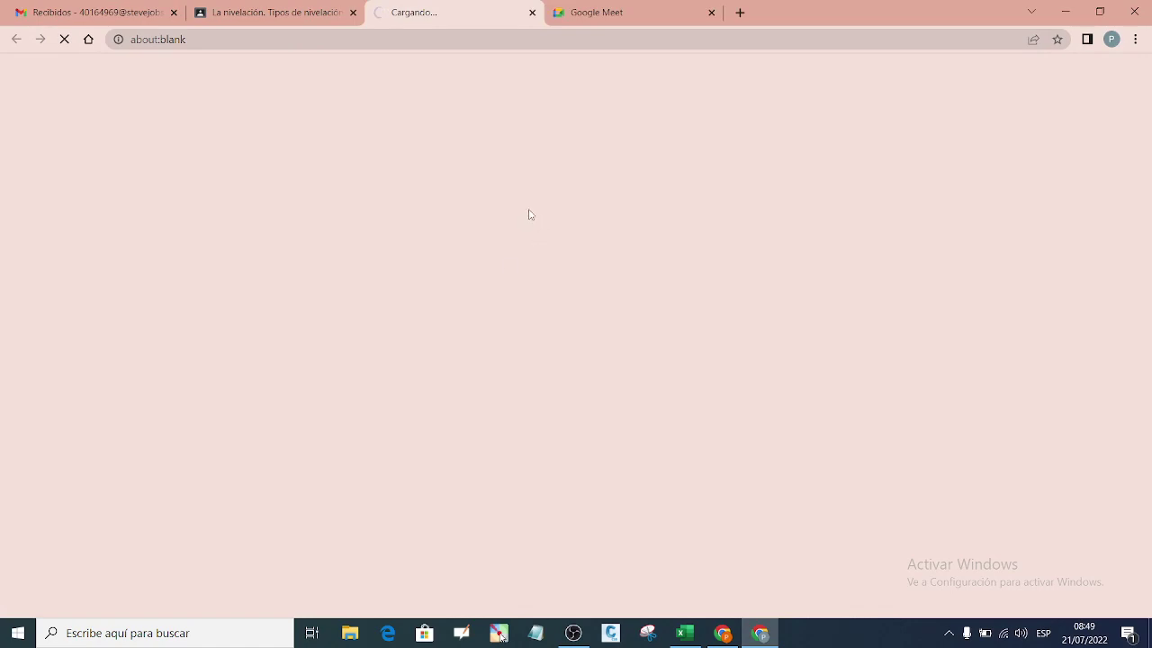
pyautogui.click(1064, 12)
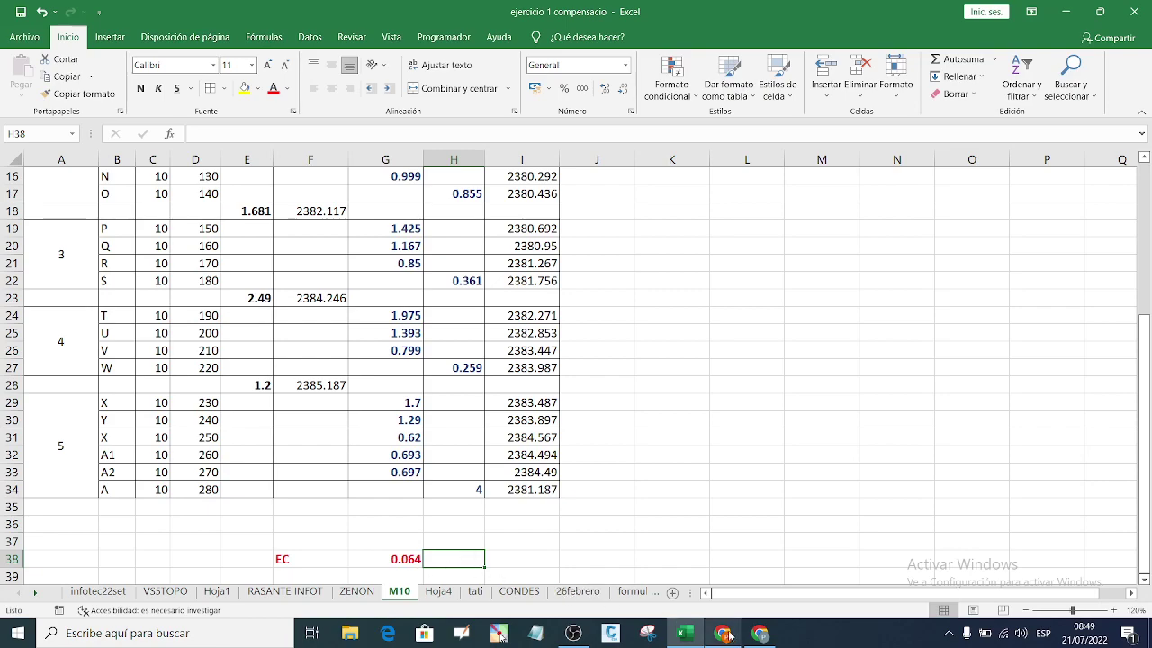
pyautogui.click(764, 637)
pyautogui.click(764, 637)
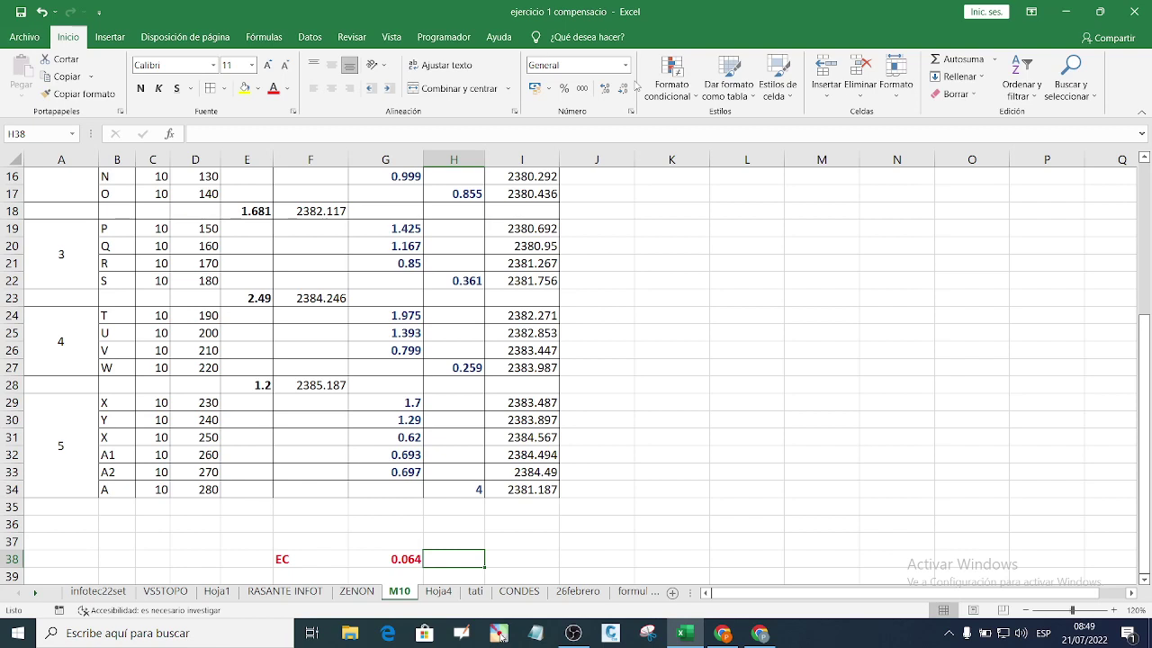
pyautogui.click(732, 635)
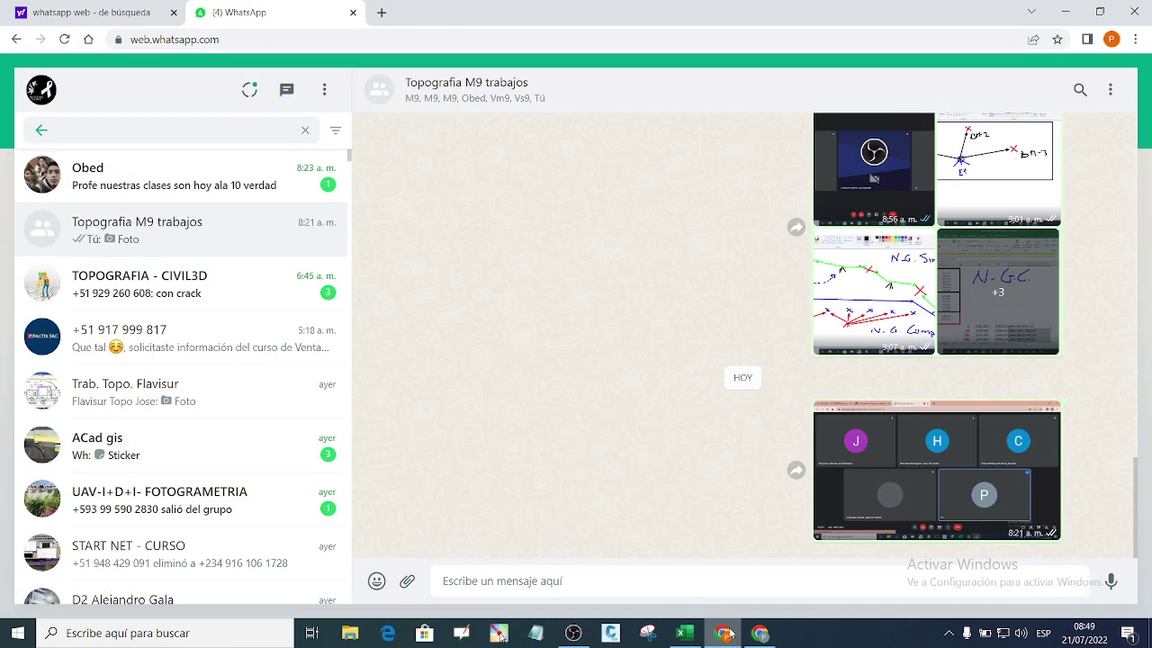
pyautogui.click(729, 634)
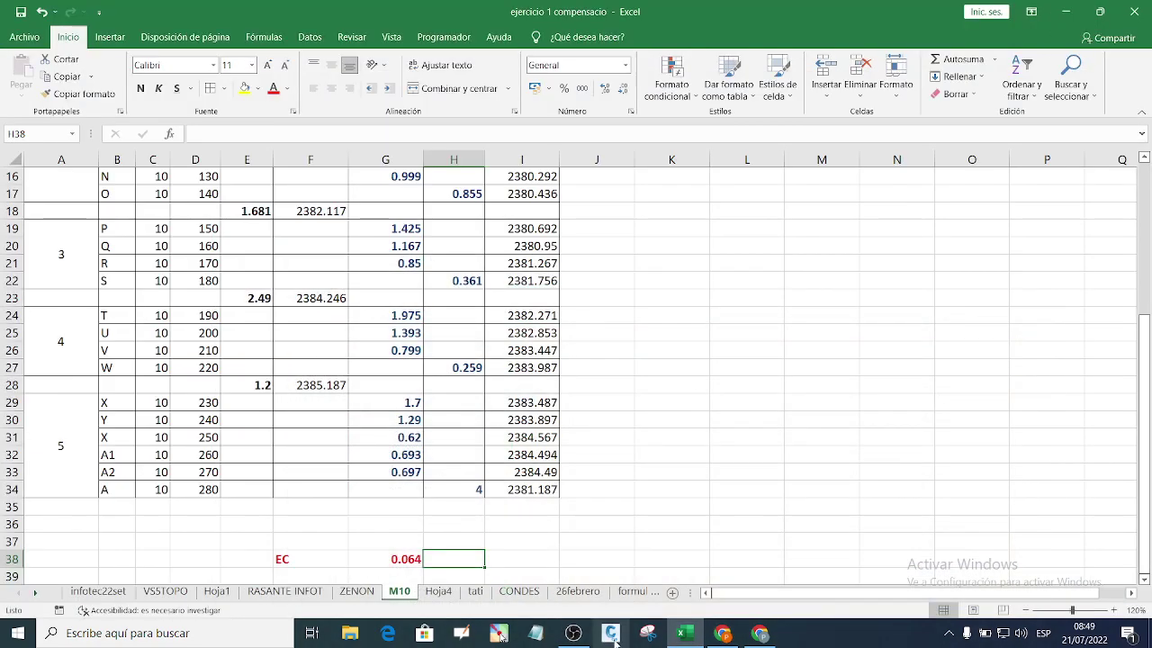
# Step: Switch to Chrome, check the loading meeting tab, close the spare Google Meet home tab, and return to Excel
pyautogui.click(760, 634)
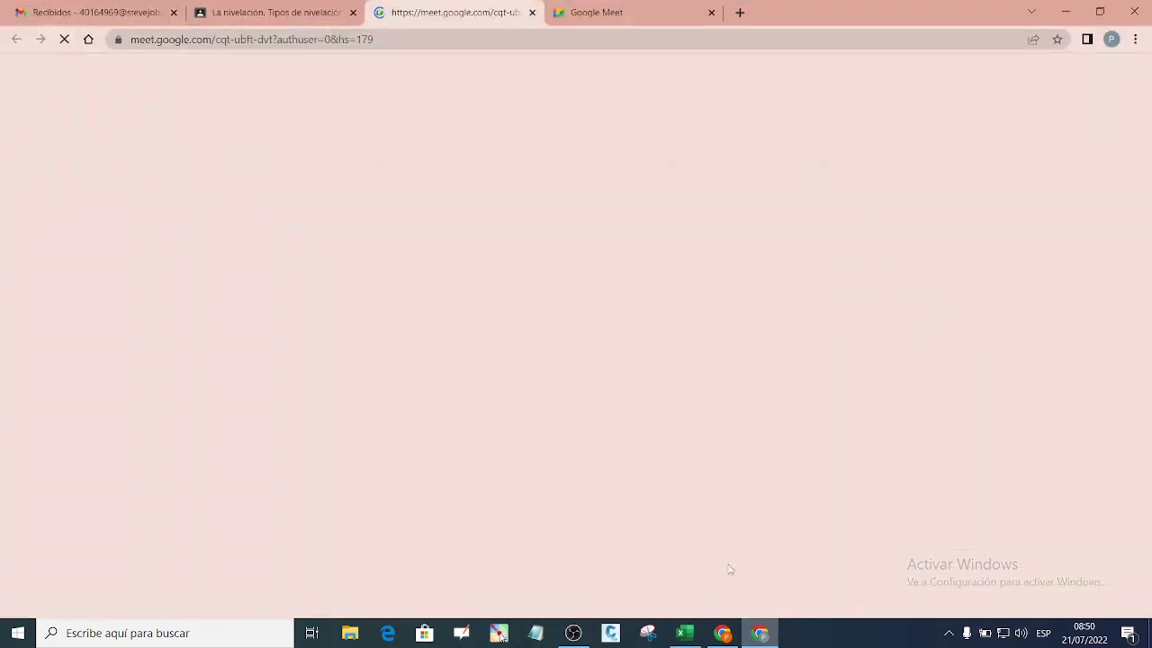
pyautogui.click(270, 12)
pyautogui.click(440, 12)
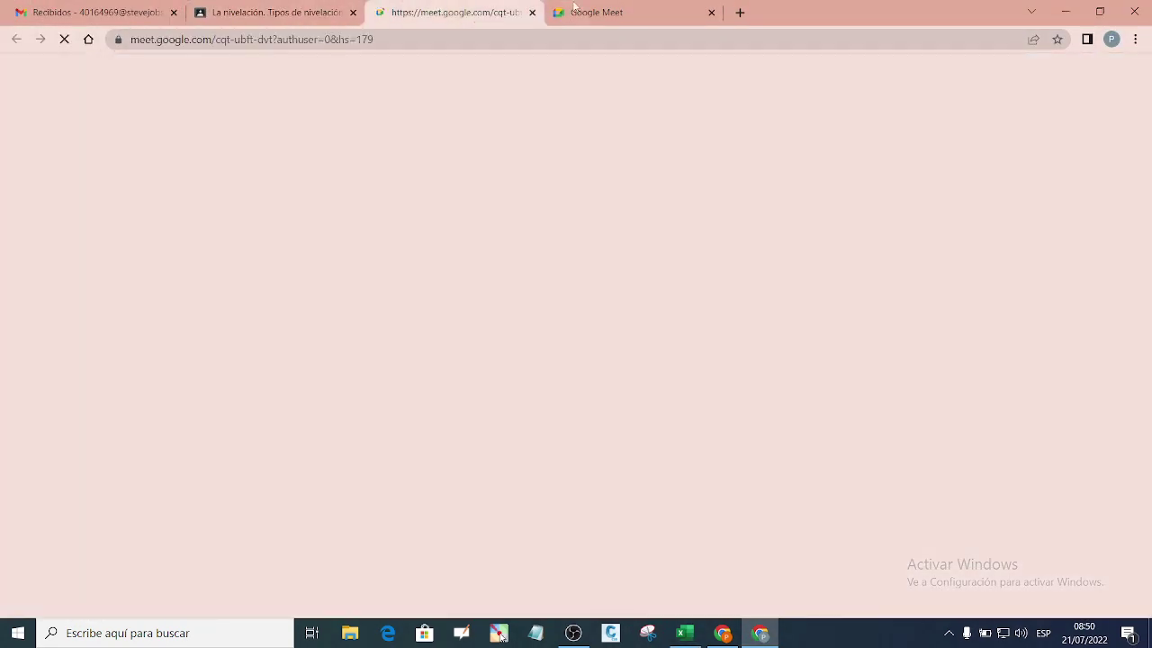
pyautogui.click(573, 10)
pyautogui.click(711, 12)
pyautogui.click(1065, 11)
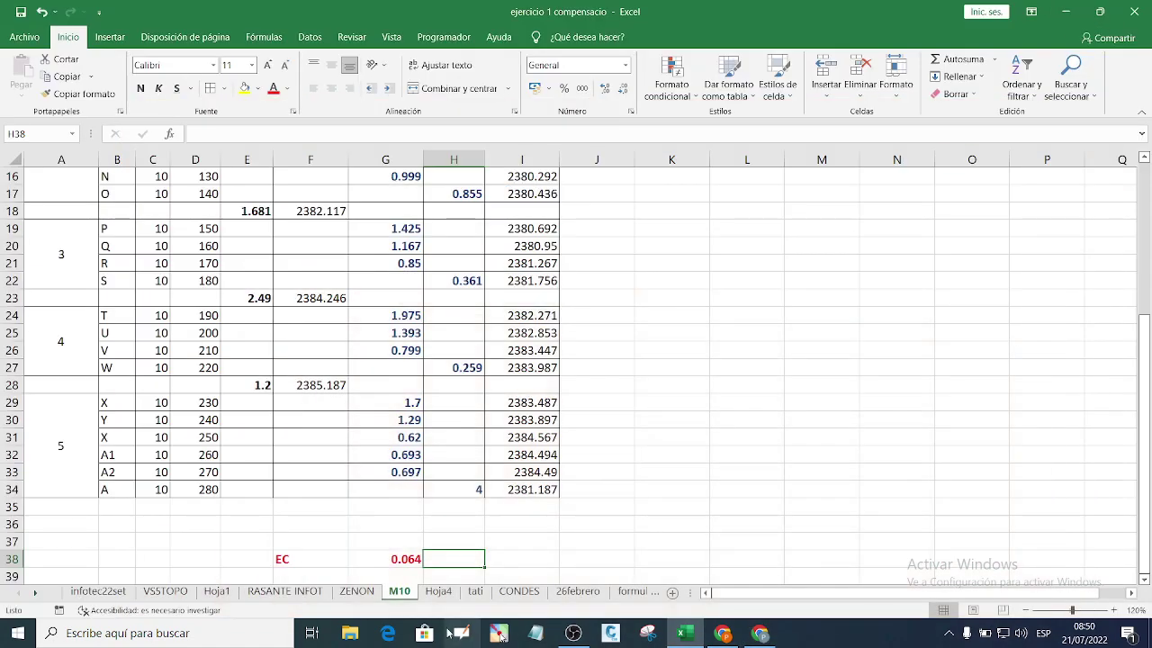
# Step: In File Explorer, browse drive D to estudios a distancia plq > PLAN DE ESTUDIOS 2022 > modulo 2 > compenscion cotas and open the MODULO 2 UNIDAD 1COMPENSACION PDF
pyautogui.click(353, 635)
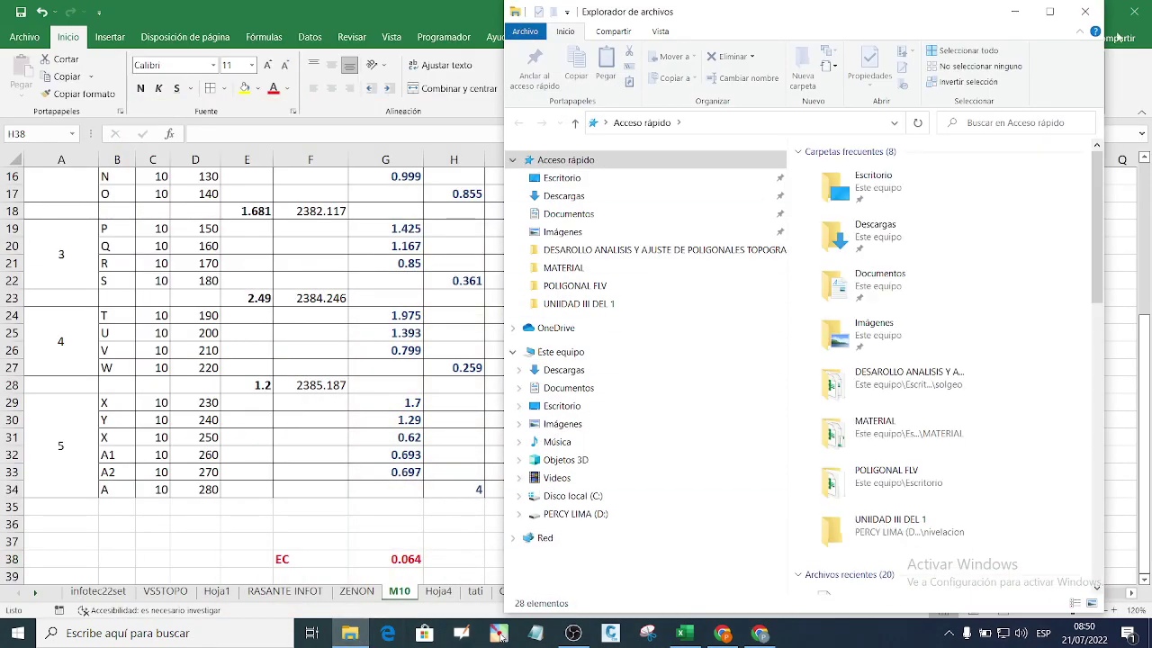
pyautogui.click(1049, 11)
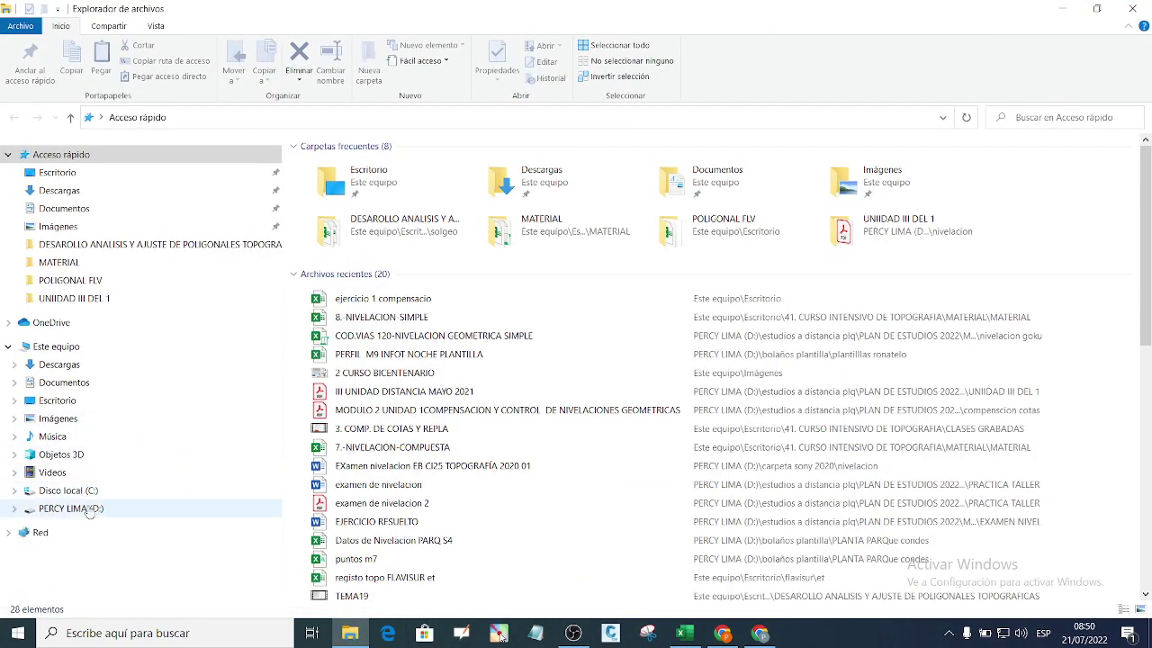
pyautogui.click(69, 508)
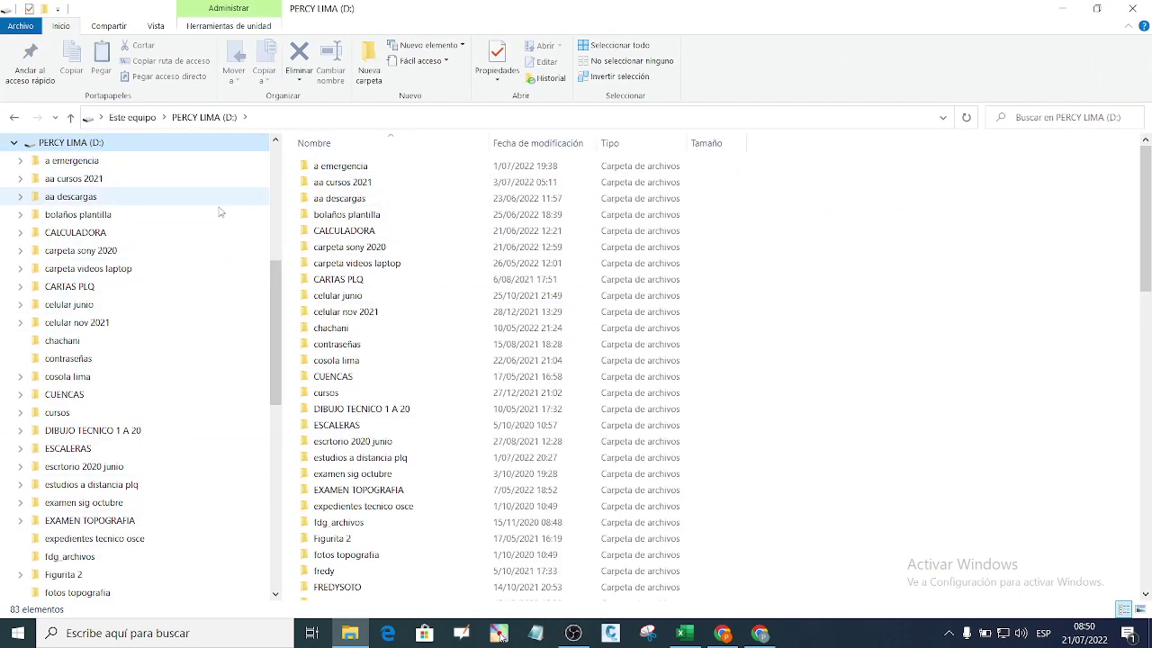
pyautogui.doubleClick(412, 457)
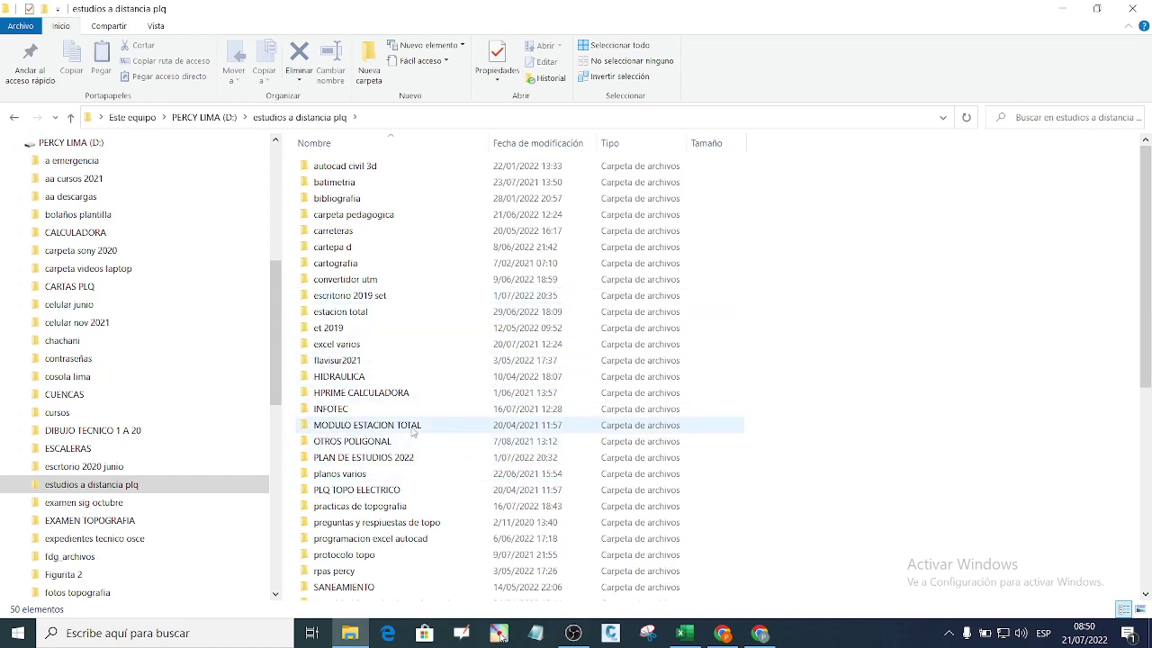
pyautogui.doubleClick(412, 457)
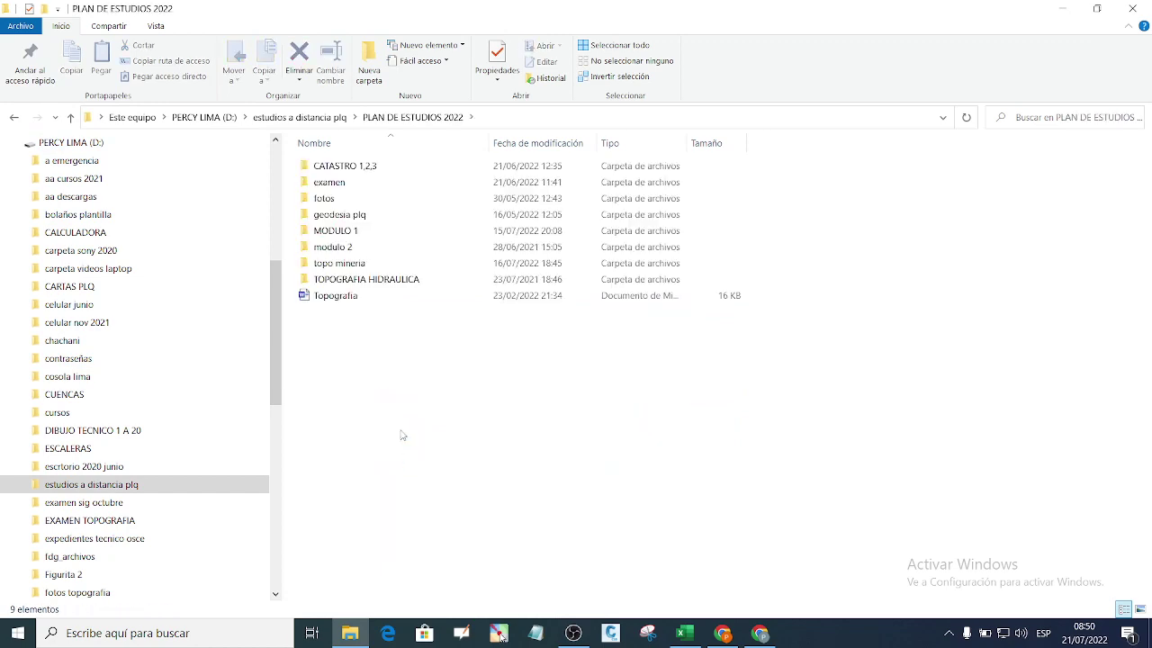
pyautogui.doubleClick(358, 247)
pyautogui.doubleClick(360, 165)
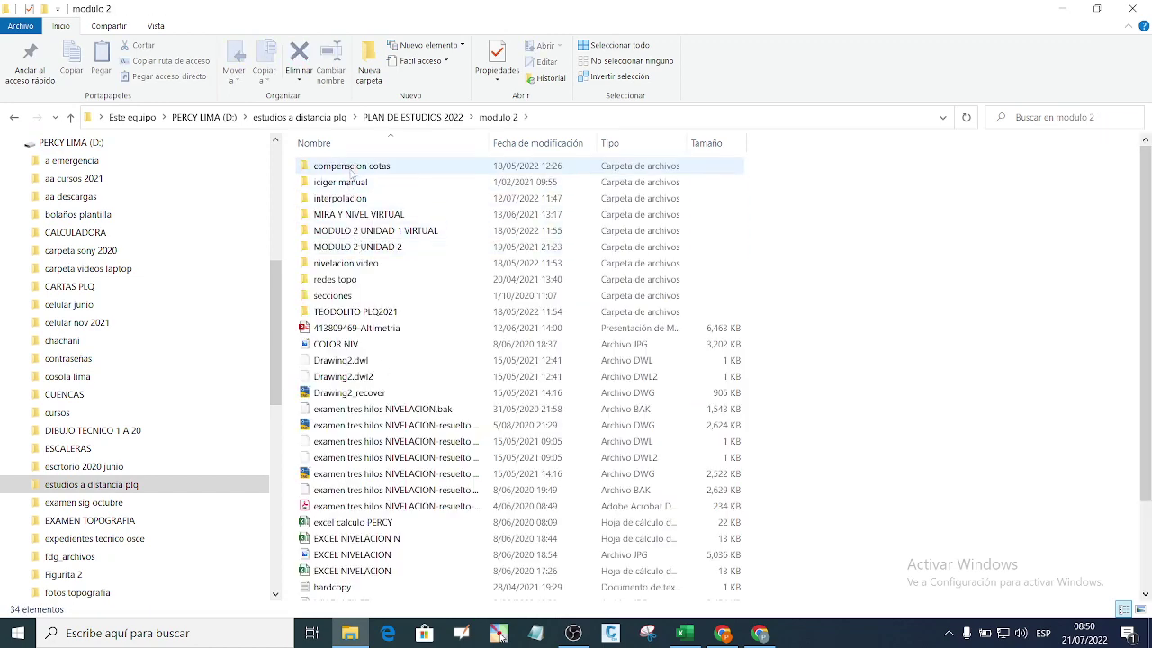
pyautogui.doubleClick(374, 180)
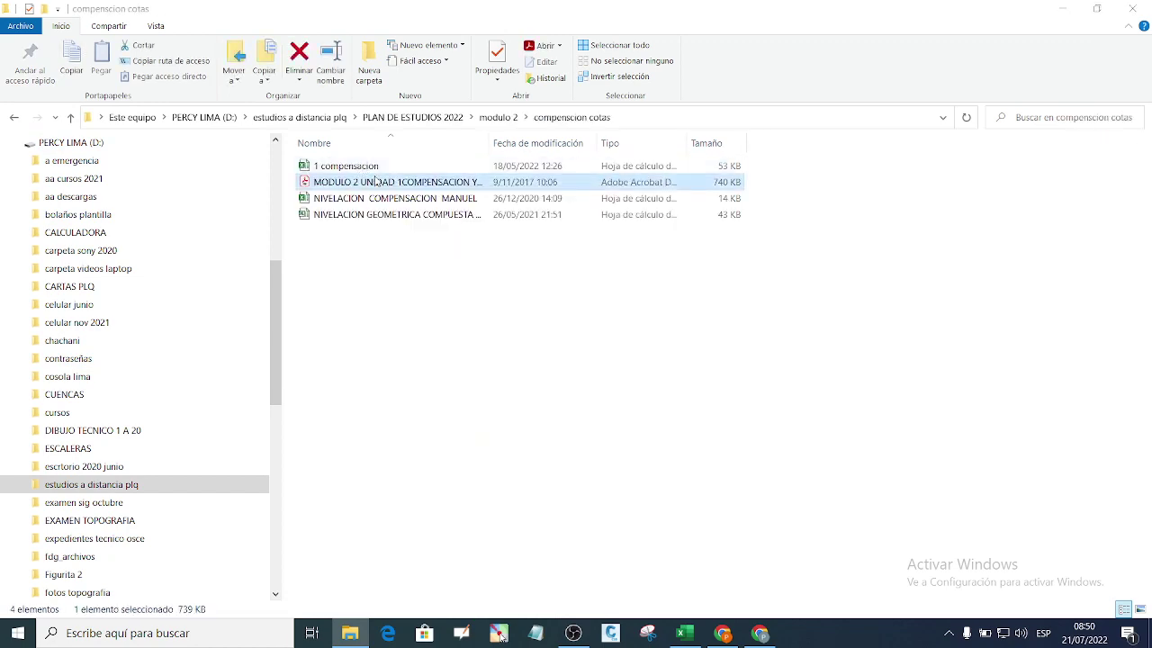
# Step: Collapse the PDF's tools pane and read the sections on geometric levelling compensation and the altimetric closing error Ec = Qf-Qi
pyautogui.click(505, 75)
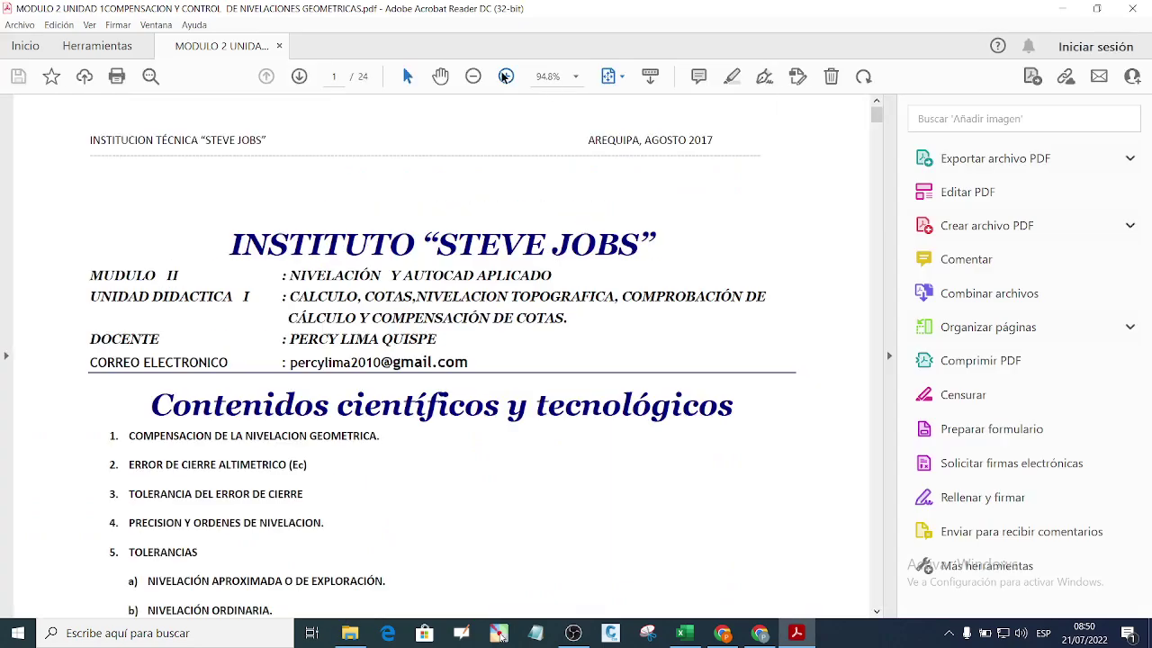
pyautogui.scroll(-5, 527, 337)
pyautogui.scroll(-5, 537, 338)
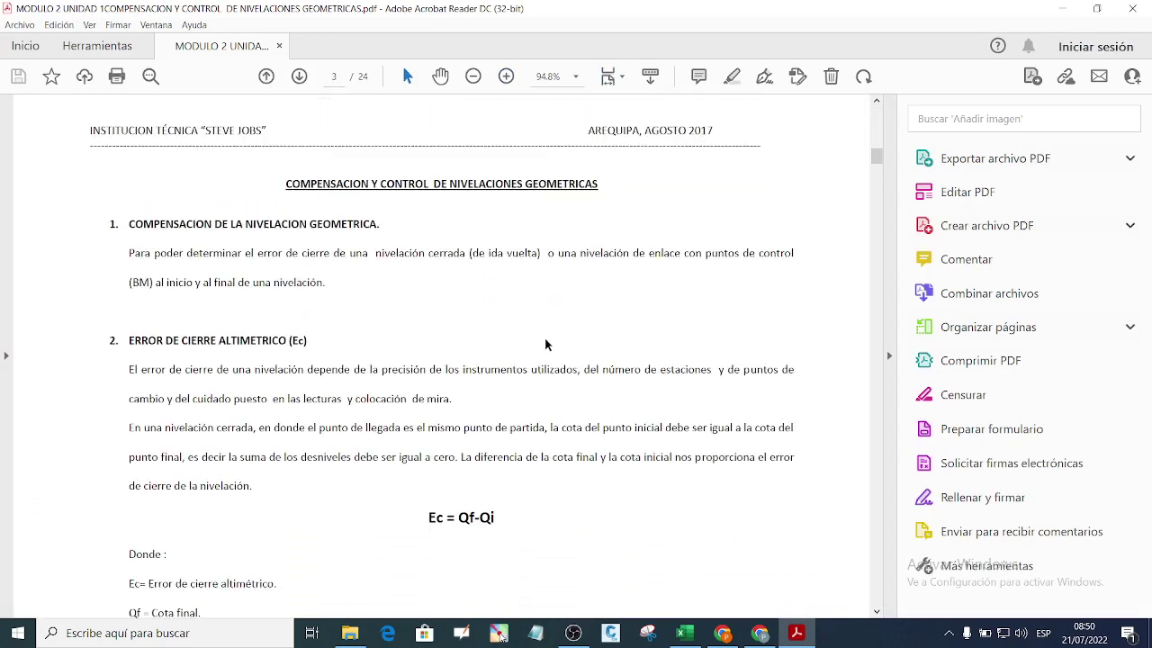
pyautogui.click(890, 356)
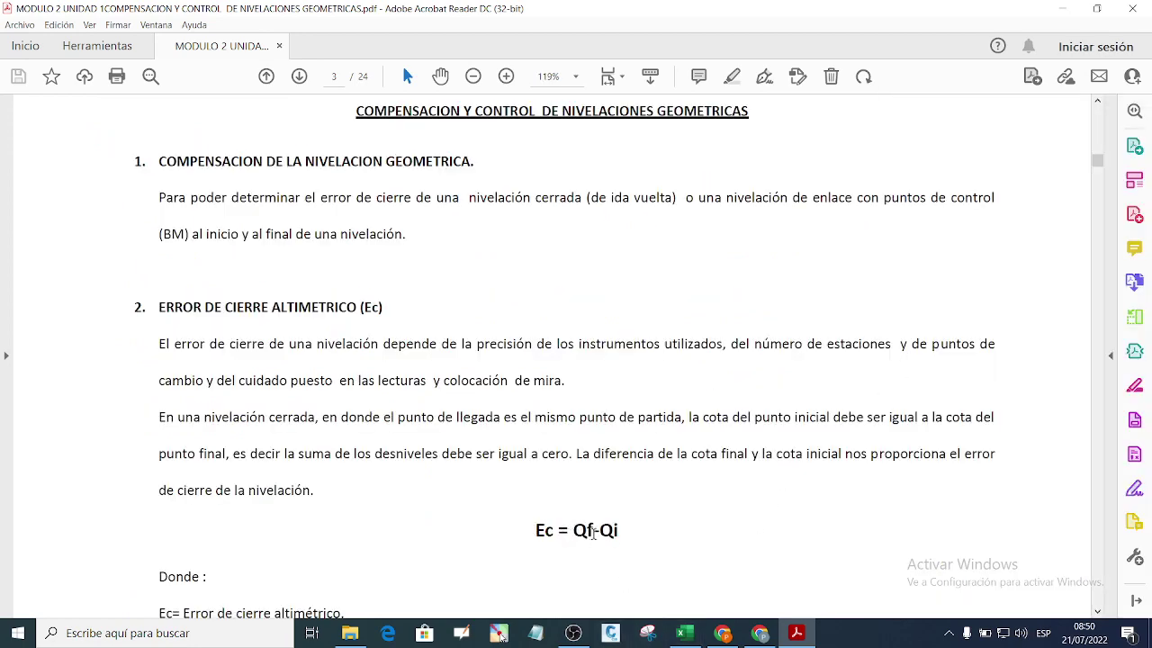
pyautogui.scroll(-3, 621, 530)
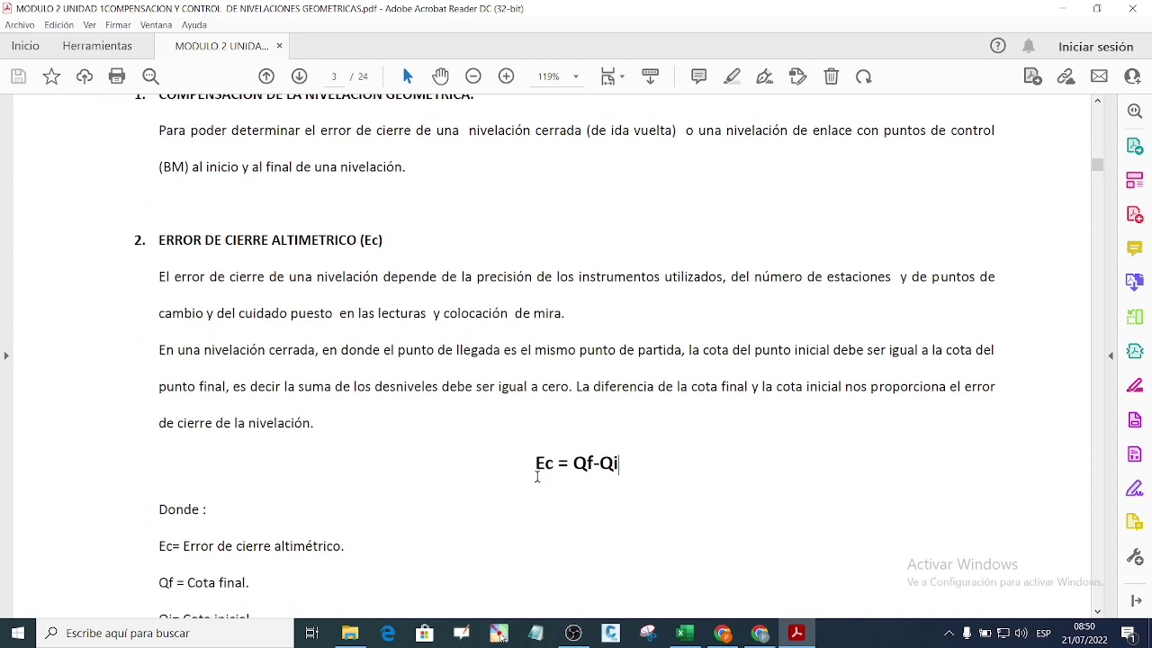
pyautogui.scroll(-12, 477, 404)
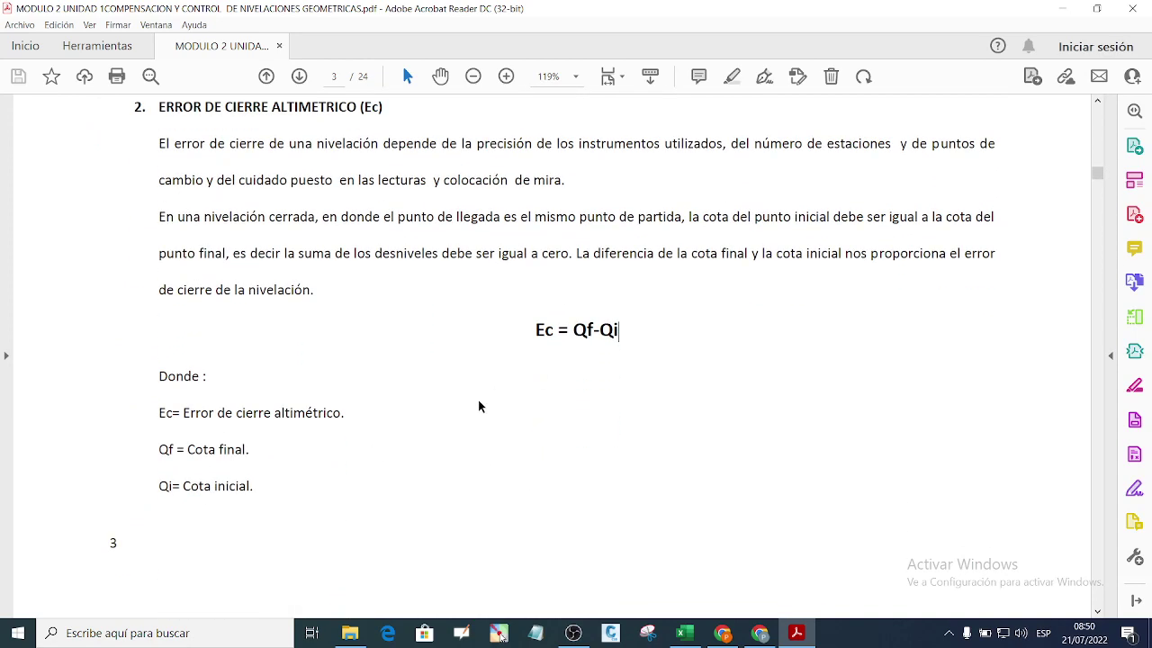
# Step: Read the PDF sections on closing error tolerance, levelling orders, and the maximum error formulas for exploratory, ordinary and precision levelling
pyautogui.scroll(-8, 494, 381)
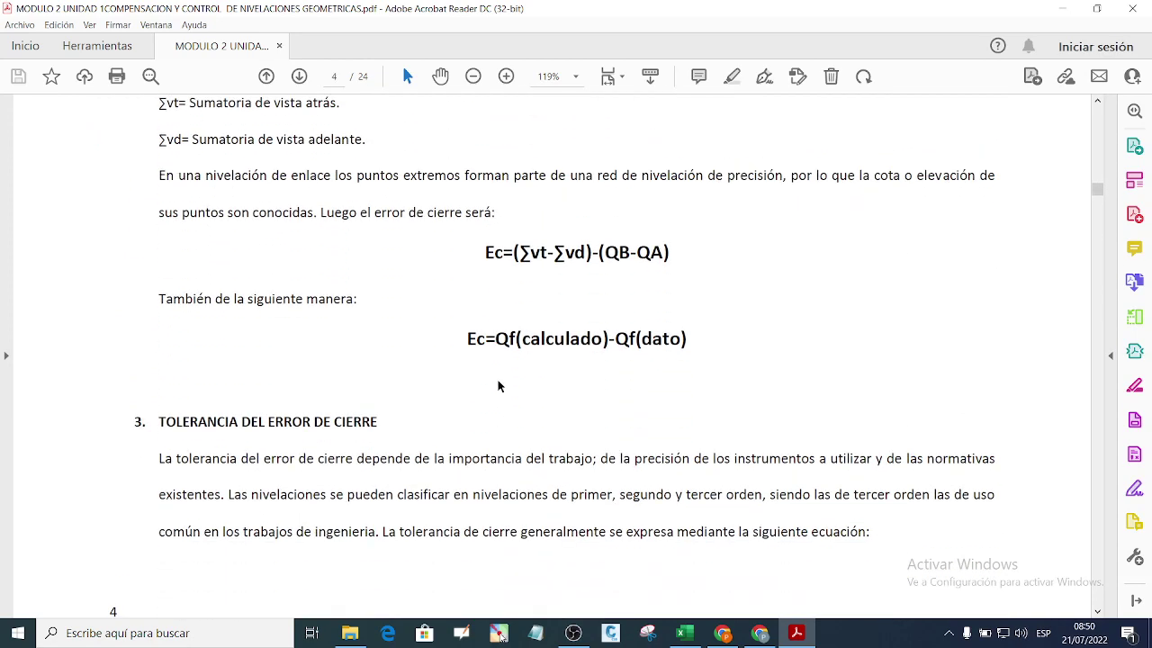
pyautogui.scroll(-10, 495, 377)
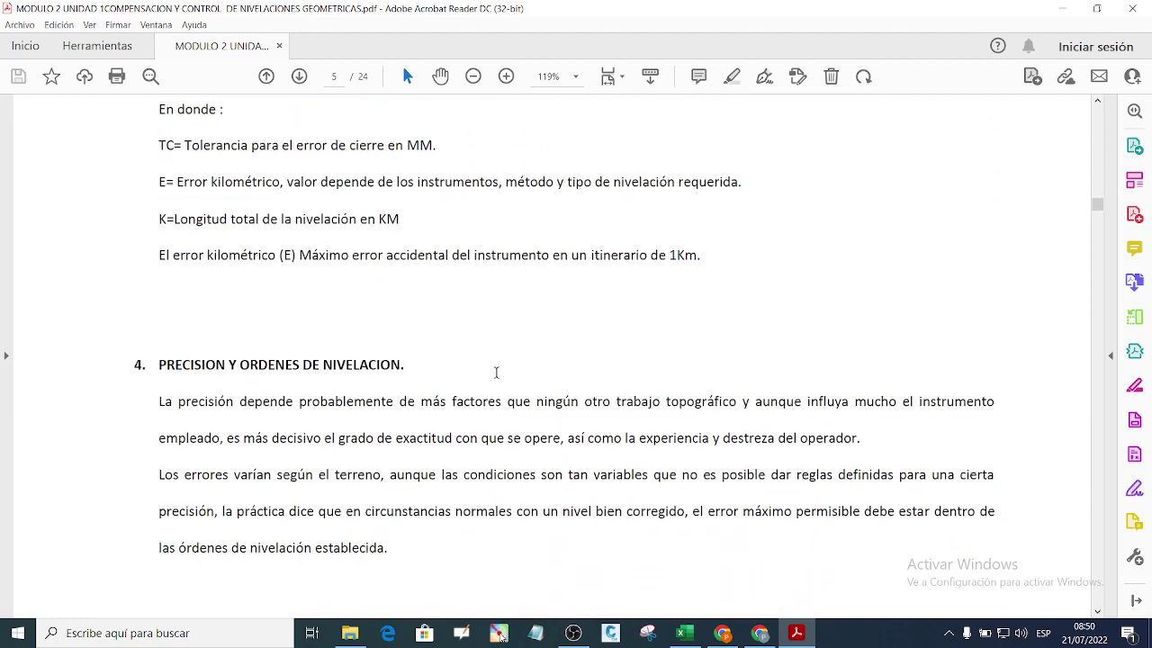
pyautogui.scroll(-5, 508, 386)
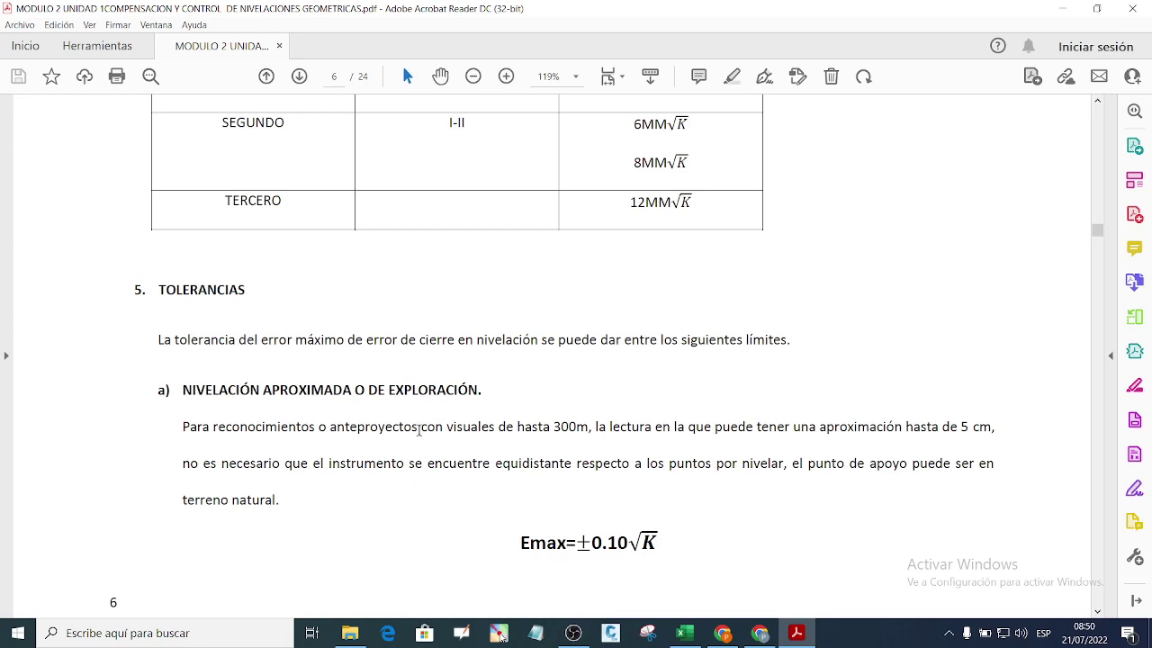
pyautogui.moveTo(627, 542); pyautogui.dragTo(606, 544)
pyautogui.click(665, 551)
pyautogui.scroll(-5, 648, 513)
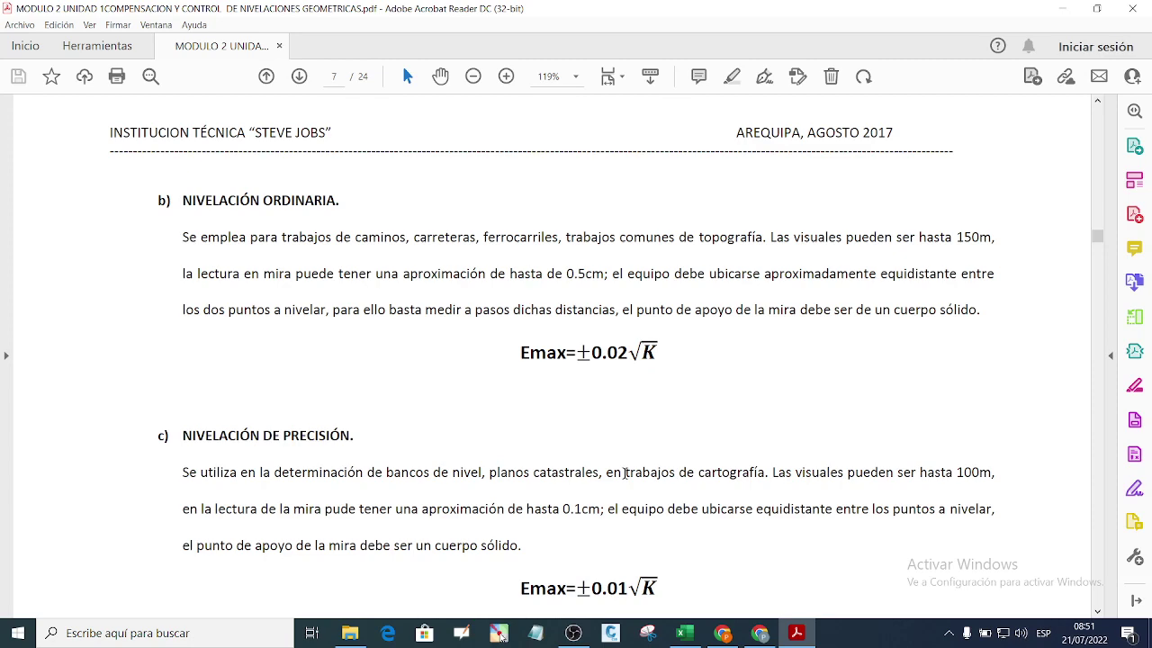
# Step: Switch to Chrome, join the Meet call with the camera off and the microphone on, and minimize the window
pyautogui.click(760, 633)
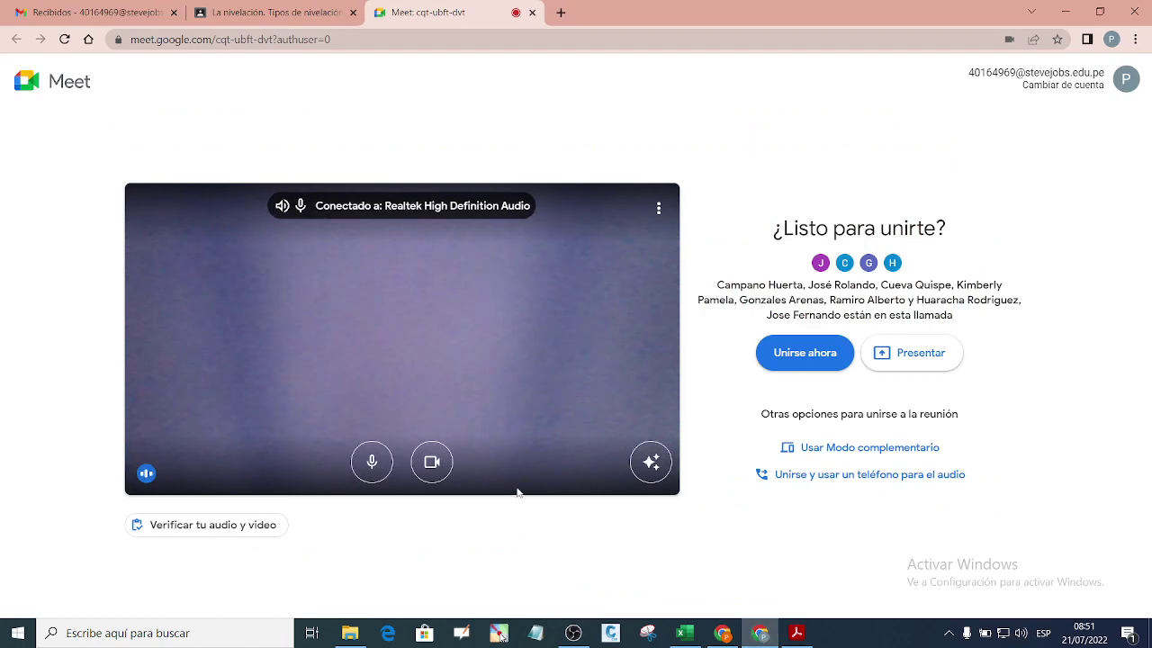
pyautogui.click(432, 462)
pyautogui.click(372, 462)
pyautogui.click(795, 355)
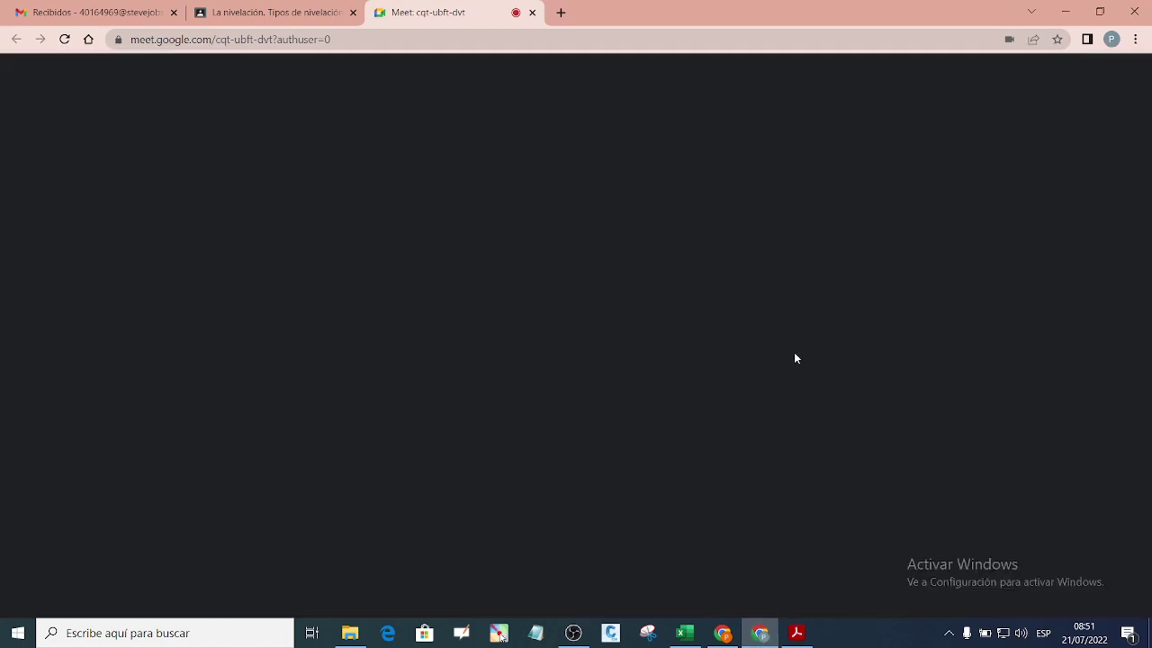
pyautogui.hotkey('ctrl', 'd')
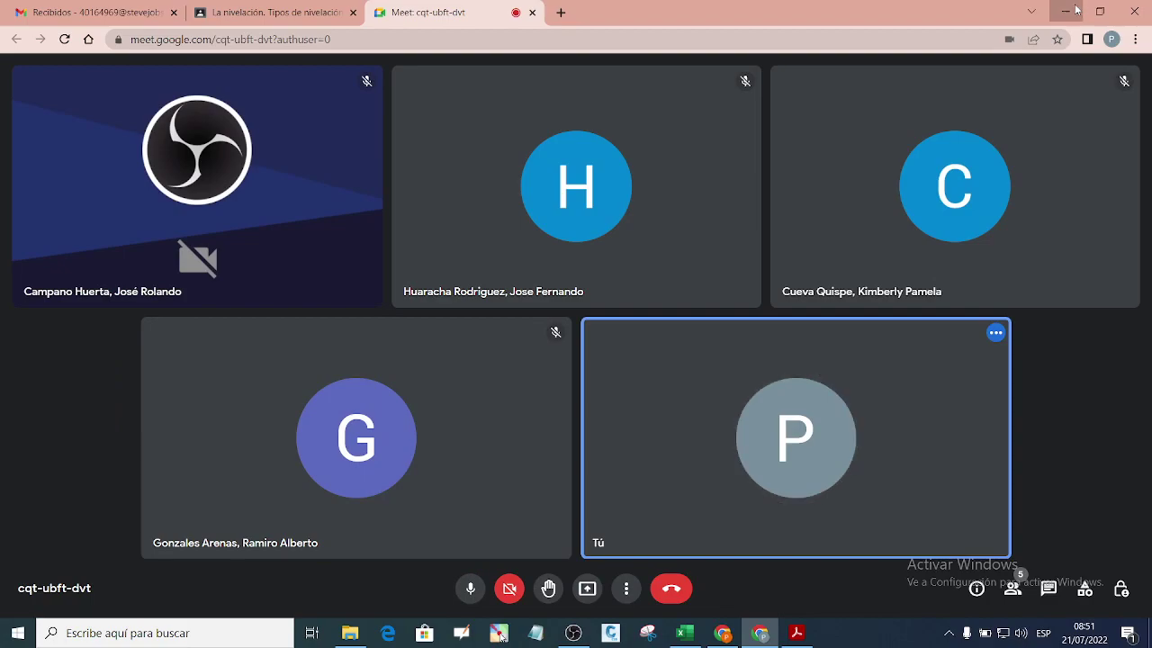
pyautogui.click(1076, 10)
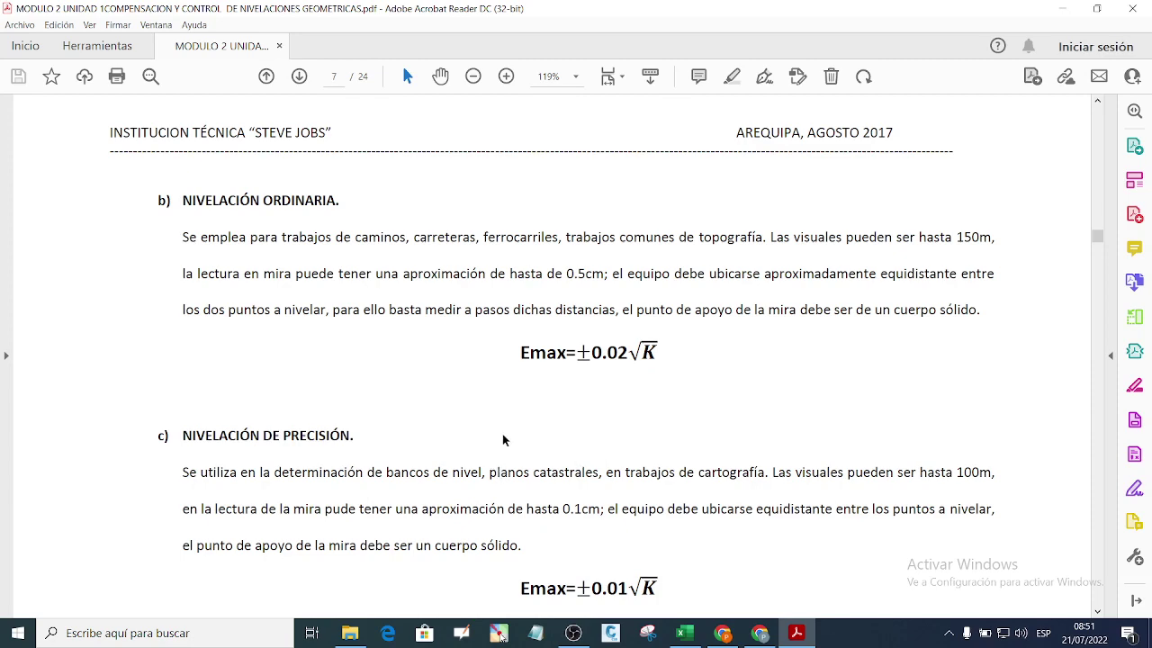
# Step: Switch to Excel, compare point A's final elevation on sheets M10 and ZENON, and return to the PDF
pyautogui.click(685, 633)
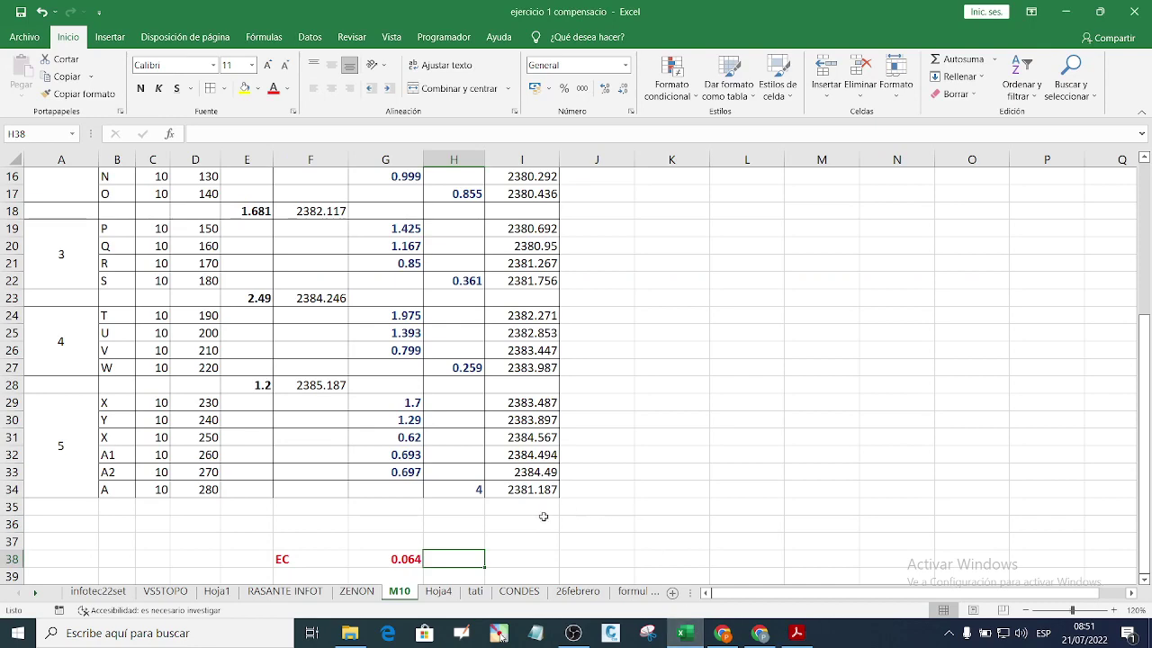
pyautogui.scroll(5, 545, 518)
pyautogui.scroll(-6, 565, 481)
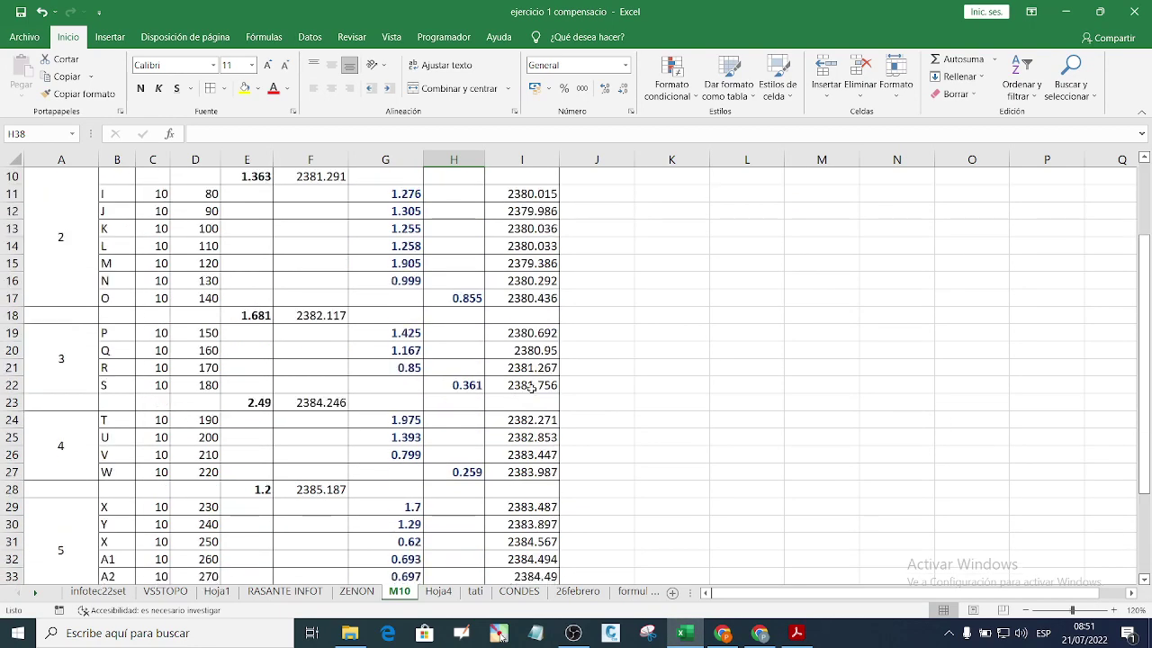
pyautogui.click(545, 441)
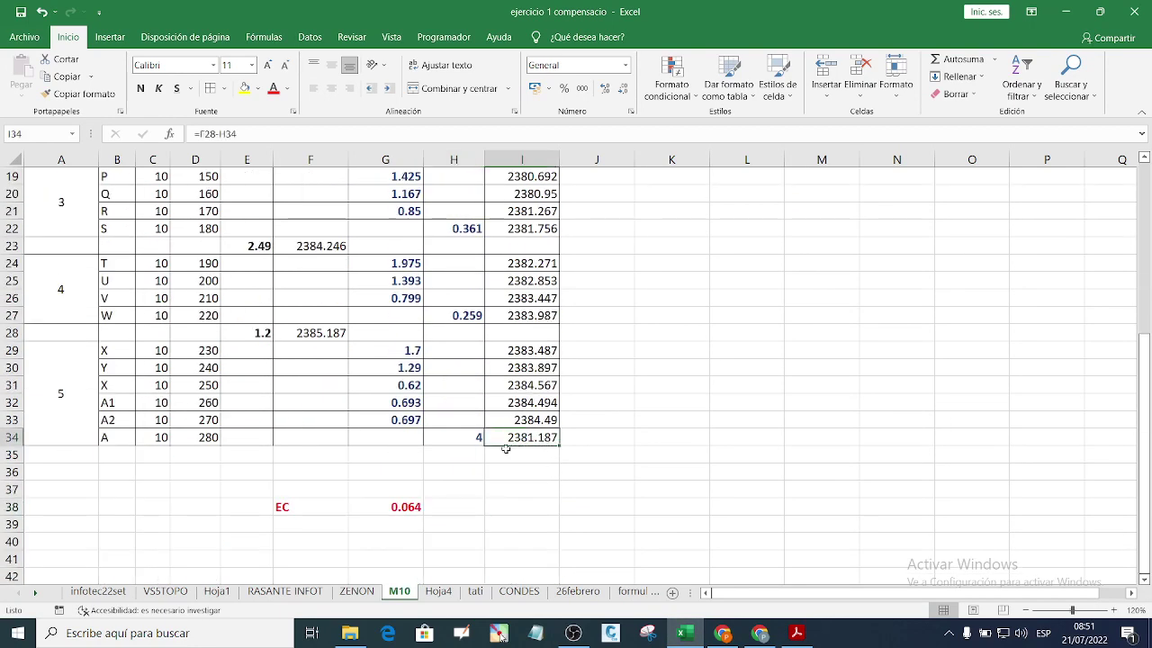
pyautogui.click(106, 441)
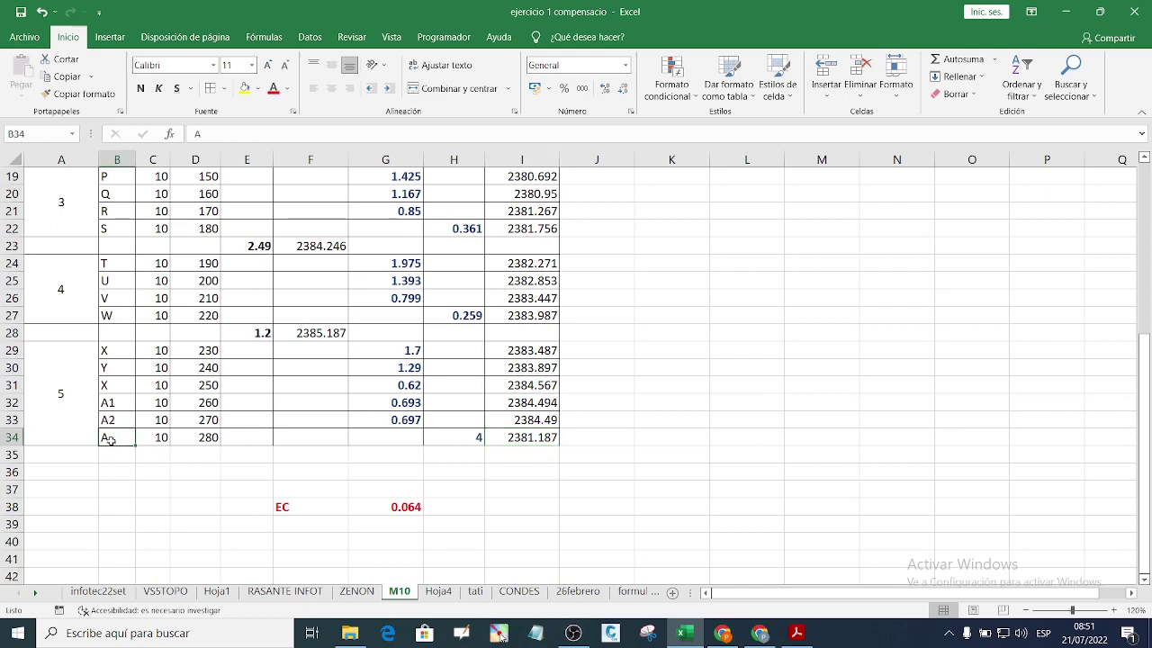
pyautogui.click(522, 440)
pyautogui.moveTo(522, 450); pyautogui.dragTo(525, 450)
pyautogui.click(364, 594)
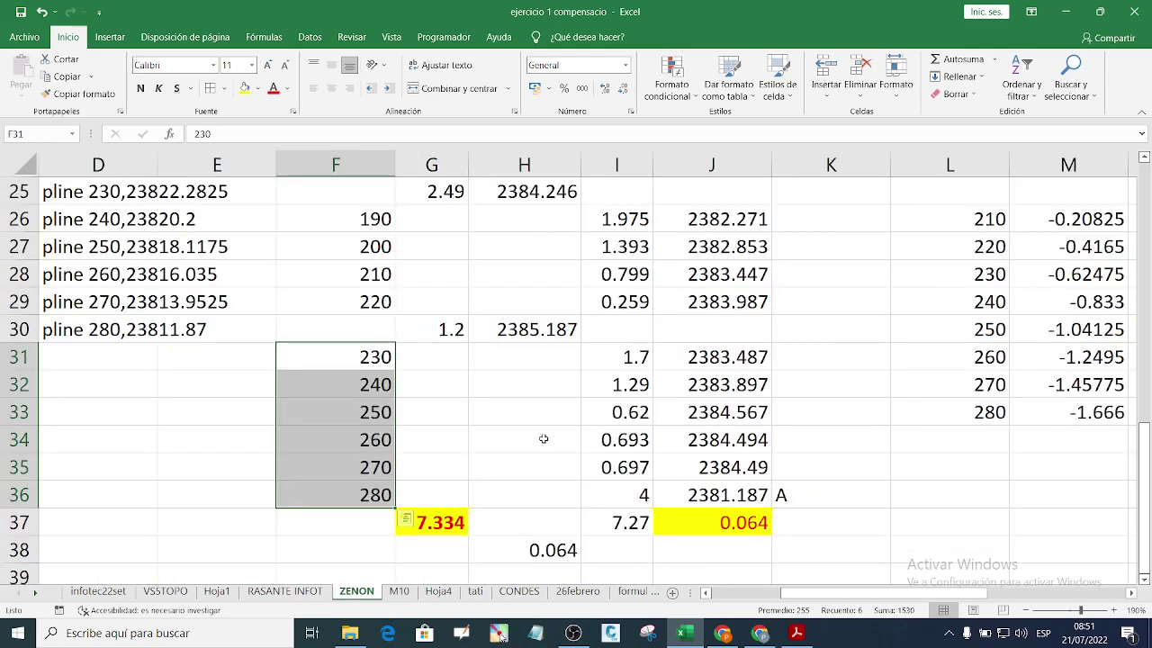
pyautogui.click(754, 497)
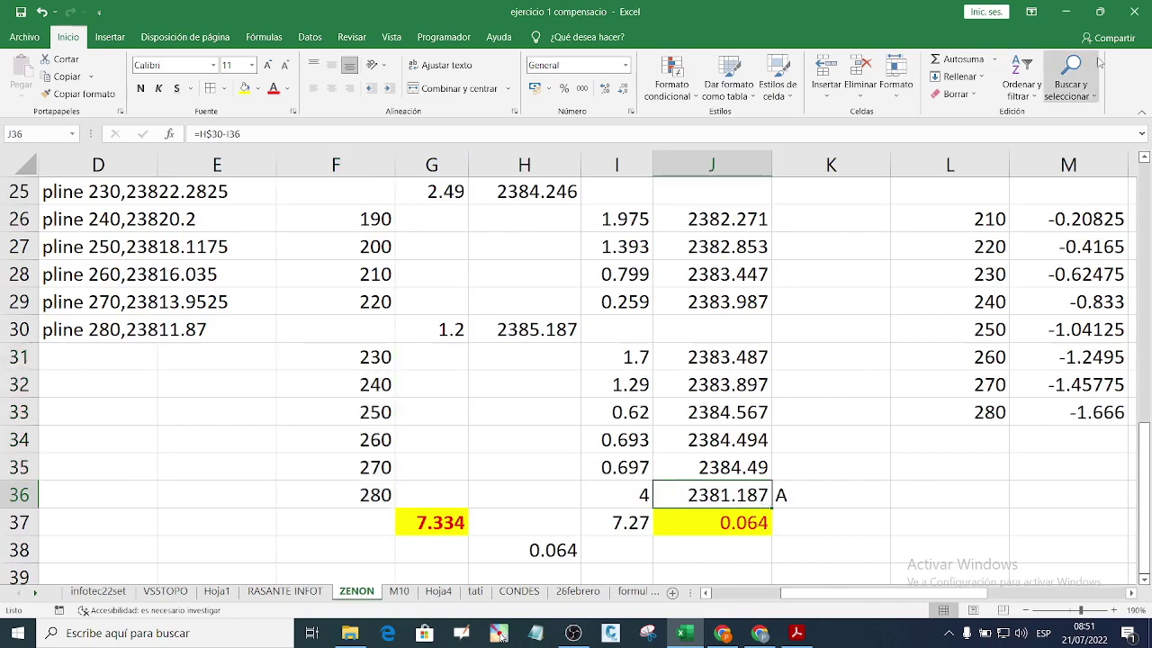
pyautogui.click(1065, 12)
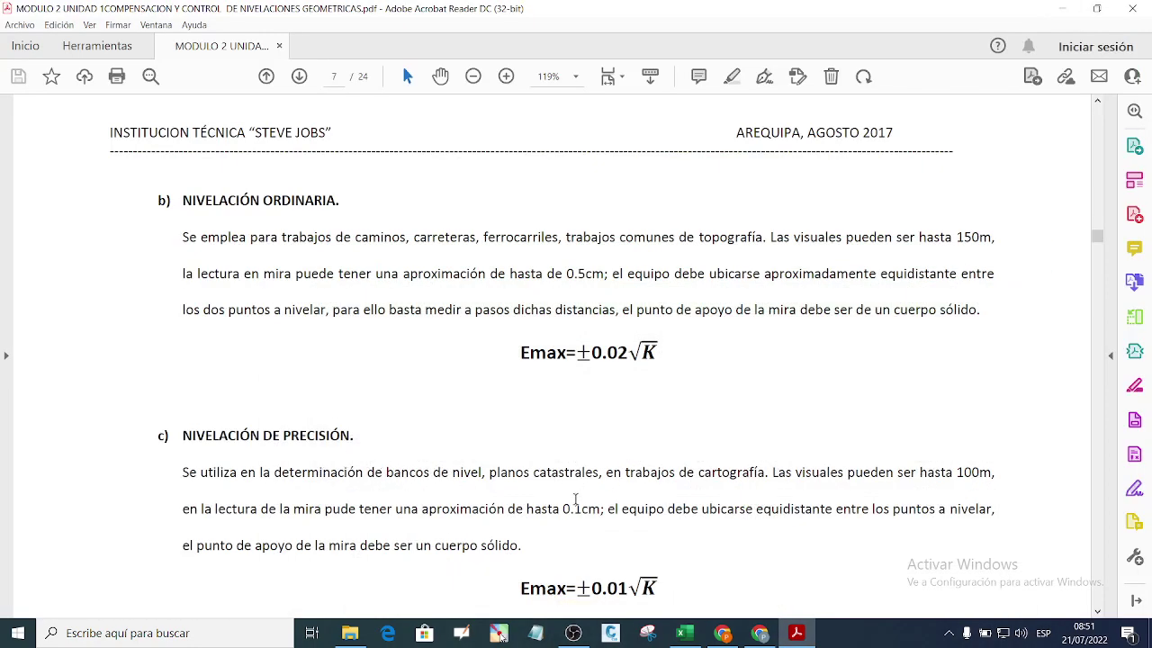
# Step: Return to sheet M10 in Excel and review the EC formula in G38 against point A's initial and final elevations
pyautogui.click(684, 633)
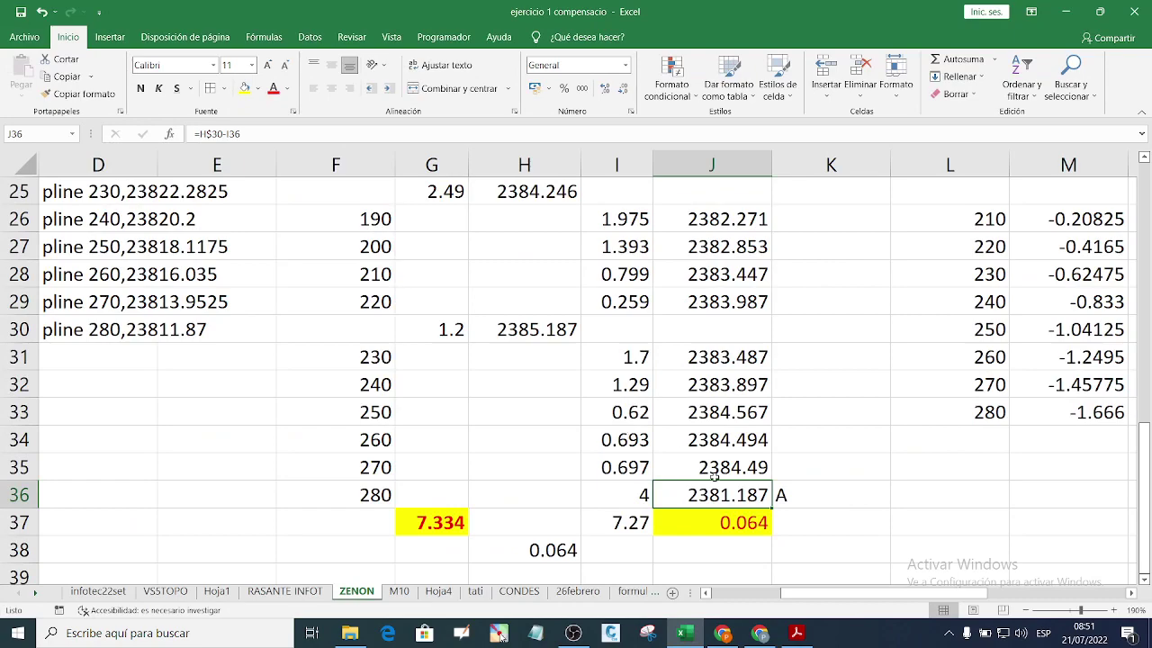
pyautogui.click(399, 591)
pyautogui.scroll(4, 529, 335)
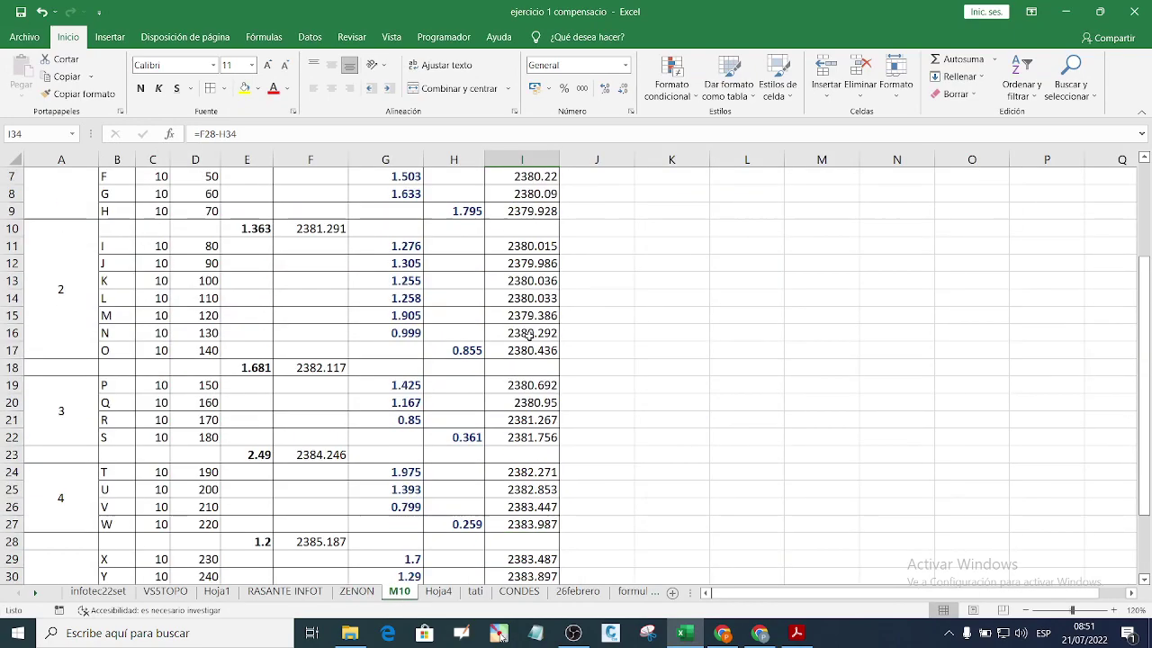
pyautogui.scroll(2, 529, 335)
pyautogui.scroll(-10, 527, 337)
pyautogui.scroll(4, 522, 337)
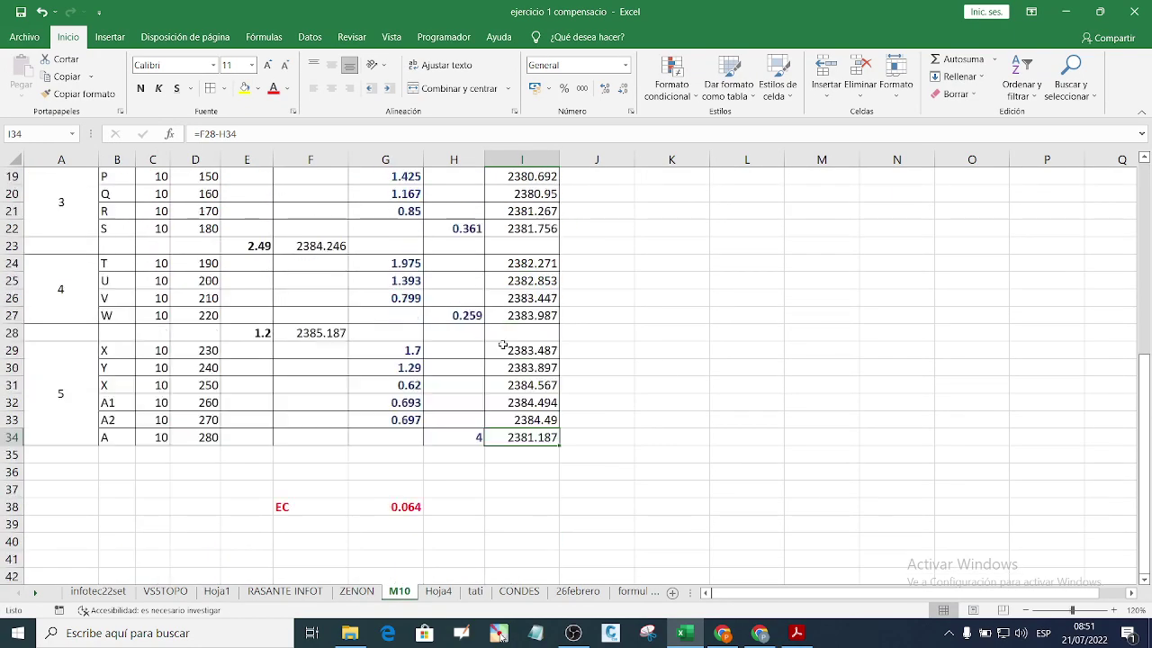
pyautogui.scroll(1, 503, 345)
pyautogui.click(395, 556)
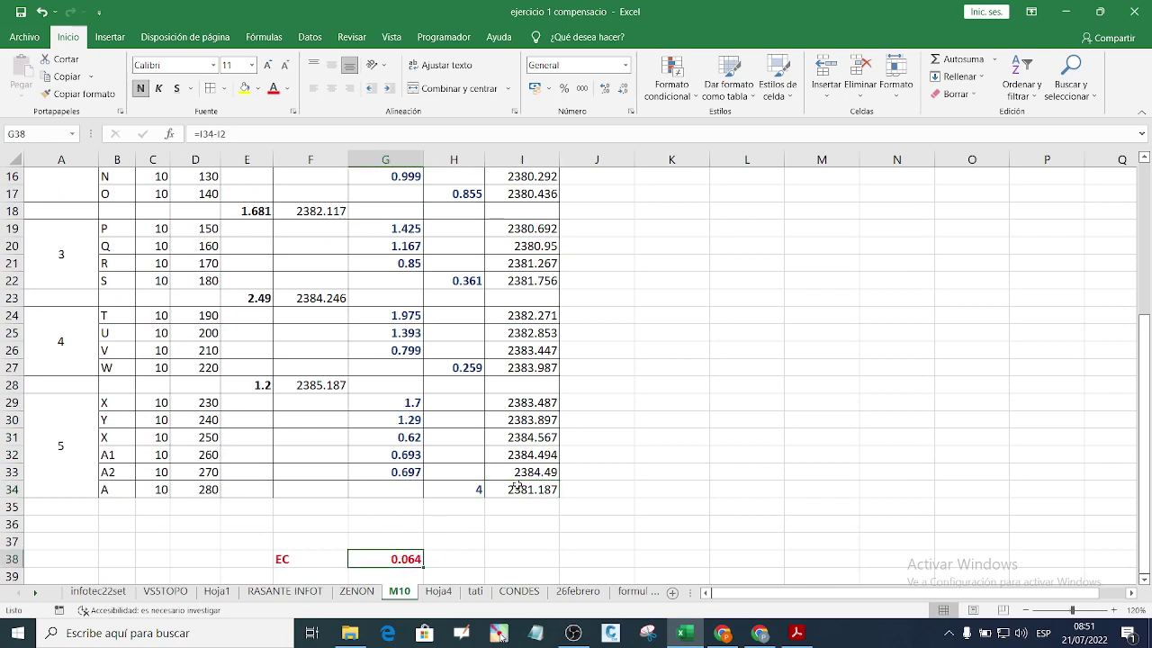
pyautogui.hotkey('ctrl', '[')
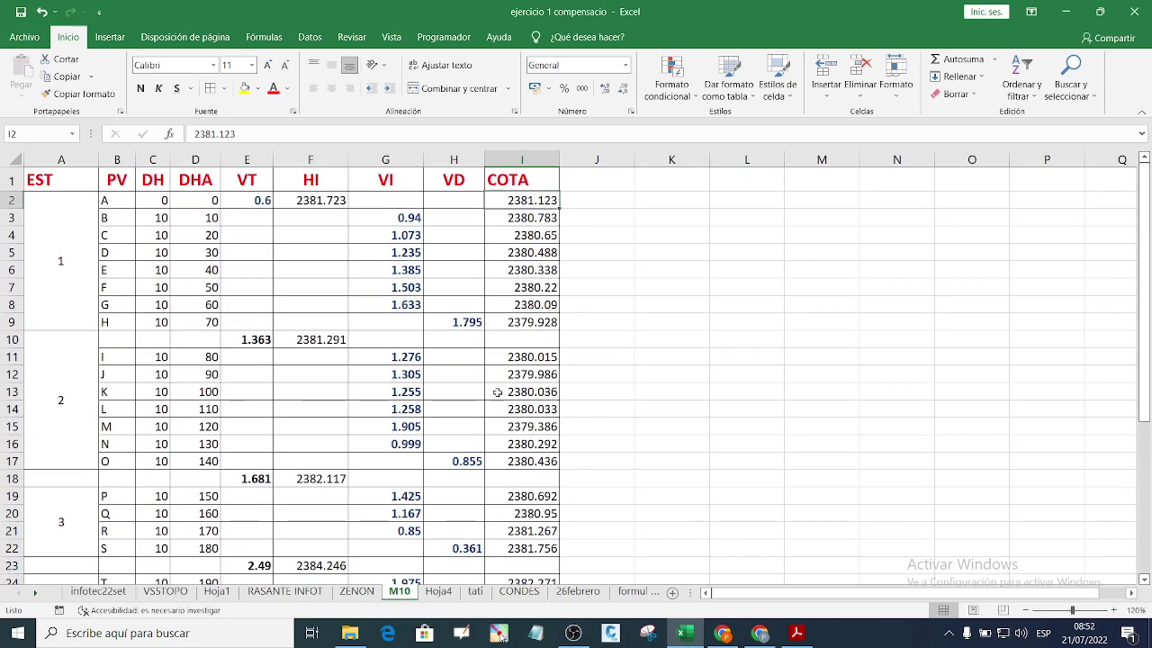
pyautogui.scroll(-8, 454, 499)
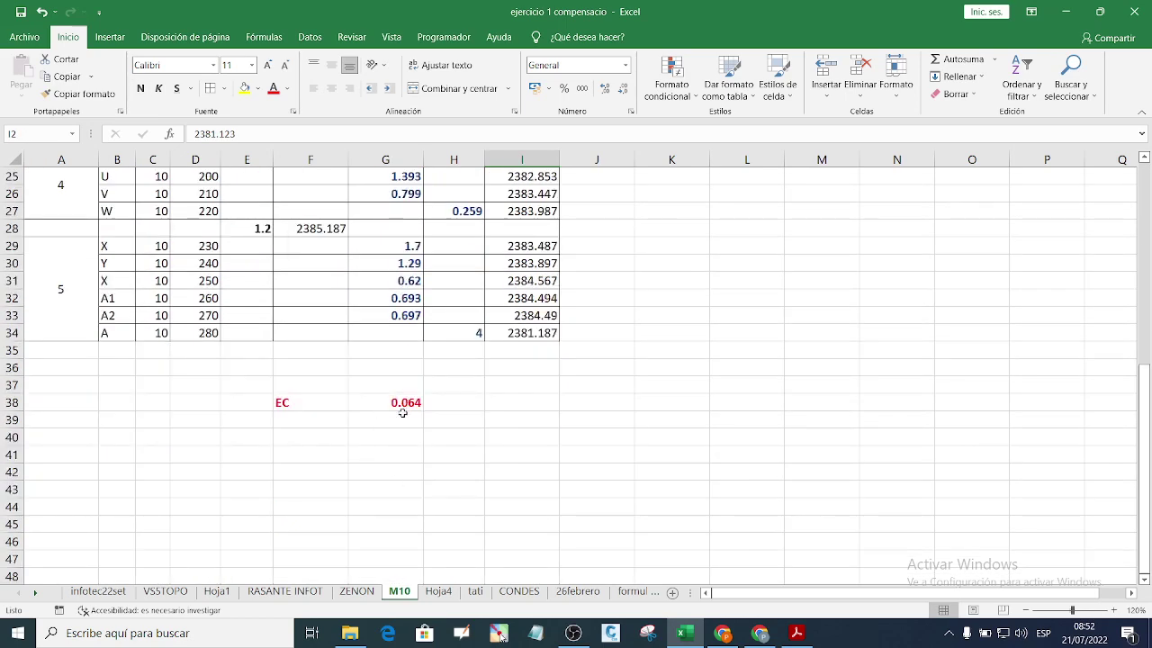
pyautogui.click(402, 407)
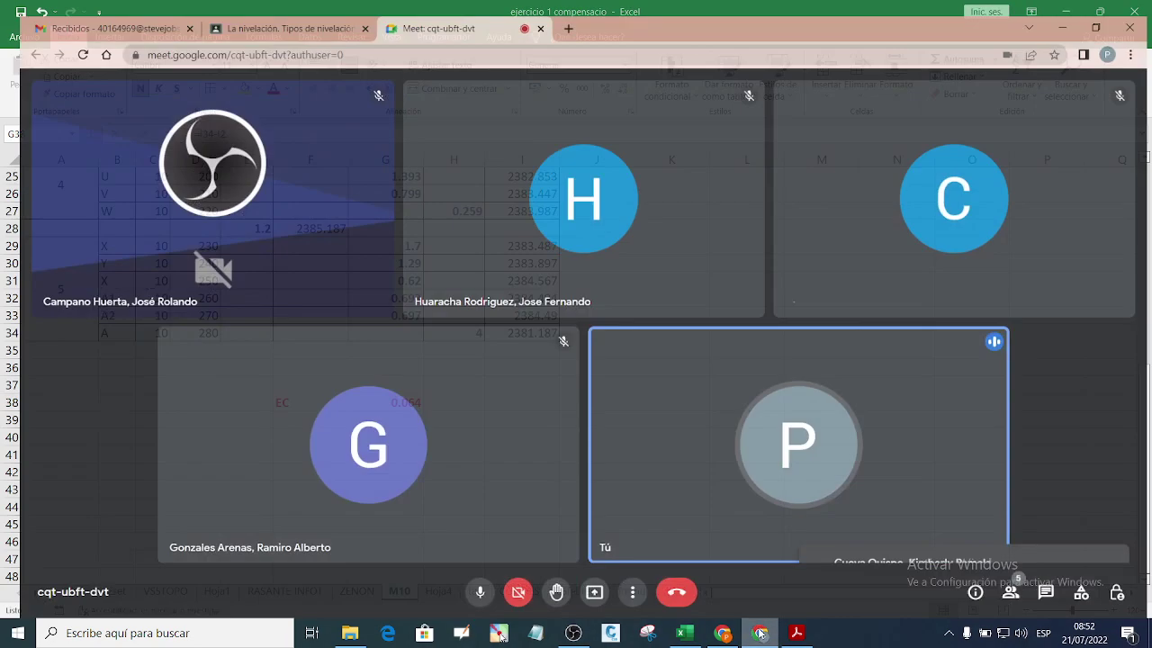
# Step: Minimize Excel, switch to the Meet call in Chrome, and start presenting the entire screen
pyautogui.click(760, 633)
pyautogui.click(761, 633)
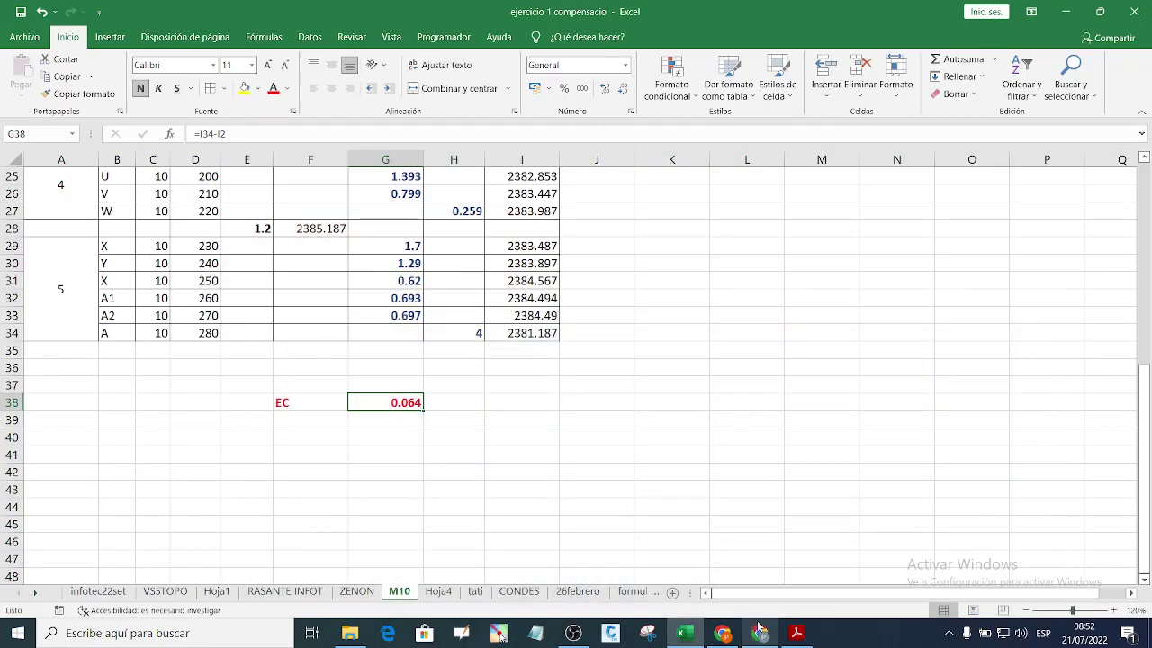
pyautogui.click(1066, 11)
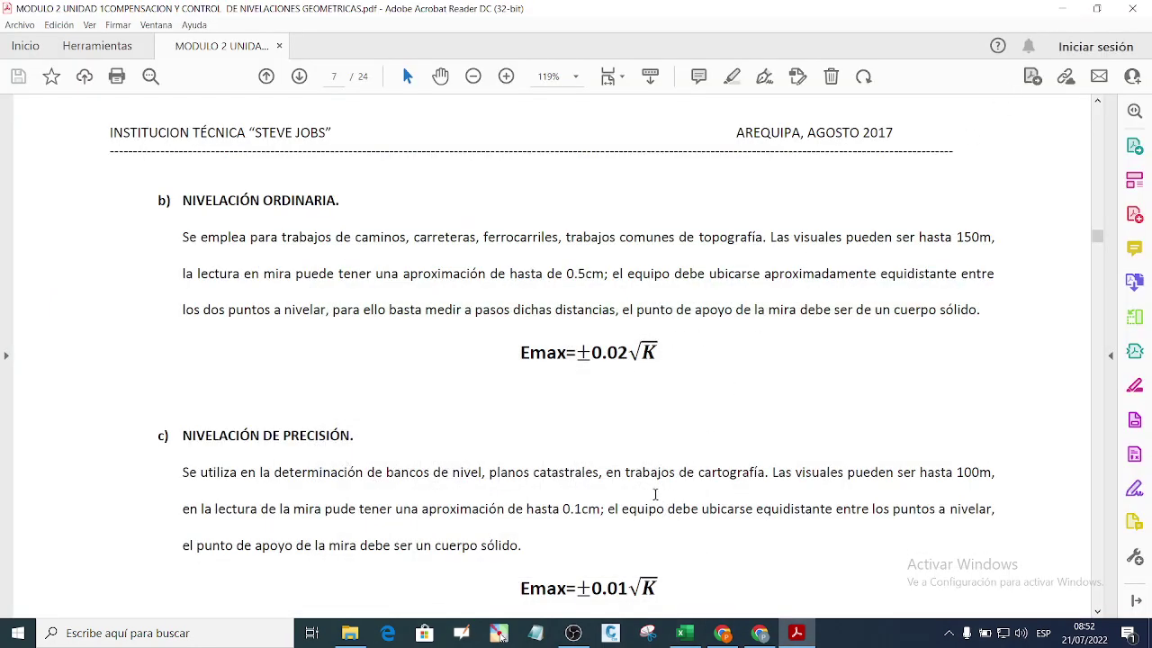
pyautogui.click(760, 633)
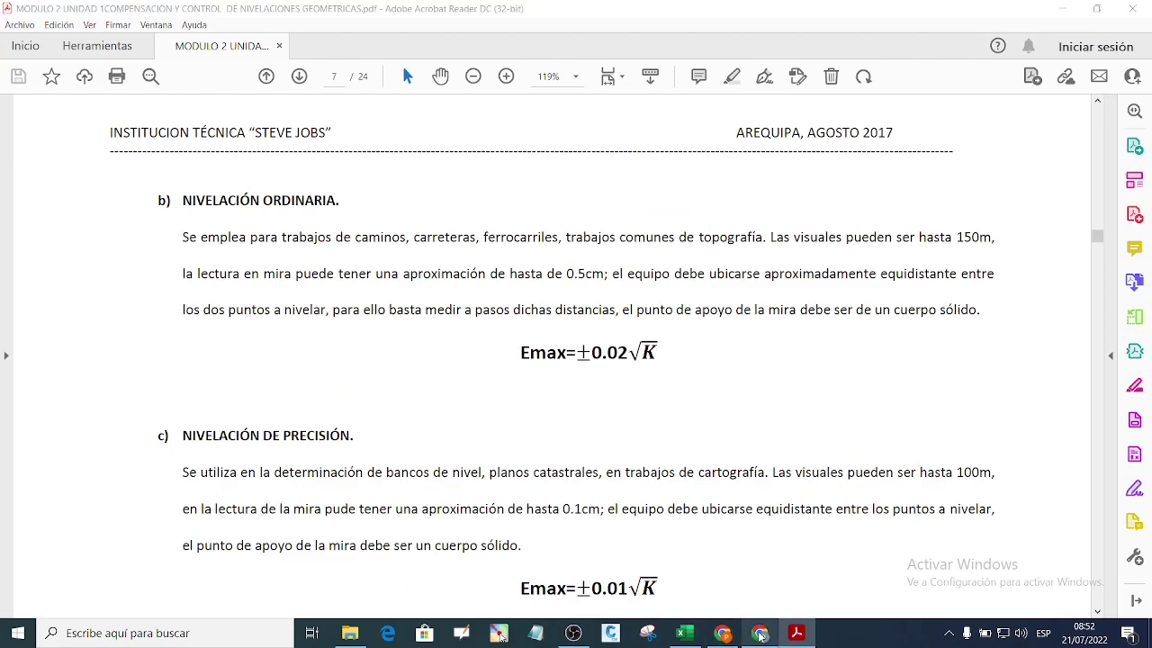
pyautogui.click(587, 587)
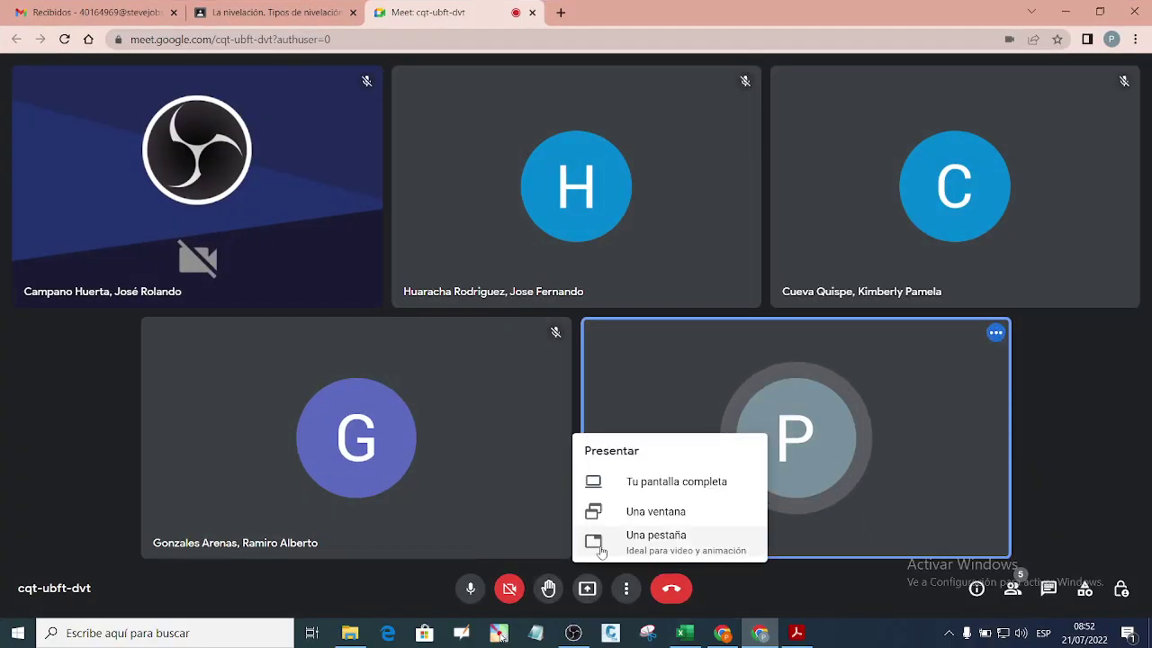
pyautogui.click(638, 481)
pyautogui.click(527, 267)
pyautogui.click(686, 348)
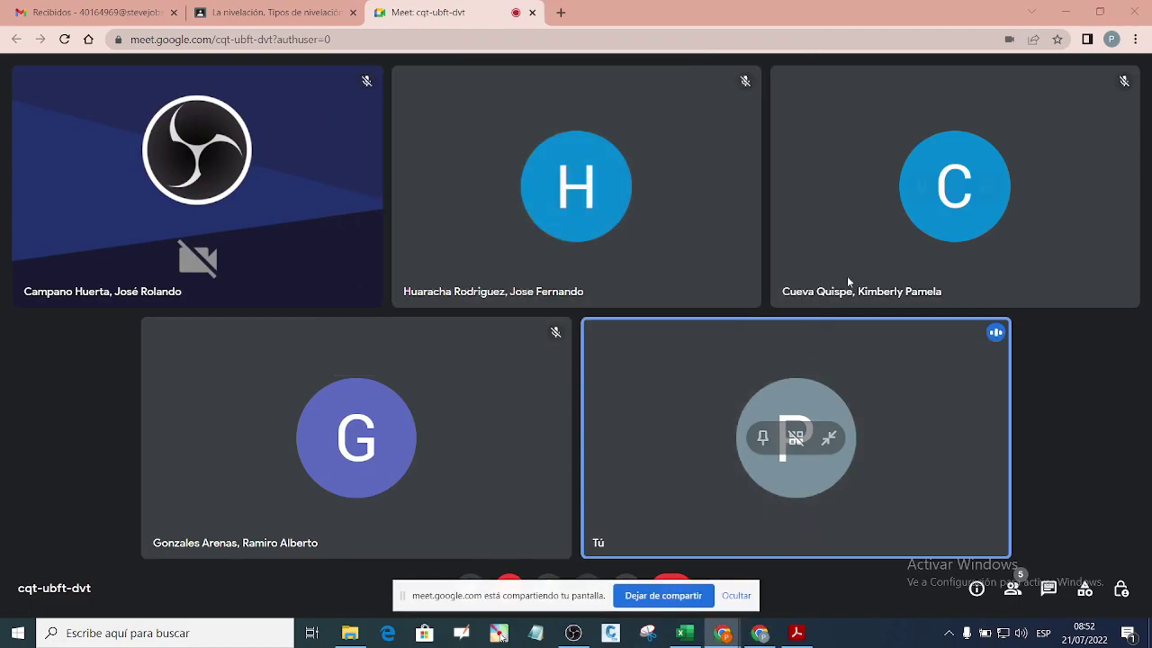
# Step: Minimize the Meet window, hide the screen-sharing notice, and switch back to sheet M10 in Excel
pyautogui.click(1065, 12)
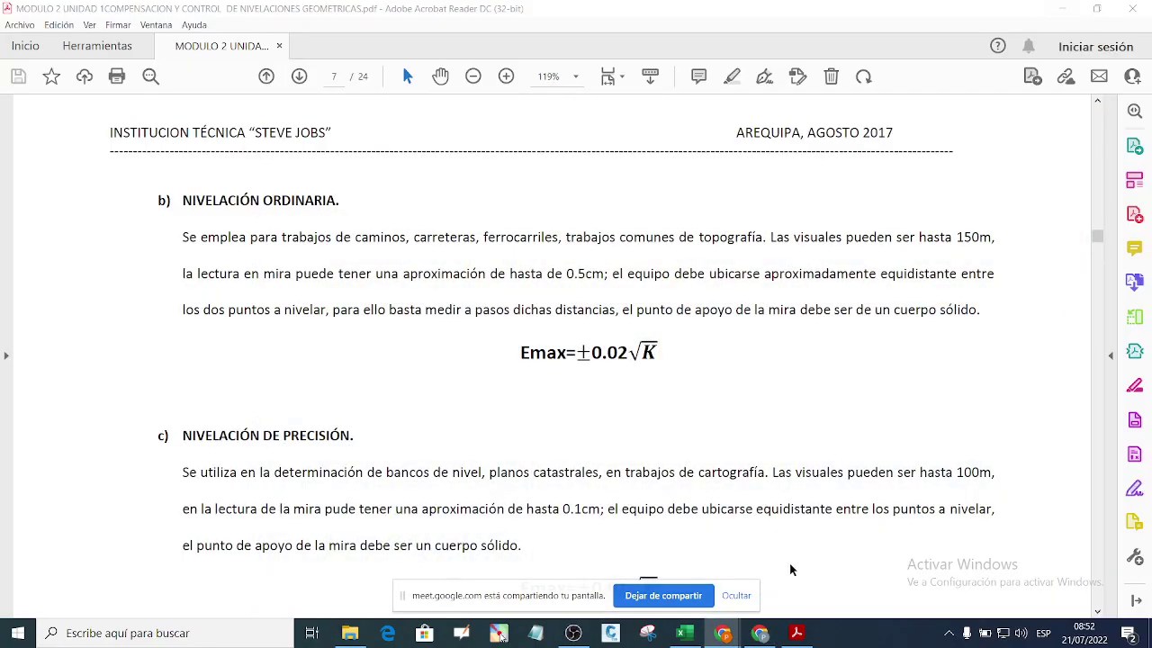
pyautogui.click(736, 595)
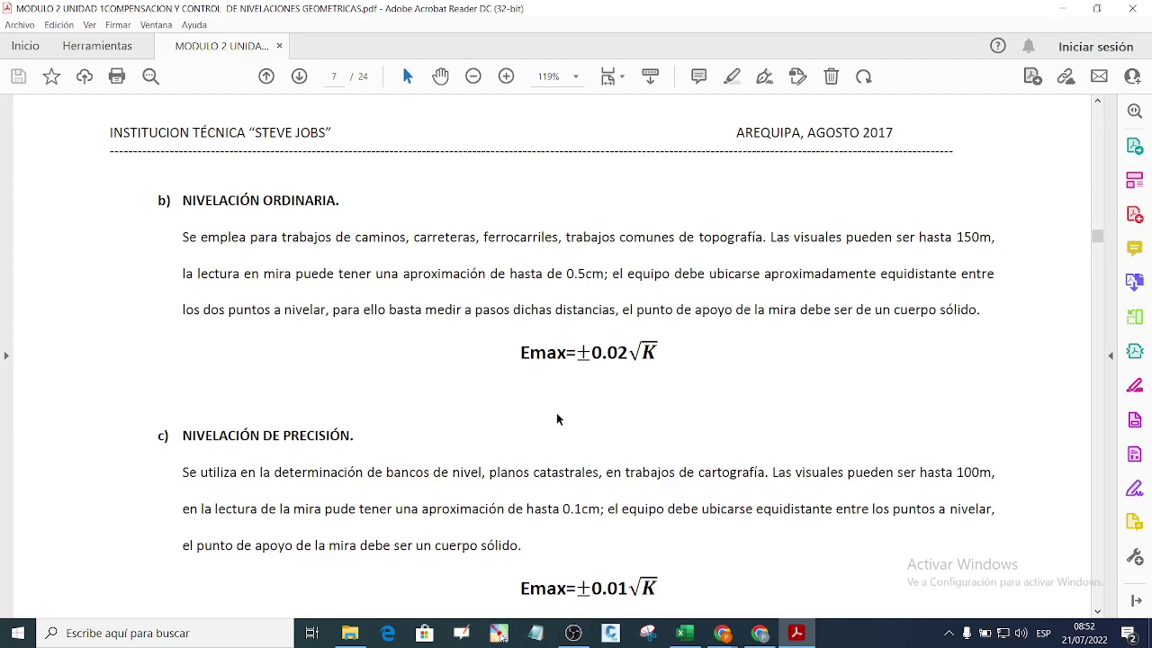
pyautogui.click(684, 632)
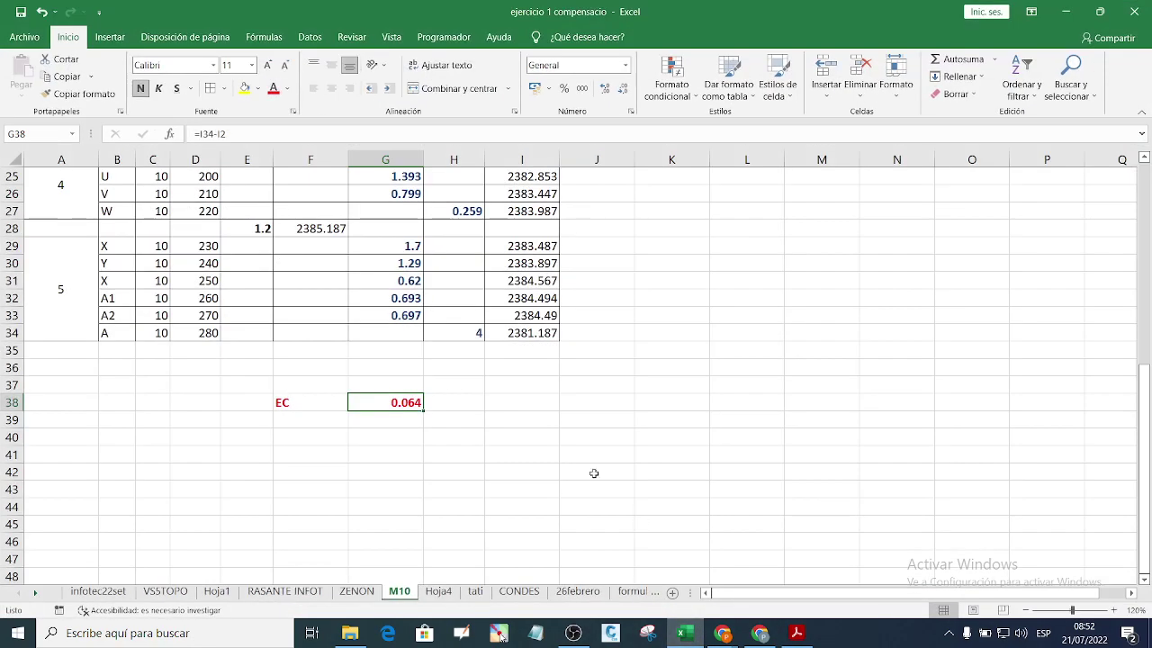
# Step: Review the levelling table on sheet M10 and the closing error EC in F38 and G38
pyautogui.scroll(8, 542, 430)
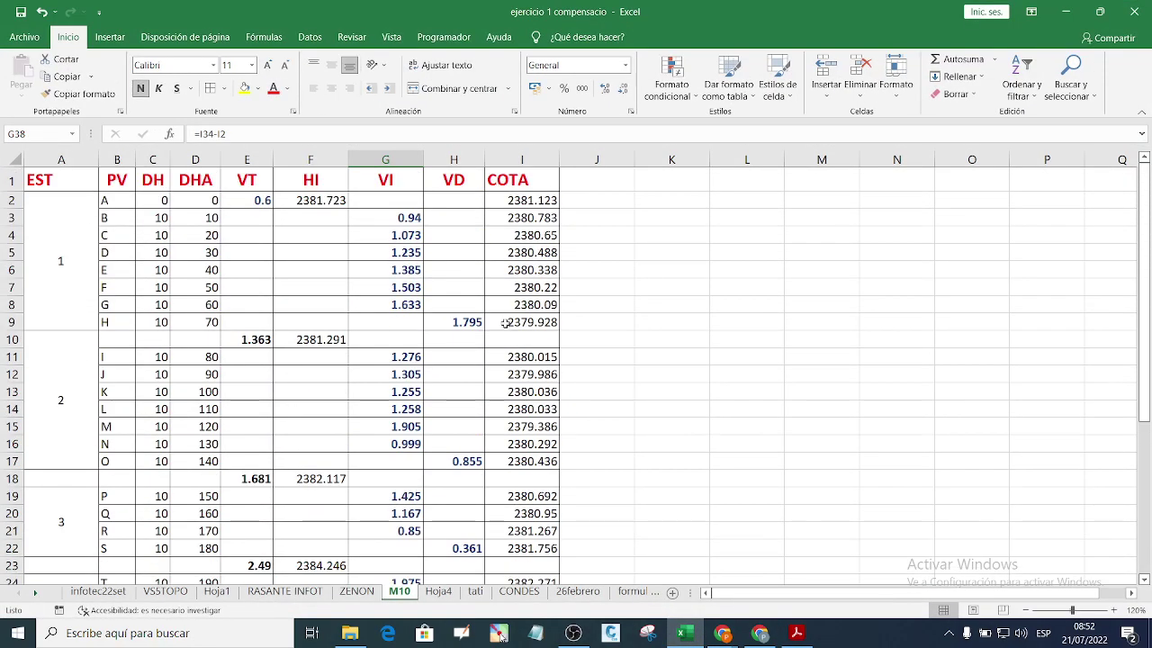
pyautogui.scroll(-7, 506, 322)
pyautogui.scroll(1, 502, 356)
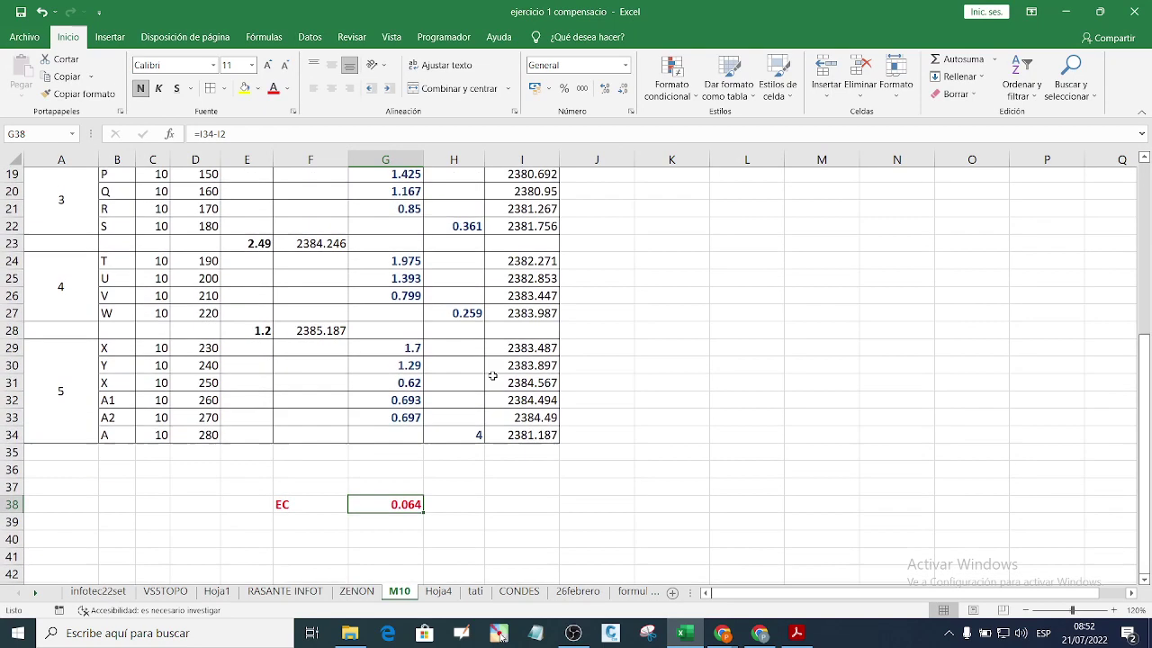
pyautogui.click(311, 513)
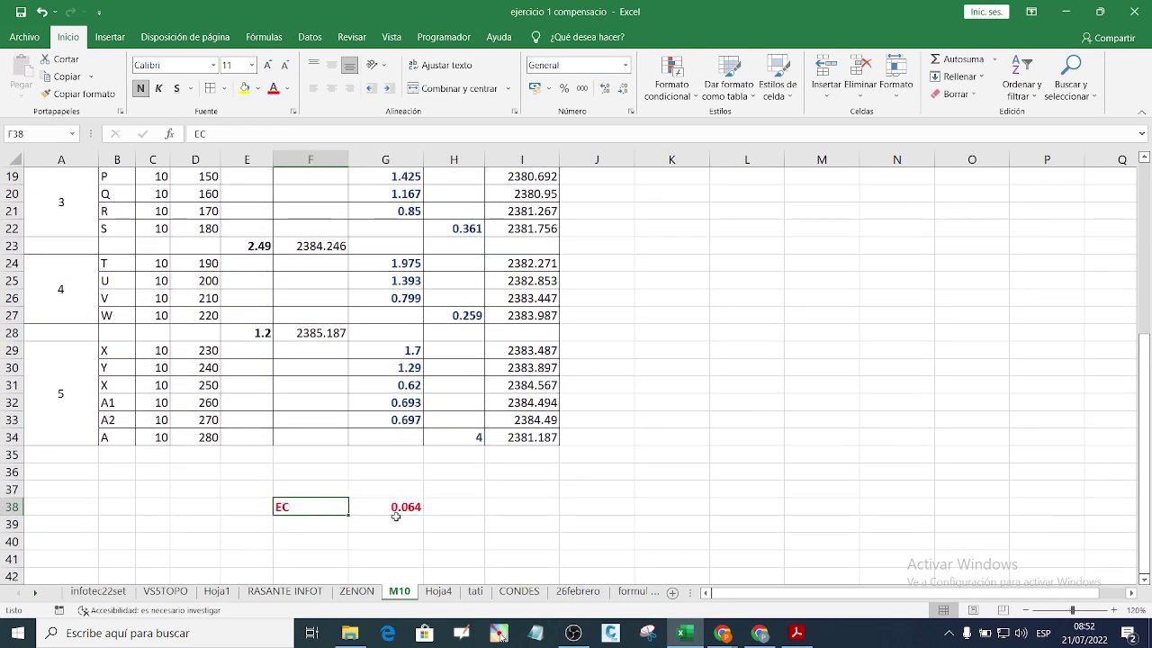
pyautogui.click(396, 515)
pyautogui.click(304, 508)
pyautogui.click(397, 509)
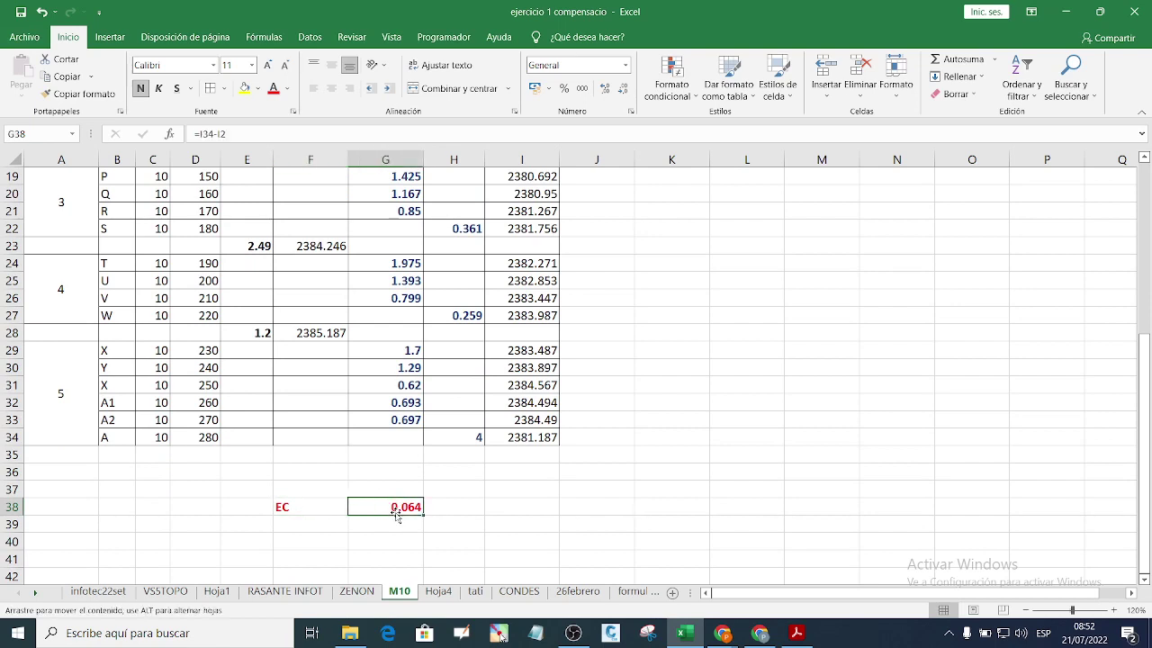
# Step: Switch to the PDF and examine the maximum error formulas for approximate and ordinary levelling in the Tolerancias section
pyautogui.click(796, 632)
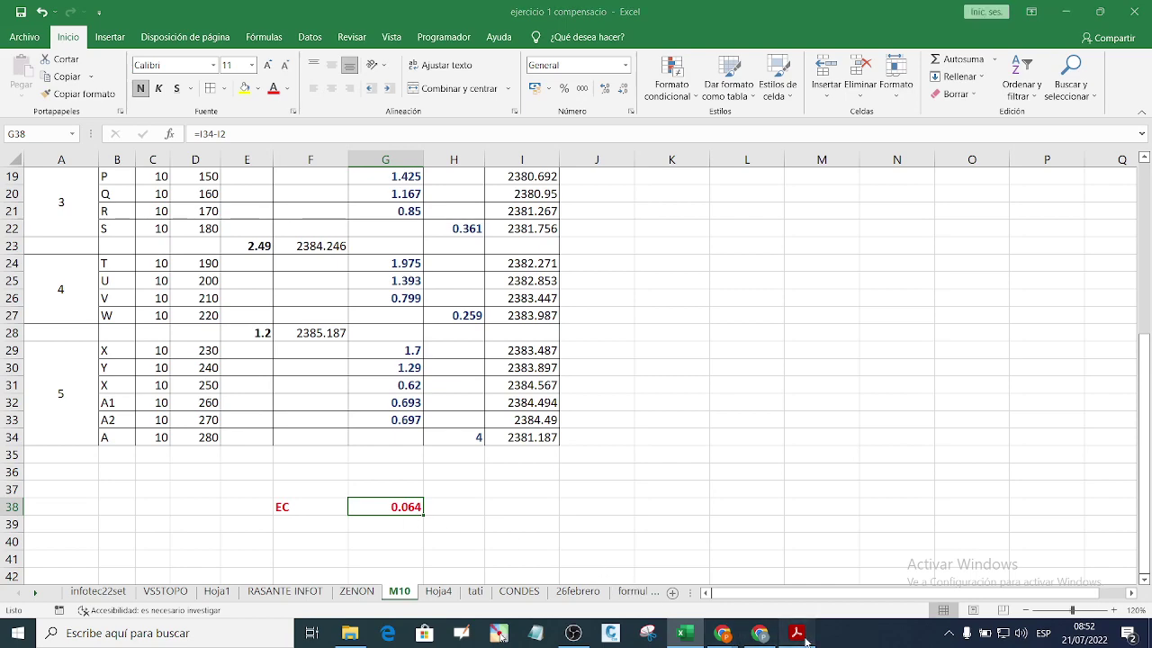
pyautogui.scroll(1, 545, 401)
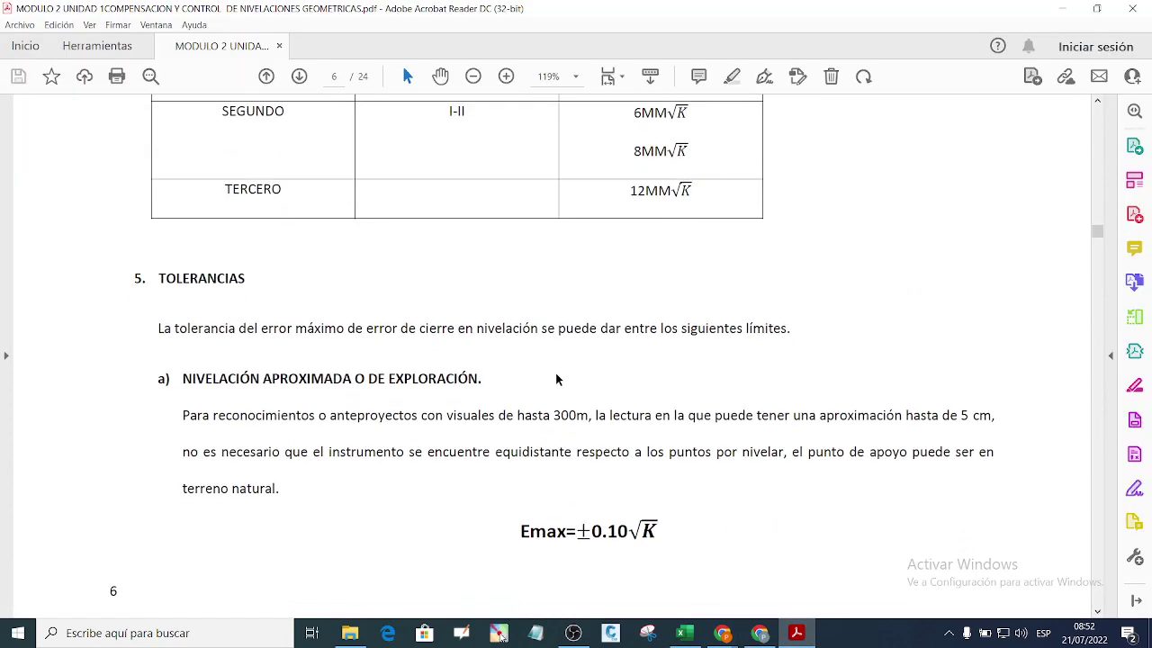
pyautogui.scroll(-8, 552, 383)
pyautogui.scroll(4, 530, 332)
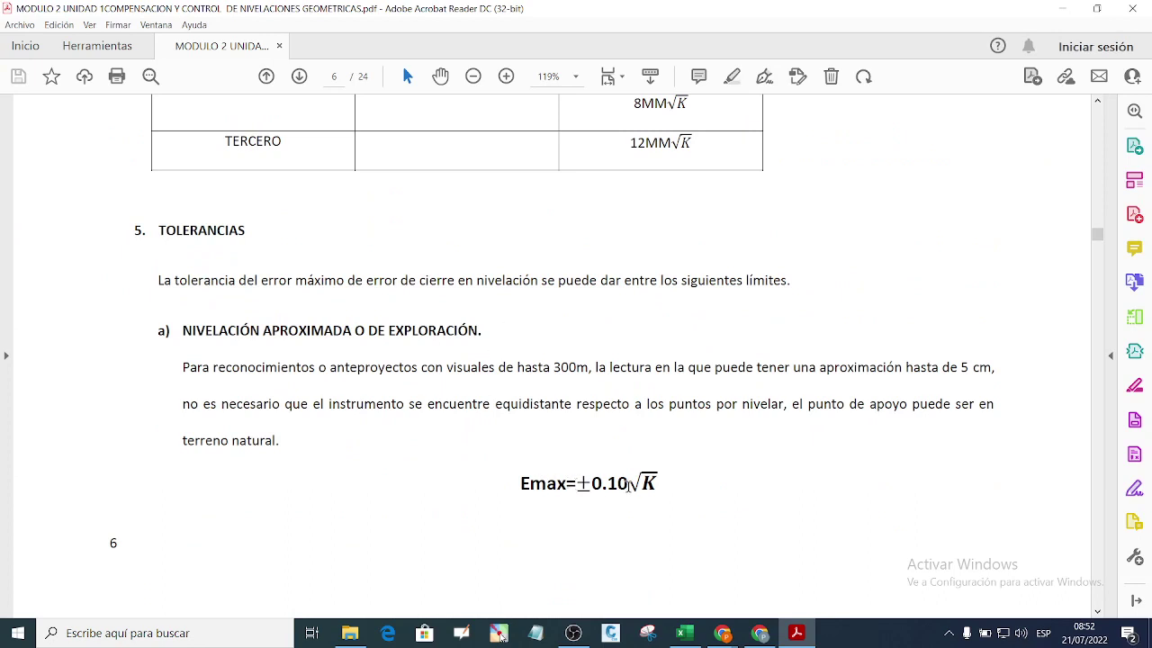
pyautogui.moveTo(628, 486); pyautogui.dragTo(609, 491)
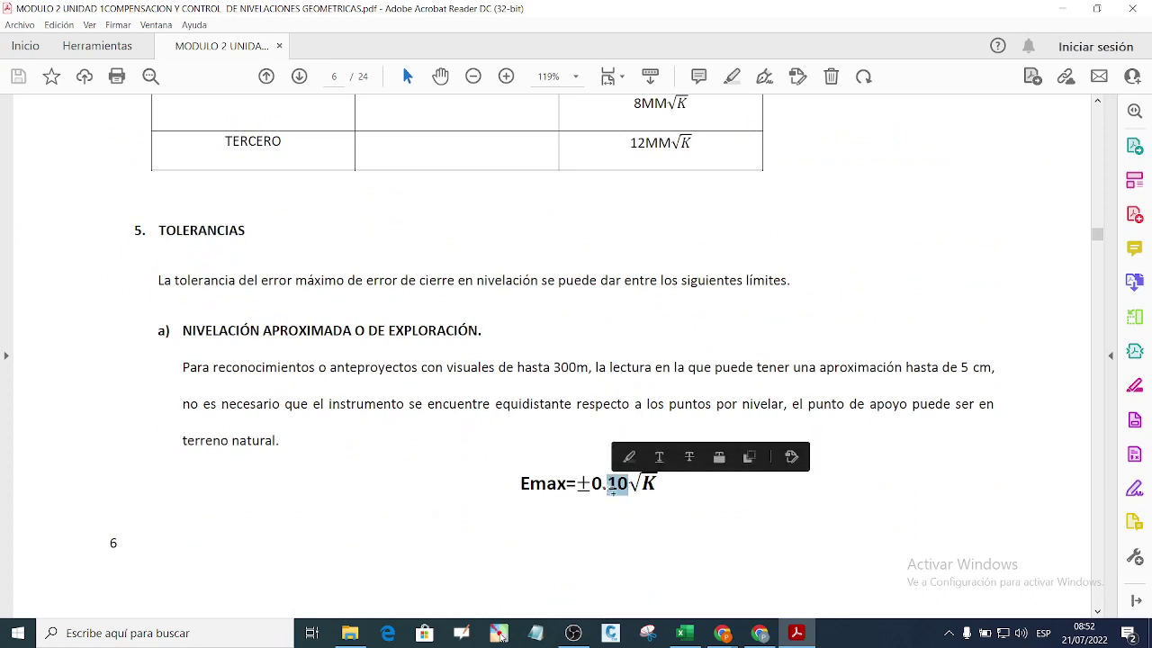
pyautogui.click(660, 494)
pyautogui.scroll(-4, 634, 474)
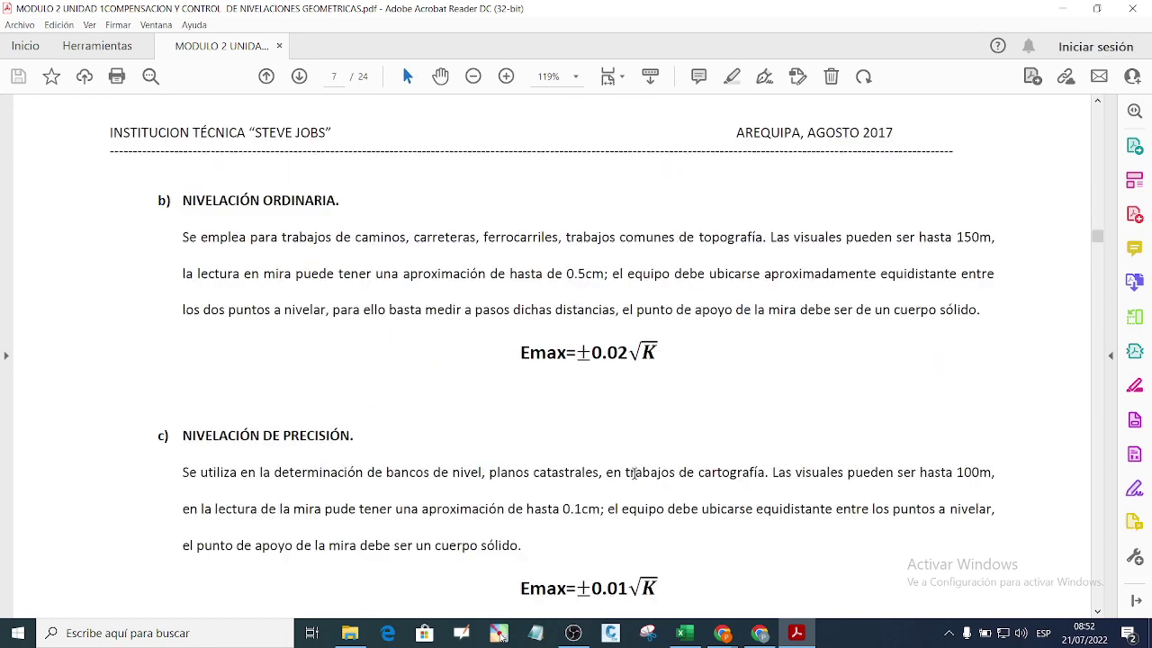
pyautogui.scroll(-1, 634, 474)
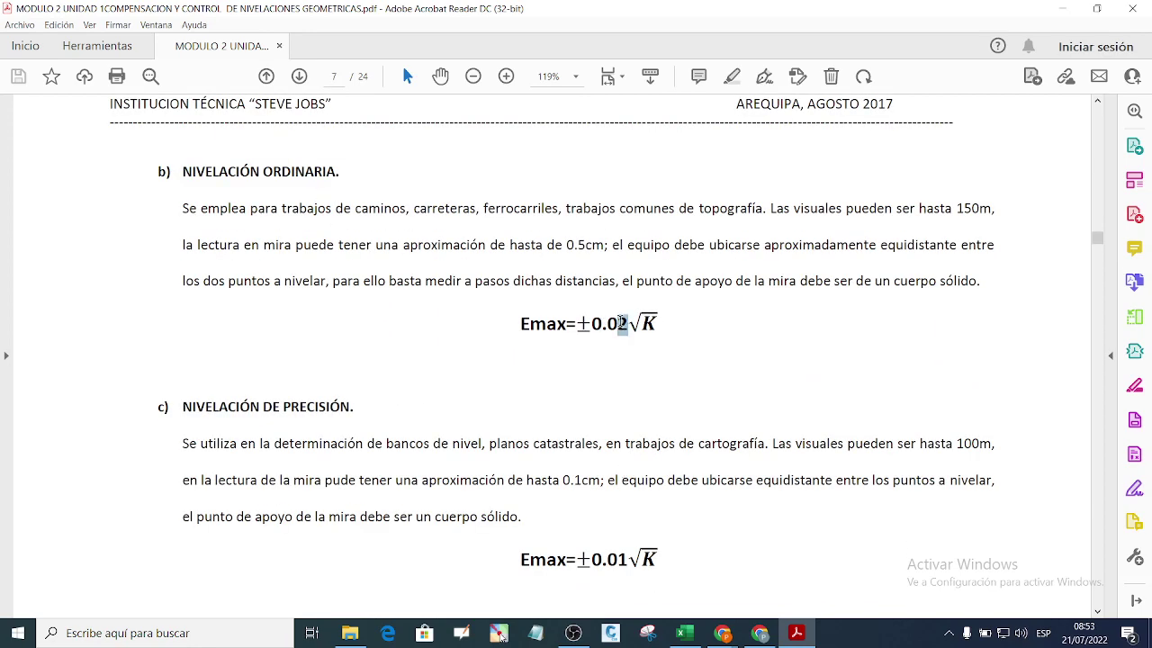
pyautogui.moveTo(622, 325); pyautogui.dragTo(608, 332)
pyautogui.click(630, 340)
pyautogui.scroll(-1, 637, 346)
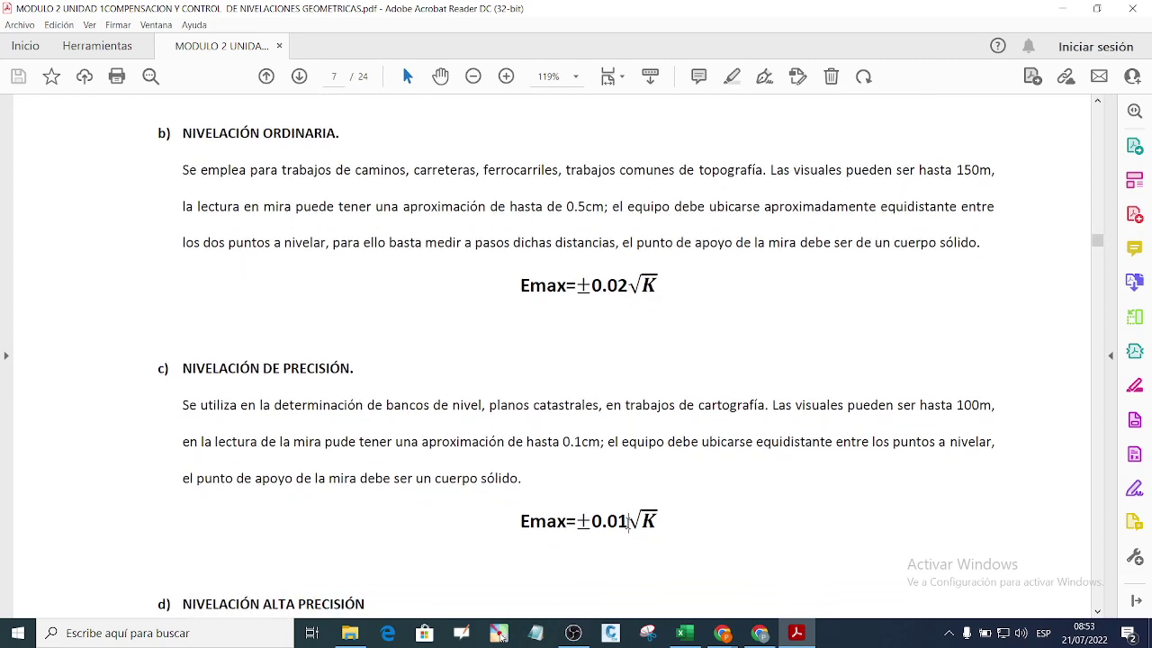
# Step: Examine the maximum error formulas for precision and high-precision levelling, along with the start of the error compensation section
pyautogui.moveTo(629, 524); pyautogui.dragTo(617, 524)
pyautogui.scroll(-1, 655, 529)
pyautogui.scroll(-2, 658, 531)
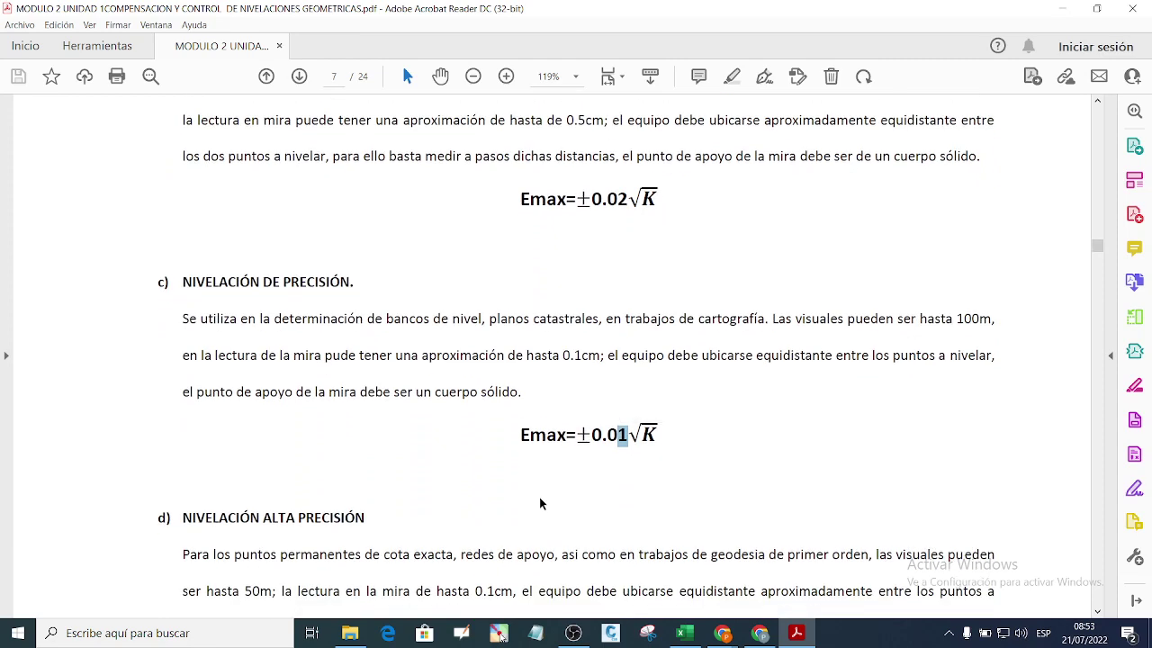
pyautogui.scroll(-3, 540, 503)
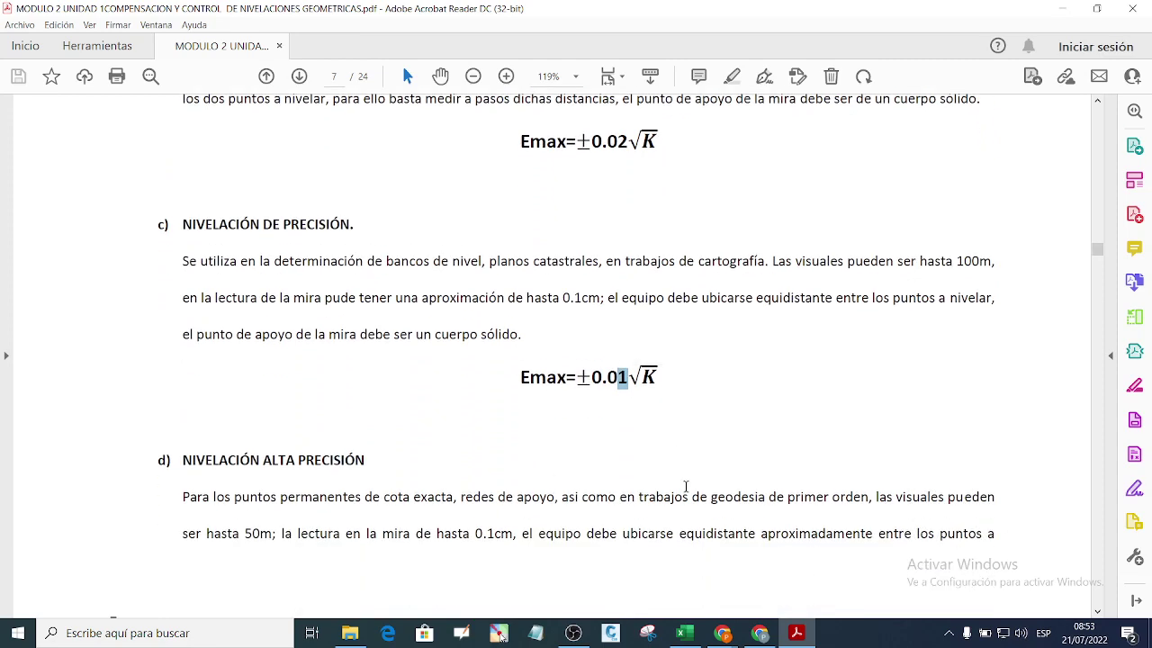
pyautogui.scroll(-10, 690, 504)
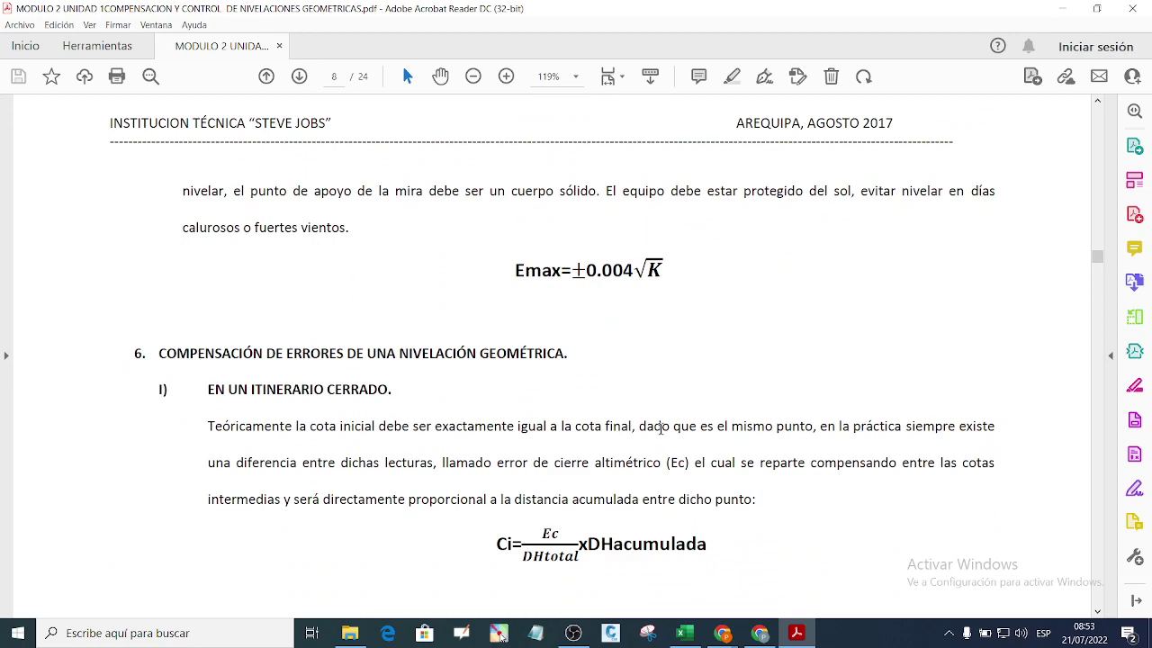
pyautogui.scroll(10, 604, 337)
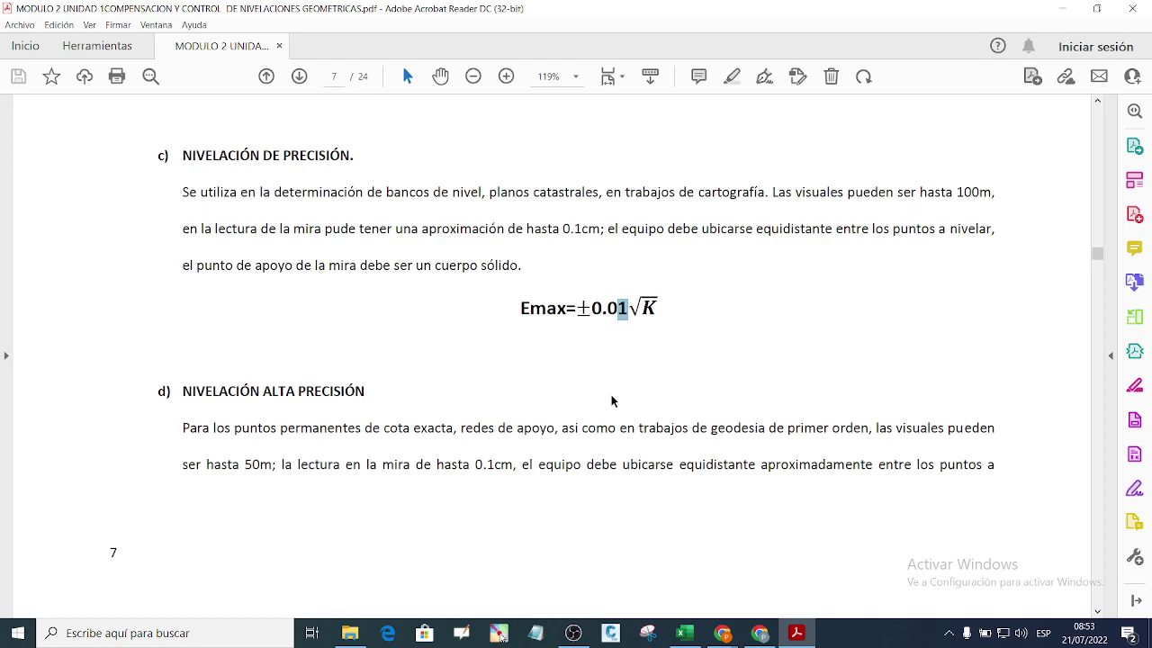
pyautogui.scroll(-5, 620, 398)
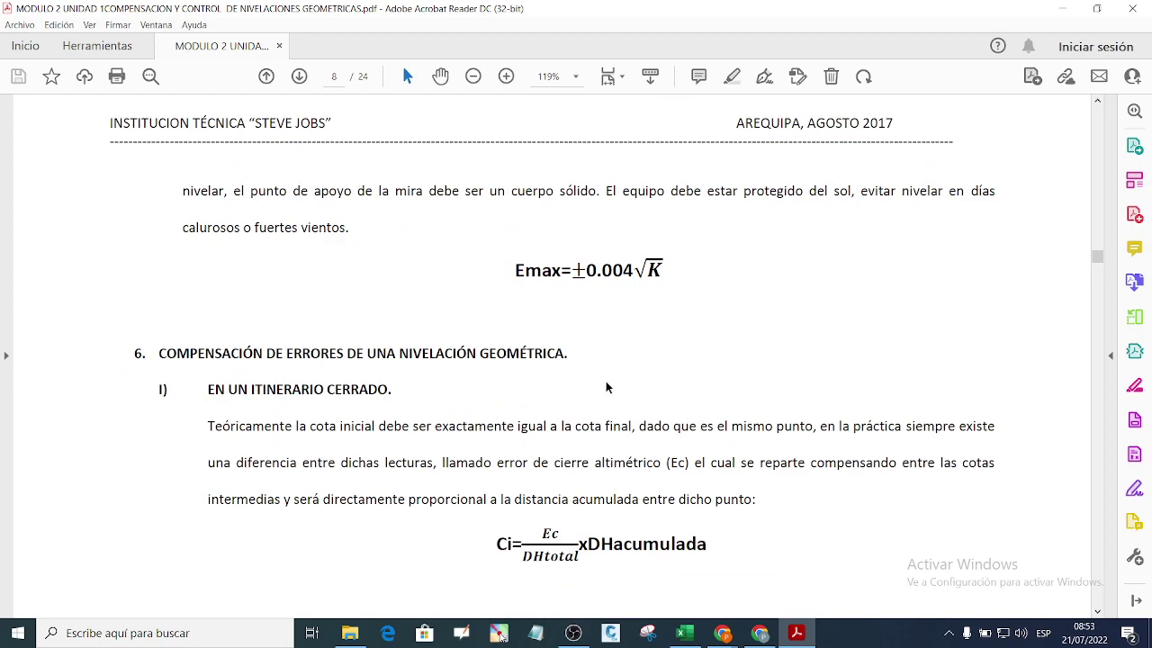
pyautogui.scroll(1, 619, 385)
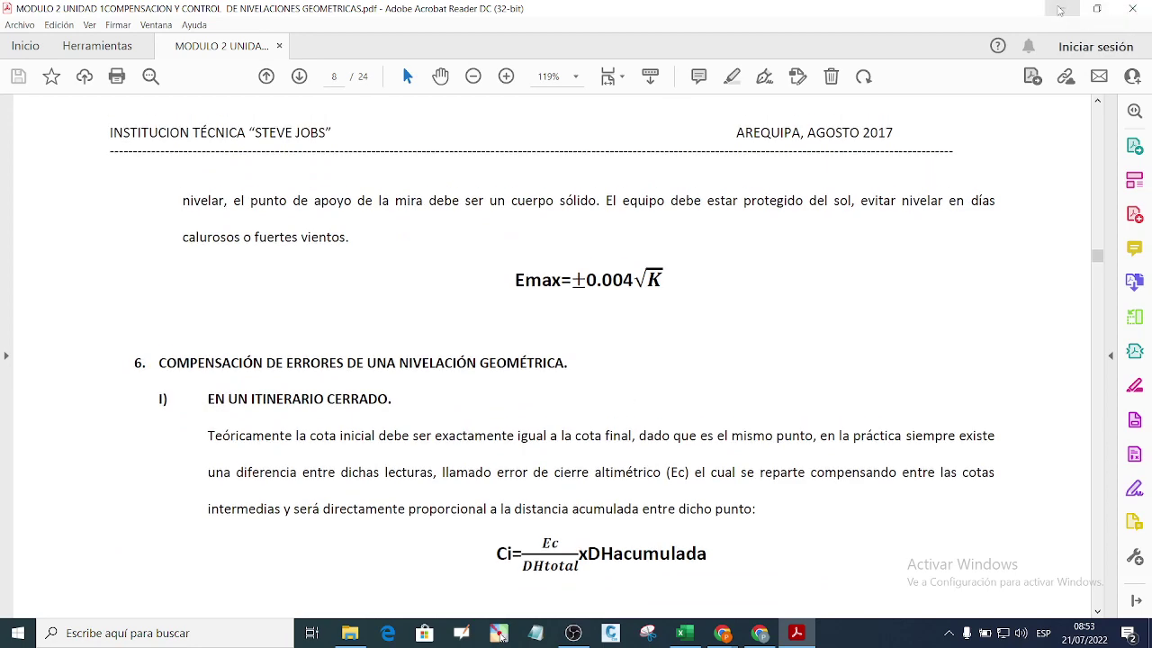
# Step: Return to sheet M10 in Excel and label F39 as NA, checking the levelling categories in the PDF
pyautogui.click(1141, 14)
pyautogui.click(340, 537)
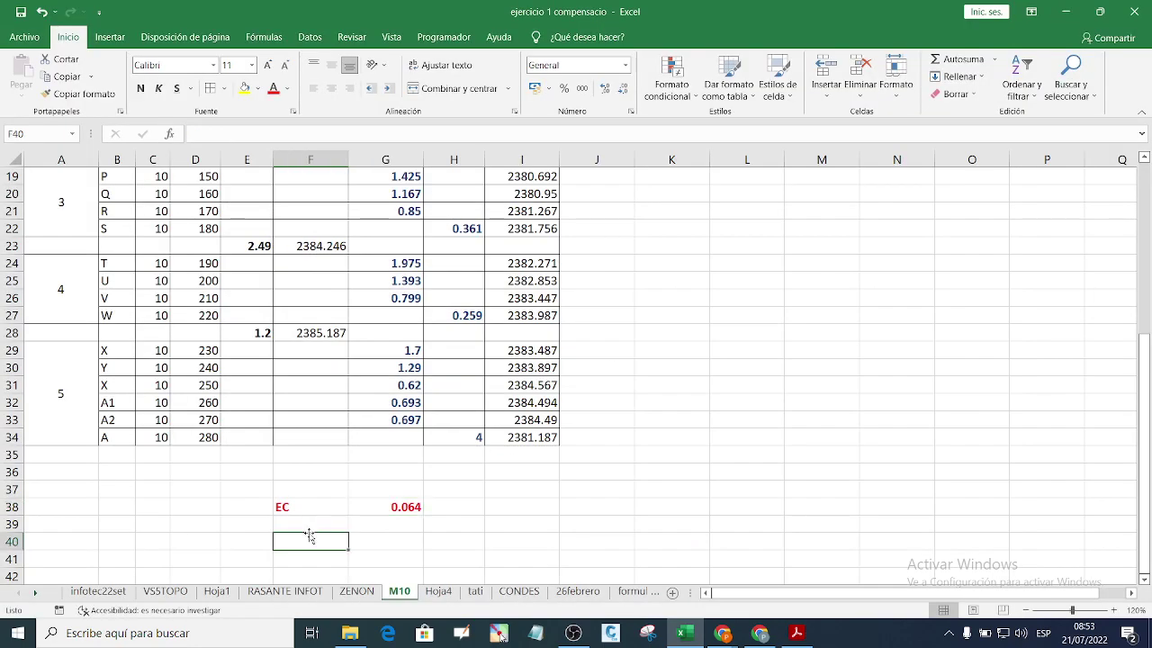
pyautogui.click(305, 525)
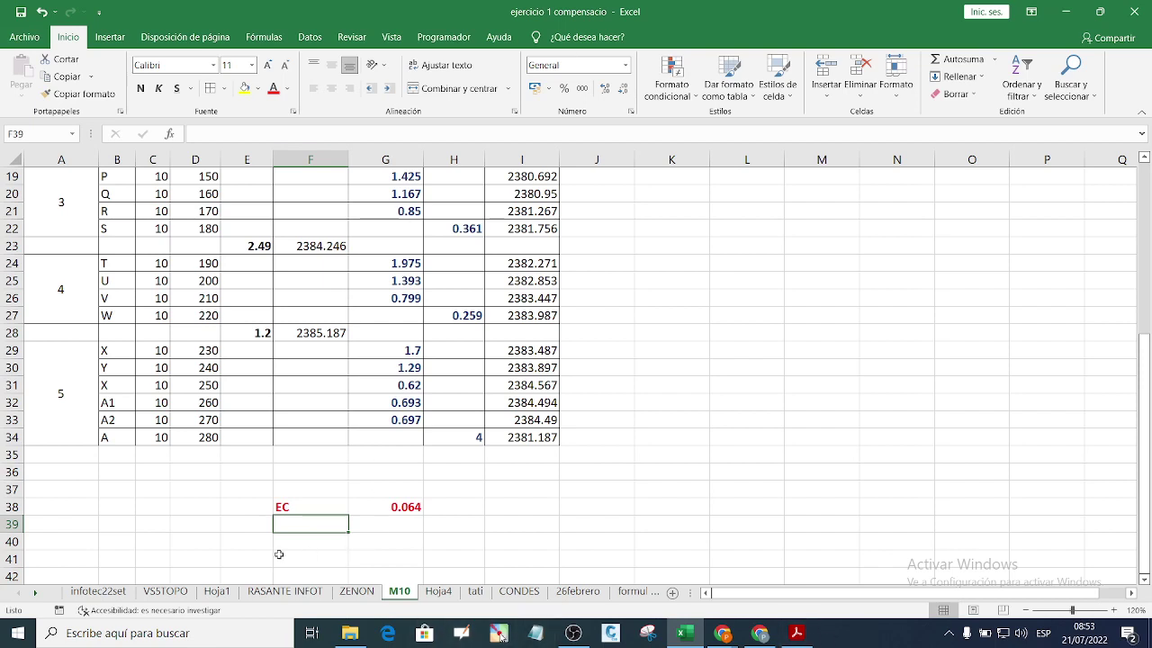
pyautogui.click(239, 529)
pyautogui.click(297, 529)
pyautogui.write('N')
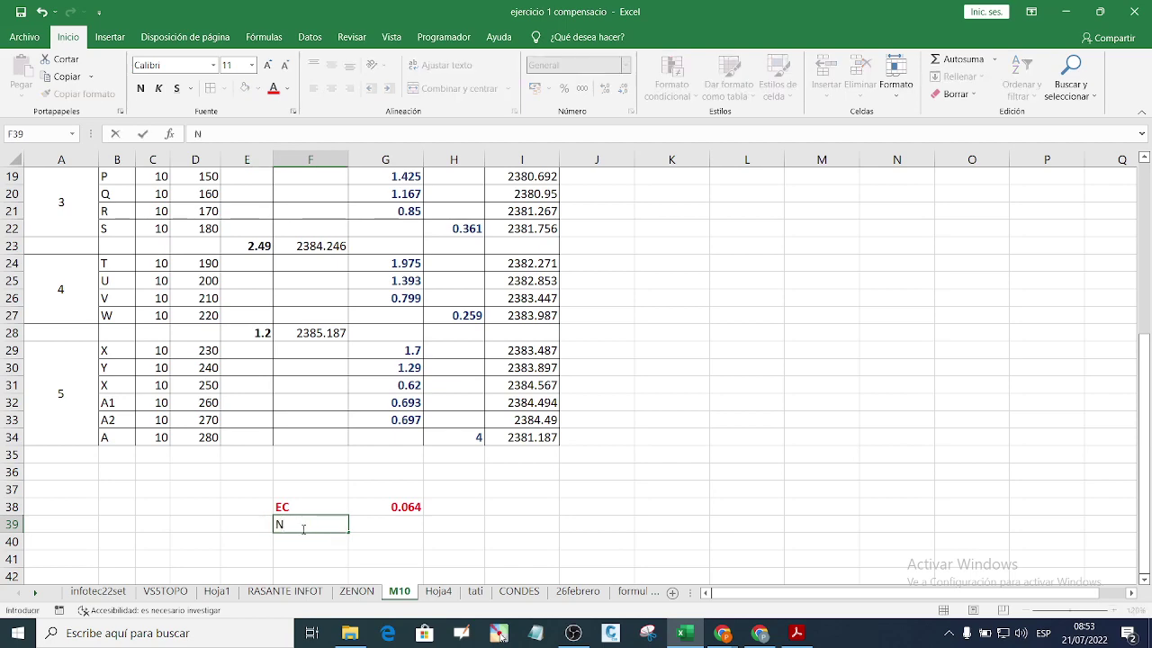
pyautogui.click(796, 633)
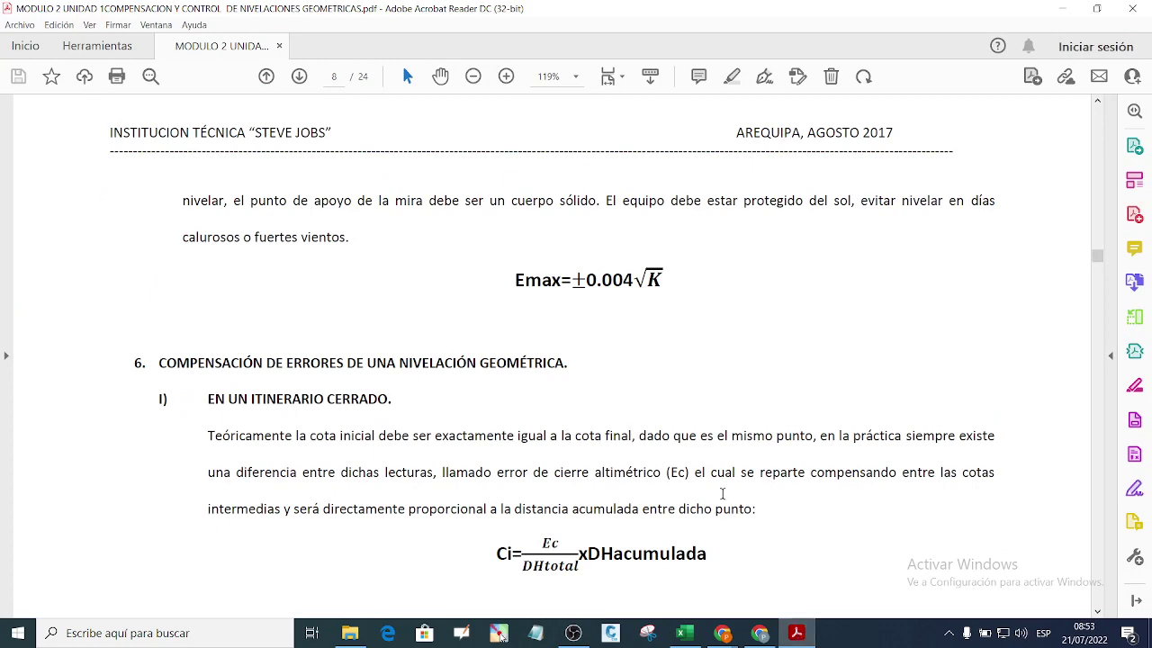
pyautogui.scroll(5, 721, 490)
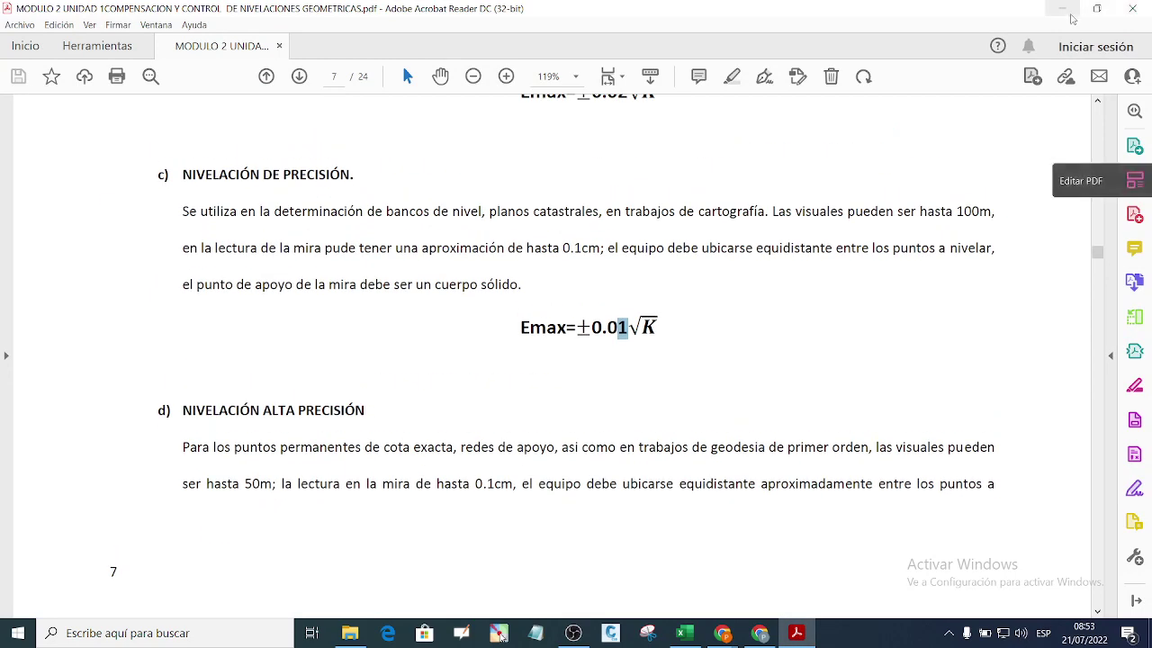
pyautogui.click(1062, 8)
pyautogui.write('A')
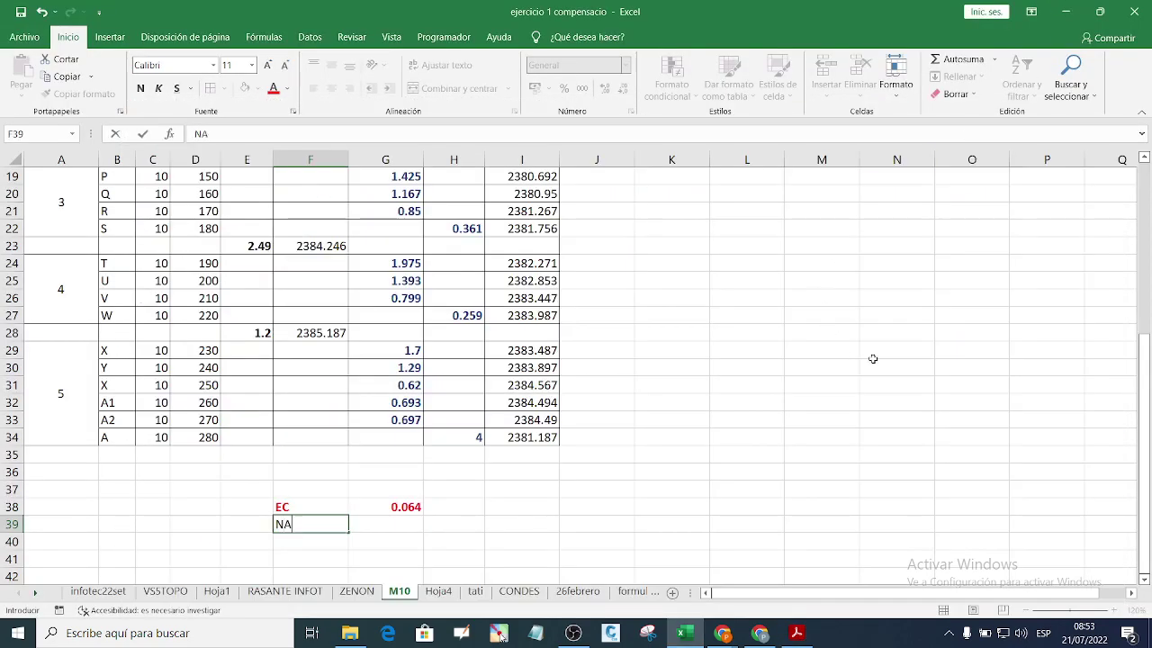
pyautogui.press('Tab')
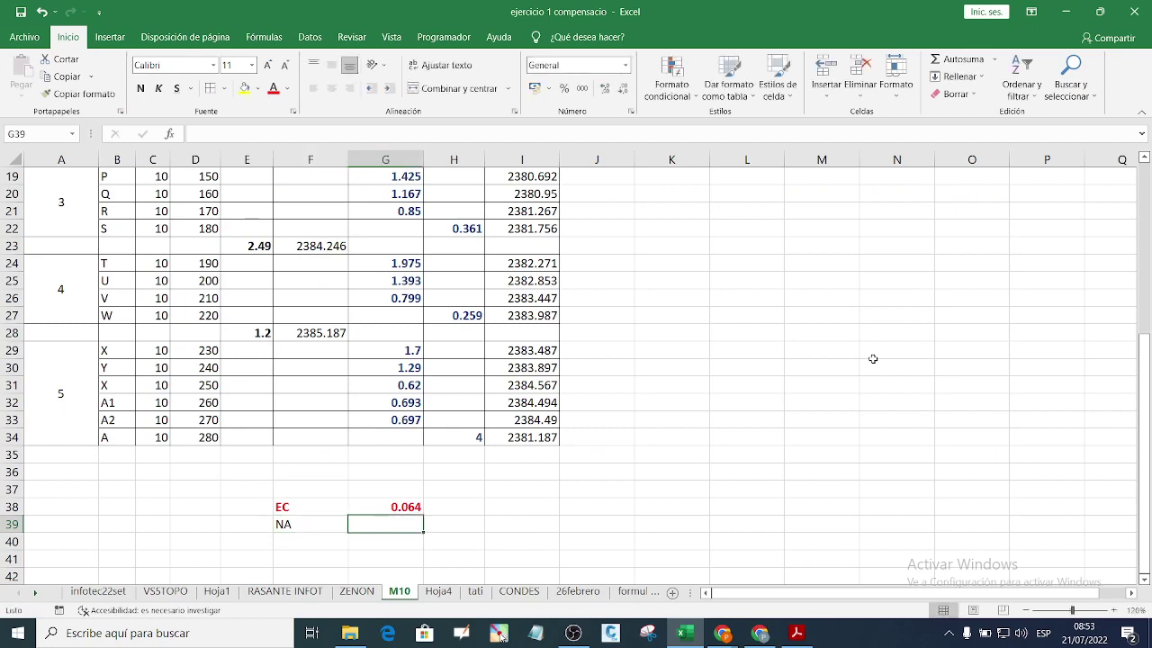
pyautogui.click(317, 544)
pyautogui.write('NA')
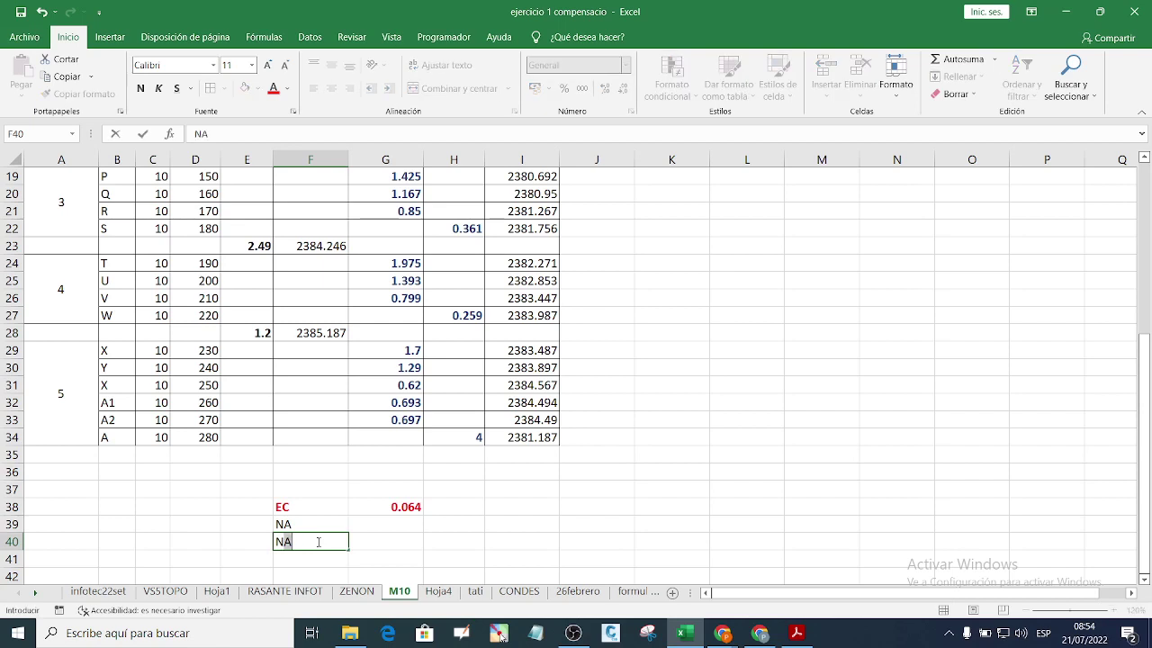
pyautogui.write('P')
pyautogui.press('Return')
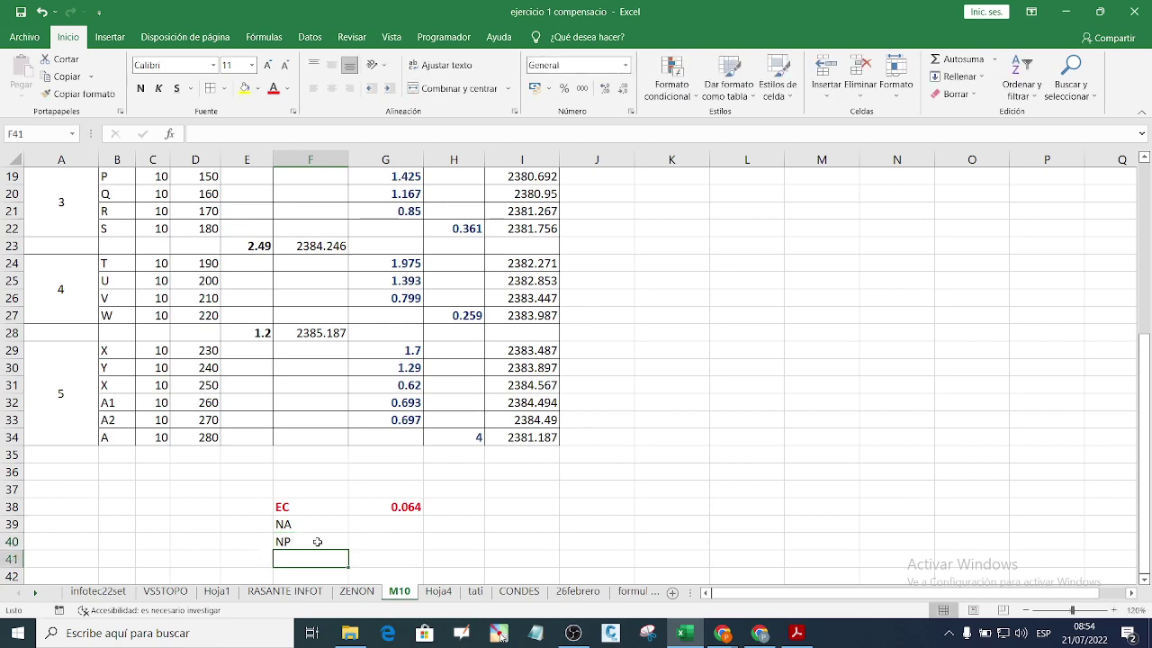
# Step: Enter the levelling category labels NO, NP and NAP in cells F40 to F42
pyautogui.click(317, 542)
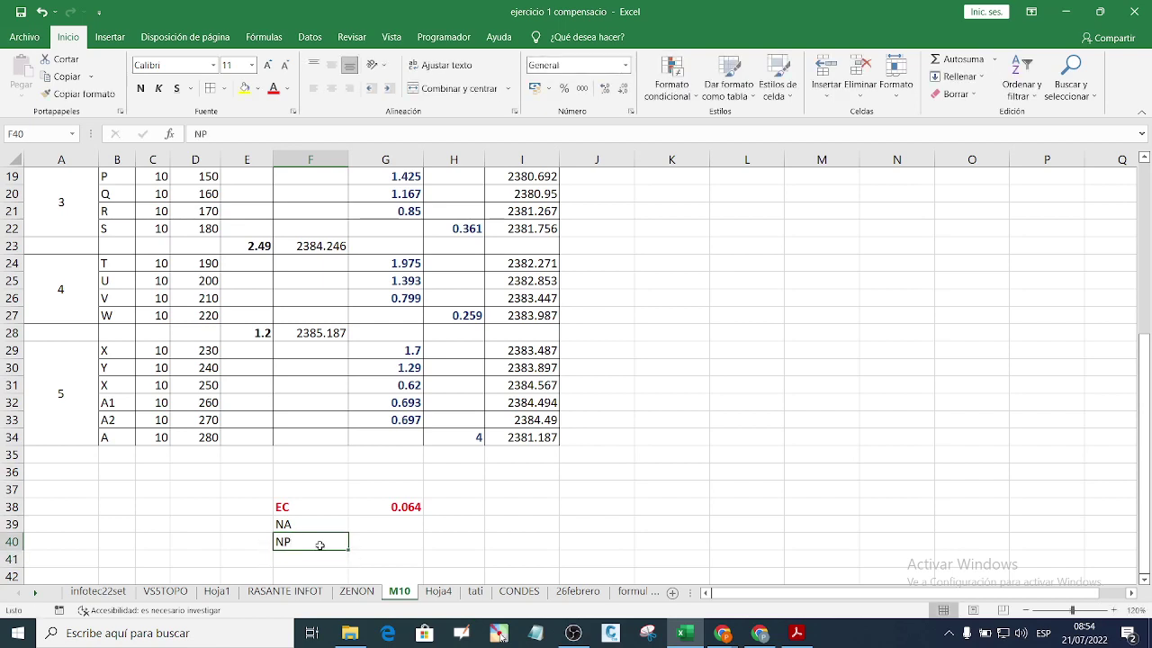
pyautogui.write('NO')
pyautogui.press('Return')
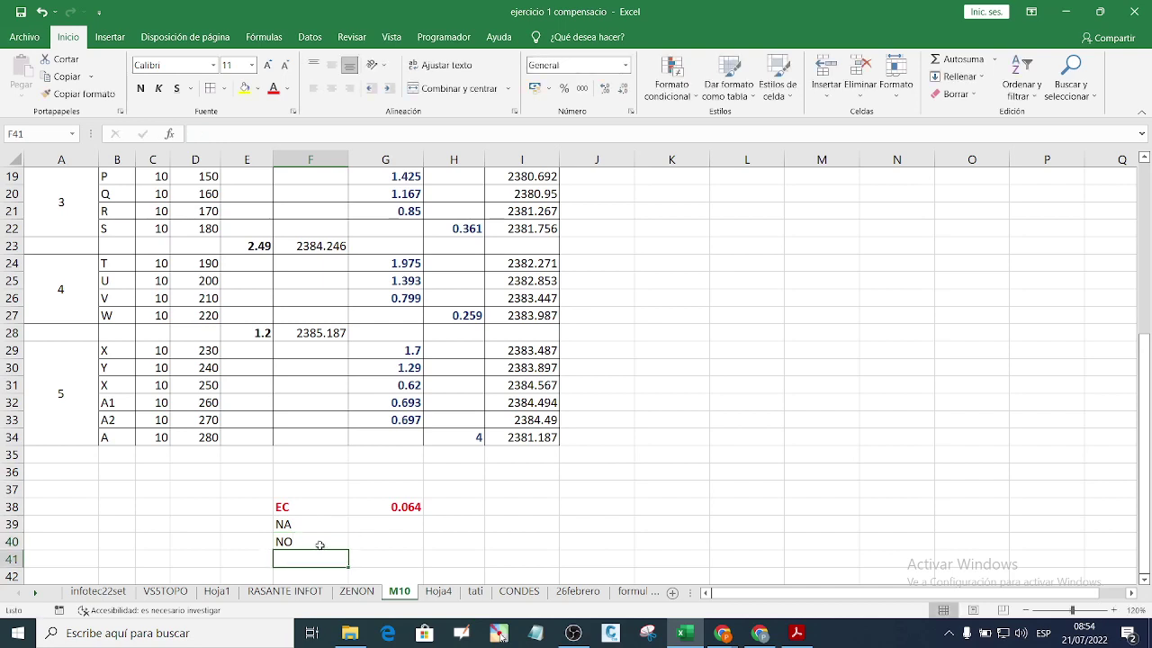
pyautogui.write('N')
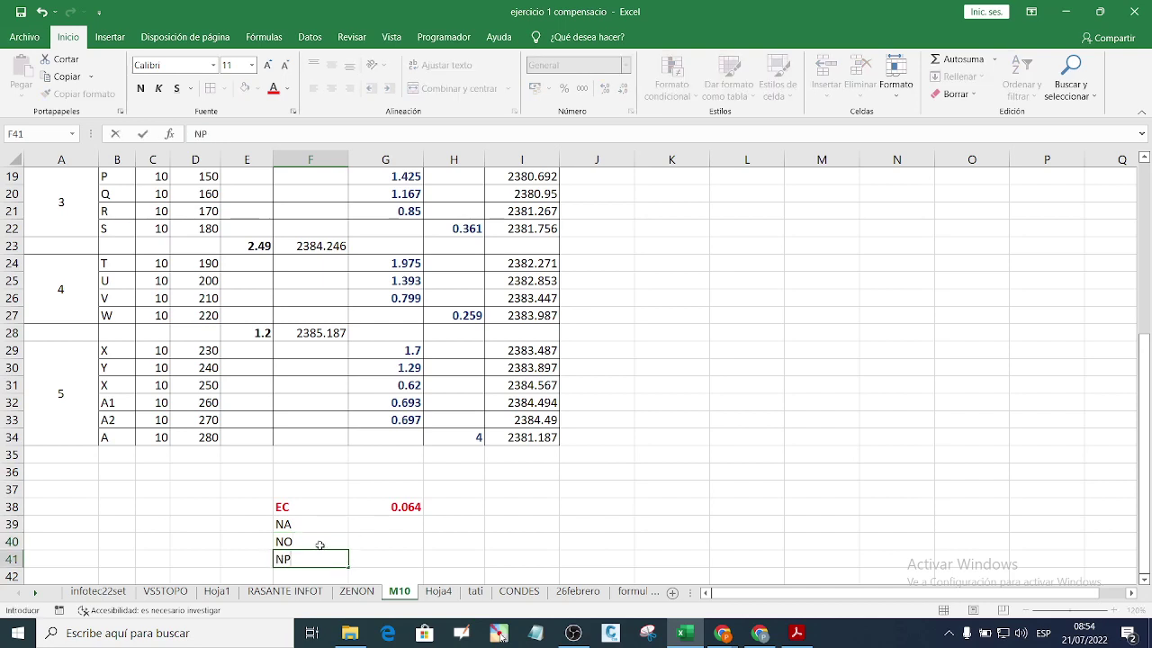
pyautogui.write('P')
pyautogui.press('Return')
pyautogui.write('N')
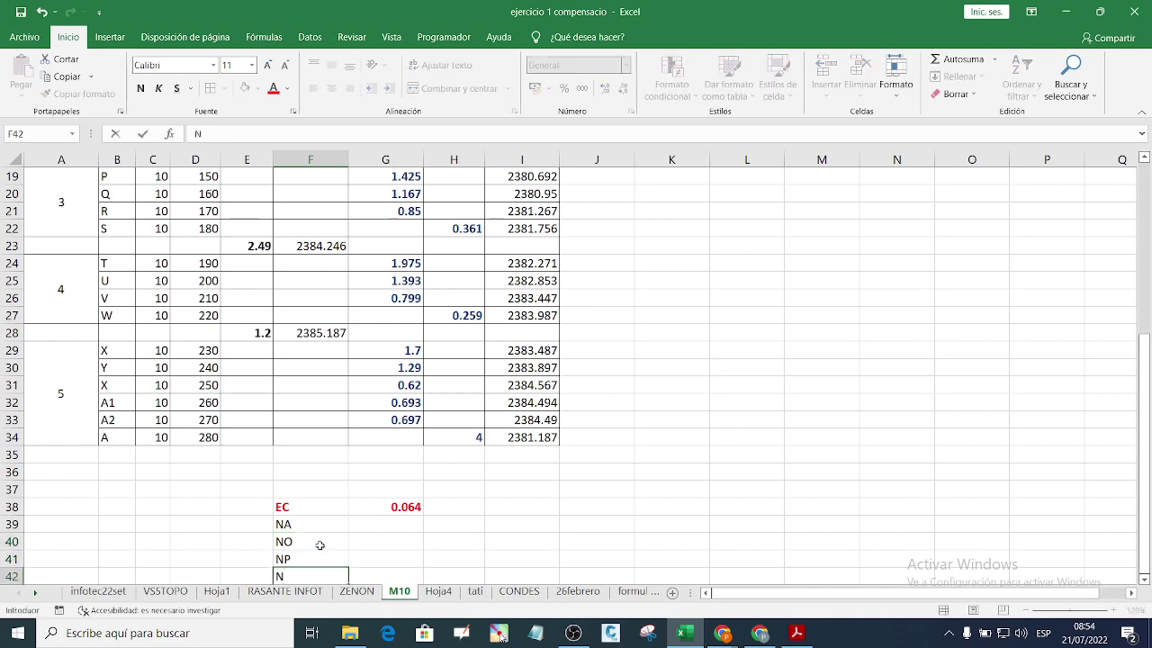
pyautogui.write('AP')
pyautogui.press('Return')
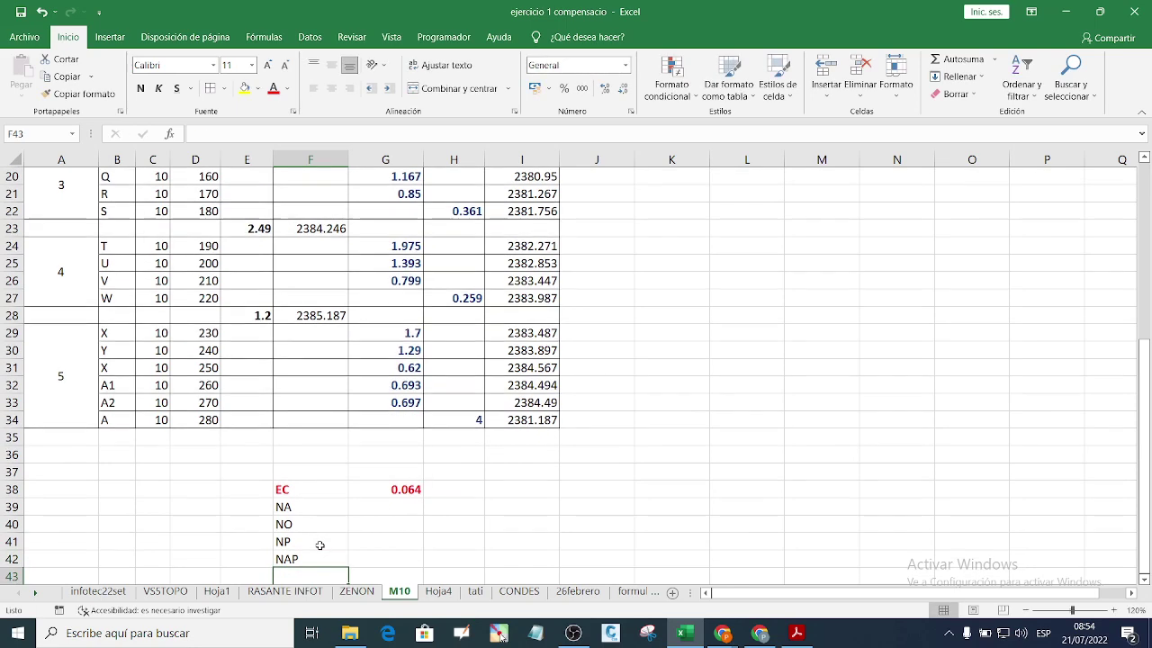
# Step: Select G39, switch to File Explorer, and launch the Fx9860G SD calculator from the CALCULADORA folder on drive D
pyautogui.click(388, 503)
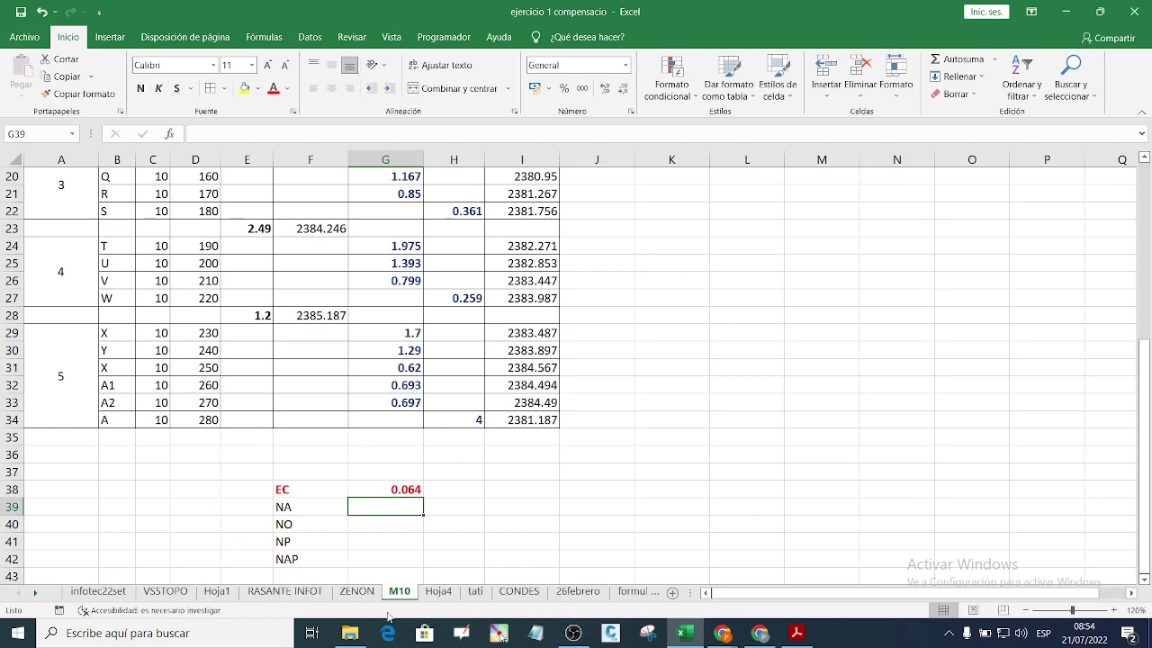
pyautogui.click(349, 632)
pyautogui.scroll(1, 112, 396)
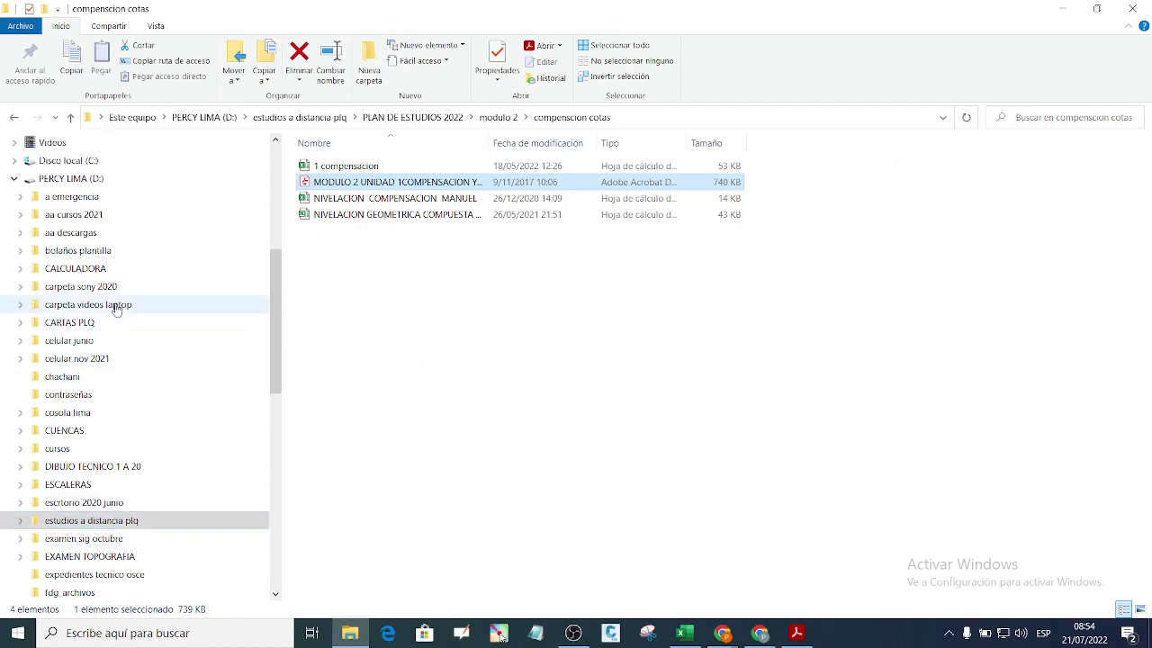
pyautogui.click(84, 177)
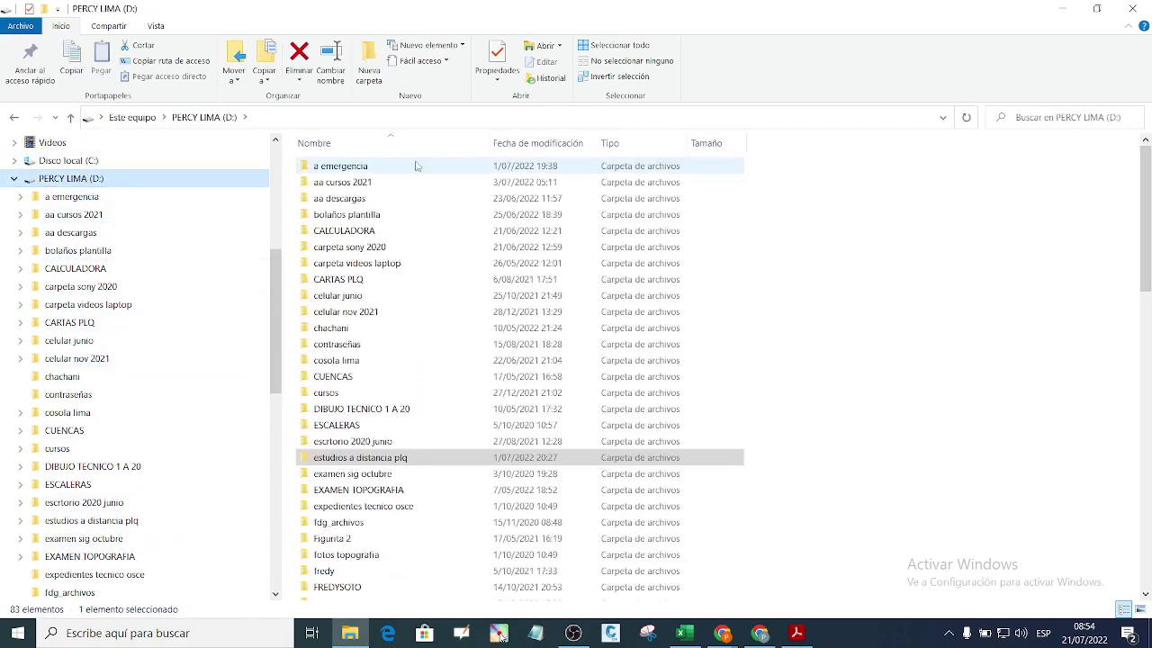
pyautogui.doubleClick(389, 231)
pyautogui.doubleClick(375, 263)
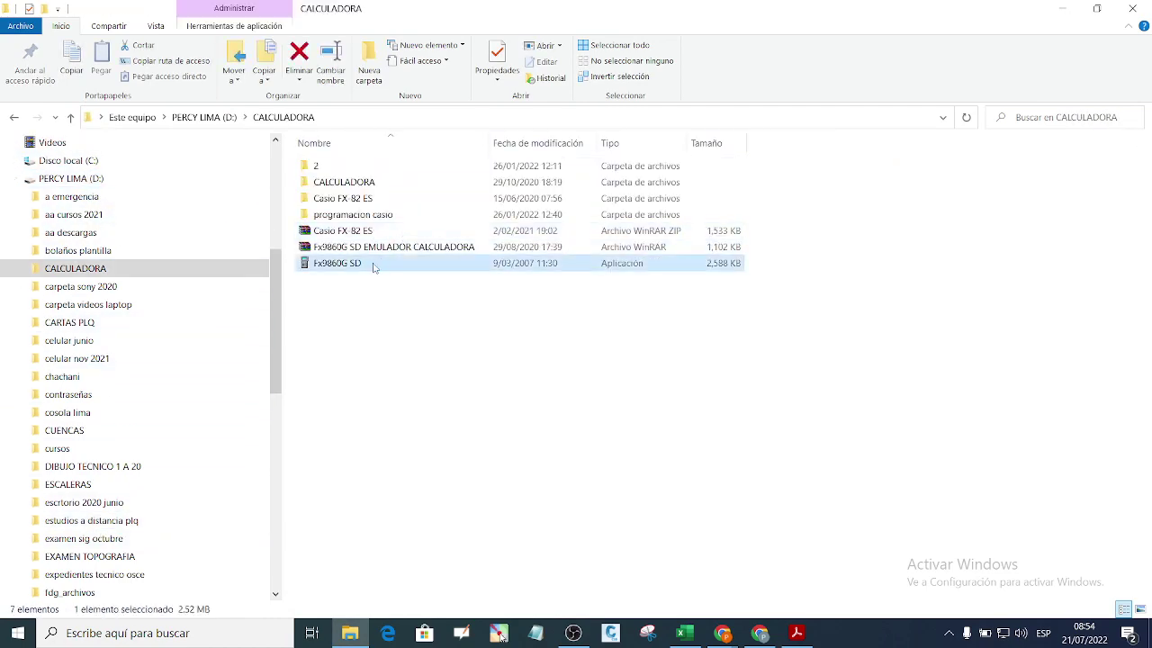
# Step: Start the fx-9860 emulator's RUN-MAT mode and bring the calculator up over sheet M10 in Excel
pyautogui.click(992, 332)
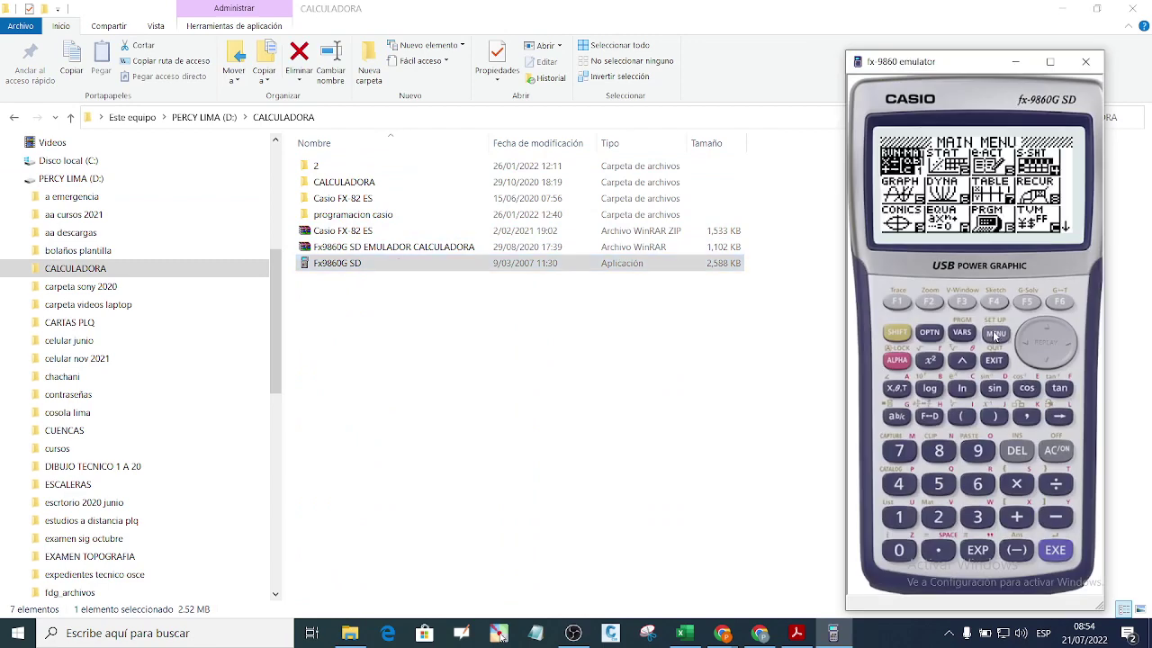
pyautogui.click(1066, 549)
pyautogui.click(1015, 63)
pyautogui.click(1061, 8)
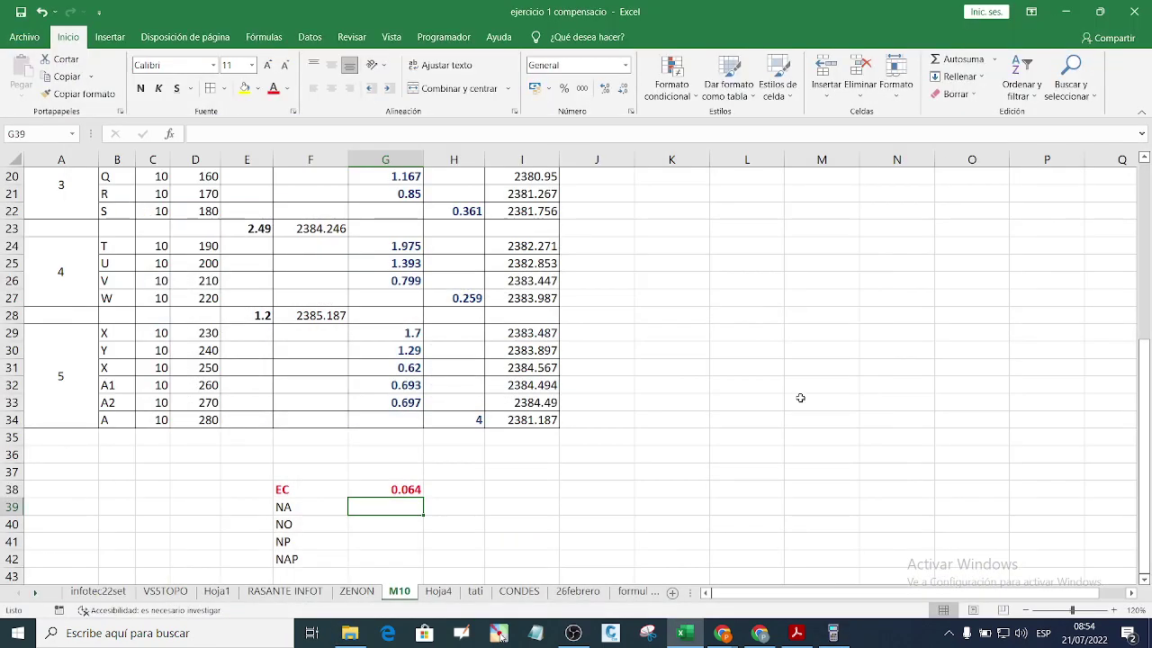
pyautogui.click(833, 632)
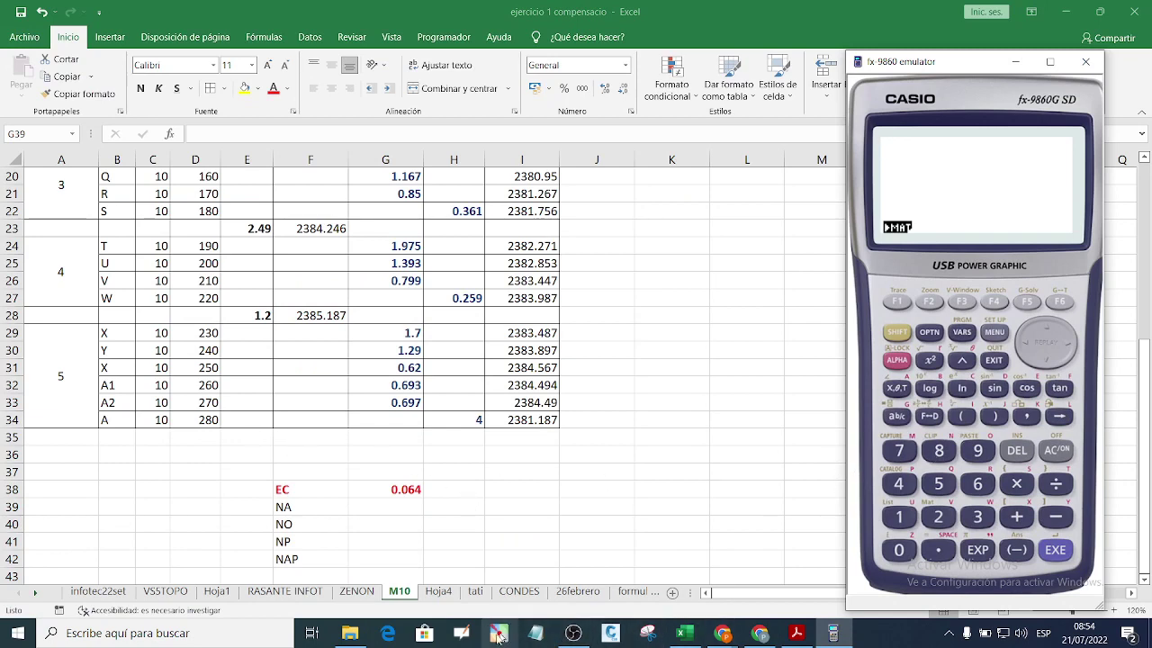
# Step: Write the formula = 0.10√K beside the NA label, circle the distance 280 in D34, and close the annotation tool
pyautogui.click(498, 632)
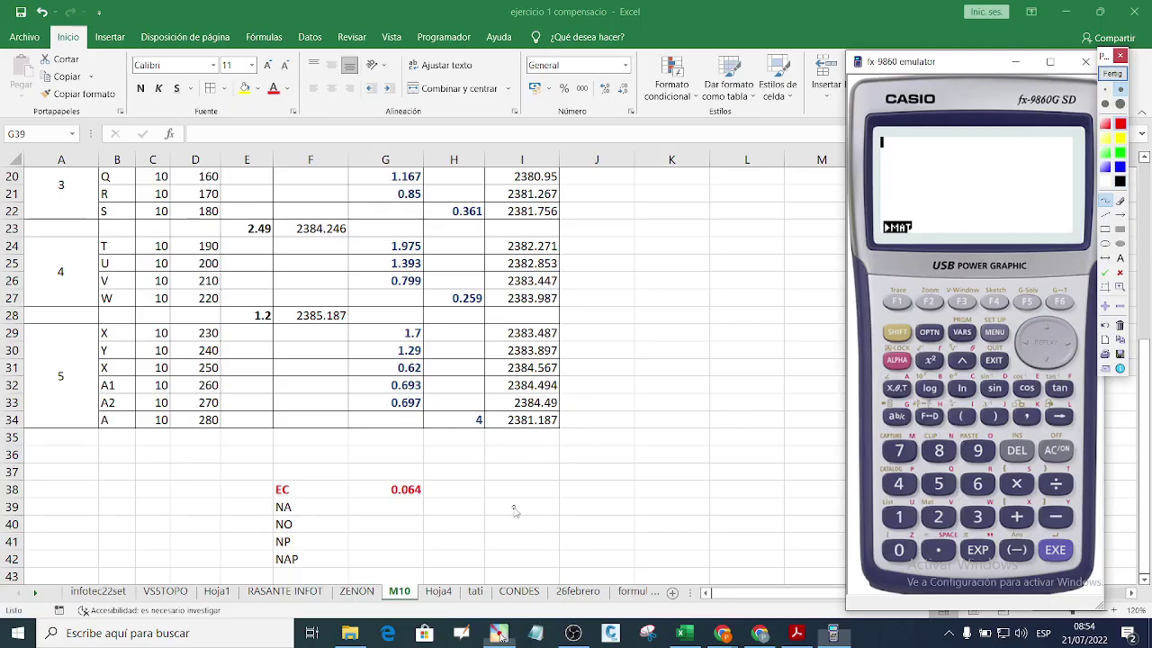
pyautogui.moveTo(506, 505)
pyautogui.mouseDown()
pyautogui.moveTo(552, 515)
pyautogui.moveTo(564, 493)
pyautogui.mouseUp()
pyautogui.moveTo(585, 508)
pyautogui.mouseDown()
pyautogui.moveTo(607, 504)
pyautogui.moveTo(609, 519)
pyautogui.moveTo(649, 523)
pyautogui.moveTo(709, 459)
pyautogui.moveTo(684, 519)
pyautogui.moveTo(688, 502)
pyautogui.moveTo(708, 517)
pyautogui.mouseUp()
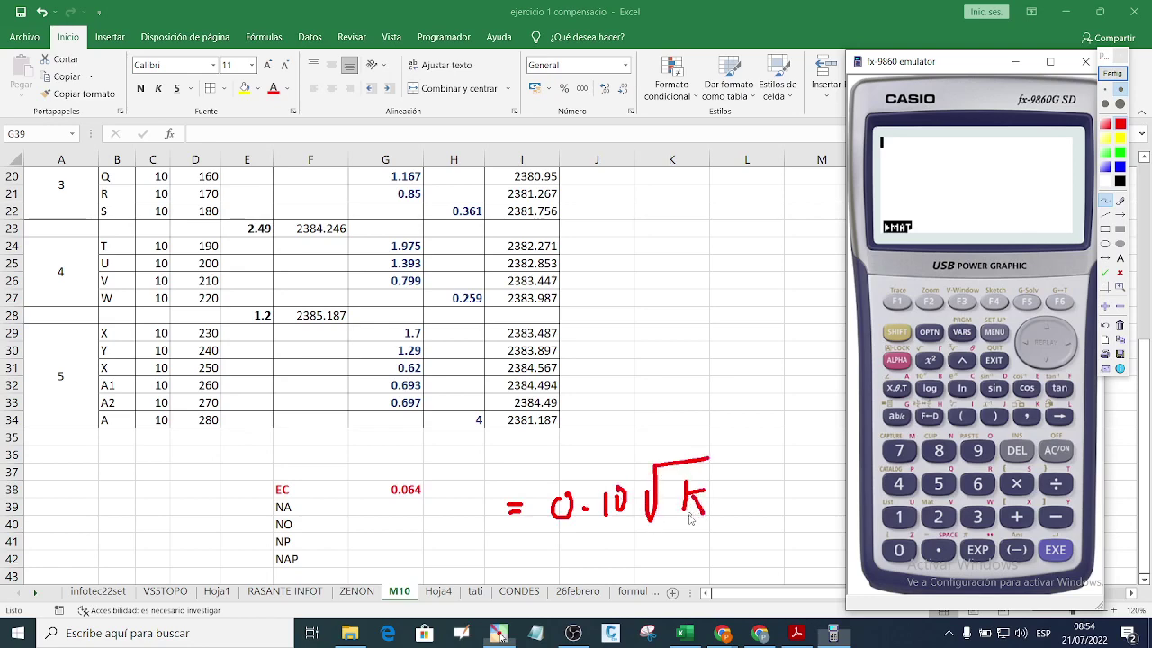
pyautogui.moveTo(200, 430)
pyautogui.mouseDown()
pyautogui.moveTo(238, 428)
pyautogui.moveTo(210, 416)
pyautogui.moveTo(199, 431)
pyautogui.mouseUp()
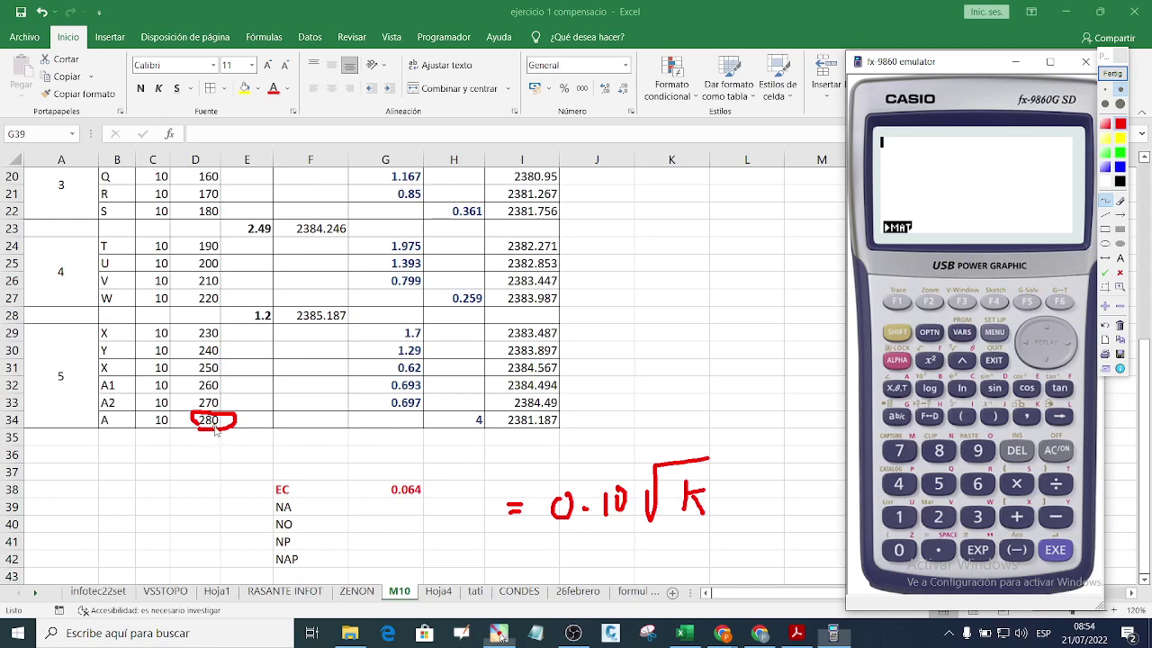
pyautogui.click(1122, 62)
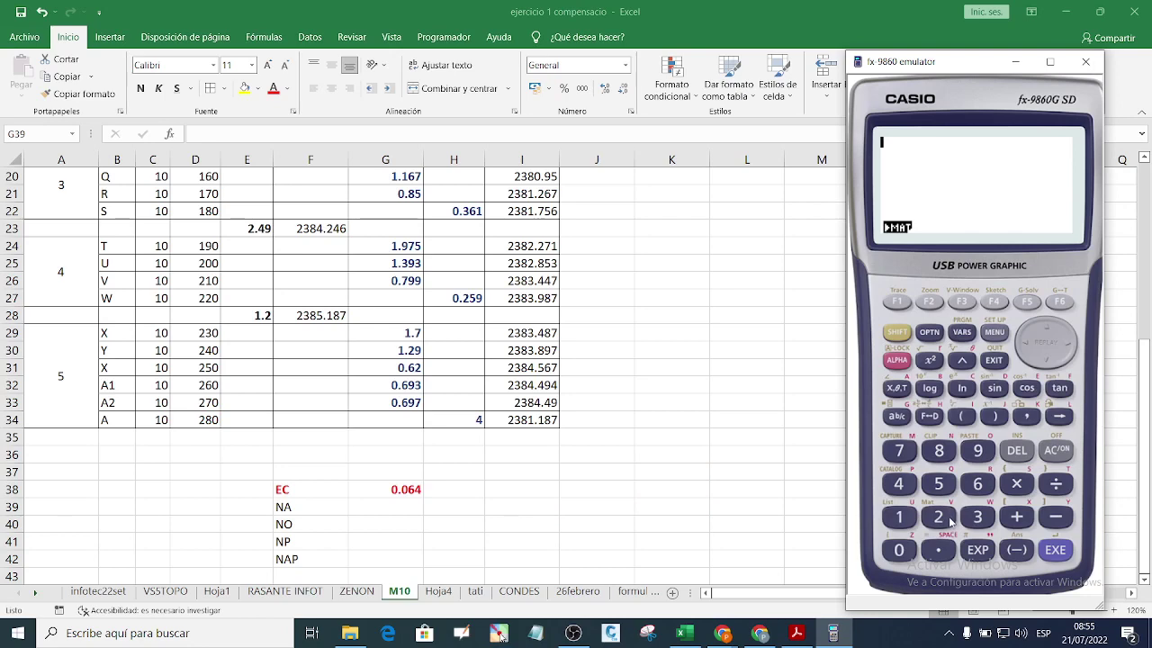
# Step: Calculate 0.10√.28 on the fx-9860 emulator as the NA maximum error
pyautogui.click(907, 551)
pyautogui.click(940, 550)
pyautogui.click(907, 522)
pyautogui.click(902, 553)
pyautogui.click(897, 332)
pyautogui.click(931, 360)
pyautogui.click(942, 548)
pyautogui.click(942, 519)
pyautogui.click(939, 450)
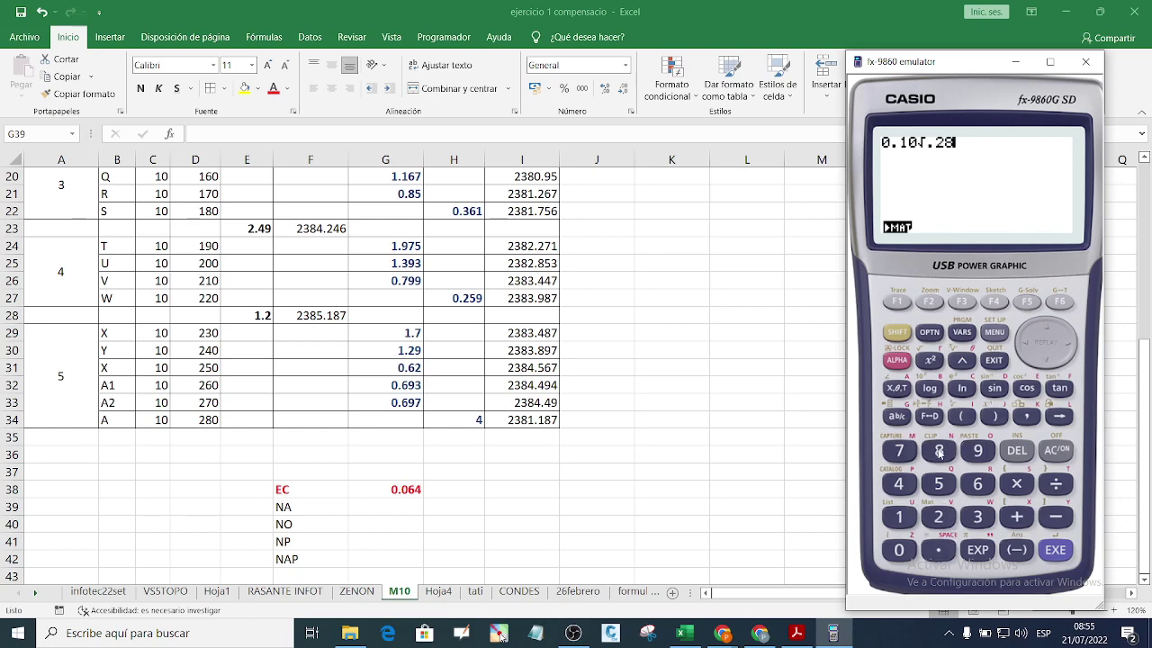
pyautogui.click(1055, 549)
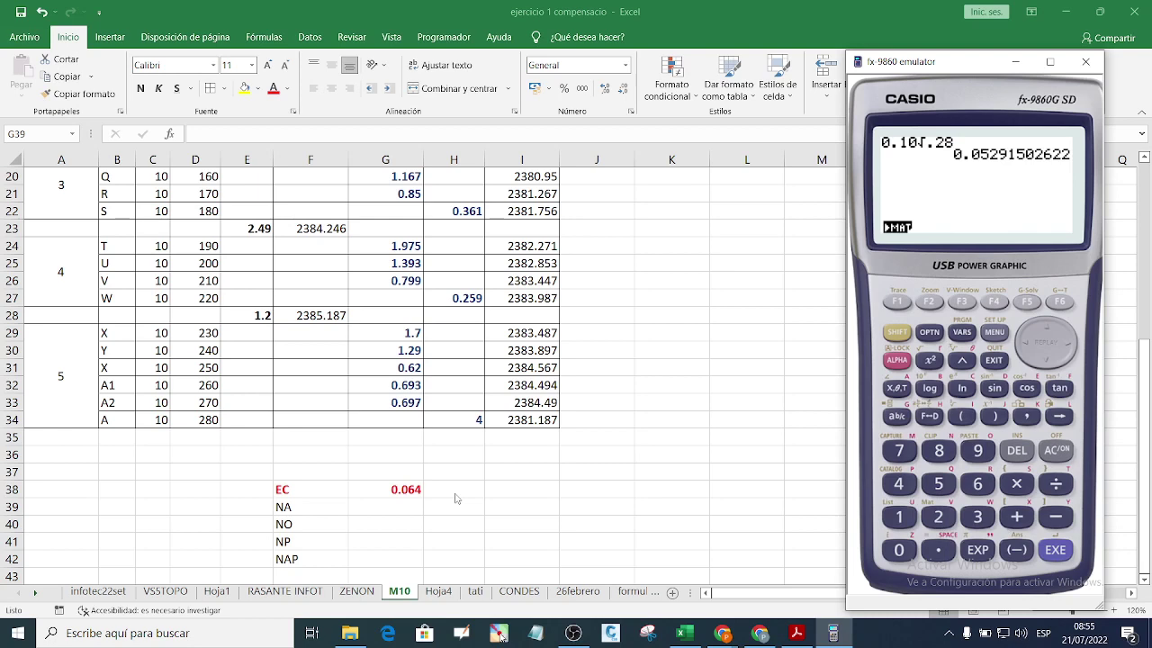
# Step: Enter 0.052 as the NA maximum error in cell G39 of sheet M10
pyautogui.click(402, 512)
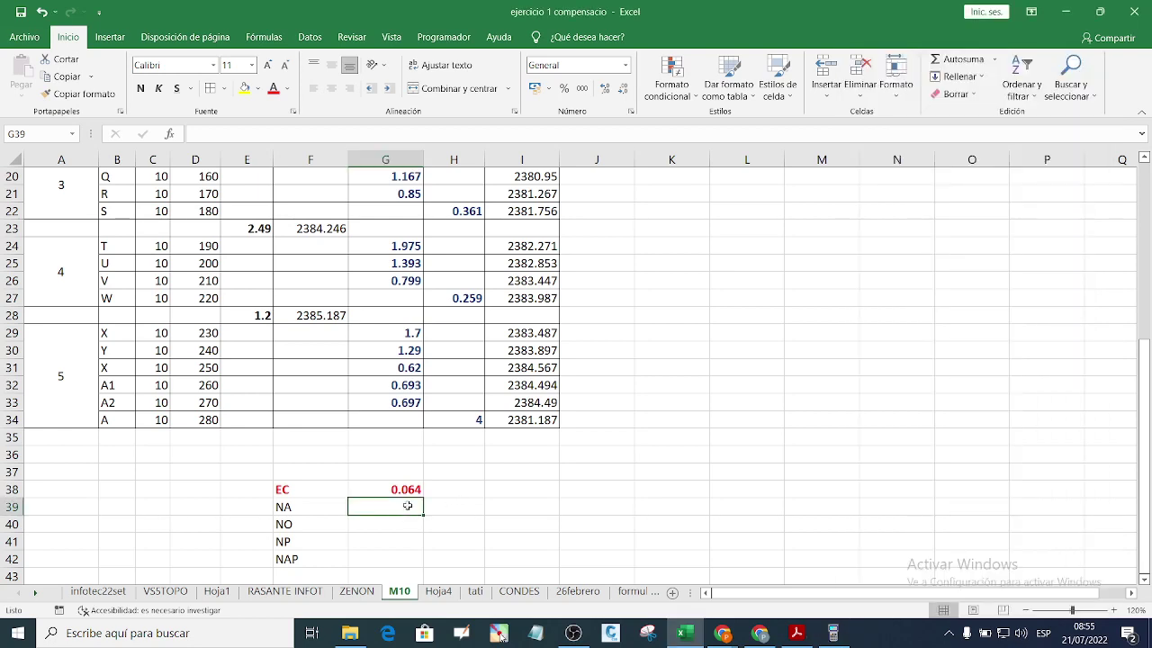
pyautogui.write('0.052')
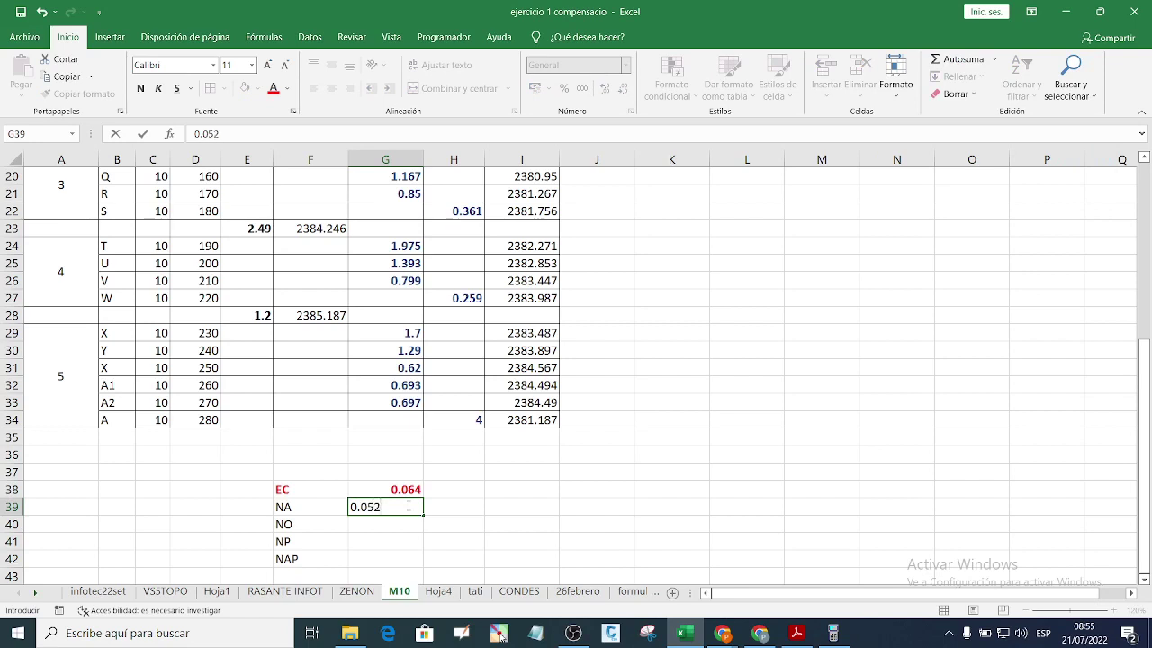
pyautogui.press('Return')
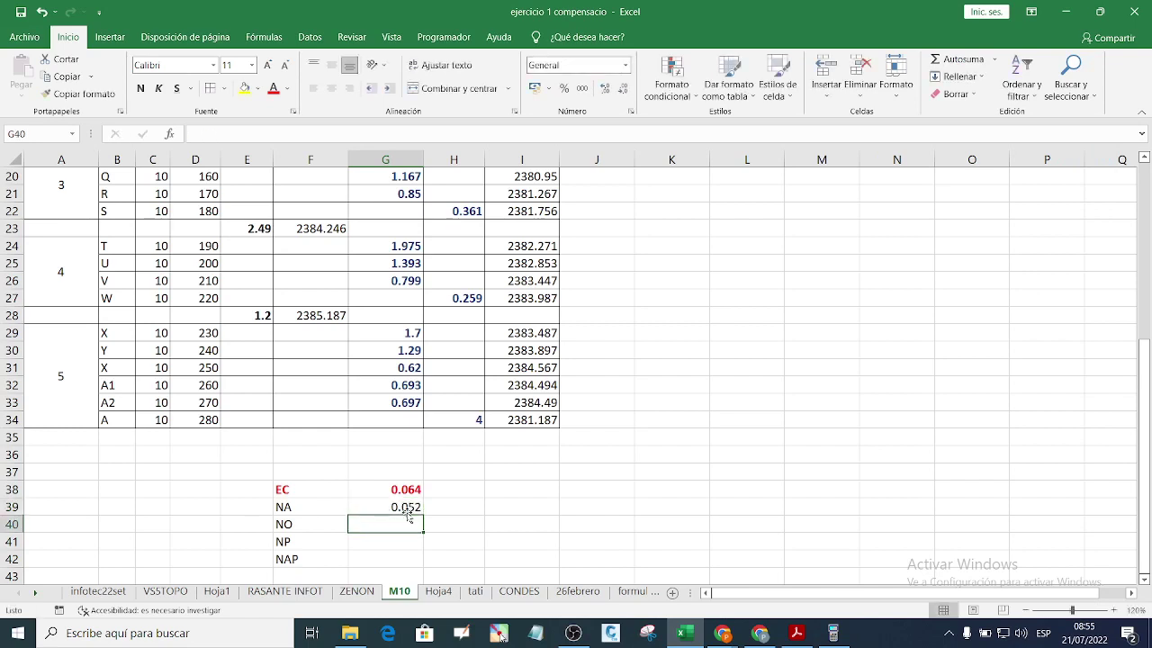
pyautogui.click(408, 507)
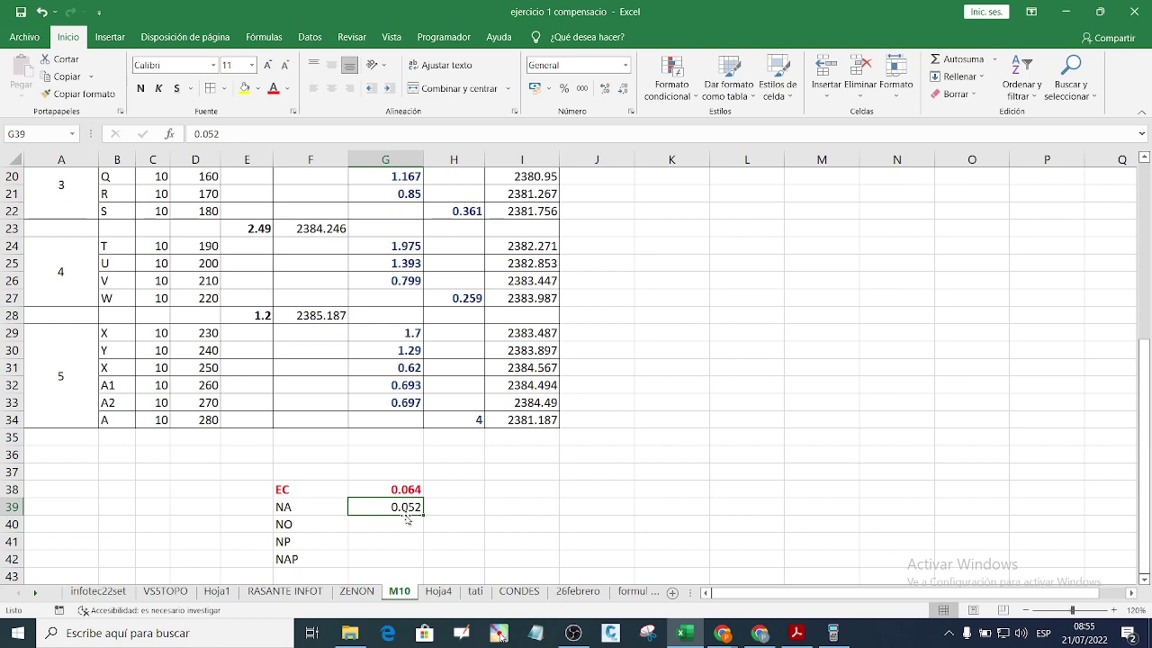
pyautogui.click(379, 525)
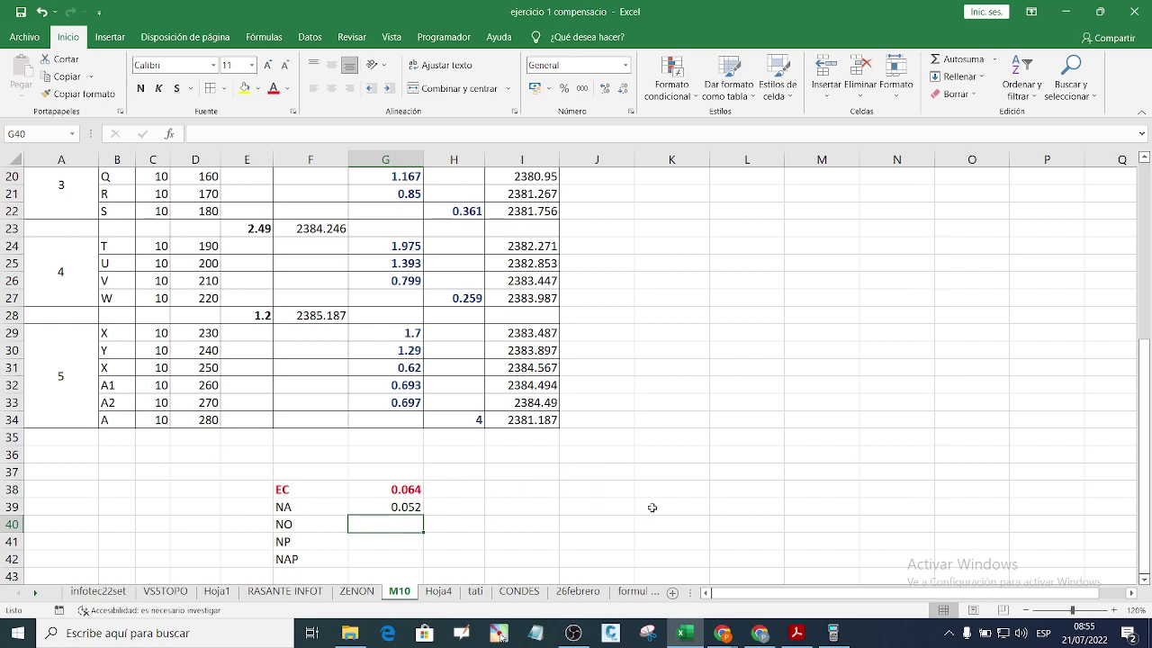
pyautogui.click(409, 512)
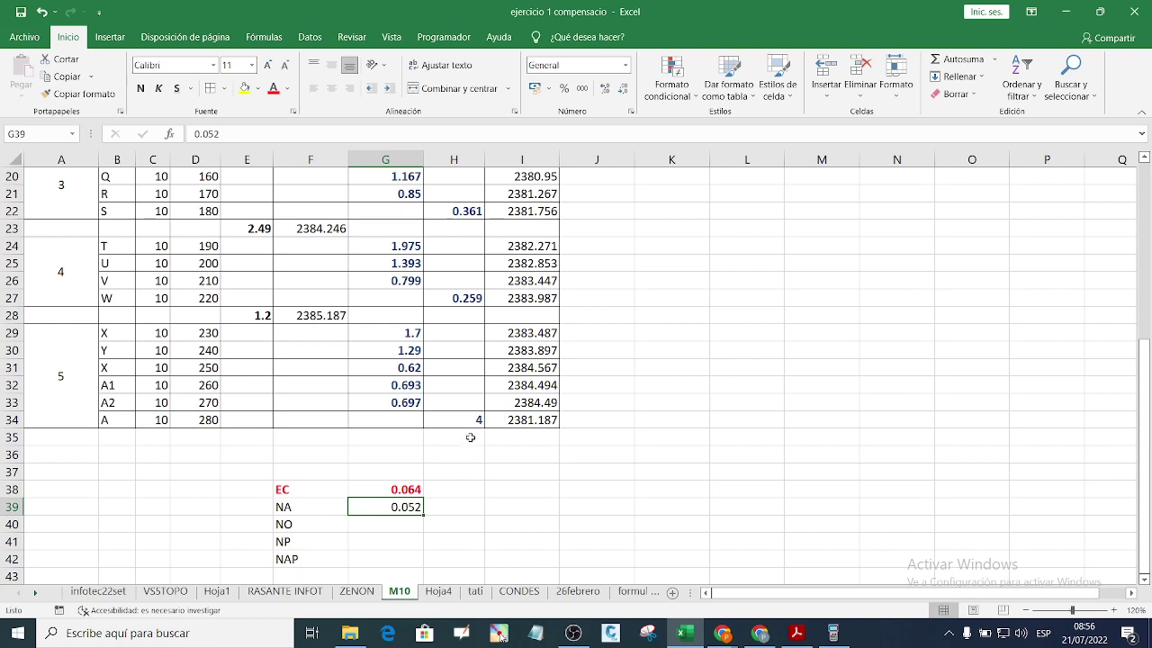
# Step: Try 4.1 and 4.05 as the reading for point A in H34, and restore it to 4
pyautogui.click(473, 422)
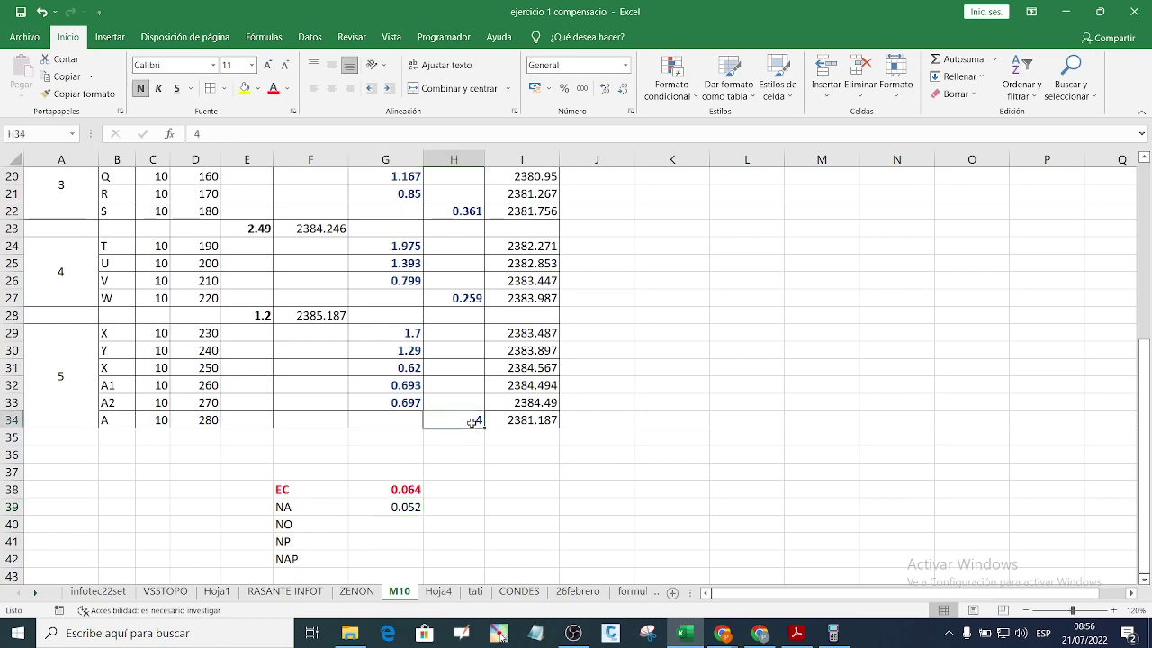
pyautogui.write('4.1')
pyautogui.press('Return')
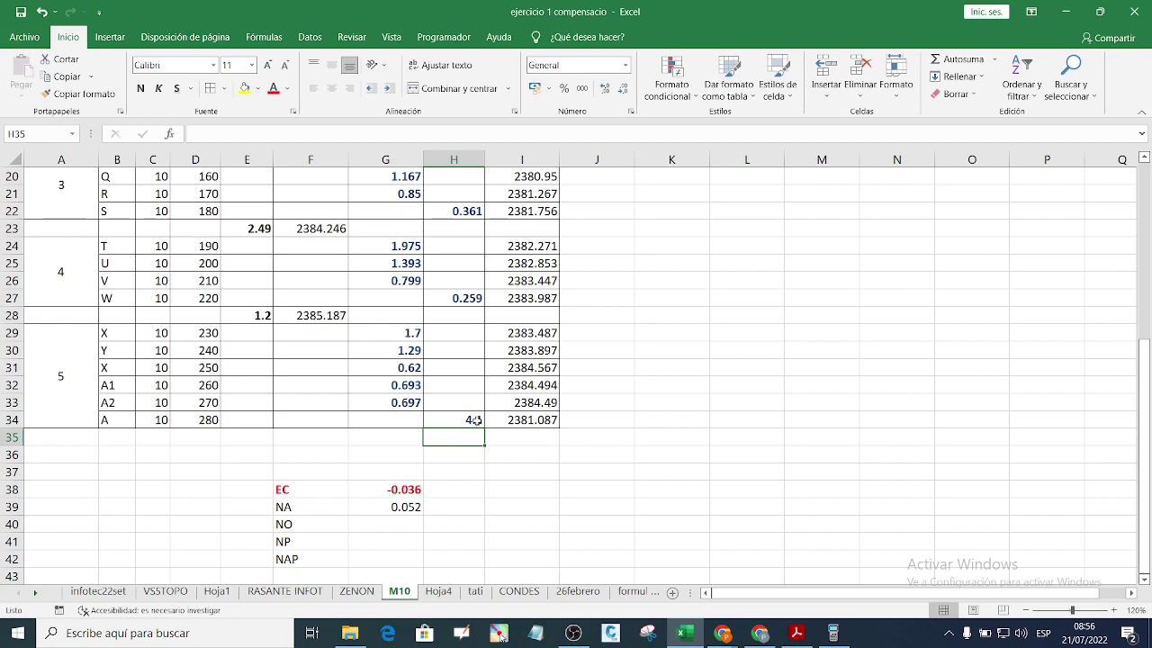
pyautogui.click(473, 420)
pyautogui.write('4.05')
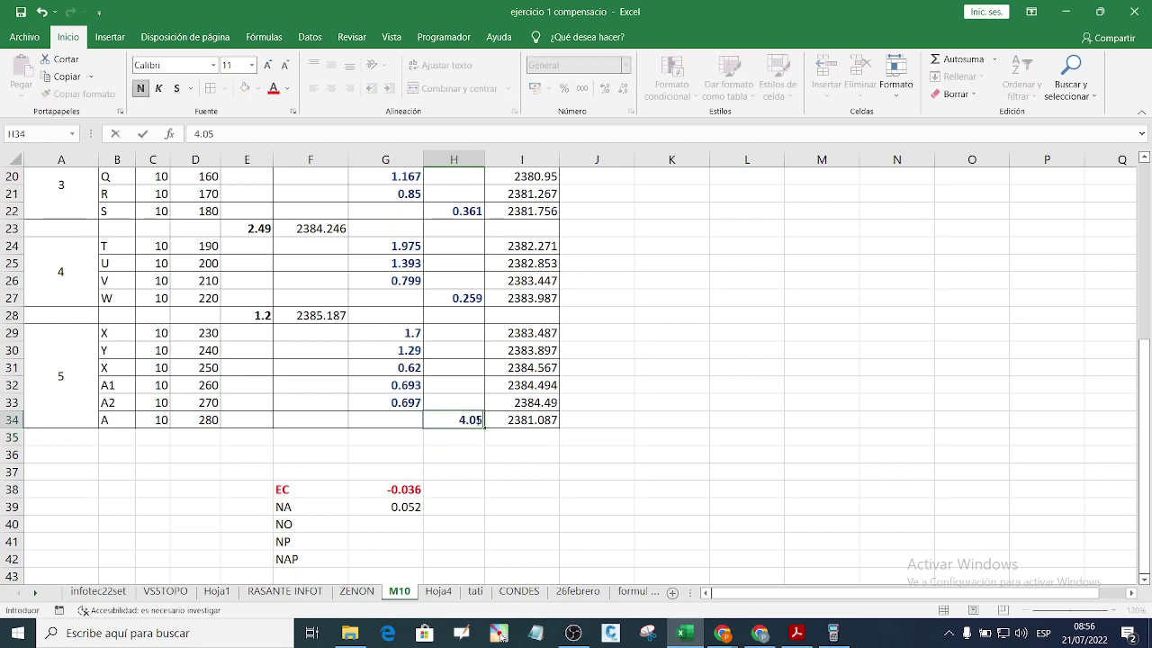
pyautogui.press('Return')
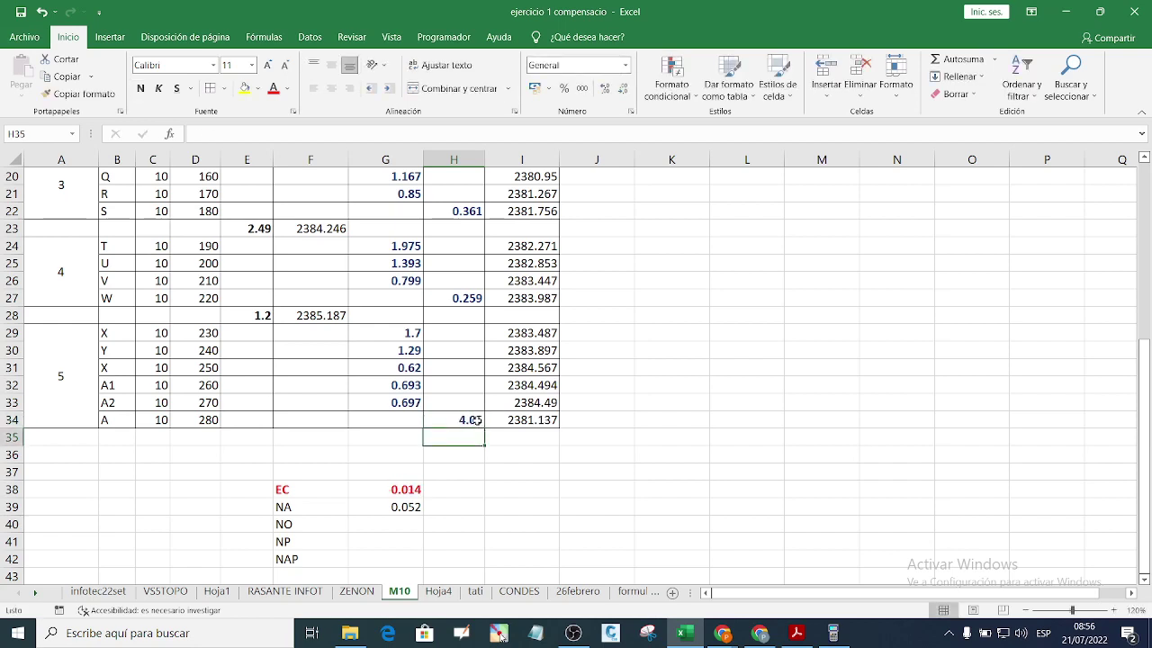
pyautogui.click(474, 420)
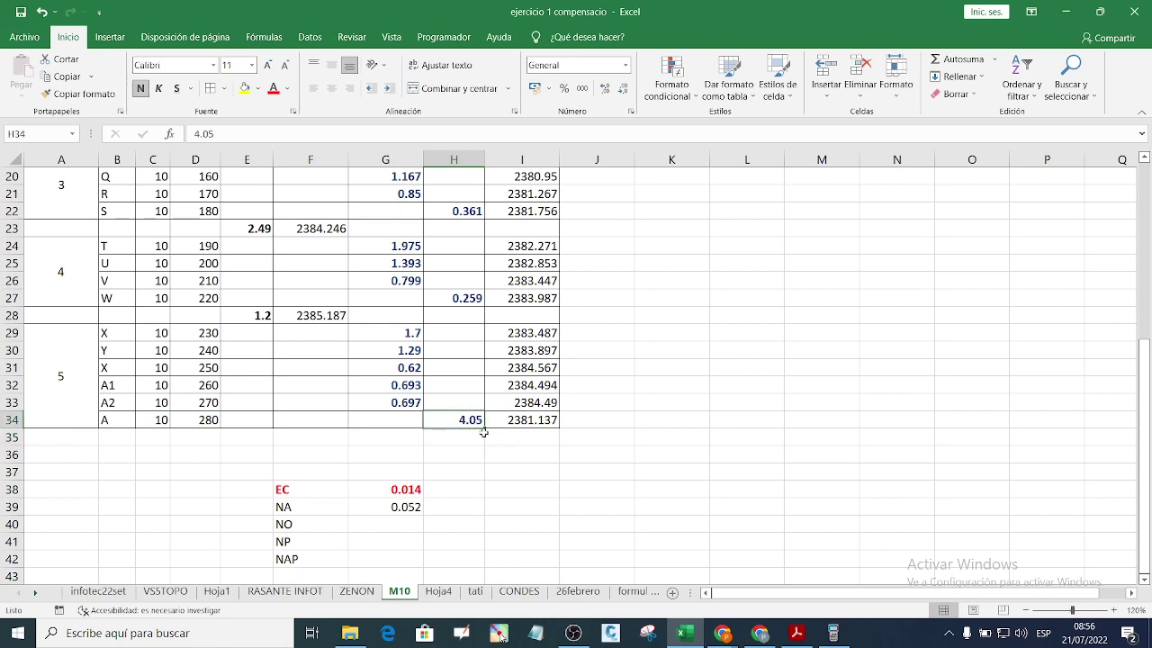
pyautogui.write('4')
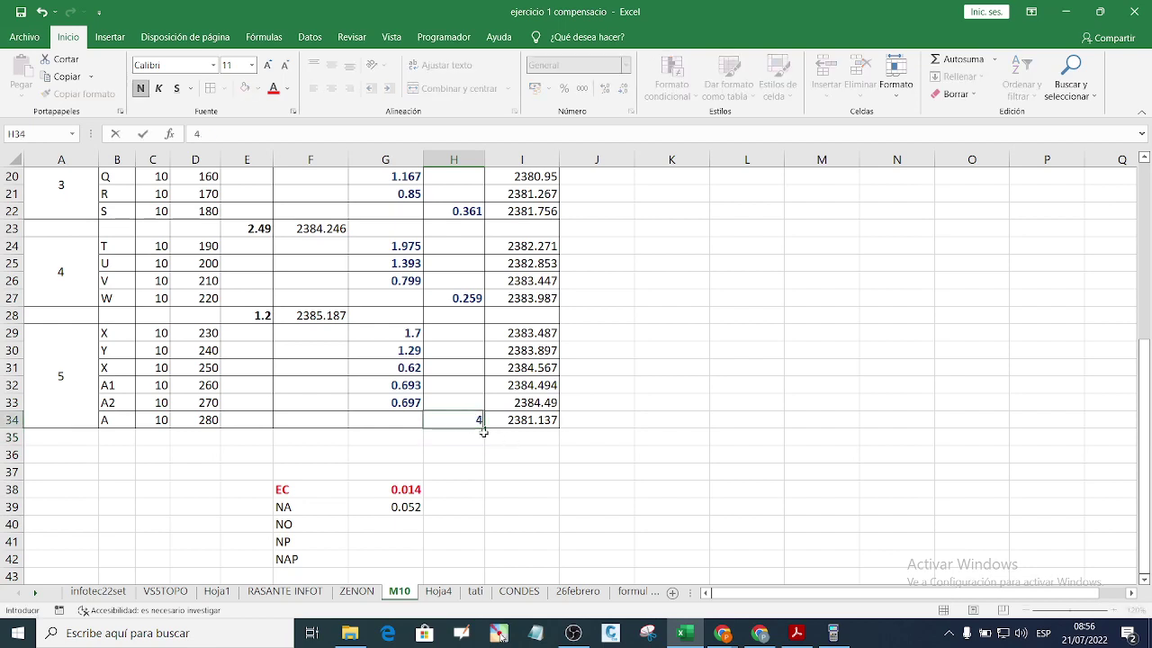
pyautogui.press('Return')
# Step: Try readings of 4.12, 4.2 and 4.1 for point A in H34 to compare the closing error with the NA limit
pyautogui.click(479, 422)
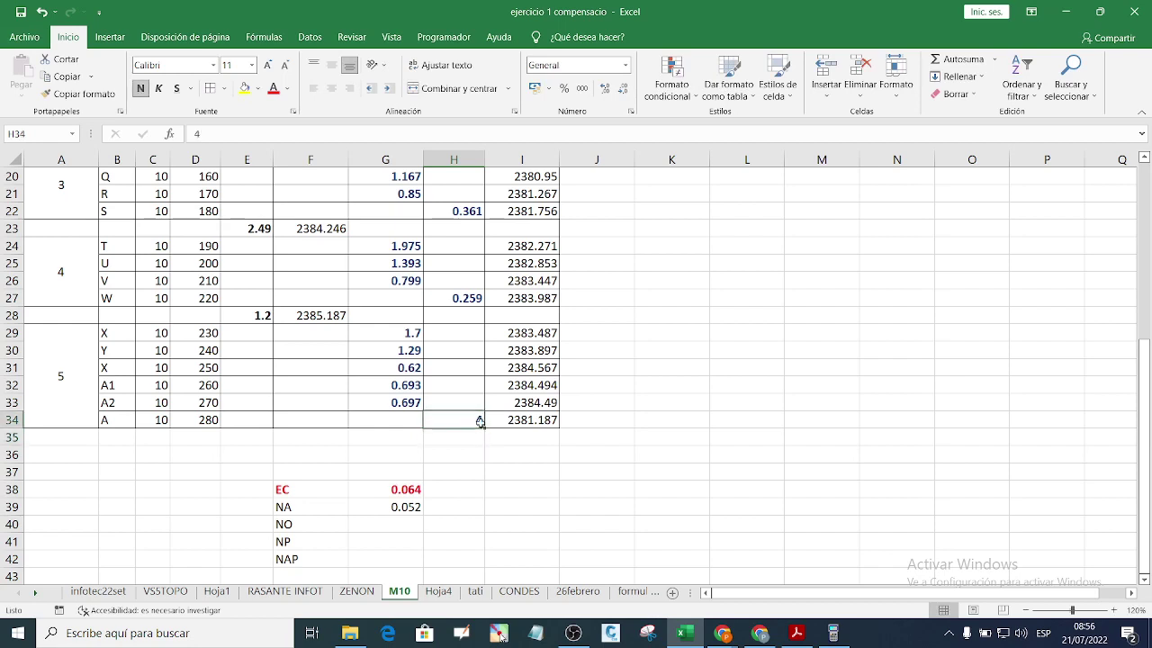
pyautogui.write('4.')
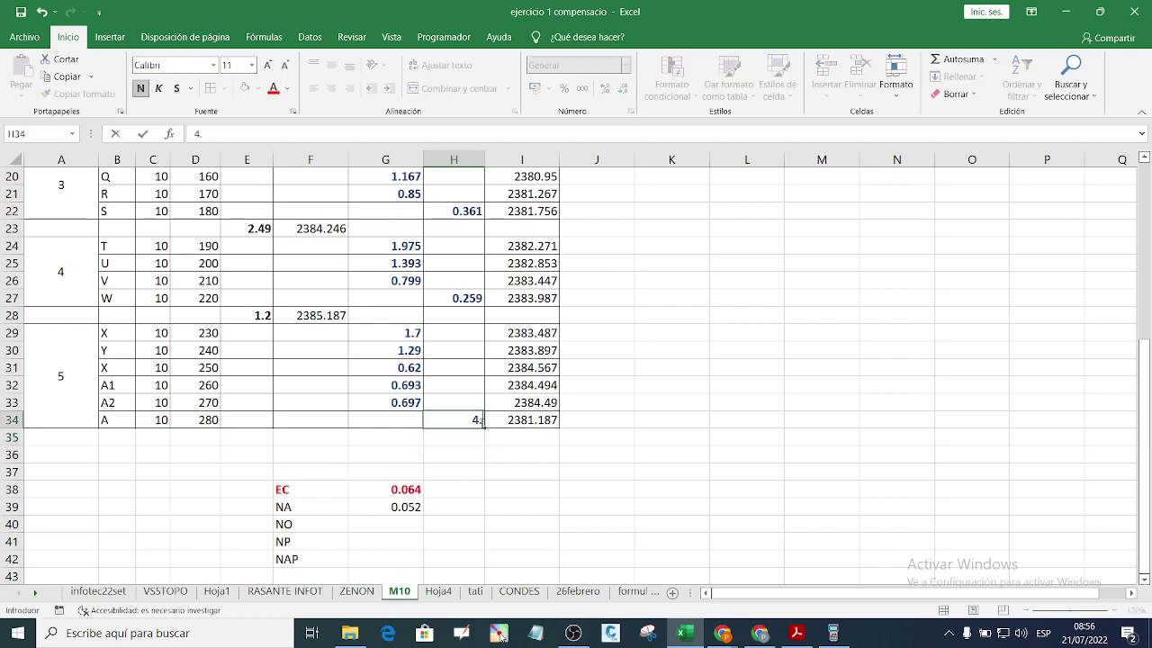
pyautogui.write('12')
pyautogui.press('Return')
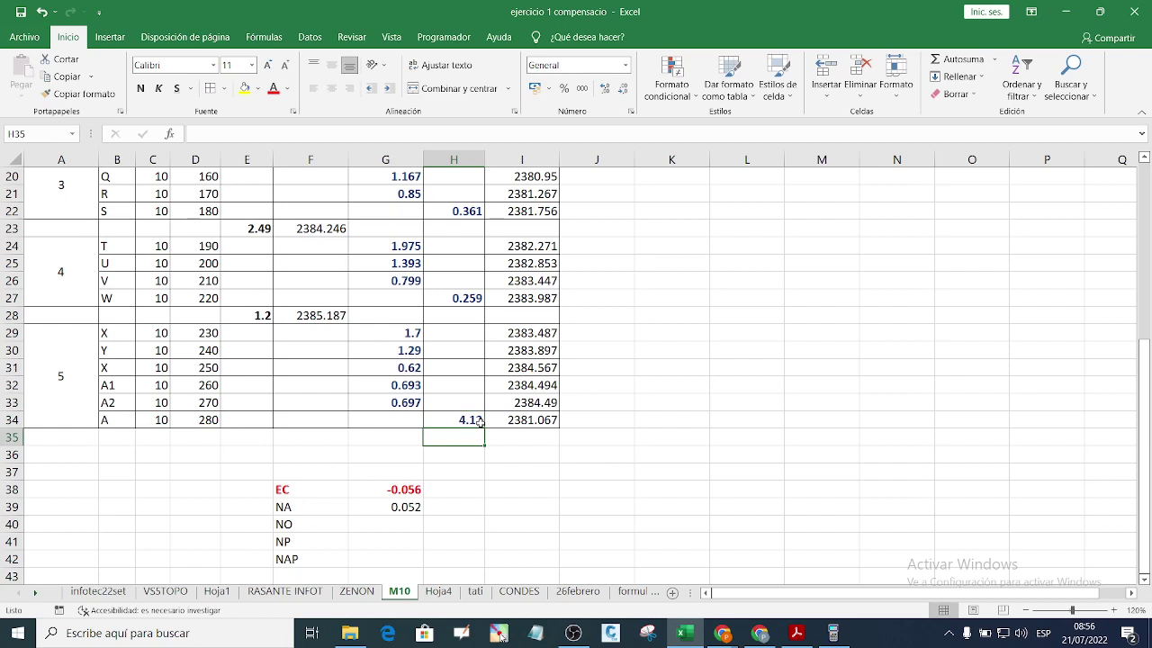
pyautogui.click(480, 422)
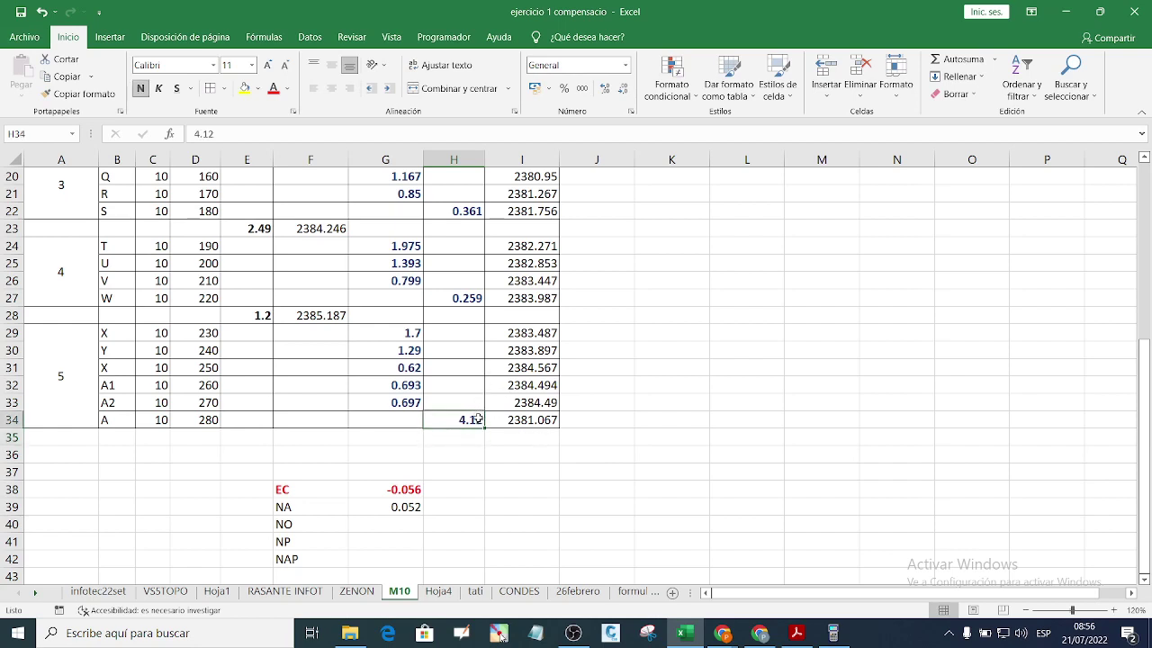
pyautogui.write('4')
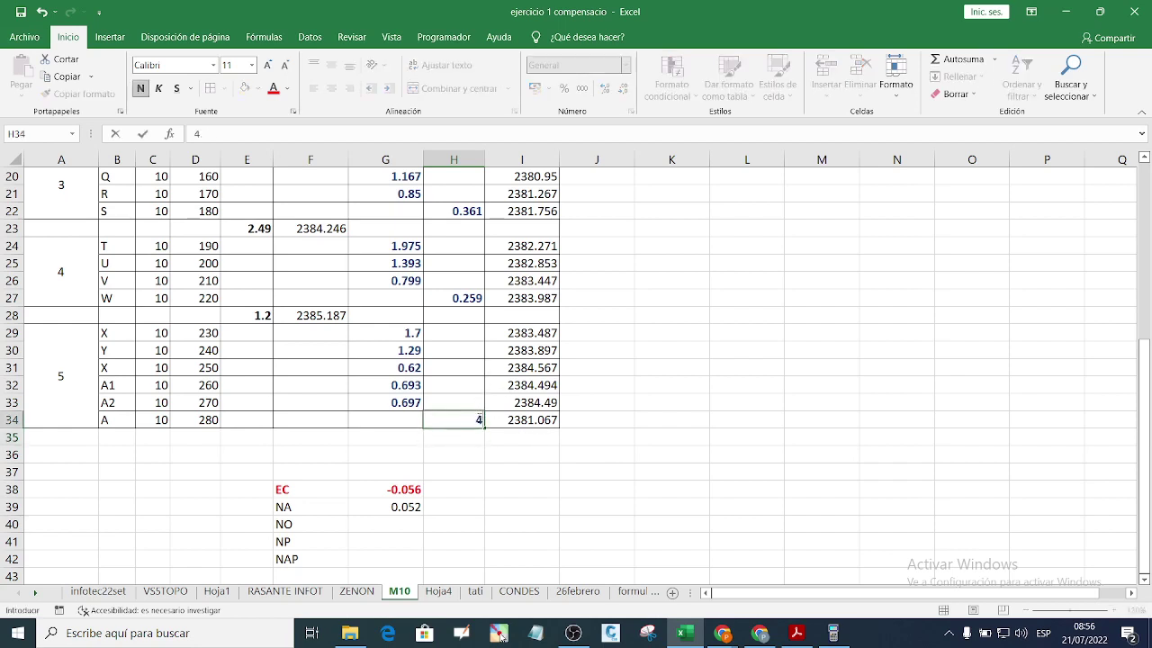
pyautogui.write('.2')
pyautogui.press('Return')
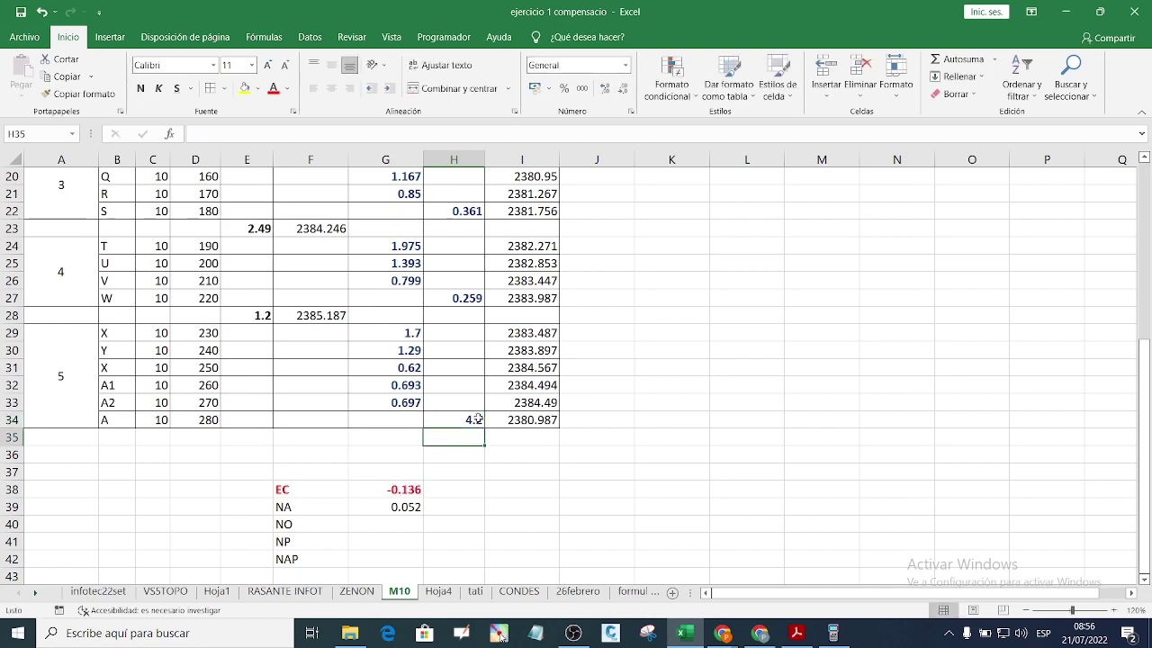
pyautogui.click(478, 419)
pyautogui.write('4')
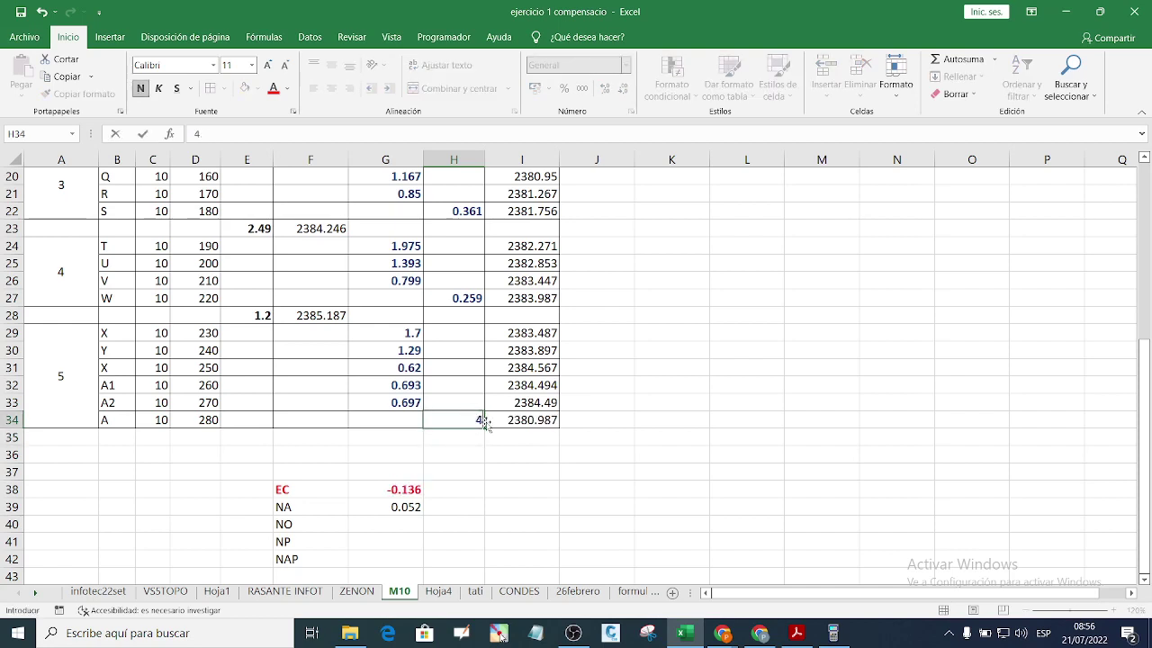
pyautogui.press('Return')
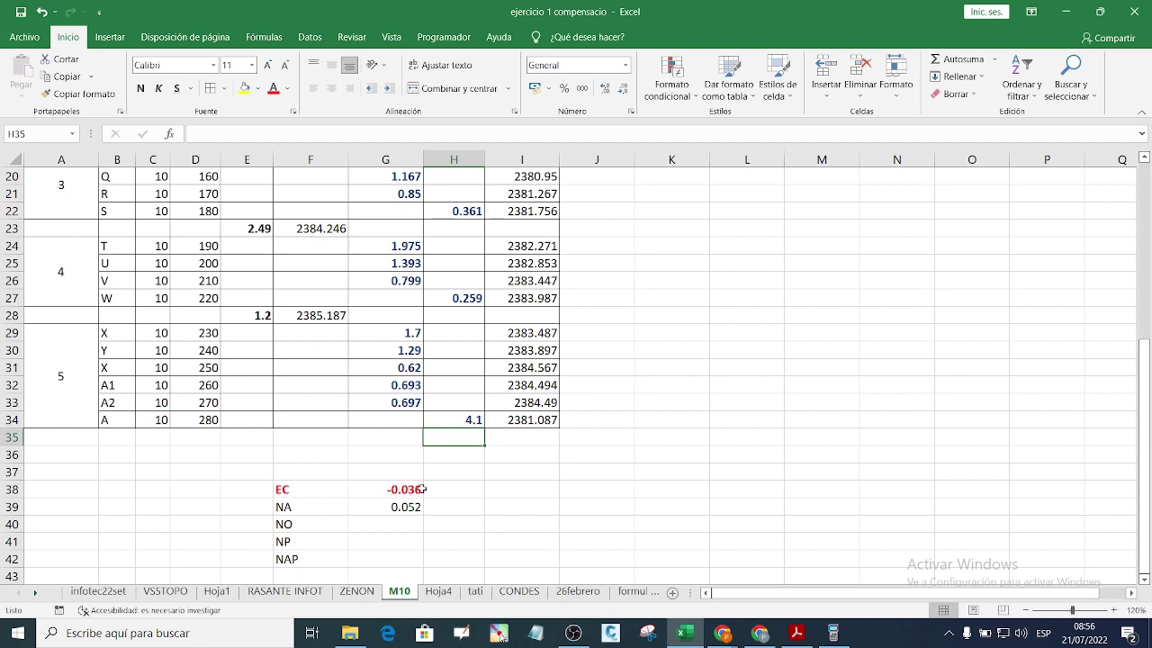
# Step: Test 4.15 as point A's reading in H34, and set it to 4.12
pyautogui.click(470, 423)
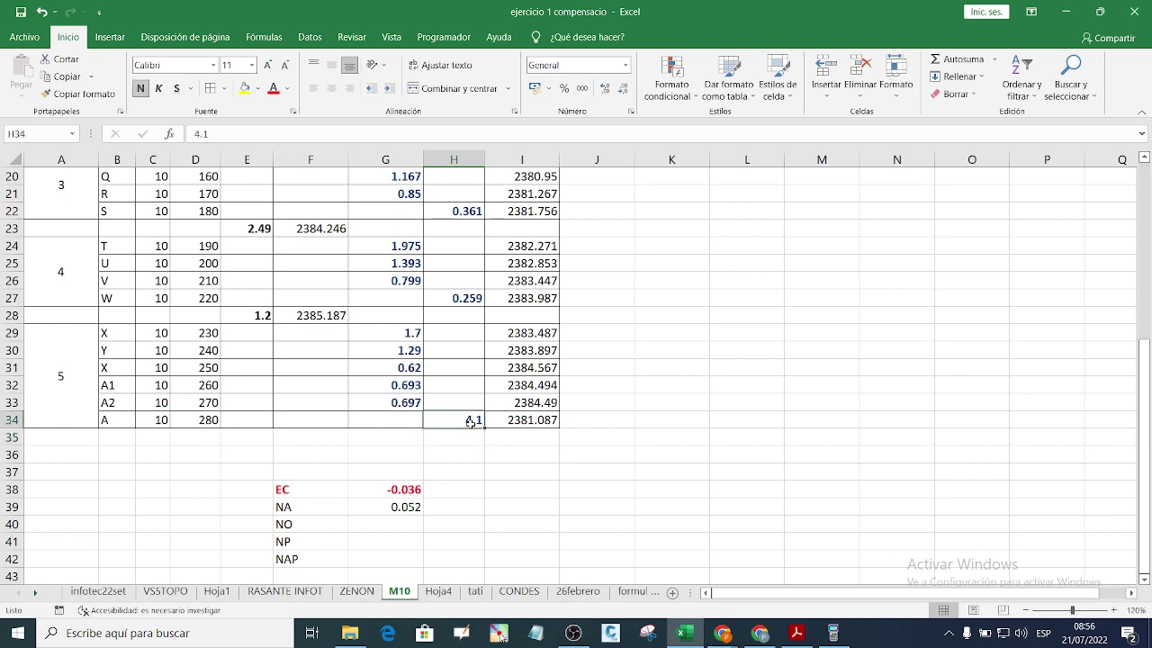
pyautogui.write('4')
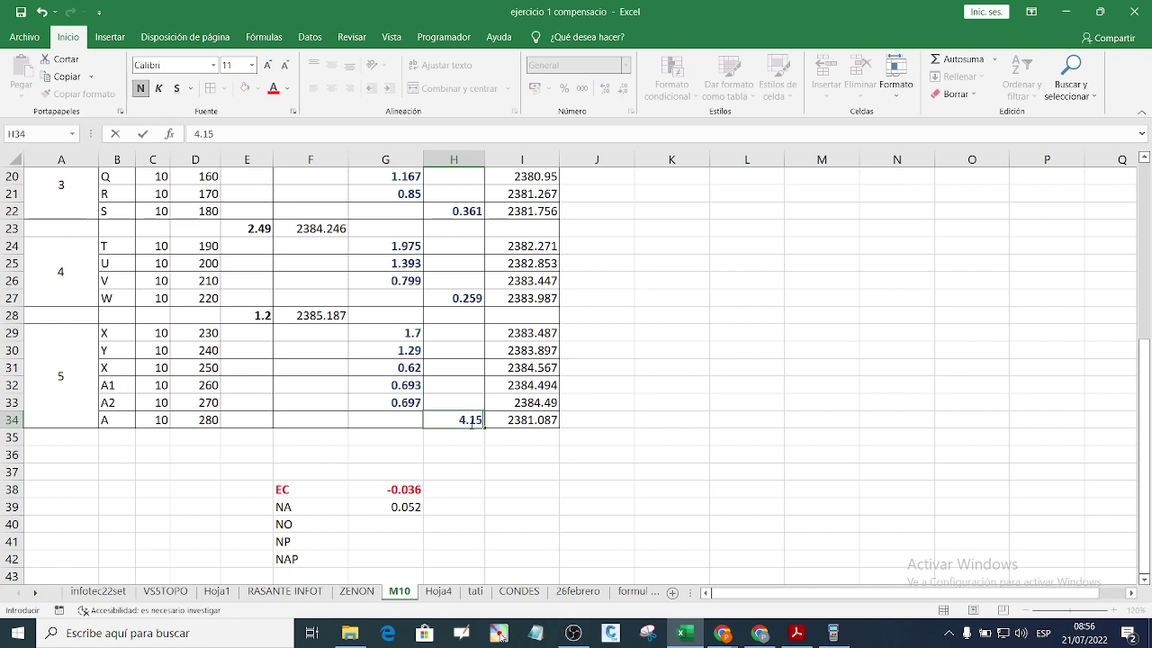
pyautogui.write('.15')
pyautogui.press('Return')
pyautogui.click(469, 423)
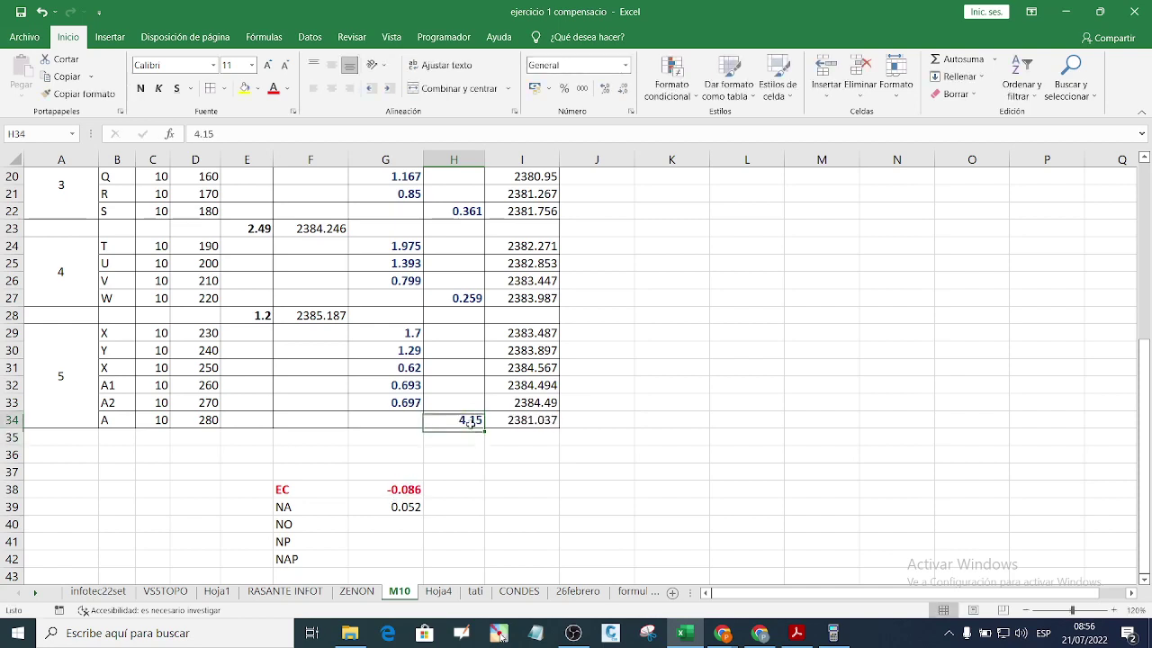
pyautogui.write('4')
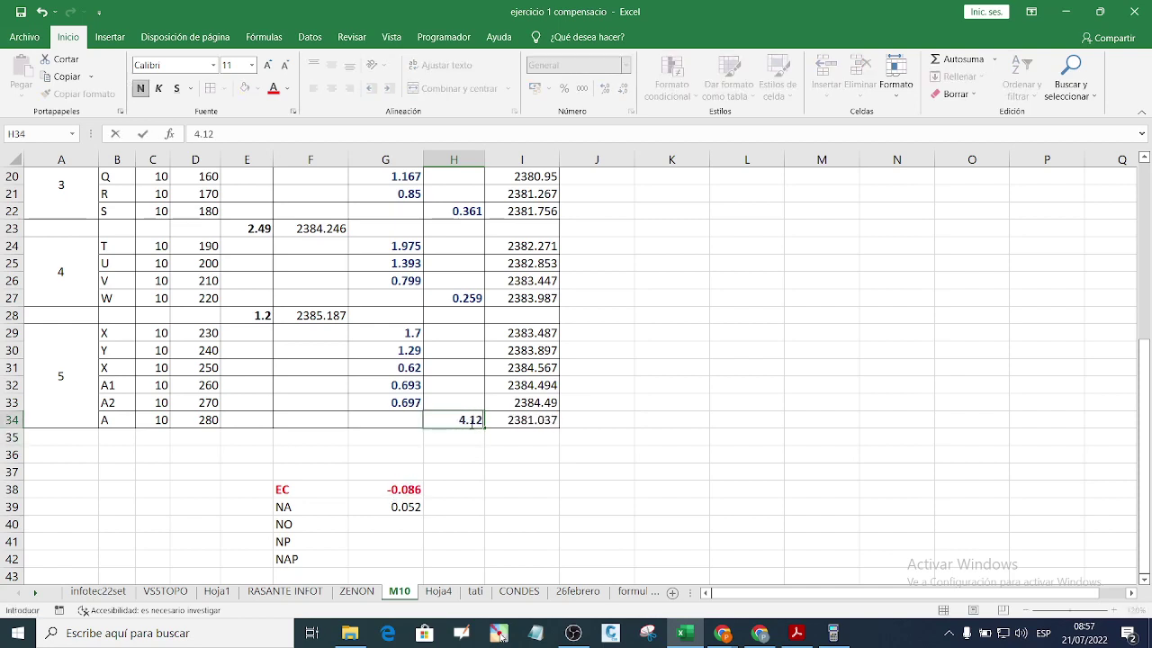
pyautogui.write('.12')
pyautogui.press('Return')
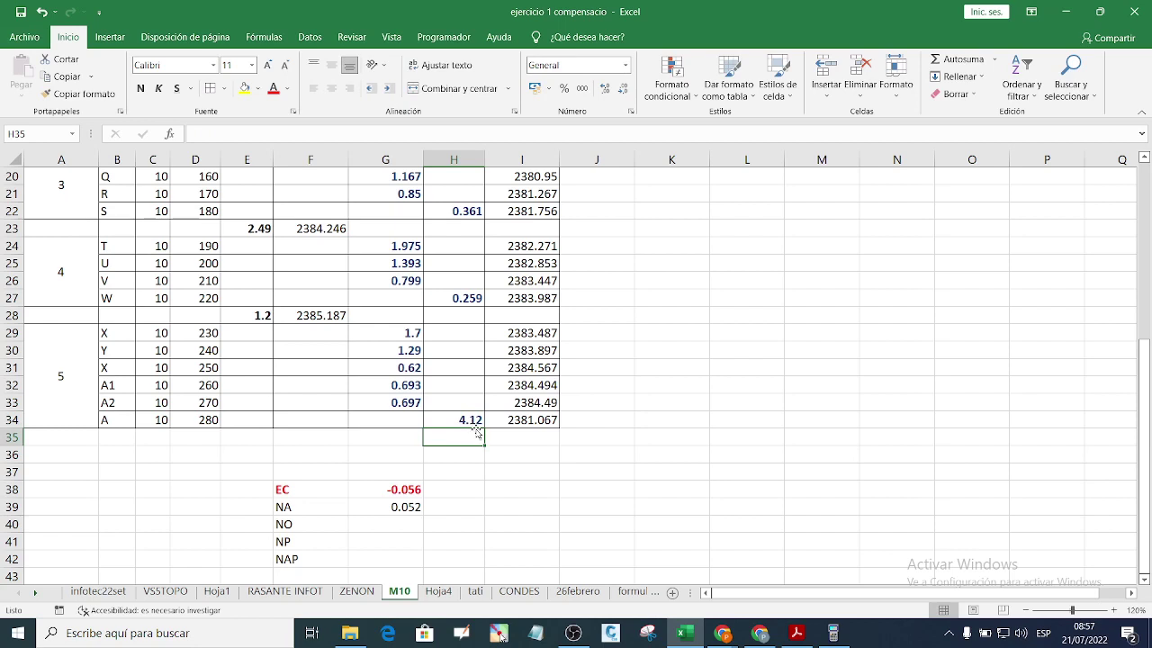
pyautogui.click(480, 424)
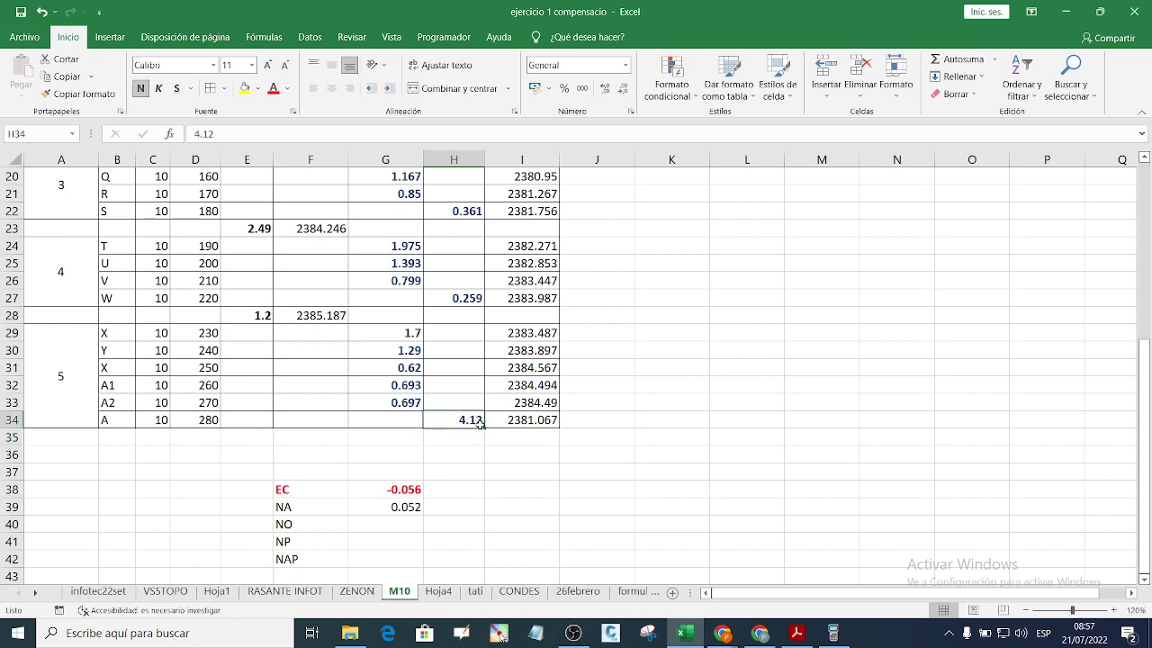
# Step: Test 4.13 as point A's reading in H34, and set it to 4.11
pyautogui.write('4.13')
pyautogui.press('Return')
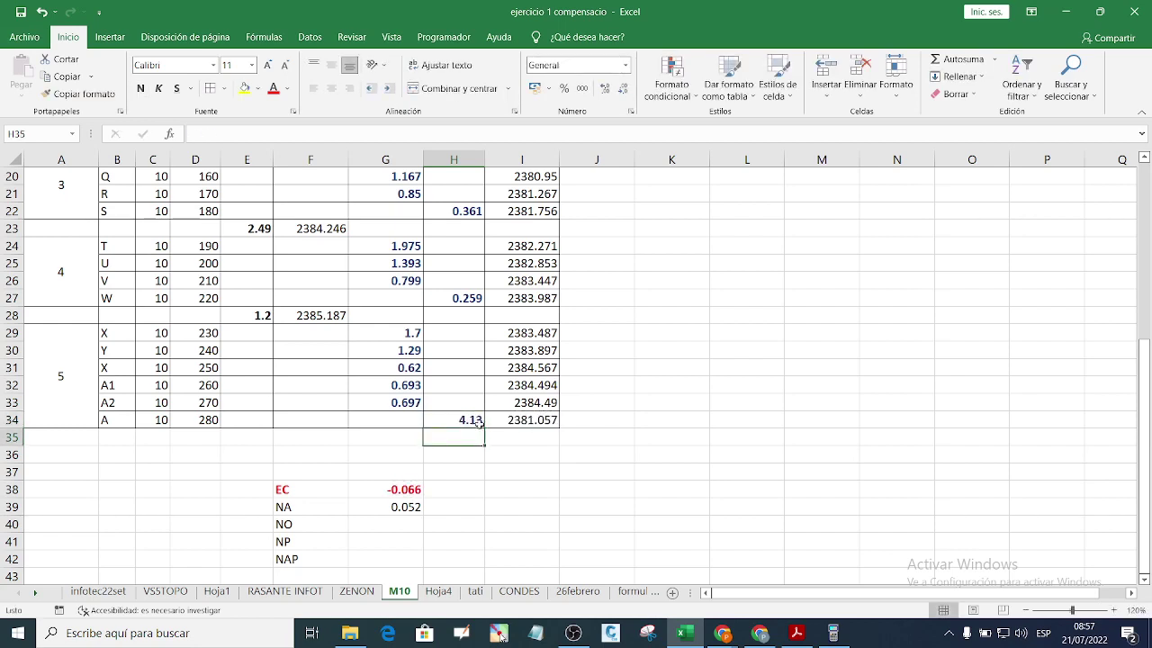
pyautogui.click(480, 425)
pyautogui.write('4')
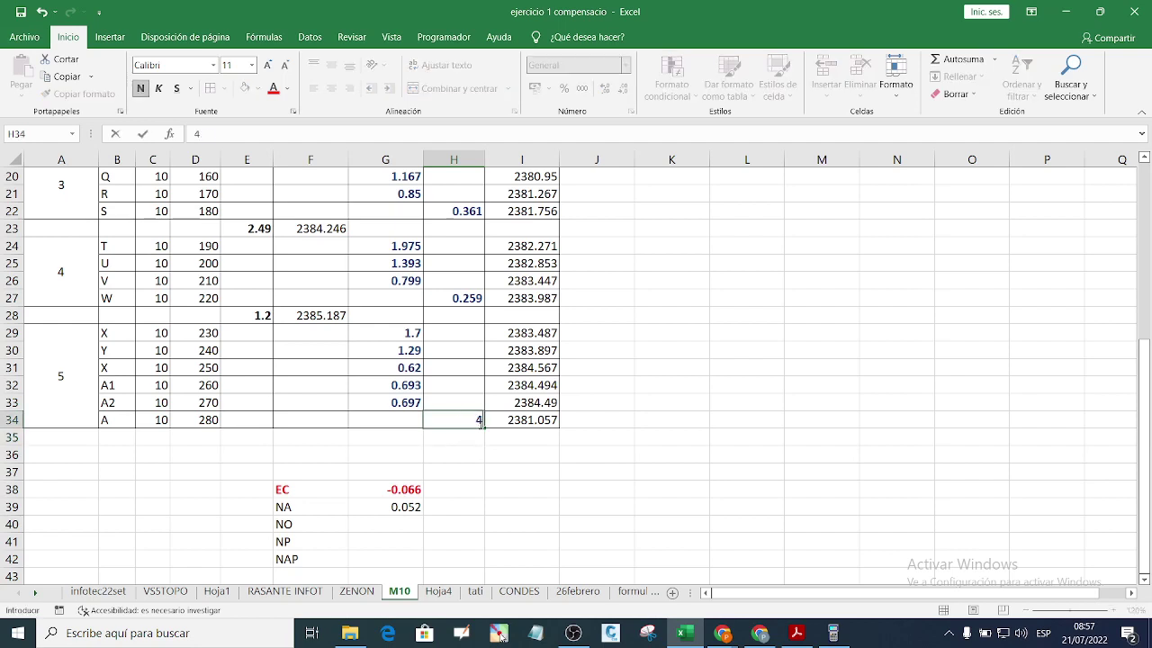
pyautogui.write('.11')
pyautogui.press('Return')
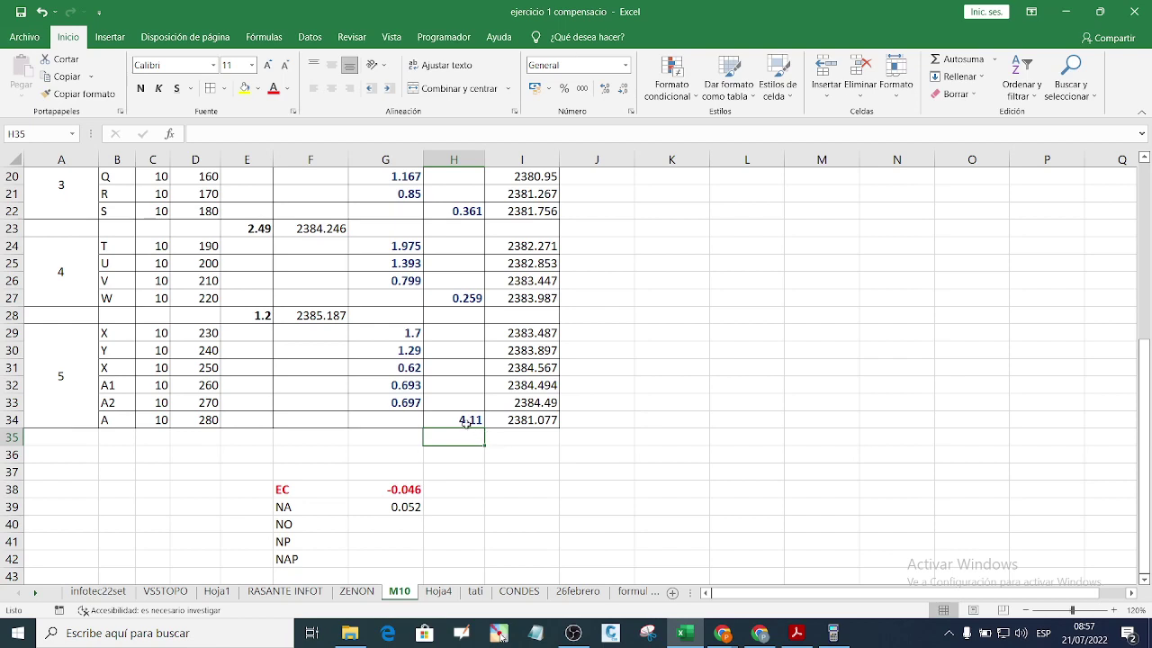
pyautogui.click(468, 422)
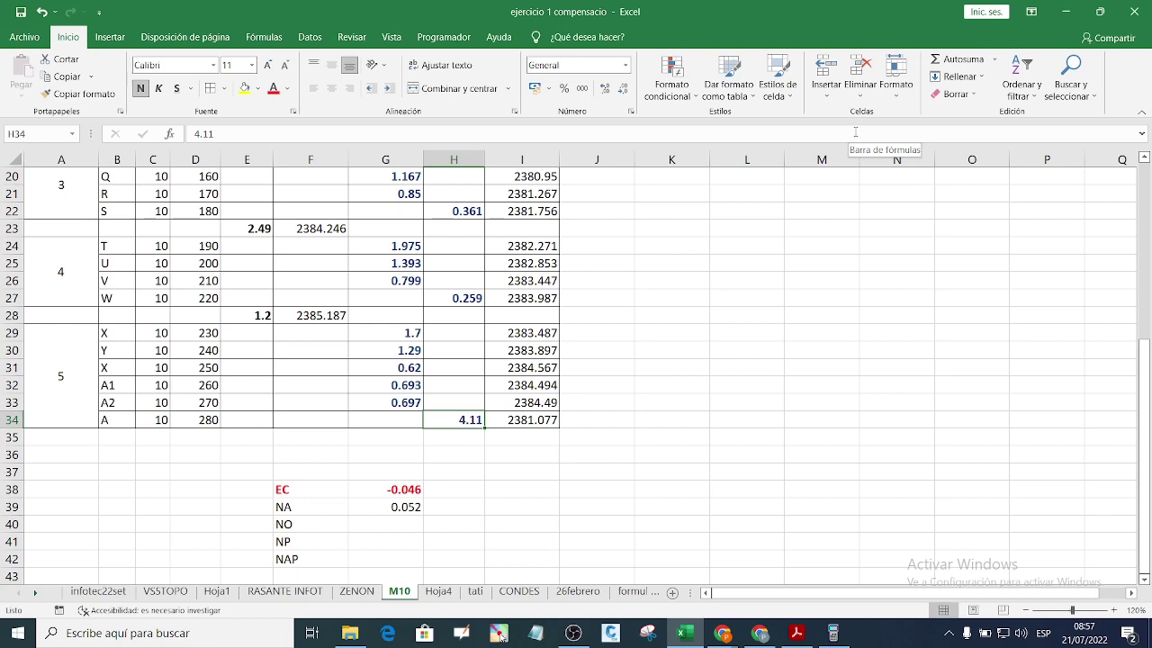
pyautogui.click(591, 460)
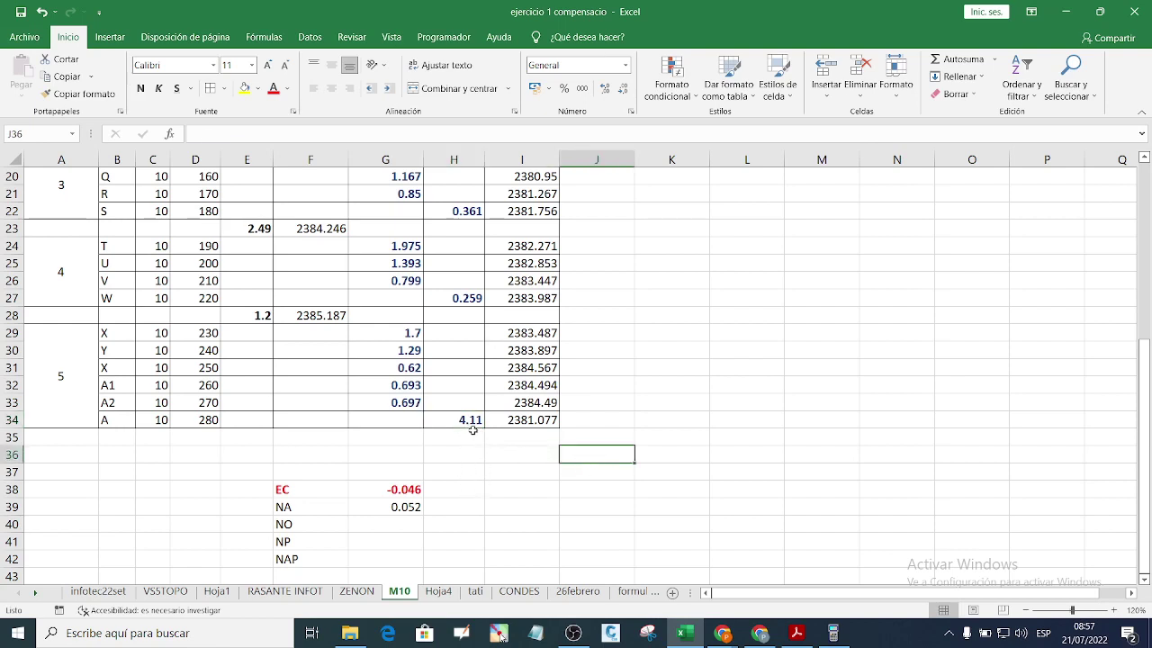
# Step: Check the NA maximum error in G39 against the calculation in the fx-9860 emulator
pyautogui.click(409, 507)
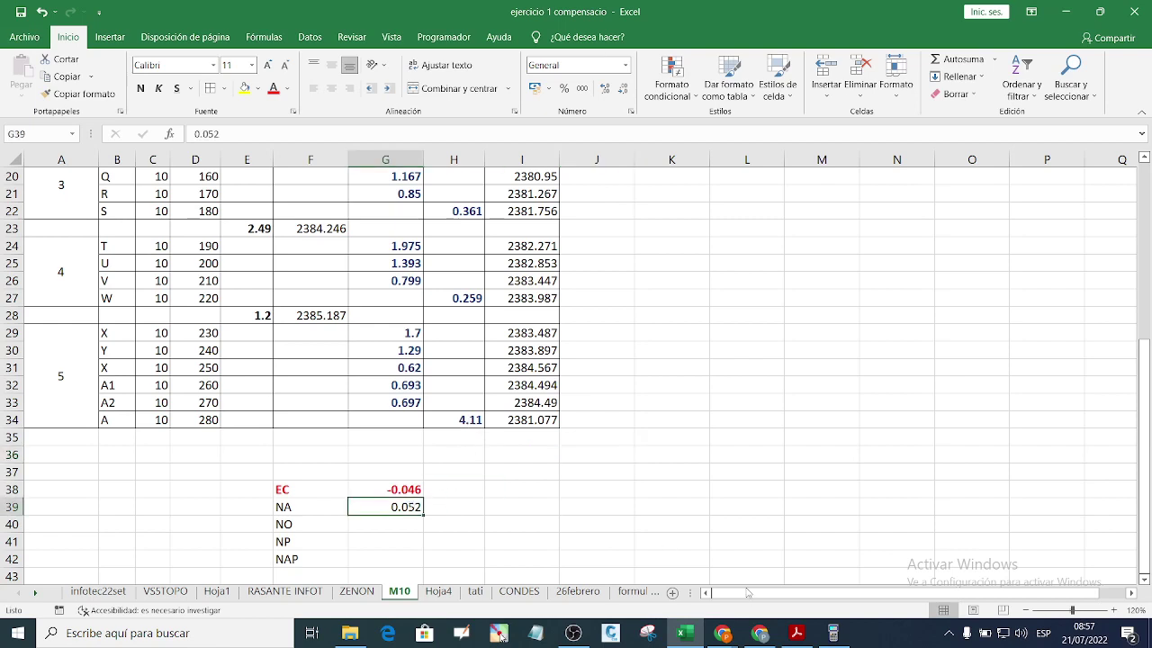
pyautogui.click(833, 633)
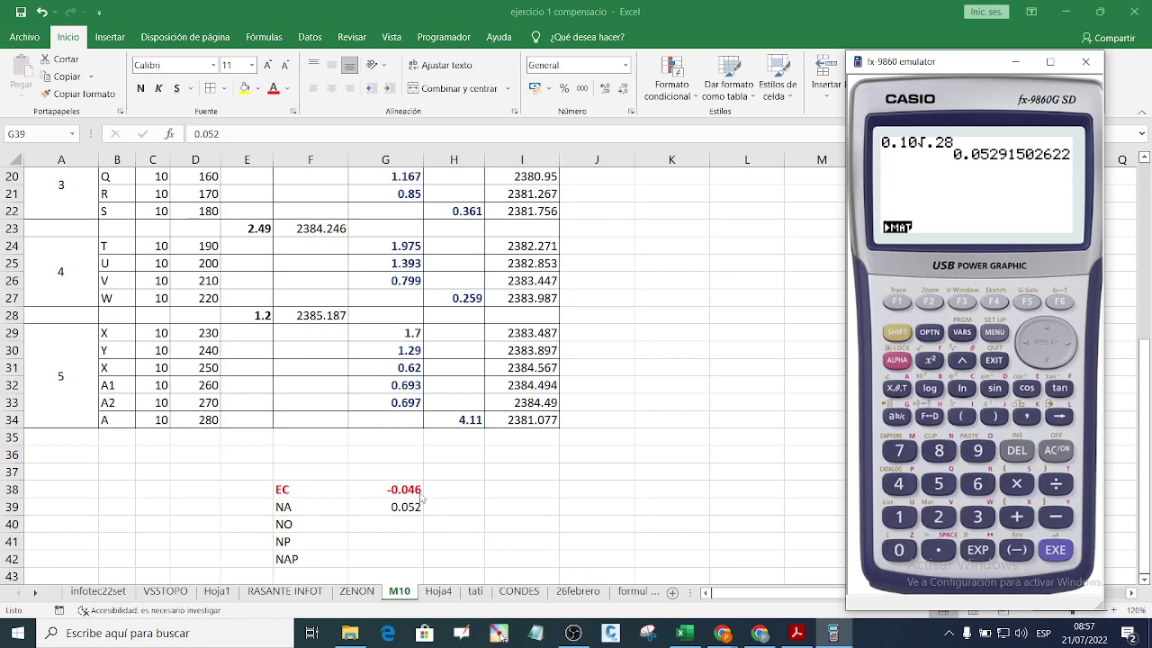
pyautogui.hotkey('alt', 'Tab')
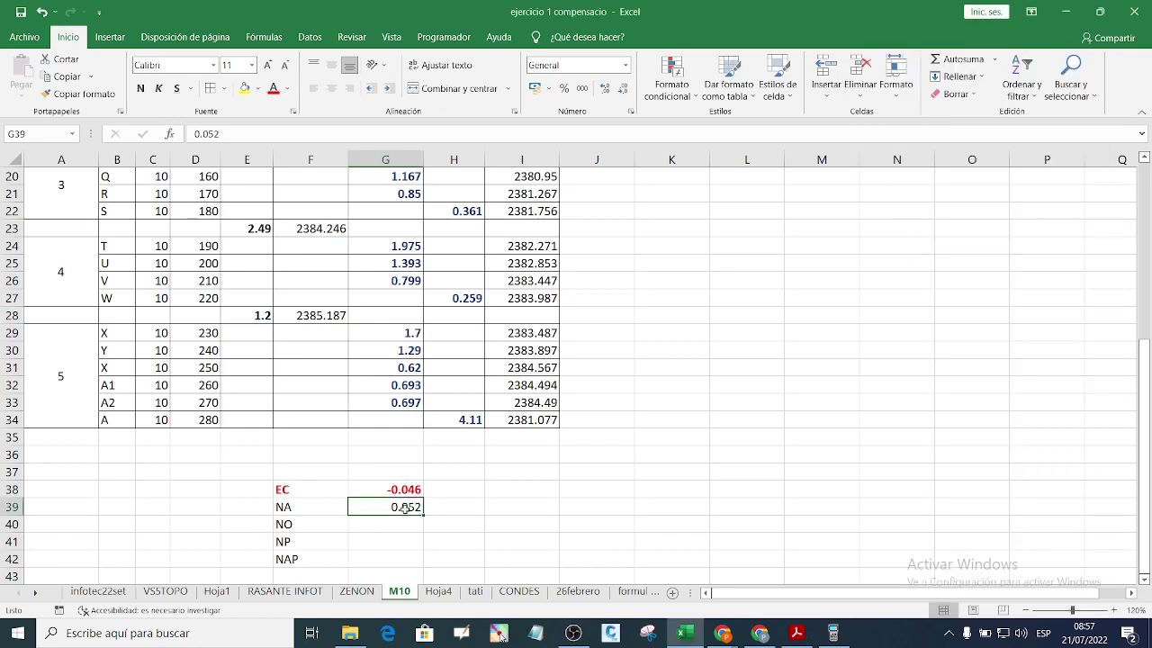
# Step: Compute the NO maximum error as 0.02√.28 in the fx-9860 emulator
pyautogui.click(404, 530)
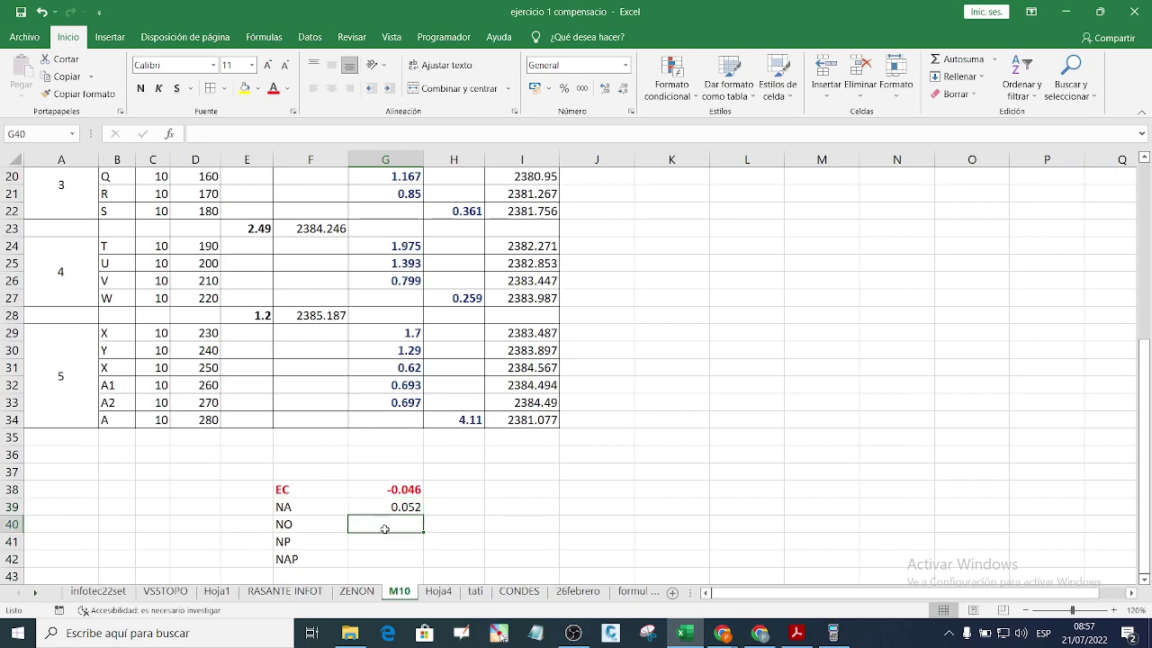
pyautogui.click(833, 633)
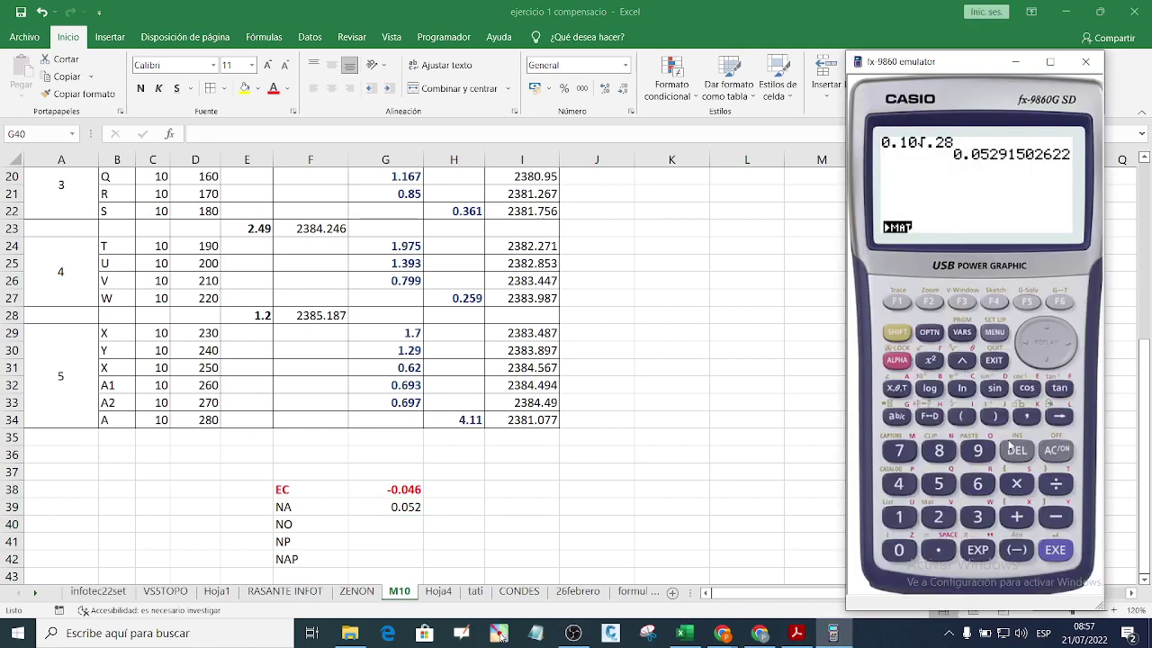
pyautogui.click(1024, 346)
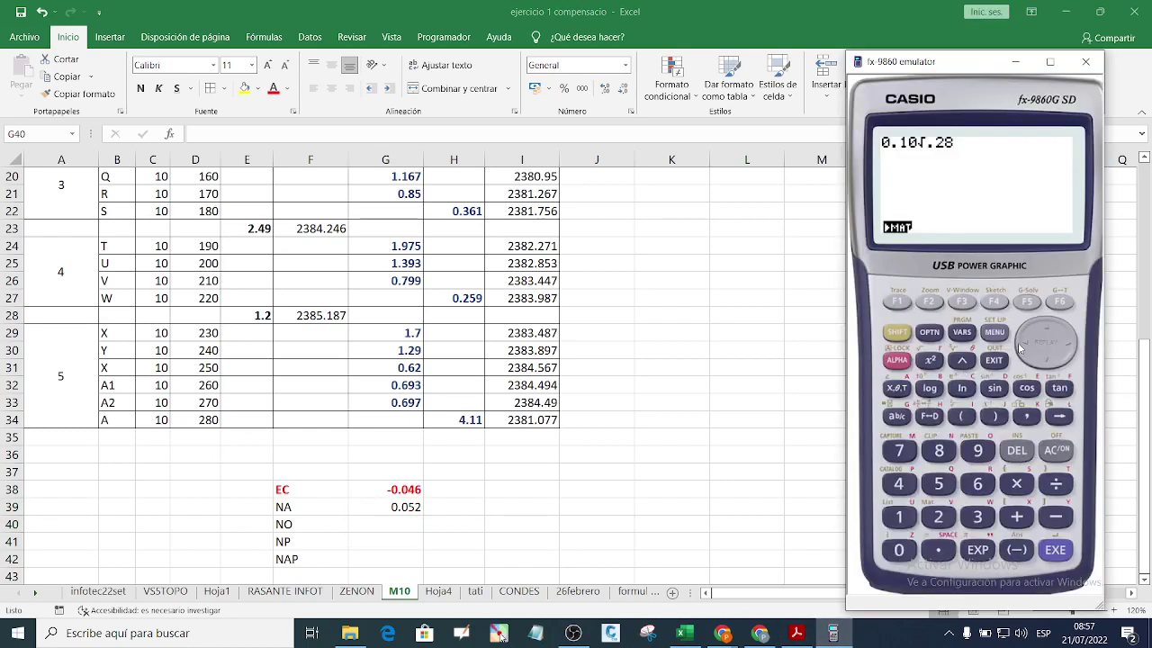
pyautogui.click(1056, 450)
pyautogui.click(902, 552)
pyautogui.click(938, 550)
pyautogui.click(901, 554)
pyautogui.click(938, 517)
pyautogui.click(927, 361)
pyautogui.click(1025, 456)
pyautogui.click(897, 332)
pyautogui.click(930, 361)
pyautogui.click(939, 551)
pyautogui.click(941, 518)
pyautogui.click(940, 451)
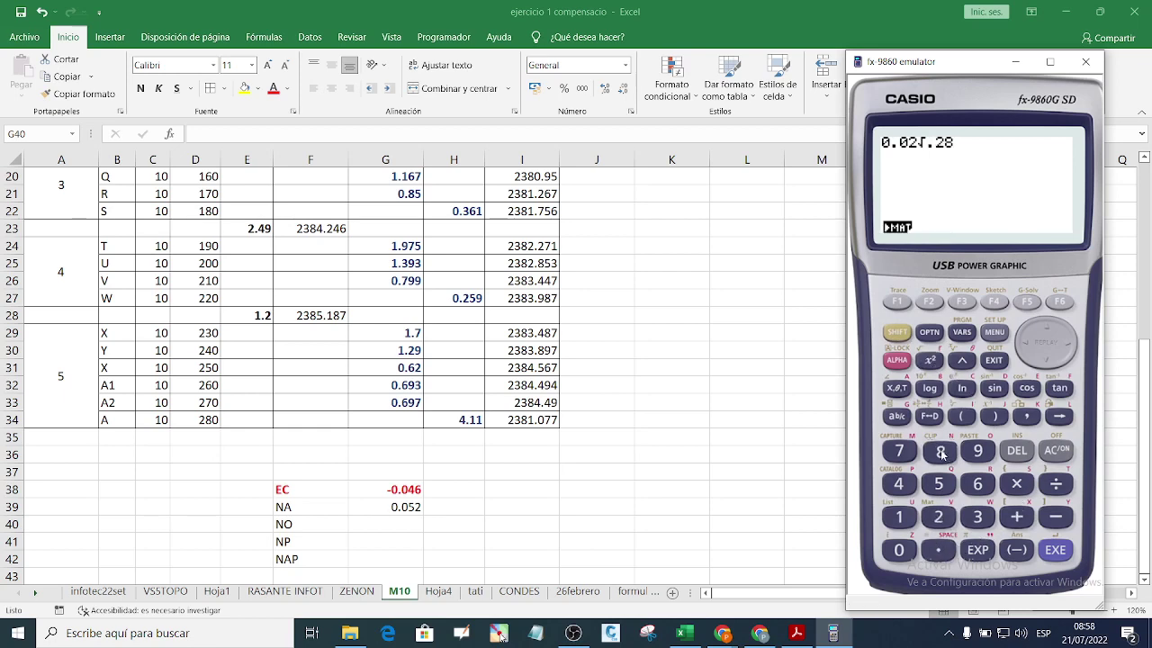
pyautogui.click(1055, 549)
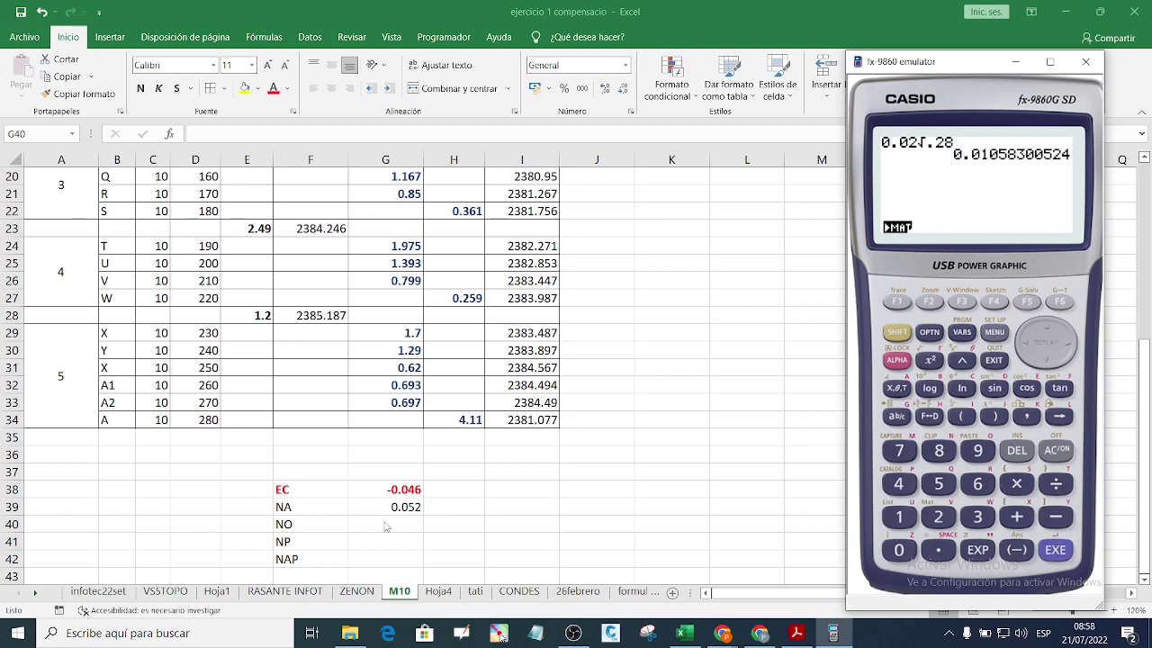
# Step: Enter 0.010 as the NO maximum error in cell G40 of the Excel sheet M10
pyautogui.click(393, 522)
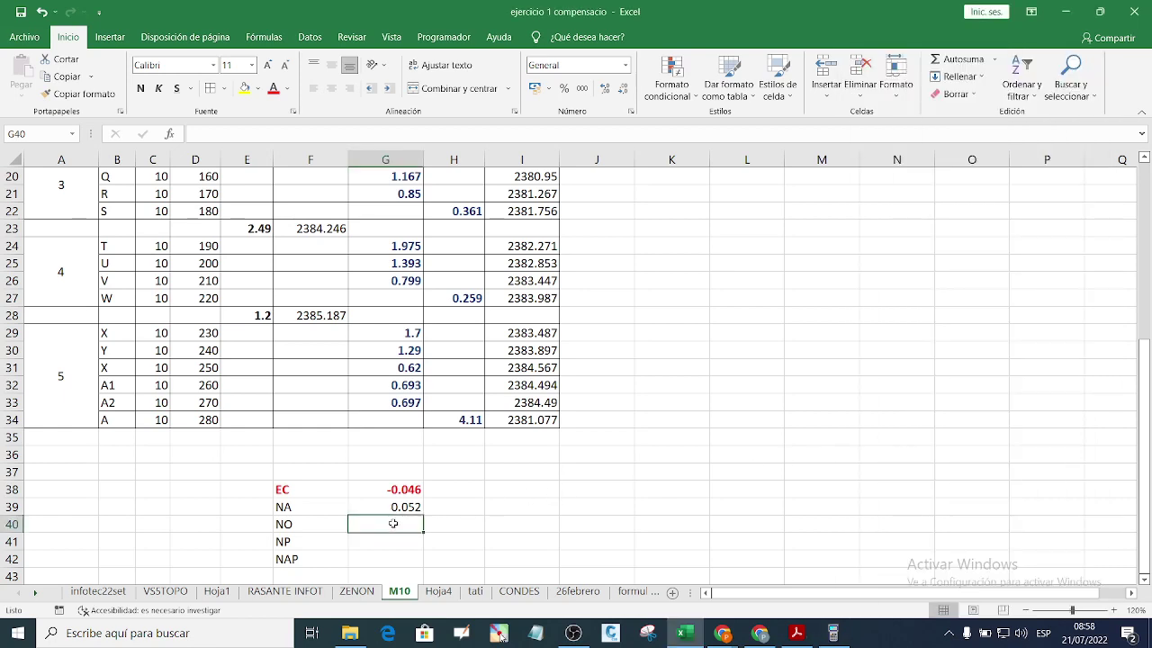
pyautogui.write('0.010')
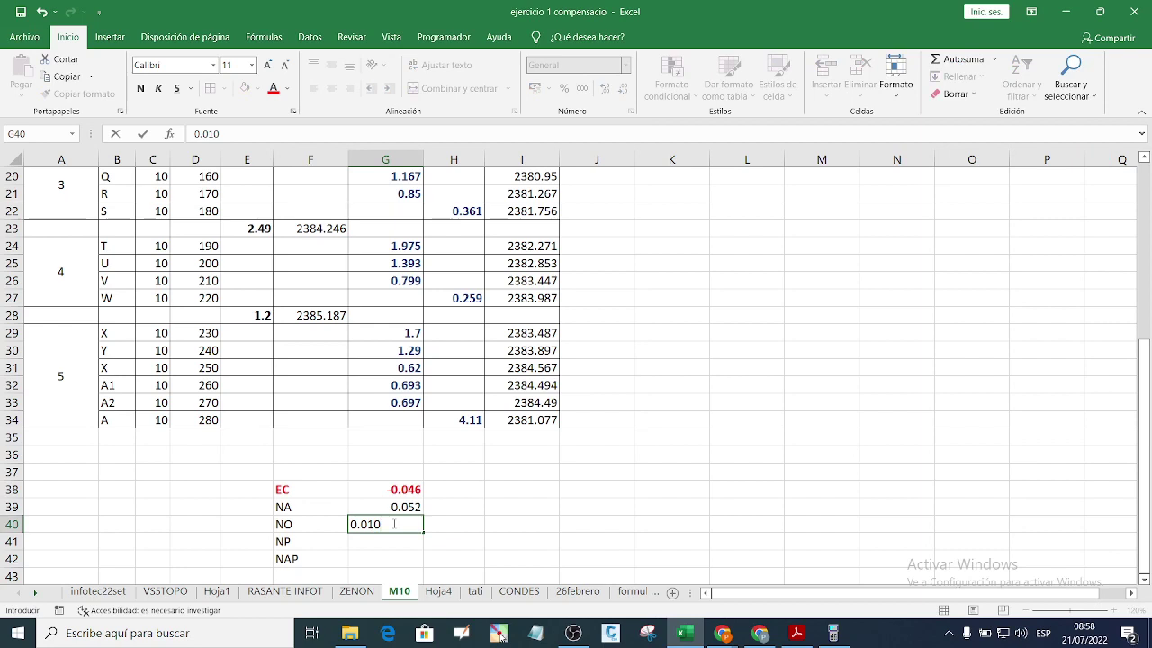
pyautogui.press('Return')
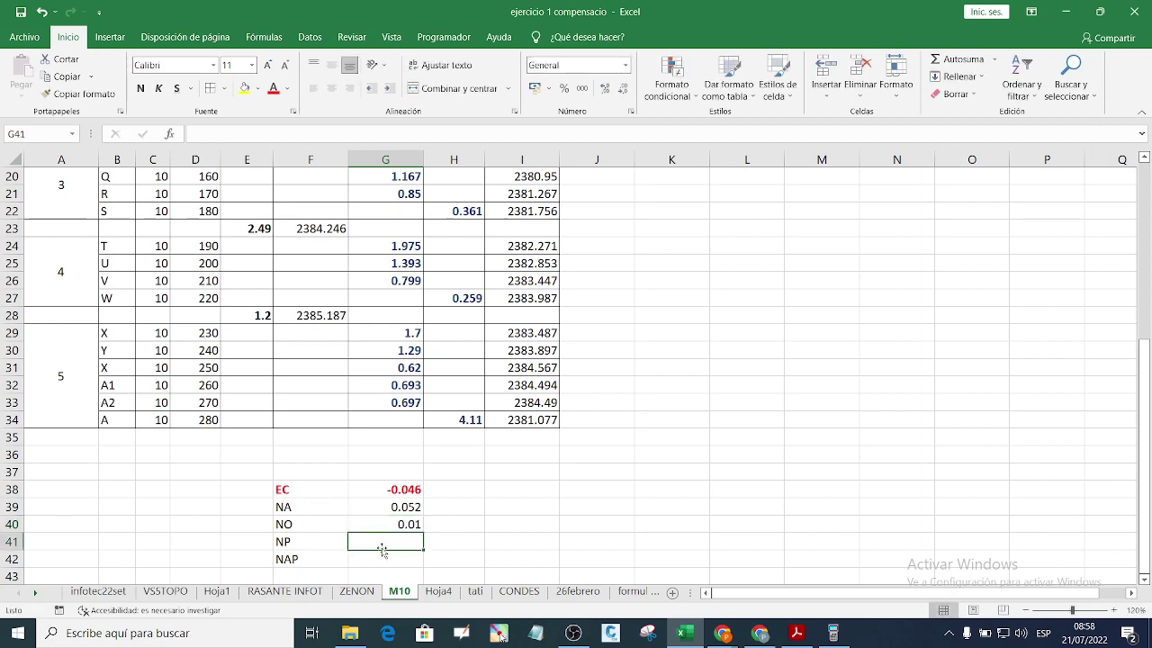
# Step: Compute the NP maximum error as .01√.28 in the fx-9860 emulator
pyautogui.click(833, 632)
pyautogui.click(1060, 455)
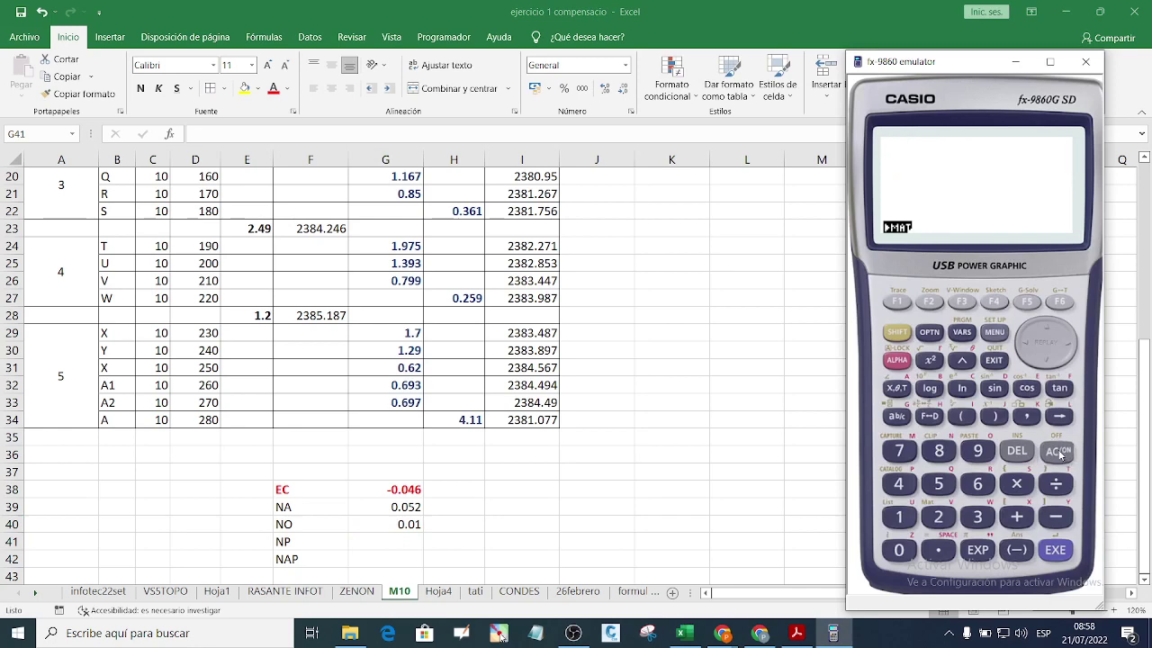
pyautogui.click(941, 552)
pyautogui.click(899, 551)
pyautogui.click(897, 517)
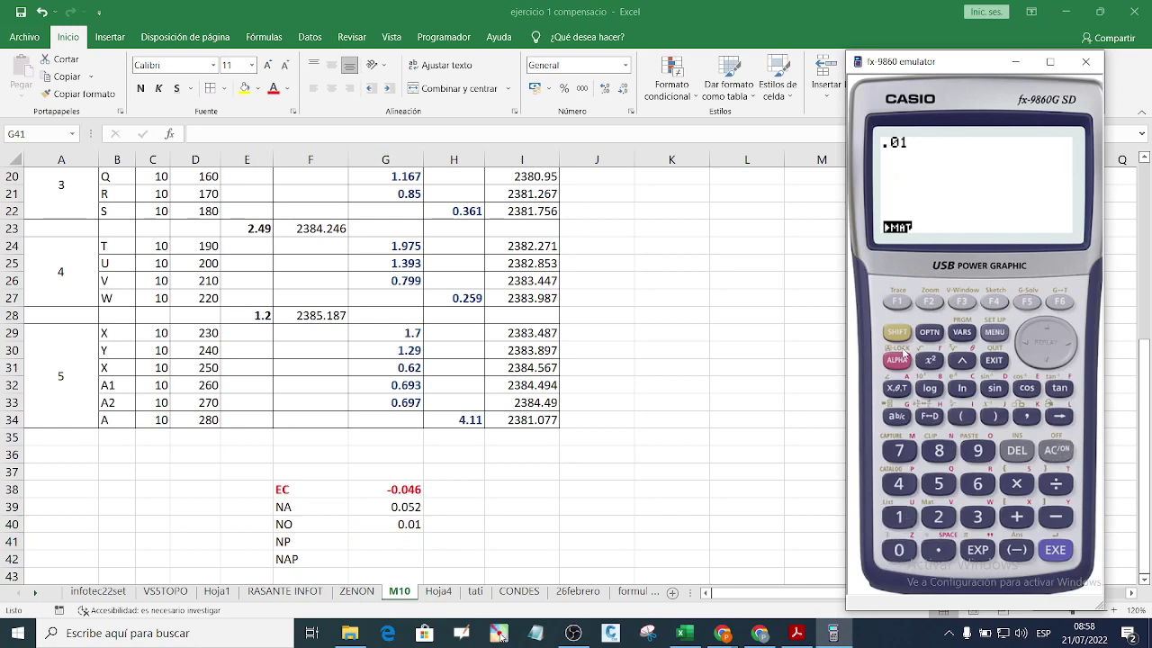
pyautogui.click(897, 332)
pyautogui.click(929, 360)
pyautogui.click(938, 518)
pyautogui.click(938, 450)
pyautogui.click(1057, 550)
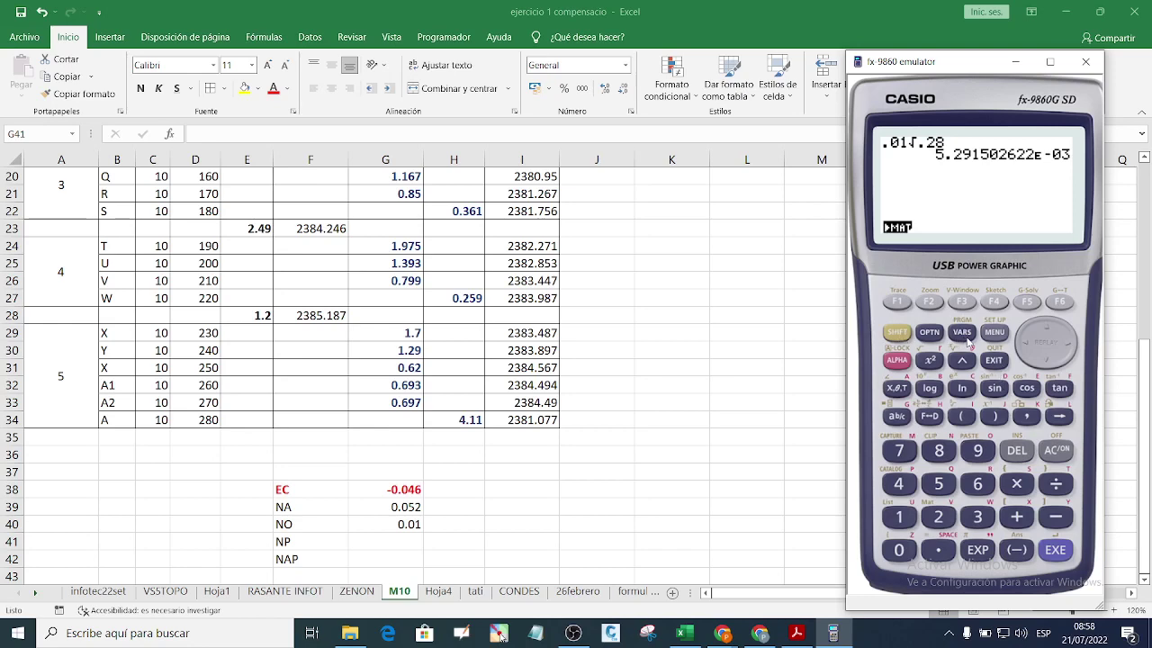
# Step: Set the calculator's number display to Fix with 9 decimals and re-evaluate the NP result
pyautogui.click(904, 335)
pyautogui.click(995, 333)
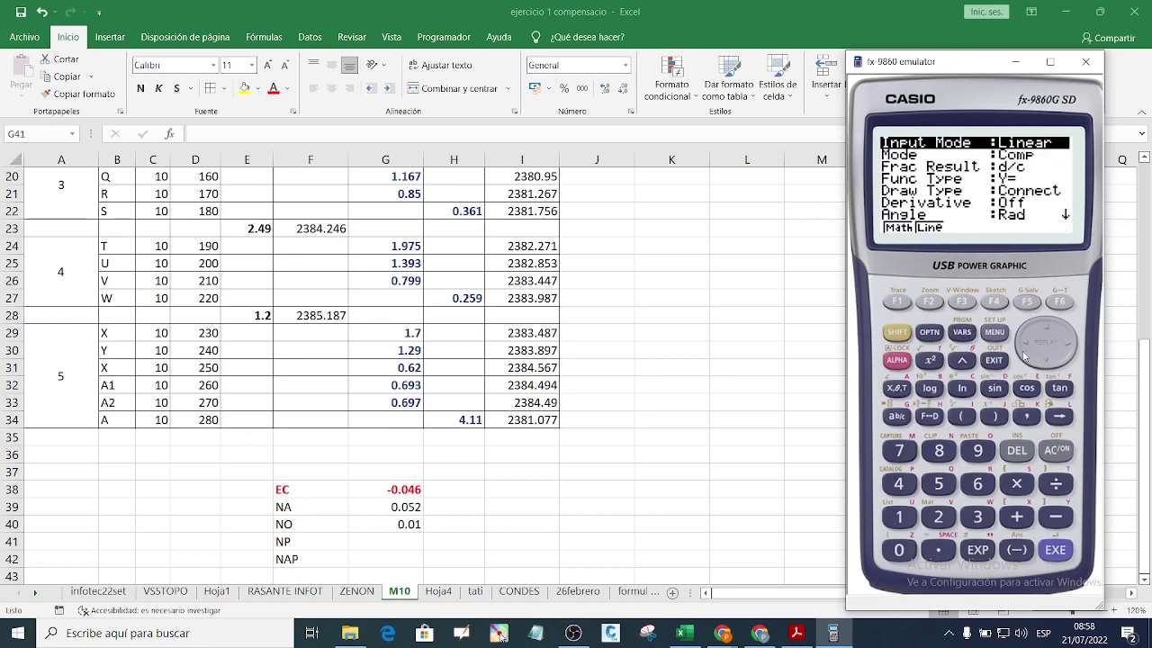
pyautogui.click(1045, 369)
pyautogui.click(1046, 369)
pyautogui.click(1045, 369)
pyautogui.click(1045, 369)
pyautogui.click(1045, 369)
pyautogui.click(1046, 369)
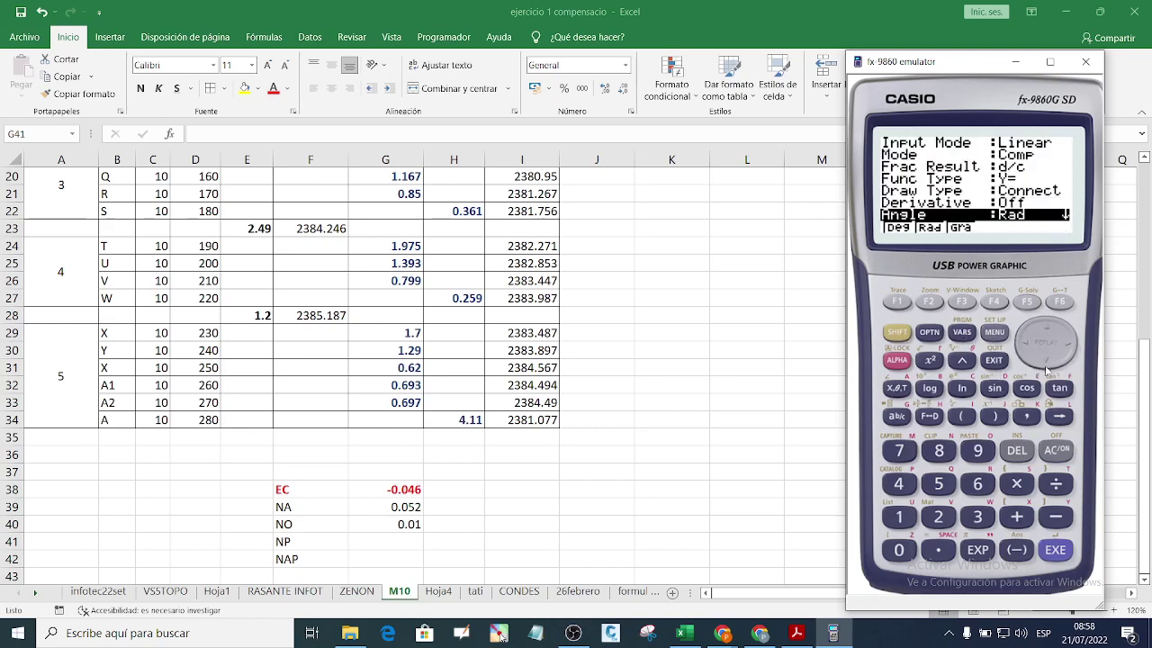
pyautogui.click(1046, 370)
pyautogui.click(1046, 369)
pyautogui.click(1046, 369)
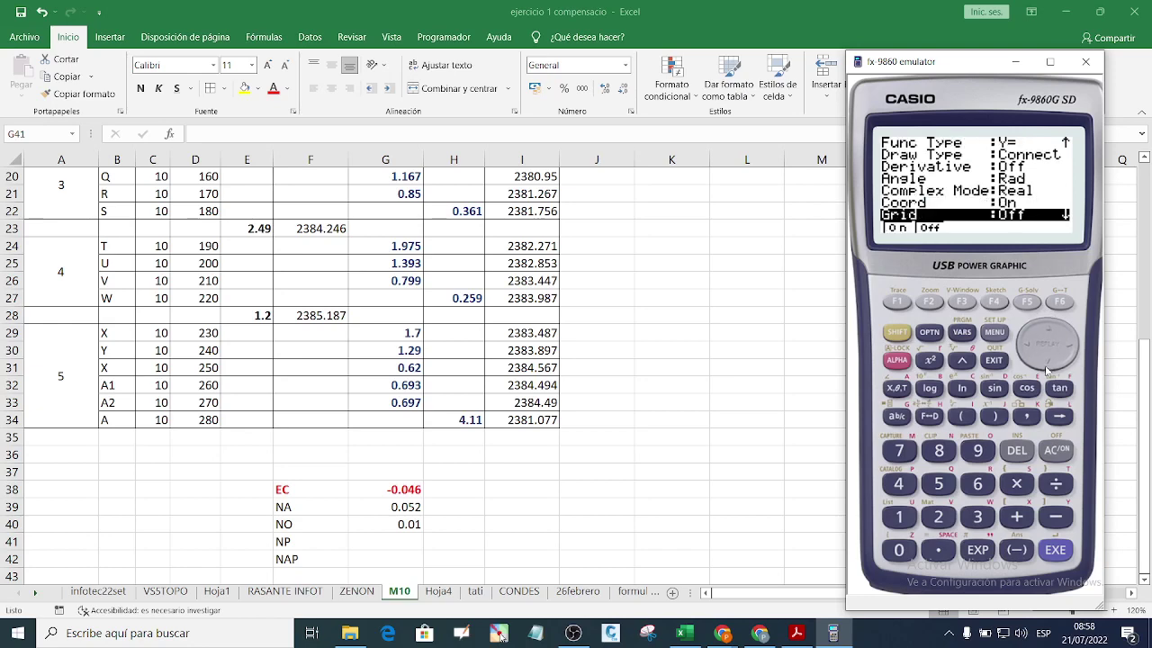
pyautogui.click(1046, 369)
pyautogui.click(1046, 369)
pyautogui.click(1046, 369)
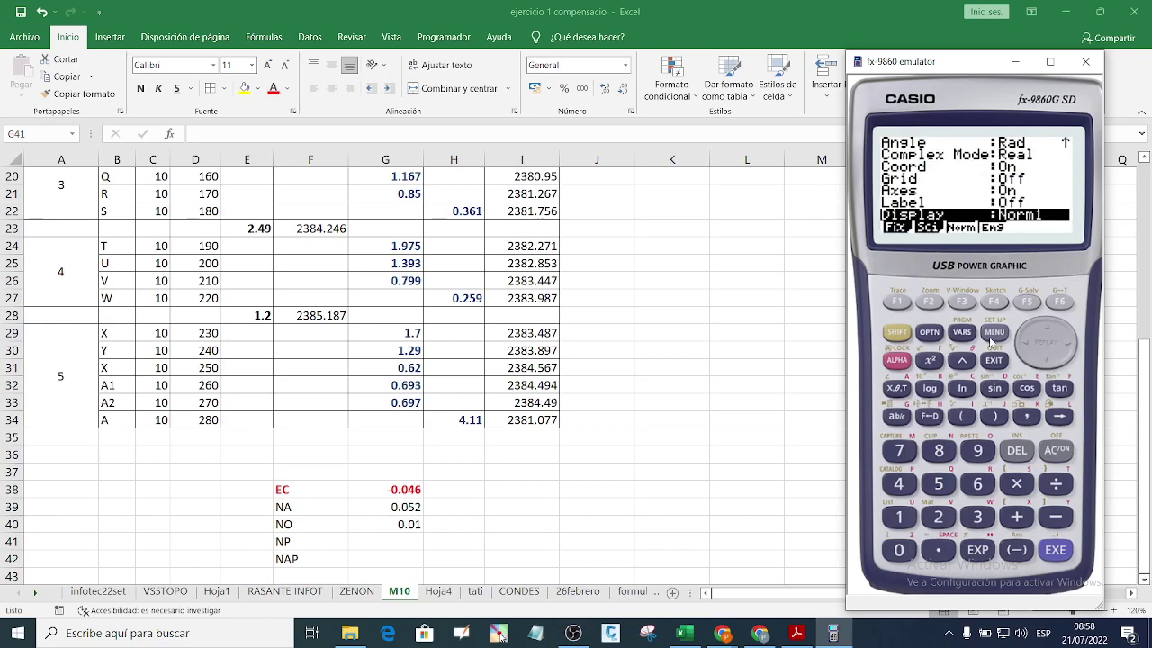
pyautogui.click(896, 304)
pyautogui.click(977, 450)
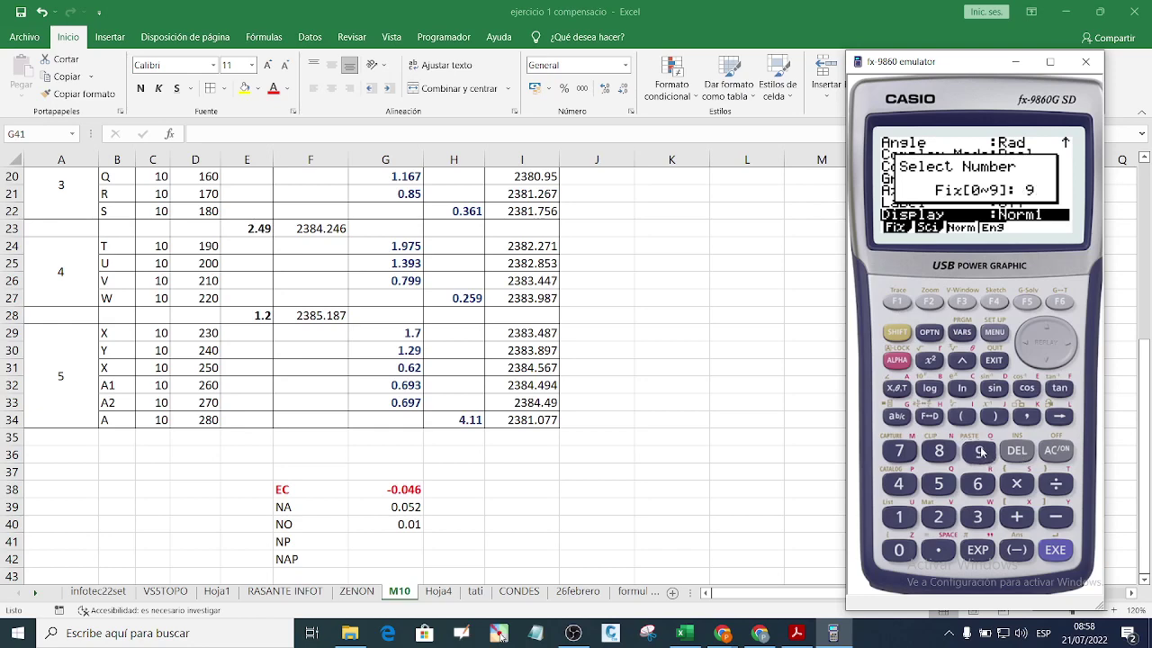
pyautogui.click(1064, 551)
pyautogui.click(1063, 552)
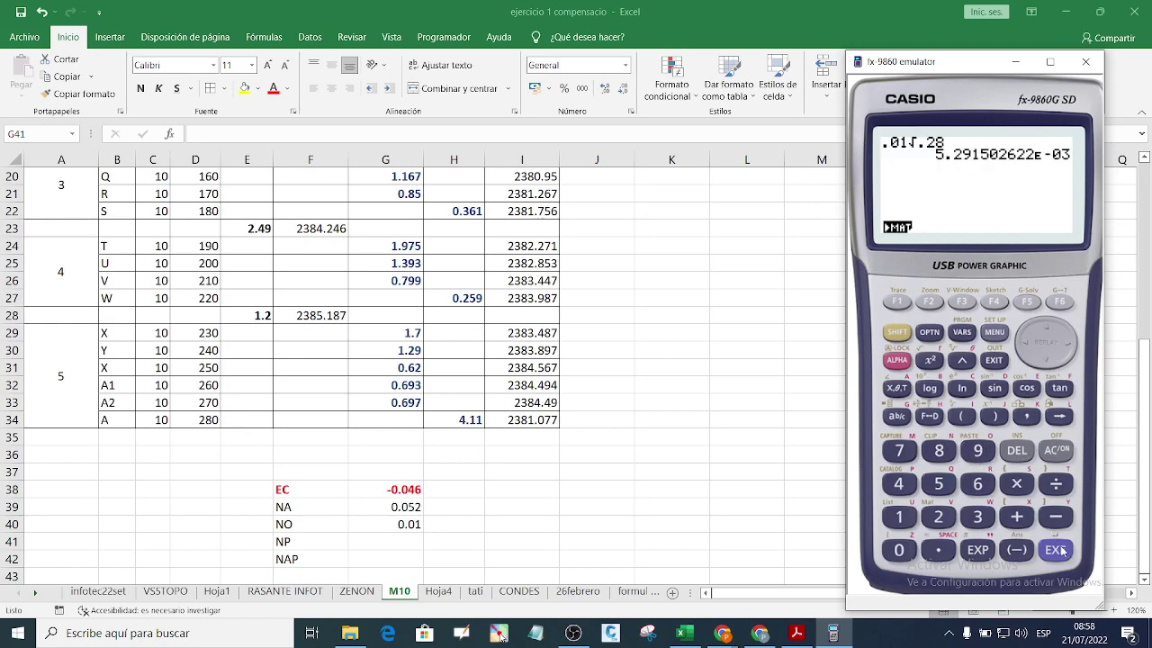
pyautogui.click(1063, 551)
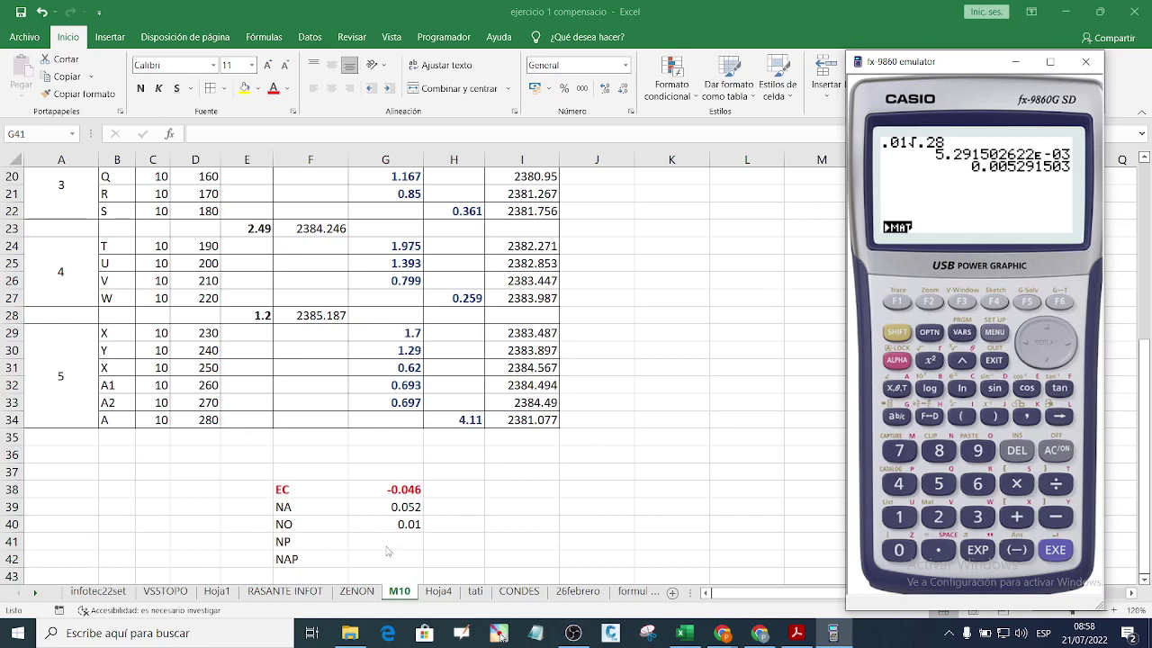
# Step: Enter 0.005 as the NP maximum error in cell G41 of the Excel sheet M10
pyautogui.click(393, 542)
pyautogui.click(835, 635)
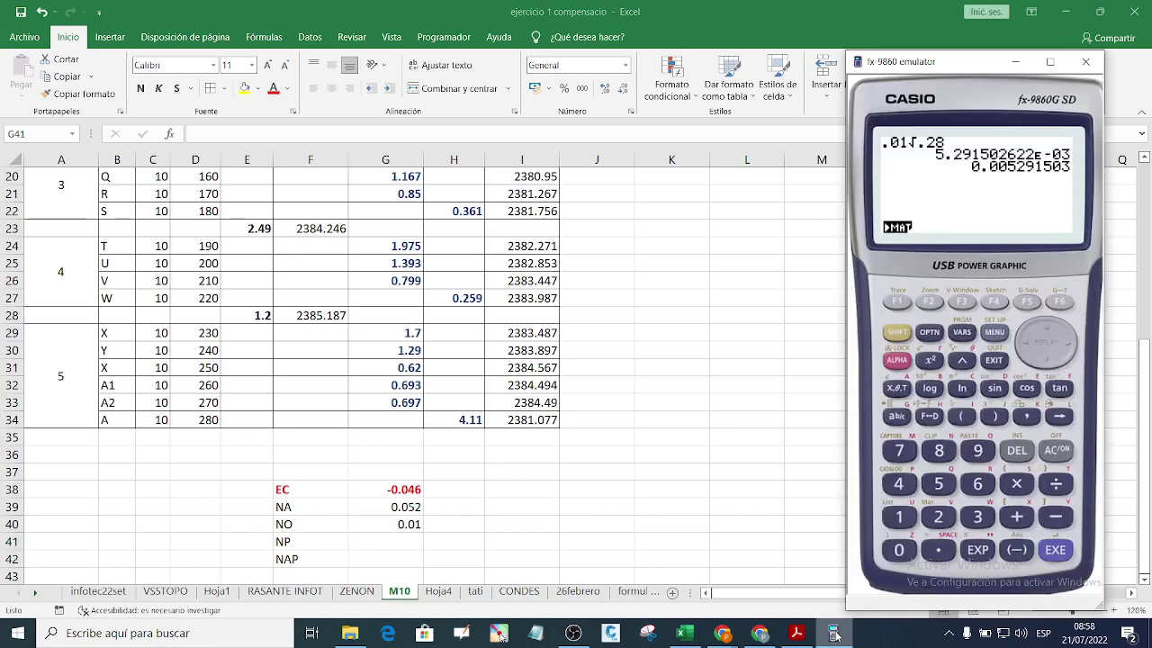
pyautogui.click(415, 541)
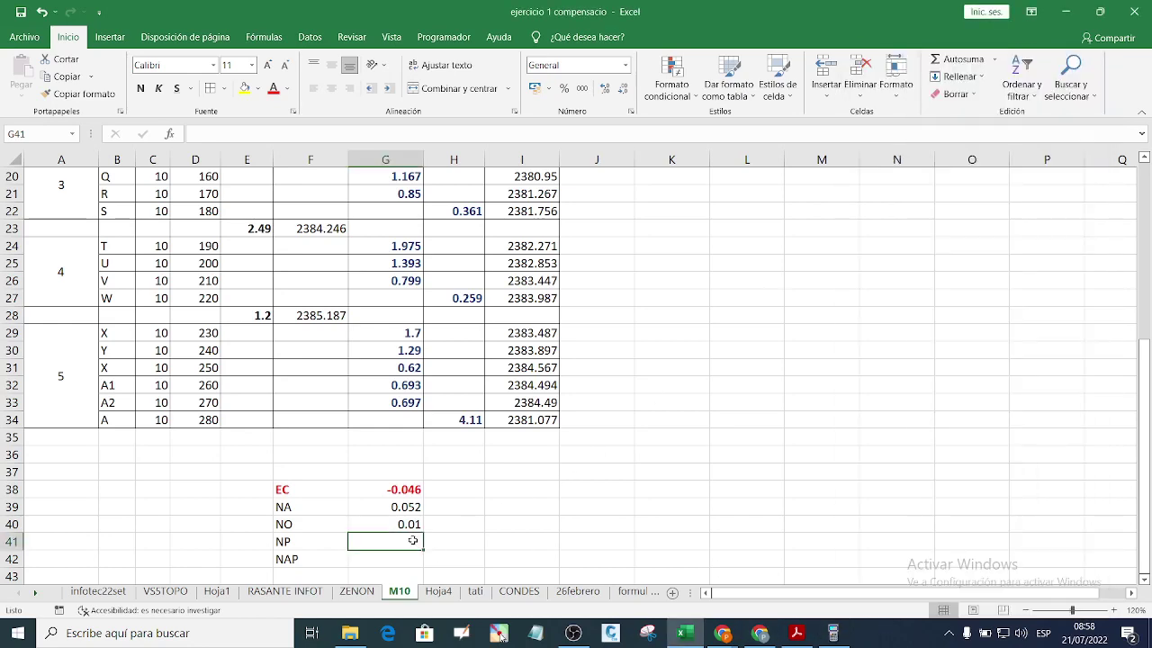
pyautogui.write('0.005')
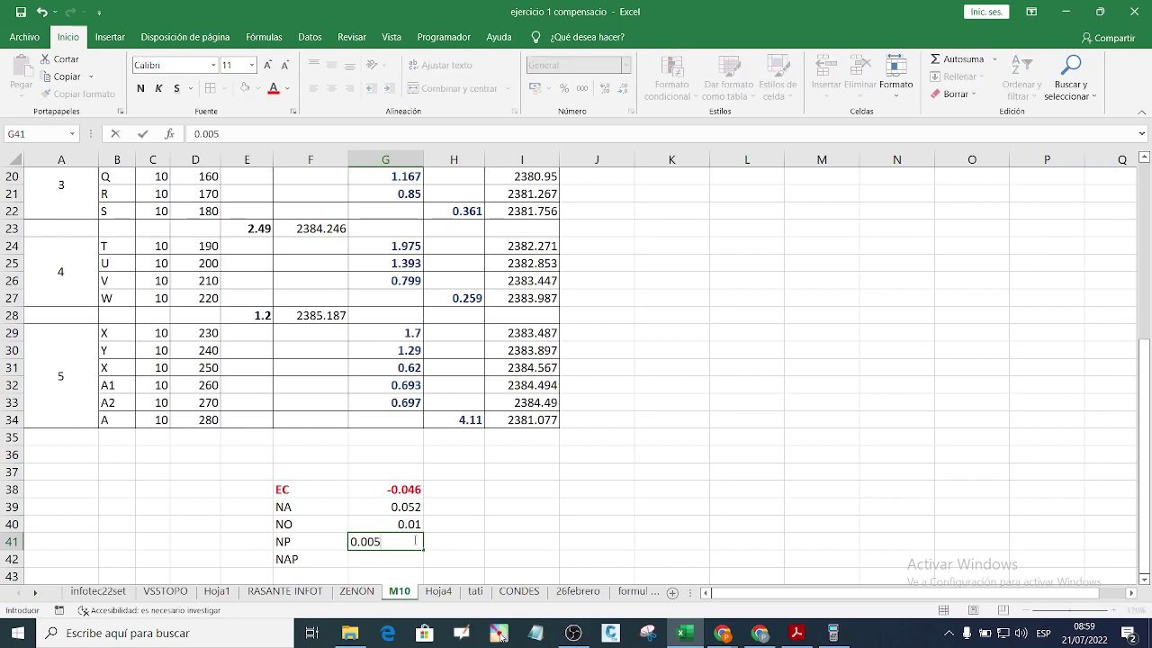
pyautogui.press('Return')
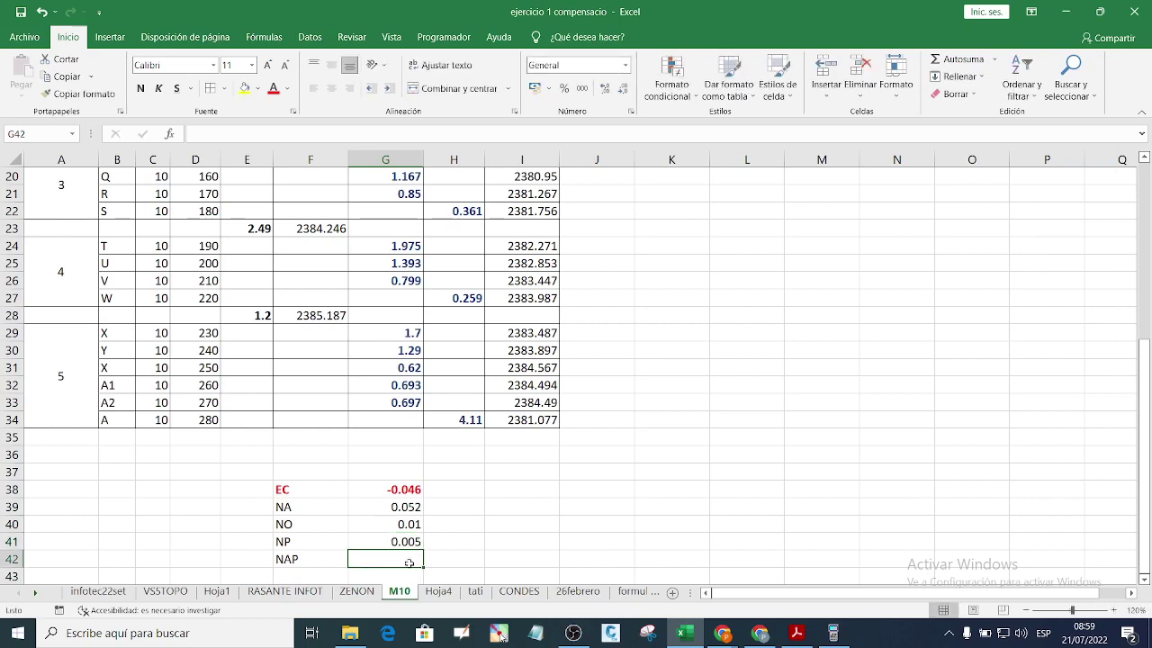
# Step: Switch to the fx-9860 emulator, clear its display and enter the NAP maximum error expression 0.004√.28
pyautogui.click(834, 633)
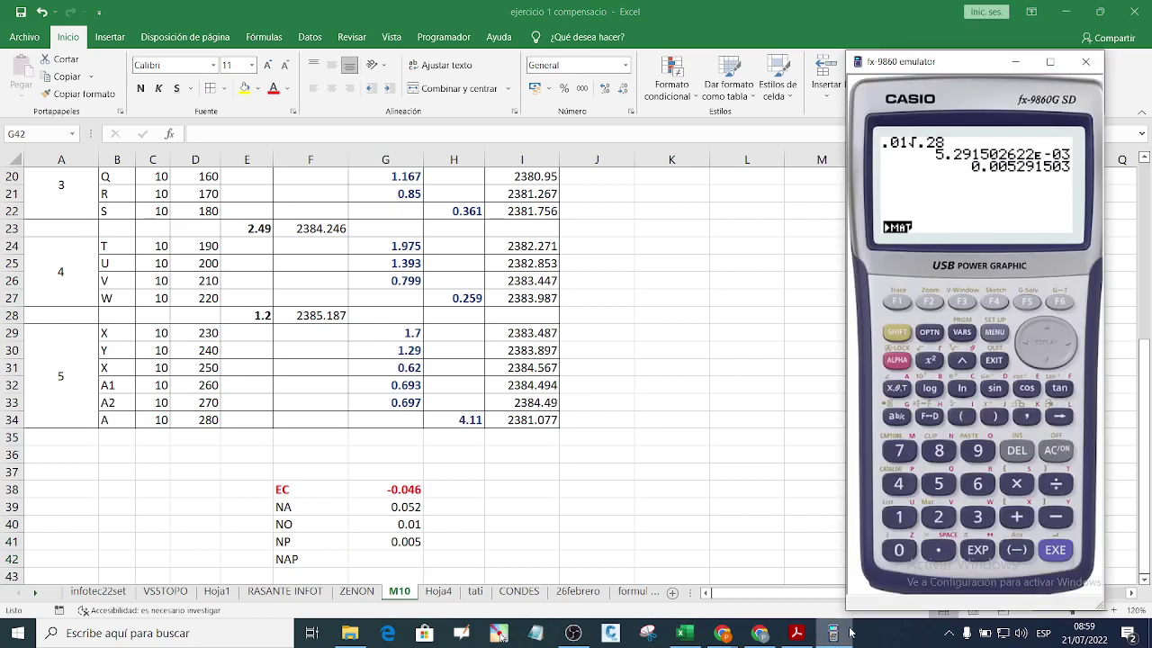
pyautogui.click(1062, 450)
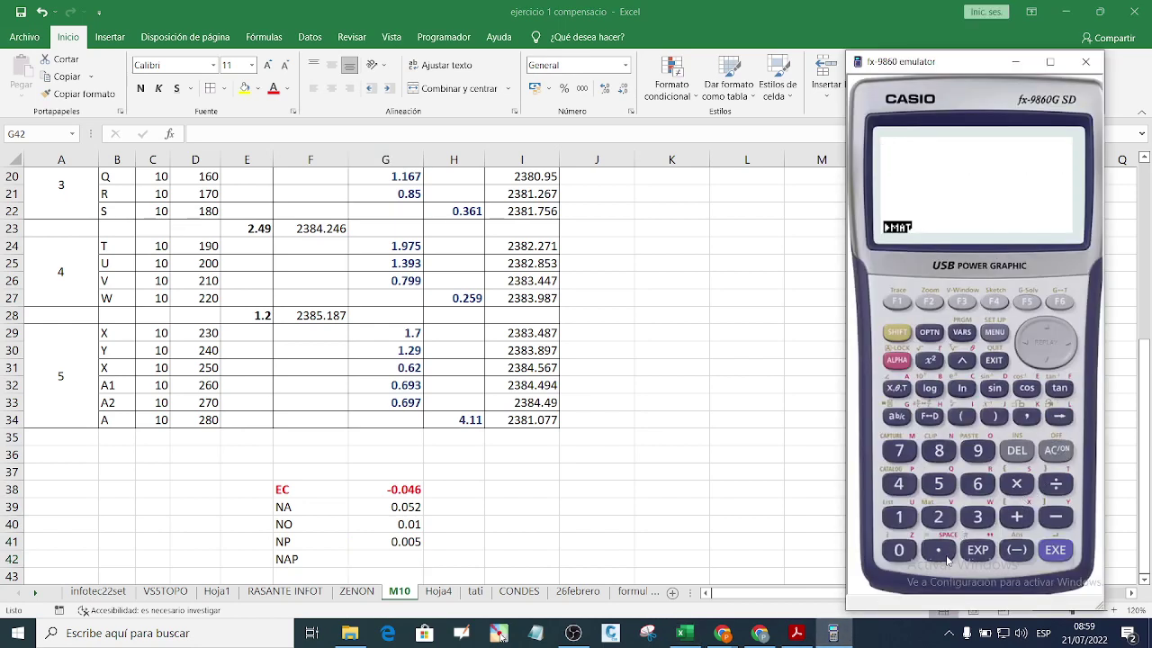
pyautogui.click(900, 551)
pyautogui.click(940, 550)
pyautogui.click(898, 550)
pyautogui.click(898, 550)
pyautogui.click(898, 484)
pyautogui.click(897, 332)
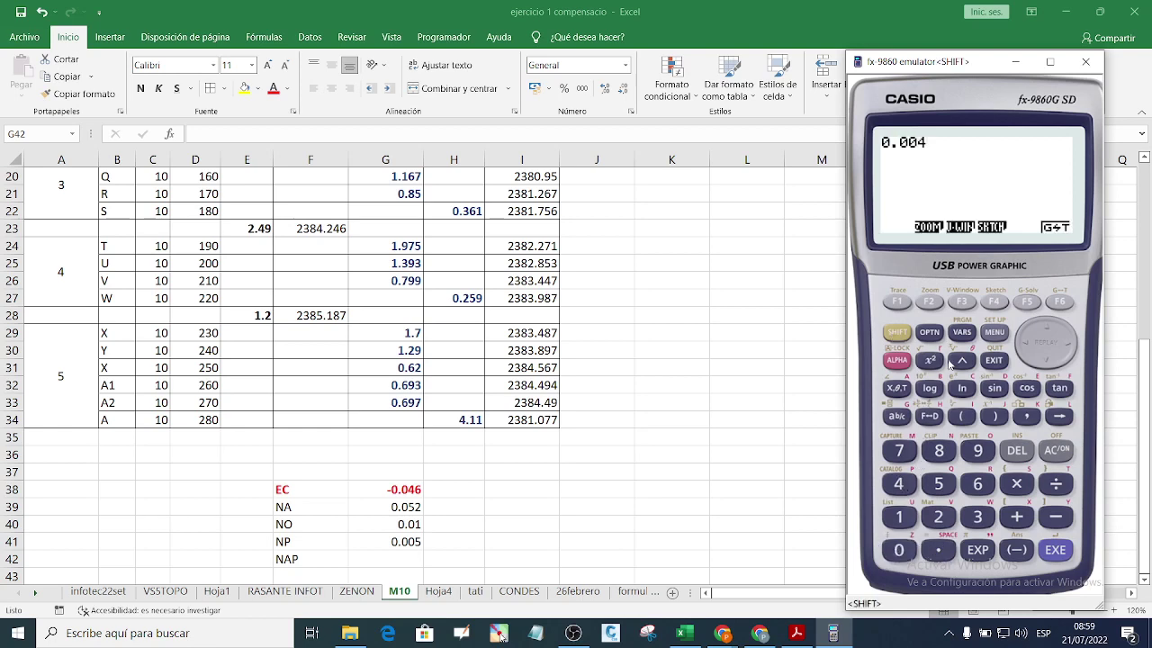
pyautogui.click(930, 360)
pyautogui.click(942, 550)
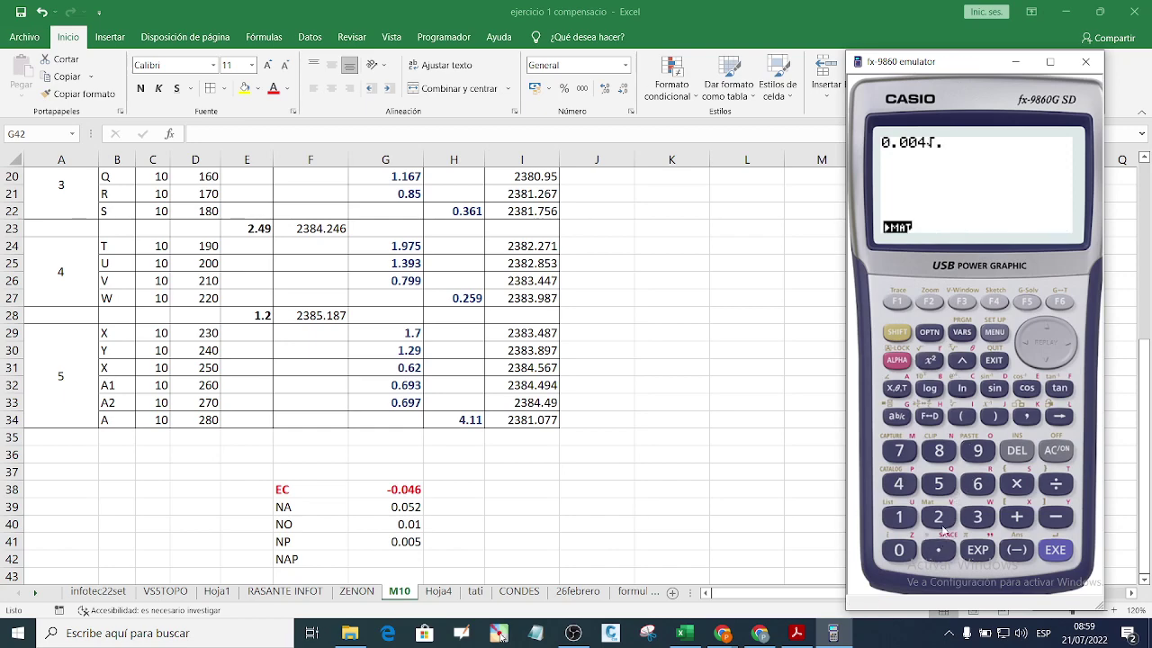
pyautogui.click(940, 517)
pyautogui.click(945, 453)
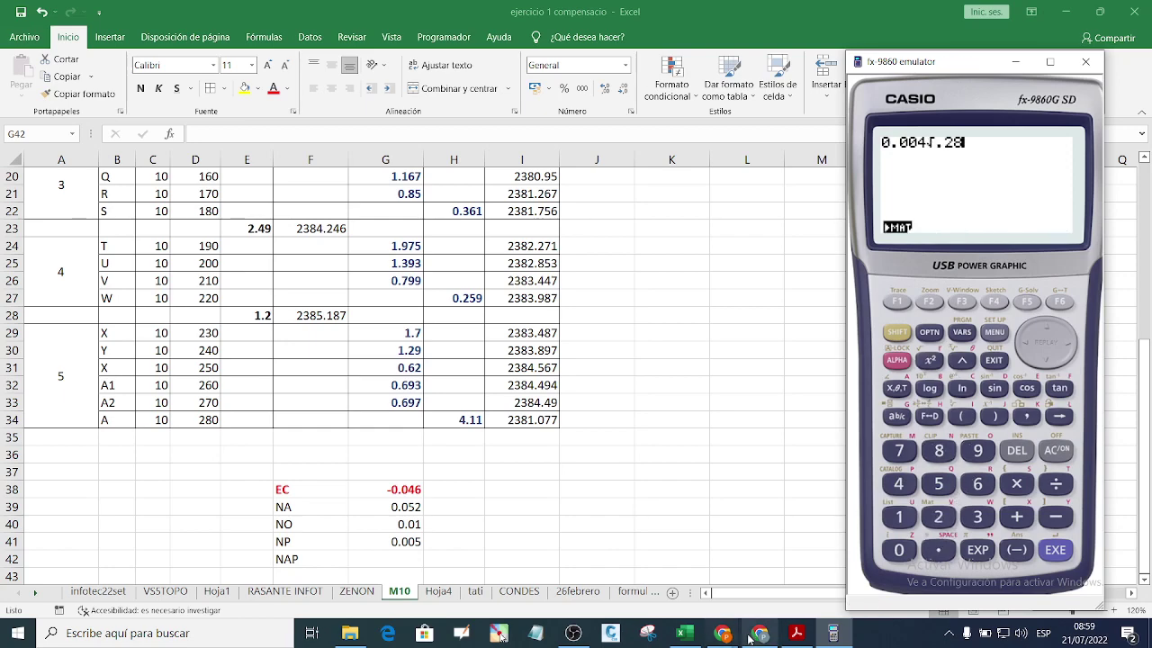
# Step: Check the high-precision levelling (Nivelación Alta Precisión) maximum error formula in the Acrobat Reader PDF, and minimize the document
pyautogui.click(796, 632)
pyautogui.scroll(1, 573, 348)
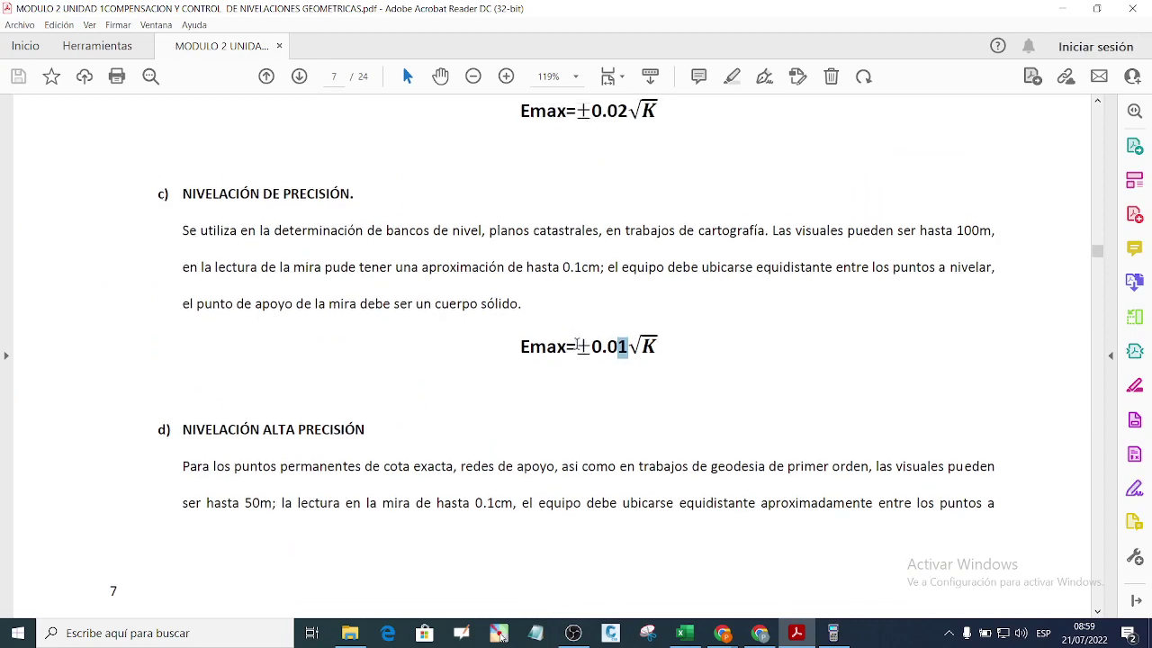
pyautogui.scroll(-10, 592, 372)
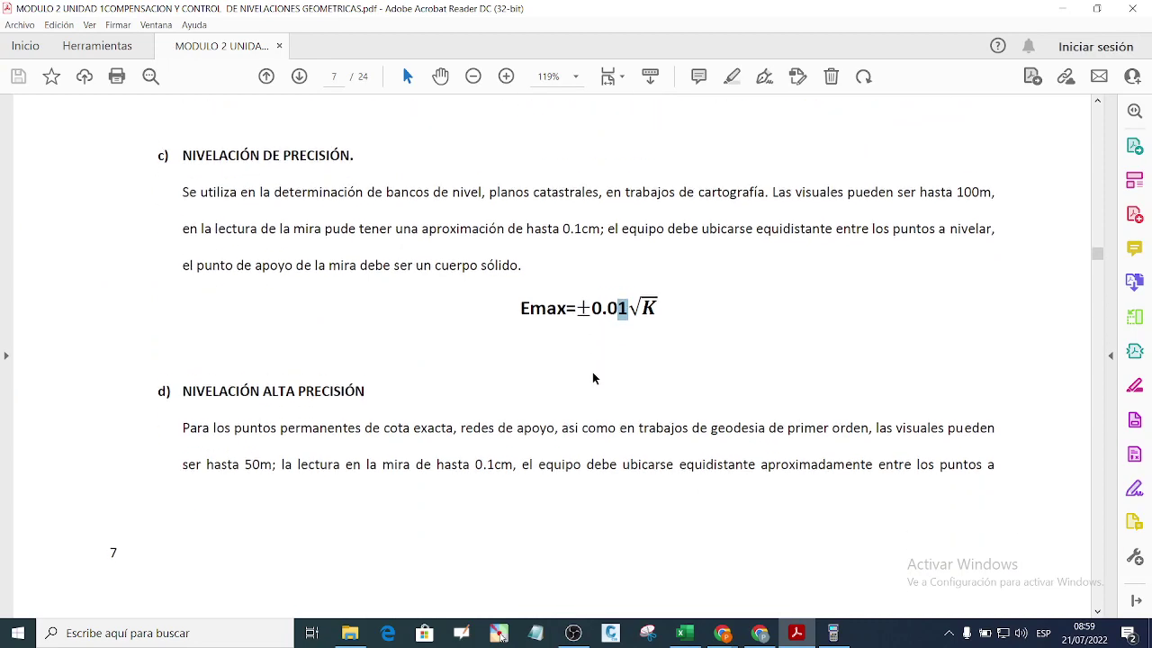
pyautogui.scroll(11, 576, 328)
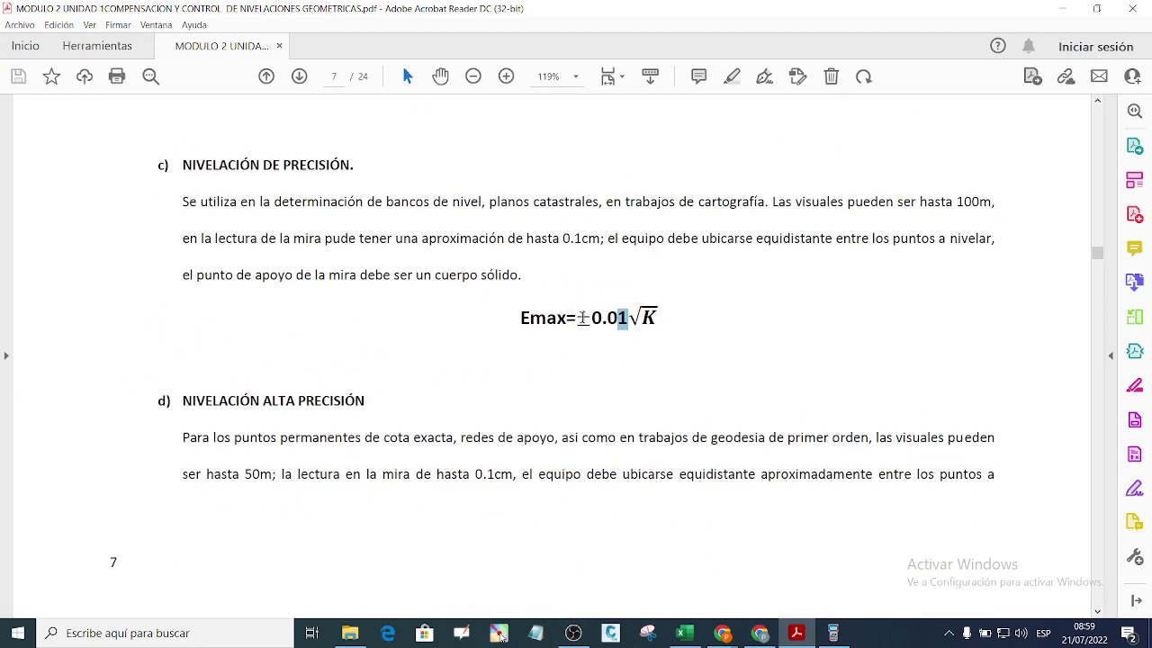
pyautogui.scroll(-2, 610, 352)
pyautogui.scroll(-10, 612, 360)
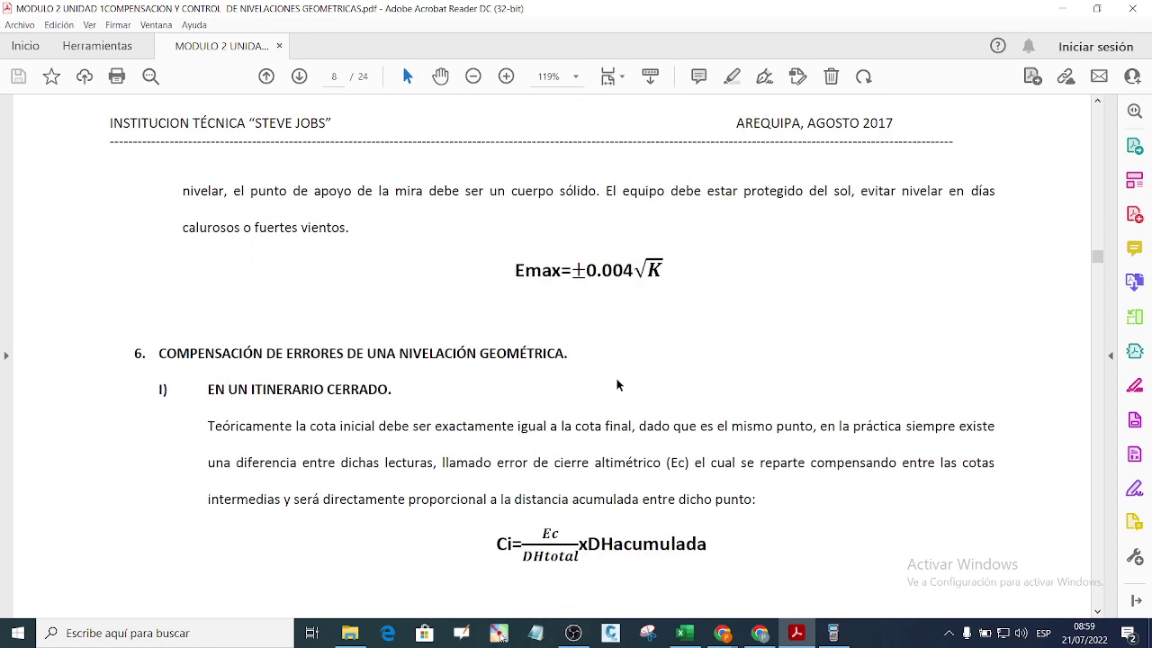
pyautogui.moveTo(516, 272); pyautogui.dragTo(226, 388)
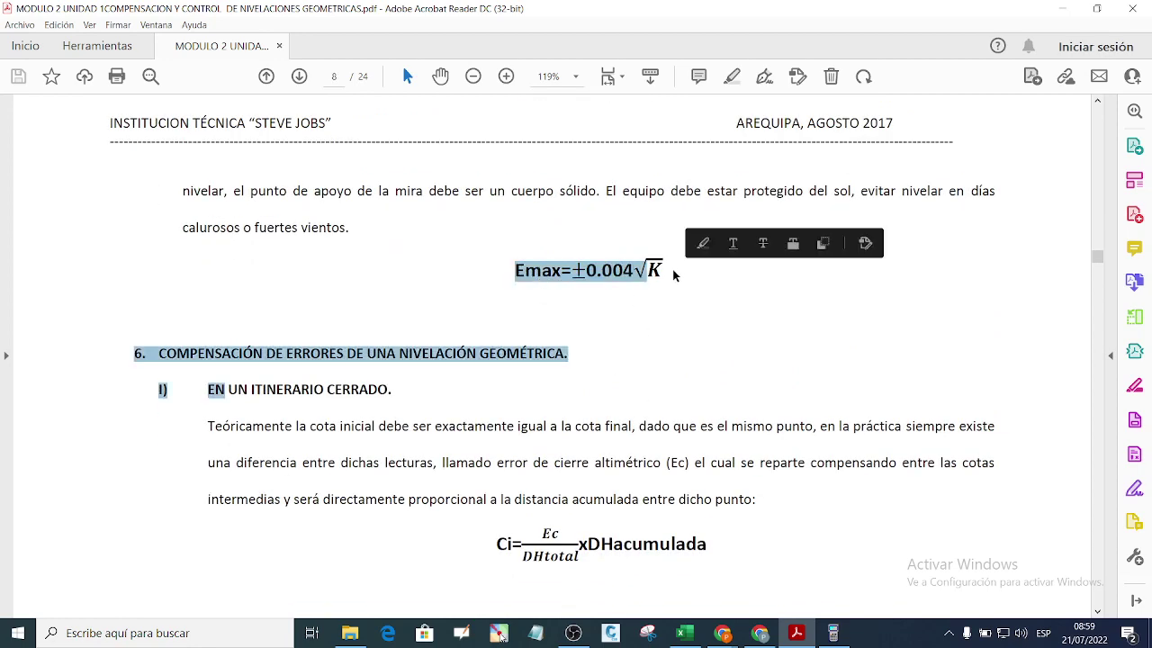
pyautogui.click(673, 276)
pyautogui.click(1063, 9)
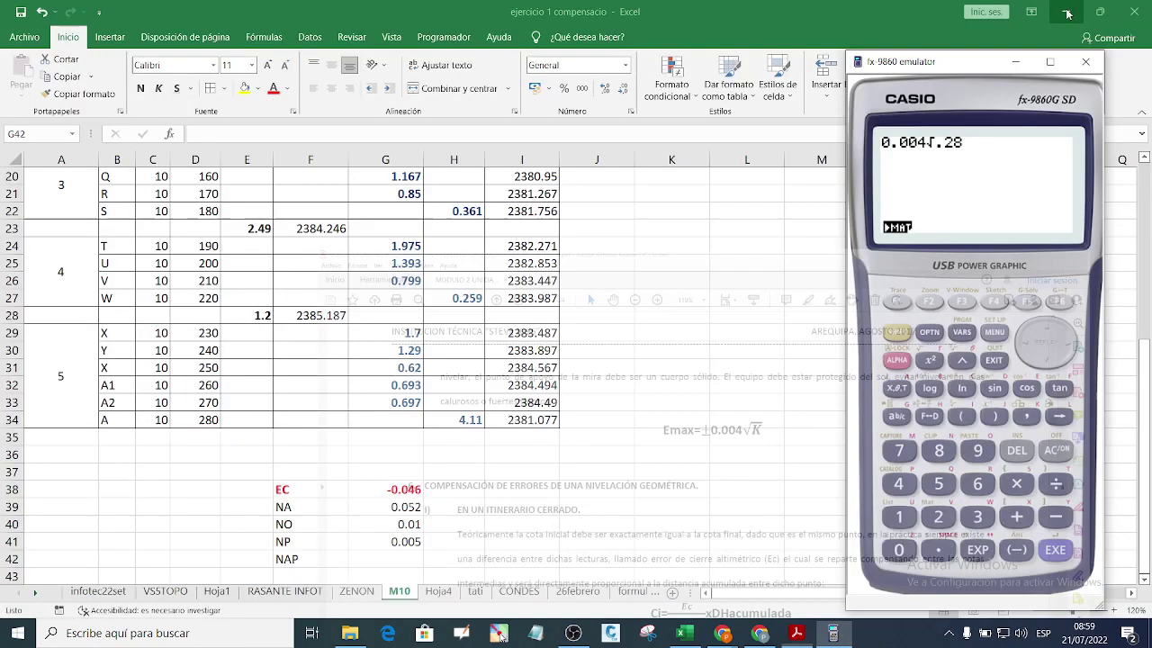
# Step: Evaluate the NAP expression in the emulator and enter 0.002 as the NAP maximum error in Excel cell G42
pyautogui.click(1062, 550)
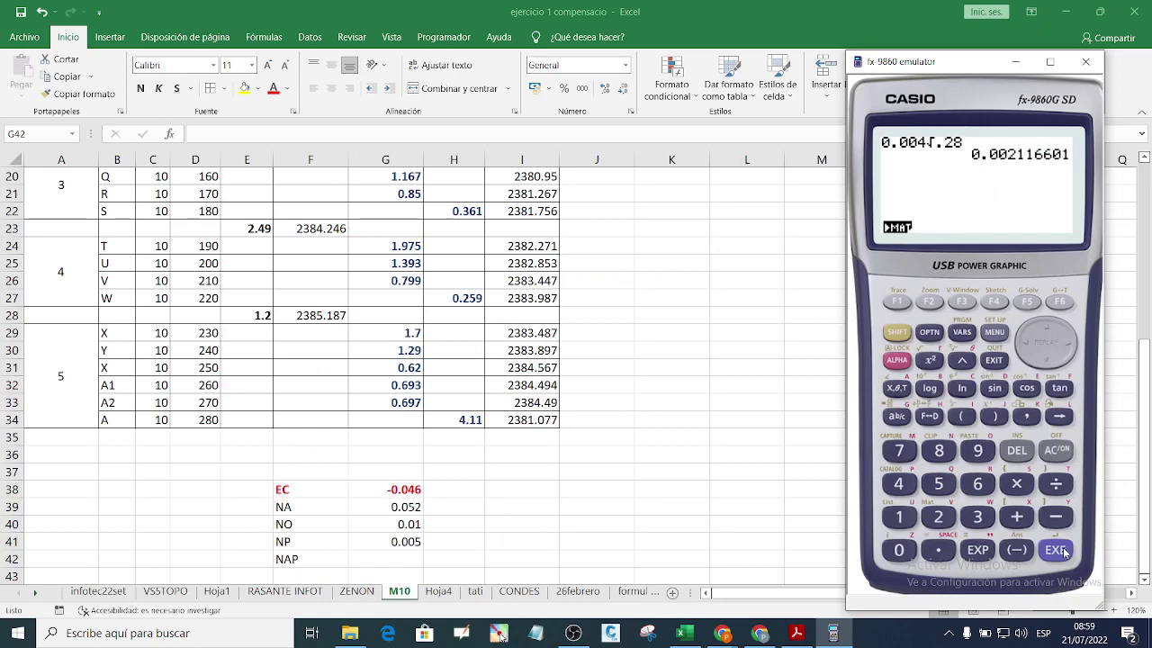
pyautogui.click(395, 560)
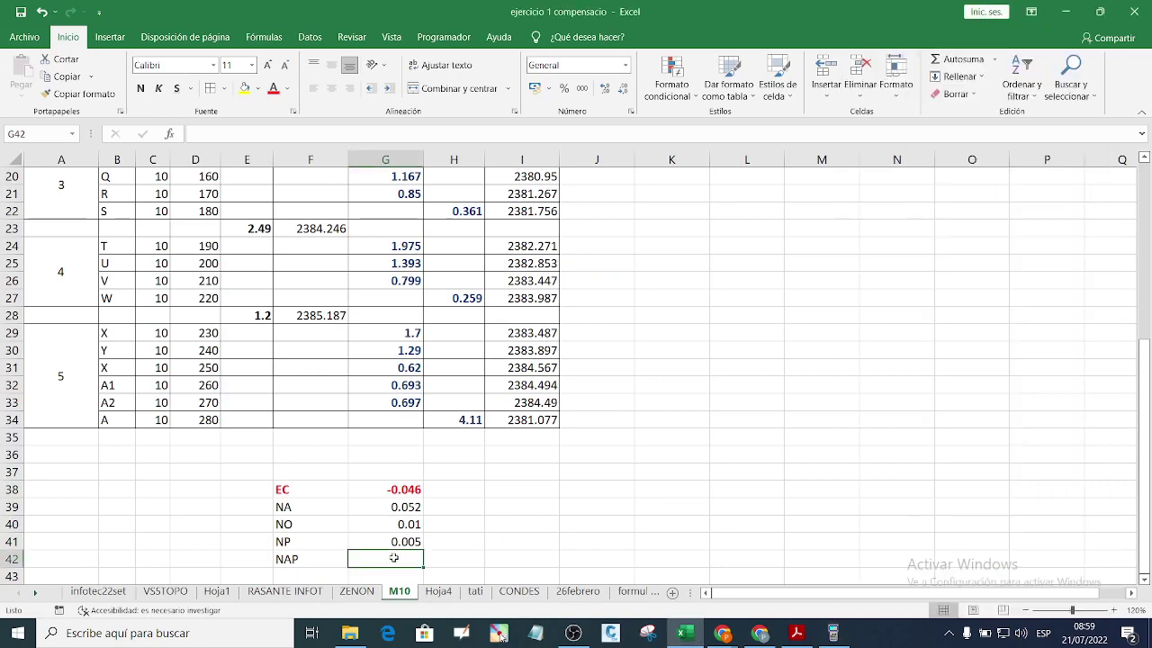
pyautogui.write('0.00')
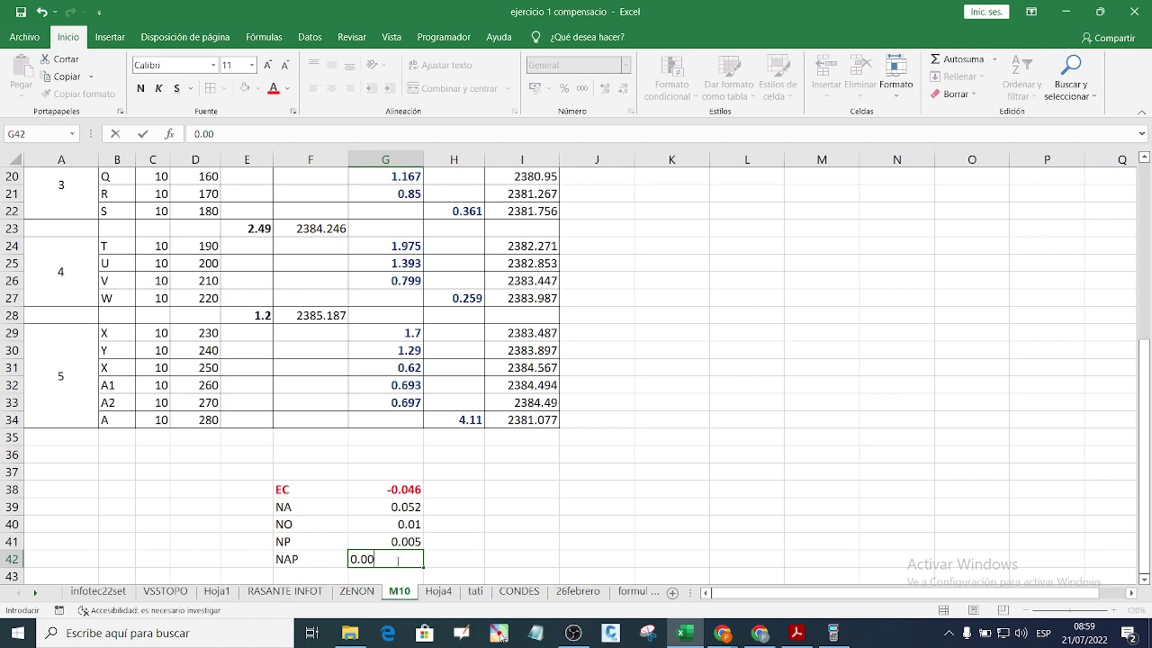
pyautogui.write('2')
pyautogui.click(495, 528)
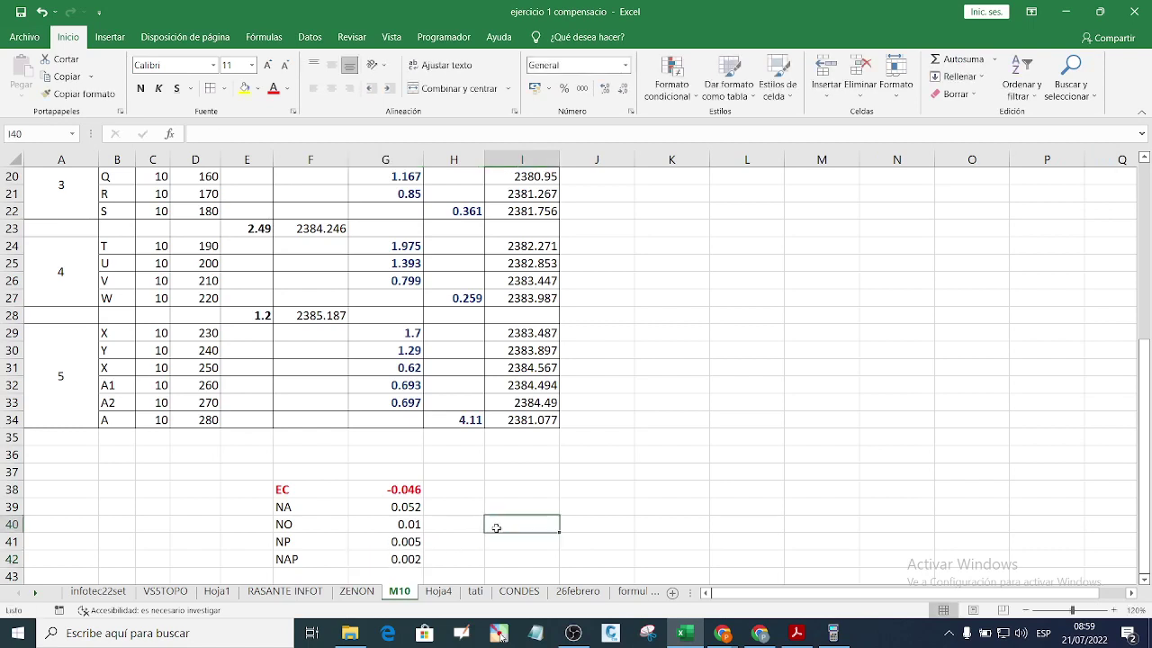
# Step: Mark the EC and NA values with a red arrow and rectangles using the screen annotation tool, and close the annotation
pyautogui.click(498, 633)
pyautogui.click(1120, 75)
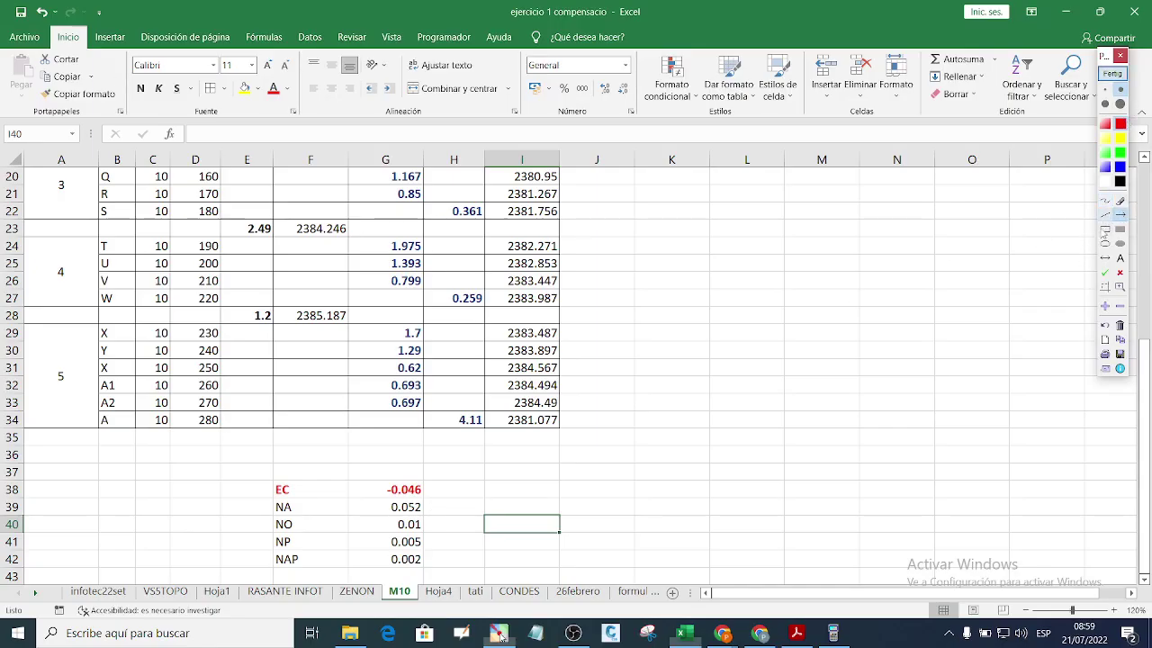
pyautogui.click(382, 502)
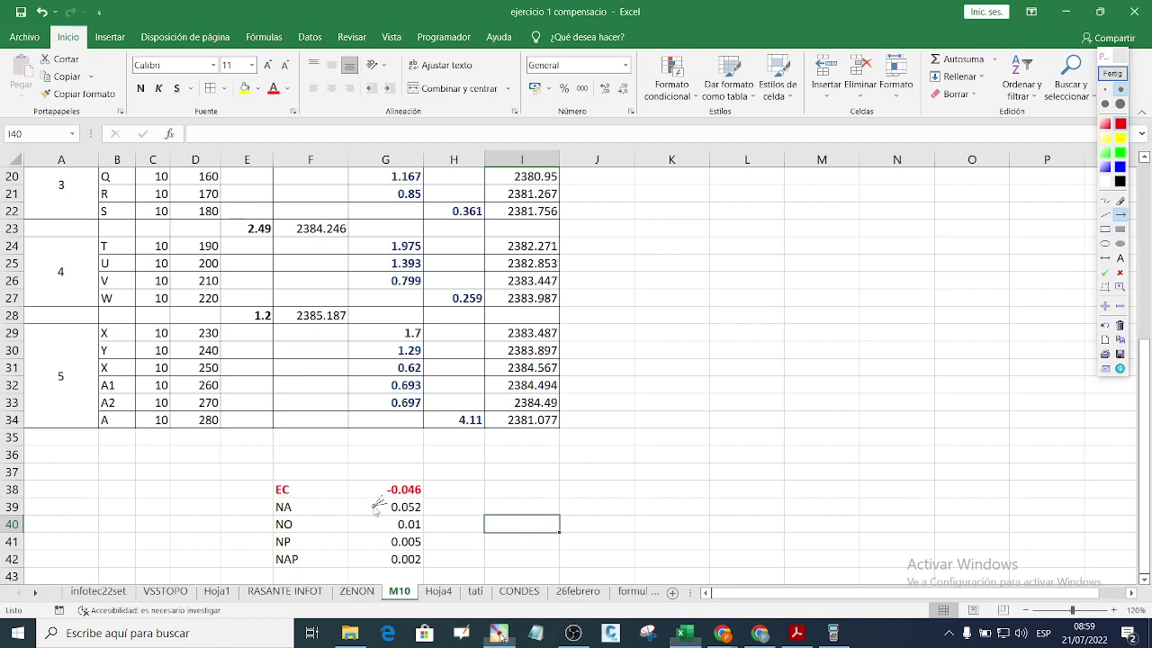
pyautogui.moveTo(388, 499); pyautogui.dragTo(370, 502)
pyautogui.click(1105, 229)
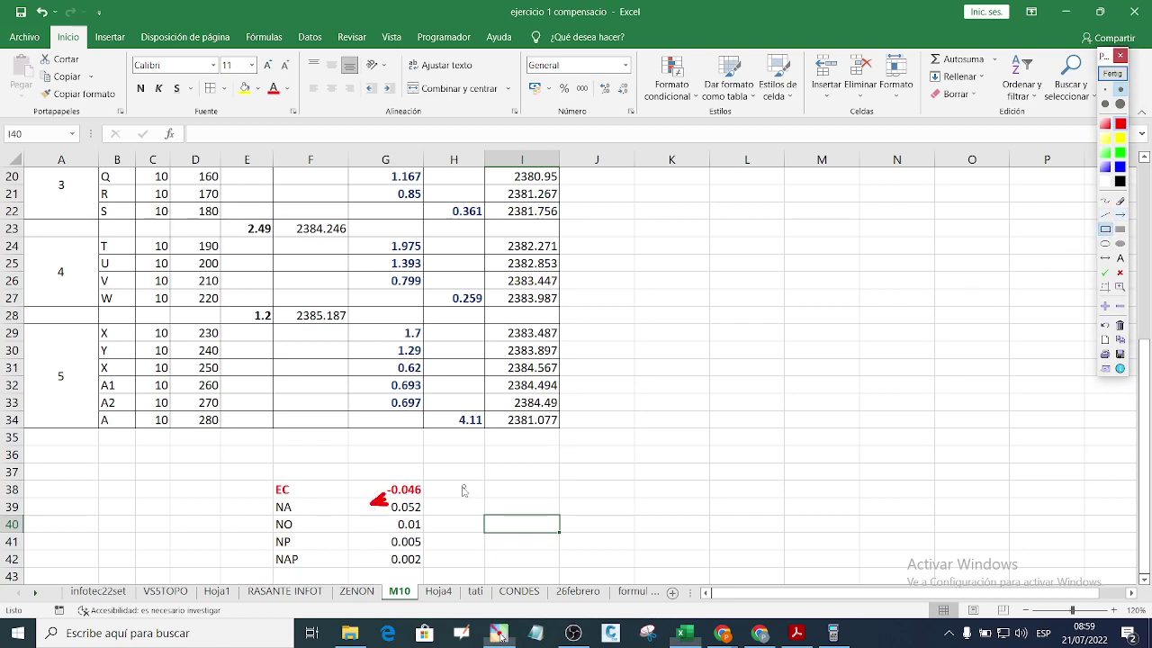
pyautogui.moveTo(381, 501)
pyautogui.mouseDown()
pyautogui.moveTo(399, 521)
pyautogui.moveTo(435, 523)
pyautogui.moveTo(429, 515)
pyautogui.mouseUp()
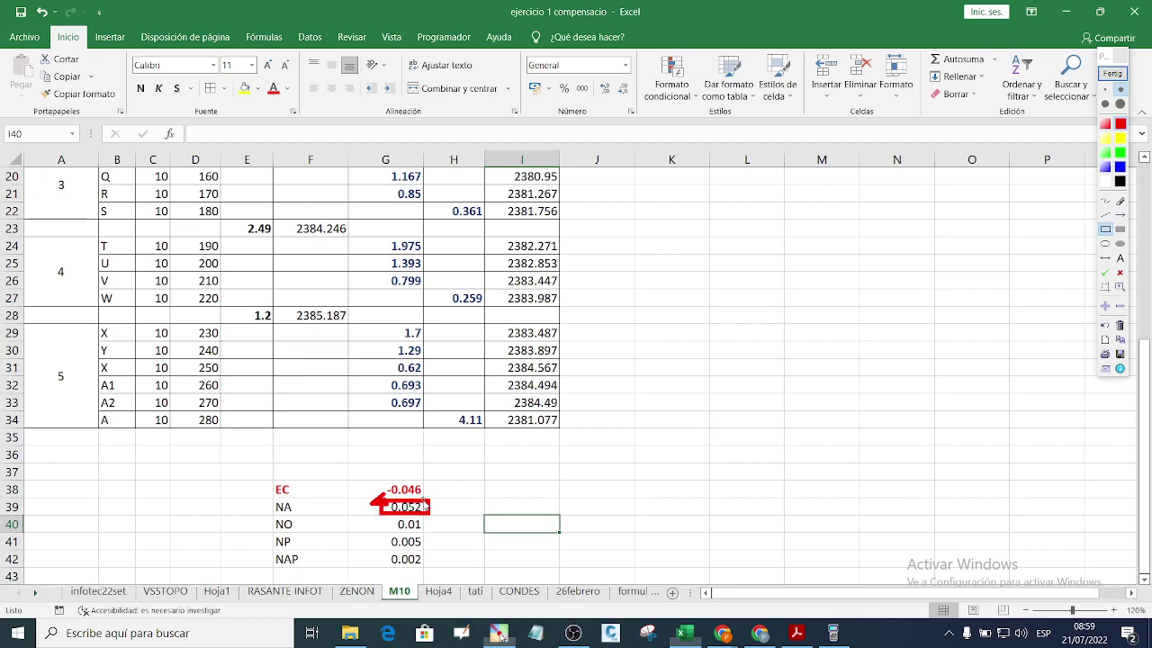
pyautogui.moveTo(369, 471)
pyautogui.mouseDown()
pyautogui.moveTo(414, 511)
pyautogui.moveTo(436, 513)
pyautogui.mouseUp()
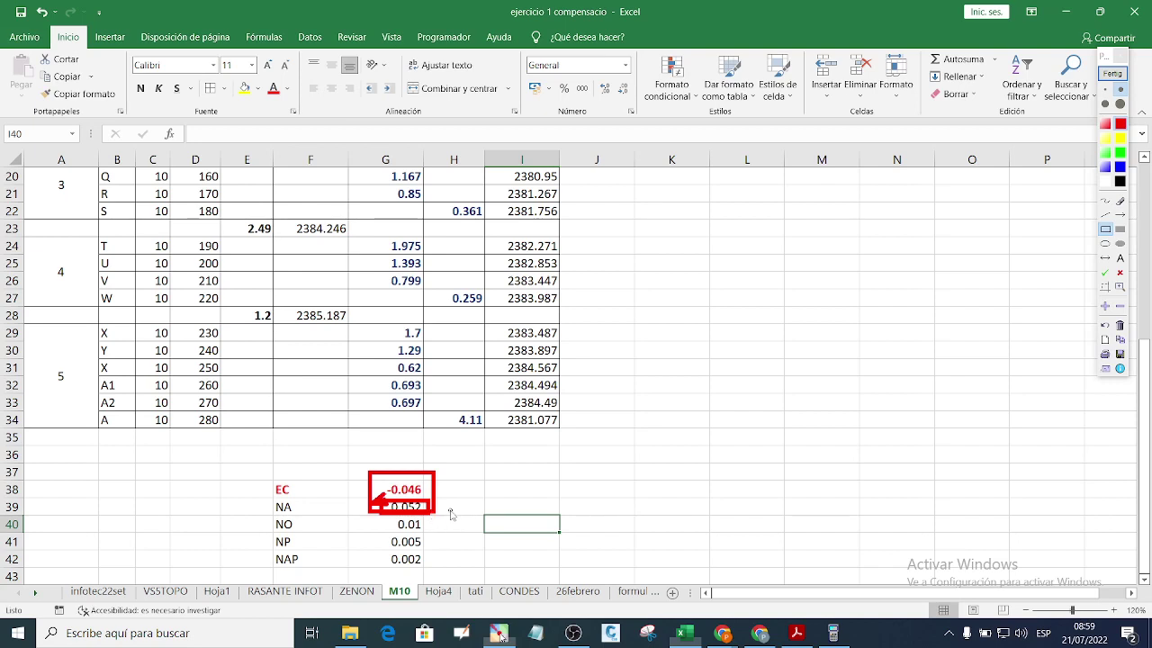
pyautogui.click(448, 508)
pyautogui.press('Escape')
# Step: Format the NA maximum error in cell G39 as bold, purple, size 15 text
pyautogui.click(413, 508)
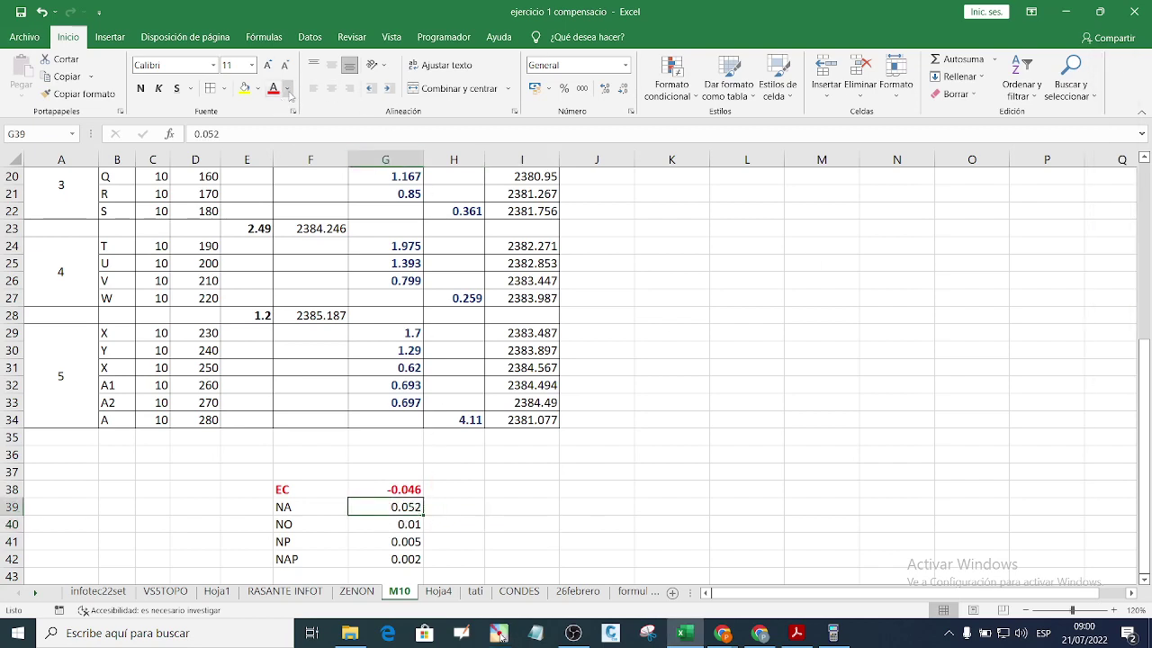
pyautogui.click(288, 90)
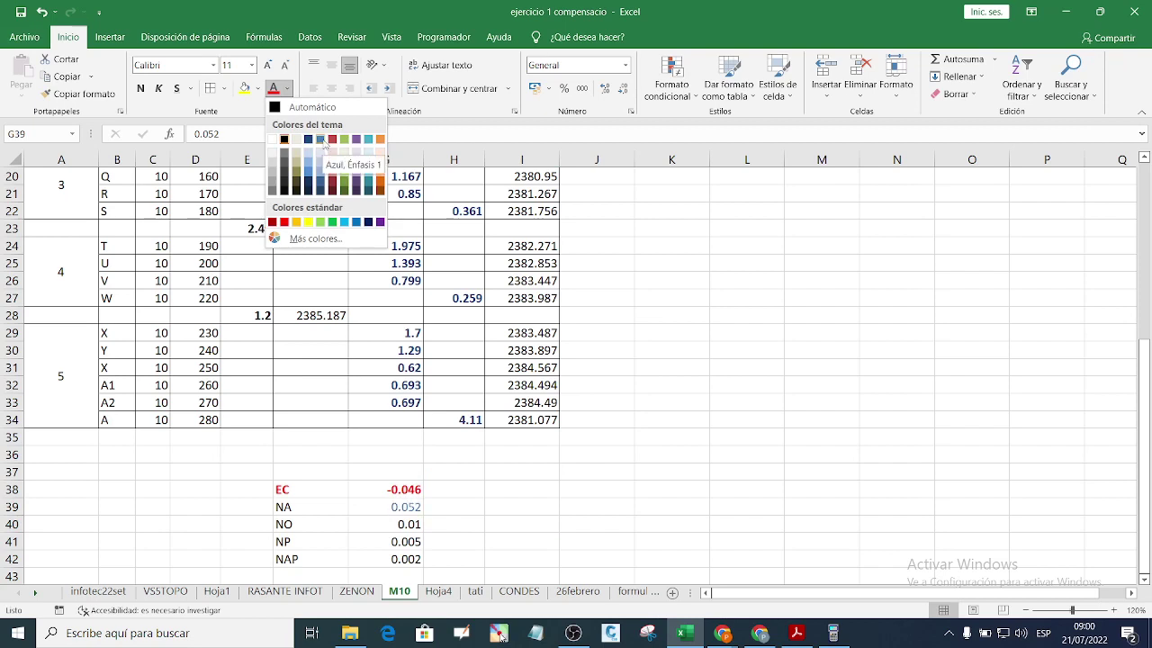
pyautogui.click(380, 223)
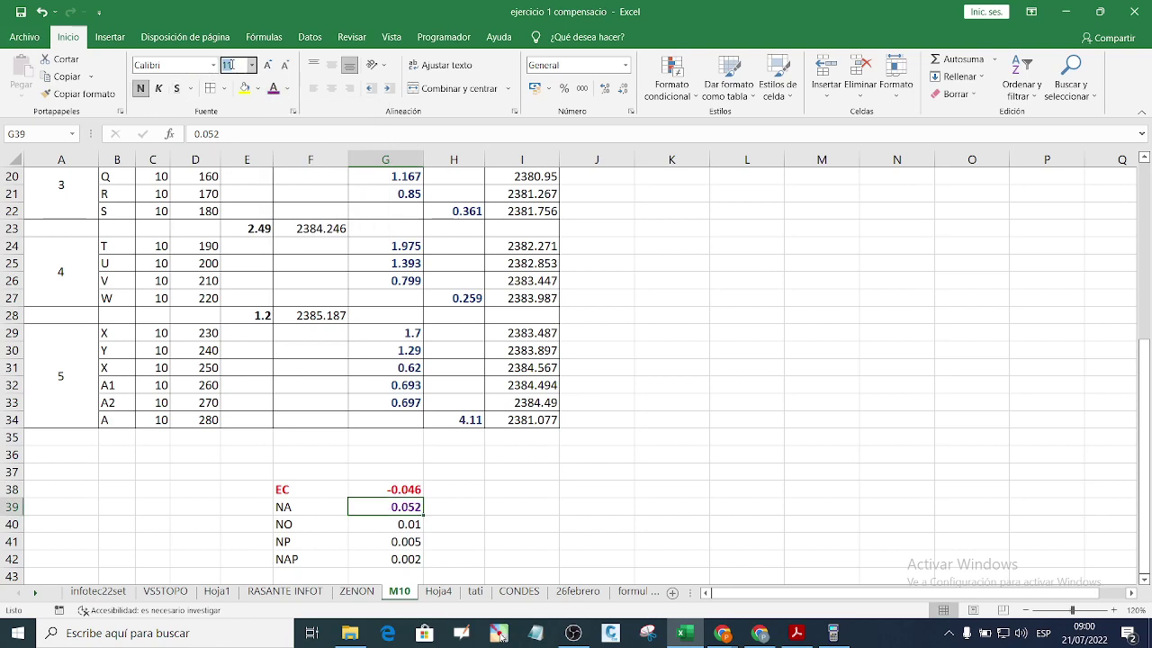
pyautogui.write('15')
pyautogui.press('Return')
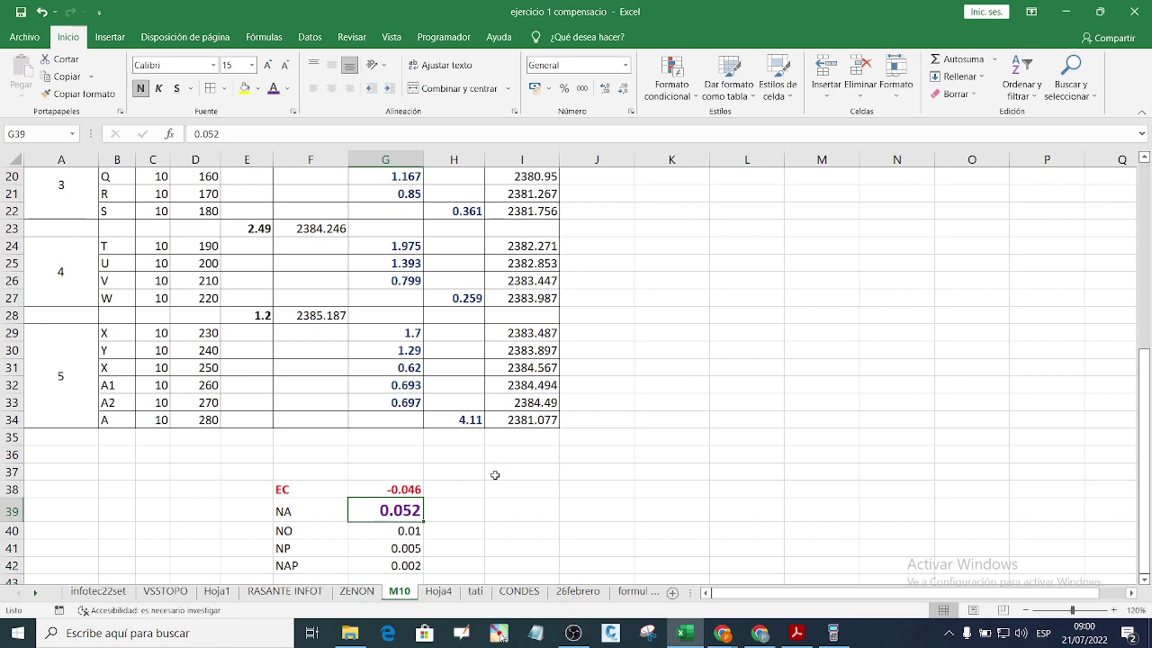
pyautogui.click(489, 509)
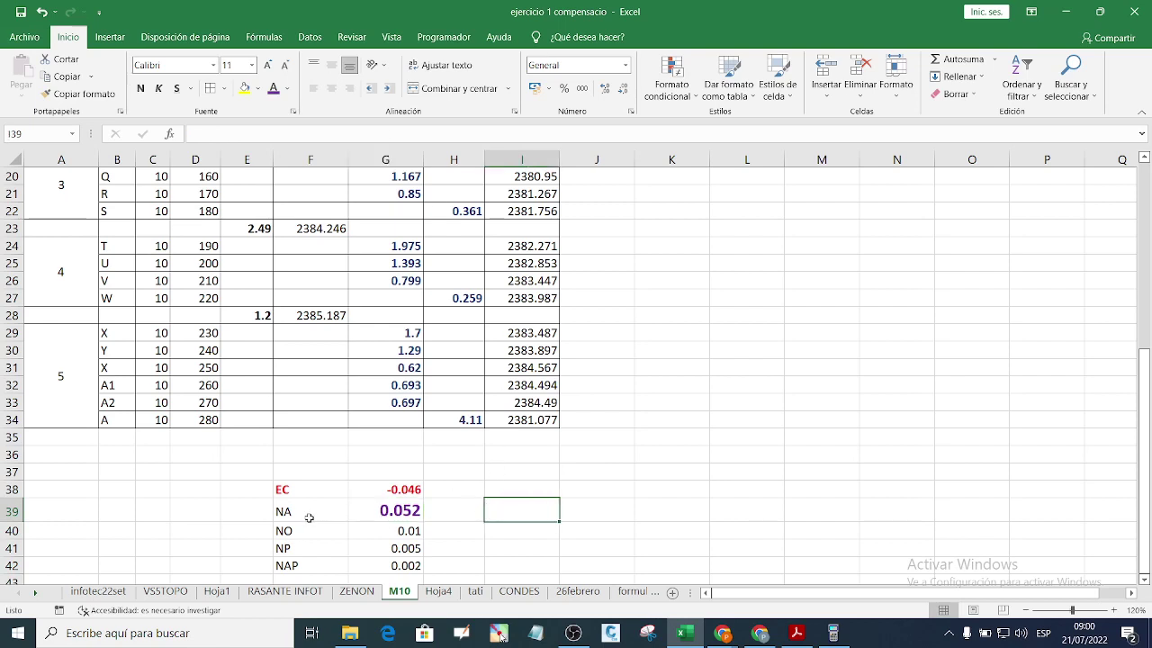
# Step: Fill the NA row cells F39:G39 with light blue
pyautogui.moveTo(308, 517); pyautogui.dragTo(434, 532)
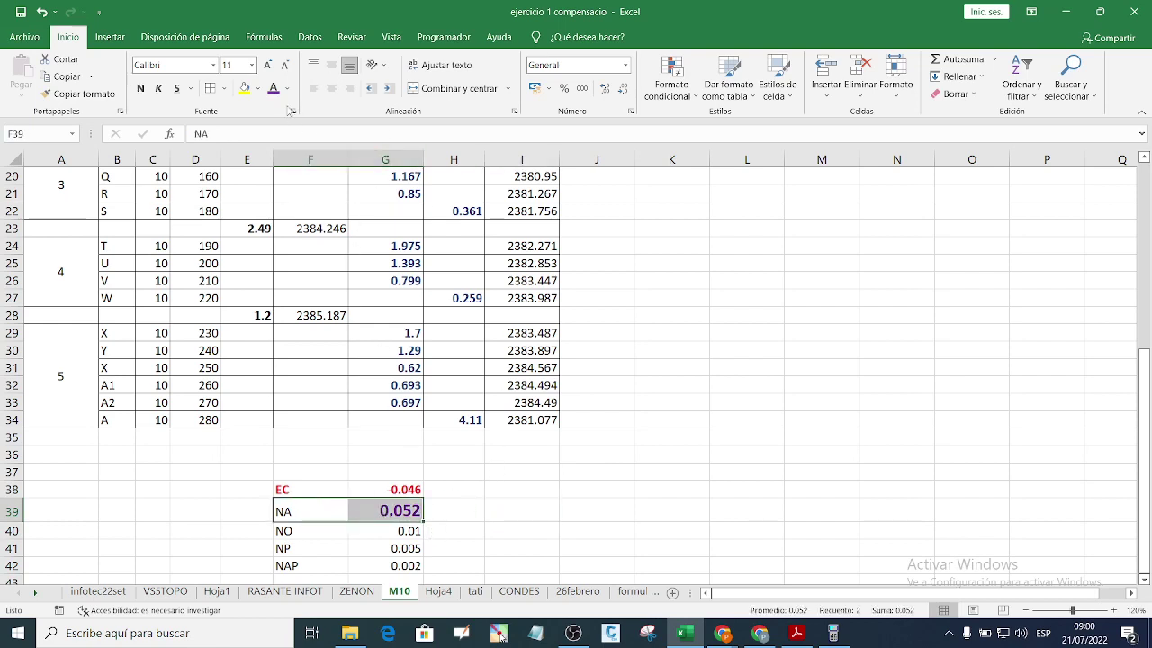
pyautogui.click(286, 88)
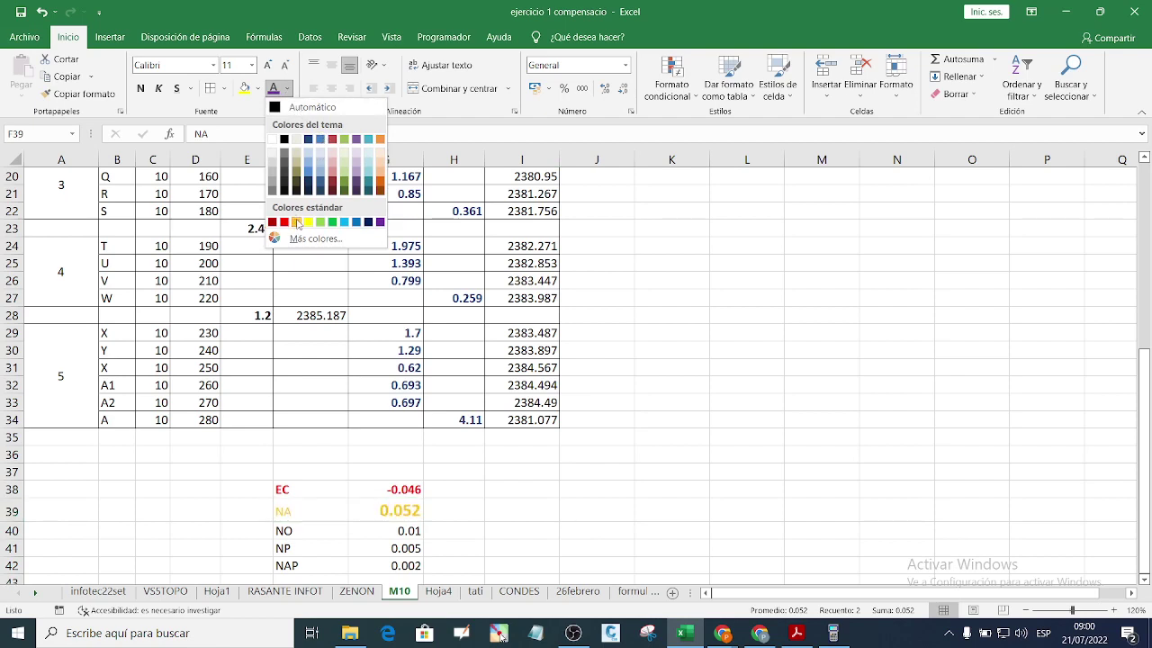
pyautogui.click(257, 90)
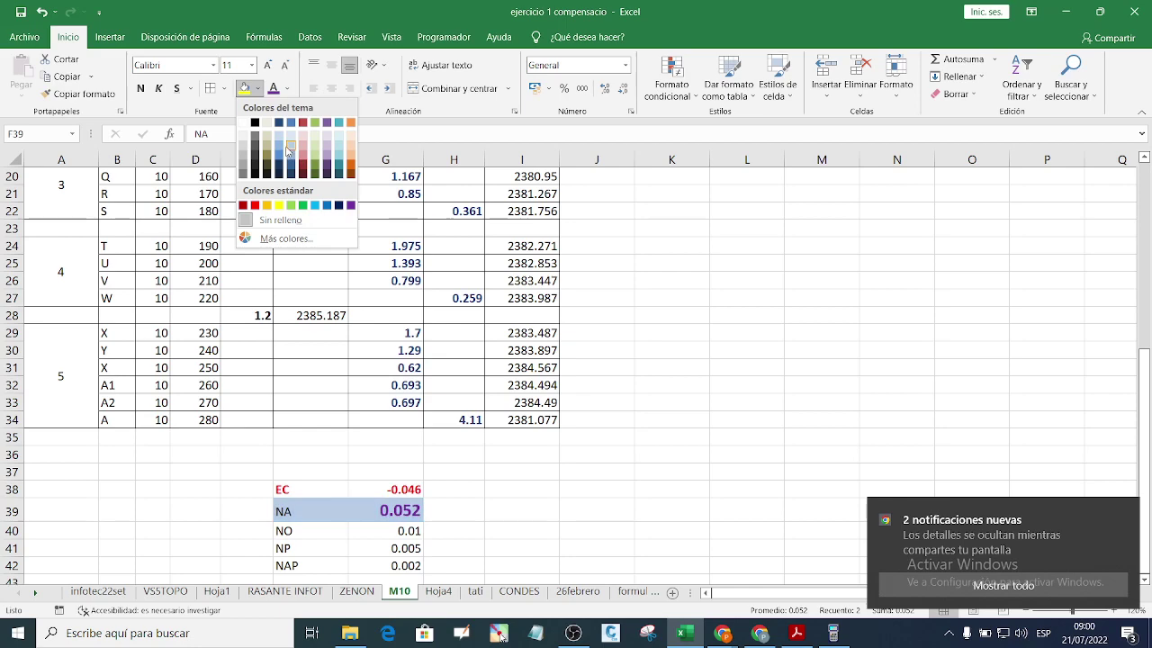
pyautogui.click(288, 151)
pyautogui.click(494, 489)
pyautogui.click(463, 531)
# Step: Compare the closing error EC in G38 with the NA, NO, NP and NAP tolerances below it
pyautogui.scroll(-1, 462, 527)
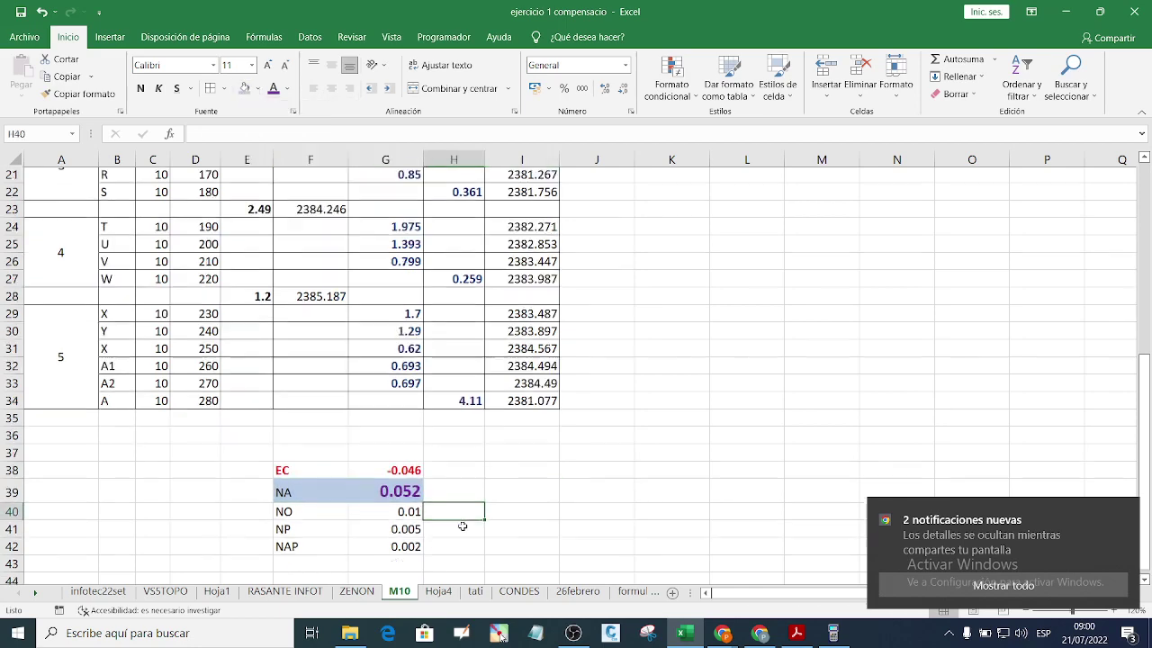
pyautogui.scroll(-3, 461, 526)
pyautogui.moveTo(322, 360); pyautogui.dragTo(372, 355)
pyautogui.click(449, 355)
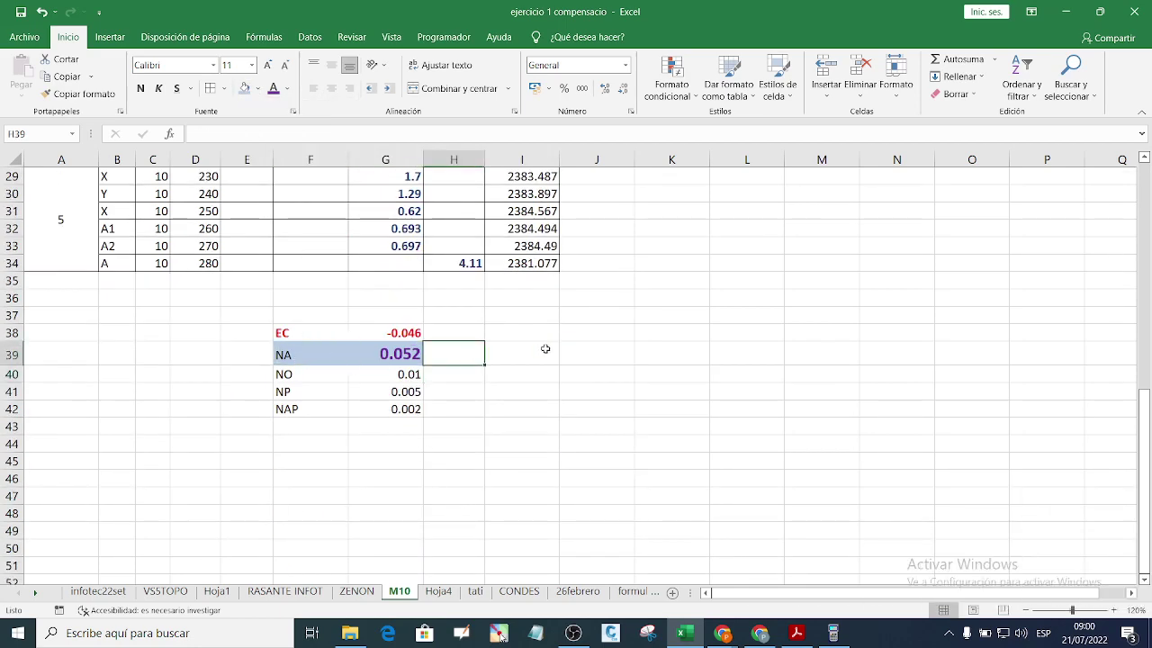
pyautogui.scroll(1, 545, 348)
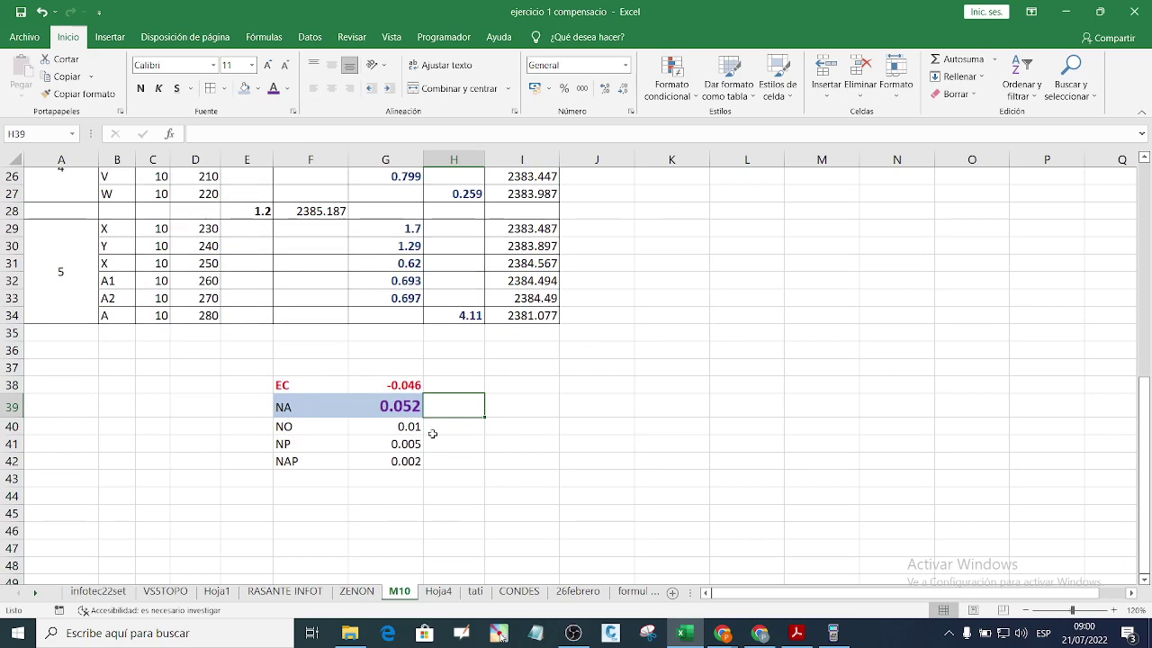
pyautogui.scroll(8, 617, 393)
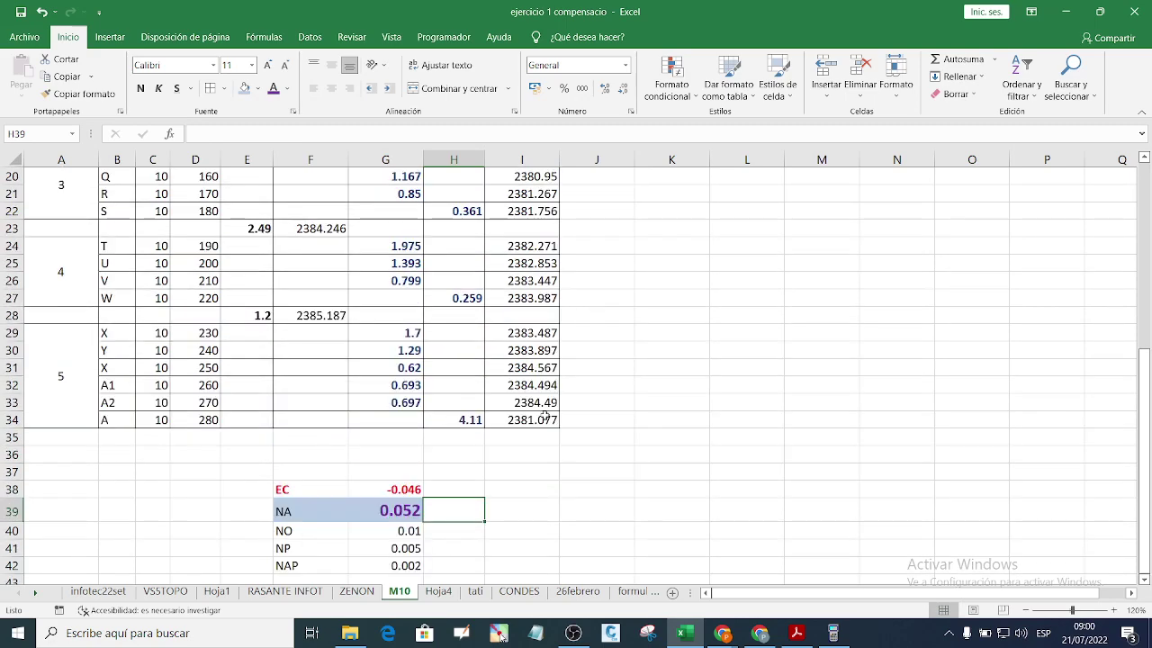
pyautogui.scroll(-3, 622, 385)
pyautogui.scroll(-4, 617, 385)
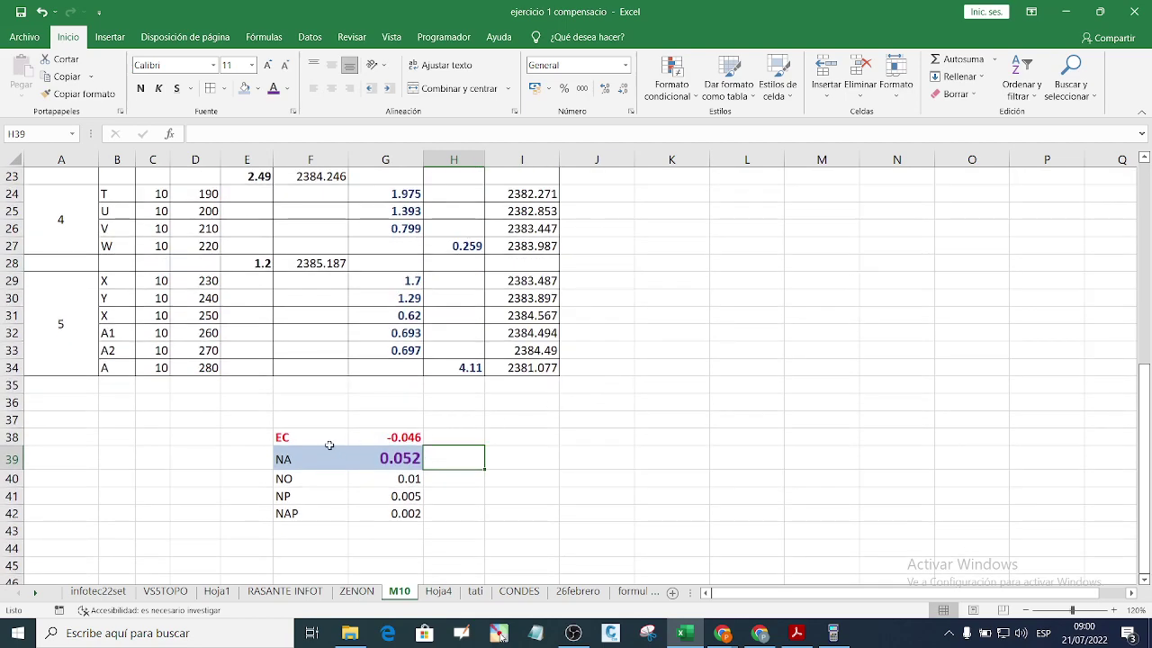
pyautogui.click(406, 440)
pyautogui.click(296, 440)
pyautogui.click(391, 438)
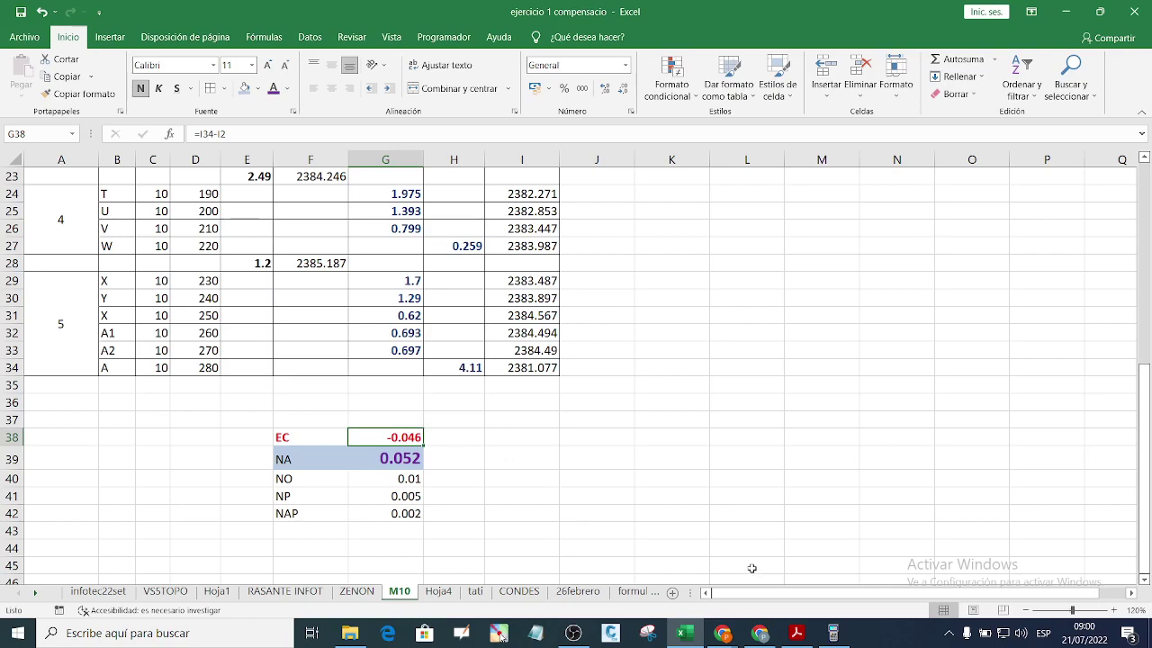
# Step: Look up the closing error formula based on the backsight and foresight sums in the levelling PDF in Acrobat Reader, and return to Excel
pyautogui.click(796, 632)
pyautogui.scroll(10, 650, 545)
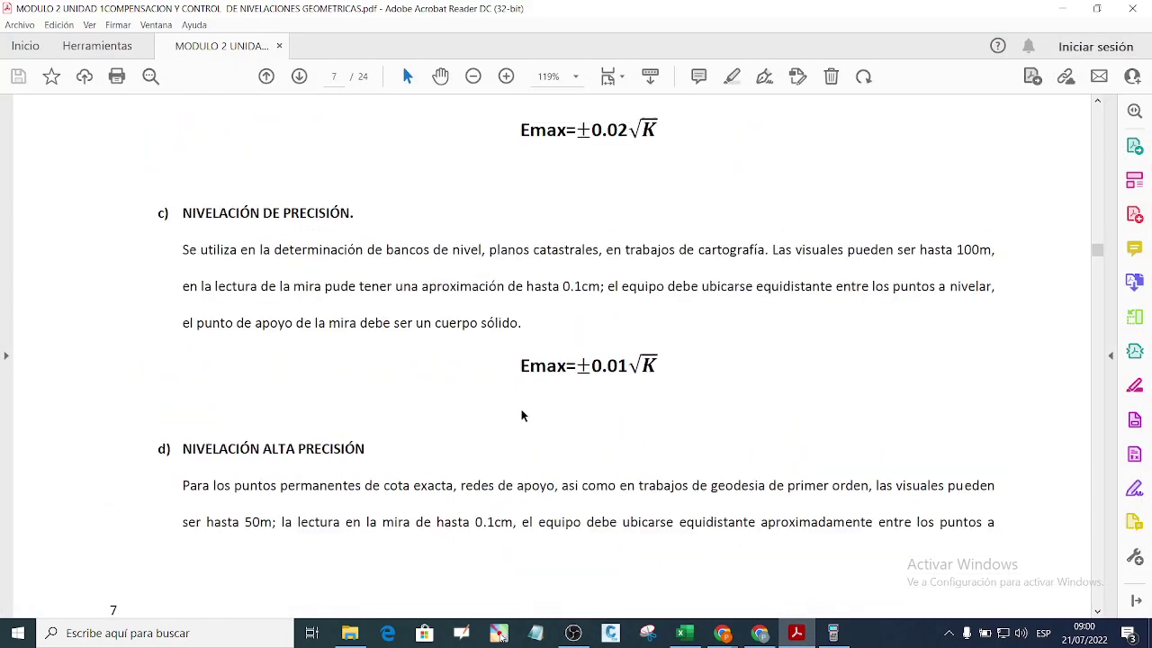
pyautogui.scroll(10, 523, 408)
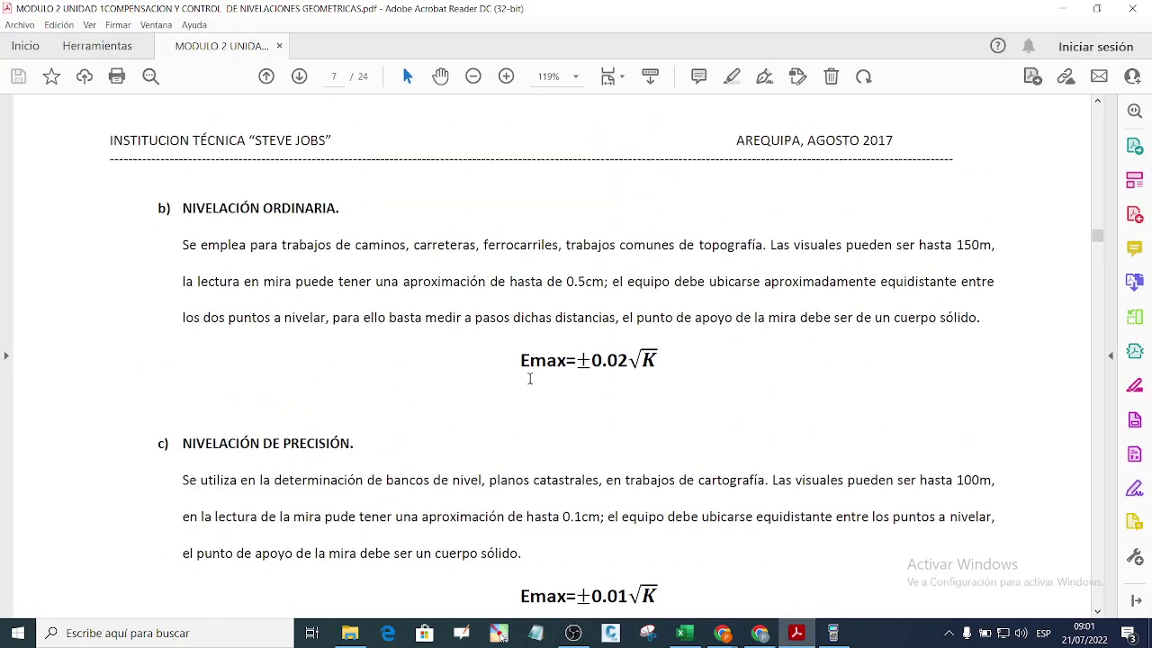
pyautogui.scroll(10, 543, 356)
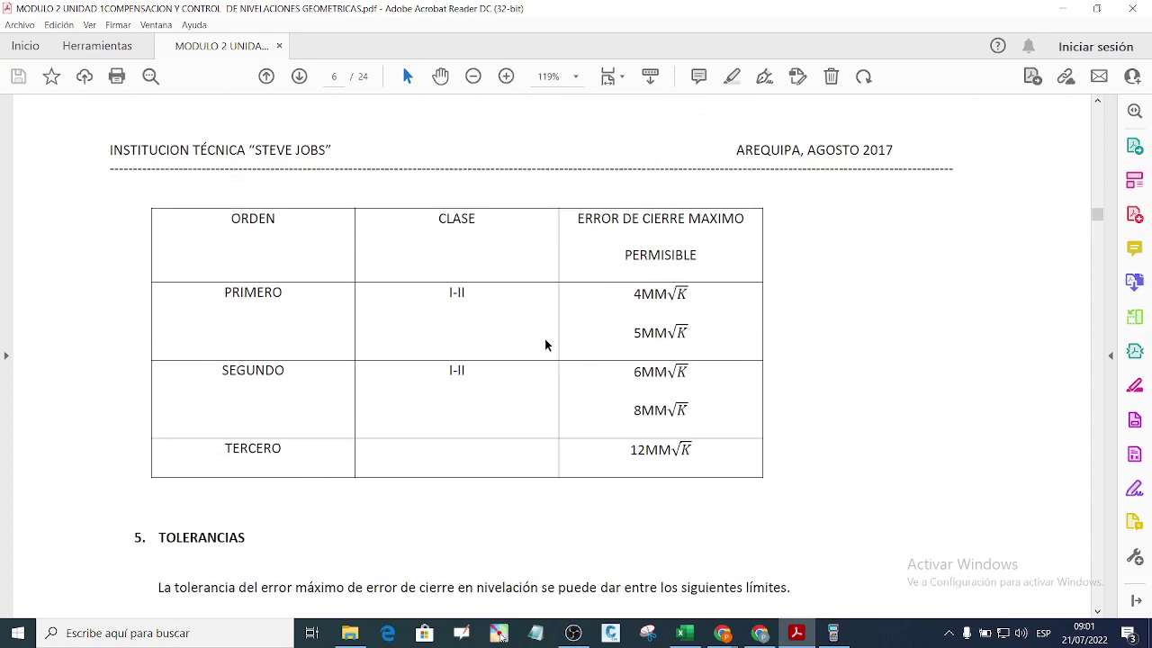
pyautogui.scroll(8, 546, 341)
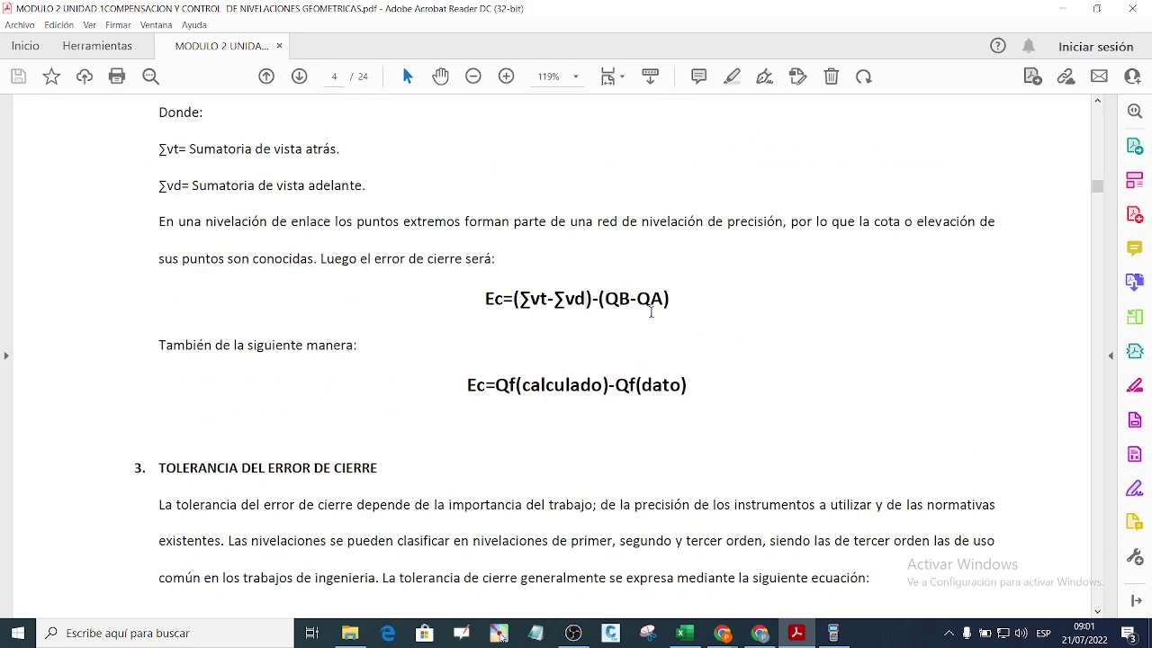
pyautogui.hotkey('alt', 'Tab')
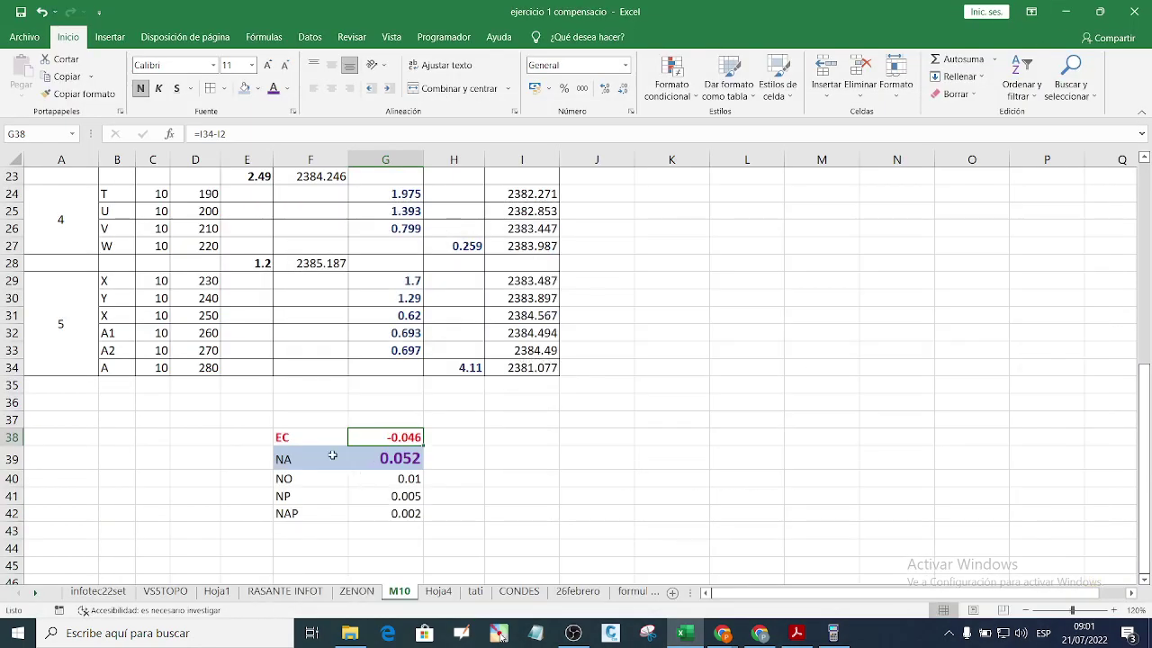
pyautogui.scroll(7, 332, 456)
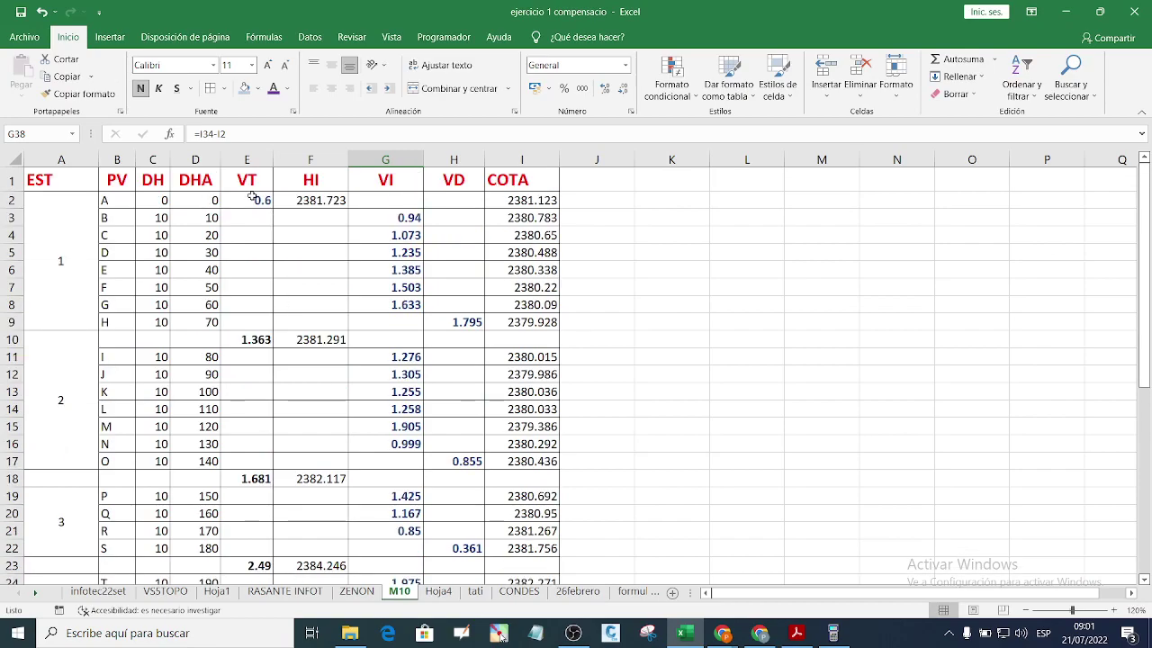
pyautogui.moveTo(253, 197); pyautogui.dragTo(261, 526)
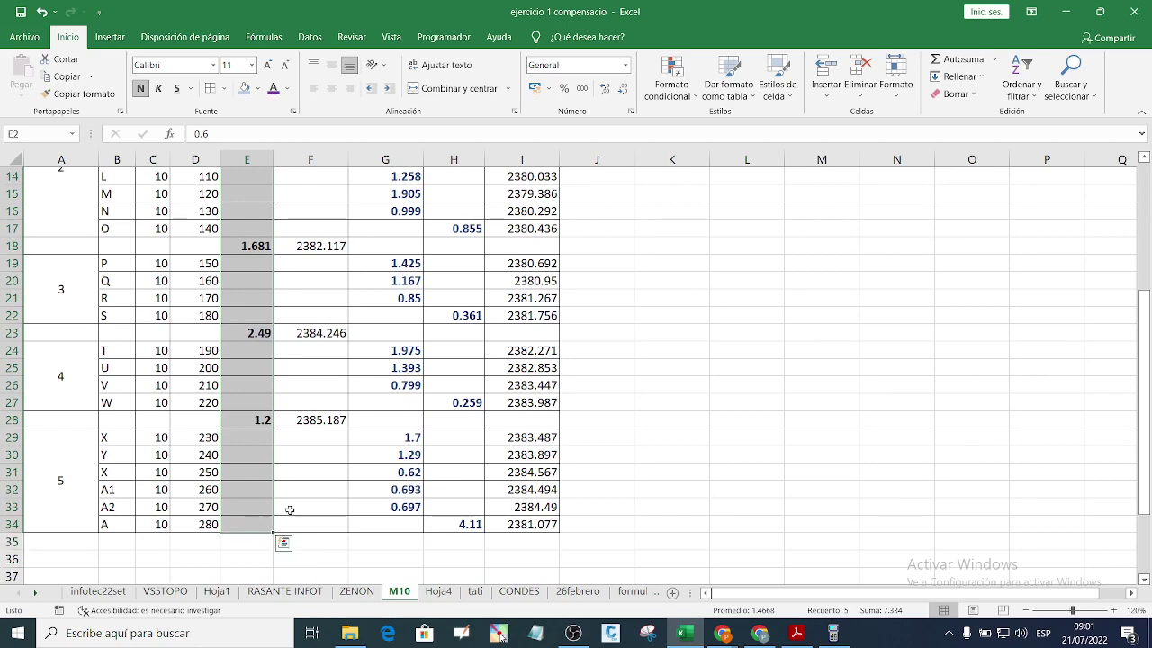
pyautogui.click(948, 60)
pyautogui.scroll(5, 256, 511)
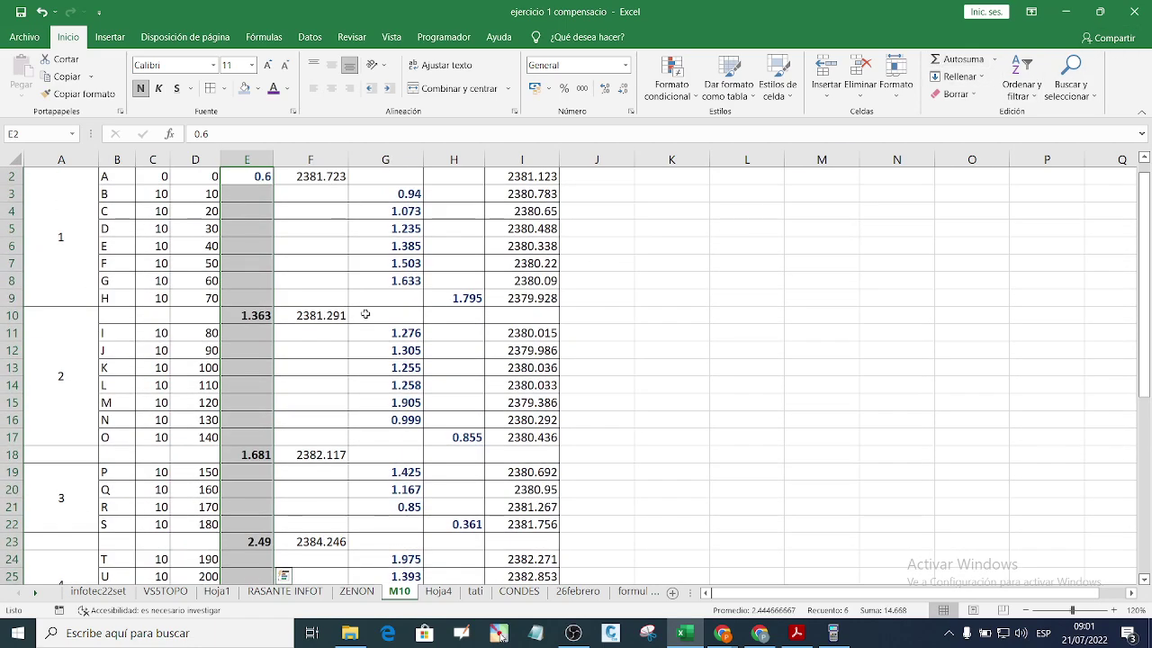
pyautogui.scroll(-5, 257, 511)
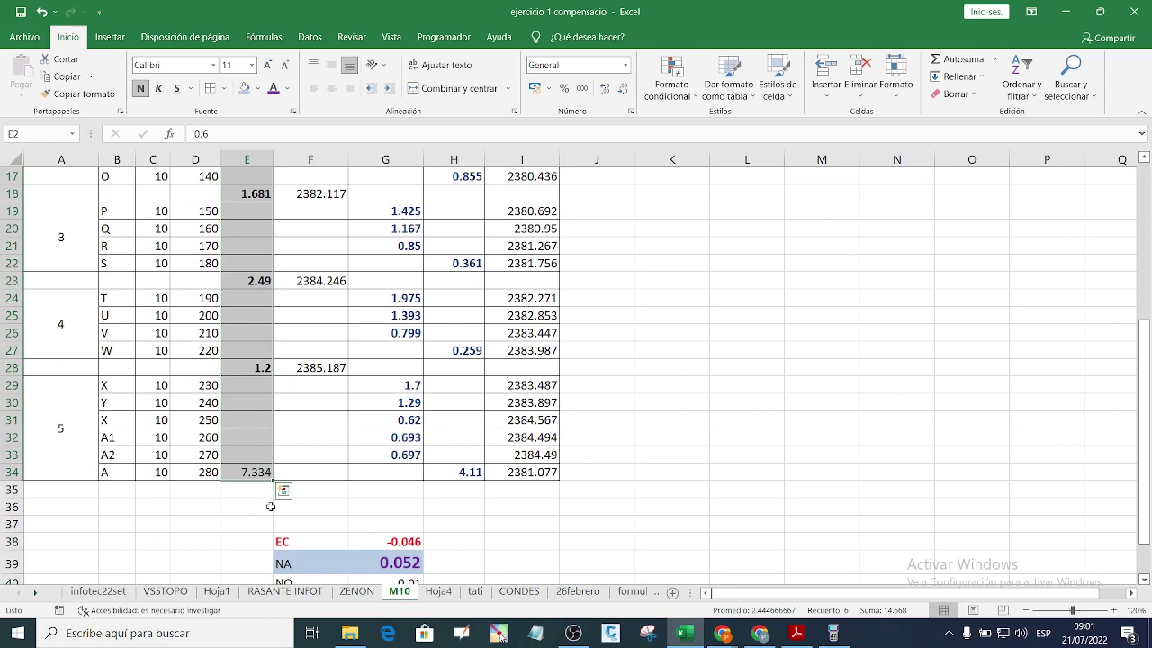
pyautogui.scroll(5, 275, 490)
pyautogui.click(1015, 248)
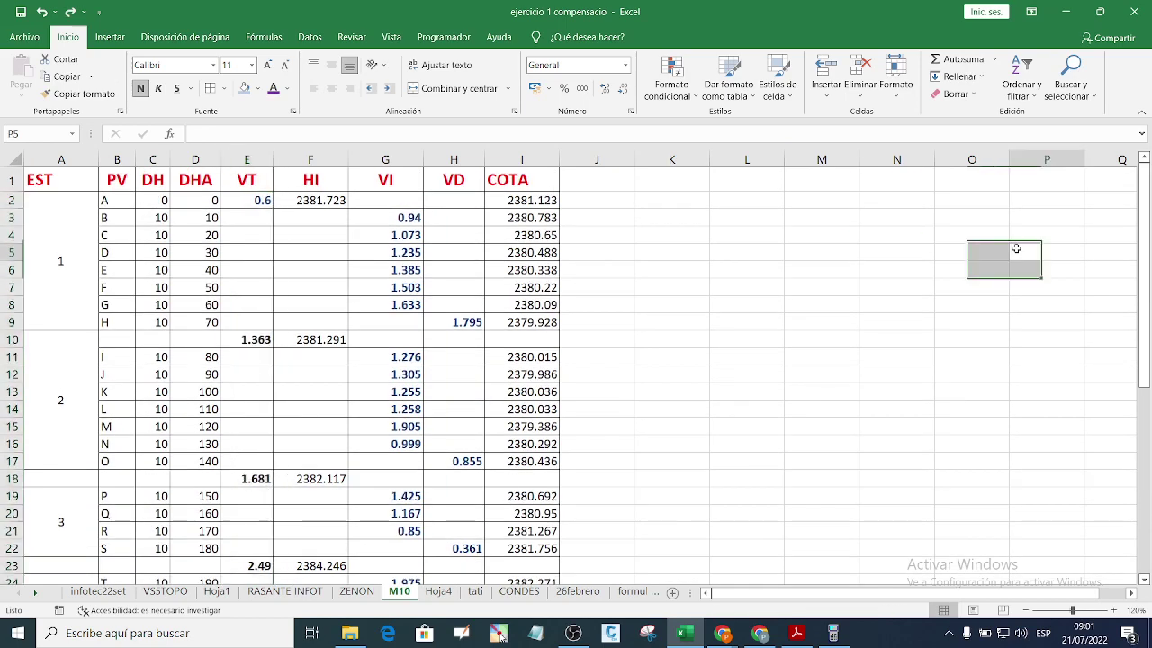
pyautogui.scroll(-4, 676, 286)
pyautogui.scroll(4, 651, 301)
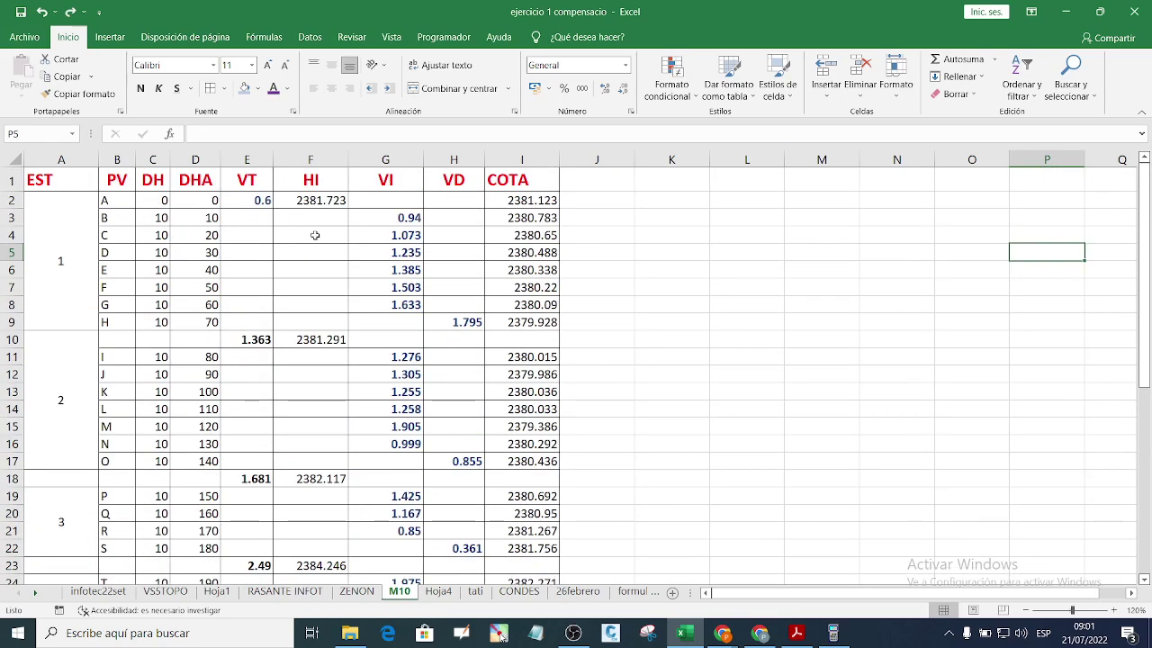
# Step: Total the VT backsight readings E2:E34 in cell E35 with AutoSum
pyautogui.click(261, 200)
pyautogui.moveTo(261, 200); pyautogui.dragTo(255, 569)
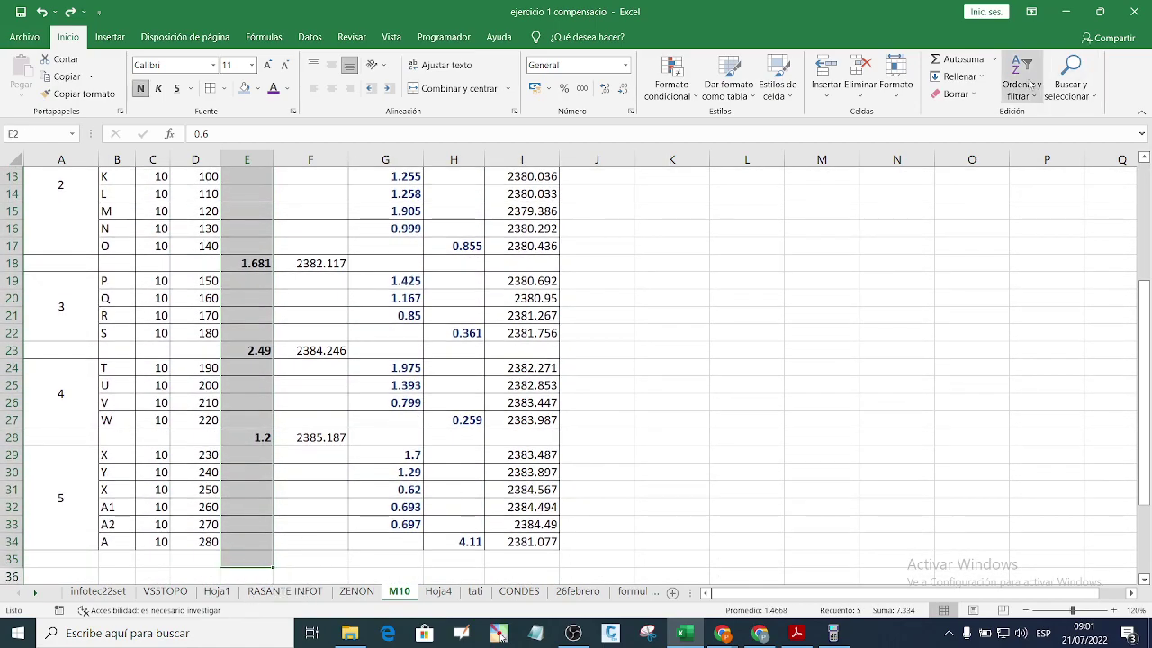
pyautogui.click(940, 61)
pyautogui.scroll(-5, 461, 272)
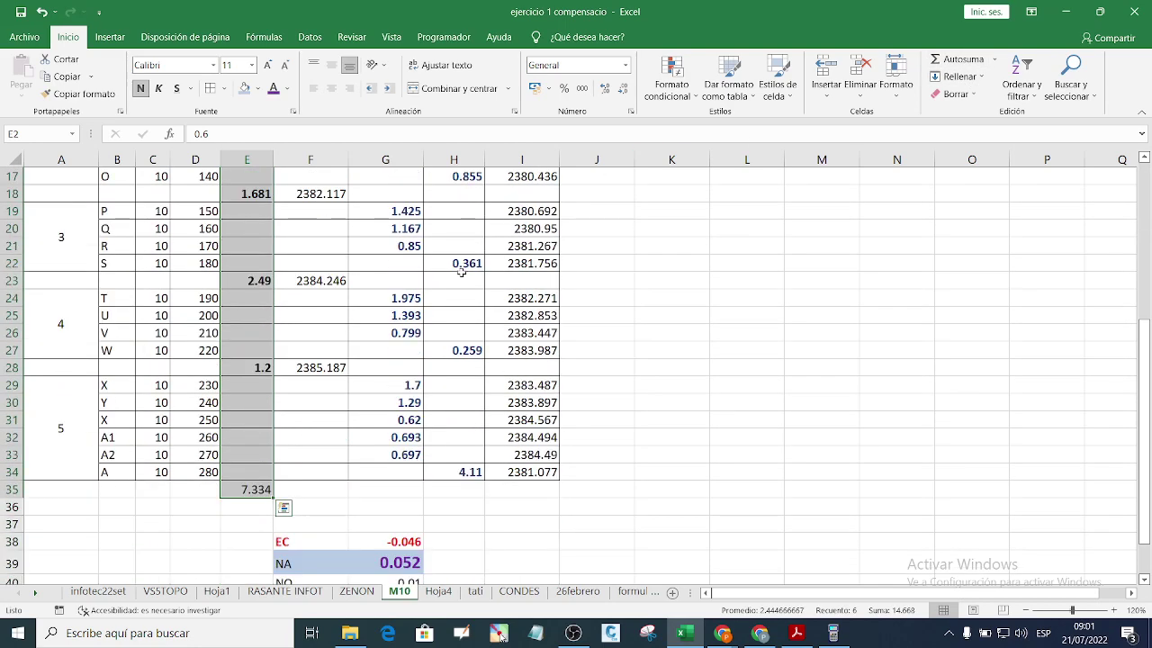
pyautogui.click(290, 488)
pyautogui.click(267, 493)
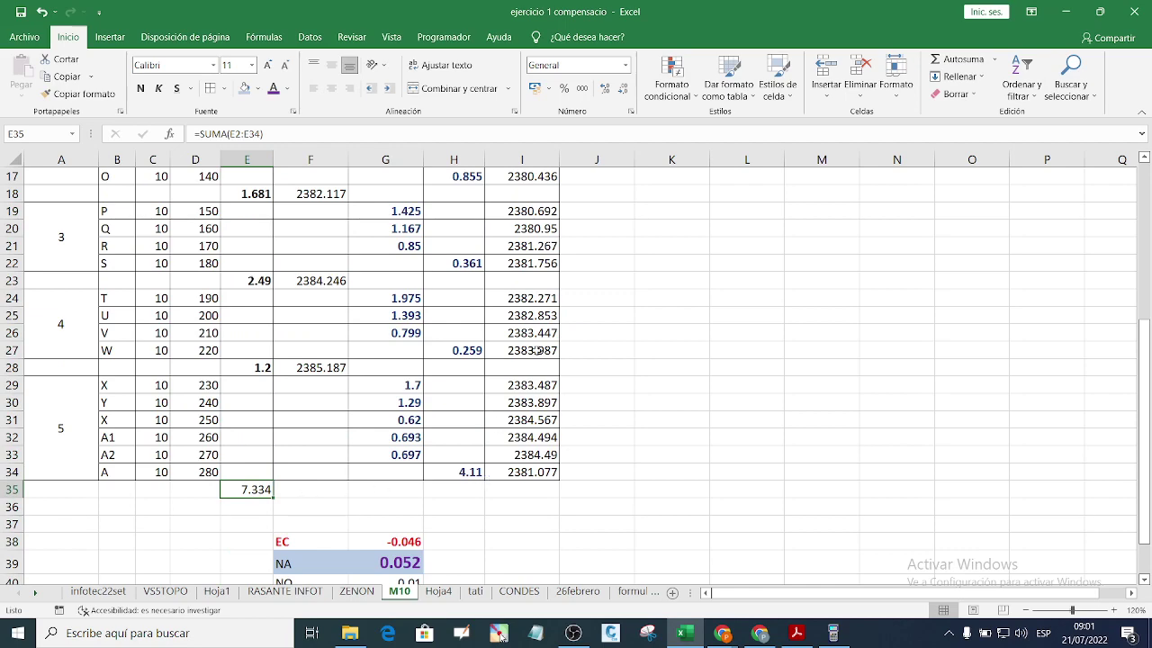
# Step: Total the VD foresight readings H2:H34 in cell H35 with AutoSum
pyautogui.scroll(5, 537, 350)
pyautogui.moveTo(469, 195); pyautogui.dragTo(483, 561)
pyautogui.click(955, 59)
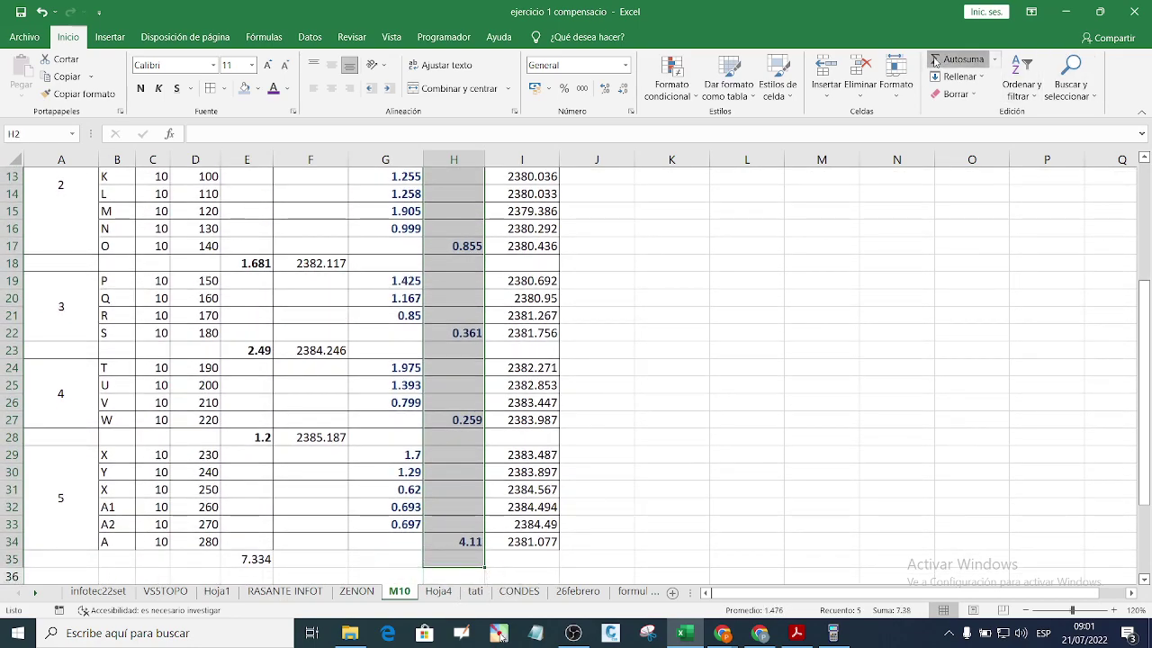
pyautogui.scroll(-4, 565, 358)
pyautogui.click(397, 502)
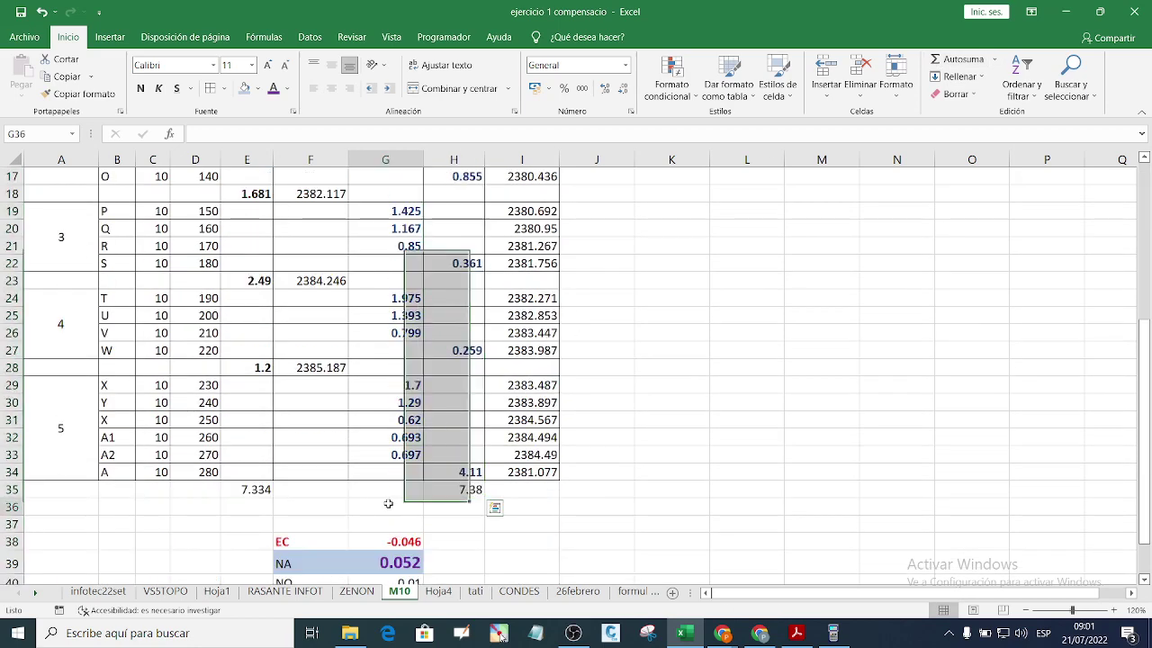
# Step: Set the font colour of the VT and VD totals in E35 and H35 to red
pyautogui.click(259, 491)
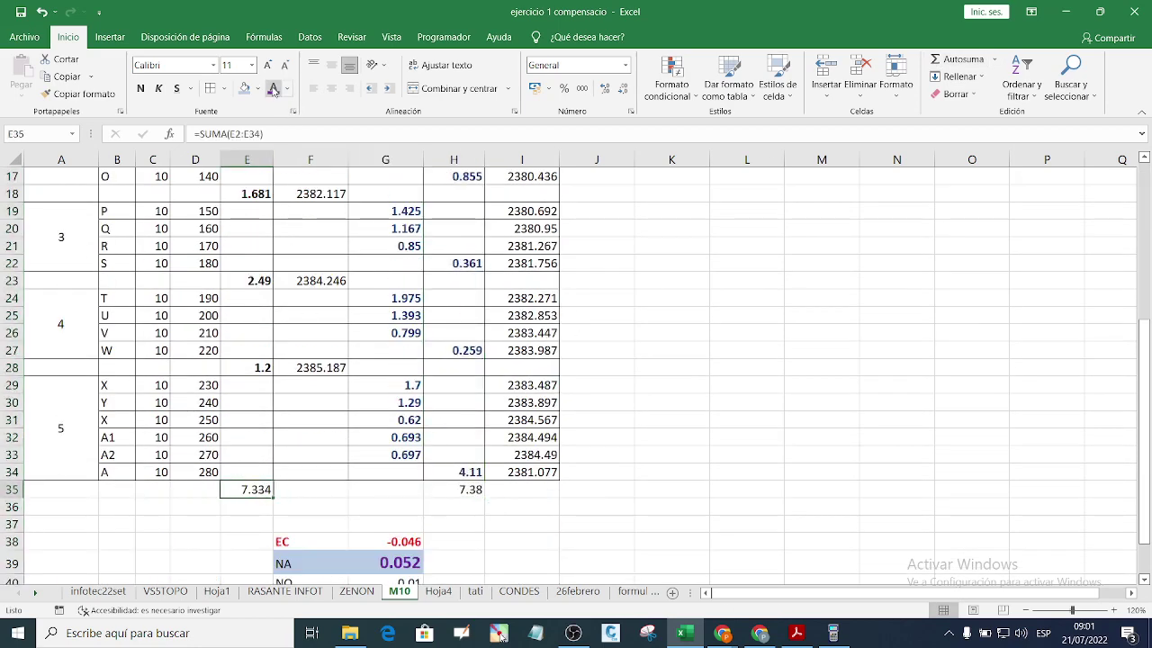
pyautogui.click(284, 90)
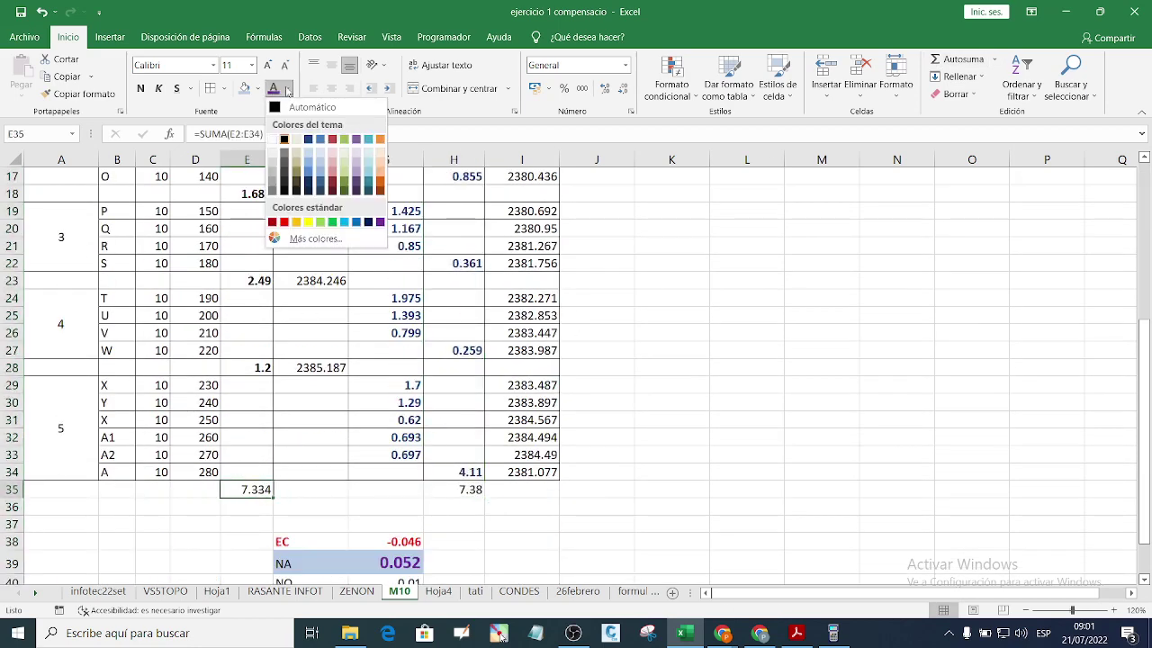
pyautogui.click(285, 221)
pyautogui.click(460, 493)
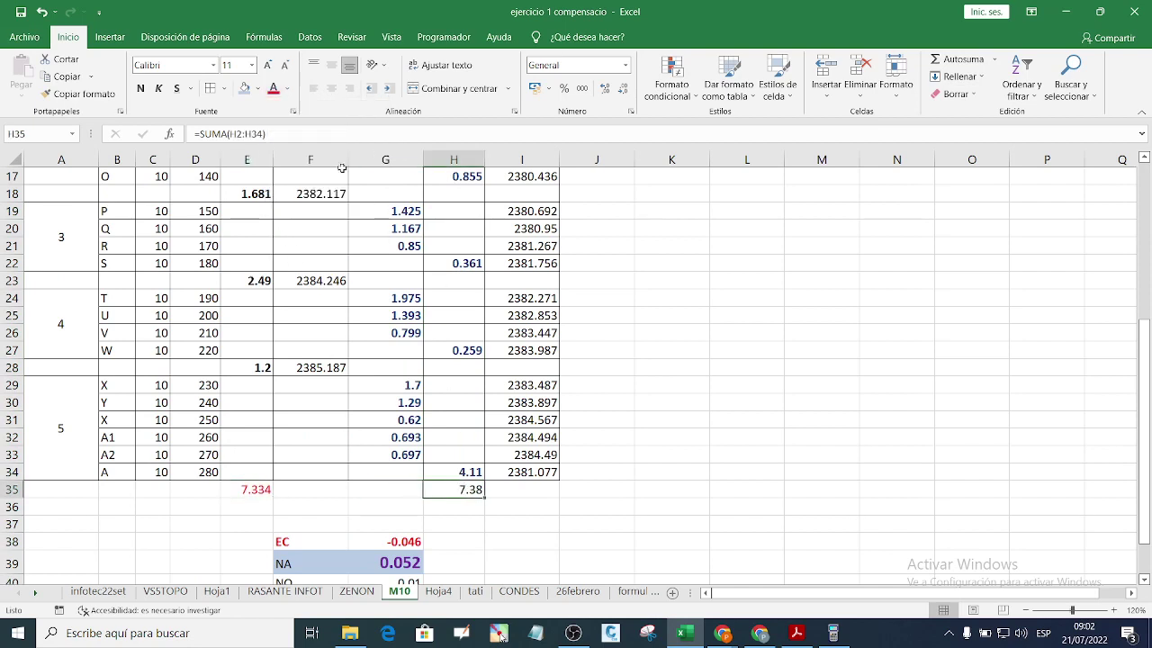
pyautogui.click(334, 489)
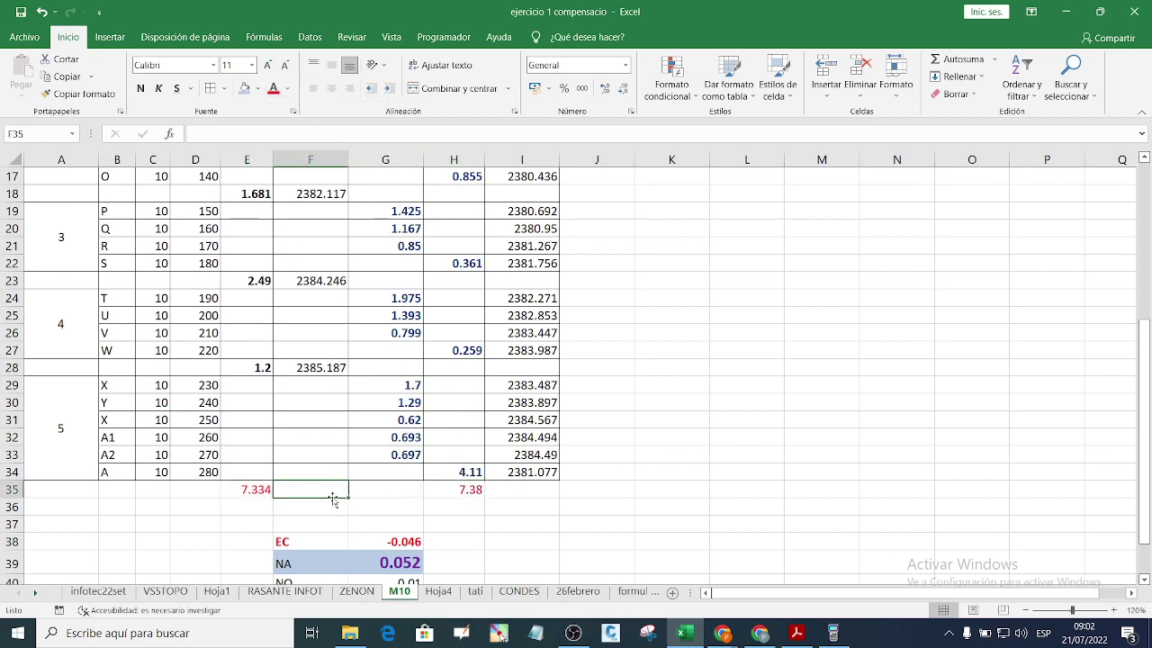
# Step: Recheck the closing error formula in the PDF and compute the VT total minus the VD total in F36 as =E35-H35
pyautogui.scroll(-2, 346, 495)
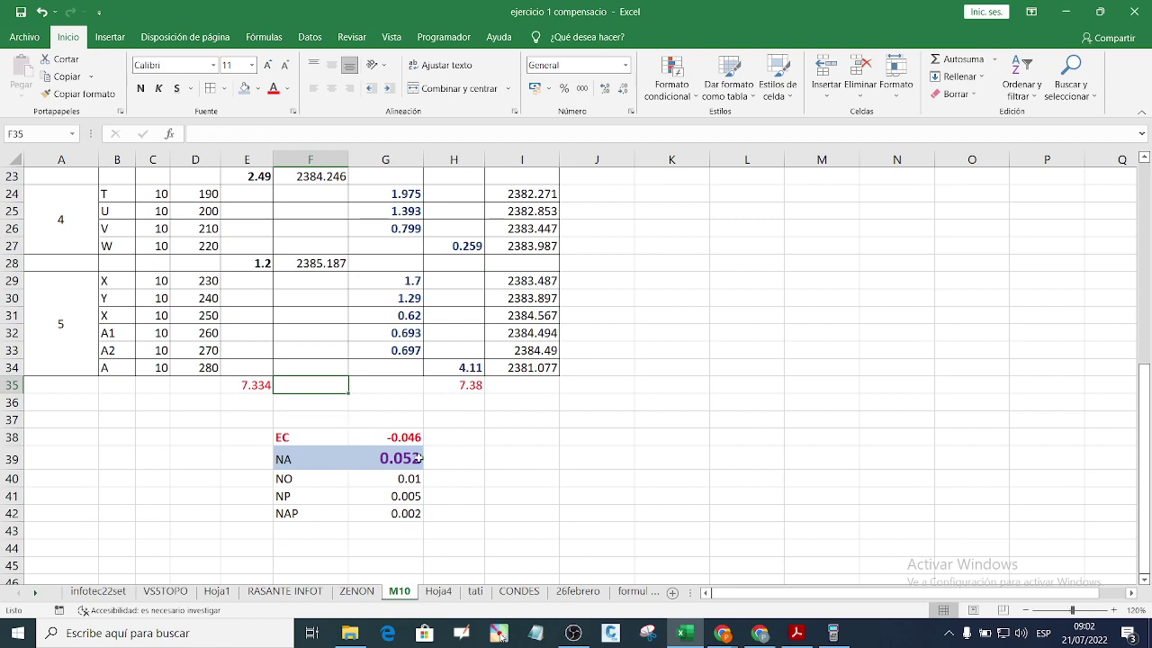
pyautogui.click(308, 407)
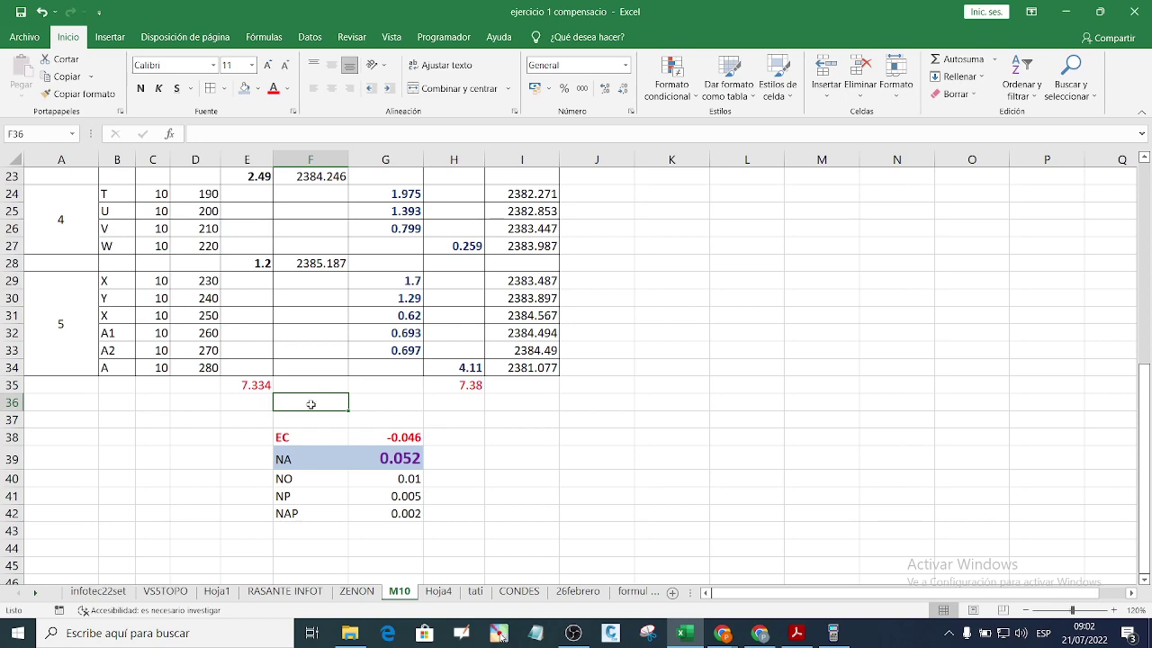
pyautogui.click(796, 632)
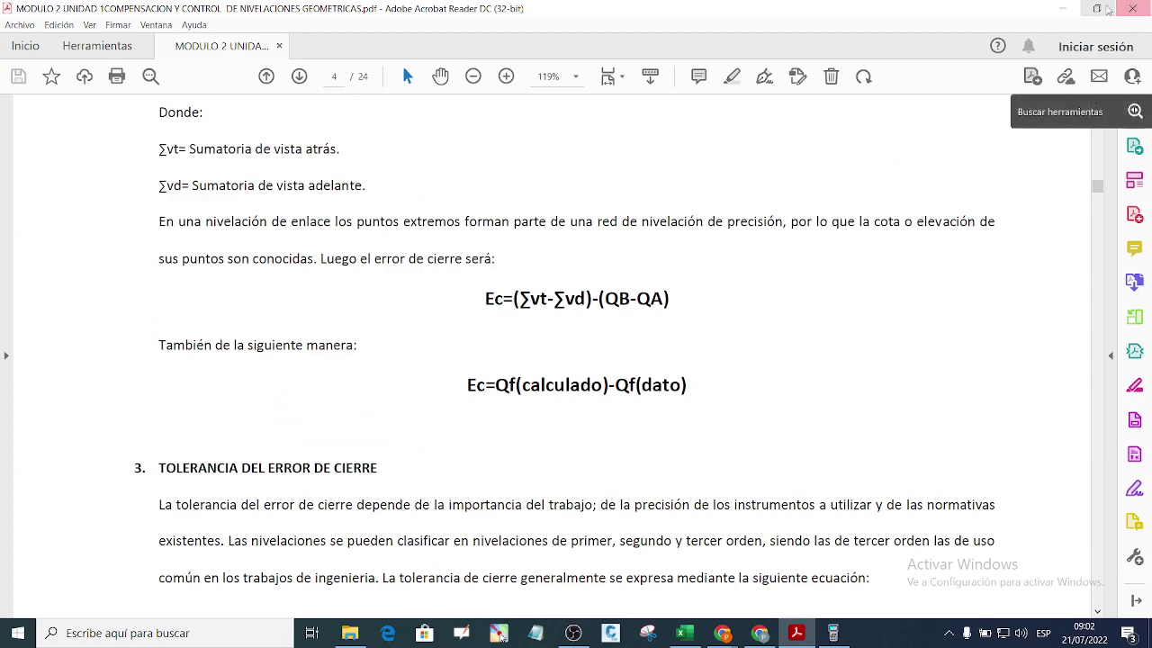
pyautogui.click(1062, 8)
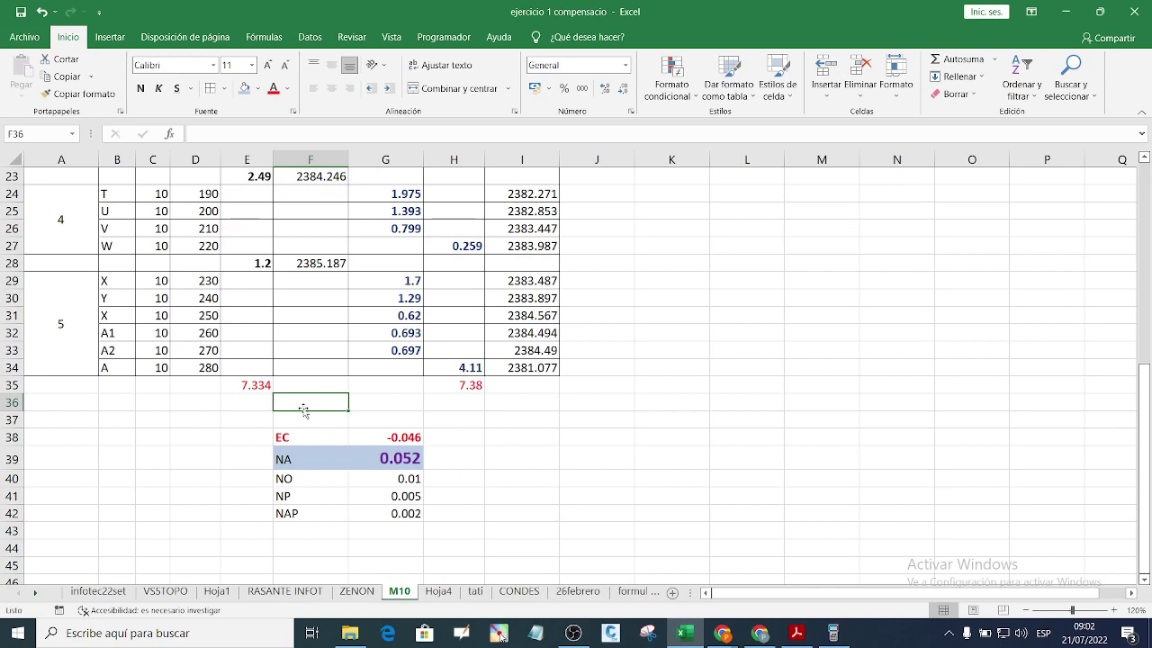
pyautogui.write('=')
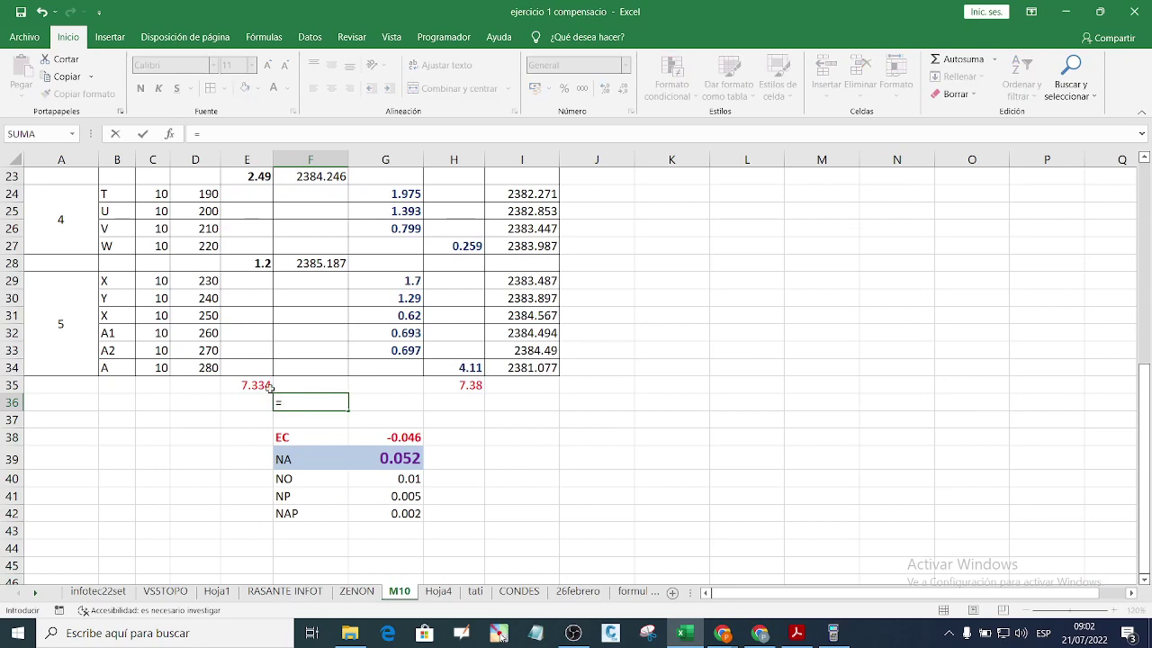
pyautogui.click(269, 386)
pyautogui.write('-')
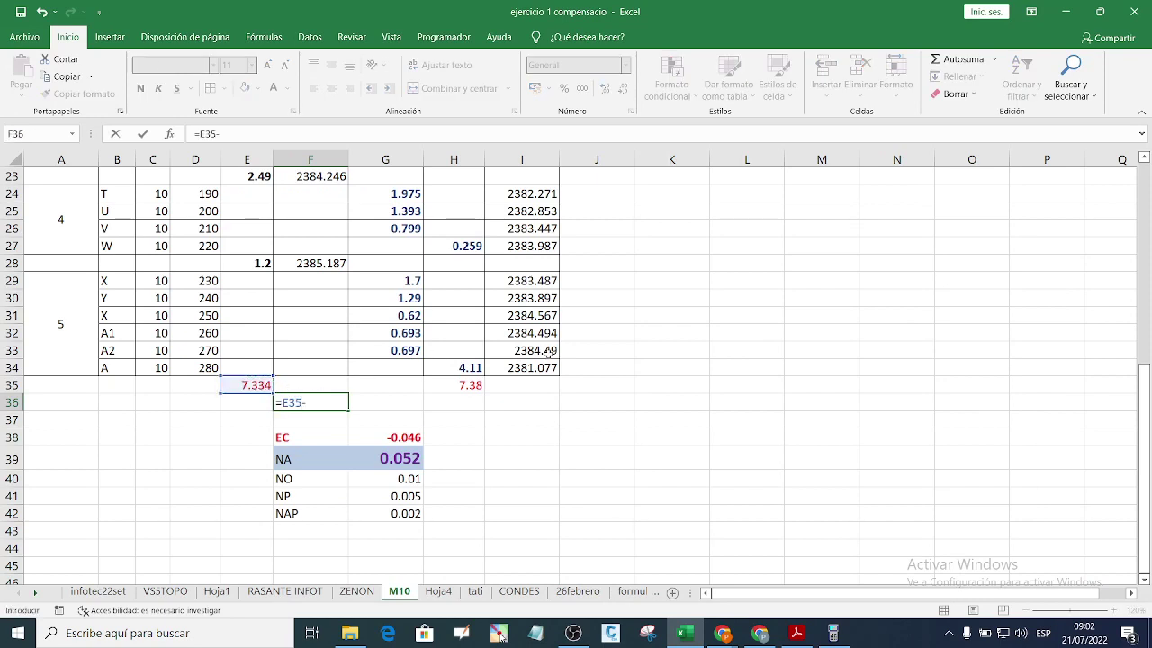
pyautogui.click(469, 387)
pyautogui.press('Return')
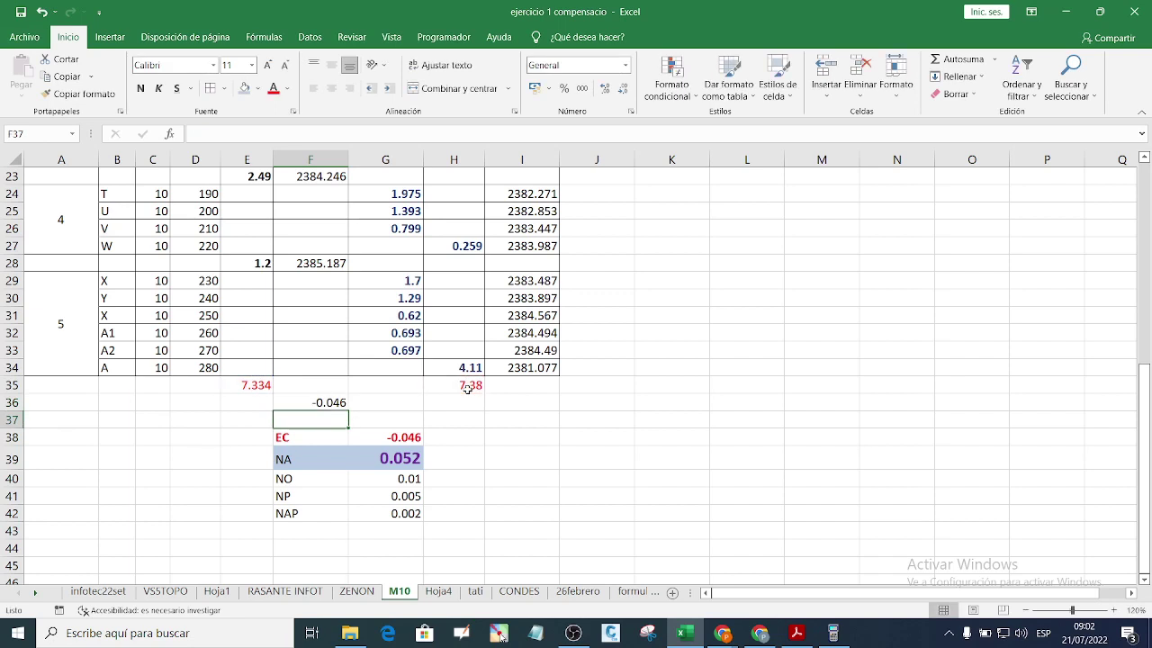
# Step: Mark the closing errors in F36 and G38 with red rectangles and add a mark beside H35 using the screen annotation tool, and close it
pyautogui.click(315, 402)
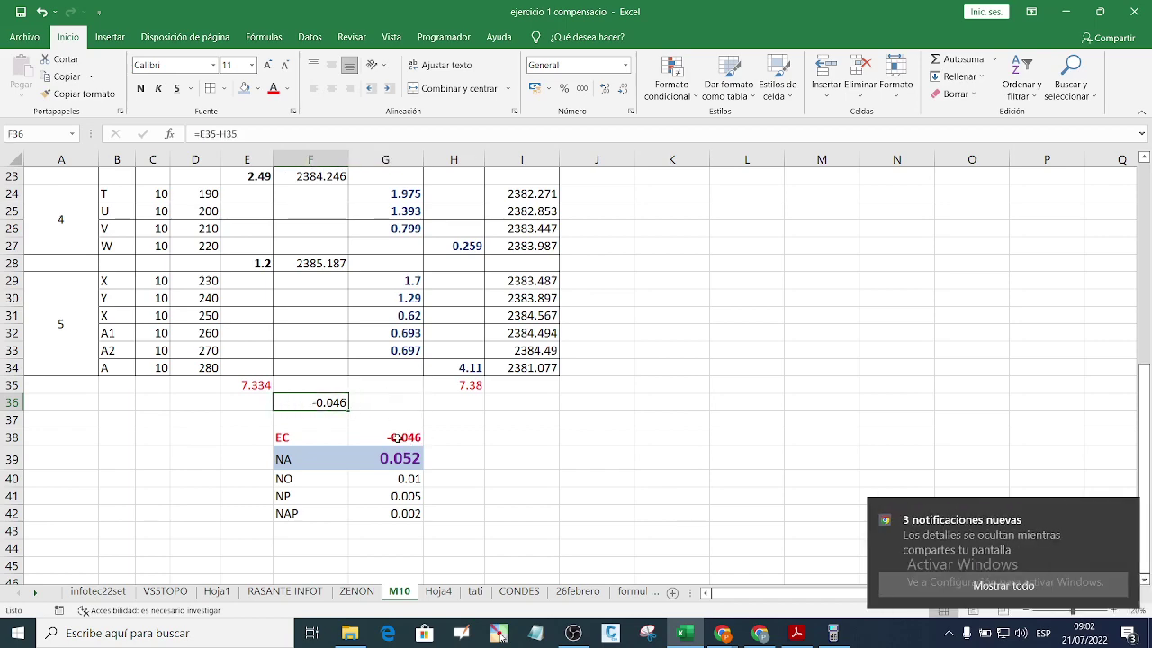
pyautogui.click(498, 634)
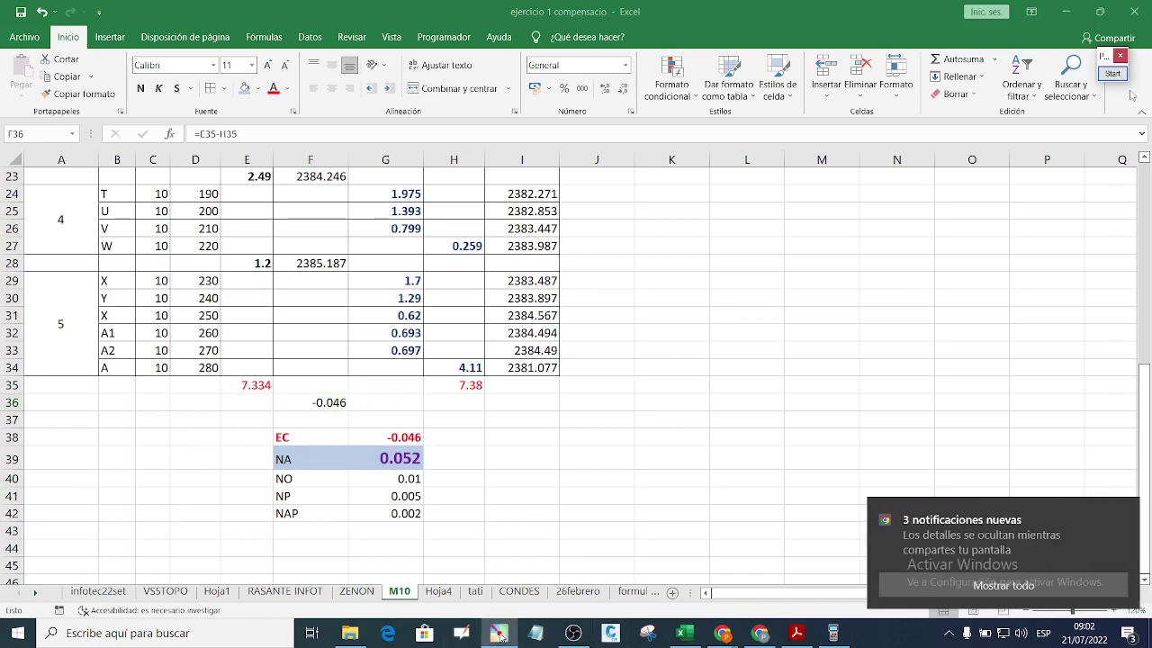
pyautogui.click(1114, 74)
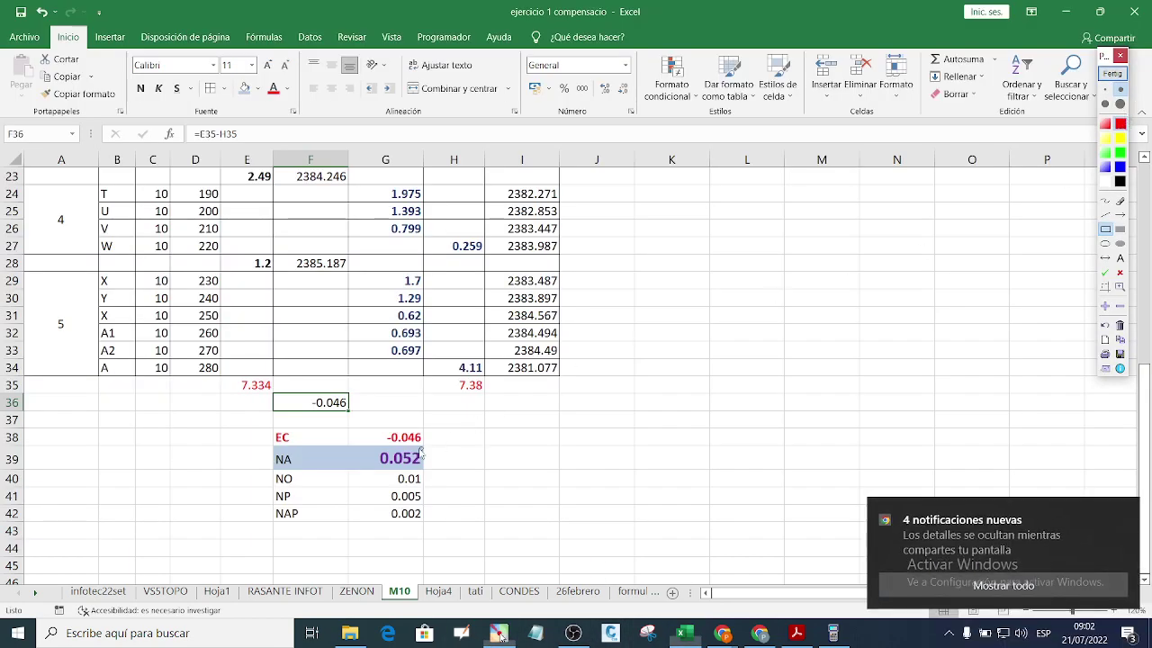
pyautogui.moveTo(301, 386)
pyautogui.mouseDown()
pyautogui.moveTo(320, 410)
pyautogui.moveTo(437, 447)
pyautogui.mouseUp()
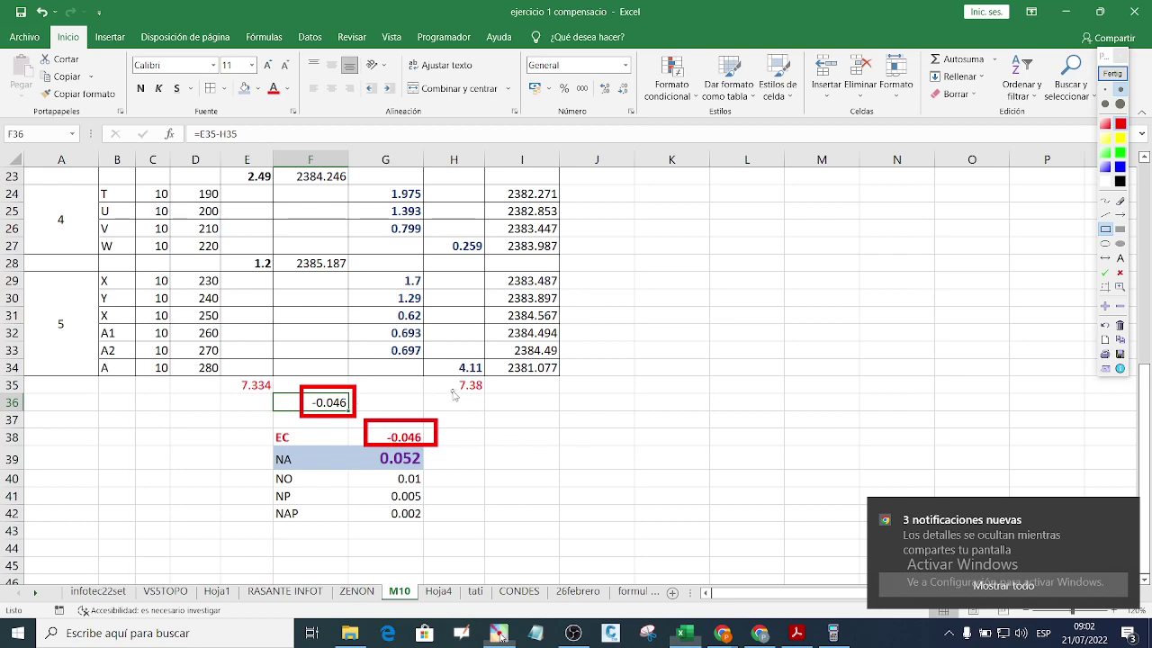
pyautogui.moveTo(452, 384)
pyautogui.mouseDown()
pyautogui.moveTo(382, 403)
pyautogui.moveTo(445, 388)
pyautogui.moveTo(426, 392)
pyautogui.mouseUp()
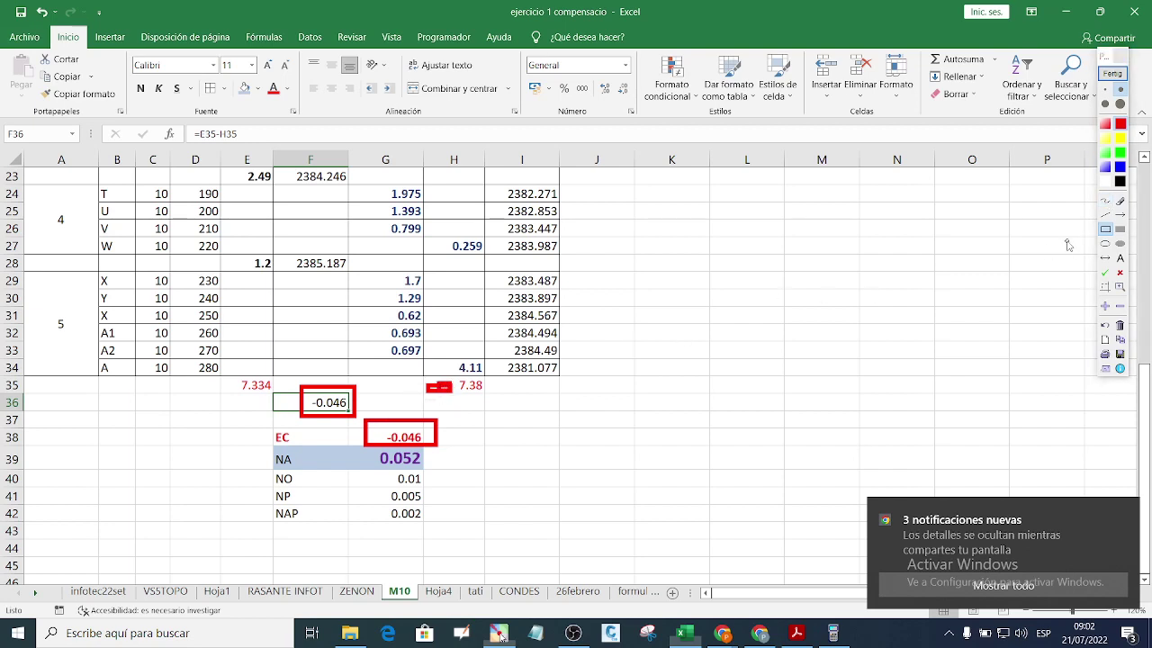
pyautogui.click(1120, 54)
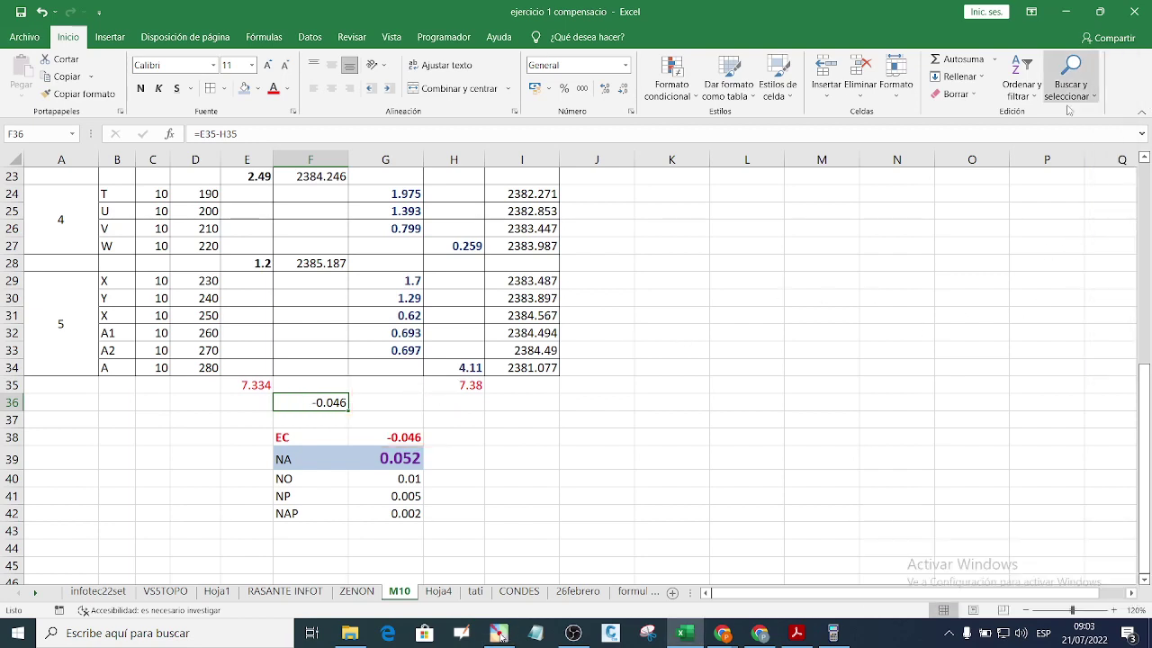
pyautogui.click(551, 480)
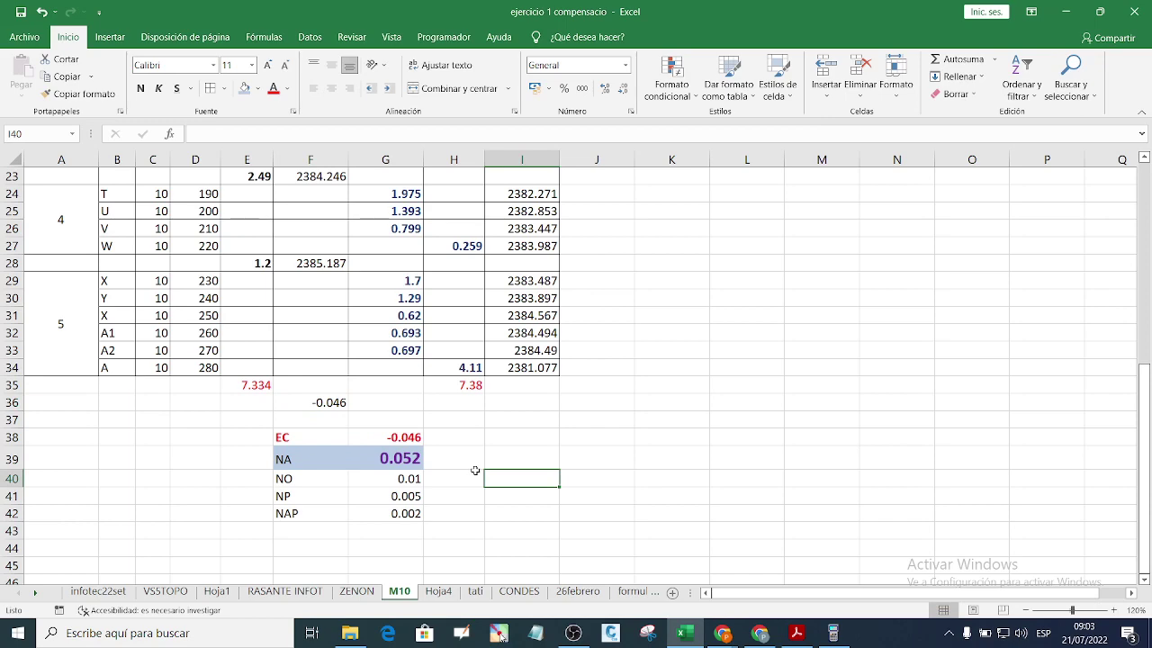
pyautogui.scroll(3, 531, 445)
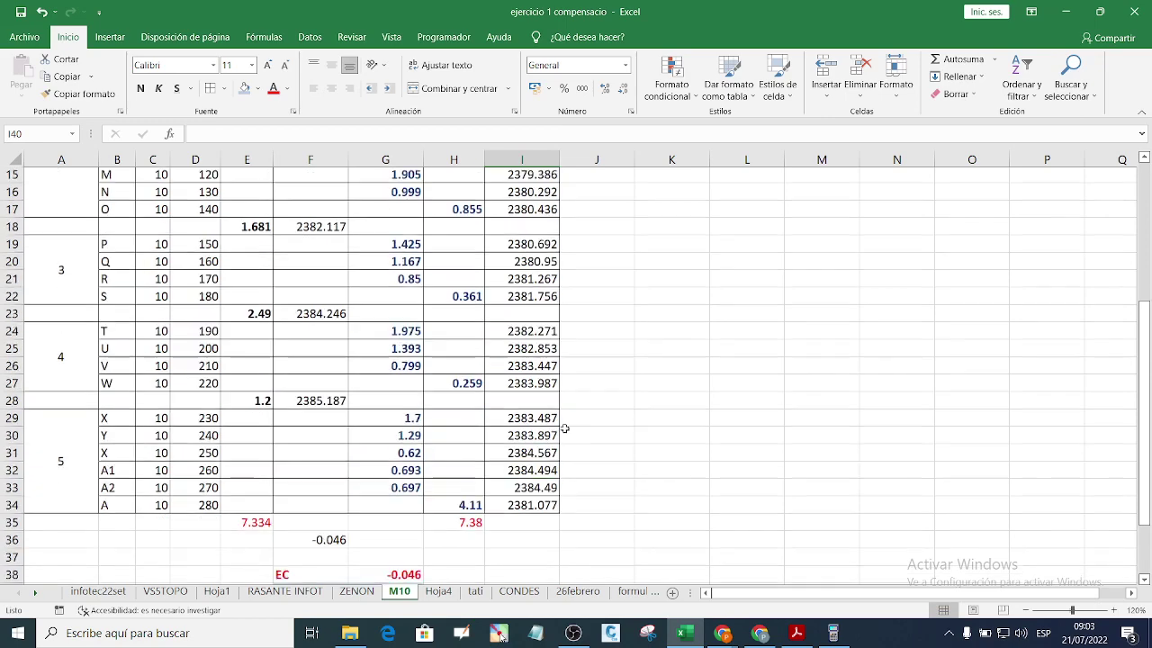
# Step: Review the closing error, the maximum errors per category and the calculated elevation of the final point A on sheet M10
pyautogui.scroll(-5, 567, 435)
pyautogui.scroll(2, 553, 430)
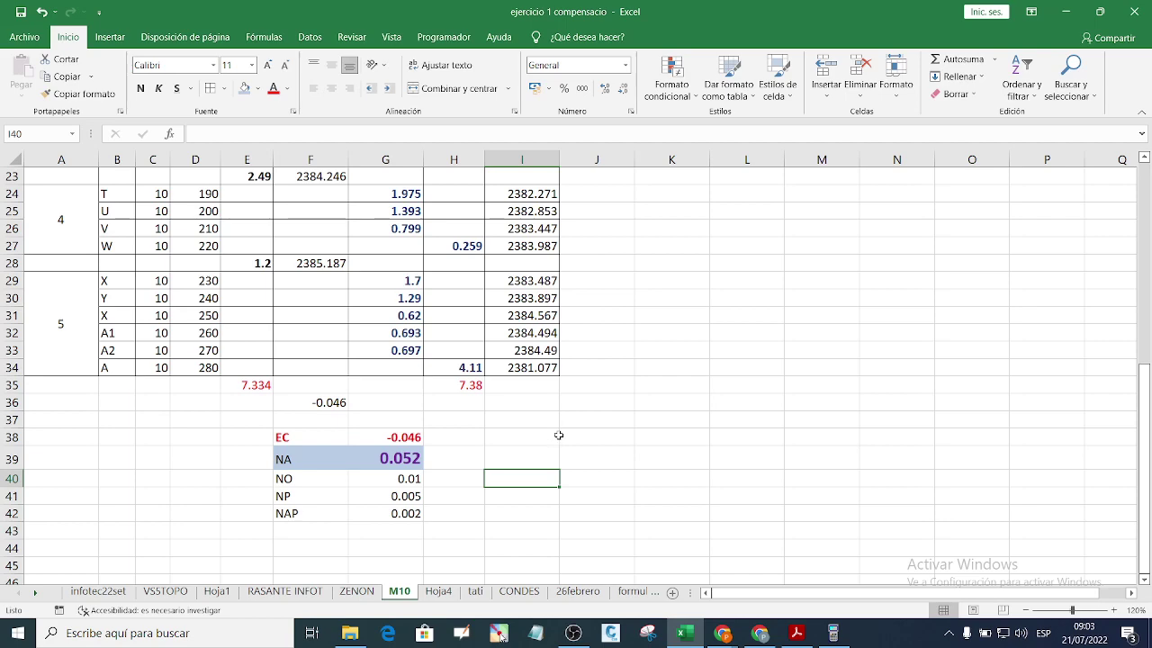
pyautogui.scroll(2, 575, 431)
pyautogui.scroll(-2, 580, 426)
pyautogui.moveTo(121, 373); pyautogui.dragTo(118, 385)
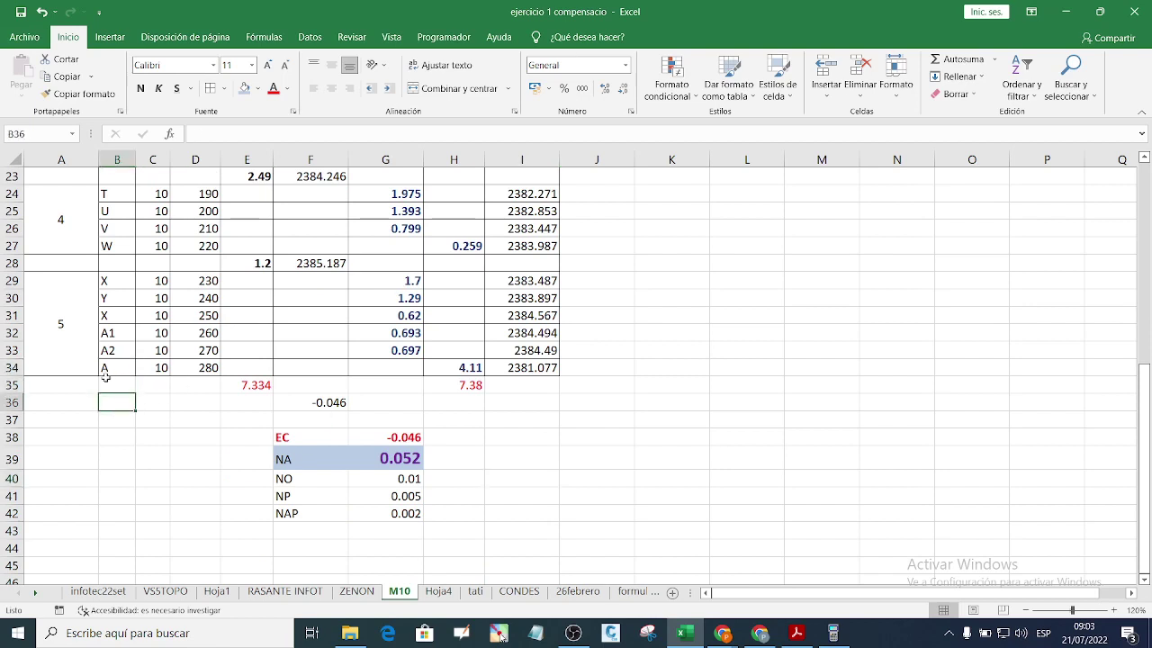
pyautogui.click(110, 374)
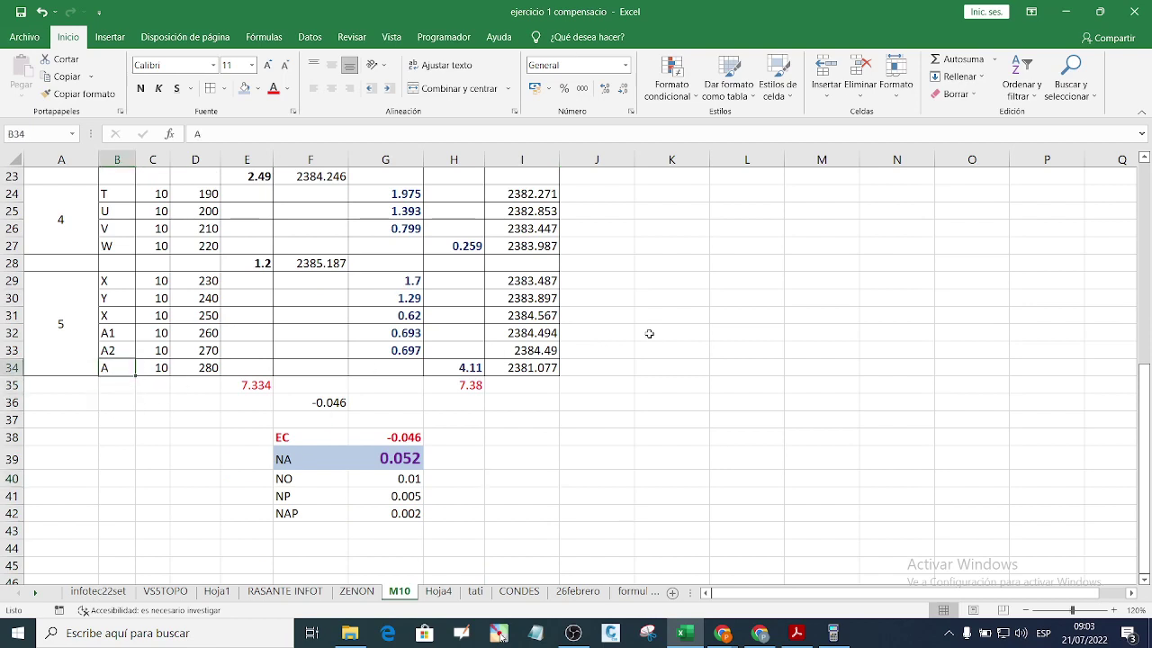
pyautogui.click(533, 369)
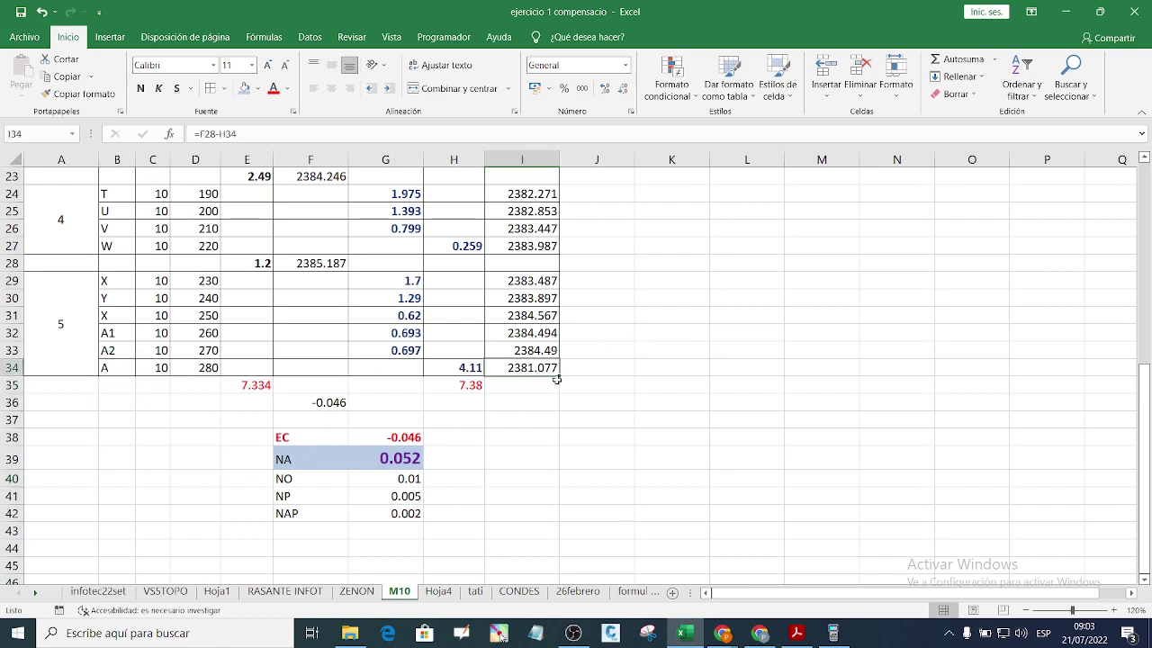
pyautogui.click(590, 417)
# Step: Add a new column header FC in cell J1, beside the COTA column
pyautogui.scroll(7, 610, 393)
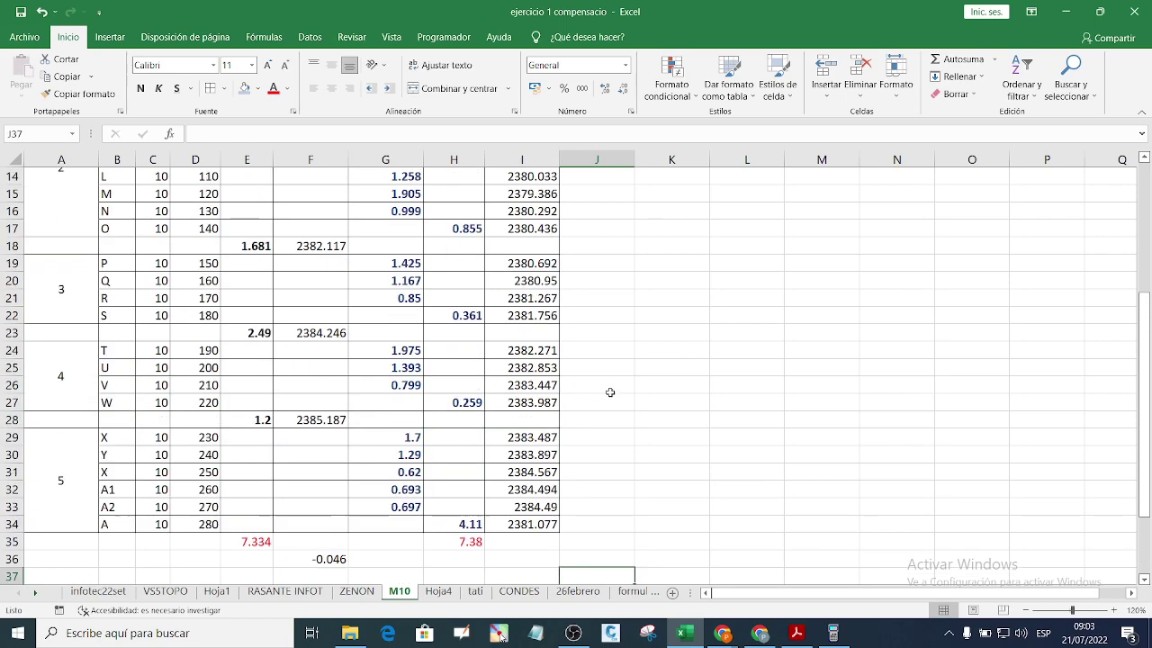
pyautogui.scroll(1, 617, 385)
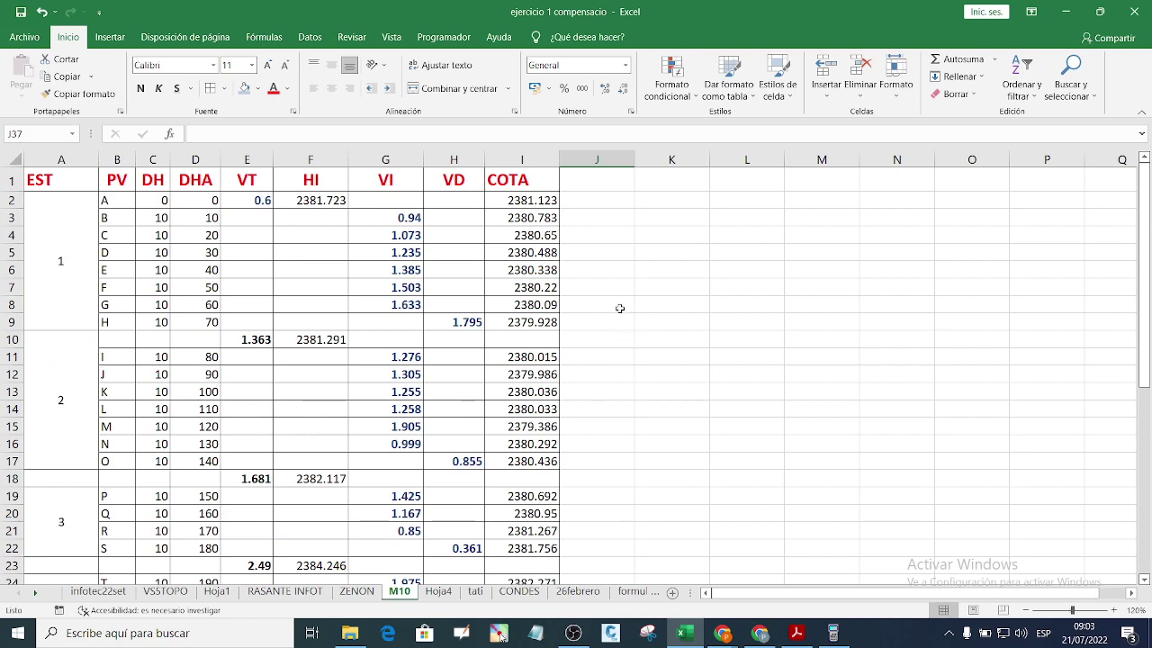
pyautogui.click(597, 186)
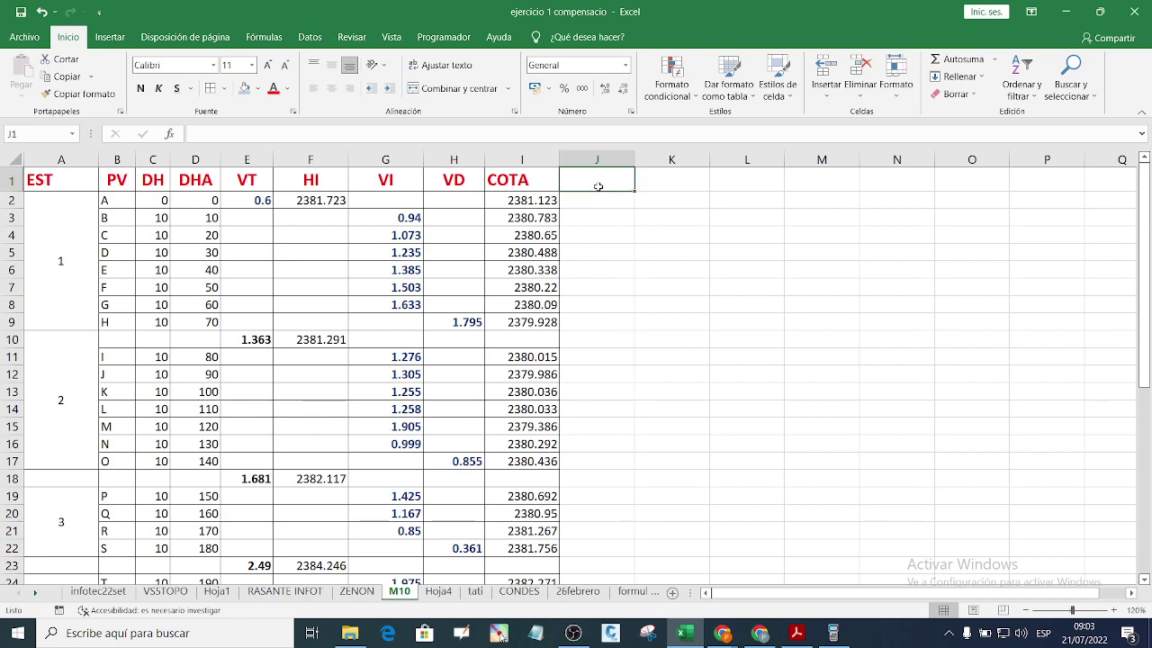
pyautogui.write('FC')
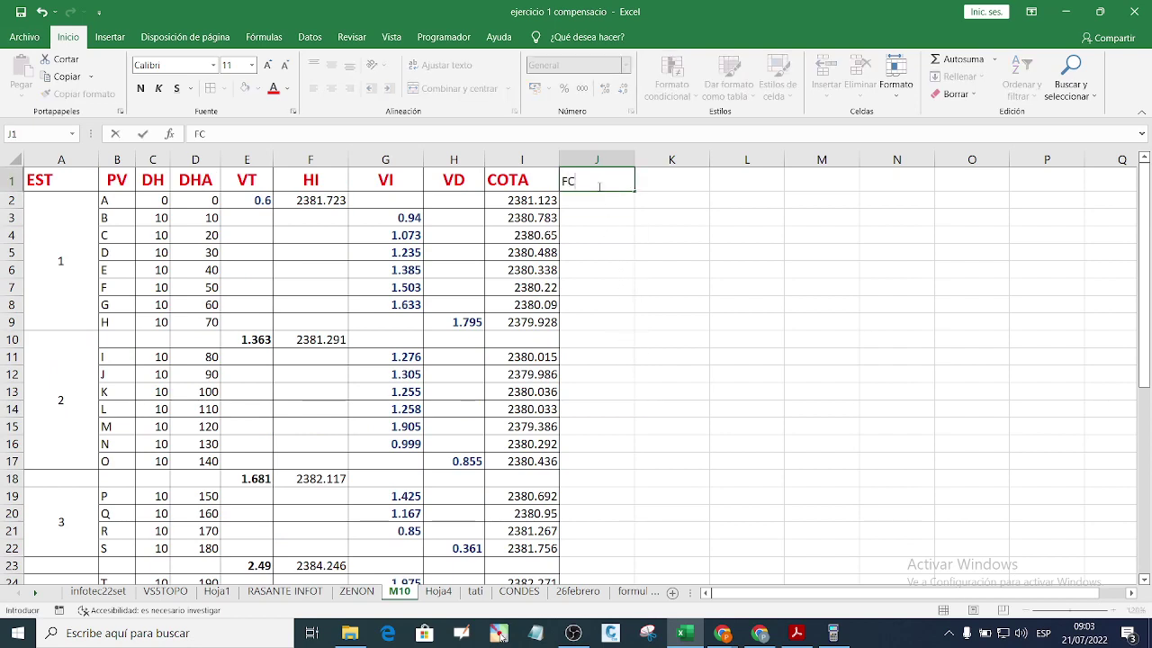
pyautogui.press('Return')
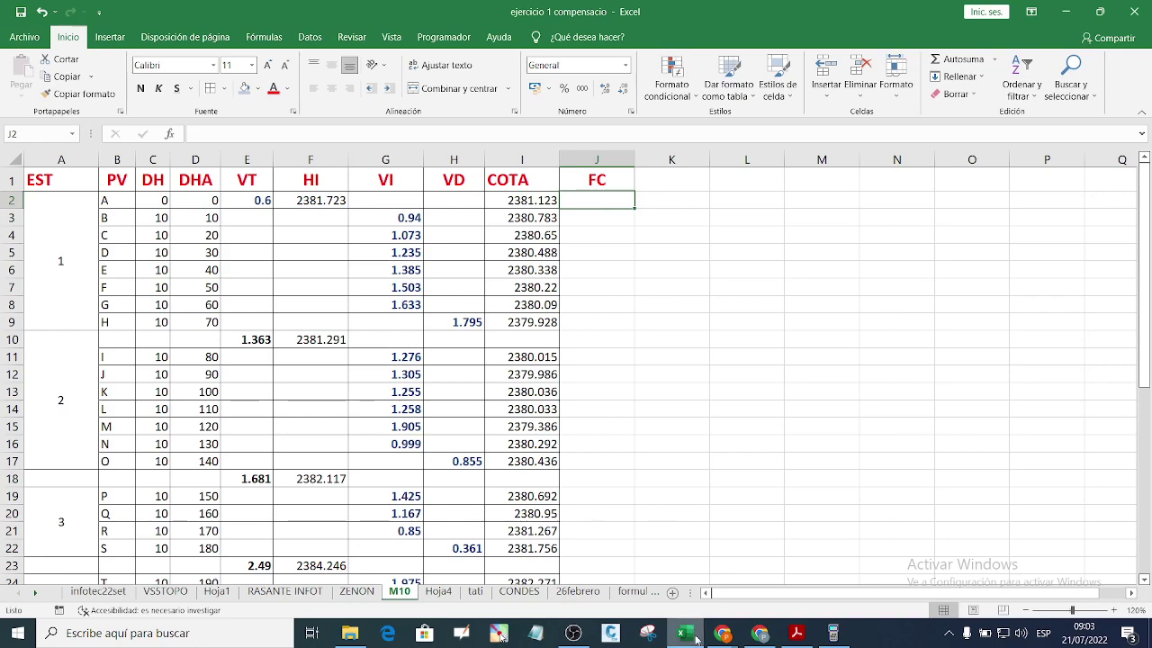
# Step: Switch to the levelling PDF and find the error compensation formula for a closed itinerary in section 6
pyautogui.click(805, 623)
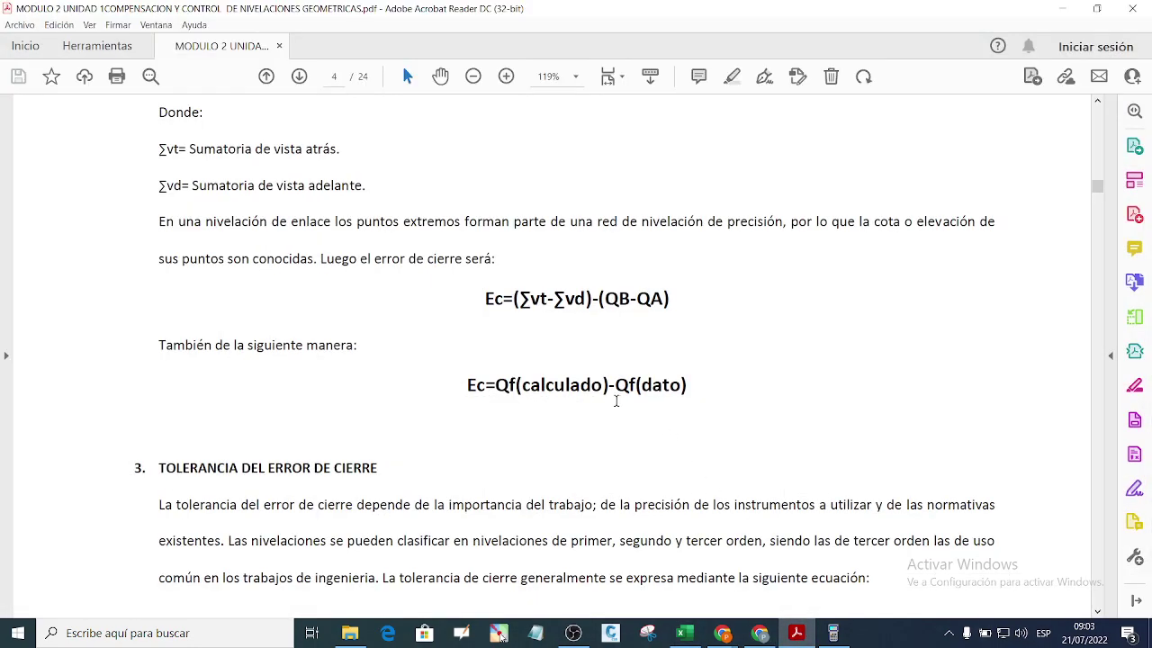
pyautogui.scroll(-10, 598, 405)
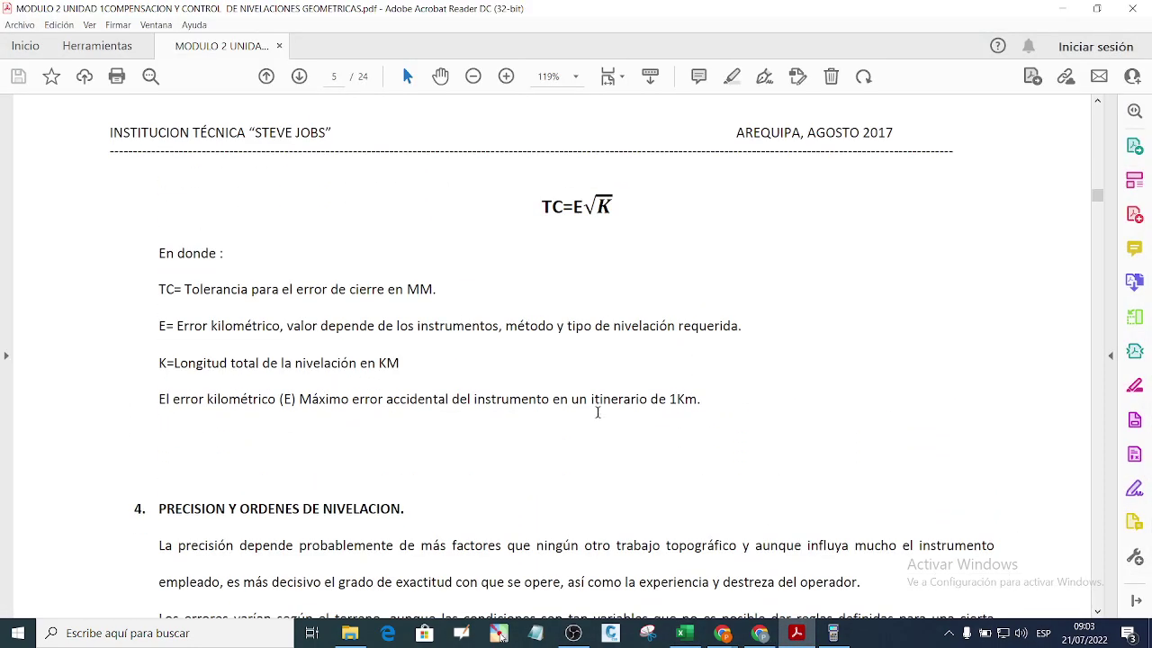
pyautogui.scroll(-10, 630, 412)
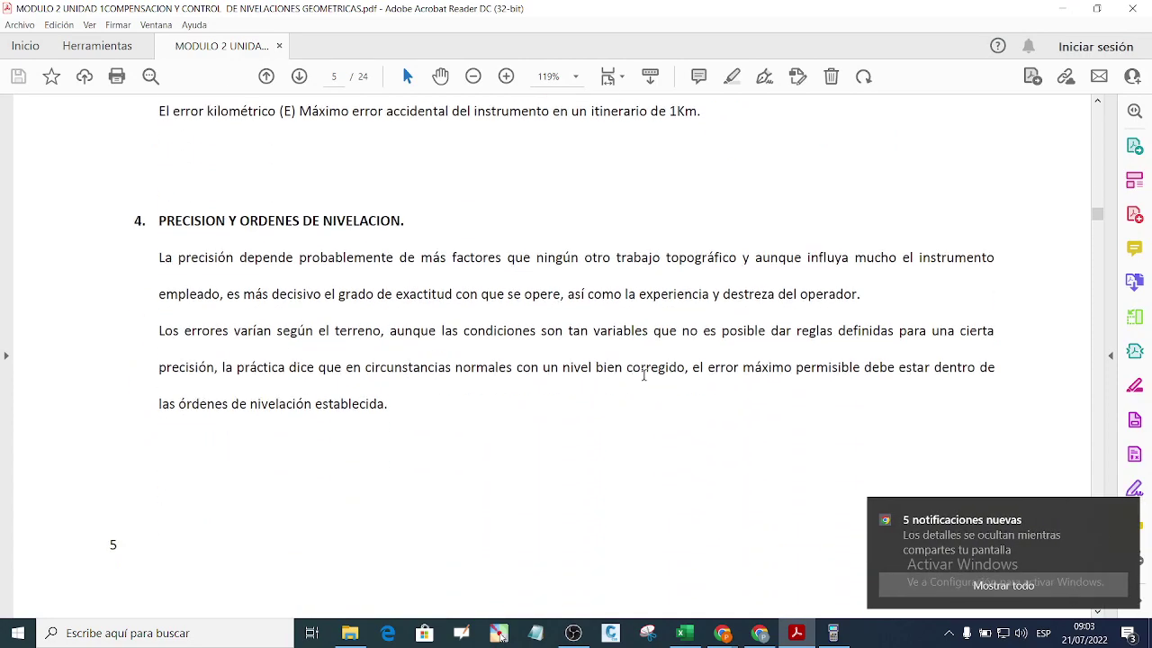
pyautogui.scroll(-10, 650, 354)
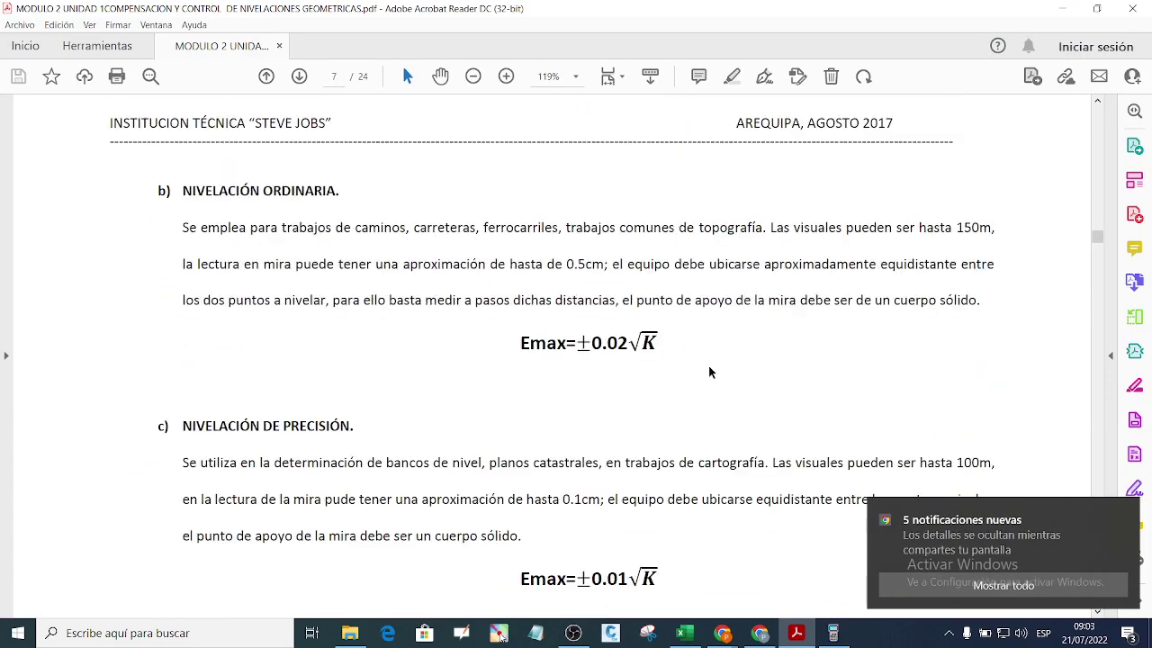
pyautogui.scroll(-10, 709, 364)
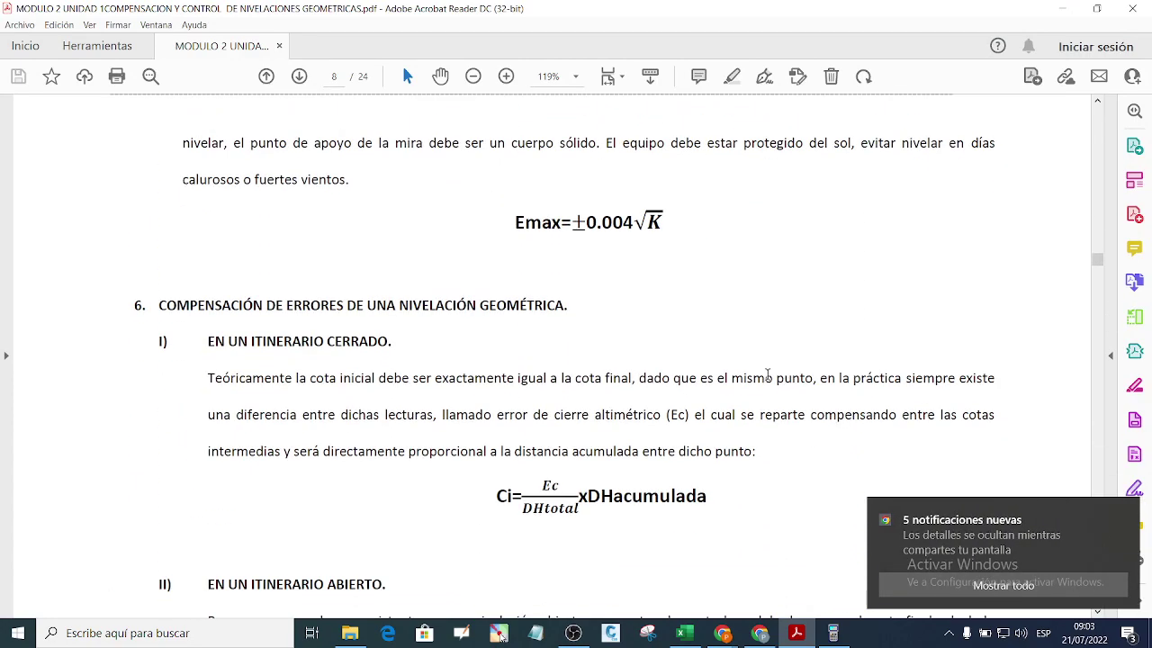
pyautogui.scroll(-1, 735, 400)
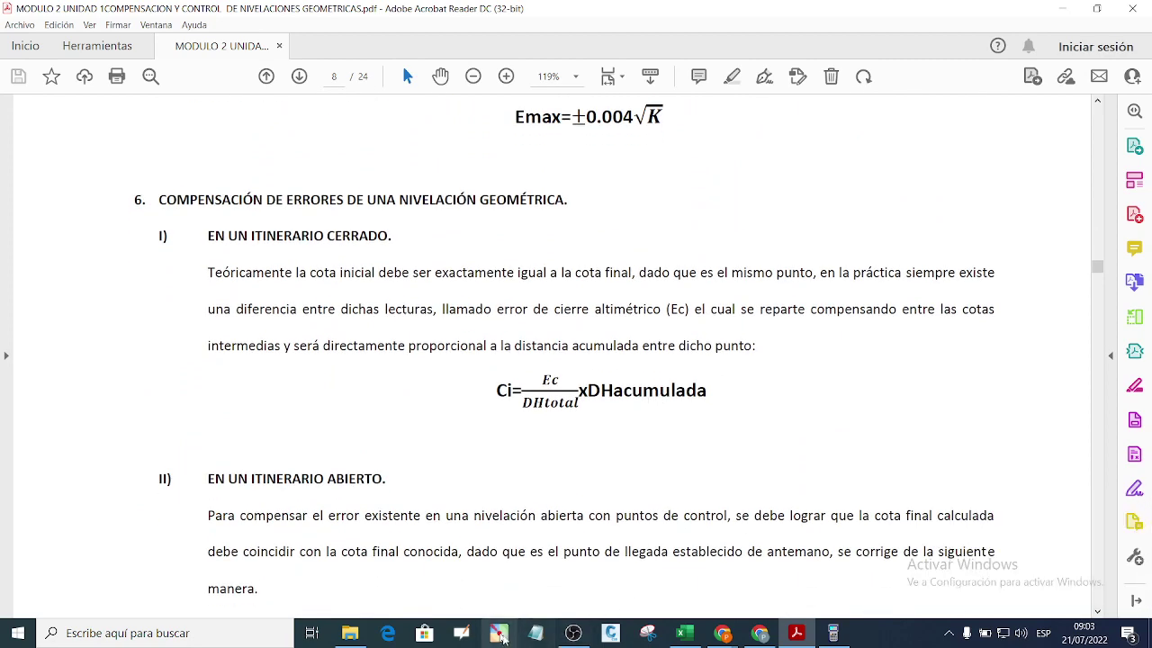
# Step: Frame the Ci formula in red and underline "acumulada" in black with the screen annotation tool, and close it
pyautogui.click(499, 633)
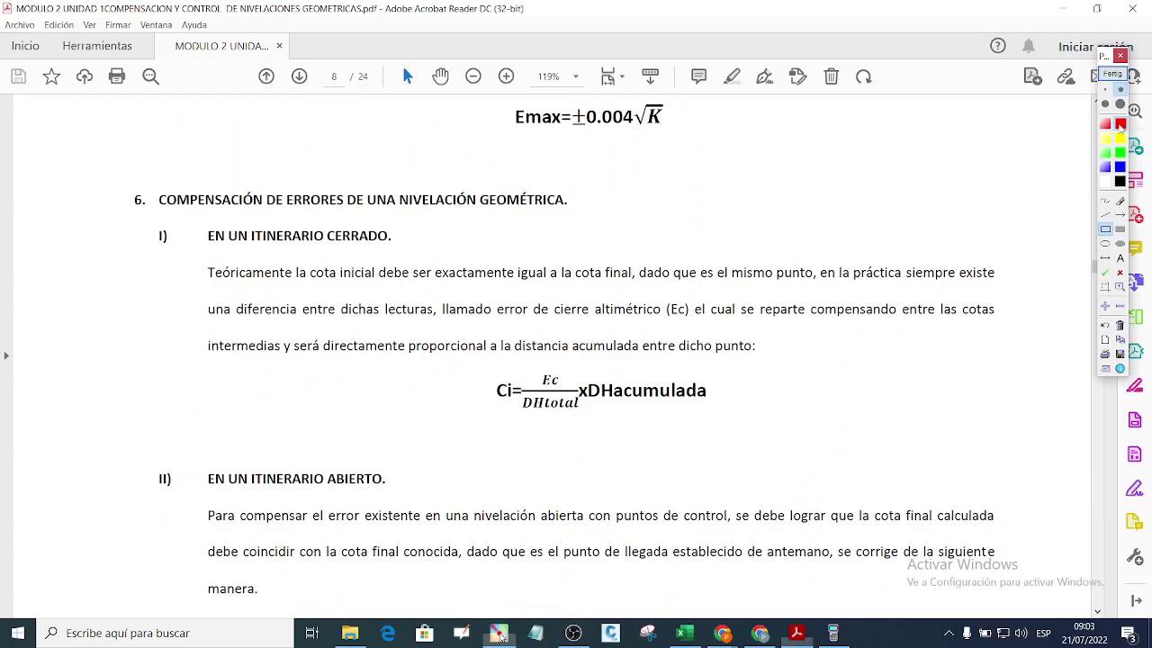
pyautogui.moveTo(468, 360)
pyautogui.mouseDown()
pyautogui.moveTo(482, 426)
pyautogui.moveTo(723, 442)
pyautogui.mouseUp()
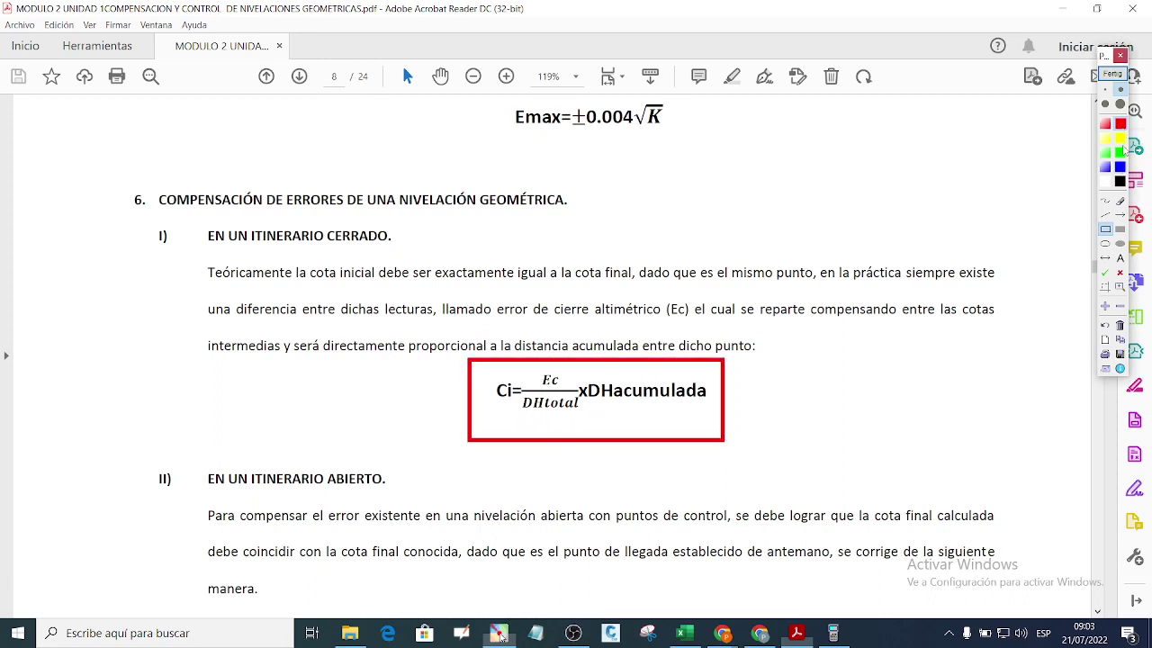
pyautogui.click(1119, 182)
pyautogui.moveTo(611, 405); pyautogui.dragTo(707, 407)
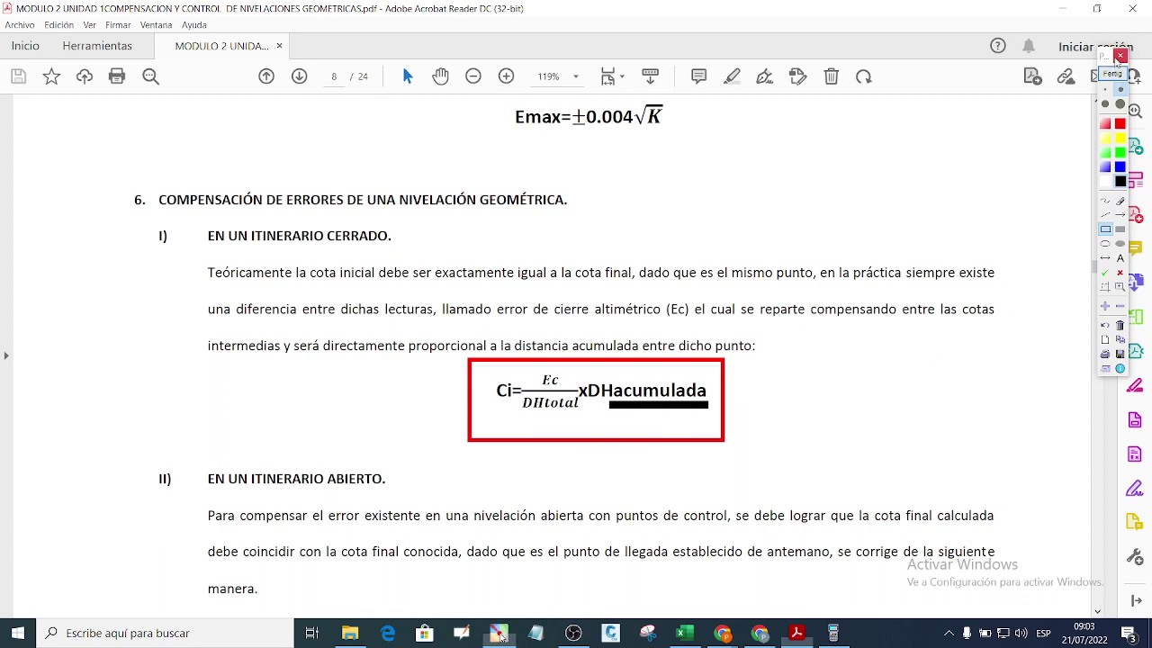
pyautogui.press('Escape')
# Step: Capture the closed-itinerary Ci formula from the PDF as a rectangular snip with the Snipping Tool
pyautogui.click(648, 632)
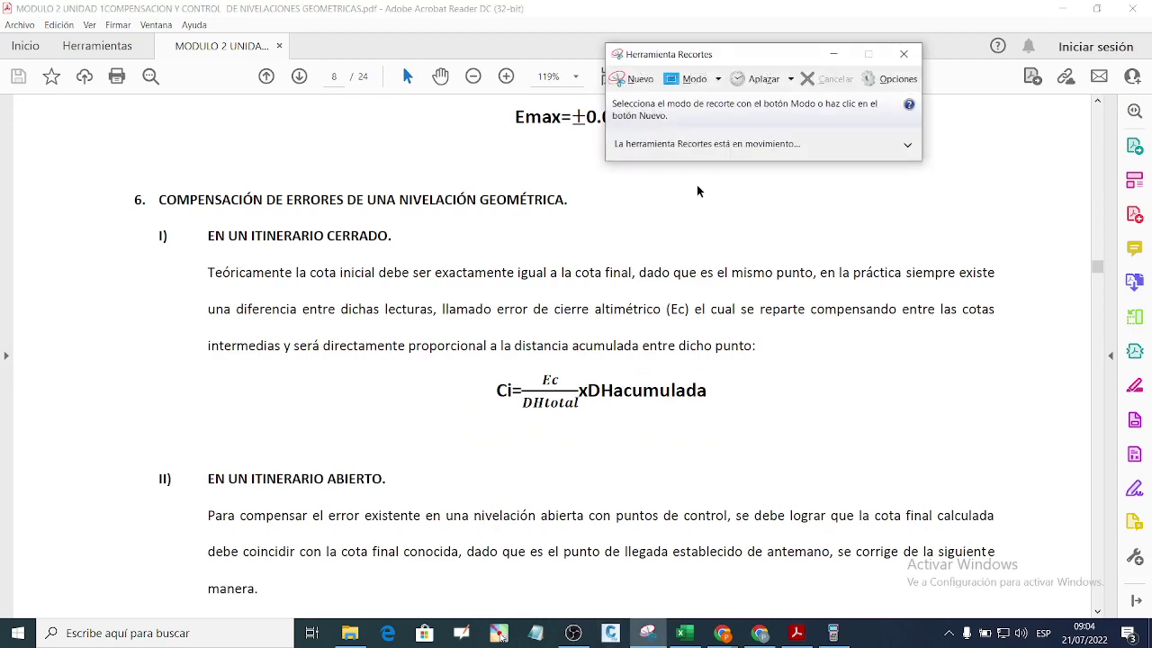
pyautogui.click(644, 88)
pyautogui.moveTo(484, 358); pyautogui.dragTo(749, 435)
pyautogui.click(733, 233)
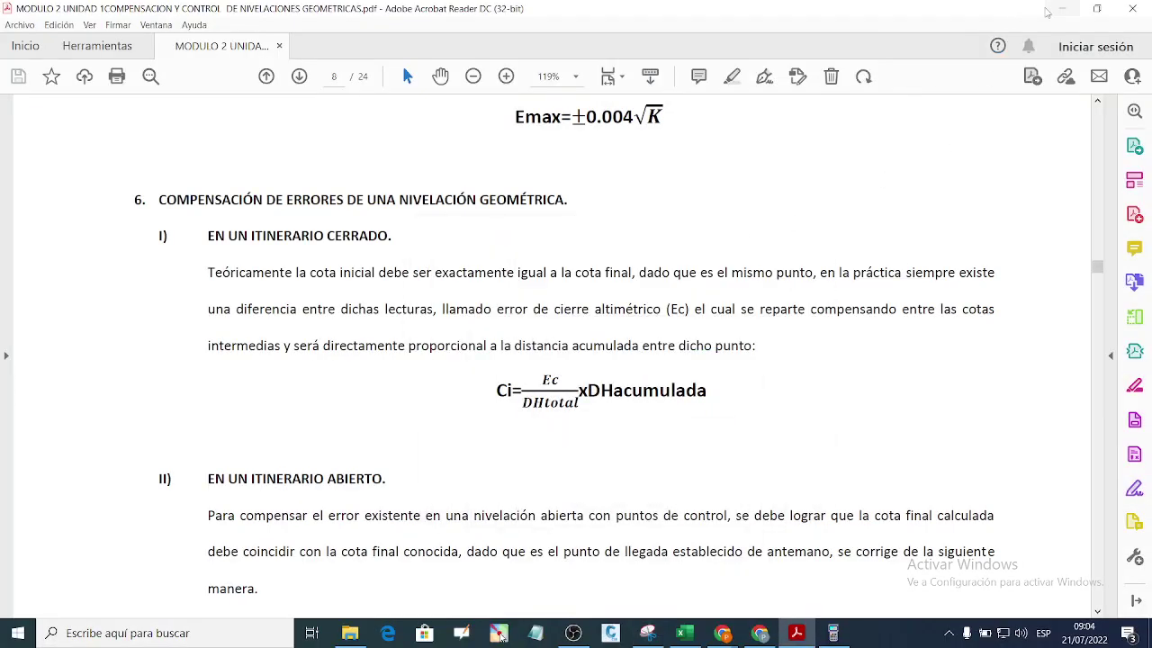
# Step: Return to sheet M10 in Excel and paste the captured Ci formula picture at cell M4
pyautogui.click(1062, 8)
pyautogui.click(760, 633)
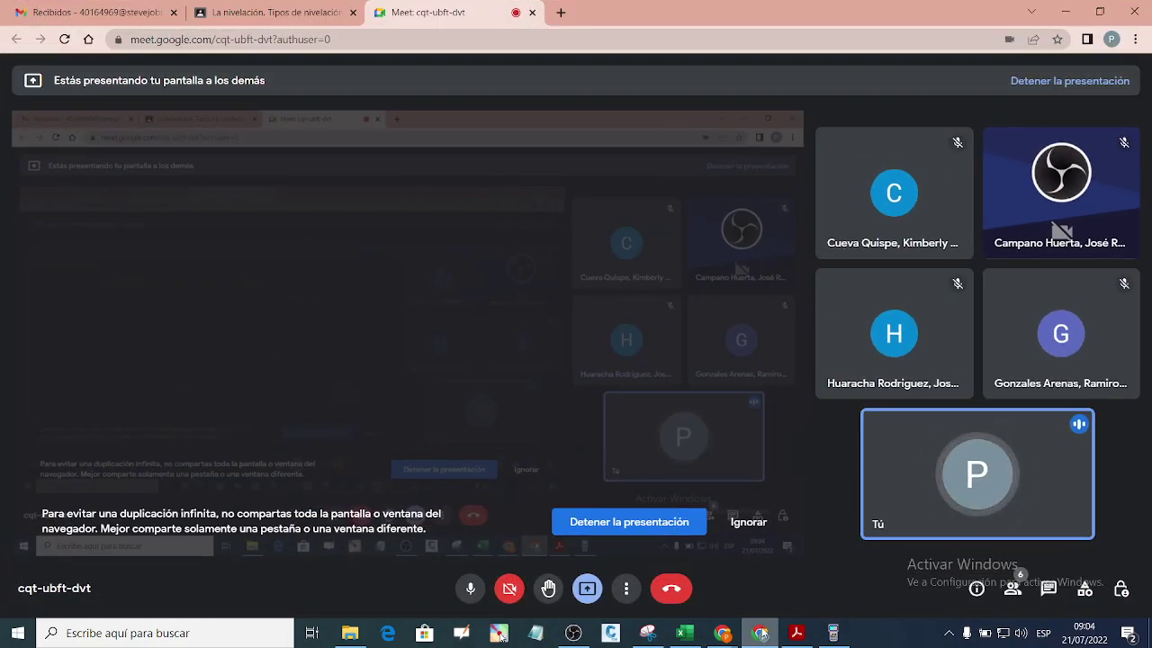
pyautogui.click(761, 633)
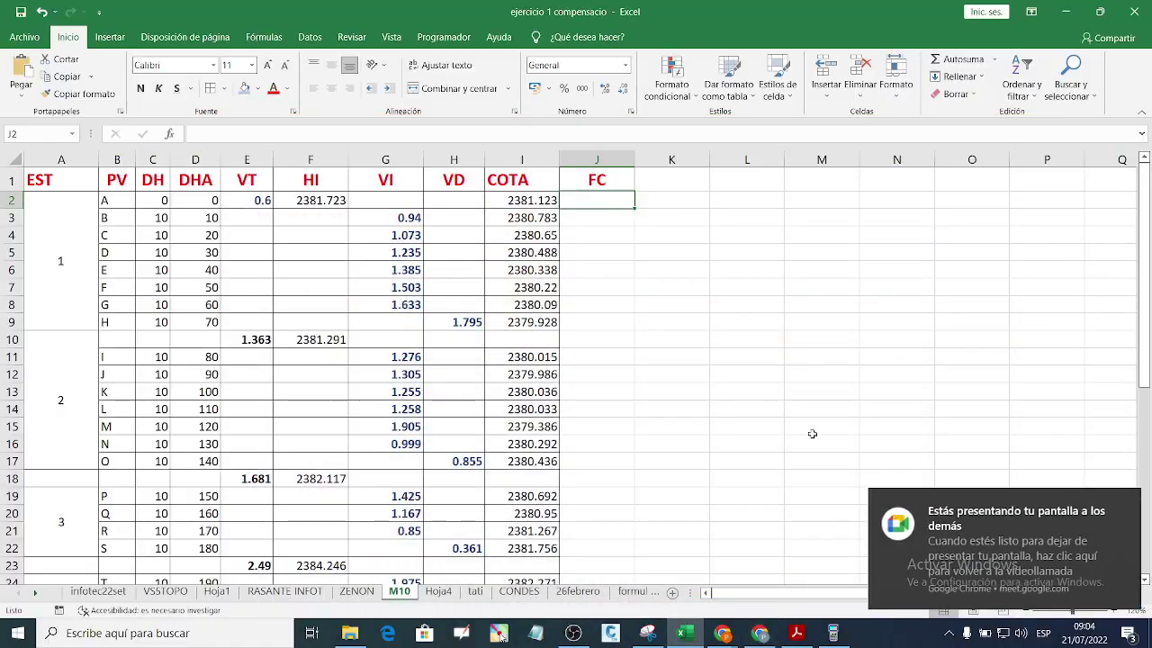
pyautogui.click(887, 278)
pyautogui.click(793, 238)
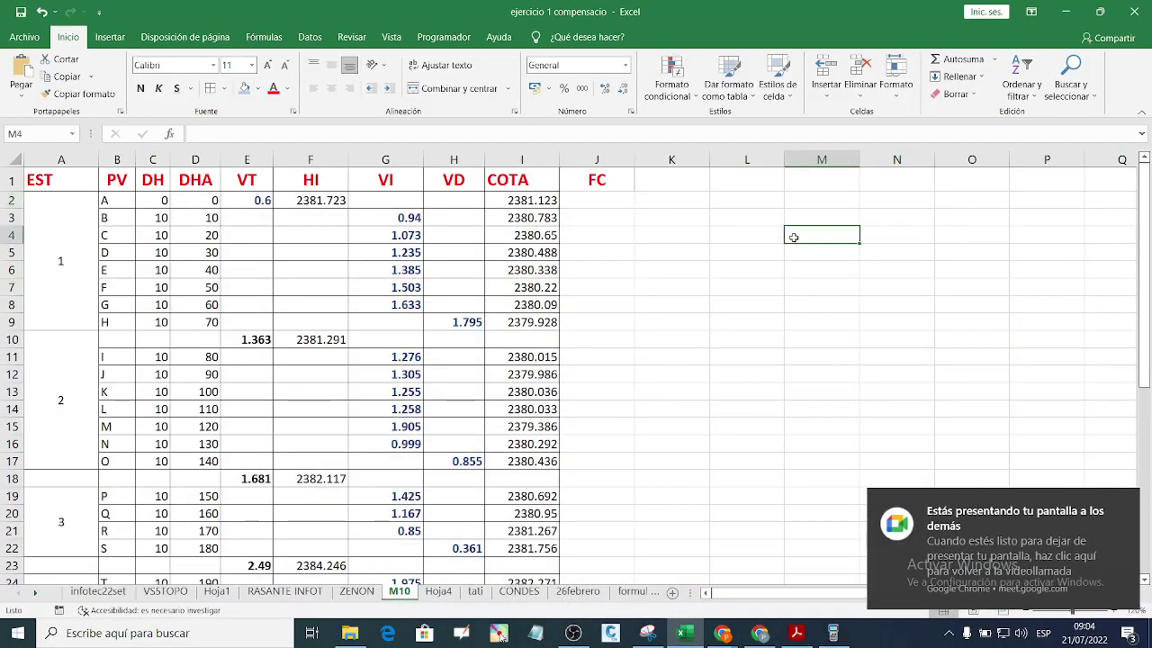
pyautogui.hotkey('ctrl', 'v')
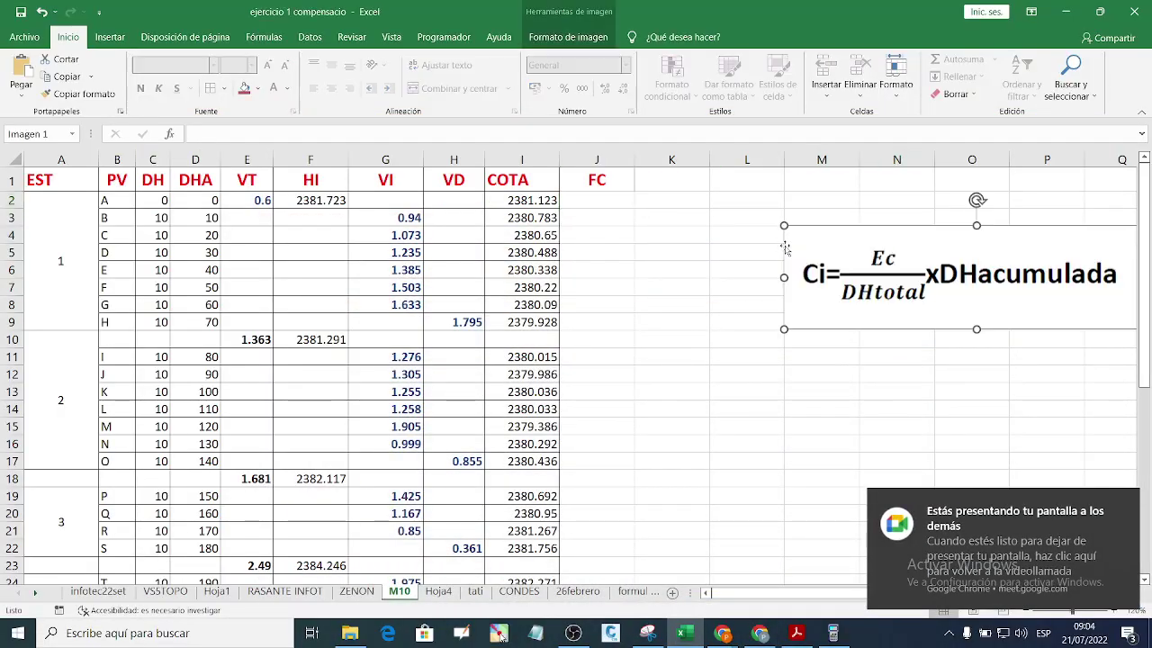
pyautogui.click(896, 373)
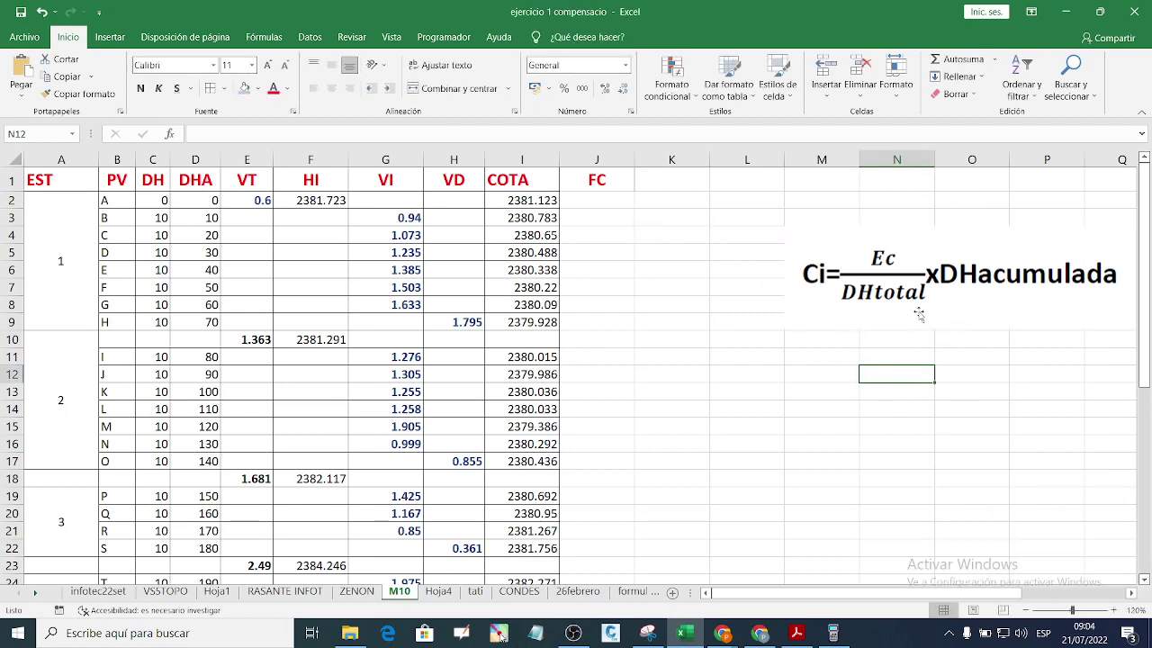
# Step: Enter 0 in J2 as the FC correction for the starting point A
pyautogui.click(594, 202)
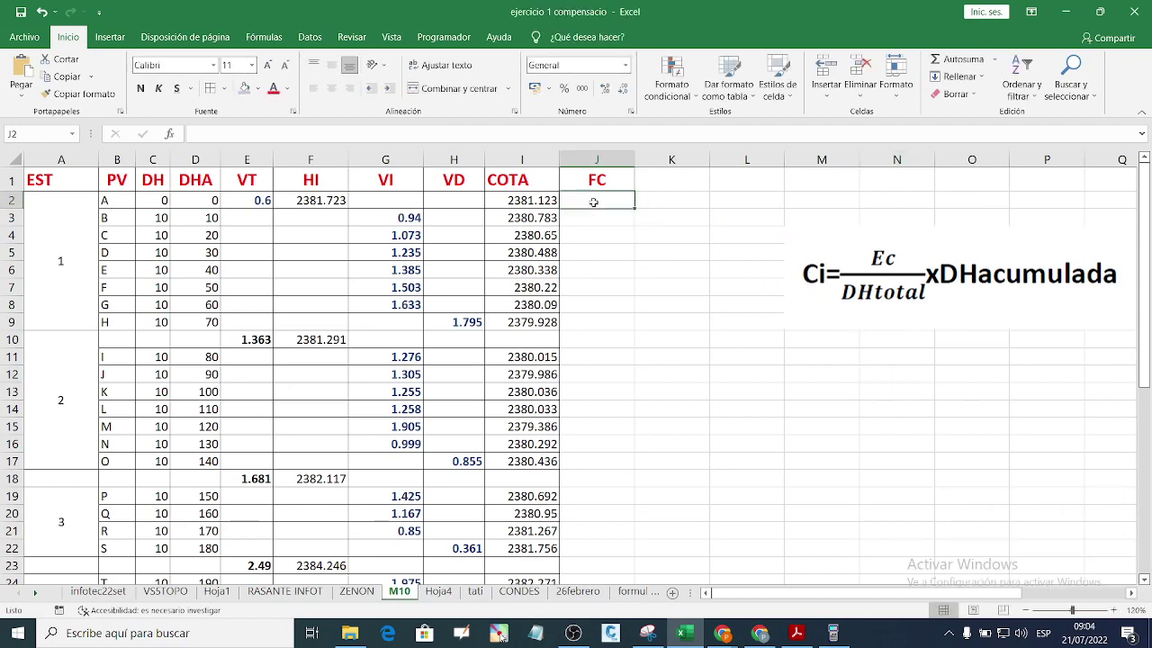
pyautogui.write('0')
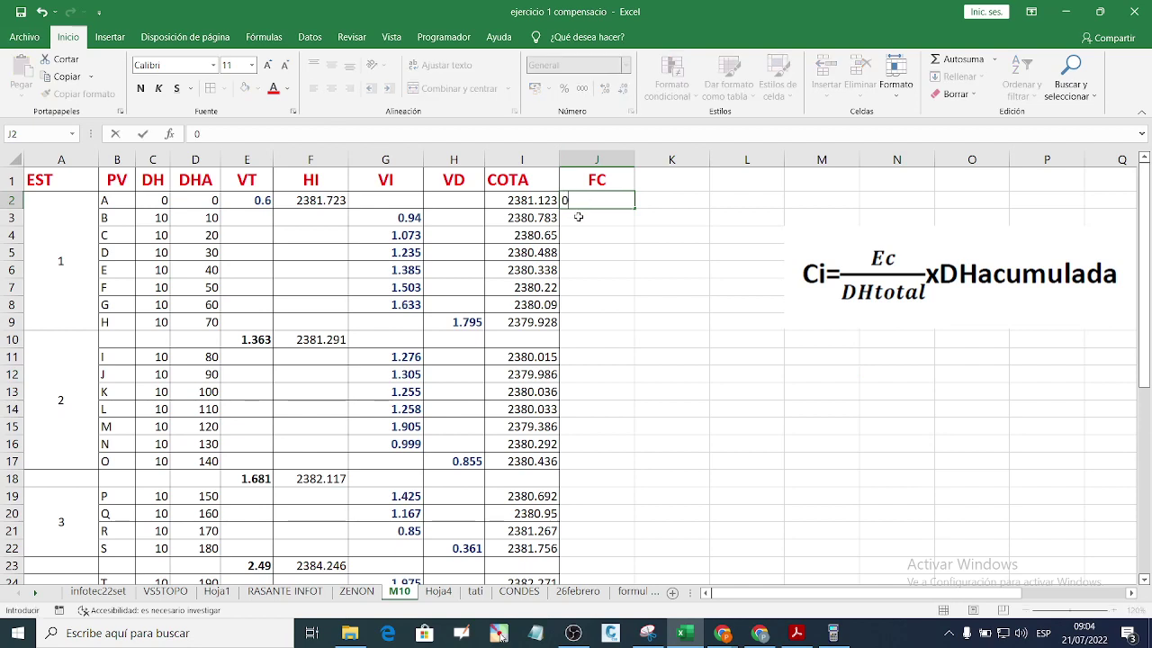
pyautogui.press('Return')
pyautogui.click(594, 201)
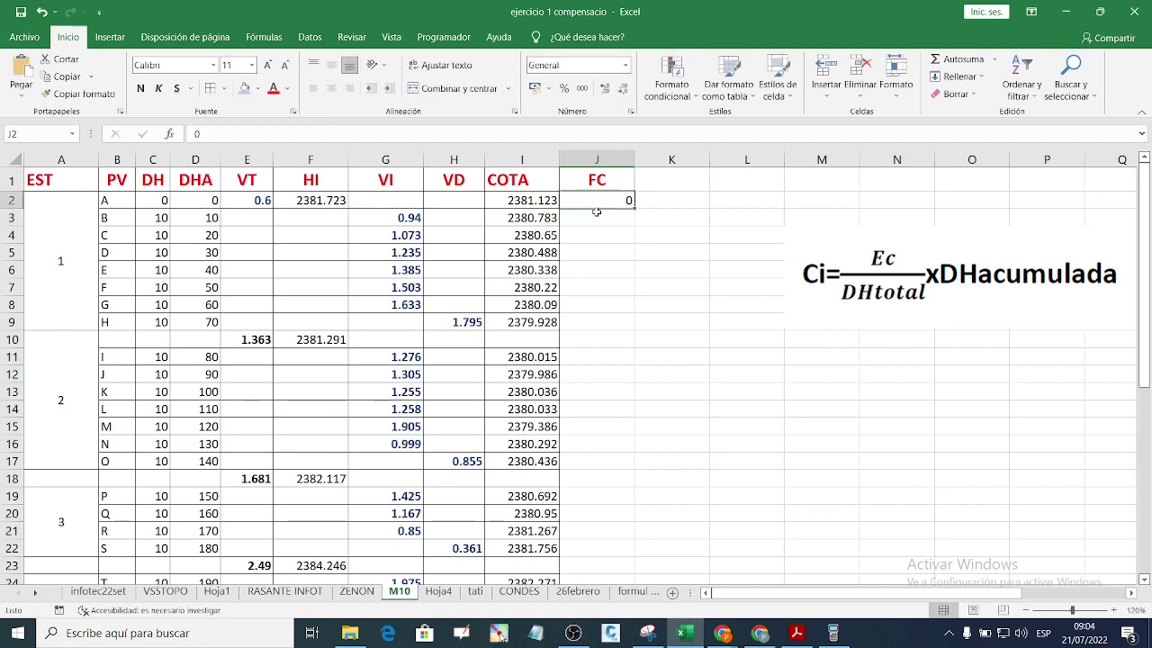
# Step: Try to calculate point B's FC correction in J3 with the formula =G38/280, accepting the proposed syntax correction
pyautogui.click(596, 220)
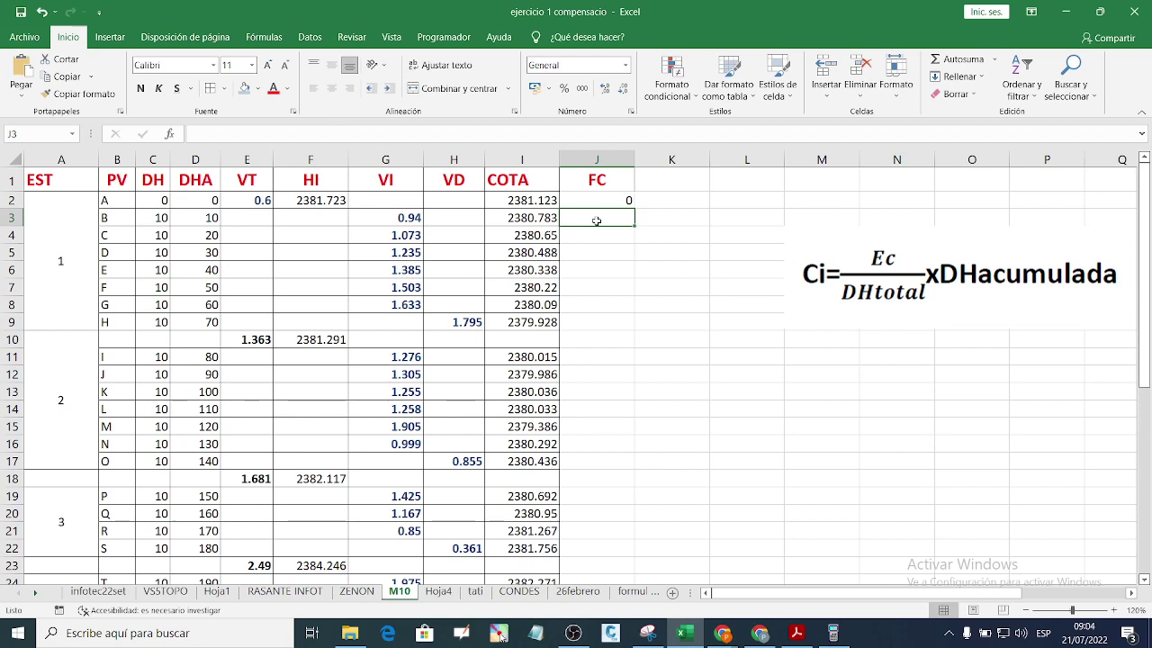
pyautogui.write('=')
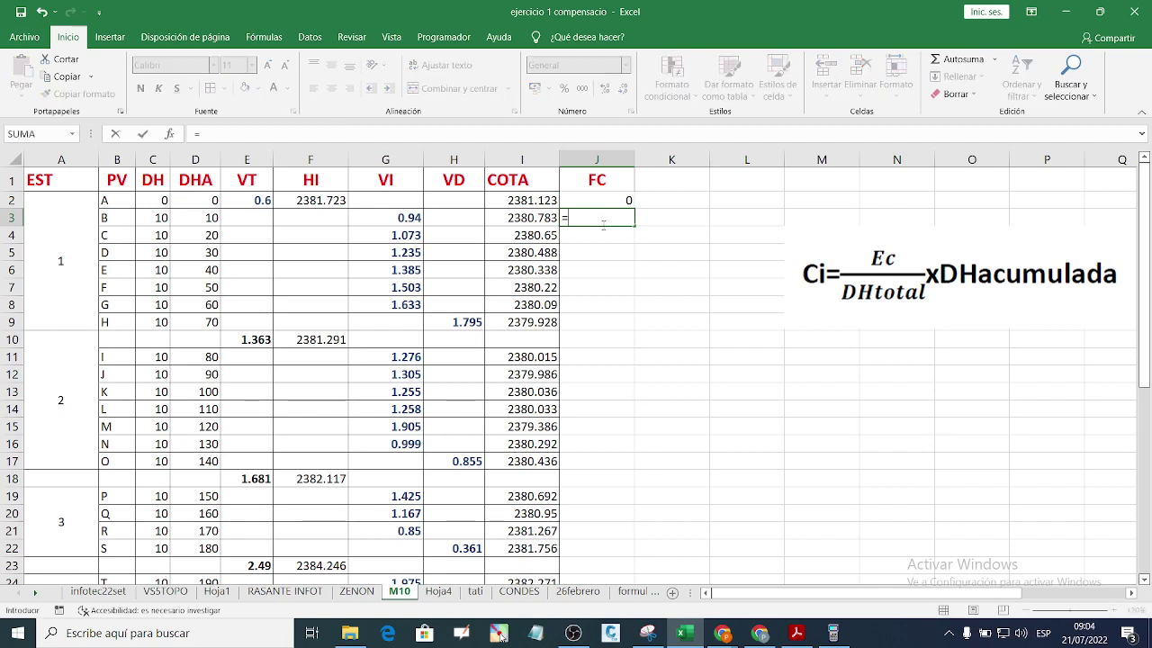
pyautogui.scroll(-7, 598, 241)
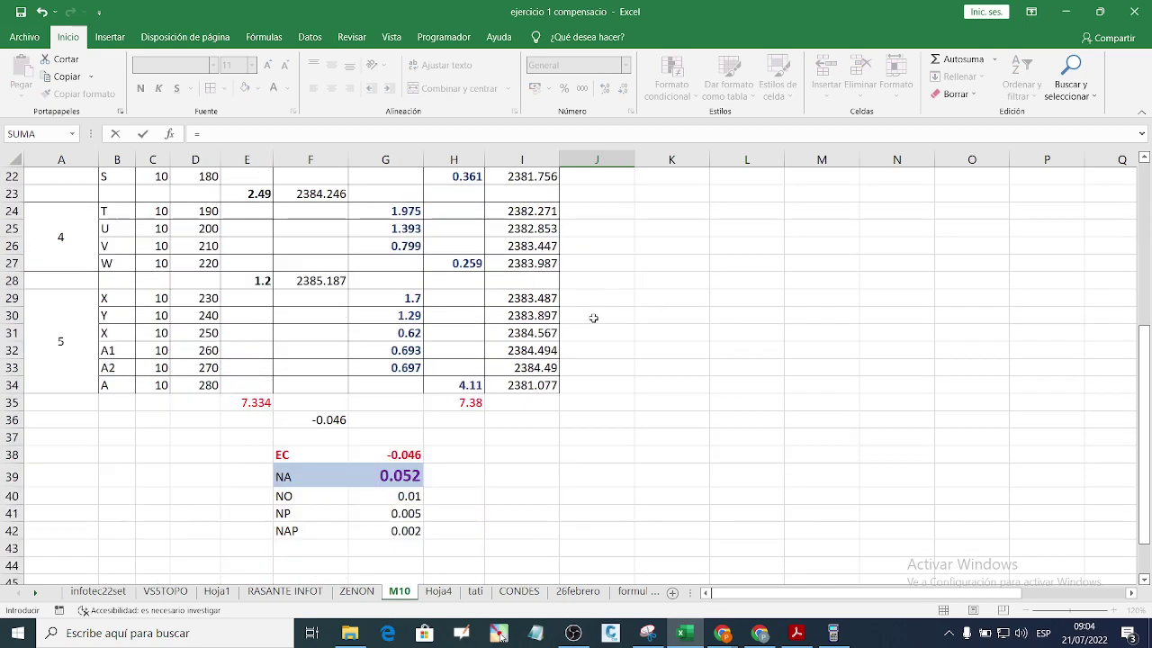
pyautogui.click(402, 457)
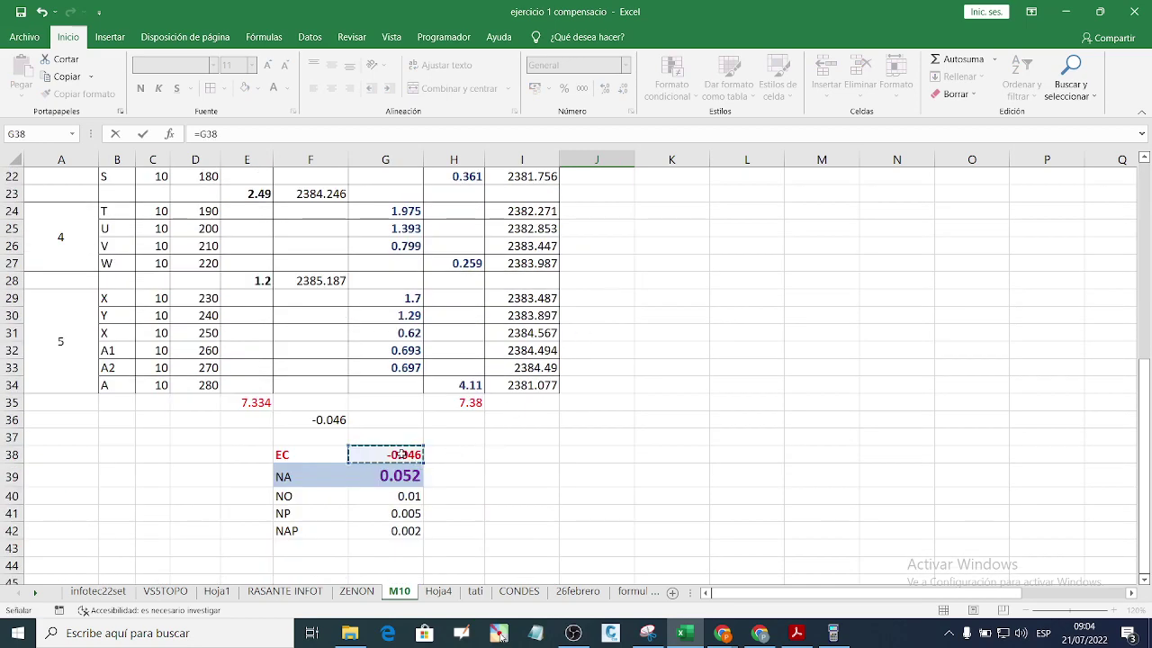
pyautogui.scroll(7, 551, 409)
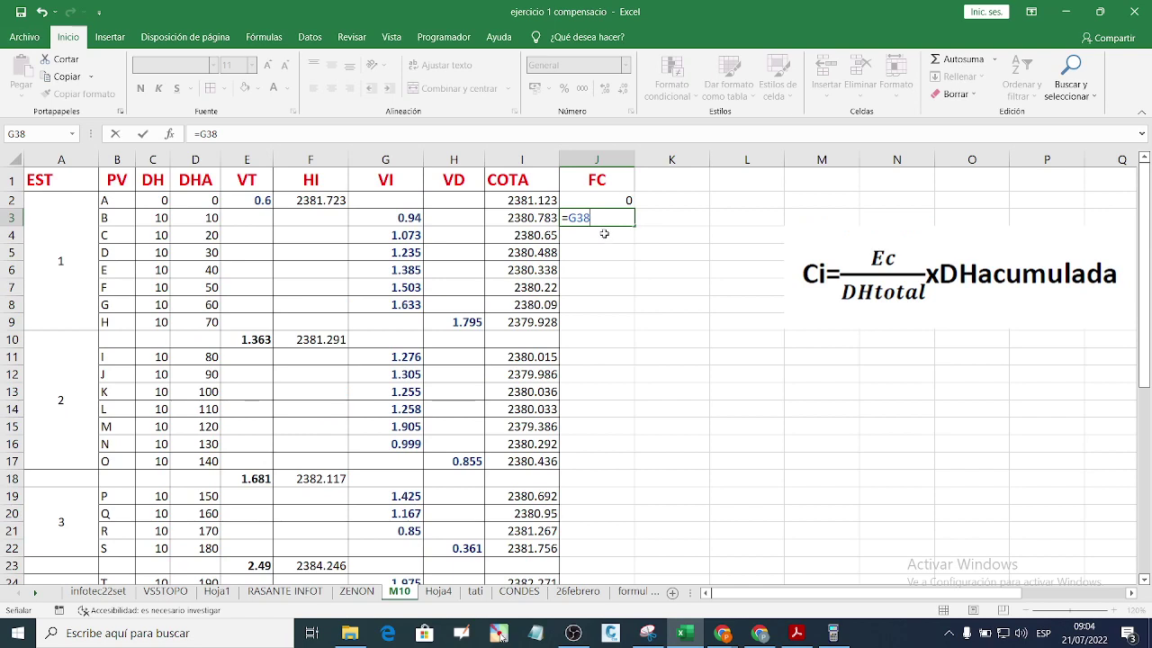
pyautogui.write('/280')
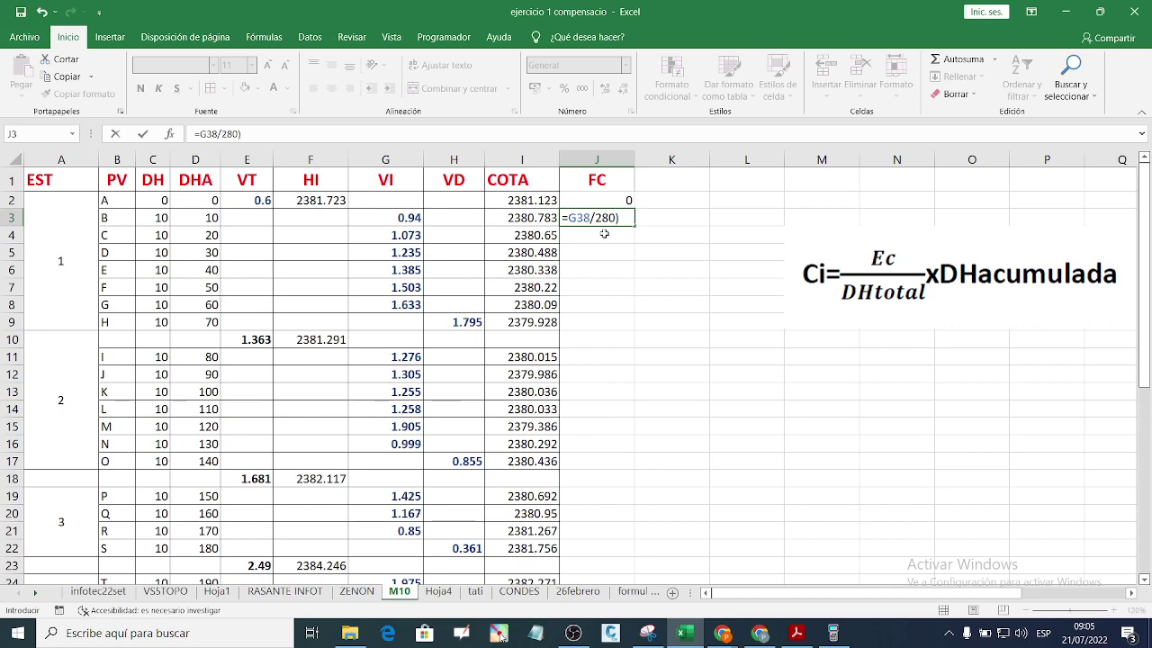
pyautogui.press('Return')
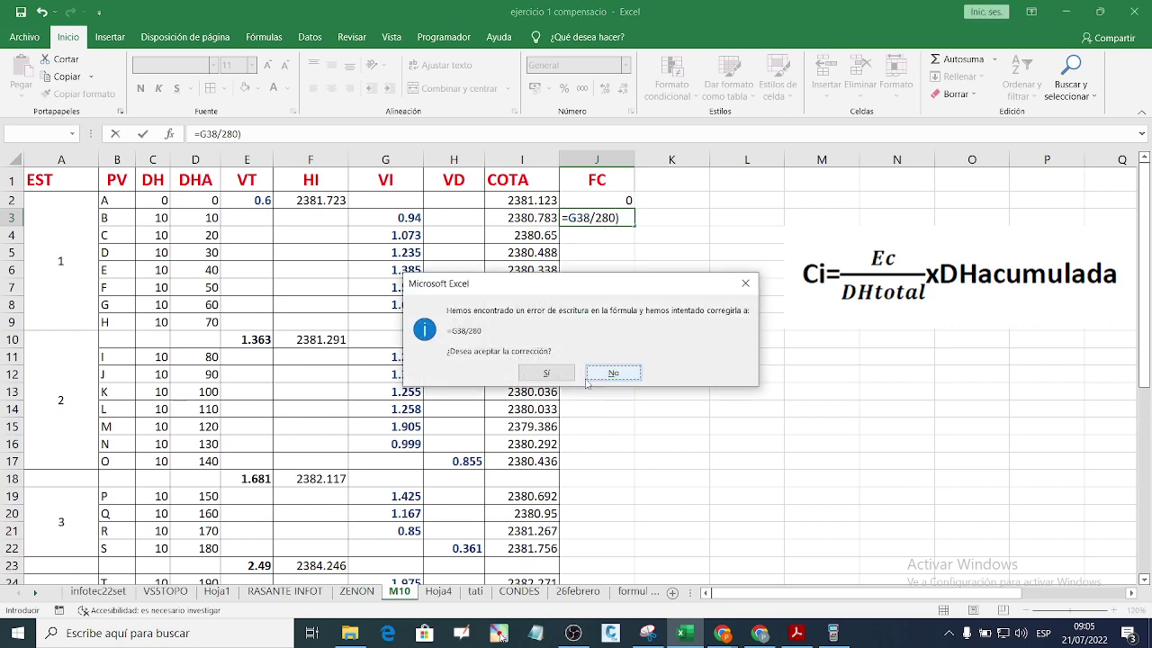
pyautogui.click(546, 373)
# Step: Clear the formula from J3, leaving the cell open for editing
pyautogui.click(614, 224)
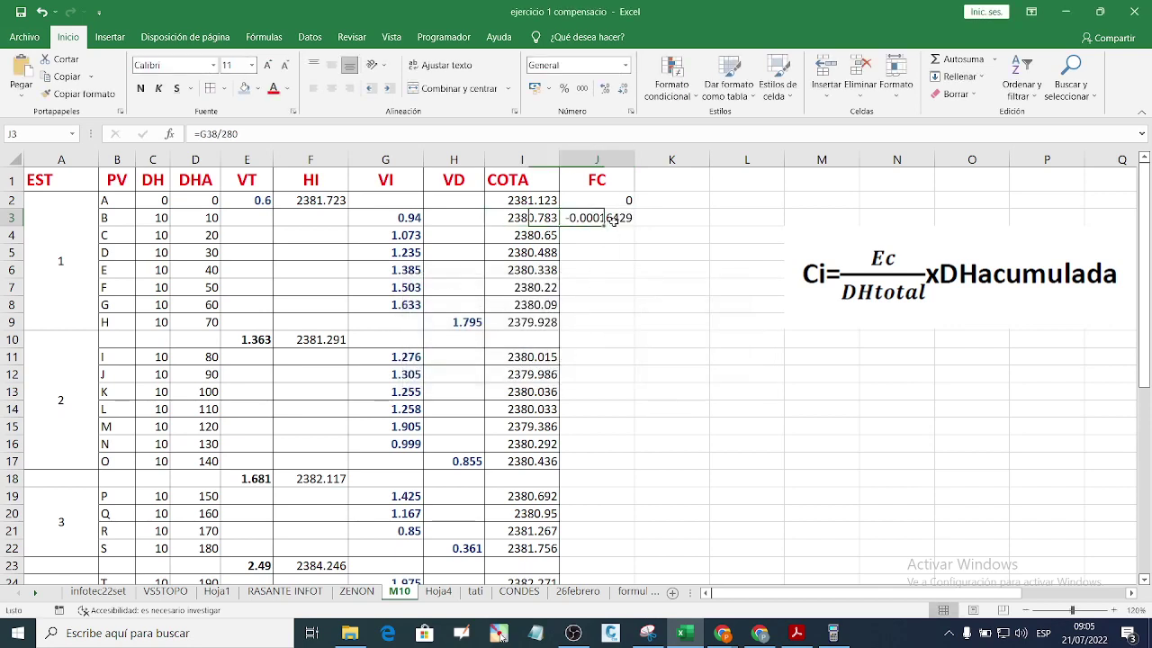
pyautogui.doubleClick(615, 221)
pyautogui.press('BackSpace')
pyautogui.press('BackSpace')
pyautogui.press('BackSpace')
pyautogui.press('BackSpace')
pyautogui.press('BackSpace')
pyautogui.press('BackSpace')
pyautogui.press('BackSpace')
pyautogui.press('BackSpace')
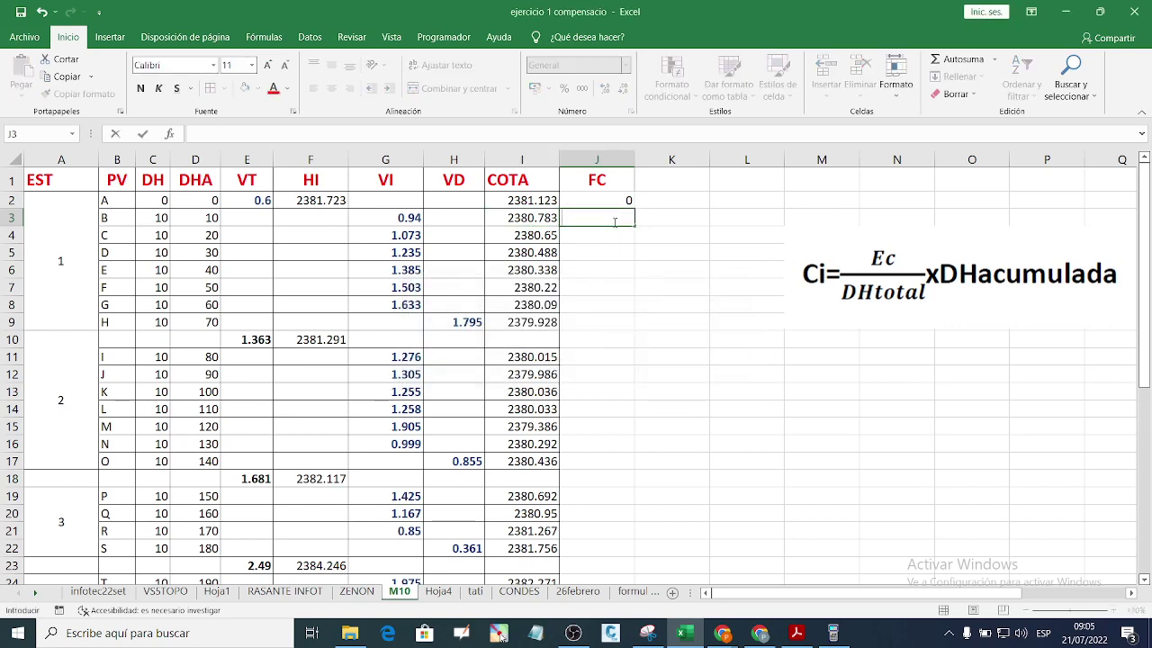
# Step: Enter =(G38/280)*D3 in J3 to calculate the FC correction for point B from its accumulated distance
pyautogui.write('=')
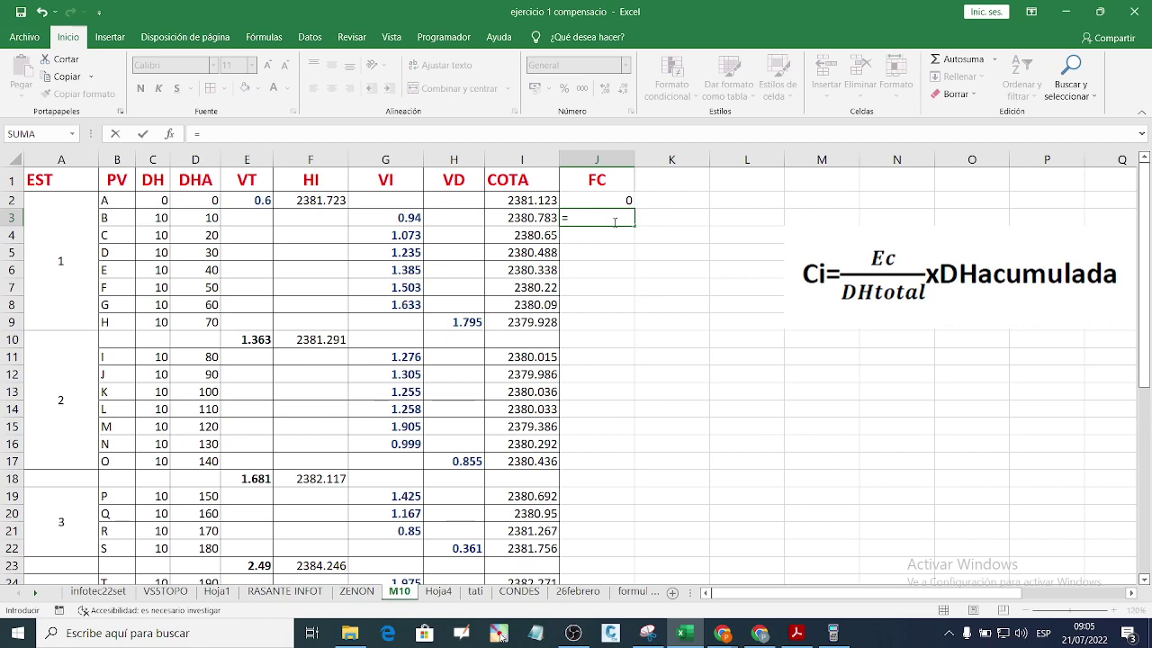
pyautogui.write('/')
pyautogui.scroll(-8, 605, 269)
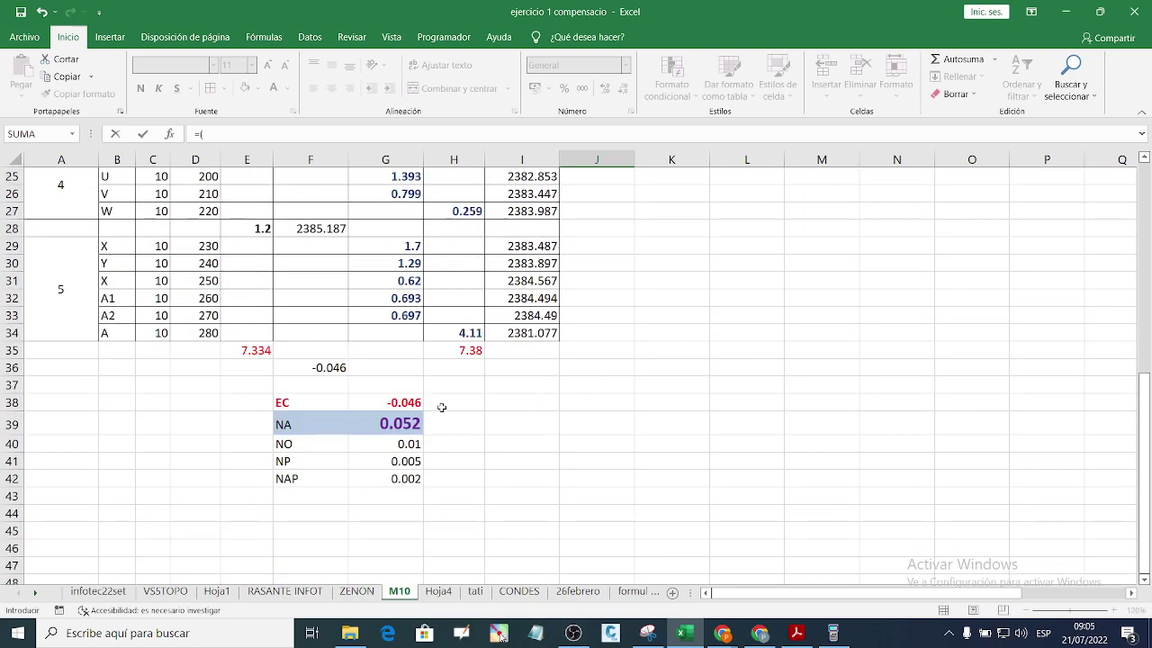
pyautogui.click(403, 405)
pyautogui.scroll(8, 522, 329)
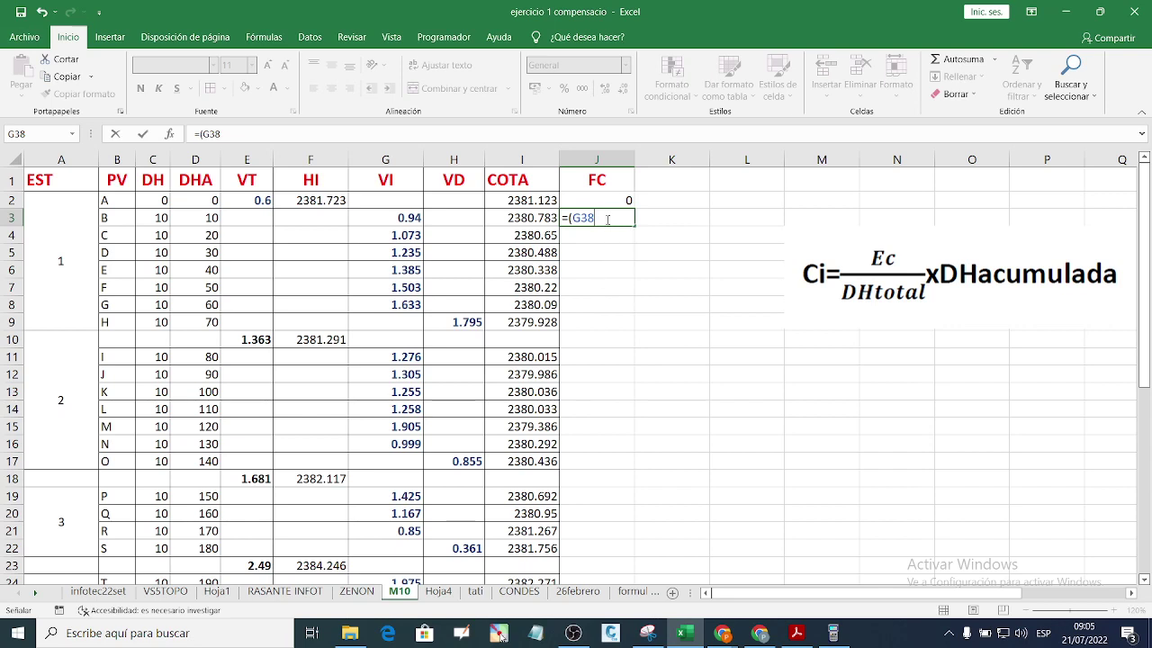
pyautogui.write('/280')
pyautogui.write('*')
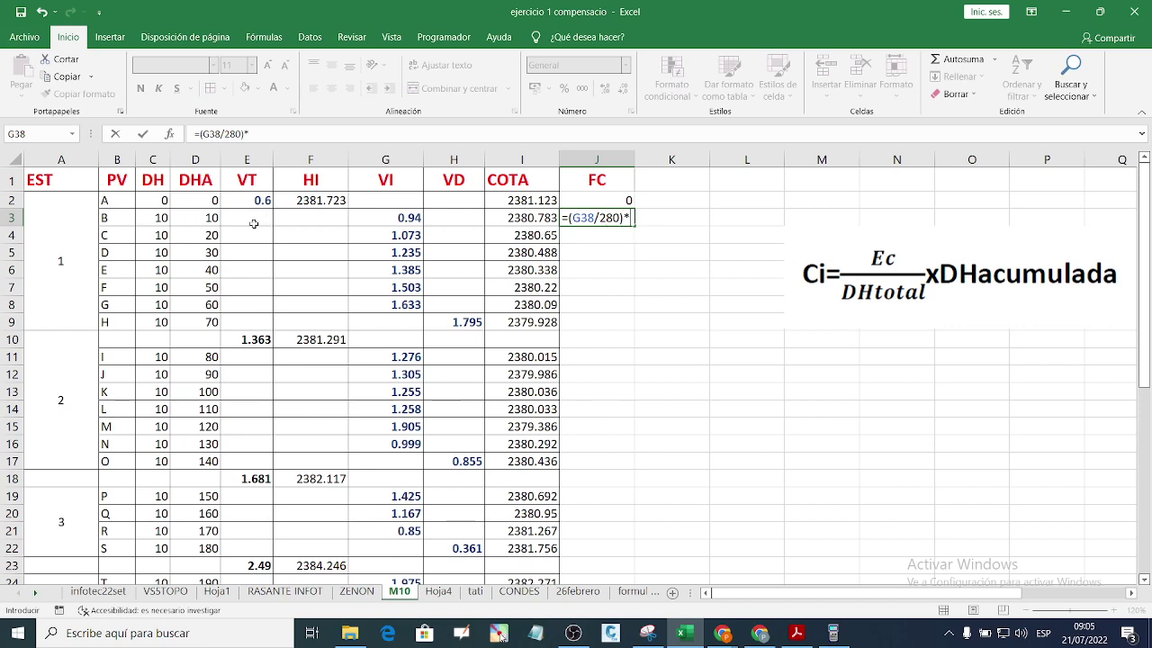
pyautogui.click(212, 220)
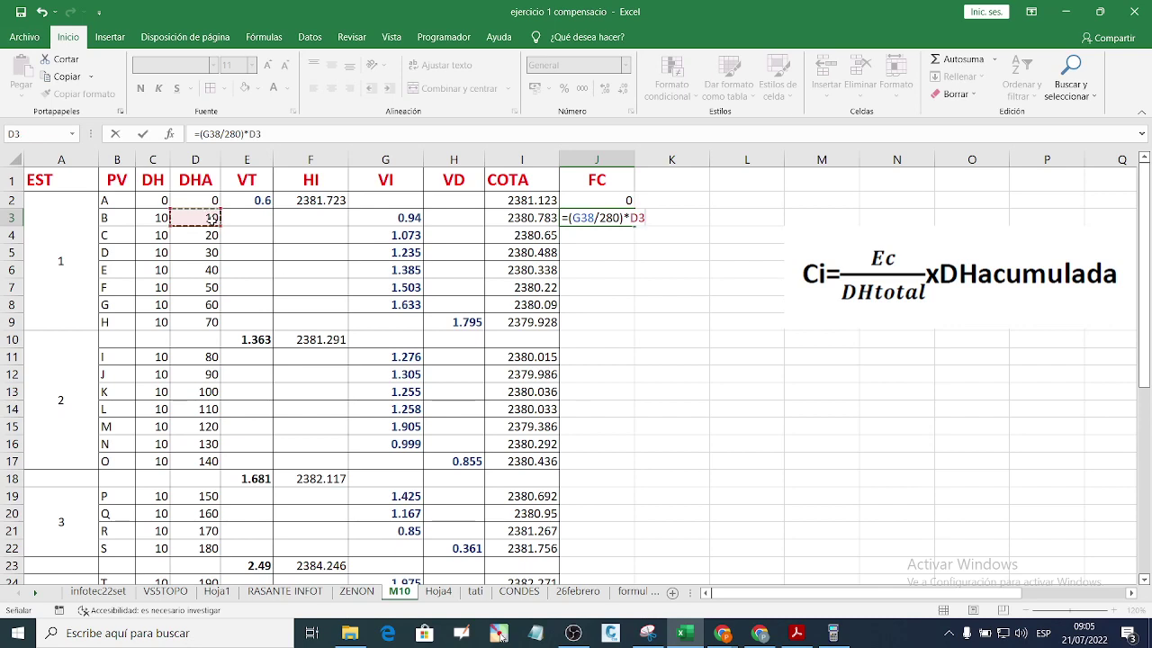
pyautogui.press('Return')
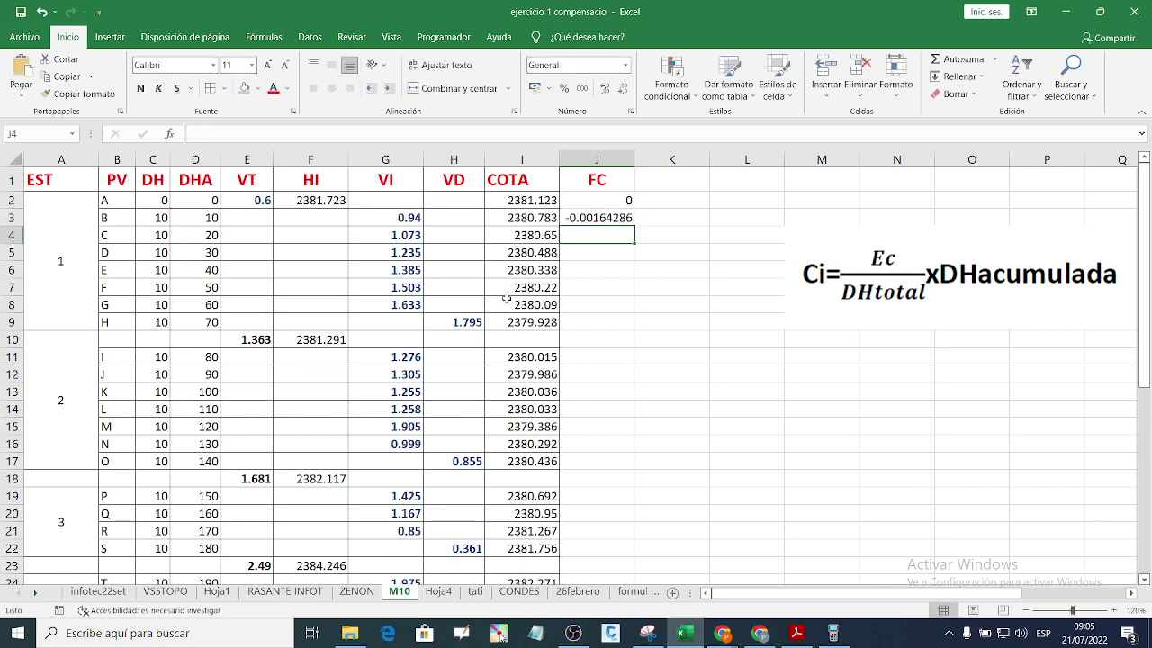
# Step: Fill the FC correction formula in J3 down through J9
pyautogui.click(585, 214)
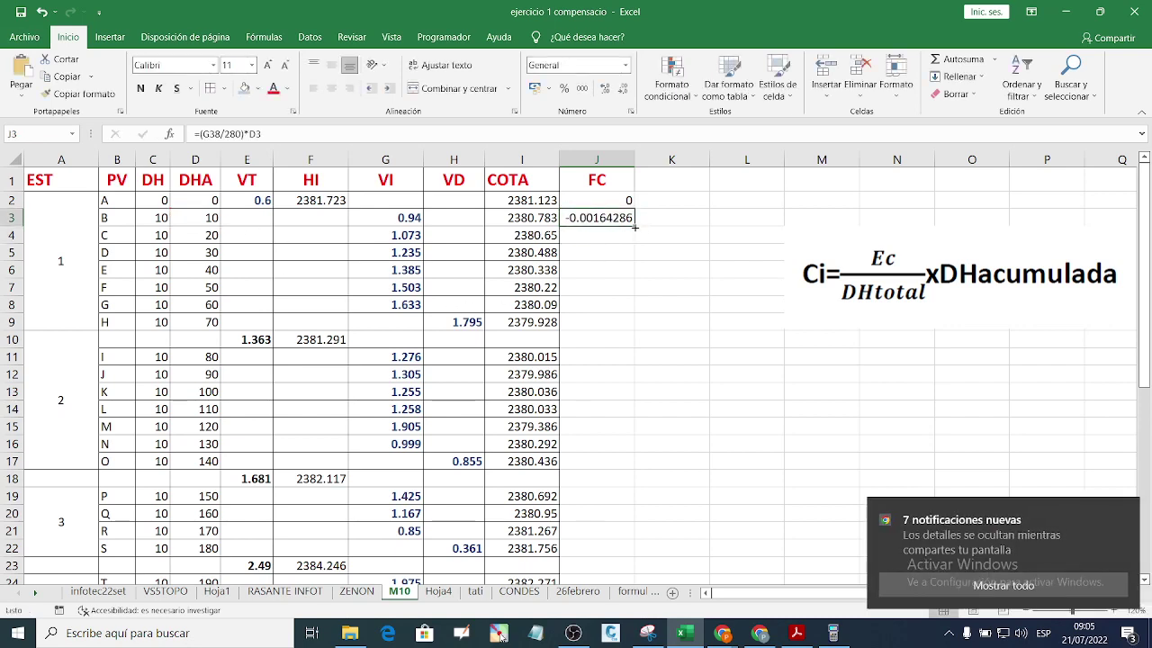
pyautogui.moveTo(638, 227); pyautogui.dragTo(621, 324)
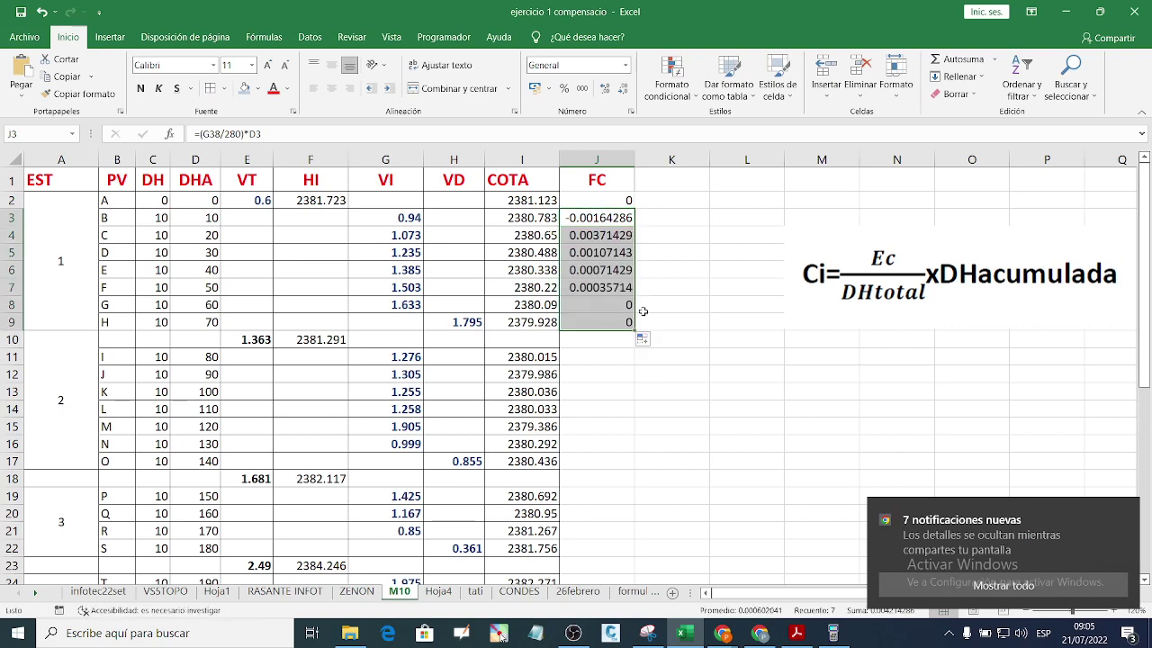
# Step: Inspect the cell references in the copied FC formulas from J4 to J9
pyautogui.click(621, 235)
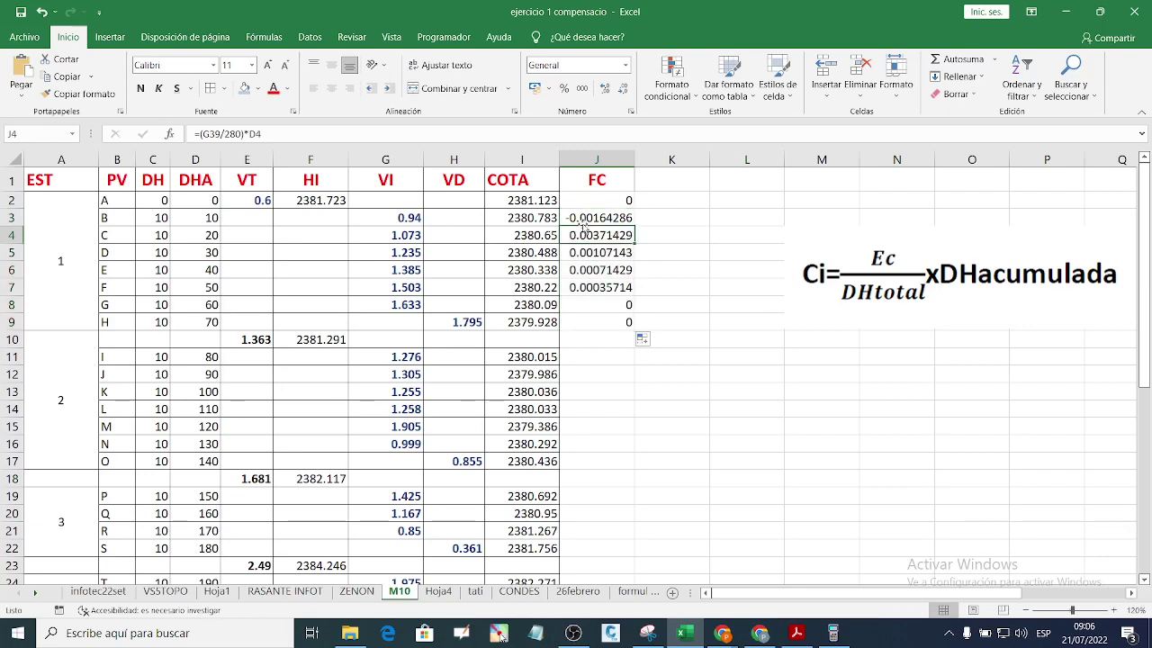
pyautogui.click(225, 133)
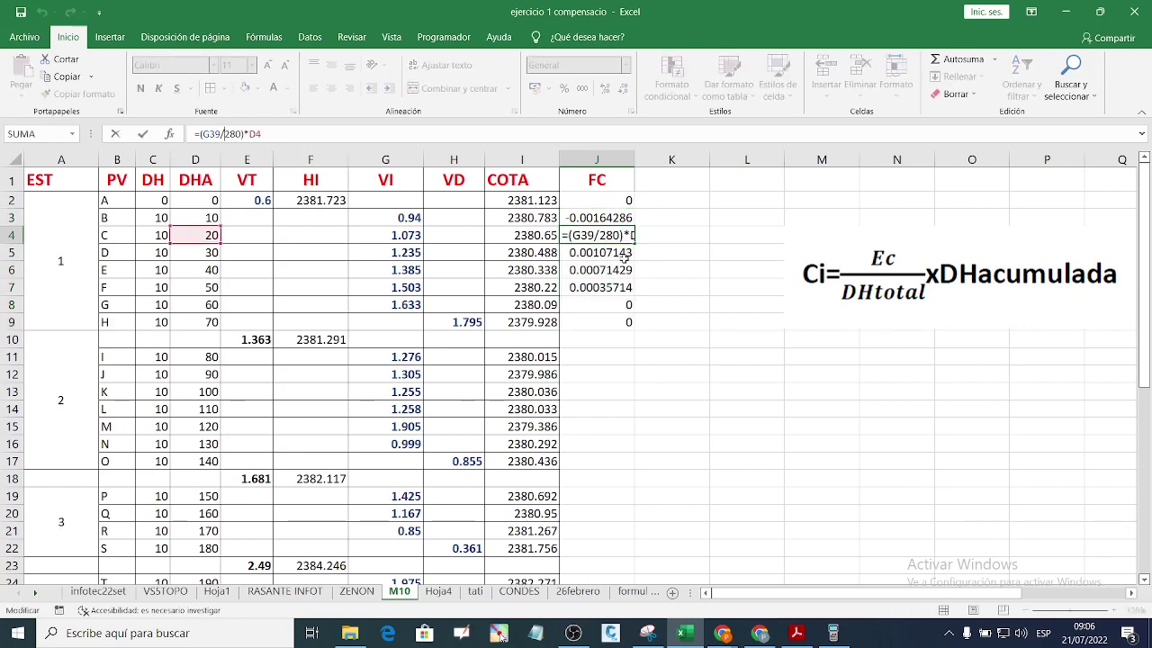
pyautogui.press('Return')
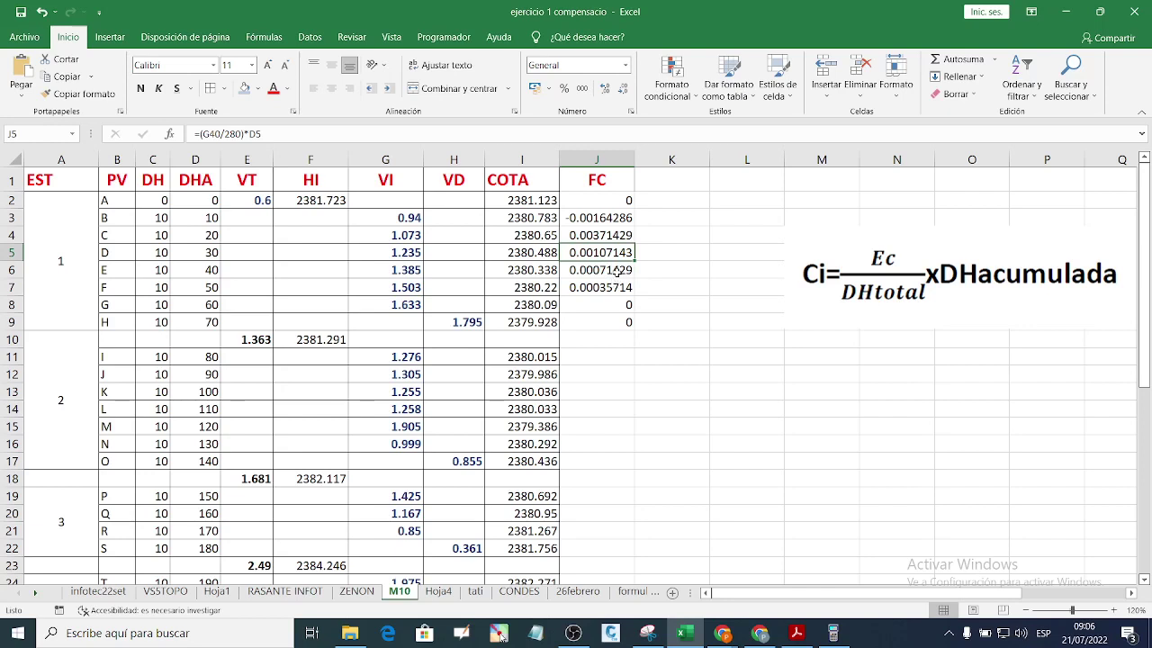
pyautogui.click(618, 270)
pyautogui.press('F2')
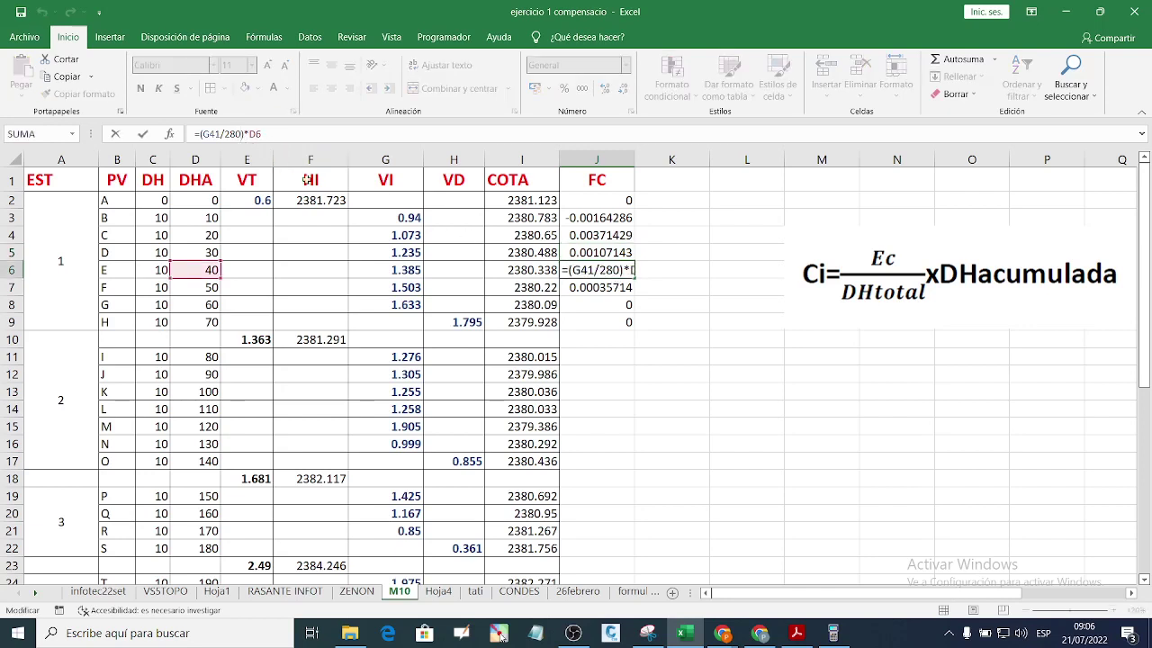
pyautogui.press('Return')
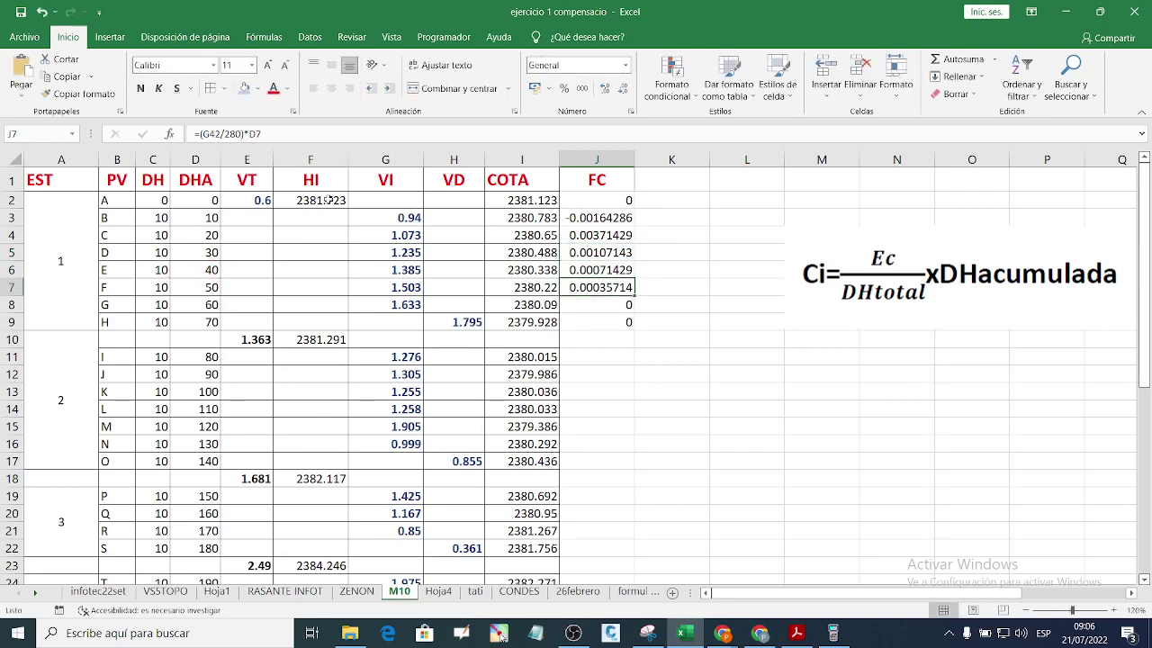
pyautogui.click(594, 306)
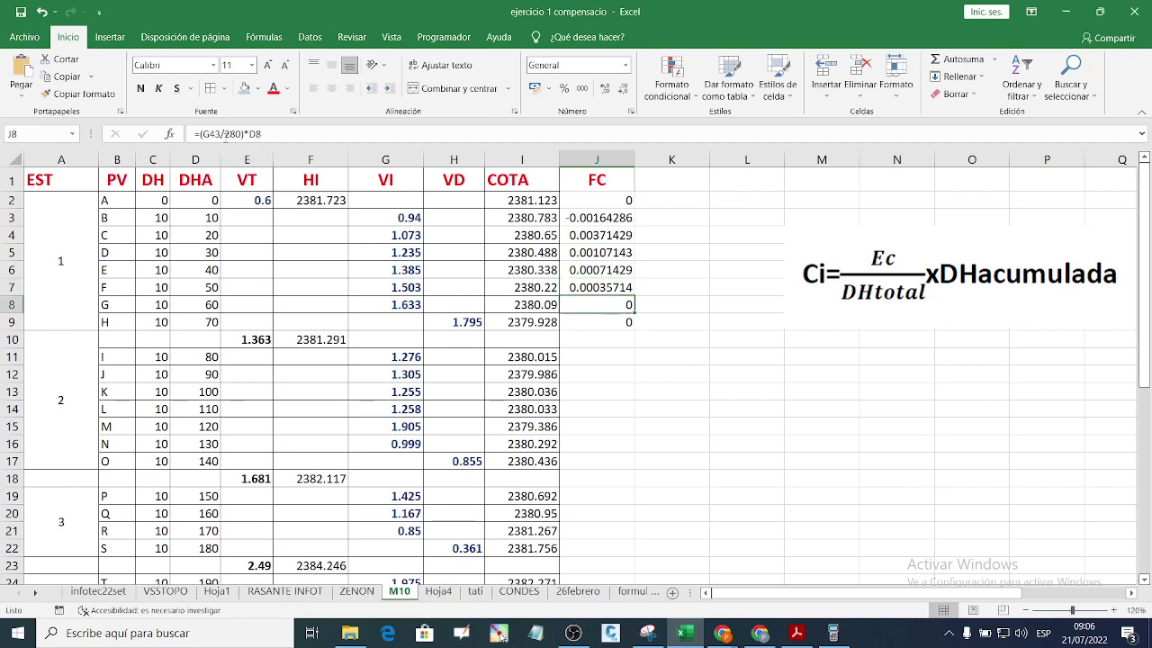
pyautogui.press('F2')
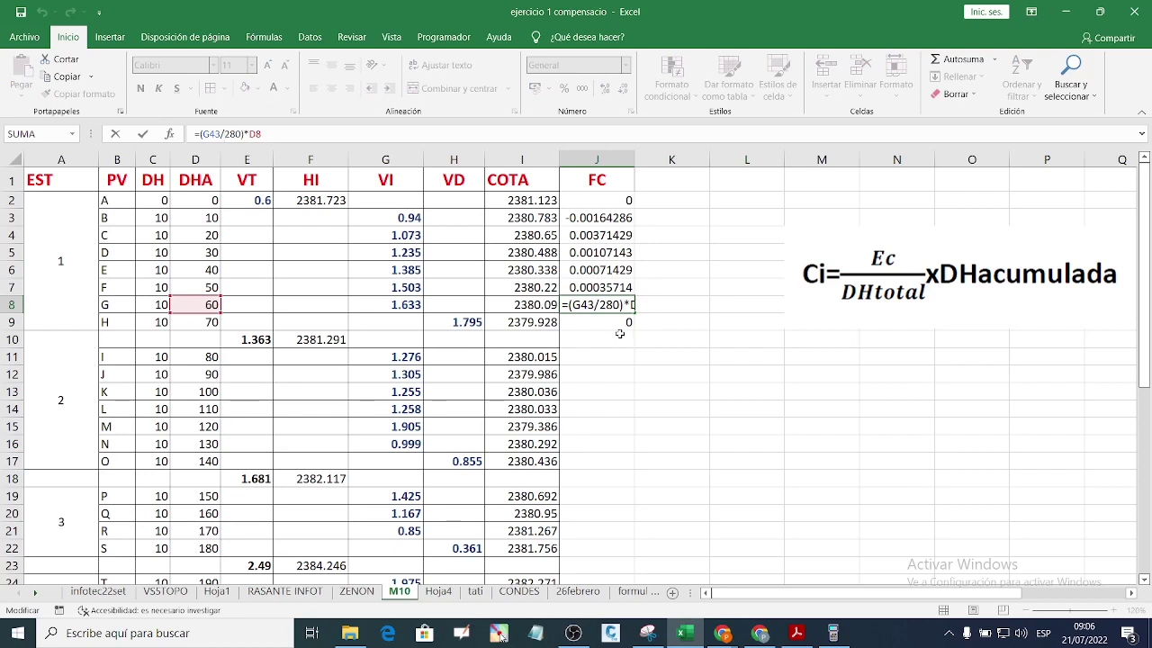
pyautogui.press('Return')
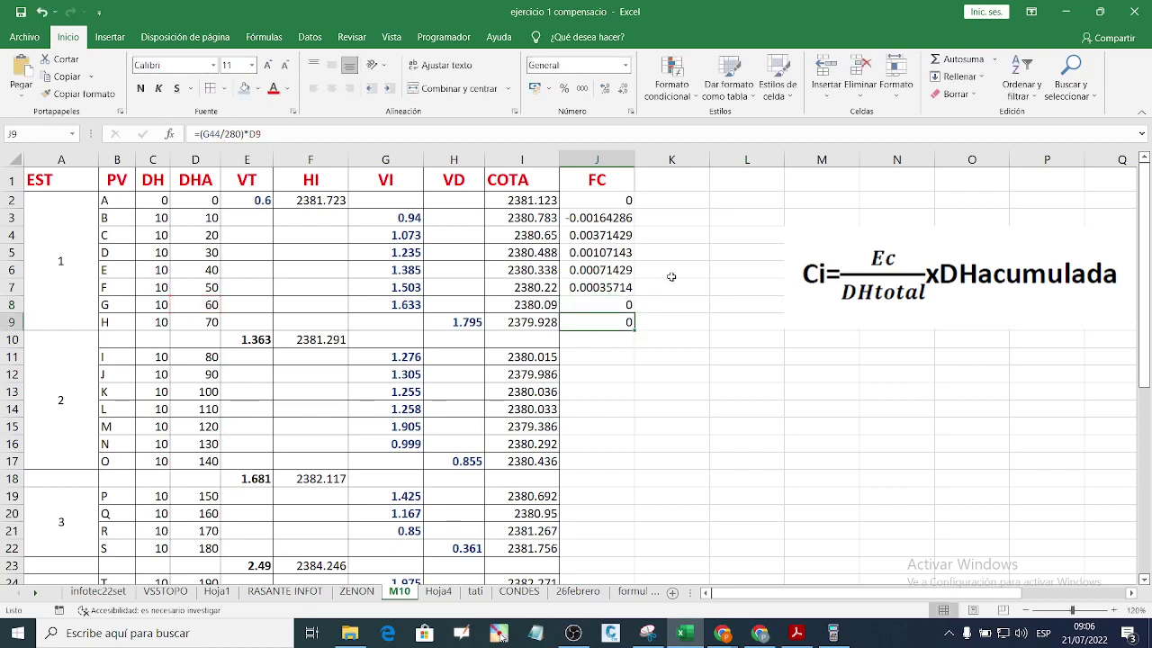
pyautogui.click(628, 307)
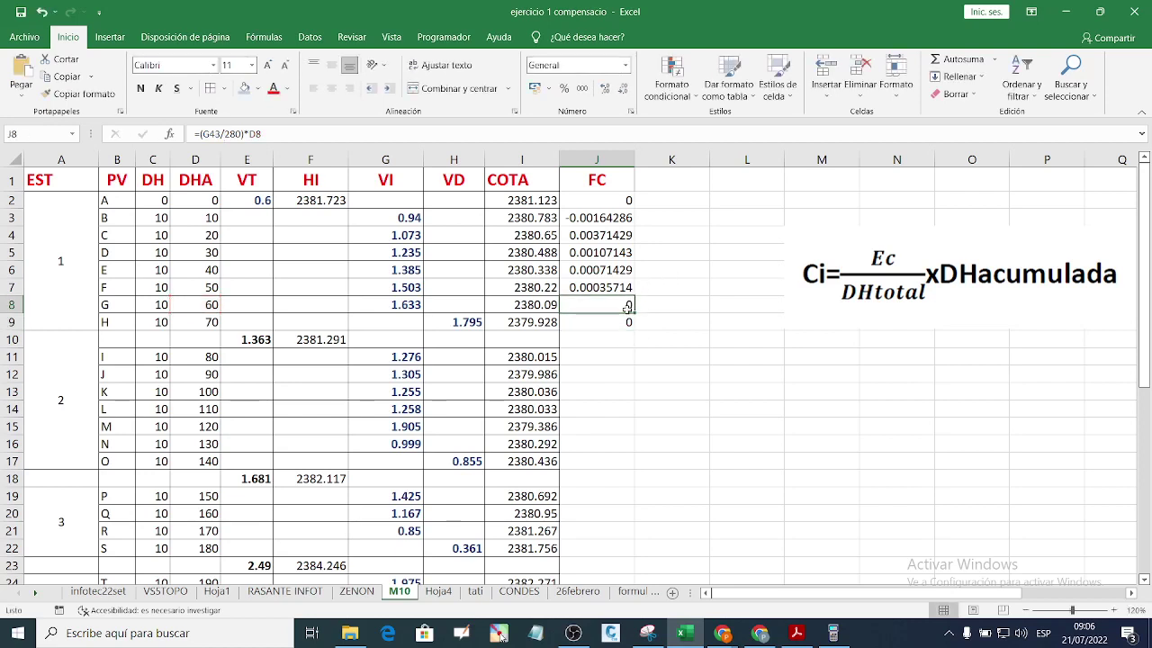
# Step: Fill the FC formula from J7 down to J9 again and inspect the formula in J8
pyautogui.click(626, 288)
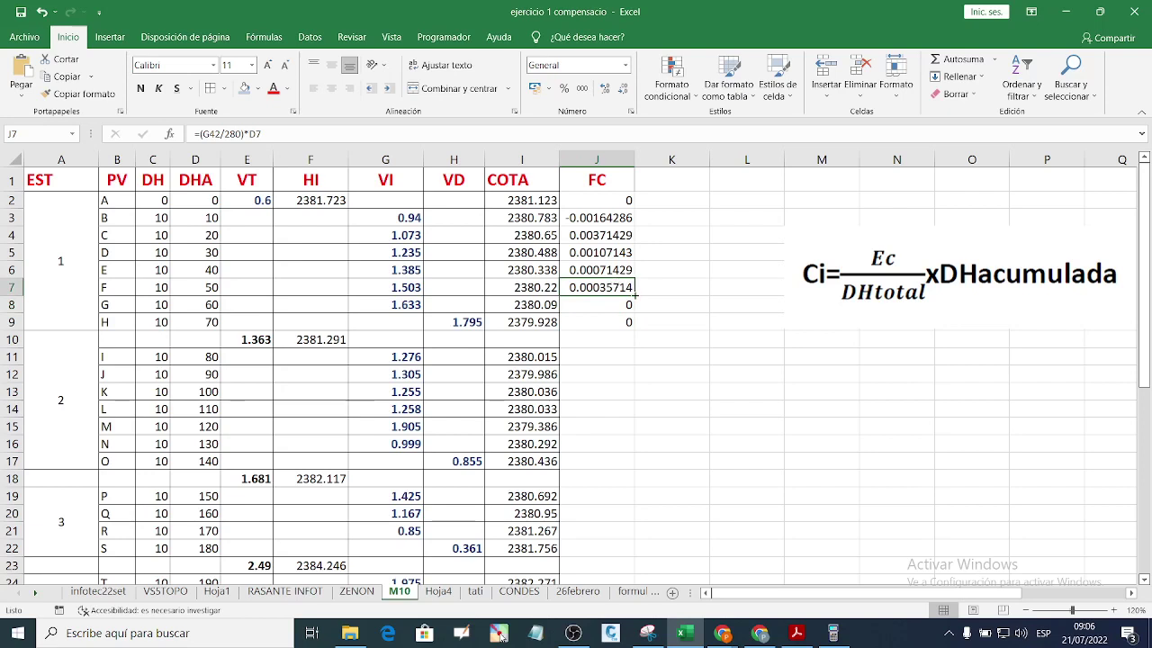
pyautogui.moveTo(634, 295); pyautogui.dragTo(634, 328)
pyautogui.click(625, 309)
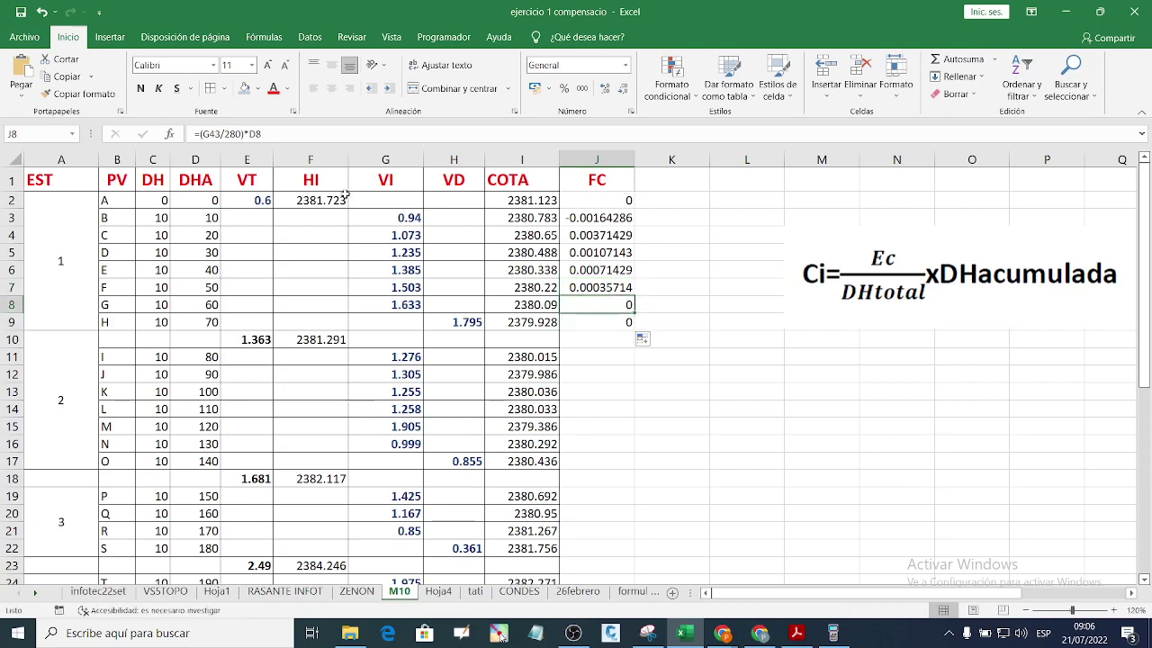
pyautogui.click(222, 135)
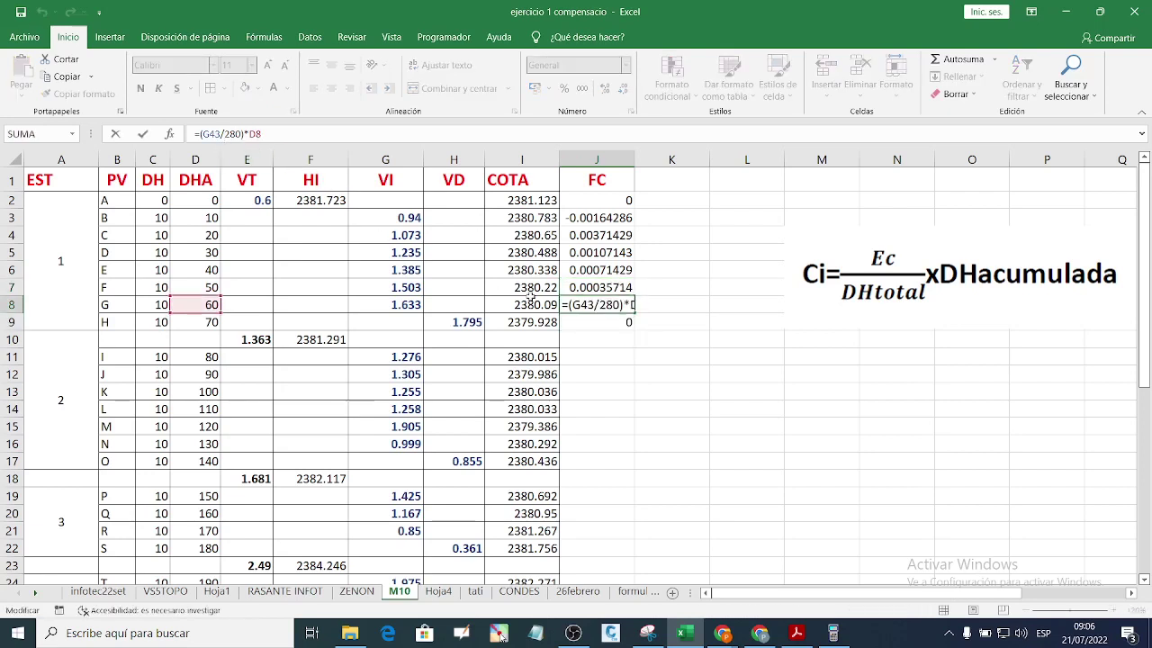
pyautogui.press('Escape')
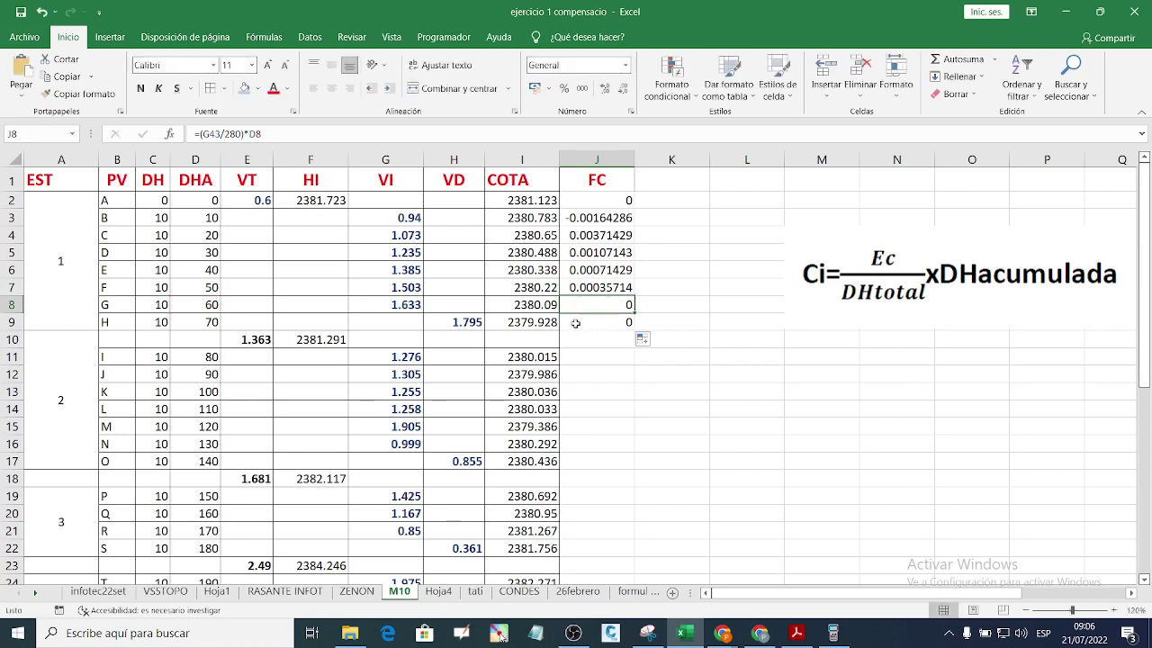
# Step: Change the G38 reference in the J3 formula to $G38 and fill the formula down to J9
pyautogui.click(599, 216)
pyautogui.click(225, 133)
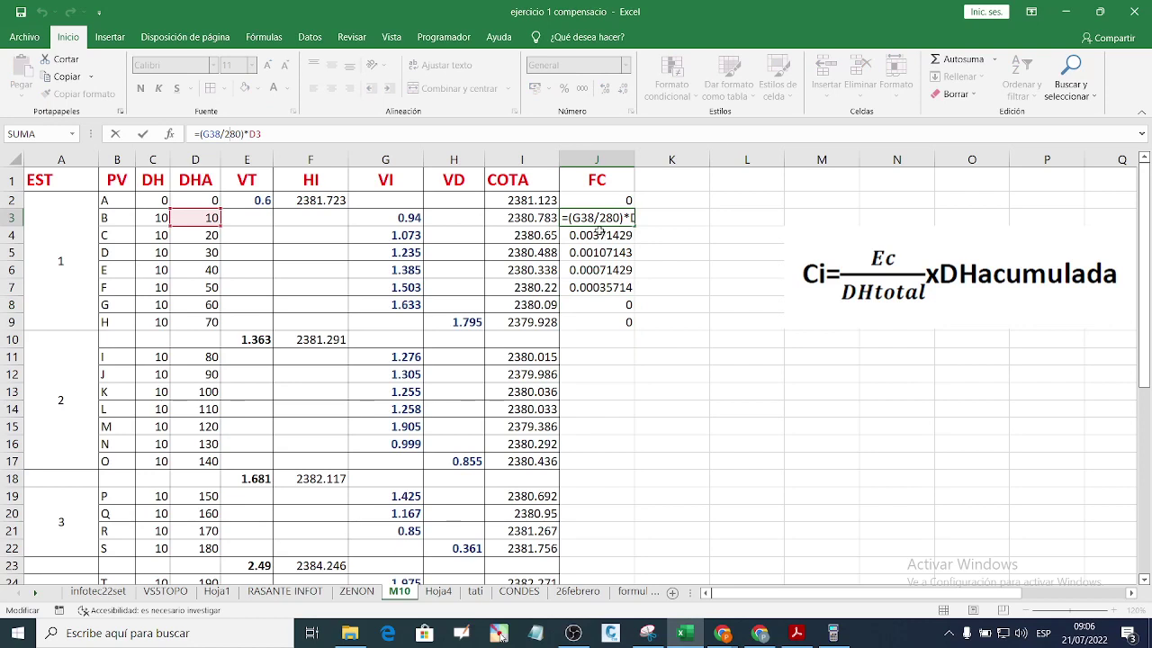
pyautogui.click(599, 236)
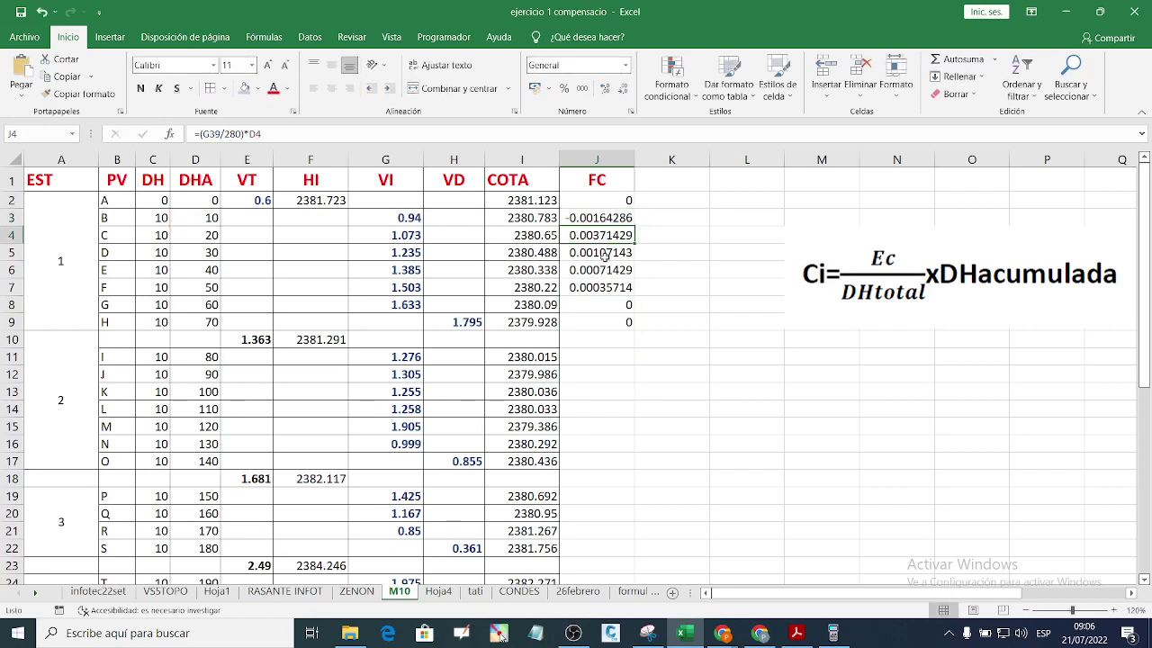
pyautogui.click(598, 218)
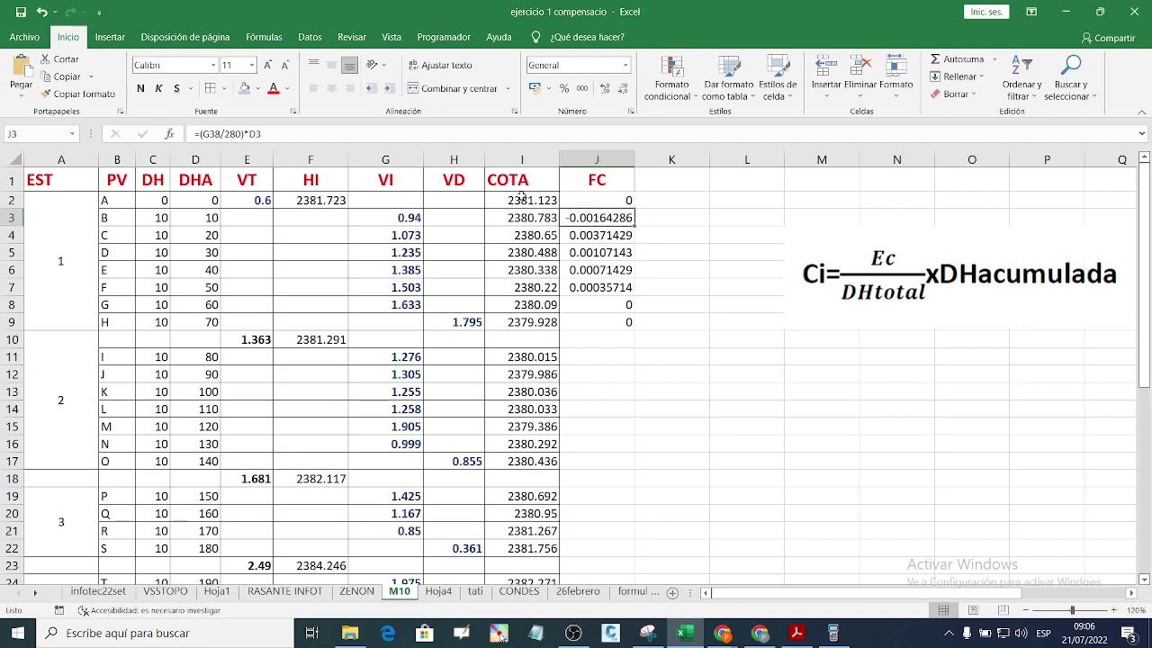
pyautogui.click(205, 134)
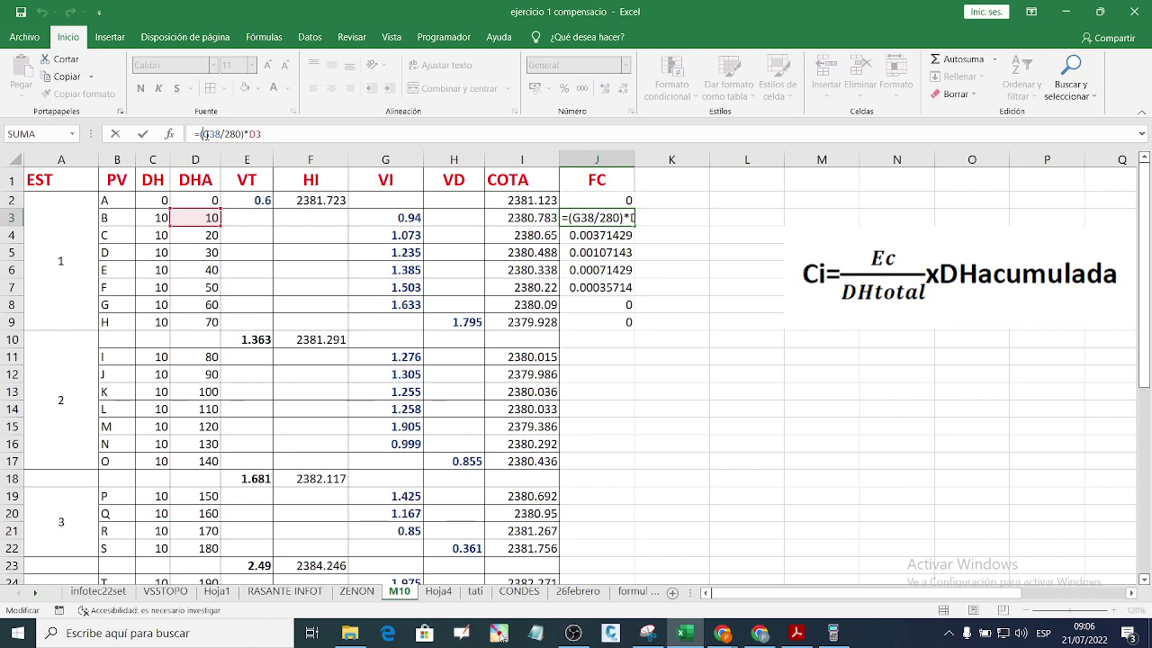
pyautogui.write('$')
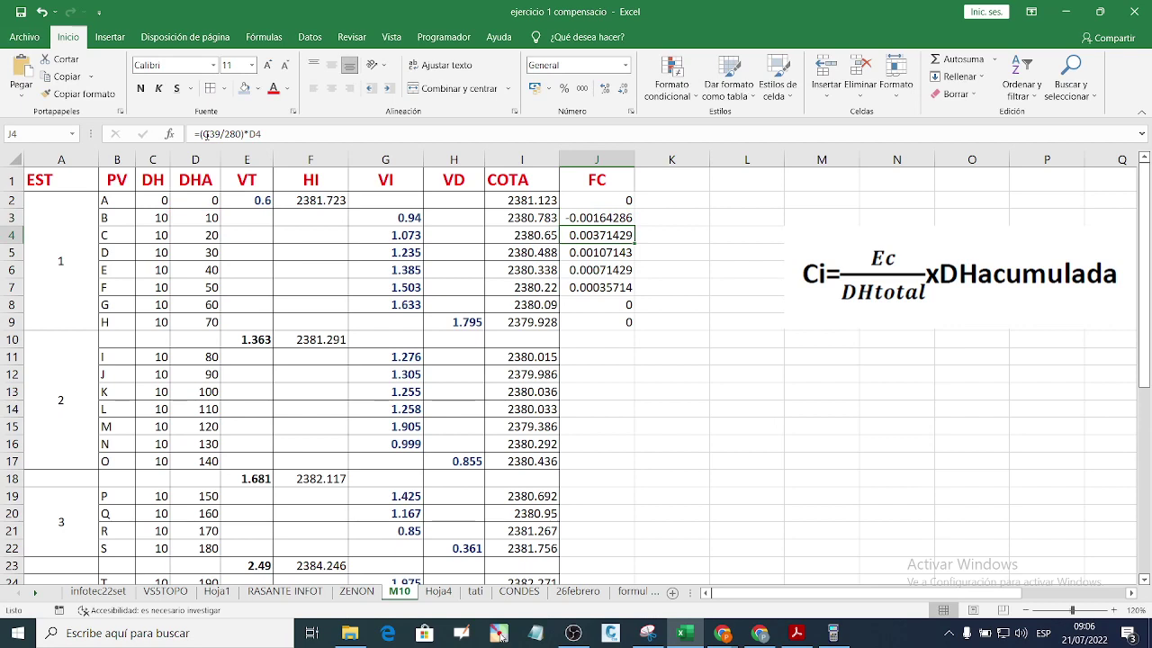
pyautogui.click(585, 222)
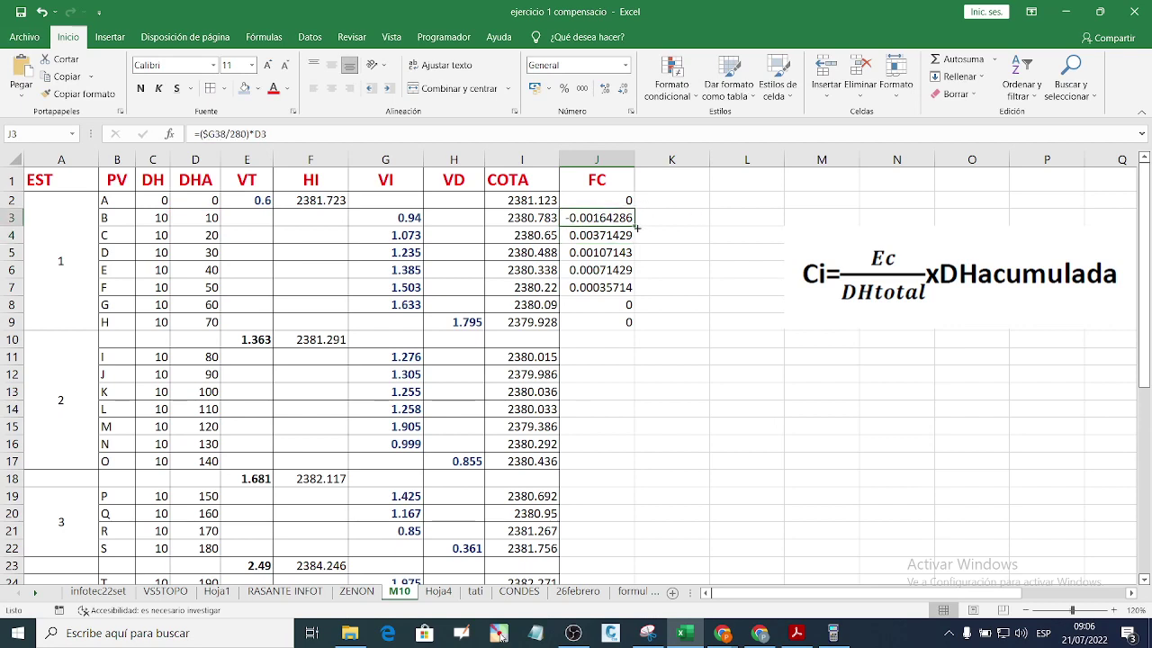
pyautogui.moveTo(636, 227); pyautogui.dragTo(637, 324)
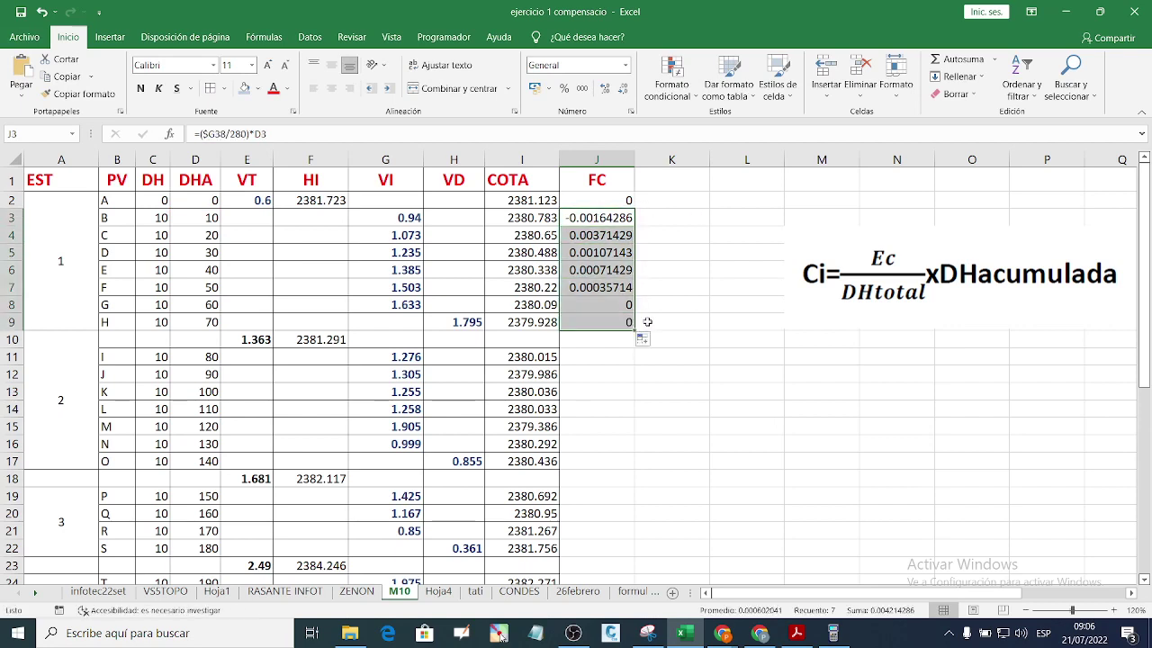
# Step: Edit the J3 formula to =(G$38/280)*D3 so the row is fixed, and fill it down to J9
pyautogui.click(608, 225)
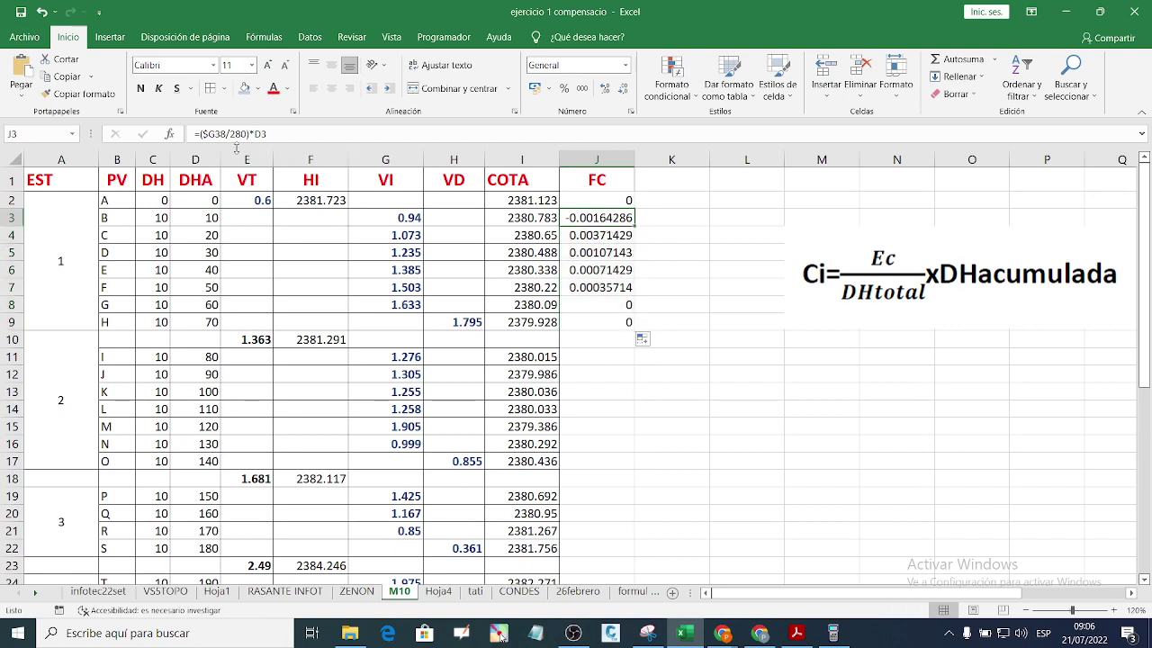
pyautogui.click(206, 133)
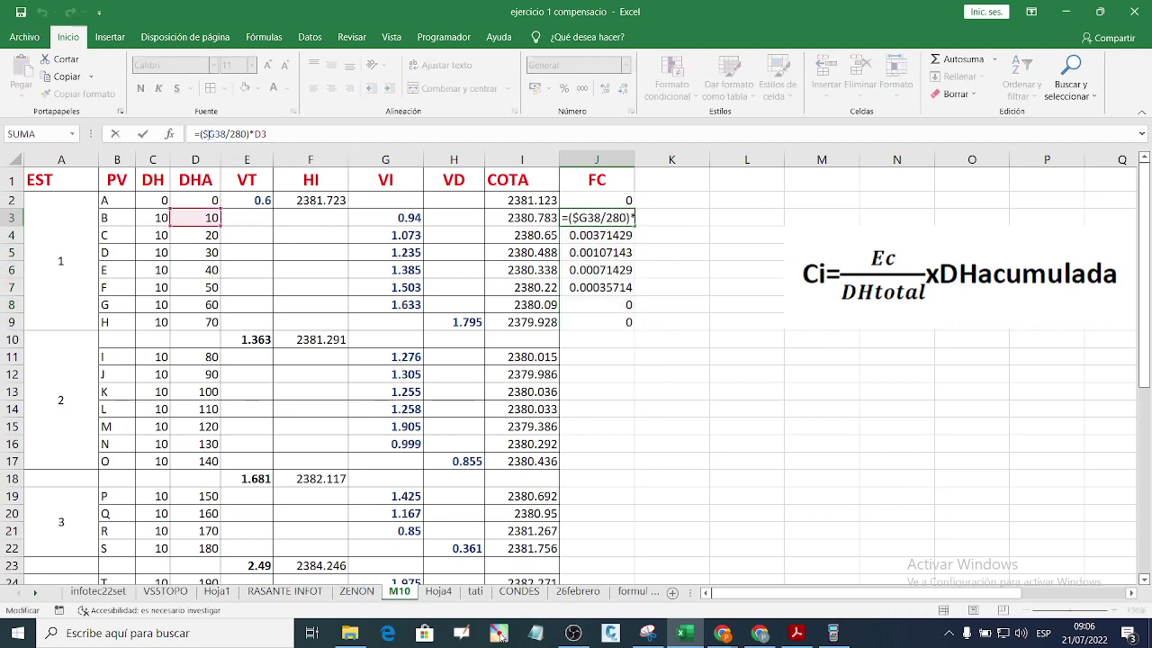
pyautogui.press('BackSpace')
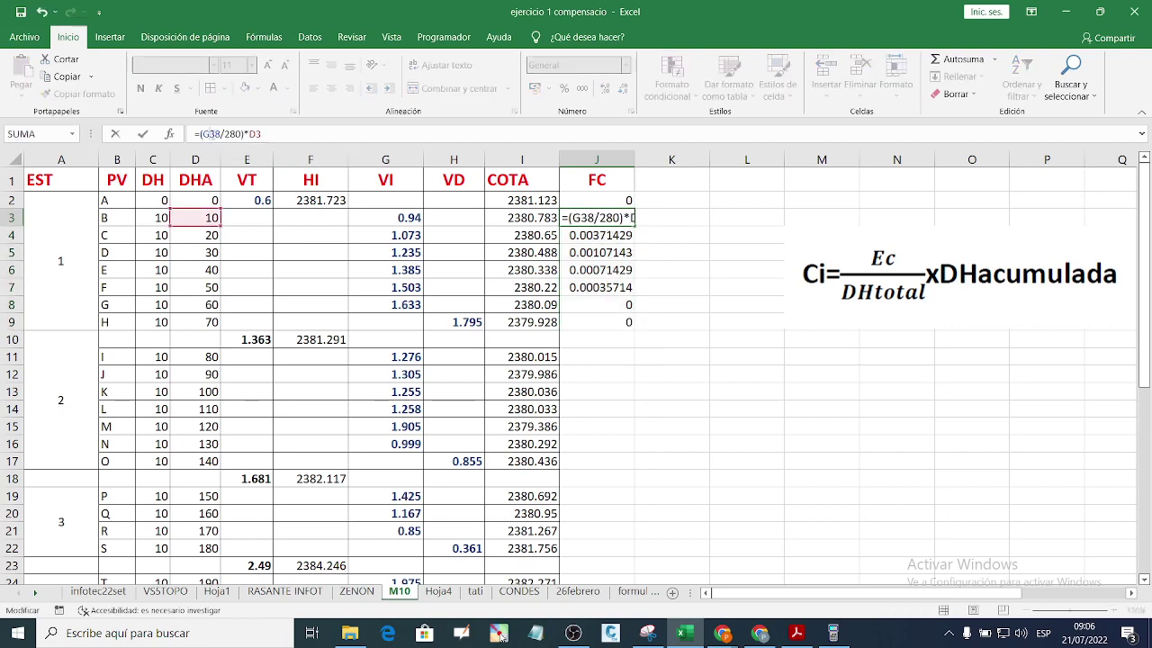
pyautogui.click(206, 133)
pyautogui.write('$')
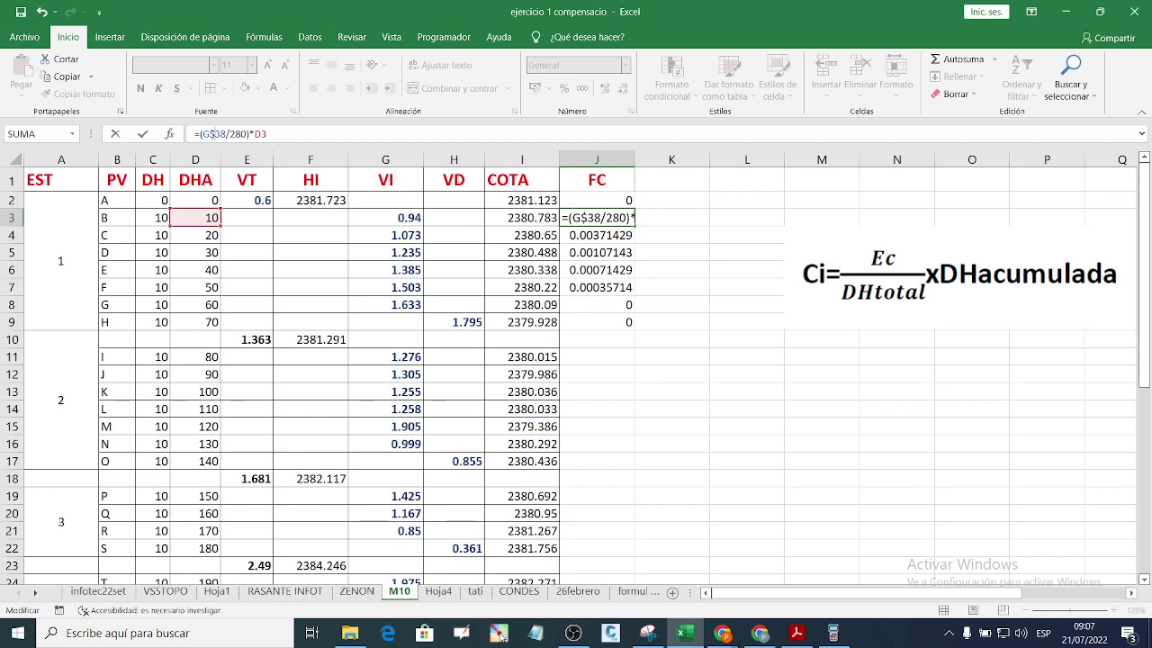
pyautogui.press('Return')
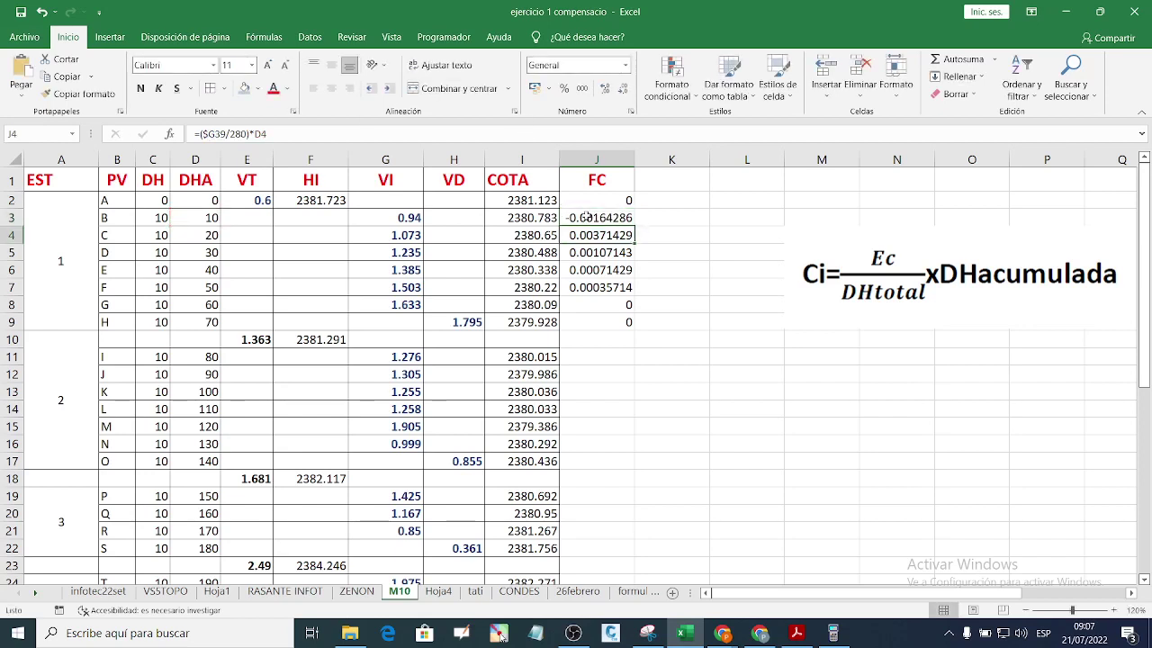
pyautogui.moveTo(585, 217); pyautogui.dragTo(635, 327)
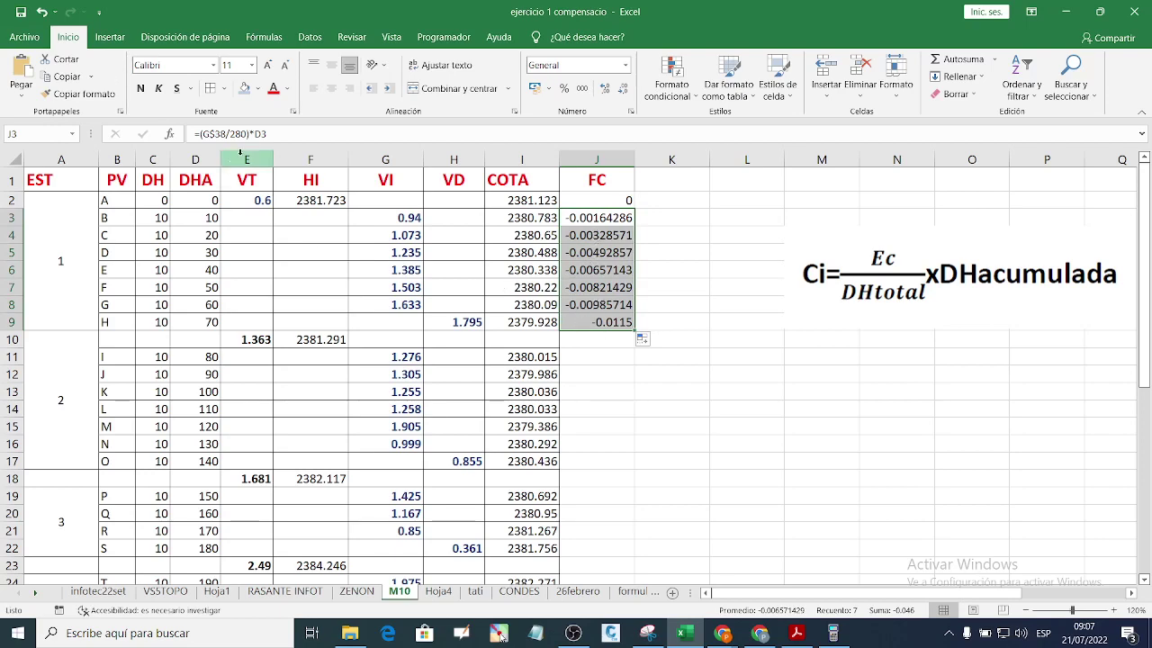
pyautogui.scroll(-2, 607, 332)
pyautogui.scroll(2, 611, 322)
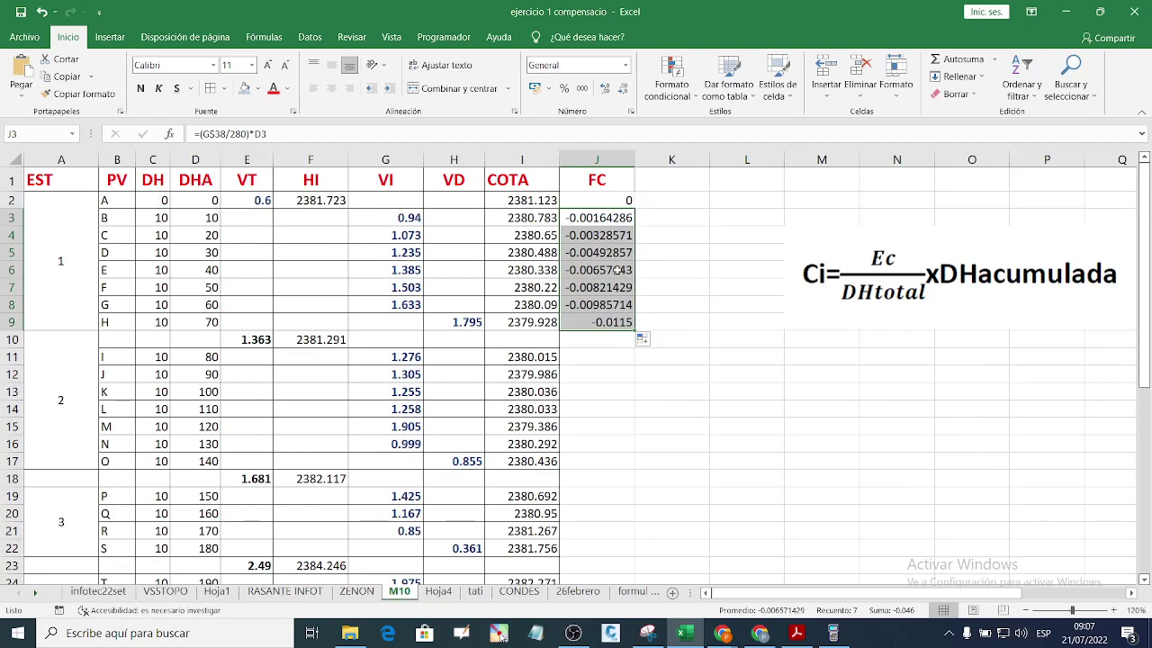
# Step: Copy the FC correction in J3, paste it as values only into J11, and check the pasted content
pyautogui.click(588, 360)
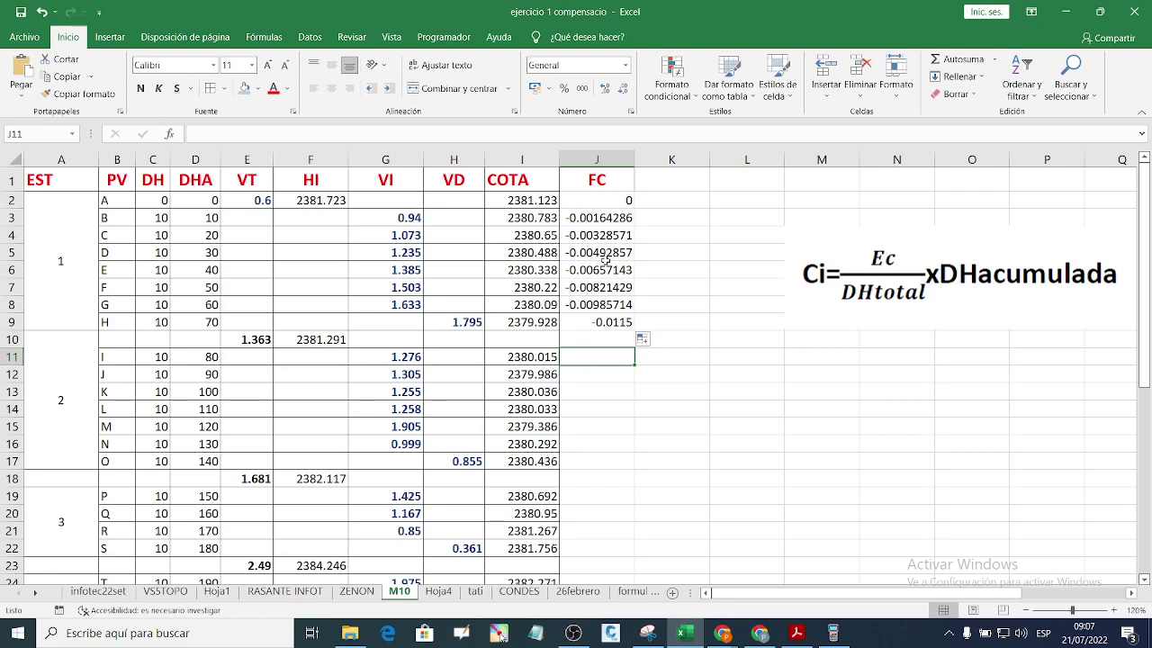
pyautogui.click(601, 223)
pyautogui.rightClick(601, 224)
pyautogui.click(630, 250)
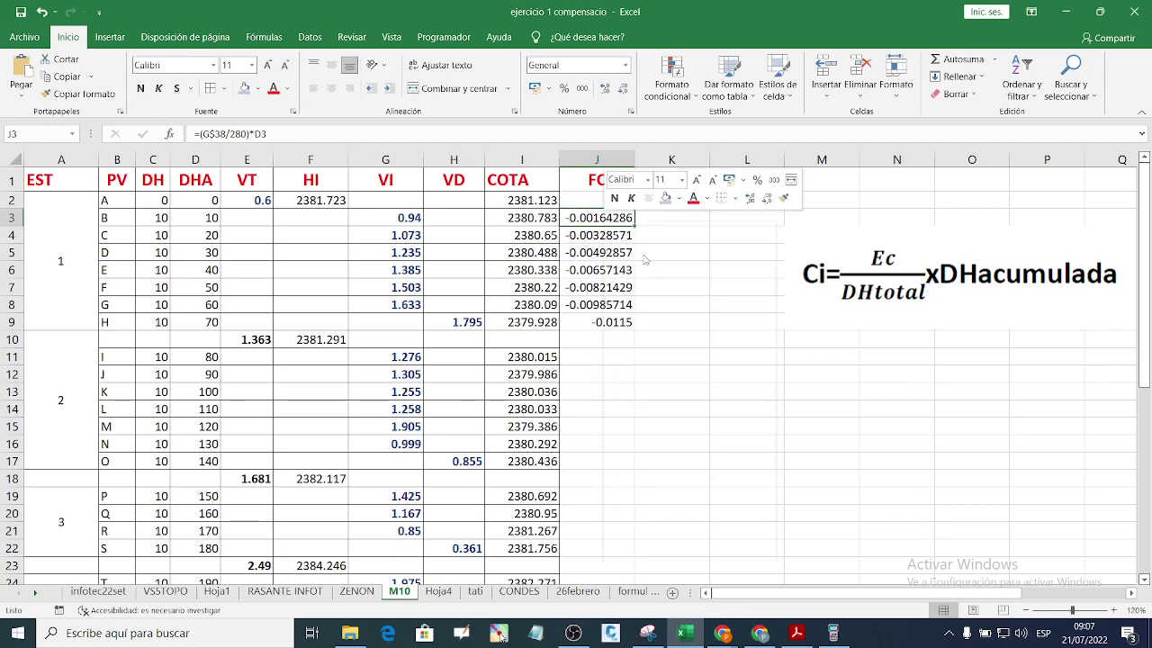
pyautogui.rightClick(587, 356)
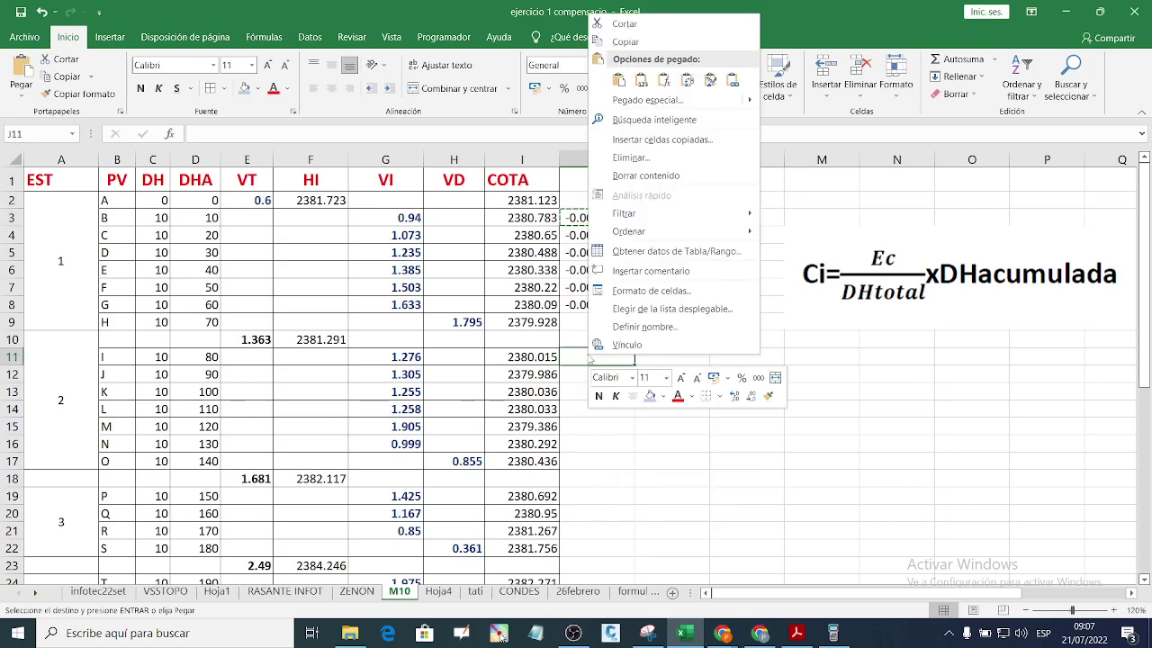
pyautogui.click(641, 81)
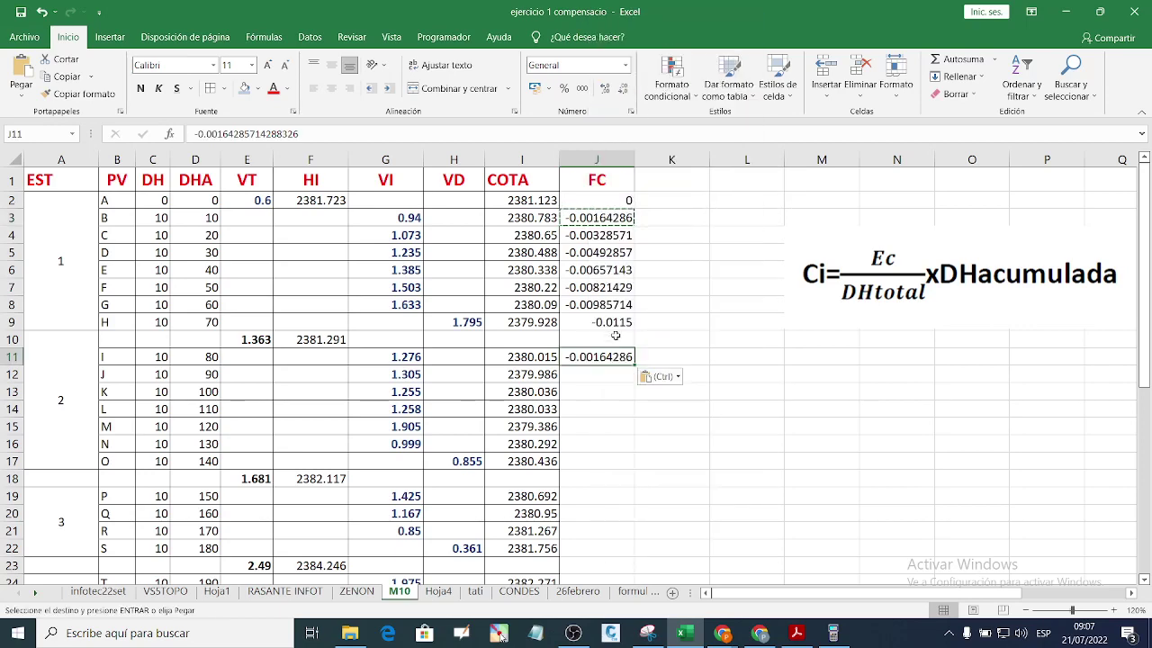
pyautogui.click(240, 134)
pyautogui.click(605, 357)
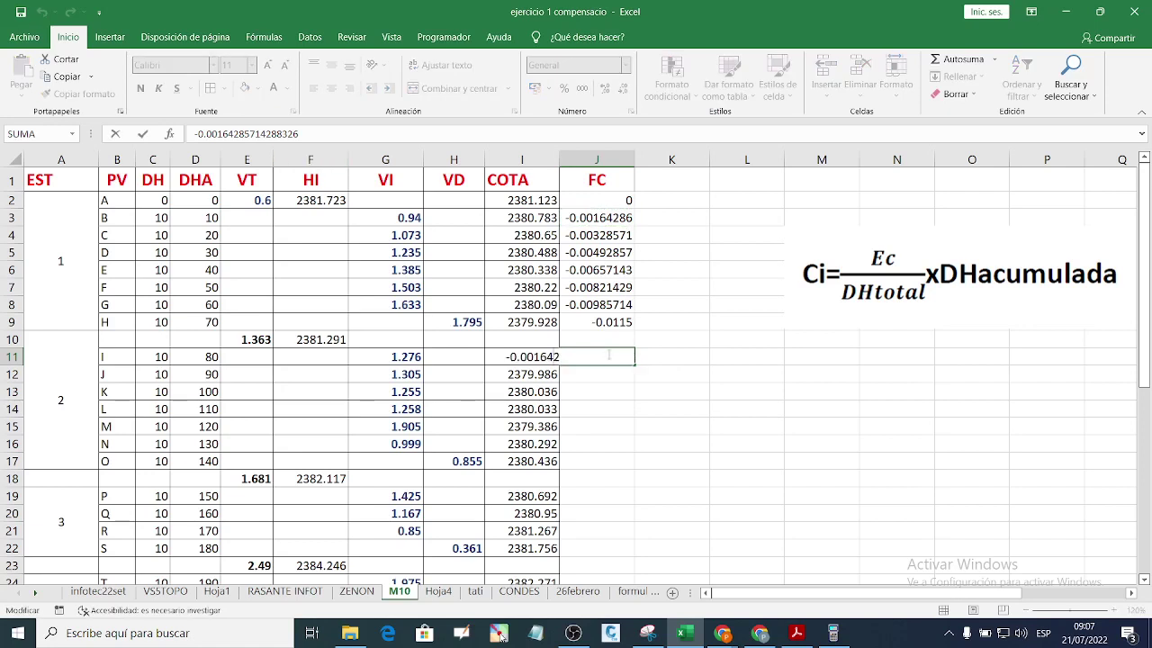
pyautogui.click(650, 396)
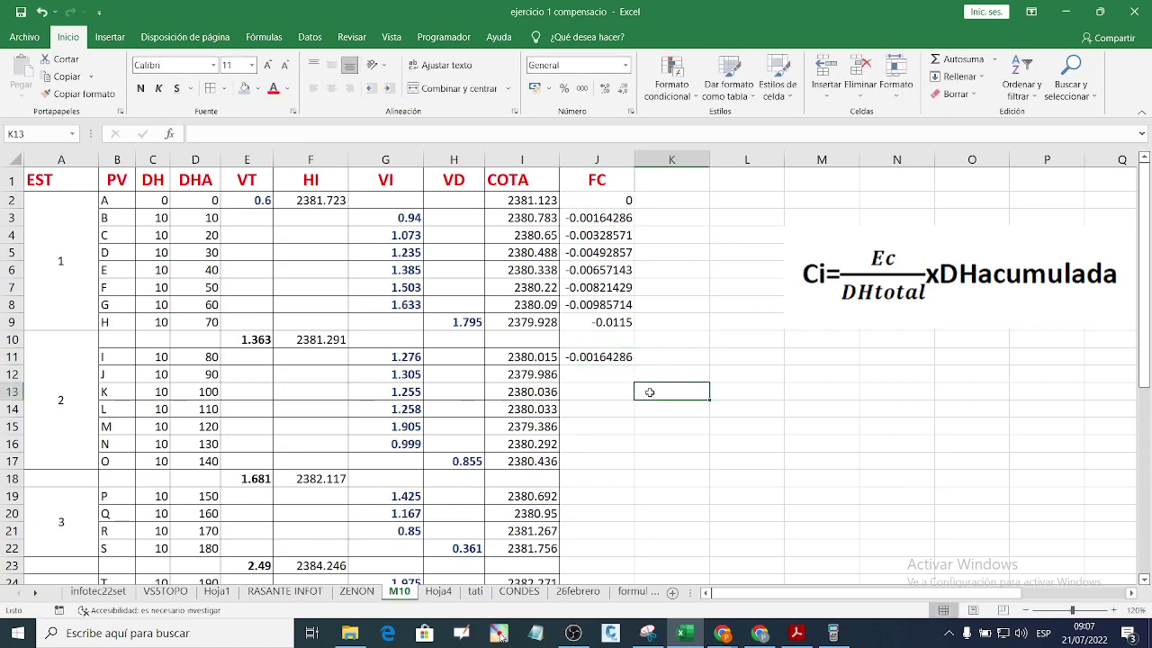
# Step: Clear cell J11 and try to paste the FC correction from J3 into it as a link
pyautogui.click(595, 358)
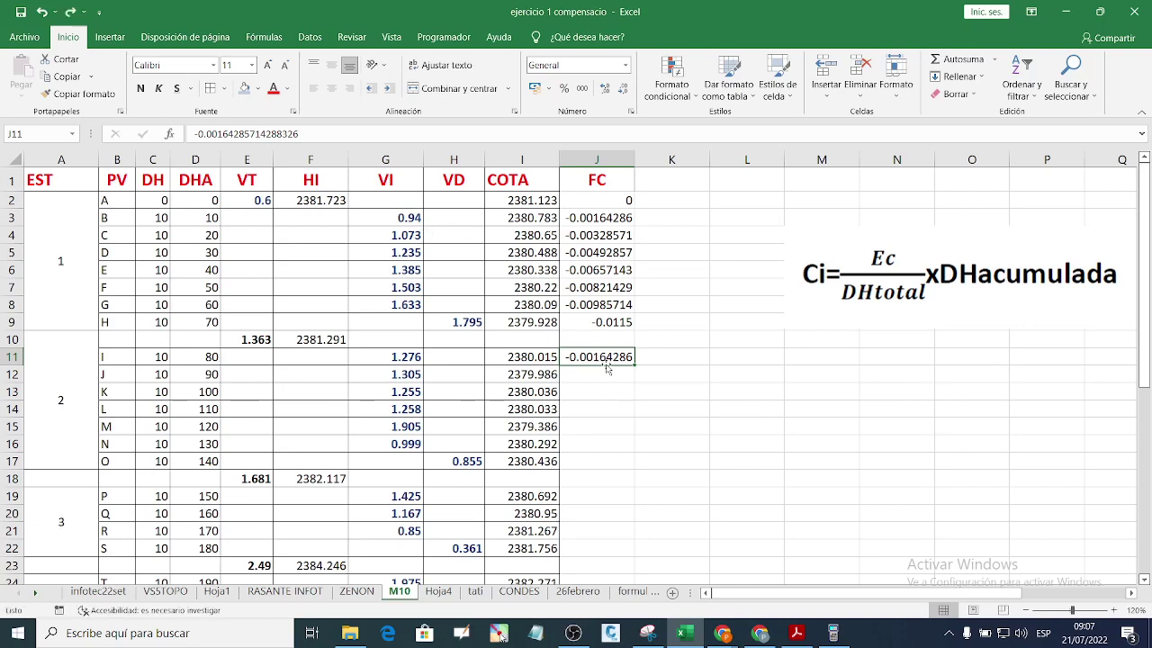
pyautogui.press('Delete')
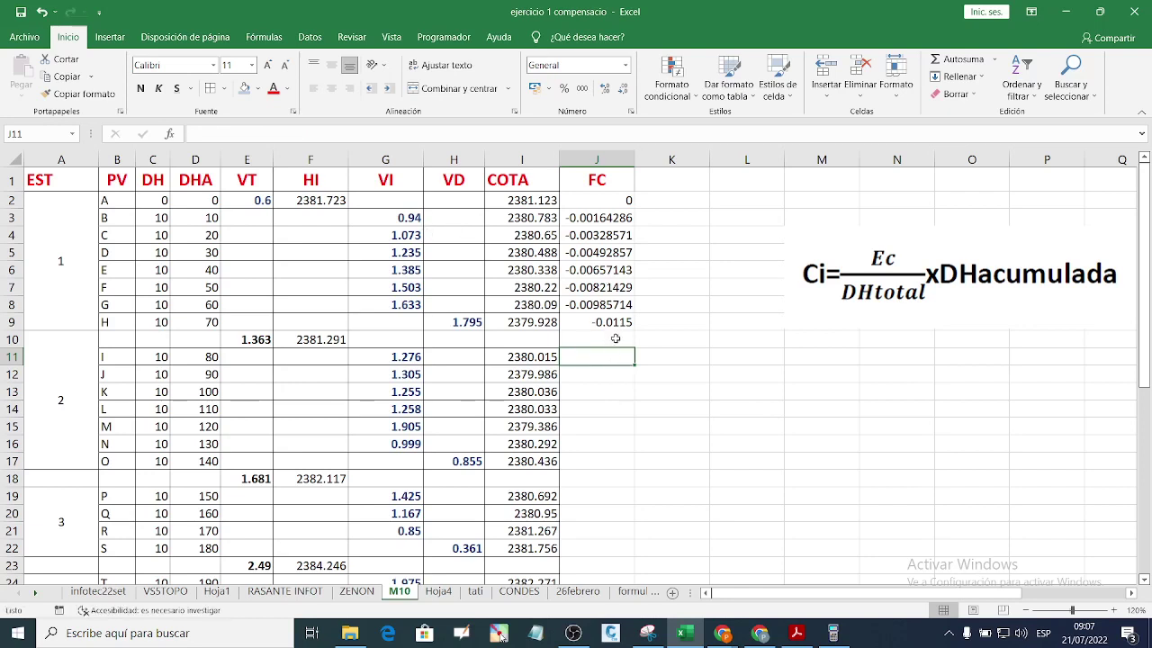
pyautogui.click(598, 218)
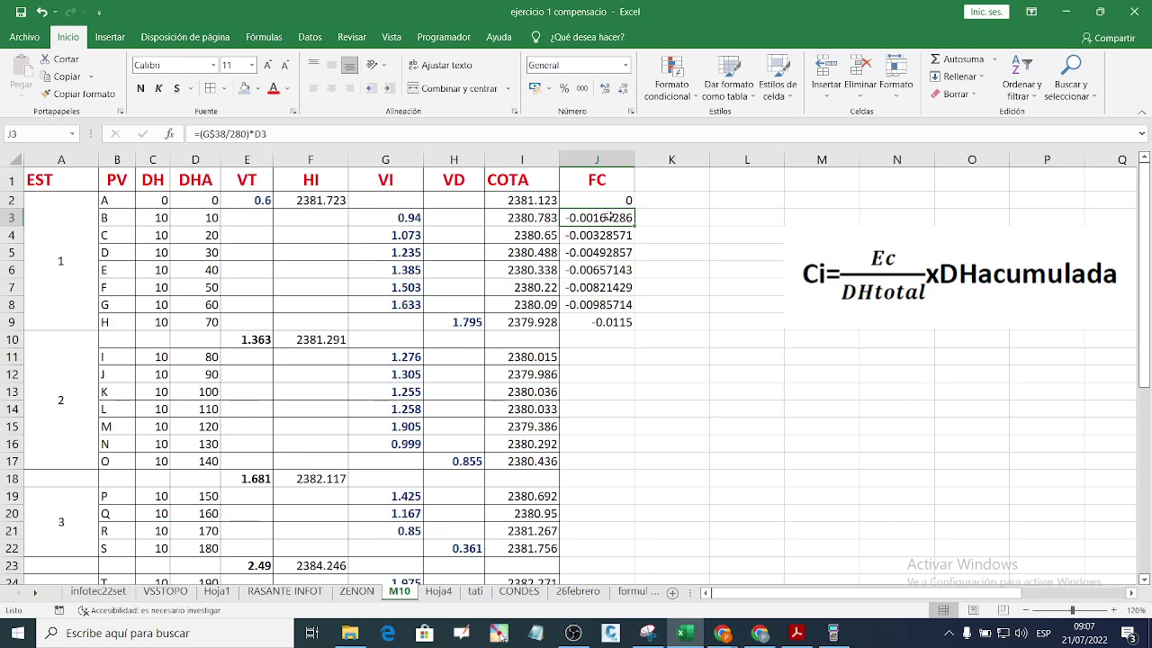
pyautogui.rightClick(609, 217)
pyautogui.click(634, 245)
pyautogui.rightClick(599, 359)
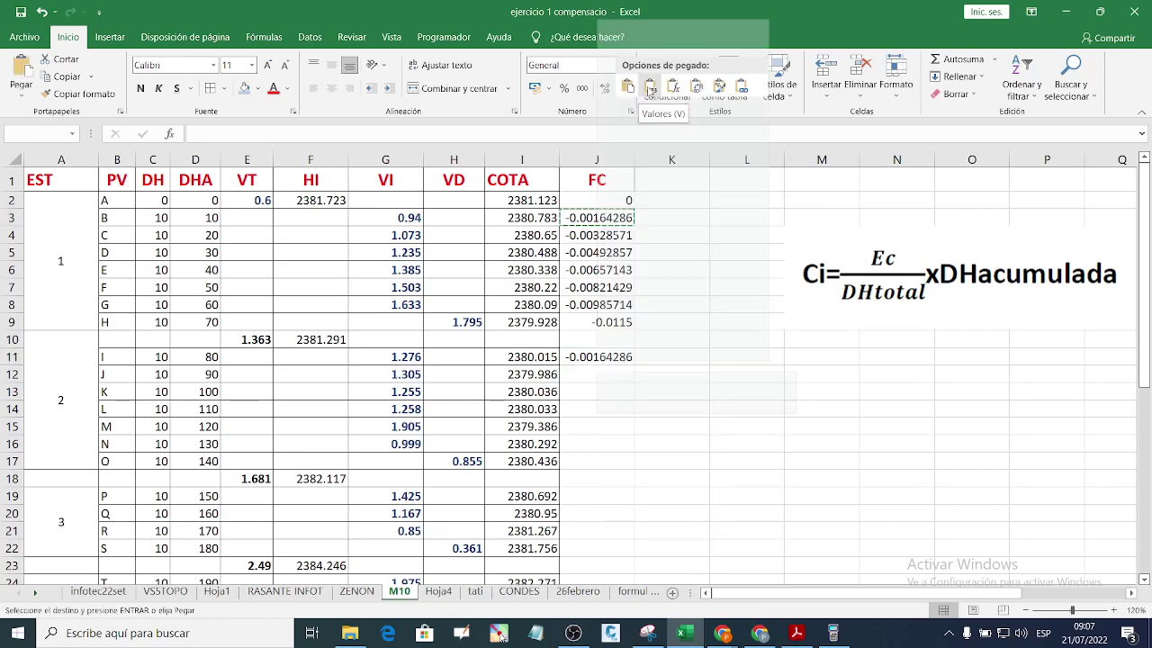
pyautogui.click(650, 86)
pyautogui.click(743, 90)
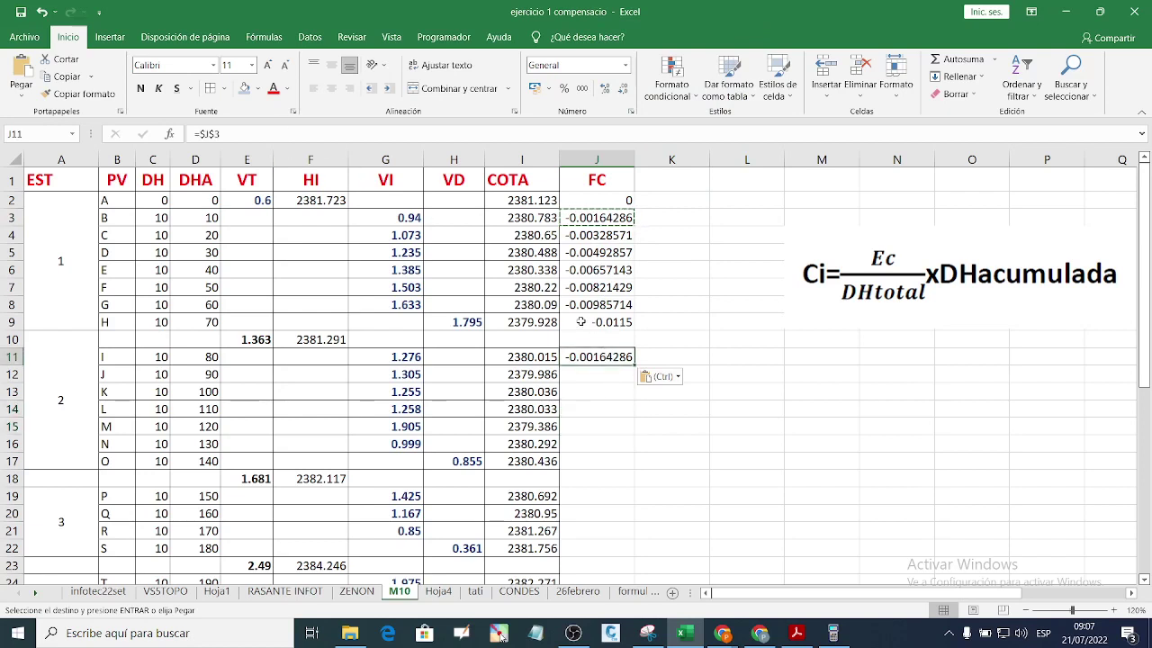
pyautogui.hotkey('ctrl', 'z')
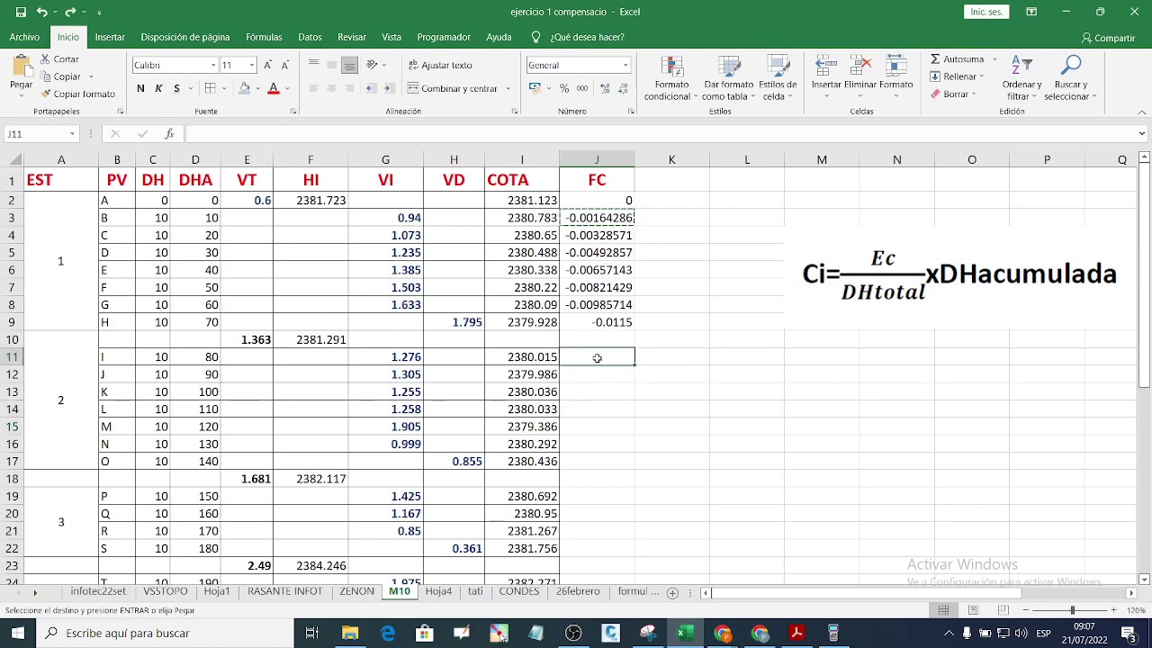
pyautogui.write('=')
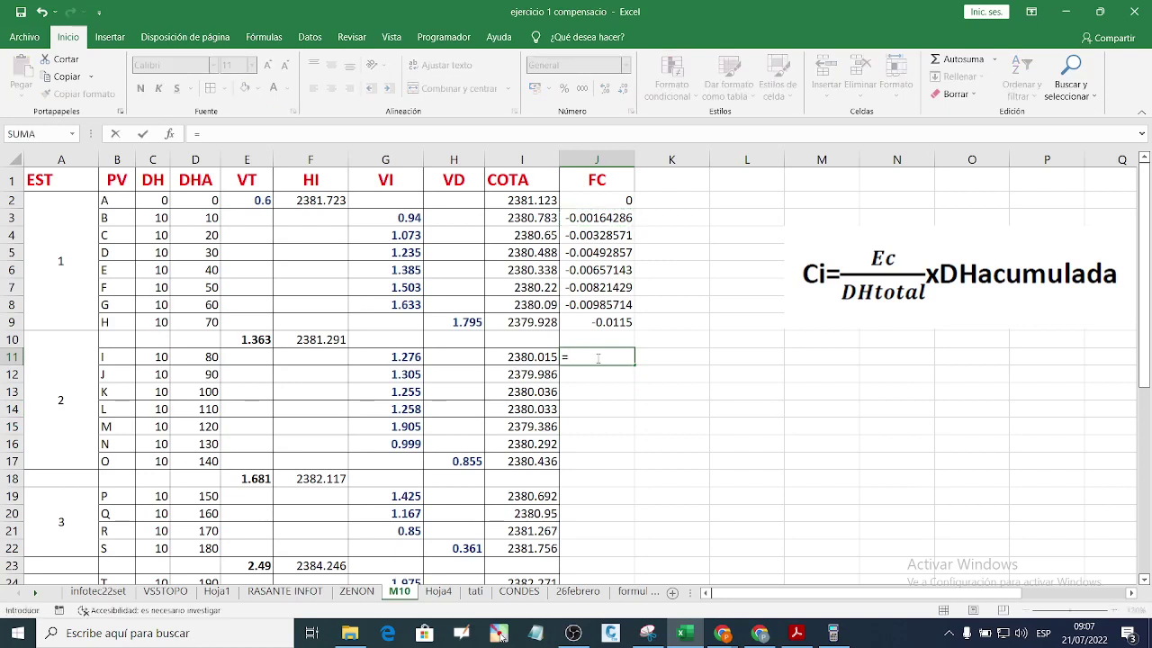
pyautogui.press('Left')
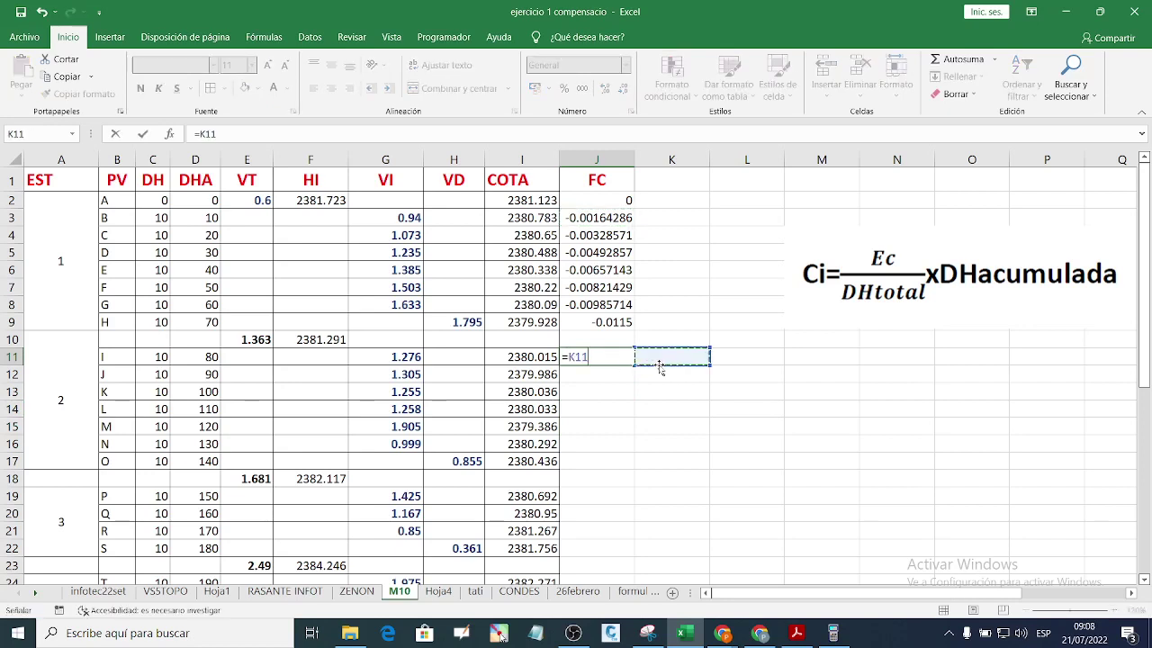
pyautogui.press('Escape')
# Step: Fill the FC formula from J3 down through every row of the table to J34
pyautogui.click(614, 224)
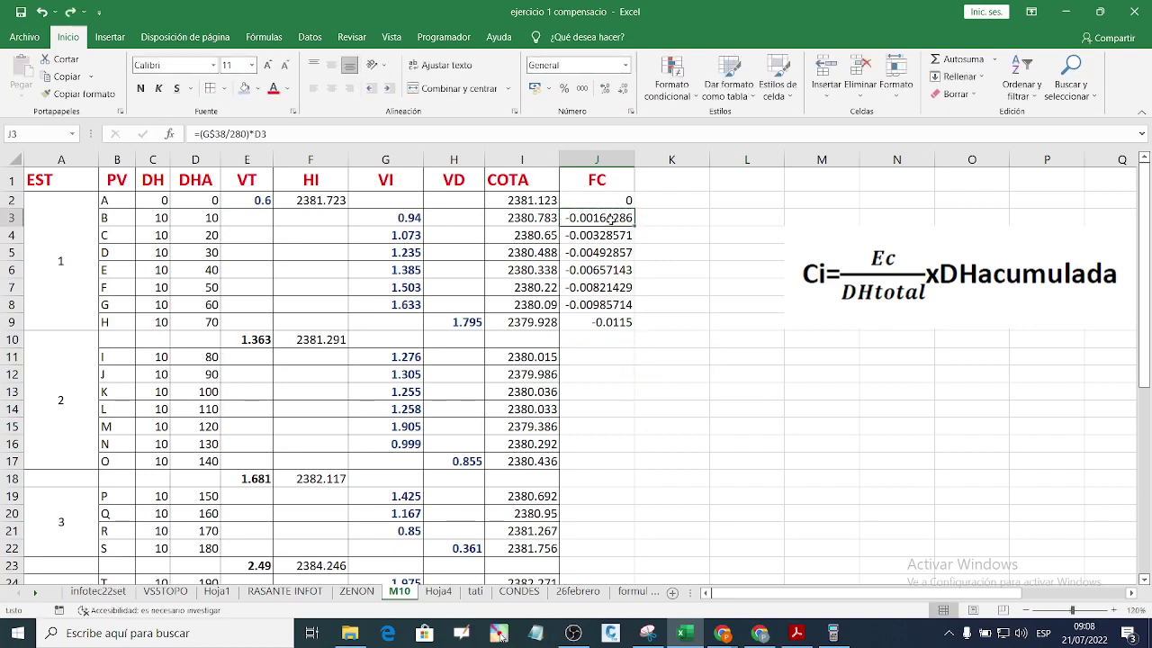
pyautogui.moveTo(637, 225); pyautogui.dragTo(654, 532)
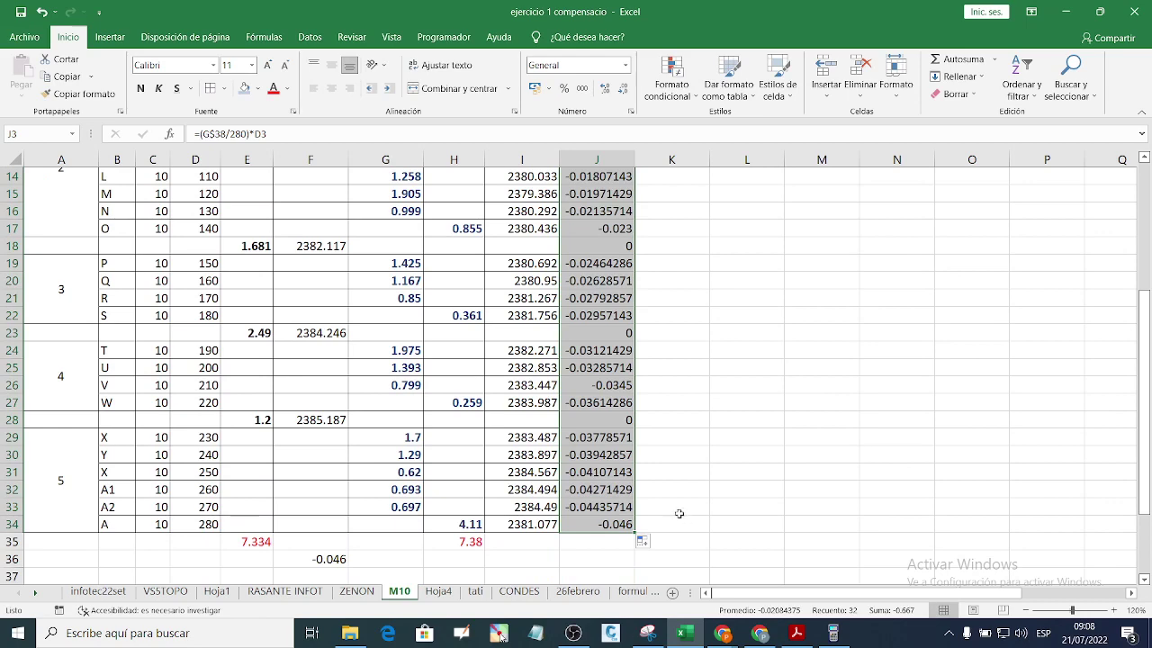
pyautogui.scroll(-1, 587, 533)
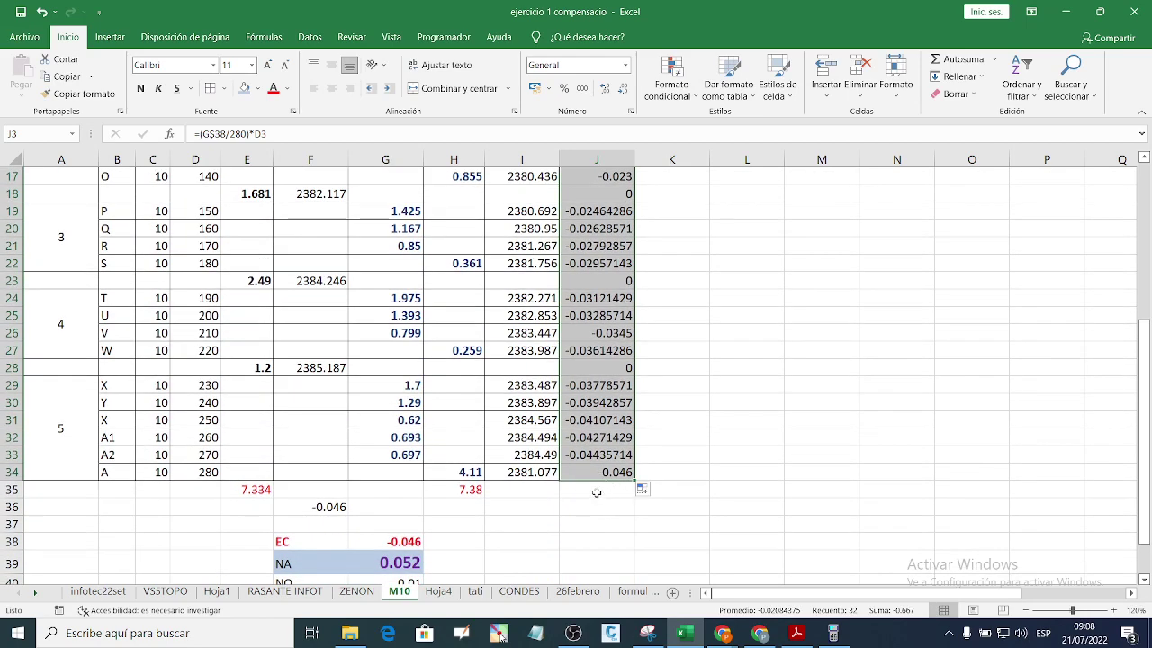
pyautogui.scroll(-1, 592, 484)
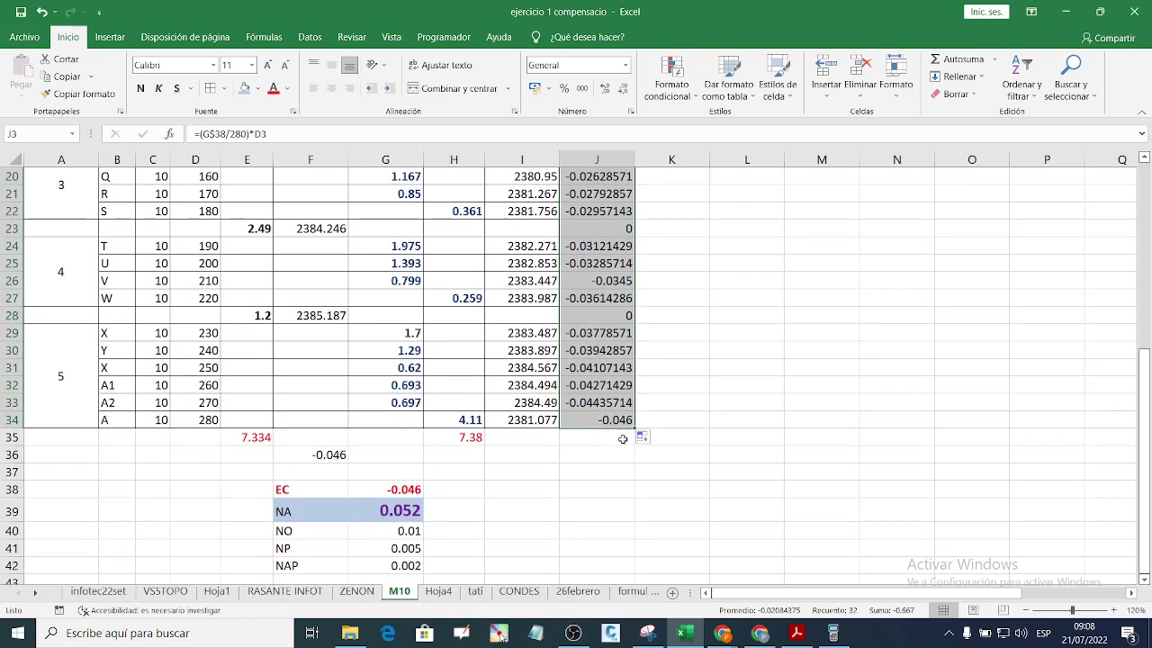
# Step: Outline the last FC value in J34 and the EC value in G38 with black annotation rectangles, and end the annotation
pyautogui.click(536, 633)
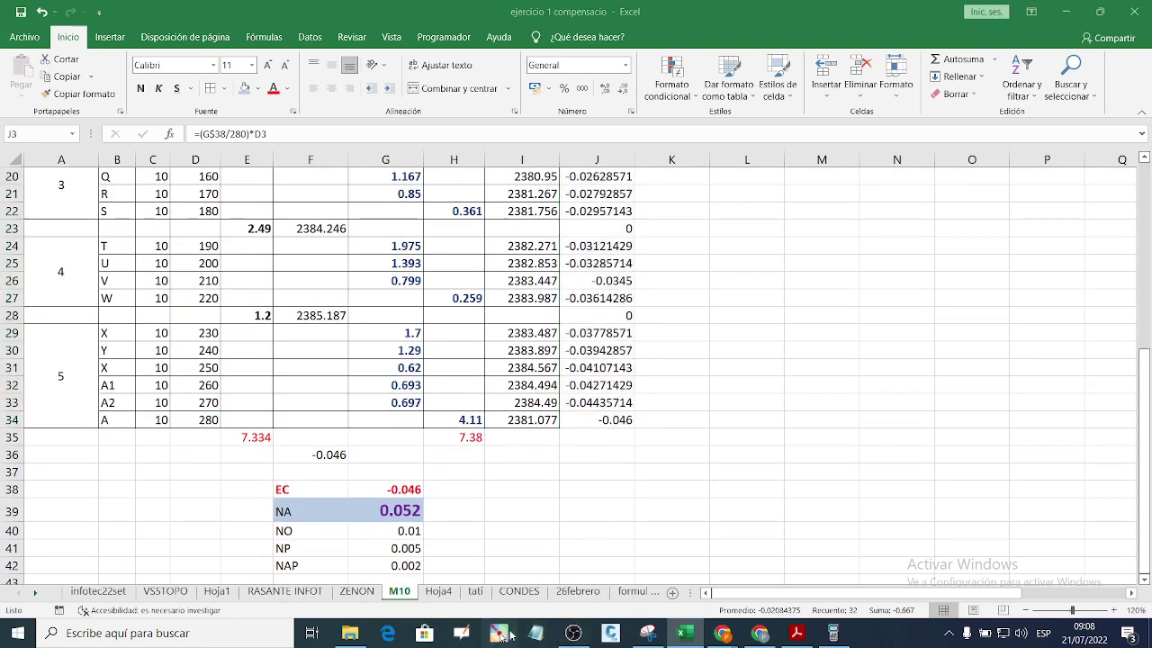
pyautogui.click(1113, 73)
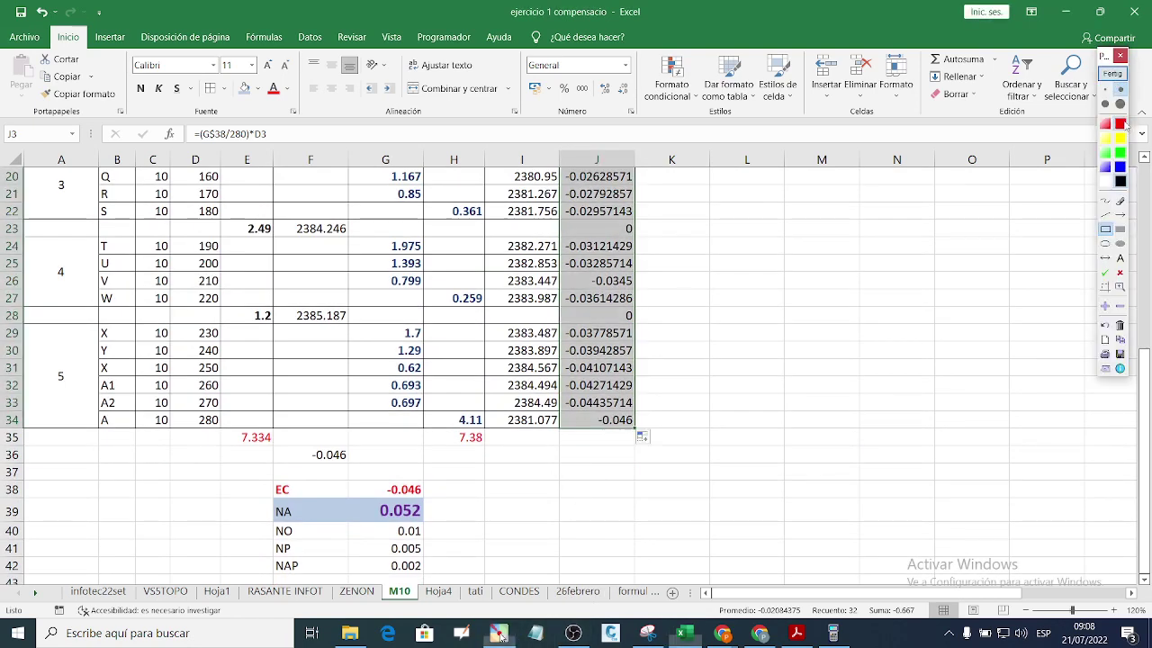
pyautogui.moveTo(644, 415)
pyautogui.mouseDown()
pyautogui.moveTo(635, 432)
pyautogui.moveTo(585, 434)
pyautogui.mouseUp()
pyautogui.moveTo(441, 496); pyautogui.dragTo(371, 479)
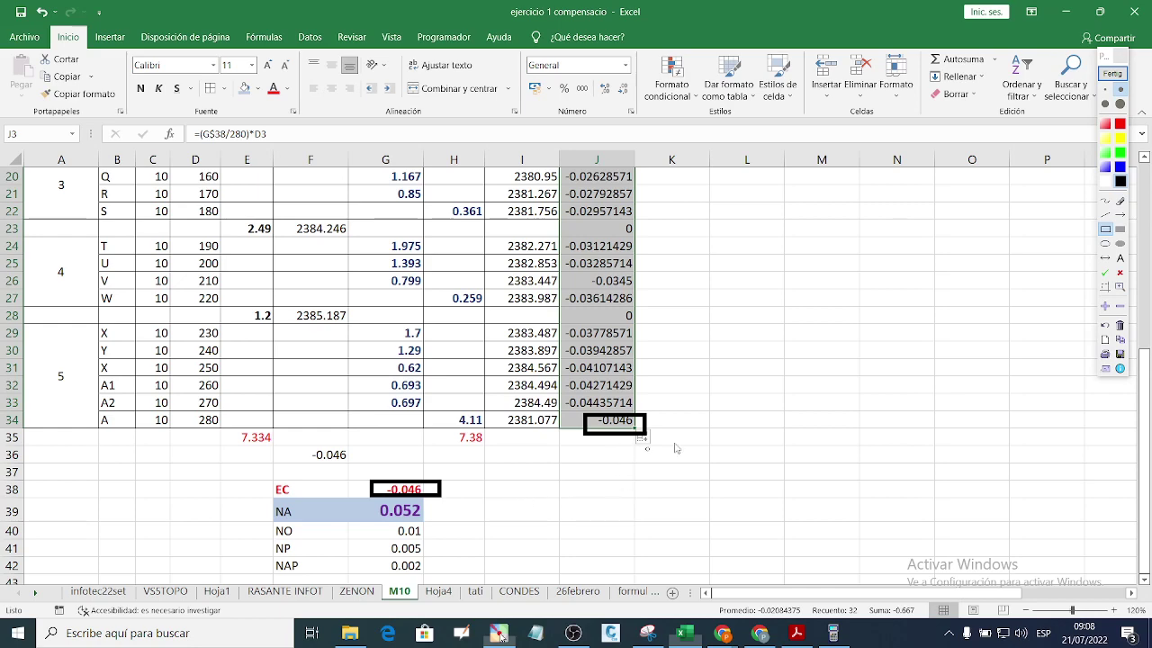
pyautogui.click(1122, 56)
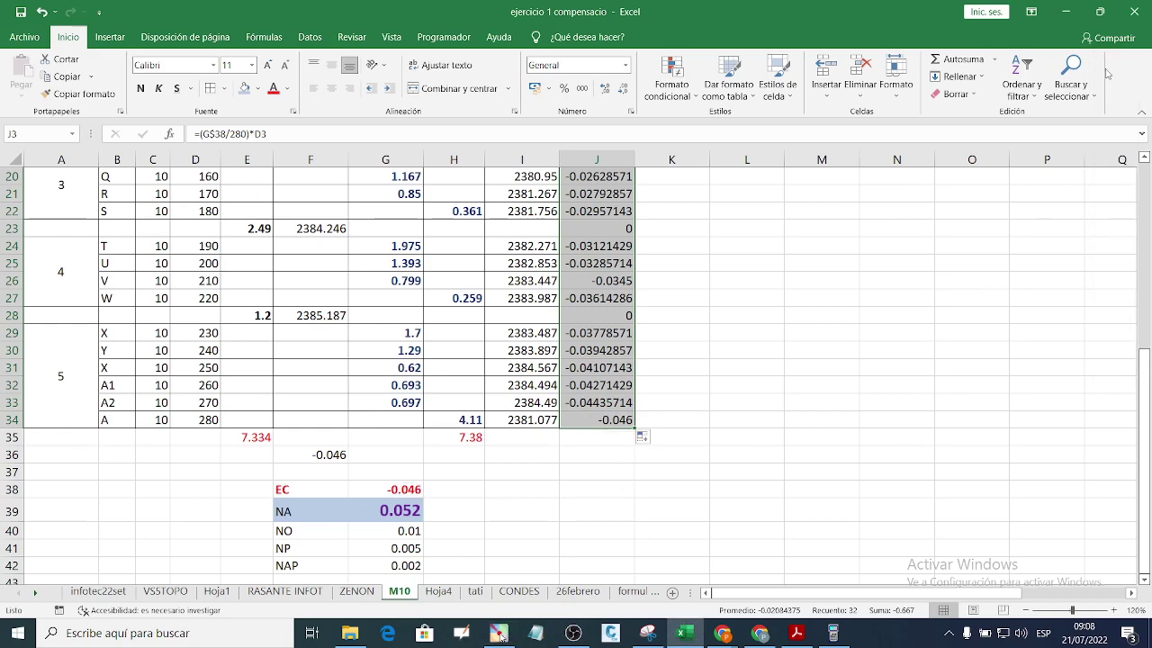
# Step: Examine the FC and COTA columns from the first point down to the closing point and the EC value below
pyautogui.scroll(1, 694, 428)
pyautogui.scroll(4, 694, 428)
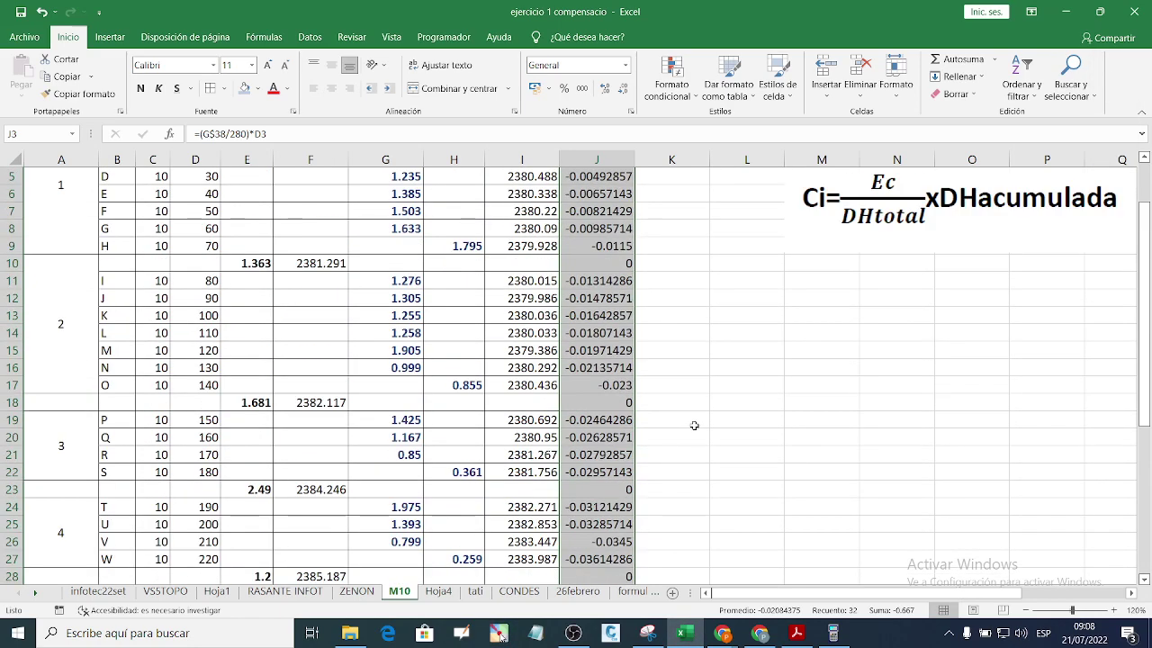
pyautogui.click(735, 398)
pyautogui.scroll(2, 712, 365)
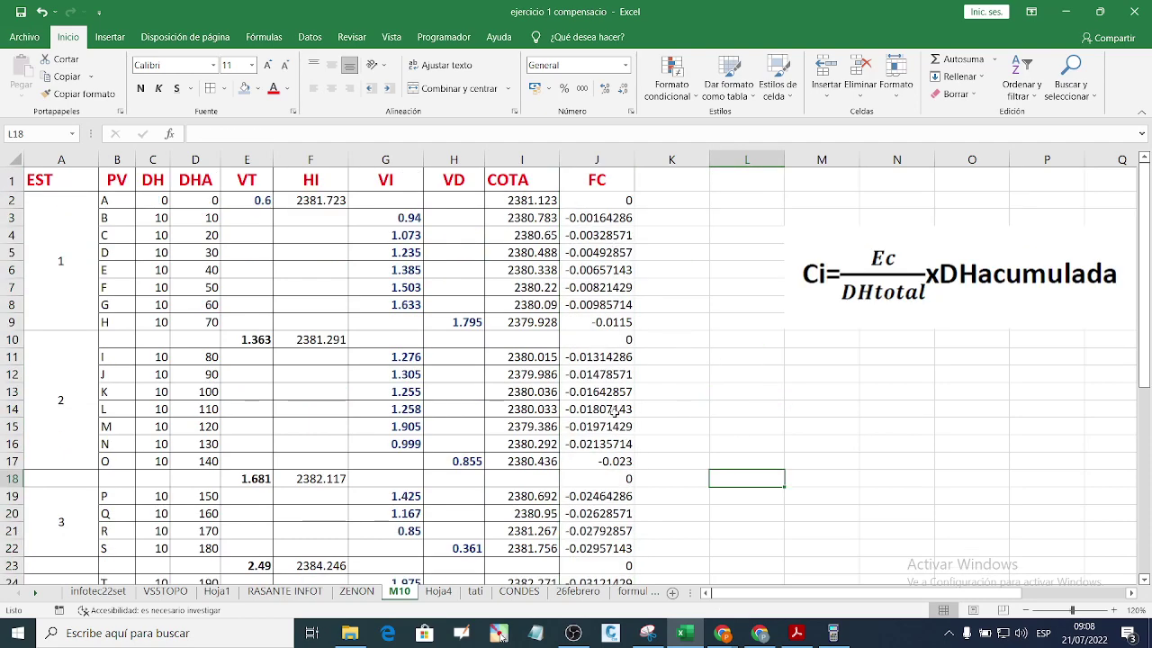
pyautogui.scroll(-4, 586, 357)
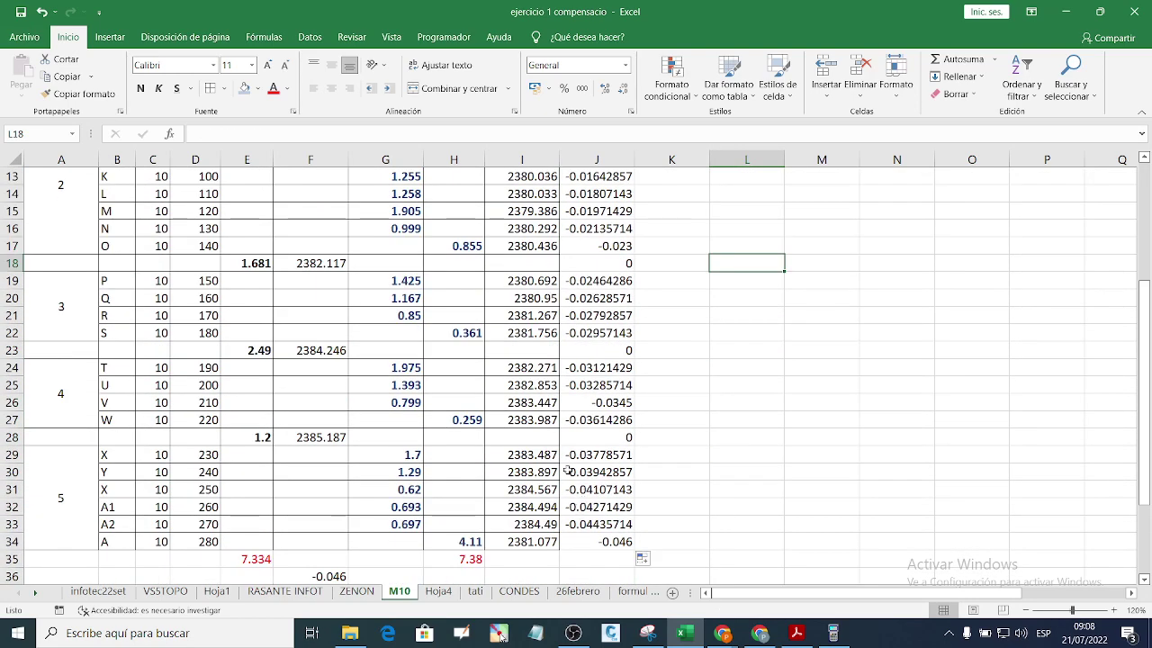
pyautogui.scroll(2, 580, 486)
pyautogui.scroll(-2, 589, 503)
pyautogui.click(675, 541)
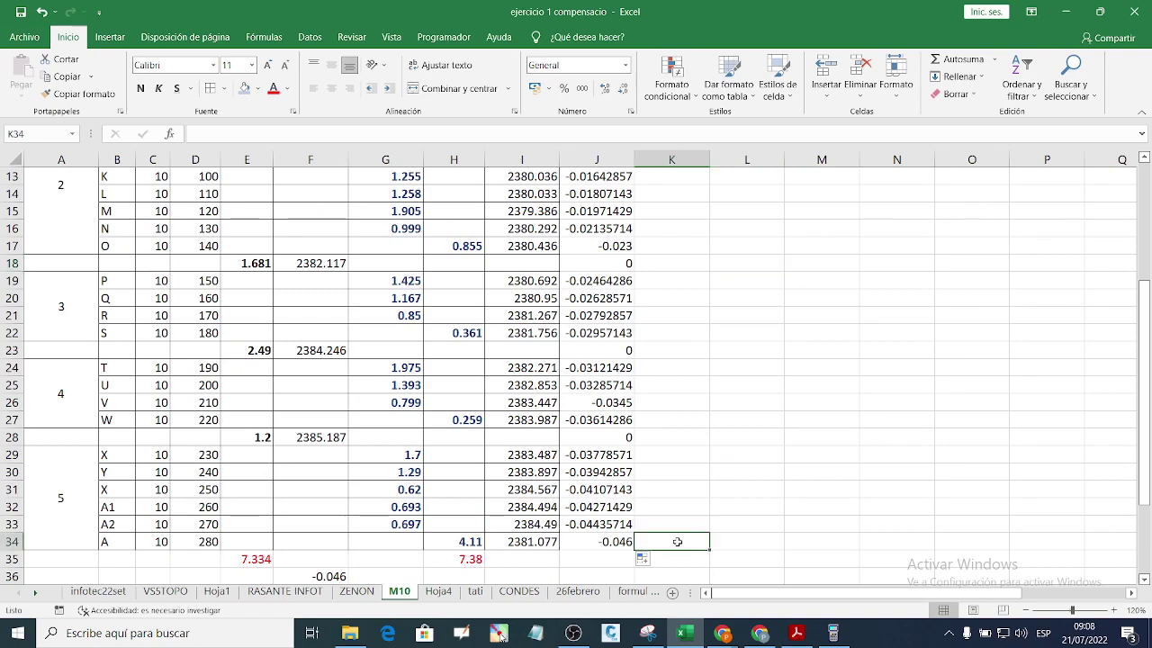
pyautogui.scroll(4, 540, 378)
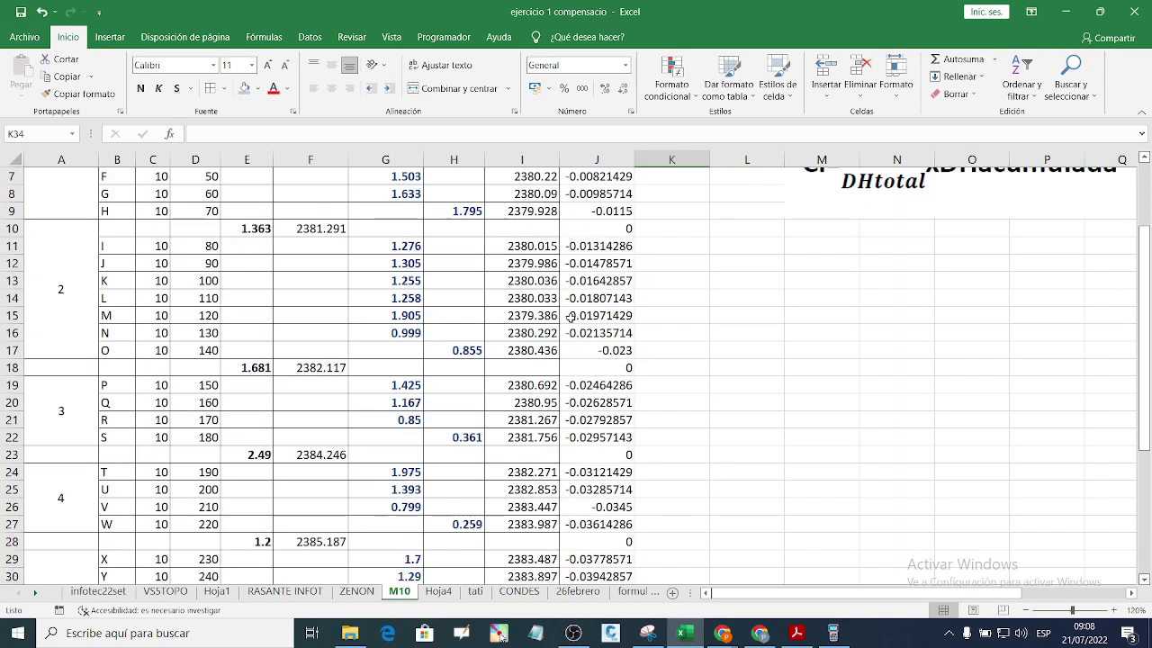
pyautogui.scroll(-6, 573, 263)
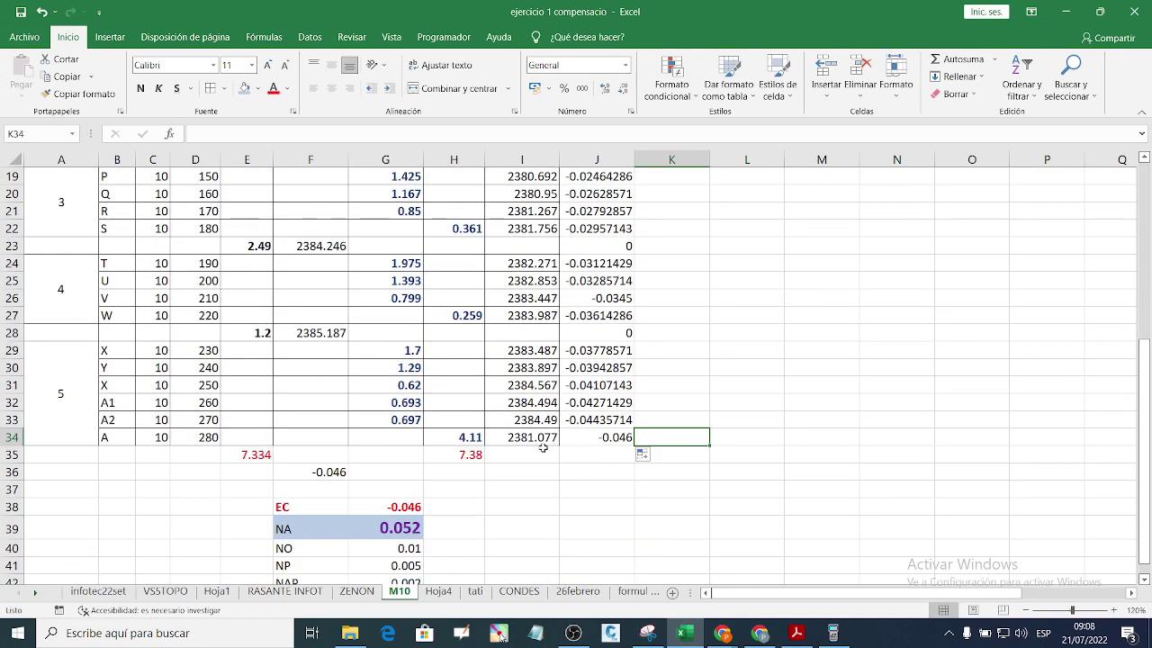
pyautogui.scroll(6, 519, 442)
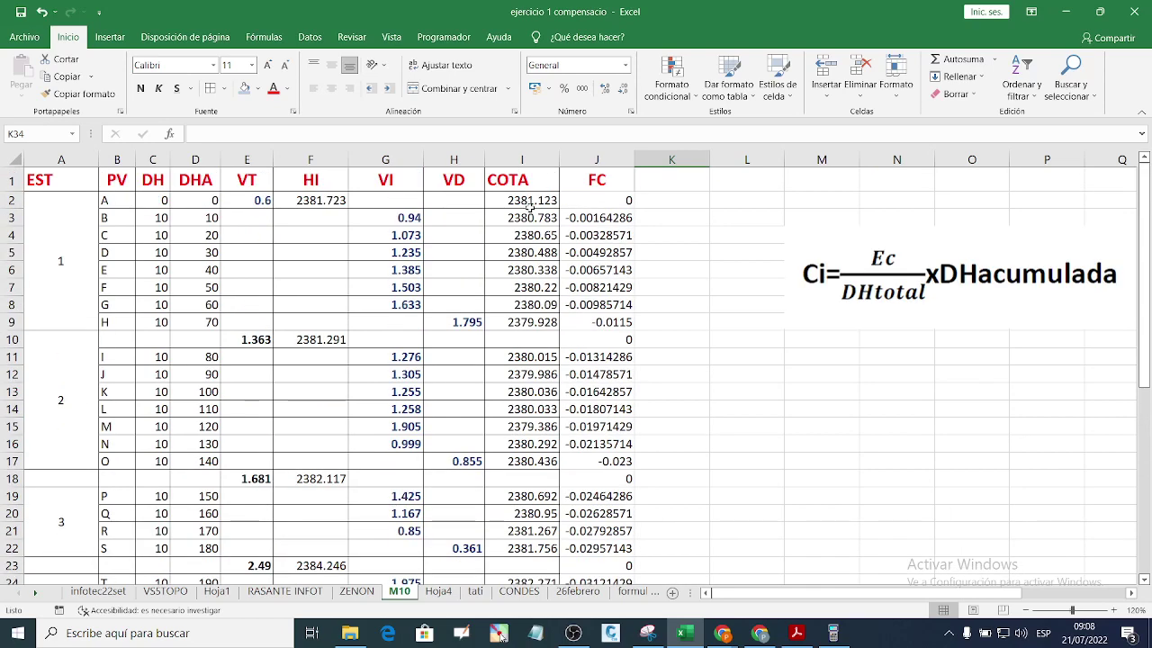
pyautogui.scroll(-7, 555, 209)
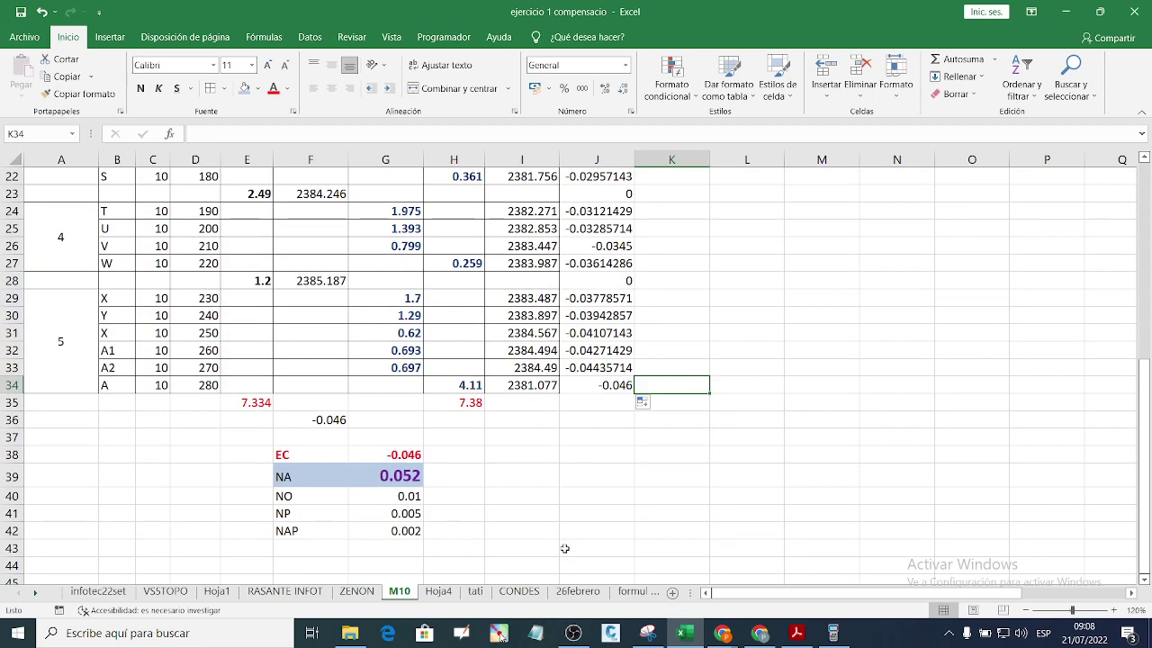
# Step: Annotate the empty area beside the tolerance values with a red arrow and the handwritten elevation 2381.123
pyautogui.click(502, 635)
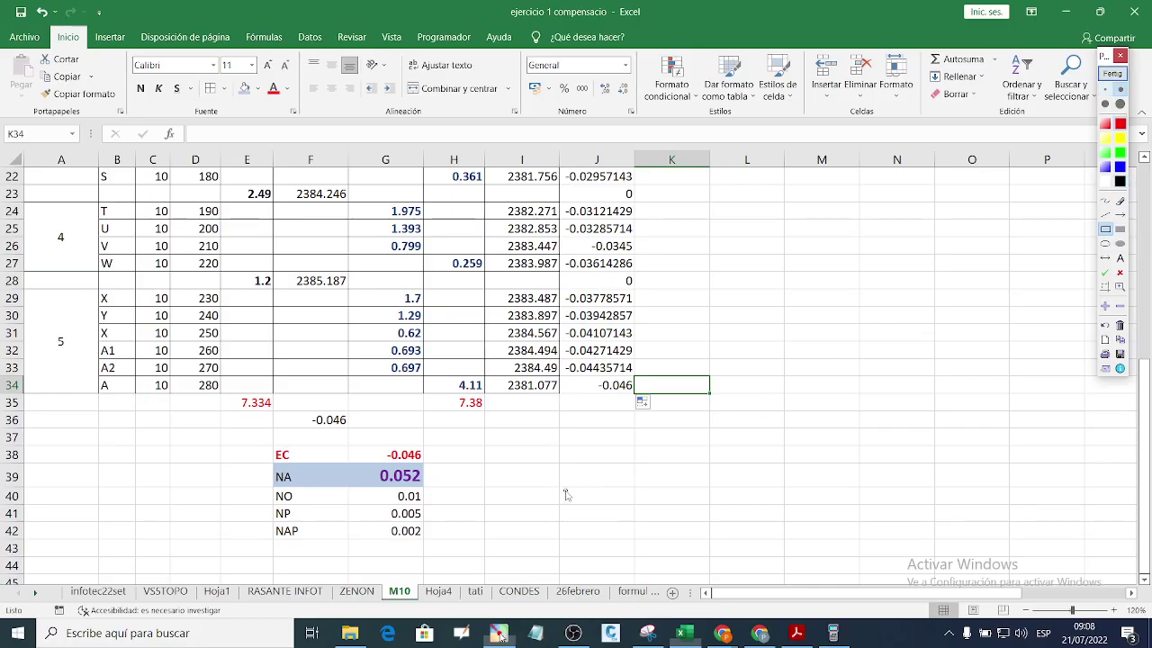
pyautogui.moveTo(560, 484)
pyautogui.mouseDown()
pyautogui.moveTo(623, 496)
pyautogui.moveTo(642, 479)
pyautogui.moveTo(626, 497)
pyautogui.moveTo(676, 469)
pyautogui.moveTo(681, 488)
pyautogui.moveTo(740, 475)
pyautogui.moveTo(729, 488)
pyautogui.mouseUp()
pyautogui.click(1105, 199)
pyautogui.moveTo(779, 453)
pyautogui.mouseDown()
pyautogui.moveTo(767, 478)
pyautogui.moveTo(795, 450)
pyautogui.mouseUp()
pyautogui.moveTo(819, 449)
pyautogui.mouseDown()
pyautogui.moveTo(818, 486)
pyautogui.moveTo(886, 477)
pyautogui.moveTo(902, 489)
pyautogui.mouseUp()
pyautogui.click(841, 478)
pyautogui.moveTo(907, 449); pyautogui.dragTo(922, 470)
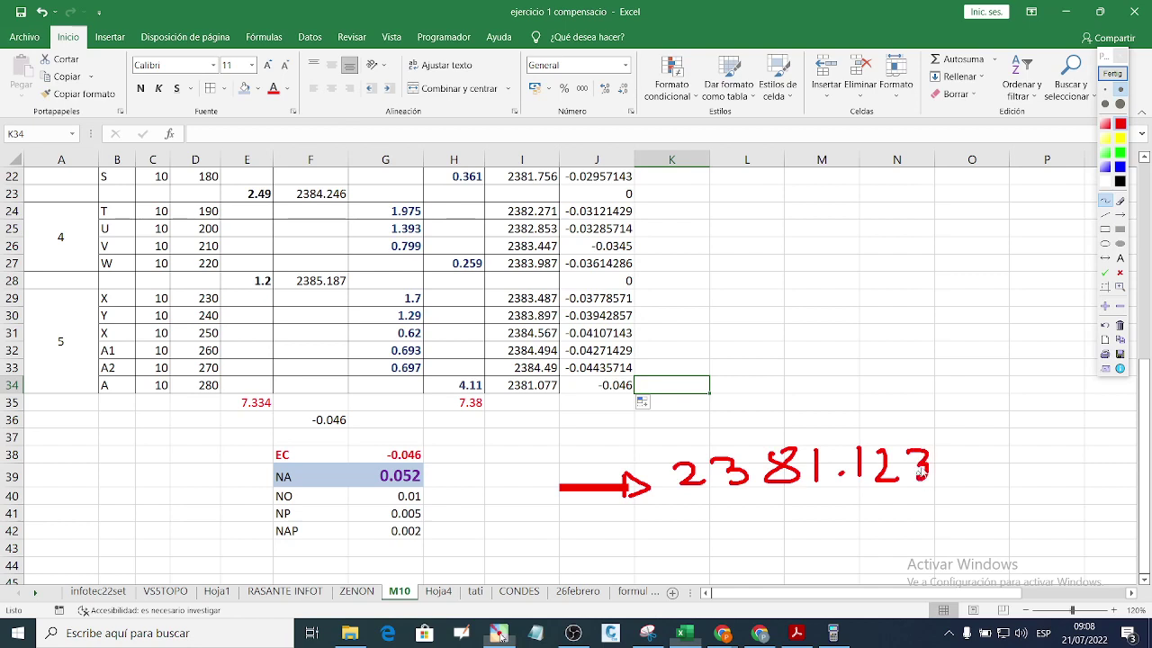
# Step: Handwrite the closing elevation 2381.077 in blue below the red elevation
pyautogui.click(1119, 168)
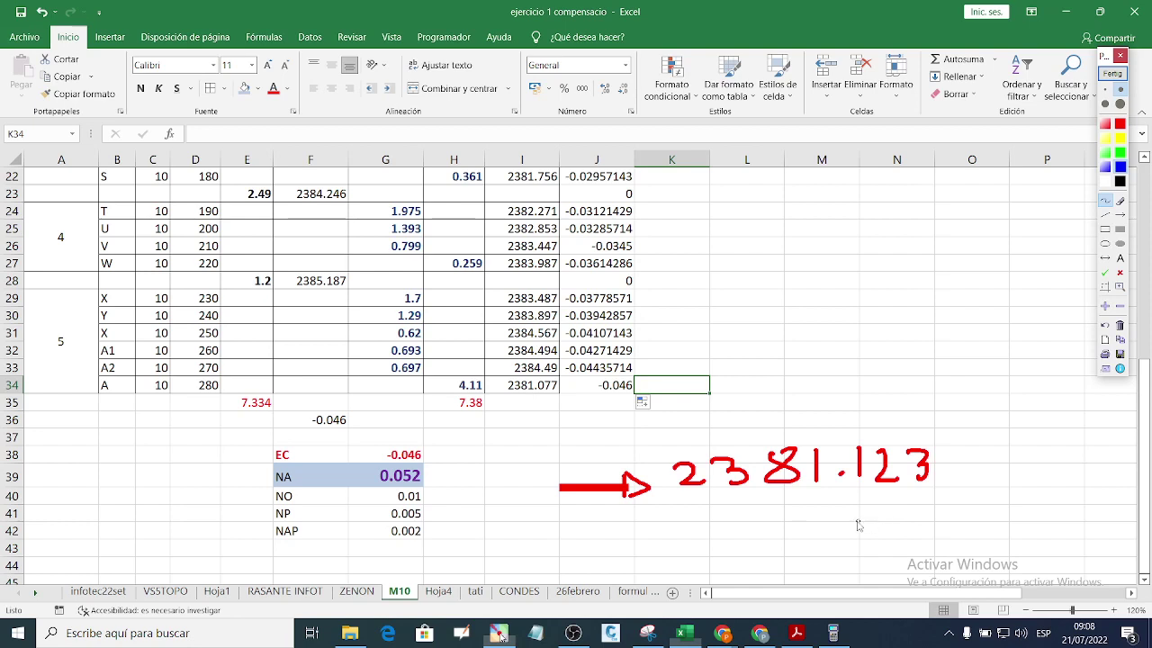
pyautogui.moveTo(849, 522); pyautogui.dragTo(875, 535)
pyautogui.moveTo(883, 519); pyautogui.dragTo(897, 545)
pyautogui.moveTo(930, 516); pyautogui.dragTo(927, 520)
pyautogui.moveTo(950, 513)
pyautogui.mouseDown()
pyautogui.moveTo(954, 540)
pyautogui.moveTo(998, 513)
pyautogui.moveTo(1053, 509)
pyautogui.moveTo(1042, 538)
pyautogui.mouseUp()
pyautogui.moveTo(1043, 521)
pyautogui.mouseDown()
pyautogui.moveTo(1110, 524)
pyautogui.moveTo(1106, 550)
pyautogui.mouseUp()
pyautogui.moveTo(1092, 524); pyautogui.dragTo(1119, 522)
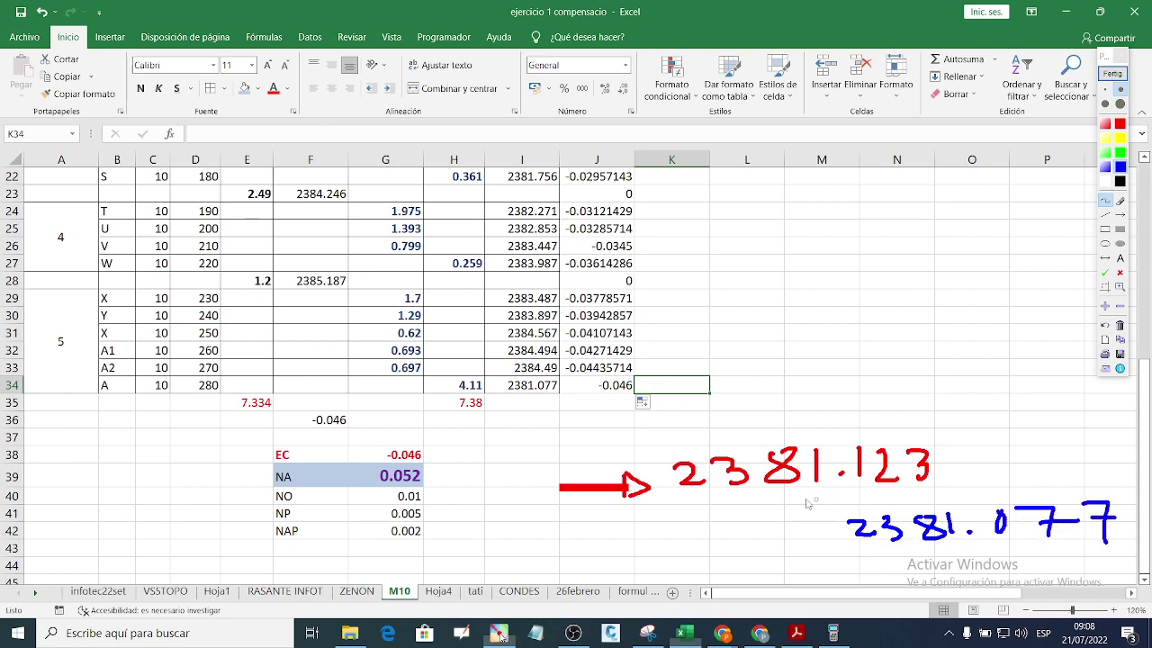
# Step: Add a blue plus sign and a curved arrow pointing back over the red elevation, and leave annotation mode
pyautogui.click(840, 472)
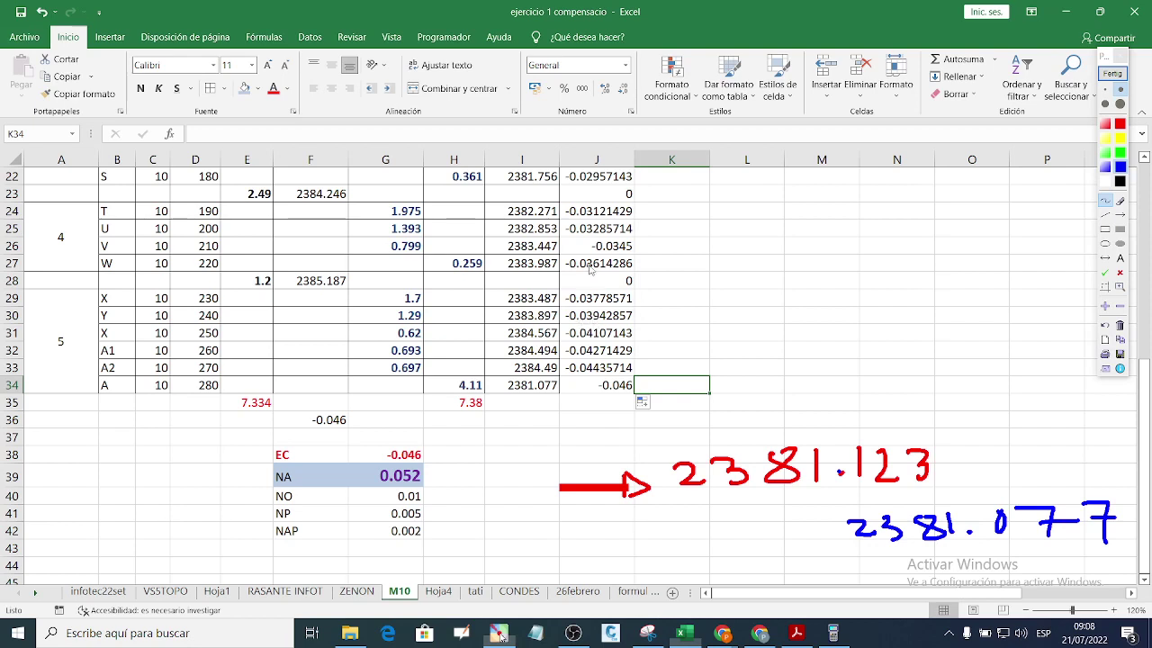
pyautogui.moveTo(972, 453)
pyautogui.mouseDown()
pyautogui.moveTo(973, 484)
pyautogui.moveTo(984, 466)
pyautogui.moveTo(838, 397)
pyautogui.moveTo(816, 406)
pyautogui.moveTo(851, 437)
pyautogui.moveTo(880, 407)
pyautogui.mouseUp()
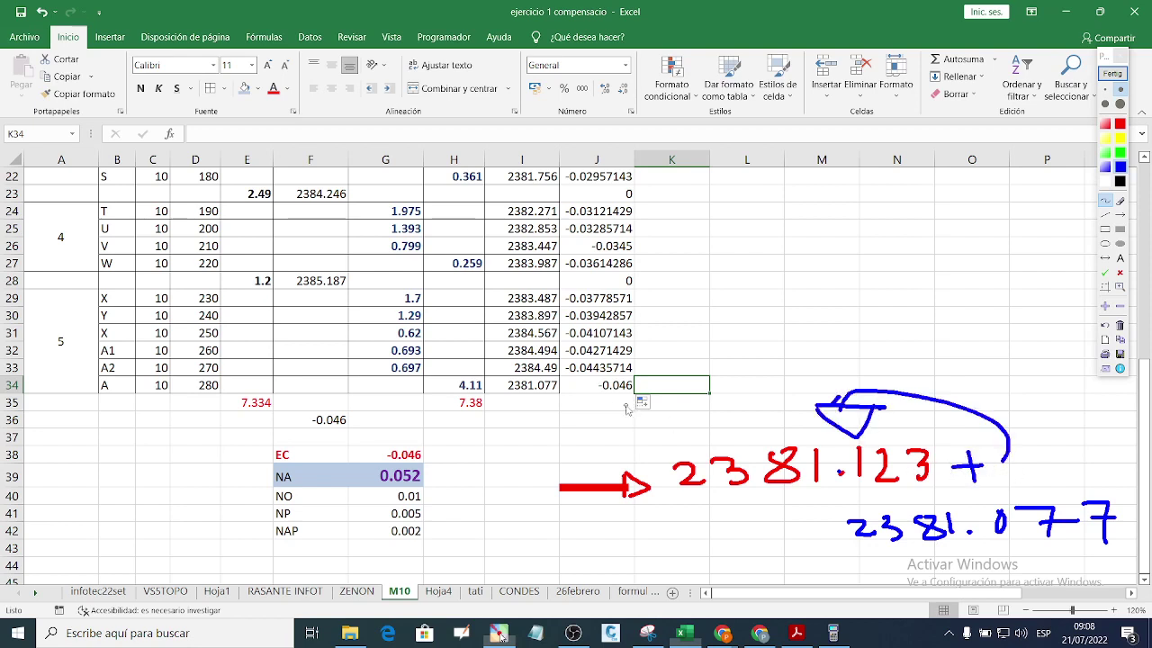
pyautogui.click(1113, 73)
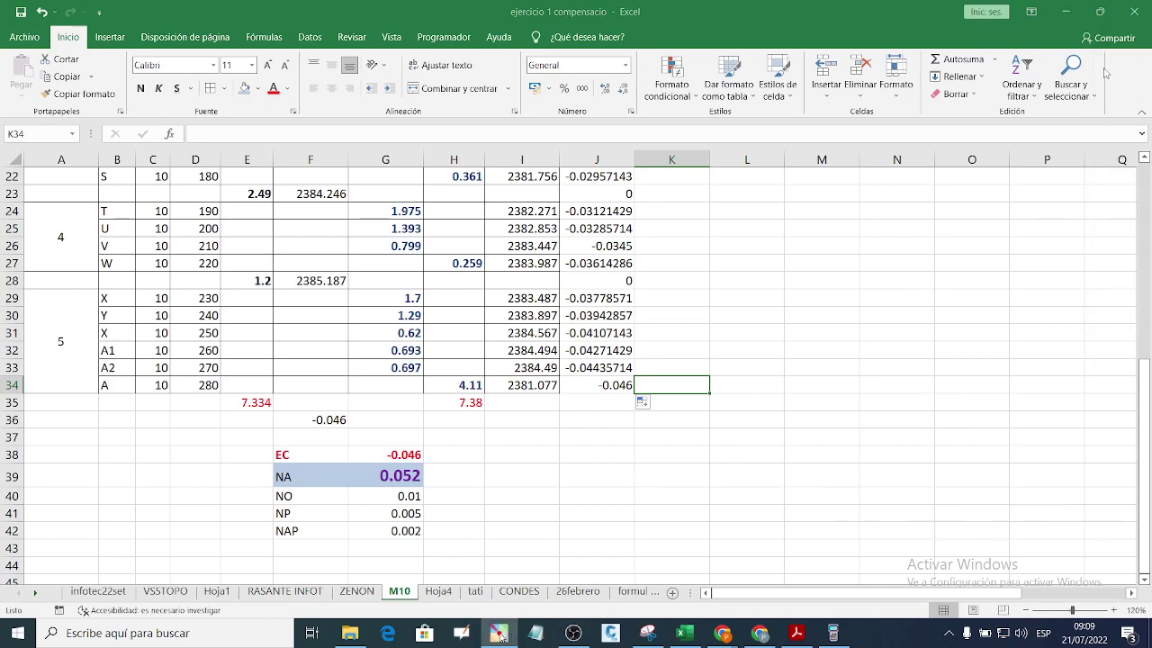
# Step: Enter the closure error as positive 0.046 in H38, beside the EC value
pyautogui.click(408, 455)
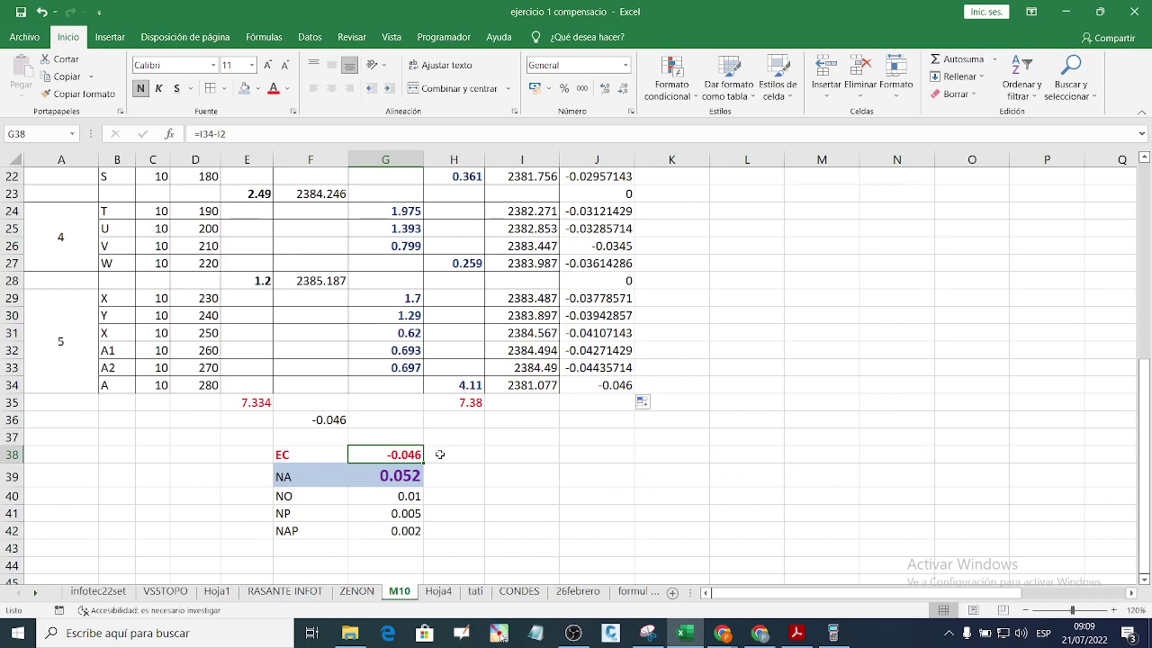
pyautogui.click(452, 456)
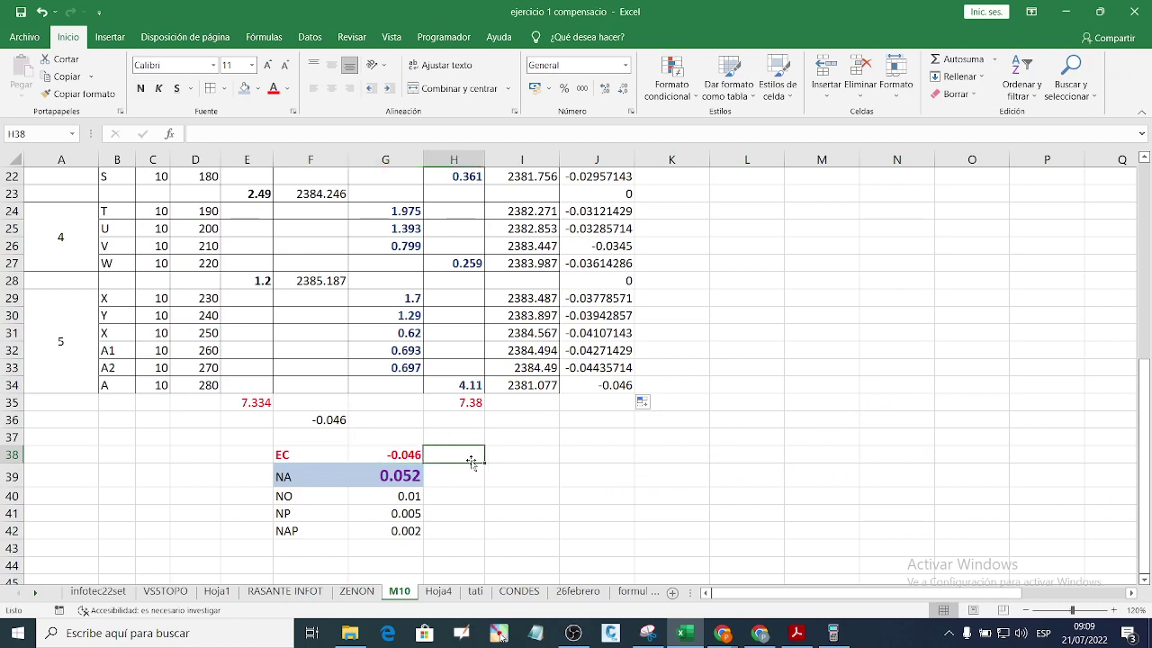
pyautogui.write('0.046')
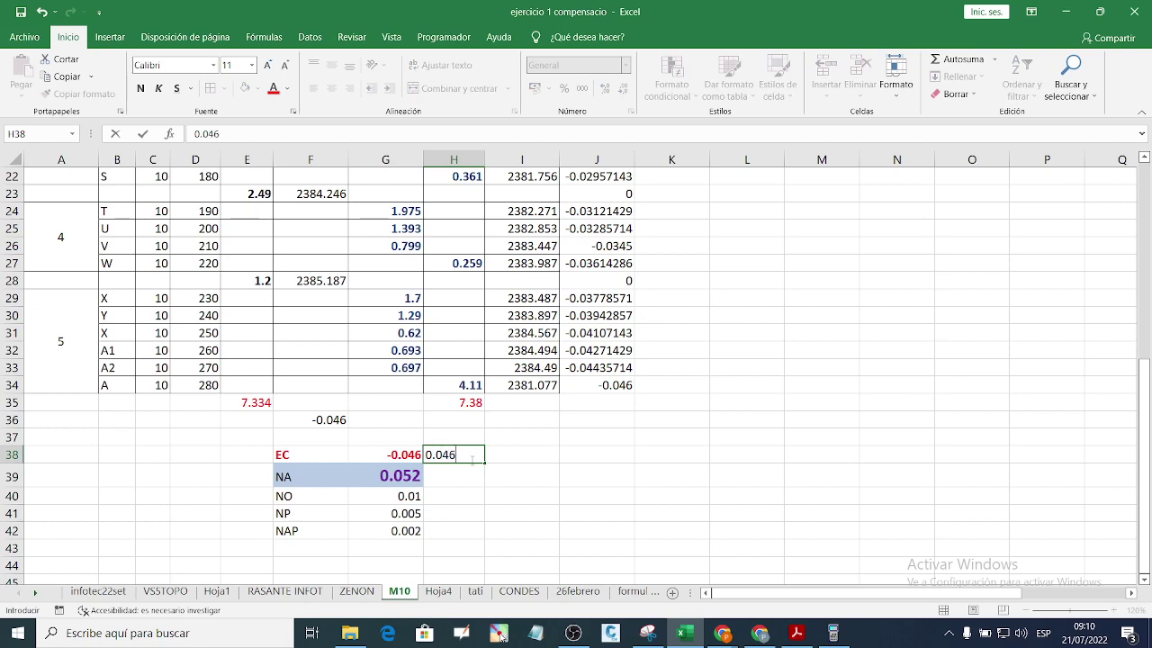
pyautogui.click(552, 472)
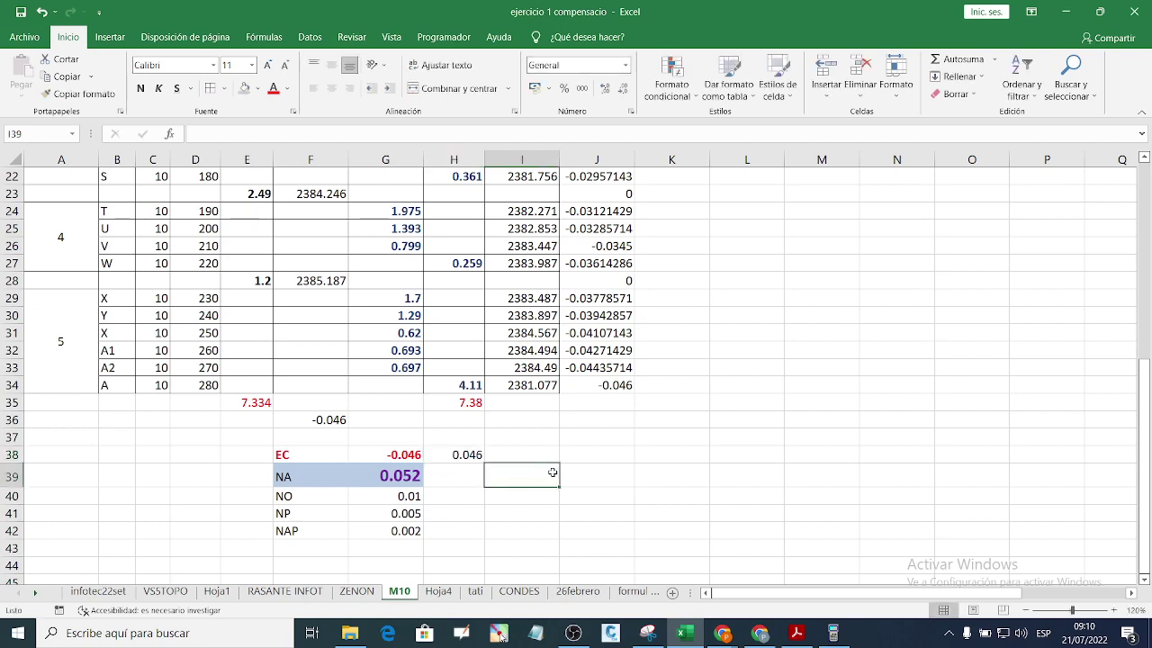
# Step: Change the FC formula for point B in J3 to =(H$38/280)*D3 so it uses the positive closure error
pyautogui.click(473, 458)
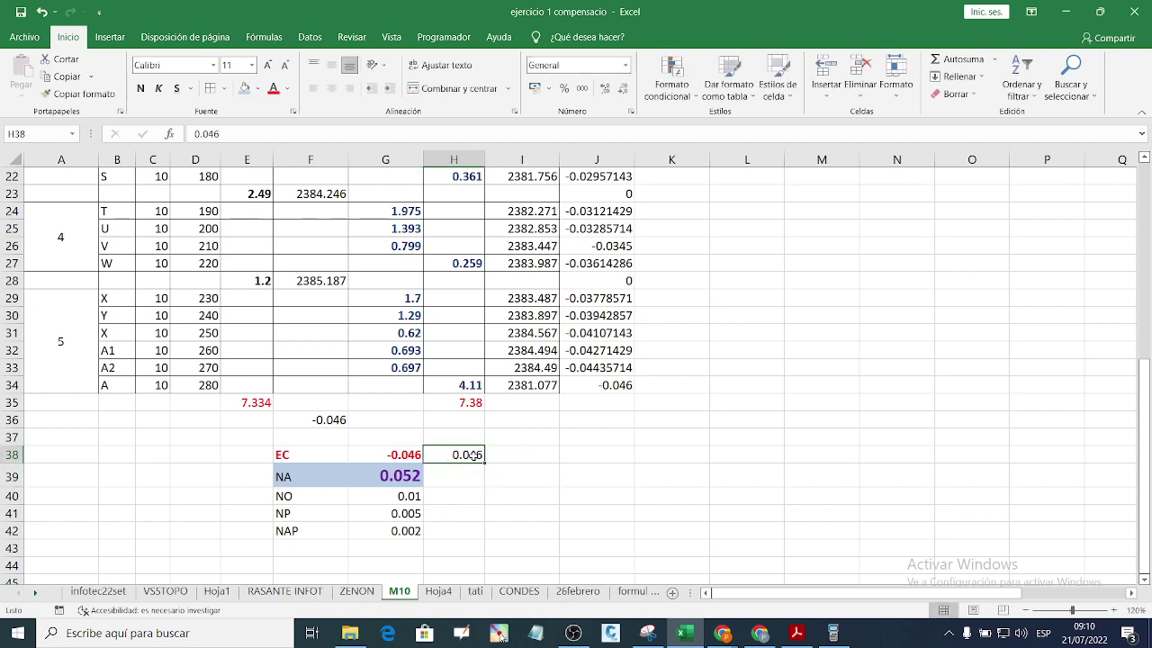
pyautogui.scroll(7, 456, 455)
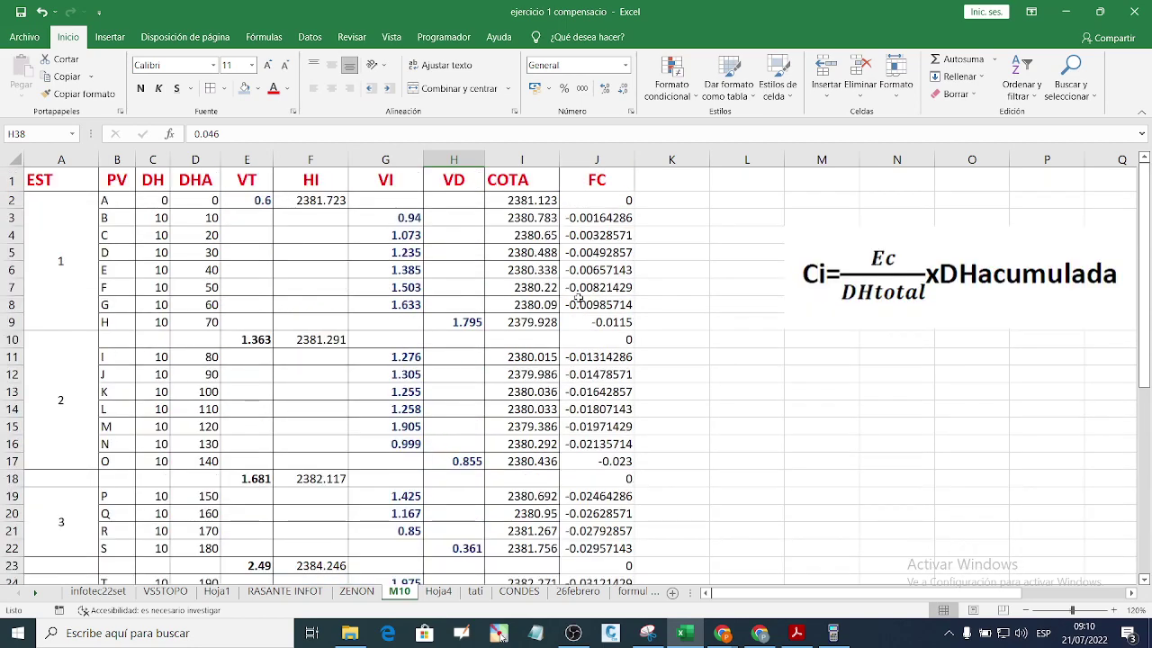
pyautogui.click(609, 219)
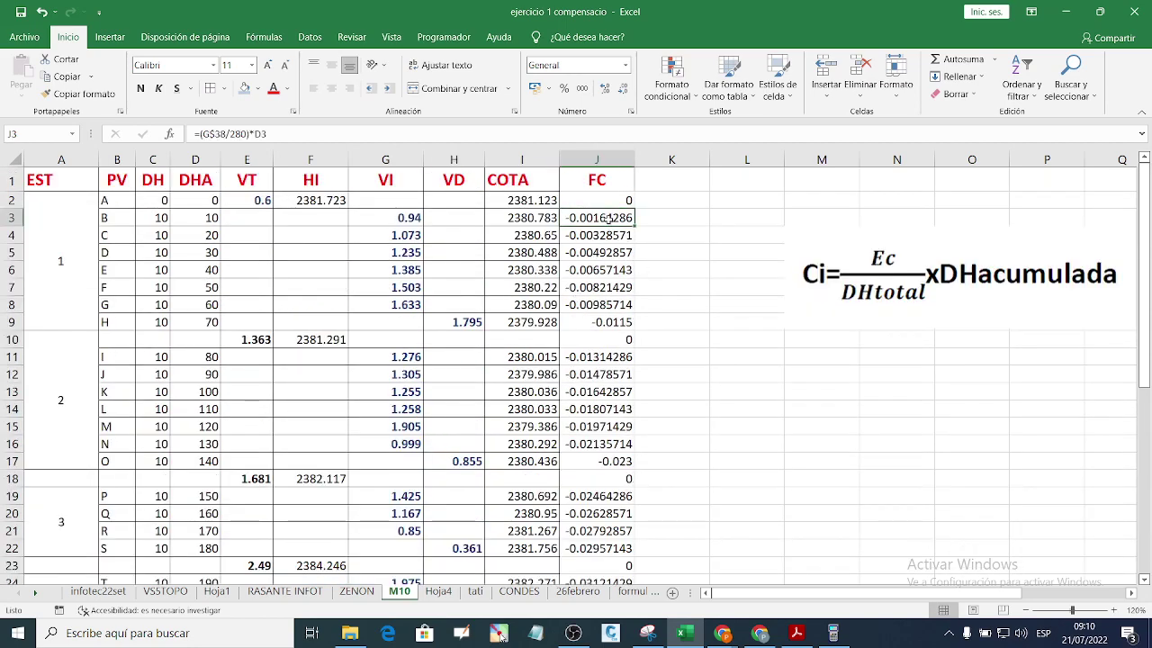
pyautogui.click(216, 134)
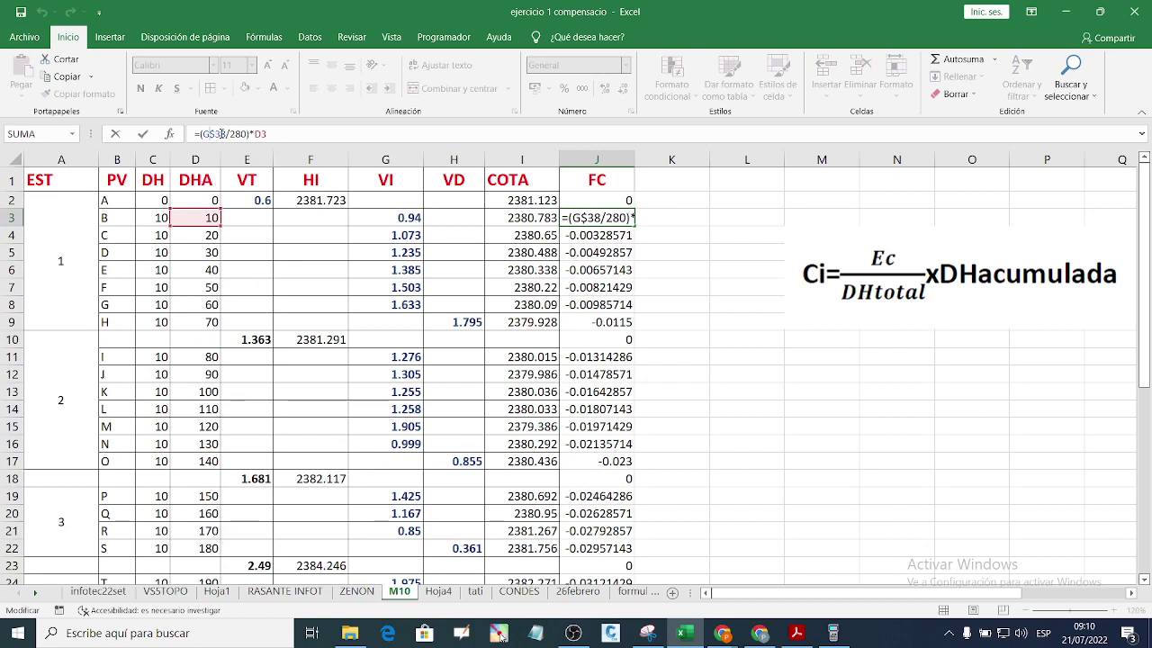
pyautogui.press('BackSpace')
pyautogui.write('G')
pyautogui.press('Return')
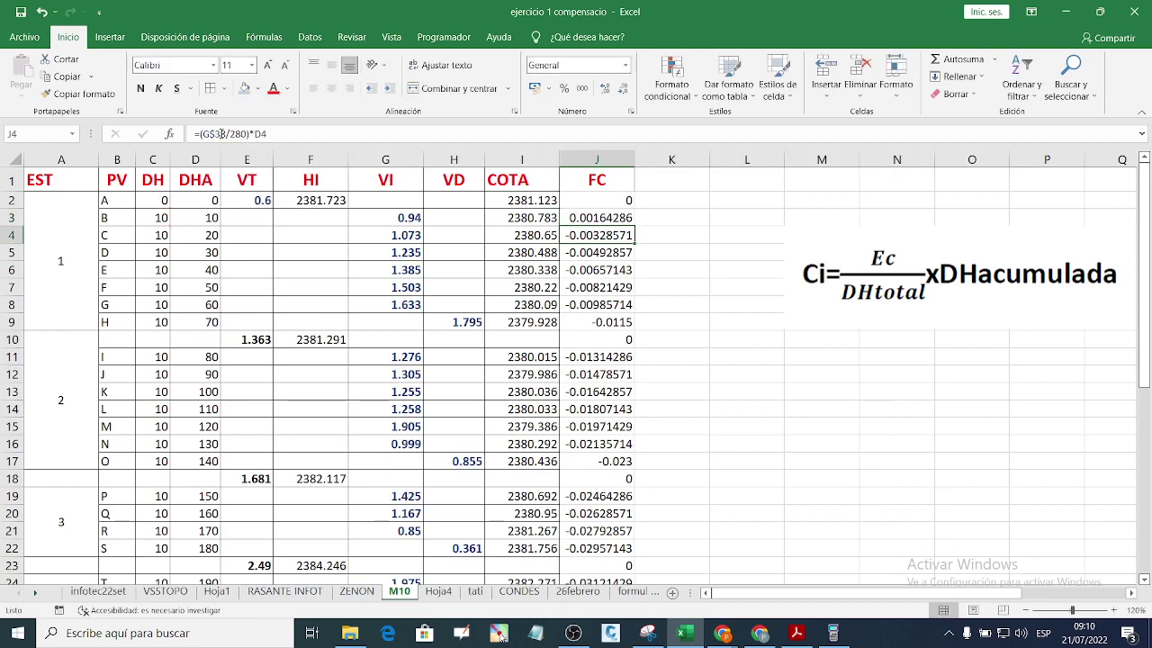
# Step: Fill the corrected FC formula from J3 down to the closing point A in J34
pyautogui.click(623, 217)
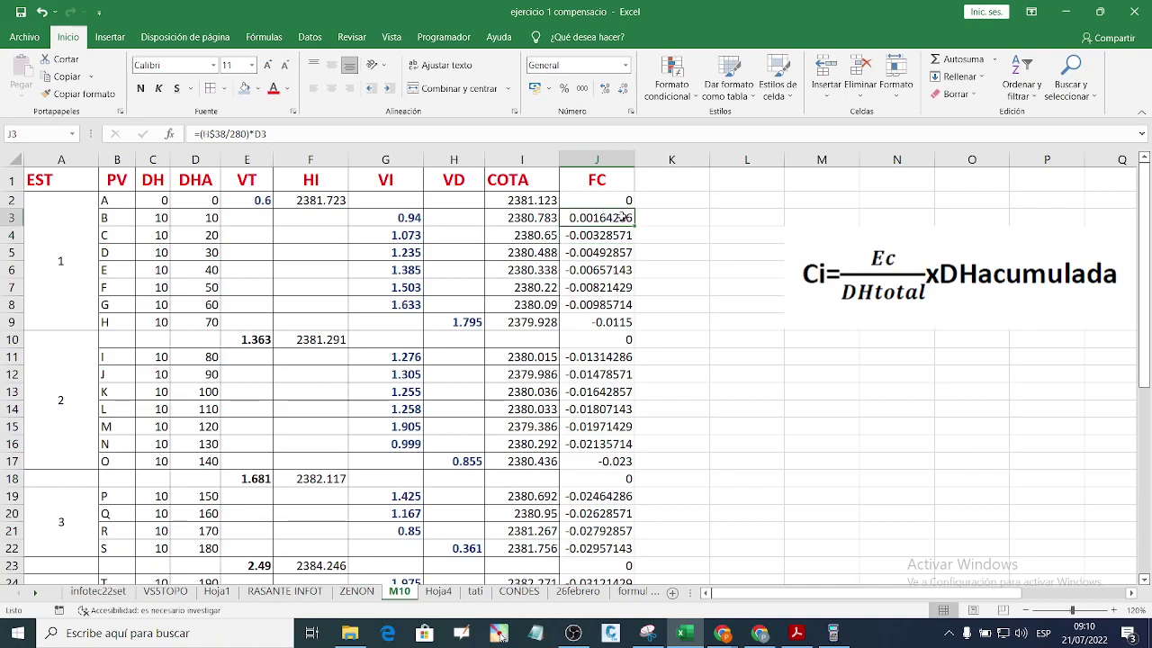
pyautogui.moveTo(636, 225); pyautogui.dragTo(637, 535)
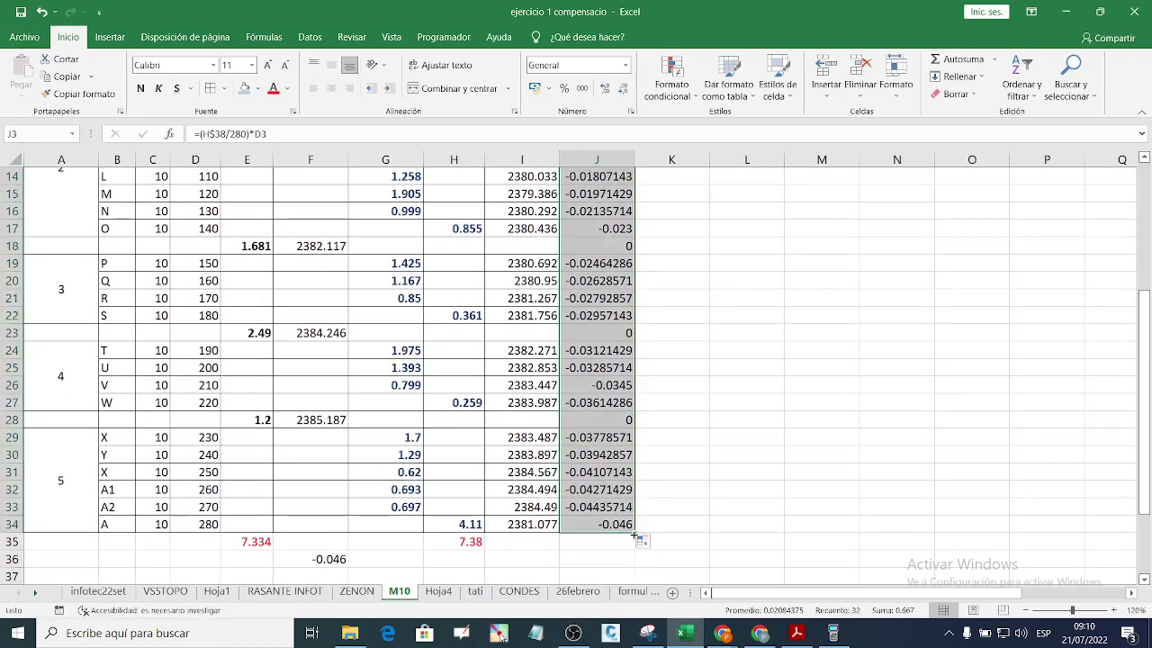
pyautogui.click(657, 489)
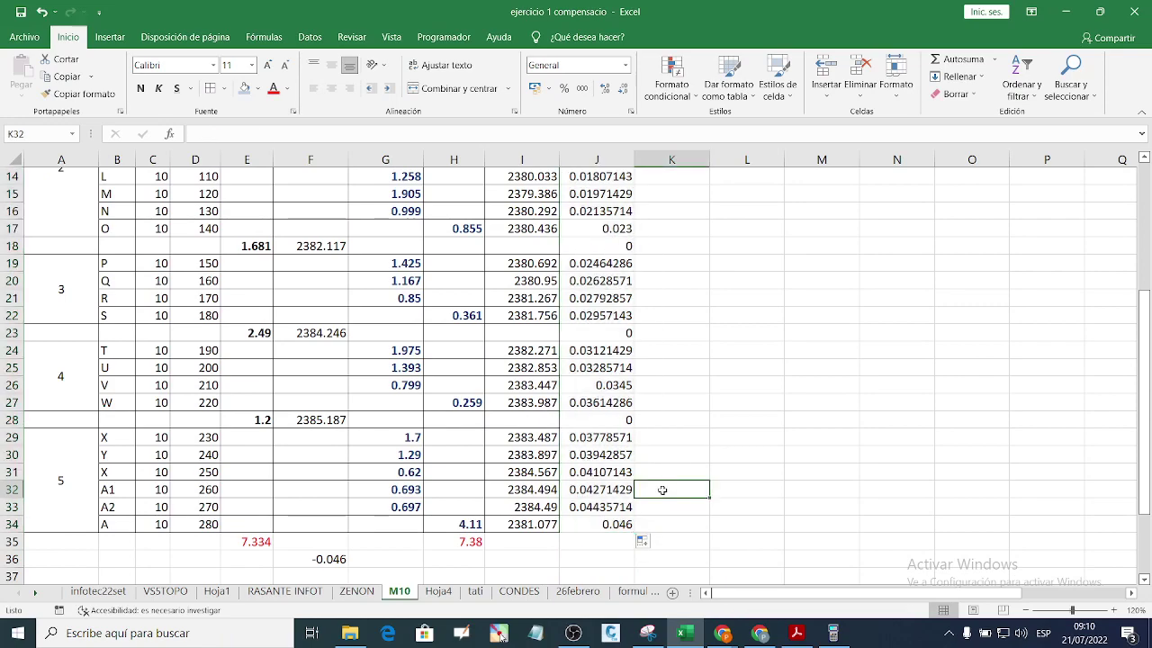
pyautogui.scroll(-2, 655, 490)
pyautogui.scroll(-2, 655, 495)
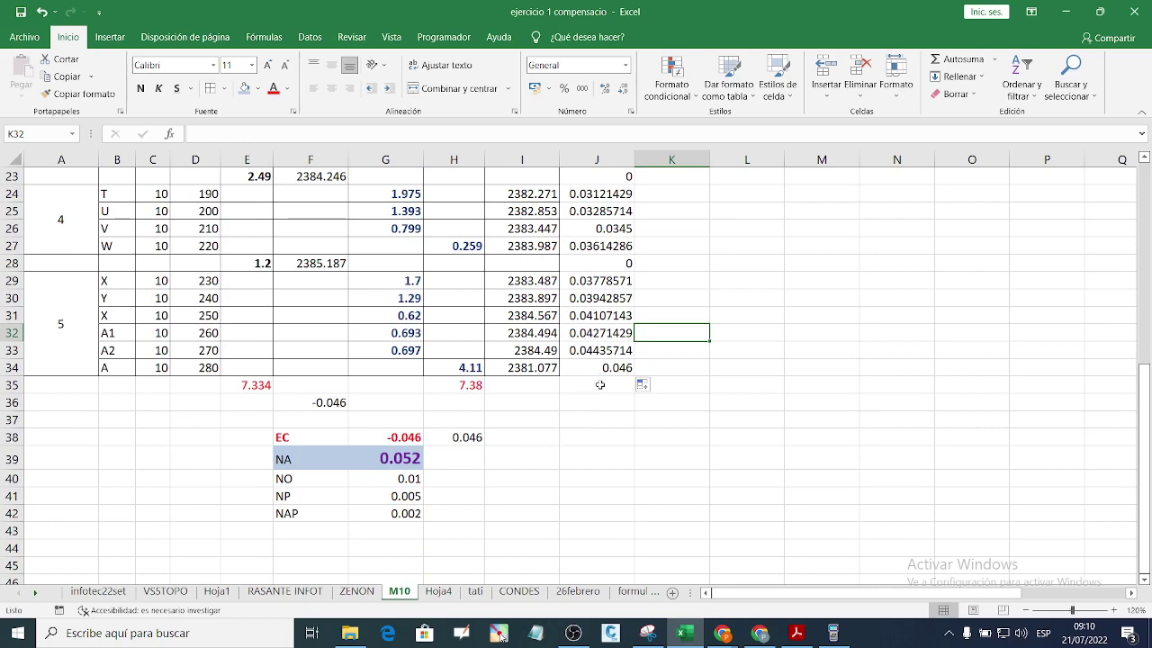
# Step: Calculate the compensated elevations beside the FC column with =I2+J2 in K2, filled down to K34
pyautogui.scroll(10, 599, 384)
pyautogui.click(663, 203)
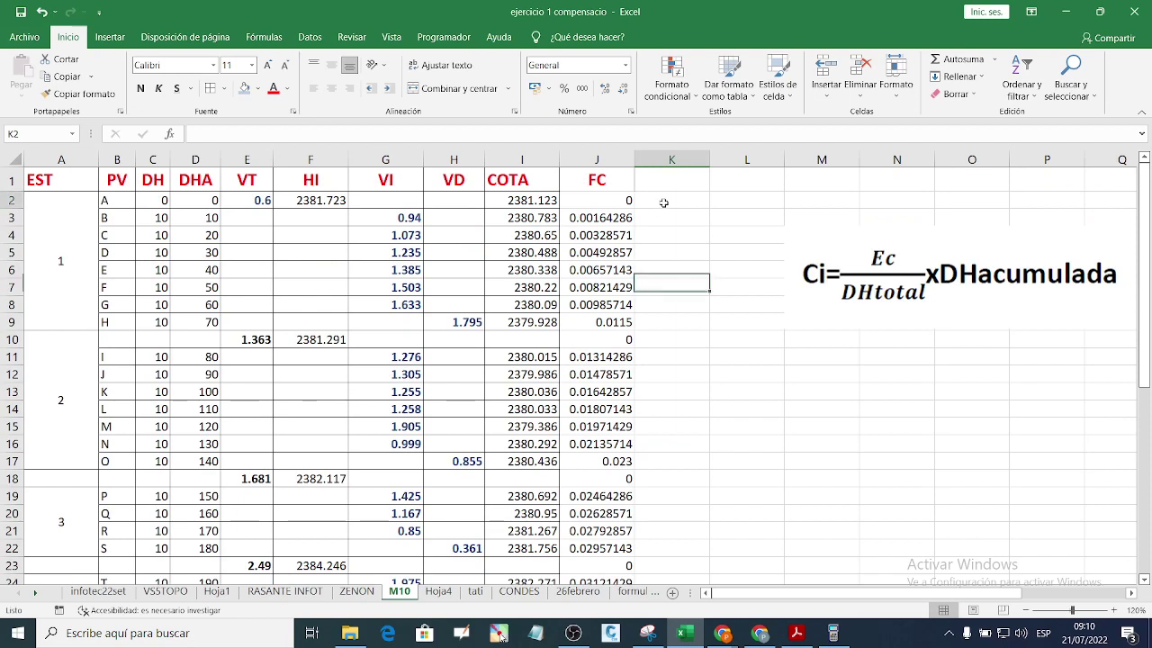
pyautogui.write('=')
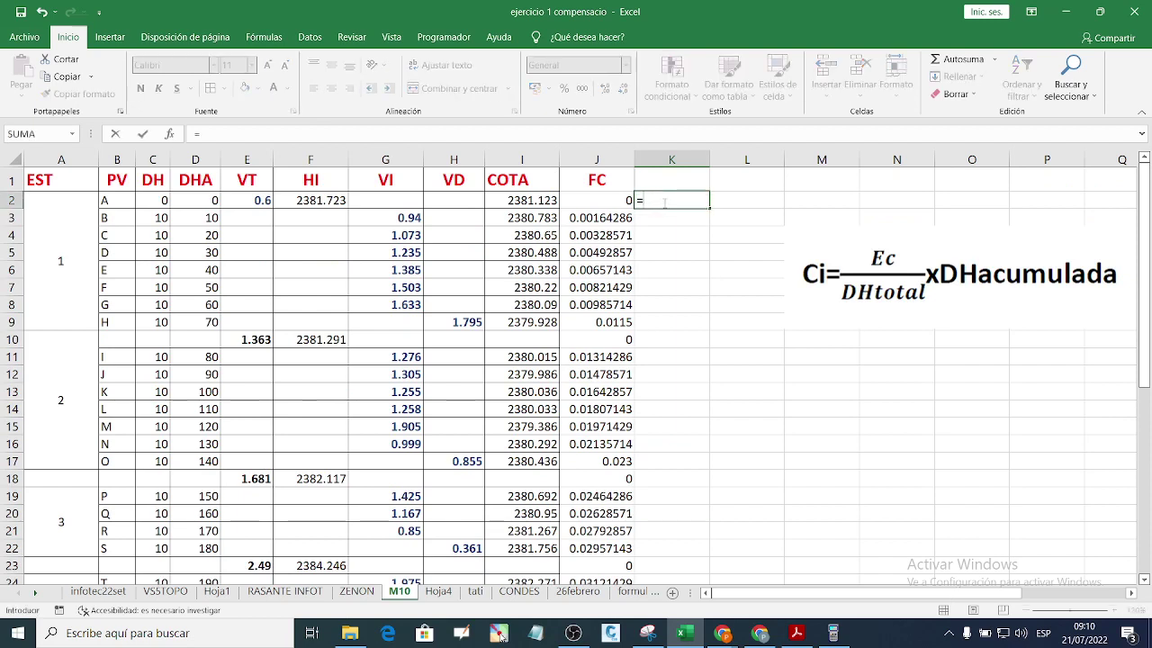
pyautogui.click(541, 198)
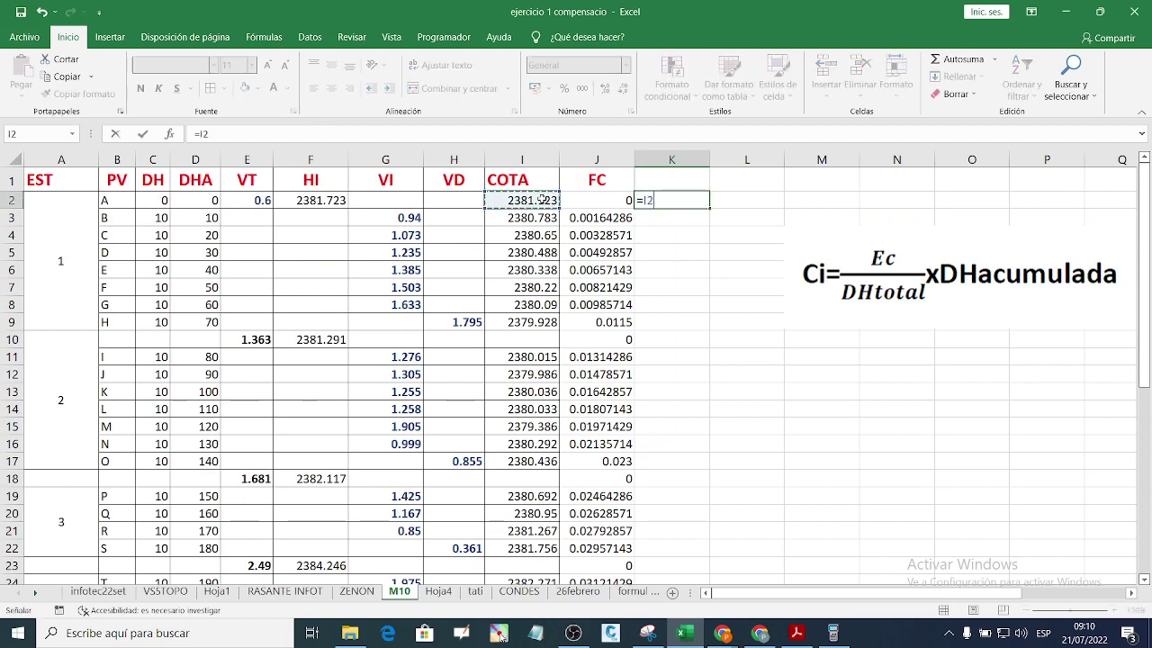
pyautogui.write('+')
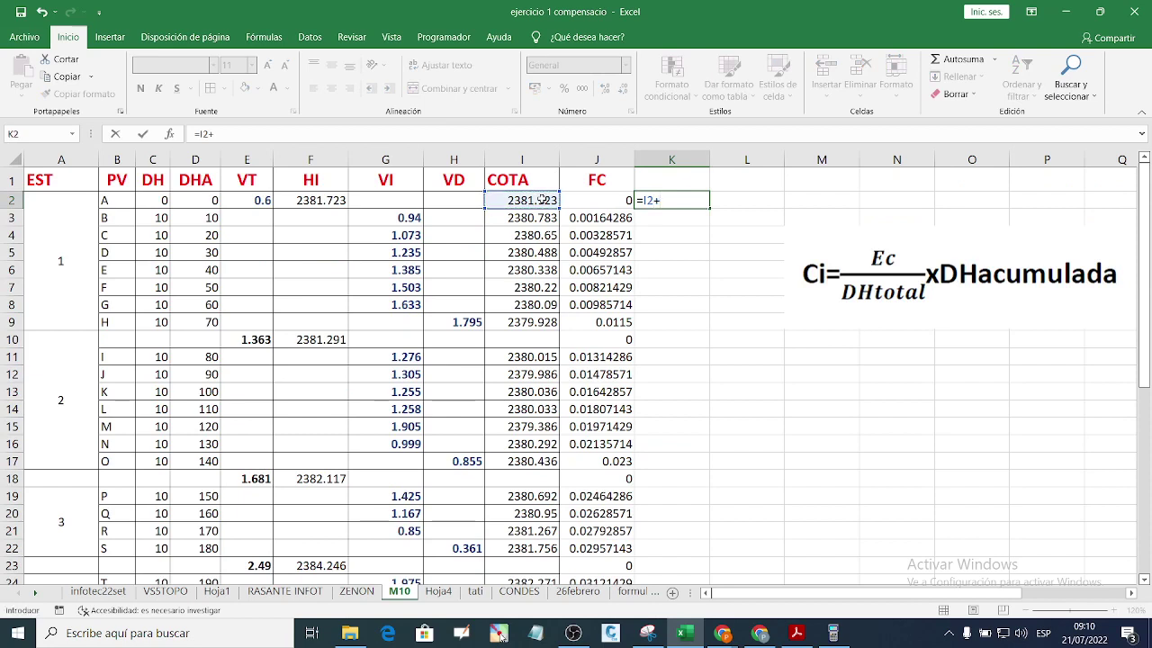
pyautogui.click(597, 197)
pyautogui.press('Return')
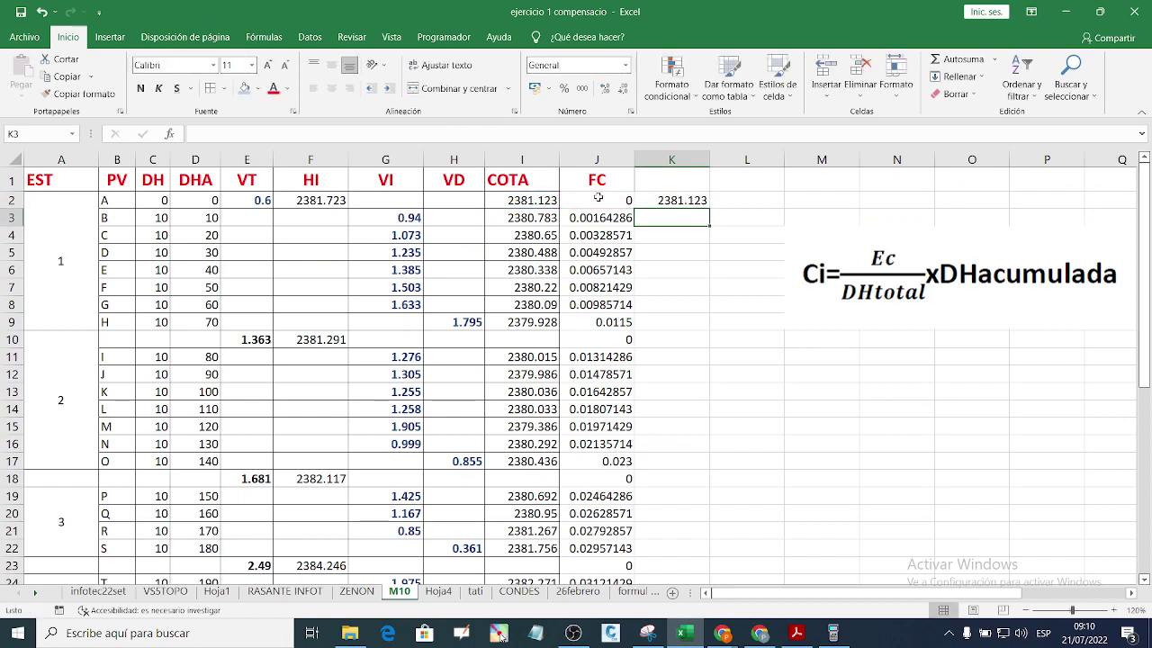
pyautogui.click(691, 204)
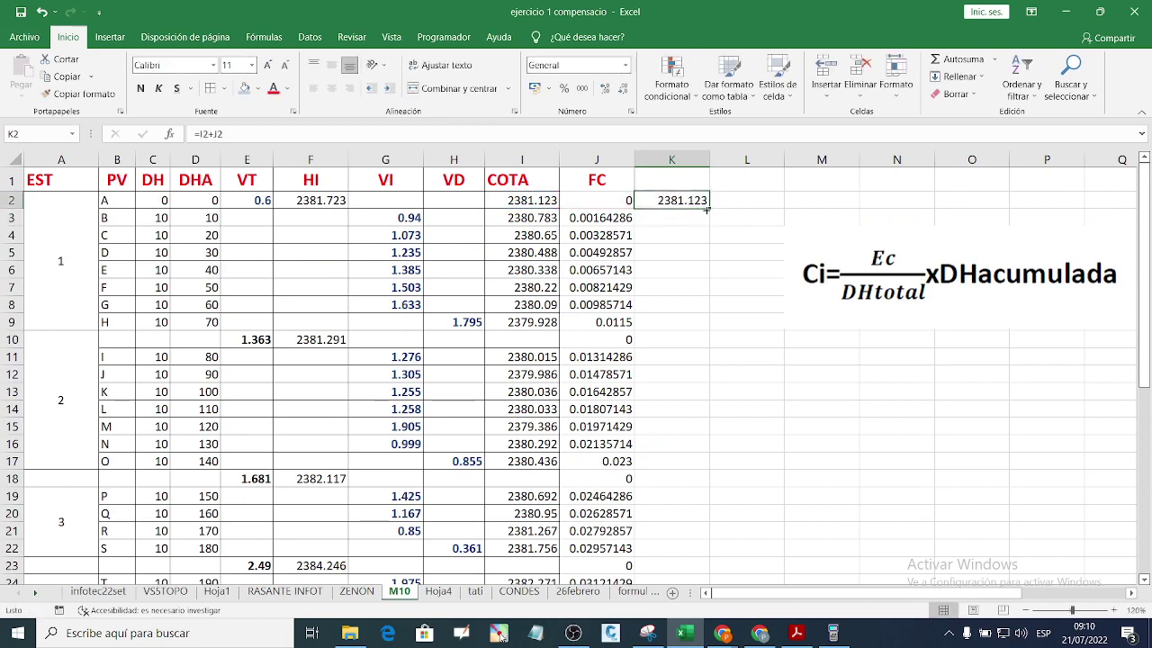
pyautogui.moveTo(709, 208); pyautogui.dragTo(668, 531)
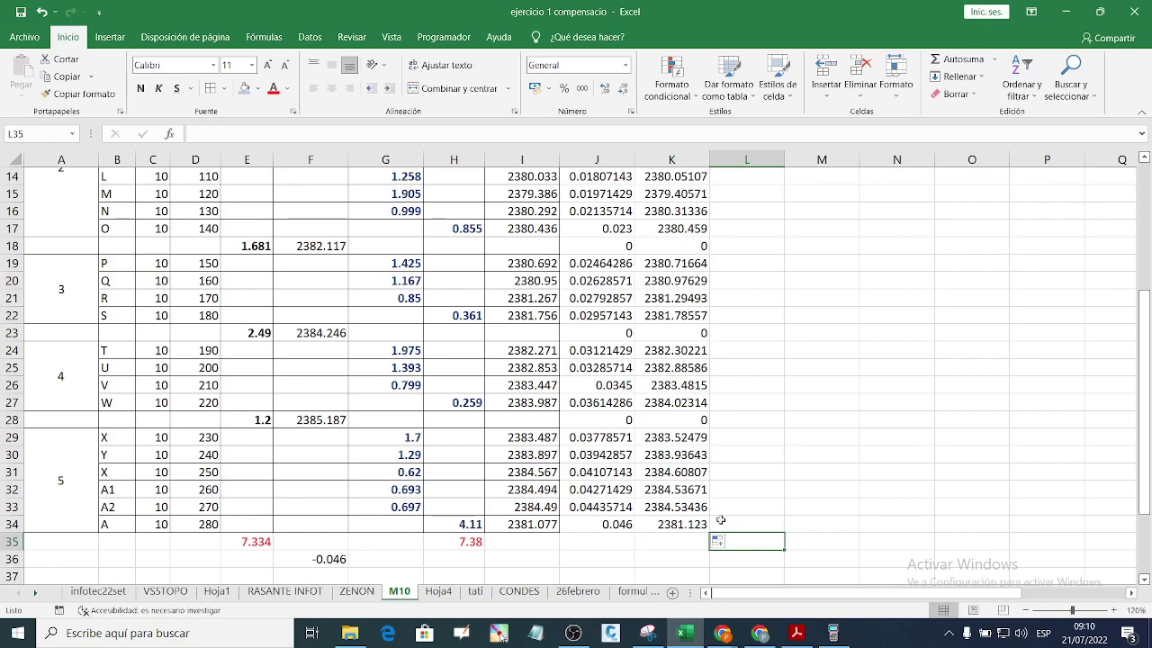
# Step: Compare the compensated elevations in column K with COTA, checking the starting point A against the closing point A
pyautogui.click(686, 525)
pyautogui.scroll(5, 723, 359)
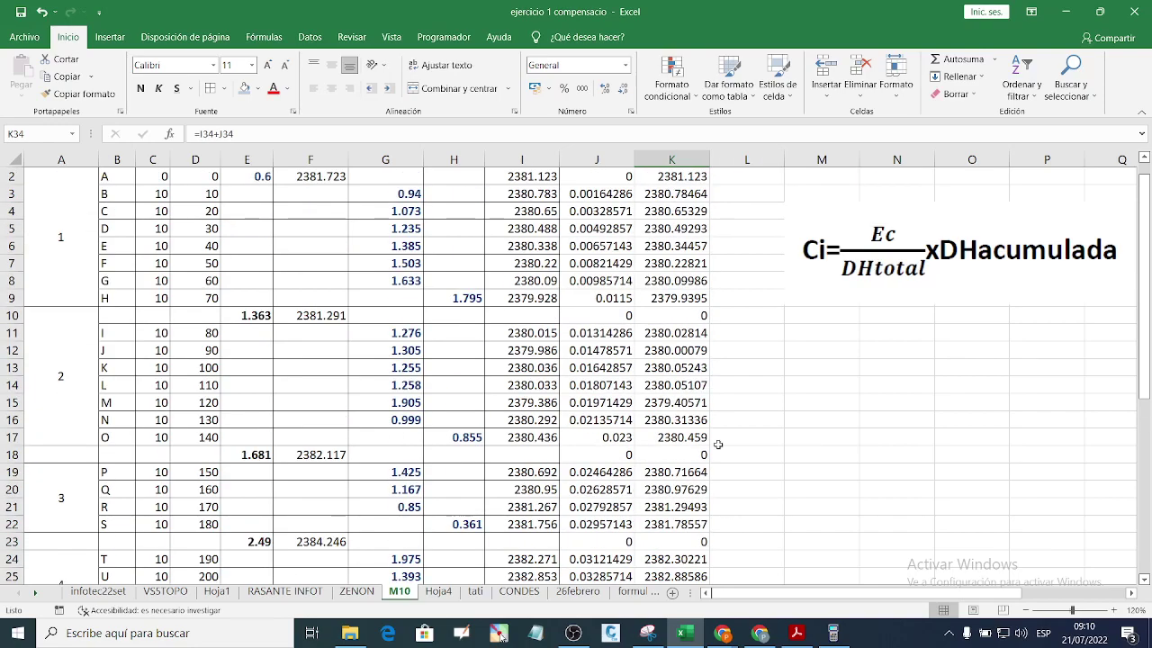
pyautogui.click(686, 200)
pyautogui.scroll(-5, 706, 267)
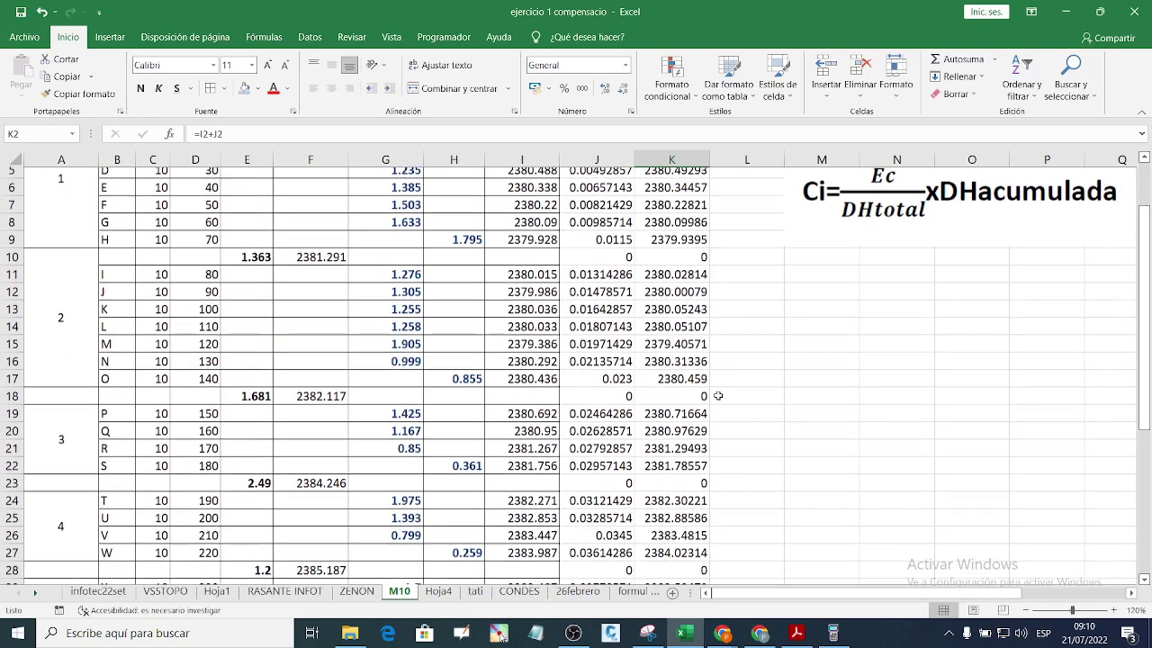
pyautogui.click(744, 490)
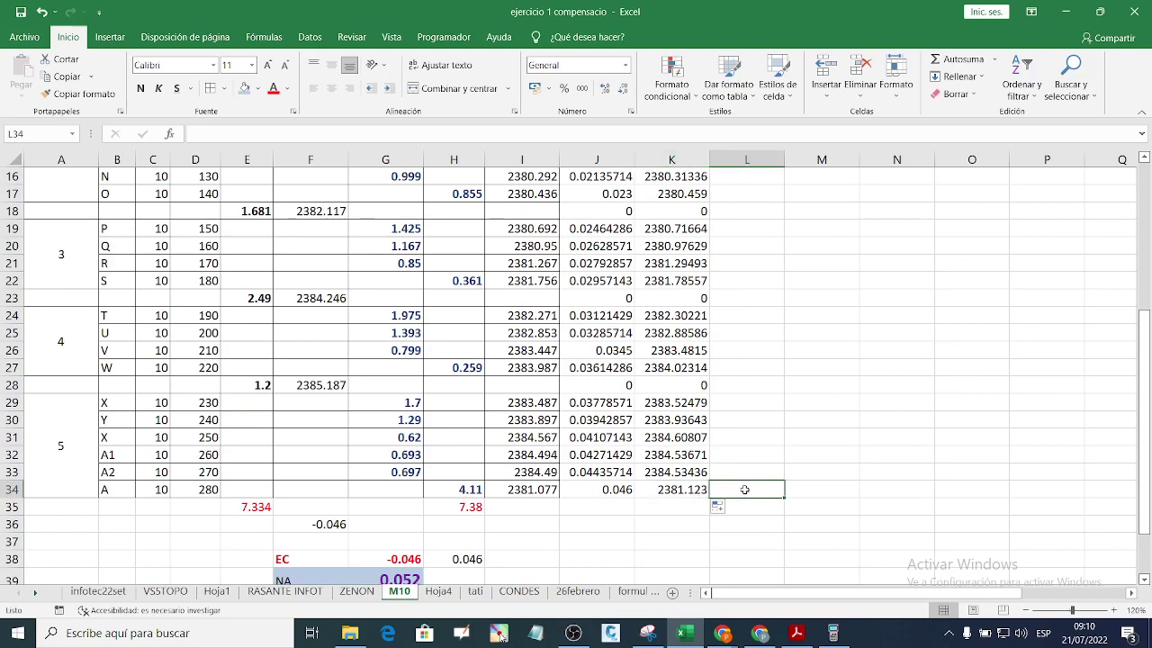
pyautogui.scroll(5, 729, 468)
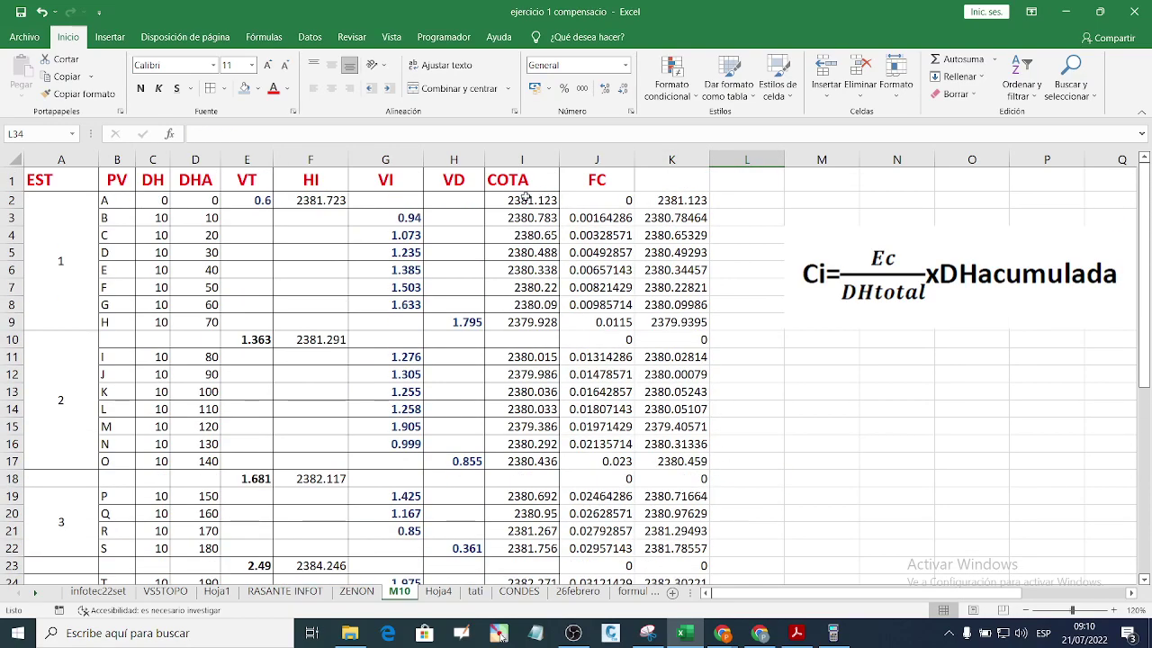
pyautogui.scroll(-6, 585, 239)
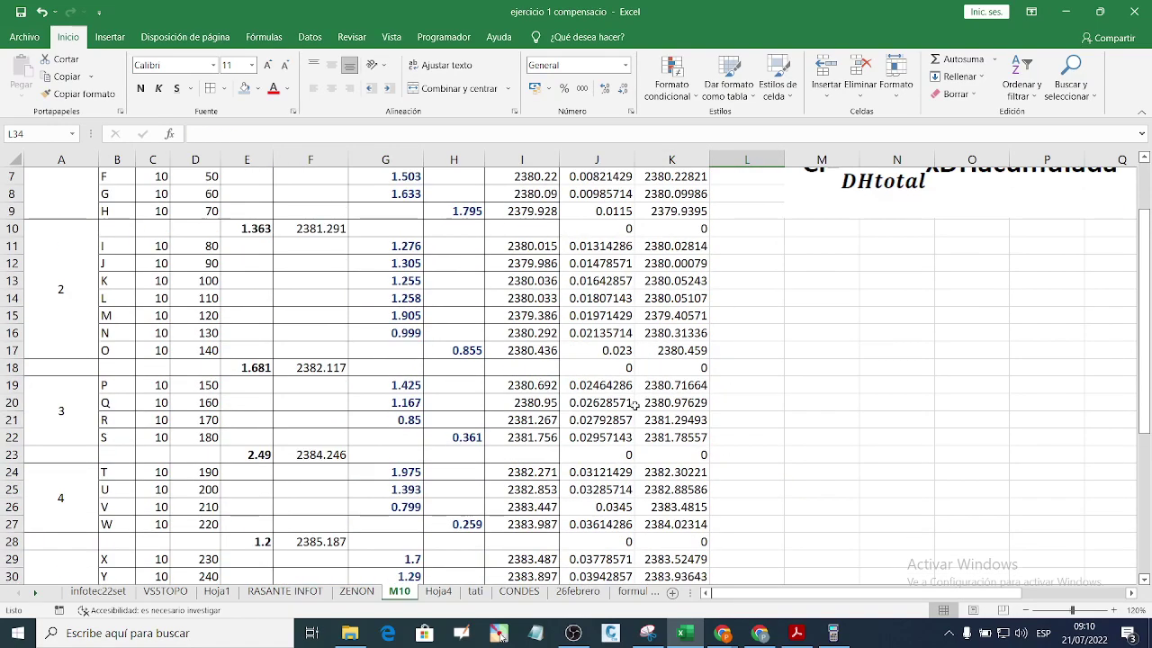
pyautogui.scroll(1, 684, 436)
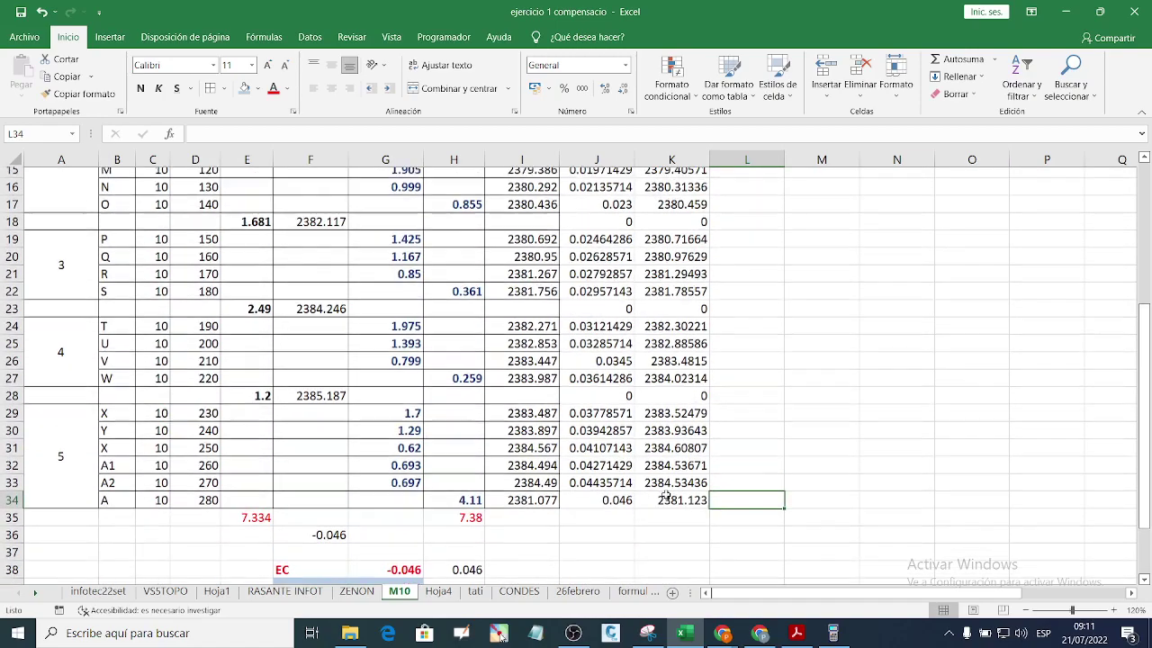
pyautogui.scroll(1, 684, 441)
pyautogui.scroll(-1, 665, 495)
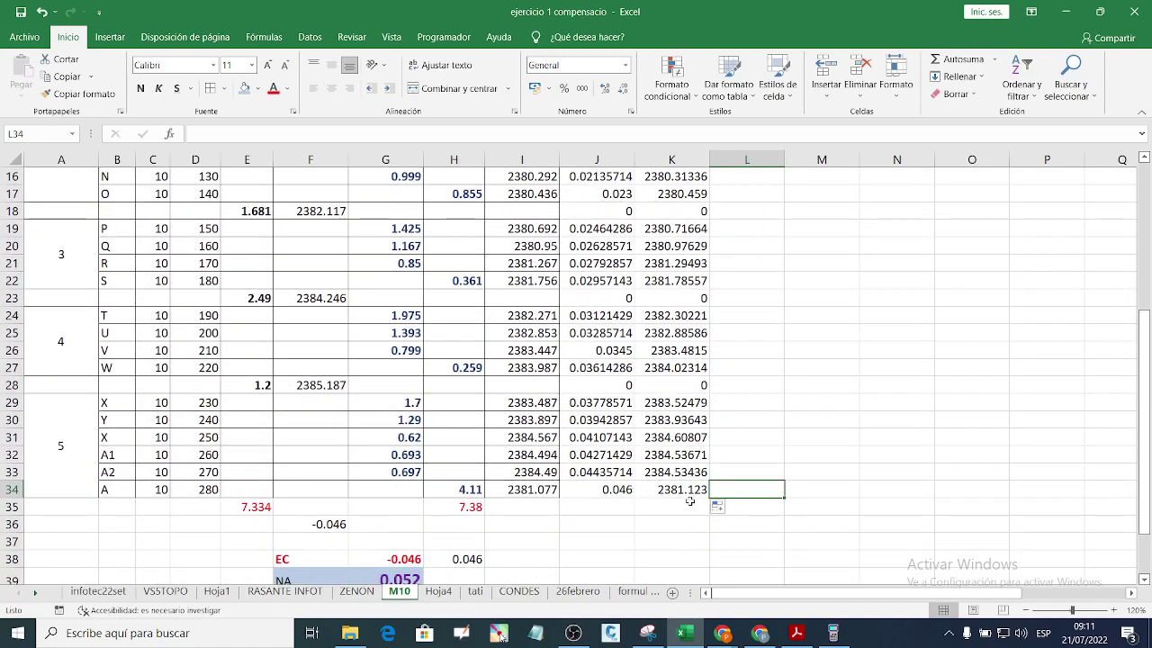
pyautogui.scroll(1, 657, 446)
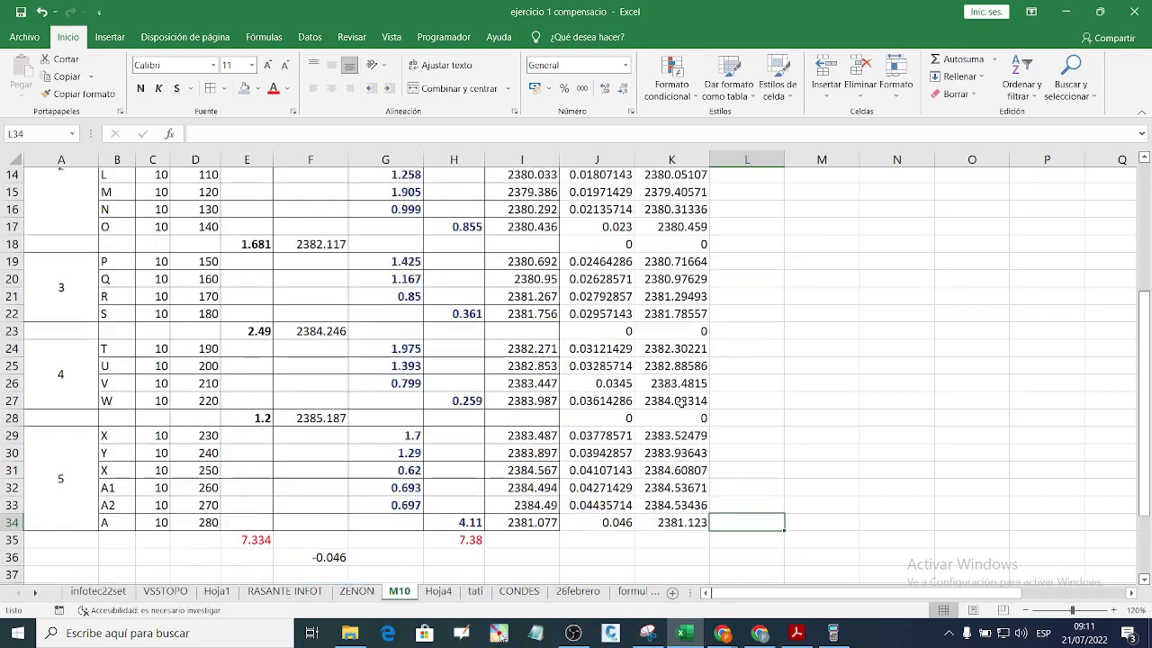
pyautogui.scroll(-4, 684, 426)
pyautogui.scroll(3, 683, 426)
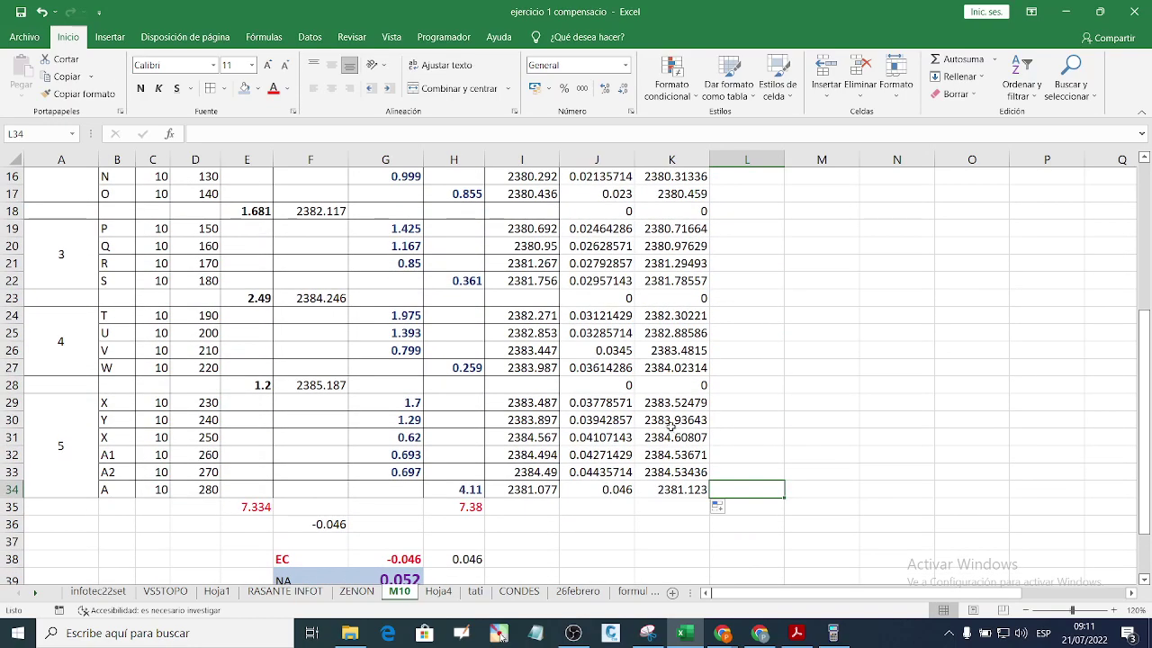
pyautogui.scroll(5, 673, 426)
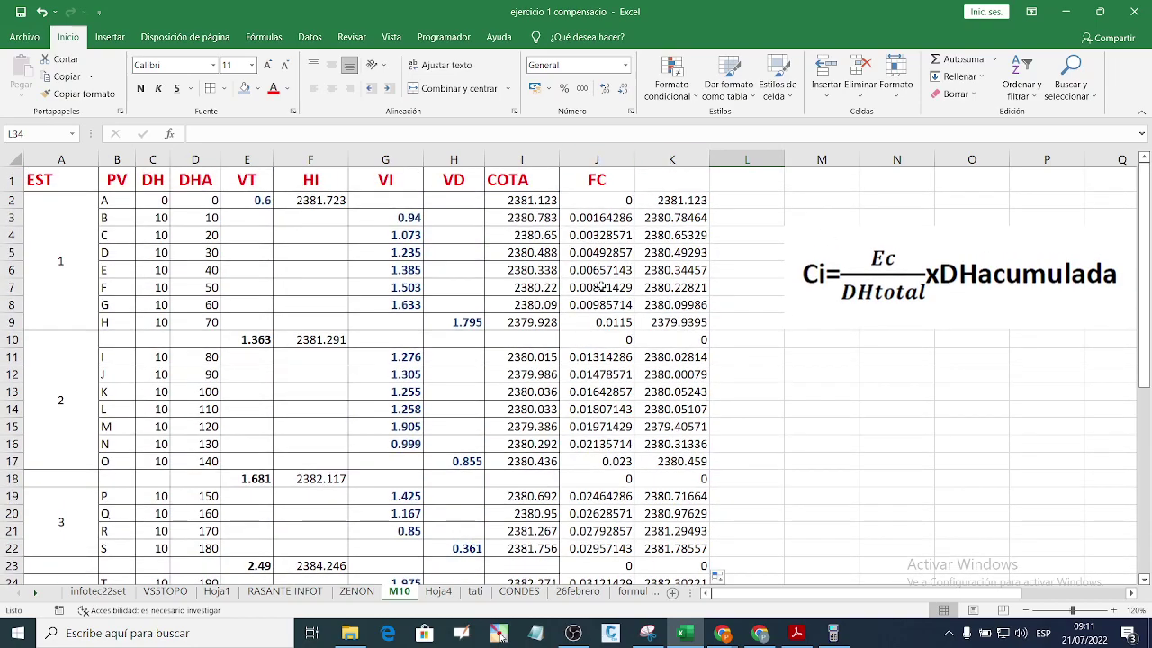
pyautogui.scroll(-2, 611, 267)
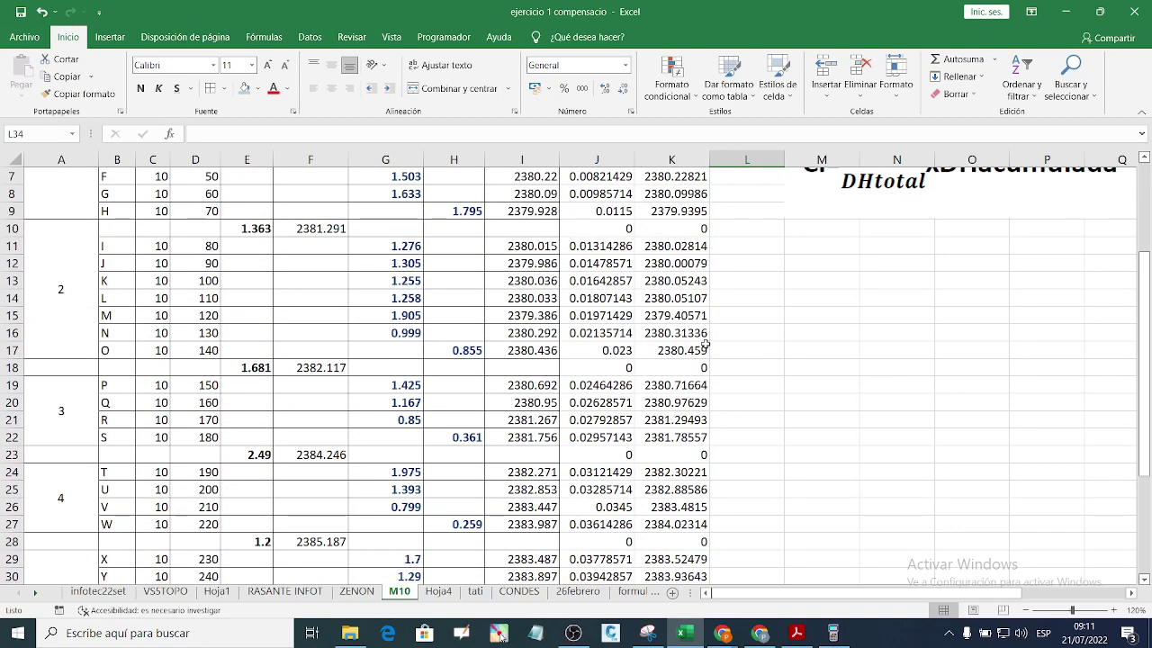
pyautogui.scroll(2, 716, 337)
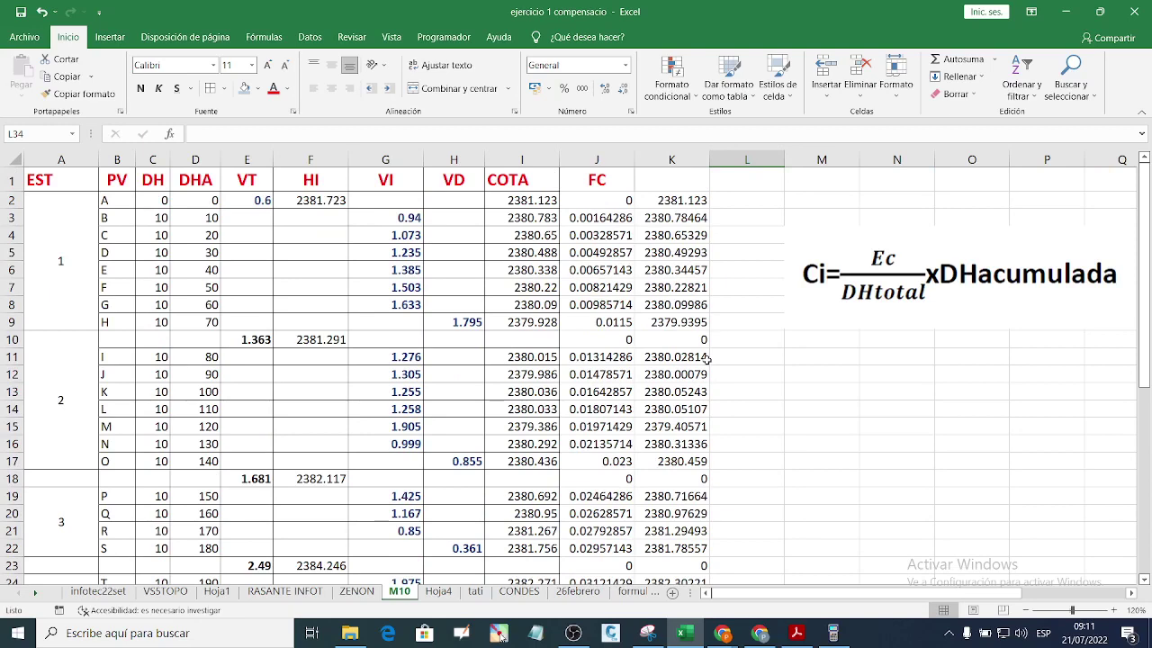
pyautogui.click(611, 632)
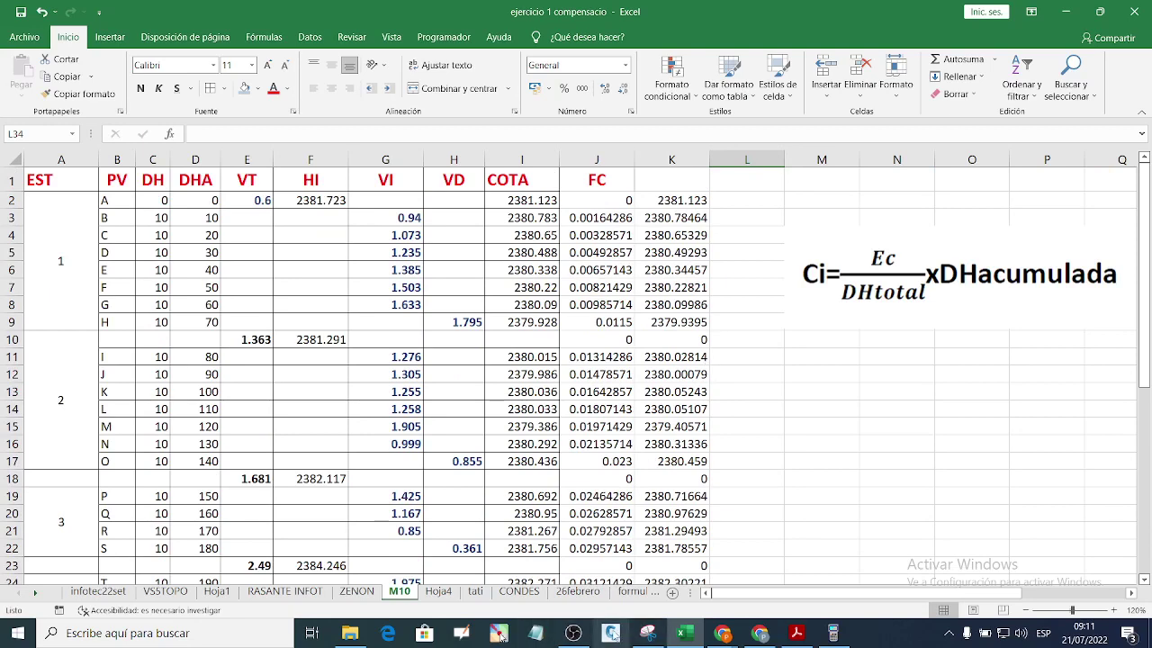
pyautogui.click(684, 632)
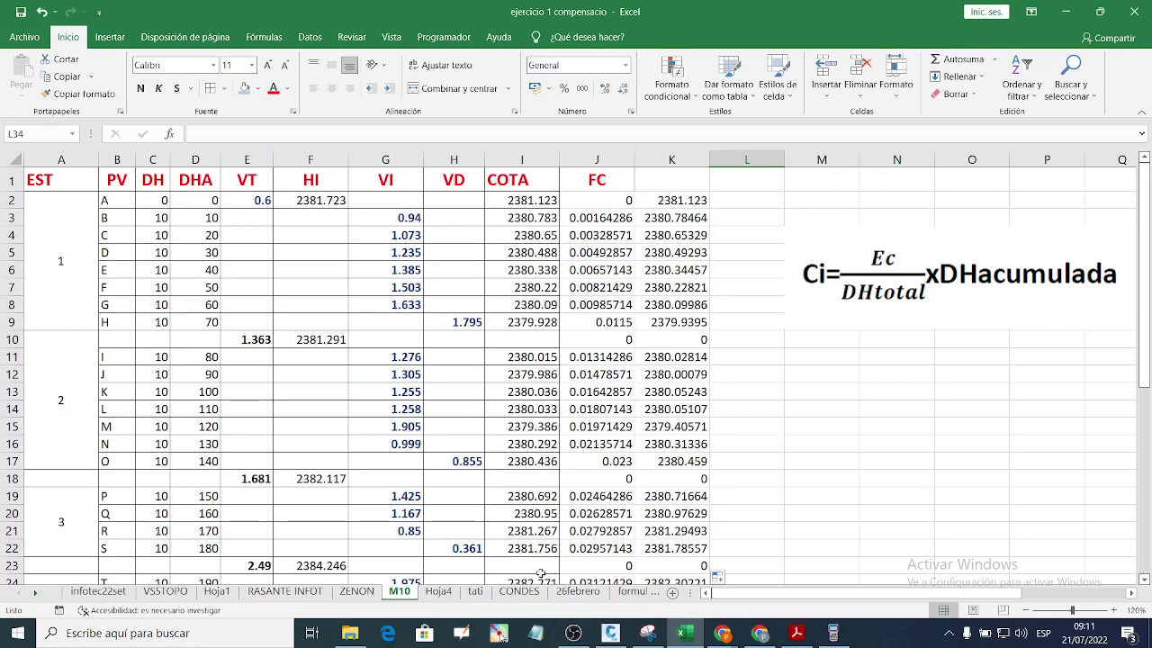
pyautogui.scroll(-5, 713, 509)
pyautogui.scroll(2, 743, 445)
pyautogui.scroll(-4, 810, 441)
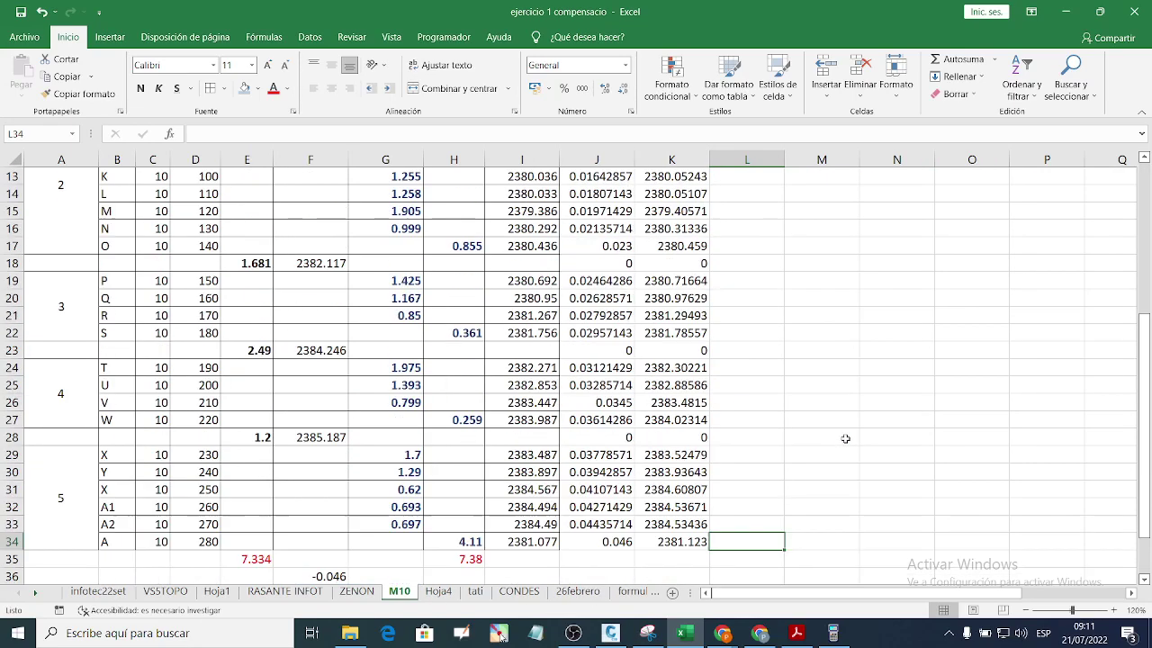
# Step: Delete the Ci correction formula picture beside the levelling table
pyautogui.scroll(7, 837, 414)
pyautogui.click(916, 290)
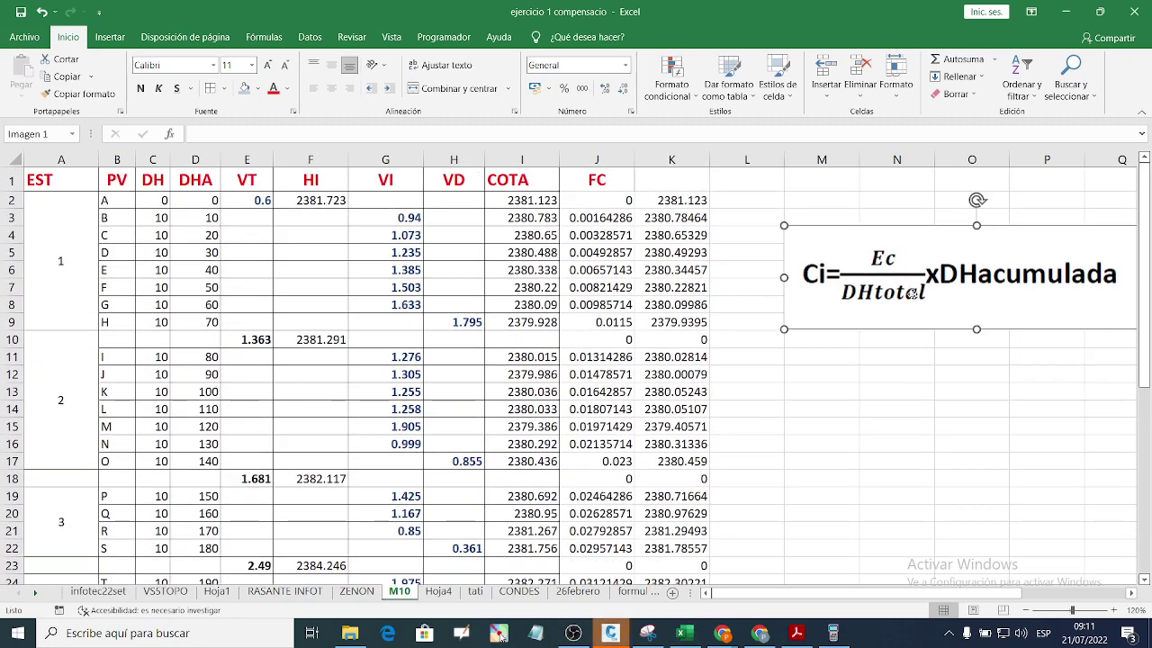
pyautogui.press('Delete')
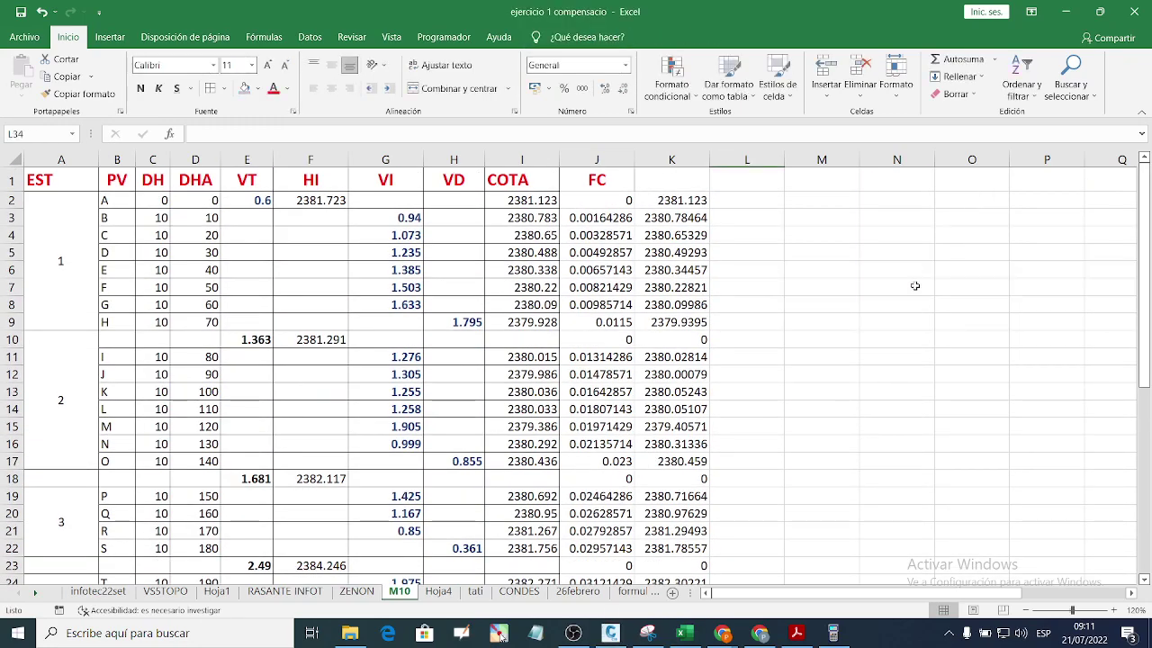
pyautogui.click(875, 202)
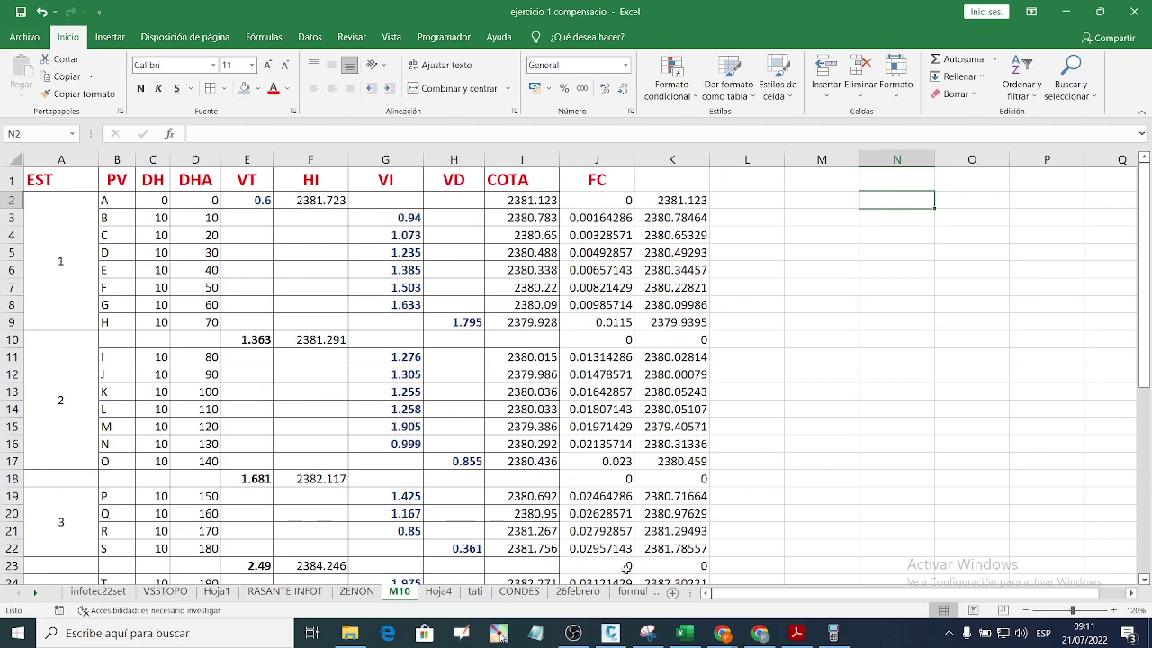
# Step: Copy the first data row A2:D2 from the ZENON sheet into M2:P2 of the M10 sheet
pyautogui.click(356, 592)
pyautogui.scroll(7, 391, 459)
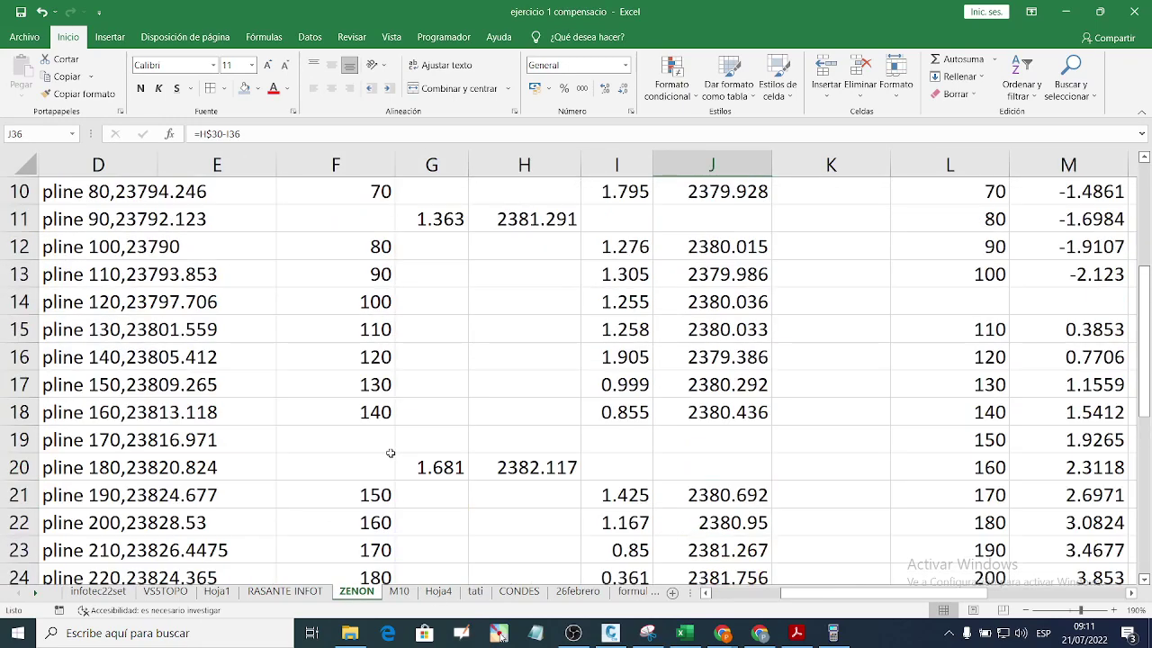
pyautogui.moveTo(843, 597); pyautogui.dragTo(768, 597)
pyautogui.scroll(1, 449, 405)
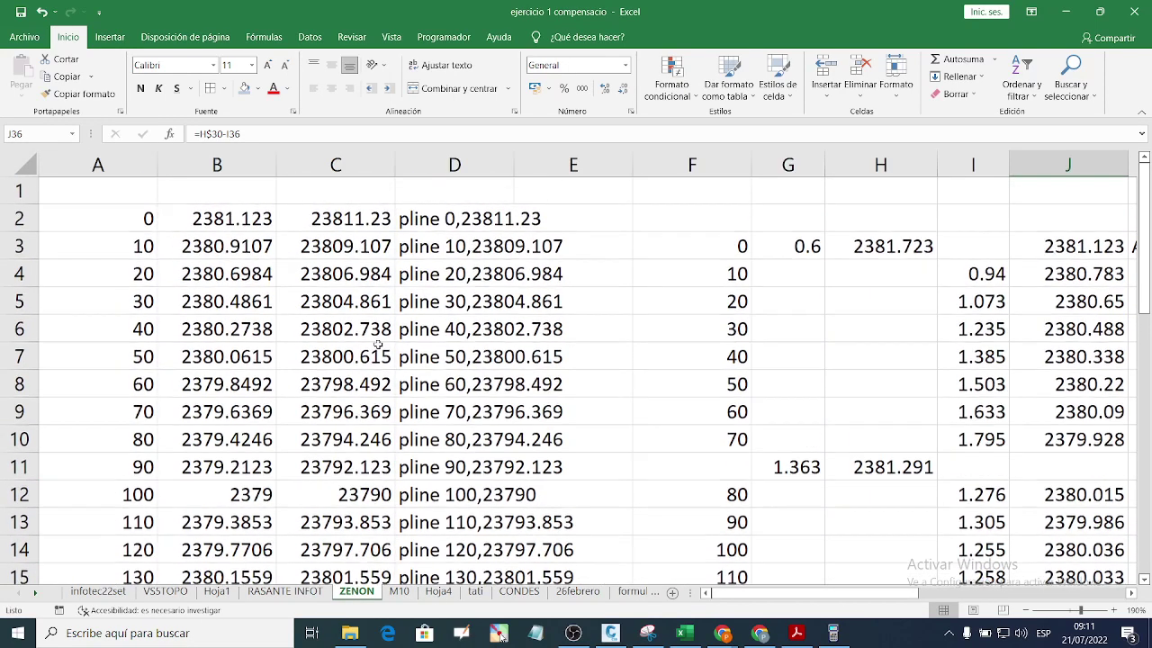
pyautogui.moveTo(112, 221); pyautogui.dragTo(435, 220)
pyautogui.click(435, 220)
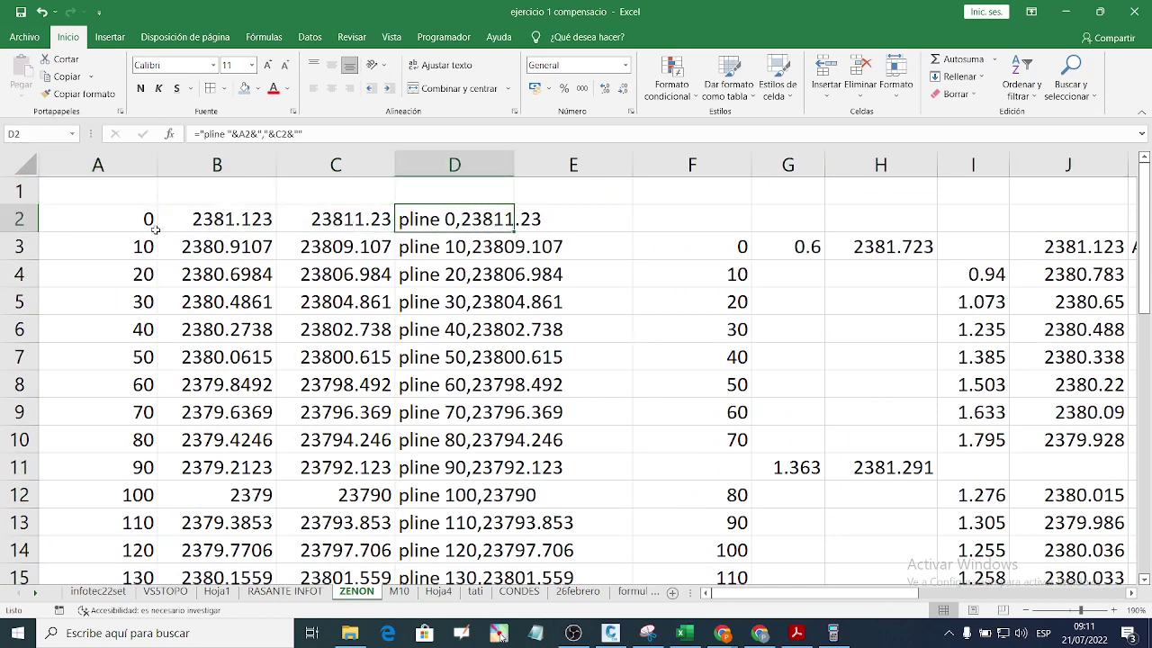
pyautogui.moveTo(155, 227); pyautogui.dragTo(437, 218)
pyautogui.rightClick(305, 219)
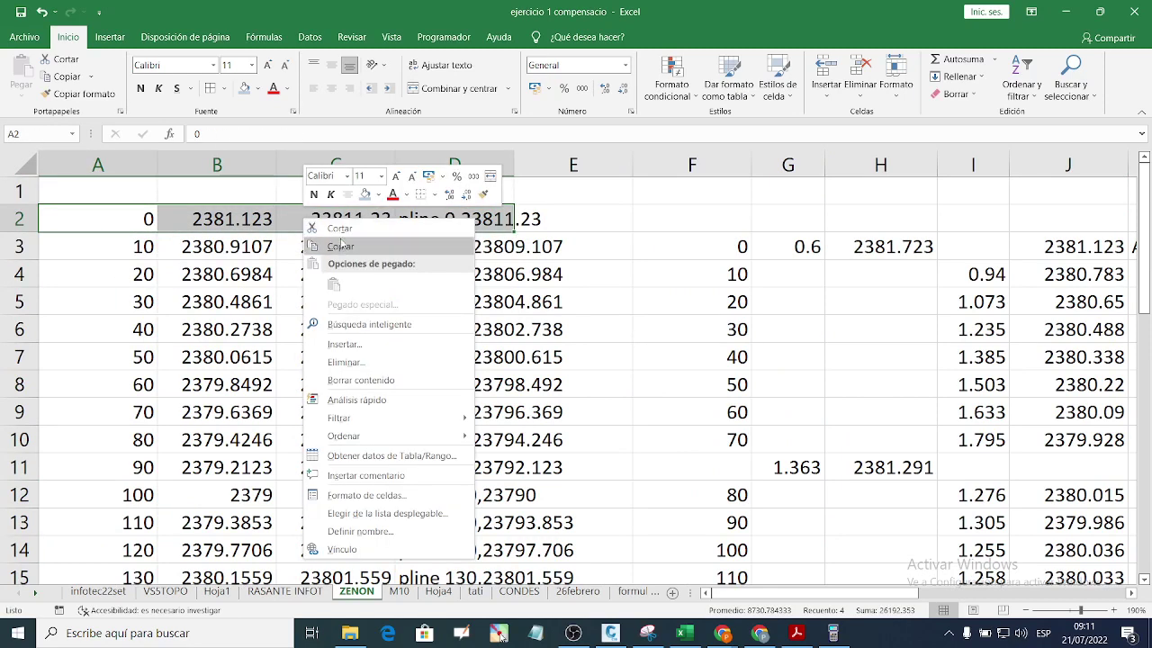
pyautogui.click(341, 245)
pyautogui.click(399, 591)
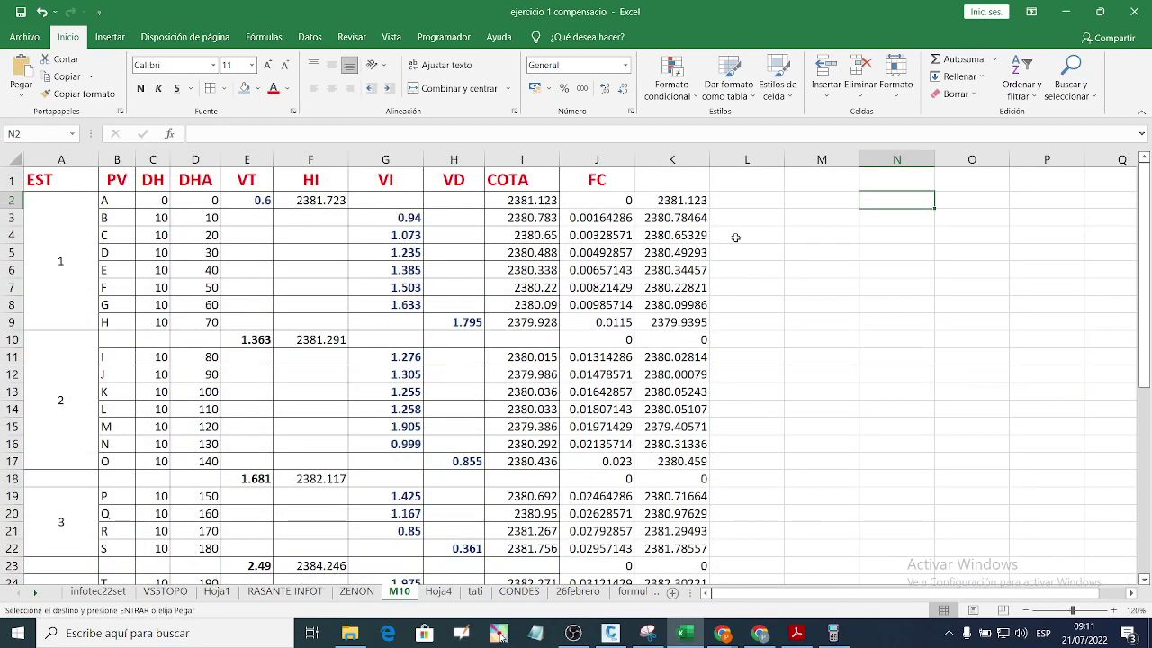
pyautogui.click(793, 205)
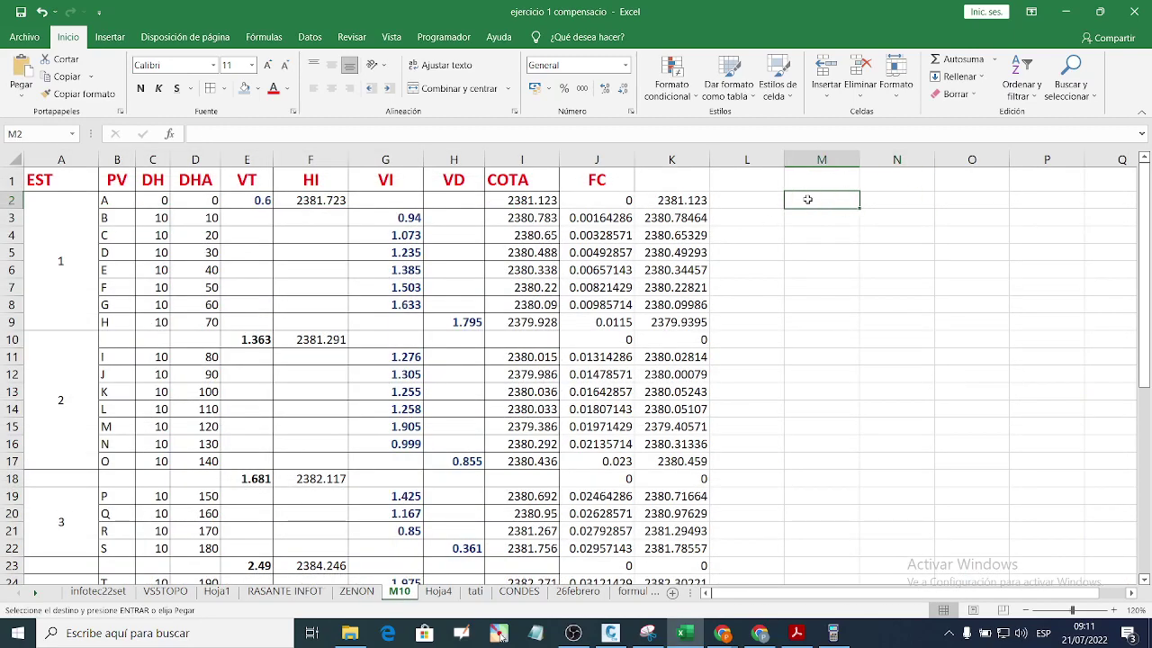
pyautogui.hotkey('ctrl', 'v')
pyautogui.click(821, 252)
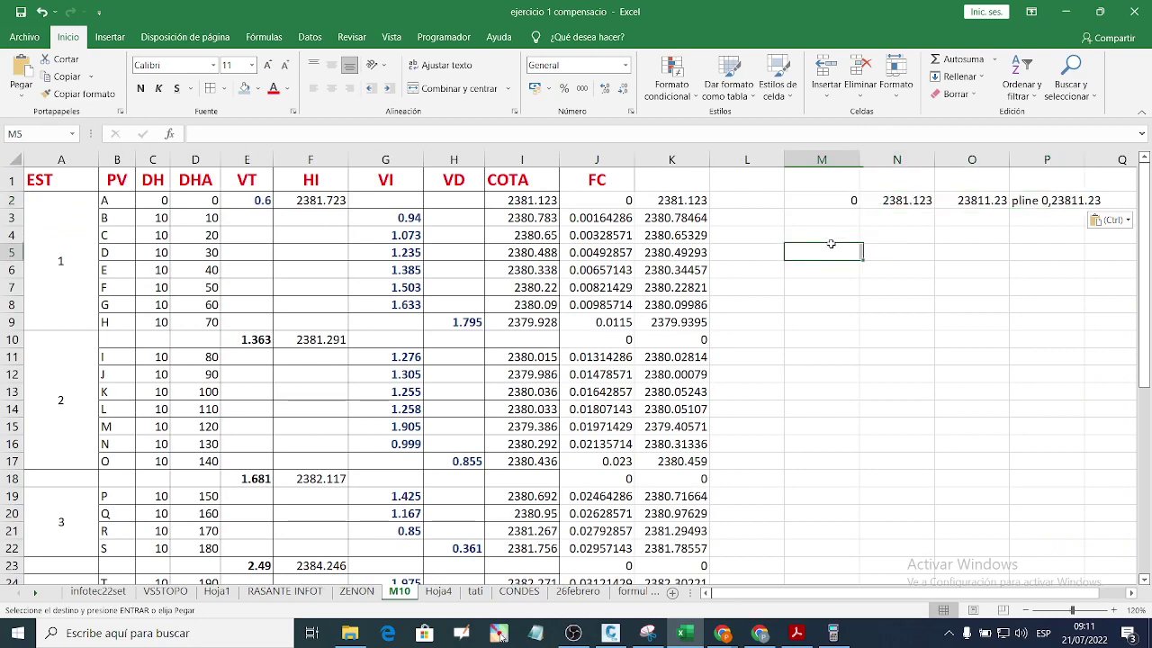
pyautogui.click(852, 202)
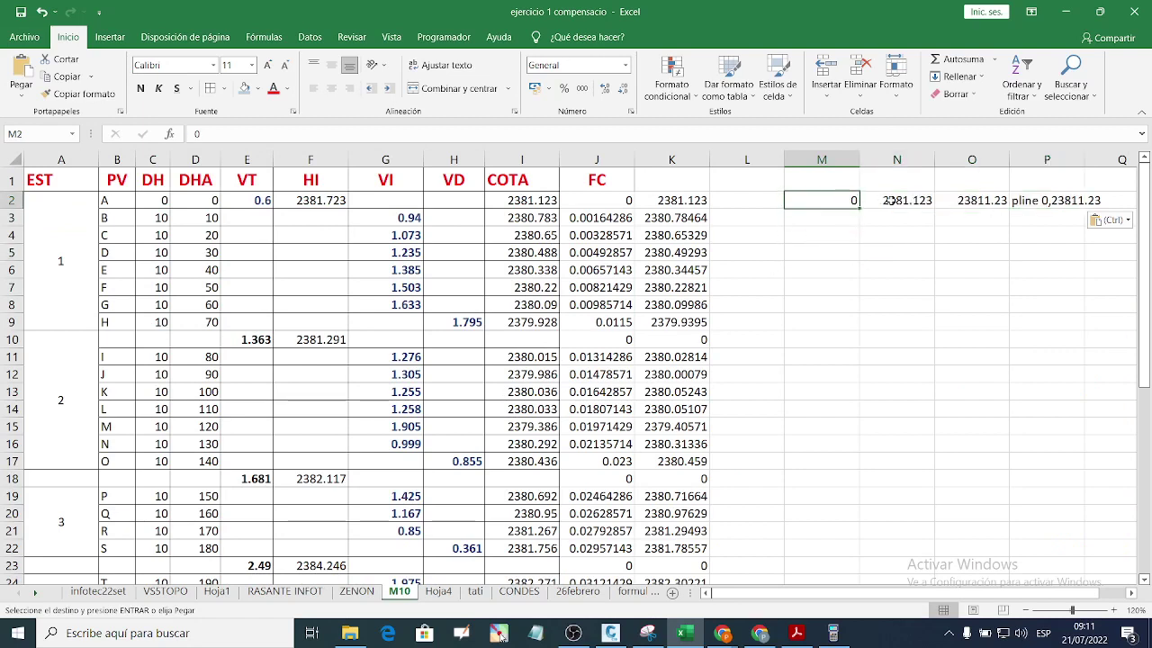
# Step: Enter the heading PROGRESIVAS in M1 above the copied distance value
pyautogui.click(835, 183)
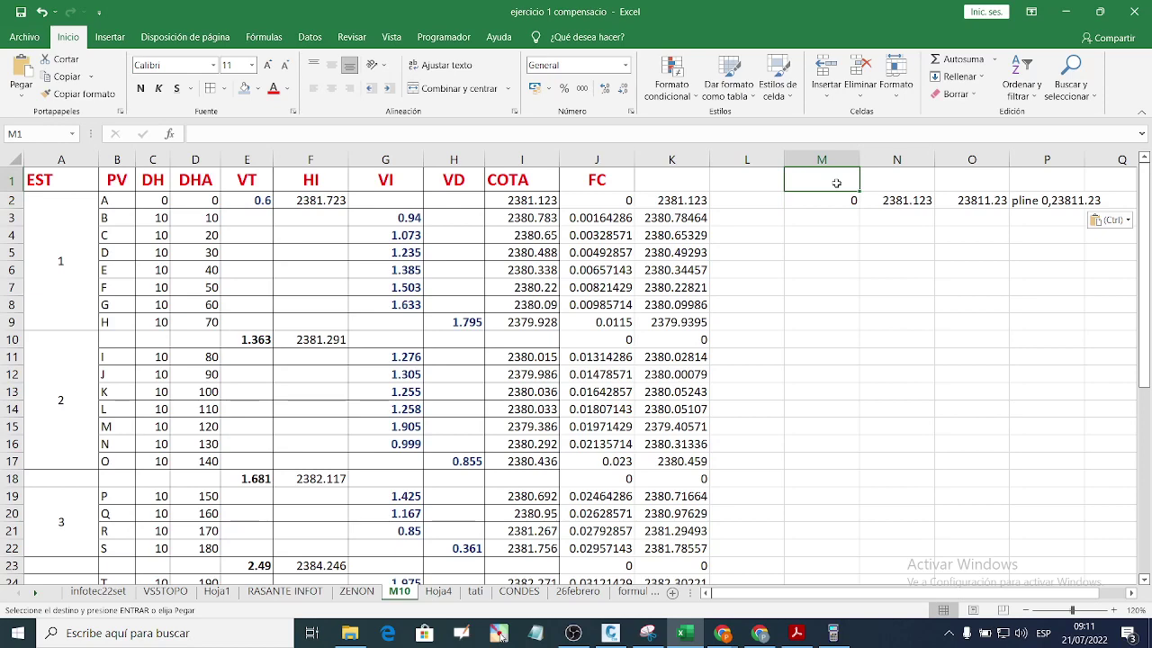
pyautogui.write('PROG')
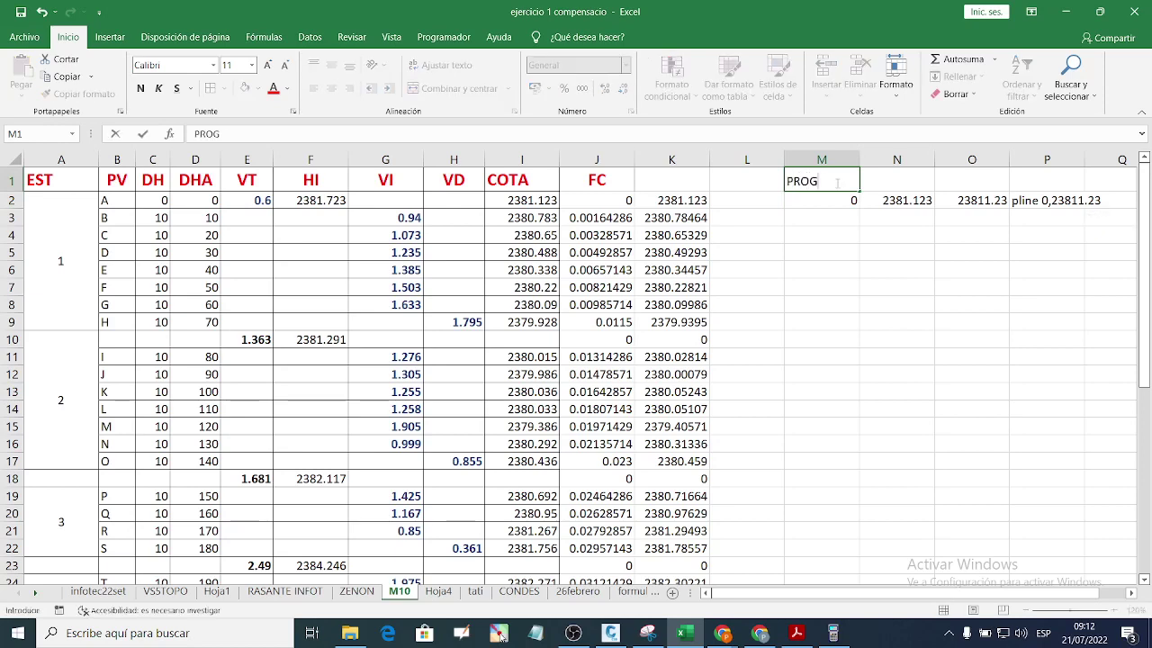
pyautogui.write('REVIVAS')
pyautogui.press('BackSpace')
pyautogui.press('BackSpace')
pyautogui.press('BackSpace')
pyautogui.press('BackSpace')
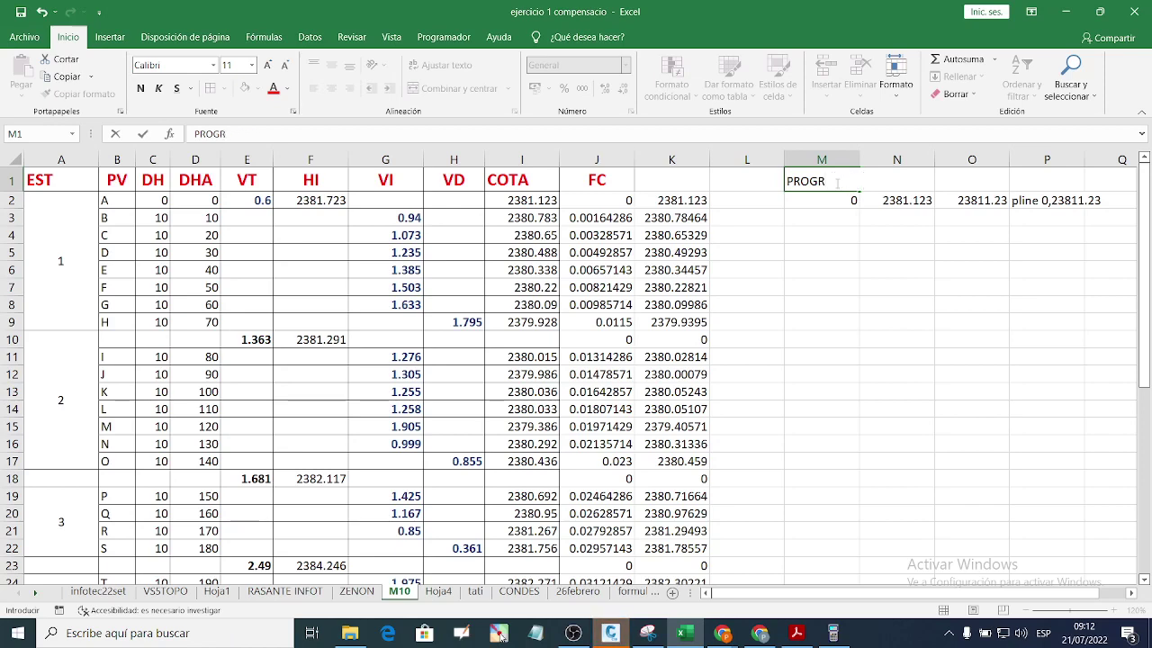
pyautogui.write('ES')
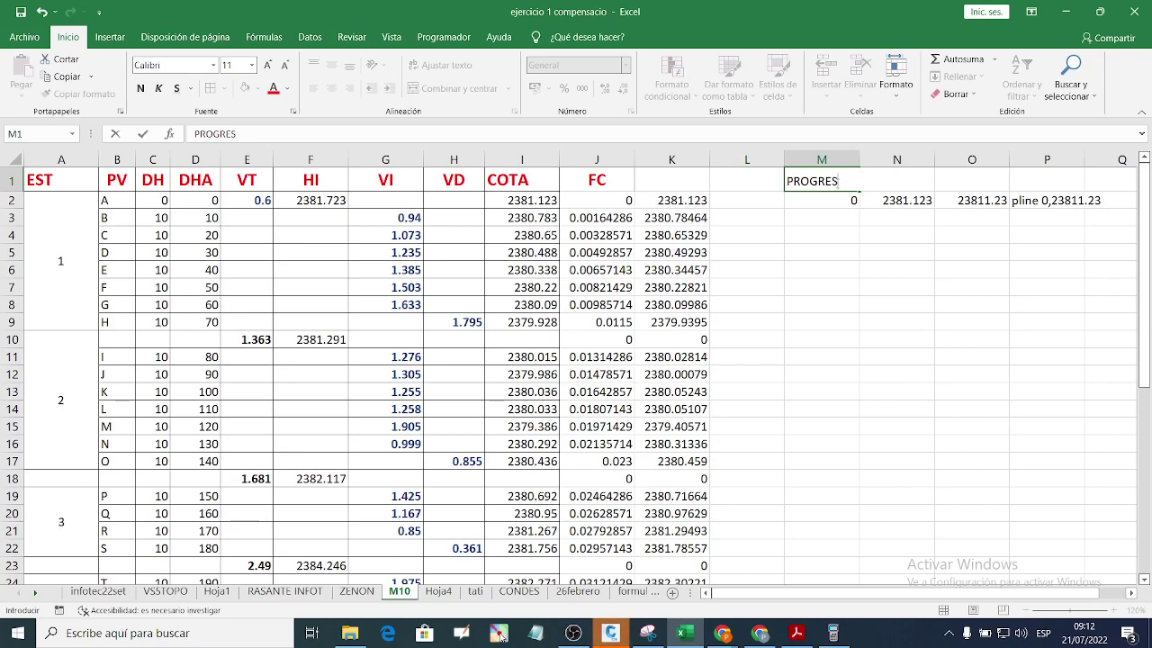
pyautogui.write('IVAS')
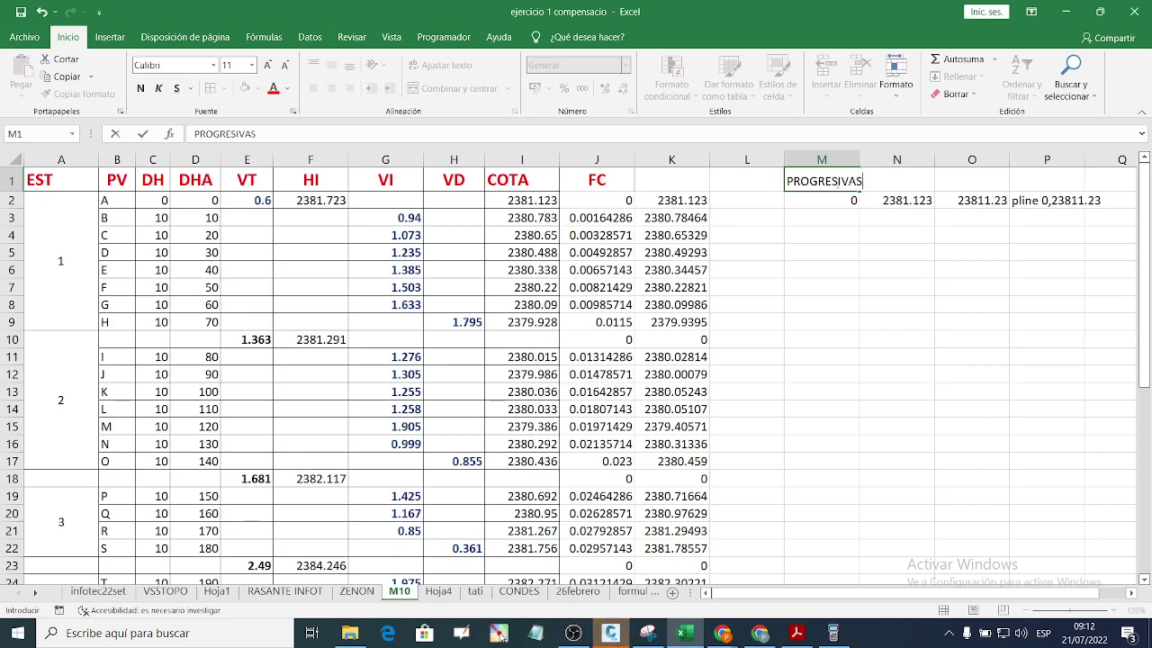
pyautogui.click(809, 267)
# Step: Head the two elevation columns COTA in N1 and COTA*10 in O1
pyautogui.click(923, 176)
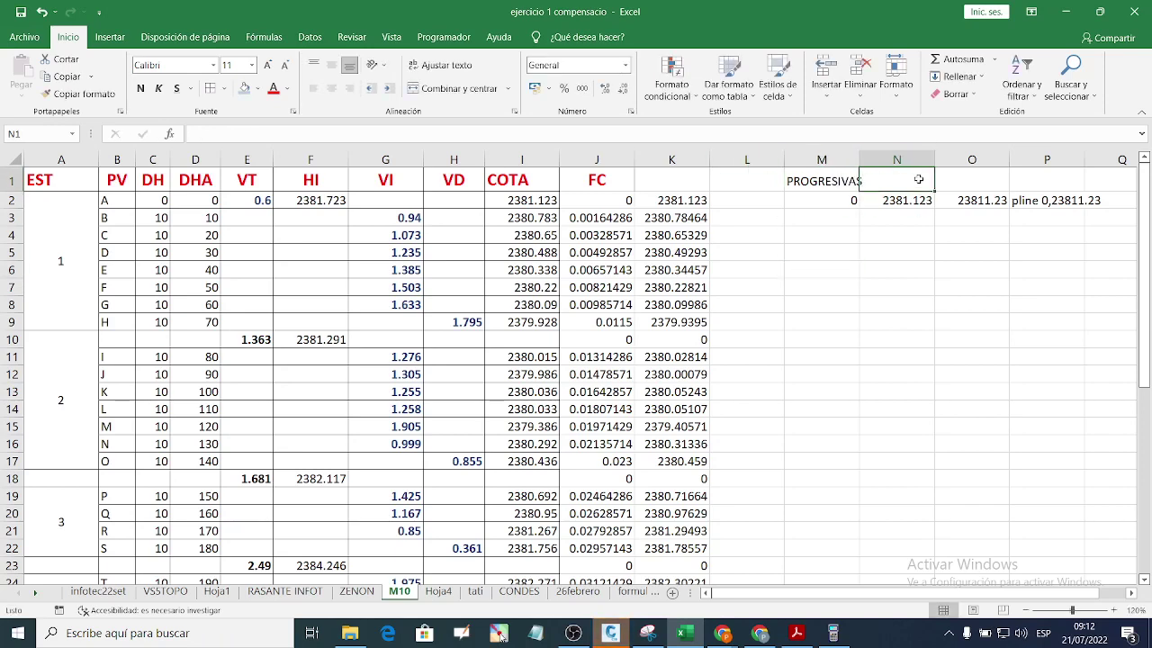
pyautogui.write('COTA')
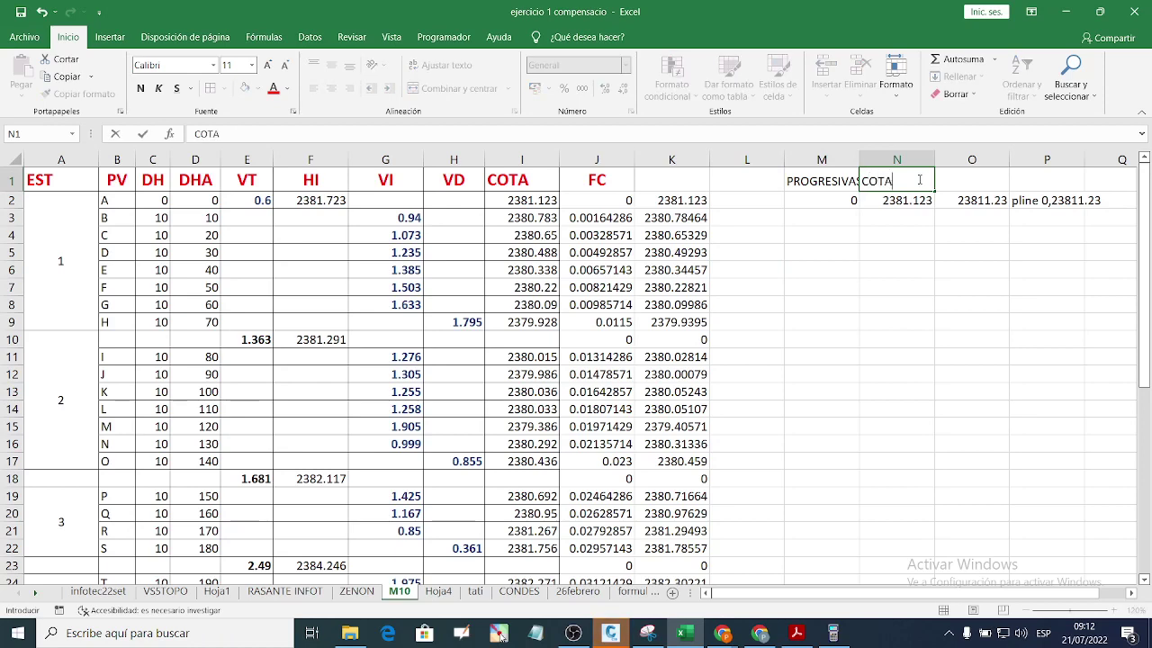
pyautogui.press('Return')
pyautogui.click(899, 235)
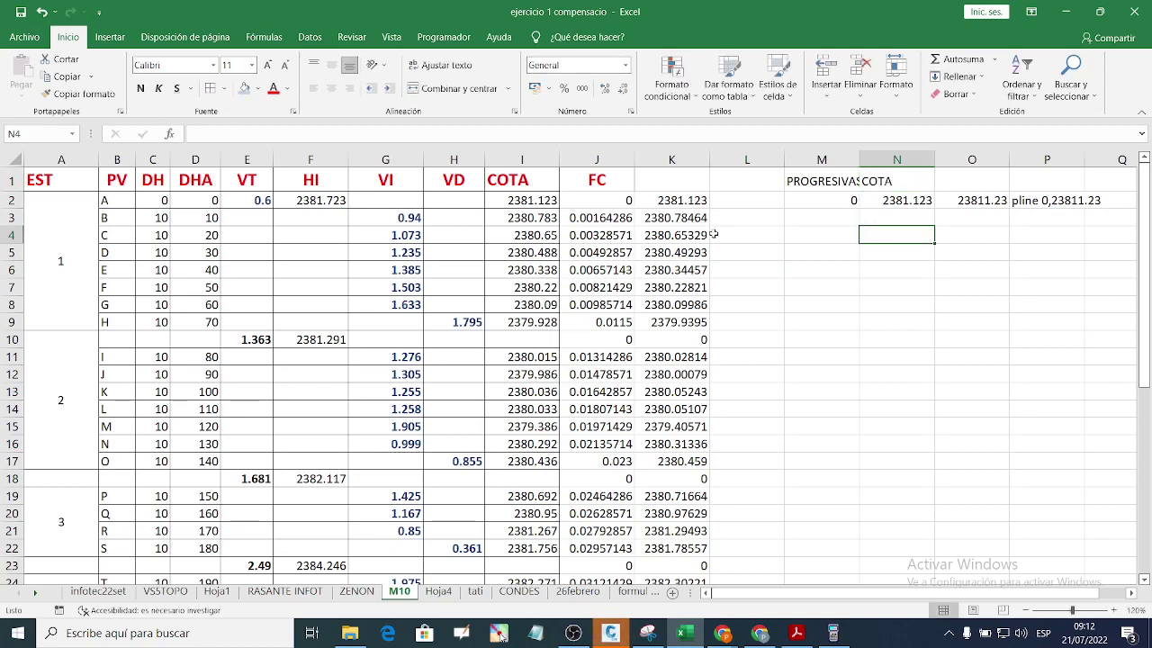
pyautogui.click(959, 181)
pyautogui.write('COT')
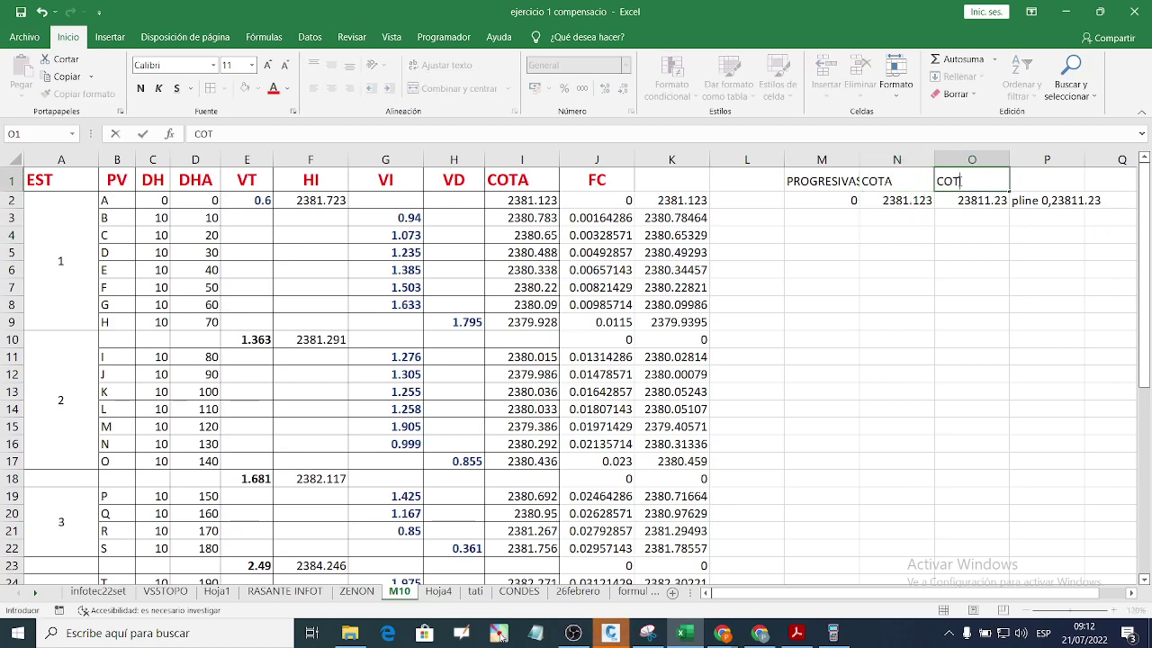
pyautogui.write('A*10')
pyautogui.press('Return')
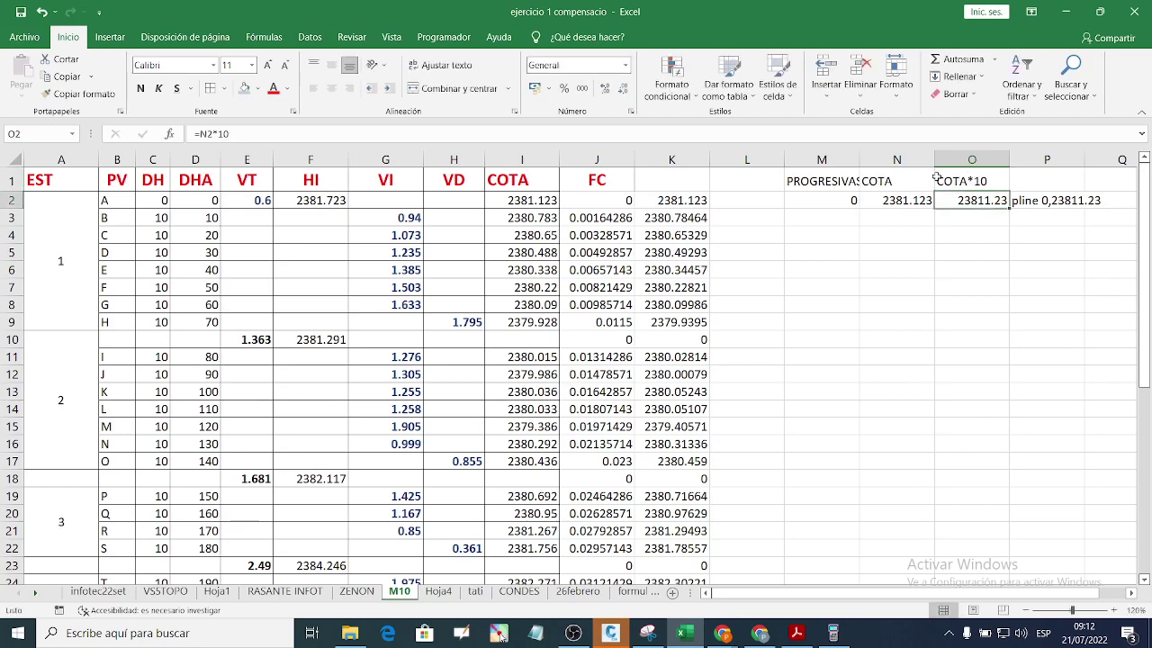
# Step: Fit column M's width to the PROGRESIVAS heading and enter DIB in P1 above the pline text
pyautogui.doubleClick(860, 160)
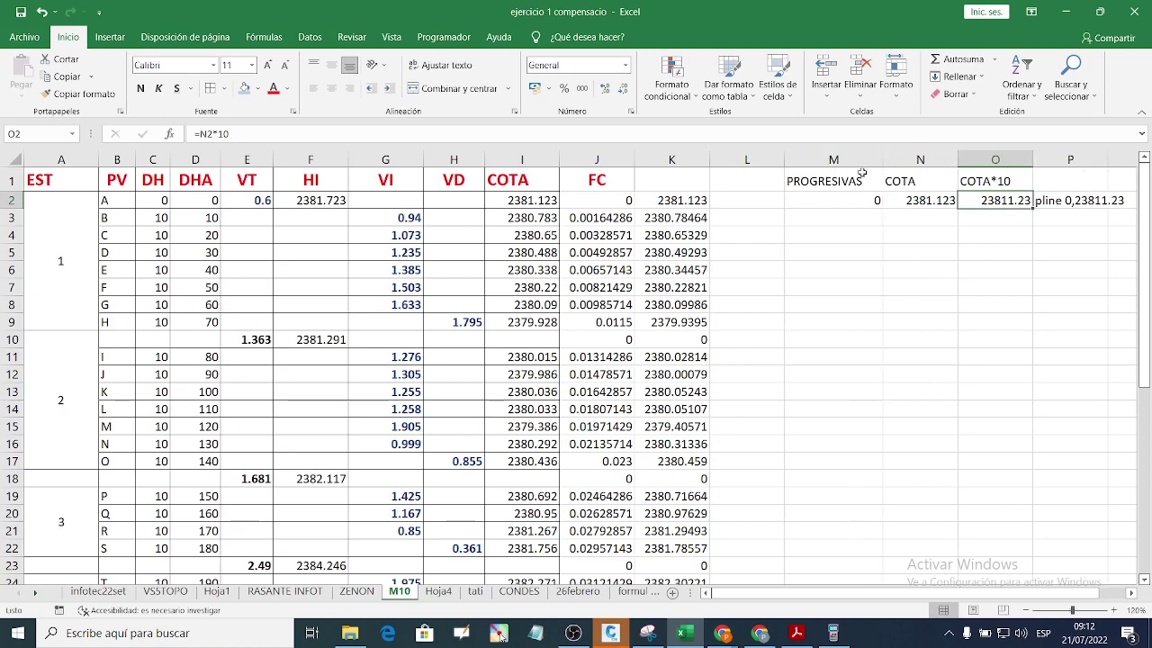
pyautogui.click(1067, 177)
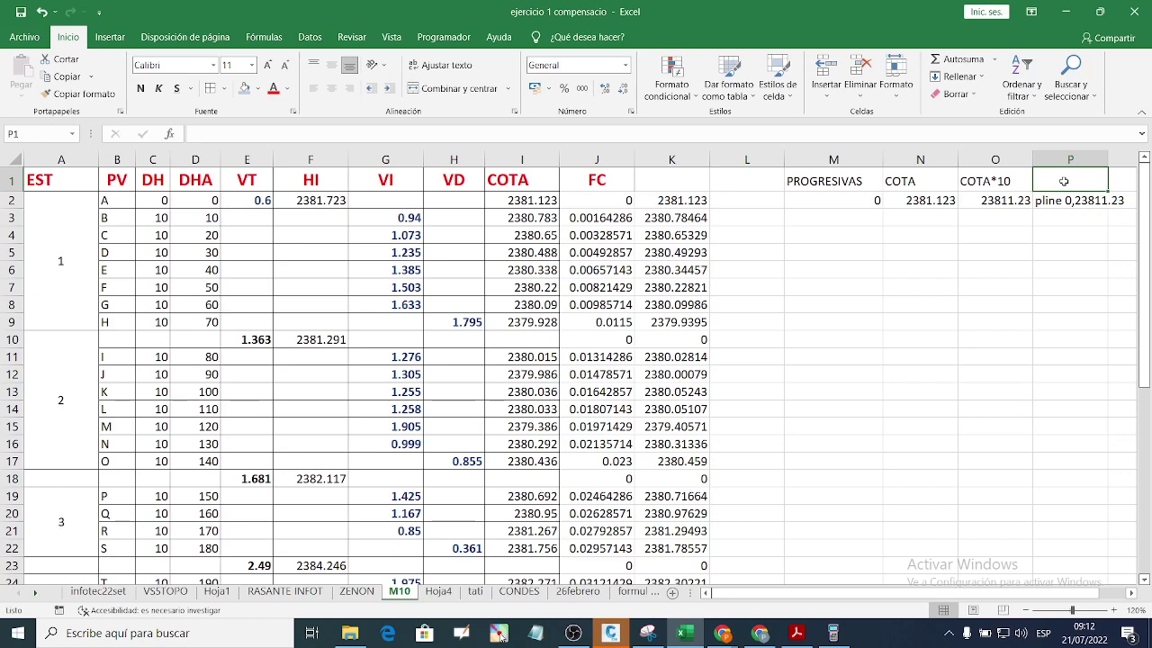
pyautogui.write('DI')
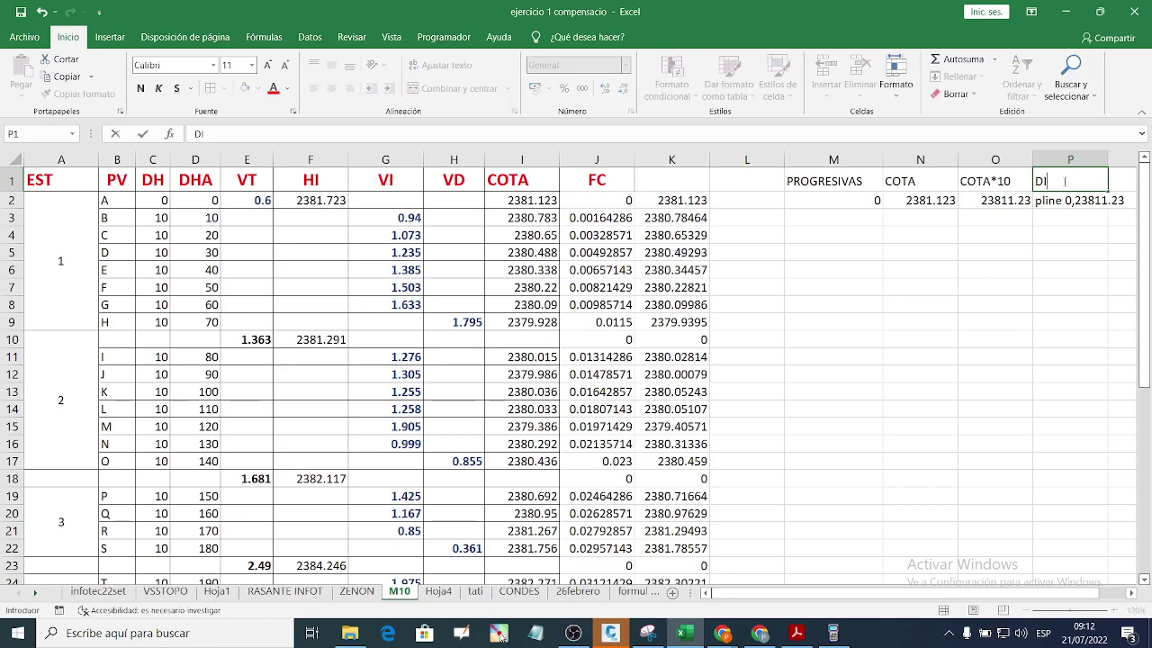
pyautogui.write('B')
pyautogui.click(1009, 271)
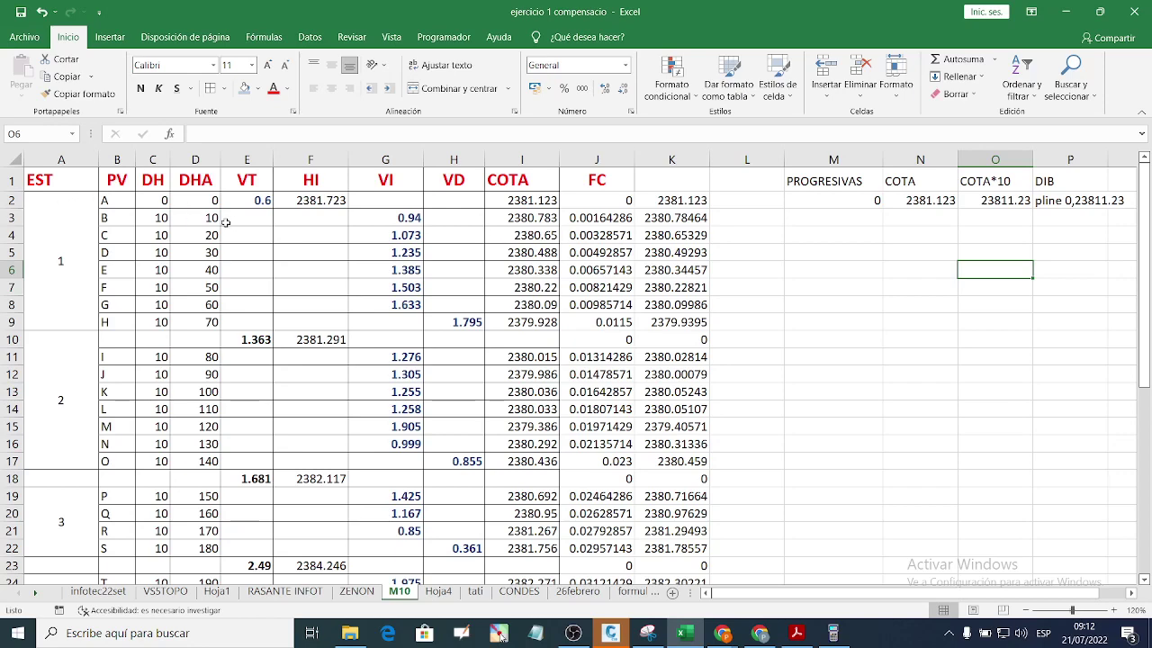
# Step: Copy station 1's accumulated distances 0 to 70 from DHA into the PROGRESIVAS column starting at M2
pyautogui.moveTo(208, 202); pyautogui.dragTo(208, 320)
pyautogui.hotkey('ctrl', 'c')
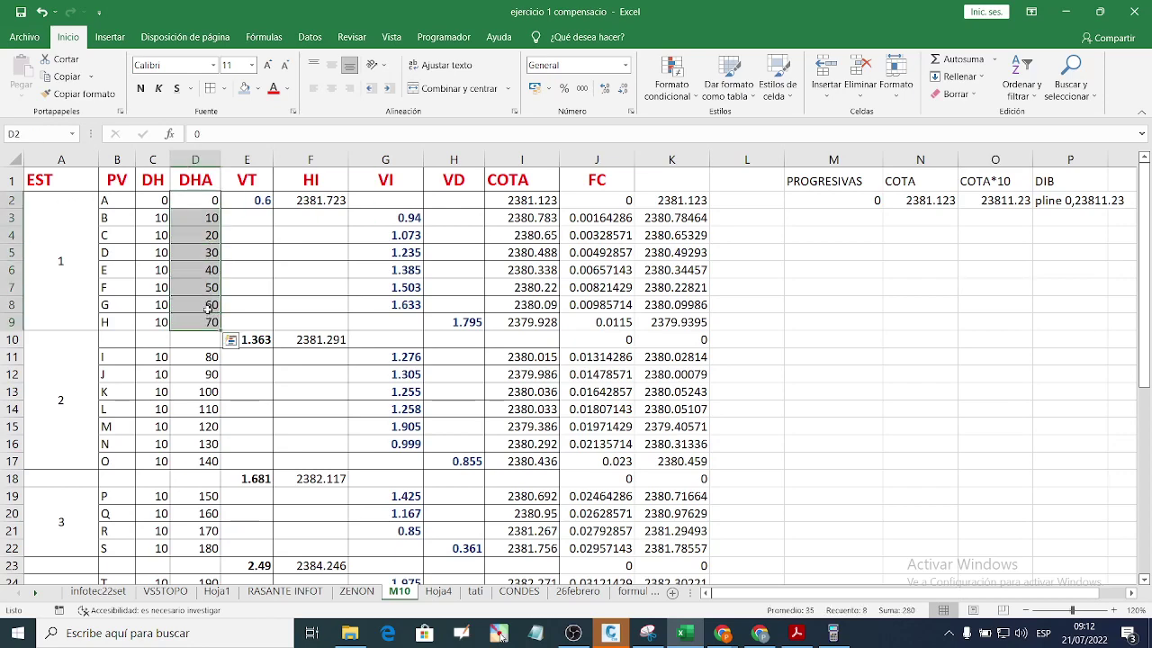
pyautogui.rightClick(209, 320)
pyautogui.click(257, 302)
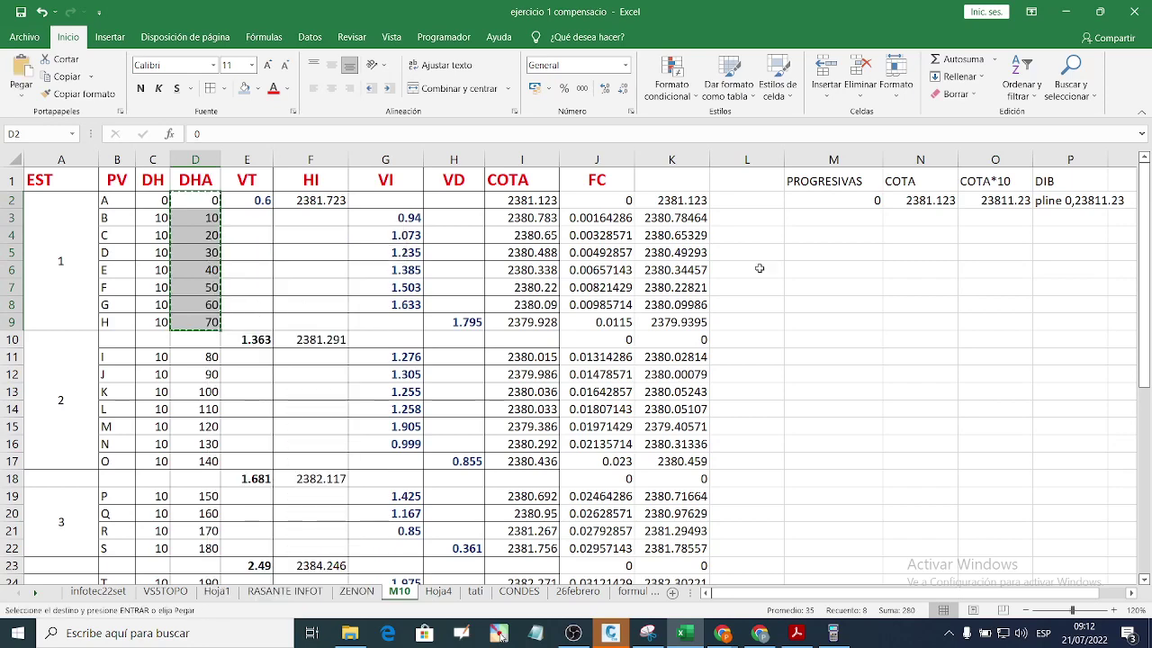
pyautogui.click(841, 201)
pyautogui.hotkey('ctrl', 'v')
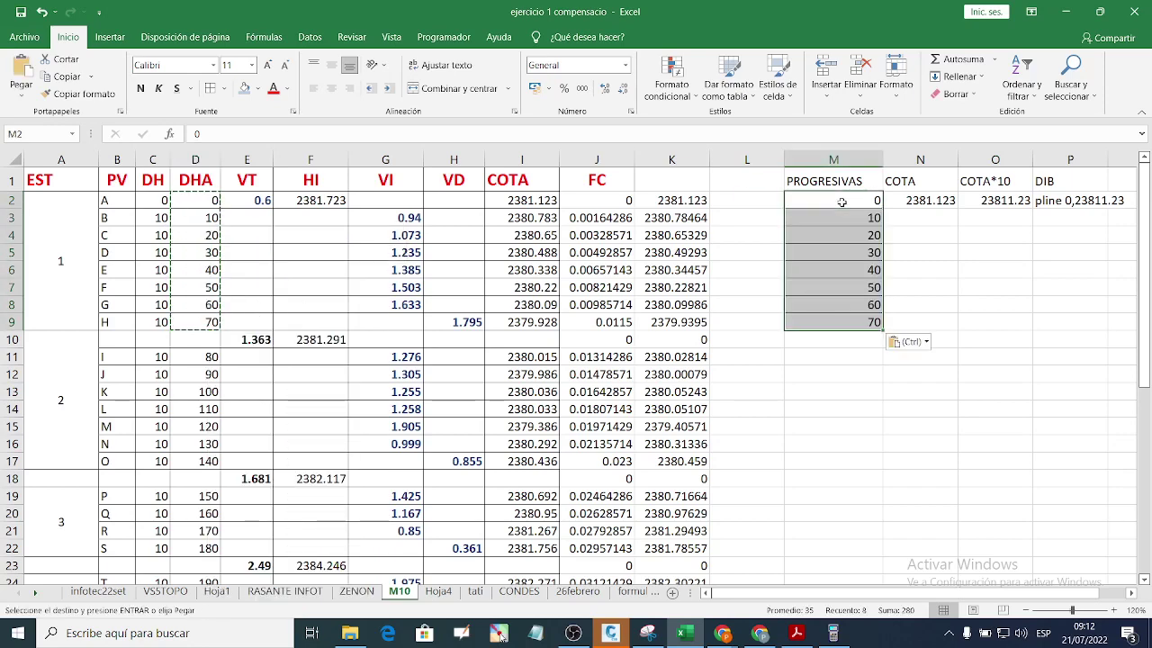
pyautogui.click(864, 387)
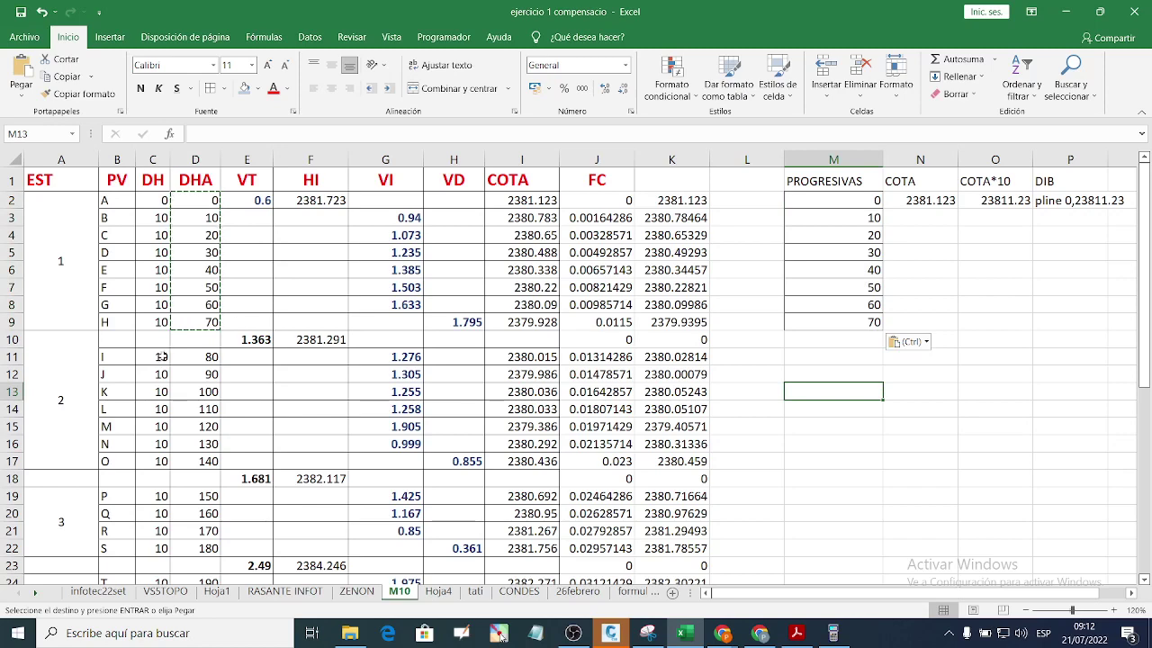
# Step: Copy station 2's DHA distances 80 to 140 into the PROGRESIVAS column from M10, directly below 70
pyautogui.moveTo(206, 356); pyautogui.dragTo(207, 461)
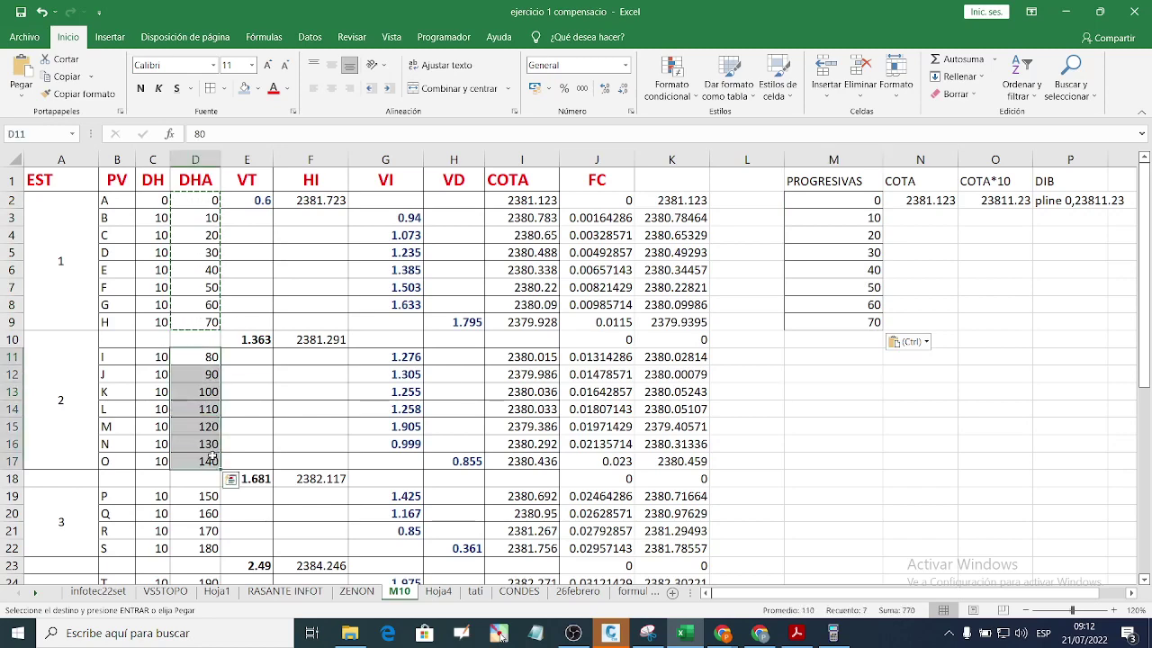
pyautogui.rightClick(203, 423)
pyautogui.click(241, 111)
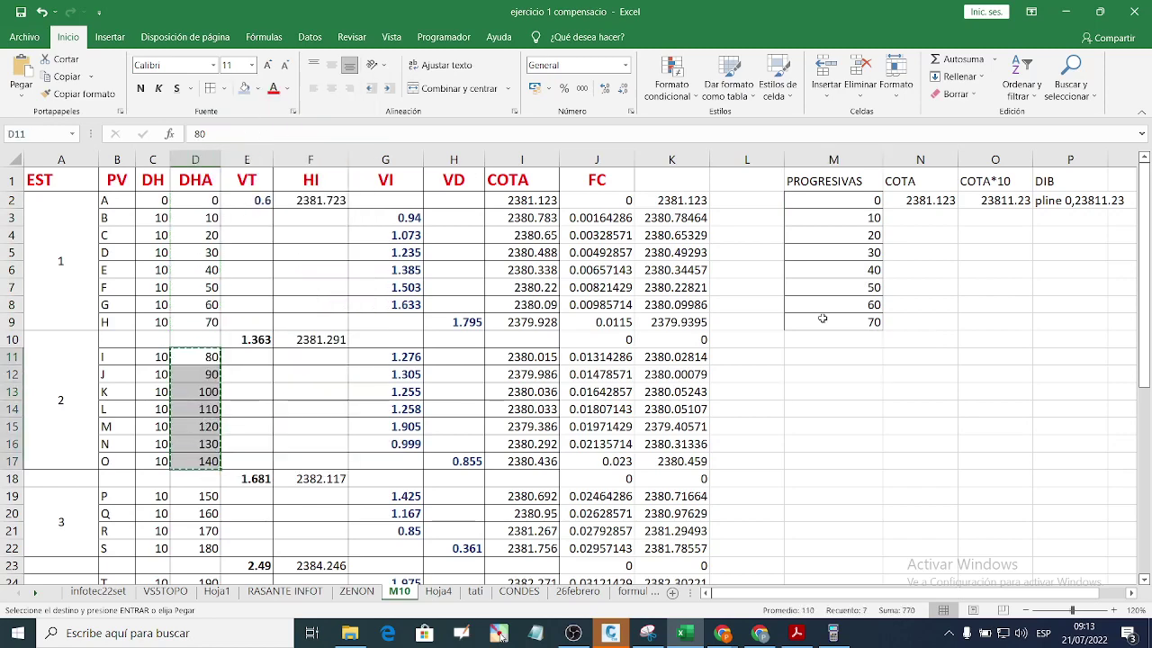
pyautogui.click(848, 339)
pyautogui.hotkey('ctrl', 'v')
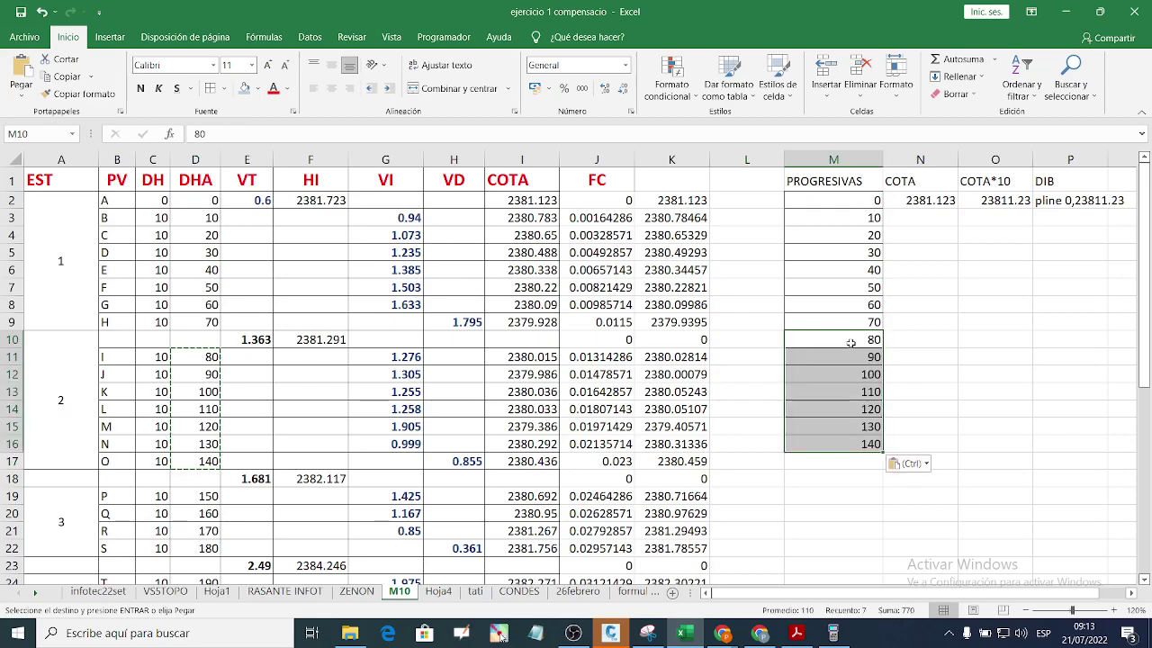
# Step: Append station 3's DHA distances 150 to 180 to the PROGRESIVAS column from M17
pyautogui.scroll(-1, 218, 454)
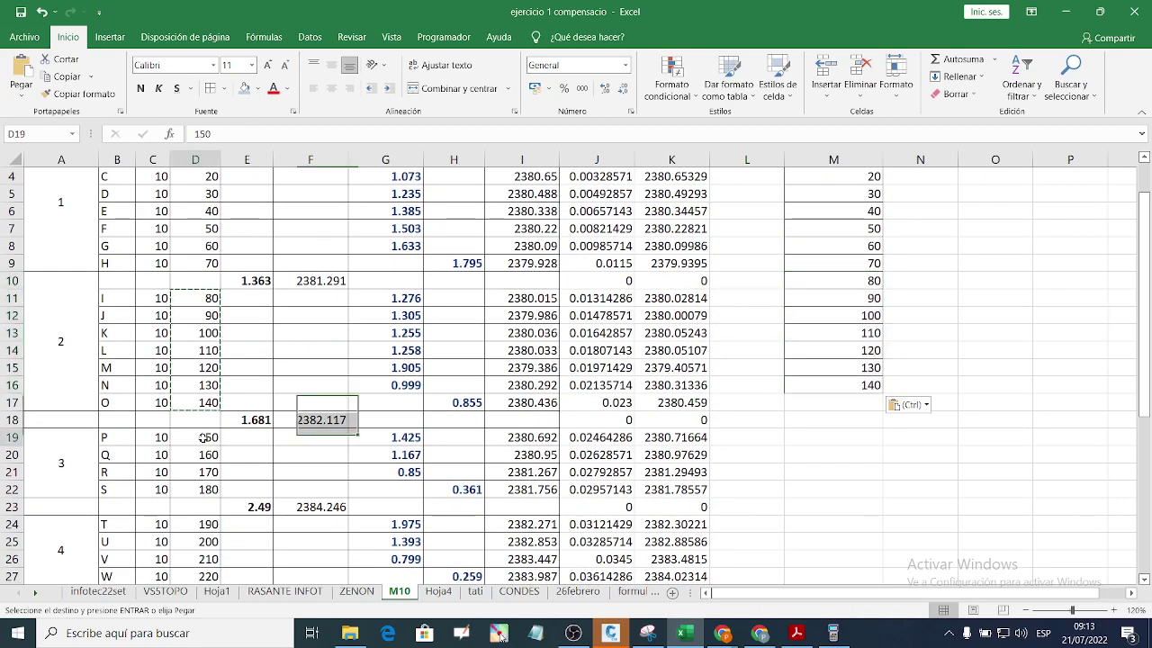
pyautogui.moveTo(205, 439); pyautogui.dragTo(208, 491)
pyautogui.rightClick(211, 469)
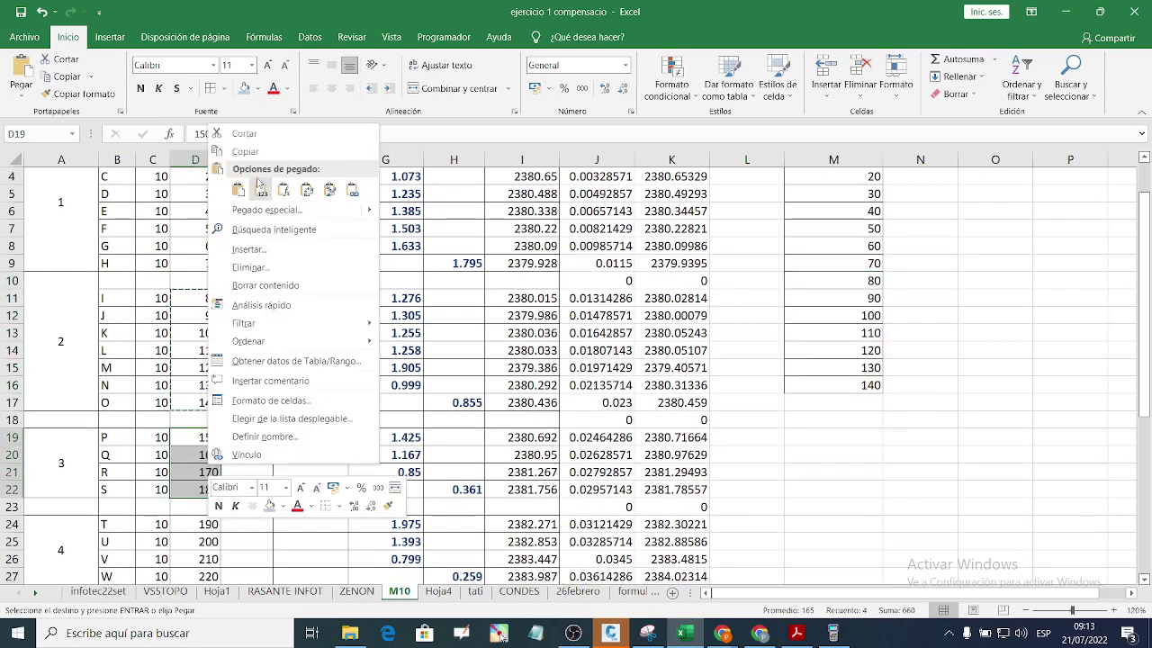
pyautogui.click(243, 151)
pyautogui.click(862, 401)
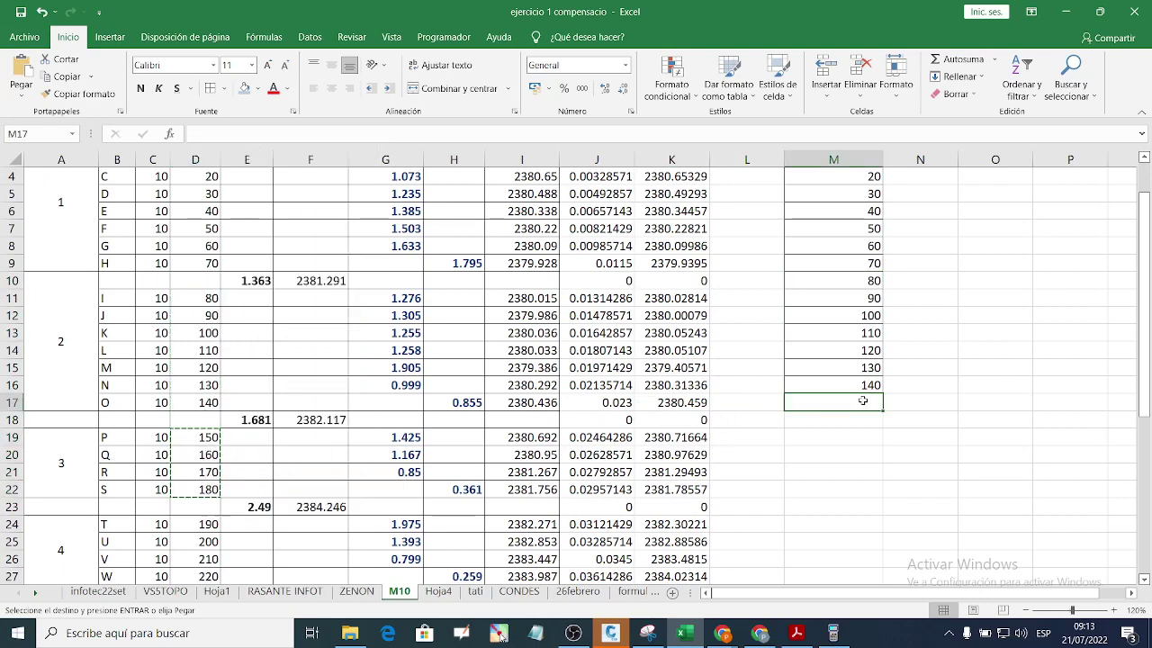
pyautogui.hotkey('ctrl', 'v')
pyautogui.click(833, 488)
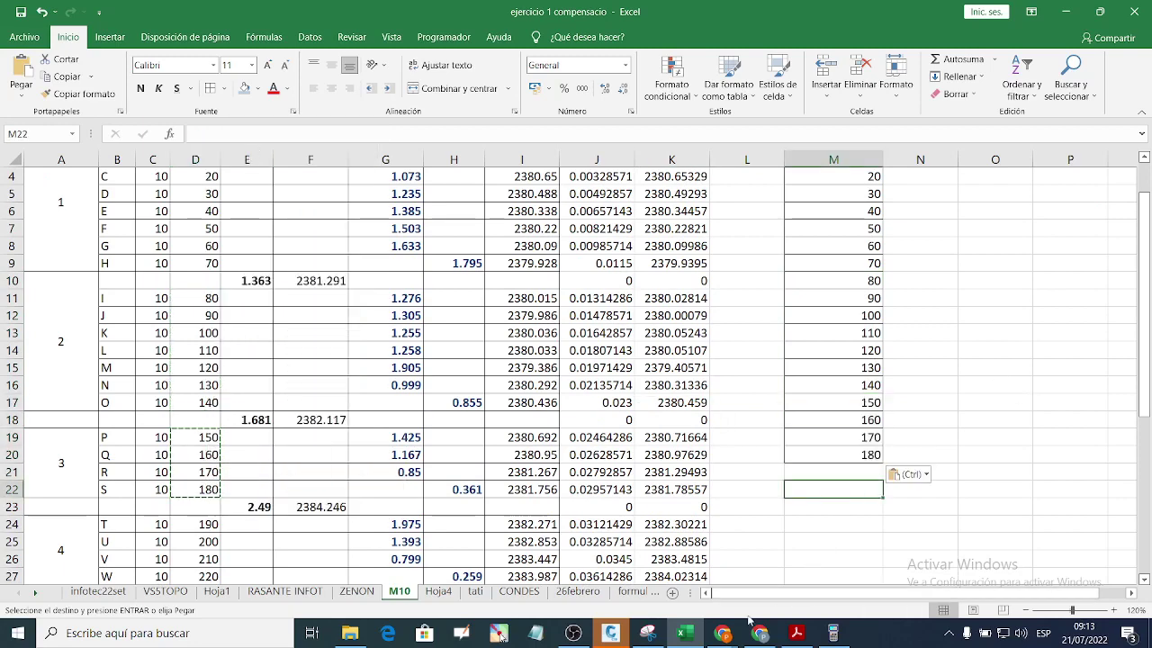
pyautogui.click(610, 632)
pyautogui.click(798, 293)
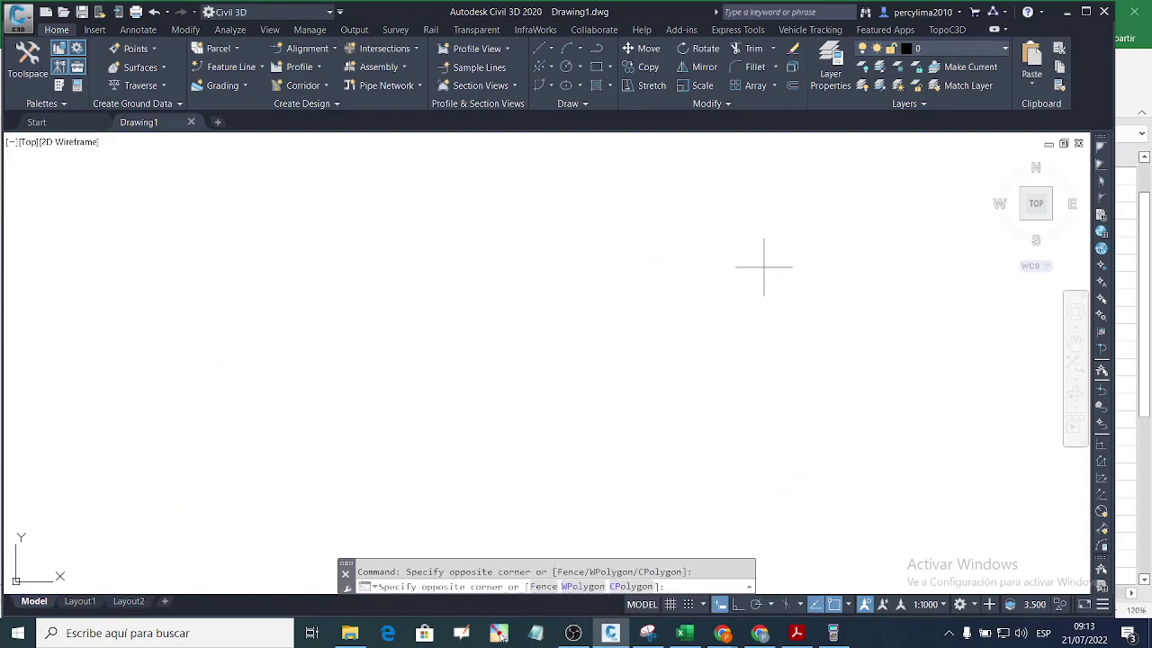
pyautogui.click(828, 244)
pyautogui.hotkey('alt', 'Tab')
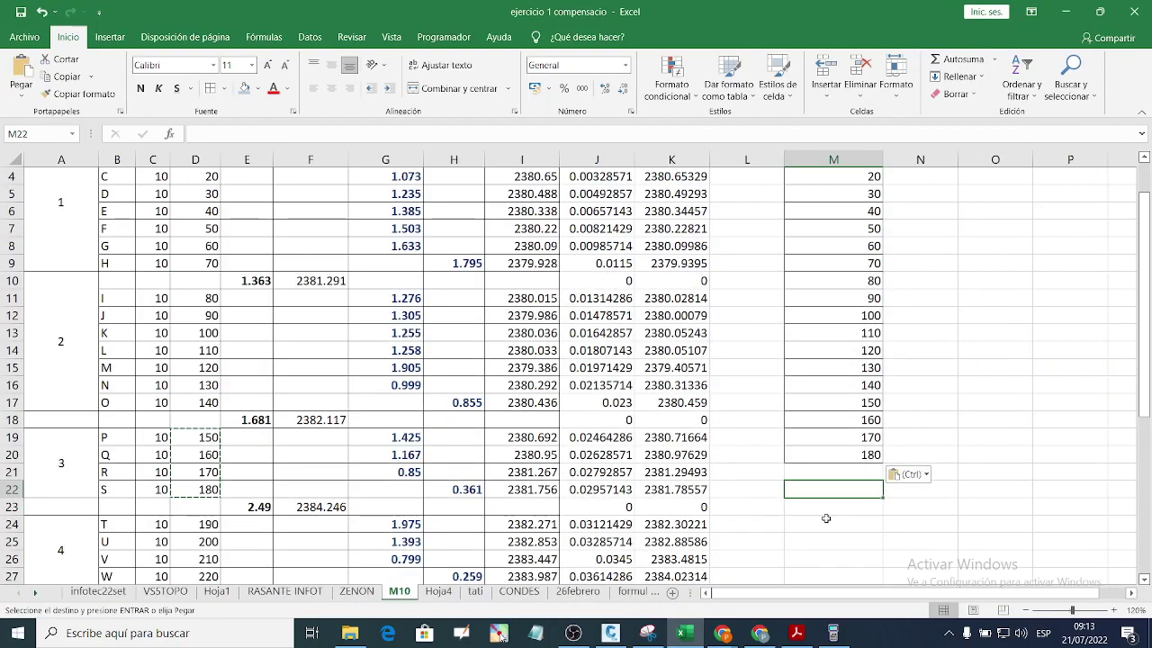
# Step: Append station 4's DHA distances 190 to 220 to the PROGRESIVAS column from M21
pyautogui.scroll(-3, 216, 455)
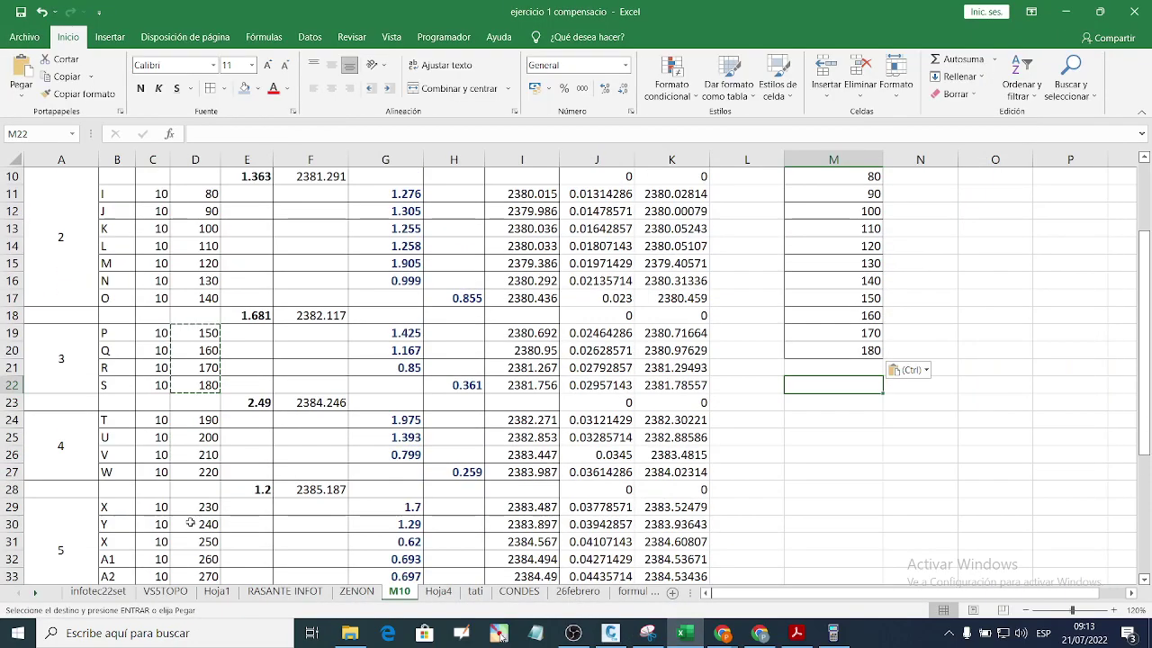
pyautogui.moveTo(207, 368); pyautogui.dragTo(207, 419)
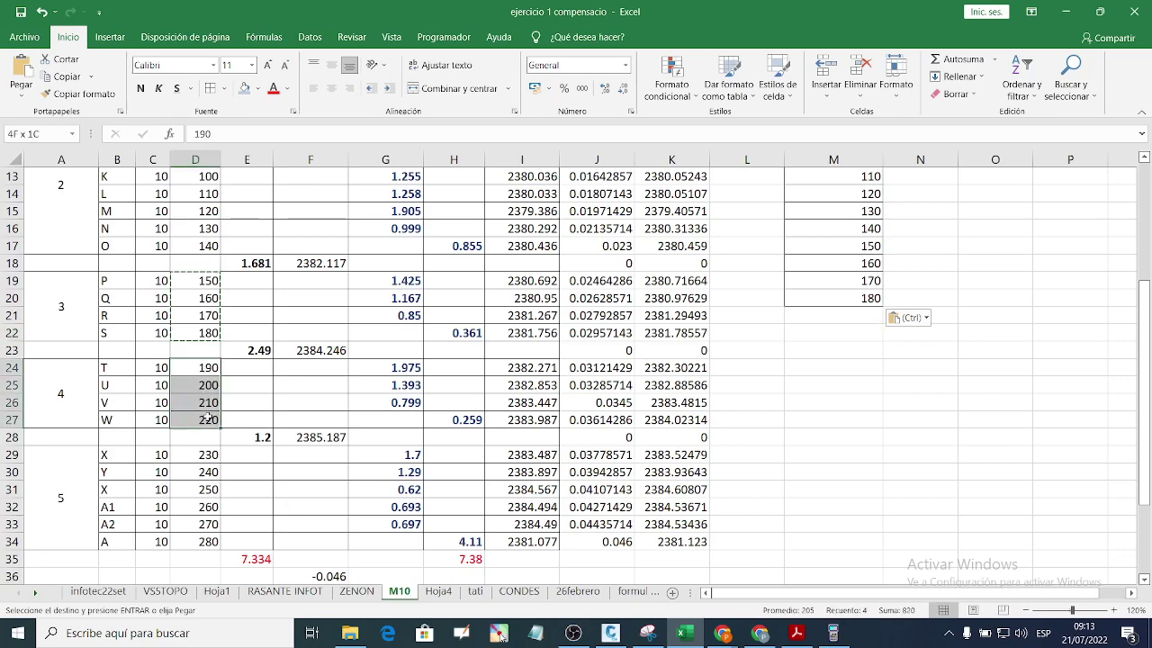
pyautogui.rightClick(209, 404)
pyautogui.click(240, 87)
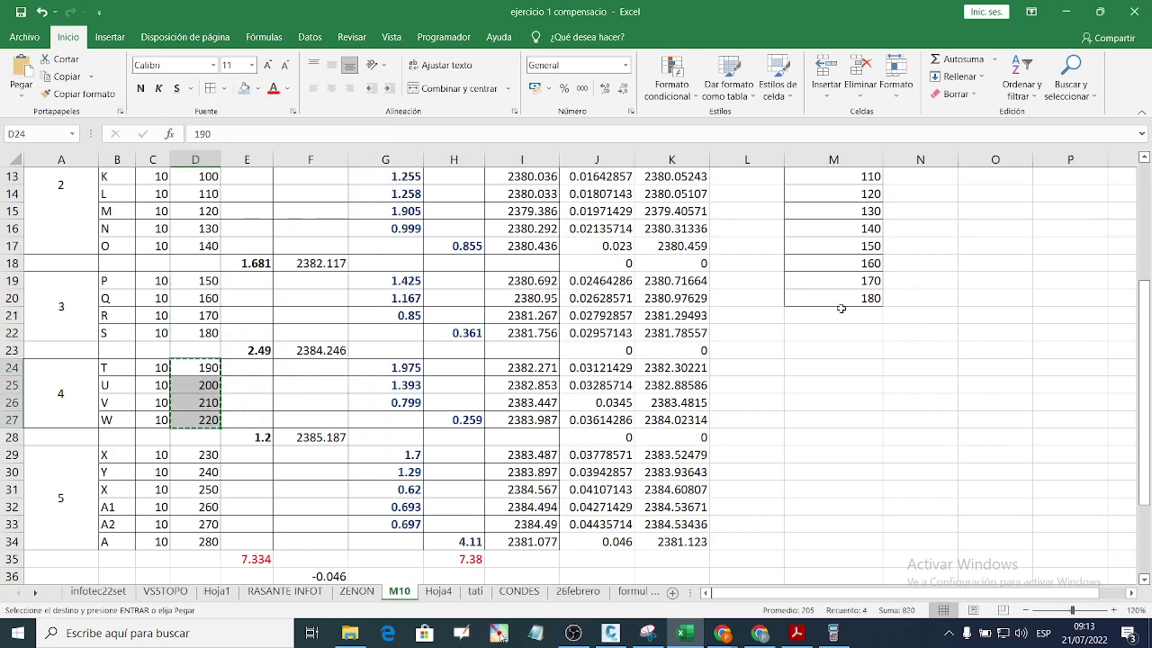
pyautogui.click(856, 315)
pyautogui.hotkey('ctrl', 'v')
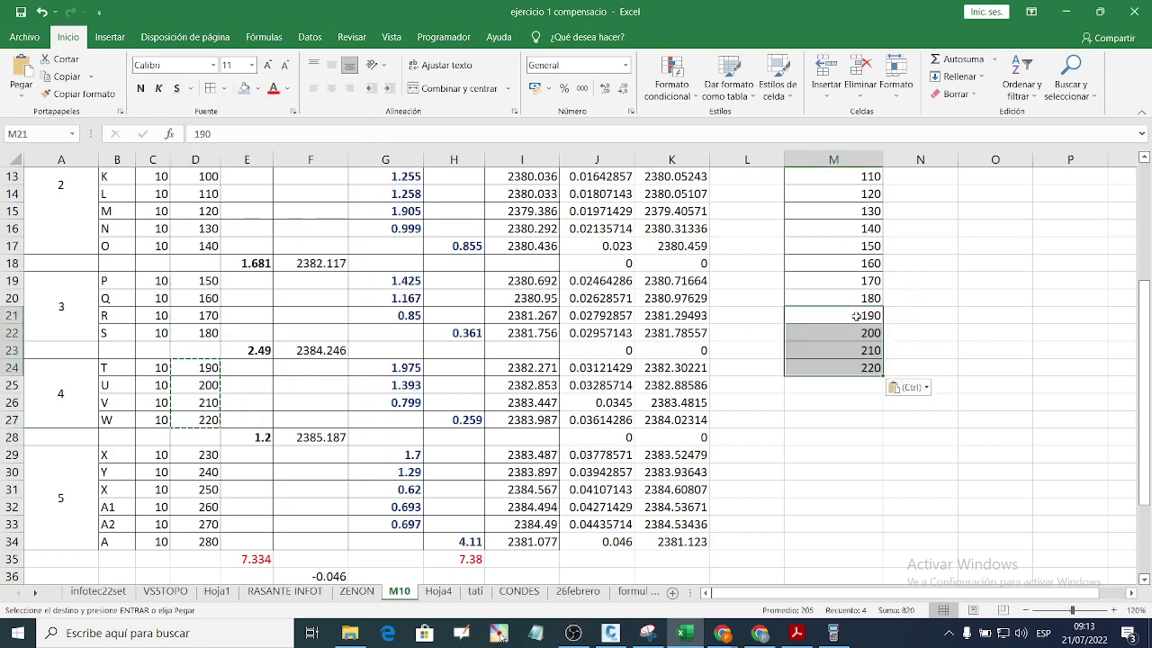
# Step: Copy station 5's DHA distances 230 to 280 into the PROGRESIVAS column from M25, directly below 220
pyautogui.moveTo(207, 454); pyautogui.dragTo(207, 541)
pyautogui.rightClick(207, 506)
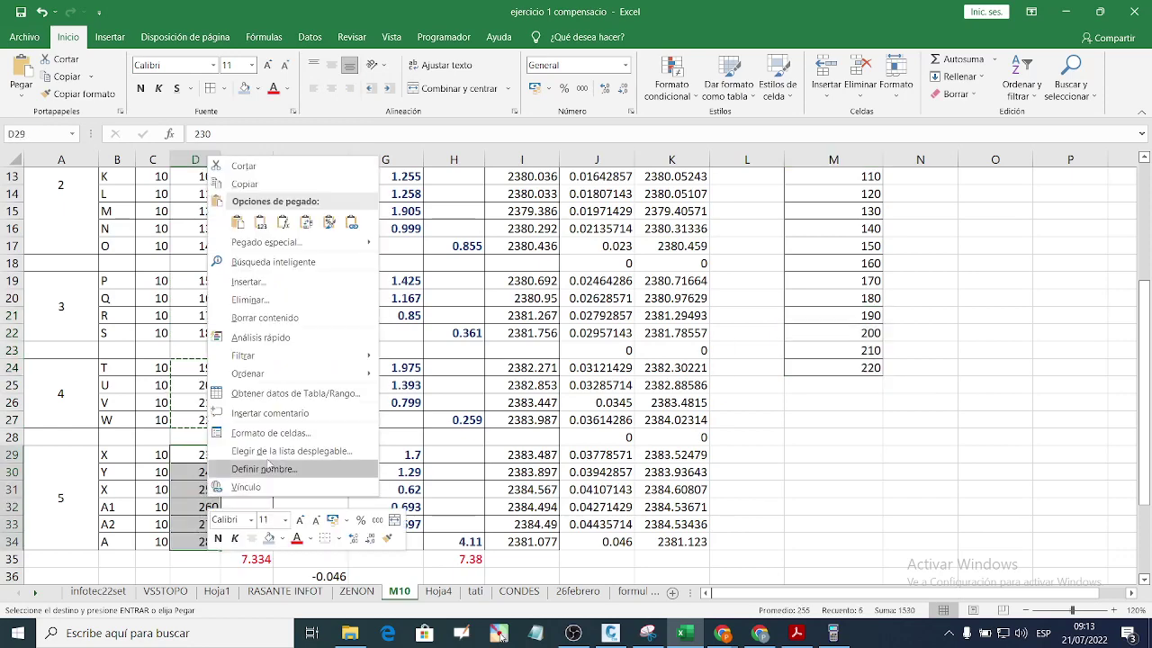
pyautogui.rightClick(187, 514)
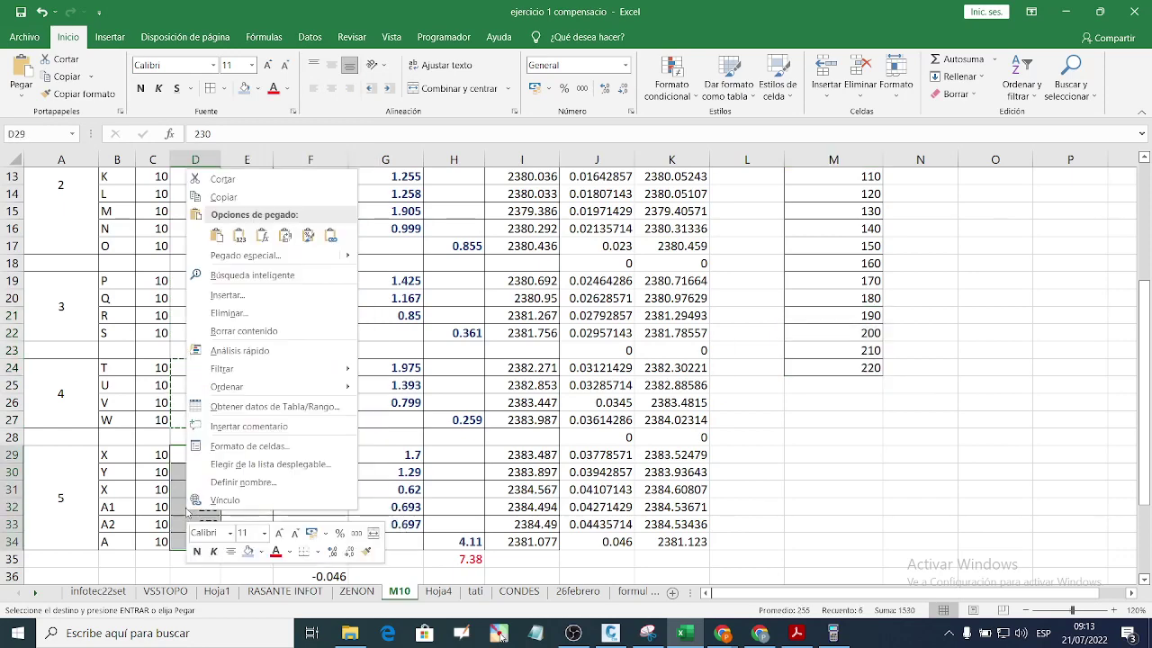
pyautogui.click(232, 200)
pyautogui.click(855, 387)
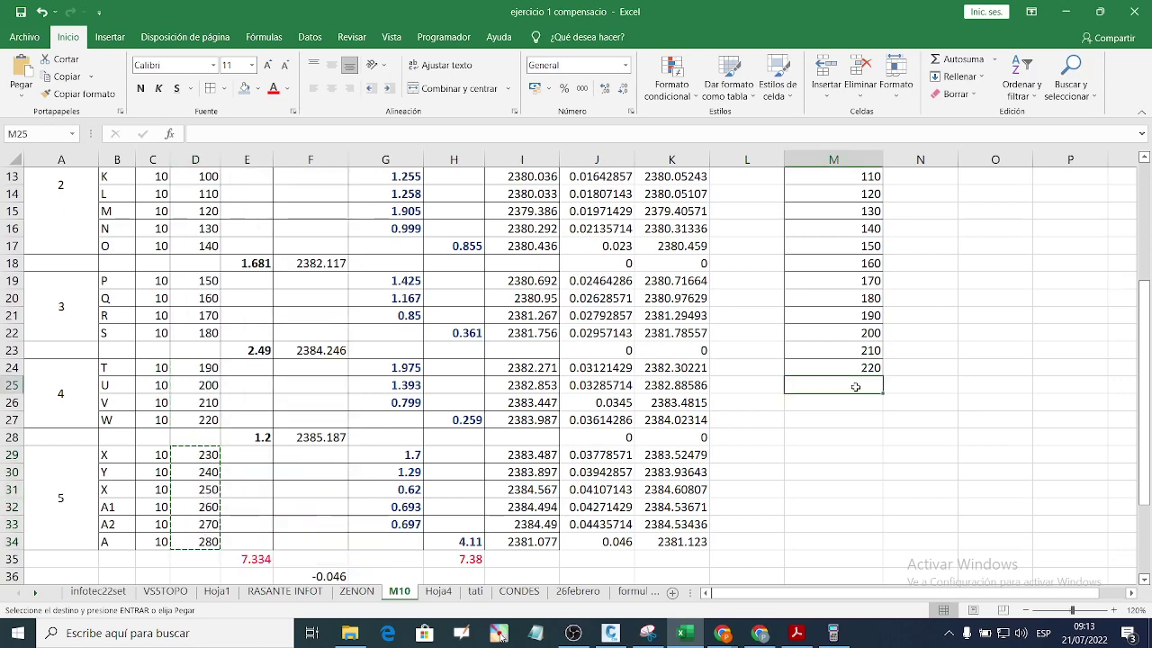
pyautogui.hotkey('ctrl', 'v')
pyautogui.click(964, 352)
# Step: Copy station 1's compensated elevations in K3:K9 into the COTA column from N3, pasting values only
pyautogui.scroll(4, 954, 342)
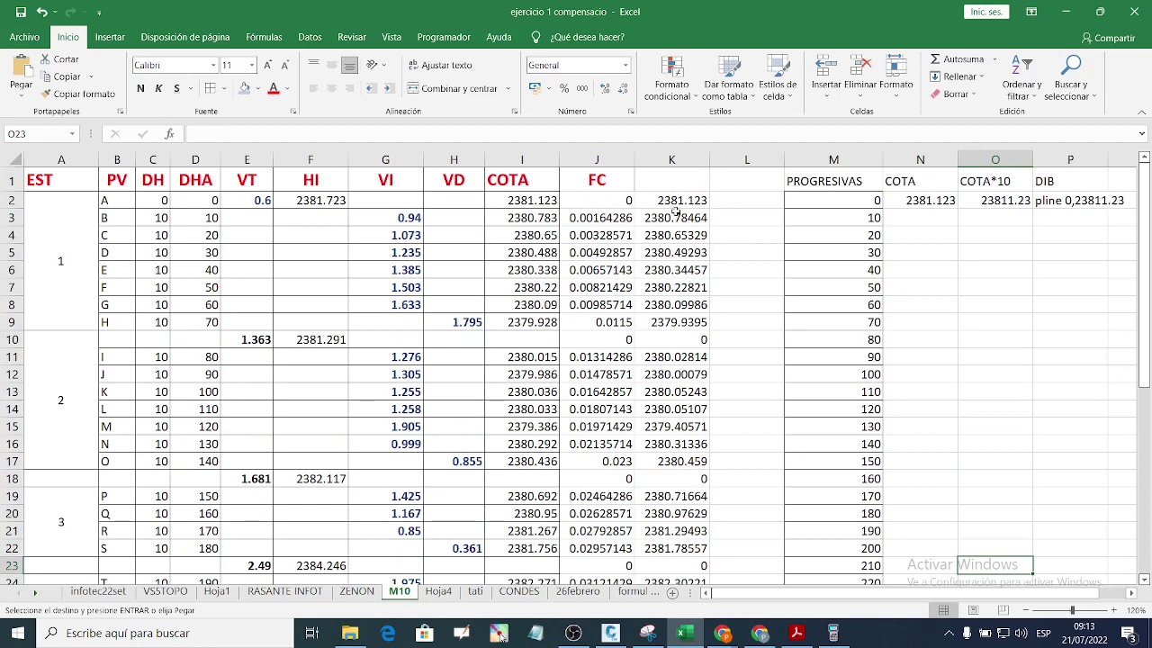
pyautogui.moveTo(675, 212); pyautogui.dragTo(675, 324)
pyautogui.rightClick(677, 273)
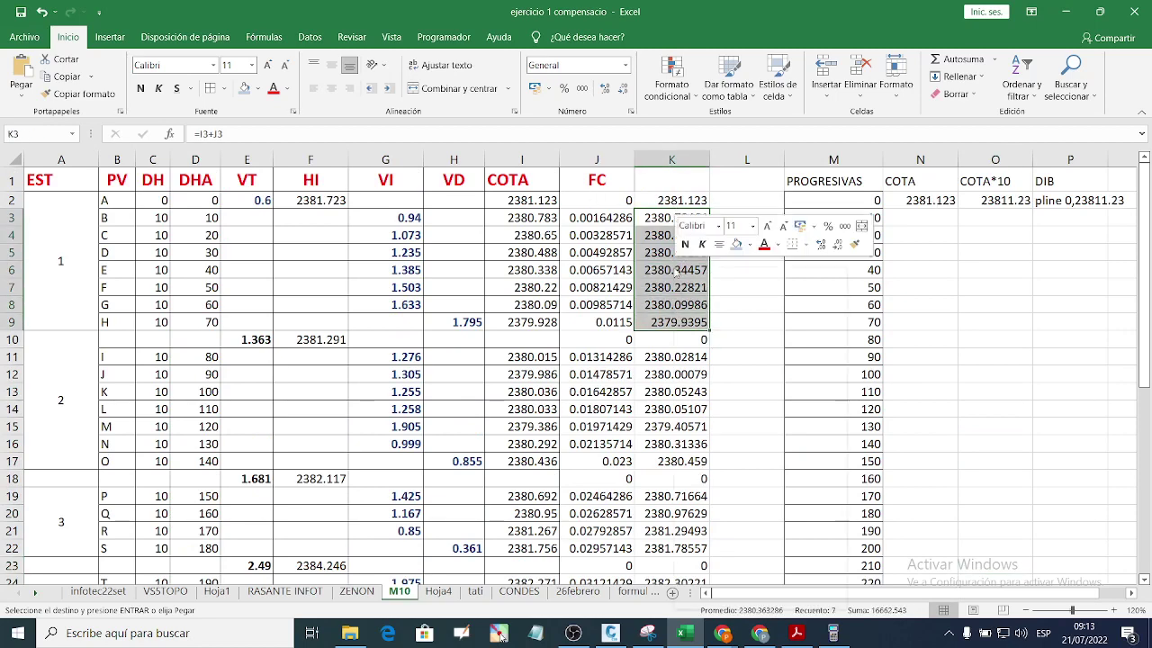
pyautogui.click(711, 296)
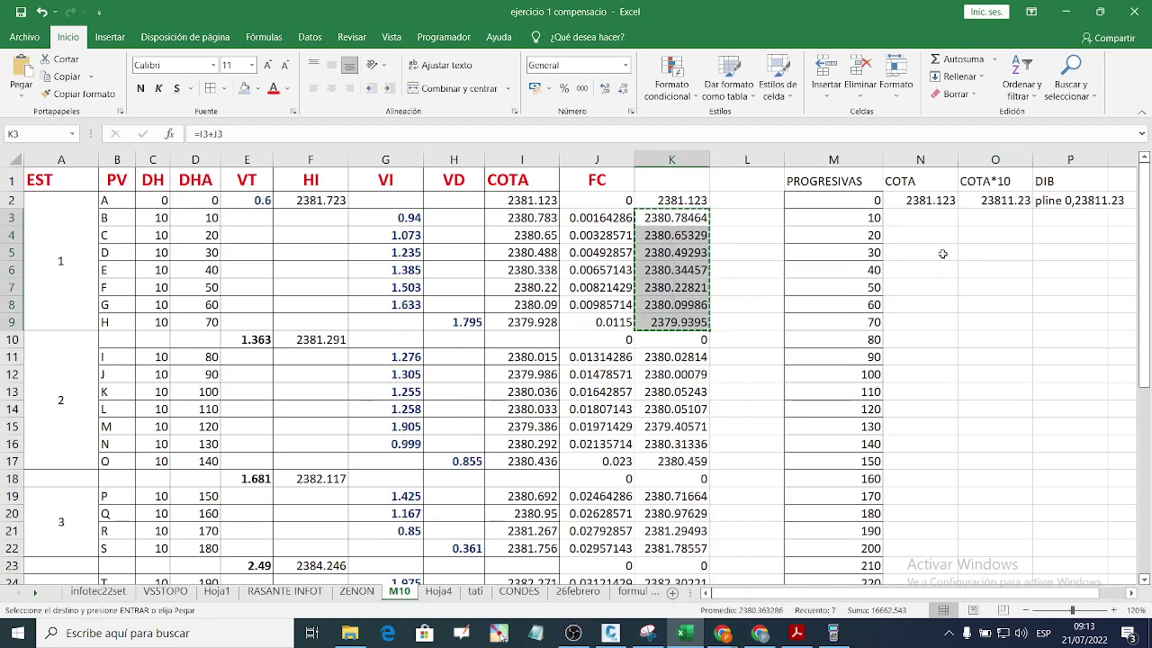
pyautogui.click(922, 218)
pyautogui.rightClick(927, 222)
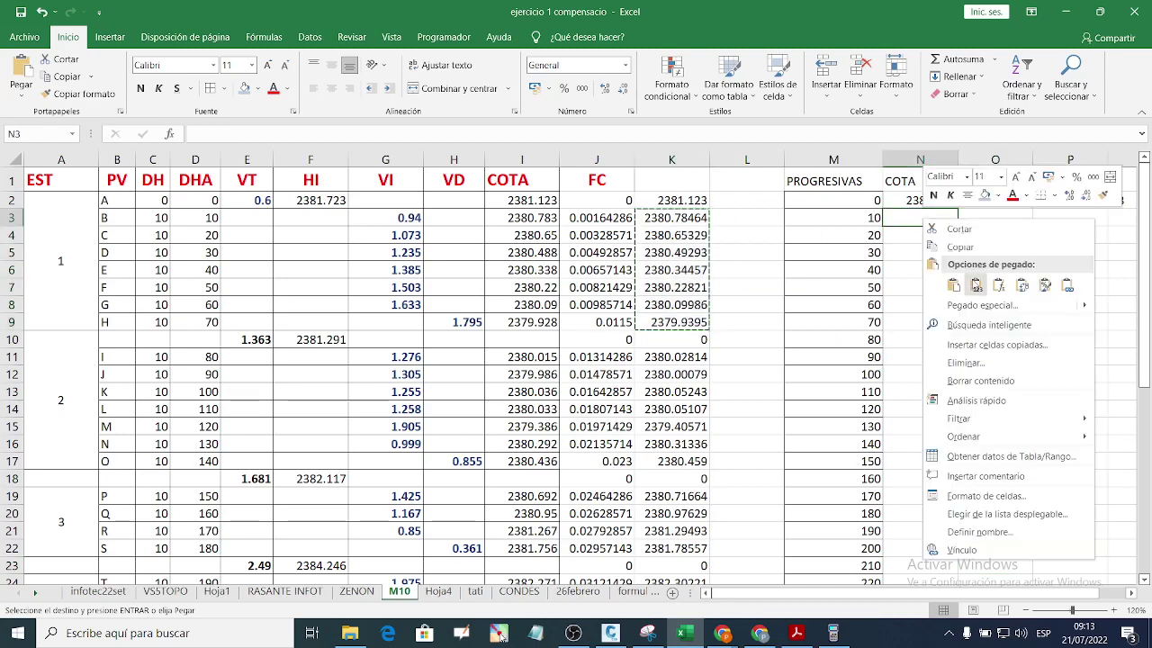
pyautogui.click(977, 284)
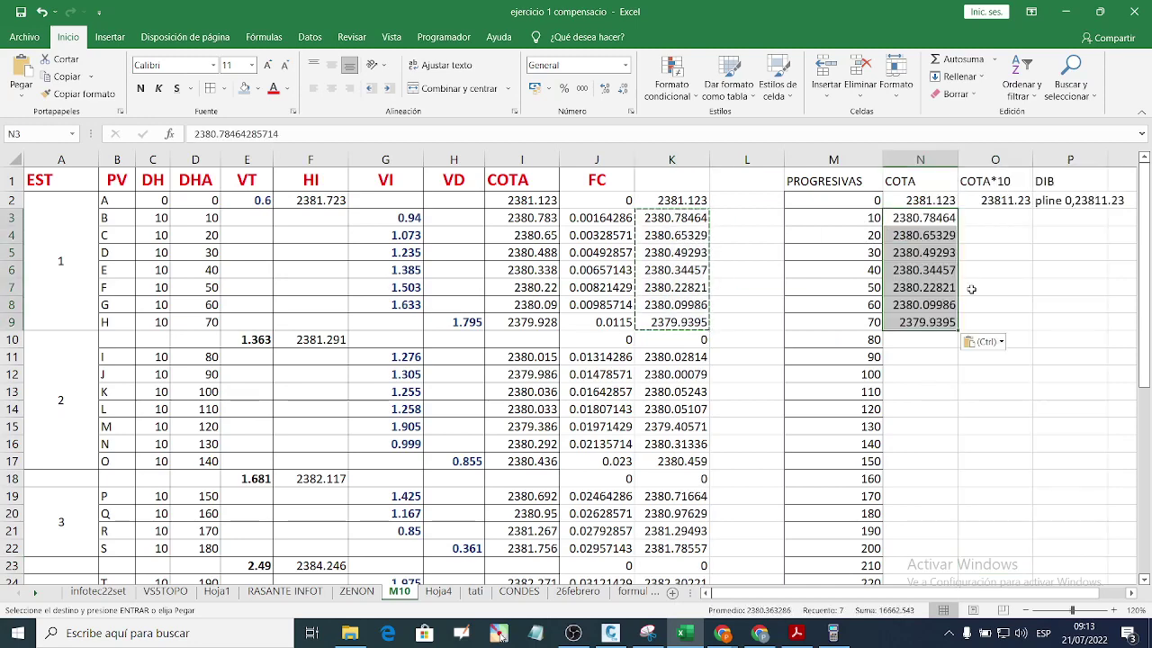
# Step: Paste station 2's compensated elevations from K11:K17 as values into the COTA column from N10, beside progressives 80 to 140
pyautogui.click(925, 346)
pyautogui.moveTo(676, 364); pyautogui.dragTo(683, 463)
pyautogui.rightClick(684, 462)
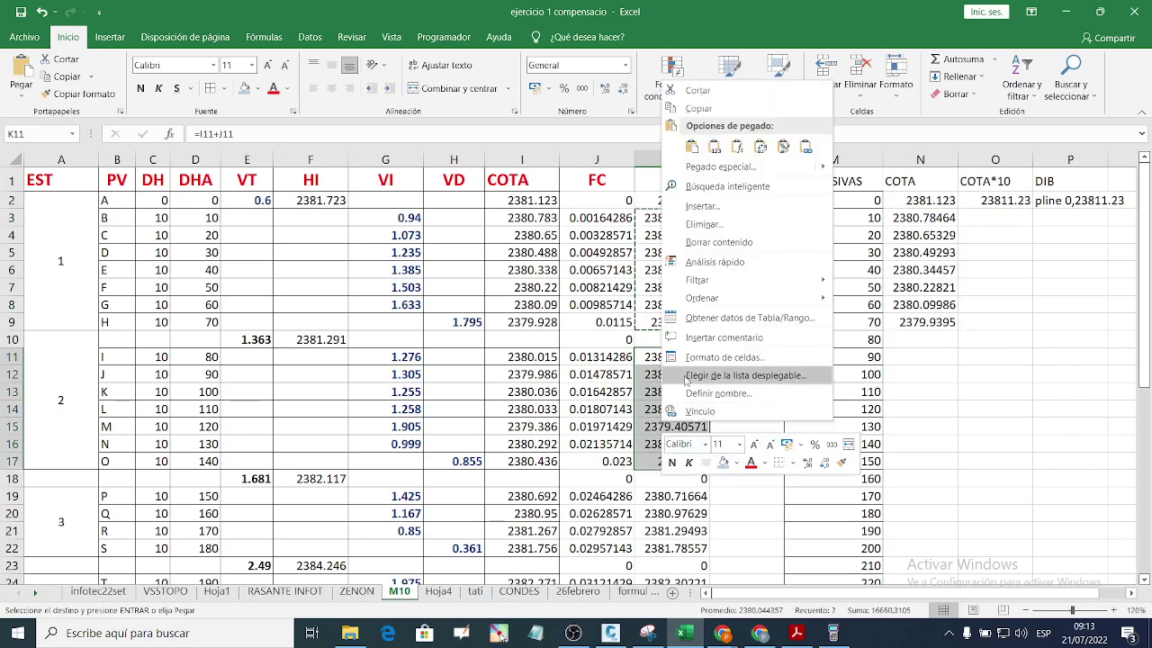
pyautogui.click(710, 117)
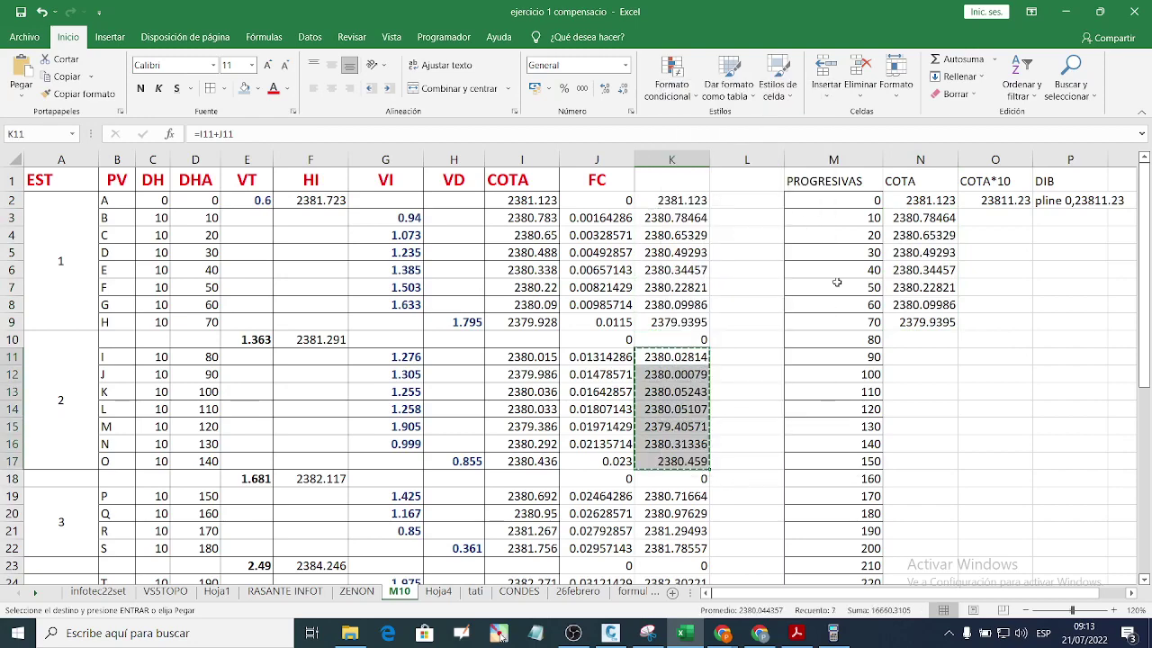
pyautogui.click(904, 338)
pyautogui.hotkey('ctrl', 'v')
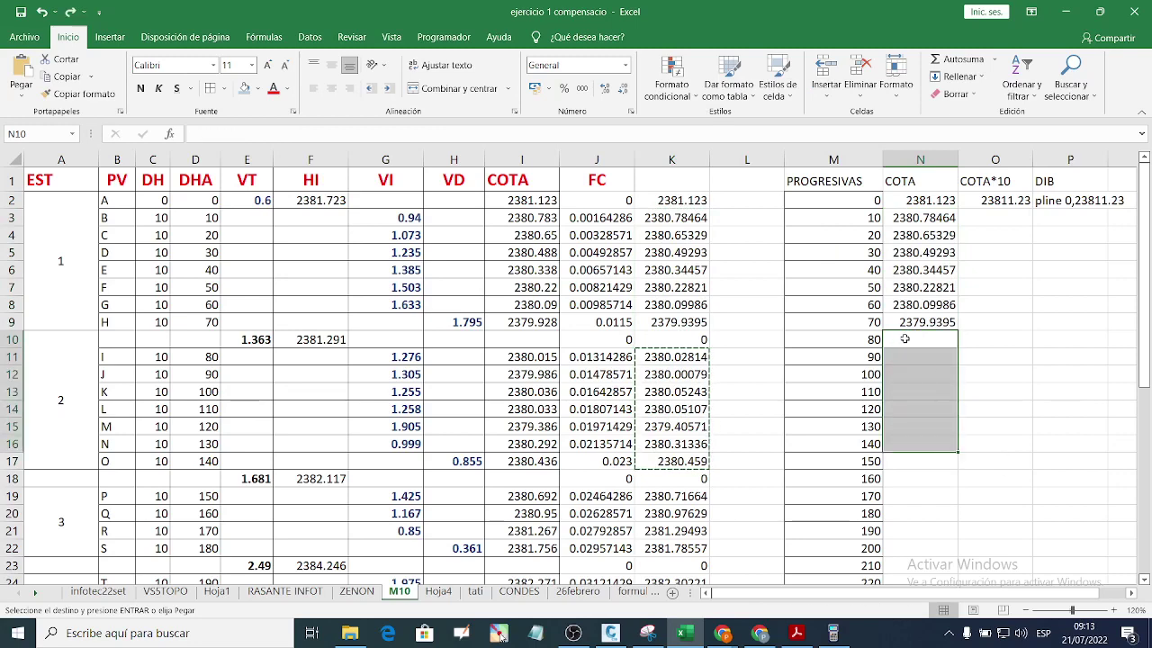
pyautogui.rightClick(905, 339)
pyautogui.click(961, 340)
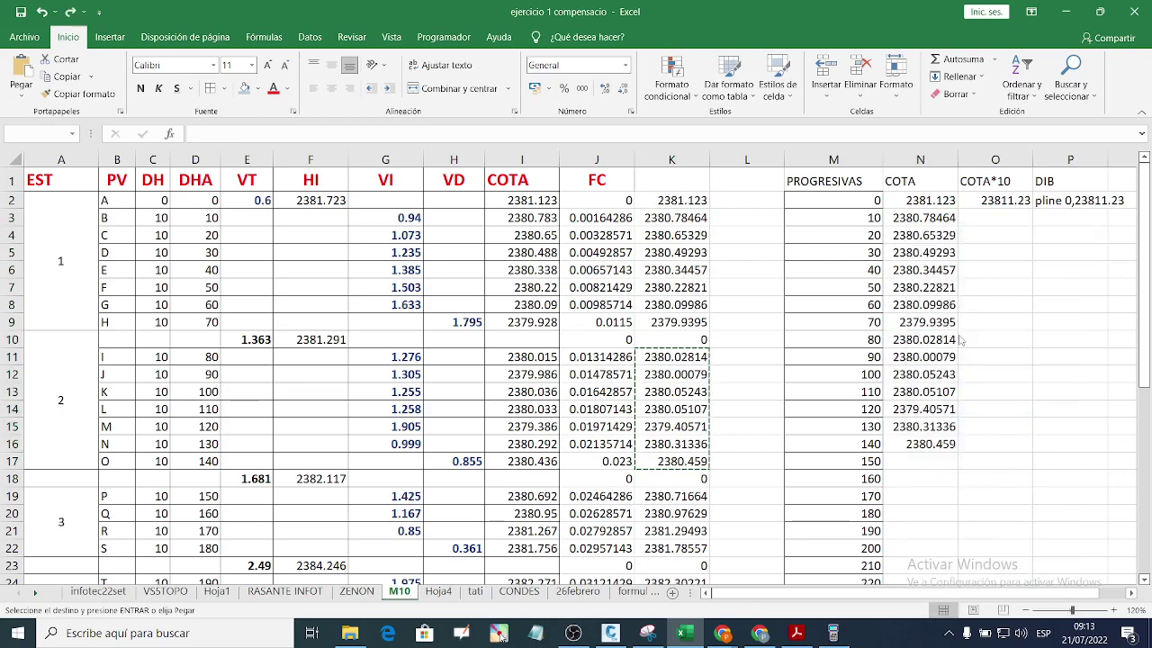
# Step: Append station 3's compensated elevations from K19:K22 to the COTA column from N17 as values only
pyautogui.click(913, 483)
pyautogui.scroll(-1, 913, 483)
pyautogui.moveTo(675, 437); pyautogui.dragTo(675, 488)
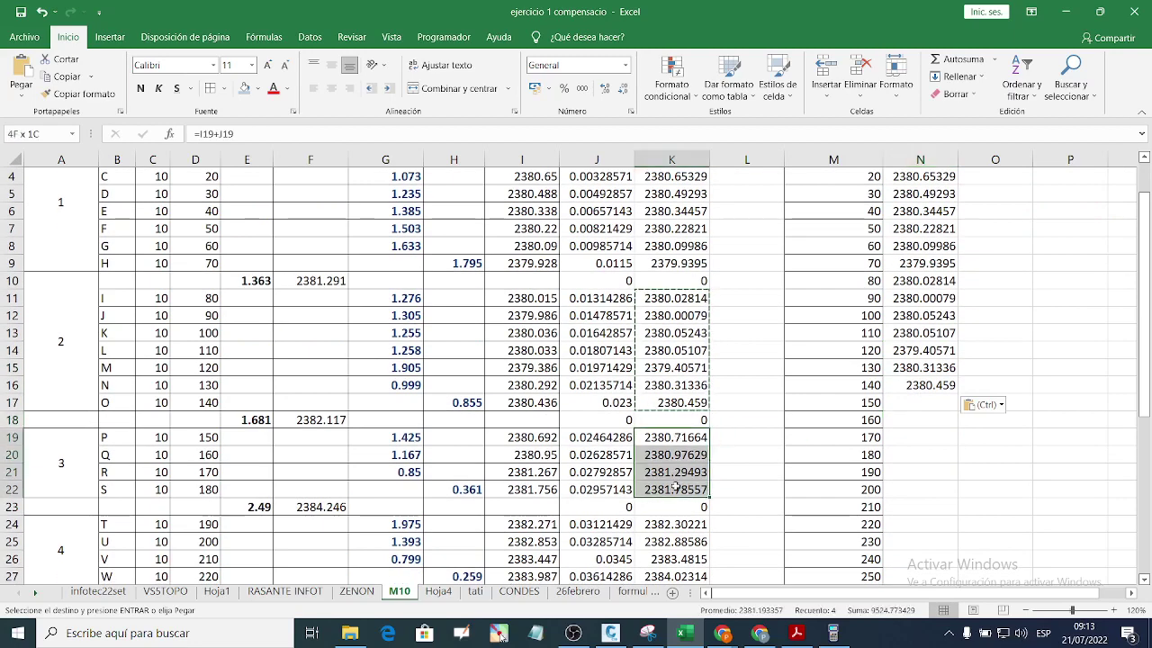
pyautogui.rightClick(676, 490)
pyautogui.click(735, 162)
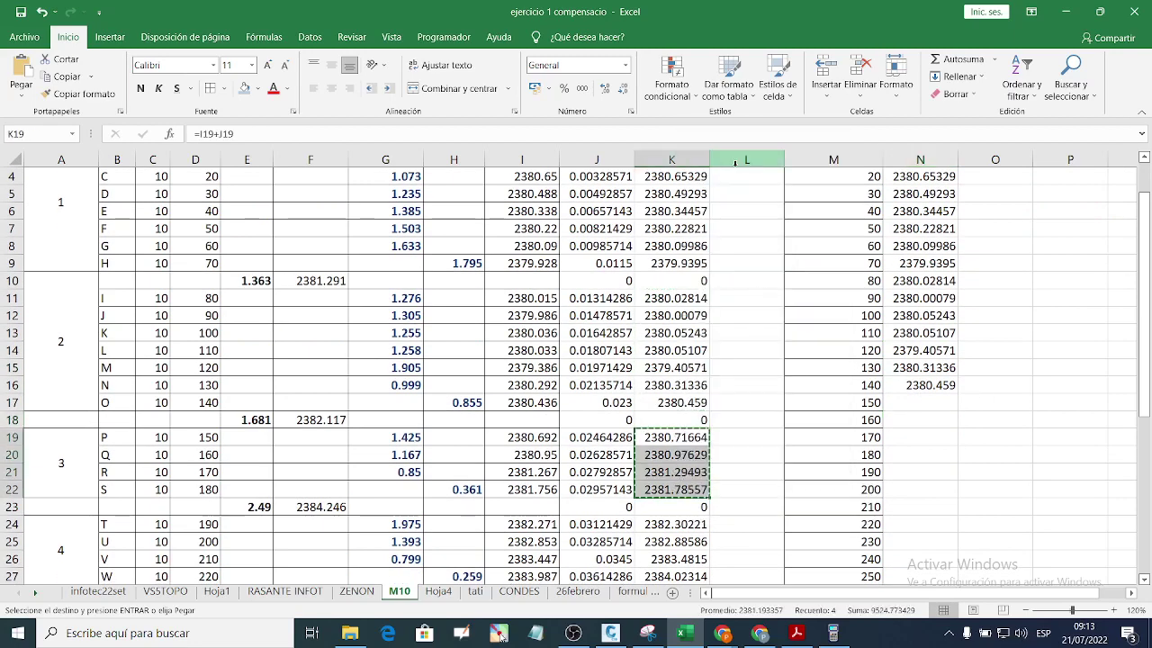
pyautogui.click(911, 406)
pyautogui.rightClick(913, 406)
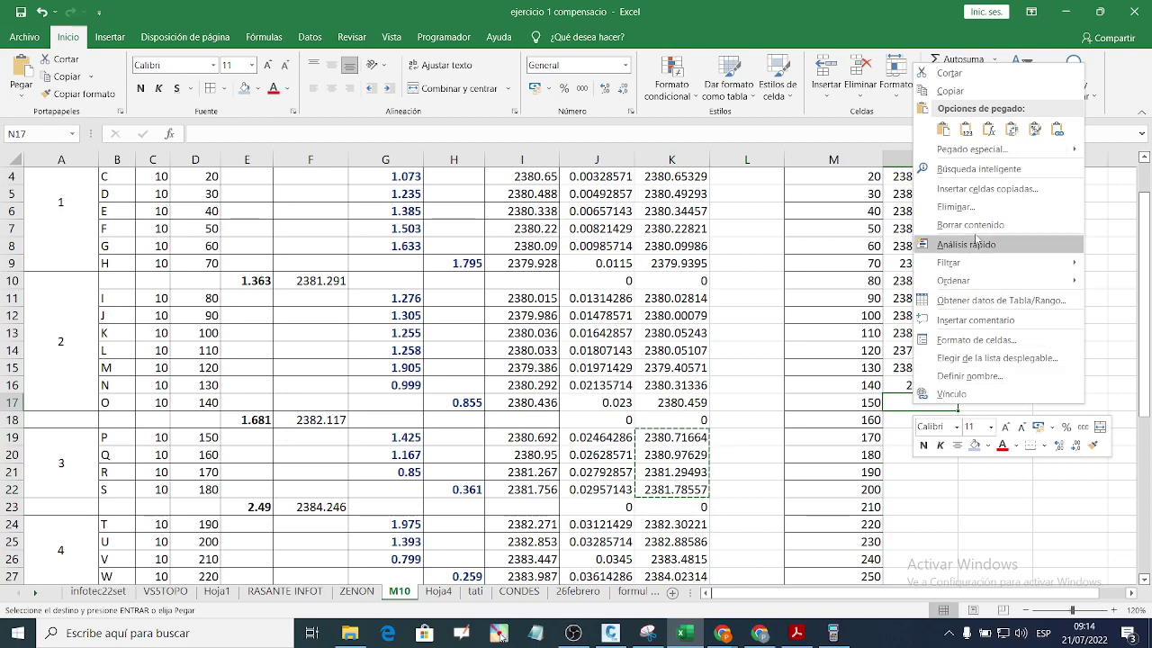
pyautogui.click(966, 129)
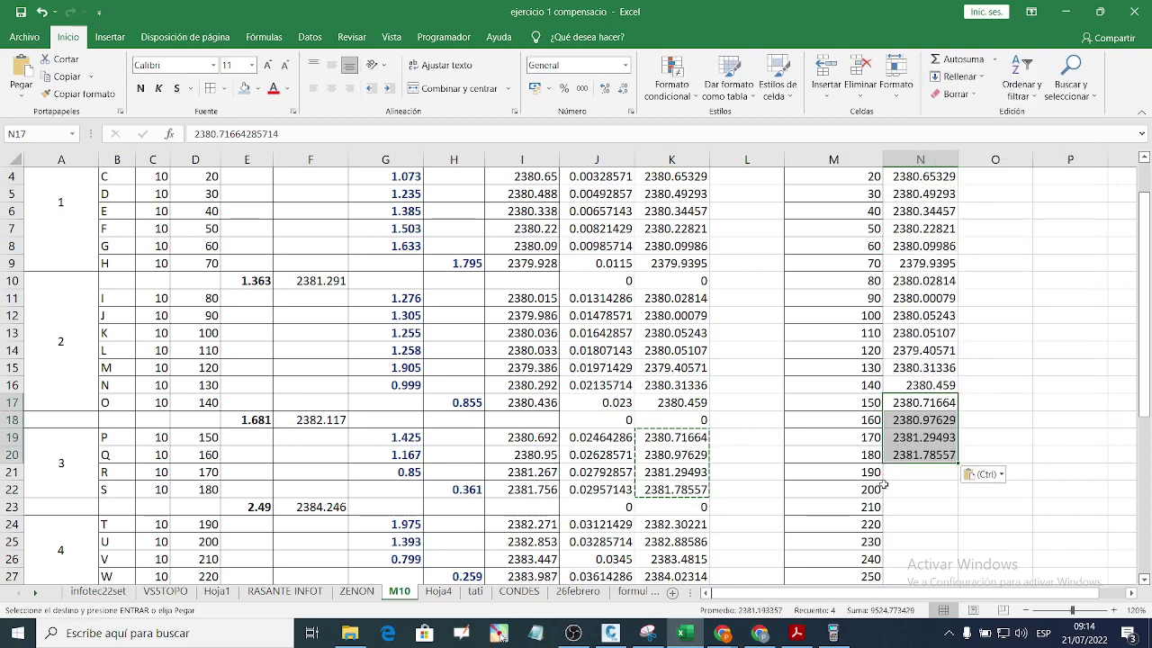
pyautogui.scroll(-2, 900, 490)
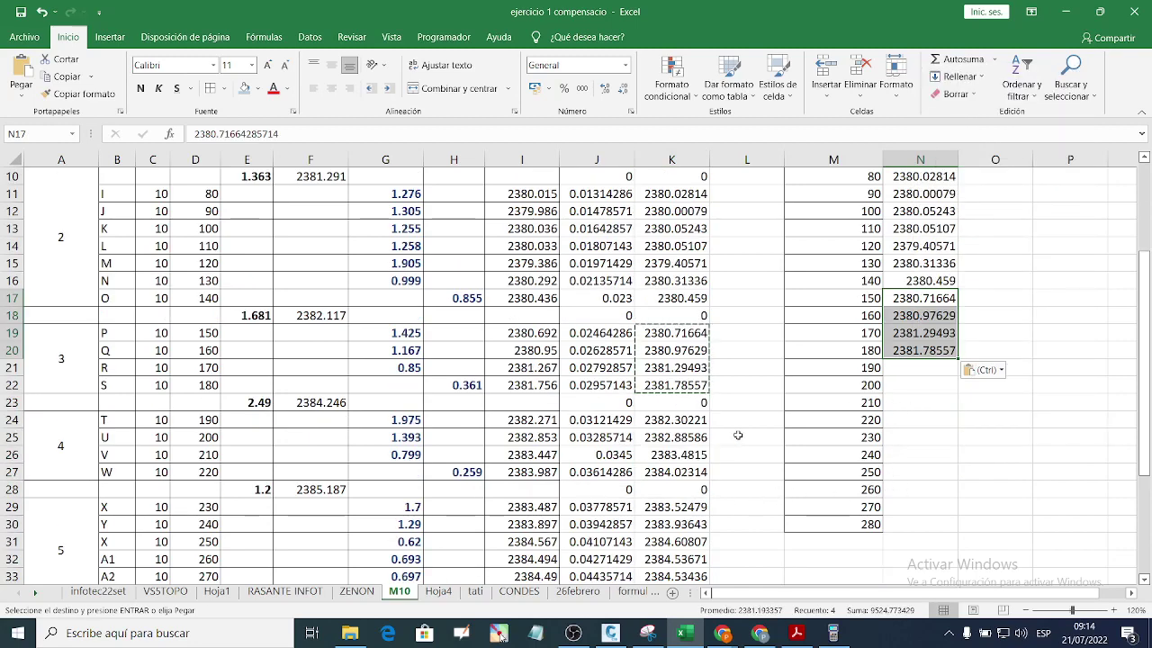
pyautogui.click(681, 420)
pyautogui.doubleClick(681, 419)
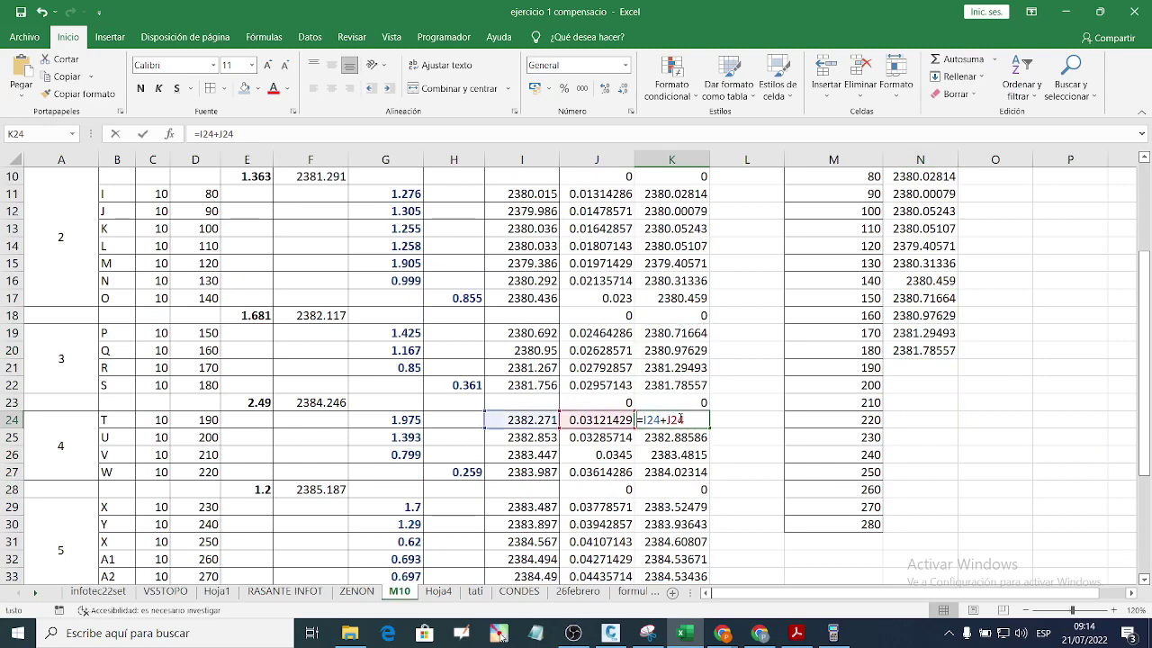
pyautogui.click(1035, 454)
pyautogui.click(684, 420)
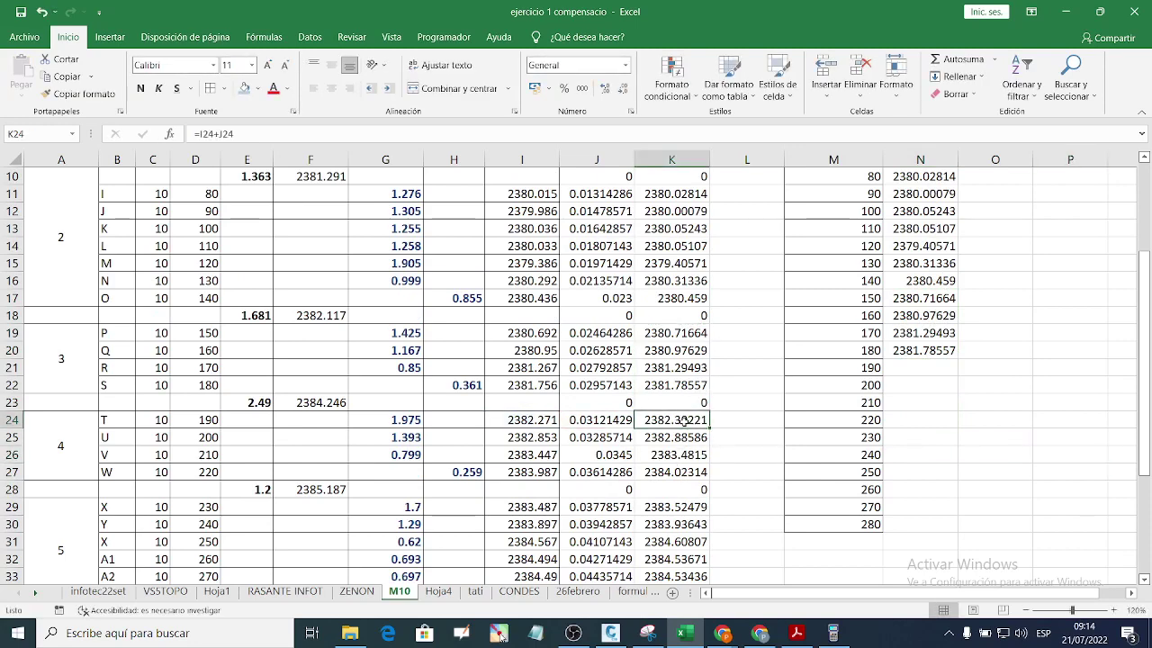
pyautogui.click(683, 386)
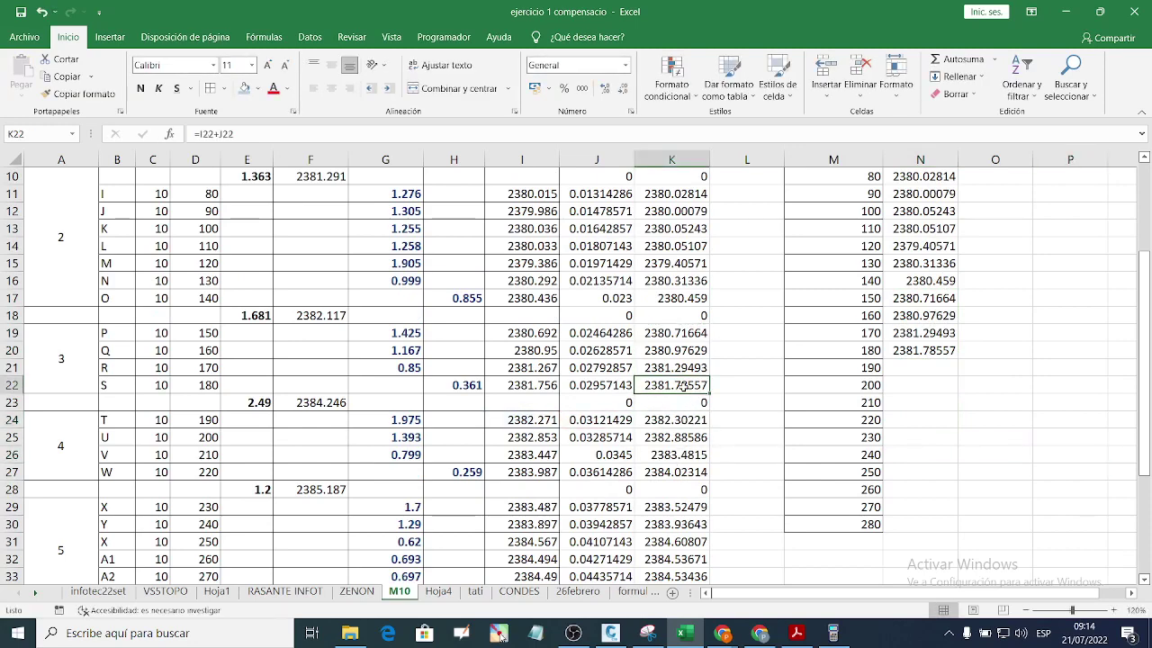
pyautogui.click(685, 422)
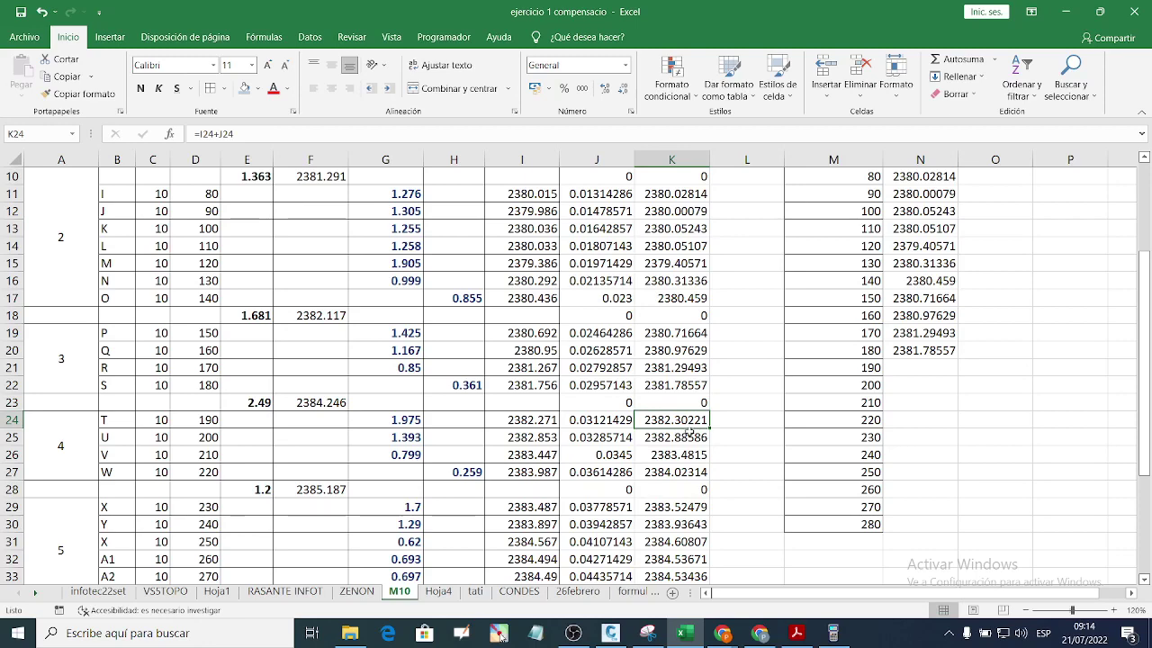
# Step: Copy station 4's compensated elevations in K24:K27 and paste them as values into COTA from N21
pyautogui.moveTo(689, 428); pyautogui.dragTo(684, 472)
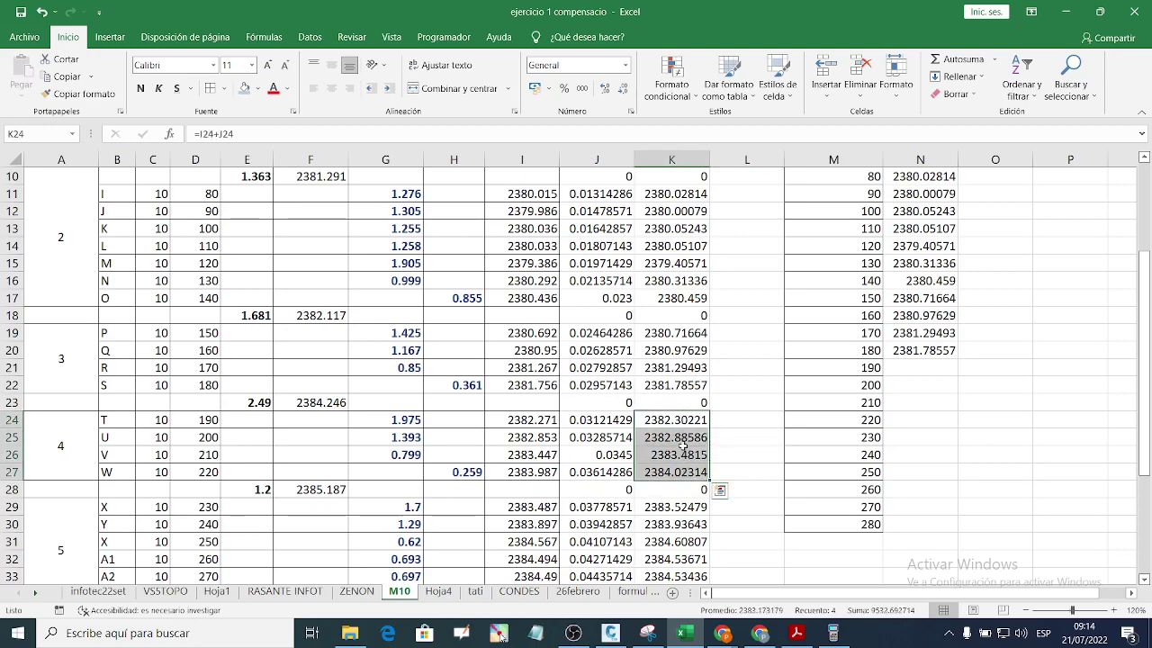
pyautogui.rightClick(682, 445)
pyautogui.click(727, 132)
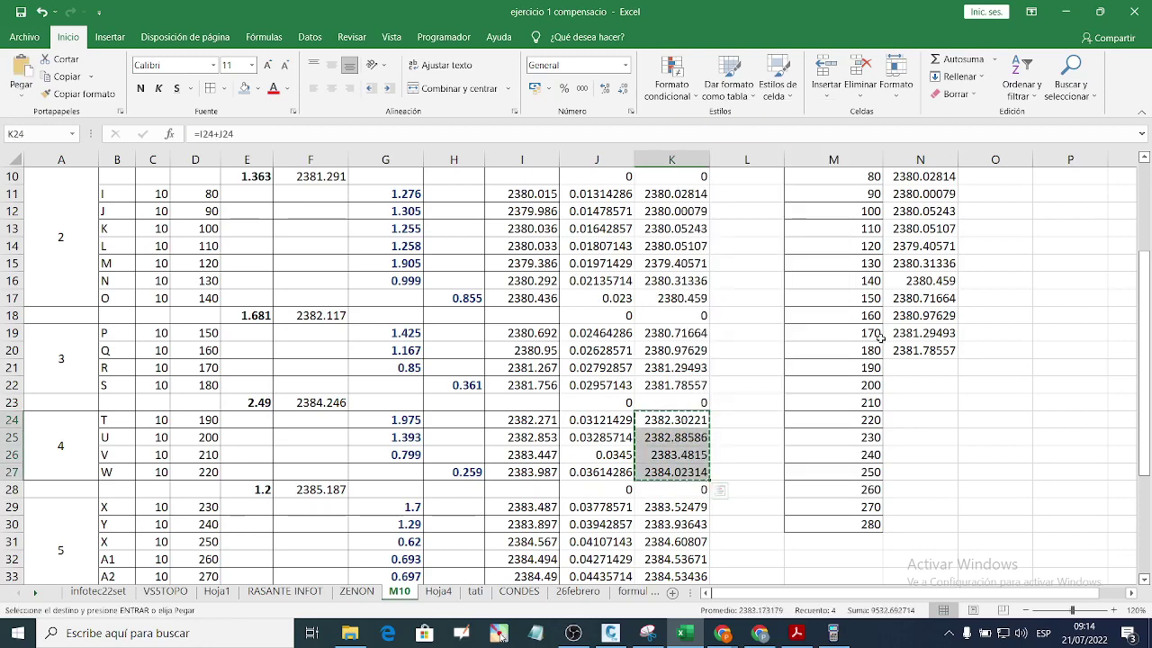
pyautogui.click(904, 364)
pyautogui.rightClick(904, 365)
pyautogui.click(956, 97)
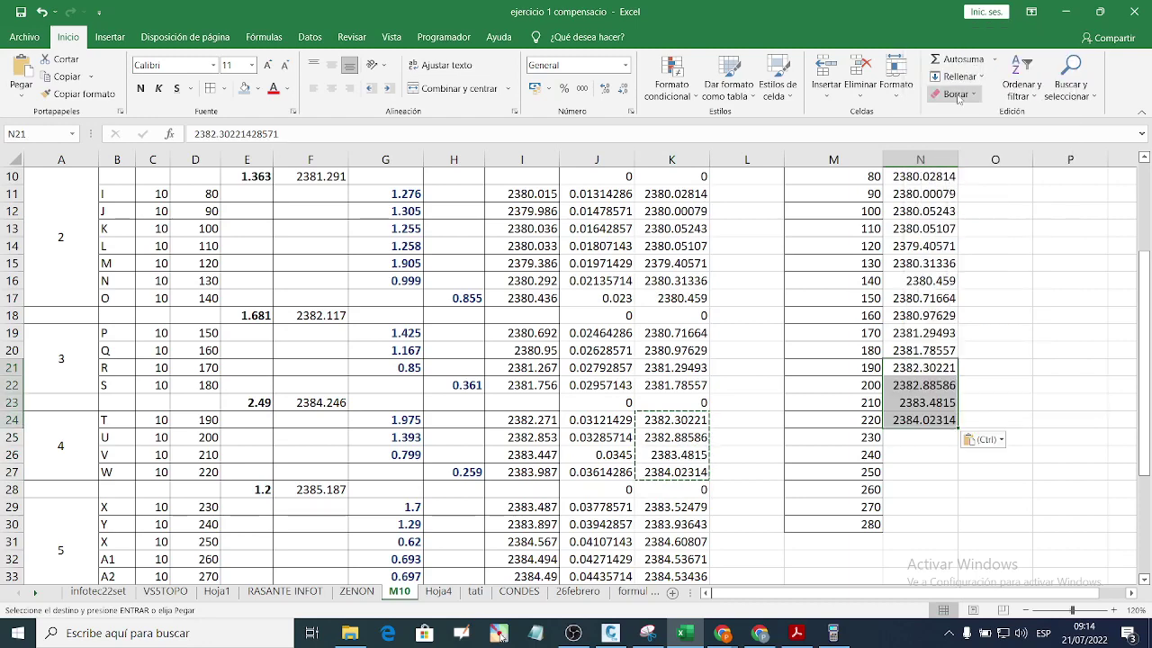
# Step: Complete the COTA column by pasting station 5's compensated elevations K29:K34 as values from N25, beside progressives 230 to 280
pyautogui.click(683, 508)
pyautogui.scroll(-2, 684, 508)
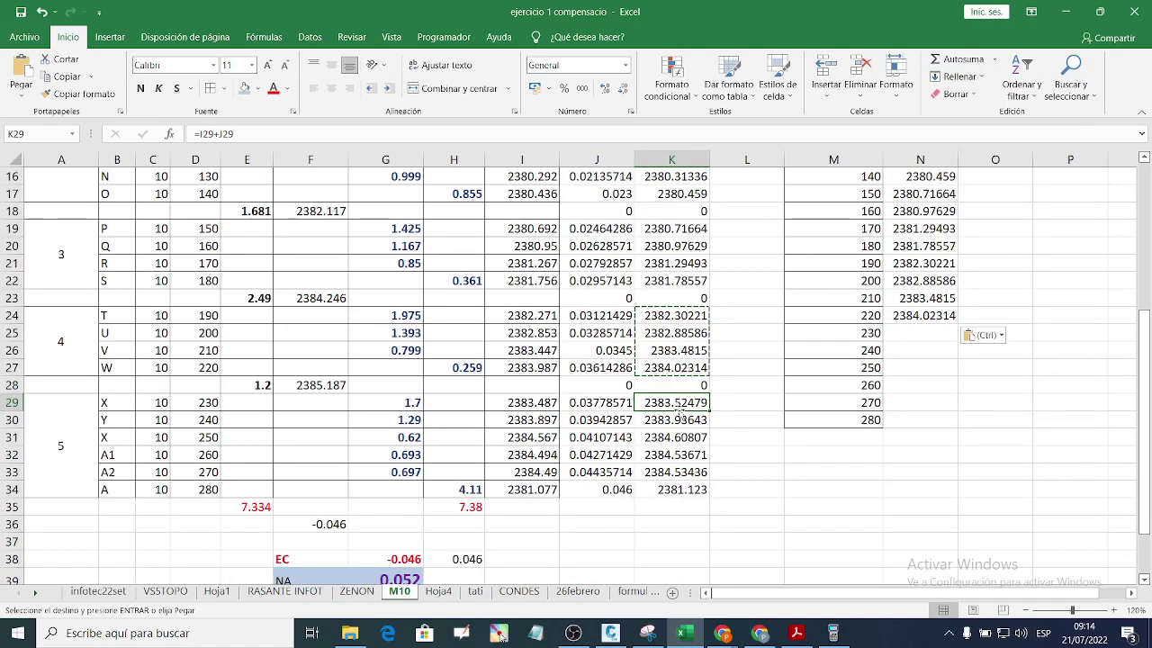
pyautogui.moveTo(677, 402); pyautogui.dragTo(676, 491)
pyautogui.rightClick(676, 490)
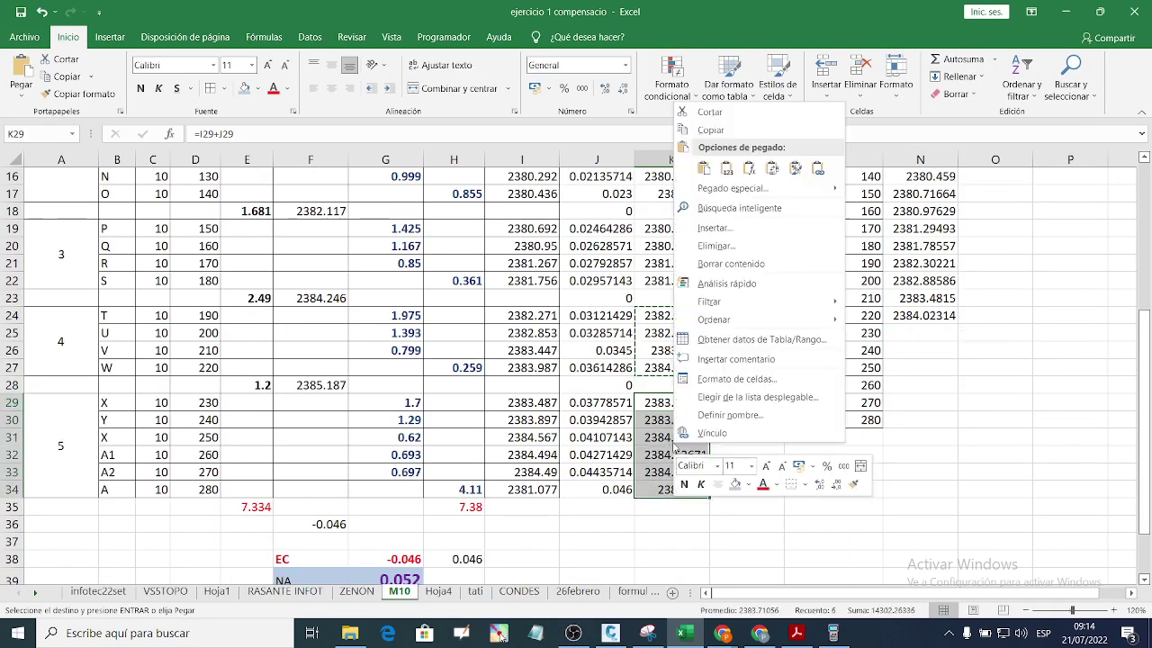
pyautogui.click(711, 130)
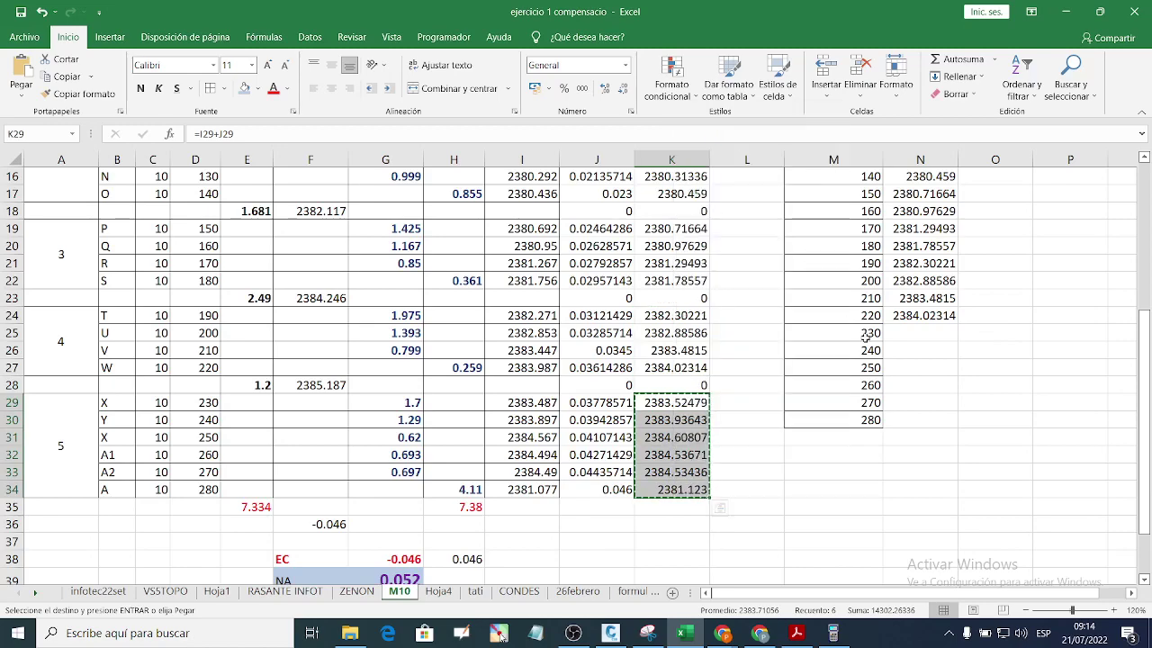
pyautogui.click(901, 332)
pyautogui.rightClick(901, 333)
pyautogui.click(957, 341)
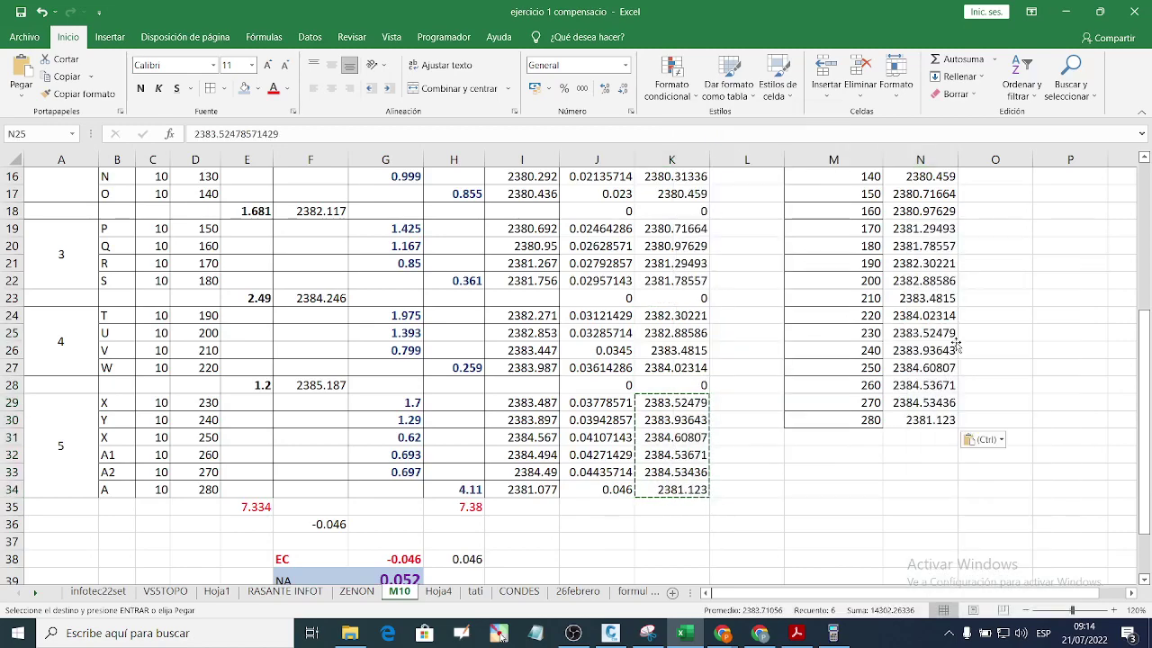
pyautogui.click(893, 445)
# Step: Fill the COTA*10 formula =N2*10 from O2 down to O30, through progressive 280
pyautogui.scroll(5, 893, 447)
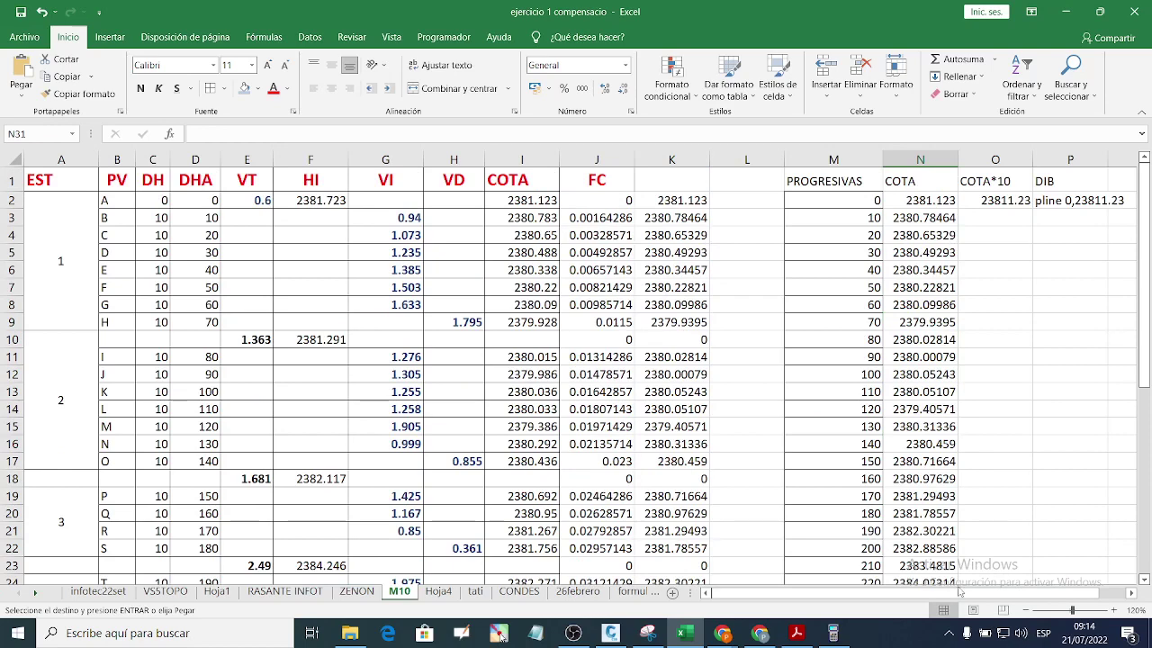
pyautogui.moveTo(961, 592); pyautogui.dragTo(979, 594)
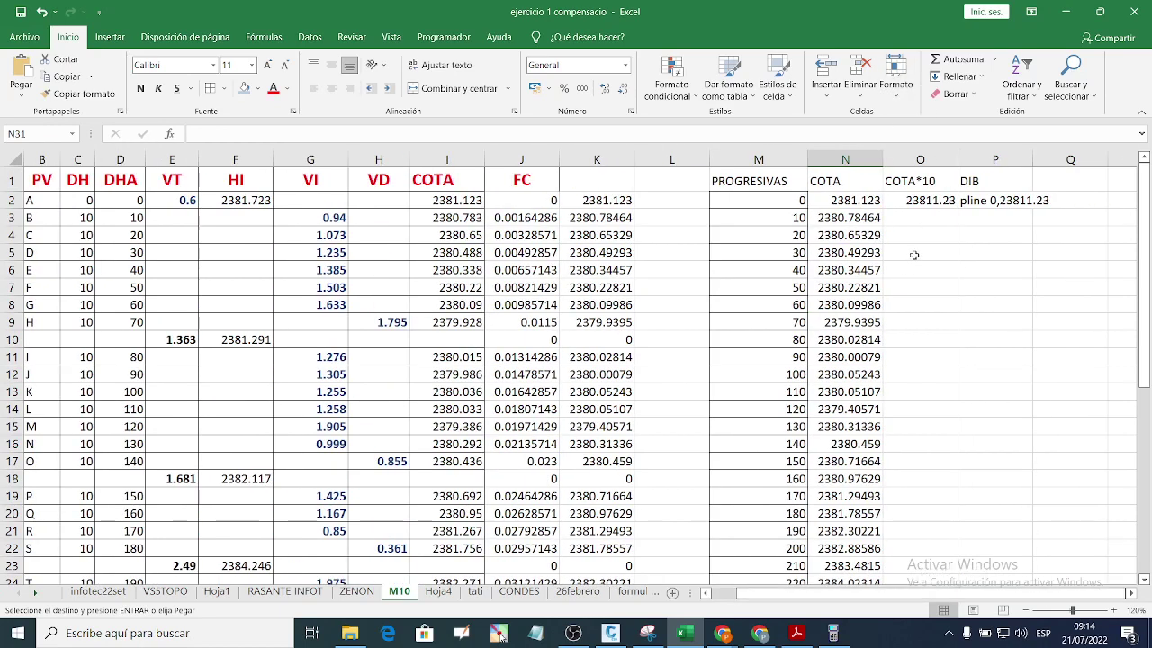
pyautogui.click(929, 201)
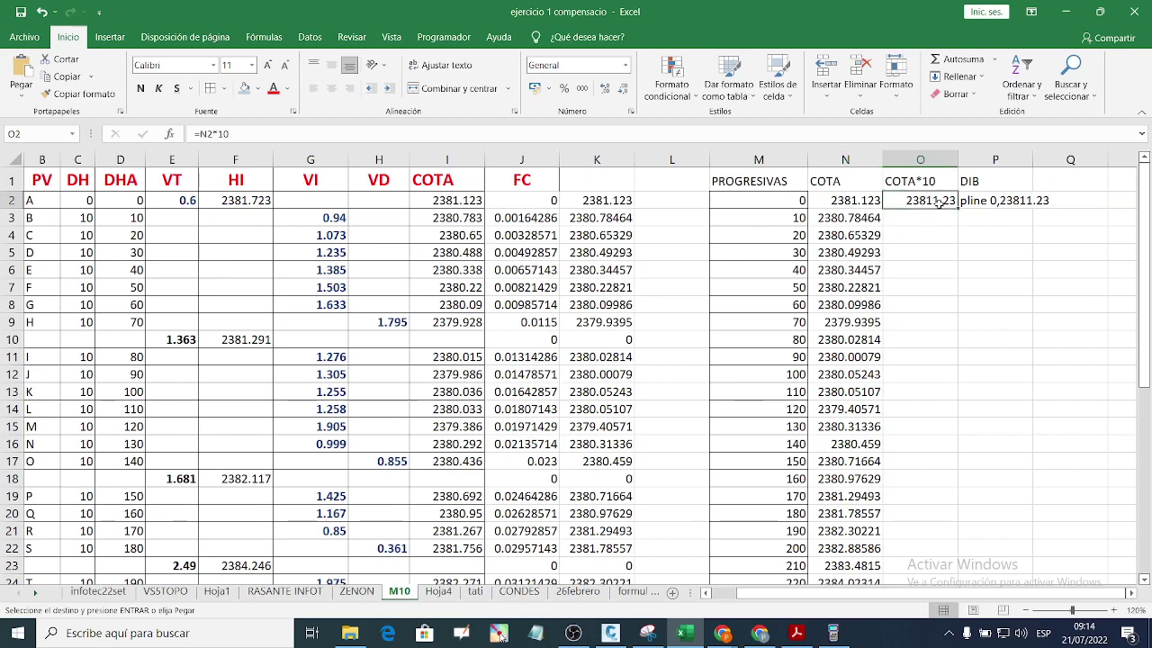
pyautogui.click(216, 133)
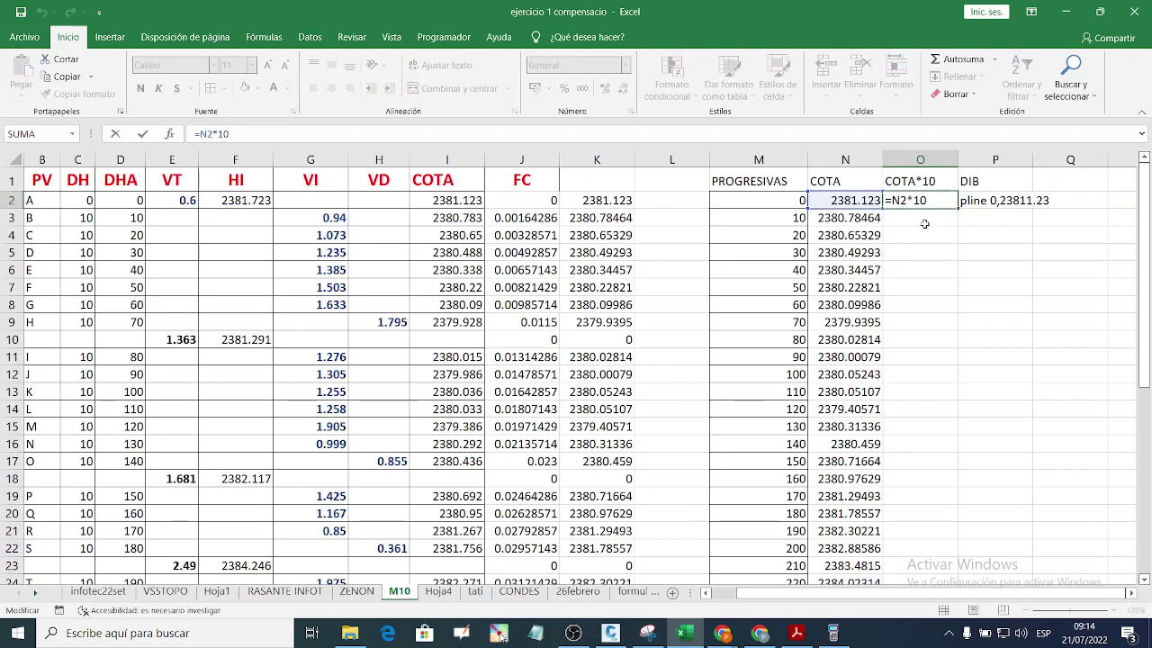
pyautogui.hotkey('ctrl', 'Return')
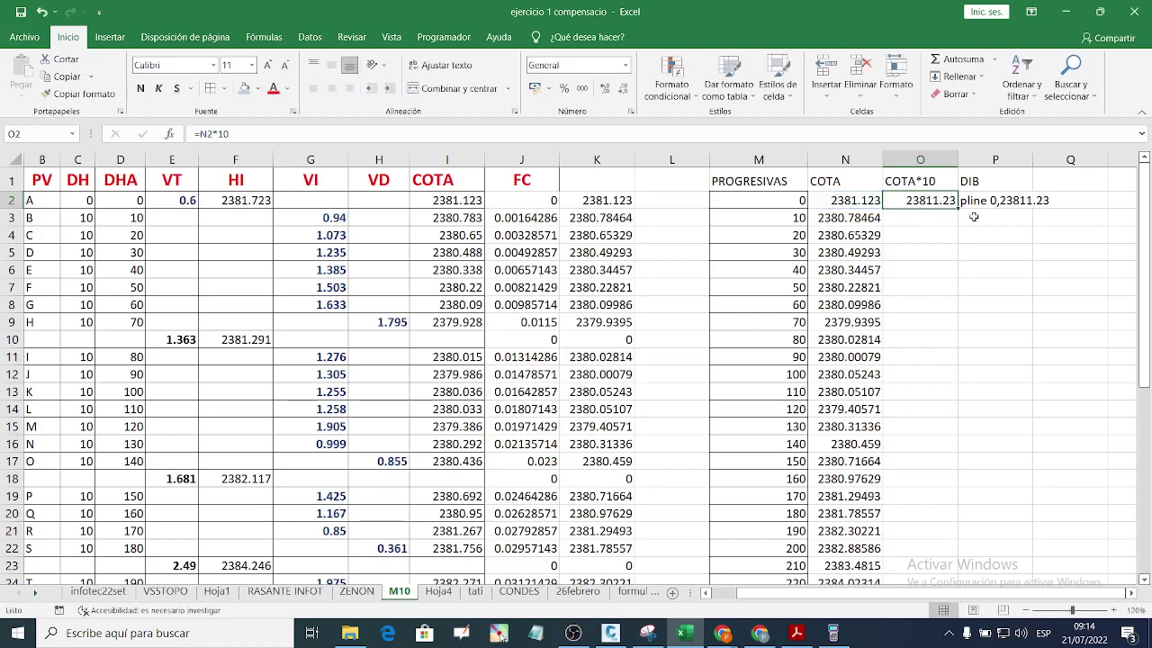
pyautogui.moveTo(956, 208); pyautogui.dragTo(924, 549)
pyautogui.scroll(3, 975, 509)
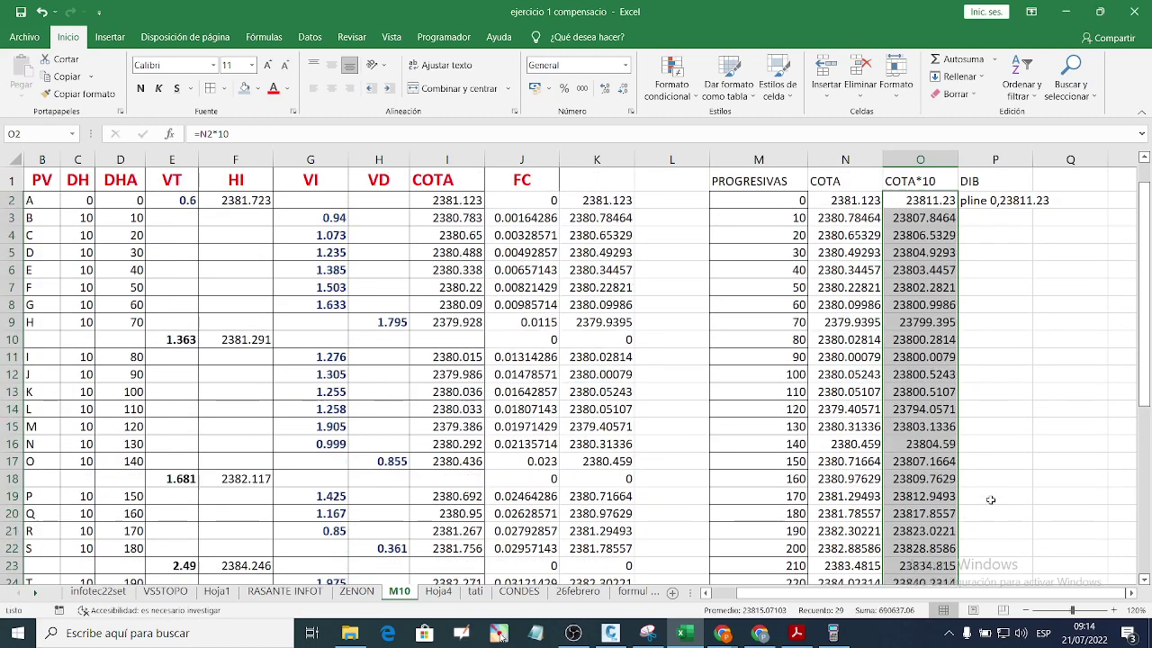
# Step: Fill the DIB pline formula from P2 down to P30 and copy the resulting coordinate strings
pyautogui.click(1001, 201)
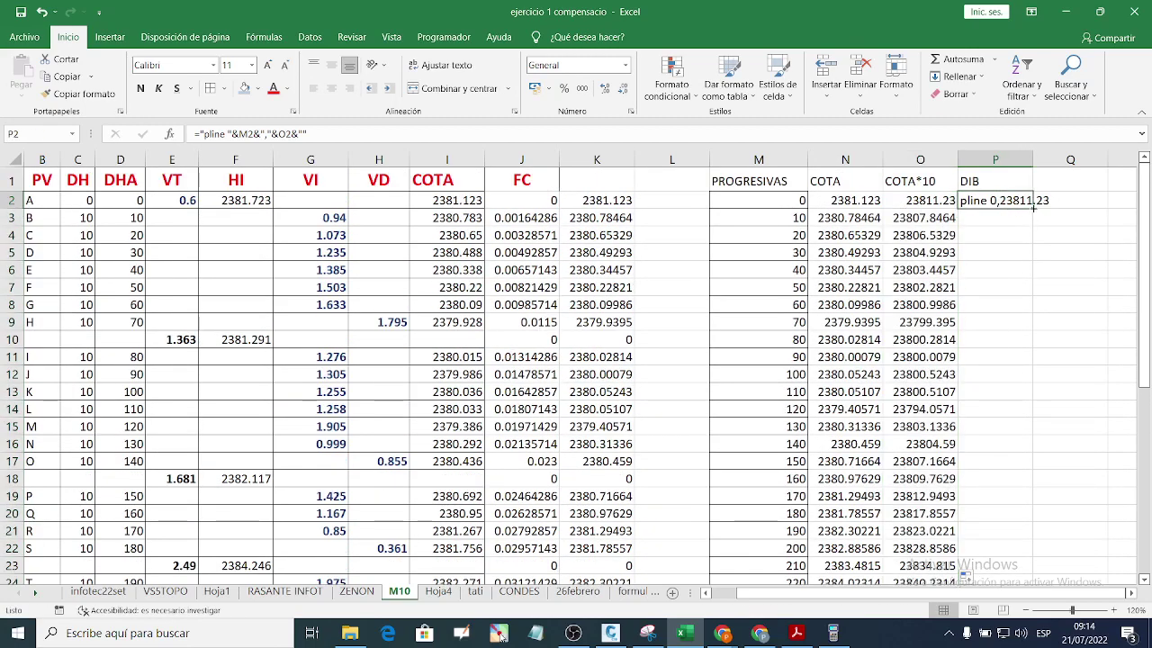
pyautogui.moveTo(1033, 207); pyautogui.dragTo(1028, 540)
pyautogui.rightClick(999, 298)
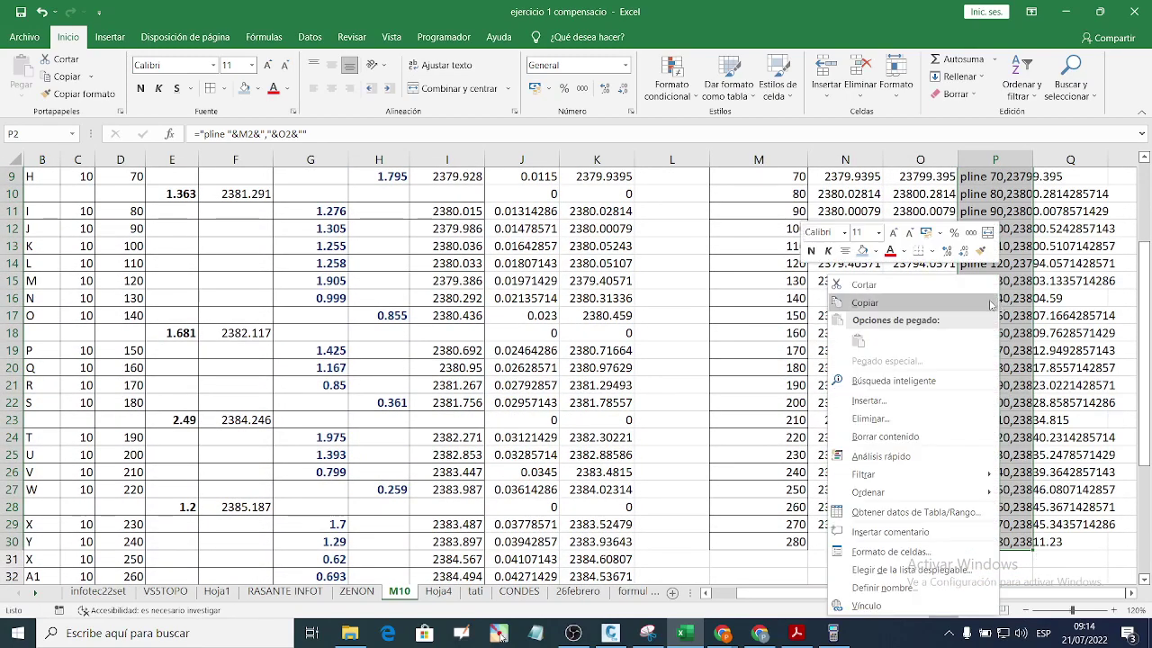
pyautogui.click(908, 307)
pyautogui.scroll(3, 907, 307)
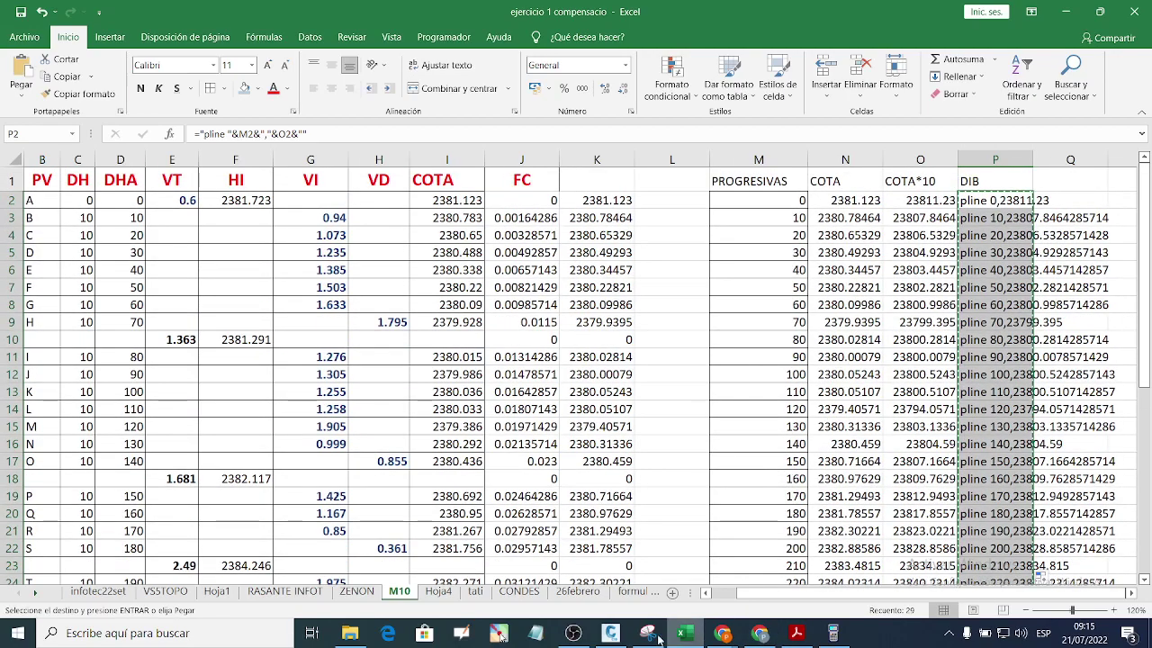
# Step: Switch to Civil 3D, draw the ground profile polyline by pasting the copied coordinates, and show its full extents
pyautogui.click(620, 636)
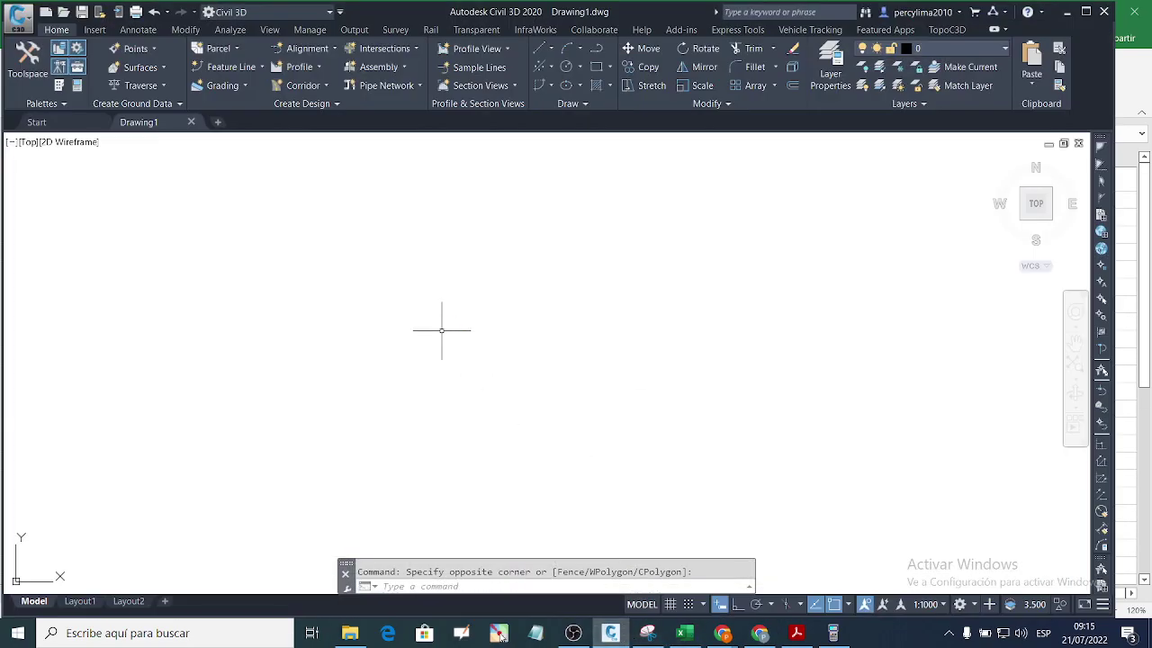
pyautogui.write('PL')
pyautogui.press('Return')
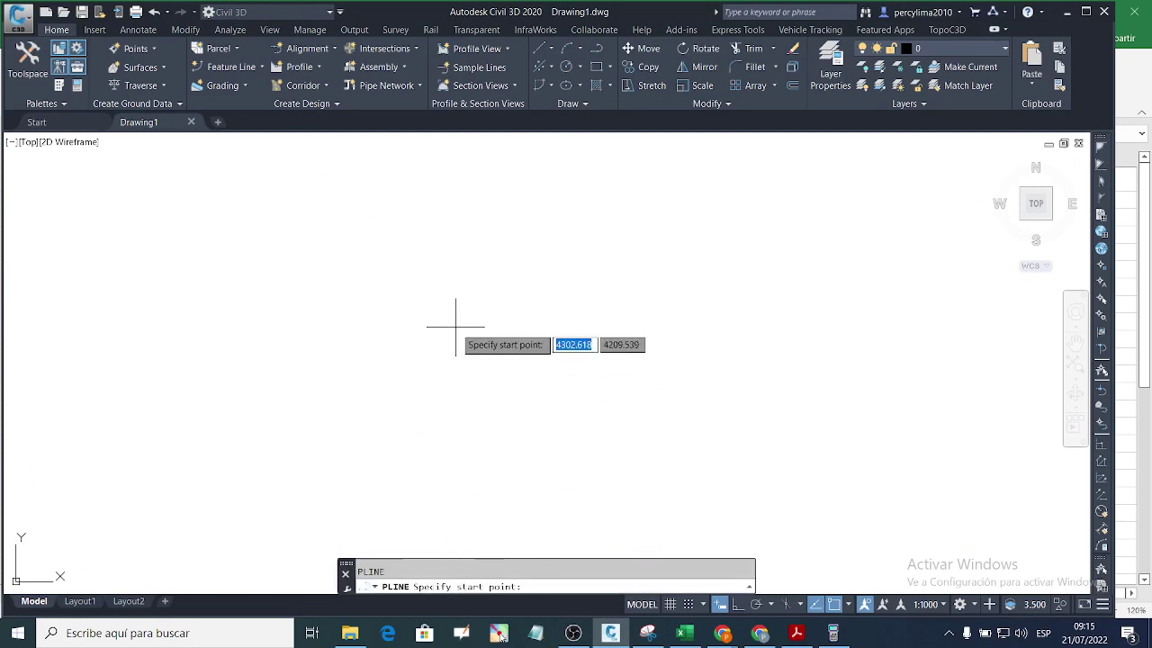
pyautogui.rightClick(544, 586)
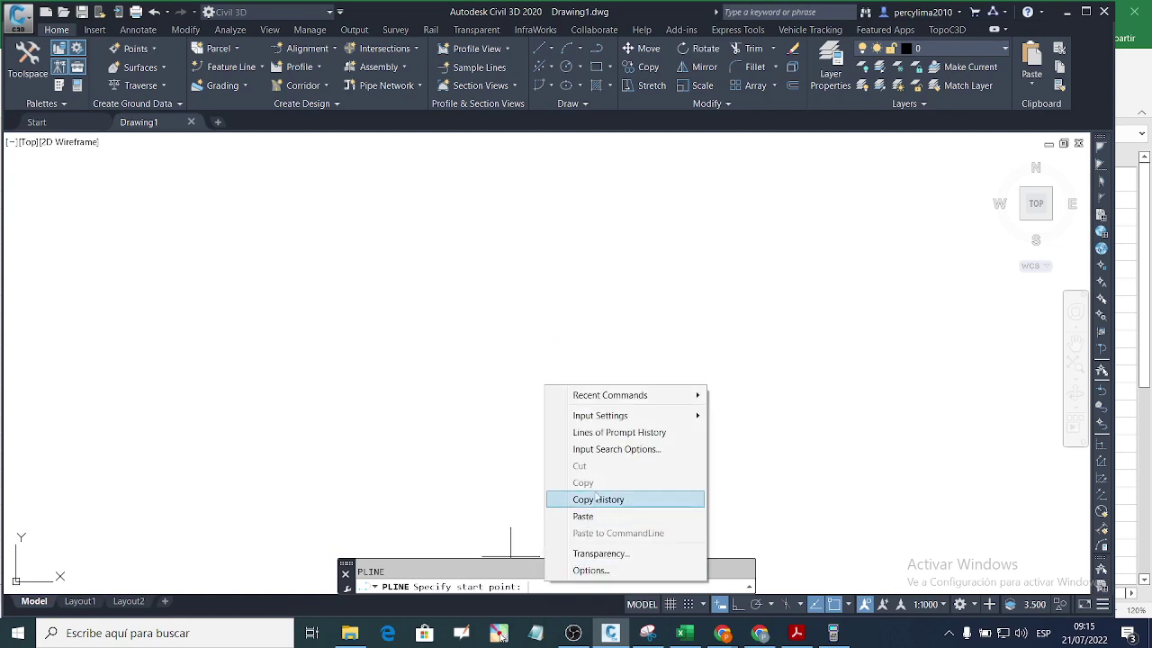
pyautogui.click(576, 513)
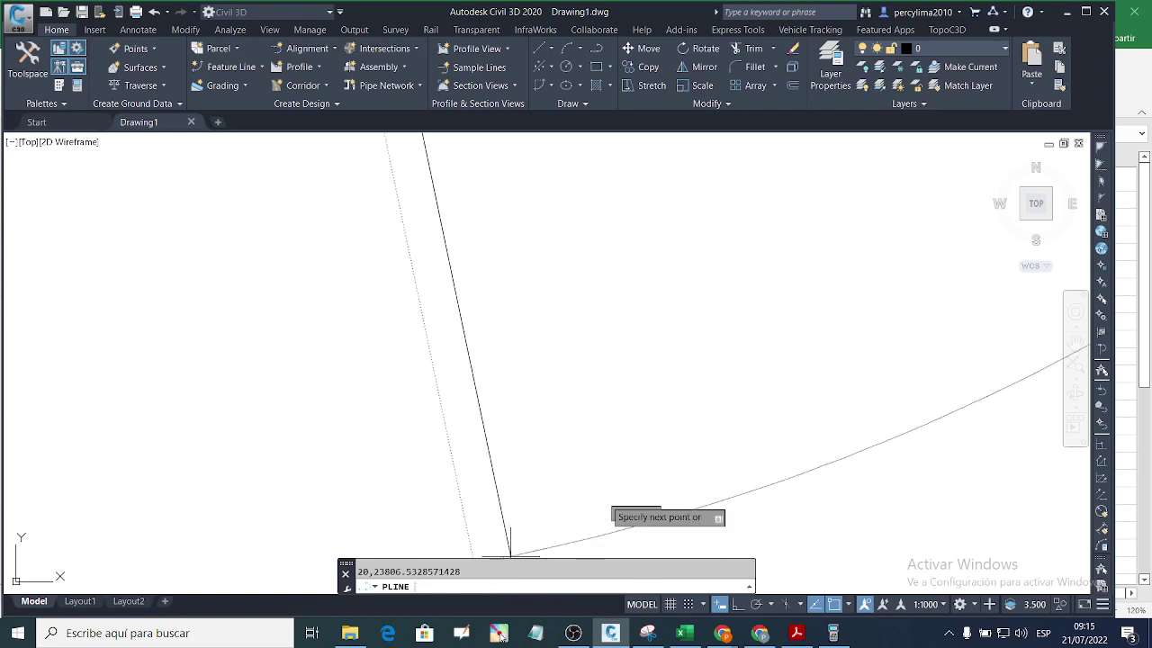
pyautogui.press('Escape')
pyautogui.middleClick(615, 464)
pyautogui.middleClick(615, 464)
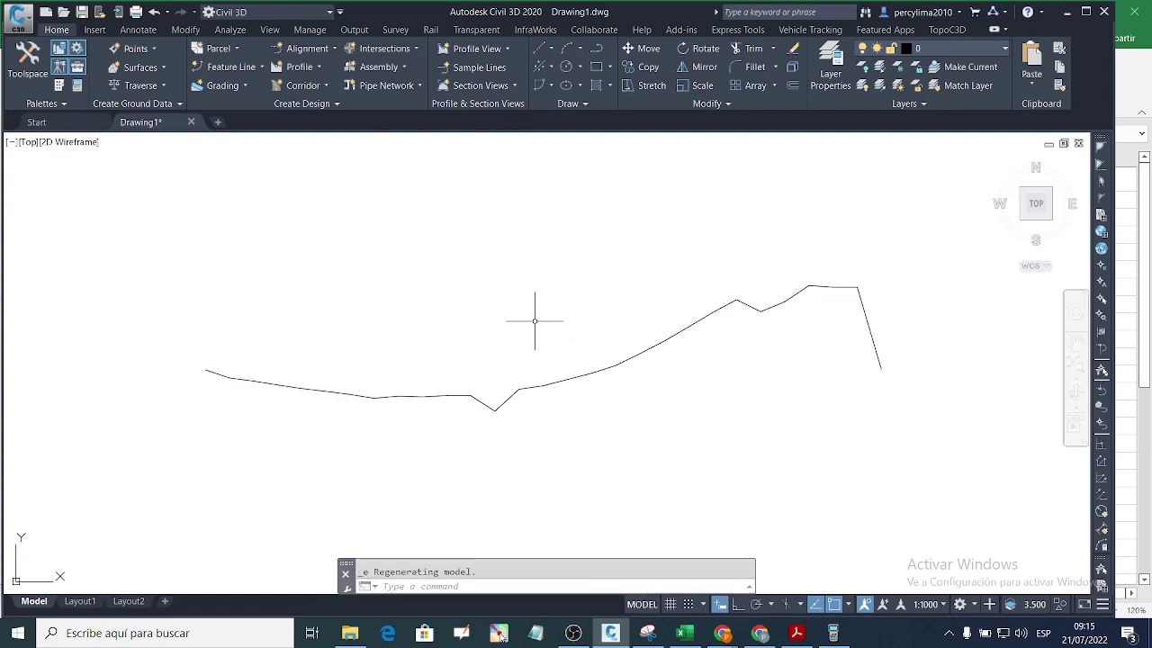
# Step: Examine the drawn profile's final segments and compare them with the last levelling readings on the M10 sheet in Excel
pyautogui.scroll(-2, 565, 322)
pyautogui.scroll(2, 560, 356)
pyautogui.scroll(-2, 634, 338)
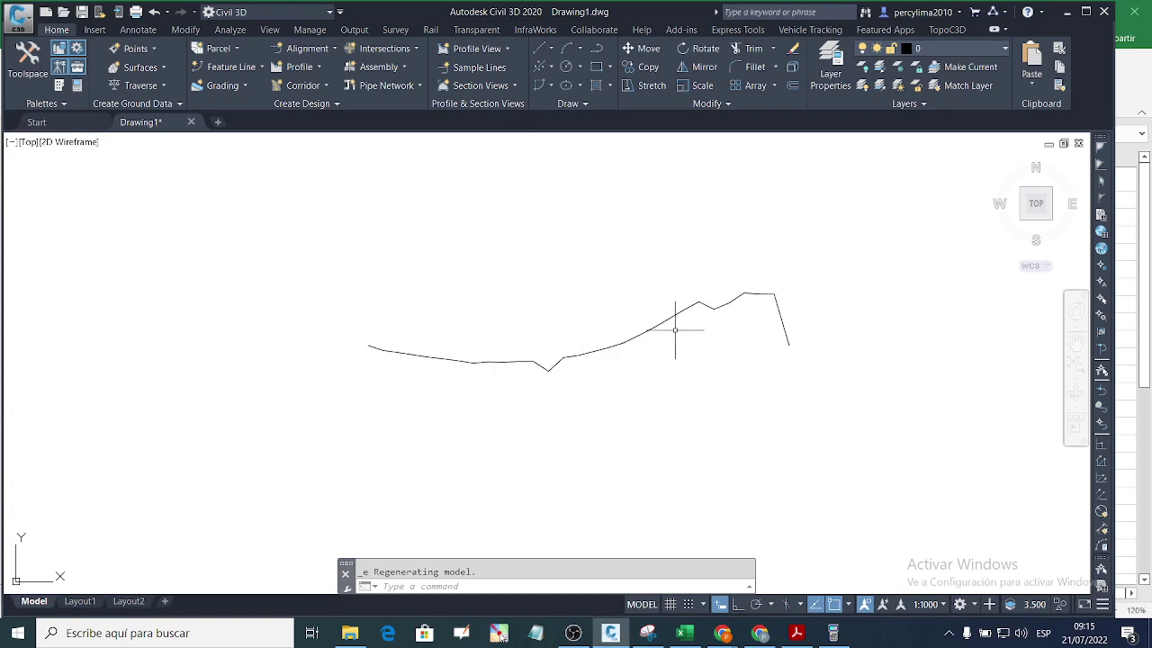
pyautogui.scroll(2, 761, 317)
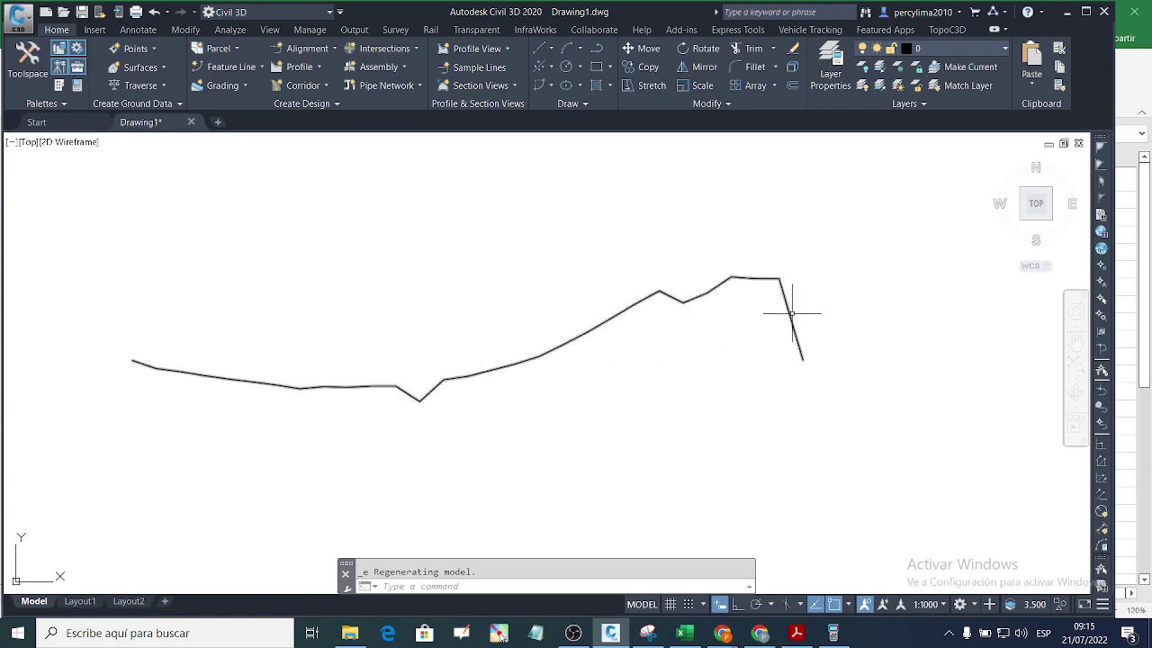
pyautogui.scroll(-2, 795, 306)
pyautogui.scroll(3, 783, 302)
pyautogui.scroll(-4, 754, 287)
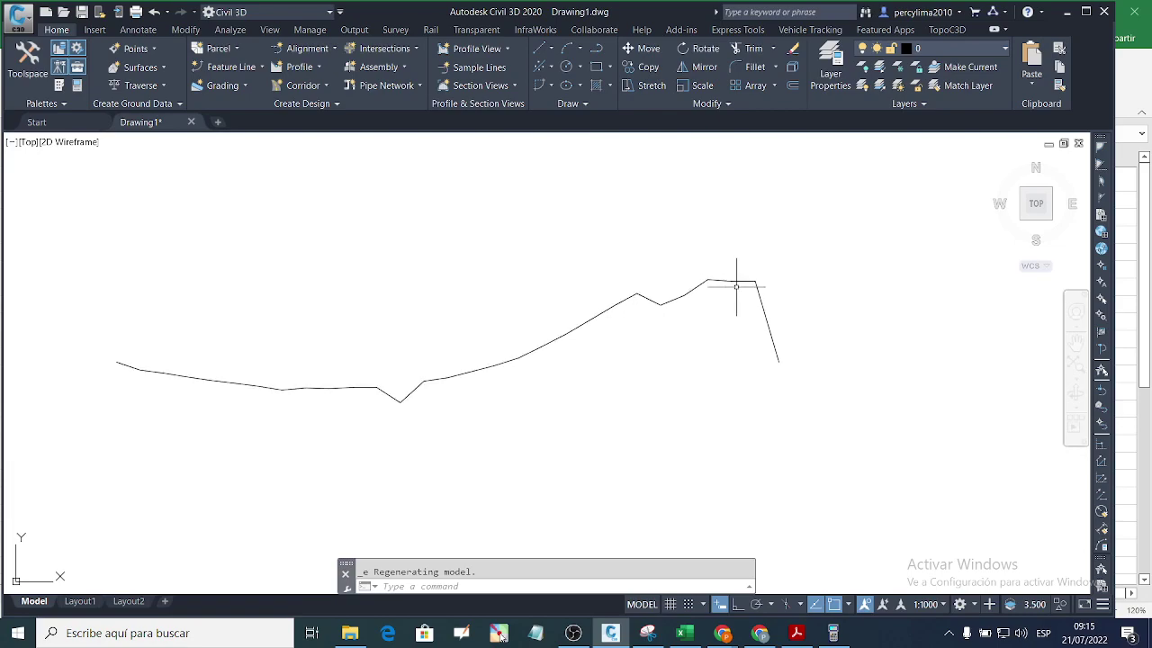
pyautogui.click(685, 633)
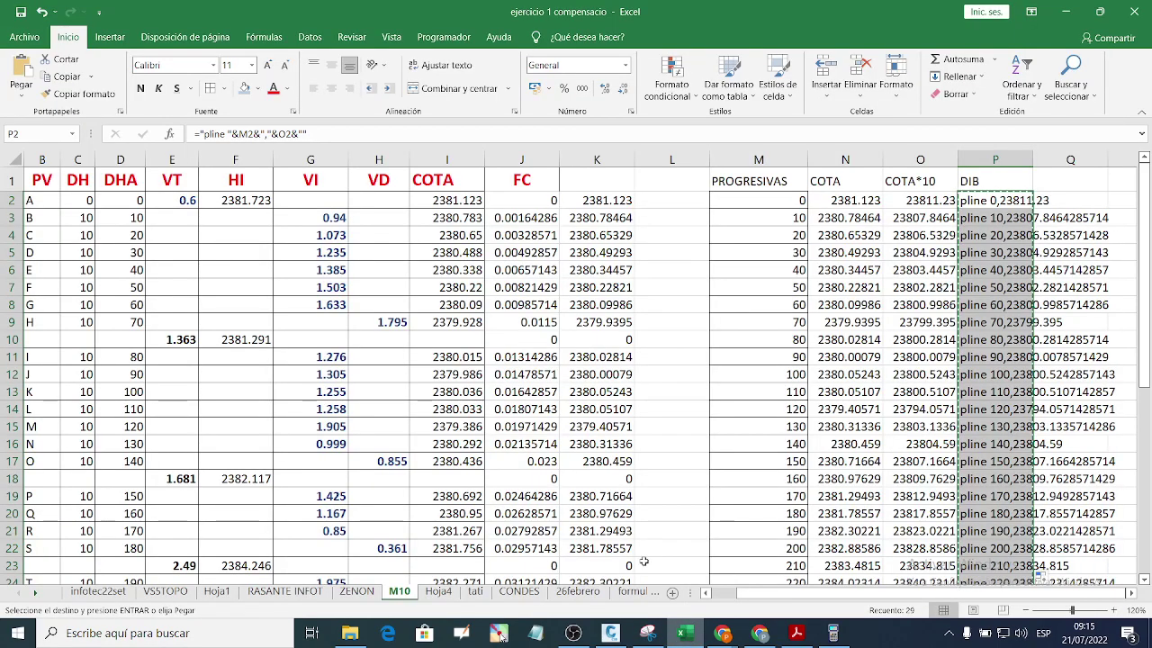
pyautogui.scroll(-6, 497, 480)
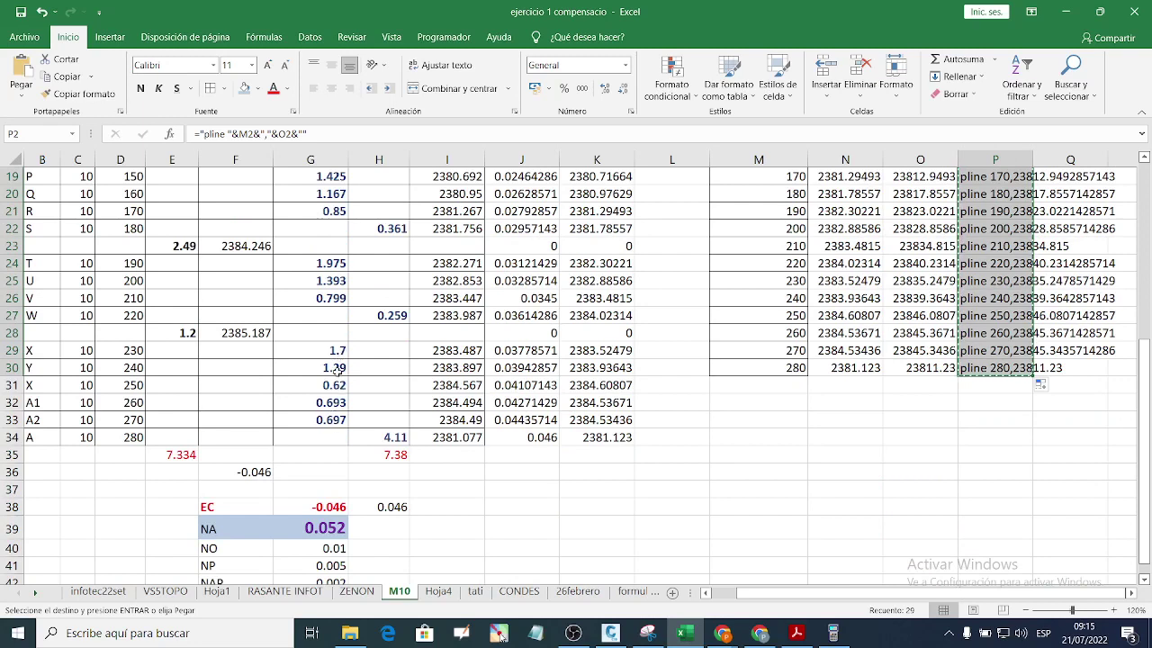
pyautogui.scroll(2, 334, 369)
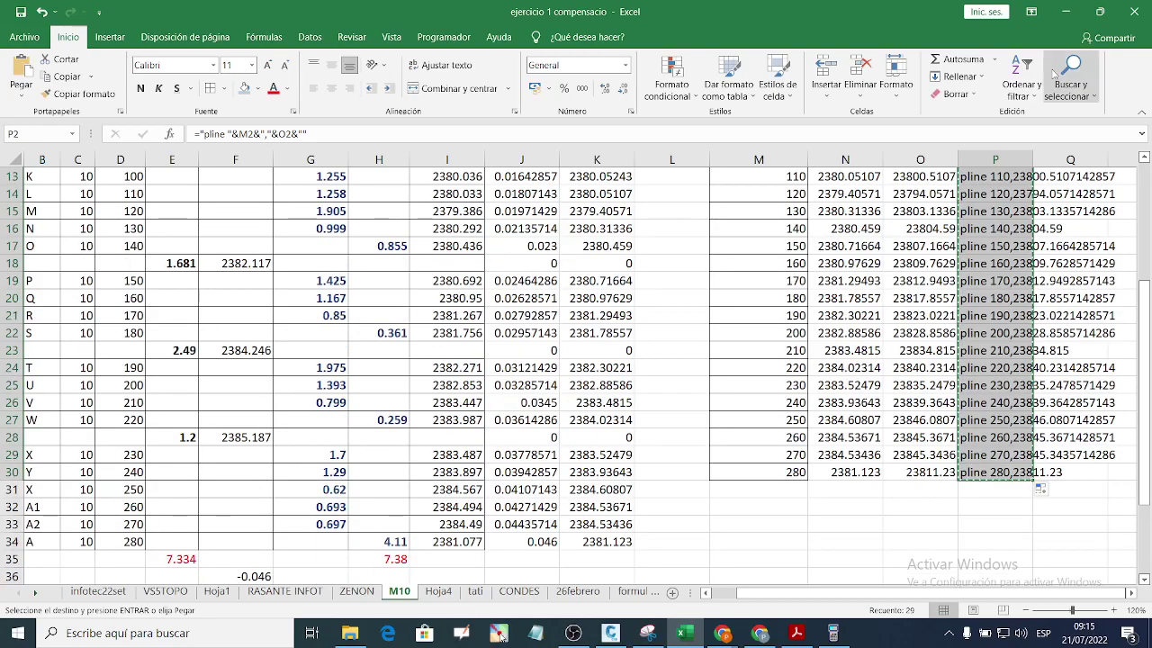
pyautogui.click(1068, 12)
pyautogui.scroll(3, 736, 306)
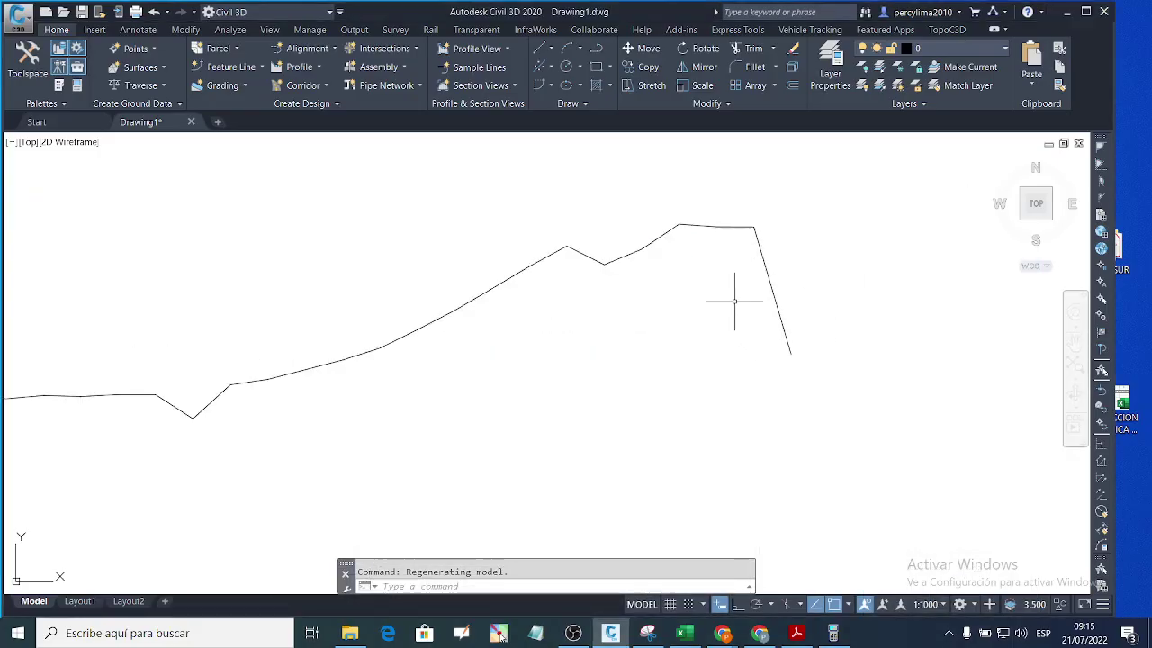
# Step: Check the closing elevation with a temporary horizontal line from the profile's last point to its first point, and erase it
pyautogui.scroll(-1, 714, 396)
pyautogui.write('l')
pyautogui.press('Return')
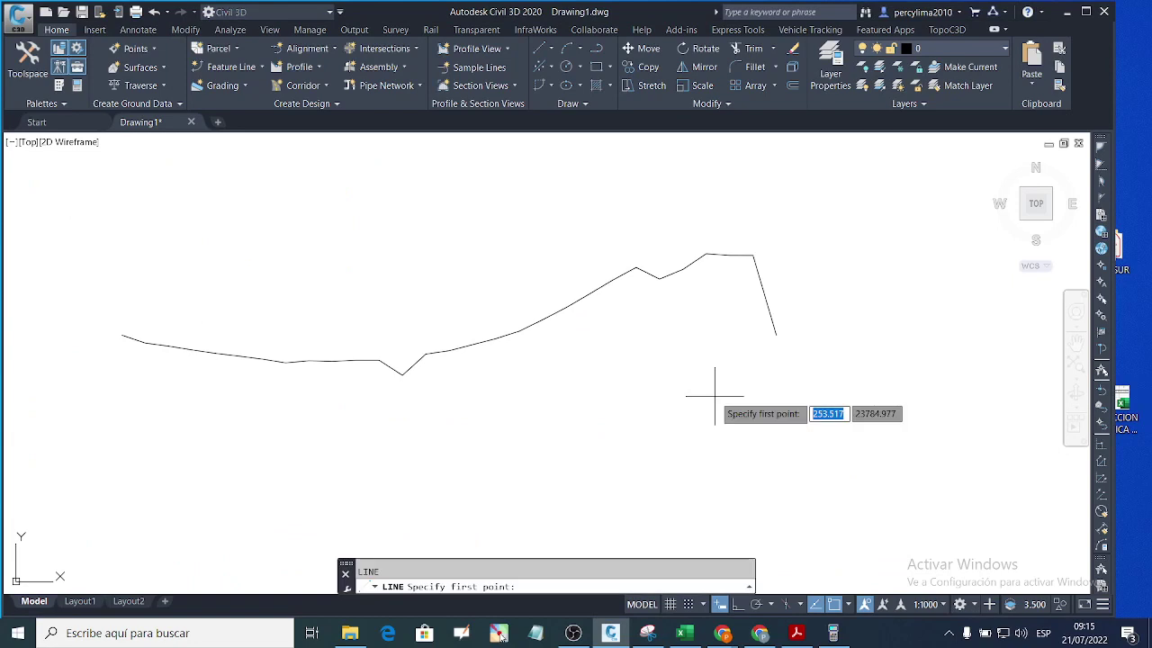
pyautogui.click(775, 335)
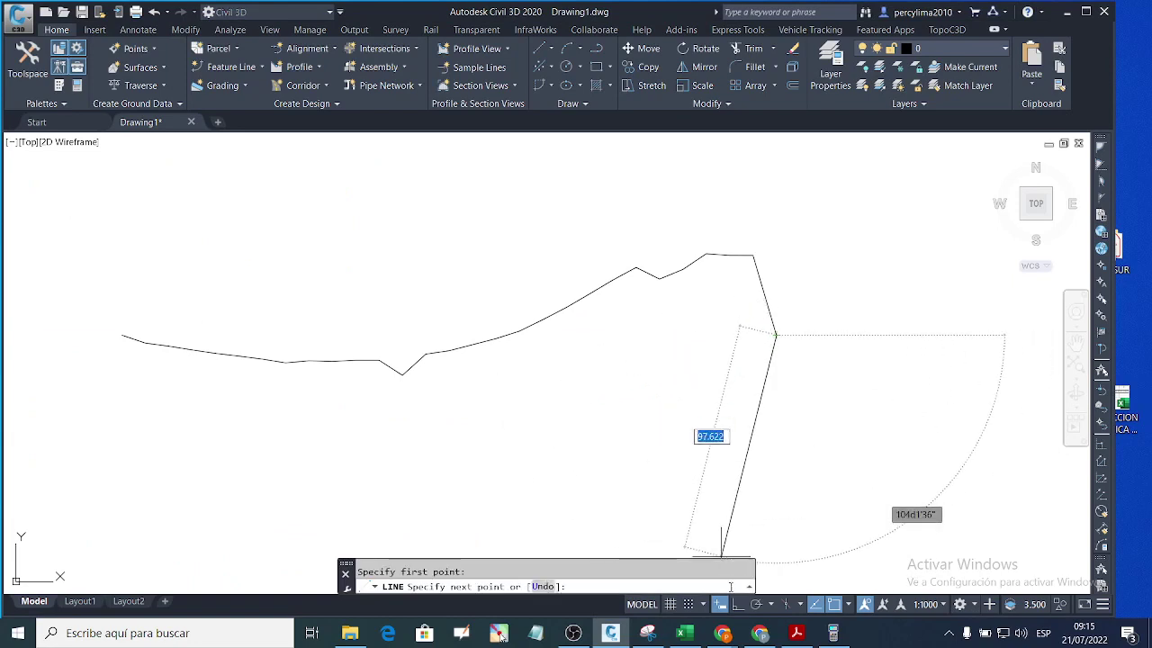
pyautogui.press('F8')
pyautogui.scroll(-2, 821, 310)
pyautogui.scroll(5, 617, 324)
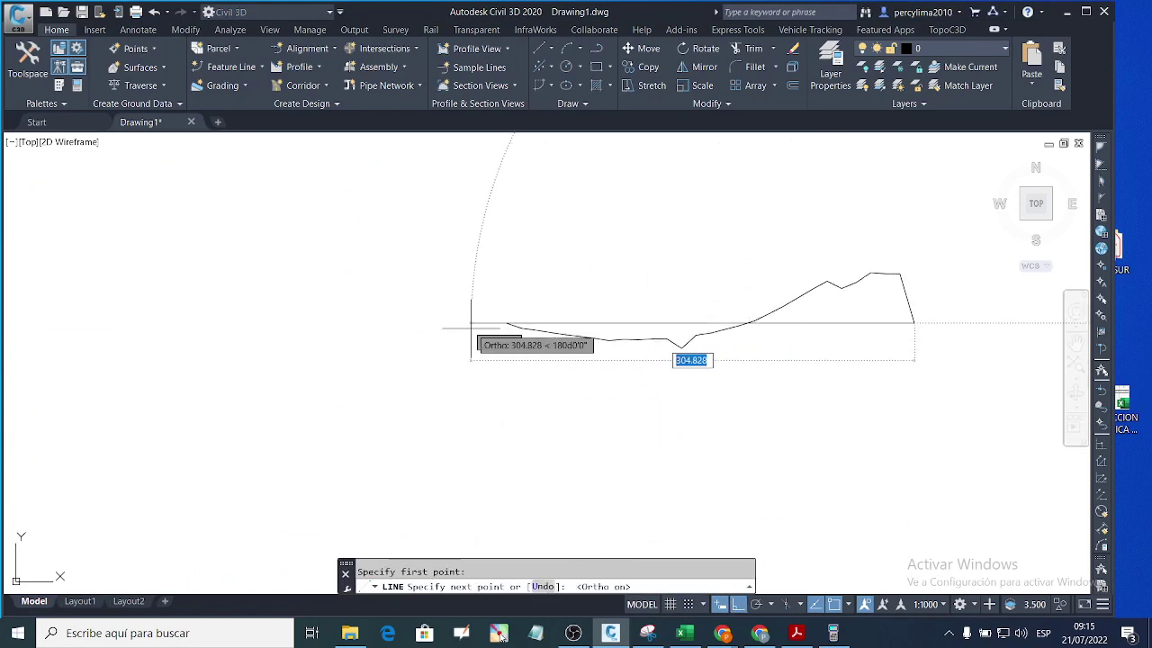
pyautogui.click(540, 302)
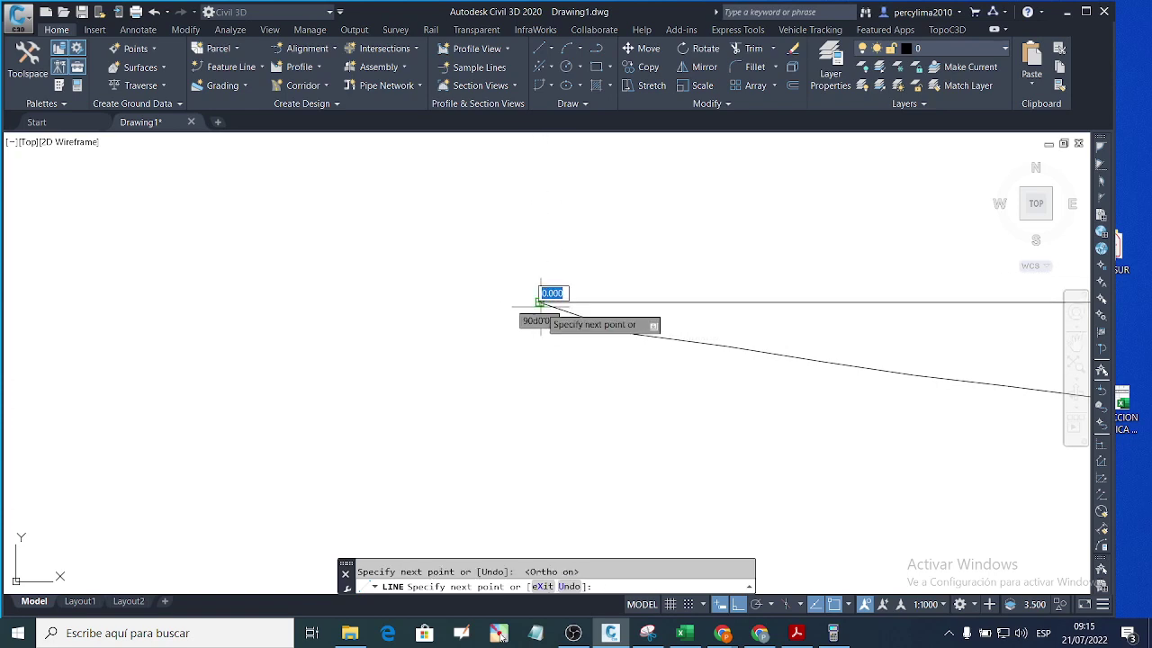
pyautogui.press('Escape')
pyautogui.scroll(-3, 455, 367)
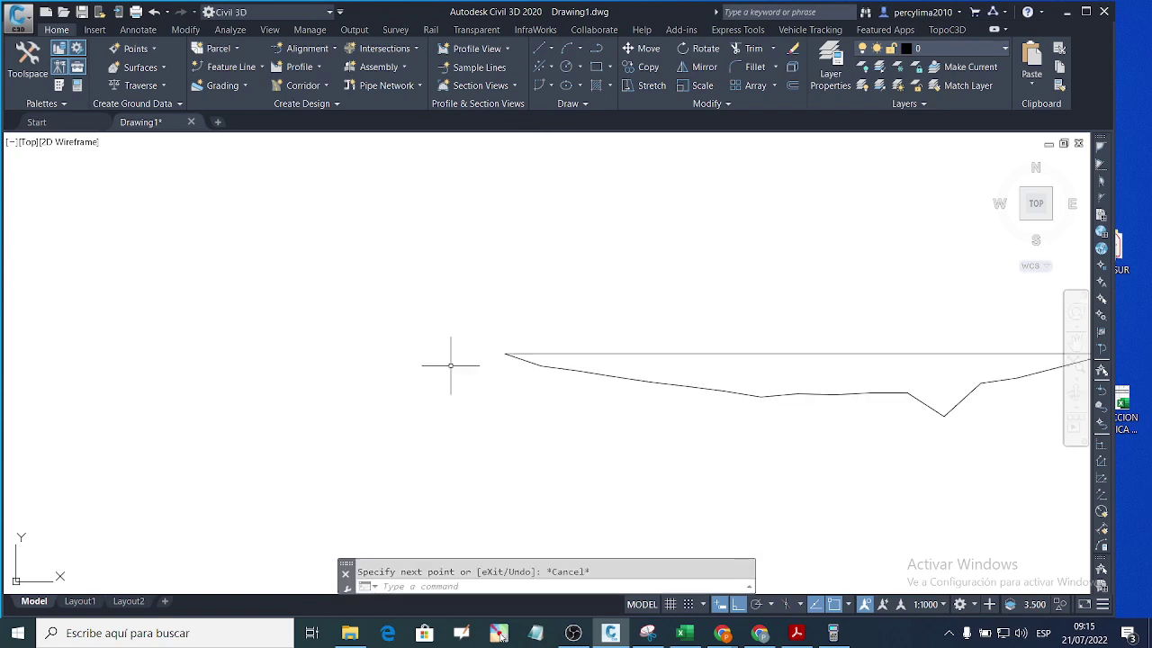
pyautogui.scroll(2, 792, 321)
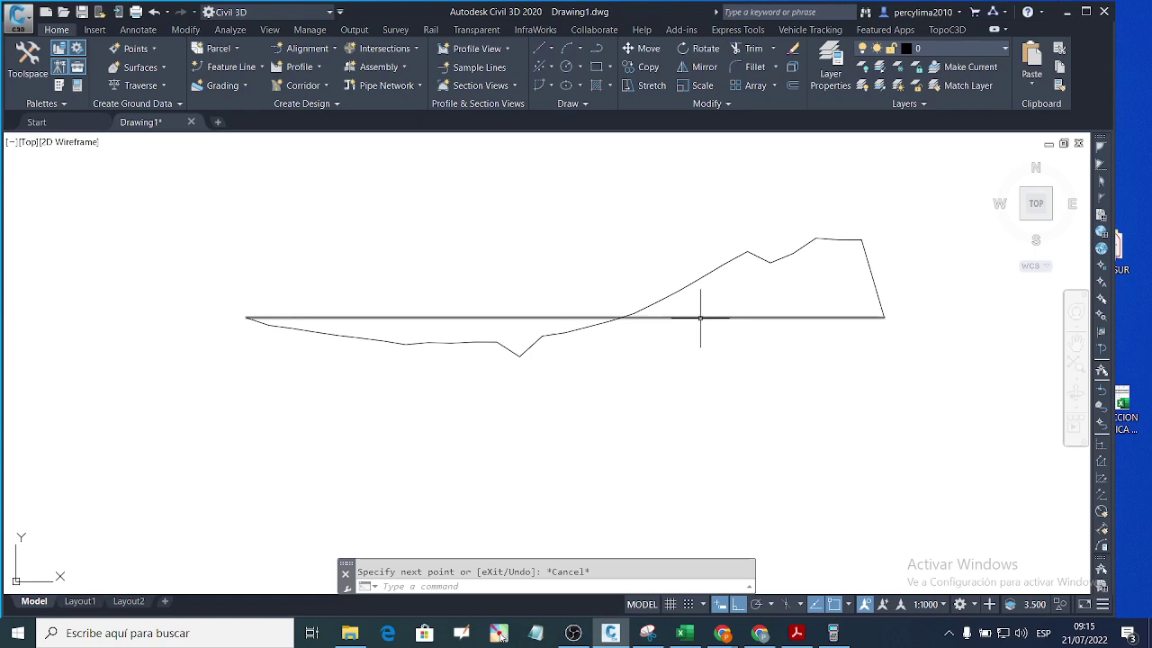
pyautogui.click(699, 314)
pyautogui.press('Delete')
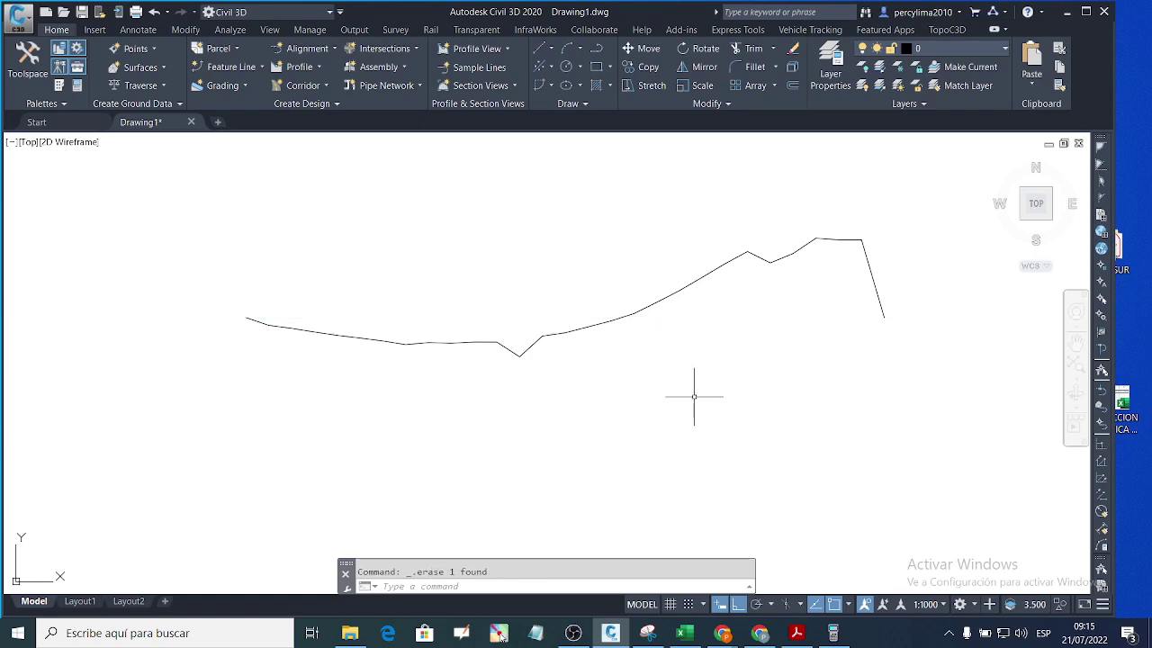
# Step: Load the perfil application from the 16julio folder with APPLOAD and close the dialog
pyautogui.write('APPLOAD')
pyautogui.press('Return')
pyautogui.click(503, 233)
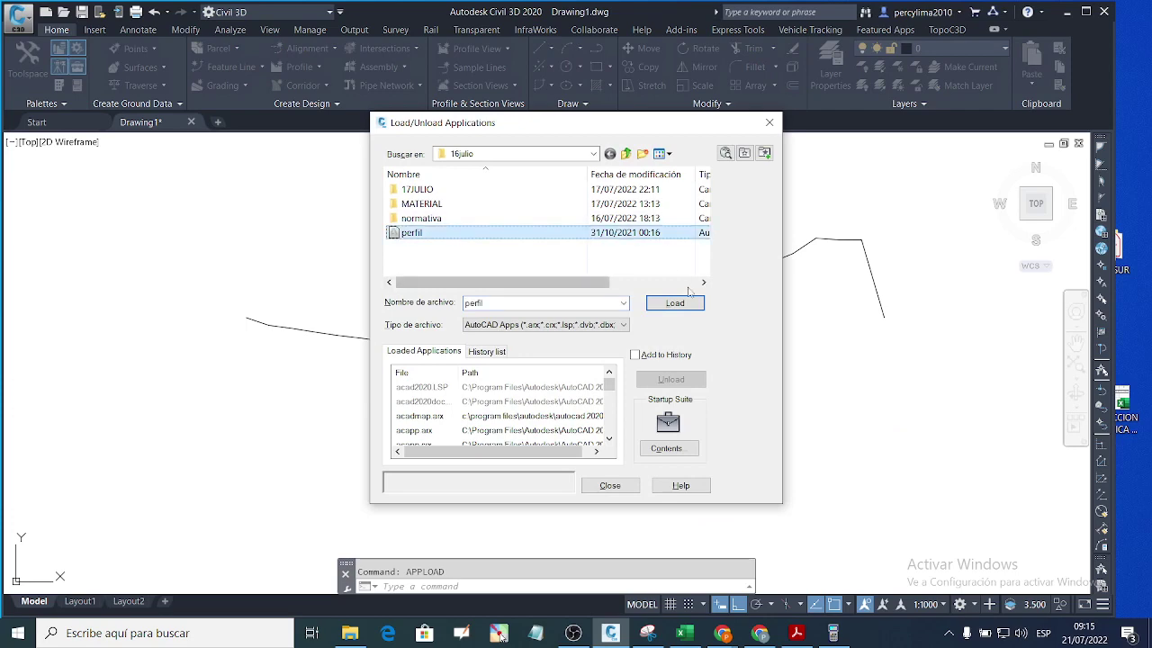
pyautogui.click(676, 303)
pyautogui.click(666, 358)
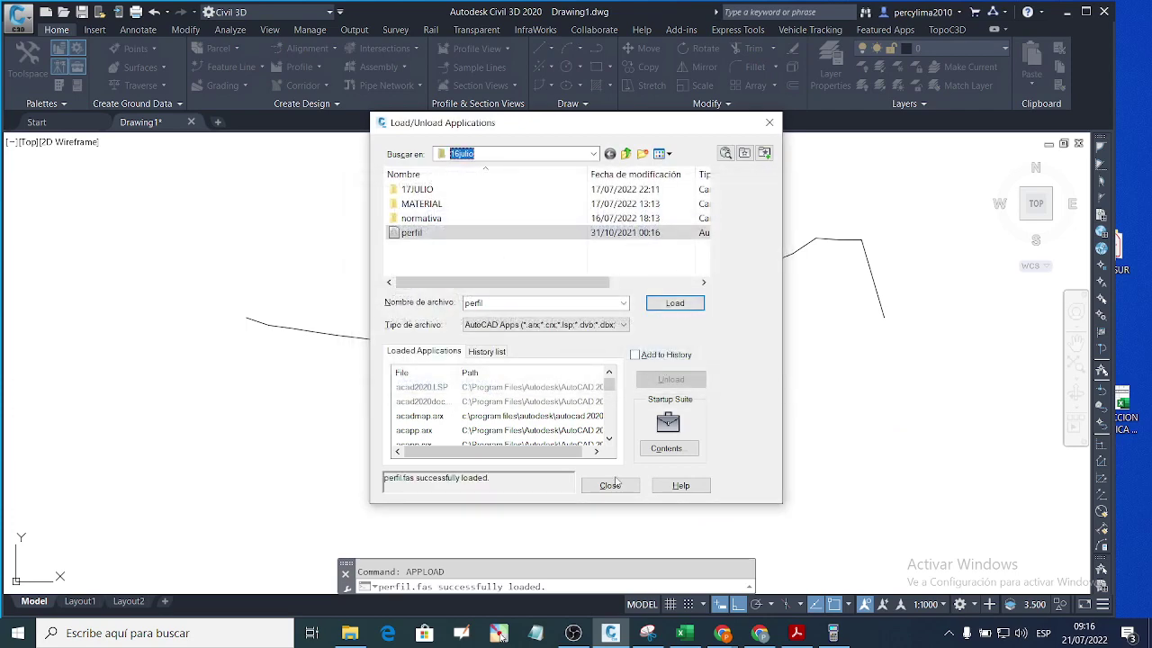
pyautogui.click(619, 483)
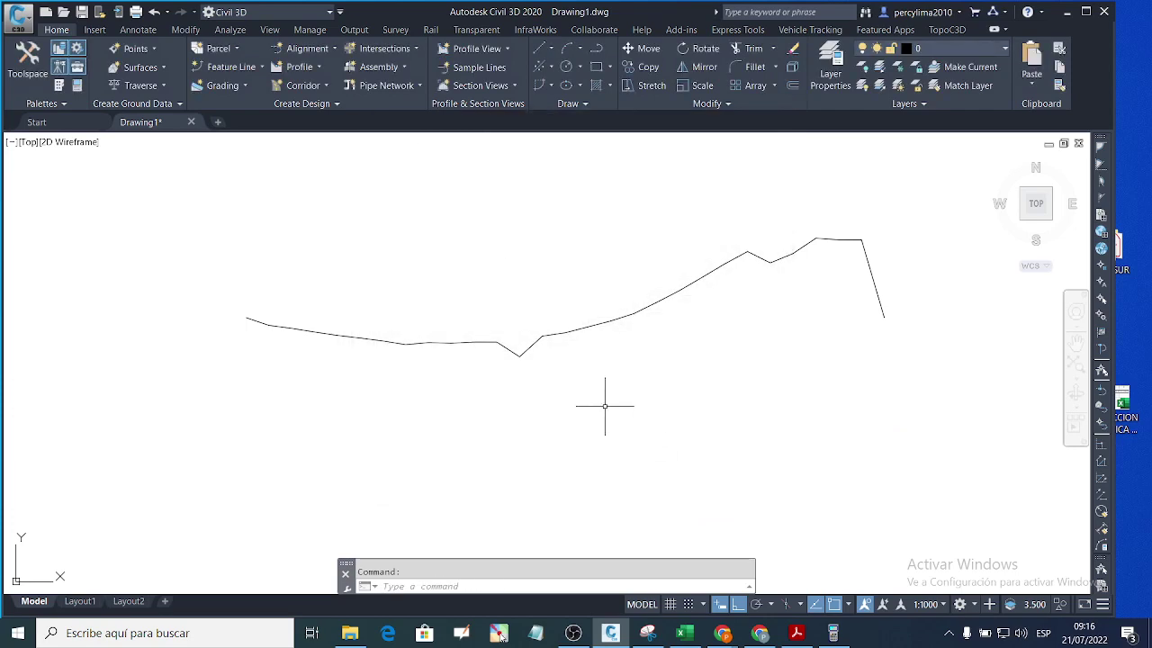
# Step: Run IDPER with the Dibujo function, 3 decimals, horizontal scale 500, vertical scale 50 and starting kilometraje 0
pyautogui.write('R')
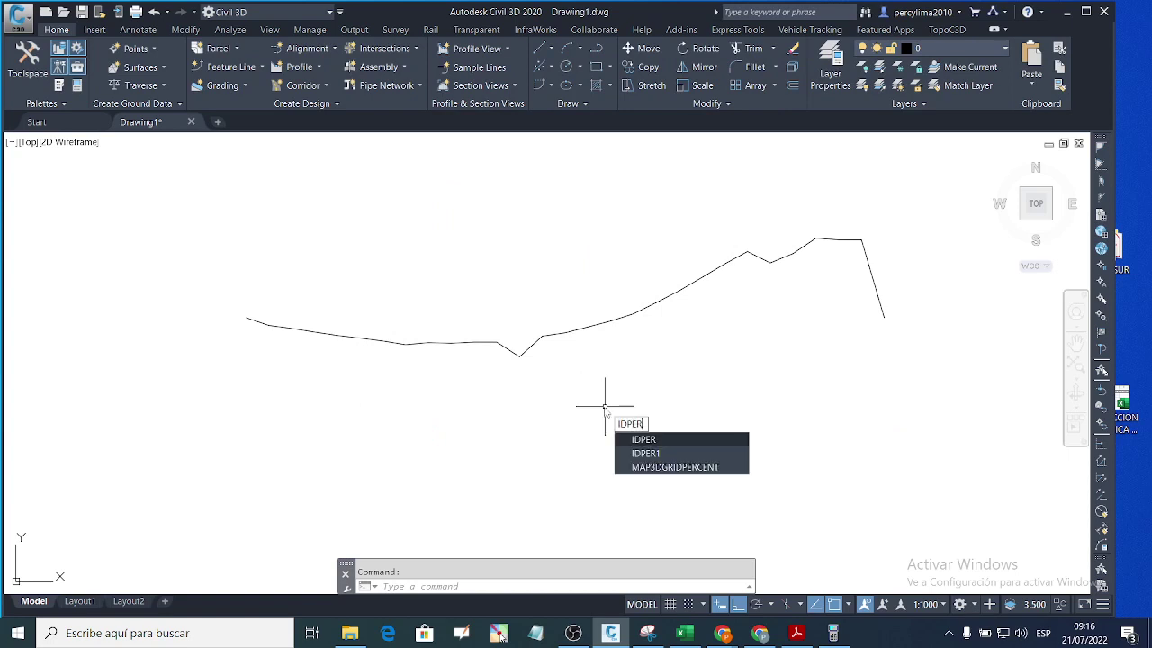
pyautogui.press('Return')
pyautogui.press('Down')
pyautogui.press('Down')
pyautogui.press('Return')
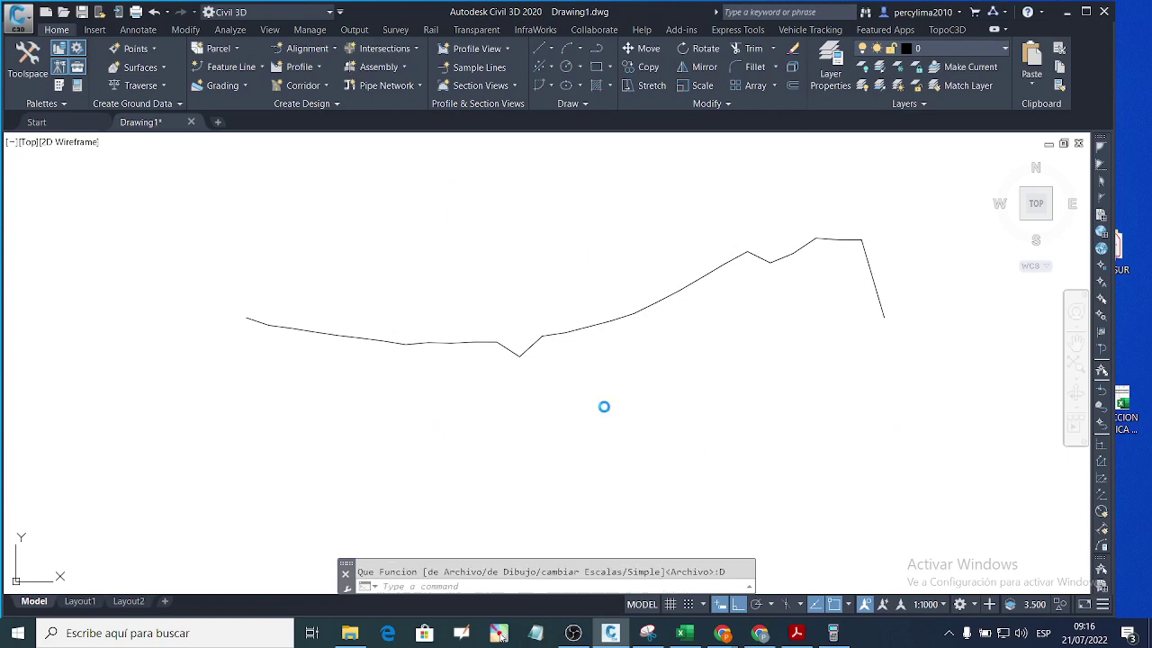
pyautogui.press('Return')
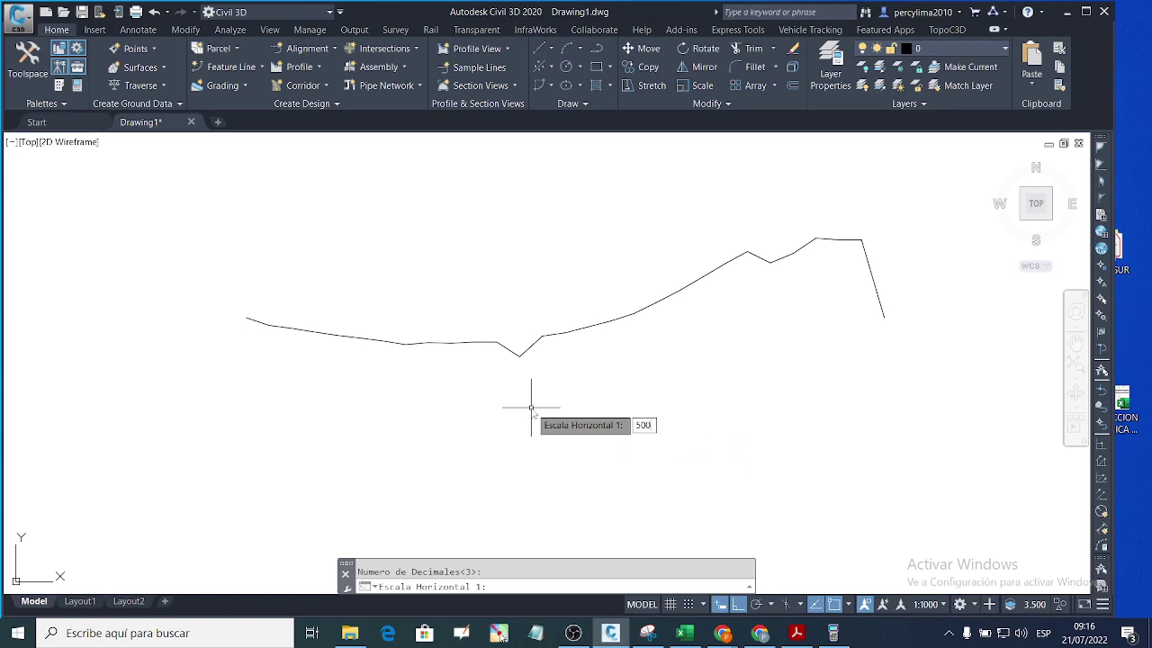
pyautogui.press('Return')
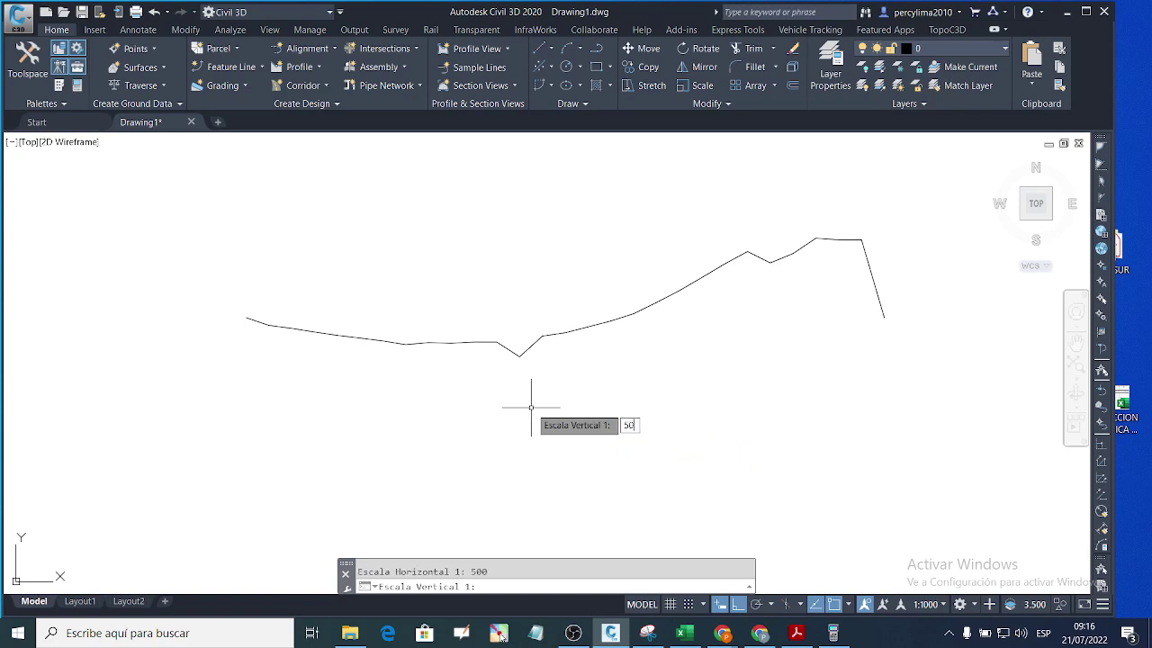
pyautogui.press('Return')
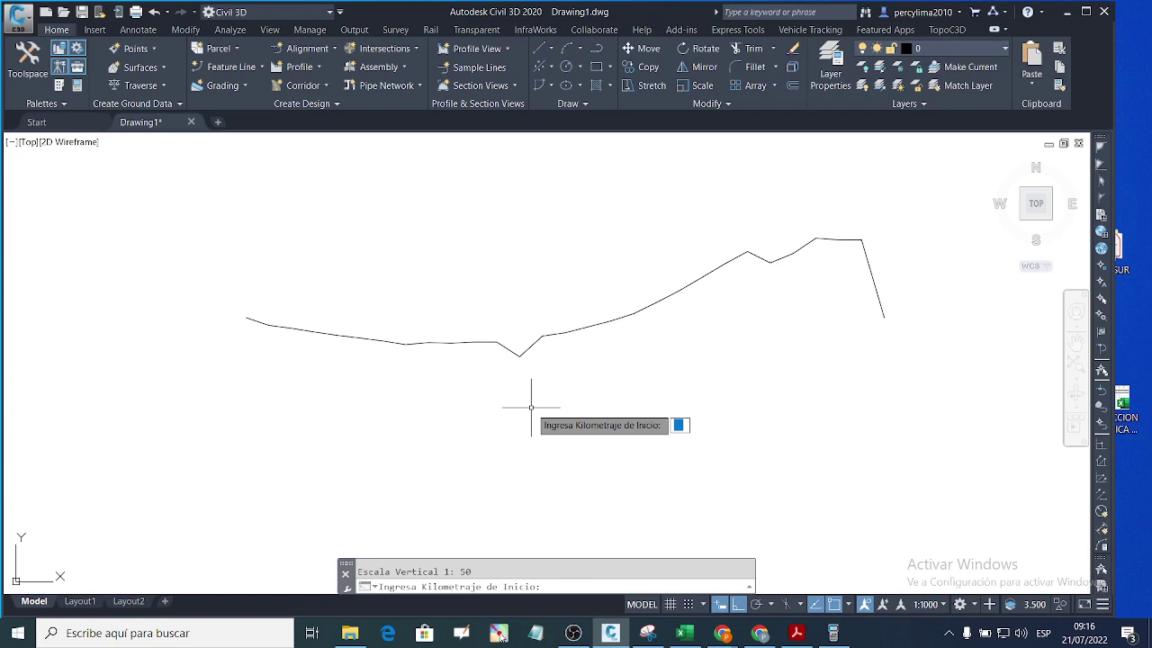
pyautogui.press('Return')
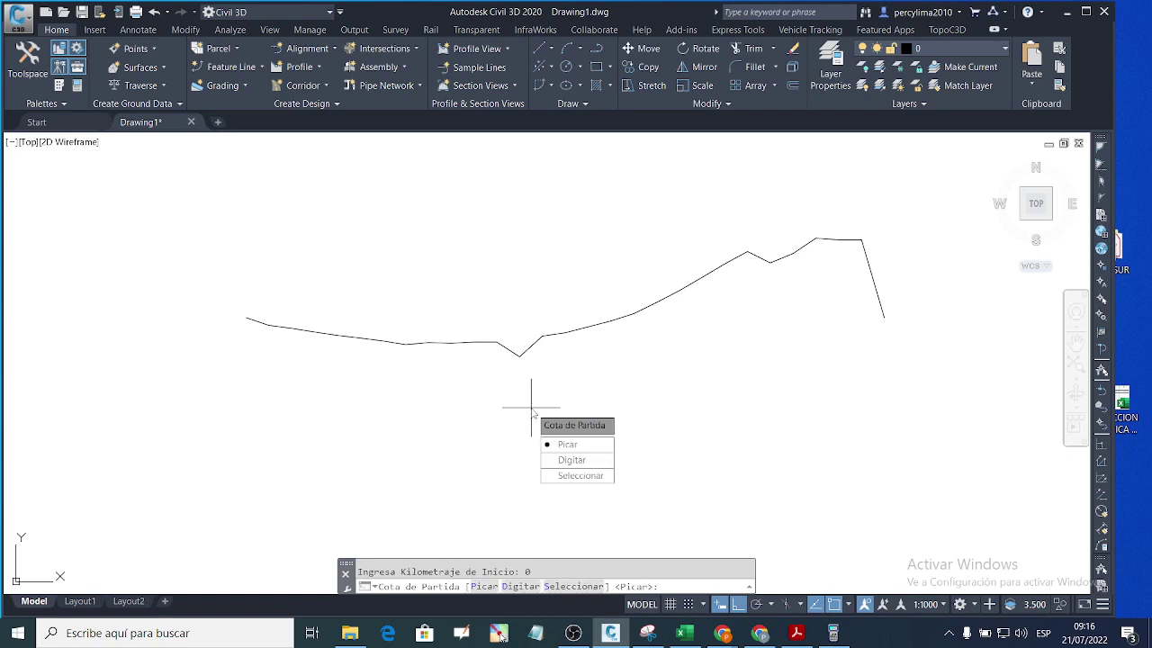
# Step: Use the Picar option to take the starting elevation and terrain start from the profile's first point, and select the ground polyline
pyautogui.click(576, 444)
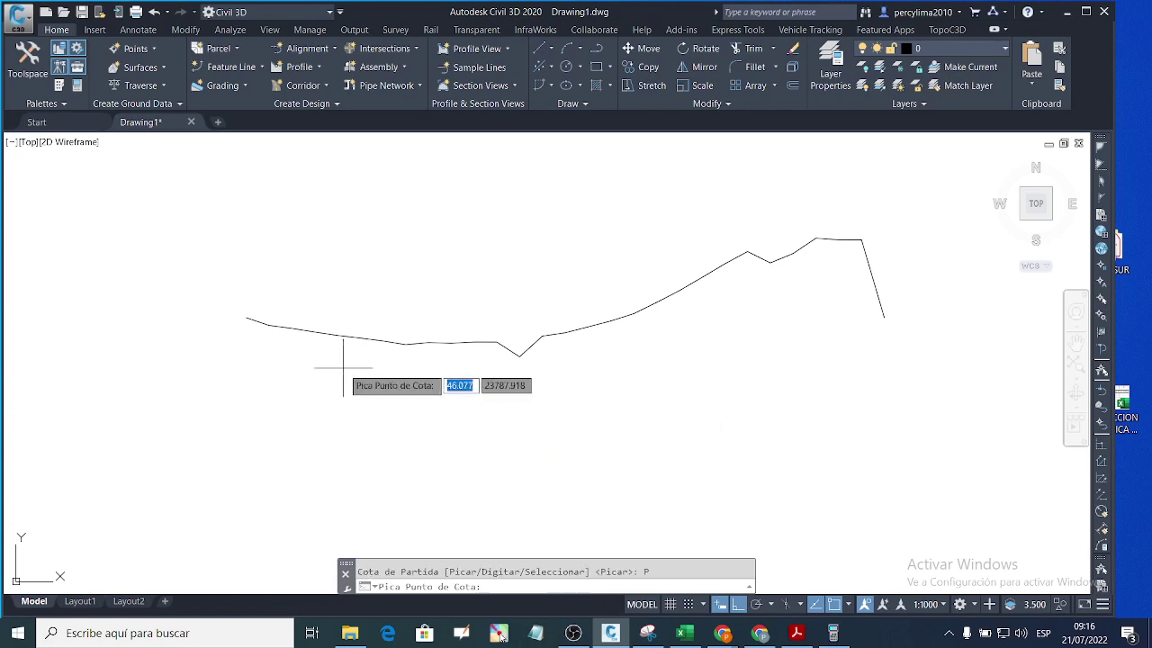
pyautogui.click(247, 317)
pyautogui.click(246, 317)
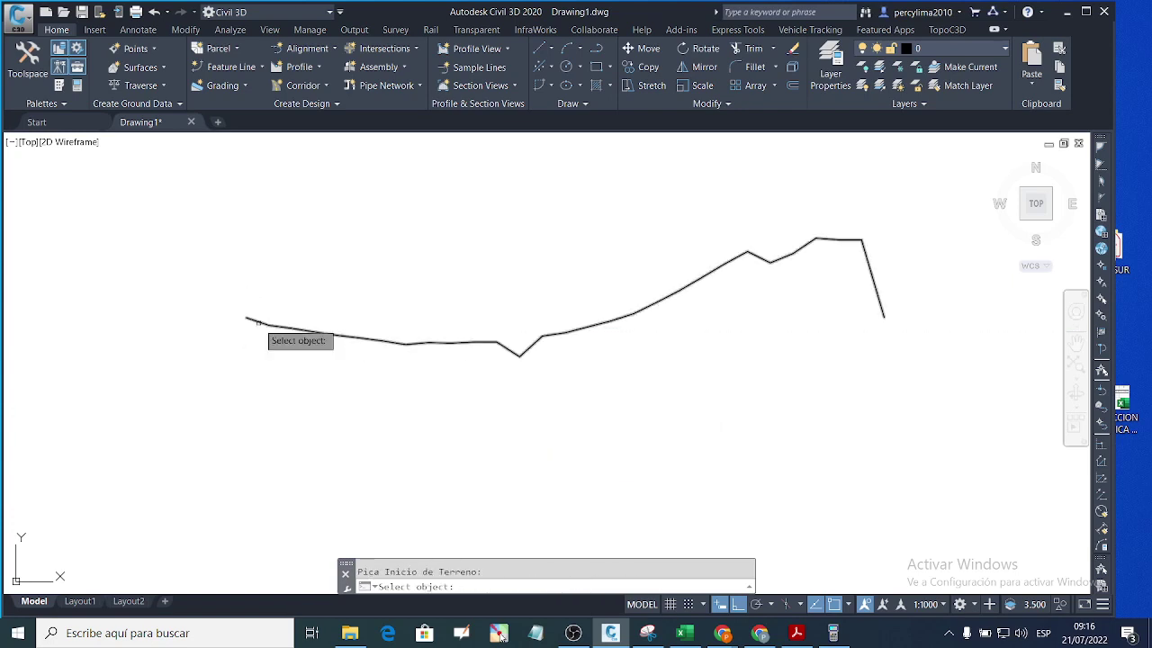
pyautogui.click(285, 327)
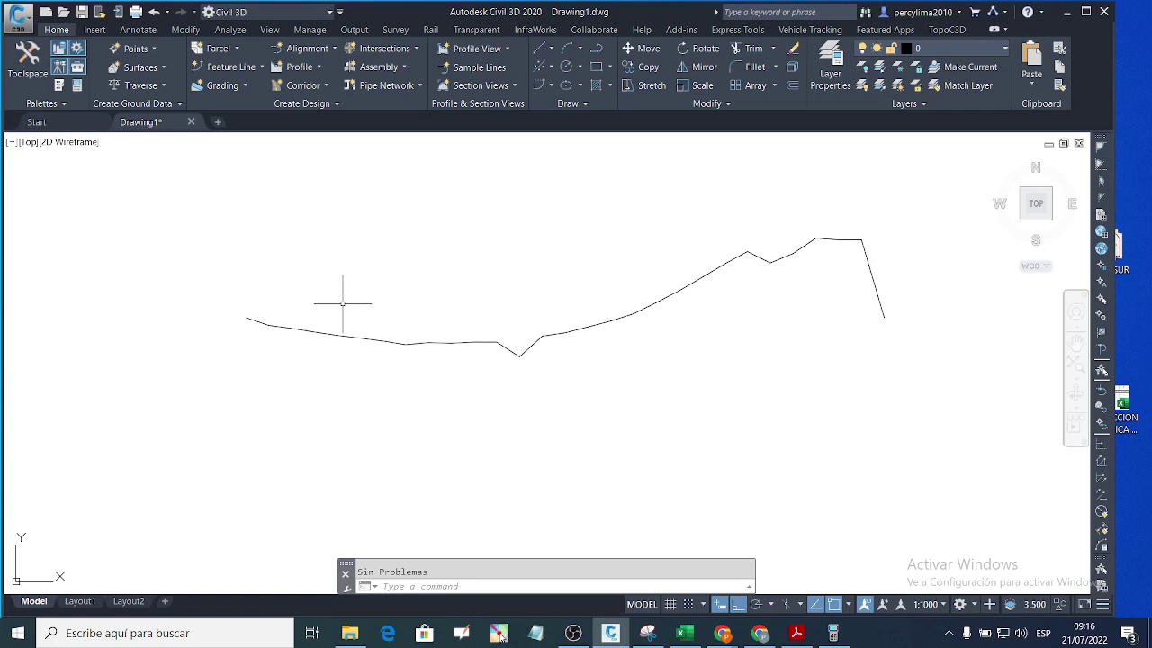
# Step: Draw the profile data band with RAP, using the Carretera function and the Real option
pyautogui.write('RAP')
pyautogui.press('Return')
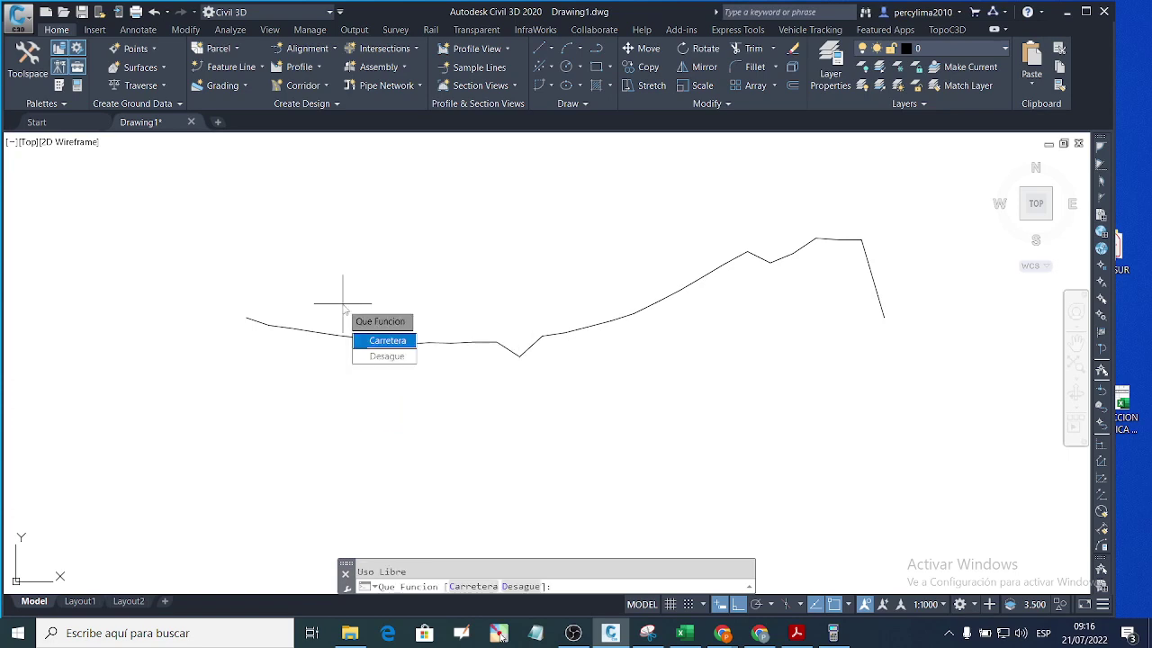
pyautogui.click(382, 340)
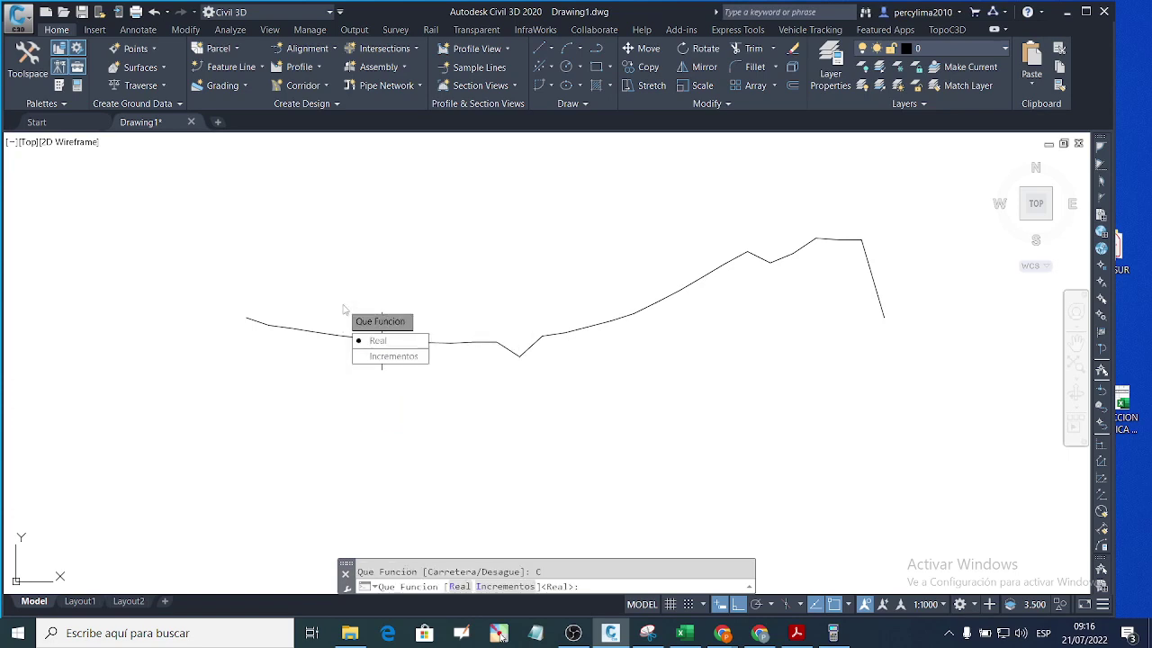
pyautogui.click(377, 339)
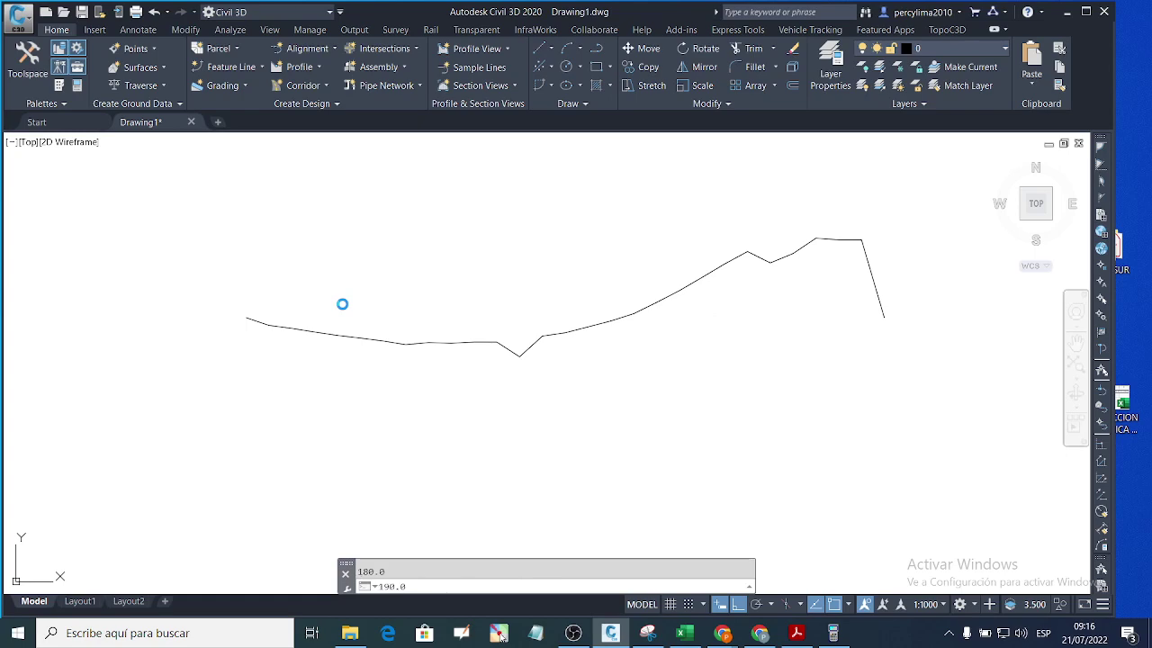
# Step: Examine the data band's COTA TERRENO and KILOMETRAJE rows from the first station to the last
pyautogui.scroll(-3, 391, 288)
pyautogui.scroll(6, 274, 241)
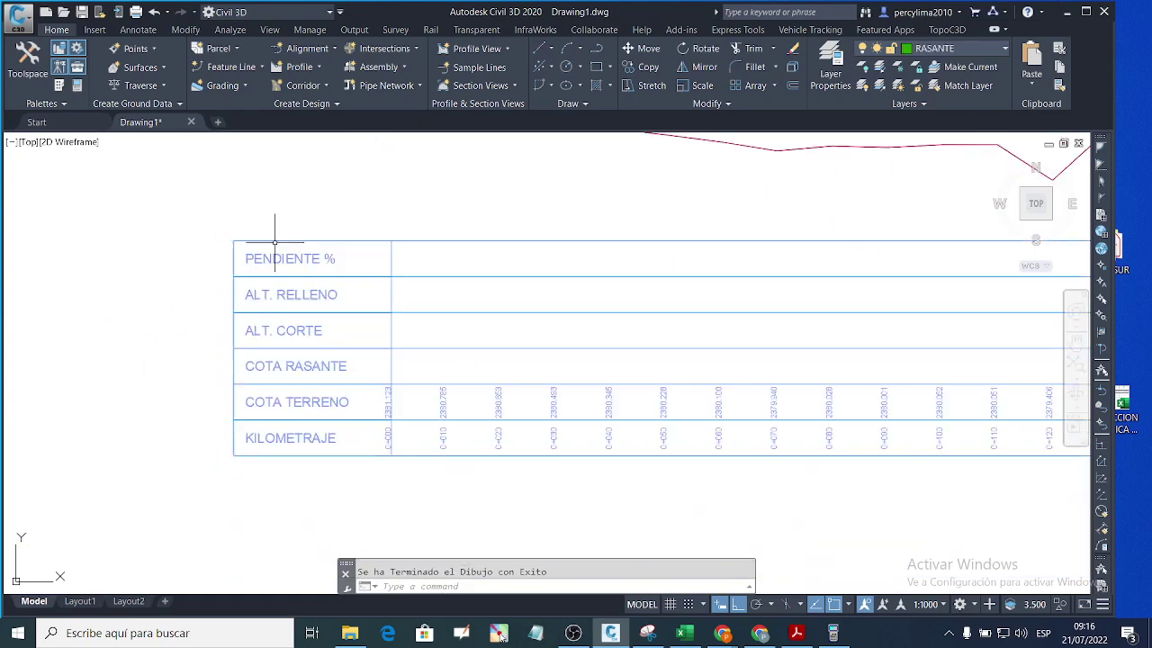
pyautogui.scroll(2, 270, 270)
pyautogui.scroll(-2, 259, 286)
pyautogui.scroll(2, 279, 270)
pyautogui.scroll(-2, 295, 266)
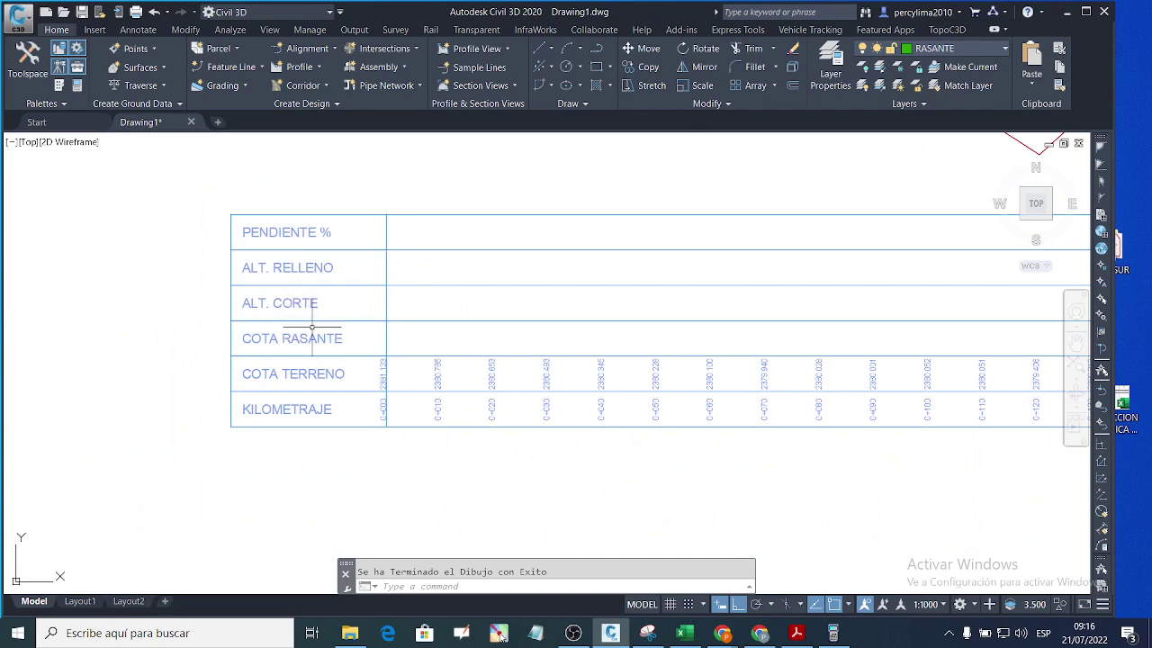
pyautogui.scroll(-3, 319, 387)
pyautogui.scroll(8, 314, 386)
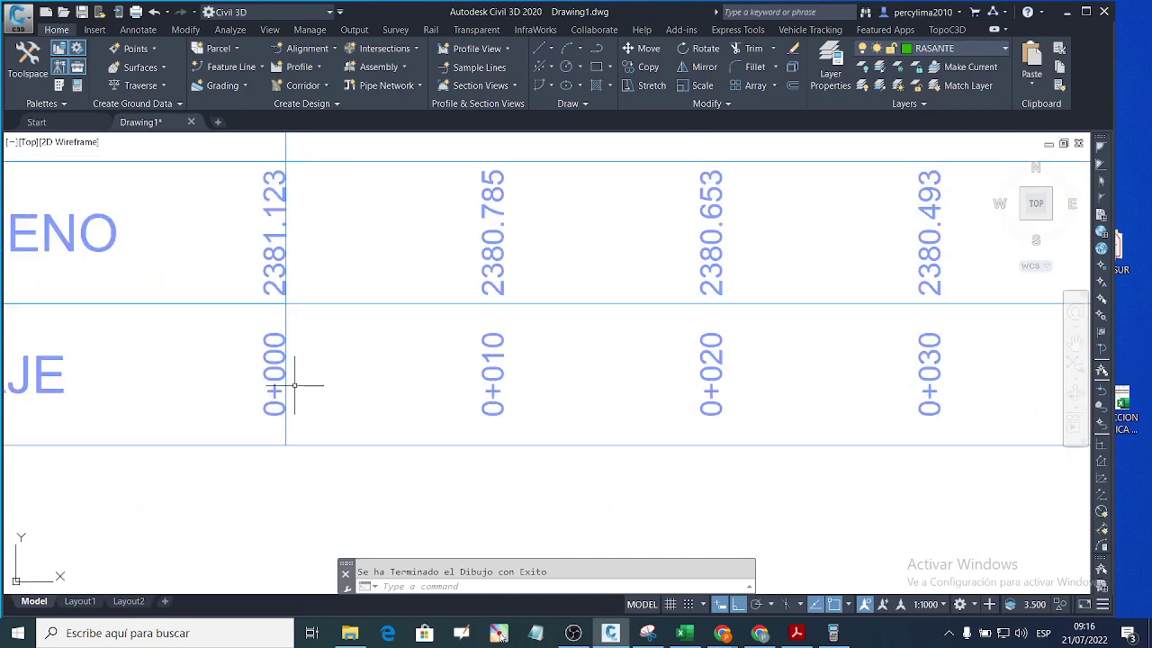
pyautogui.scroll(-5, 267, 373)
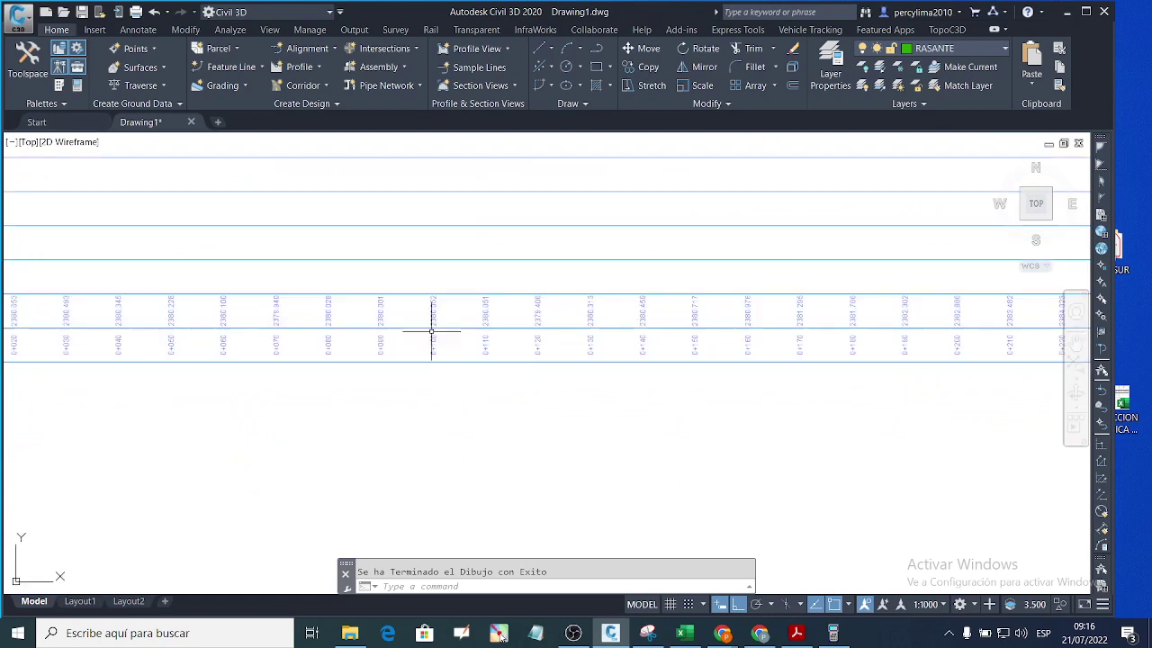
pyautogui.scroll(5, 455, 319)
pyautogui.scroll(-6, 368, 334)
pyautogui.scroll(4, 506, 330)
pyautogui.scroll(3, 326, 316)
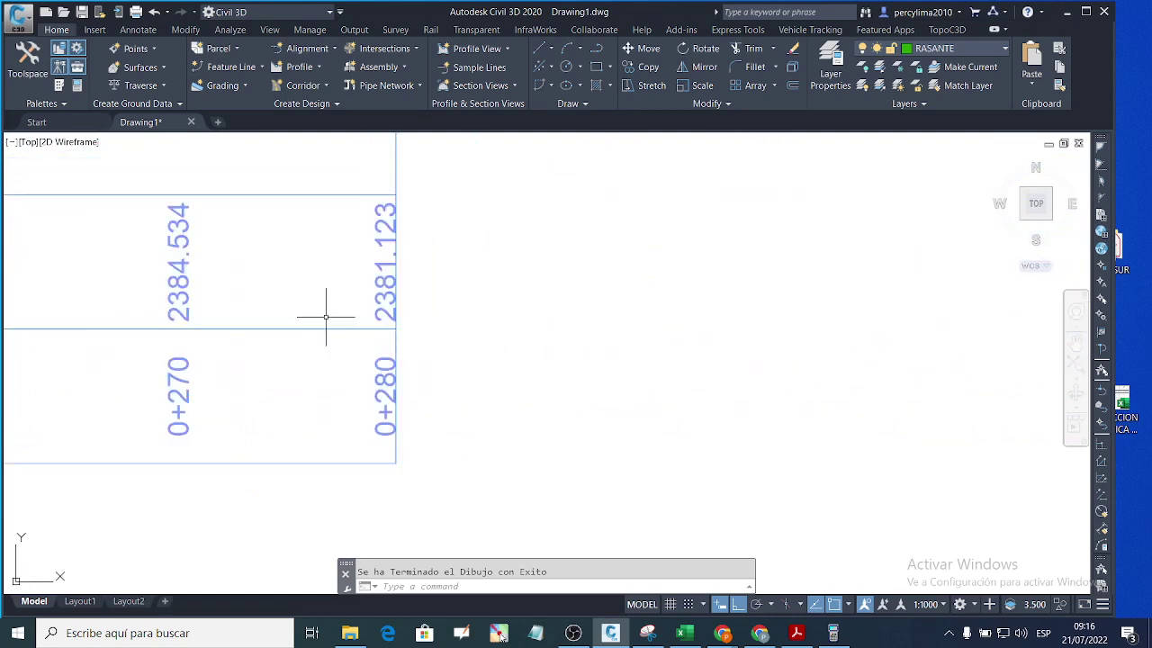
pyautogui.scroll(-5, 584, 377)
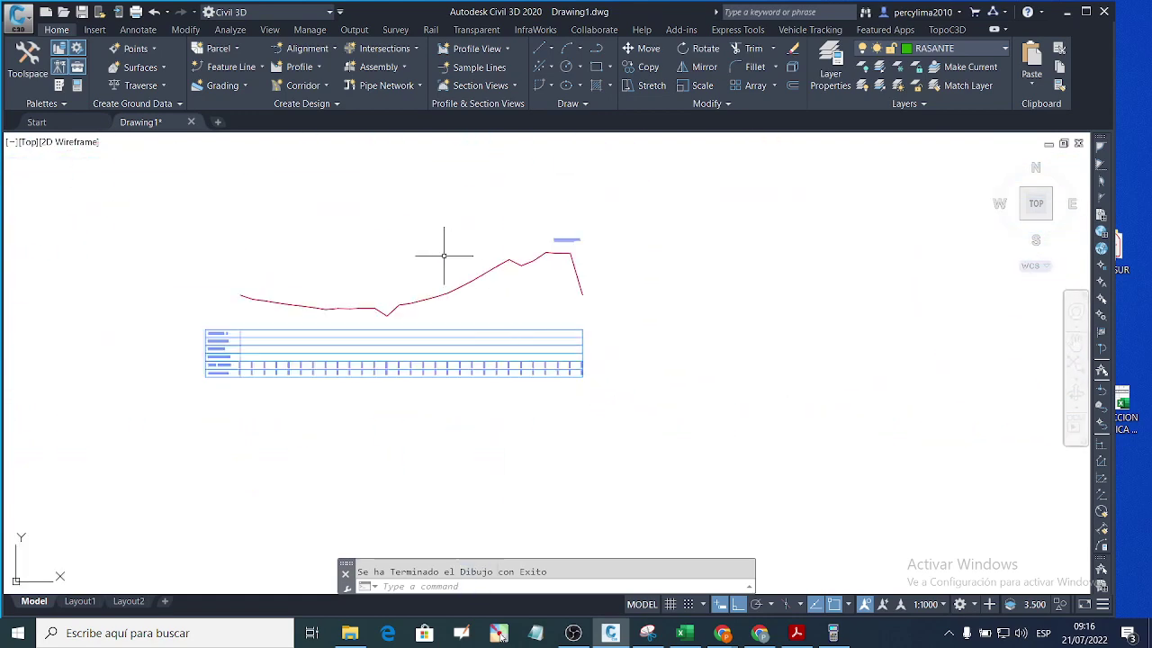
# Step: Run the profile drawing routine again with the Carretera and Real options
pyautogui.write('S')
pyautogui.press('Return')
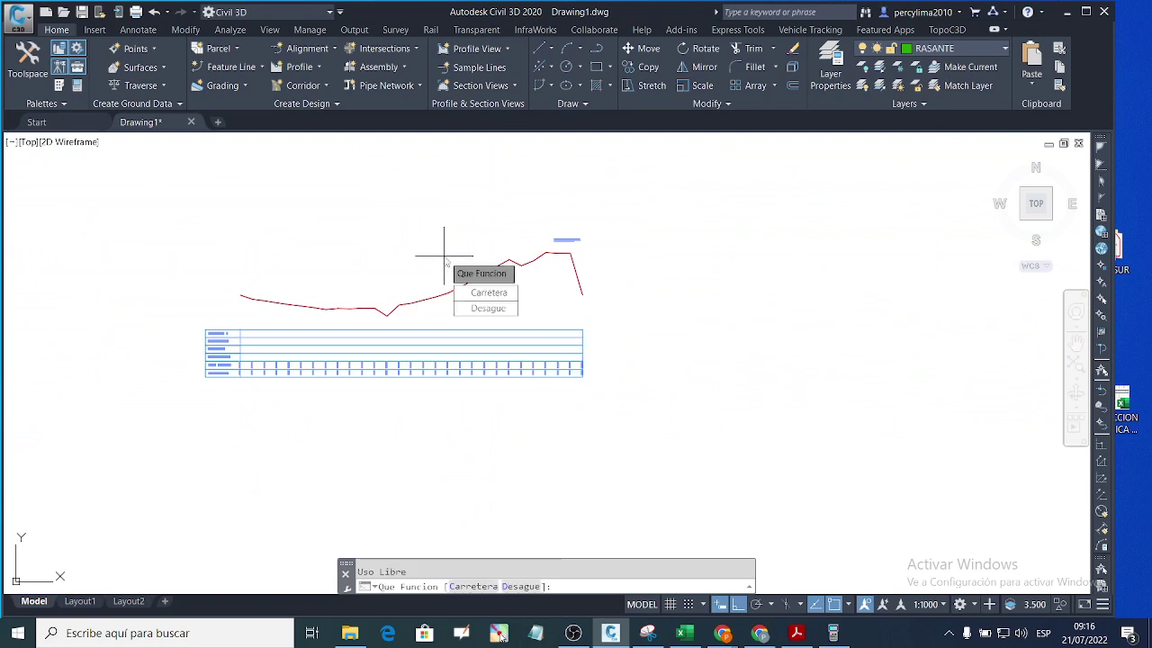
pyautogui.click(477, 293)
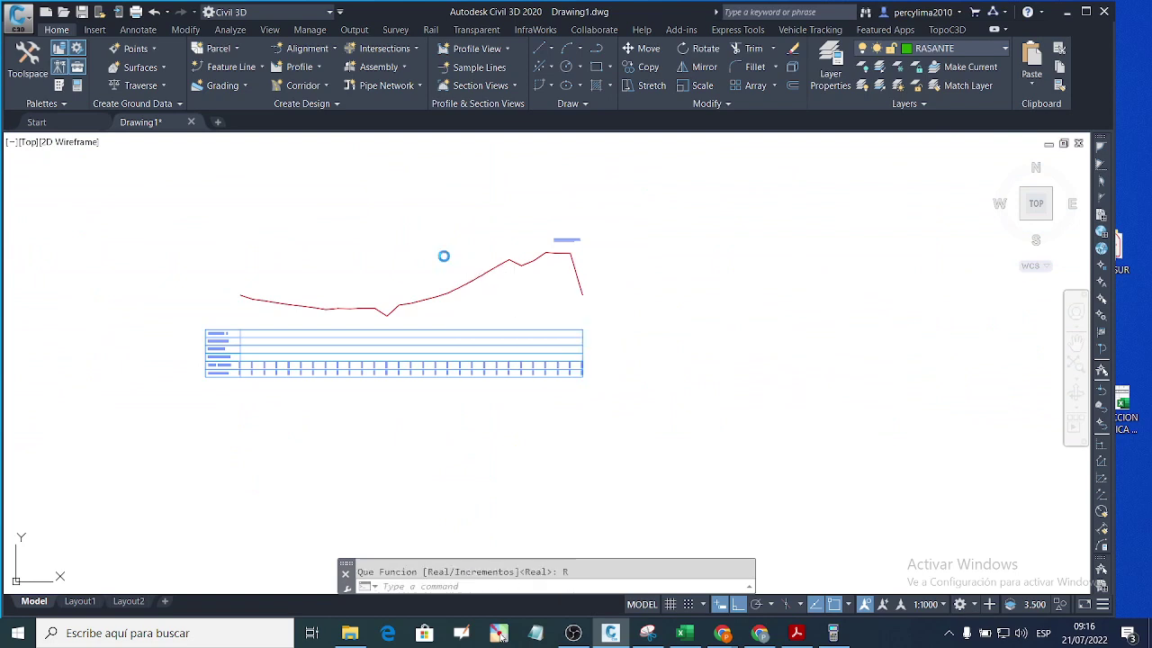
pyautogui.scroll(-4, 494, 267)
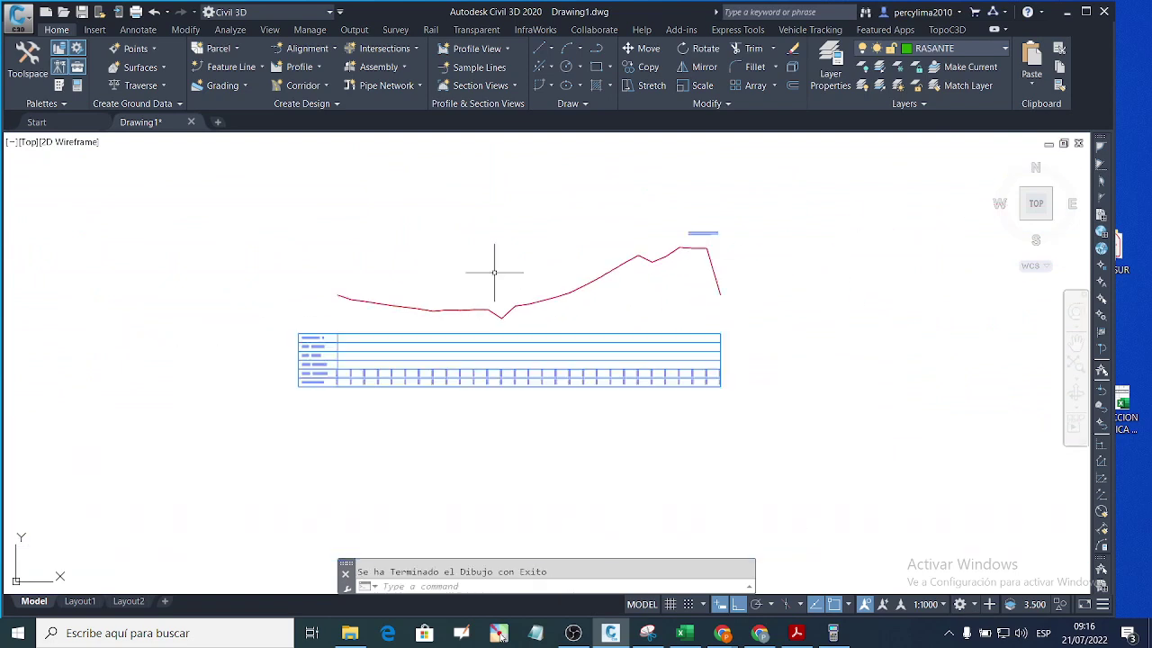
pyautogui.scroll(2, 429, 311)
pyautogui.scroll(-2, 436, 297)
pyautogui.scroll(2, 423, 275)
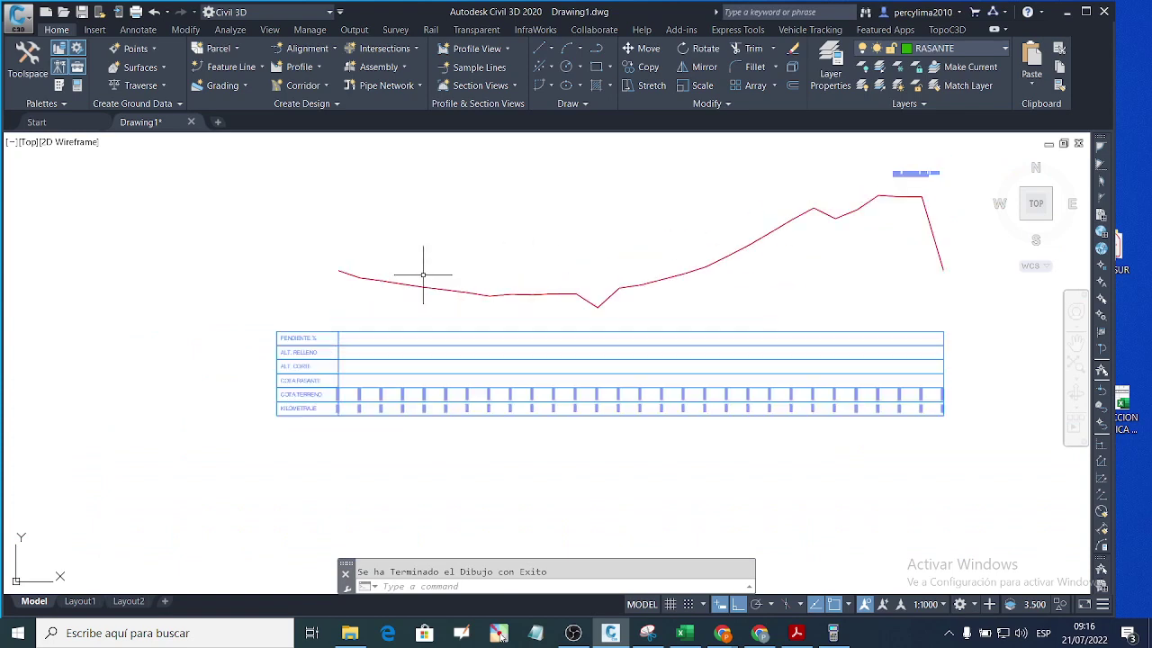
# Step: Draw the profile grid with GRP, using the Actual function and Automatico grid spacing
pyautogui.scroll(-2, 454, 334)
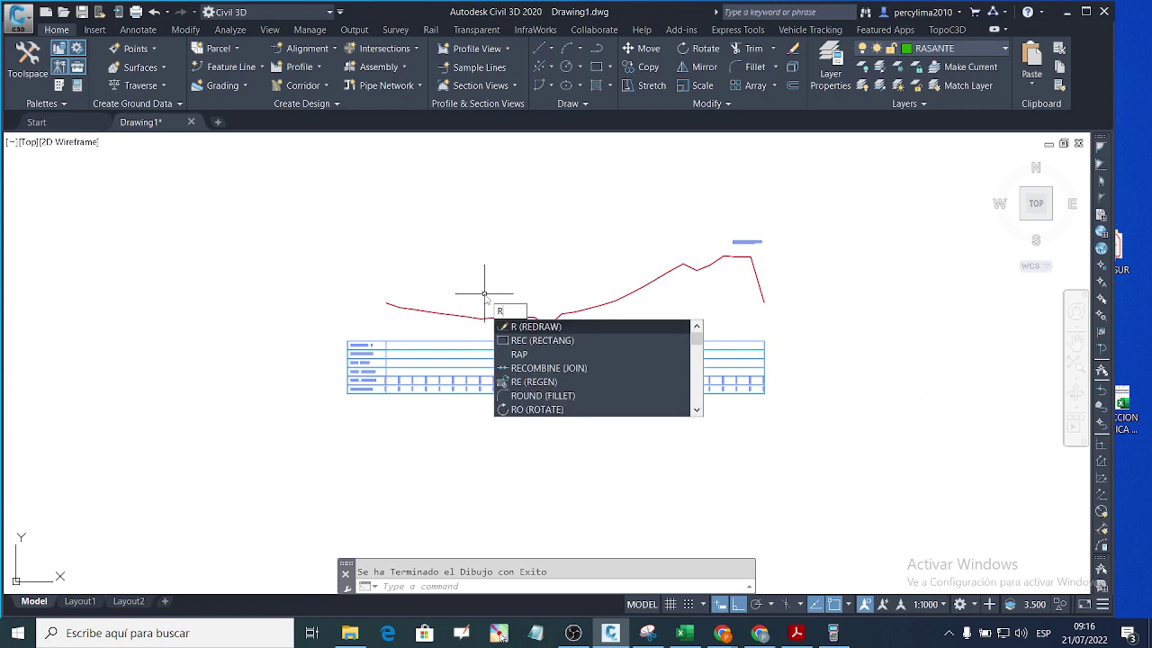
pyautogui.press('BackSpace')
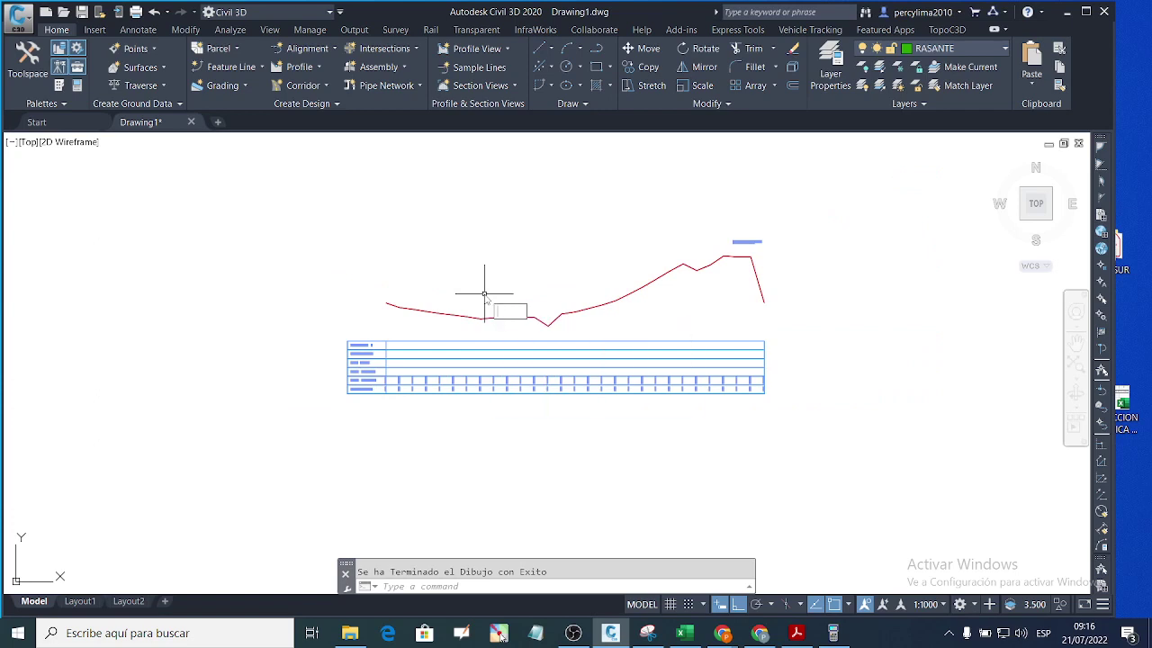
pyautogui.write('GR')
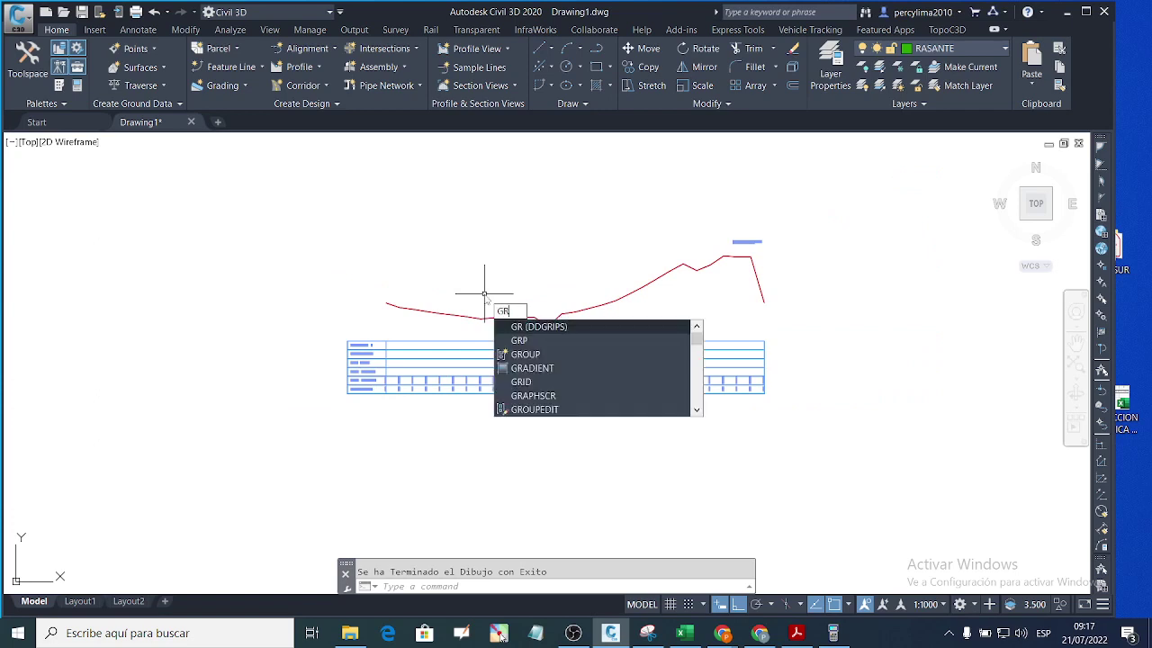
pyautogui.press('Return')
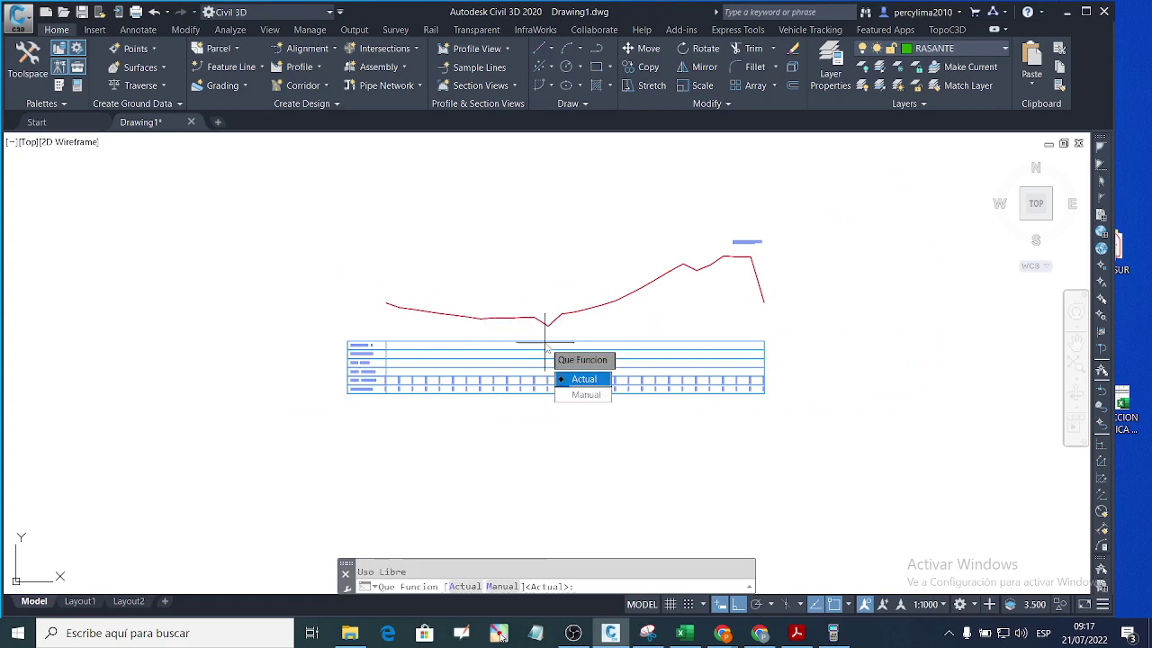
pyautogui.click(582, 378)
pyautogui.click(586, 377)
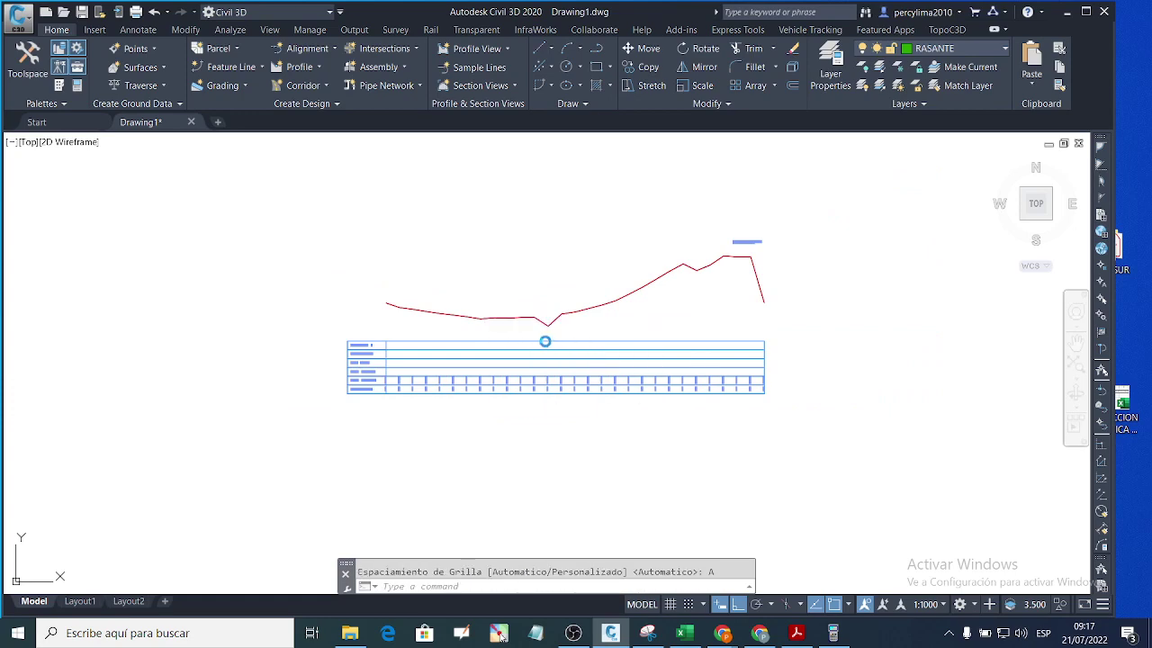
# Step: Examine the gridded profile, its elevation labels and the data band along its full length
pyautogui.scroll(4, 321, 360)
pyautogui.scroll(-2, 544, 351)
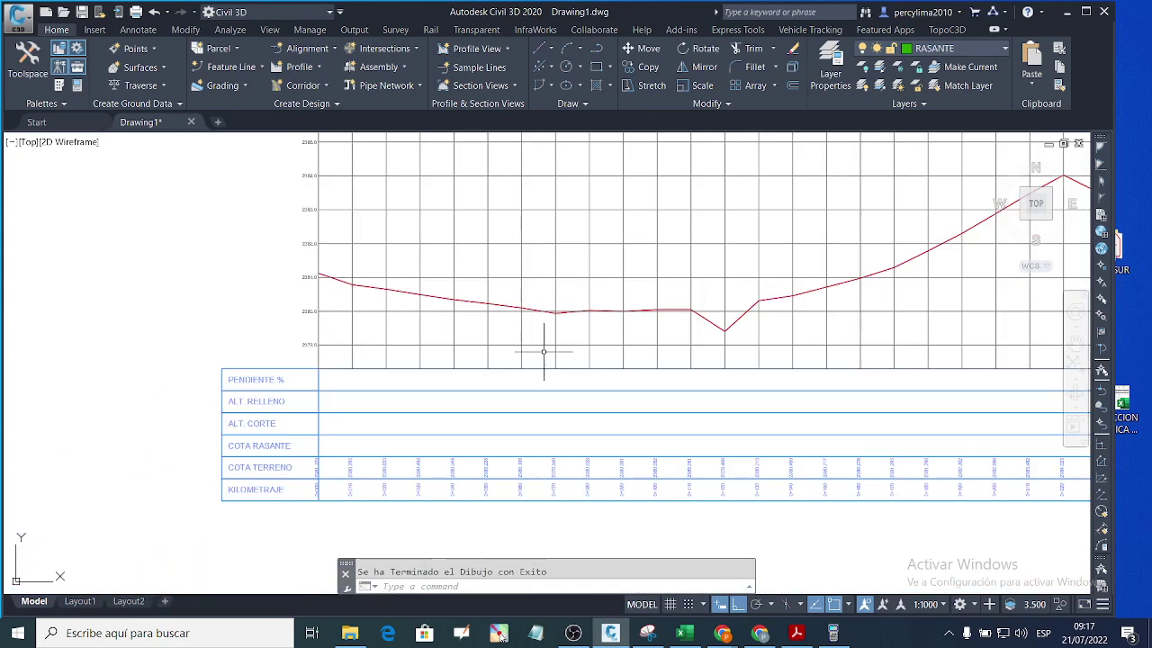
pyautogui.scroll(1, 585, 342)
pyautogui.scroll(-2, 450, 321)
pyautogui.scroll(1, 458, 309)
pyautogui.scroll(-1, 381, 296)
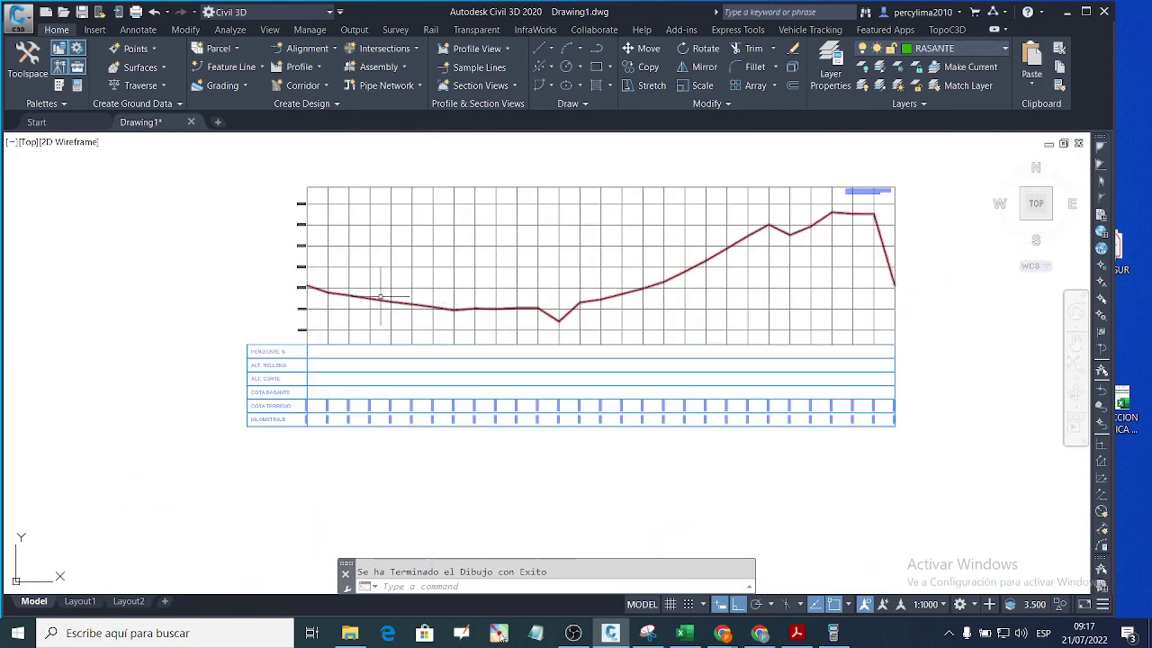
pyautogui.scroll(1, 381, 296)
pyautogui.scroll(-1, 380, 324)
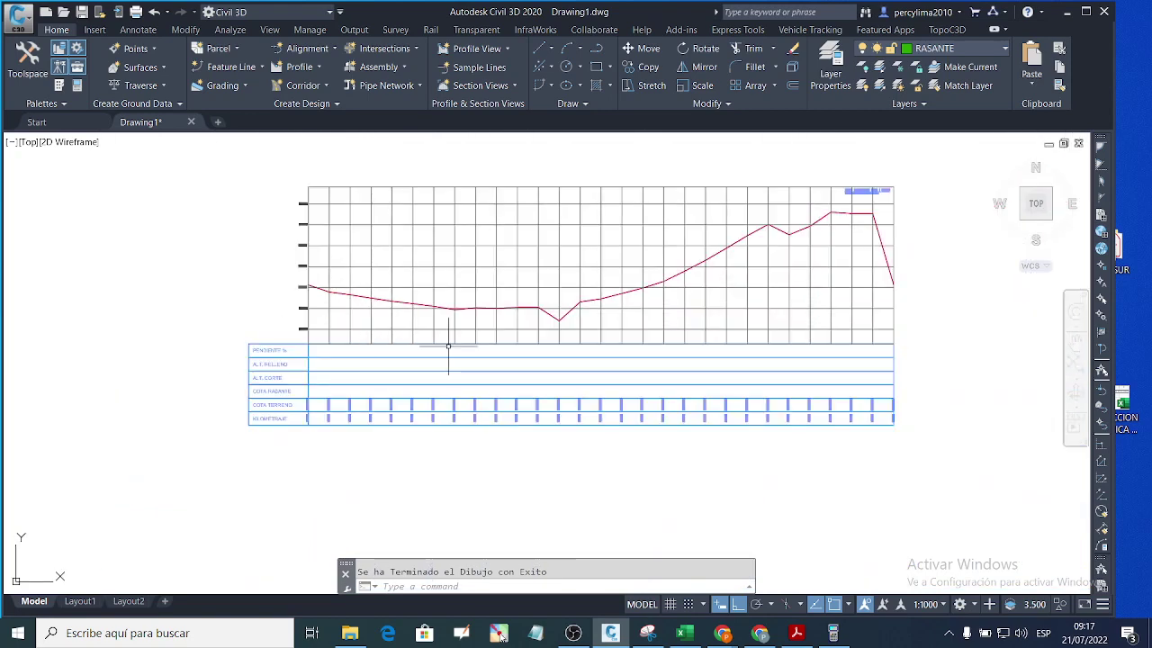
pyautogui.scroll(2, 351, 301)
pyautogui.scroll(-4, 342, 351)
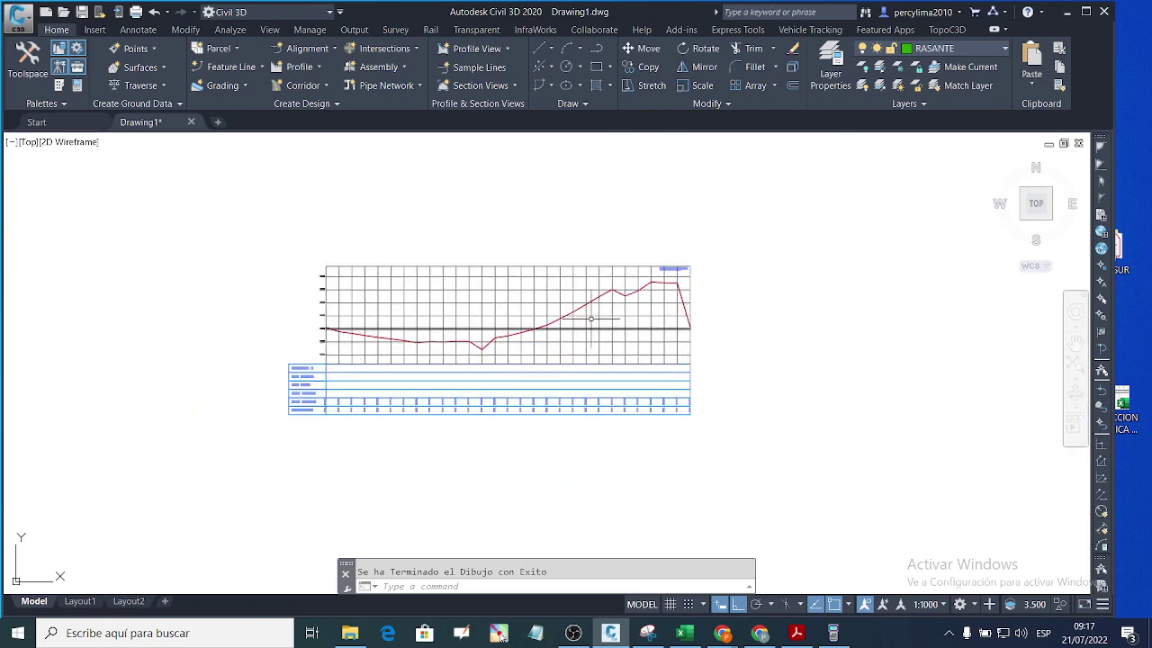
pyautogui.scroll(4, 629, 297)
pyautogui.scroll(-3, 711, 349)
pyautogui.scroll(2, 689, 354)
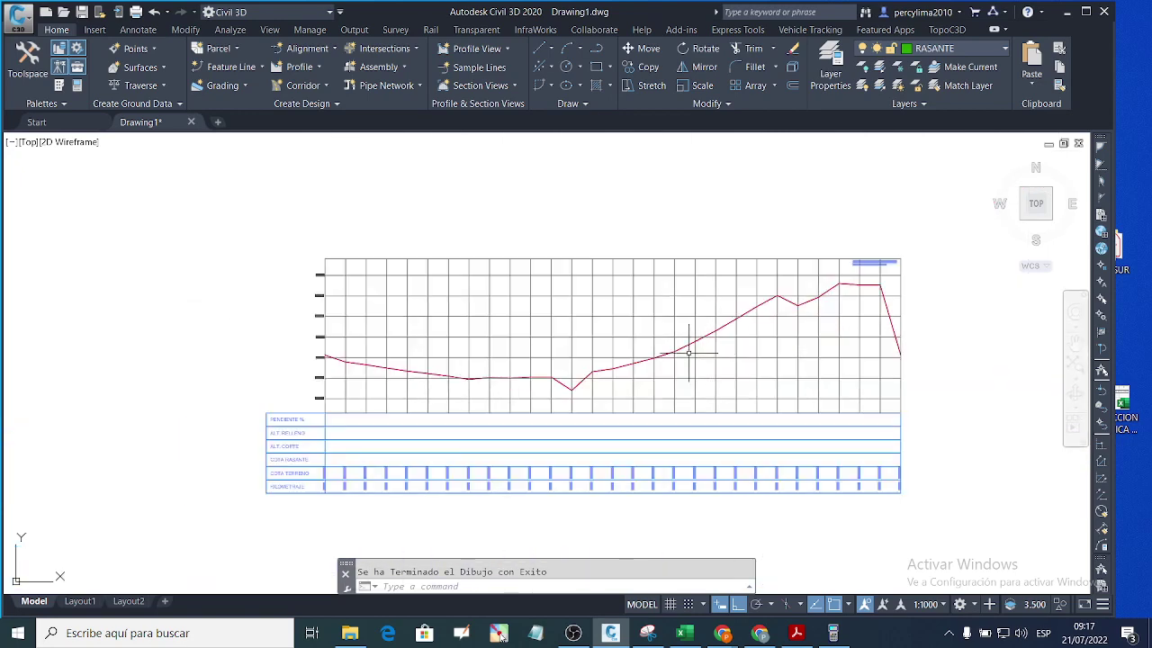
pyautogui.scroll(-2, 525, 337)
pyautogui.scroll(2, 432, 360)
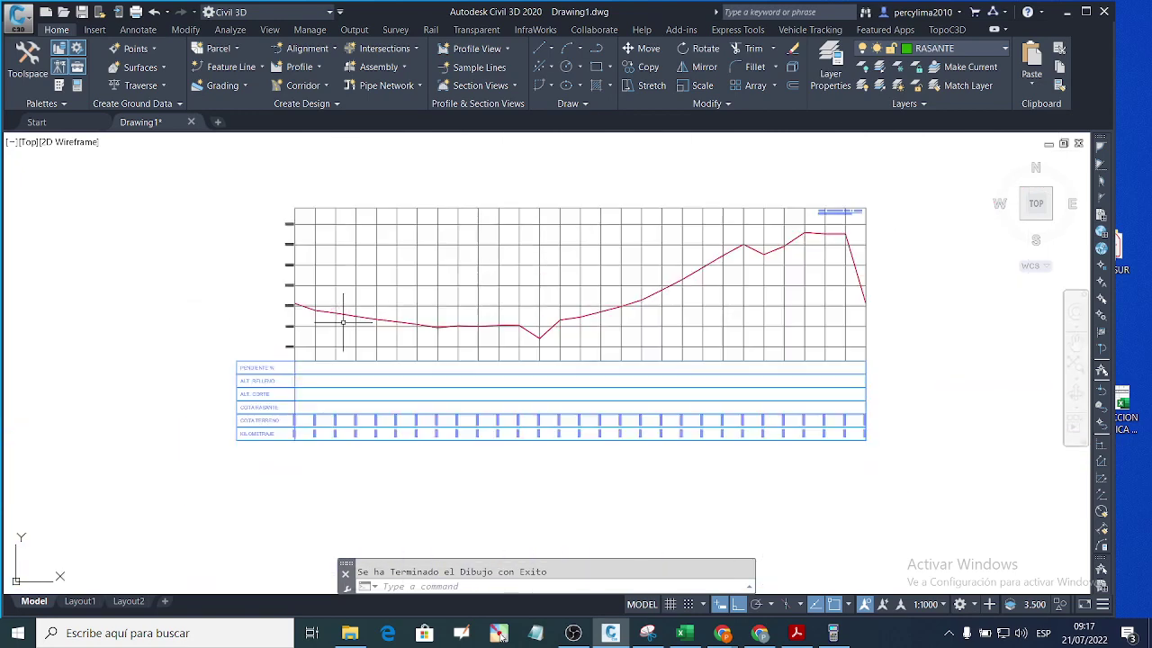
# Step: Start the rasante polyline on the ground line's first point at station 0+000 and turn ortho mode off
pyautogui.scroll(2, 343, 319)
pyautogui.press('Return')
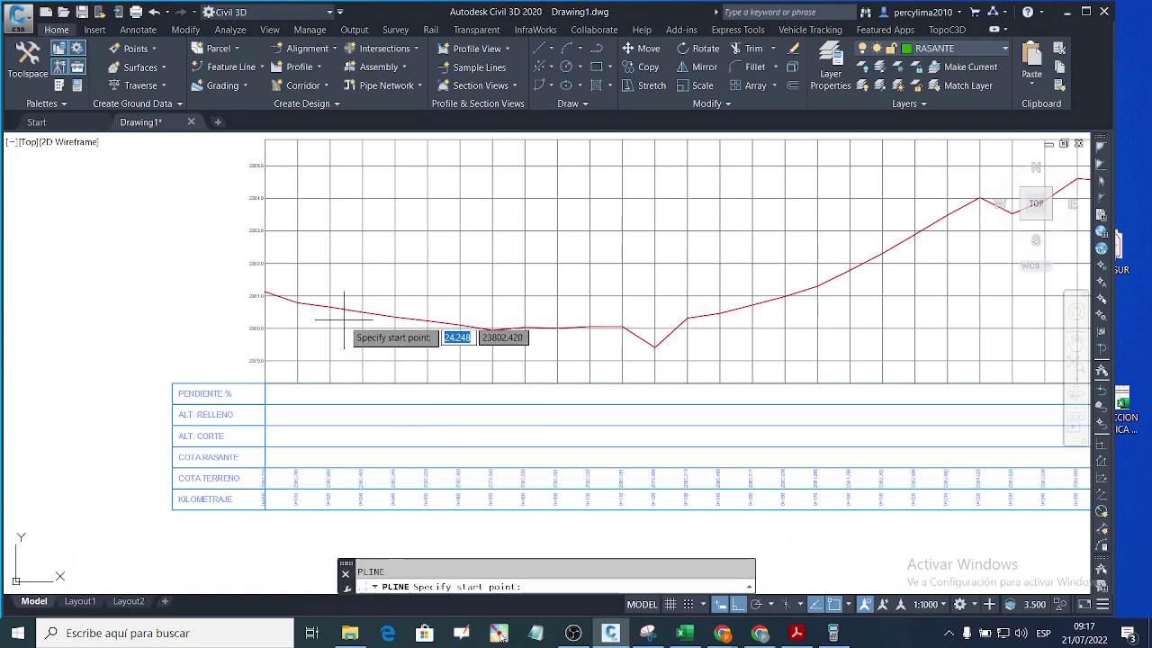
pyautogui.scroll(3, 265, 292)
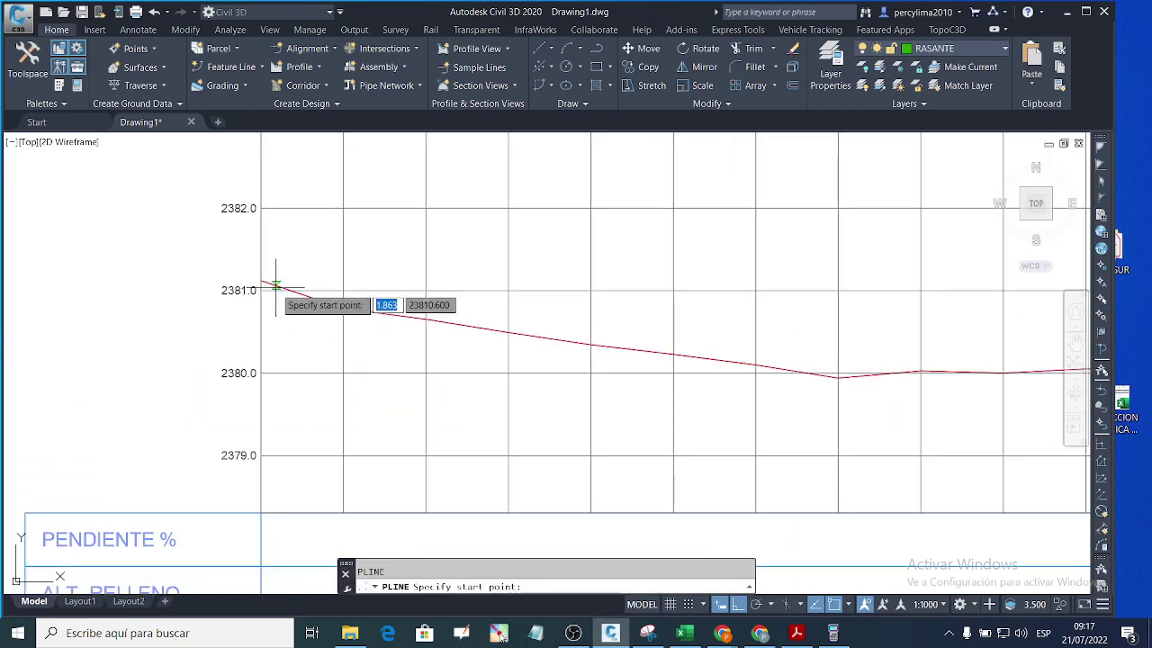
pyautogui.click(260, 280)
pyautogui.scroll(-4, 263, 282)
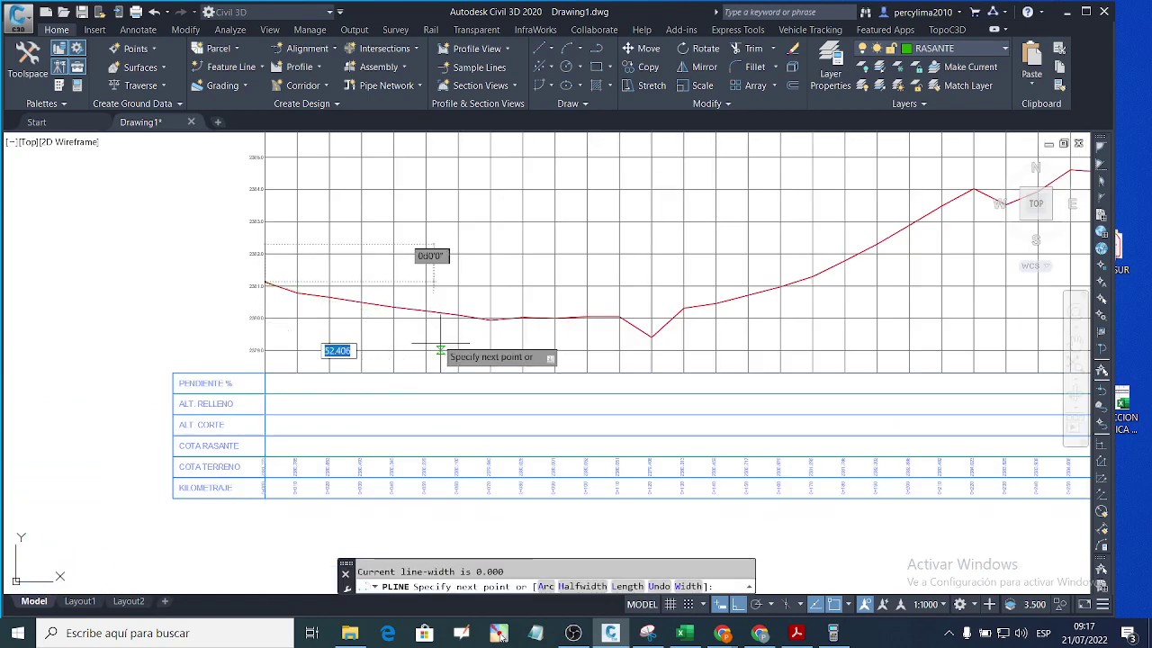
pyautogui.press('F8')
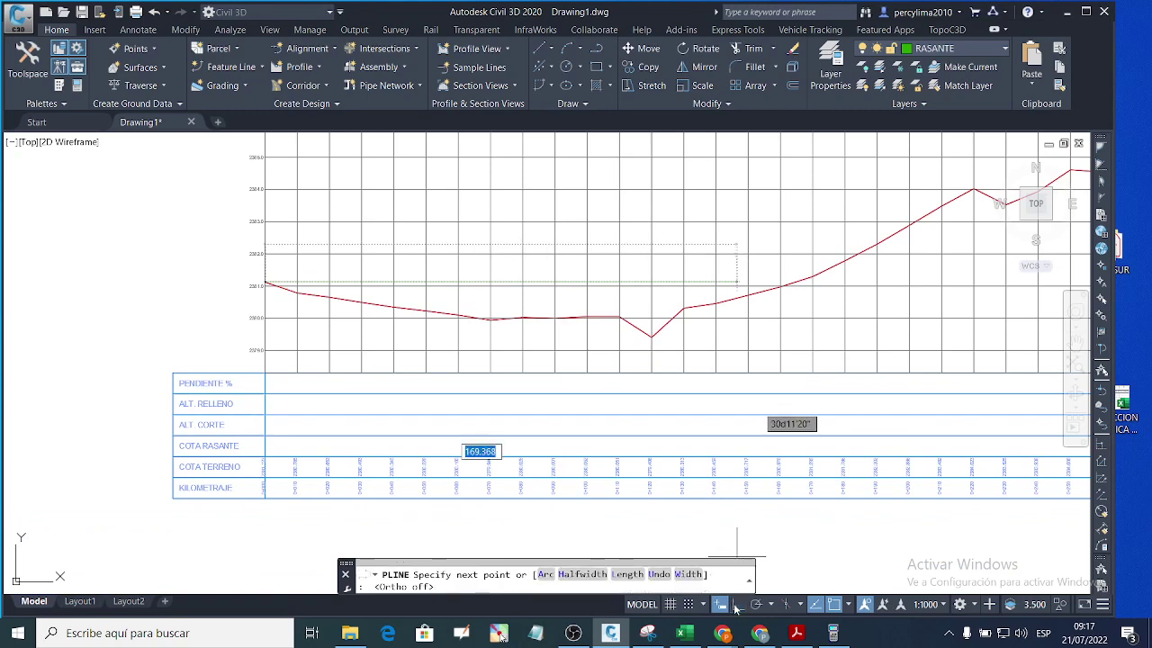
pyautogui.click(650, 336)
pyautogui.scroll(-3, 661, 331)
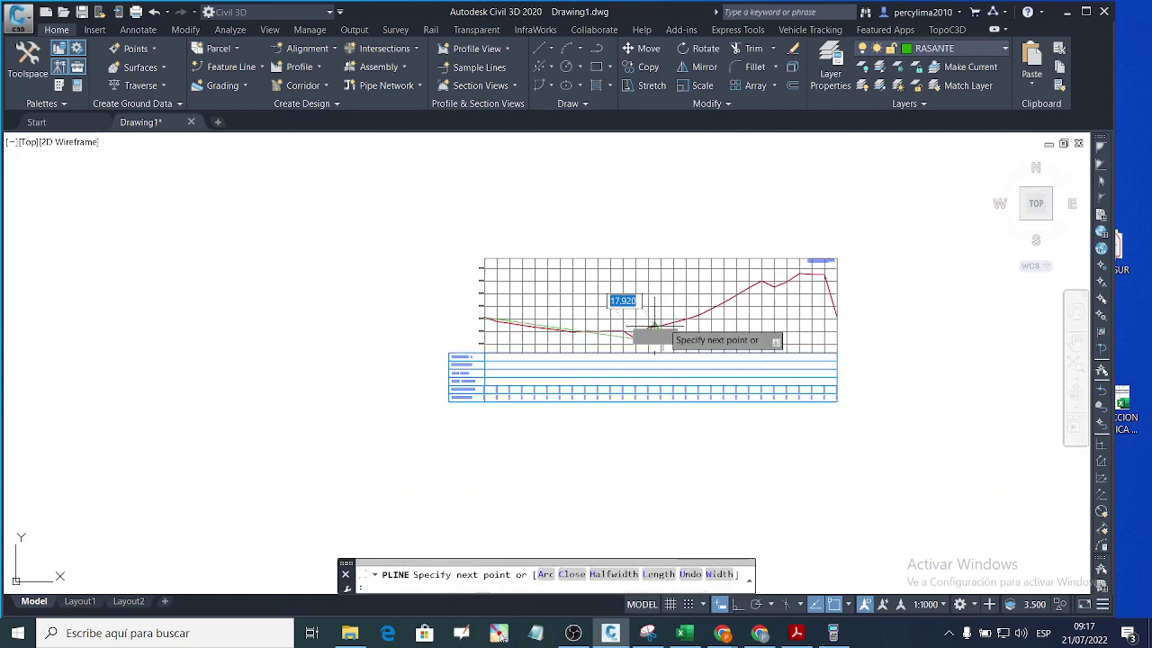
pyautogui.scroll(5, 765, 281)
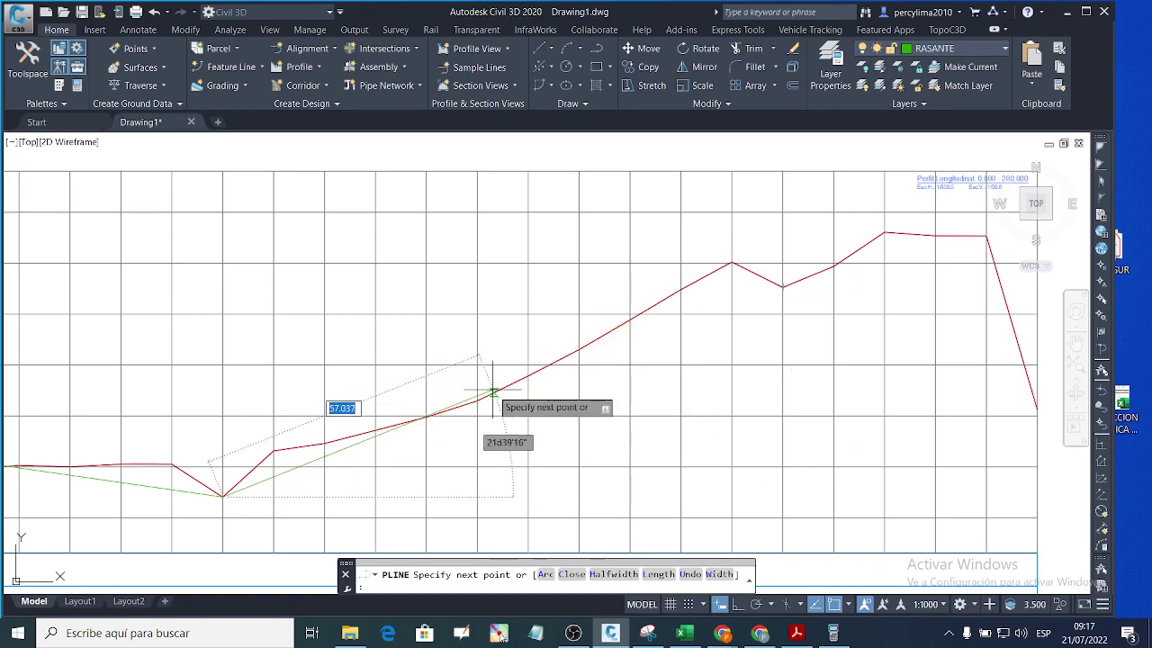
pyautogui.scroll(-2, 715, 345)
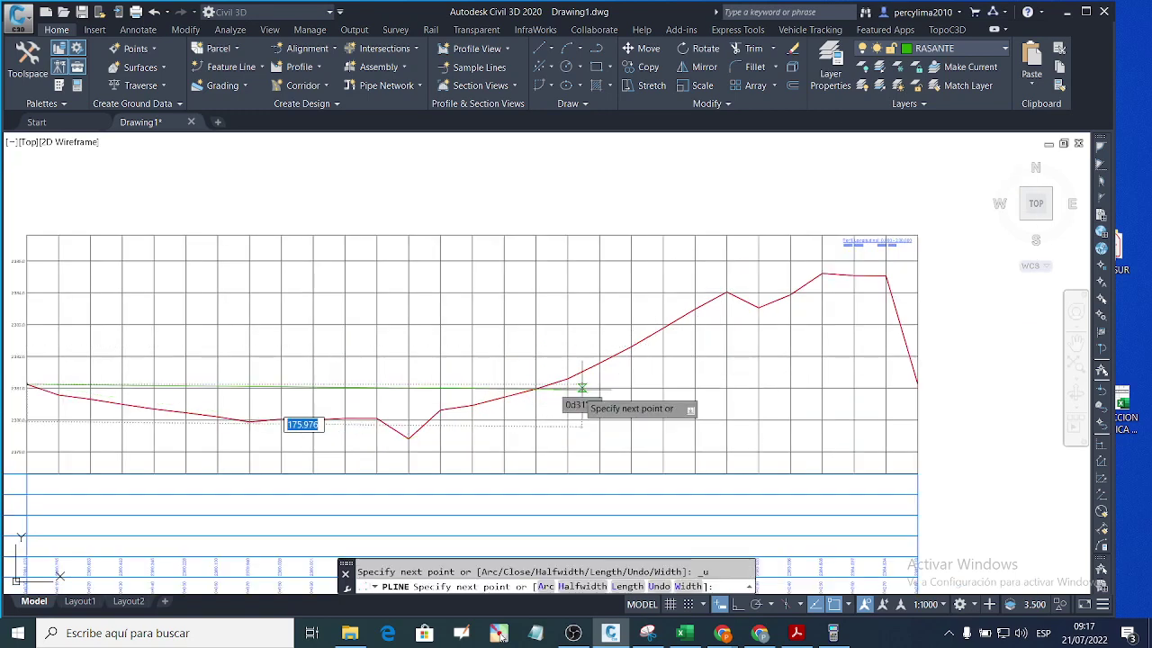
pyautogui.hotkey('ctrl', 'z')
# Step: Continue the rasante along the ground line through vertices at 0+070, the low point at 0+120, and 0+180
pyautogui.scroll(2, 256, 425)
pyautogui.scroll(-2, 315, 409)
pyautogui.scroll(2, 423, 382)
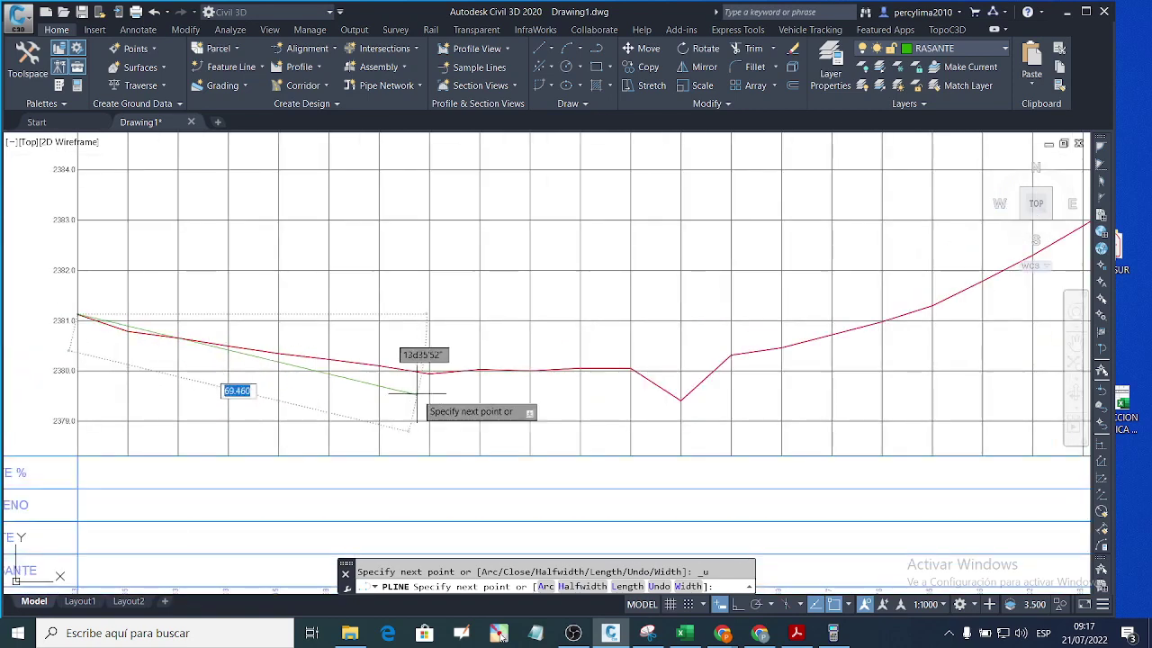
pyautogui.click(430, 370)
pyautogui.scroll(-2, 407, 386)
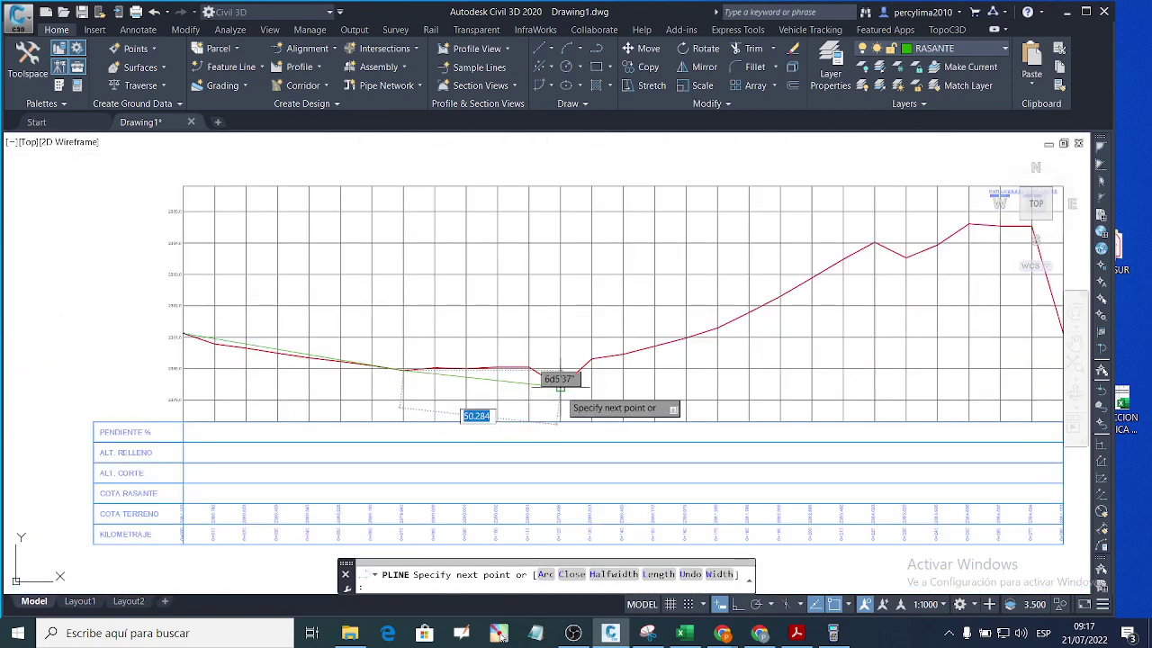
pyautogui.click(559, 387)
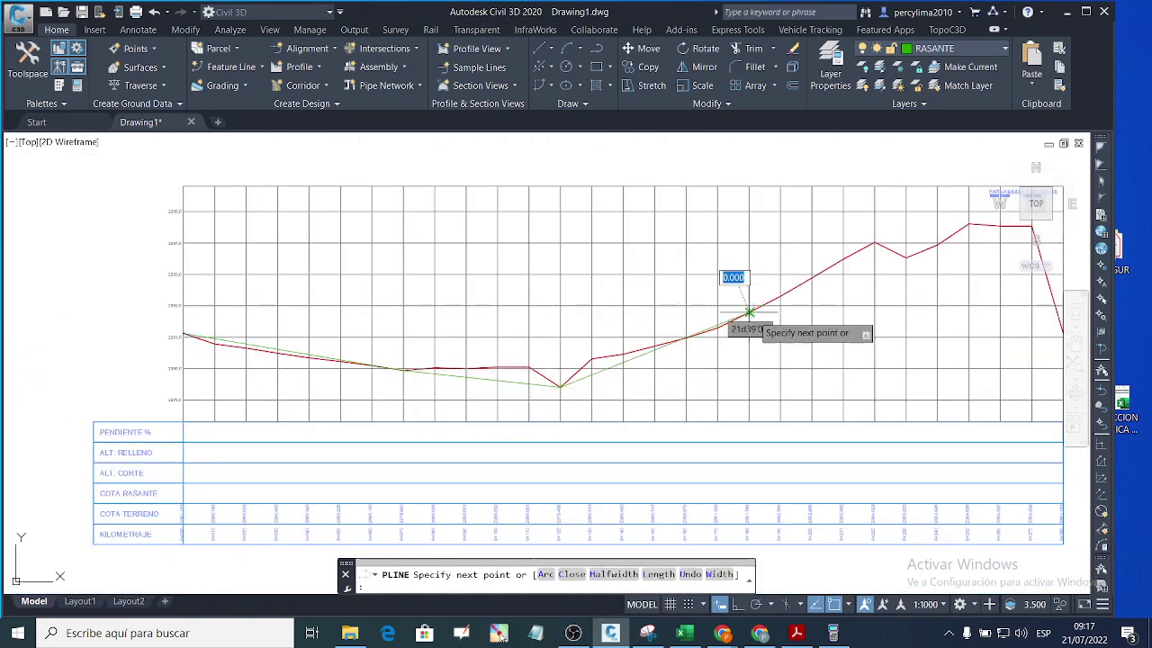
pyautogui.click(904, 258)
pyautogui.scroll(-4, 450, 292)
pyautogui.scroll(4, 674, 279)
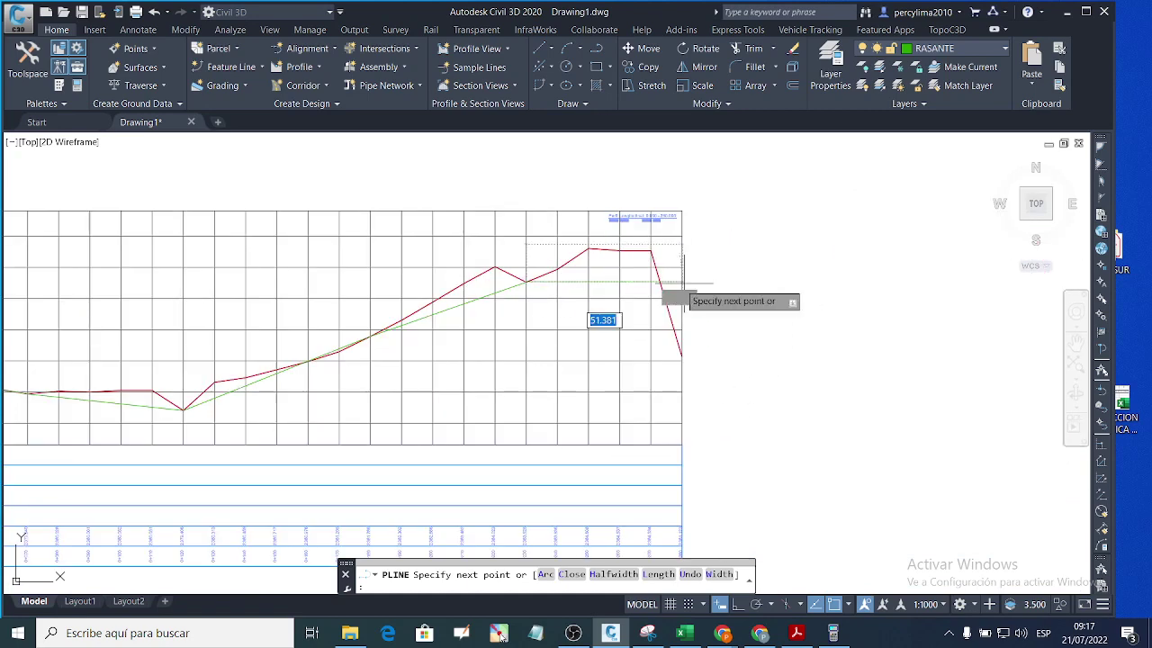
pyautogui.scroll(3, 662, 286)
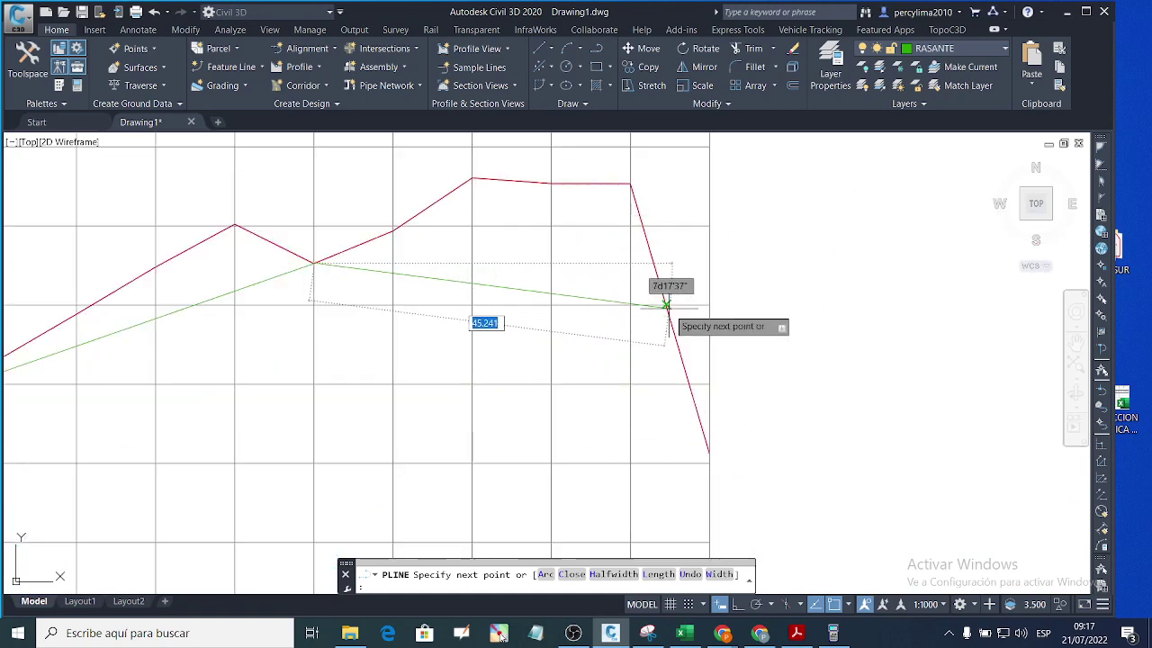
pyautogui.write('u')
pyautogui.press('Return')
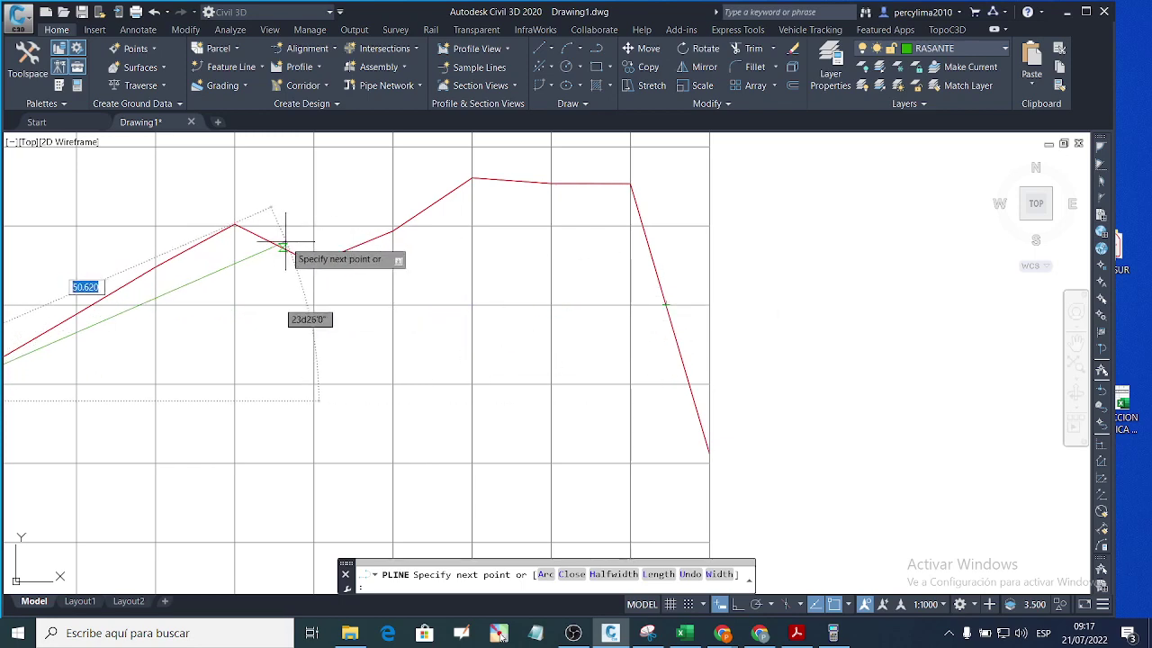
# Step: Extend the rasante to elevation 2384 at 0+230, slope it down through 0+260, and end it at elevation 2383 at 0+280
pyautogui.click(313, 262)
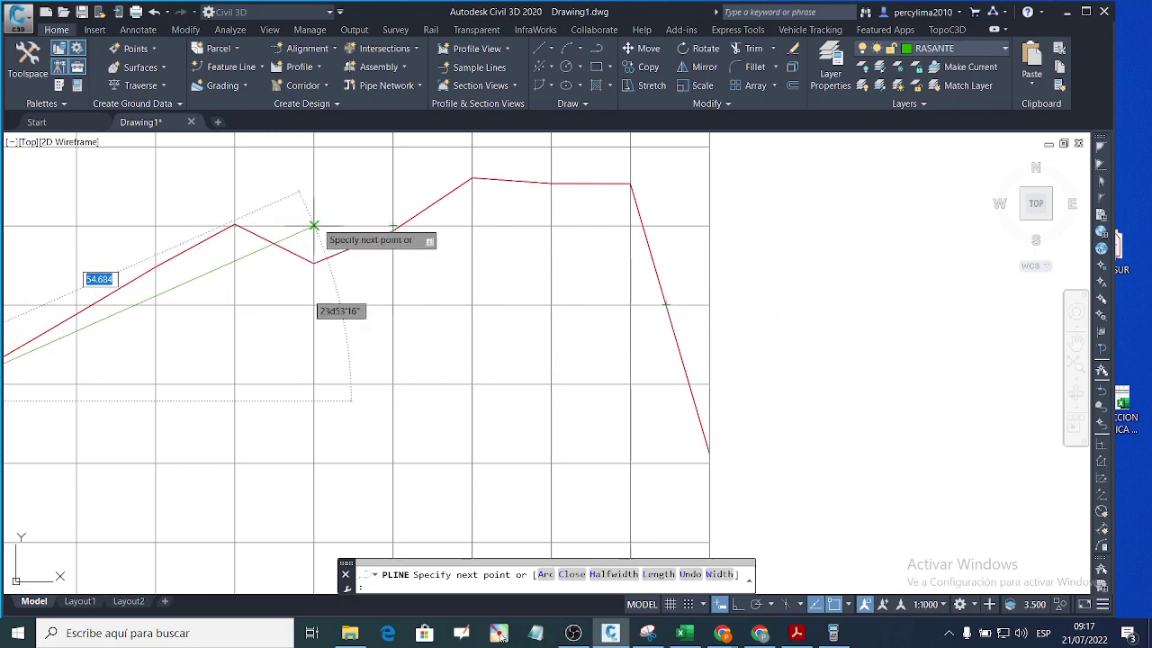
pyautogui.click(314, 225)
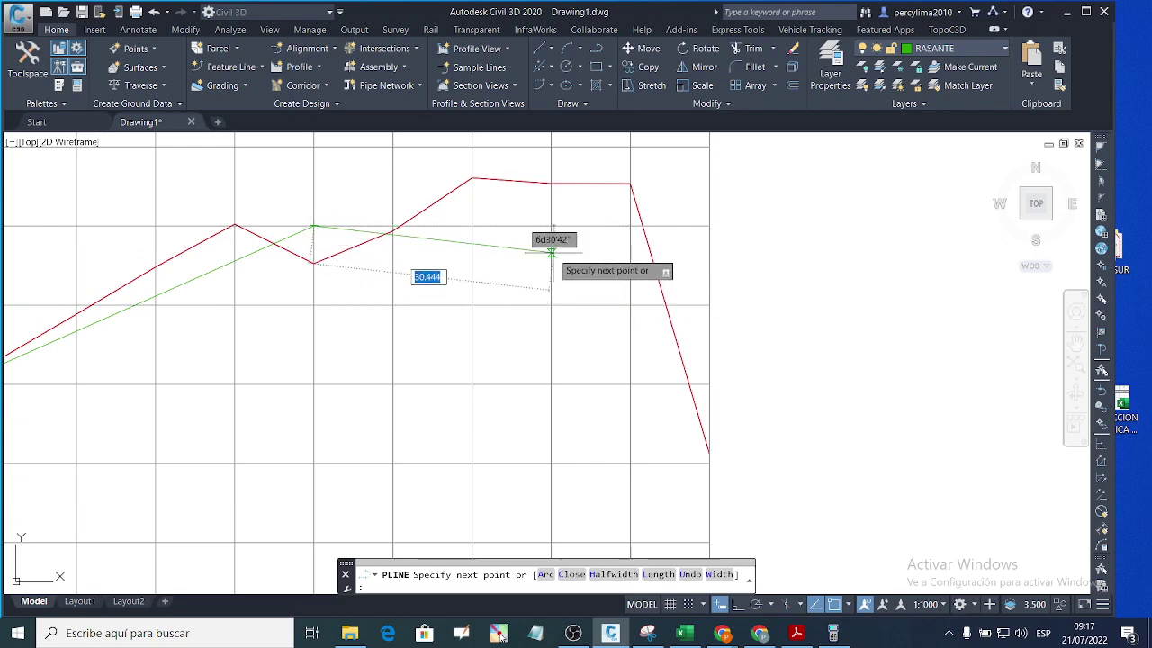
pyautogui.click(552, 261)
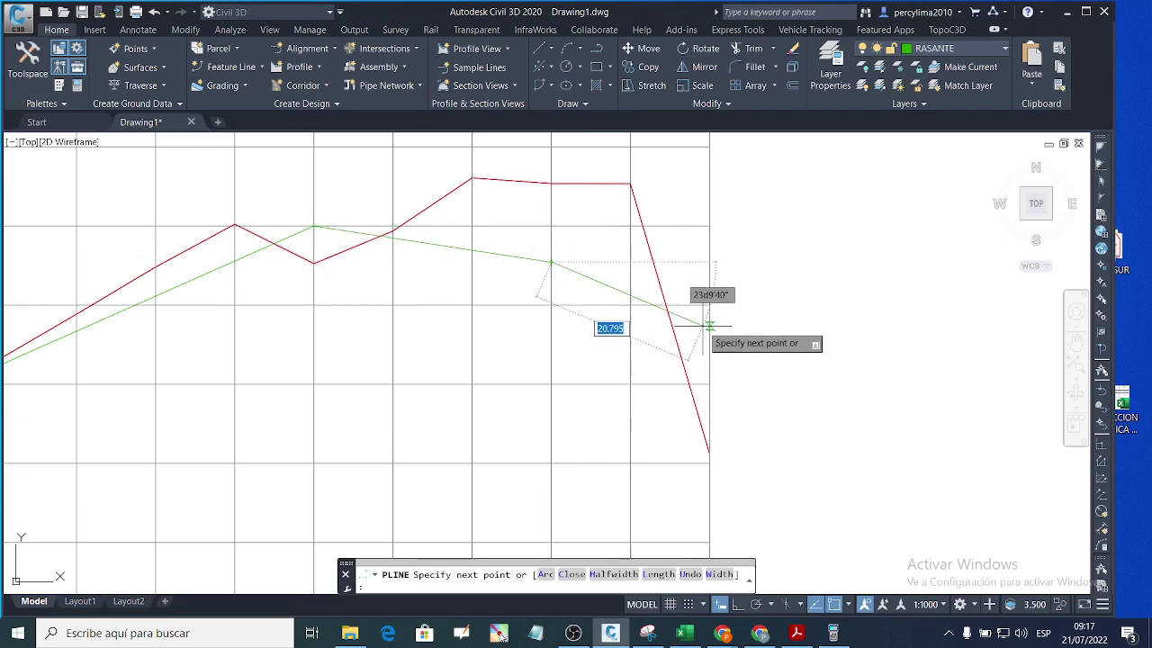
pyautogui.click(709, 304)
pyautogui.press('Return')
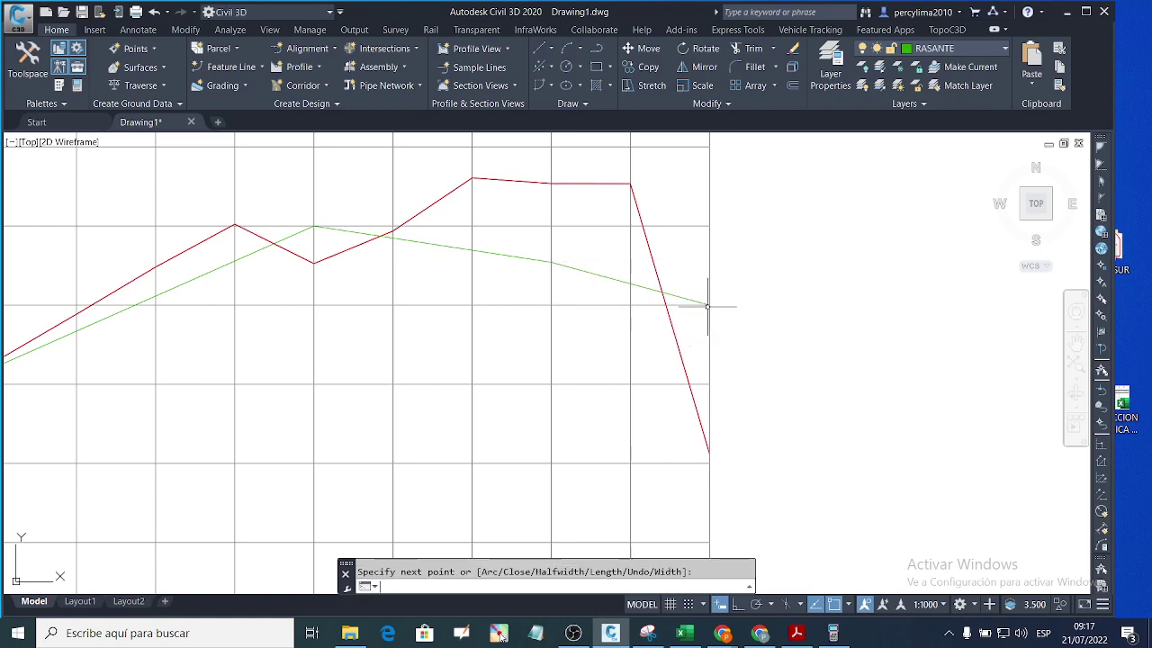
pyautogui.click(589, 270)
pyautogui.scroll(-5, 617, 258)
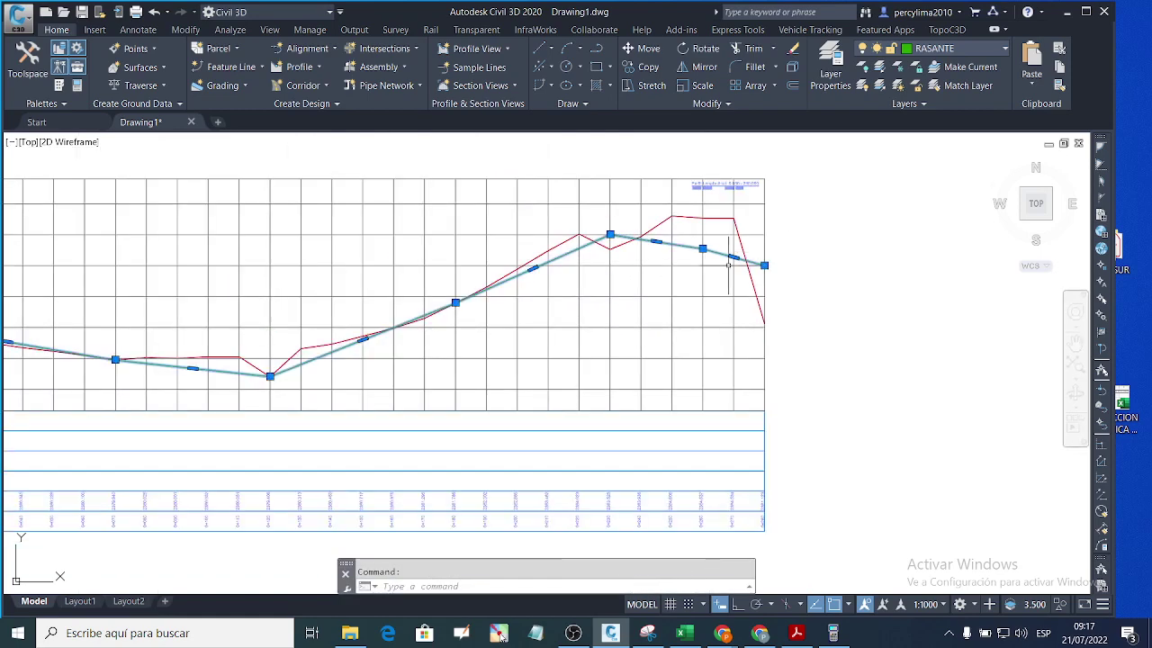
pyautogui.scroll(2, 327, 298)
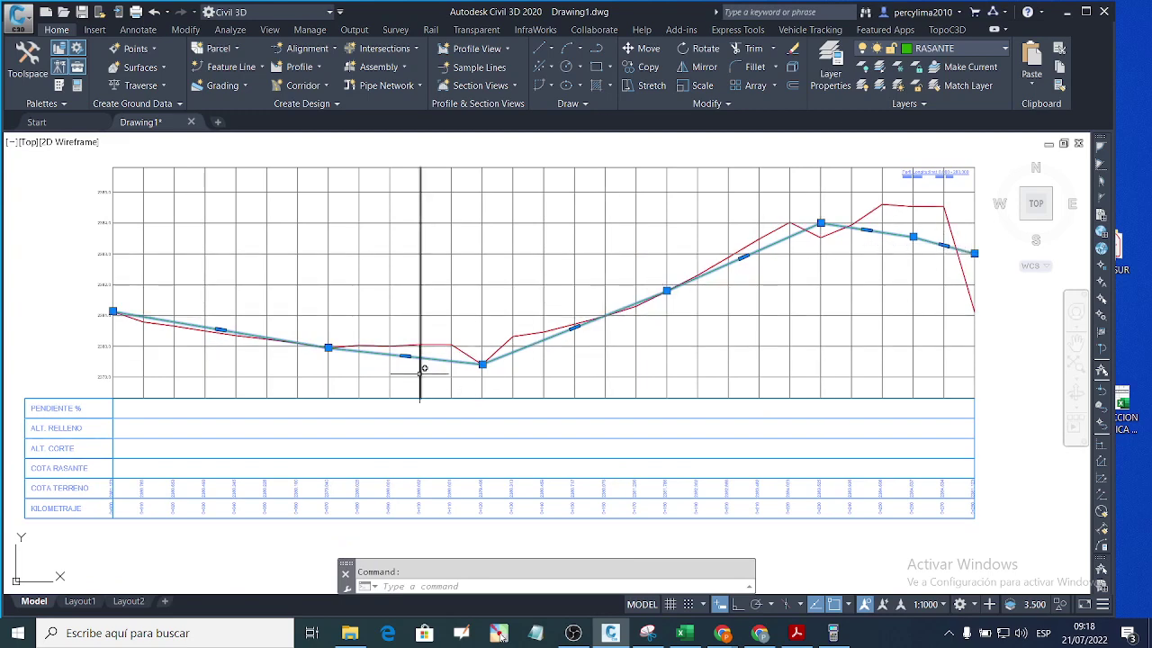
pyautogui.press('Escape')
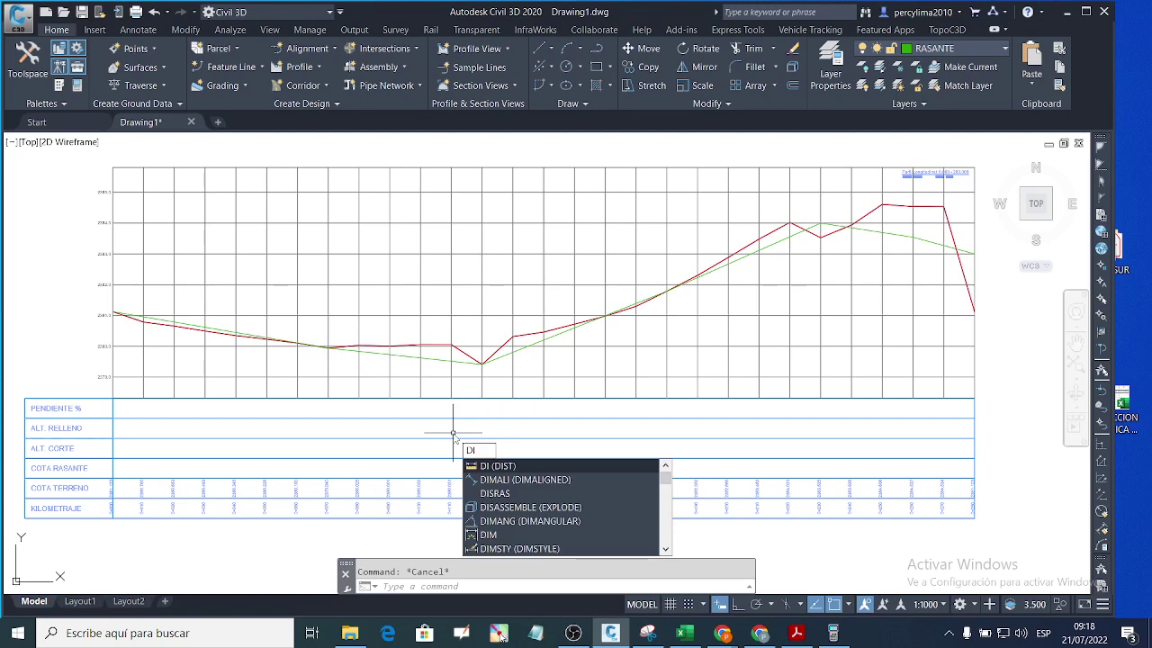
# Step: Run DISRAS on the rasante polyline with the Carretera and Real options to fill in the rasante, cut and fill rows
pyautogui.click(495, 493)
pyautogui.click(539, 525)
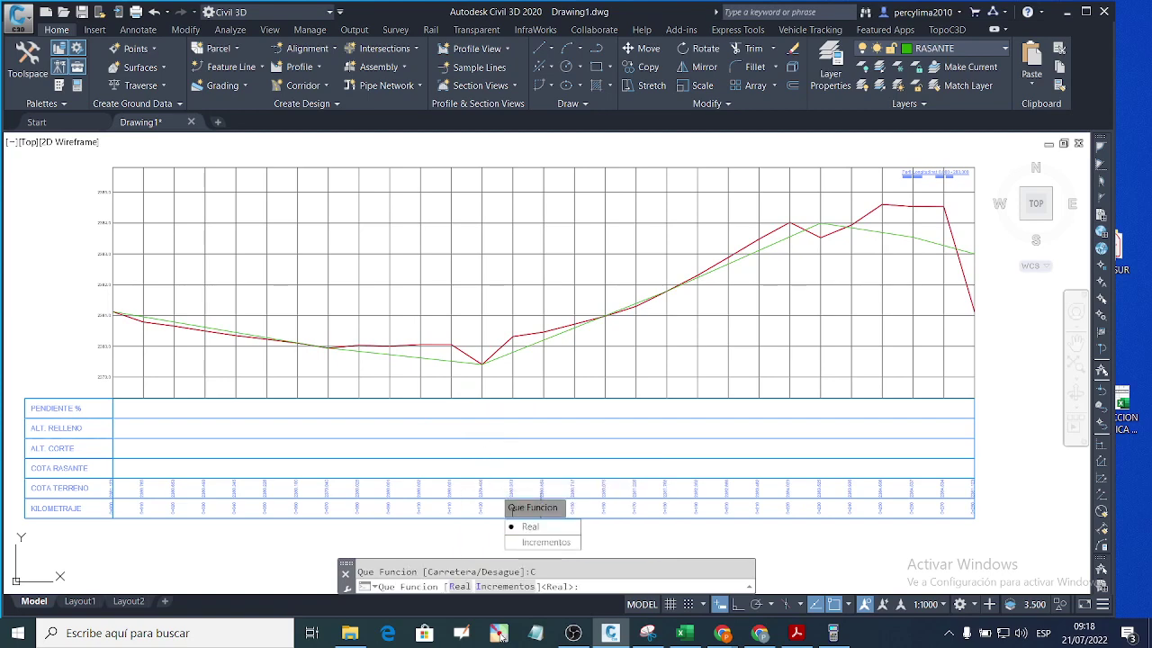
pyautogui.click(530, 527)
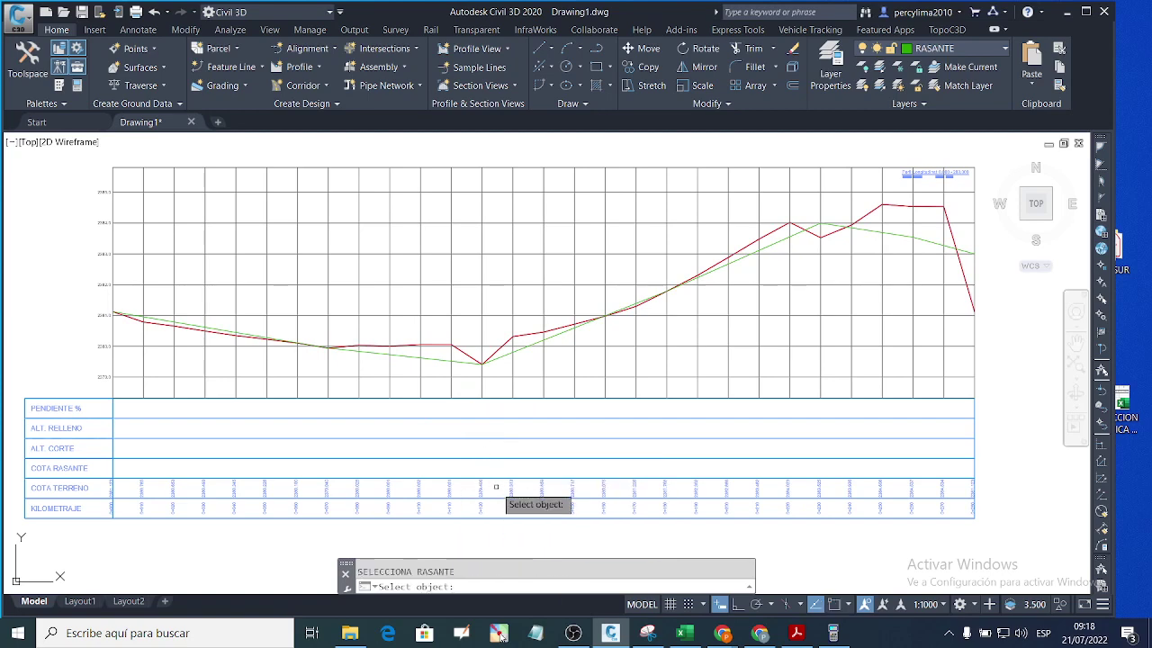
pyautogui.click(435, 359)
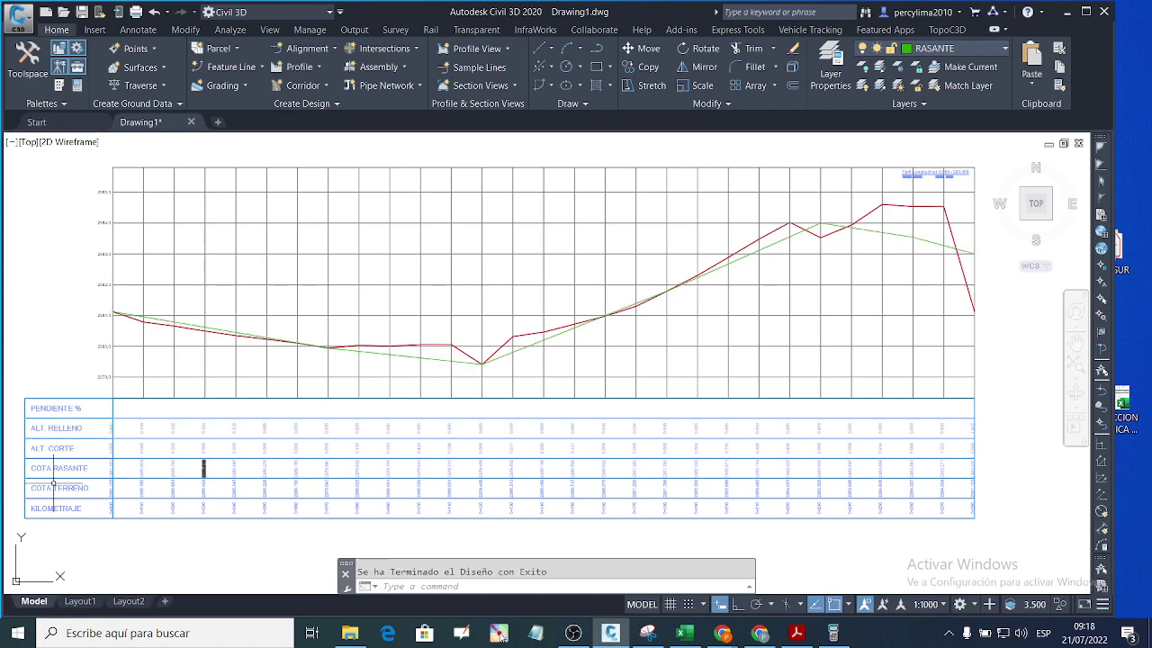
# Step: Examine the ALT. RELLENO, ALT. CORTE and COTA RASANTE rows against the rasante and ground lines near the profile's start
pyautogui.scroll(6, 54, 484)
pyautogui.scroll(-2, 237, 453)
pyautogui.scroll(2, 467, 405)
pyautogui.scroll(-2, 273, 432)
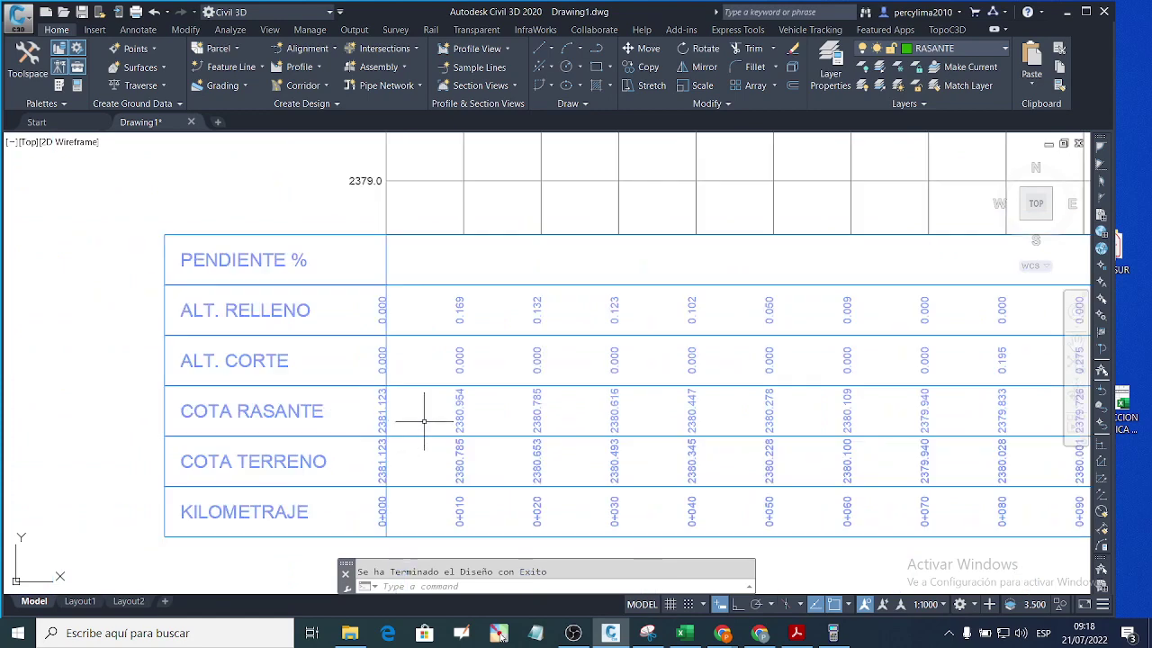
pyautogui.scroll(-3, 340, 401)
pyautogui.scroll(4, 381, 261)
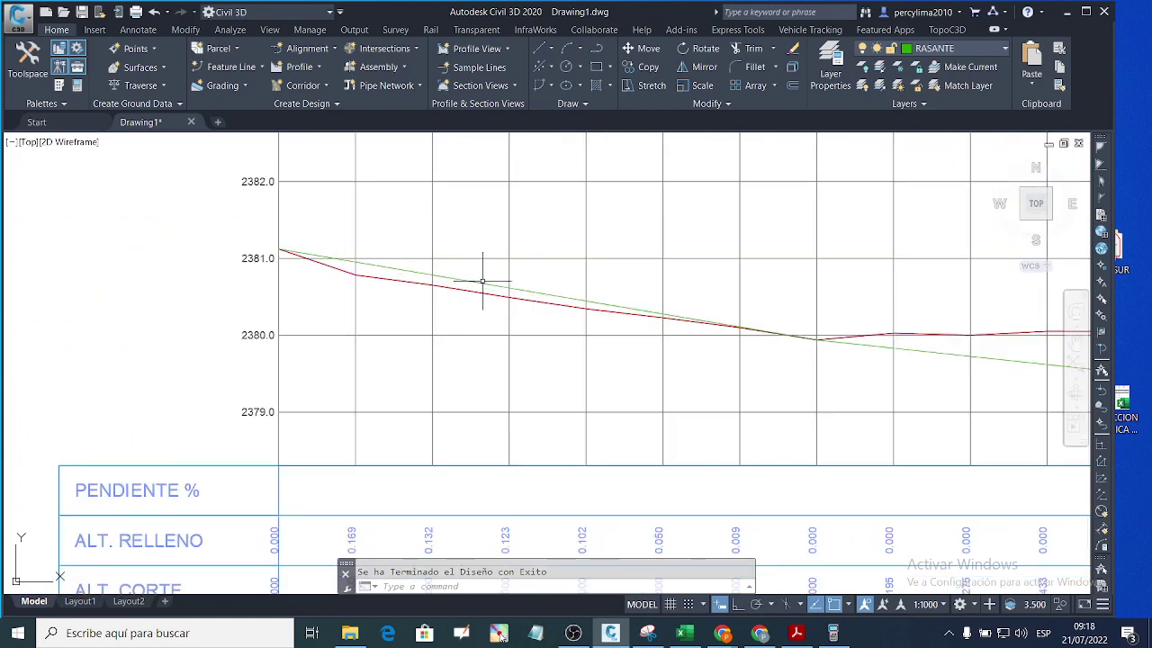
# Step: Label the rasante sections' distances and slopes in the PENDIENTE % row using the RAC routine's Pendientes option
pyautogui.scroll(-2, 482, 281)
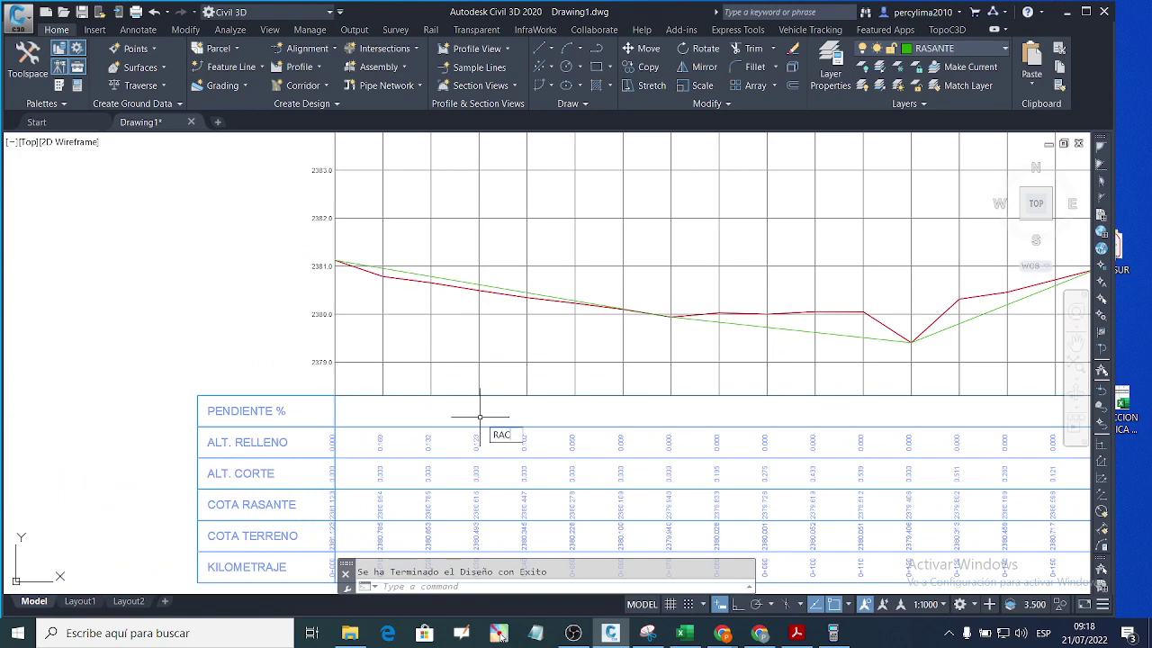
pyautogui.press('Return')
pyautogui.press('Down')
pyautogui.press('Return')
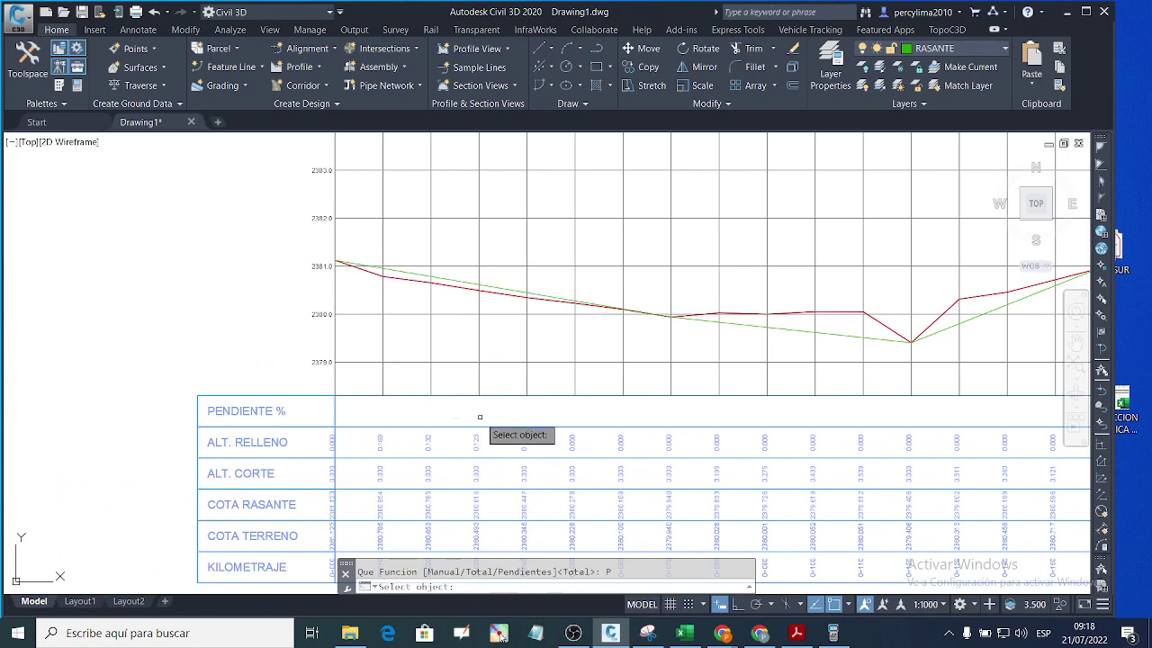
pyautogui.click(542, 293)
pyautogui.scroll(6, 538, 413)
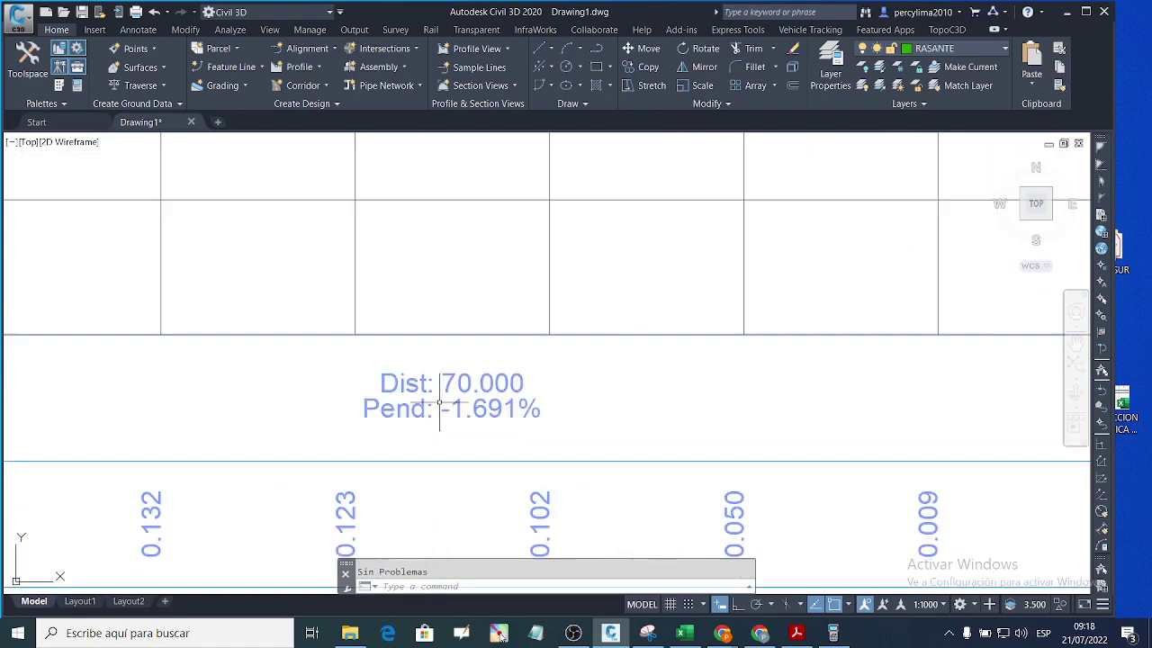
pyautogui.scroll(-8, 386, 324)
pyautogui.scroll(4, 625, 350)
pyautogui.scroll(-5, 621, 343)
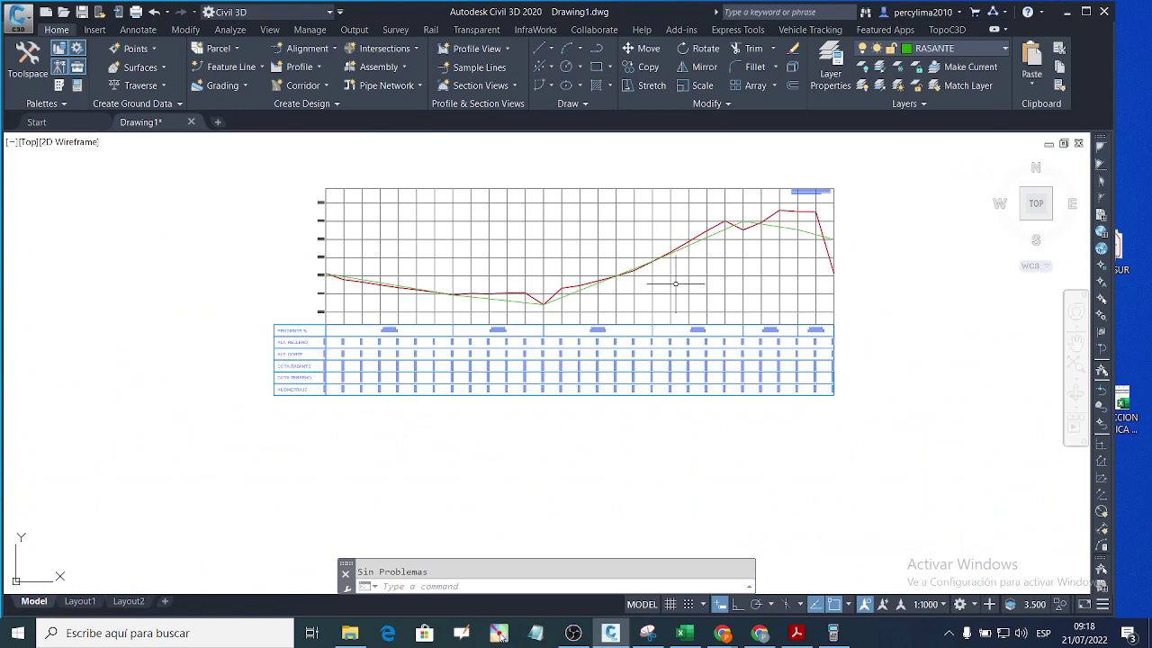
# Step: Begin a plot of the model with the ISO A3 page setup, then choose DWG To PDF.pc3 as the plotter
pyautogui.hotkey('ctrl', 'p')
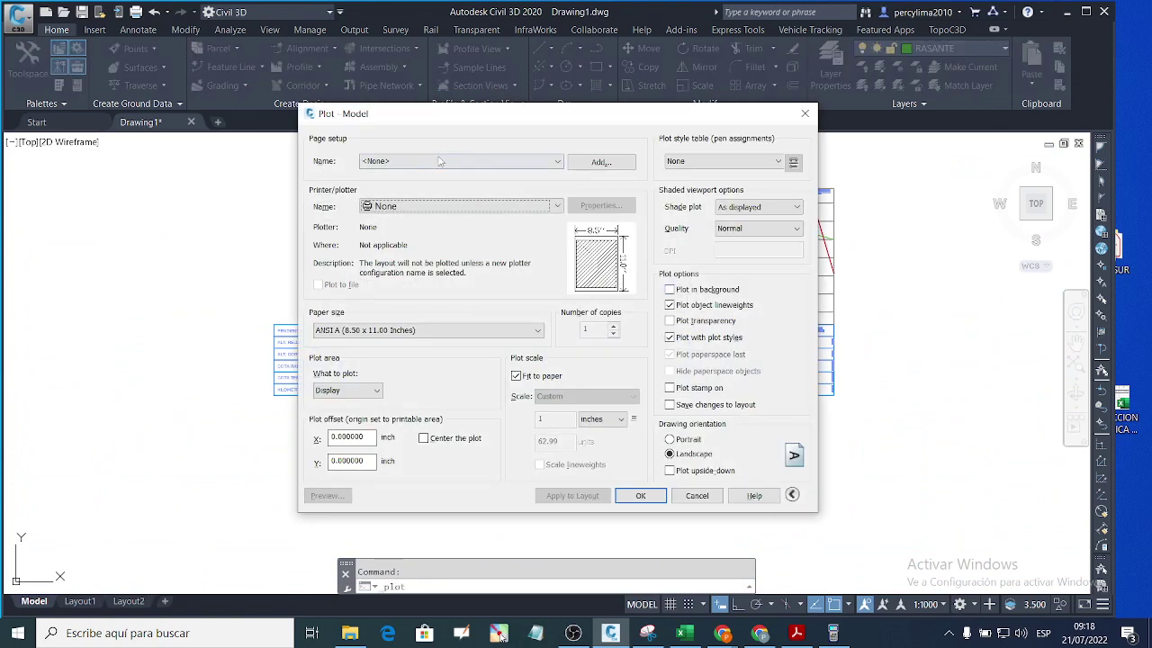
pyautogui.click(440, 161)
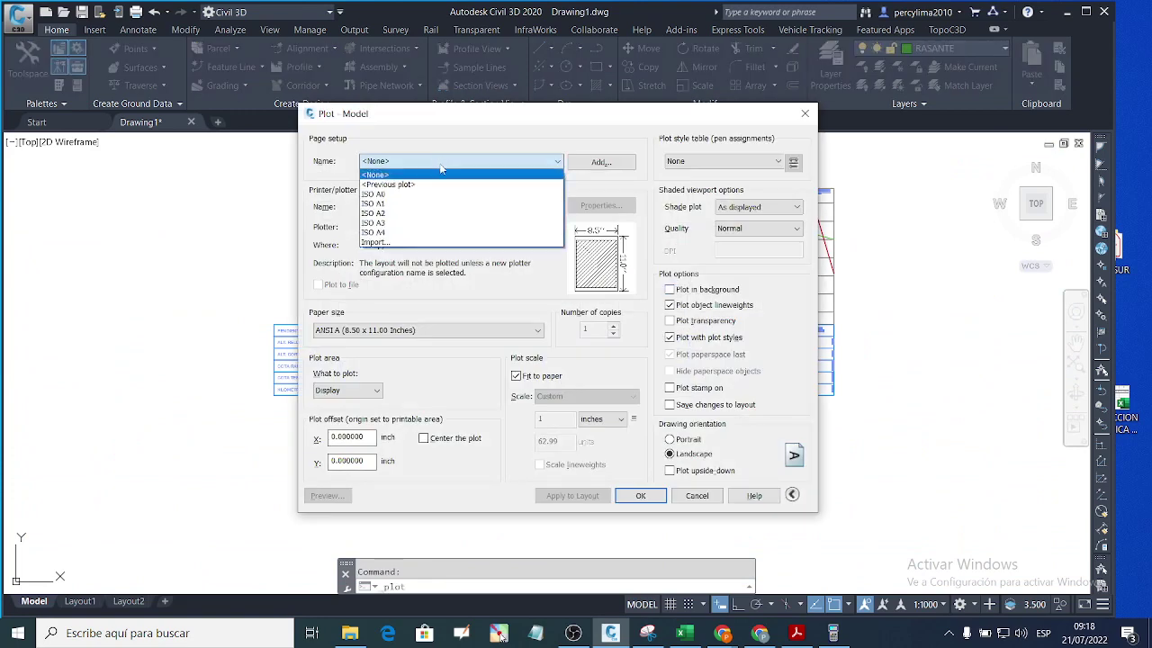
pyautogui.click(407, 223)
pyautogui.click(423, 206)
pyautogui.scroll(2, 423, 360)
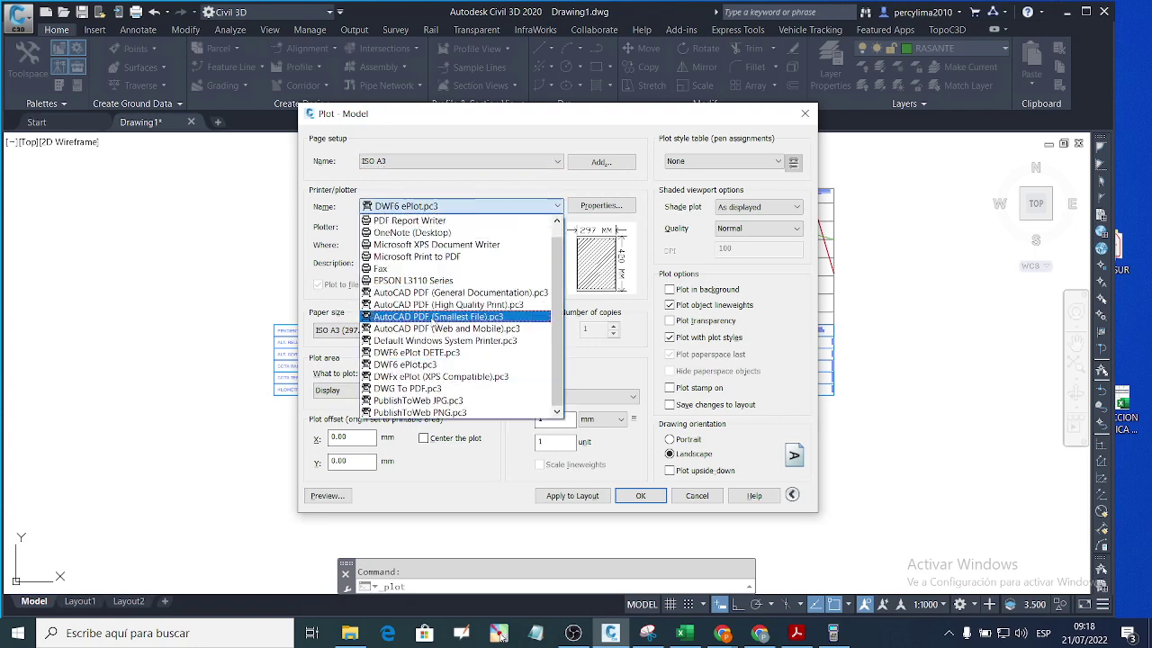
pyautogui.click(422, 388)
# Step: Set the plot's paper size to ISO A3 (420.00 x 297.00 MM)
pyautogui.click(376, 390)
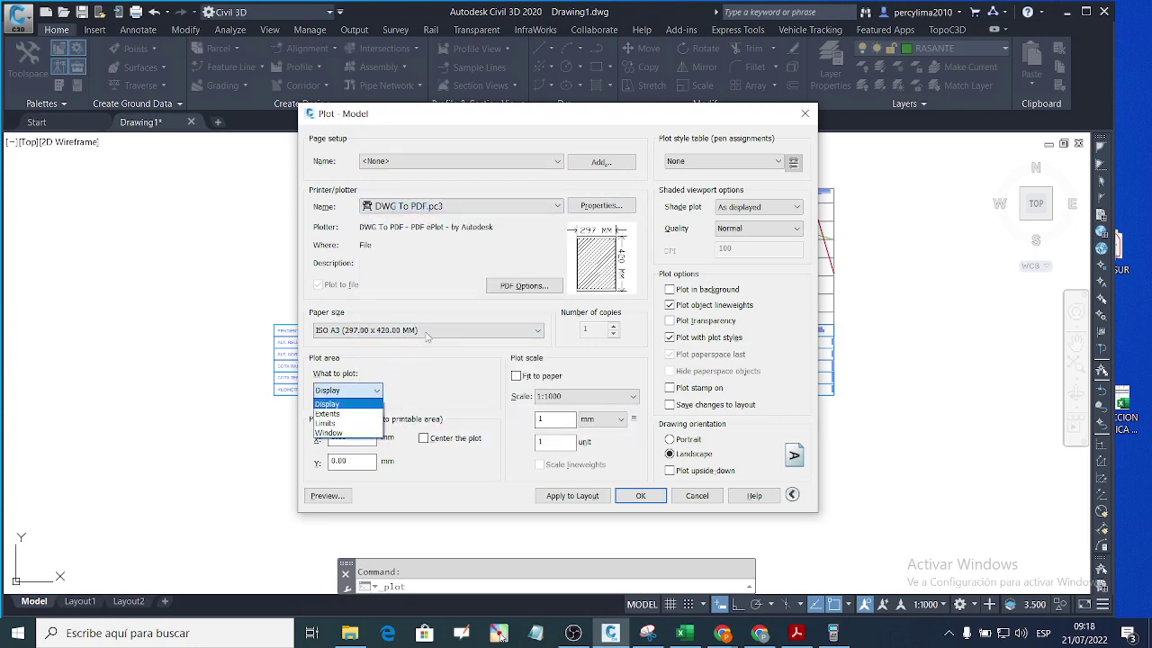
pyautogui.click(427, 333)
pyautogui.click(427, 333)
pyautogui.scroll(1, 428, 336)
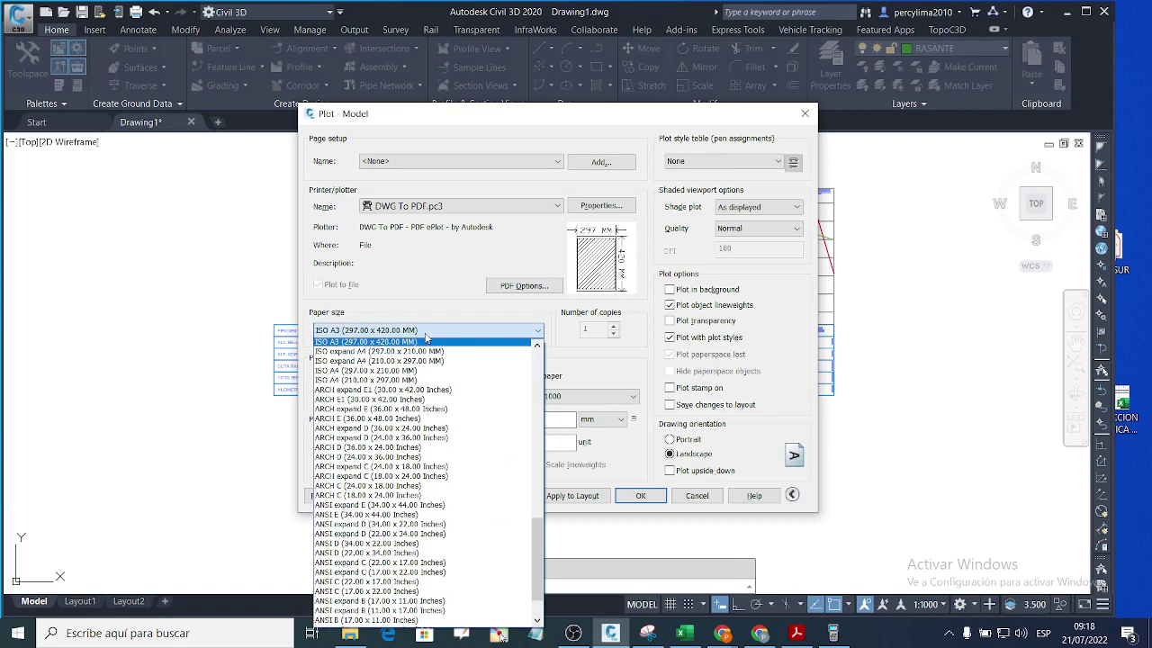
pyautogui.click(404, 367)
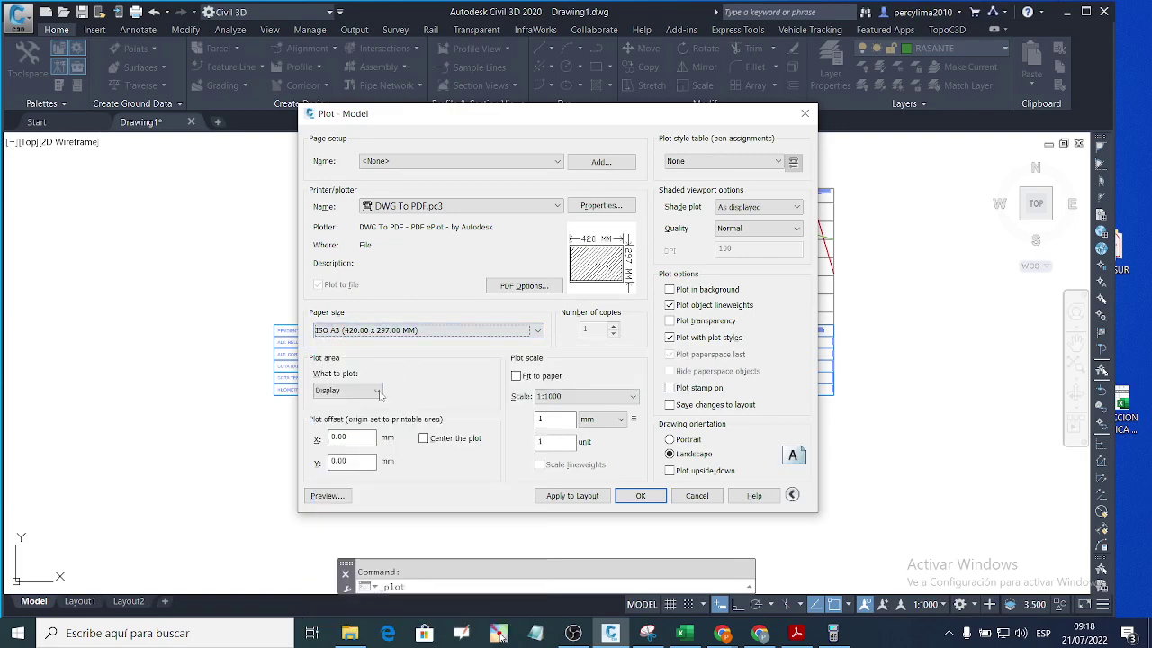
# Step: Set the plot area to a window around the whole profile and its data table, fitted to the paper, centred, in Landscape
pyautogui.click(377, 390)
pyautogui.click(343, 432)
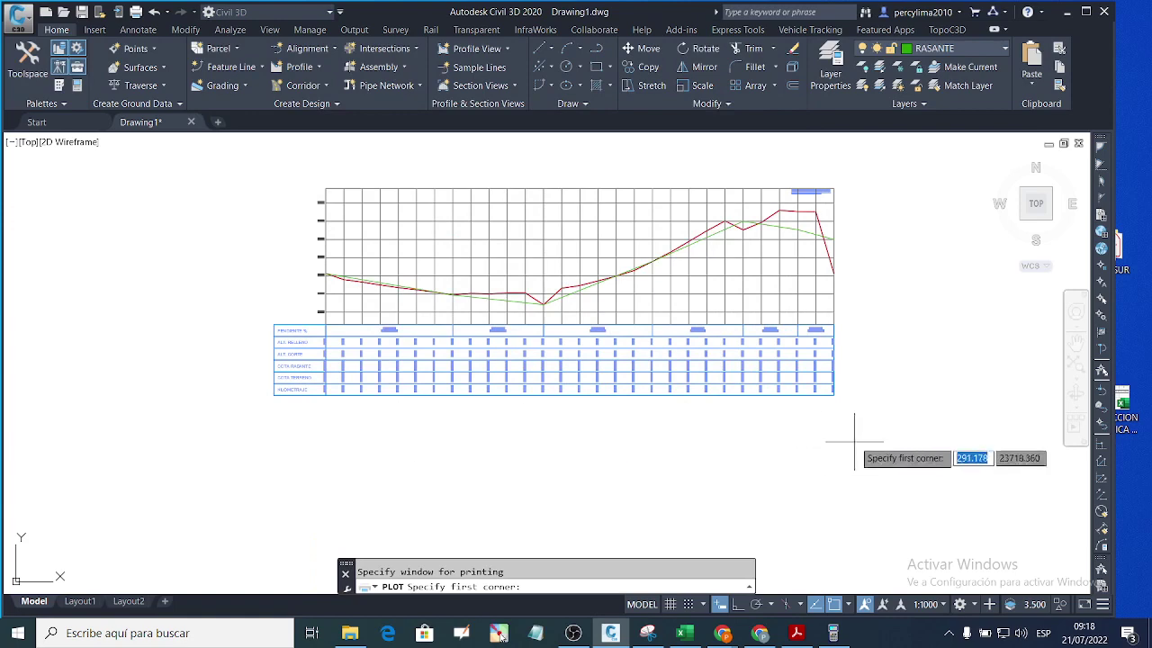
pyautogui.click(845, 405)
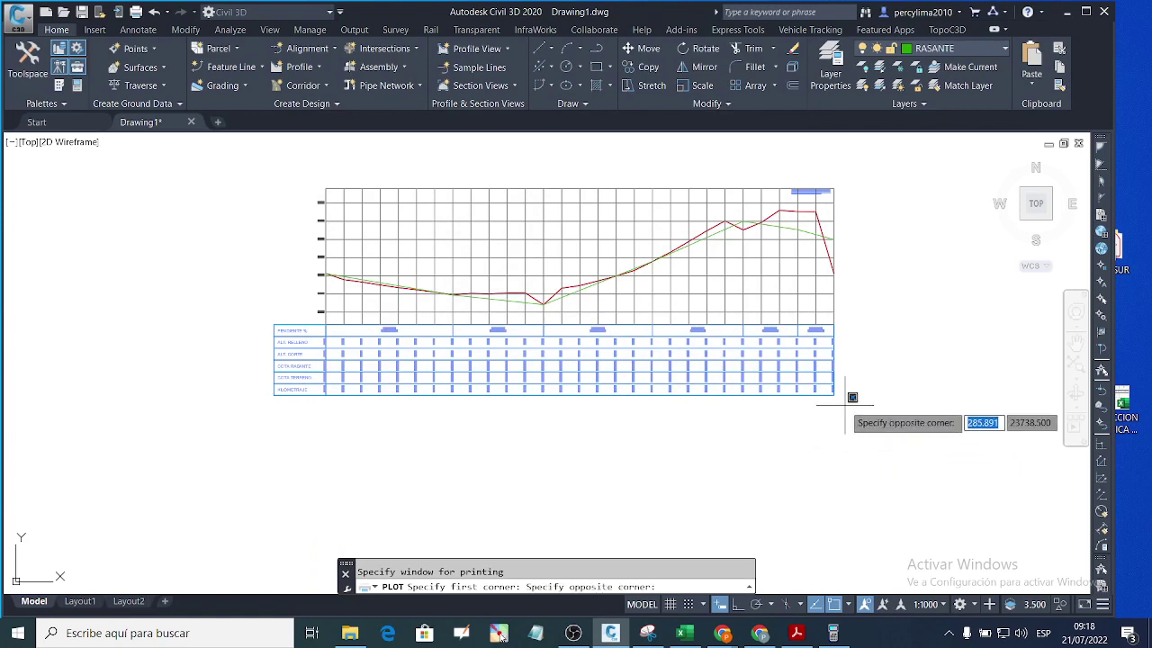
pyautogui.click(267, 161)
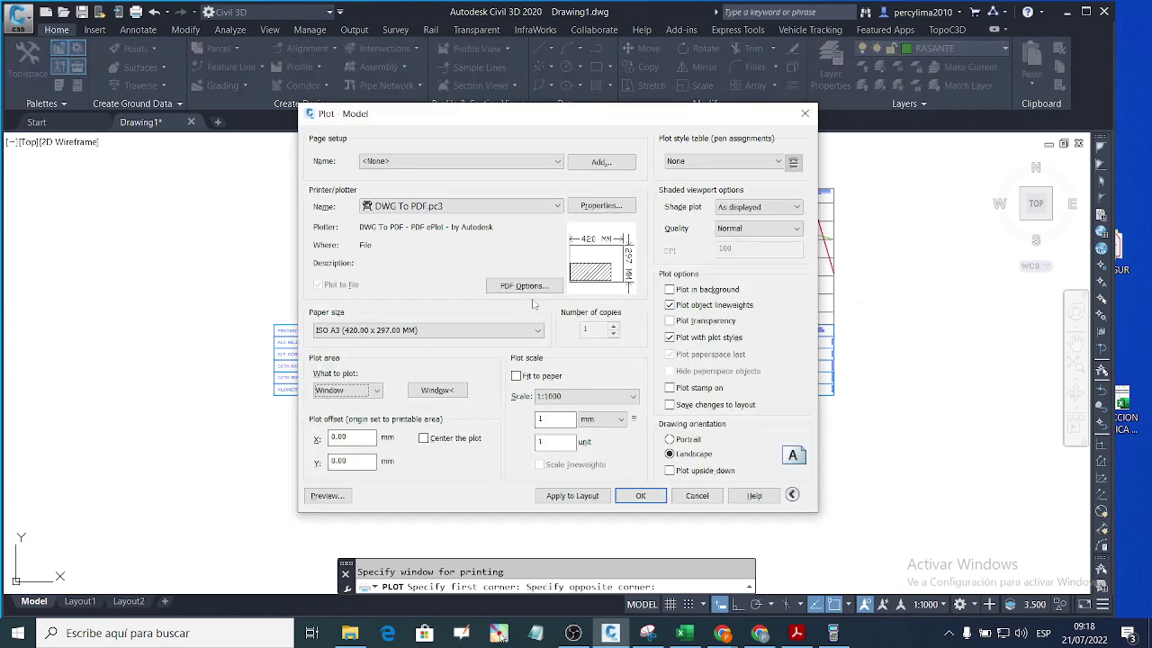
pyautogui.click(517, 376)
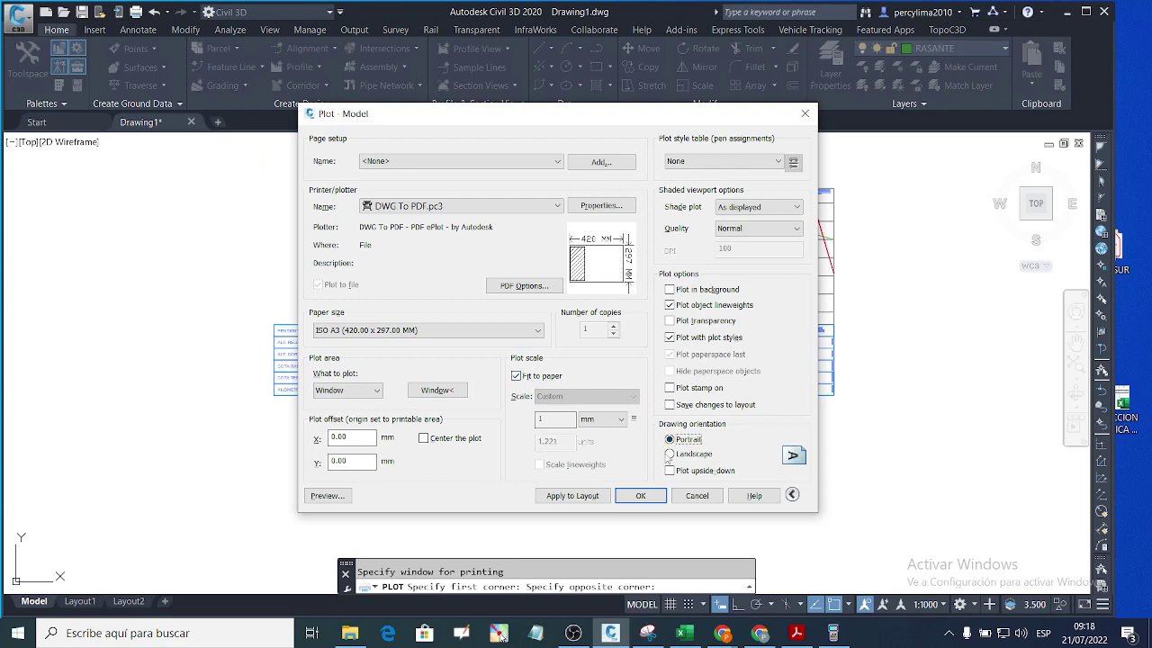
pyautogui.click(423, 440)
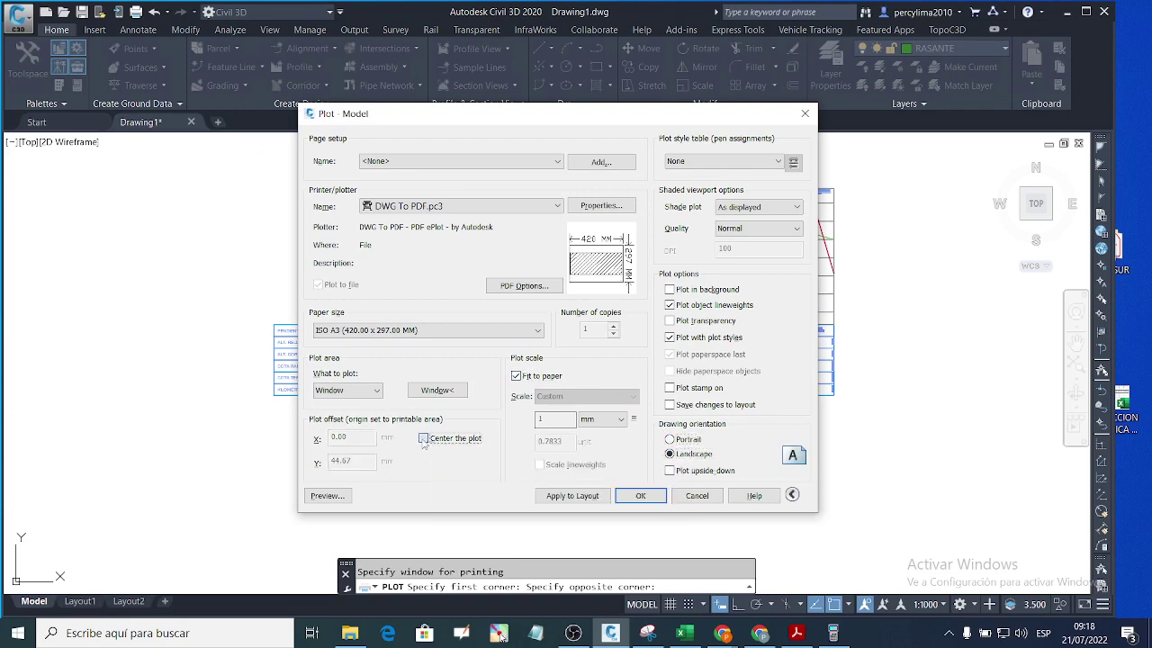
# Step: Preview the plot and examine the profile lines, elevation labels and data table rows on the sheet
pyautogui.click(326, 495)
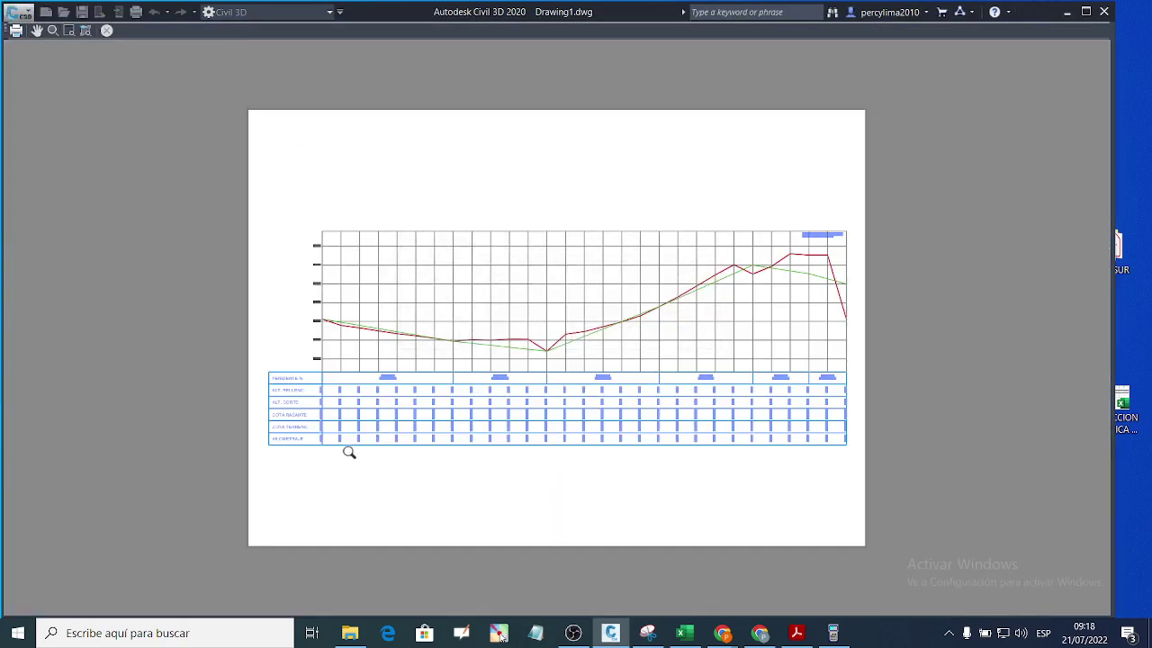
pyautogui.scroll(5, 399, 394)
pyautogui.scroll(-2, 402, 365)
pyautogui.scroll(4, 154, 288)
pyautogui.scroll(-4, 231, 303)
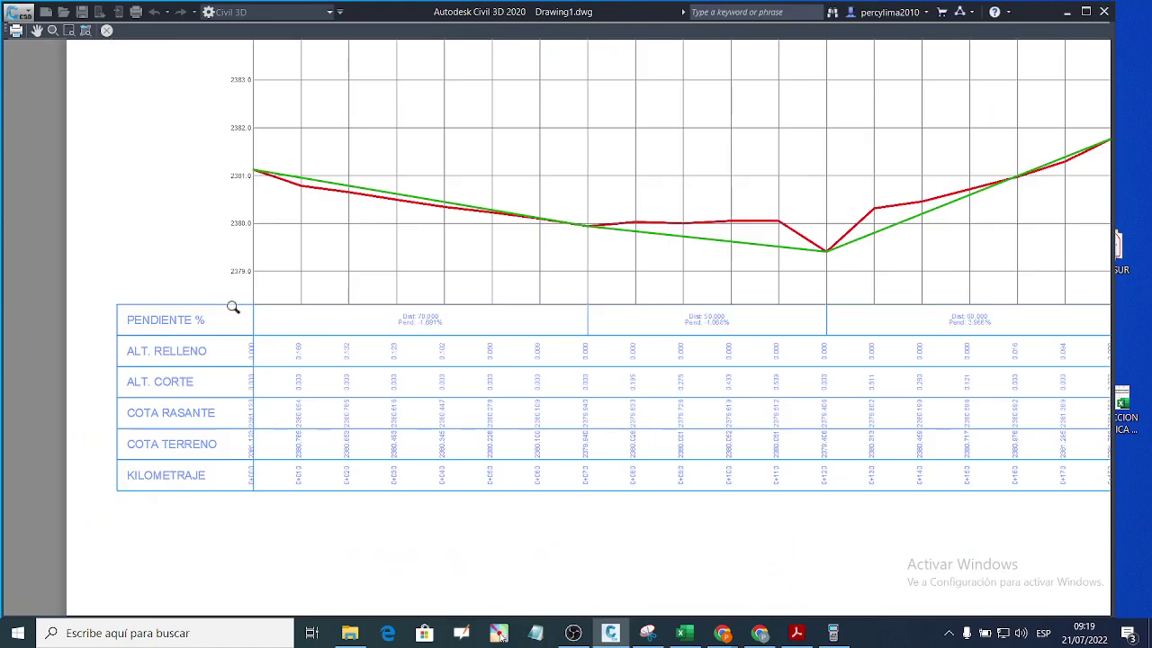
pyautogui.scroll(4, 257, 386)
pyautogui.scroll(-4, 394, 371)
pyautogui.scroll(2, 606, 190)
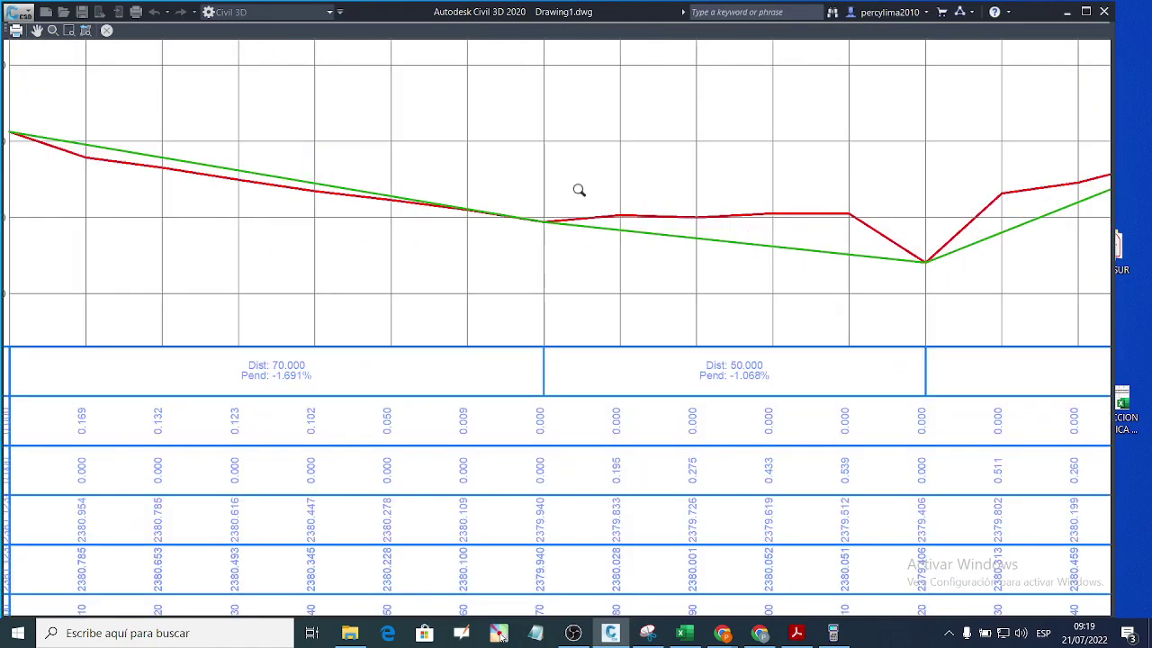
pyautogui.scroll(-5, 579, 190)
pyautogui.scroll(2, 706, 225)
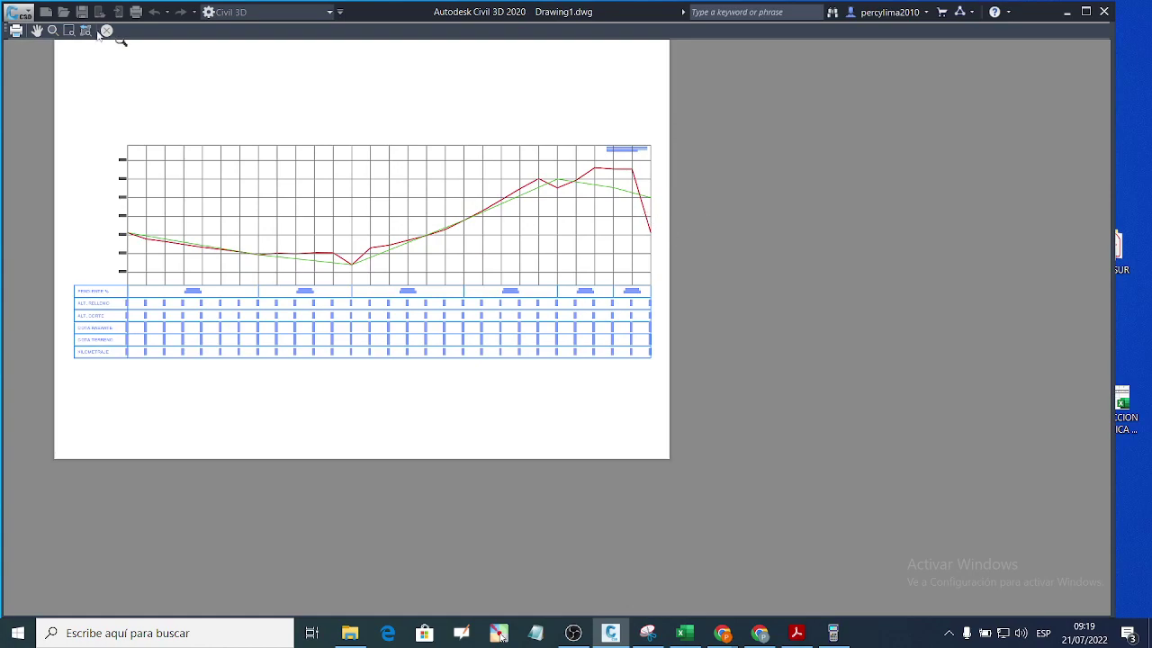
# Step: Plot the previewed sheet to a PDF named PERFIL 01 in the Escritorio folder, and minimize the PDF viewer
pyautogui.click(14, 31)
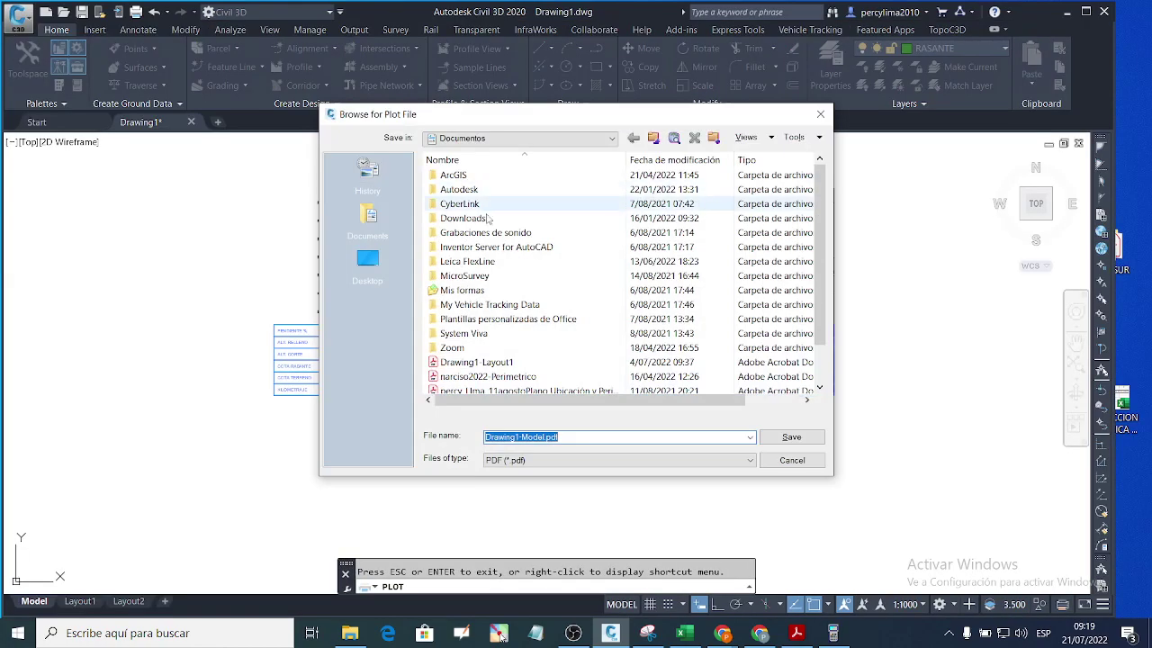
pyautogui.click(531, 142)
pyautogui.scroll(1, 504, 225)
pyautogui.click(477, 163)
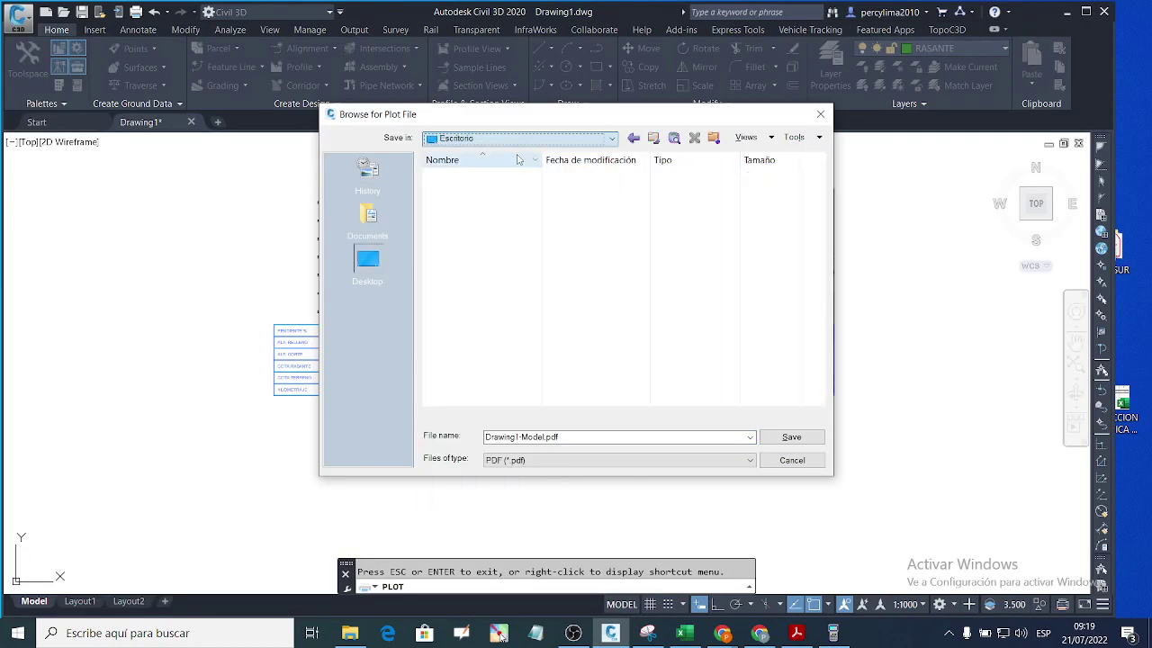
pyautogui.write('PERFIL 01')
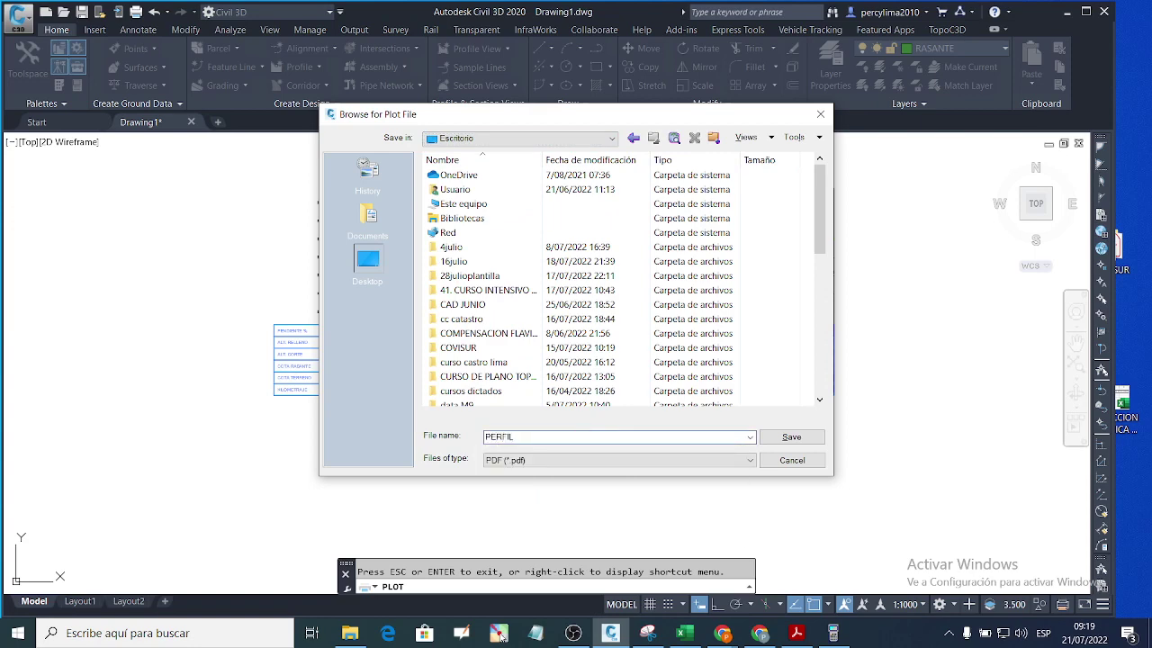
pyautogui.click(791, 438)
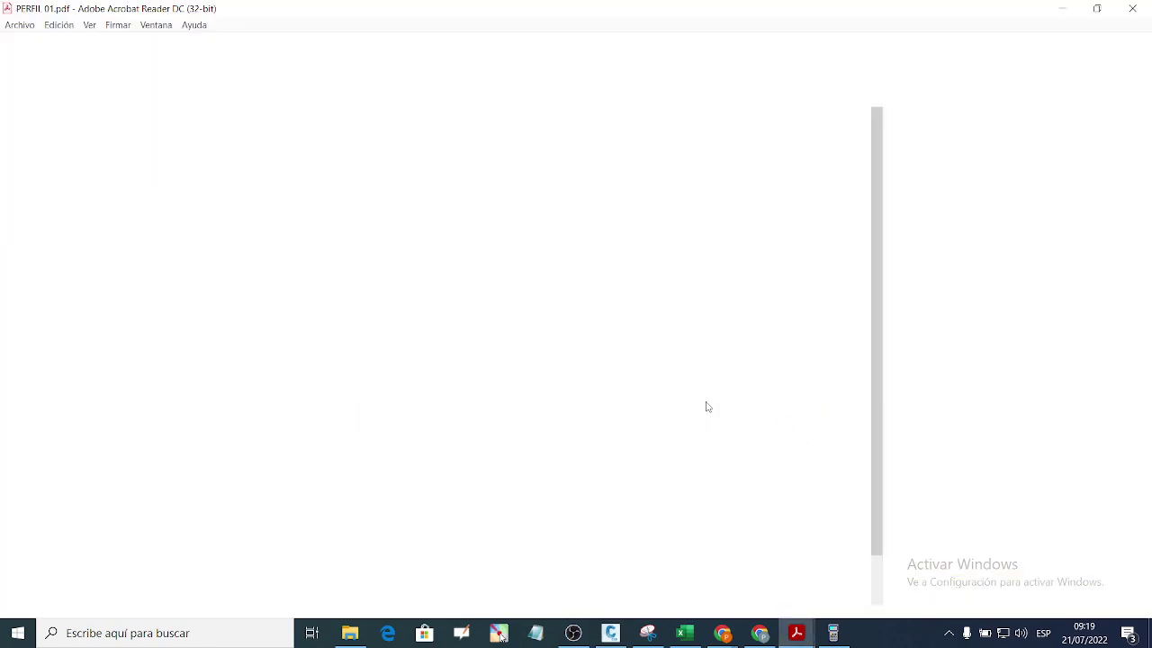
pyautogui.click(1062, 8)
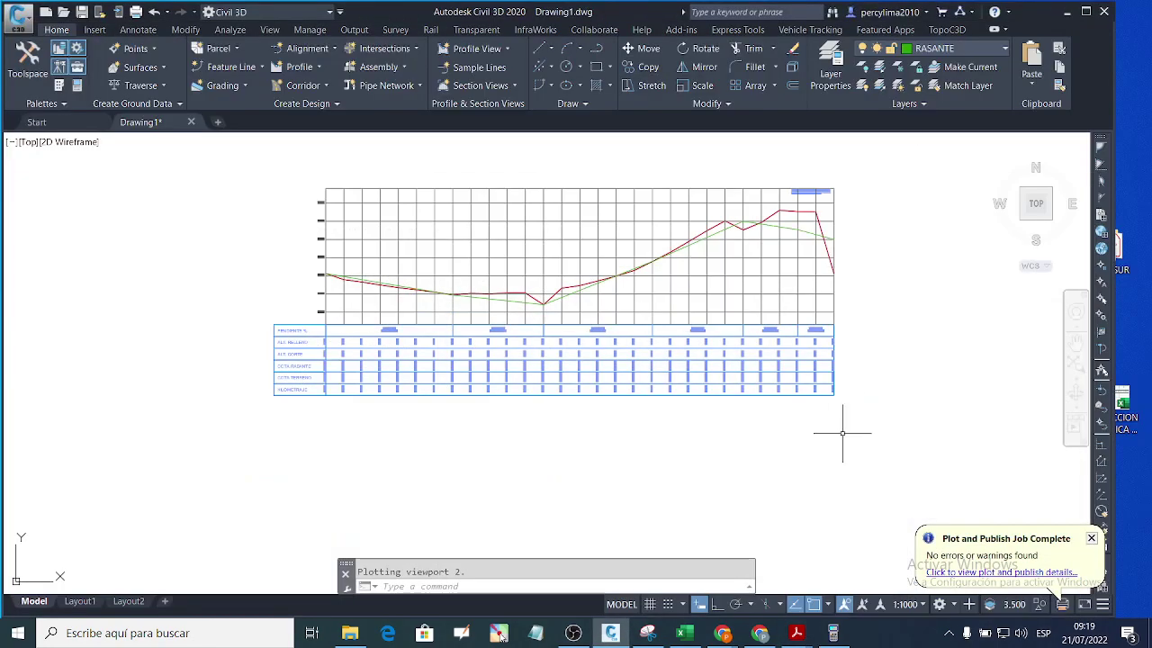
# Step: Switch to the Excel workbook and select sheet M10's levelling and progresivas tables from the PV header down to row 42
pyautogui.click(684, 632)
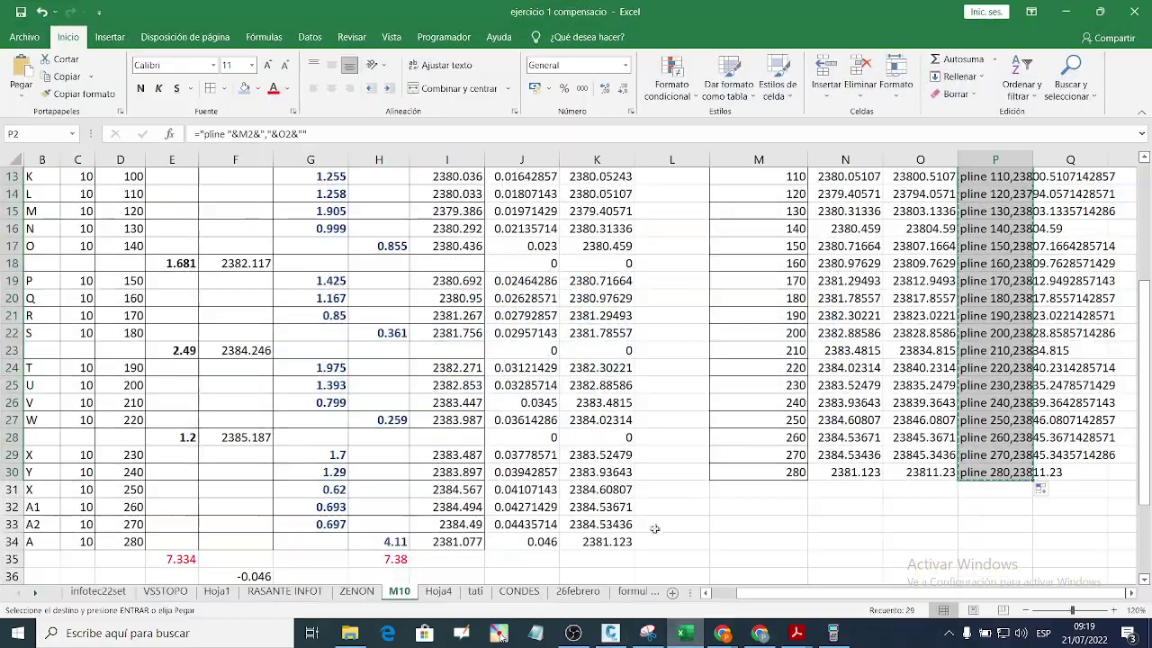
pyautogui.scroll(4, 674, 475)
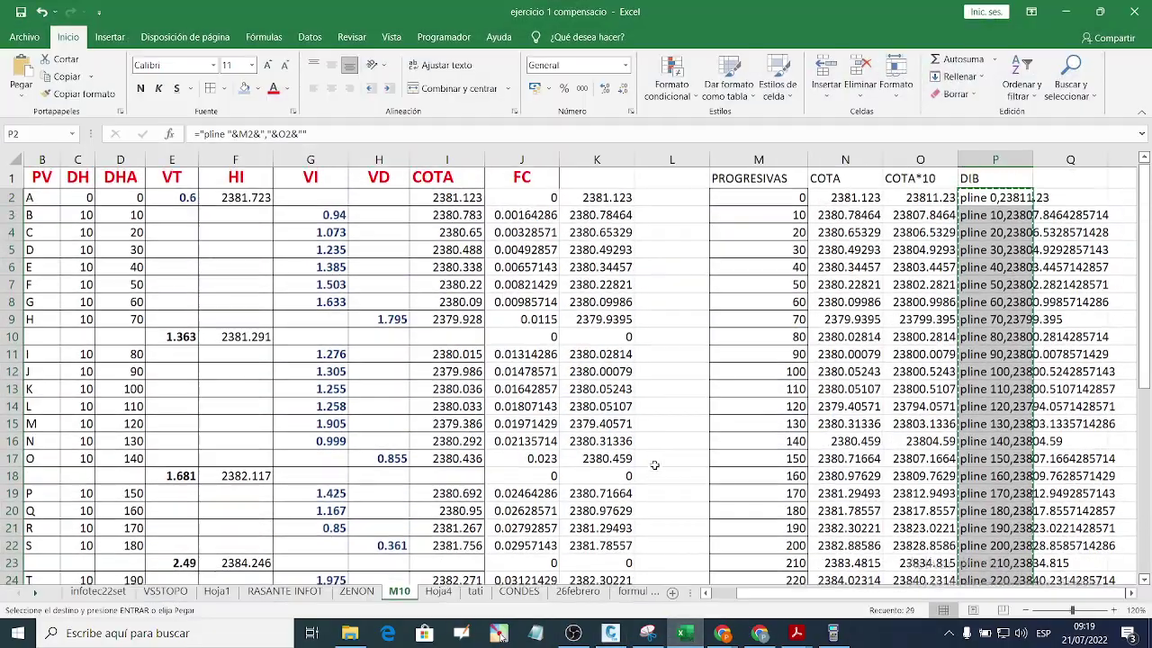
pyautogui.scroll(-2, 652, 453)
pyautogui.scroll(-1, 652, 453)
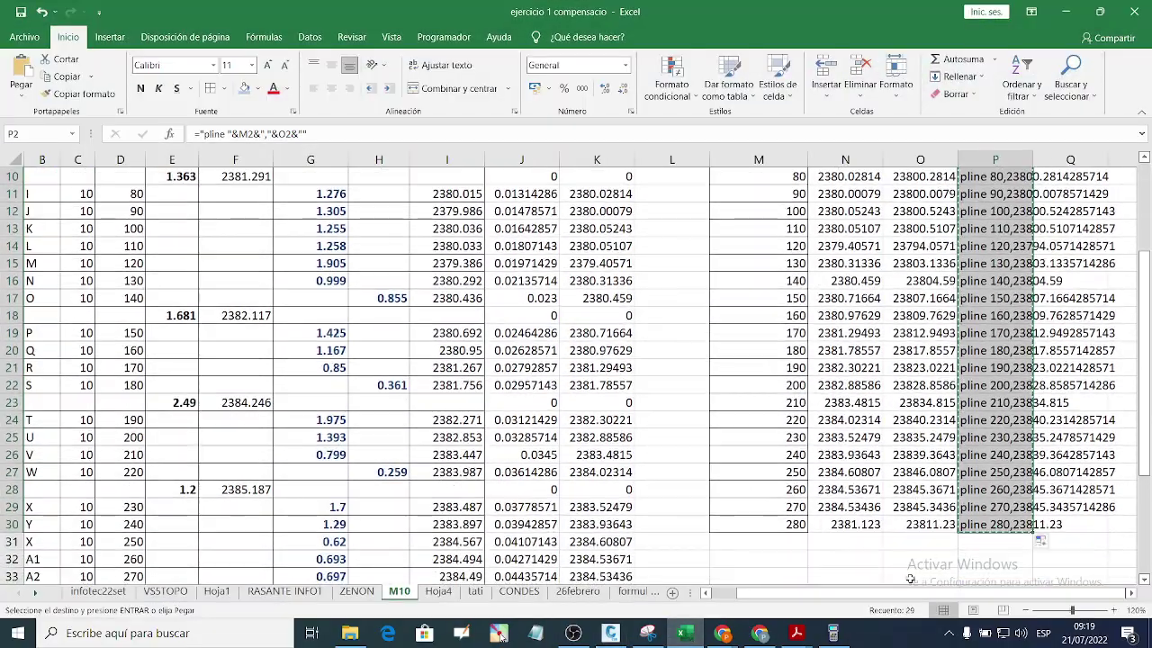
pyautogui.scroll(3, 733, 431)
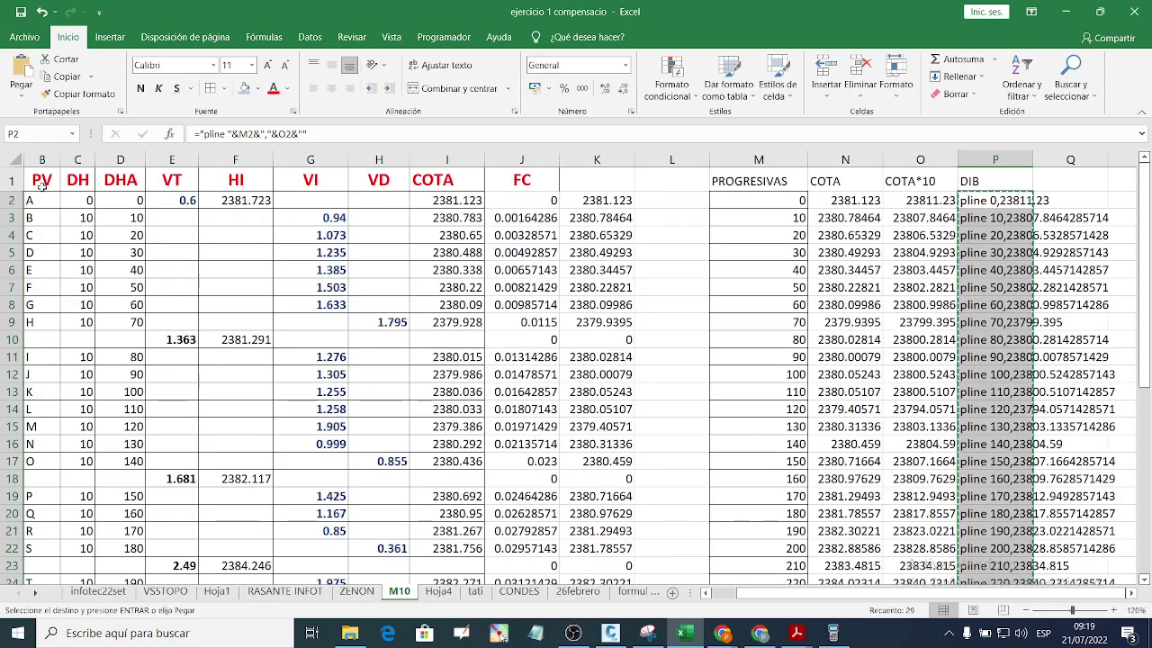
pyautogui.moveTo(34, 179); pyautogui.dragTo(1121, 531)
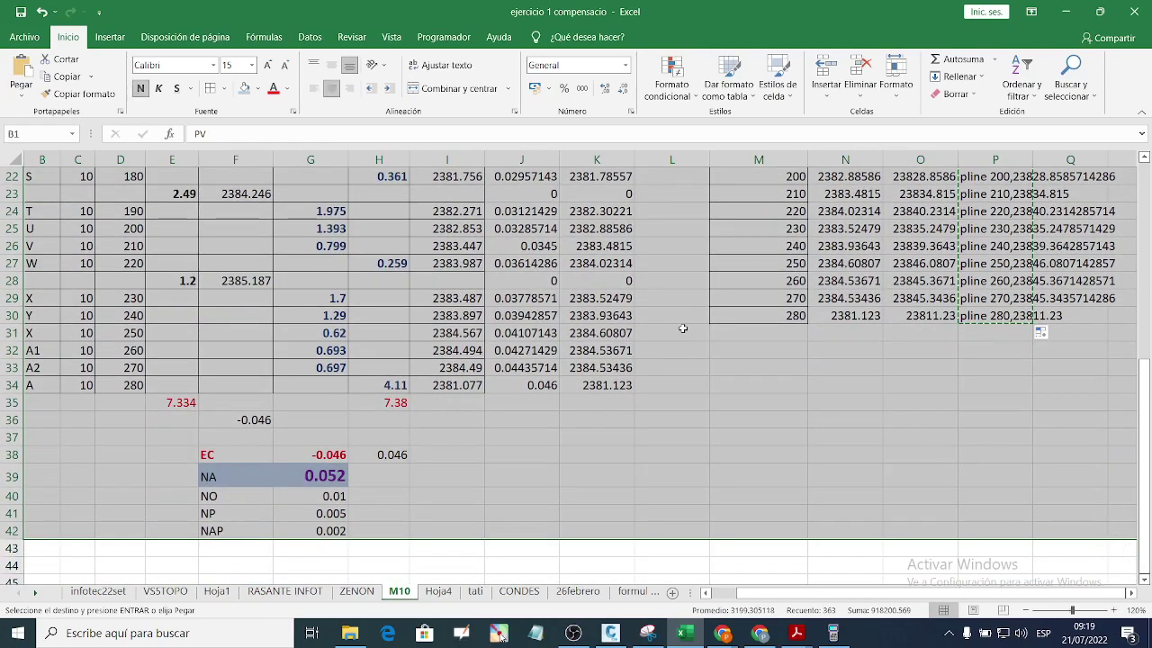
# Step: Set up printing of the active sheet with PDF Report Writer as the printer, and look through its preview pages
pyautogui.click(24, 37)
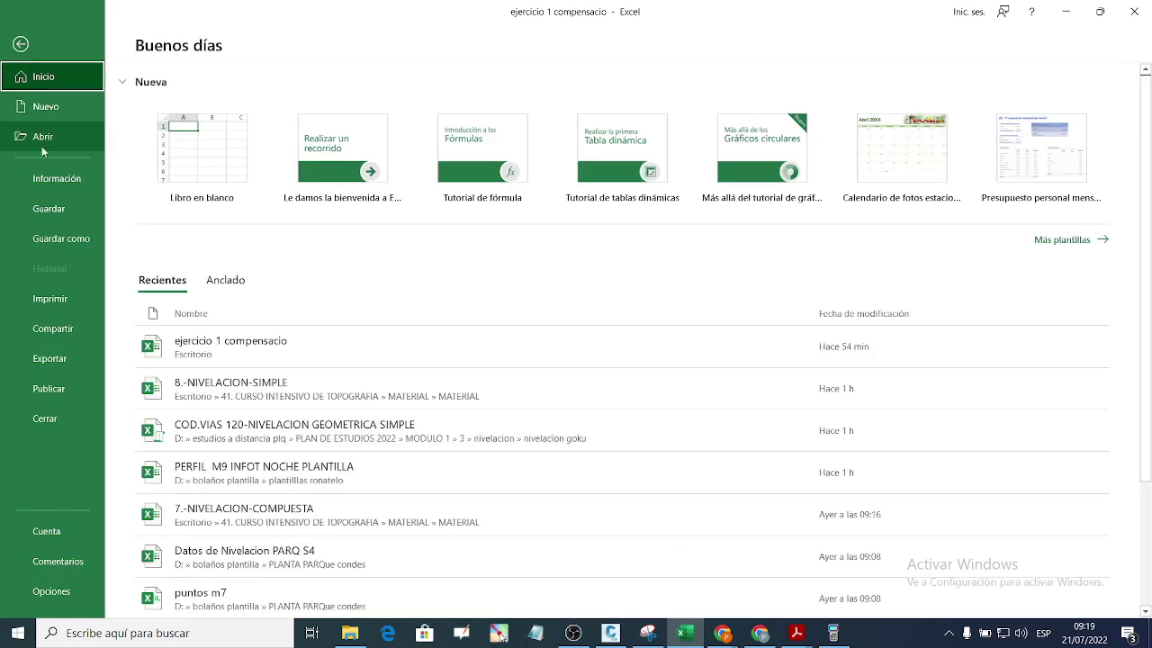
pyautogui.click(54, 297)
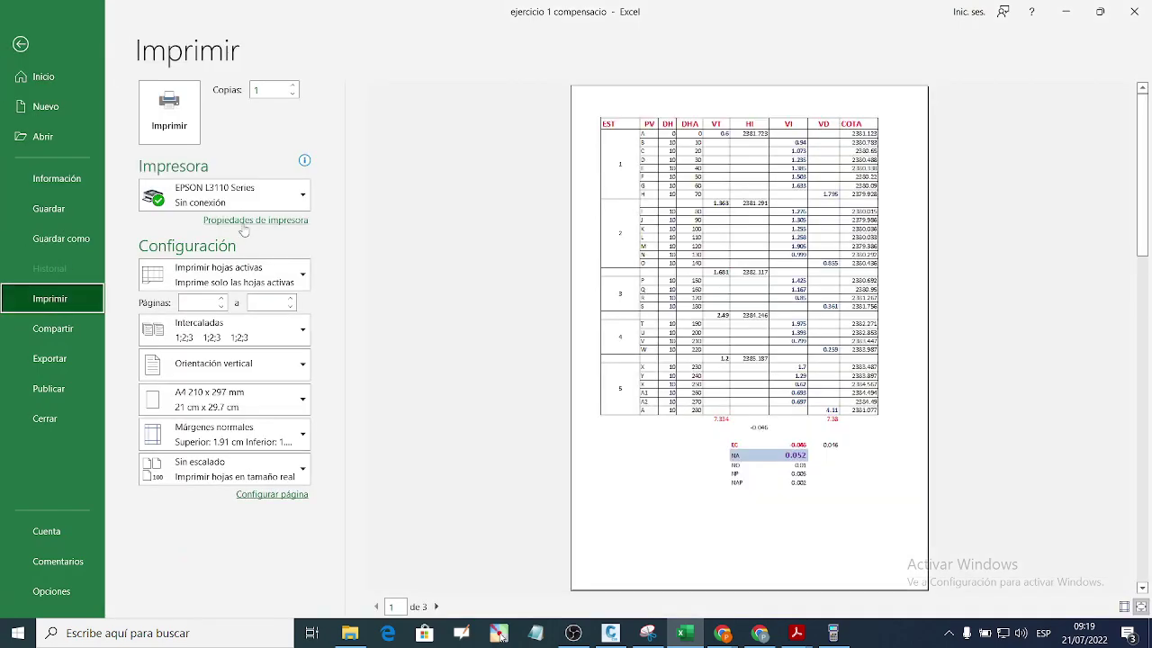
pyautogui.click(288, 201)
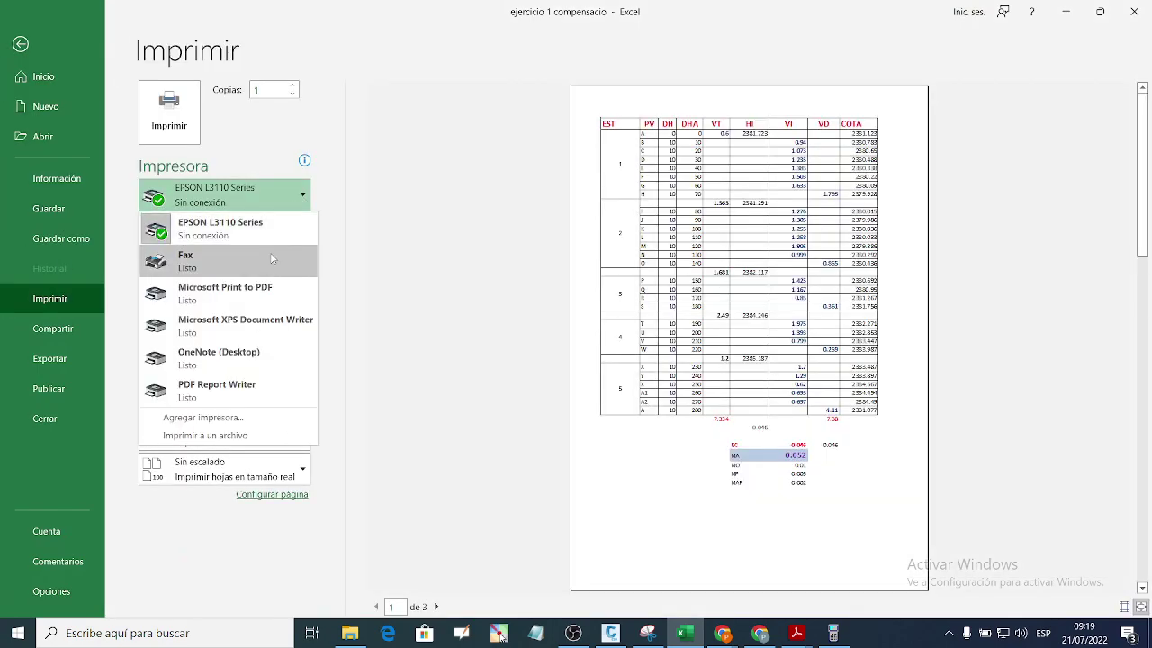
pyautogui.click(244, 394)
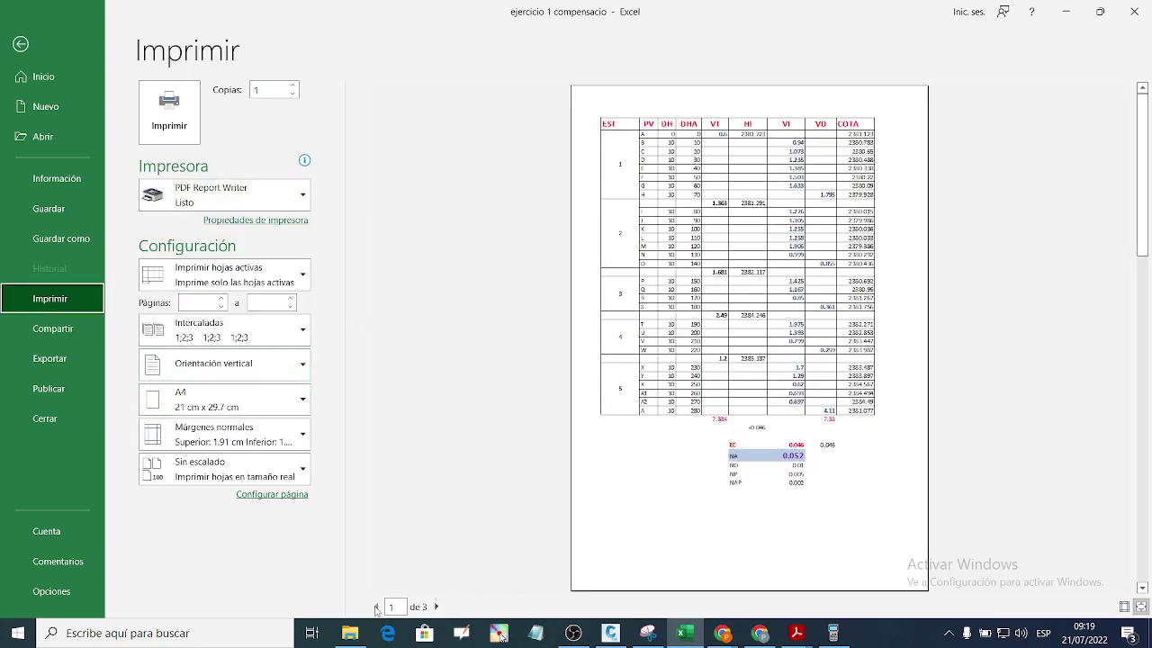
pyautogui.click(436, 606)
pyautogui.click(436, 606)
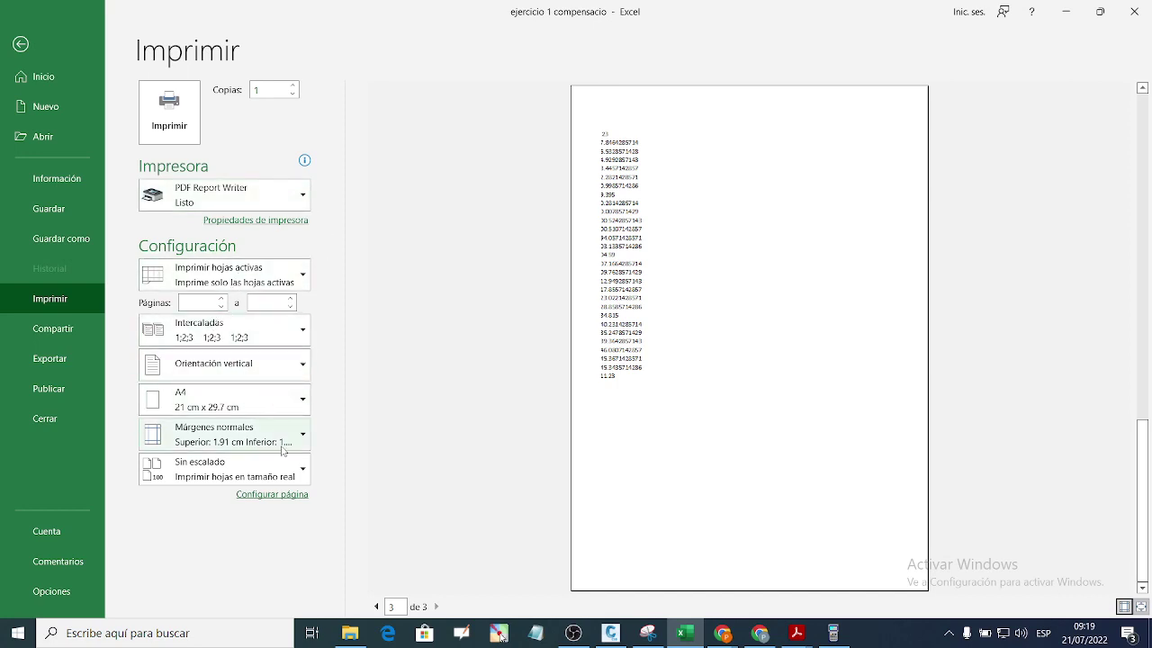
# Step: Set the printout to Horizontal orientation and scale it to 60 % of normal size
pyautogui.click(272, 494)
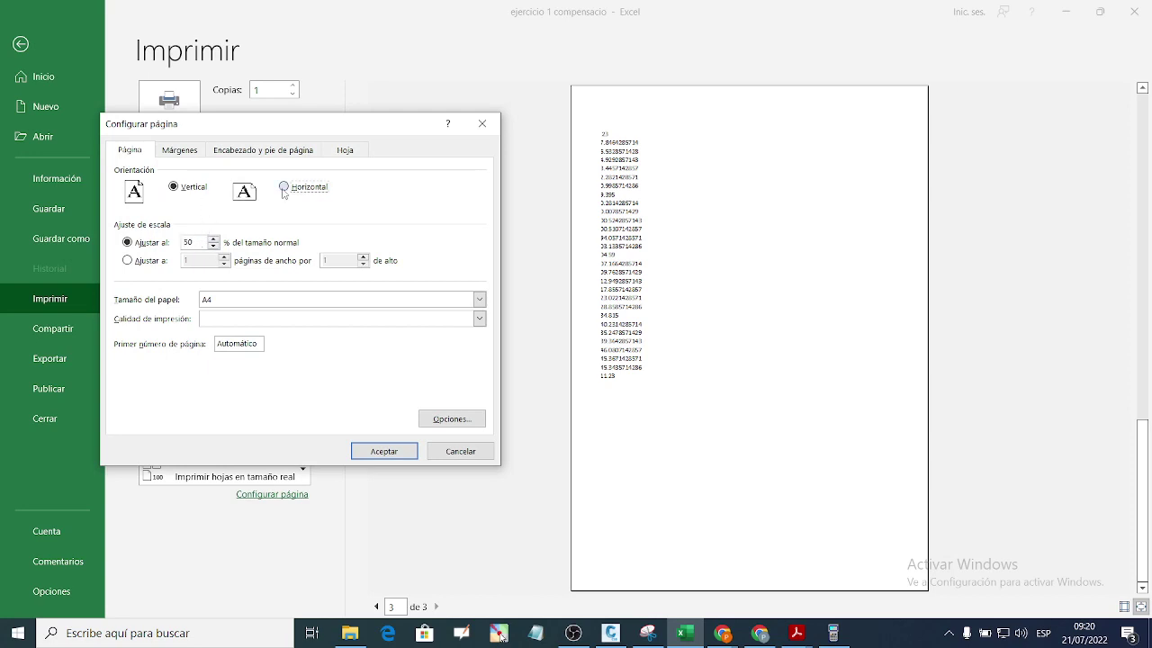
pyautogui.click(385, 450)
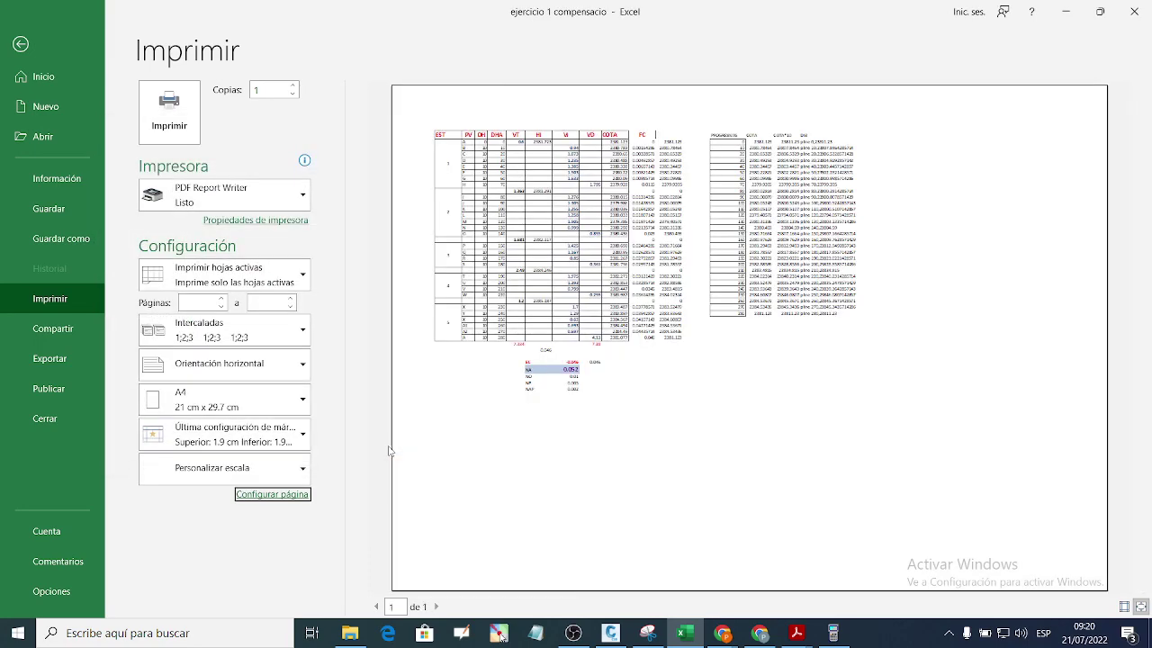
pyautogui.click(274, 496)
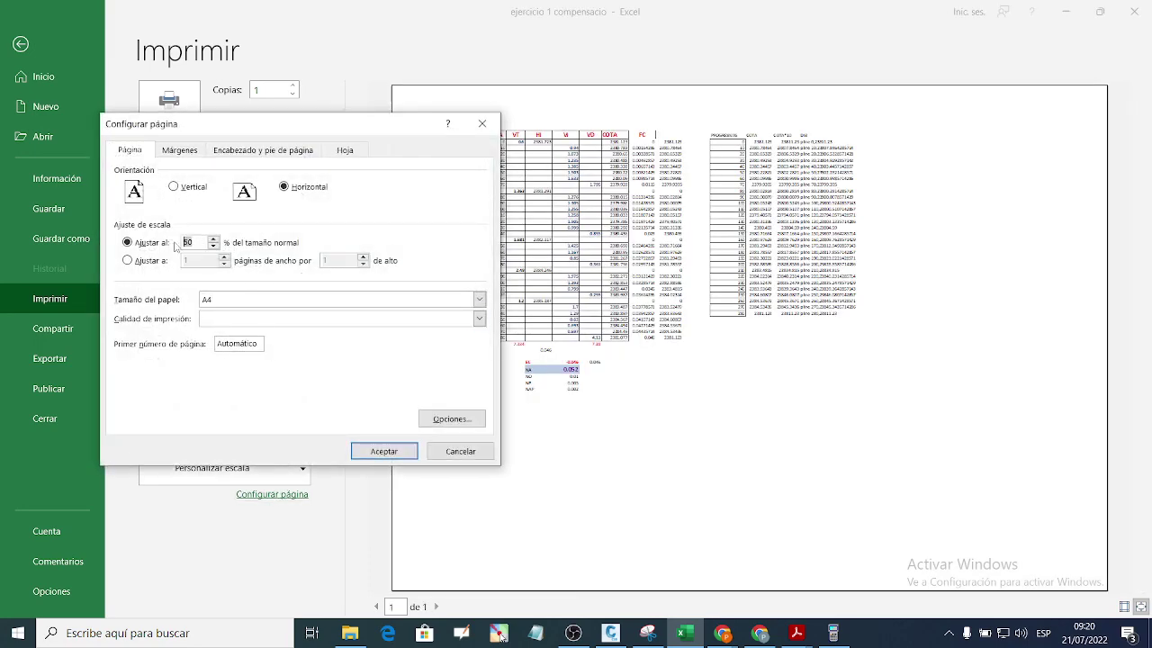
pyautogui.press('Return')
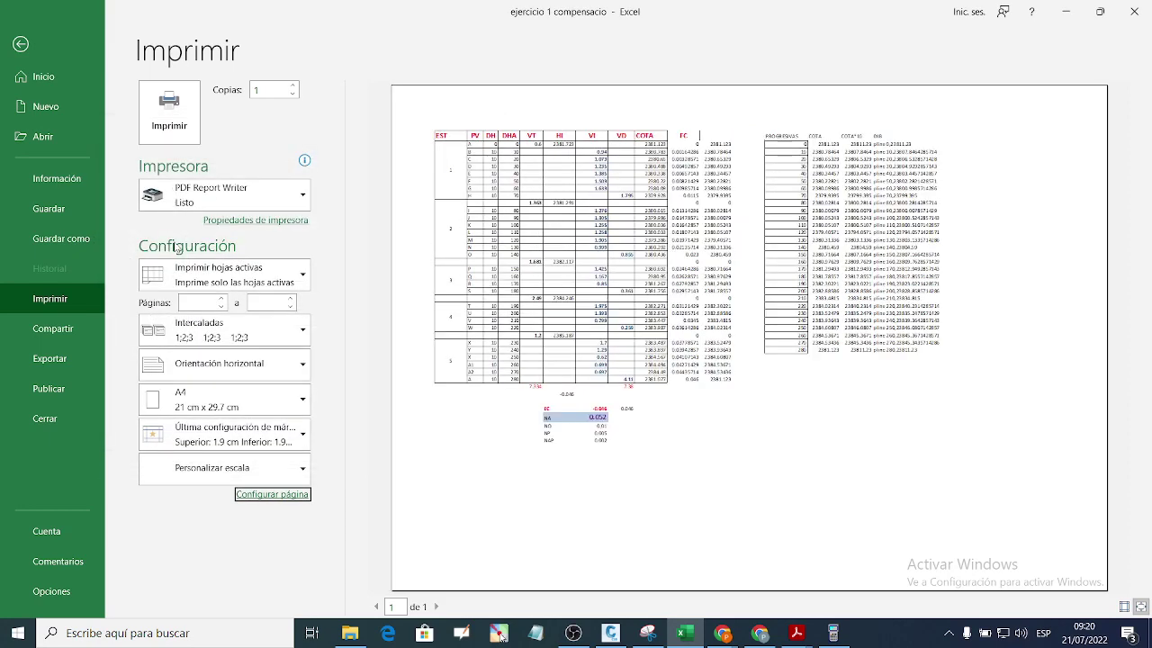
# Step: Set the print scale to 70 % of normal size and print the sheet
pyautogui.click(271, 494)
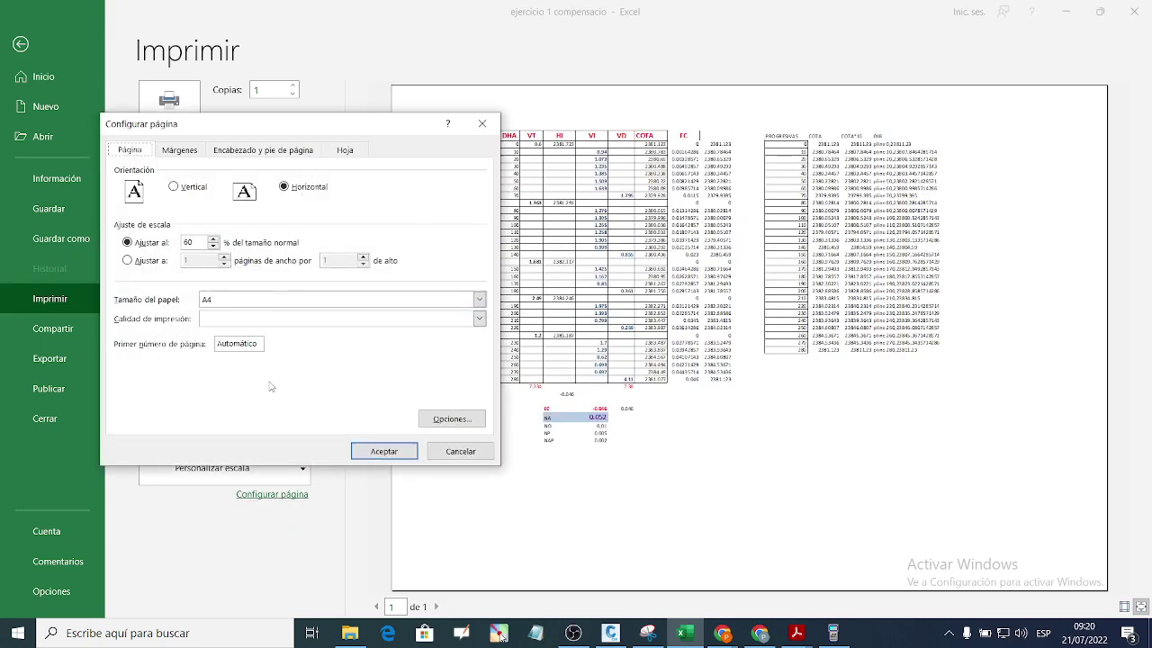
pyautogui.doubleClick(176, 242)
pyautogui.write('70')
pyautogui.press('Return')
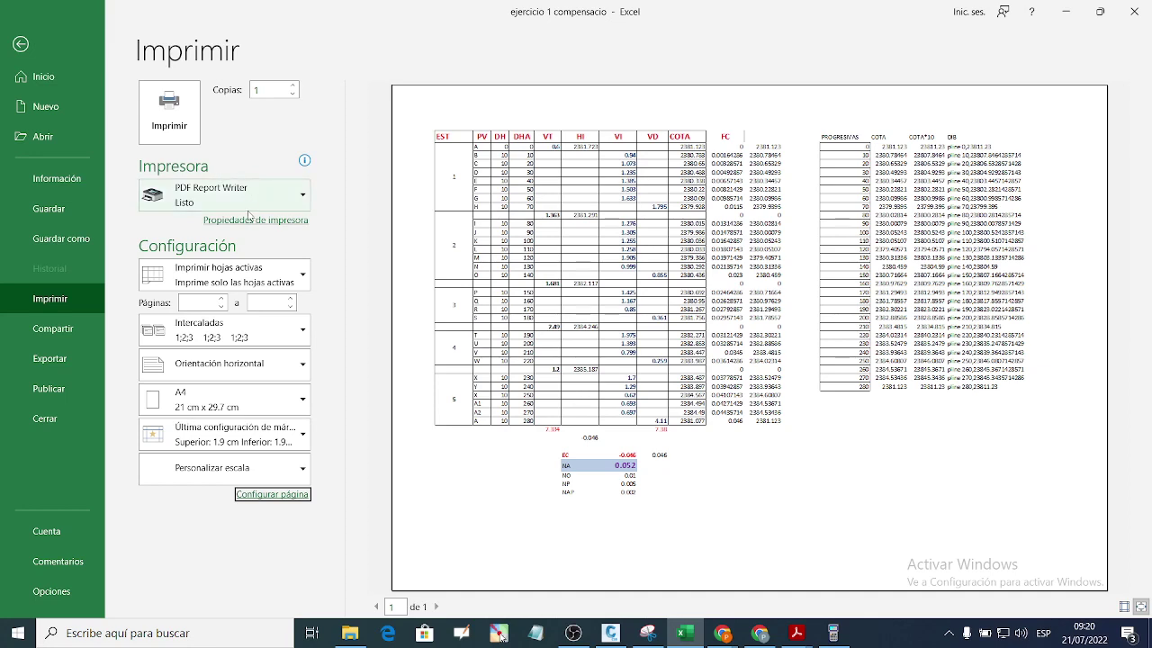
pyautogui.click(169, 113)
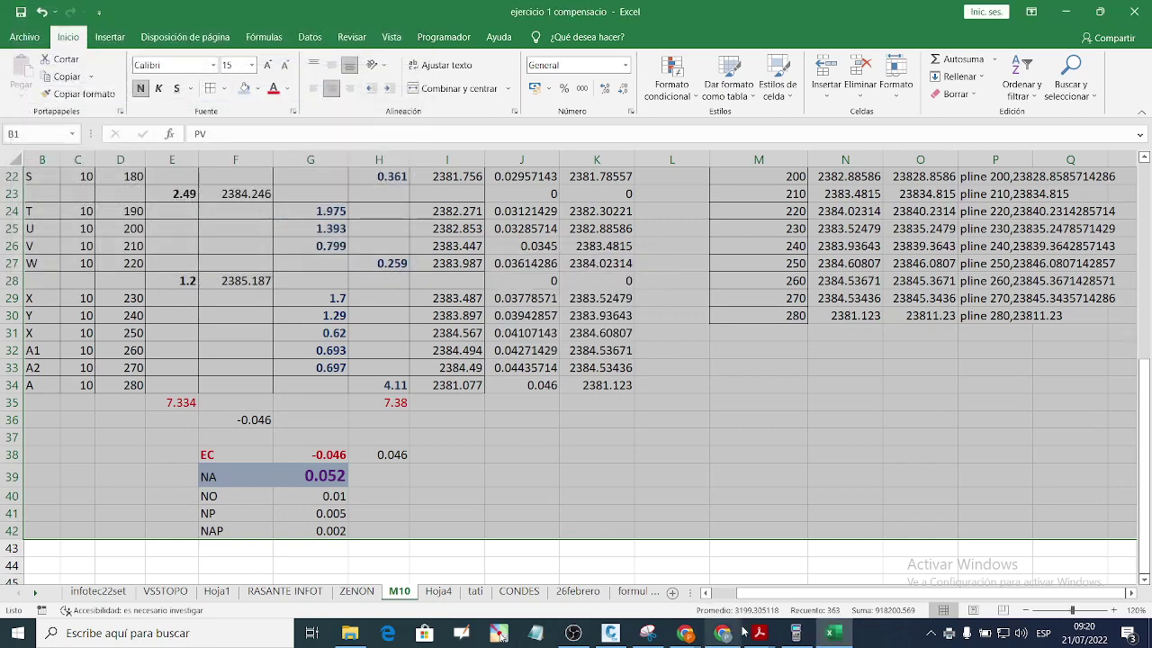
# Step: Check the PERFIL 01 and MODULO 2 PDFs open in Acrobat Reader, and return to the Excel workbook
pyautogui.moveTo(759, 634)
pyautogui.click(819, 601)
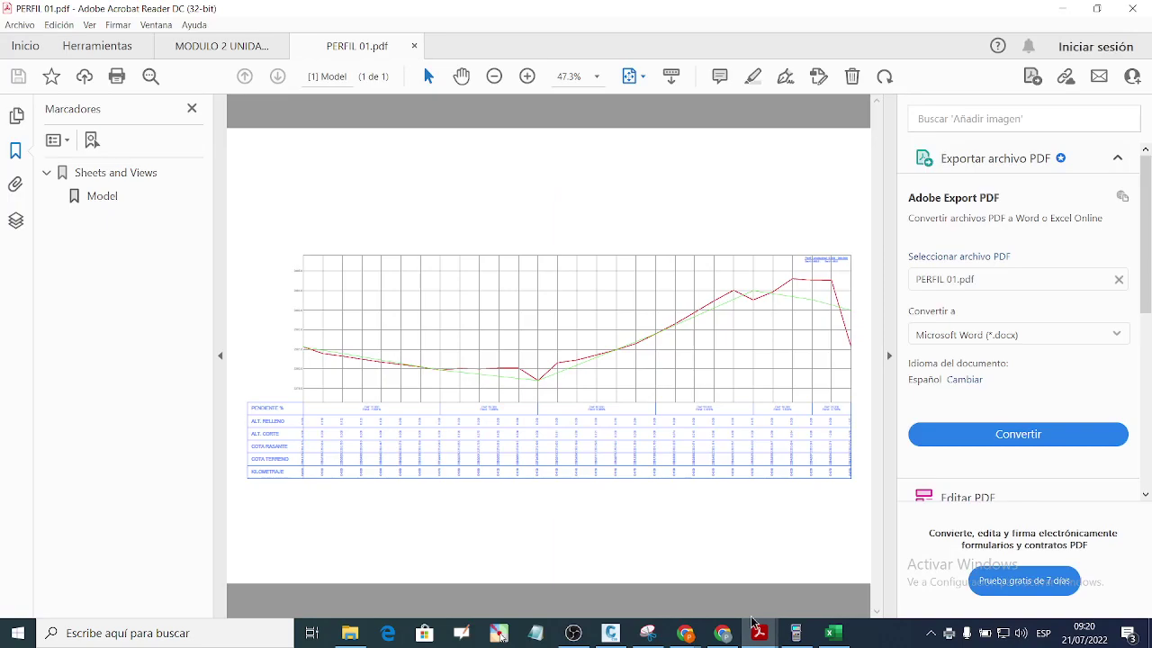
pyautogui.click(722, 633)
pyautogui.moveTo(758, 633)
pyautogui.click(674, 570)
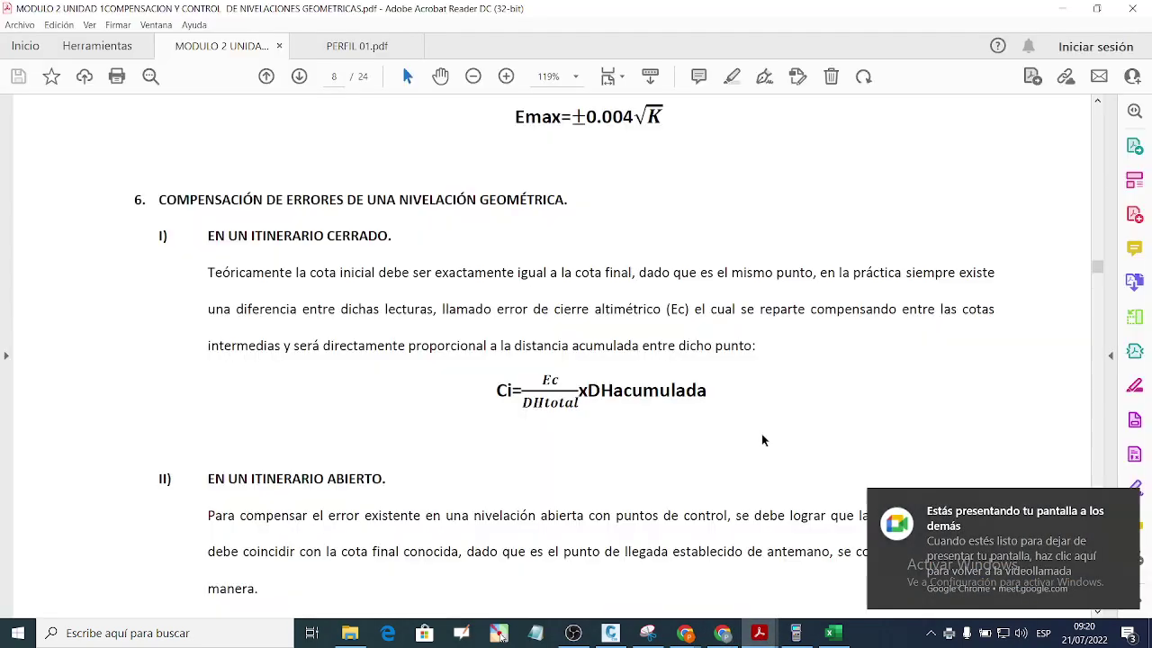
pyautogui.click(1063, 9)
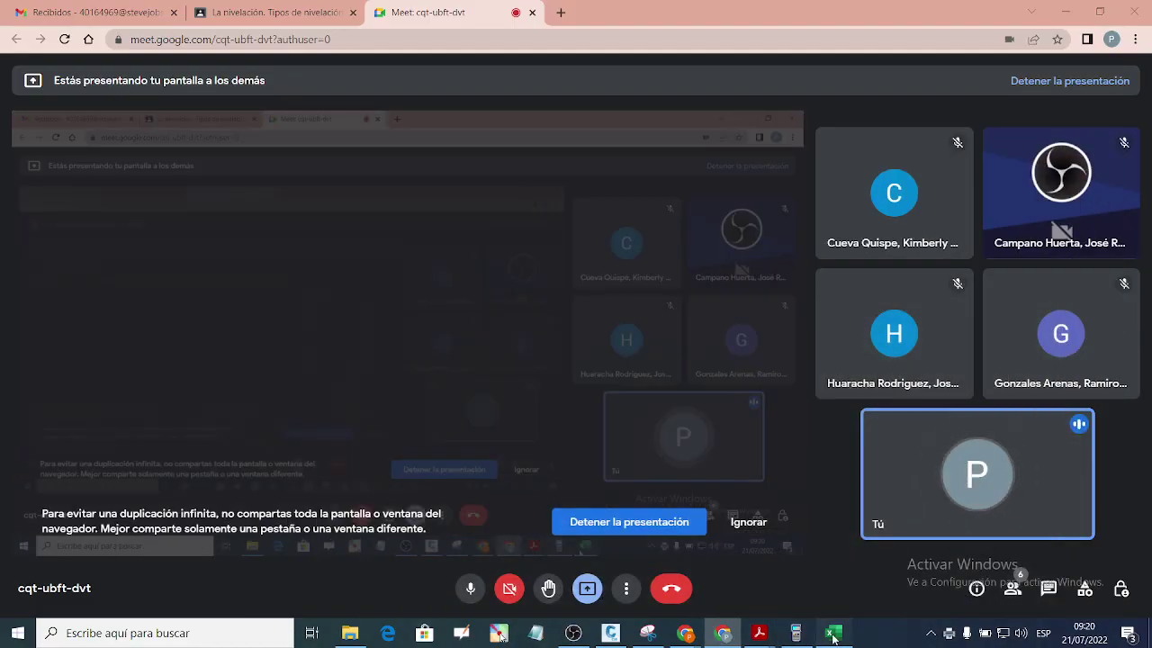
pyautogui.click(833, 634)
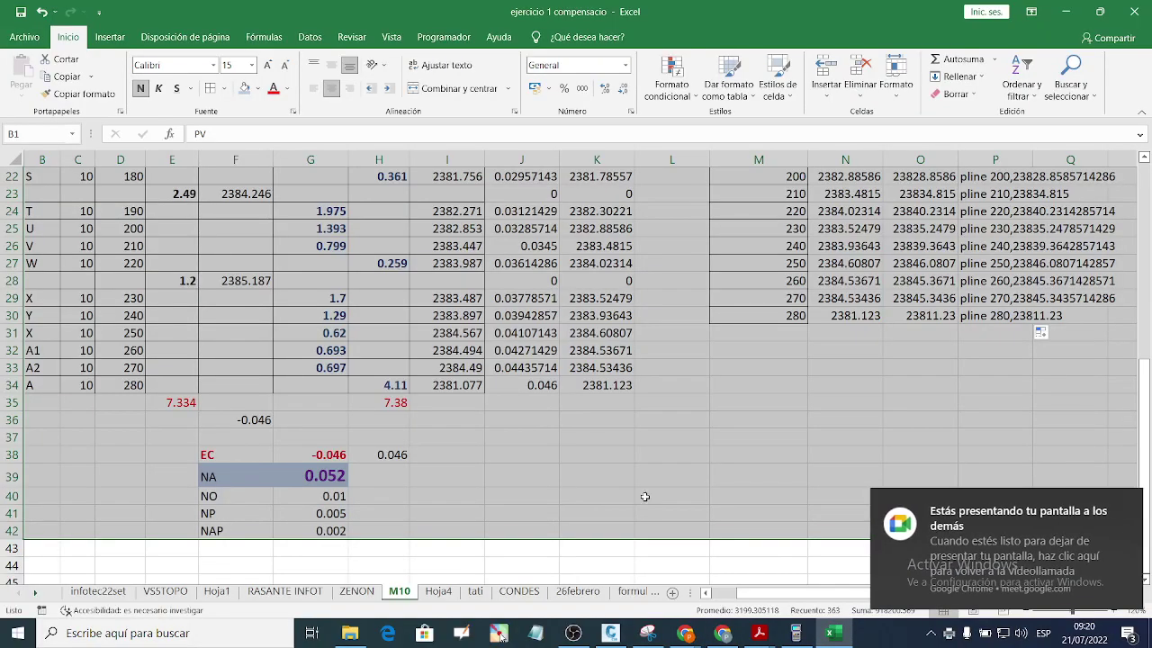
# Step: Export the M10 levelling sheet as a PDF named ejercicio 1 compensacioA on the Desktop, and close the resulting PDF view
pyautogui.click(1130, 509)
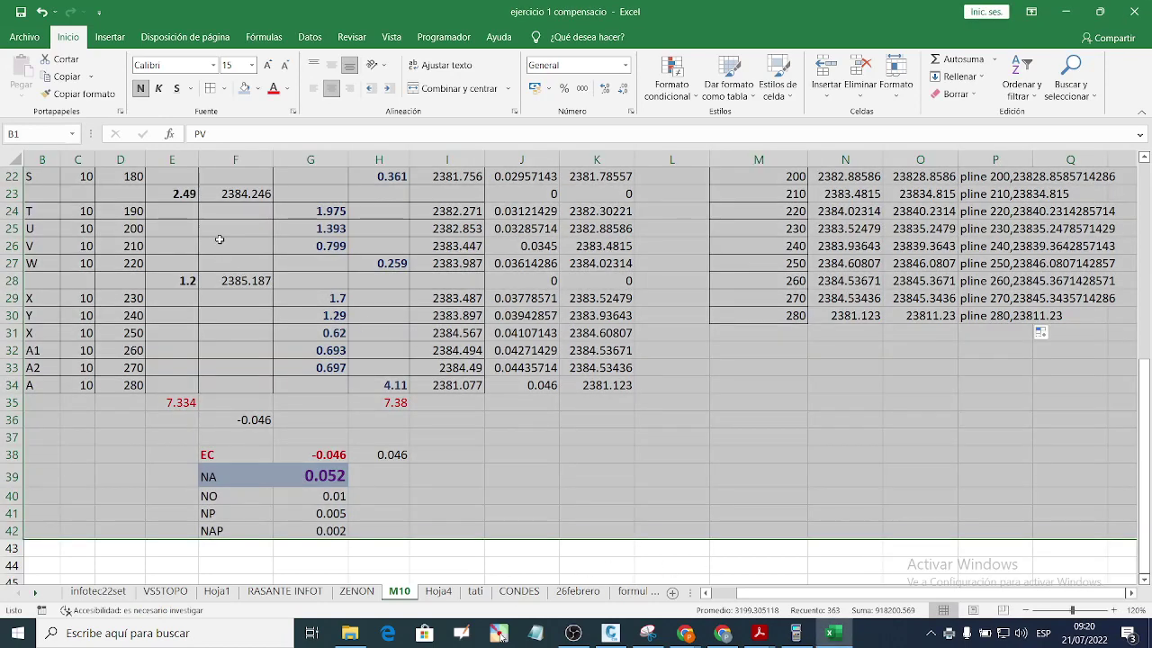
pyautogui.click(25, 37)
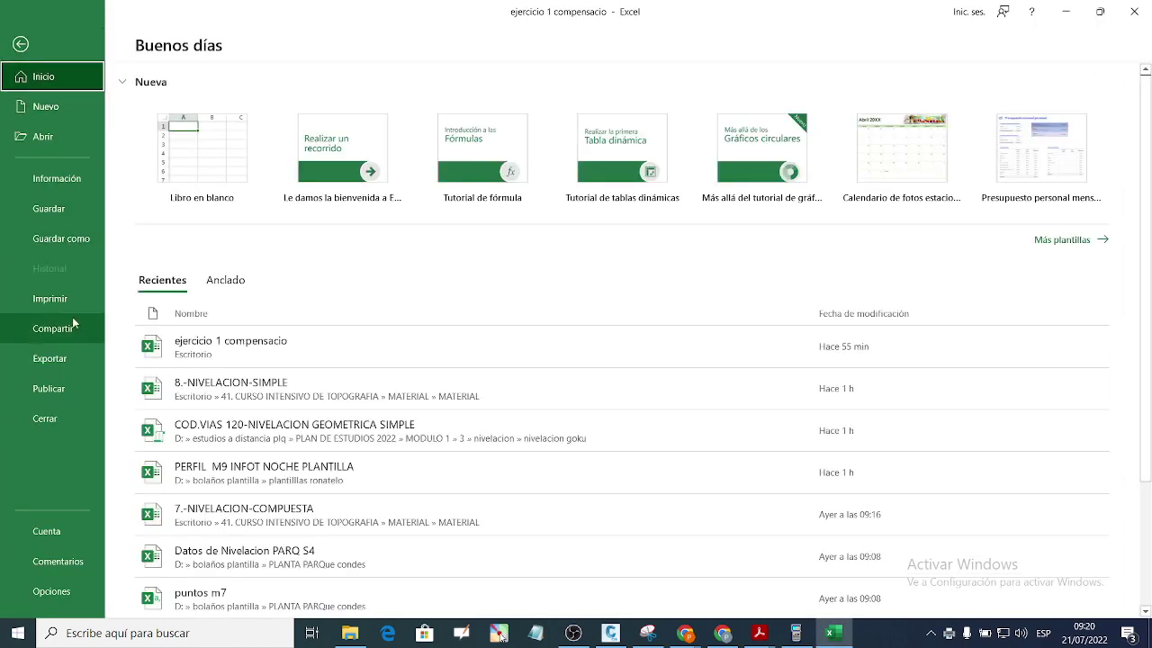
pyautogui.click(69, 360)
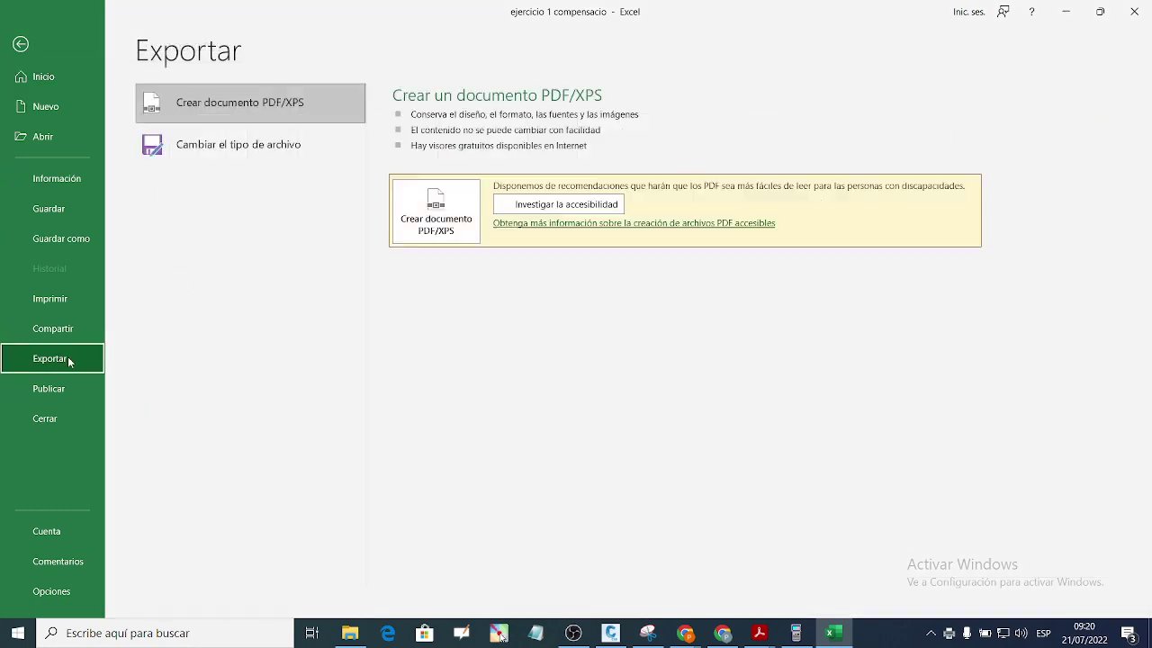
pyautogui.click(432, 223)
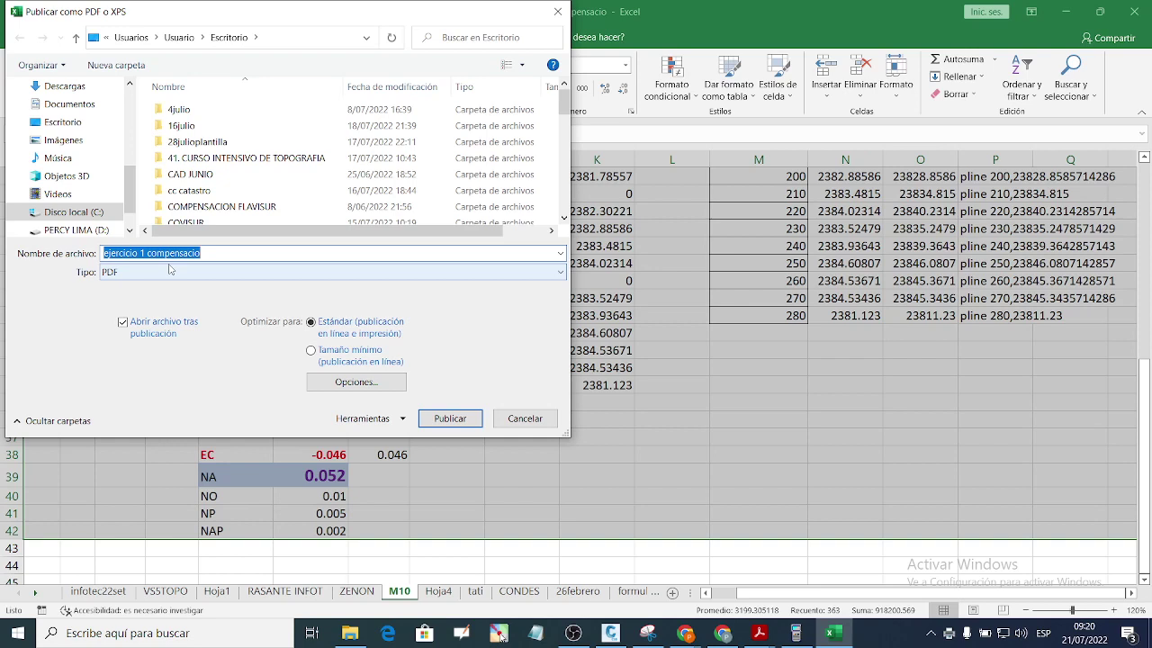
pyautogui.click(207, 255)
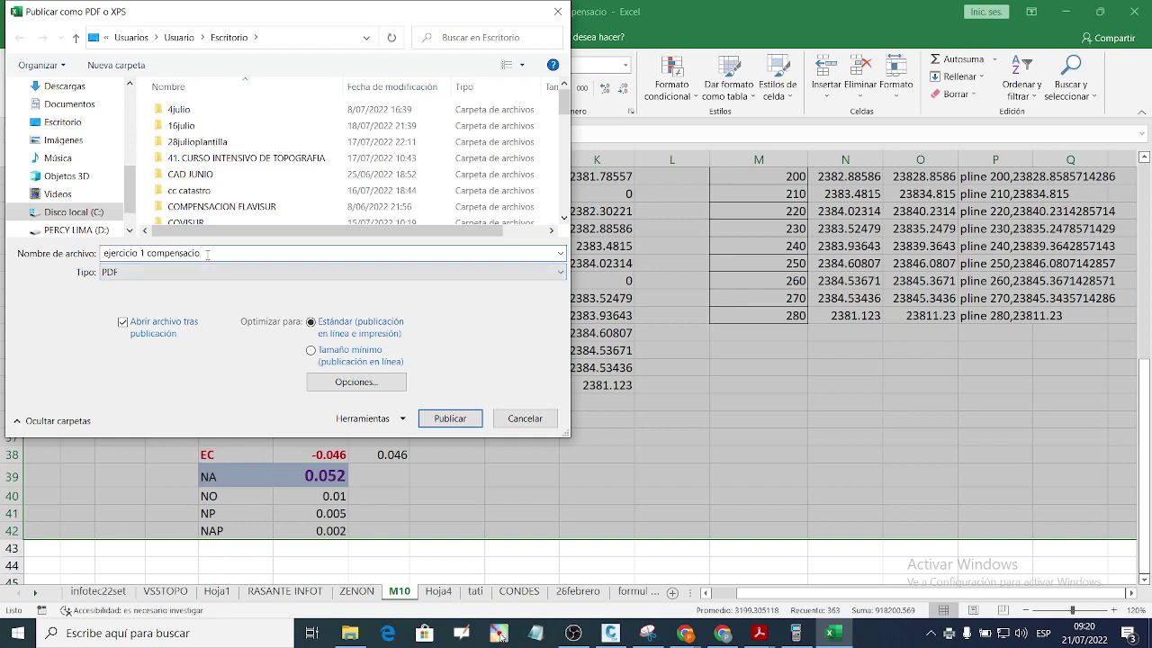
pyautogui.click(449, 419)
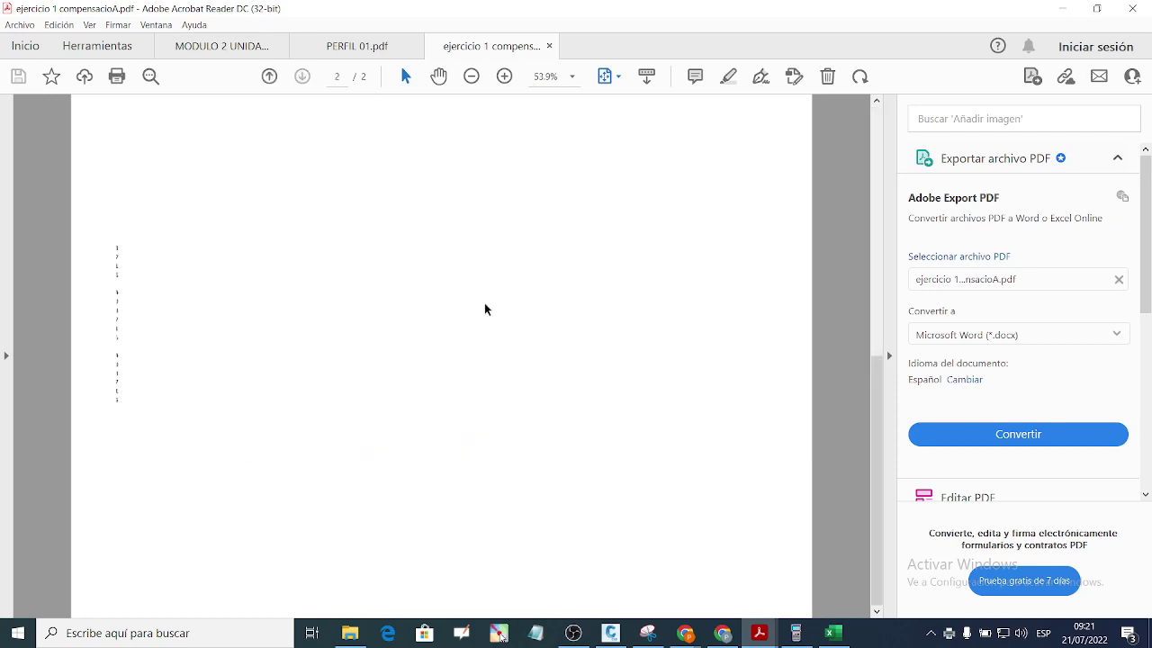
pyautogui.click(1126, 7)
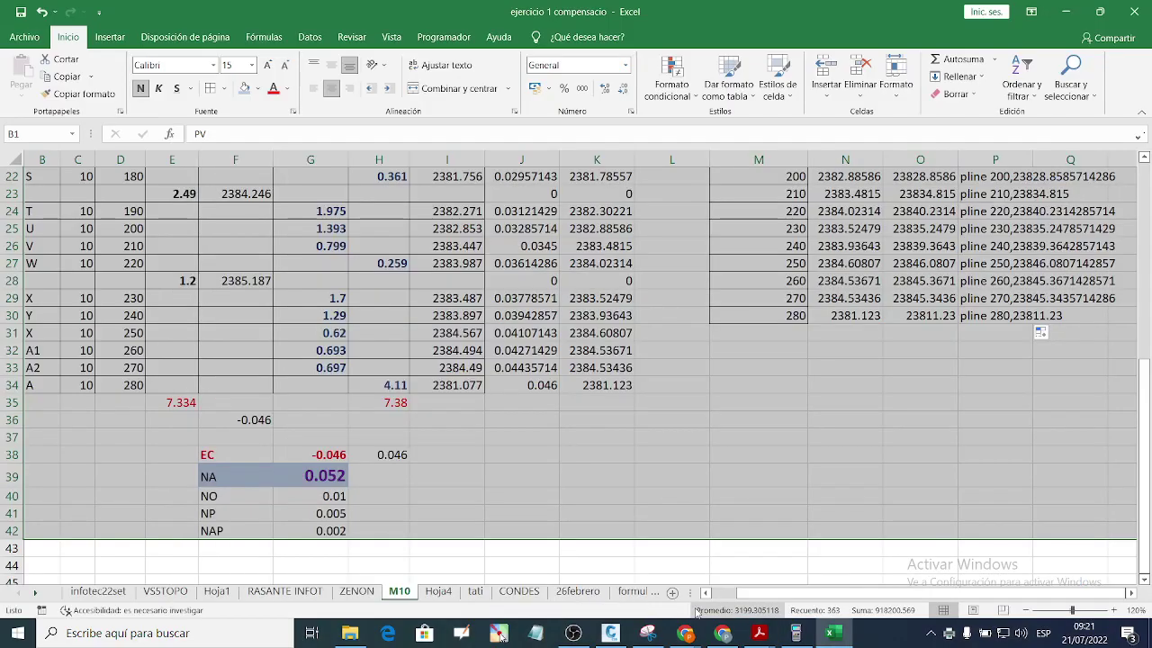
# Step: Switch to the Topografia M9 trabajos group chat in WhatsApp Web and browse the Desktop for a document to attach
pyautogui.click(723, 634)
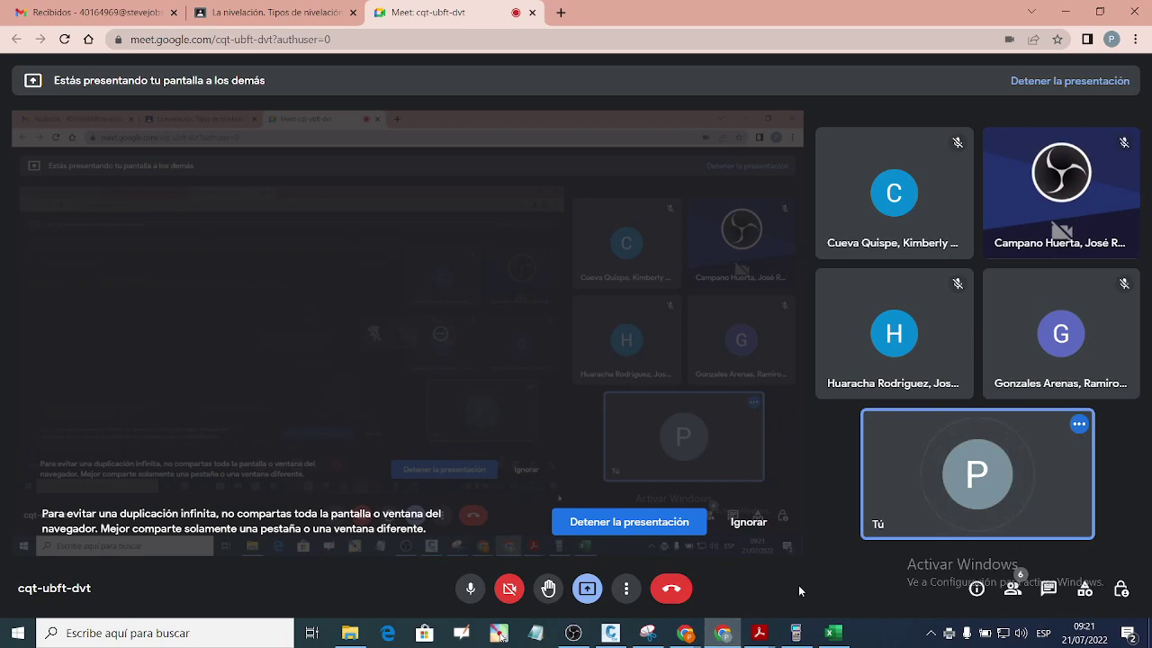
pyautogui.moveTo(693, 634)
pyautogui.click(603, 566)
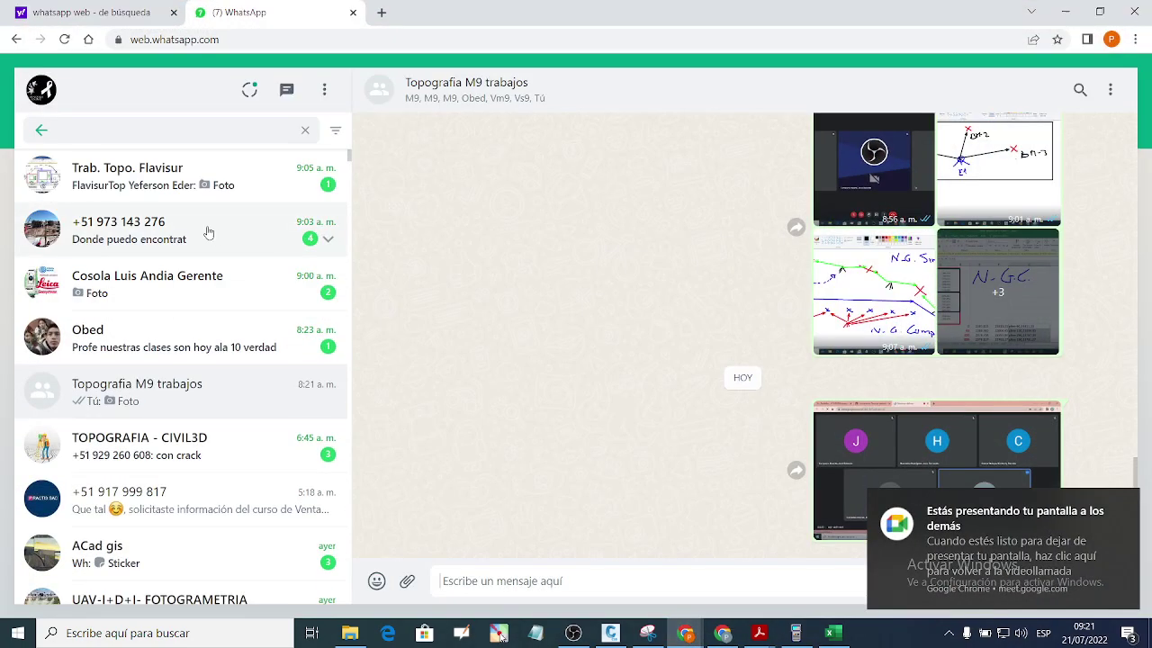
pyautogui.click(407, 580)
pyautogui.click(406, 380)
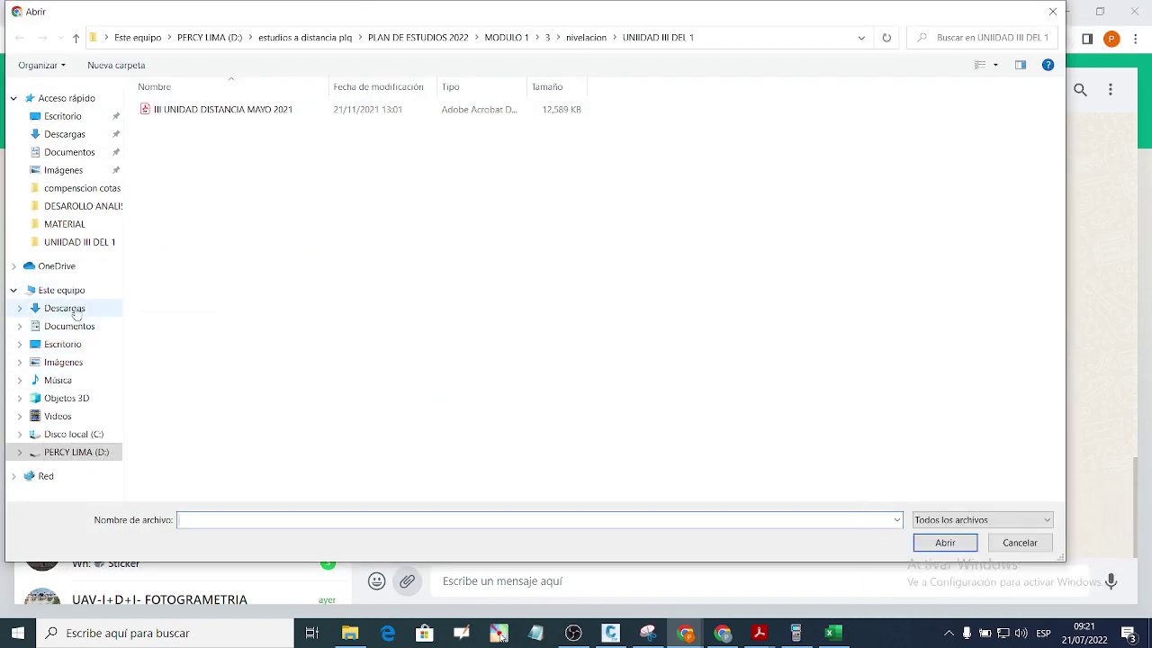
pyautogui.click(68, 117)
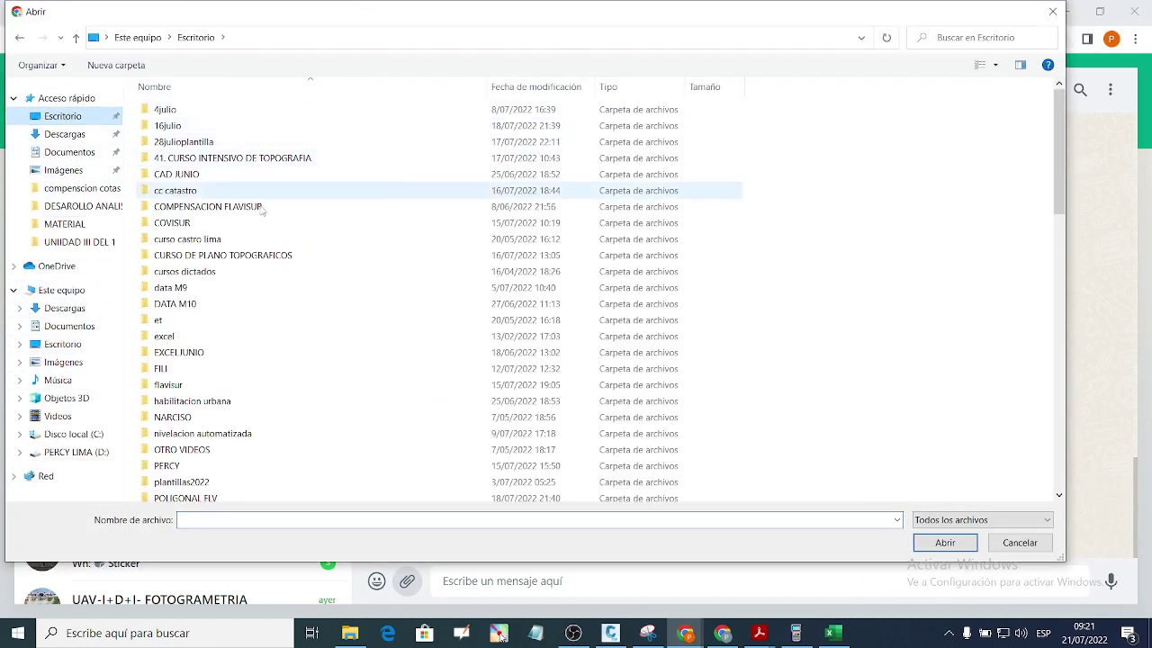
pyautogui.scroll(-10, 360, 368)
pyautogui.scroll(-7, 371, 378)
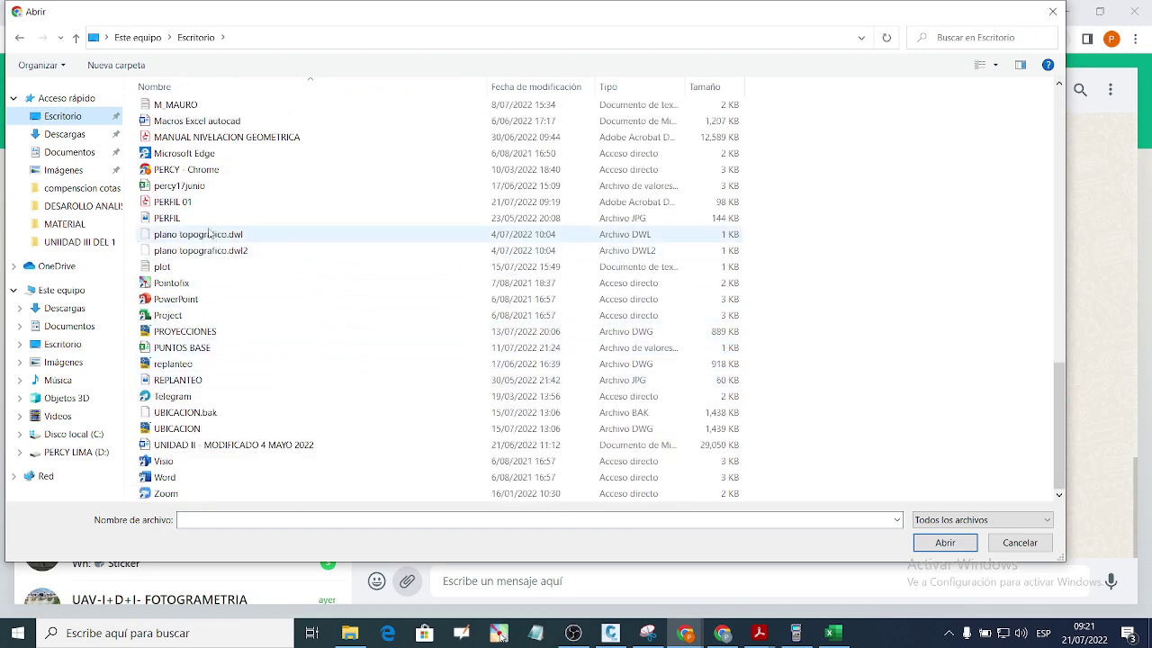
# Step: Attach only the PERFIL 01 PDF and send it to the group chat
pyautogui.click(191, 202)
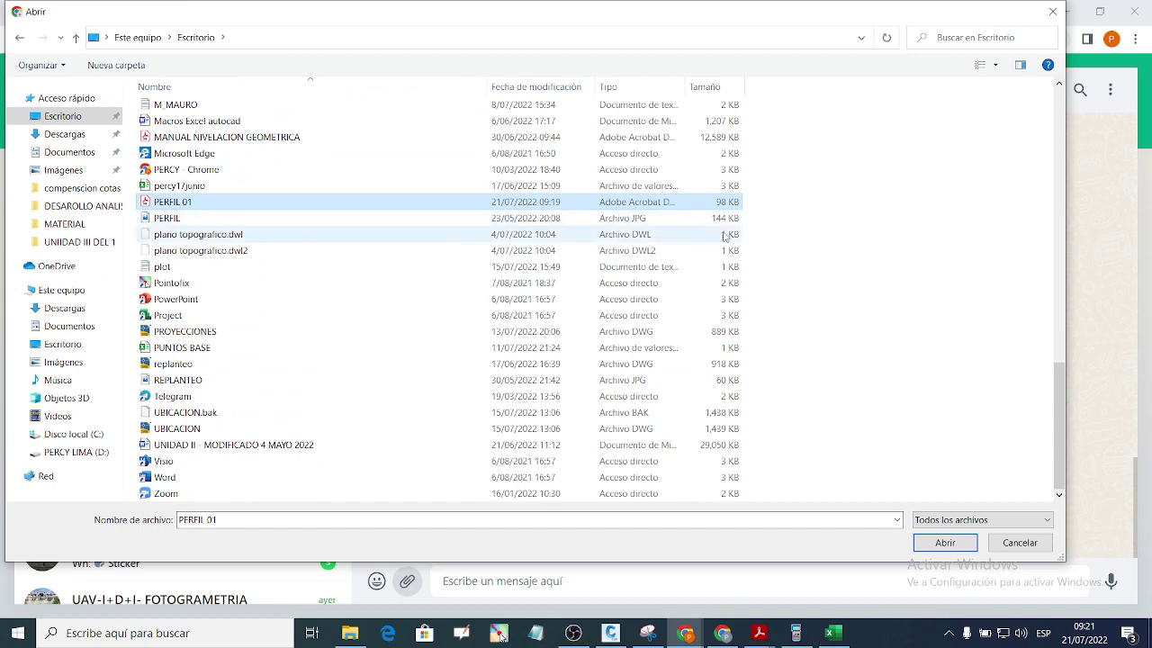
pyautogui.moveTo(758, 218); pyautogui.dragTo(700, 209)
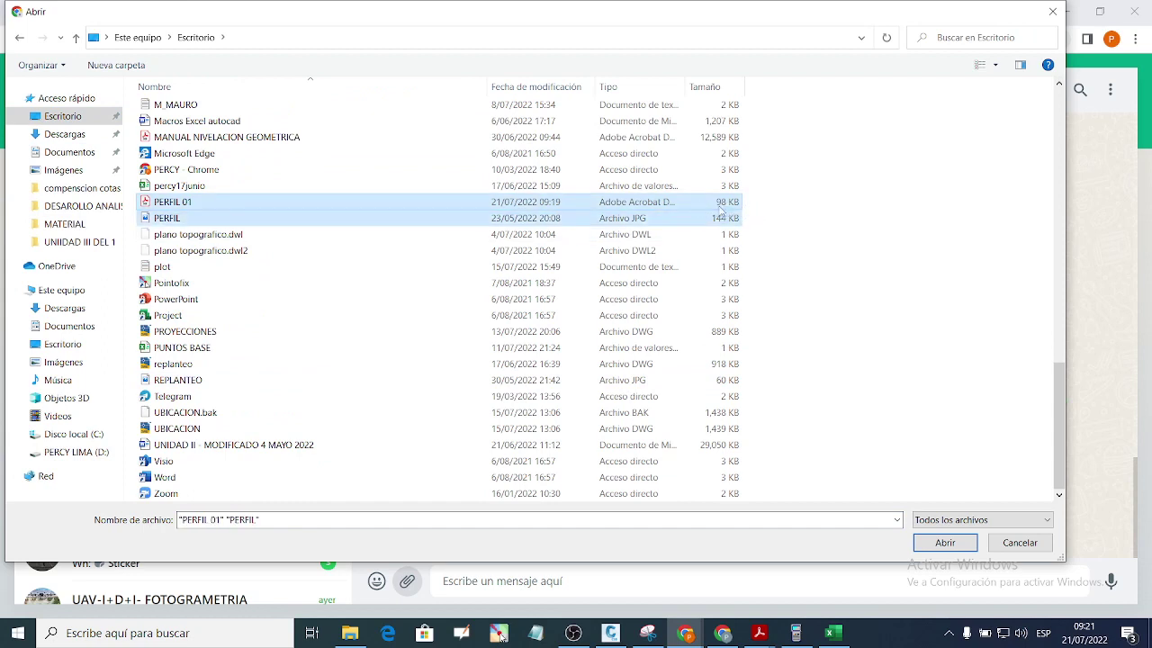
pyautogui.click(705, 204)
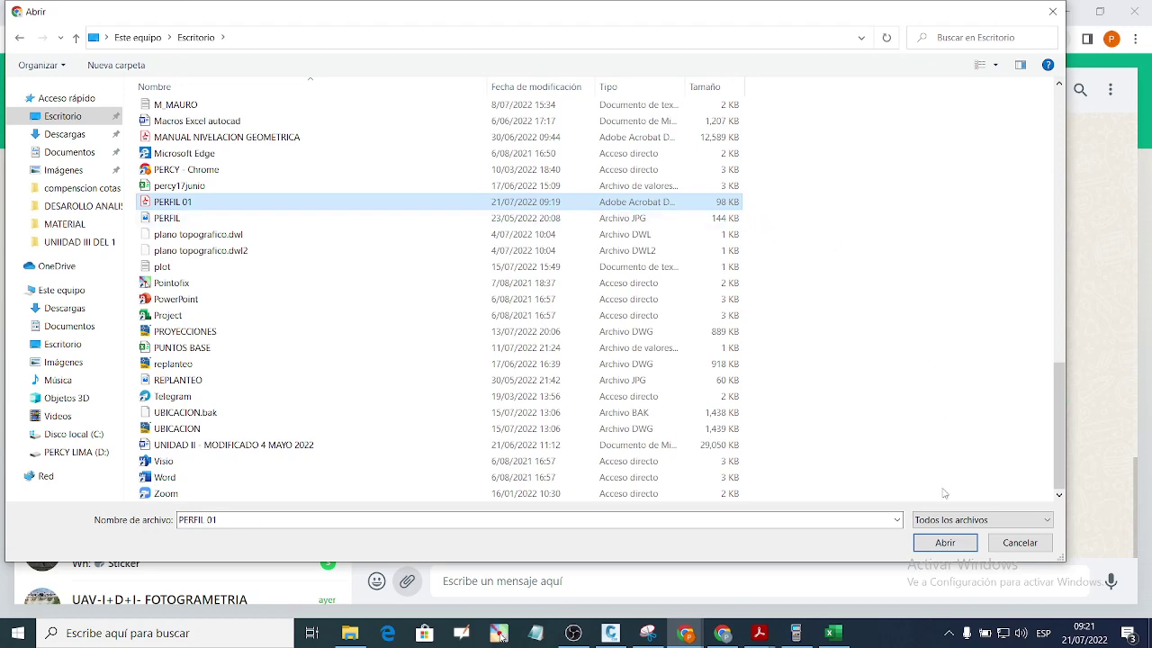
pyautogui.click(953, 542)
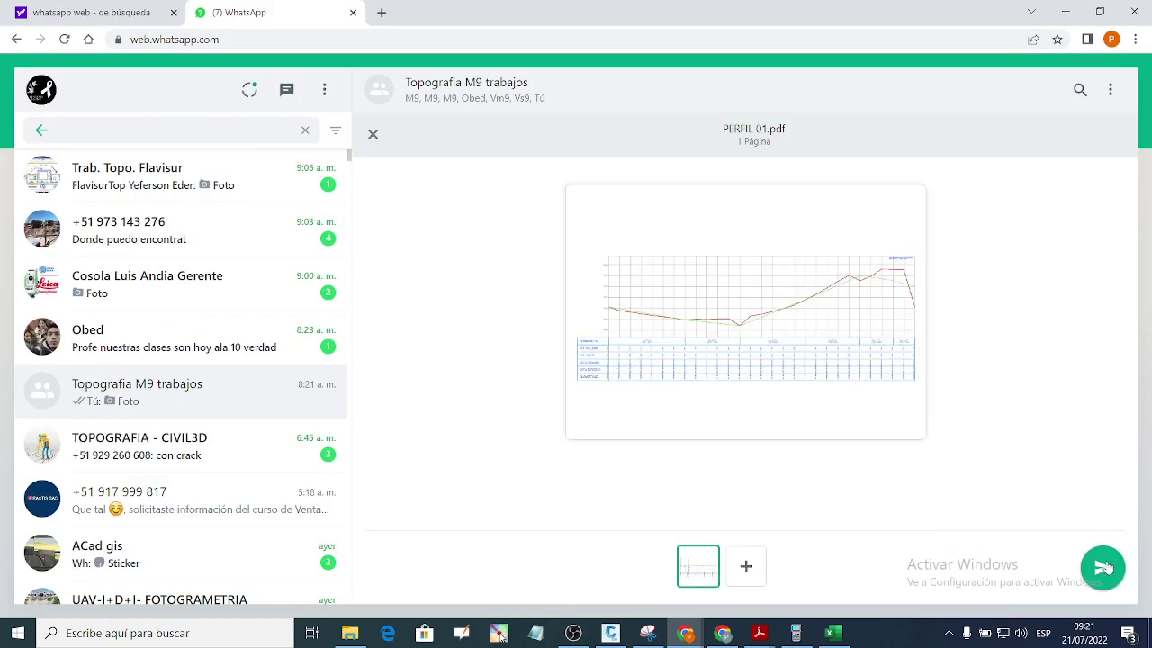
pyautogui.click(1103, 566)
# Step: Attach the ejercicio 1 compensacioA PDF from the Desktop, send it to the group chat, and return to the Excel workbook
pyautogui.click(407, 580)
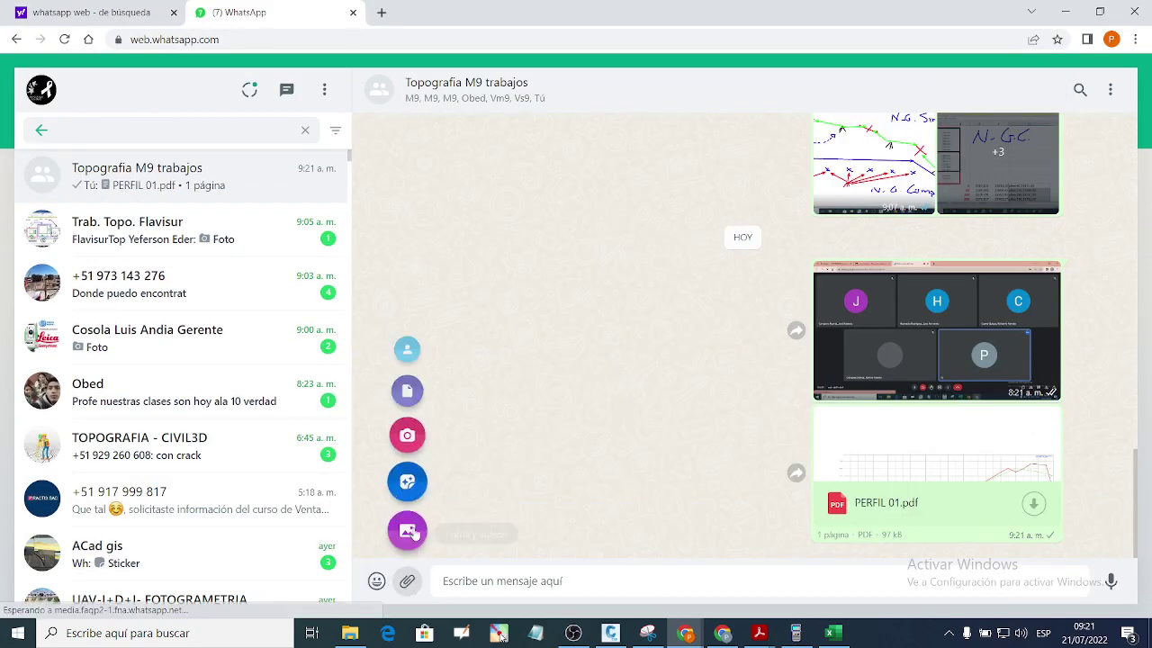
pyautogui.click(406, 390)
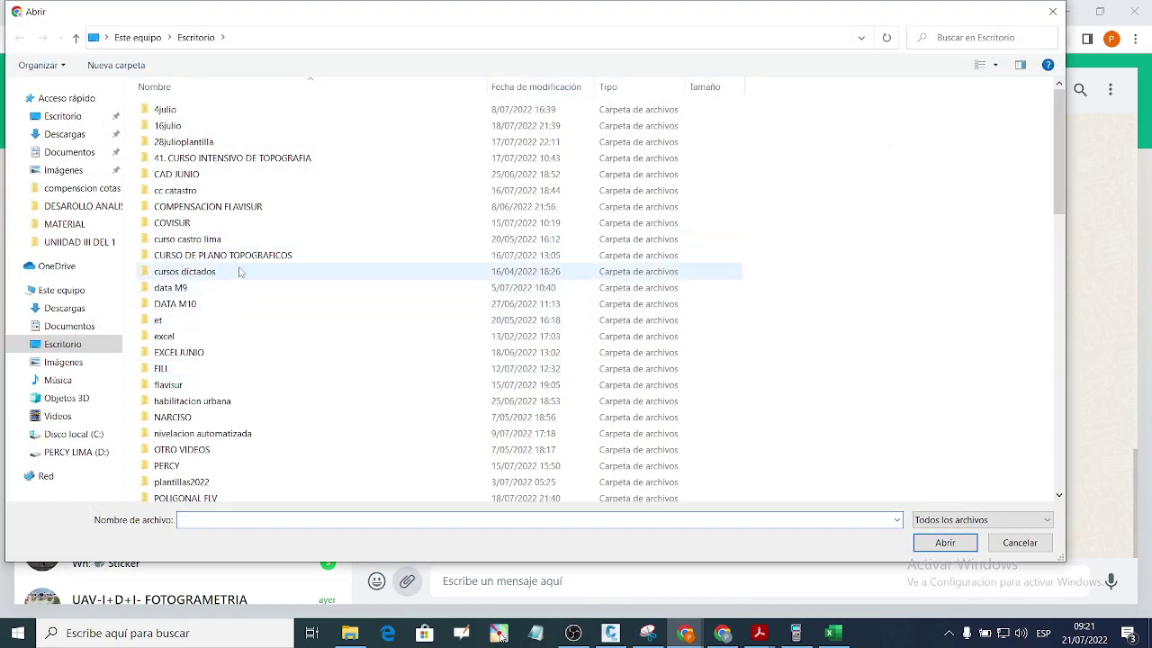
pyautogui.scroll(-10, 288, 333)
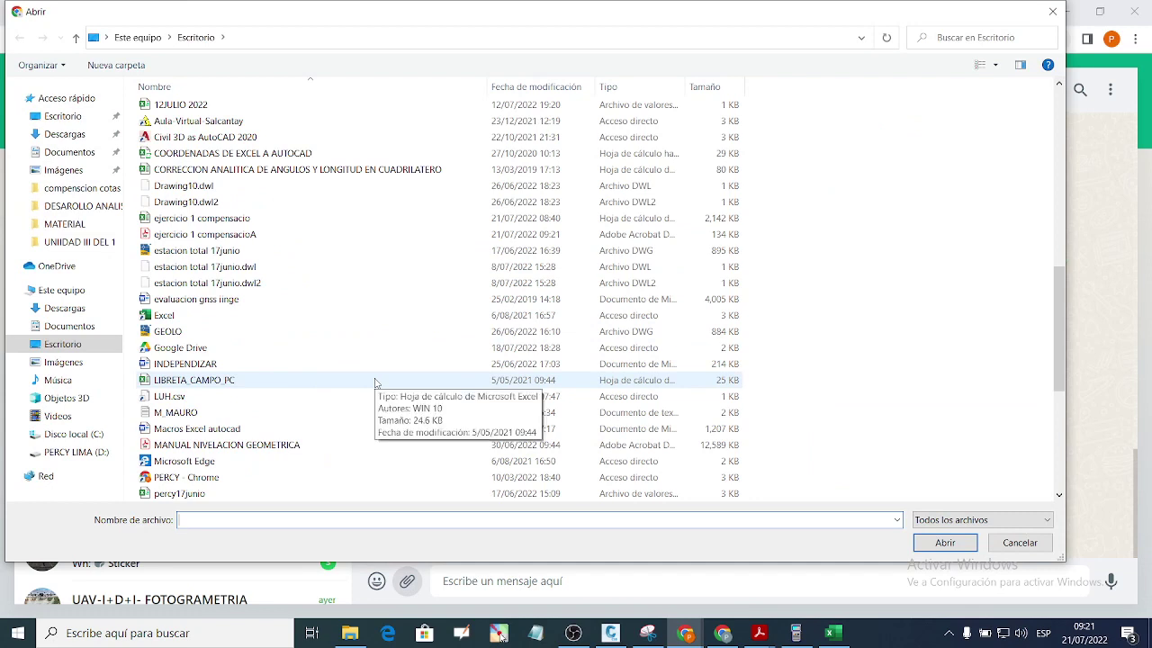
pyautogui.click(266, 242)
pyautogui.click(945, 542)
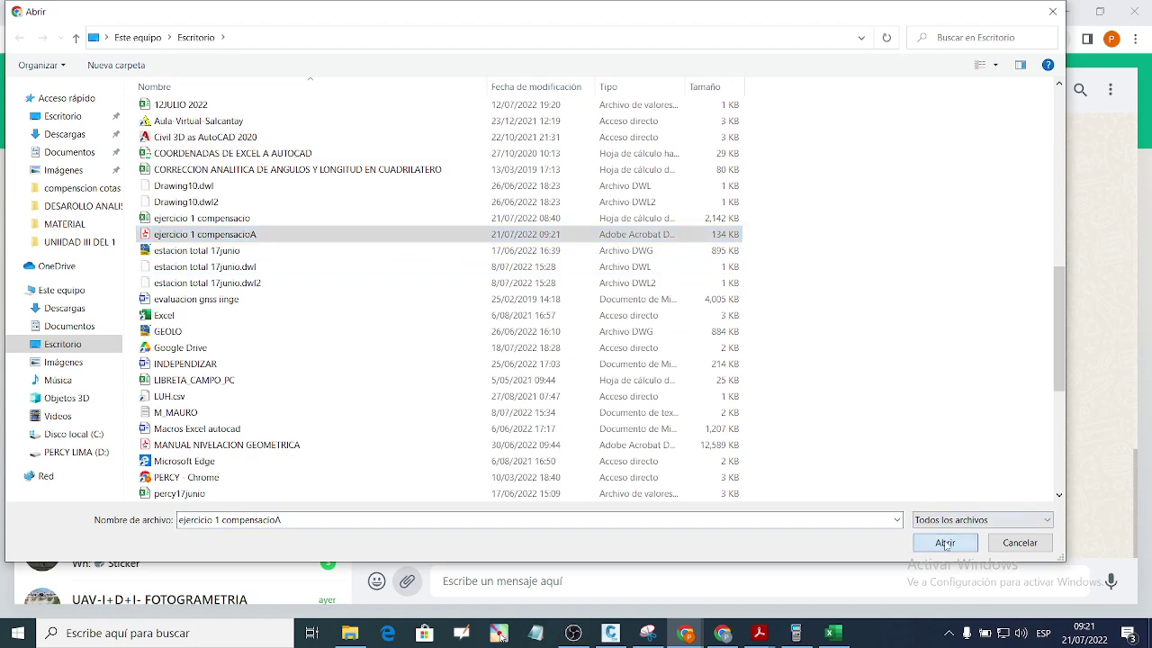
pyautogui.click(1089, 570)
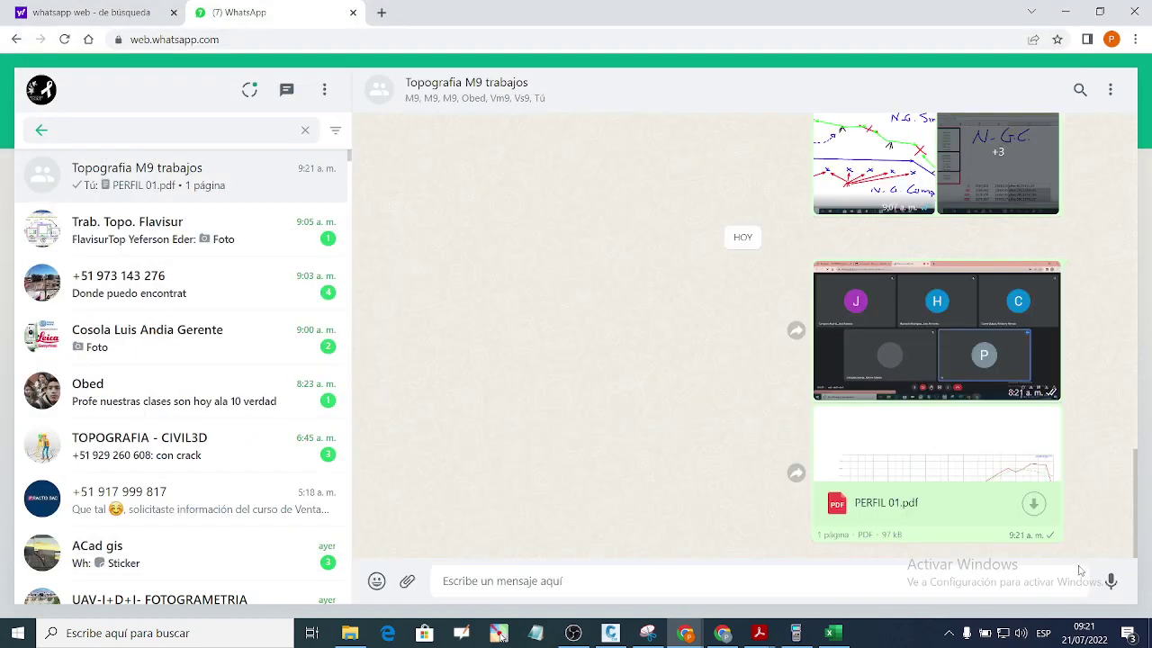
pyautogui.click(1064, 12)
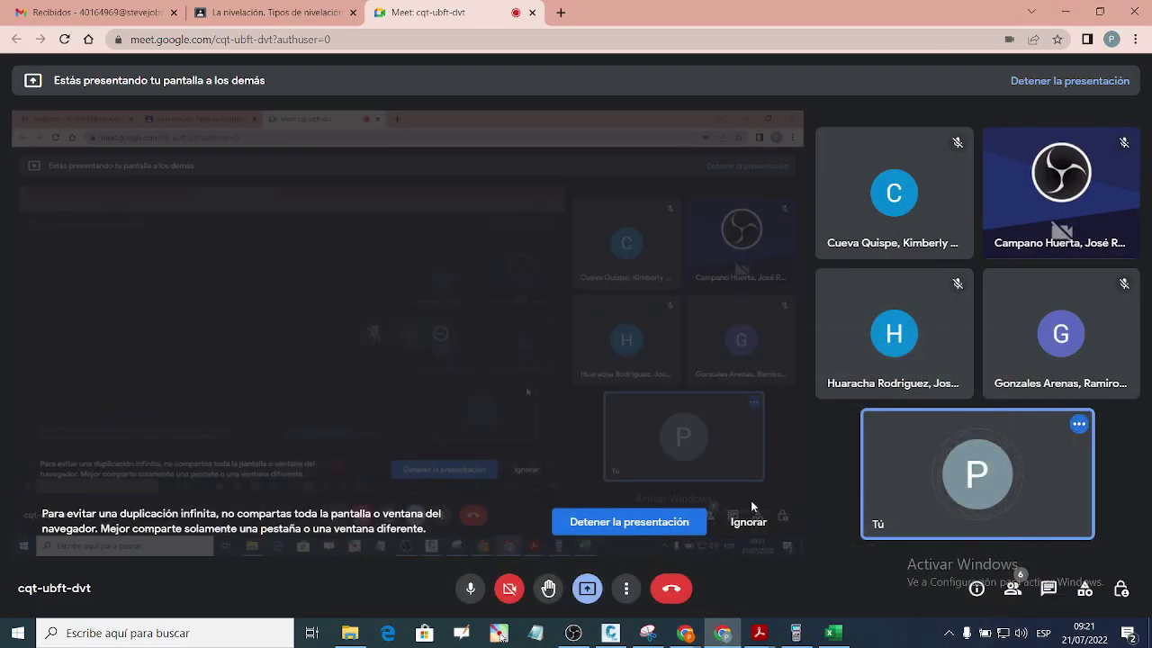
pyautogui.click(833, 632)
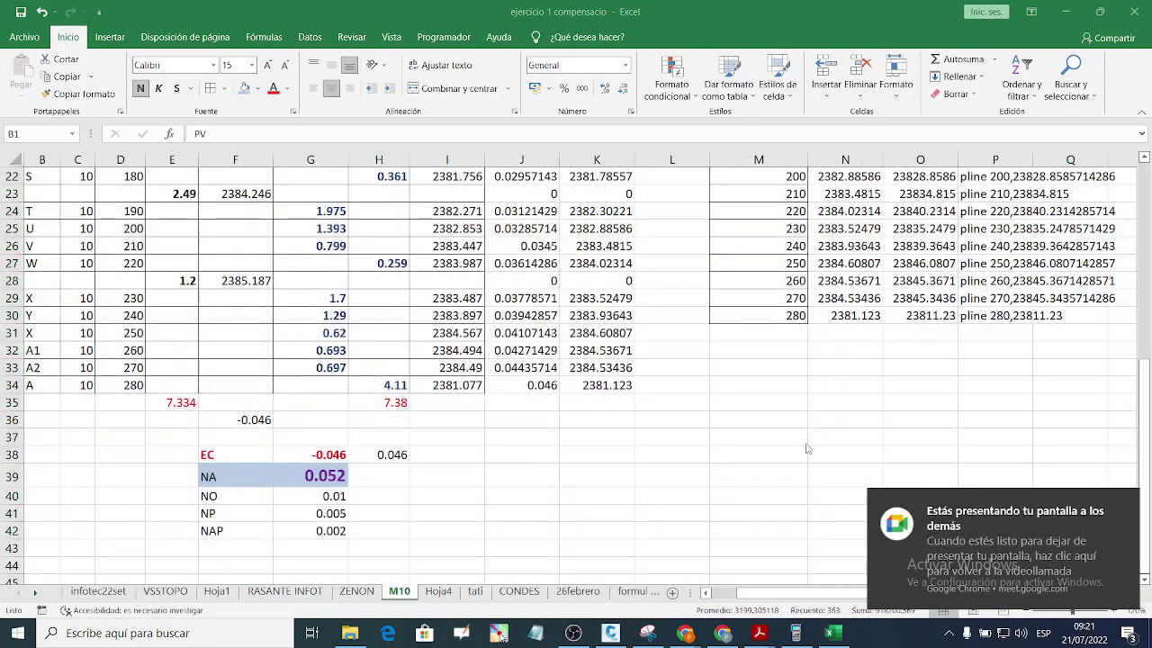
# Step: Color the VT reading in E2 and the VI readings in G3:G8 red
pyautogui.scroll(7, 589, 345)
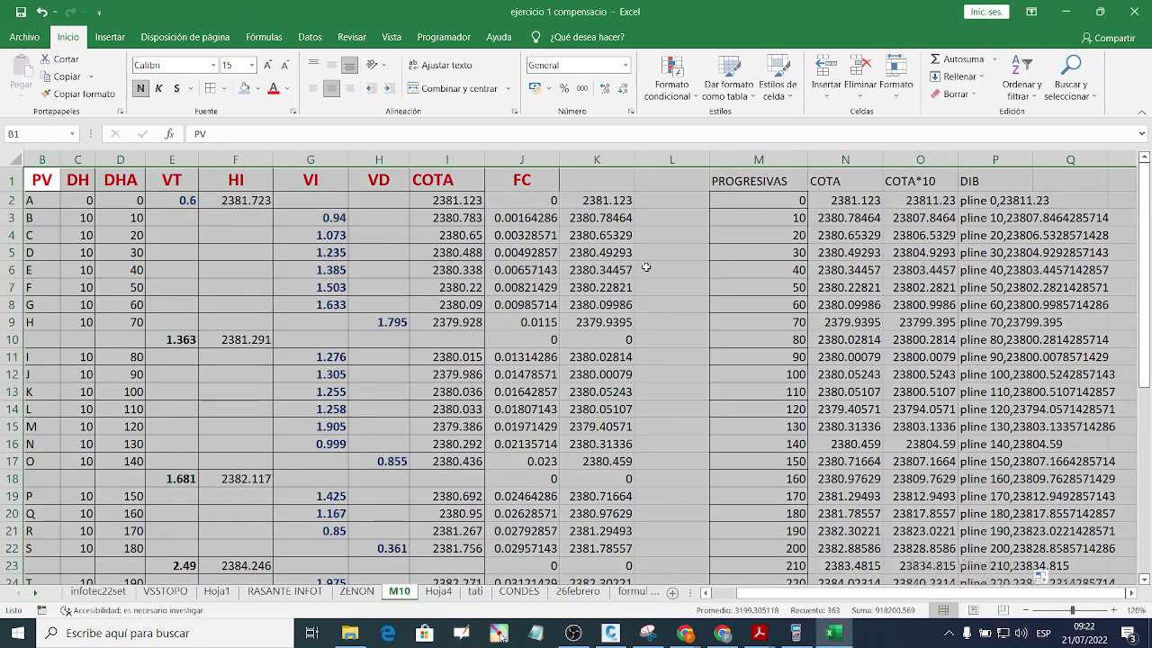
pyautogui.click(646, 267)
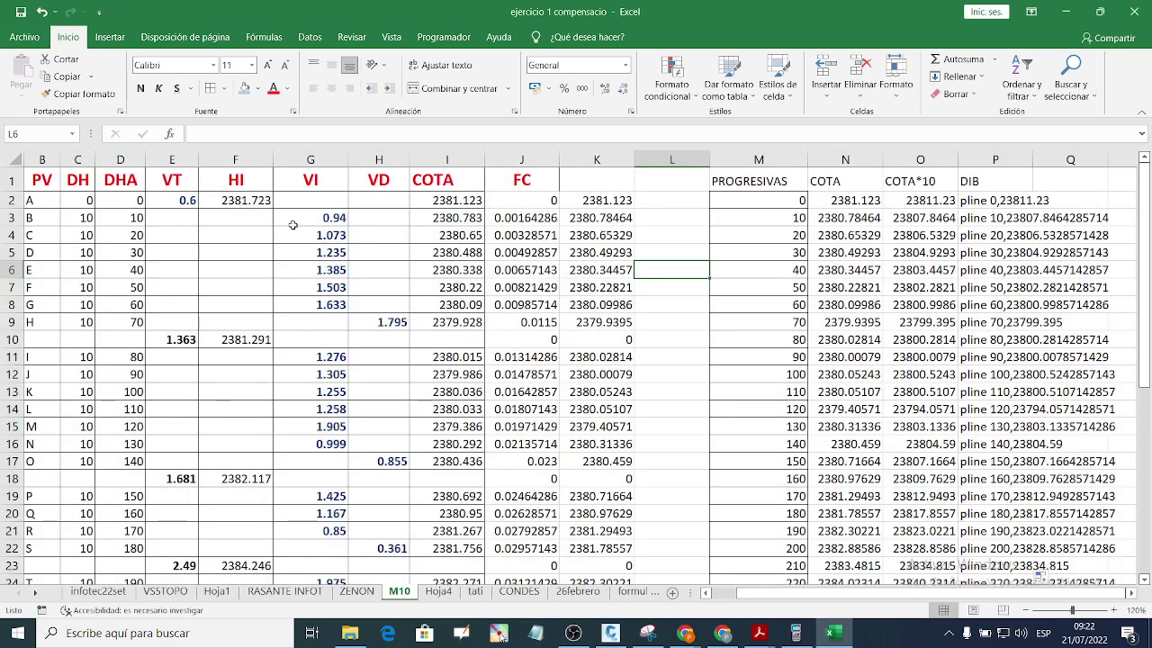
pyautogui.click(191, 203)
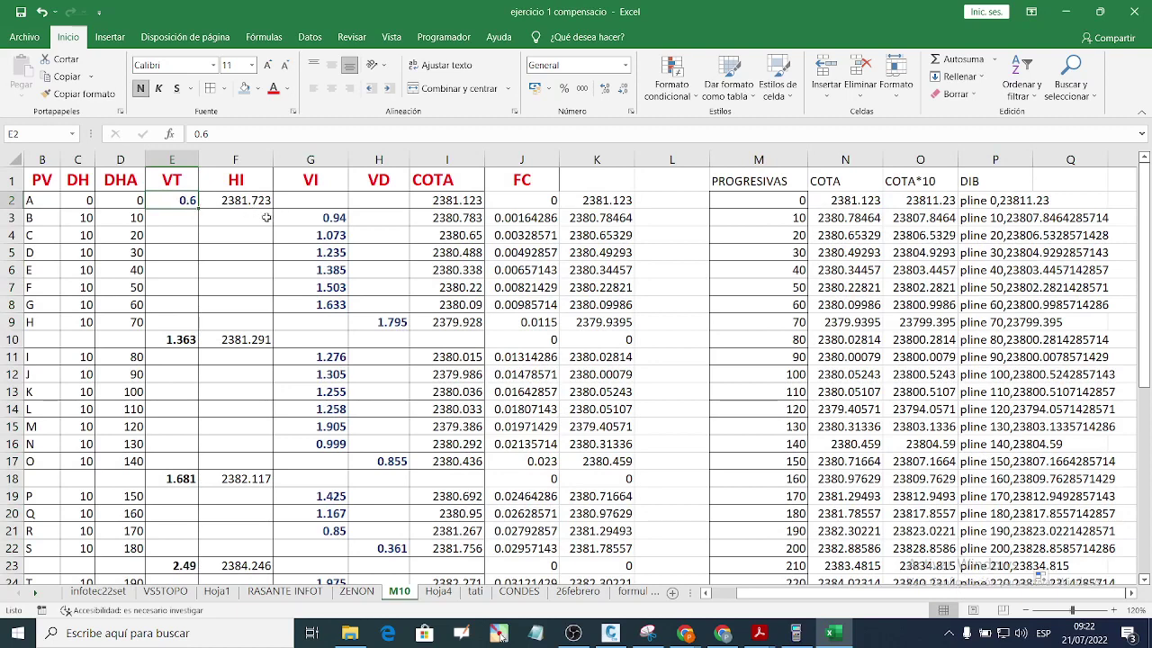
pyautogui.click(273, 89)
pyautogui.moveTo(322, 213); pyautogui.dragTo(331, 306)
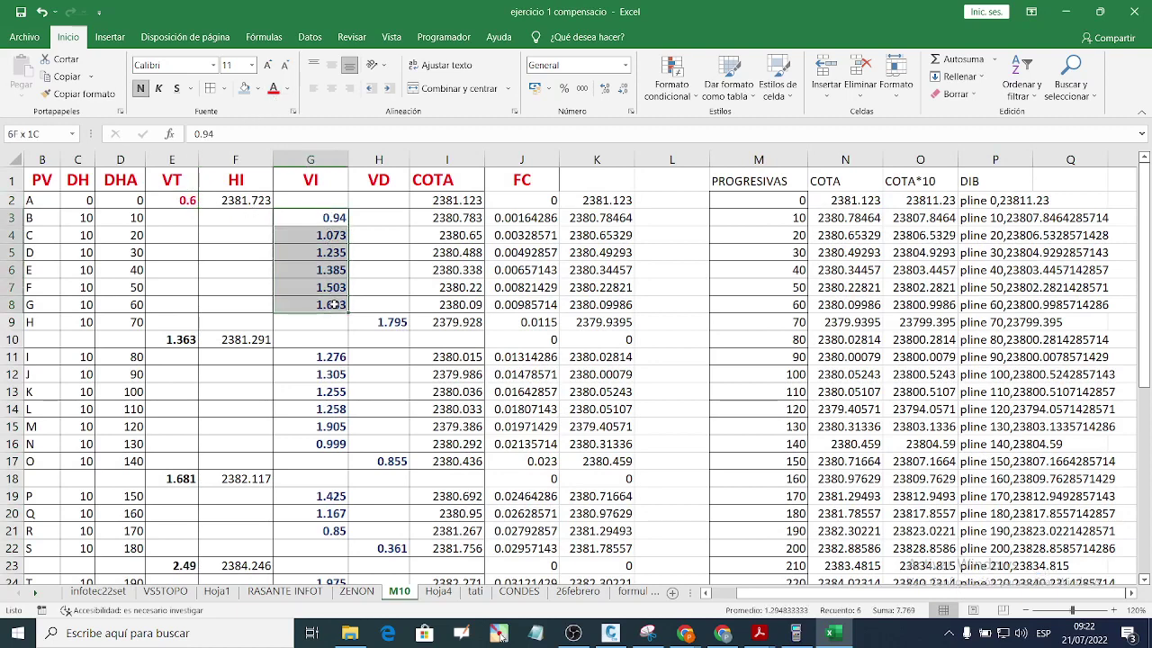
pyautogui.click(273, 88)
# Step: Change the font color of the VT reading in E10 and the VI readings in G11:G16 to red
pyautogui.click(182, 337)
pyautogui.click(273, 89)
pyautogui.moveTo(335, 358); pyautogui.dragTo(328, 445)
pyautogui.click(274, 89)
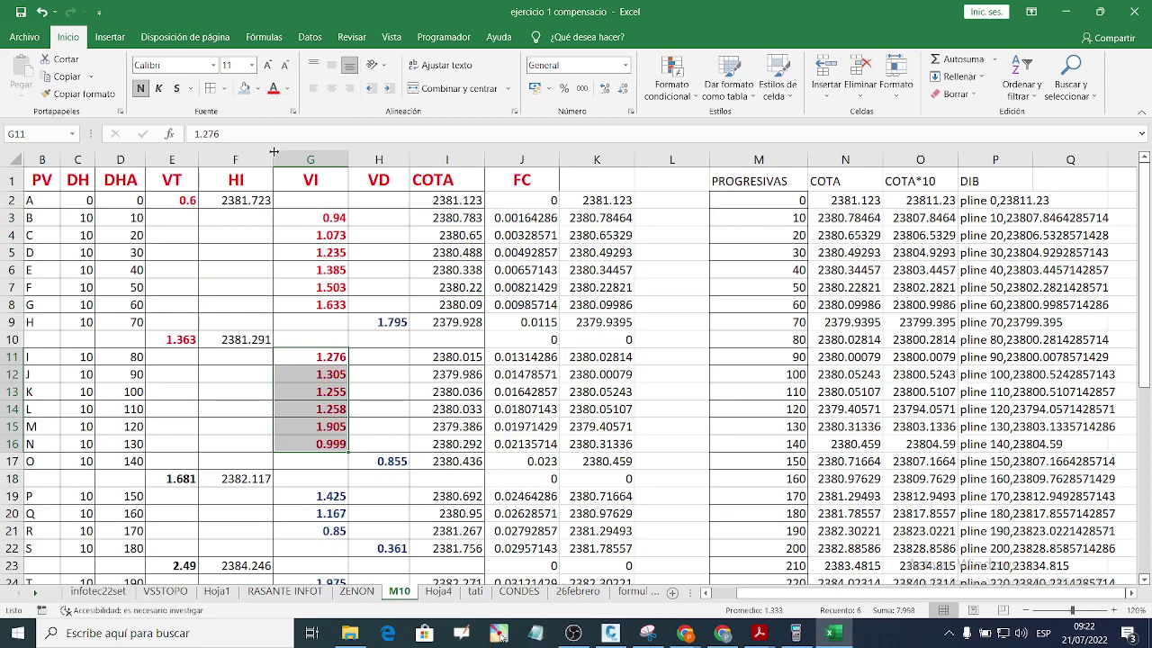
# Step: Apply red font color to the VT reading in E18 and the VI readings in G19:G21
pyautogui.click(179, 481)
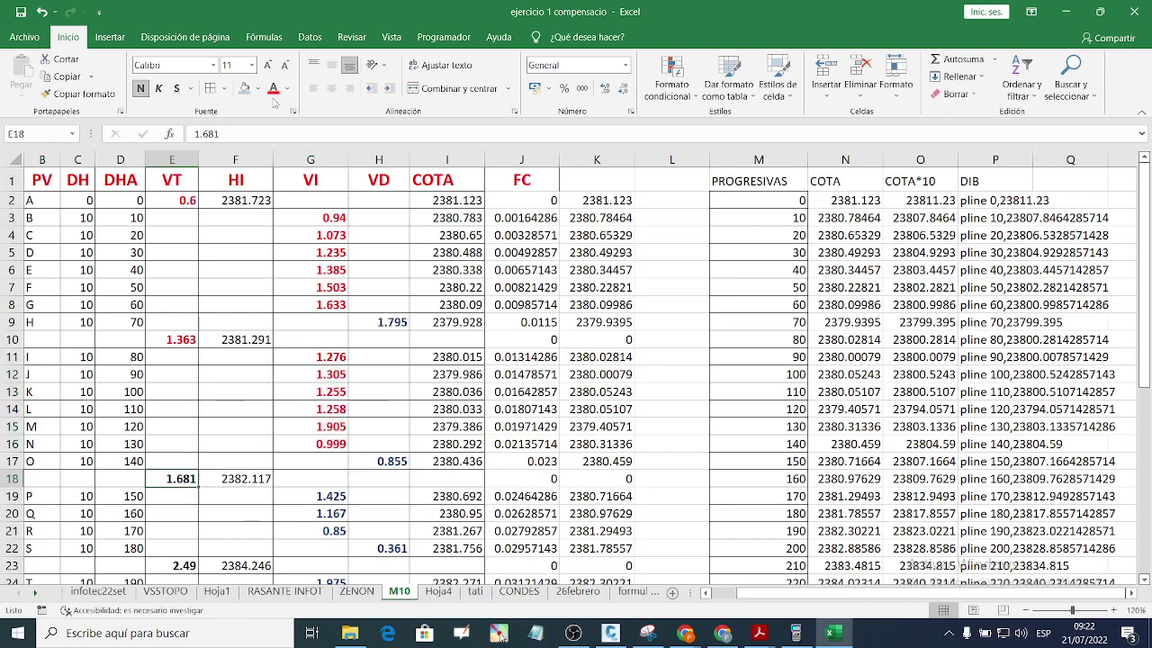
pyautogui.click(274, 89)
pyautogui.scroll(-2, 355, 431)
pyautogui.moveTo(326, 381); pyautogui.dragTo(329, 422)
pyautogui.click(273, 89)
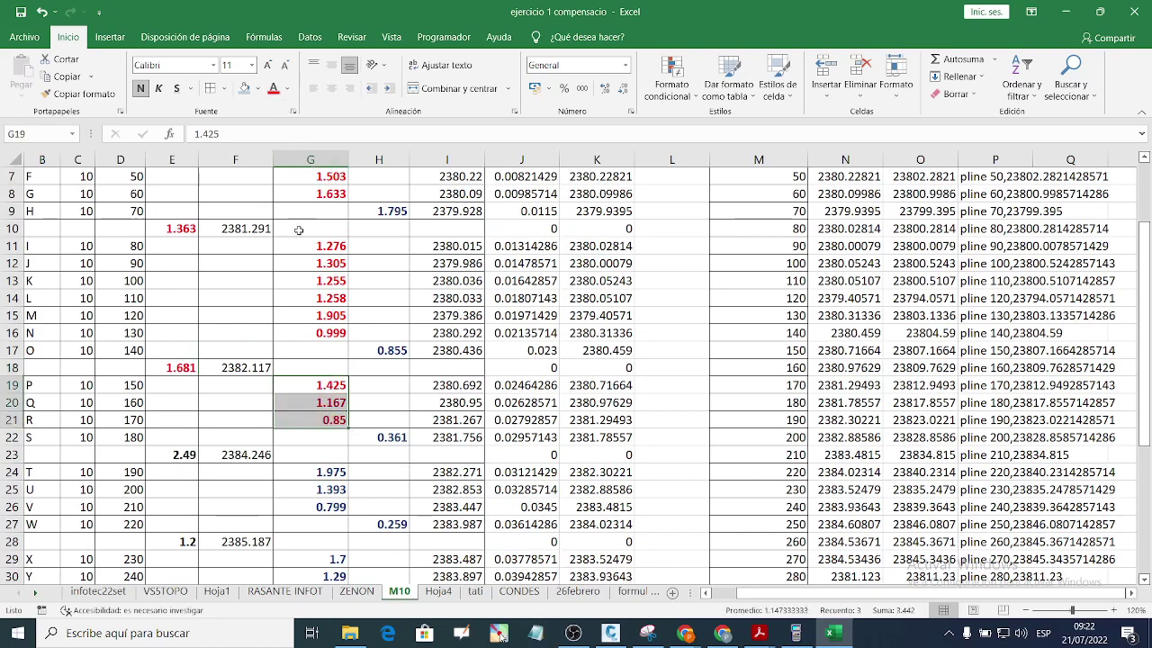
# Step: Make the VT reading in E23 and the VI readings in G24:G26 red
pyautogui.click(184, 457)
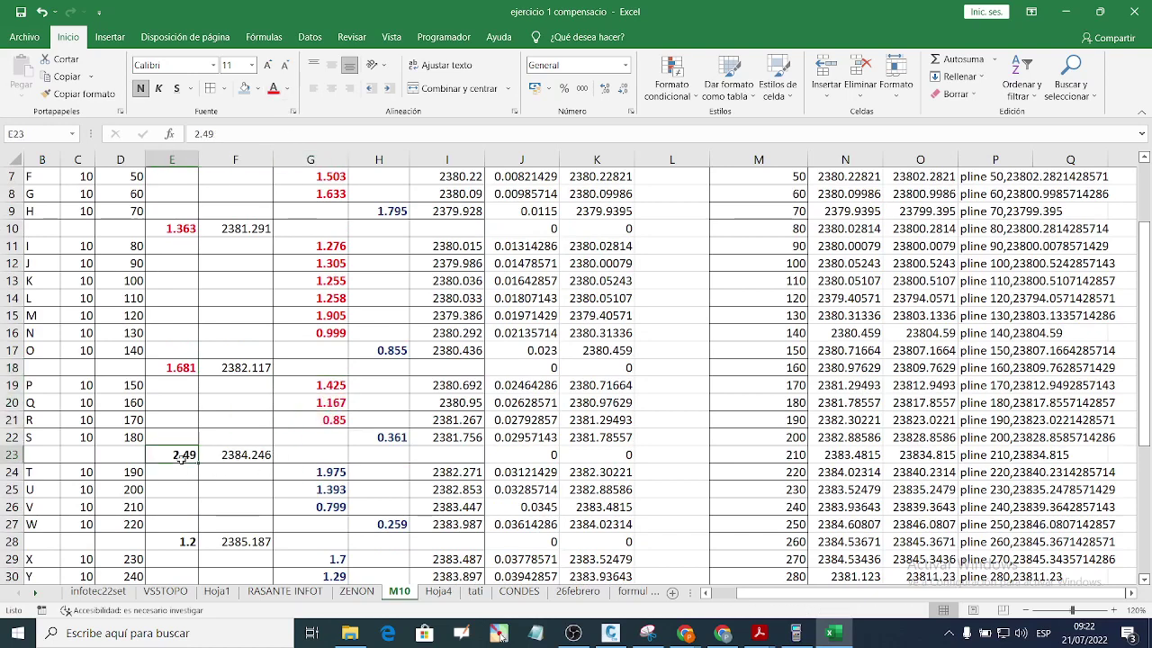
pyautogui.click(273, 90)
pyautogui.scroll(-2, 329, 374)
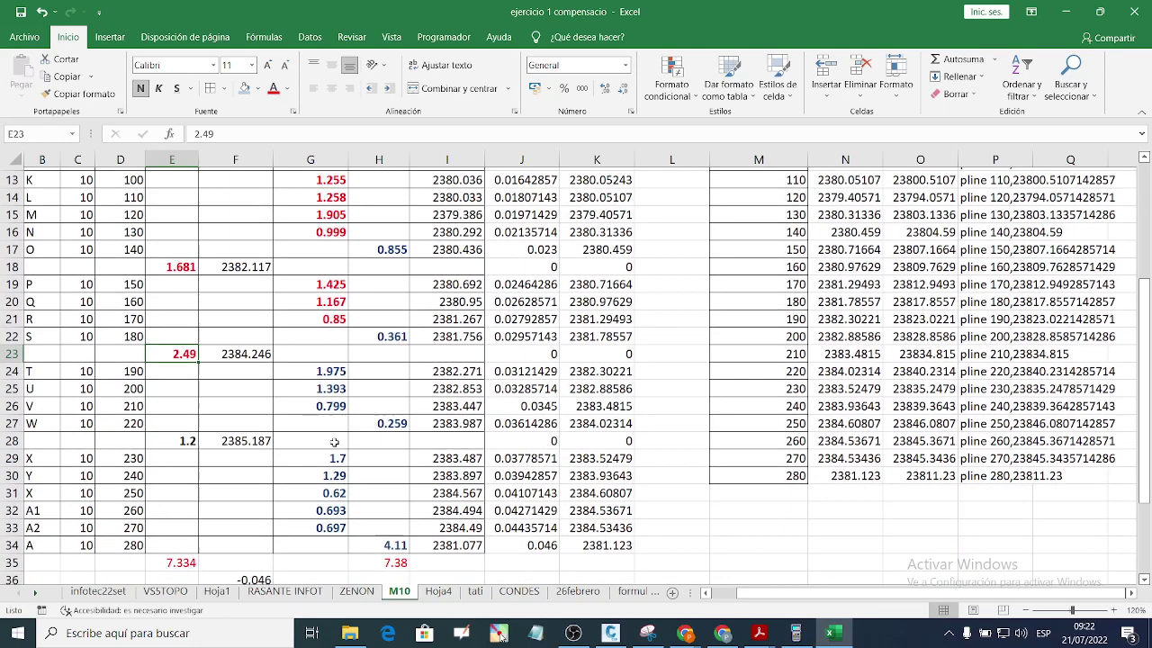
pyautogui.moveTo(329, 367); pyautogui.dragTo(329, 404)
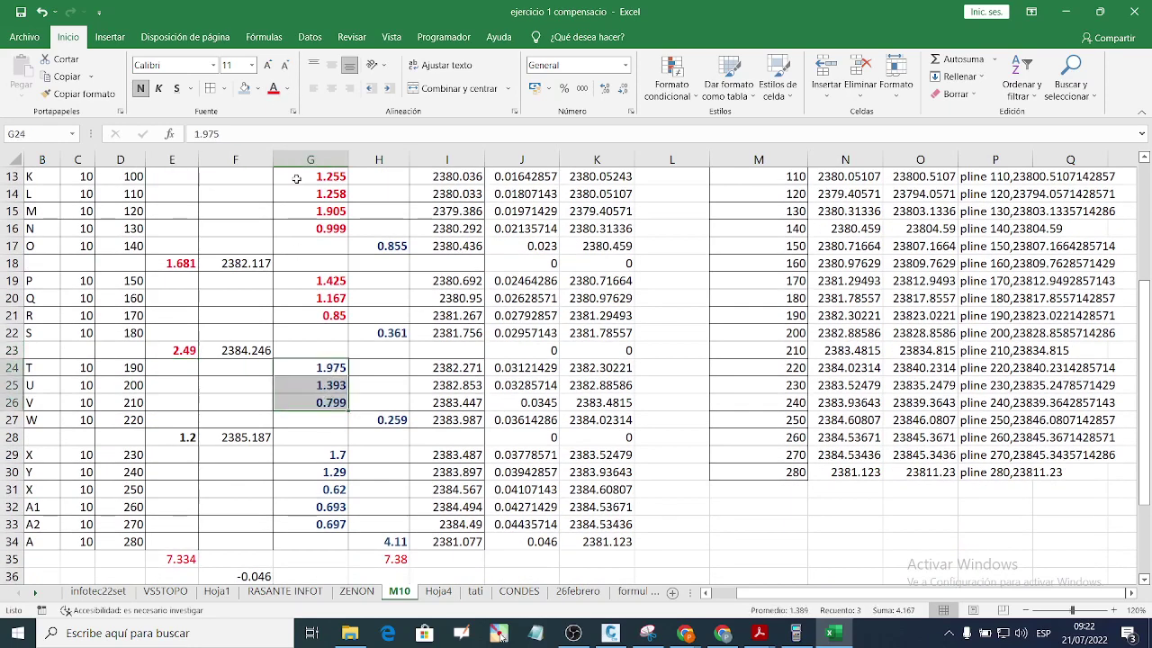
pyautogui.click(273, 90)
# Step: Apply red font color to the VT reading in E28 and the VI readings in G29:G33
pyautogui.click(187, 437)
pyautogui.click(274, 90)
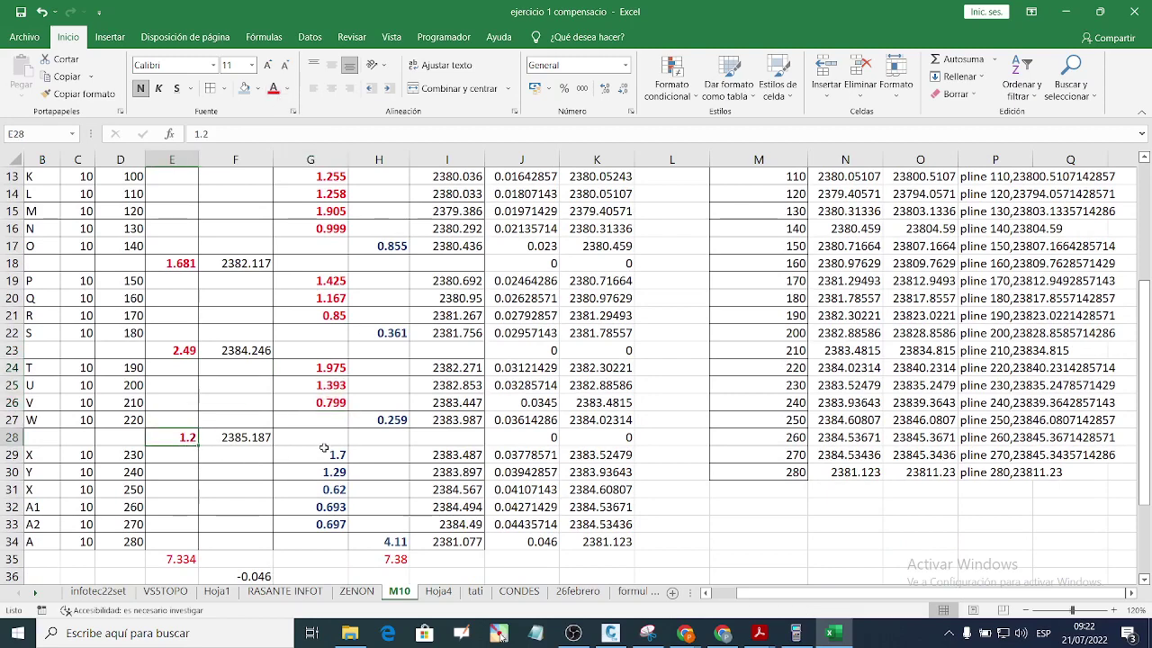
pyautogui.moveTo(325, 454); pyautogui.dragTo(359, 540)
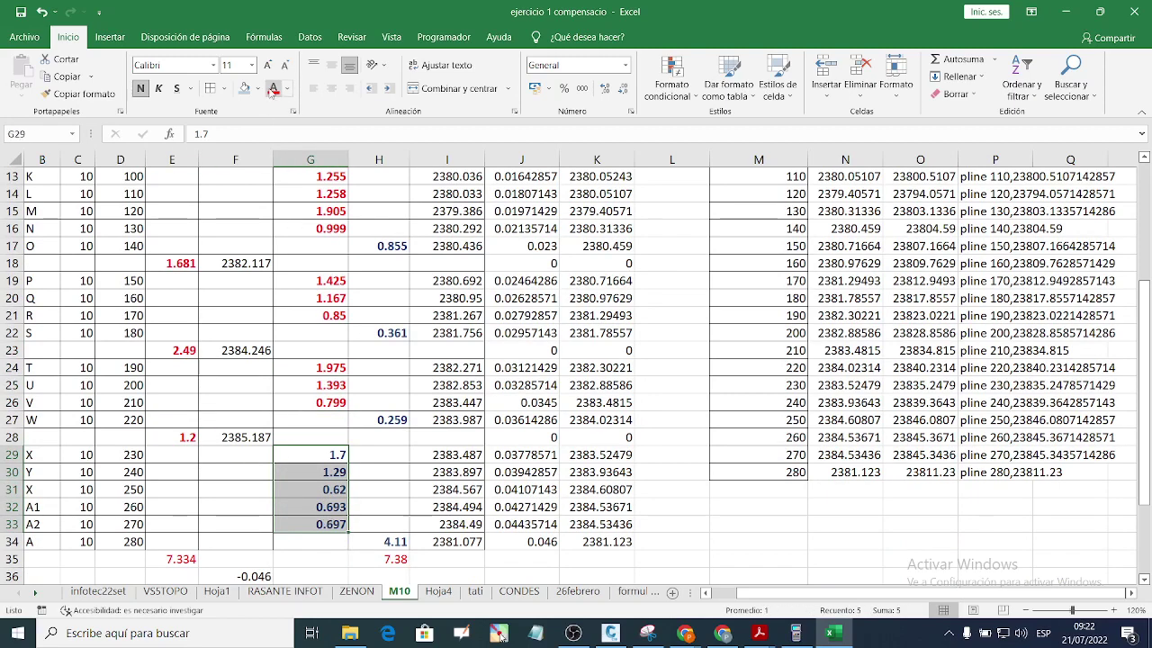
# Step: Review the red field readings, the closure error and tolerance block, and the PROGRESIVAS, COTA and DIB columns of sheet M10
pyautogui.scroll(4, 589, 336)
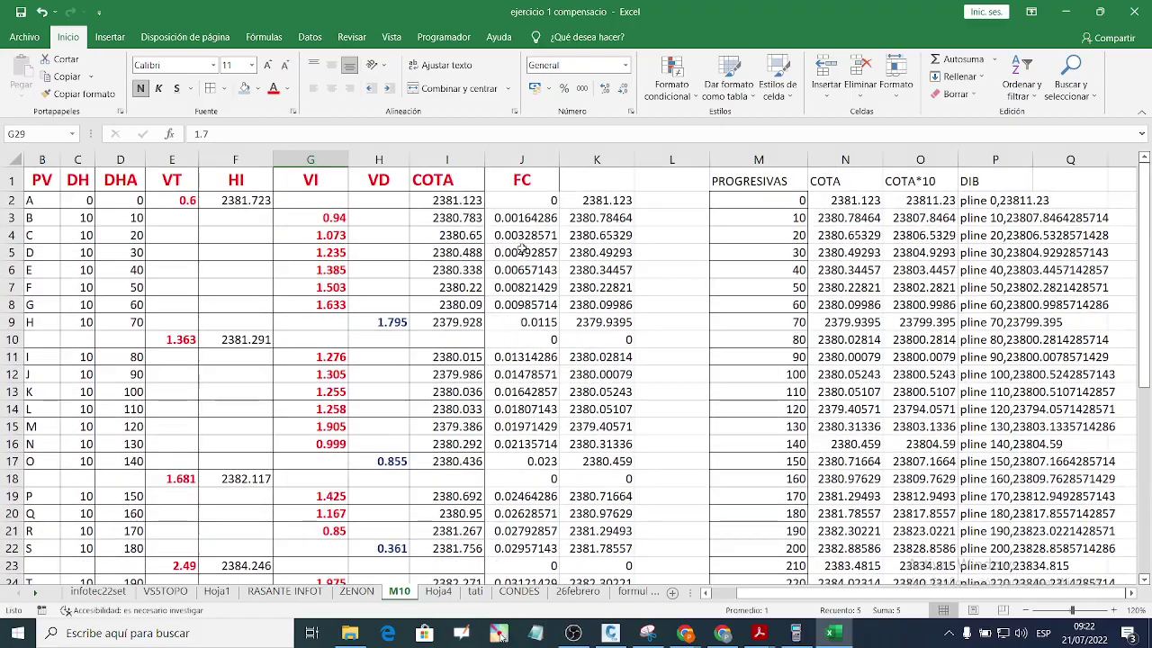
pyautogui.scroll(-6, 590, 335)
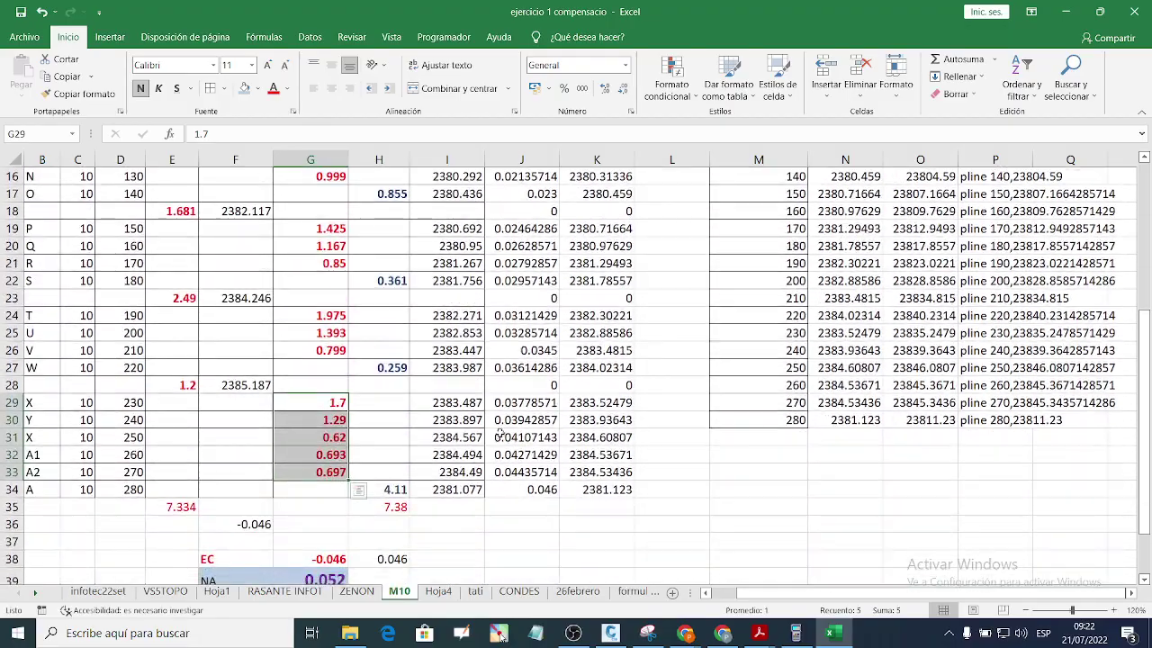
pyautogui.scroll(1, 498, 440)
pyautogui.scroll(-2, 513, 468)
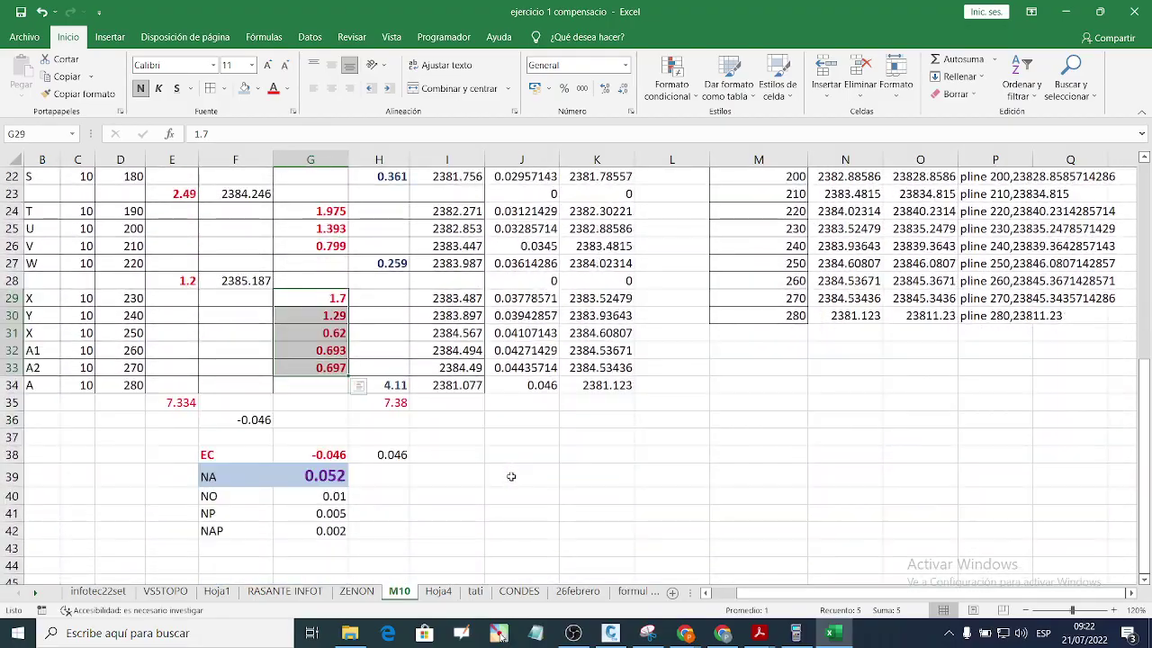
pyautogui.scroll(2, 522, 460)
pyautogui.scroll(5, 531, 454)
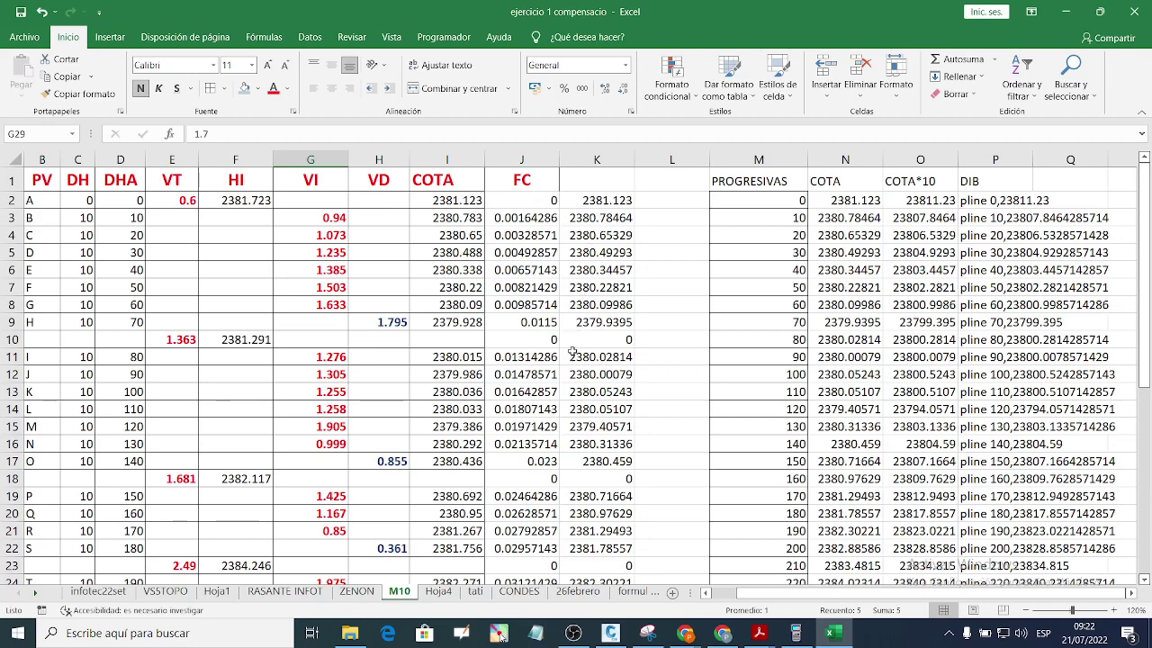
pyautogui.moveTo(765, 199)
pyautogui.mouseDown()
pyautogui.moveTo(989, 261)
pyautogui.moveTo(1089, 410)
pyautogui.moveTo(1089, 540)
pyautogui.moveTo(1007, 360)
pyautogui.moveTo(806, 196)
pyautogui.moveTo(697, 203)
pyautogui.moveTo(760, 202)
pyautogui.mouseUp()
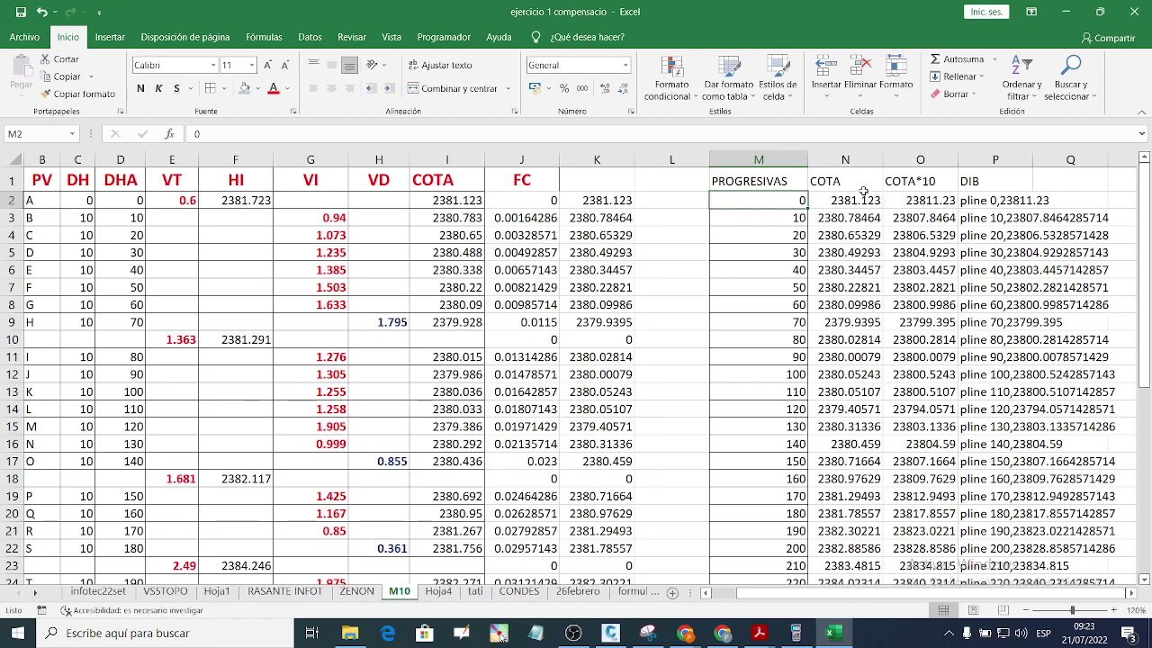
pyautogui.scroll(-5, 455, 281)
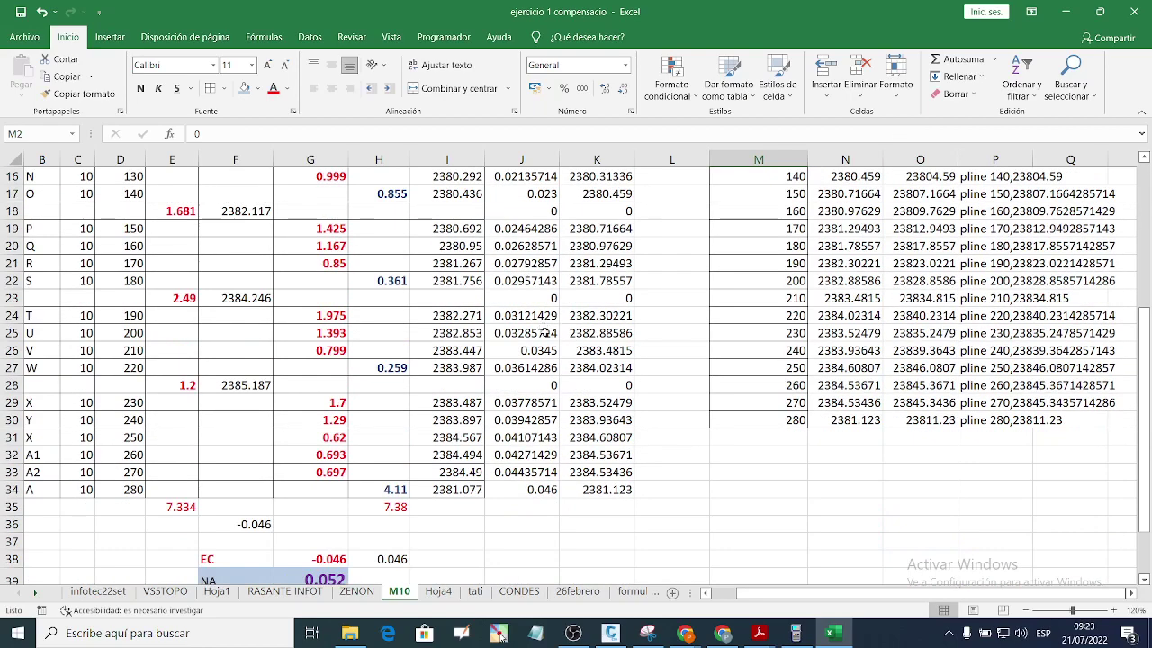
pyautogui.scroll(4, 643, 469)
pyautogui.scroll(1, 549, 462)
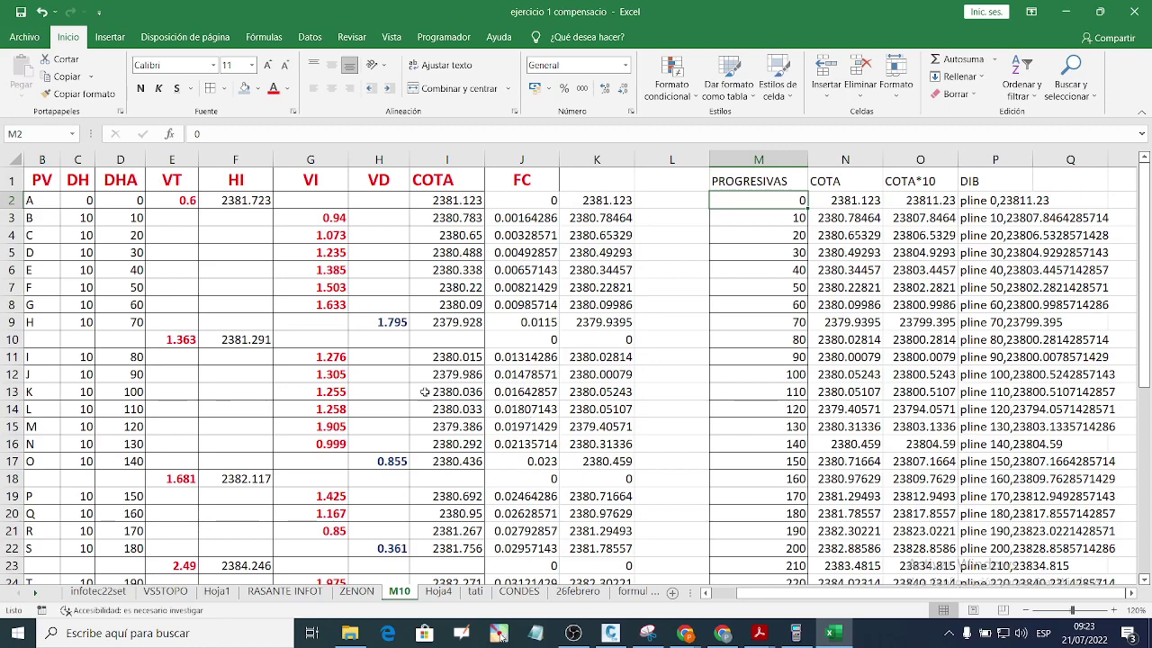
pyautogui.moveTo(801, 592); pyautogui.dragTo(770, 592)
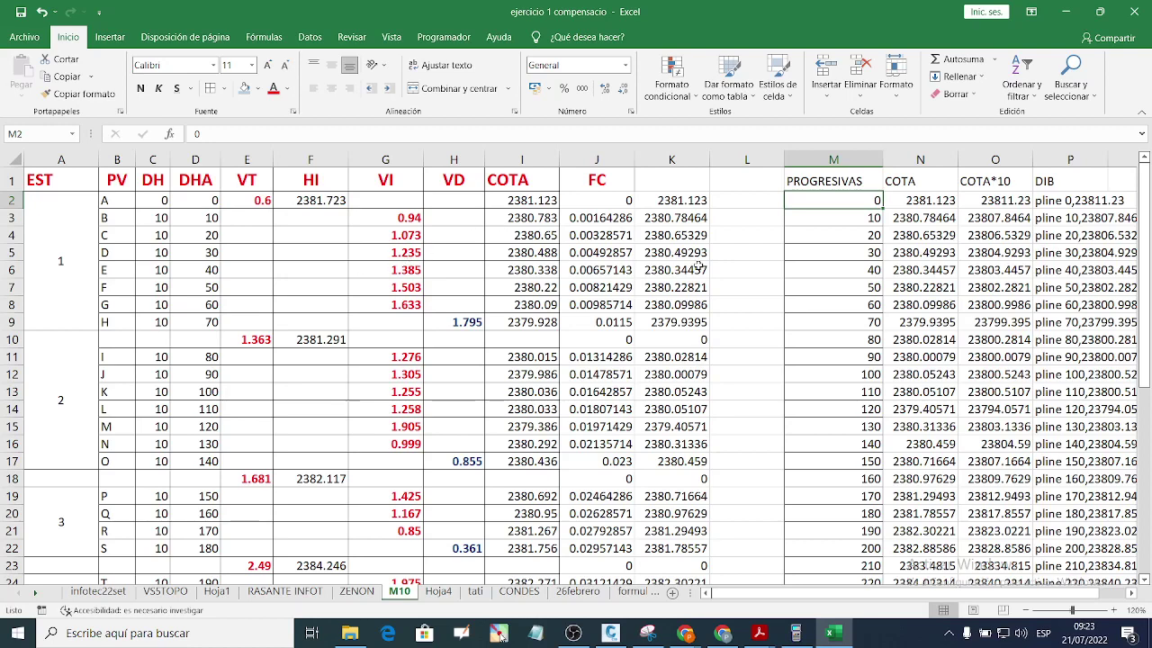
pyautogui.click(750, 248)
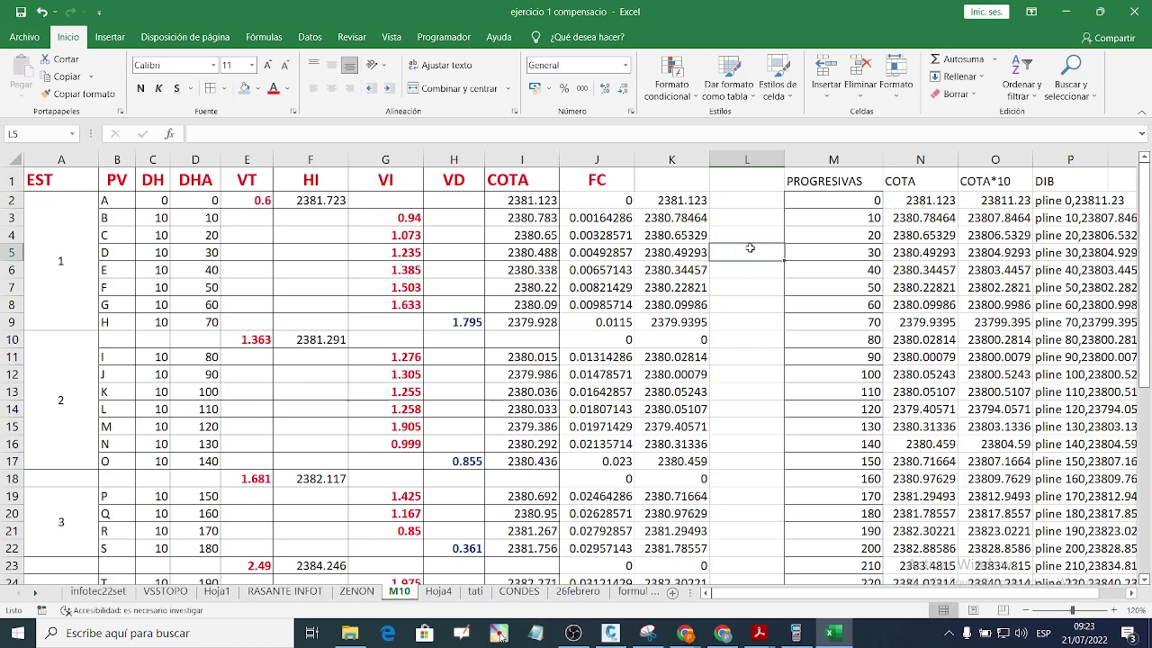
pyautogui.click(731, 291)
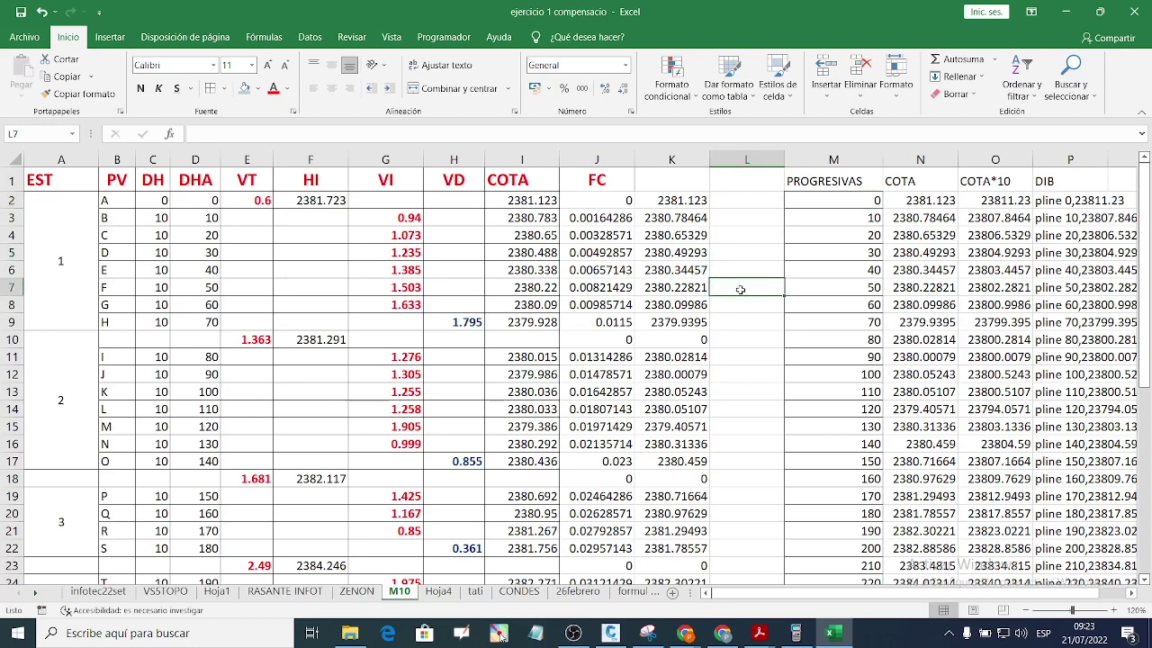
pyautogui.click(743, 270)
pyautogui.click(743, 253)
pyautogui.click(745, 233)
pyautogui.click(741, 218)
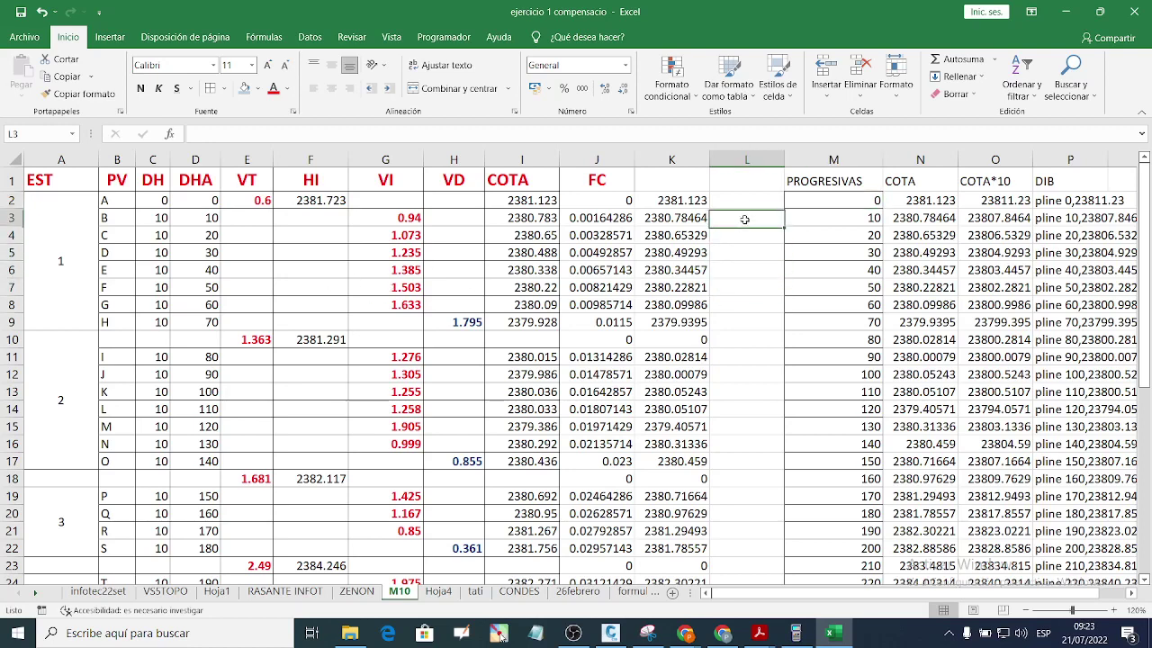
pyautogui.click(743, 199)
pyautogui.click(743, 181)
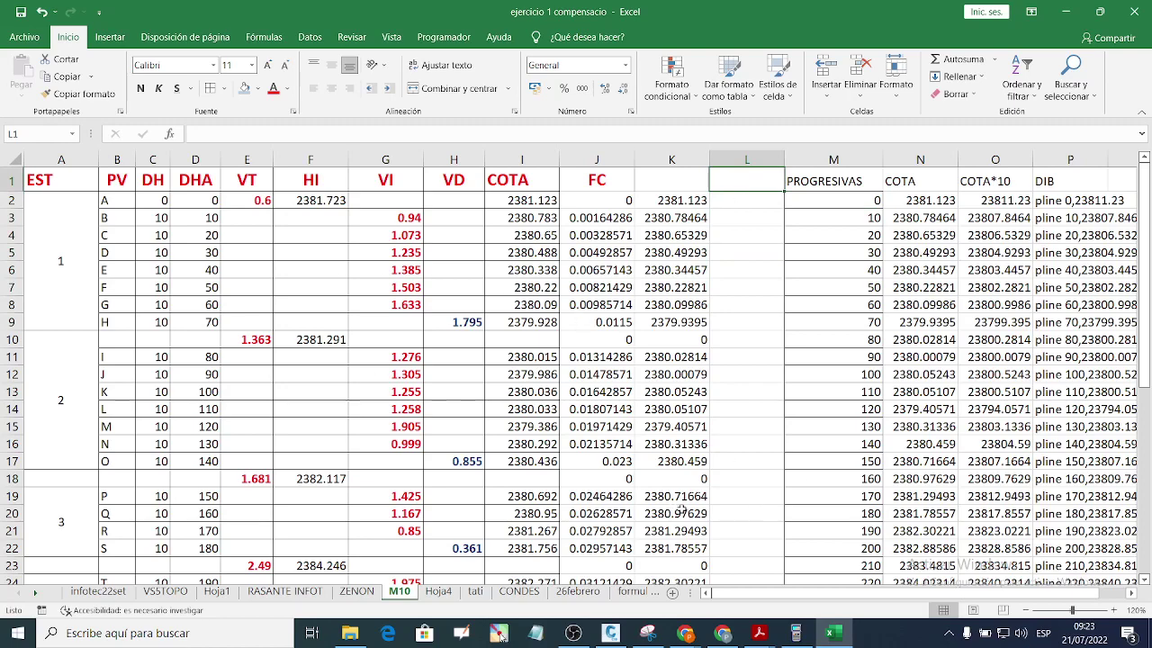
pyautogui.click(583, 635)
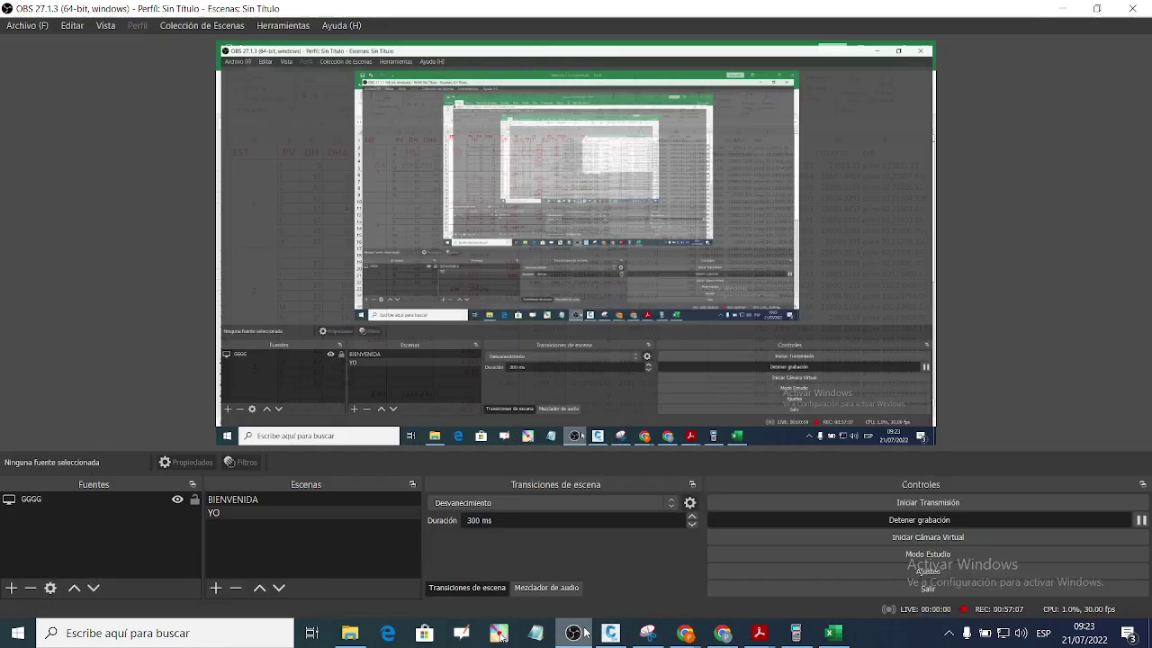